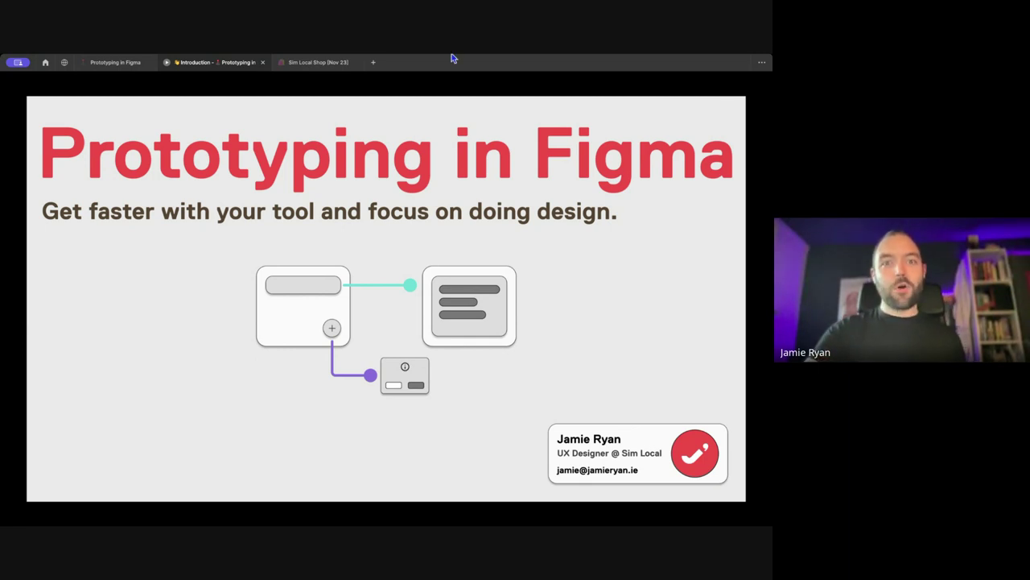
Step: Advance the presentation through the "What is a prototype?" slides to the "Why prototype?" slide
mouse_move(449, 67)
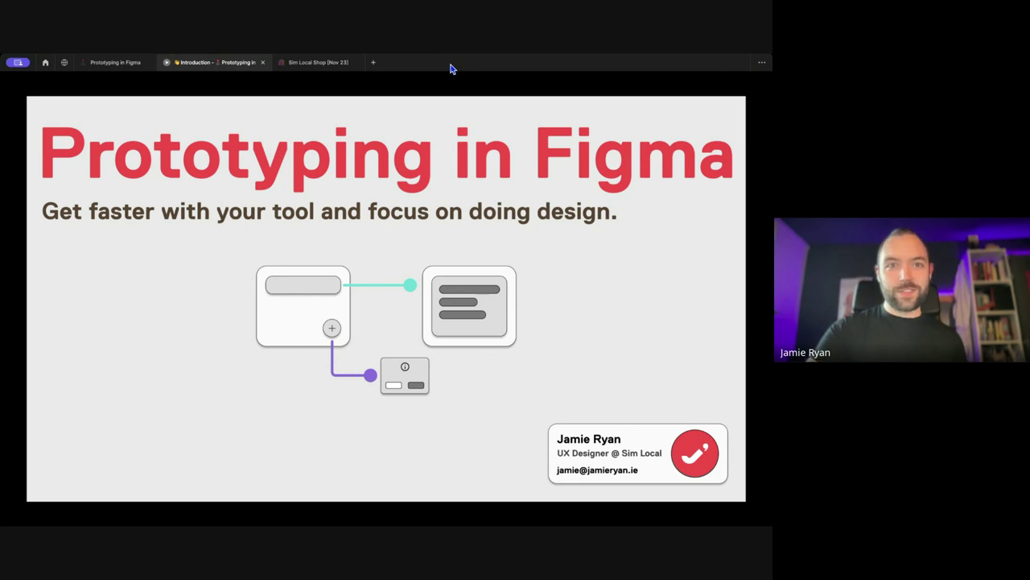
key(Right)
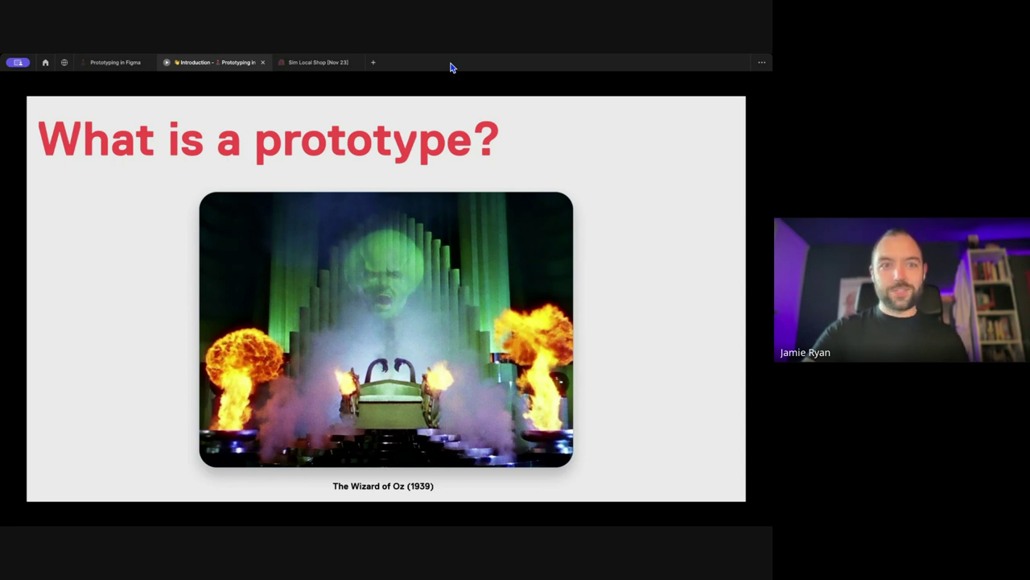
click(507, 255)
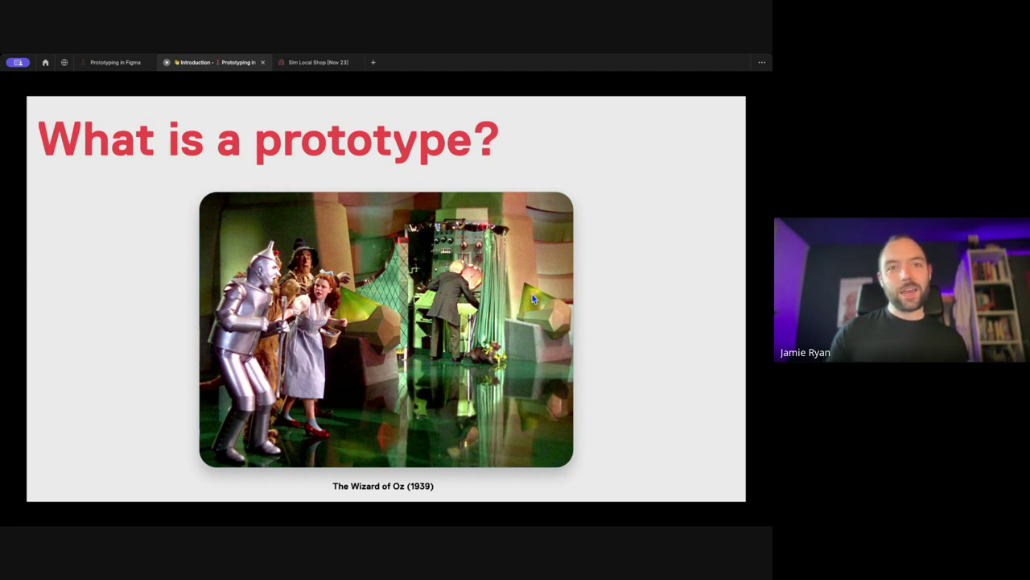
mouse_move(2, 113)
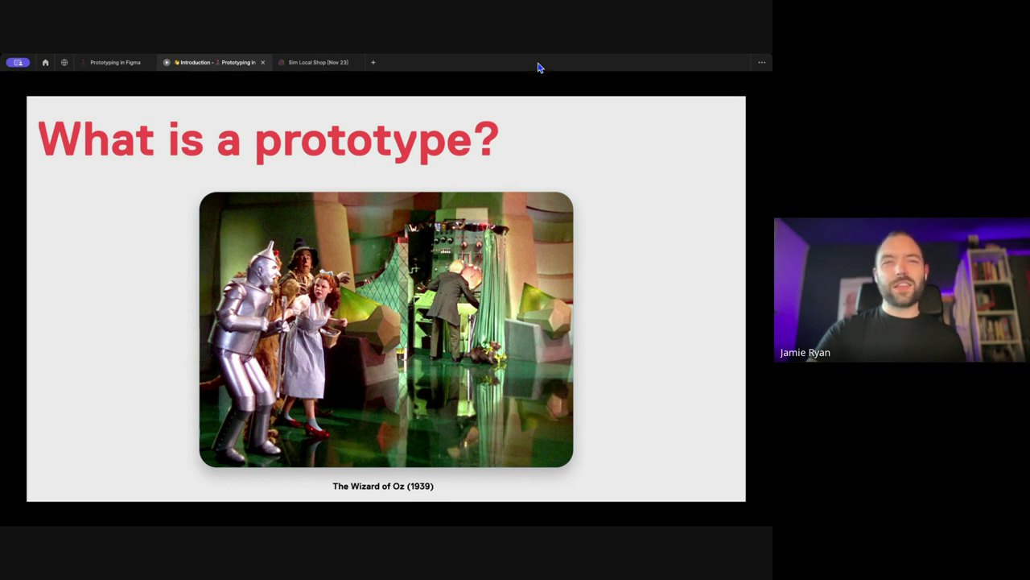
key(Right)
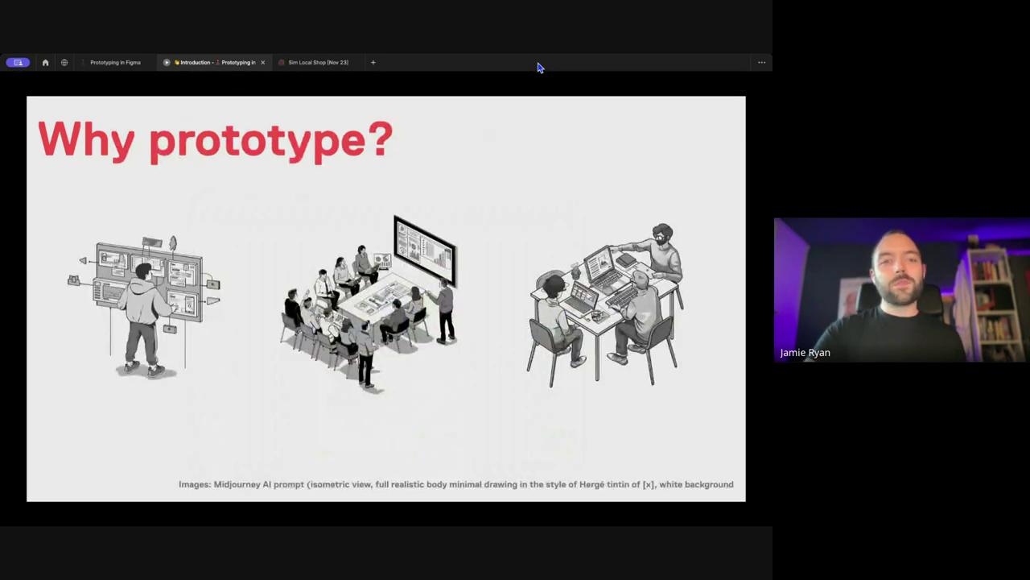
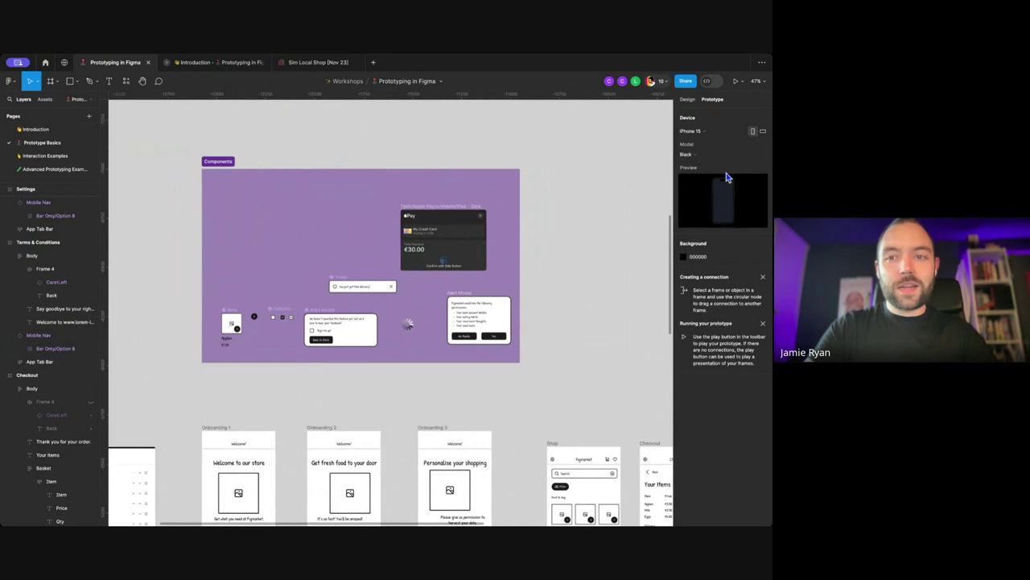
Step: Show the page's design properties and examine the components in the Components section, including the alert modal's text
click(687, 100)
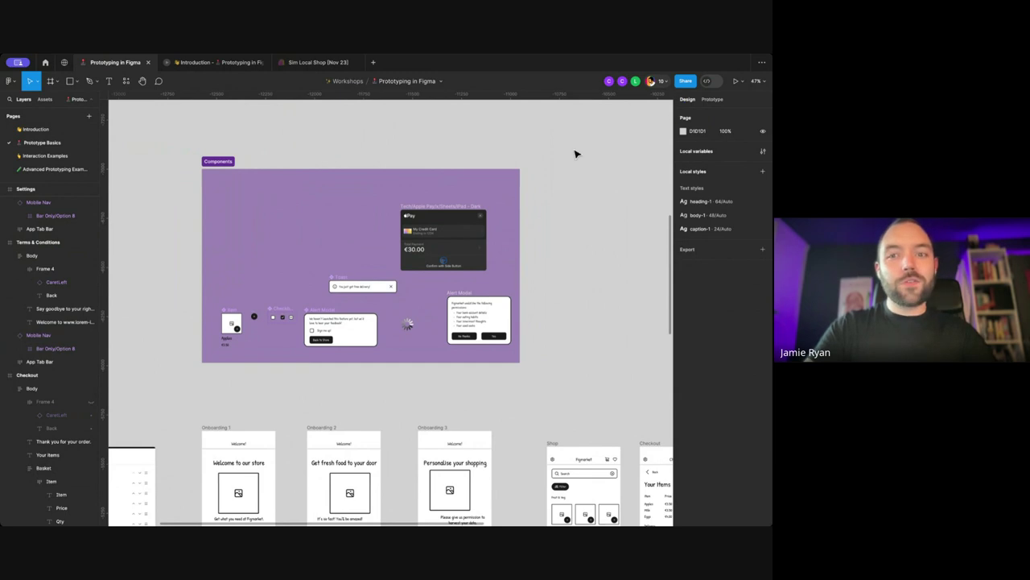
scroll(576, 154, down, 1)
scroll(355, 303, down, 1)
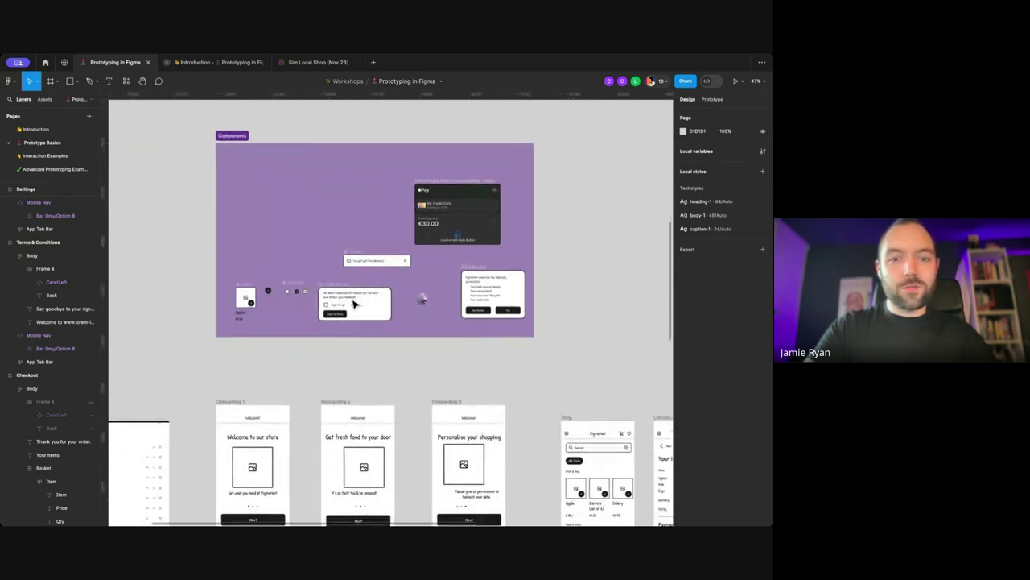
double_click(350, 298)
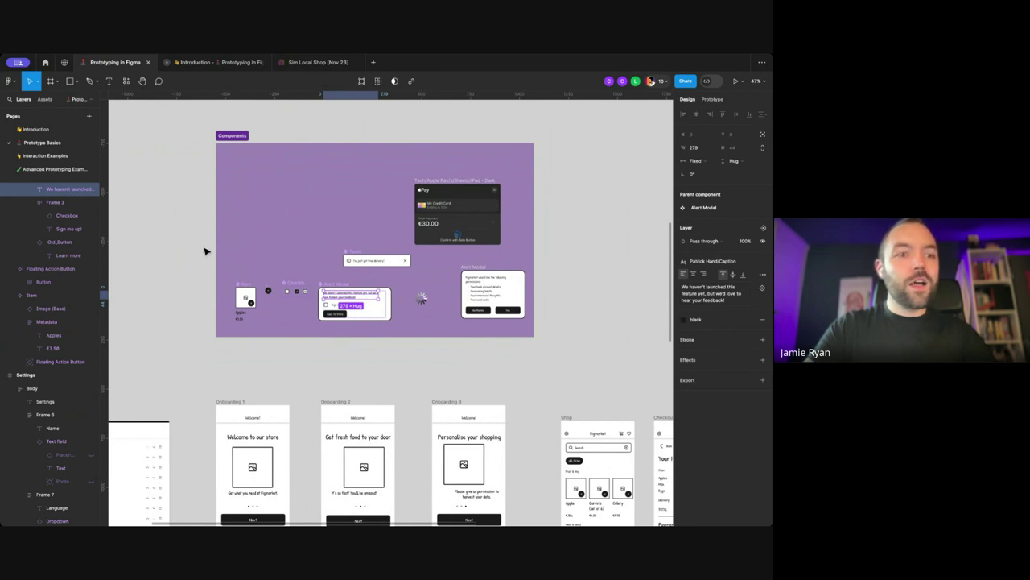
click(191, 292)
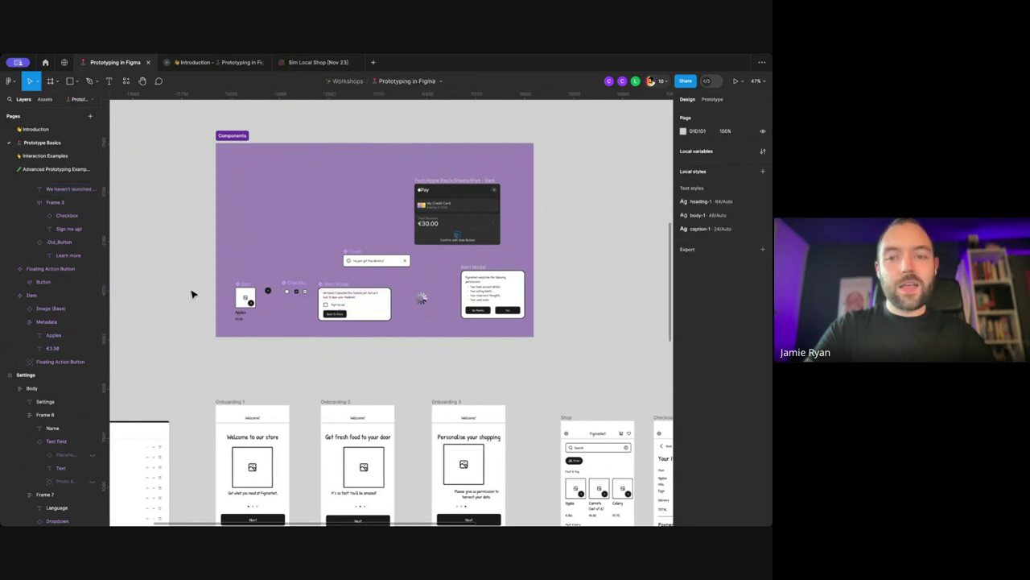
scroll(218, 252, down, 1)
scroll(218, 253, up, 5)
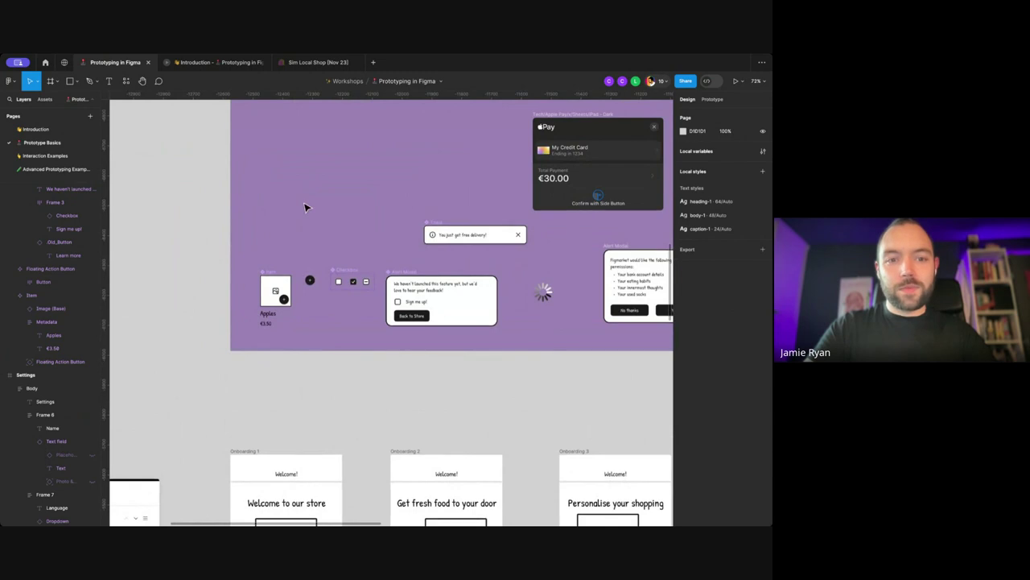
scroll(274, 266, down, 1)
scroll(294, 291, down, 3)
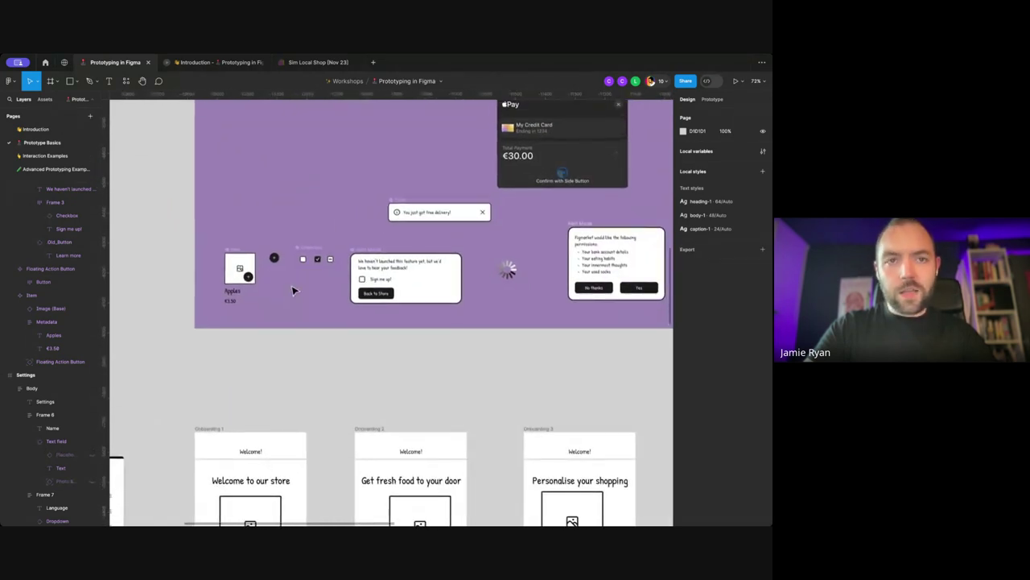
scroll(293, 290, down, 3)
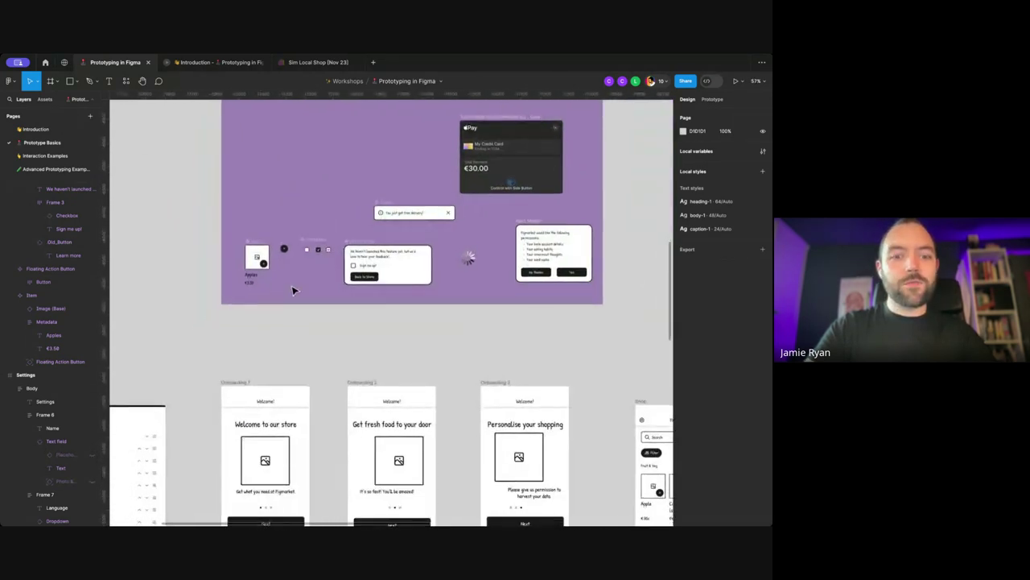
scroll(294, 290, down, 1)
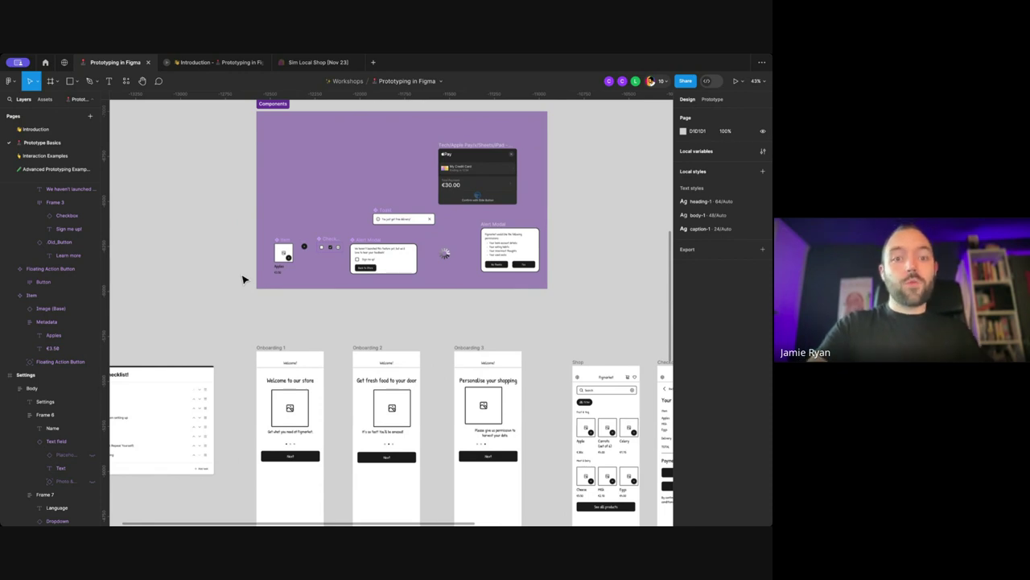
Step: Look over the Onboarding, Shop, Checkout and Settings wireframes below the Components section
scroll(243, 279, down, 5)
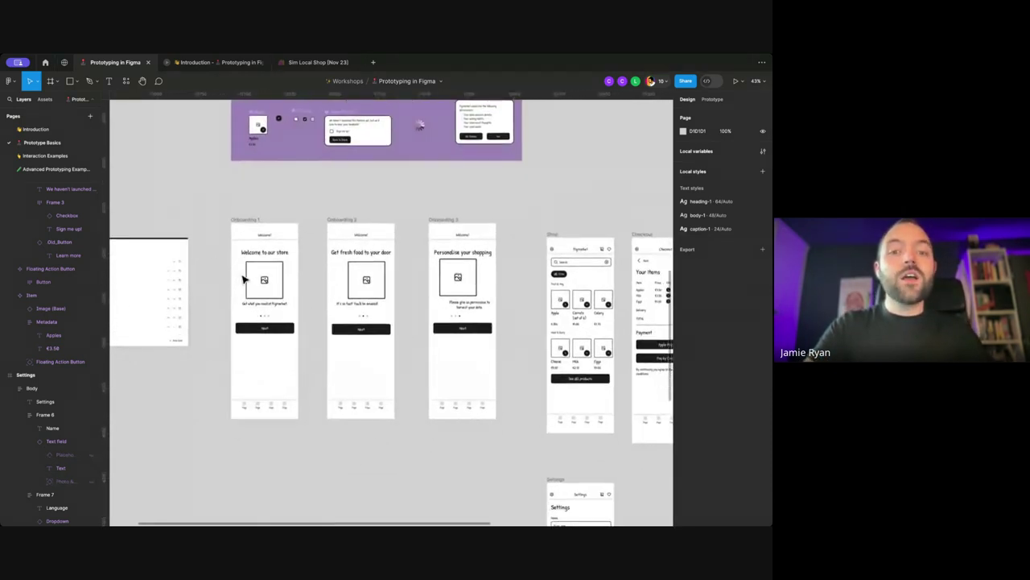
scroll(207, 250, down, 5)
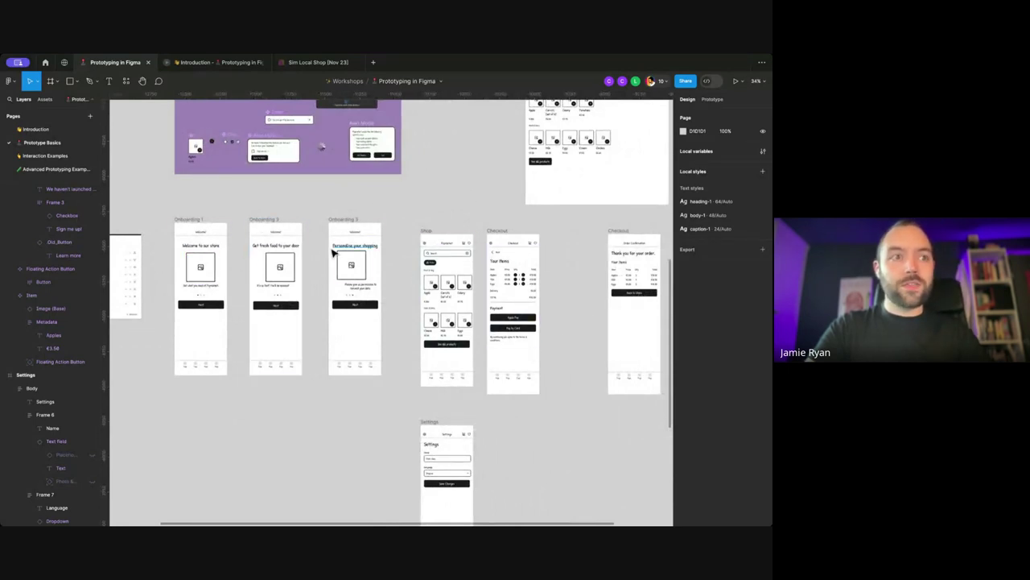
scroll(447, 221, up, 1)
scroll(447, 220, right, 1)
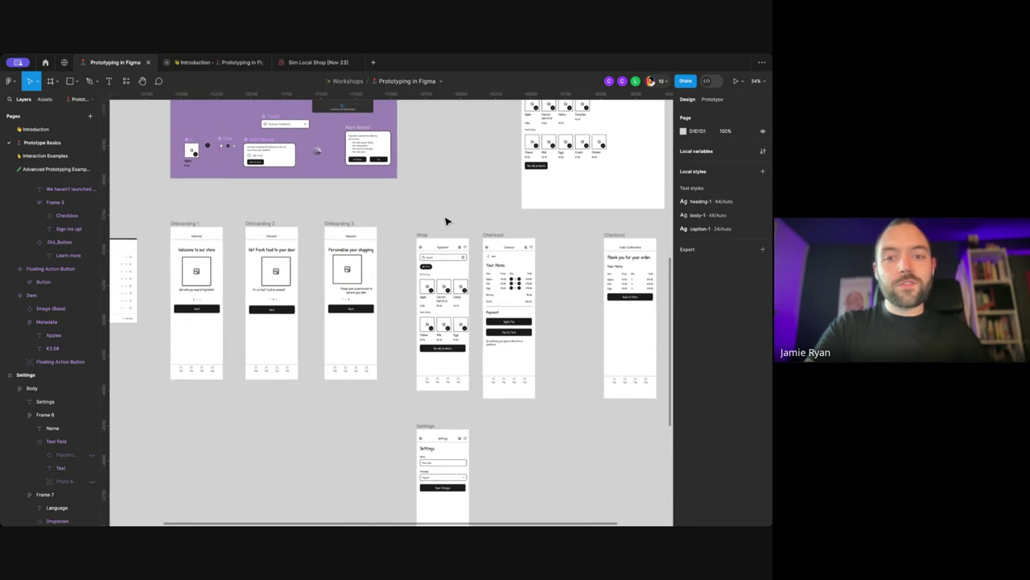
scroll(447, 220, down, 2)
scroll(446, 220, right, 2)
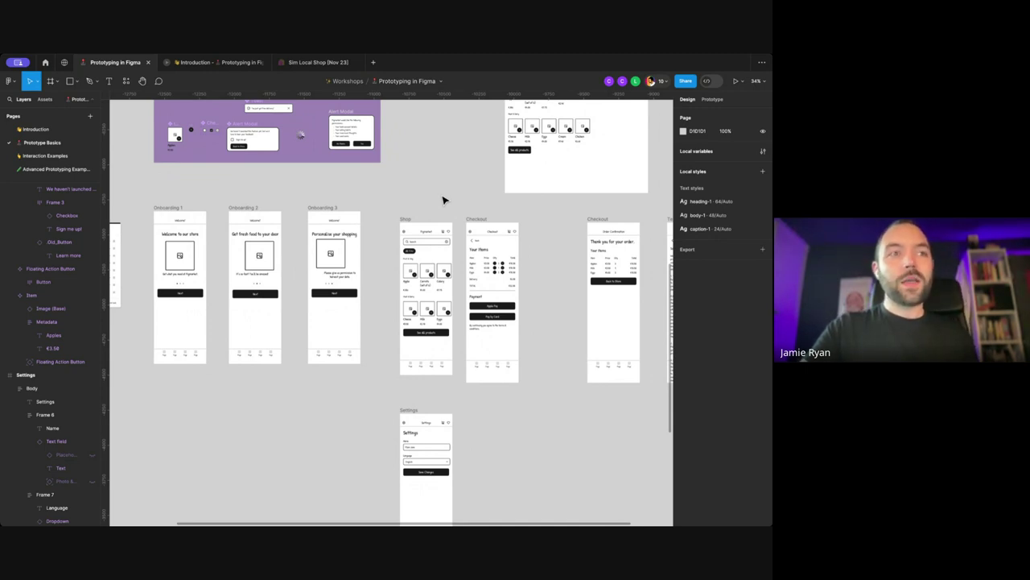
Step: Switch to the Sim Local Shop [Nov 23] file and examine the prototype connections between its mobile screens
click(320, 68)
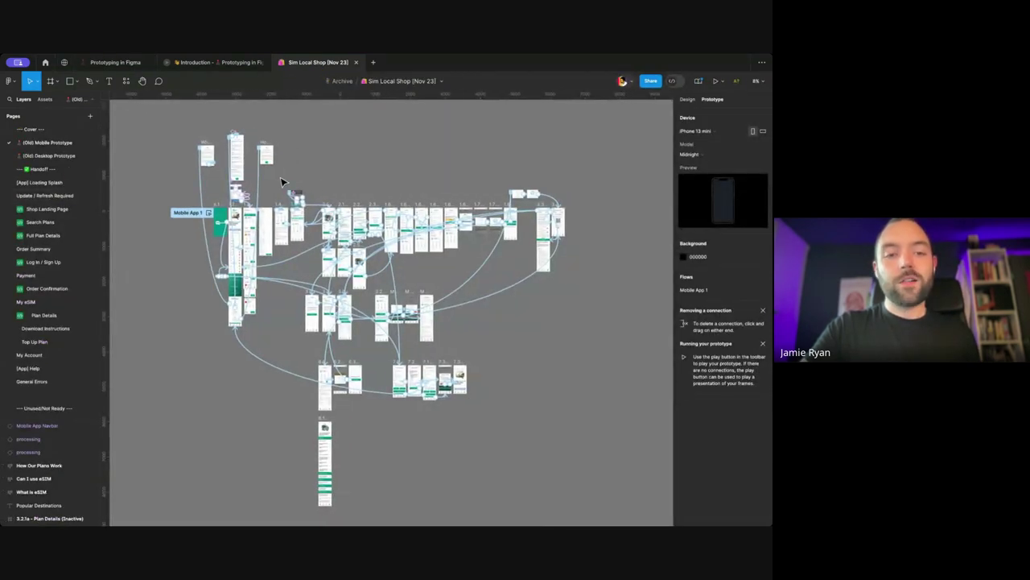
scroll(314, 186, right, 2)
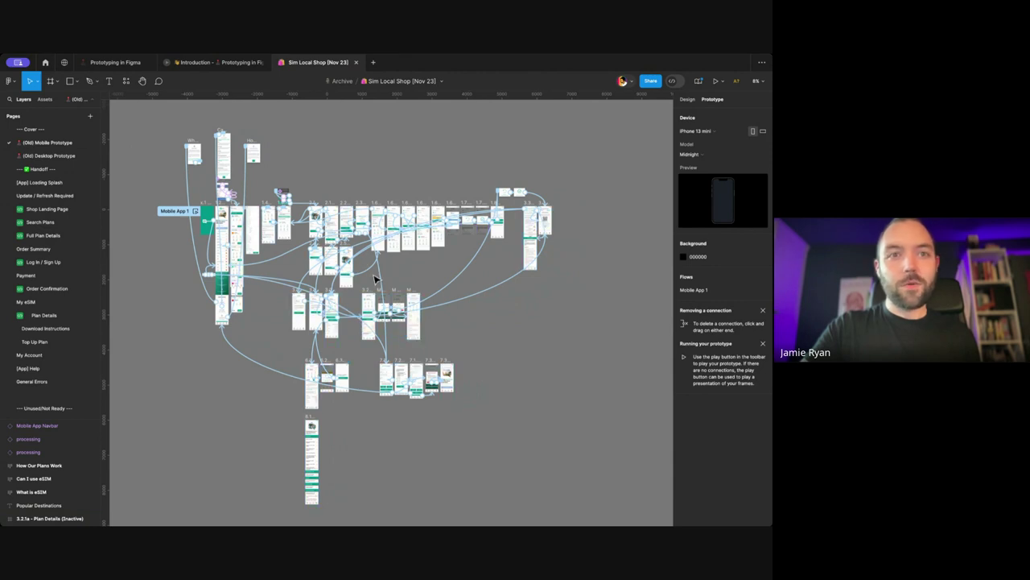
scroll(362, 206, down, 1)
scroll(342, 193, right, 1)
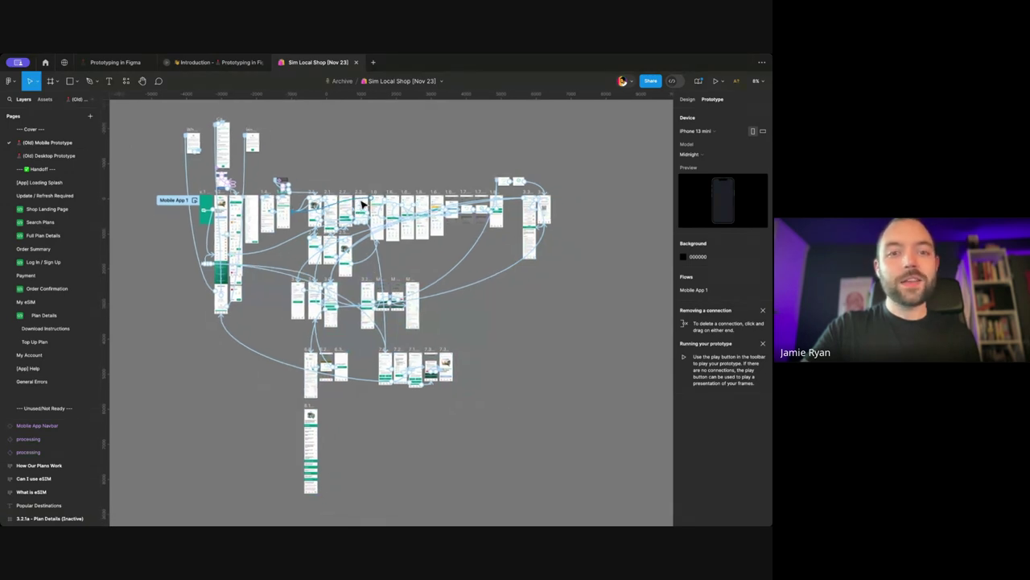
scroll(326, 189, up, 1)
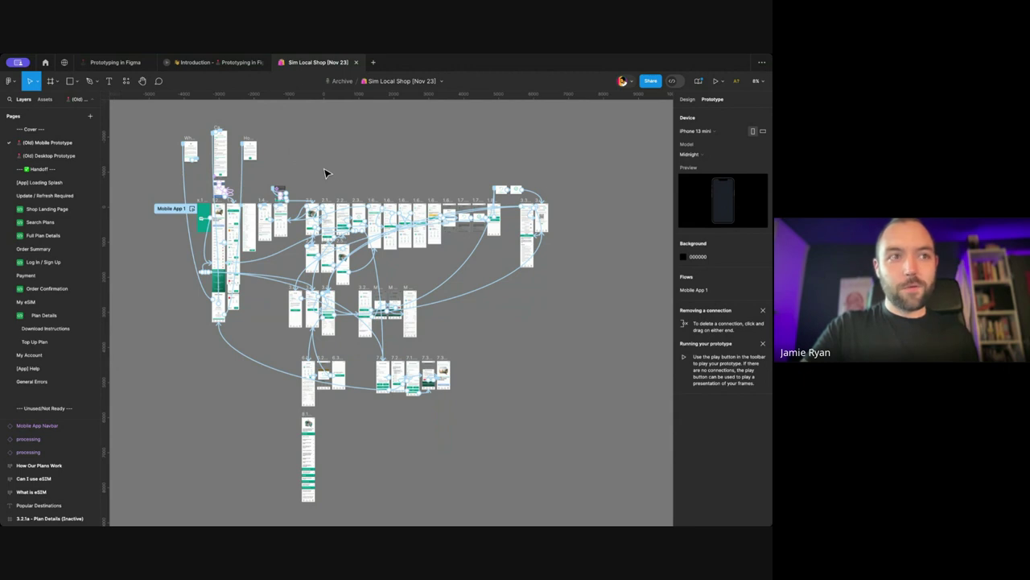
Step: Open the Full Plan Details handoff page and examine its anatomy, notes and plan detail frames
click(46, 239)
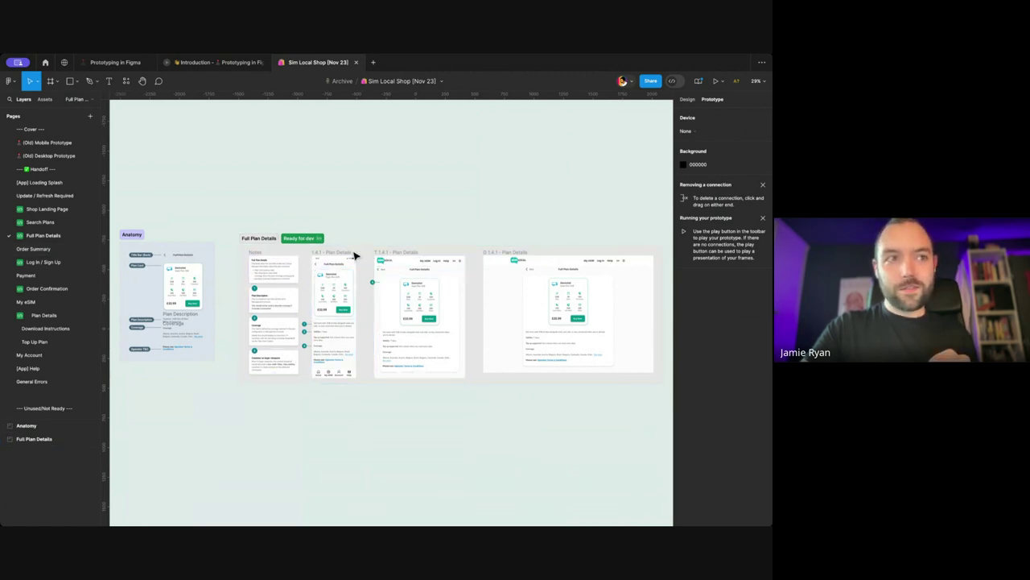
scroll(511, 247, right, 1)
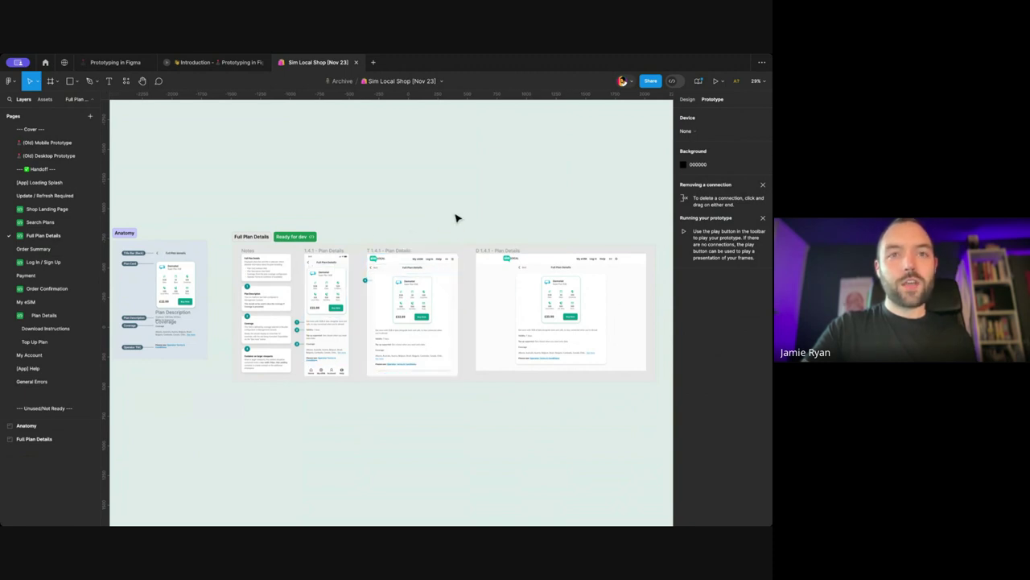
scroll(456, 216, right, 2)
scroll(340, 193, left, 2)
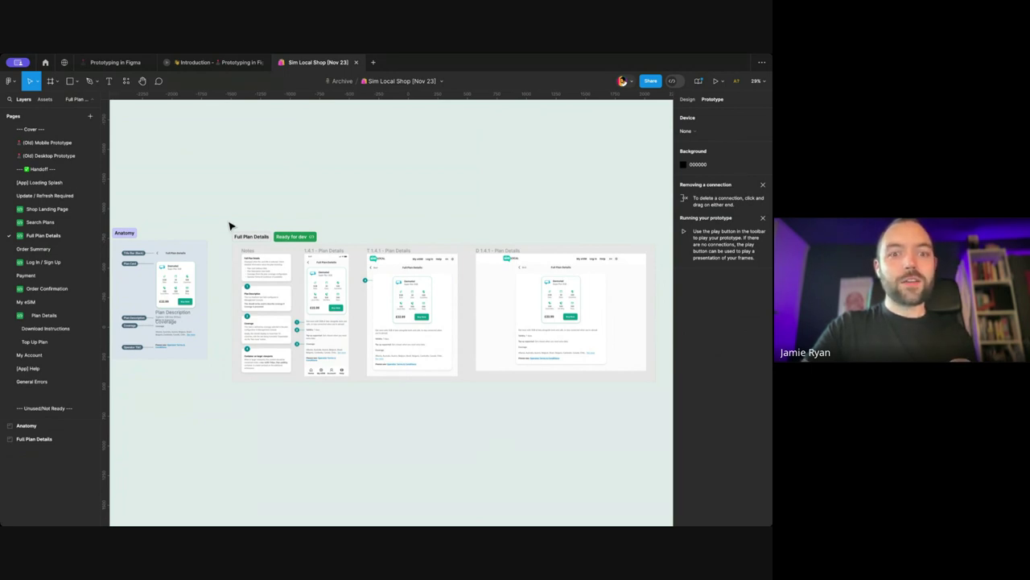
scroll(429, 187, right, 2)
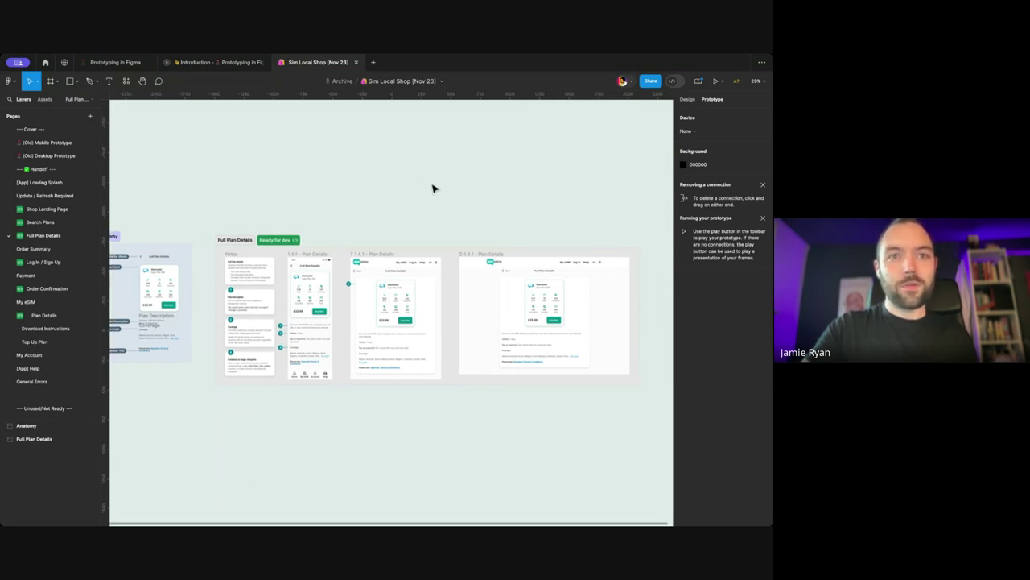
Step: Return to the (Old) Mobile Prototype page and review the overall Mobile App 1 flow
click(63, 142)
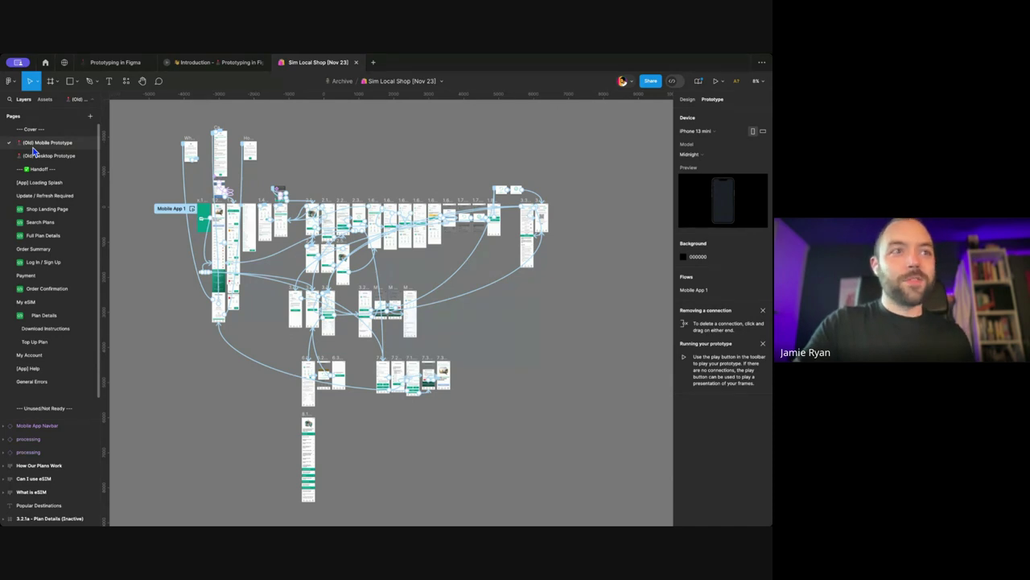
scroll(134, 158, right, 1)
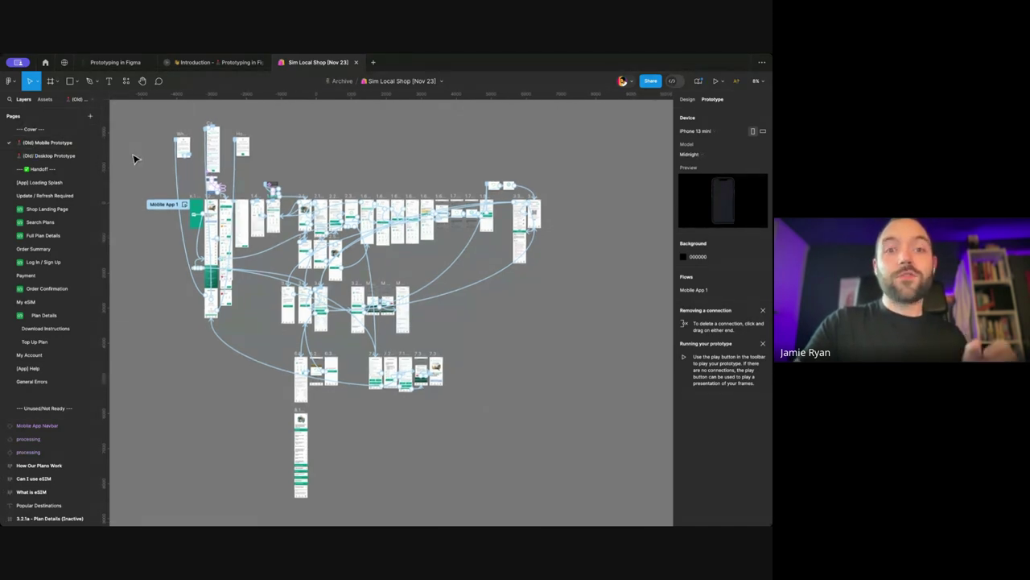
scroll(134, 159, up, 1)
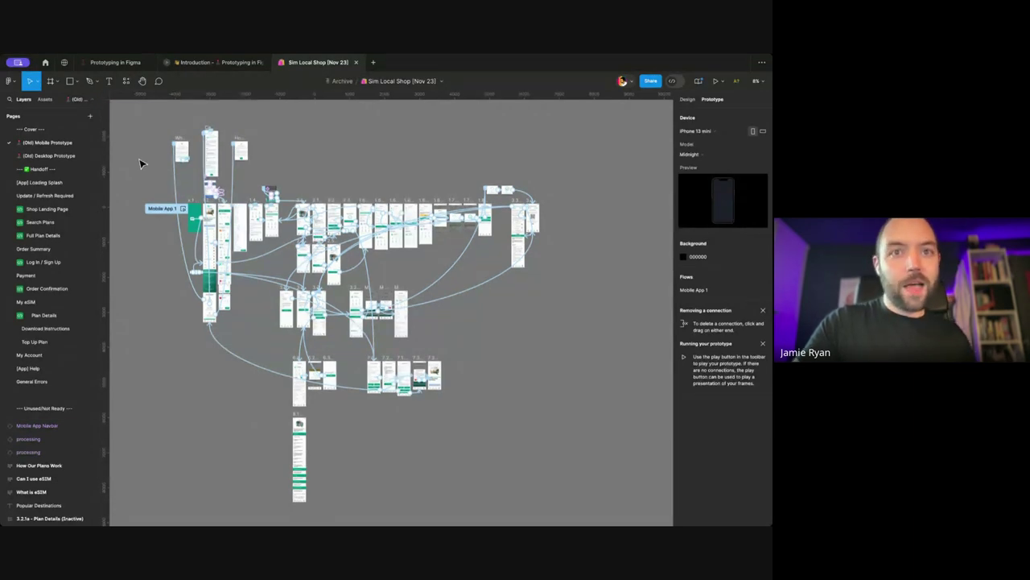
Step: Go back to the Prototyping in Figma file and survey the Prototype Basics page from the components to the Terms & Conditions frame
click(120, 63)
scroll(224, 154, up, 2)
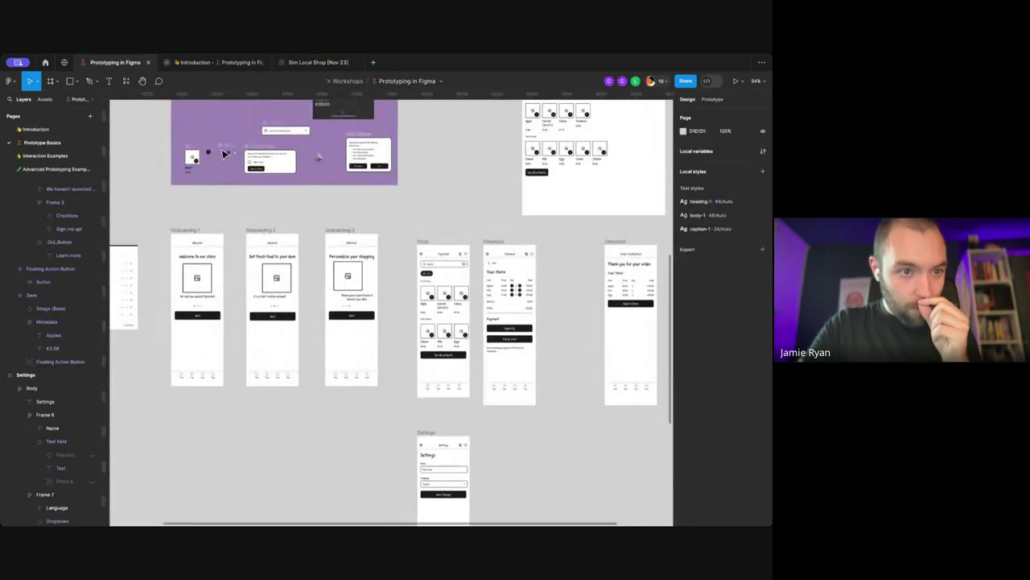
scroll(226, 156, down, 3)
scroll(287, 174, up, 2)
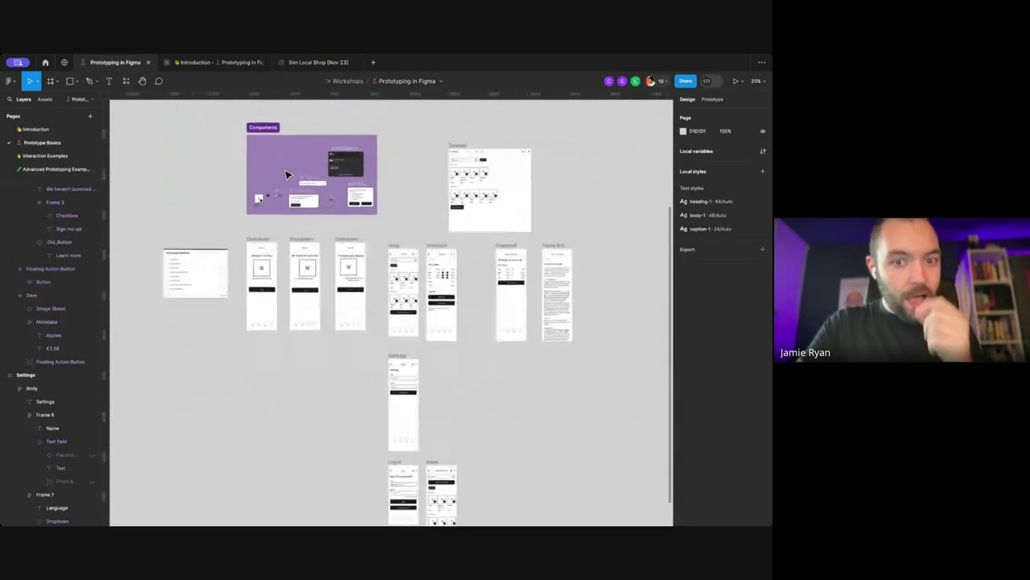
scroll(283, 169, down, 2)
scroll(282, 169, right, 3)
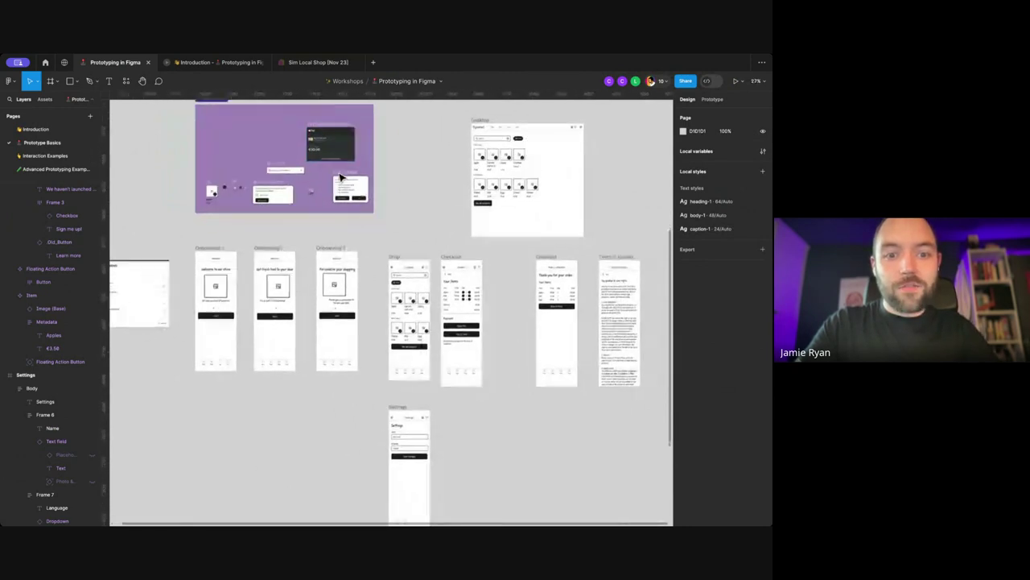
scroll(283, 312, up, 2)
scroll(284, 312, left, 1)
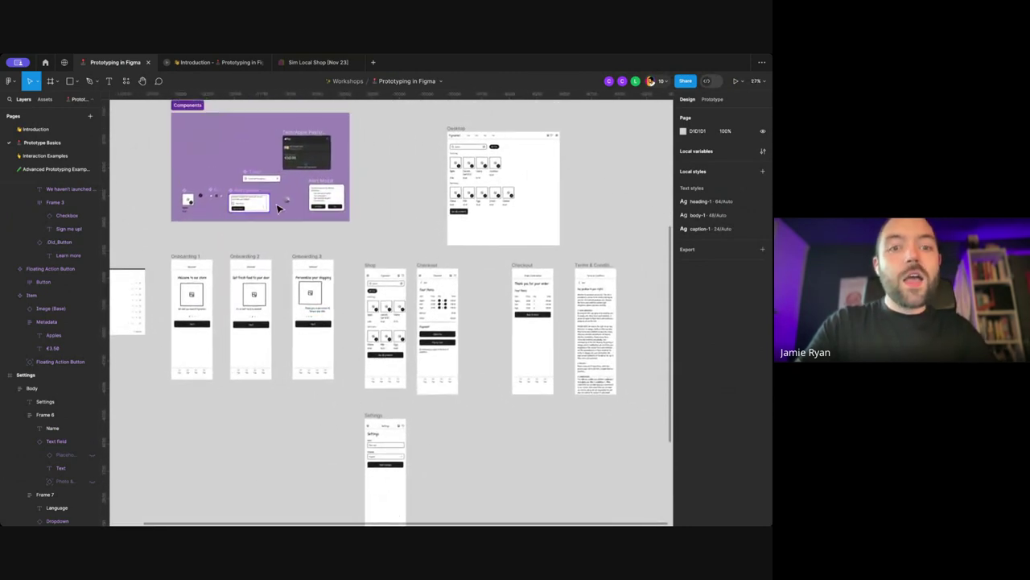
scroll(386, 208, down, 1)
scroll(386, 209, left, 1)
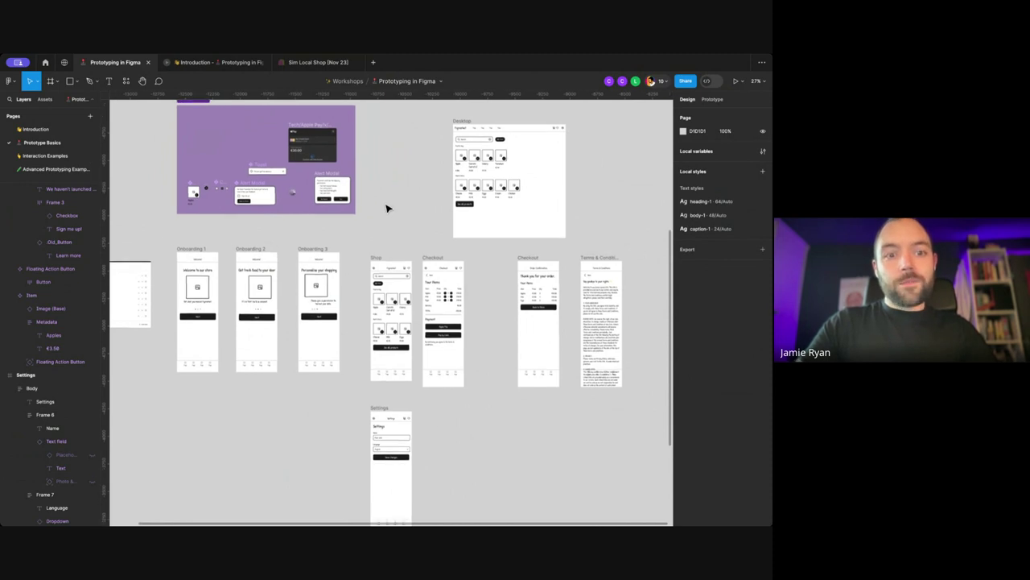
scroll(386, 208, up, 1)
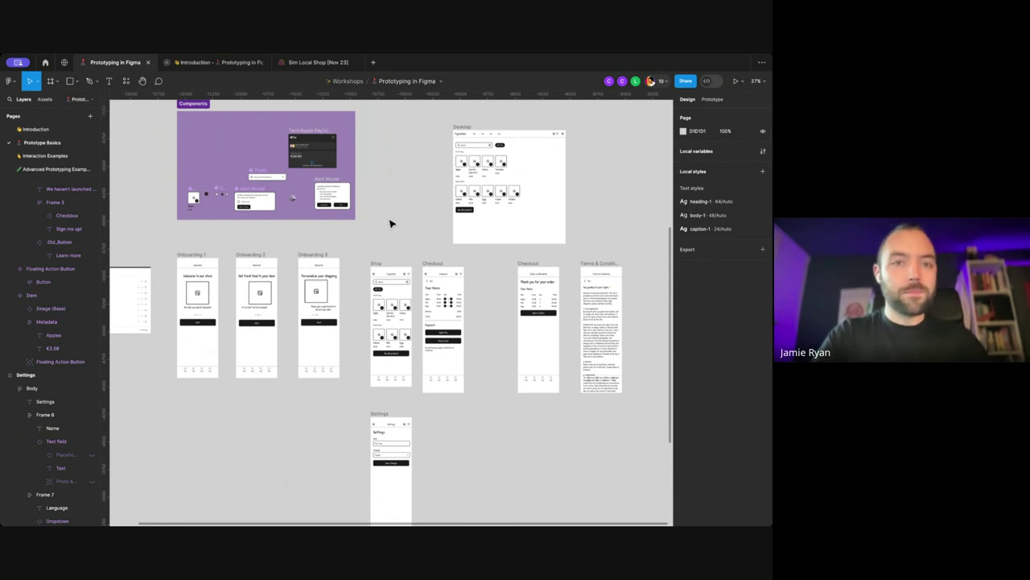
Step: Go through the Onboarding 1, Onboarding 2, Onboarding 3, Shop and Checkout frames by selecting each in turn, and clear the selection
scroll(391, 223, right, 1)
scroll(370, 218, down, 1)
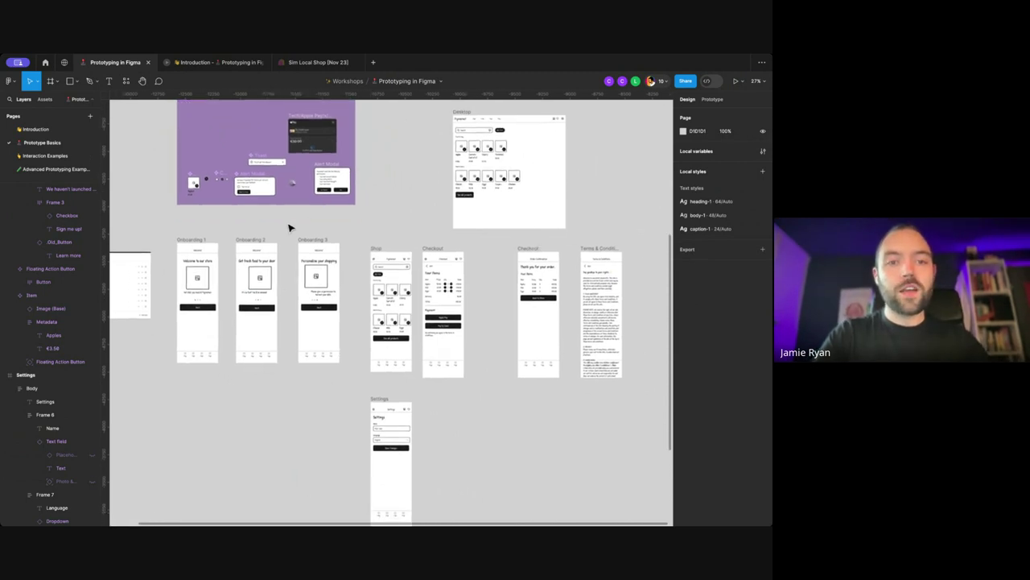
scroll(258, 223, up, 1)
scroll(199, 254, up, 3)
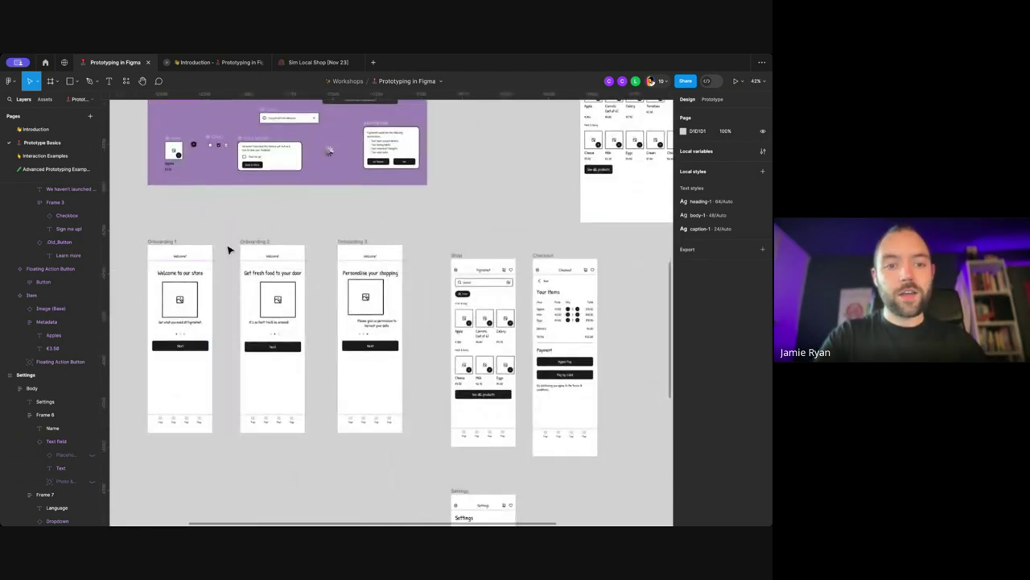
scroll(261, 233, left, 1)
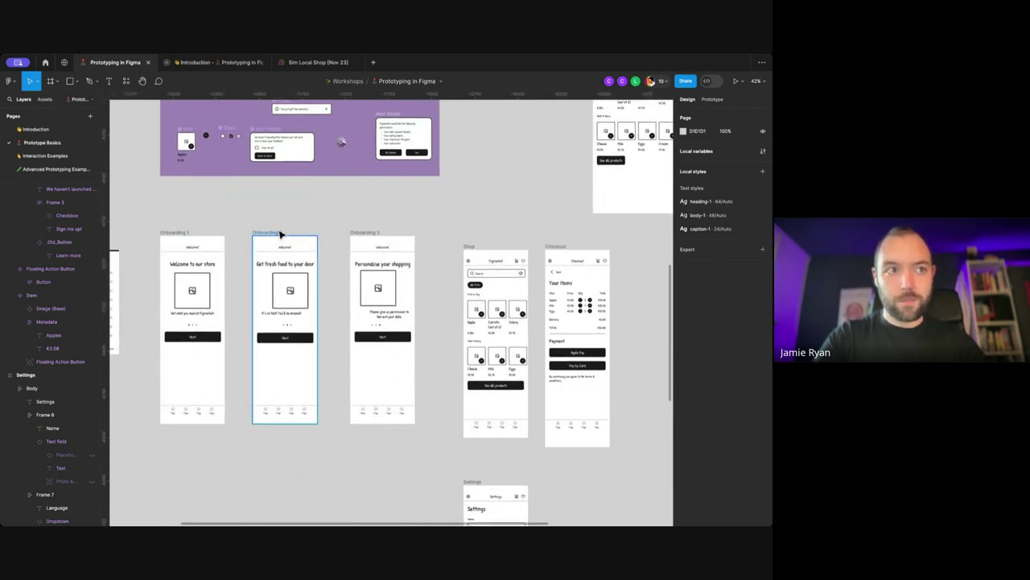
scroll(287, 226, down, 2)
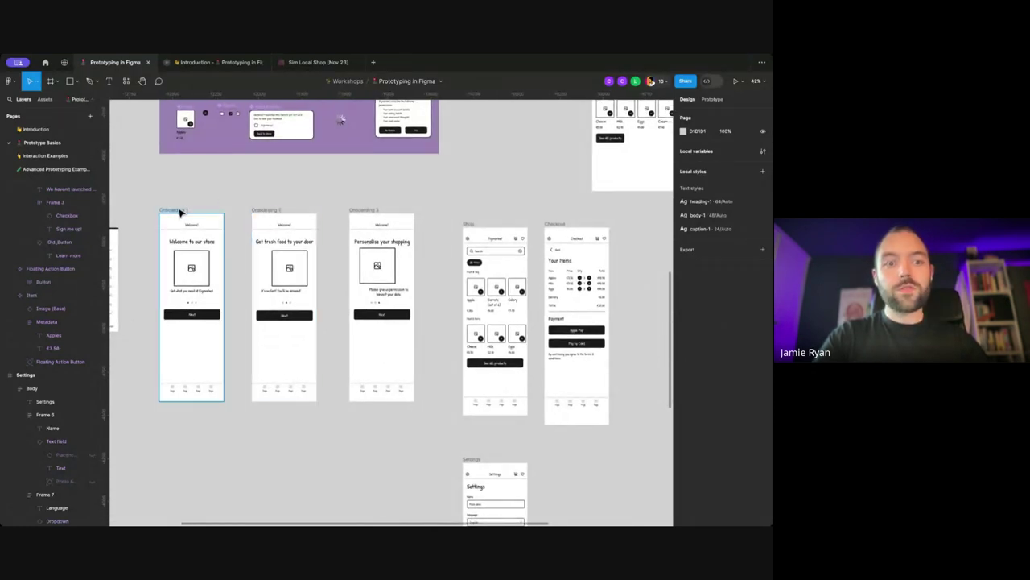
click(181, 211)
click(271, 210)
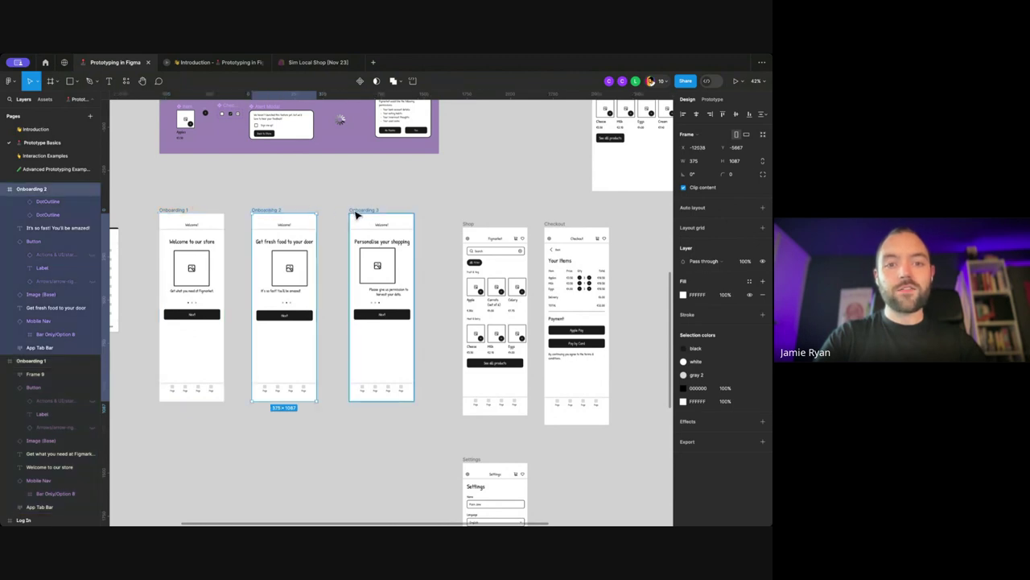
click(356, 212)
scroll(350, 207, right, 1)
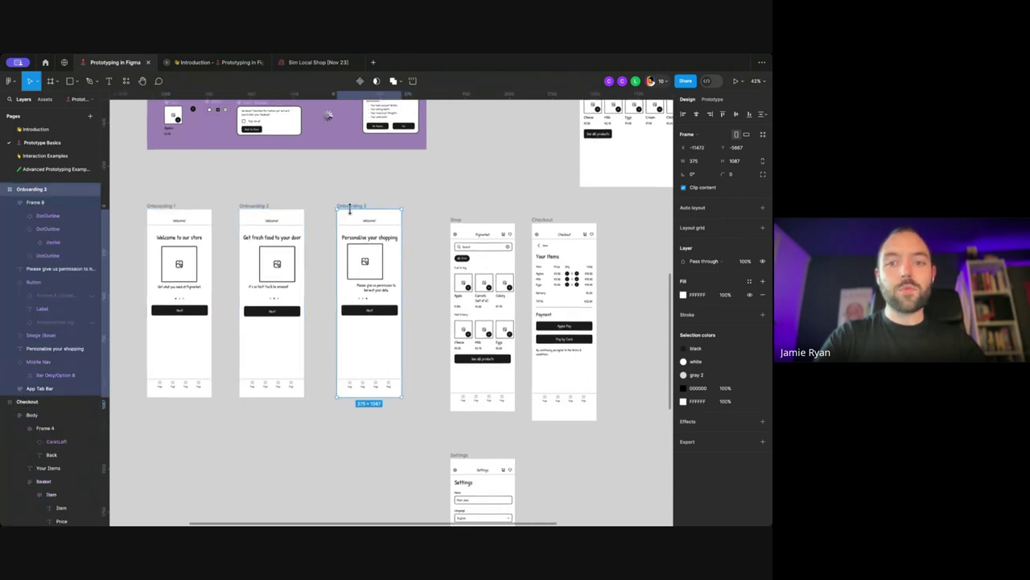
click(455, 221)
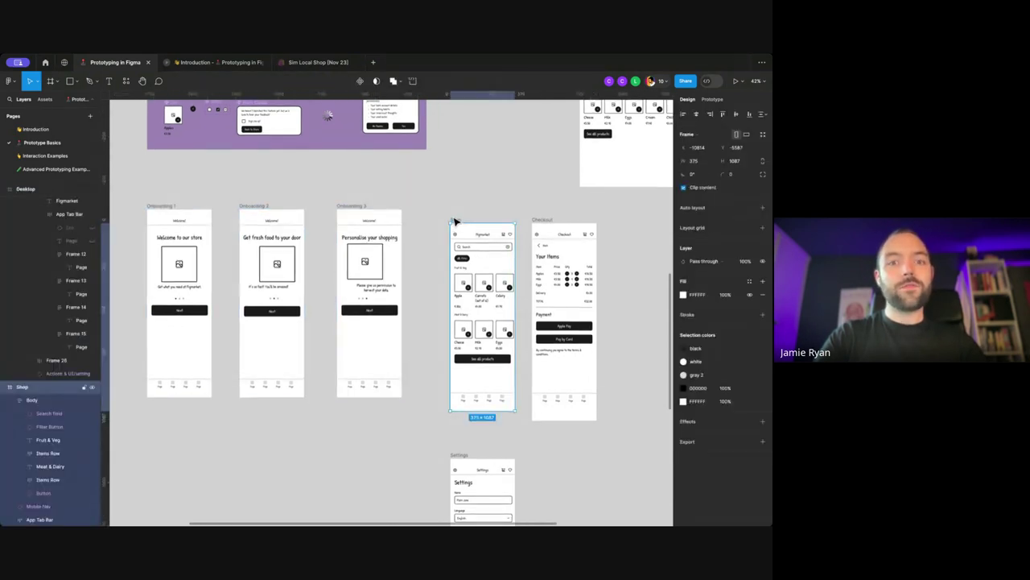
scroll(483, 221, right, 1)
click(537, 219)
scroll(537, 224, right, 2)
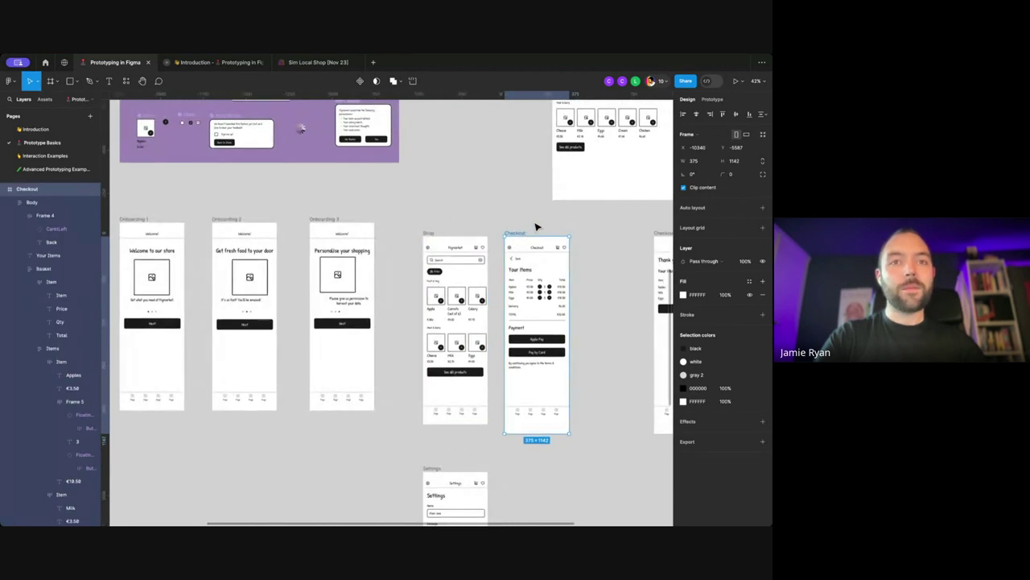
scroll(537, 227, left, 3)
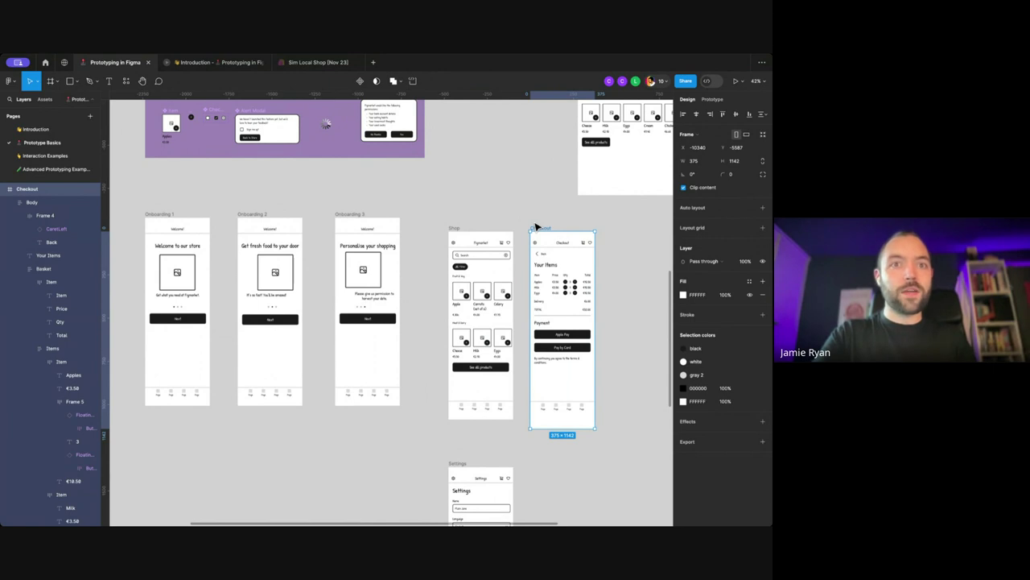
click(486, 191)
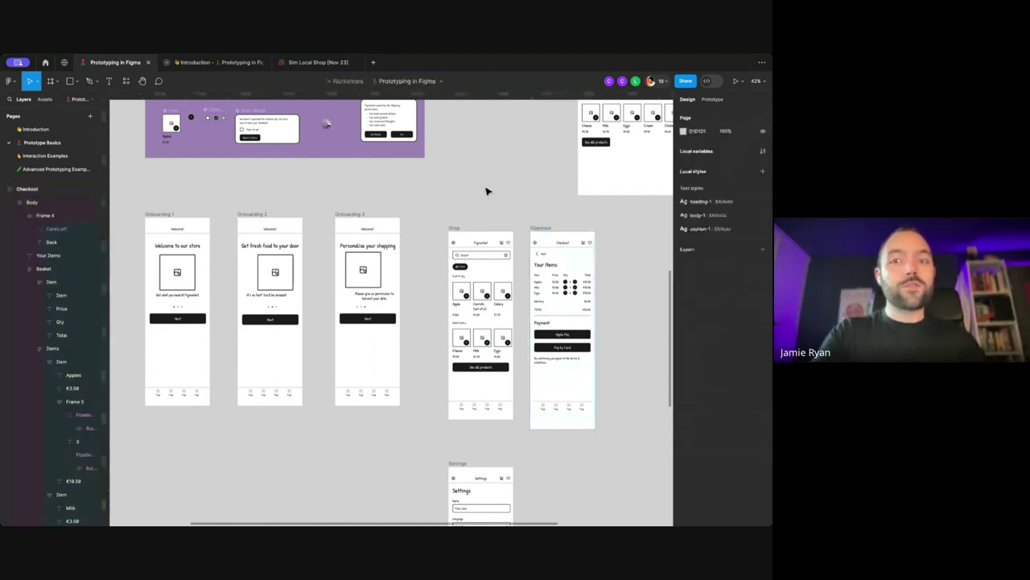
Step: Create a new frame on the Prototype Basics page from the iPhone 13 mini phone preset
scroll(487, 191, left, 3)
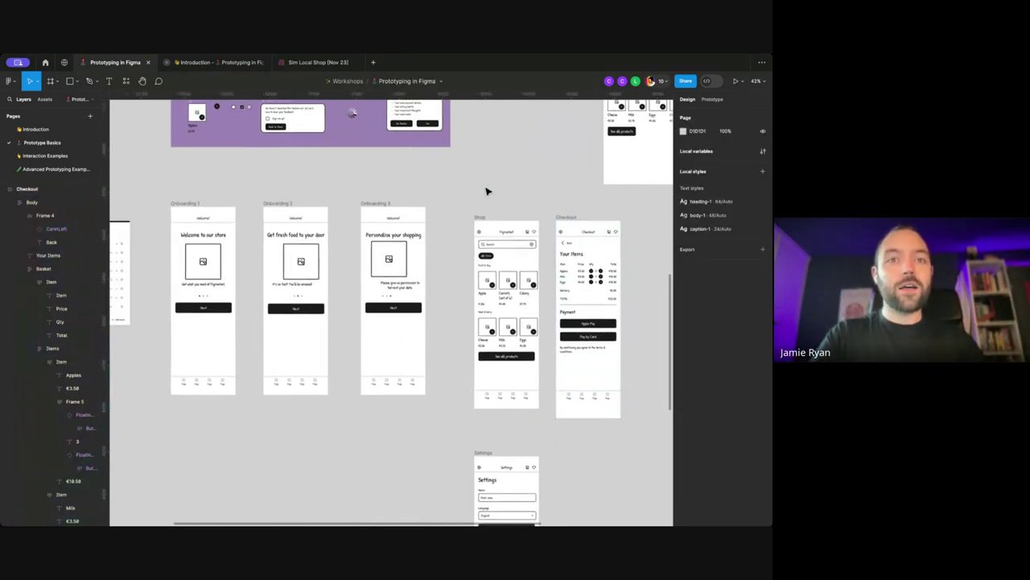
scroll(486, 190, left, 1)
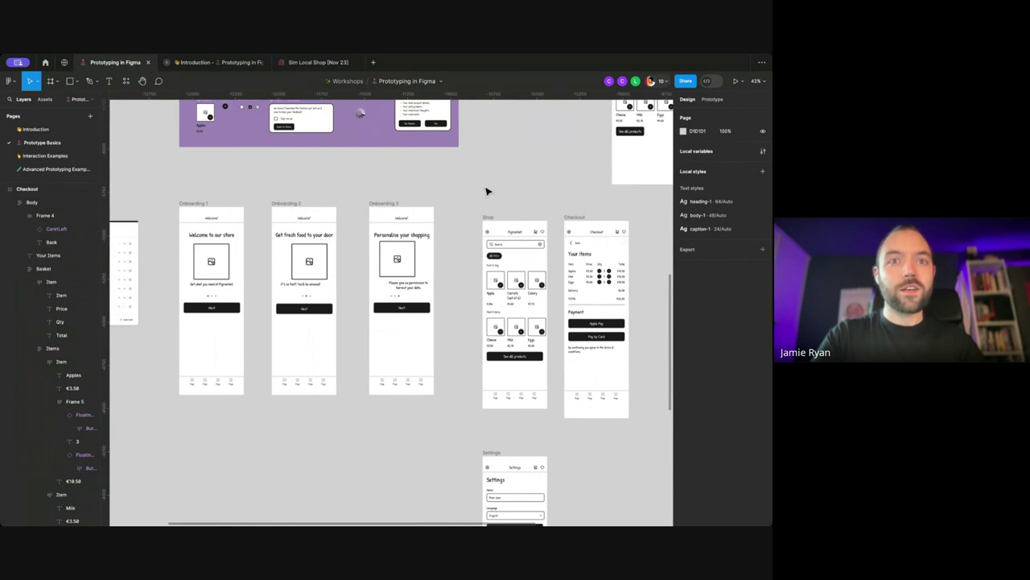
scroll(486, 191, left, 1)
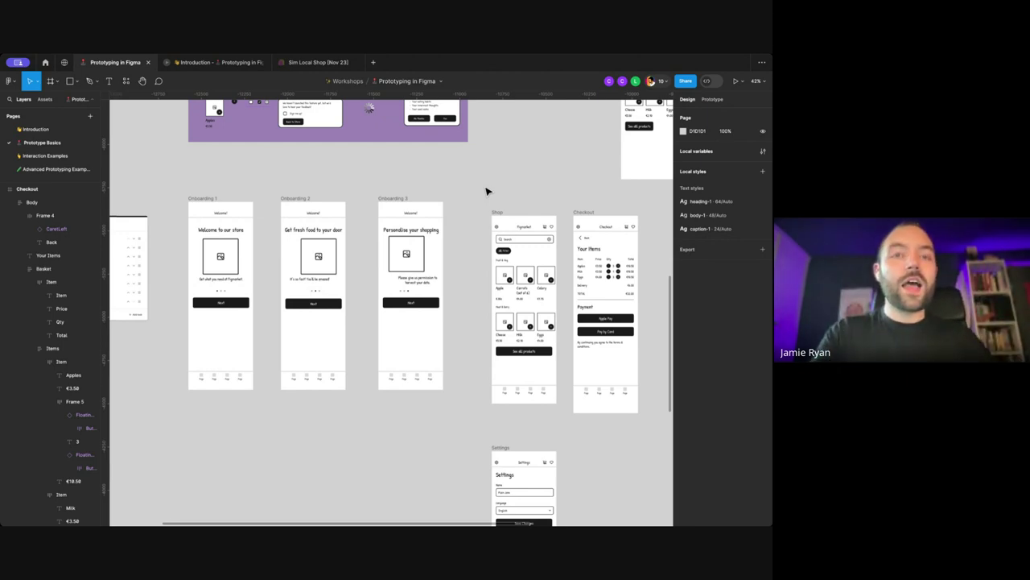
key(f)
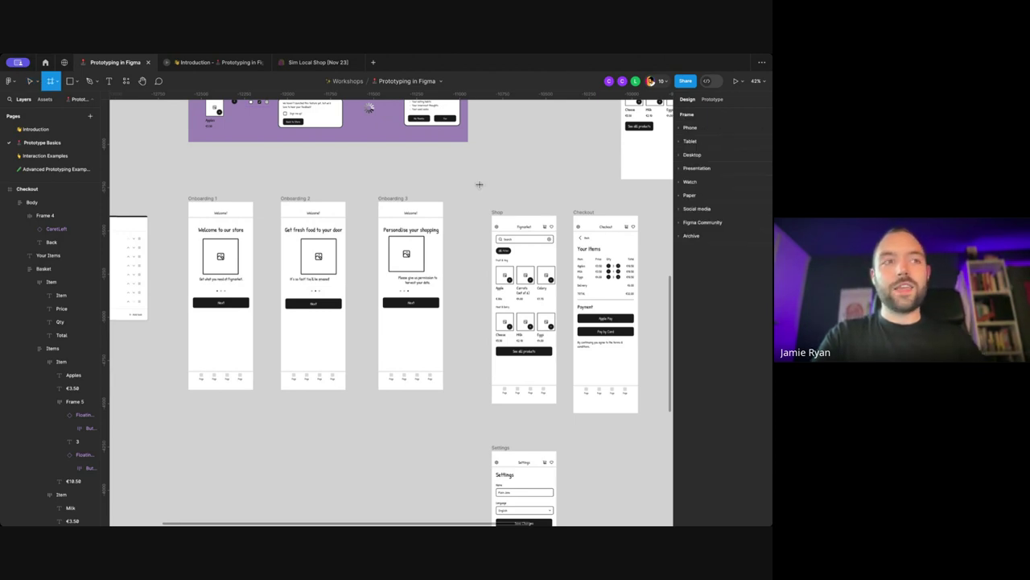
scroll(479, 185, right, 2)
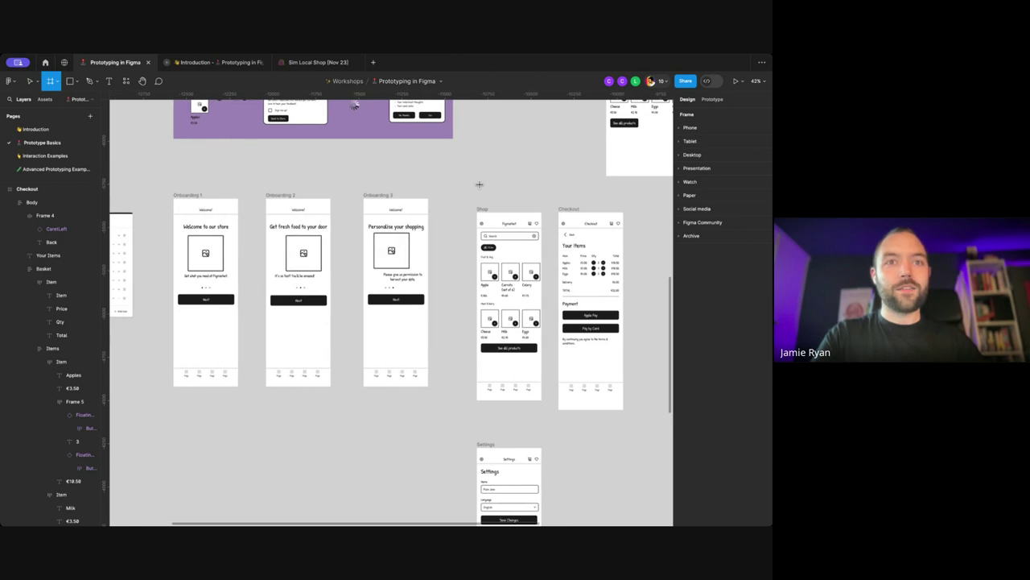
scroll(479, 185, right, 2)
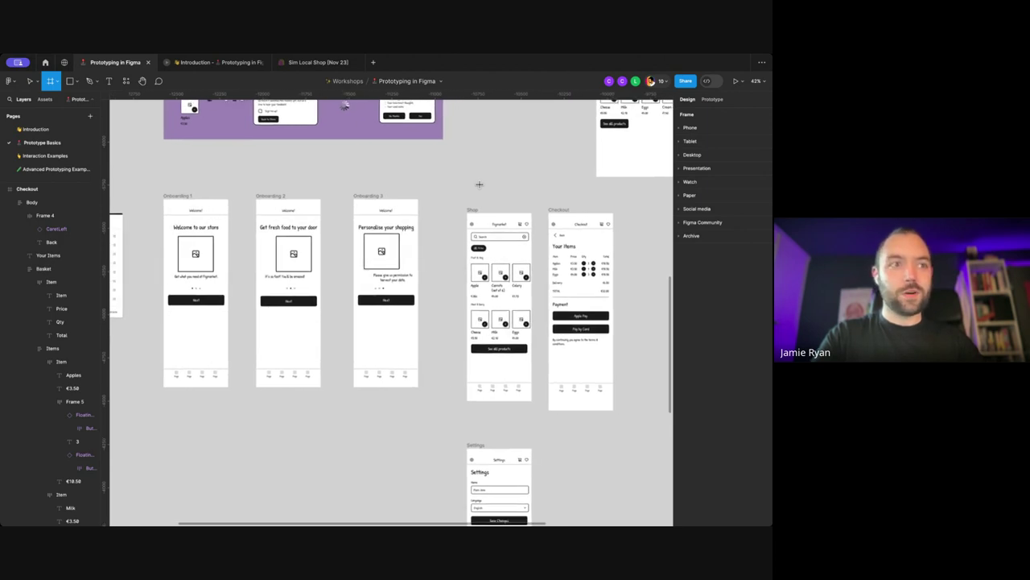
scroll(479, 184, down, 2)
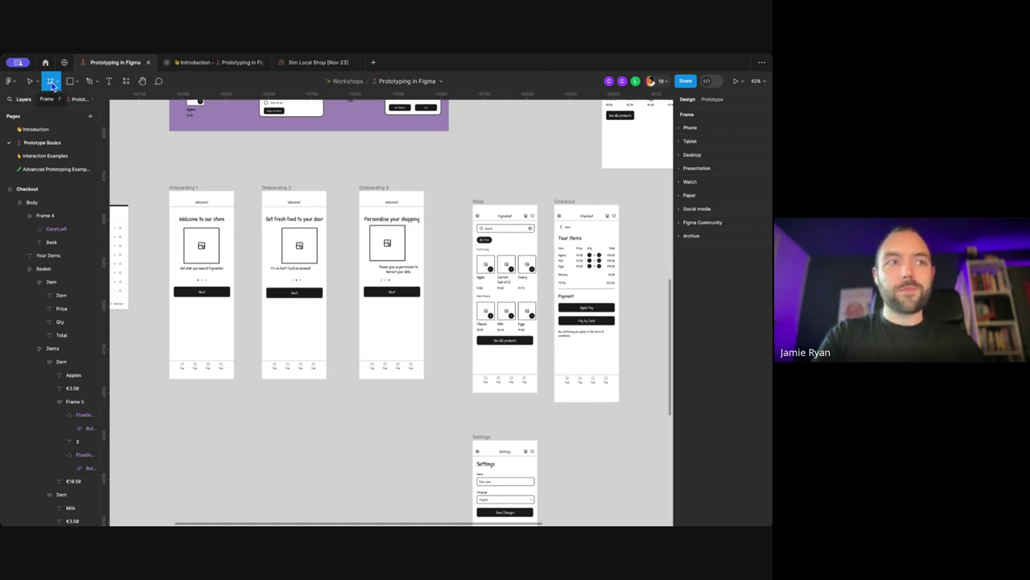
click(680, 131)
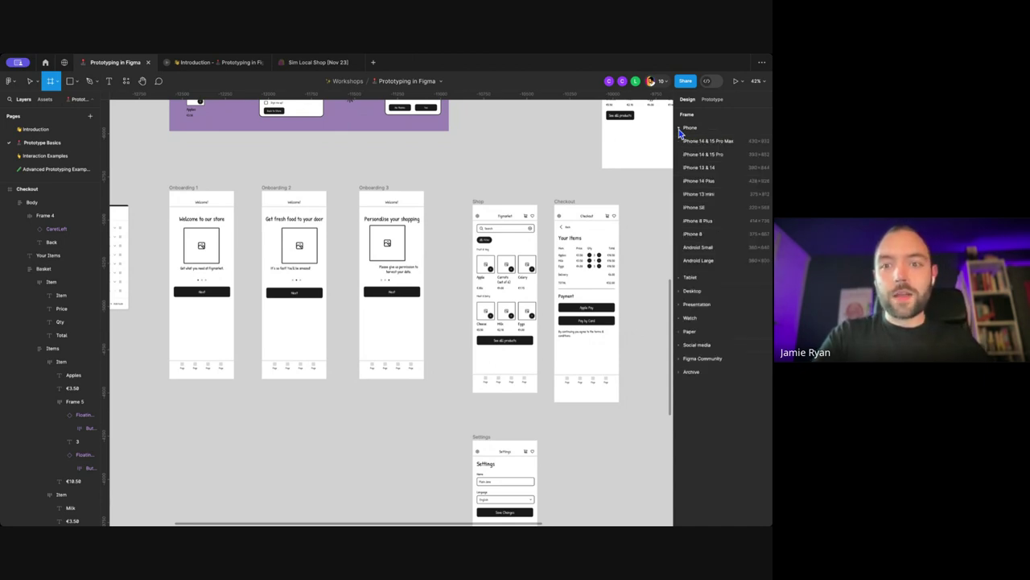
click(700, 198)
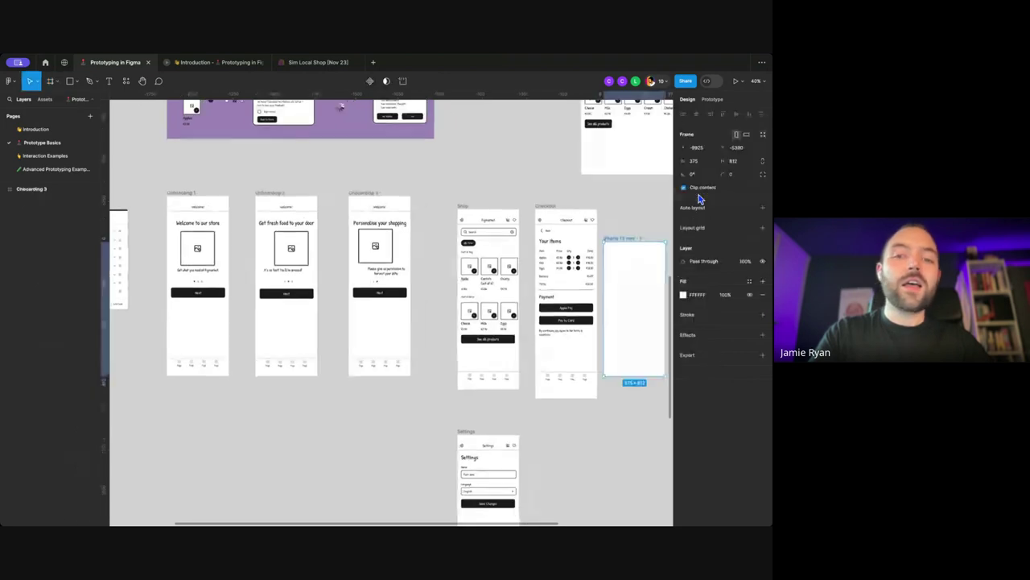
Step: Move the new iPhone 13 mini frame out from between the two checkout screens to the empty canvas beyond Terms & Conditions
scroll(475, 156, down, 5)
scroll(475, 157, up, 5)
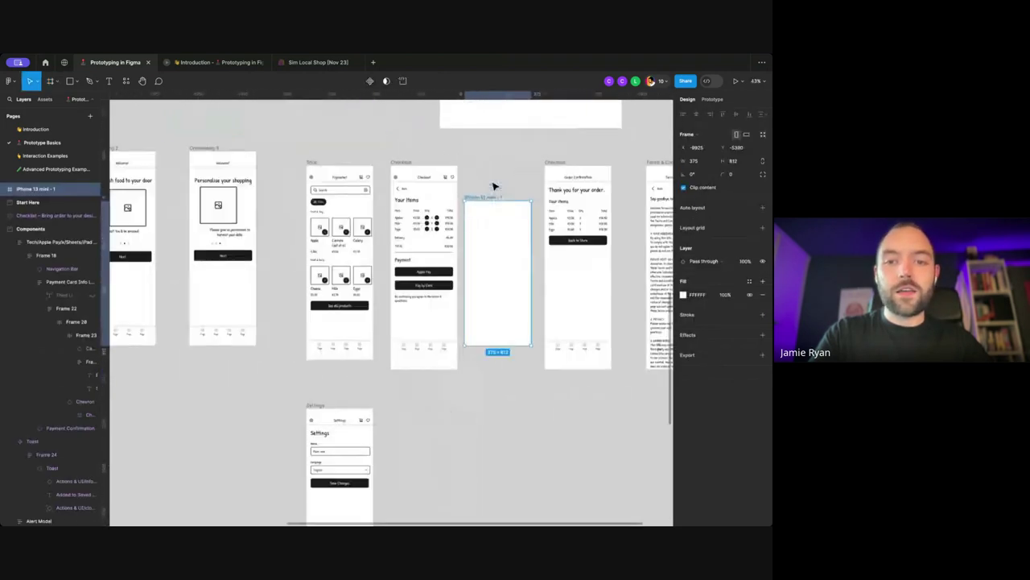
scroll(494, 188, right, 5)
drag(319, 193, 603, 194)
scroll(501, 202, right, 5)
scroll(501, 202, up, 3)
scroll(318, 188, left, 2)
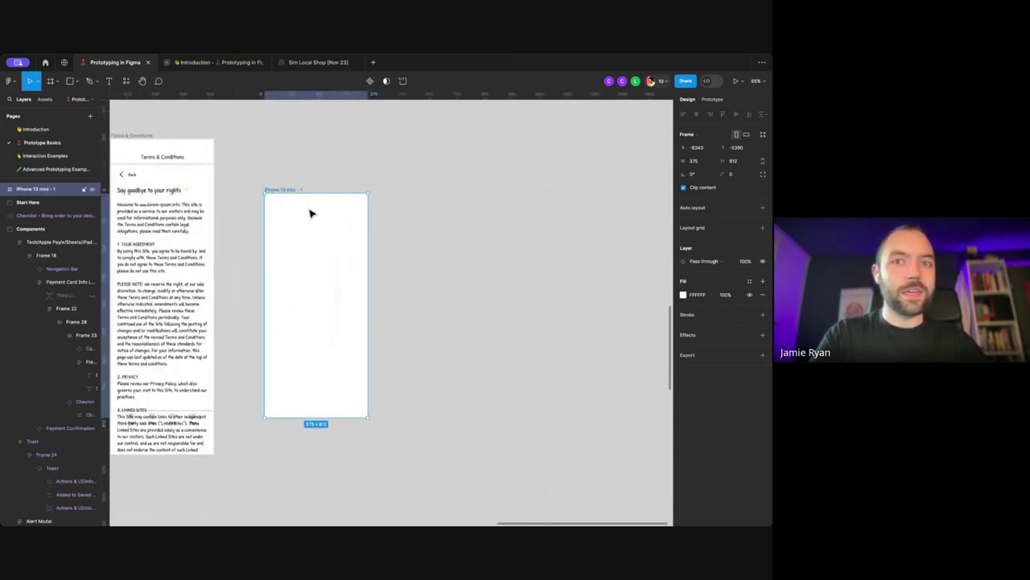
click(395, 229)
Step: Review the phone frame size presets and the page's prototype device settings without changing anything
key(f)
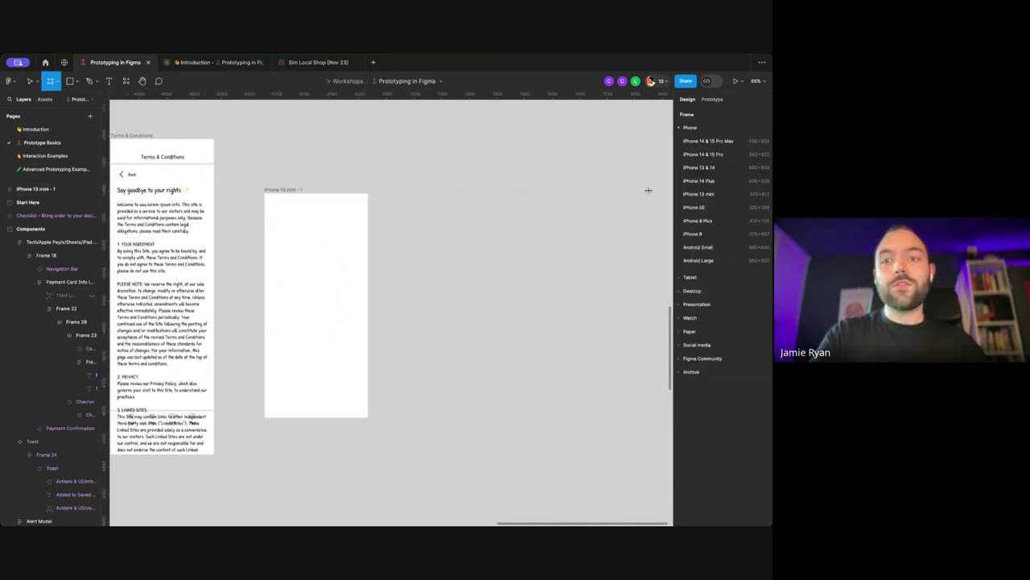
key(Escape)
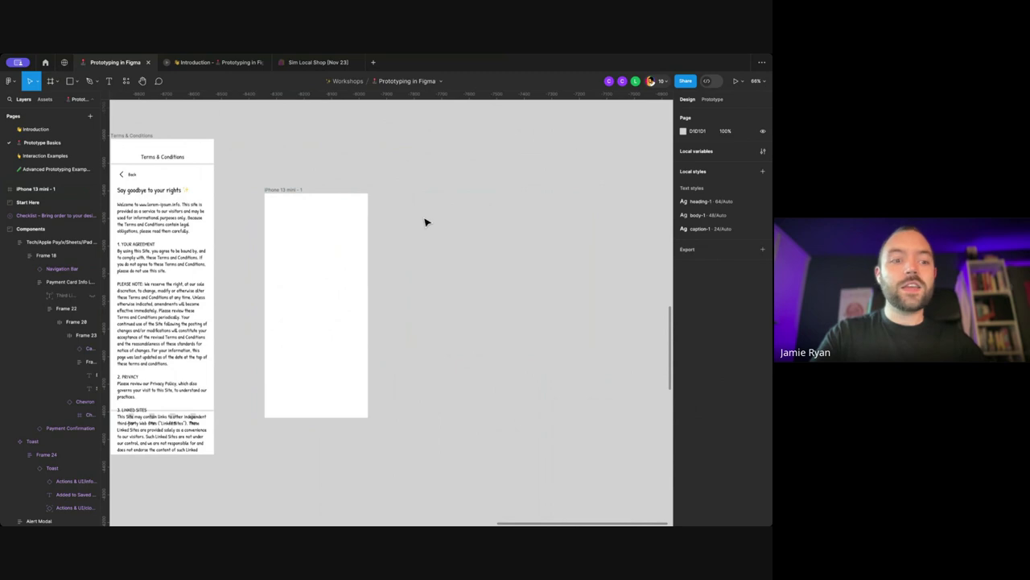
scroll(425, 222, right, 2)
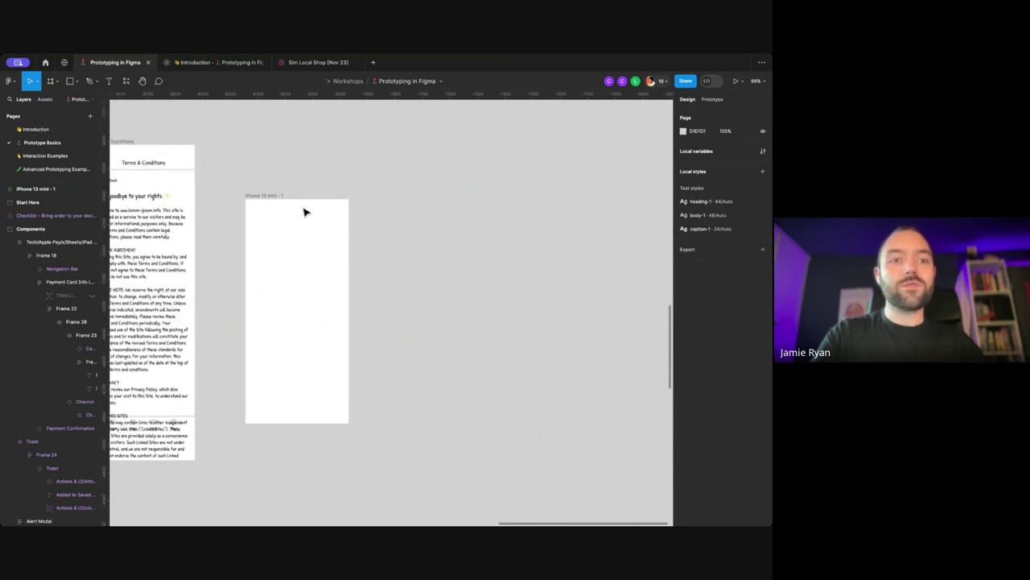
scroll(395, 208, left, 2)
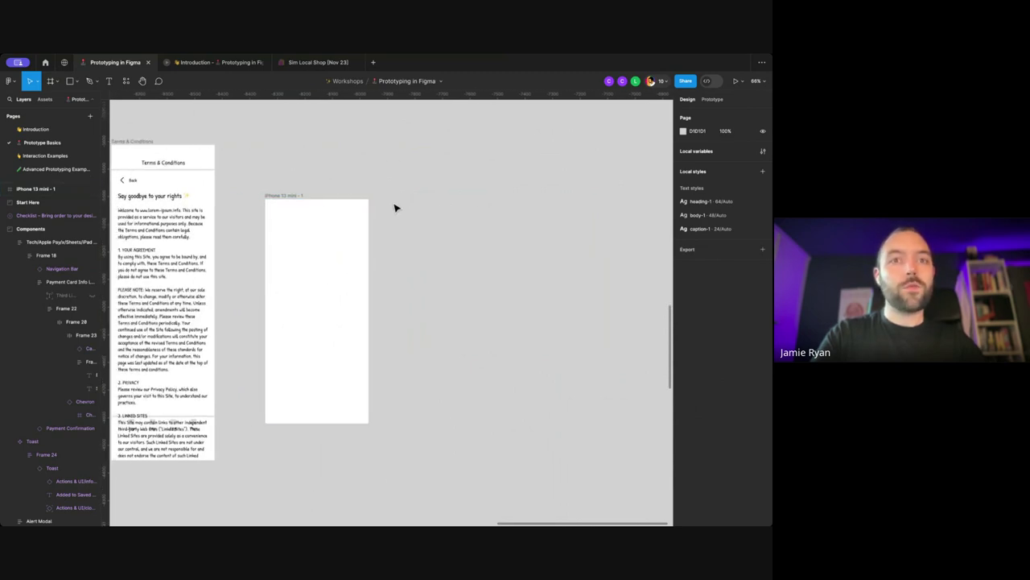
scroll(394, 207, left, 1)
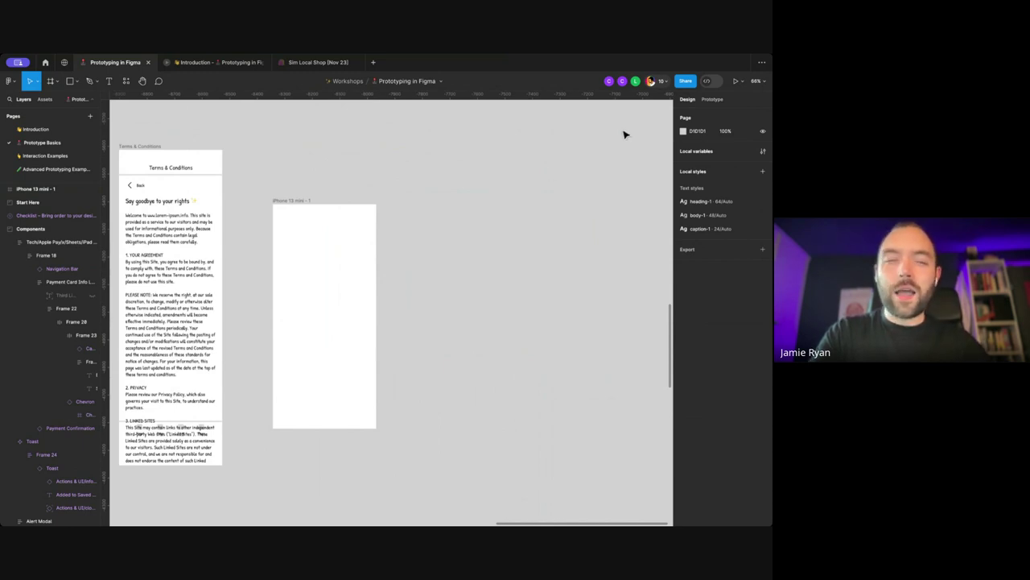
click(719, 100)
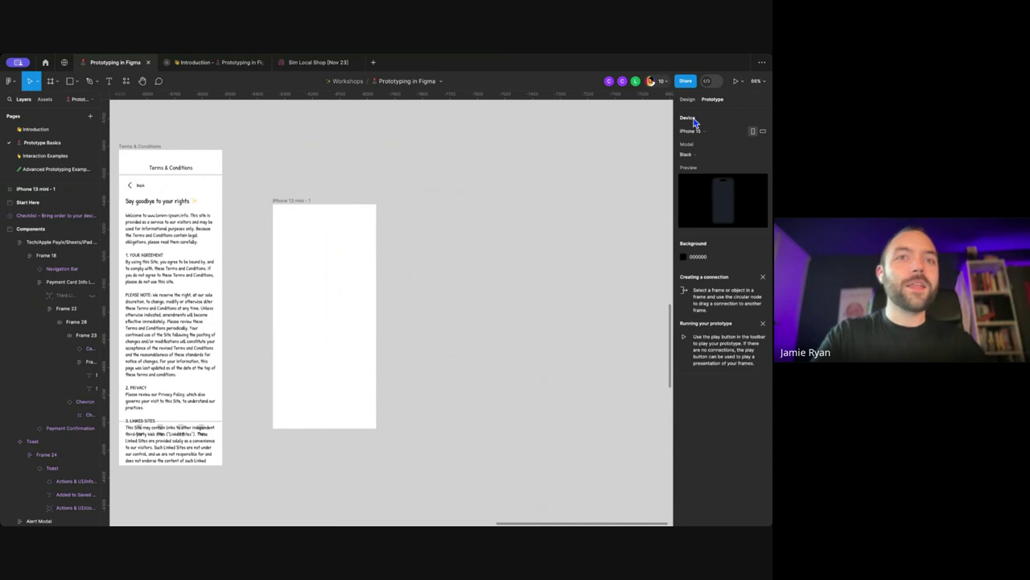
click(690, 100)
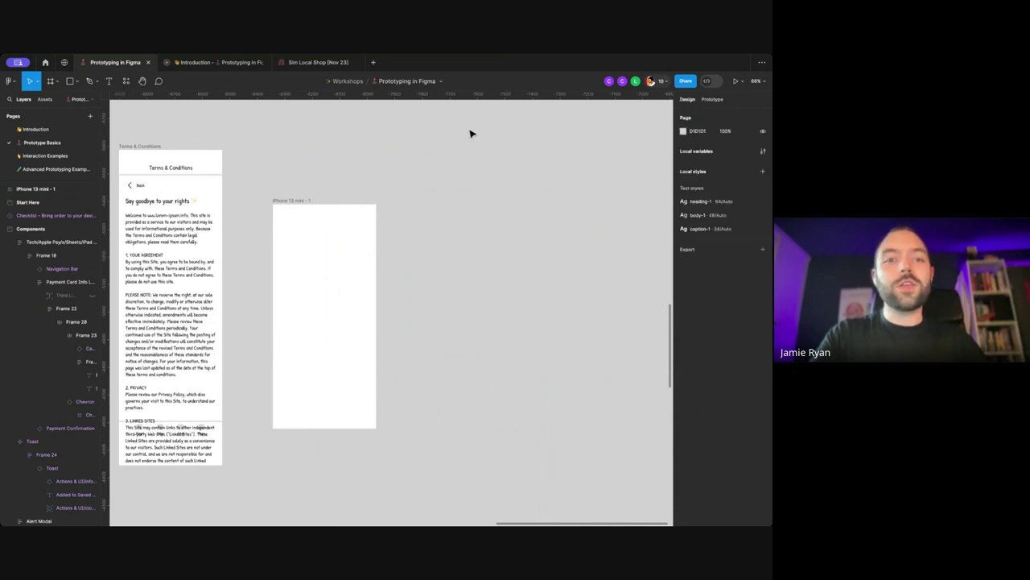
Step: Open an inline prototype preview of the iPhone 13 mini frame and shift the preview window slightly away from it
scroll(306, 131, left, 5)
scroll(342, 163, left, 1)
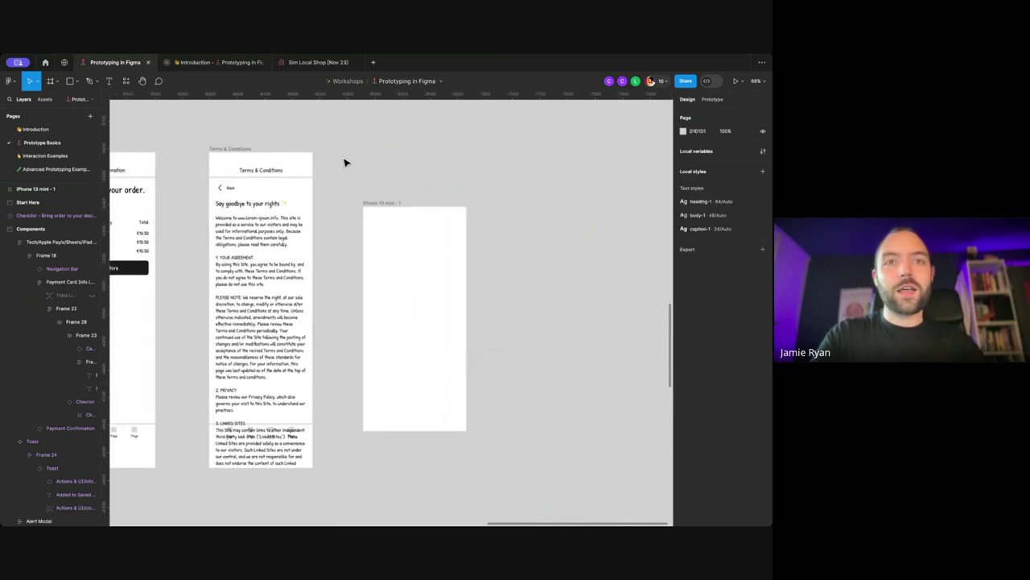
click(395, 206)
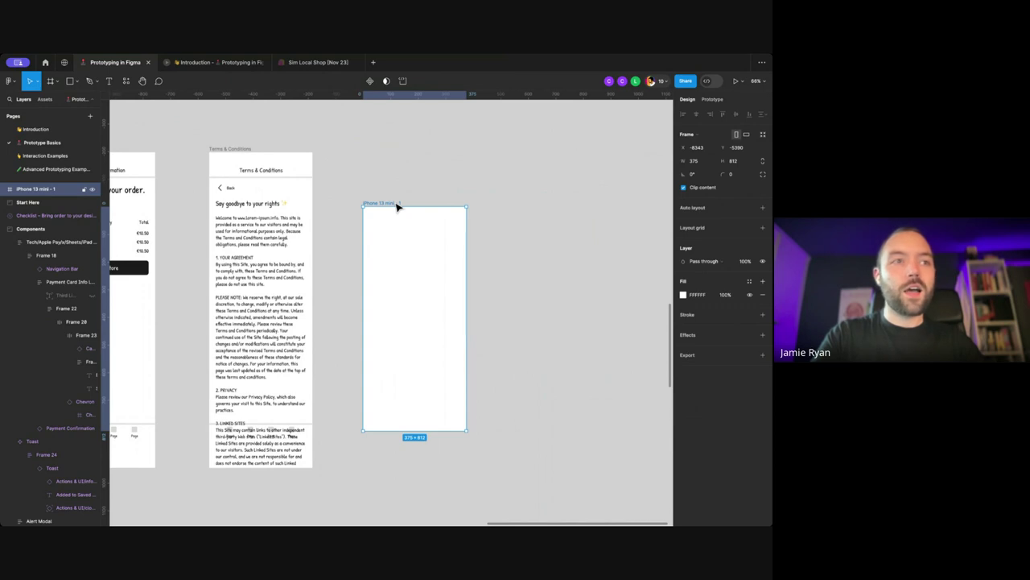
scroll(396, 207, left, 1)
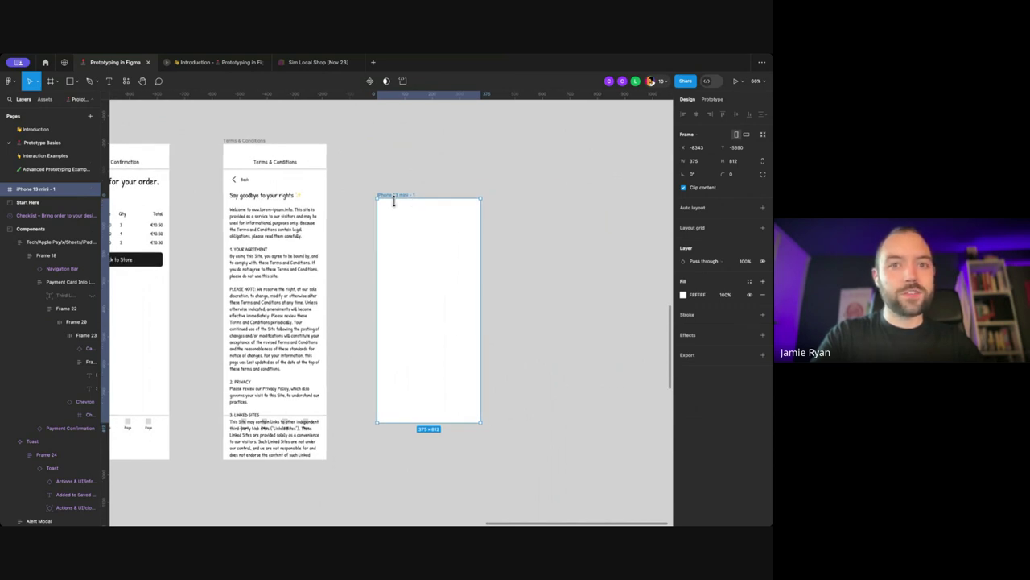
key(shift+space)
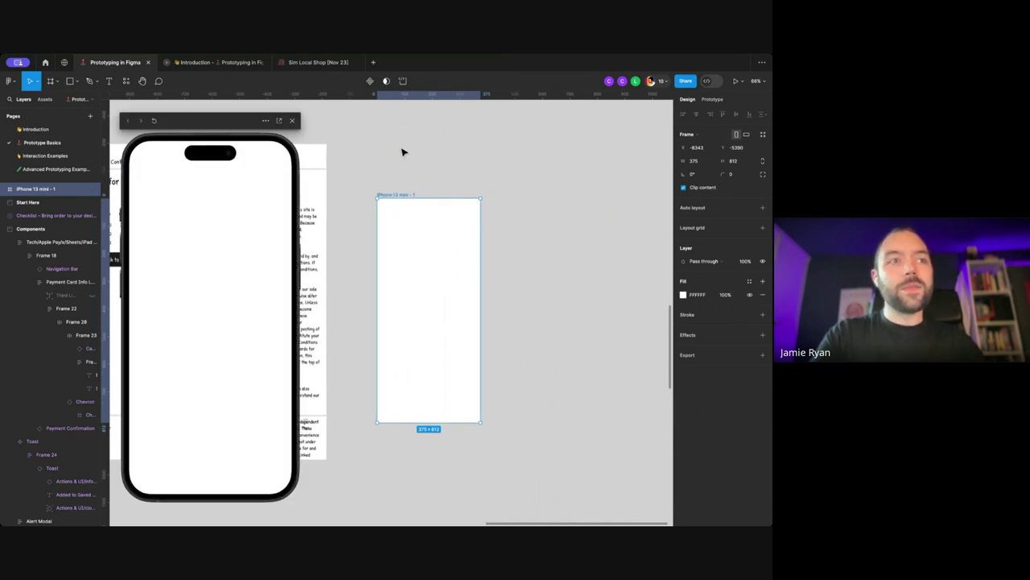
scroll(403, 152, left, 2)
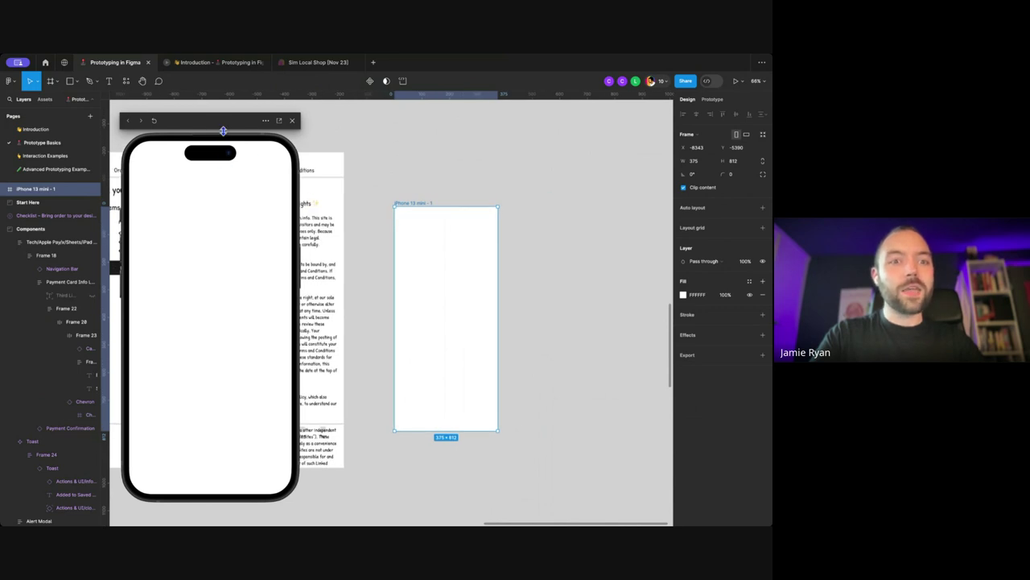
drag(202, 122, 192, 117)
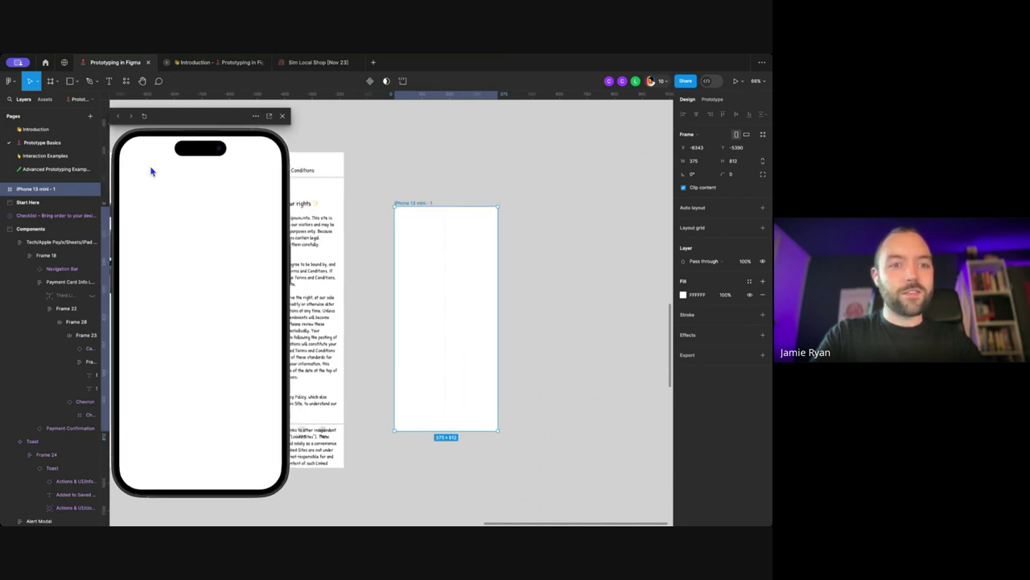
Step: Review the colour models offered for the prototype device and set the device to None
click(712, 99)
click(609, 153)
click(686, 155)
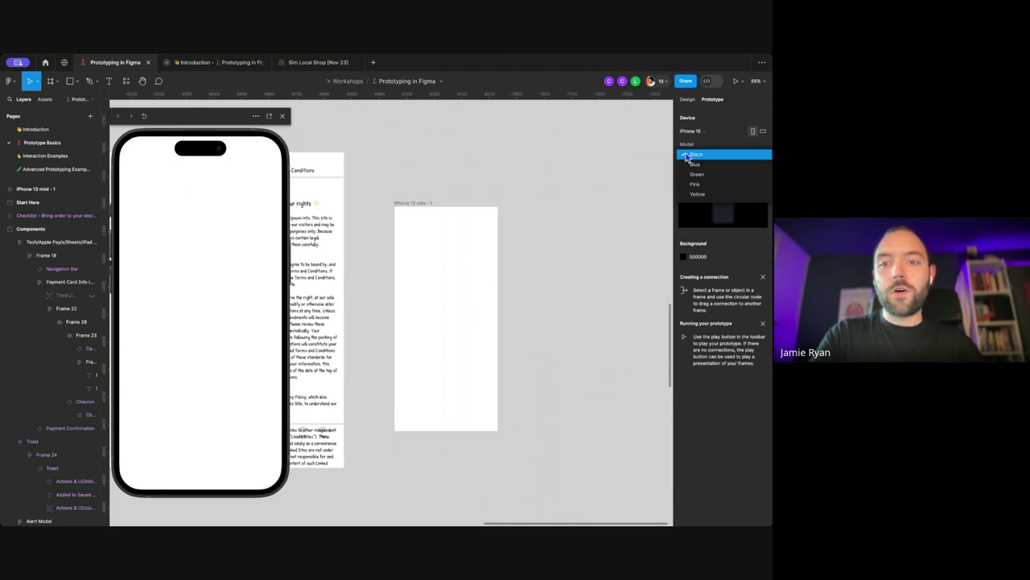
click(687, 155)
click(690, 130)
click(706, 106)
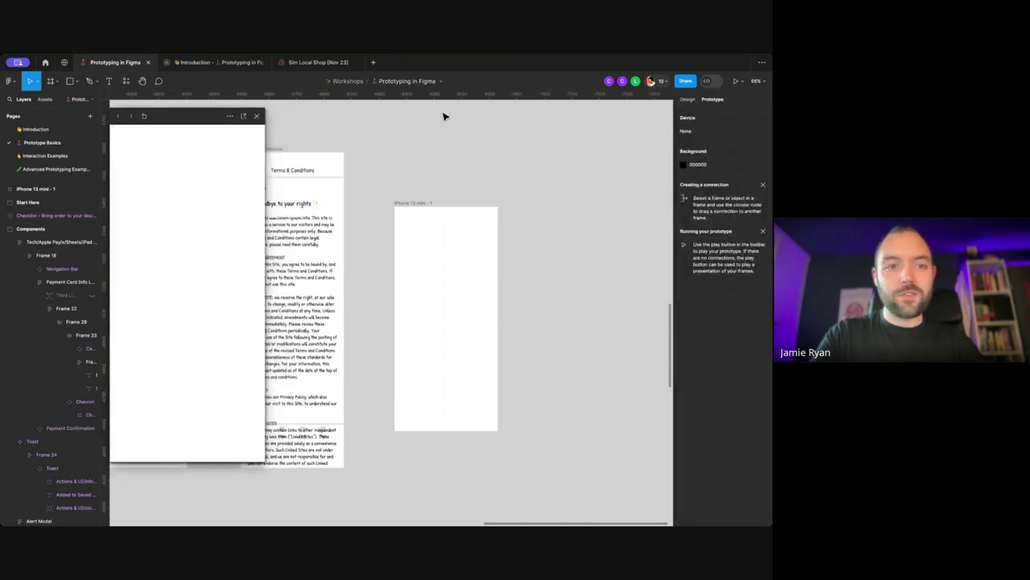
Step: Preview the Terms & Conditions, Order Confirmation and Desktop frames without a device, and widen the preview window for the desktop layout
scroll(396, 163, left, 3)
scroll(398, 166, right, 3)
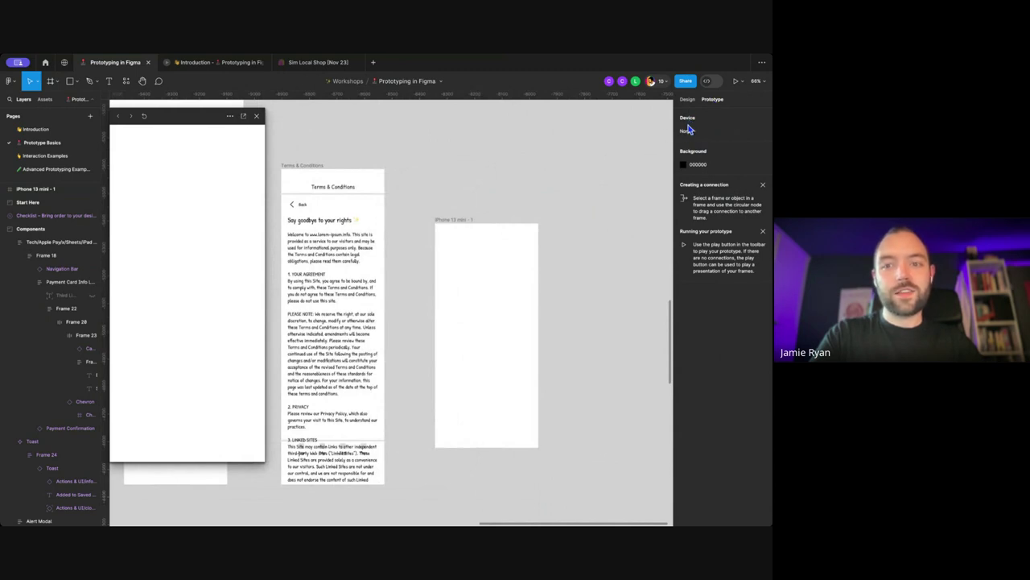
scroll(322, 145, left, 3)
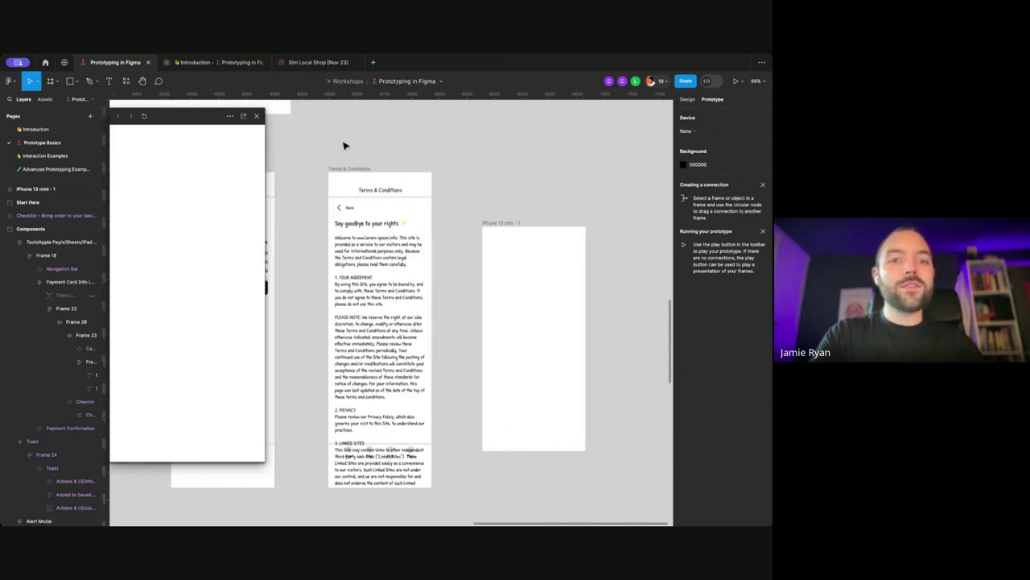
click(355, 170)
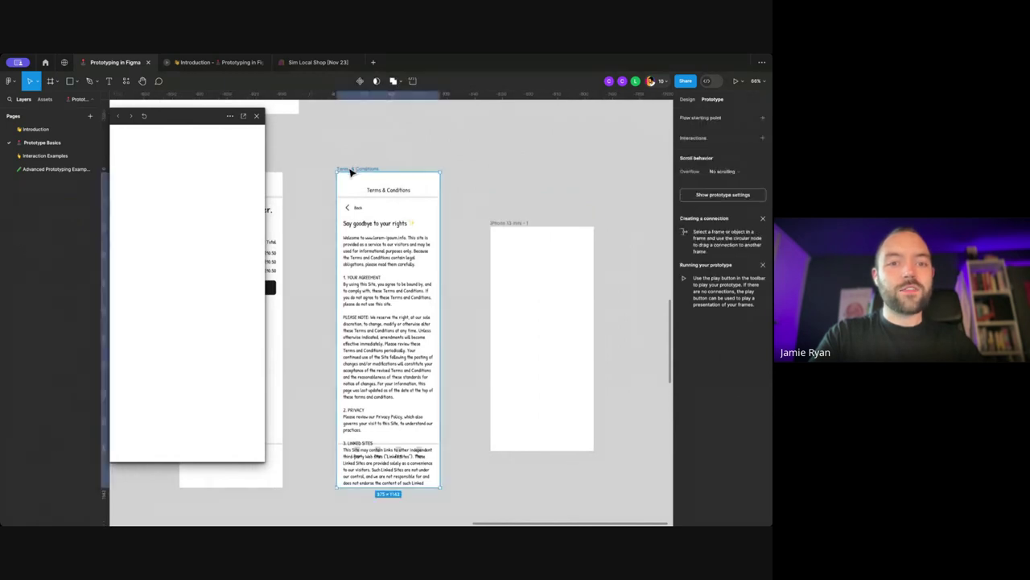
scroll(352, 172, left, 5)
click(361, 193)
scroll(362, 193, up, 10)
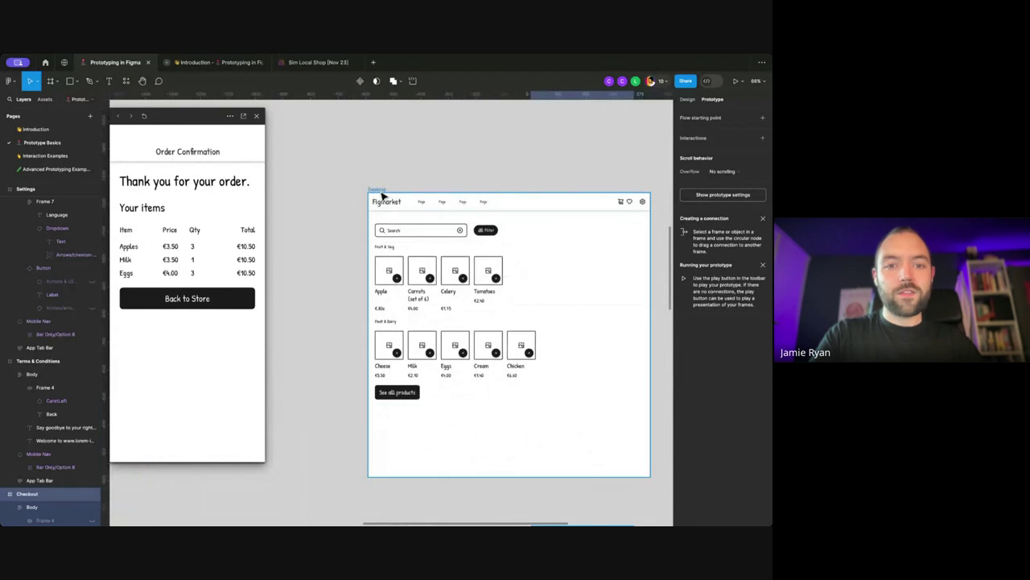
click(378, 192)
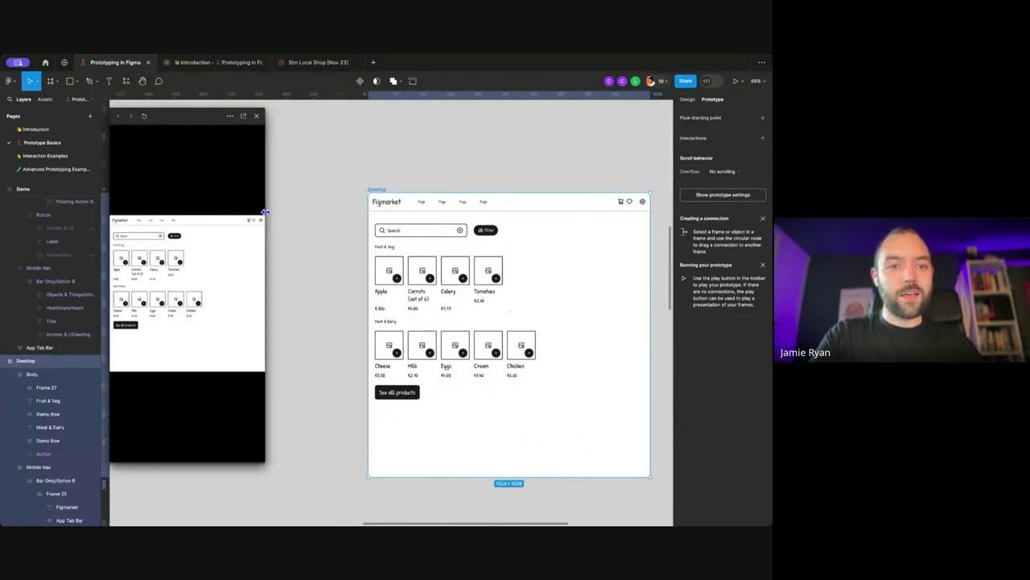
drag(264, 212, 334, 214)
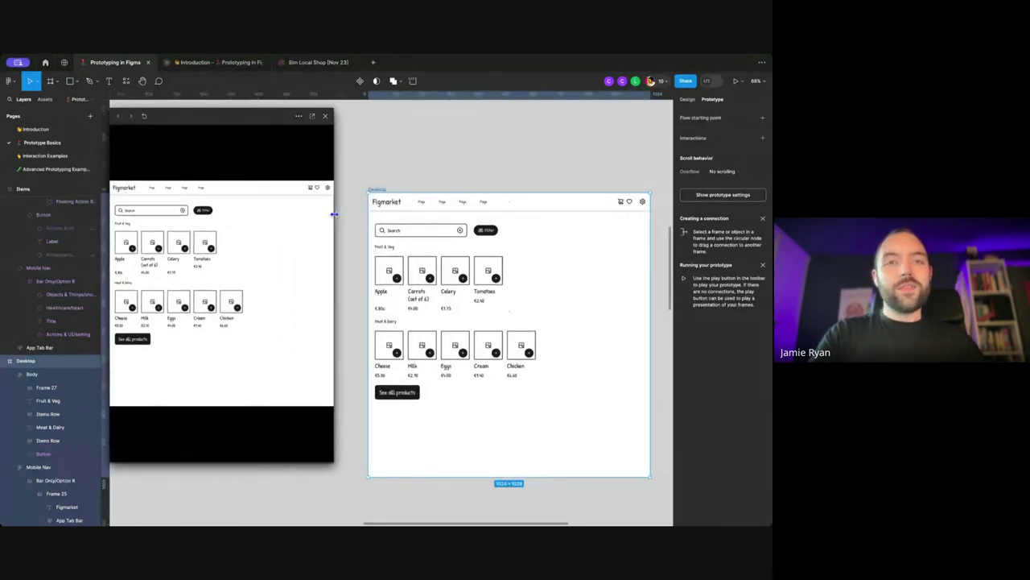
Step: Compare how the mobile Checkout frame and the Desktop frame display in the widened inline preview
scroll(338, 218, down, 5)
click(347, 221)
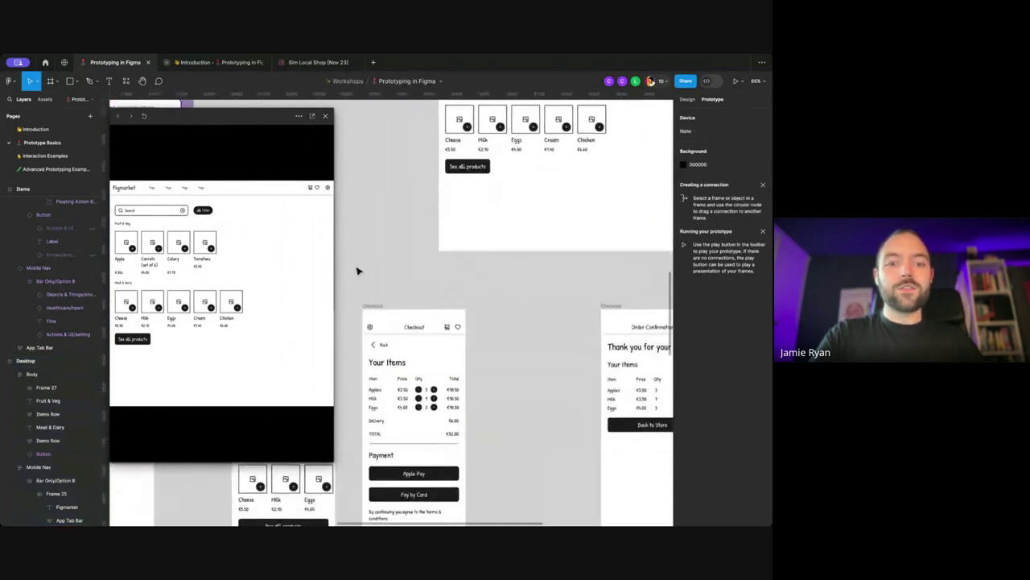
click(372, 309)
scroll(394, 266, up, 4)
scroll(395, 266, right, 2)
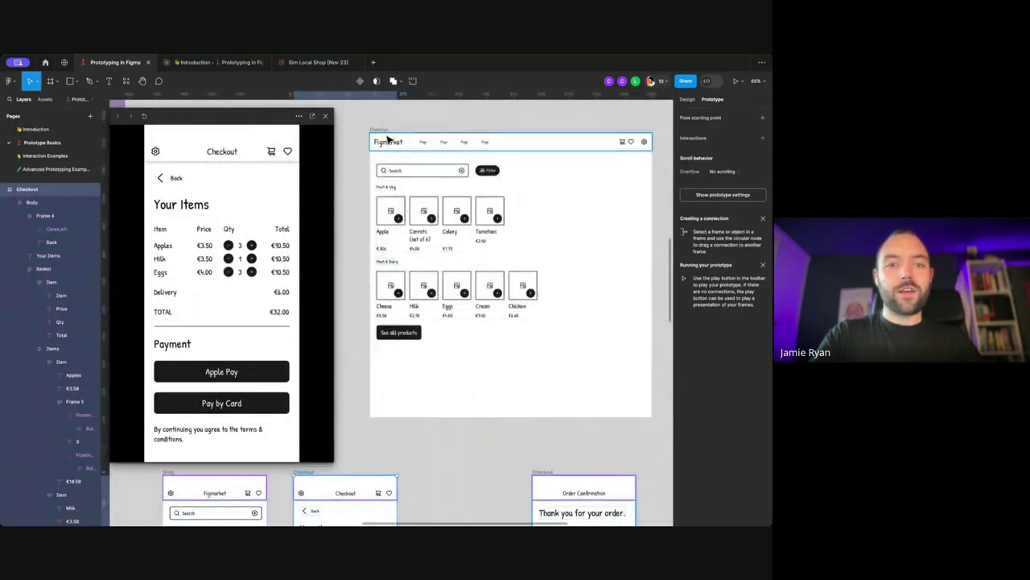
click(388, 140)
scroll(425, 235, down, 4)
scroll(425, 235, left, 1)
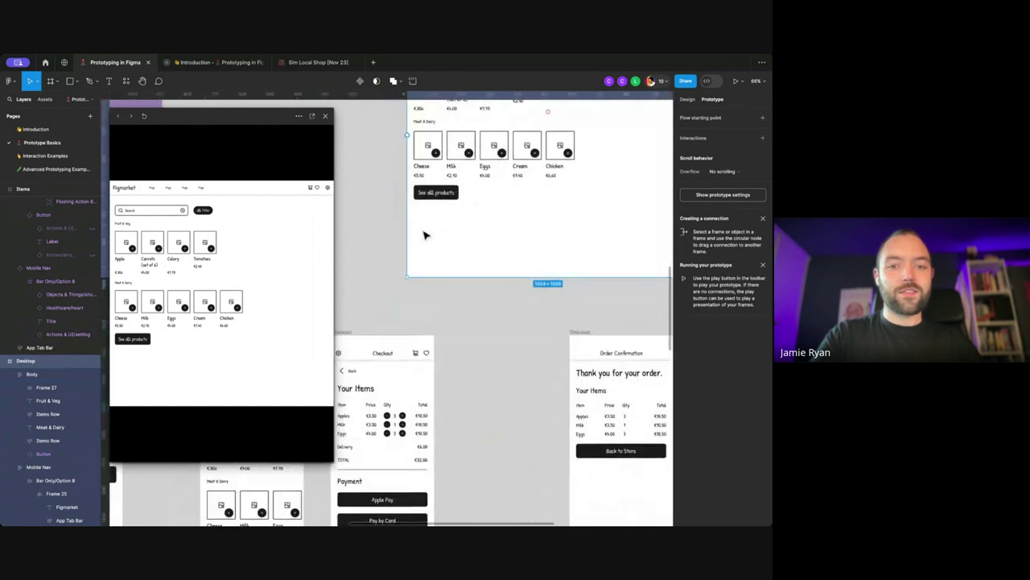
scroll(425, 235, down, 5)
scroll(425, 232, up, 5)
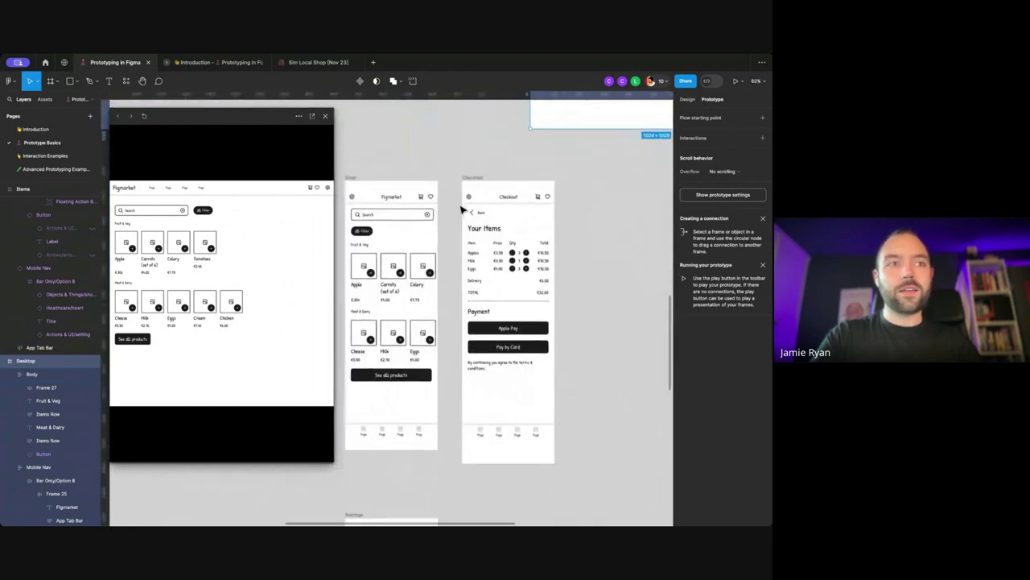
Step: Preview the Shop and Onboarding 3 frames, return to Shop, and narrow the preview window closer to the phone width
click(373, 175)
scroll(373, 176, left, 5)
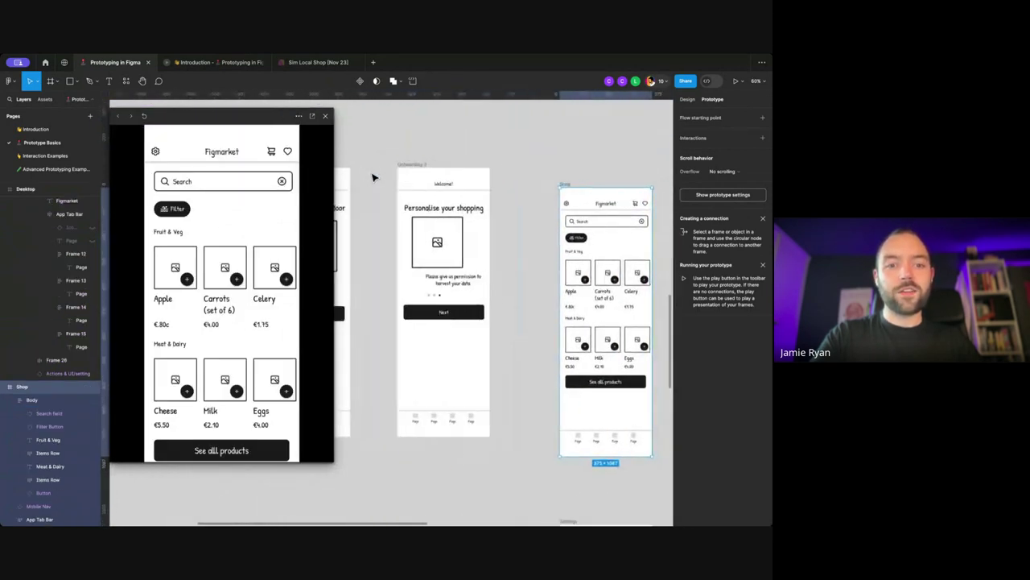
click(409, 165)
scroll(418, 169, right, 5)
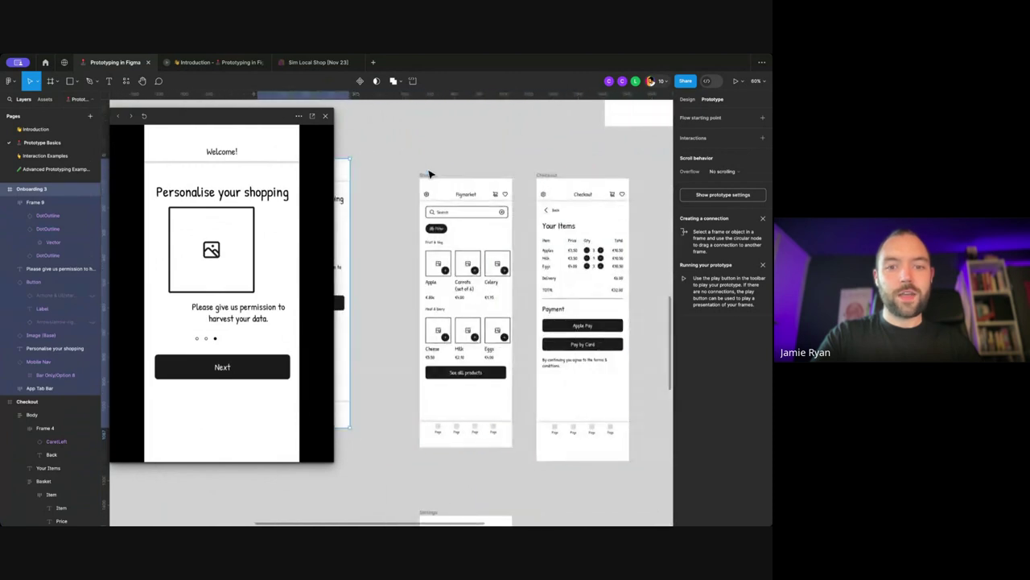
click(429, 174)
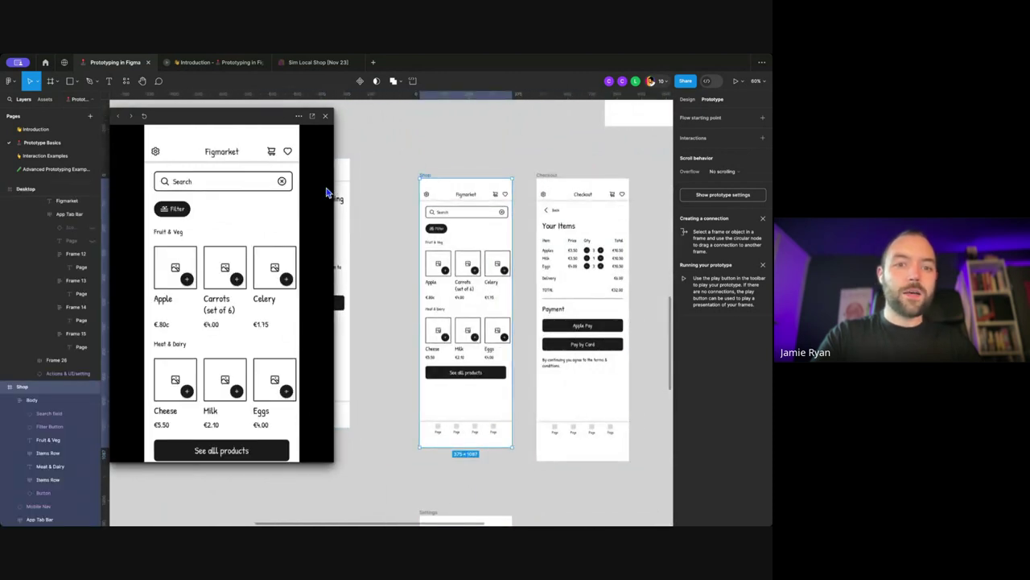
drag(331, 184, 296, 182)
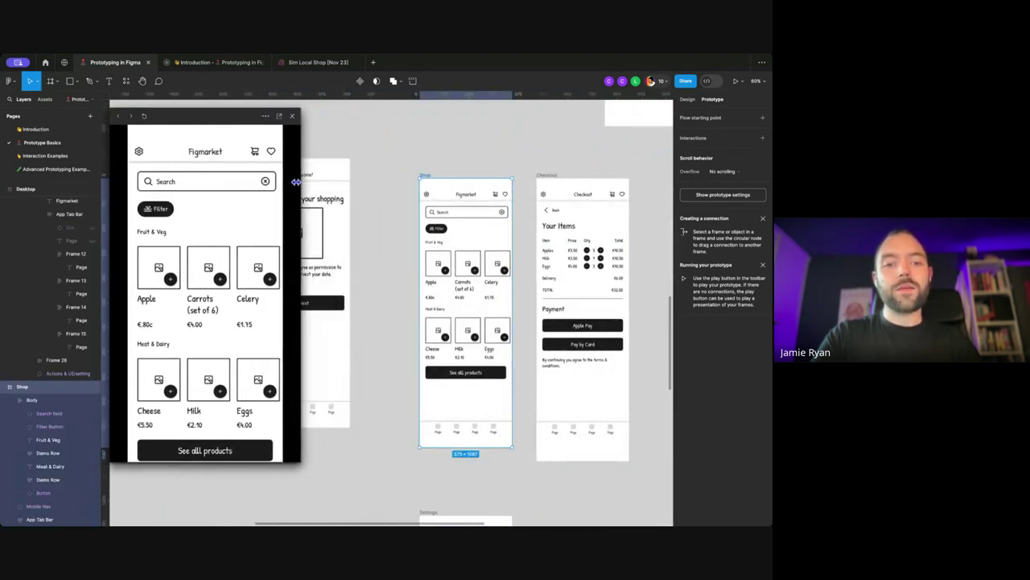
Step: Preview the Checkout frame with the payment buttons, shorten the preview window and scroll through the screen inside it
click(547, 175)
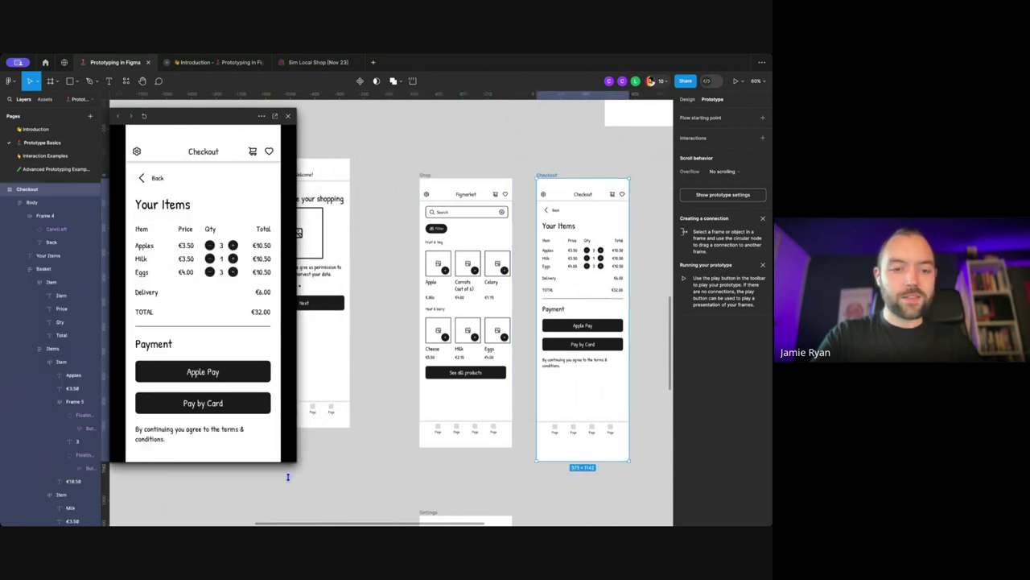
drag(288, 462, 271, 396)
scroll(257, 398, down, 3)
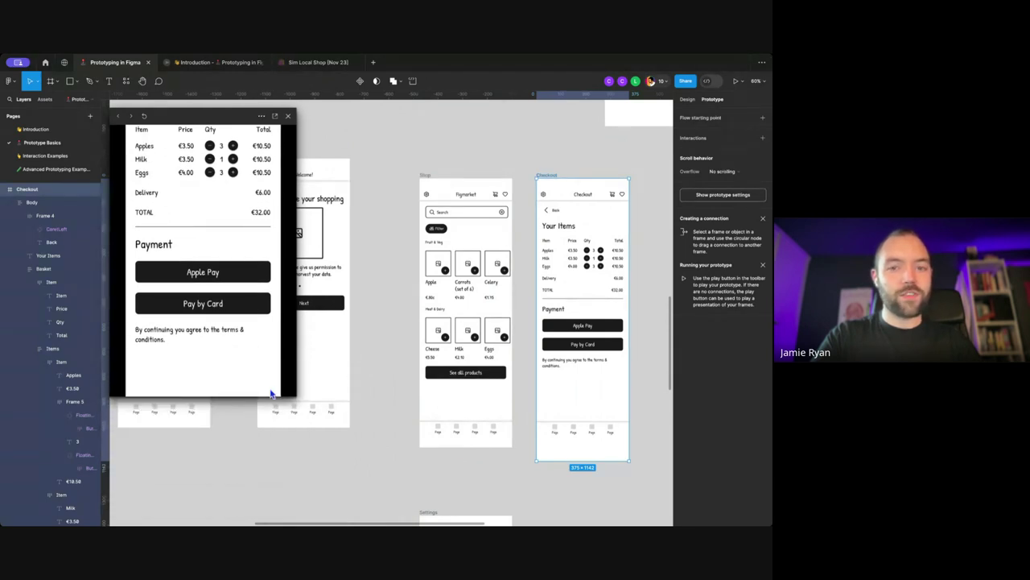
Step: Set the page's prototype device to iPhone 13 mini
click(517, 203)
scroll(517, 204, right, 3)
scroll(518, 204, right, 10)
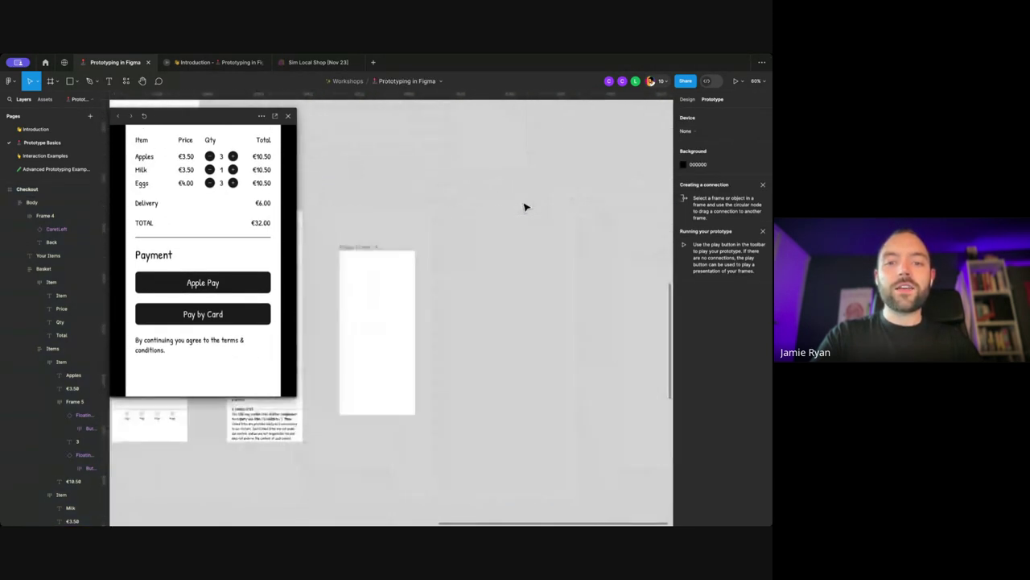
scroll(462, 223, up, 2)
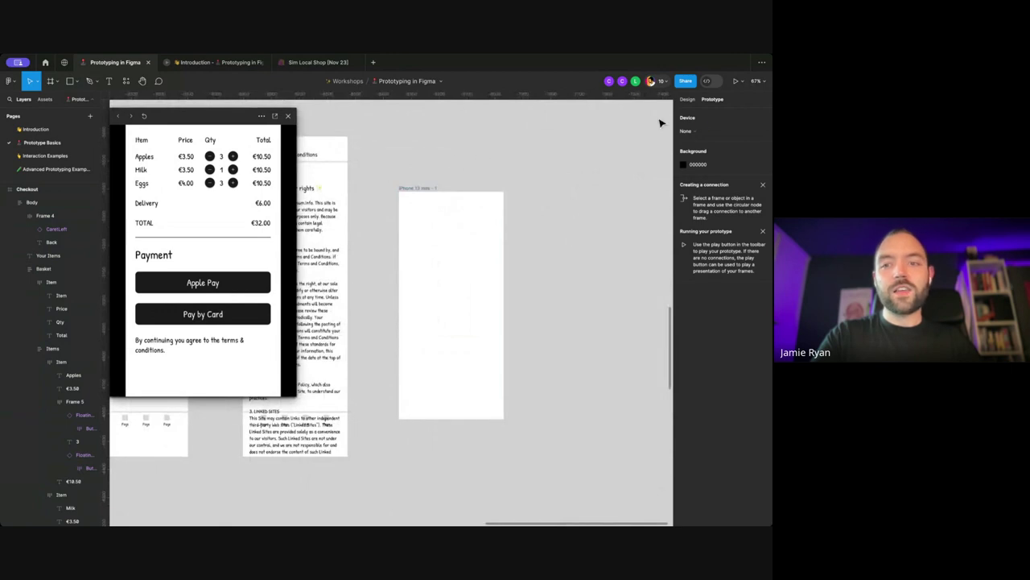
click(694, 132)
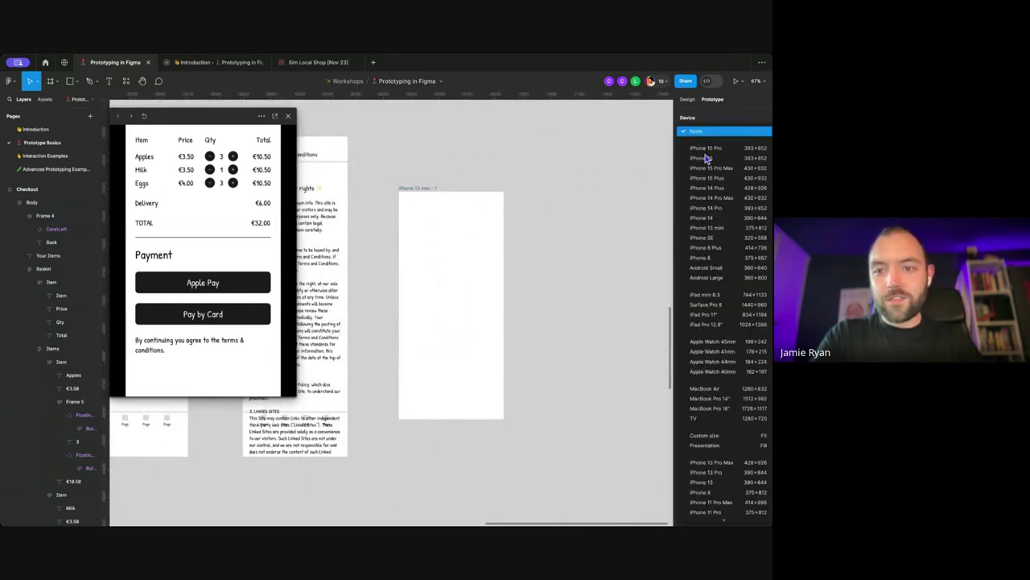
click(719, 229)
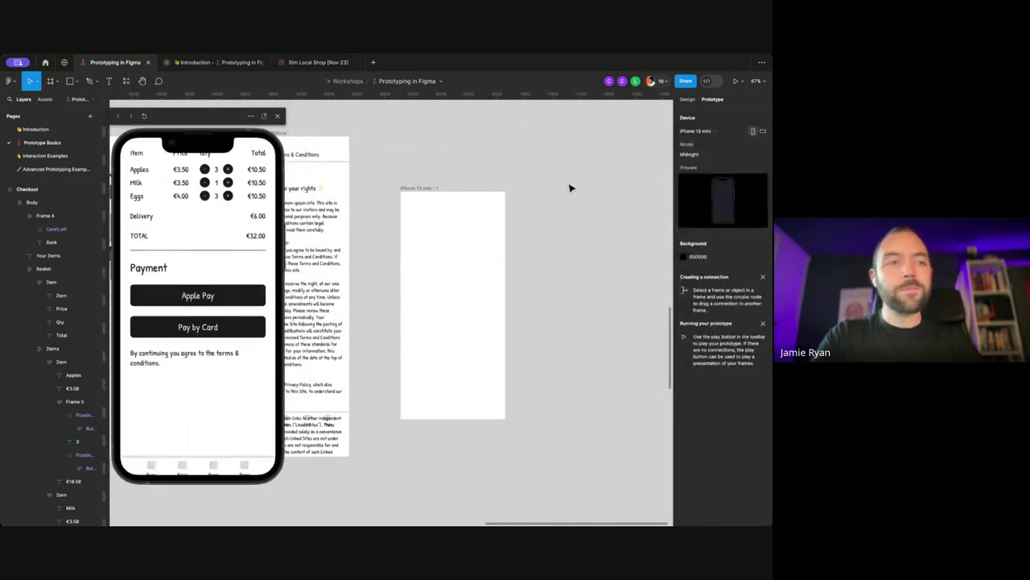
Step: Shrink the device preview window proportionally to uncover more of the wireframes
scroll(567, 187, left, 5)
scroll(561, 184, left, 4)
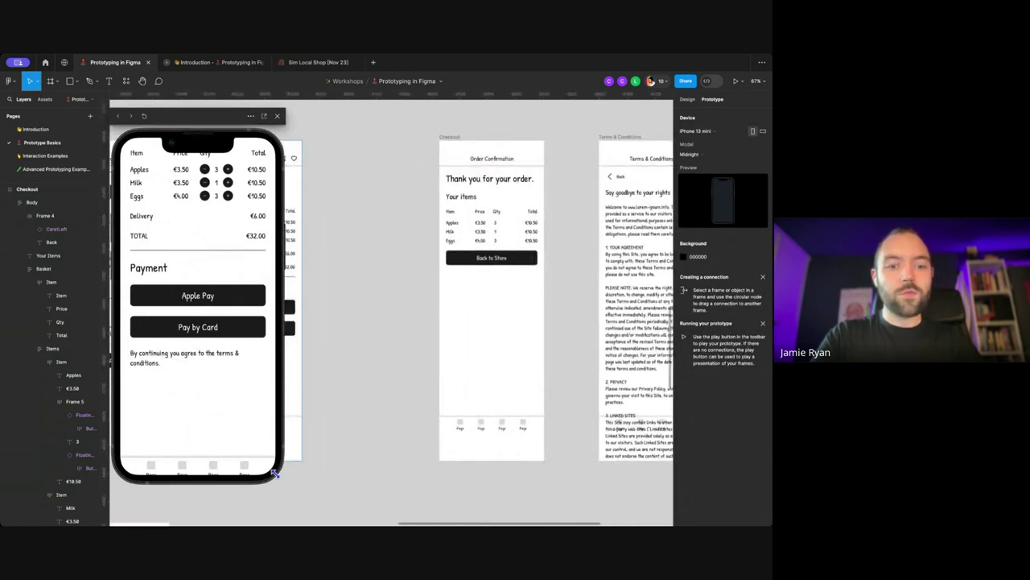
drag(274, 470, 232, 377)
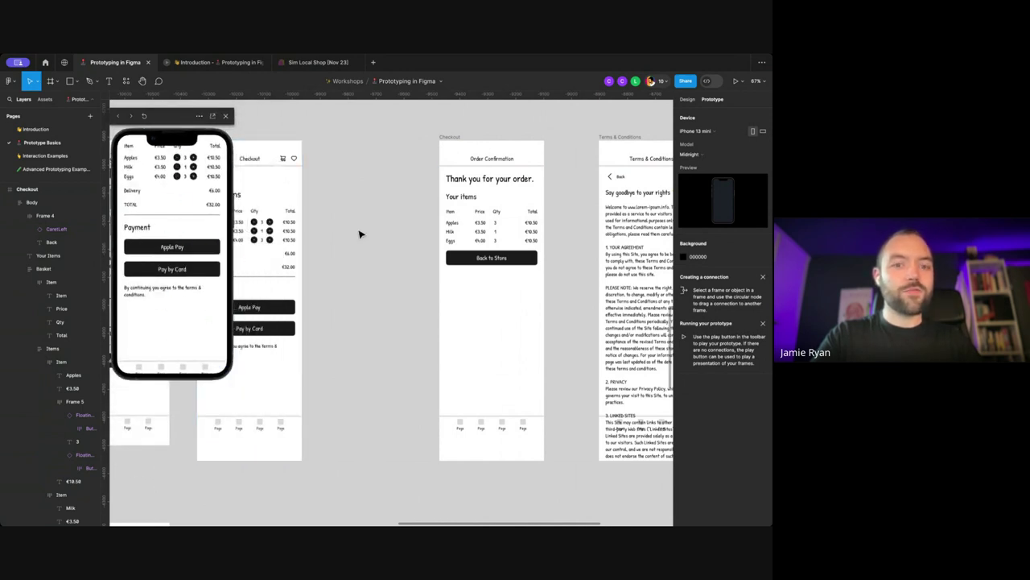
Step: Look over the onboarding and shop wireframes, preview the Shop frame in the iPhone 13 mini device and enlarge the preview slightly
scroll(360, 234, left, 15)
scroll(383, 133, down, 3)
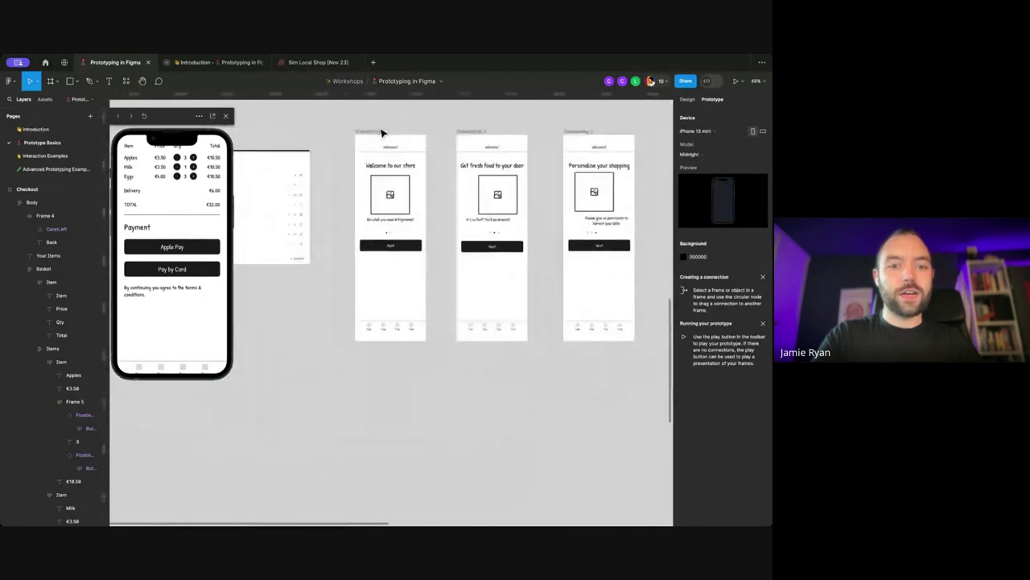
scroll(382, 133, left, 3)
scroll(384, 132, right, 8)
scroll(384, 131, down, 2)
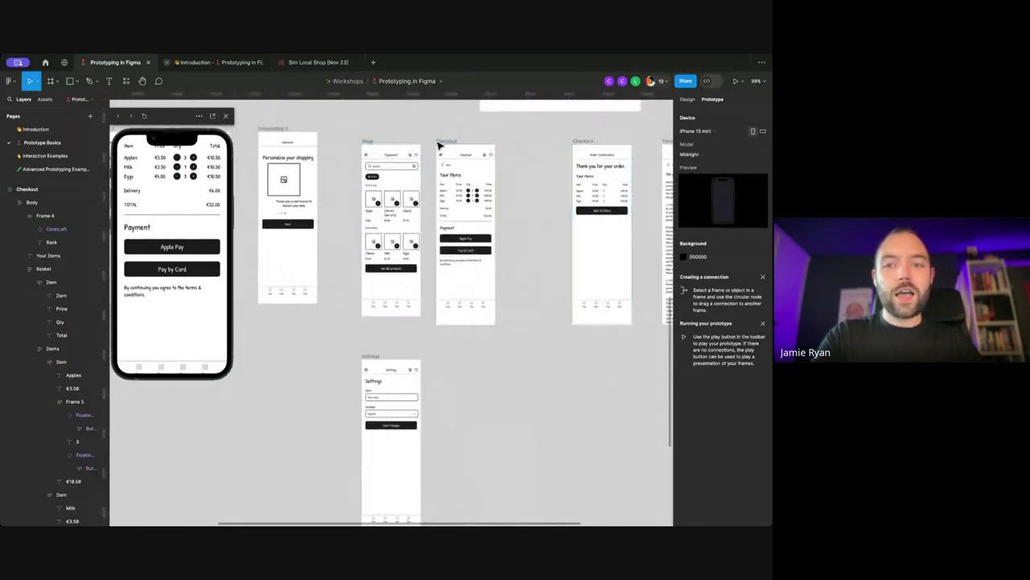
scroll(438, 143, right, 6)
scroll(346, 165, left, 5)
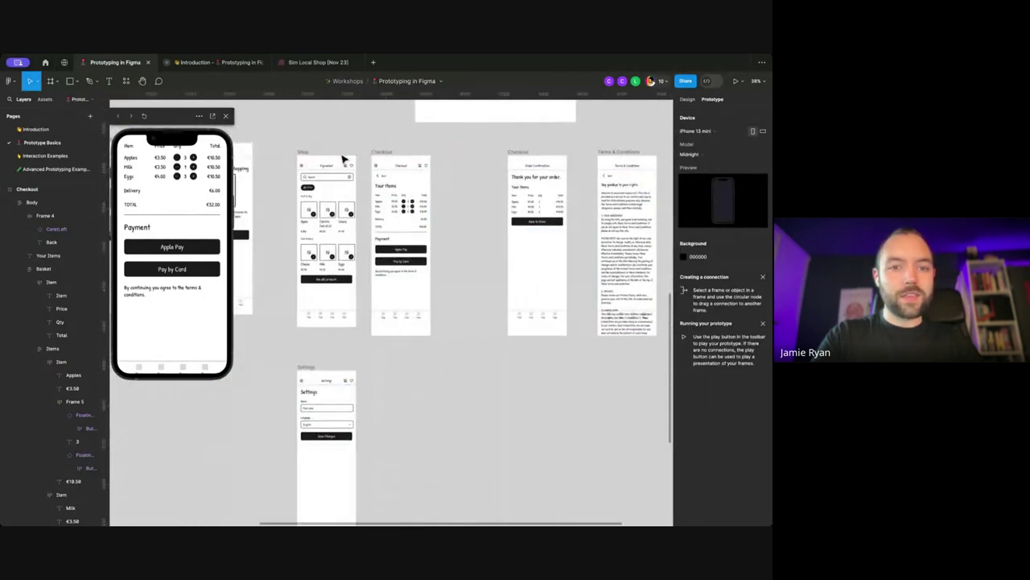
click(343, 159)
scroll(315, 166, up, 3)
scroll(314, 166, left, 2)
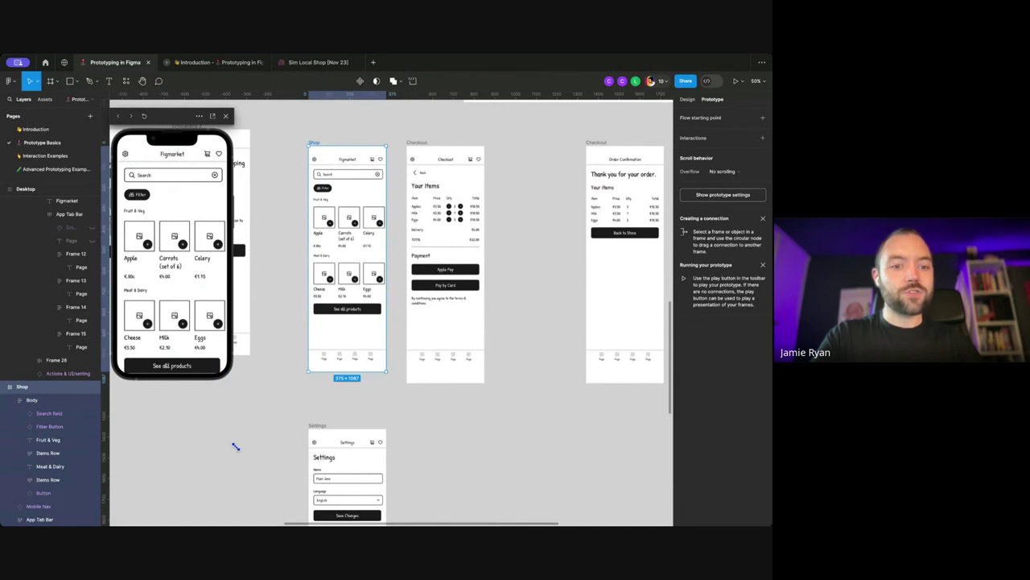
drag(235, 446, 269, 425)
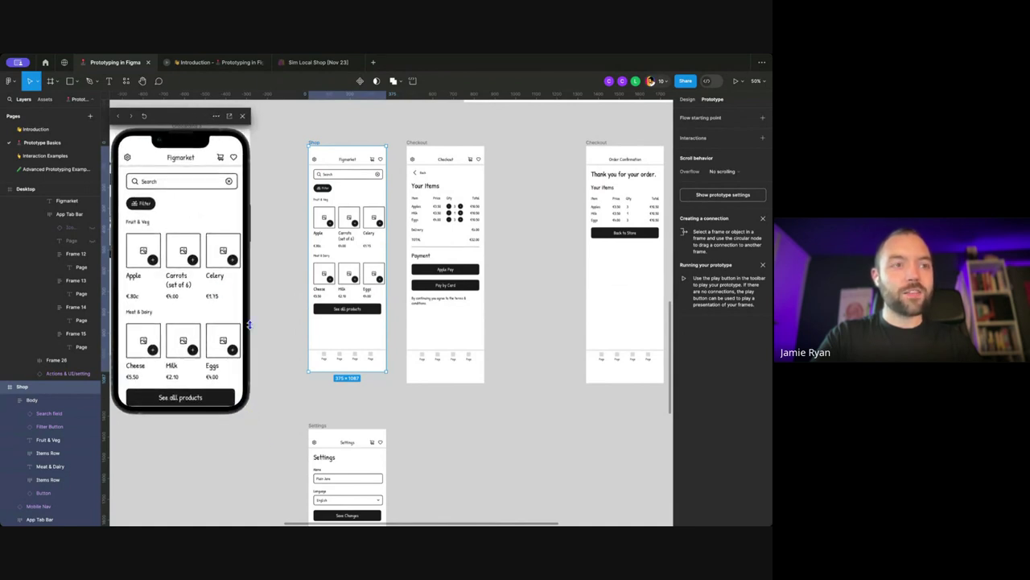
Step: Preview the blank iPhone 13 mini frame beyond Terms & Conditions inside the device
scroll(418, 266, right, 6)
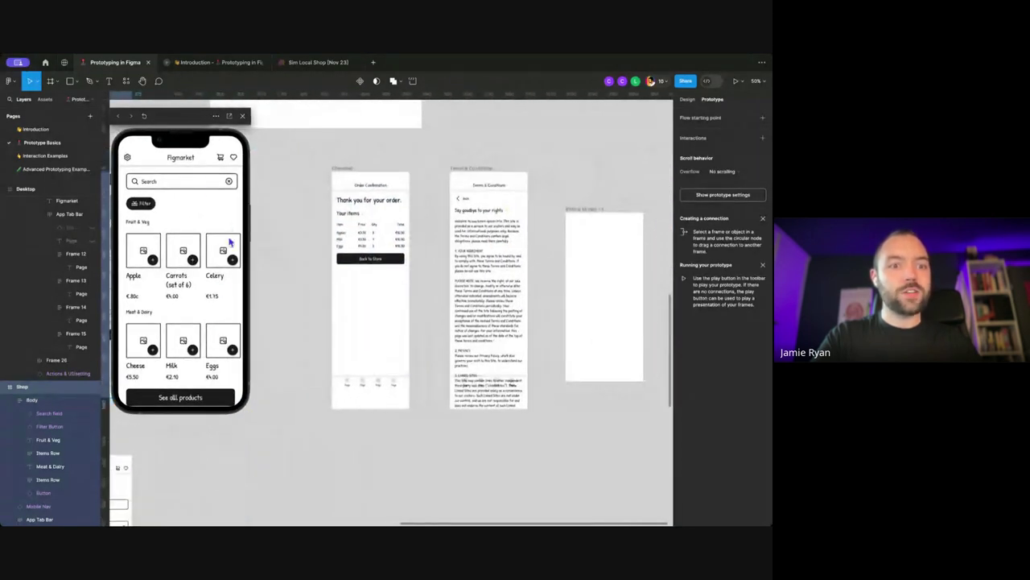
click(515, 147)
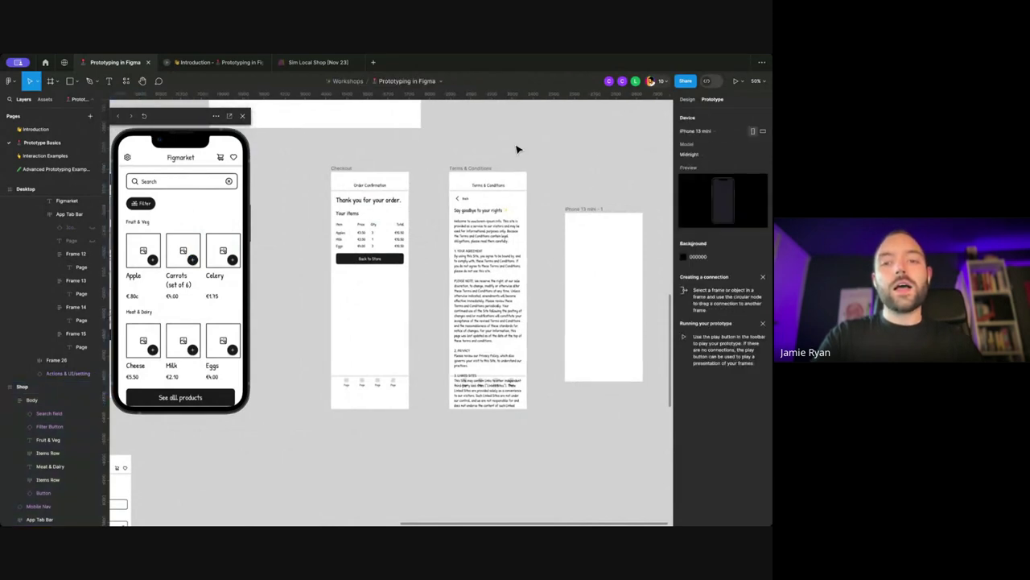
scroll(522, 161, right, 3)
scroll(527, 180, right, 3)
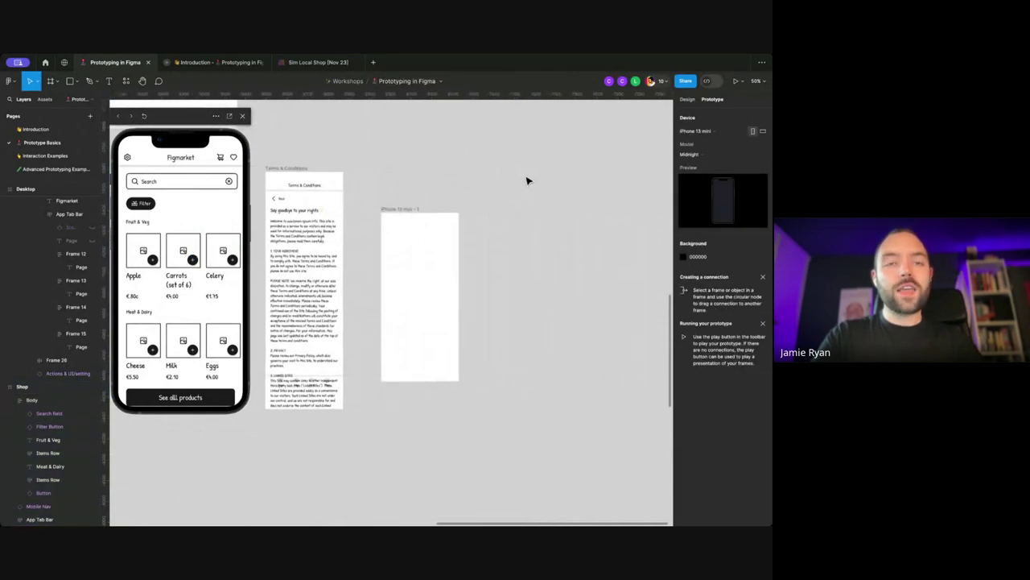
click(411, 211)
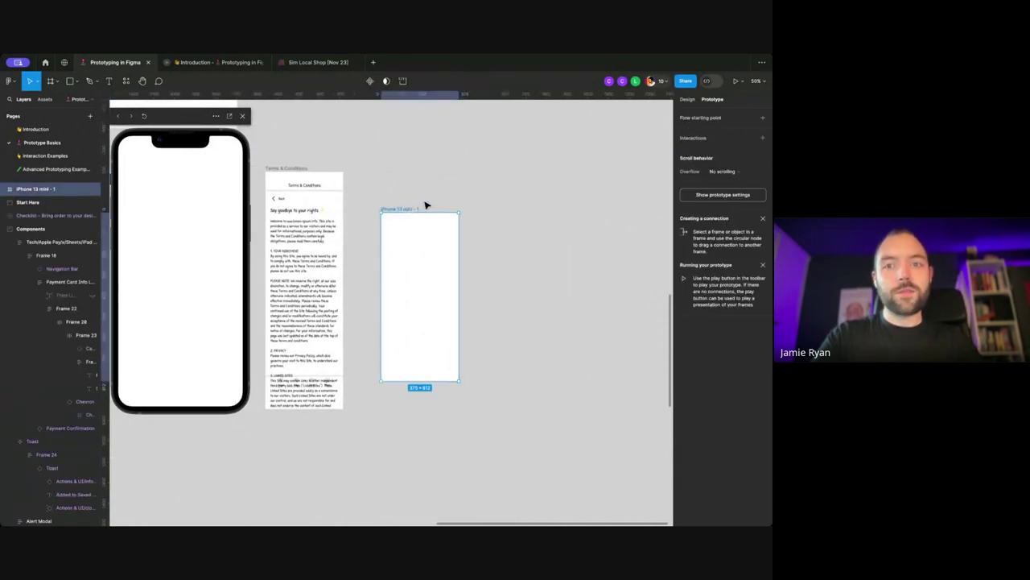
Step: Deselect the blank frame and present the page's prototype in its own tab
click(430, 204)
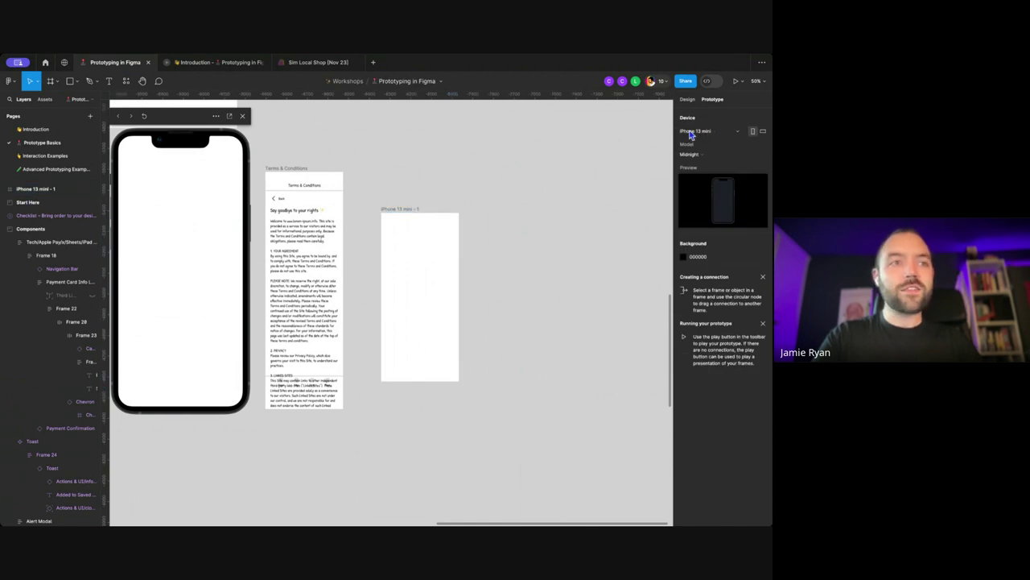
click(737, 83)
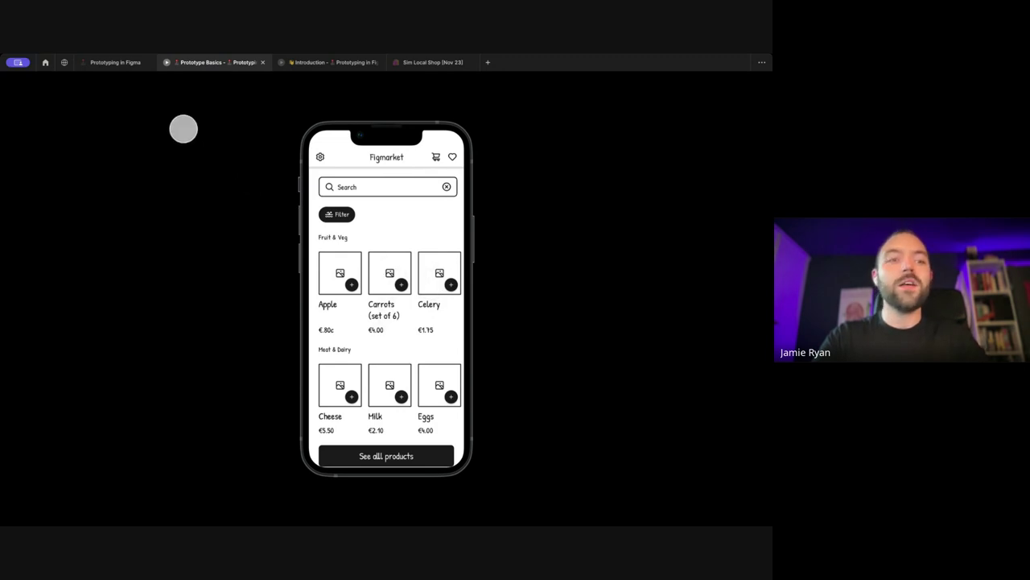
Step: Return to the Prototyping in Figma design file and close the floating device preview
click(117, 63)
scroll(363, 155, left, 3)
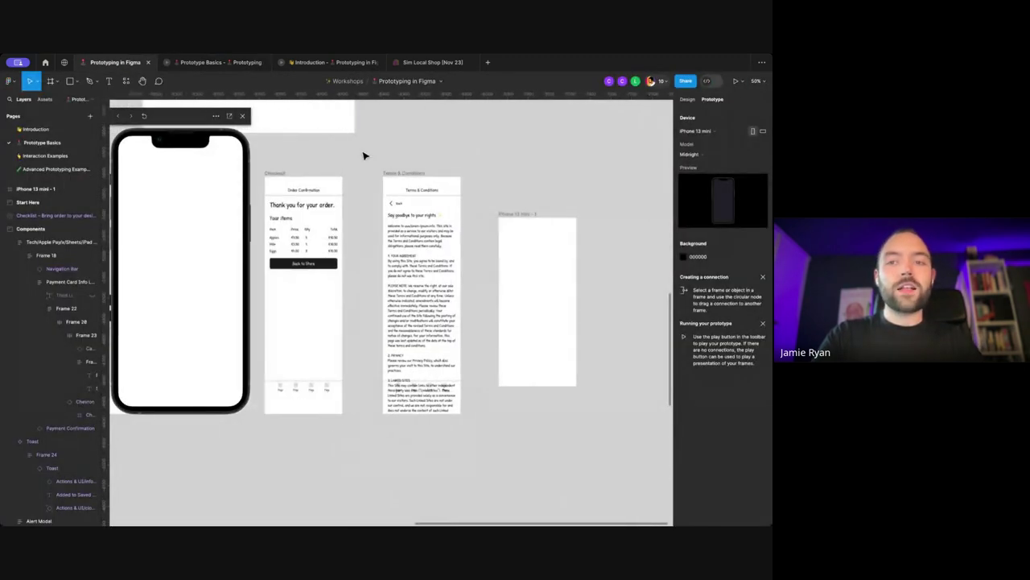
scroll(363, 155, right, 3)
scroll(363, 155, up, 3)
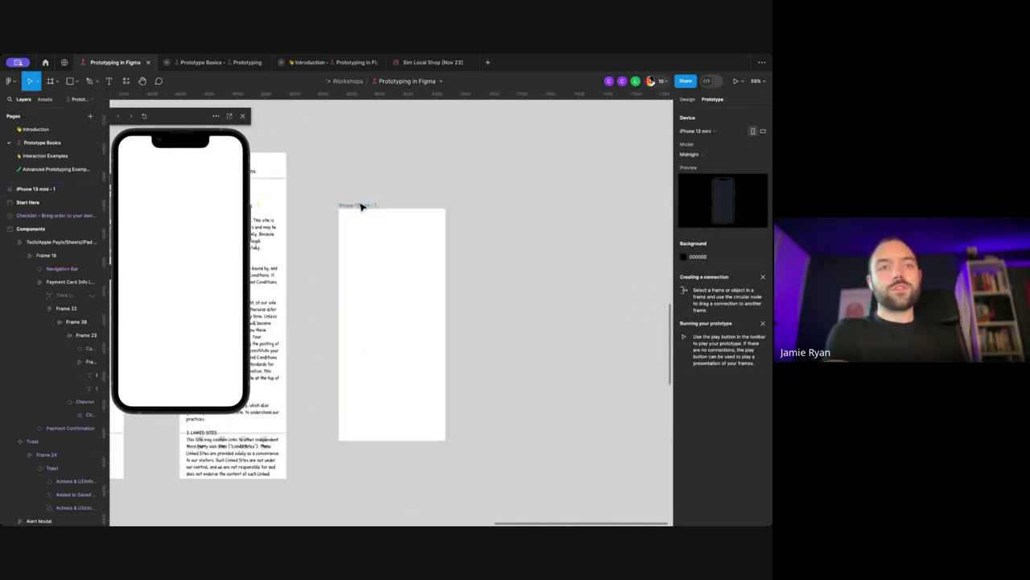
scroll(366, 190, down, 3)
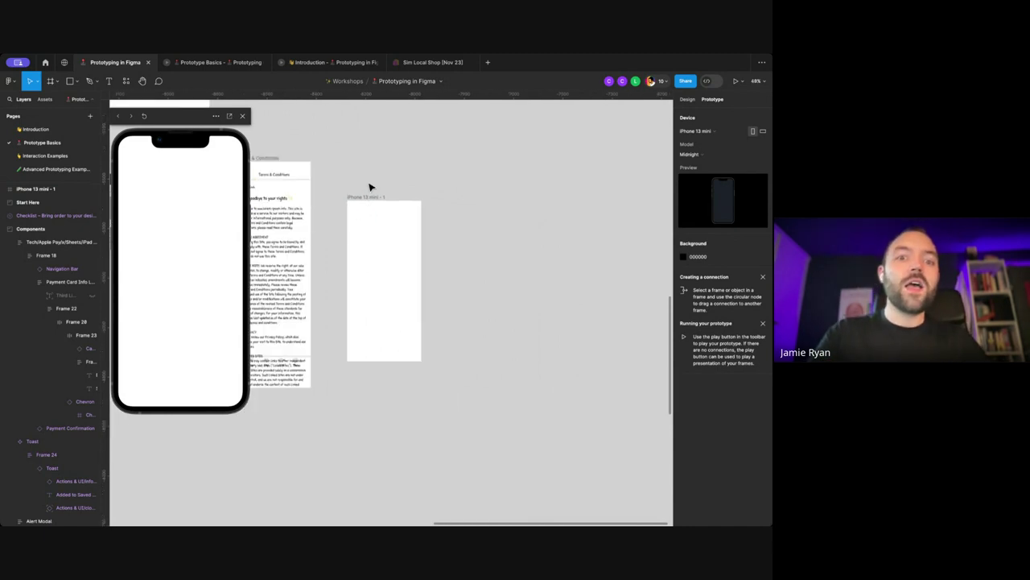
click(242, 116)
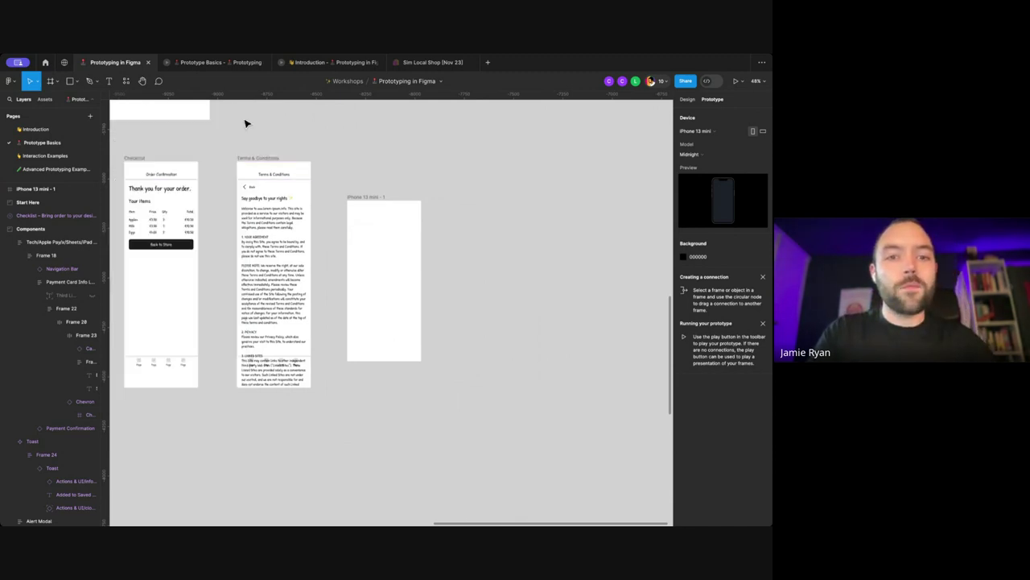
Step: Delete the blank iPhone 13 mini frame beside Terms & Conditions
click(361, 199)
scroll(361, 199, right, 2)
scroll(356, 211, up, 3)
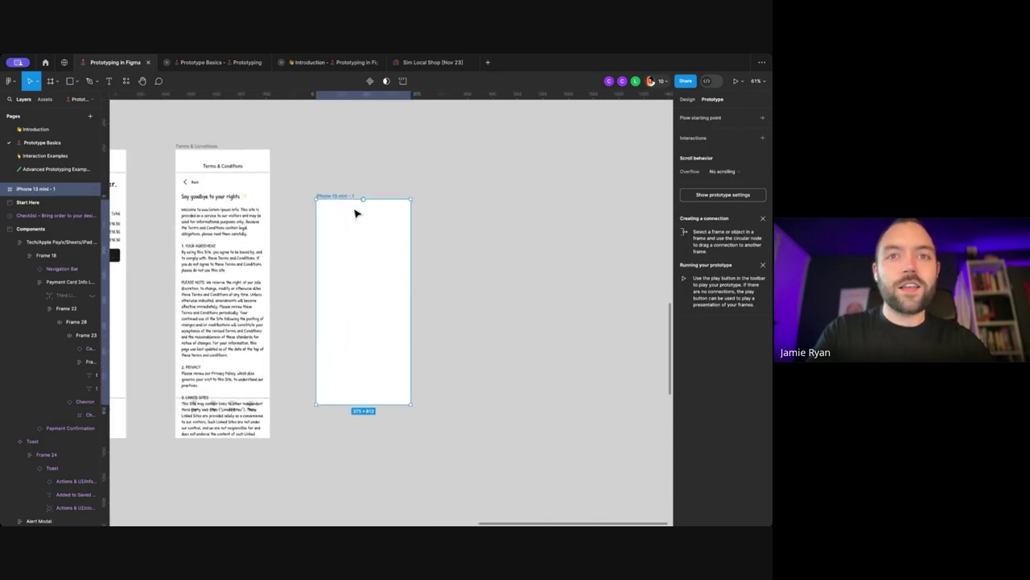
key(Delete)
Step: Switch the iPhone 13 mini prototype device to landscape and back to portrait in the page's prototype settings
scroll(357, 211, down, 5)
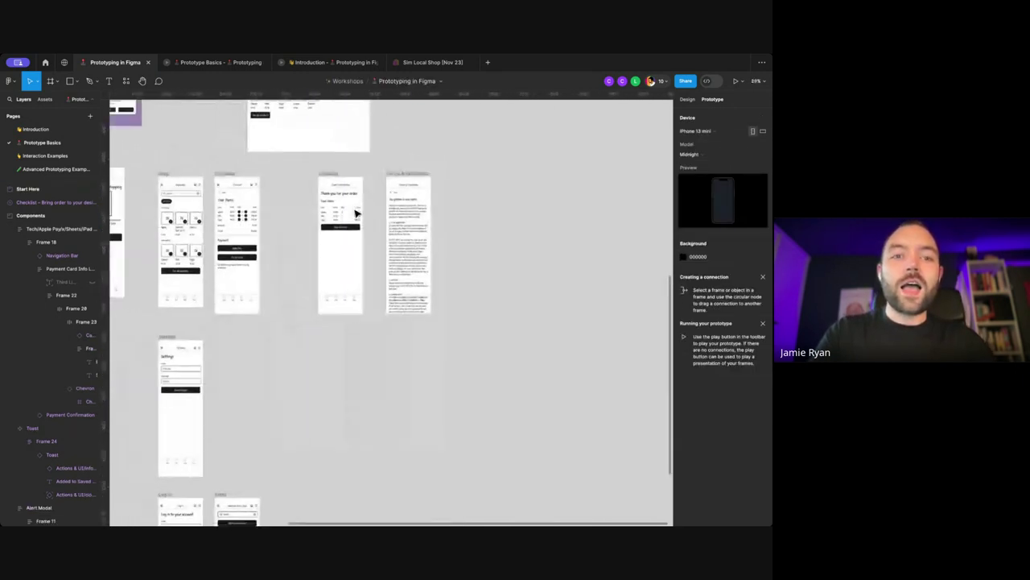
scroll(357, 212, left, 3)
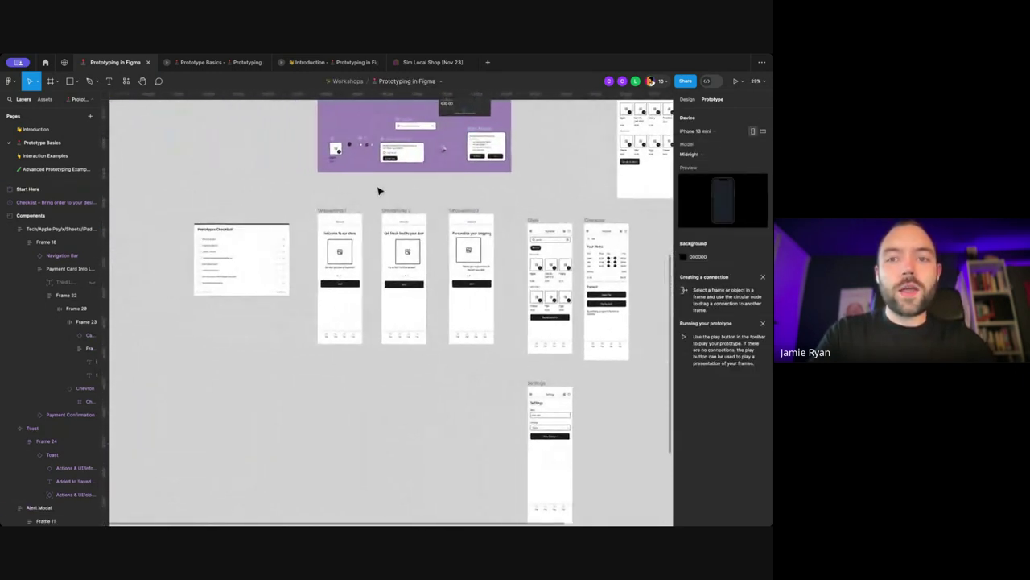
click(687, 102)
click(708, 102)
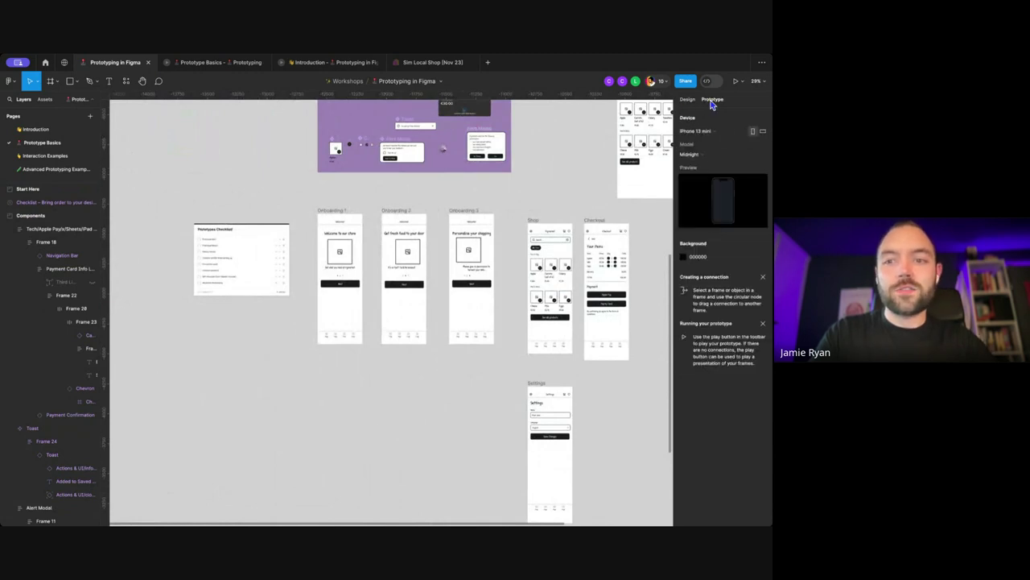
scroll(550, 153, right, 2)
scroll(481, 149, up, 3)
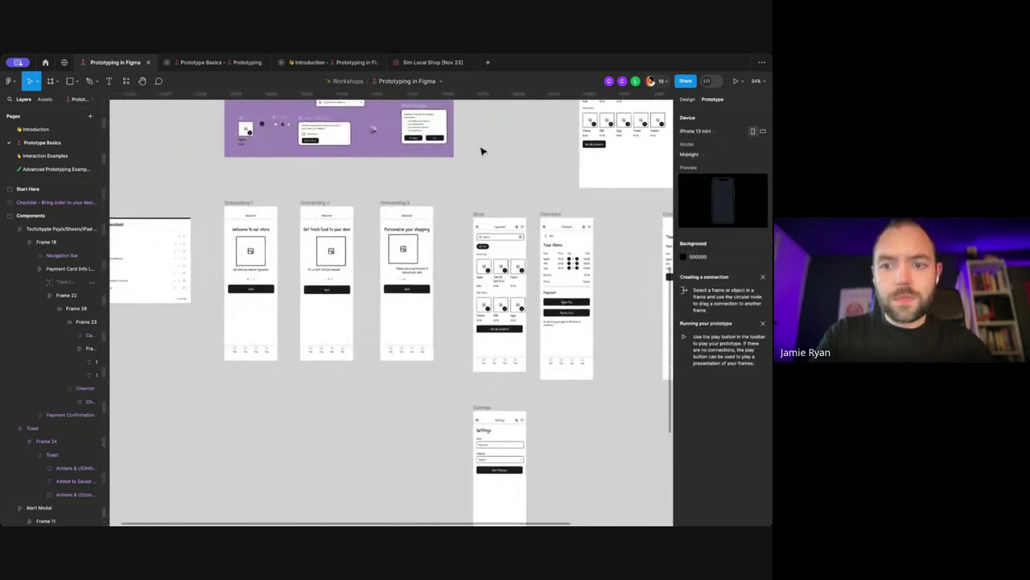
click(762, 131)
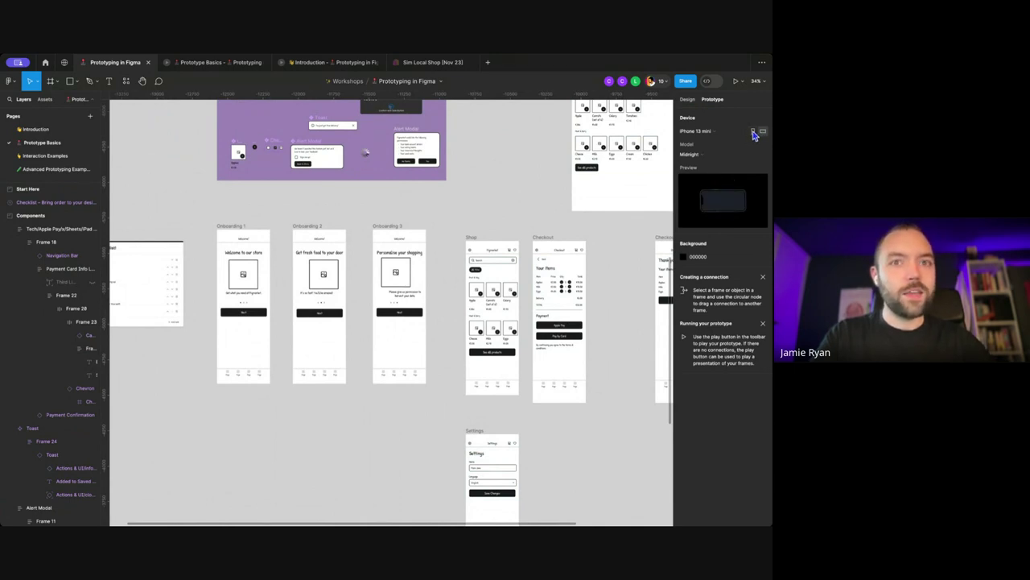
click(754, 132)
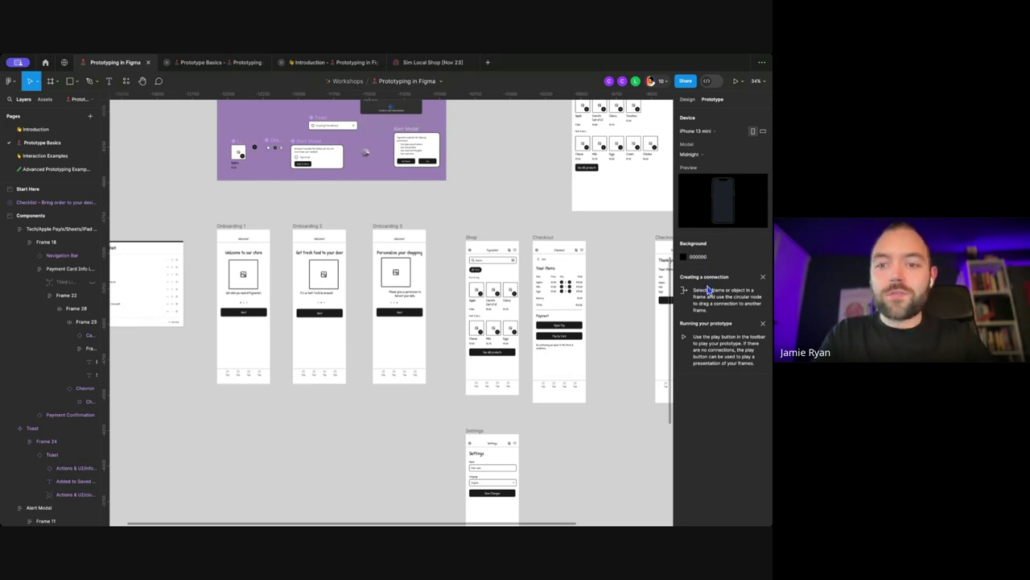
scroll(545, 217, down, 1)
scroll(488, 173, left, 1)
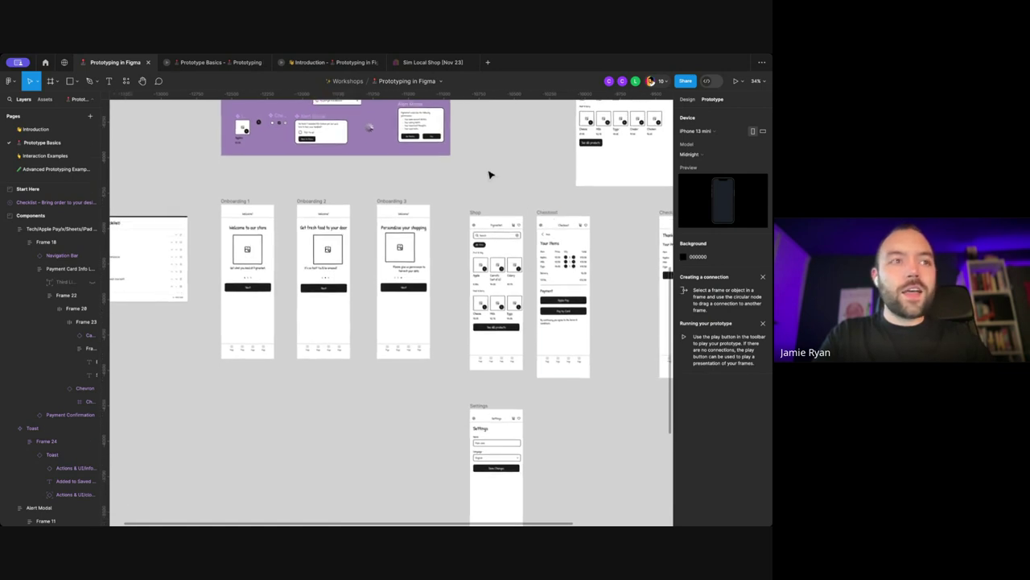
scroll(441, 169, right, 1)
scroll(443, 169, down, 1)
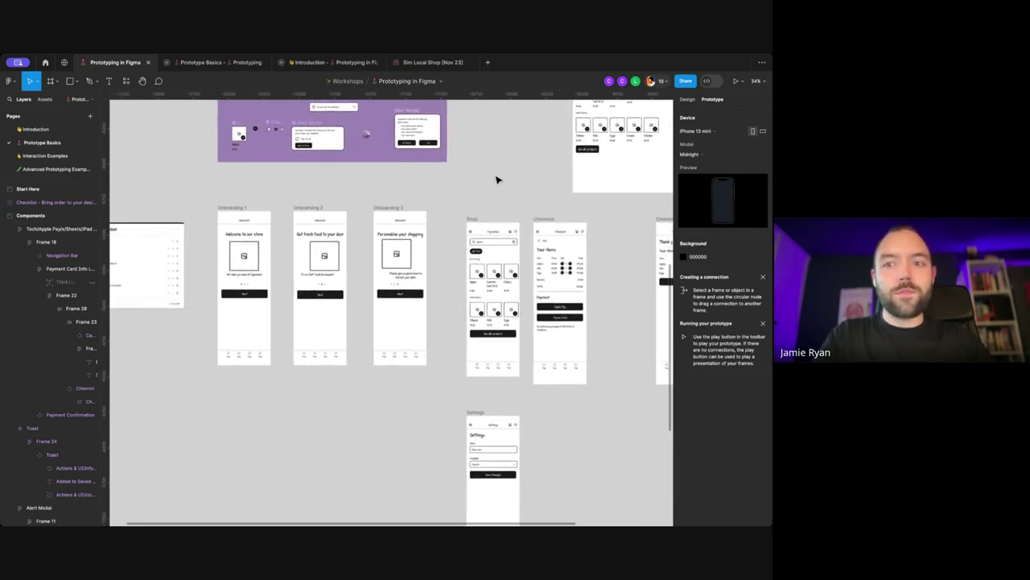
scroll(541, 168, down, 1)
scroll(540, 168, left, 1)
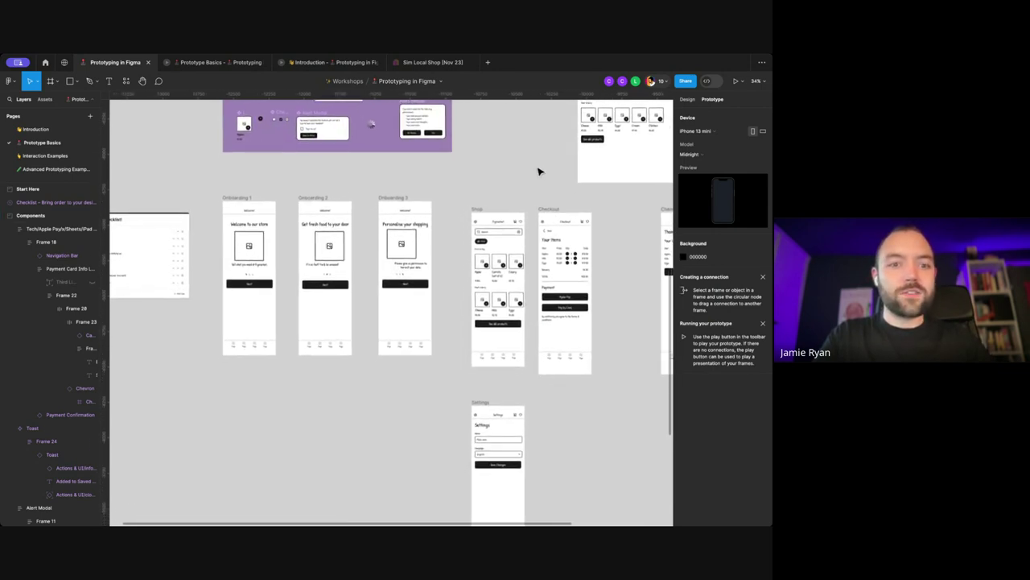
Step: Inspect the design properties of the page and the Onboarding 2 frame, and return to the page's prototype settings
click(689, 99)
scroll(338, 241, right, 1)
scroll(338, 242, up, 1)
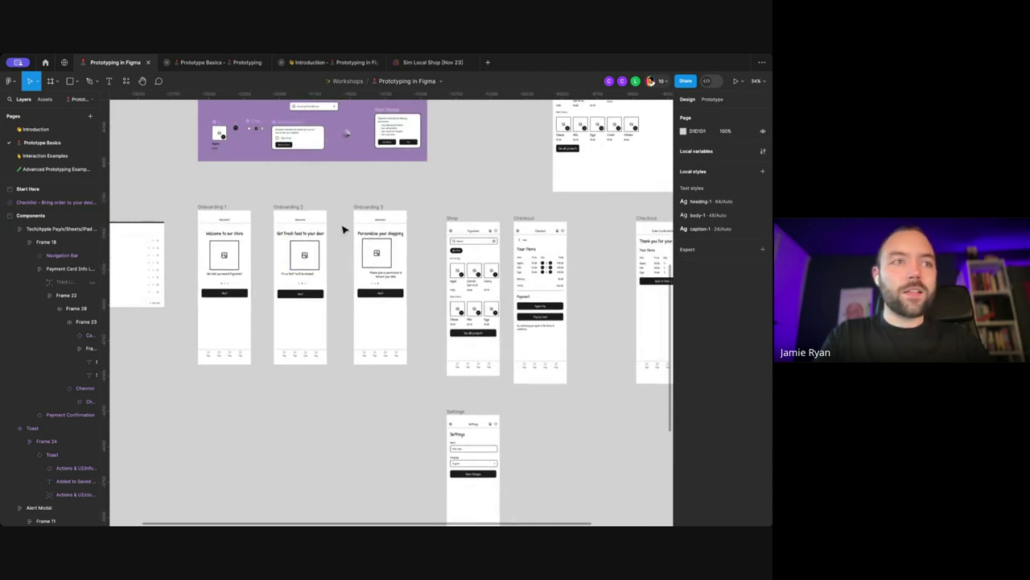
scroll(288, 208, up, 3)
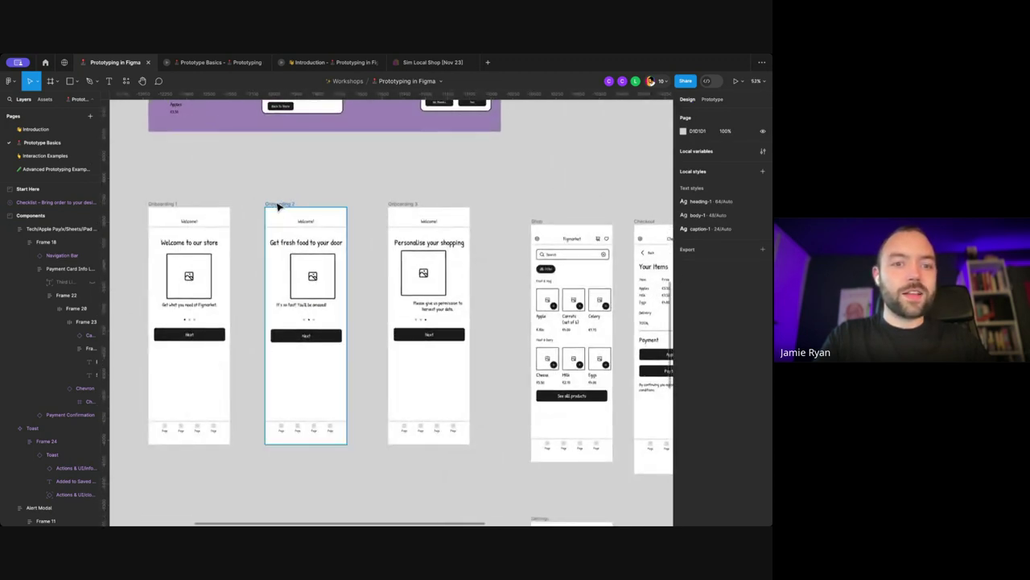
click(275, 202)
scroll(274, 201, down, 2)
scroll(294, 244, up, 3)
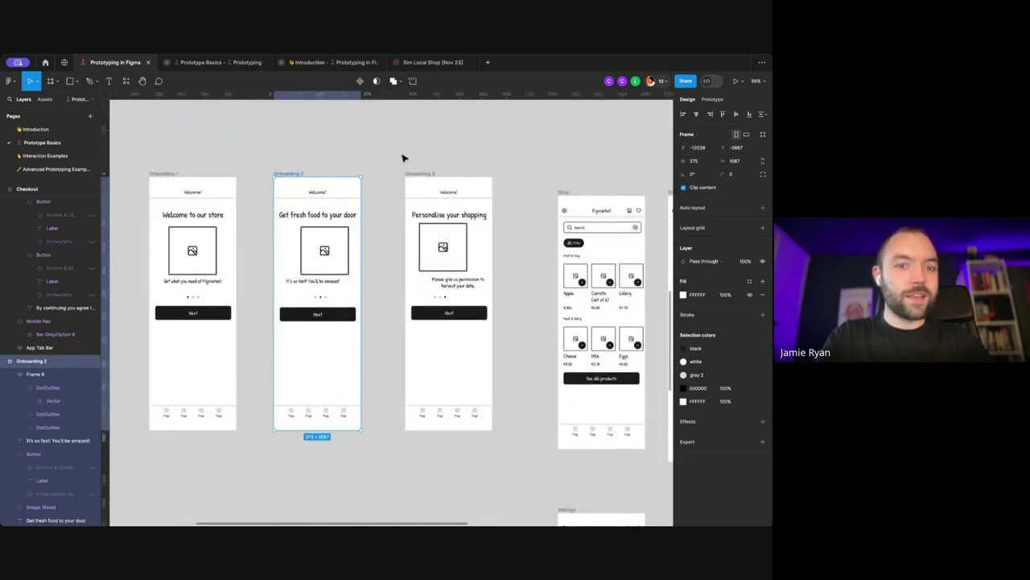
scroll(370, 147, left, 1)
scroll(370, 147, up, 1)
click(370, 146)
click(706, 102)
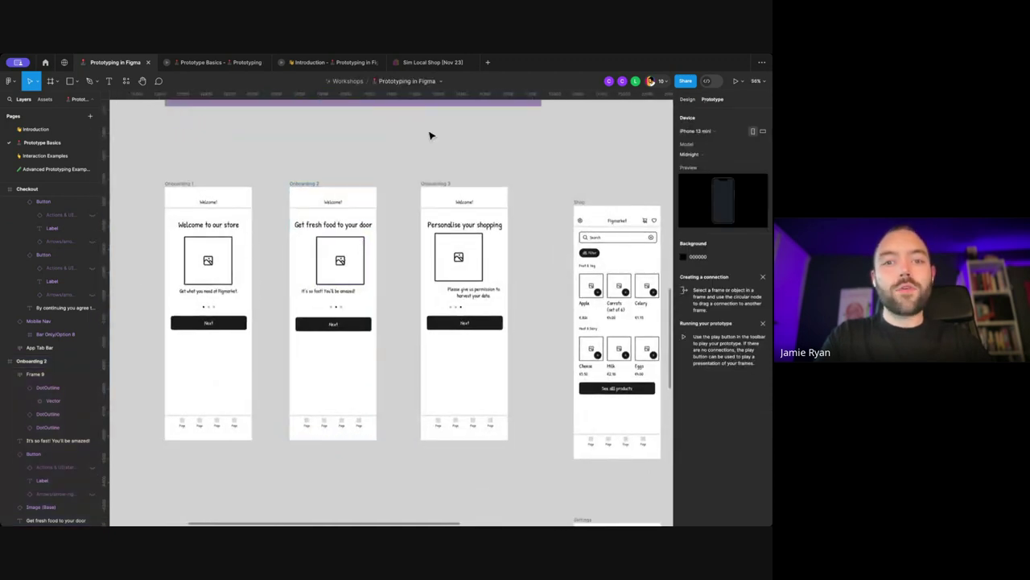
Step: Try pulling a prototype connection from the image placeholder in Onboarding 1 onto the empty canvas
click(183, 184)
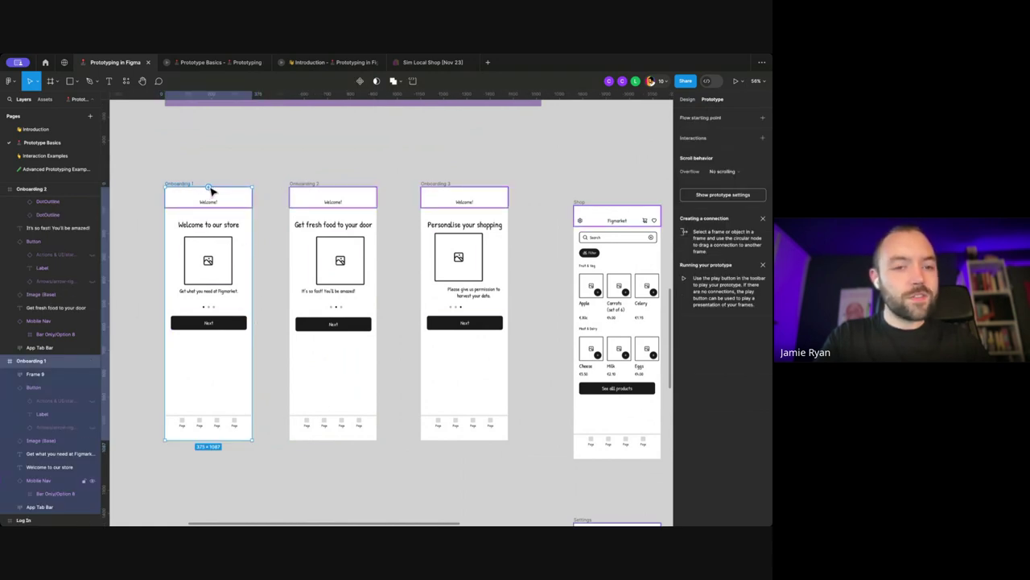
click(222, 255)
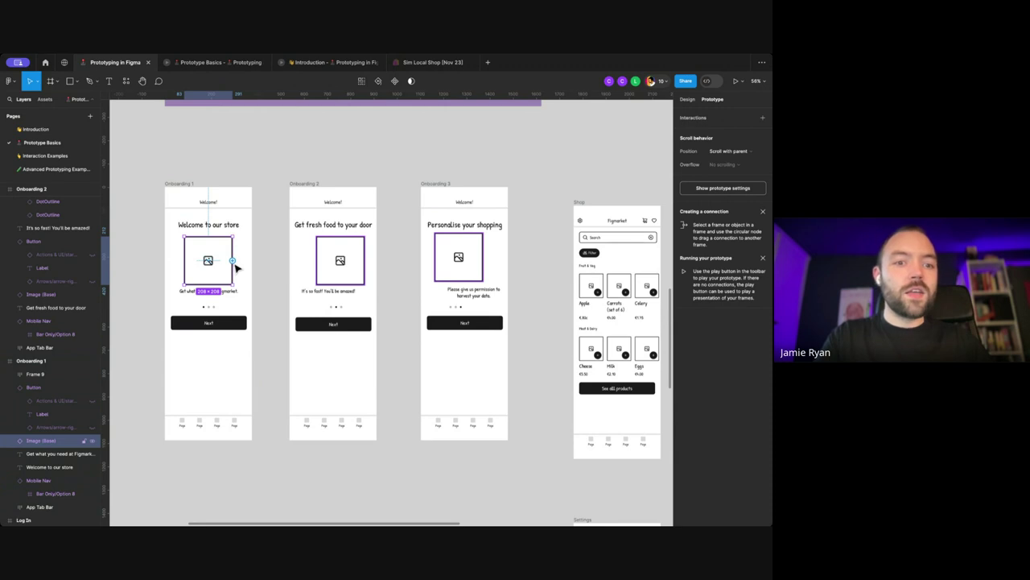
drag(233, 260, 276, 257)
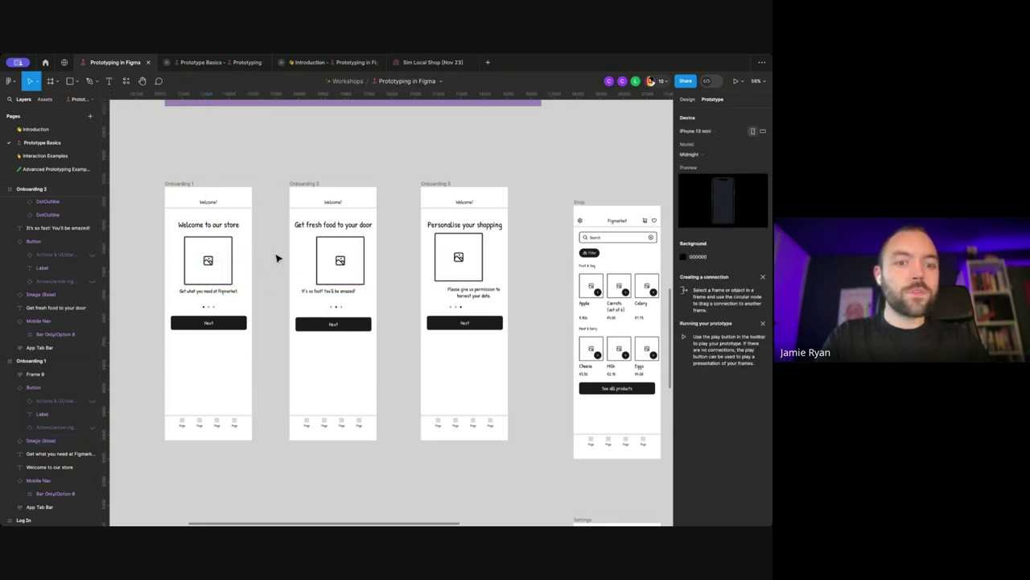
Step: Connect the Onboarding 1 frame to Onboarding 2 with an on-tap Navigate to interaction using the Instant animation
click(182, 186)
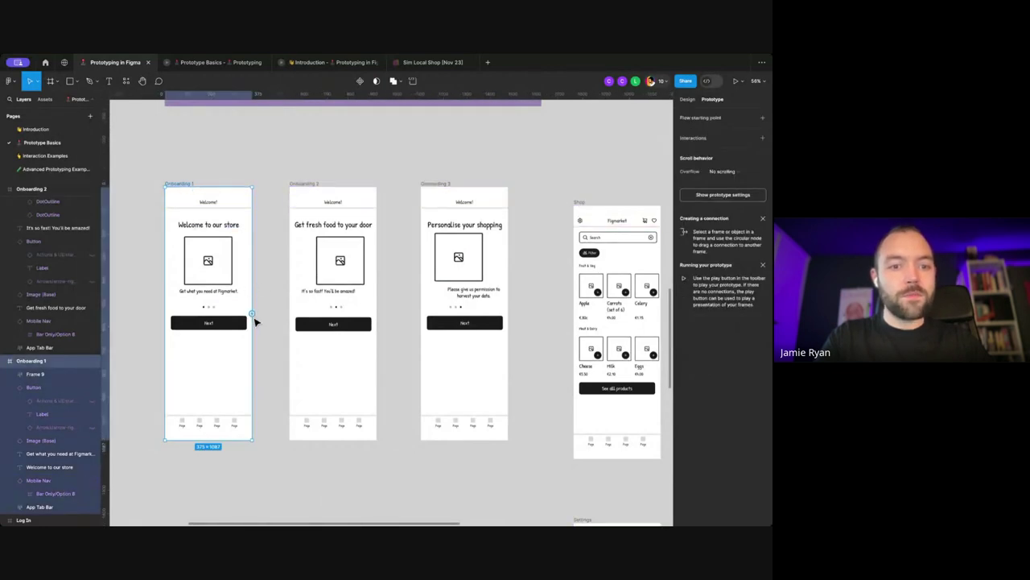
drag(253, 314, 299, 292)
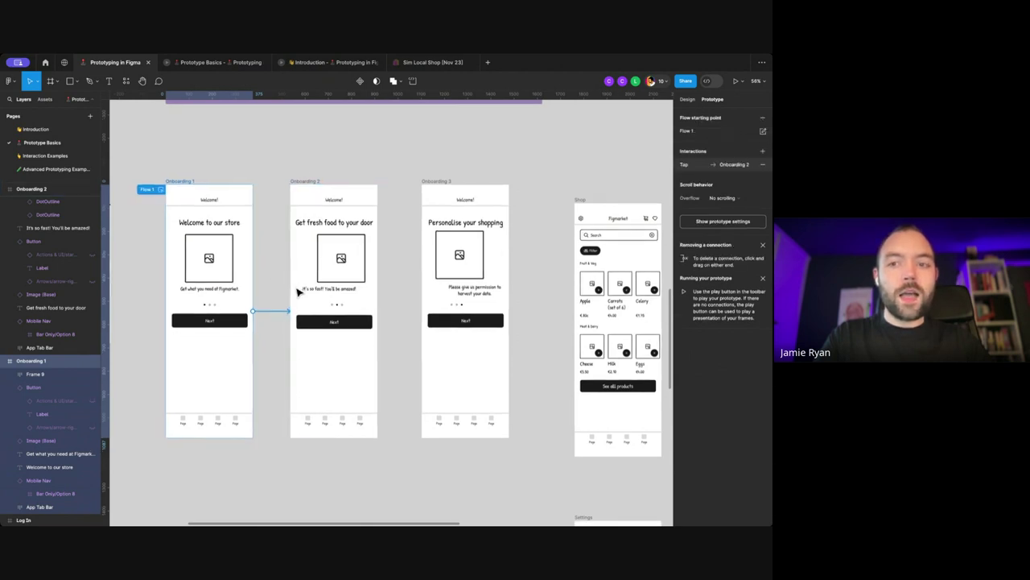
scroll(322, 290, down, 2)
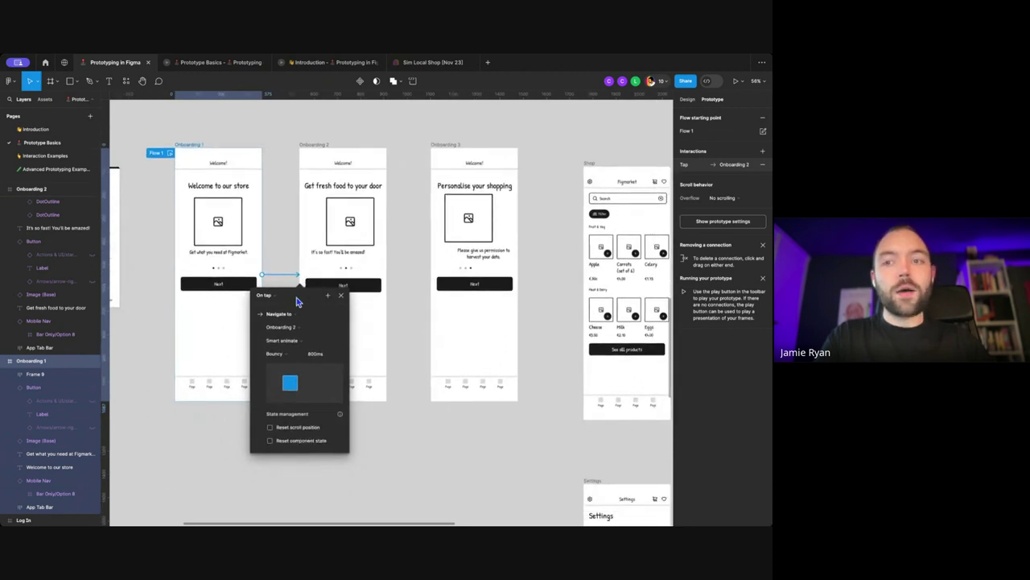
click(295, 344)
click(289, 324)
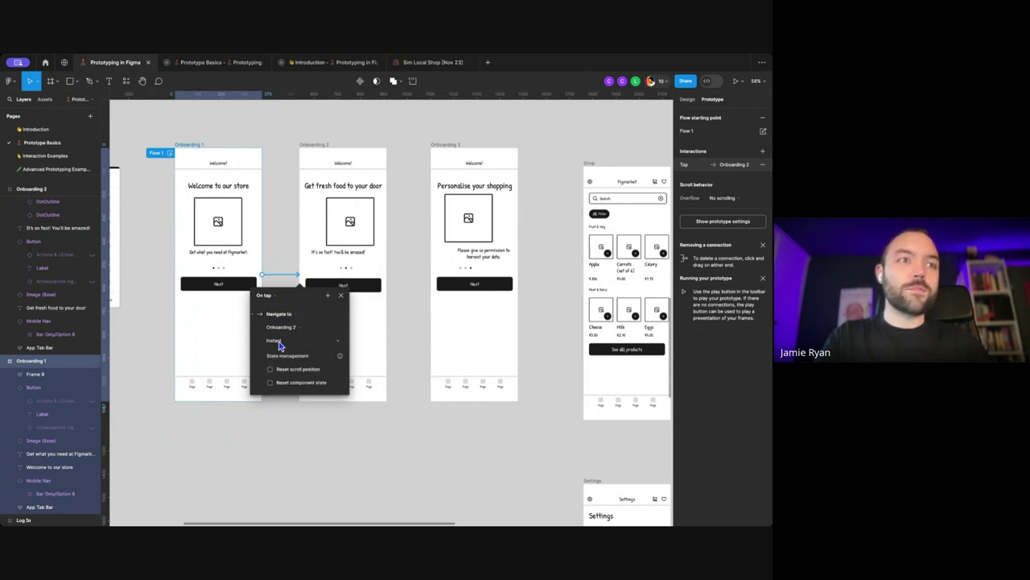
Step: Review the animation, trigger and action options for the connection from Onboarding 1 to Onboarding 2, and close its interaction details
click(280, 346)
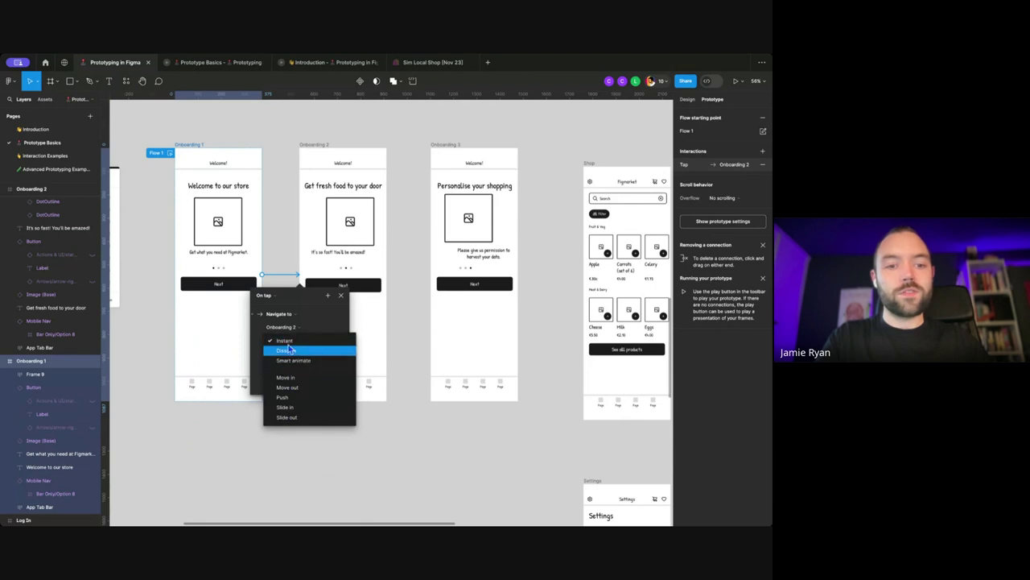
click(271, 344)
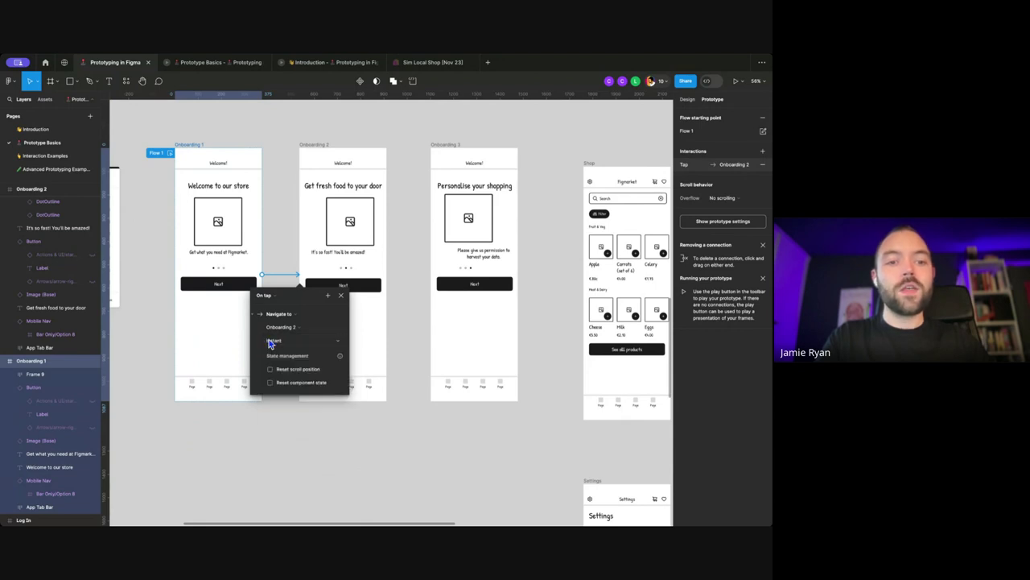
click(276, 297)
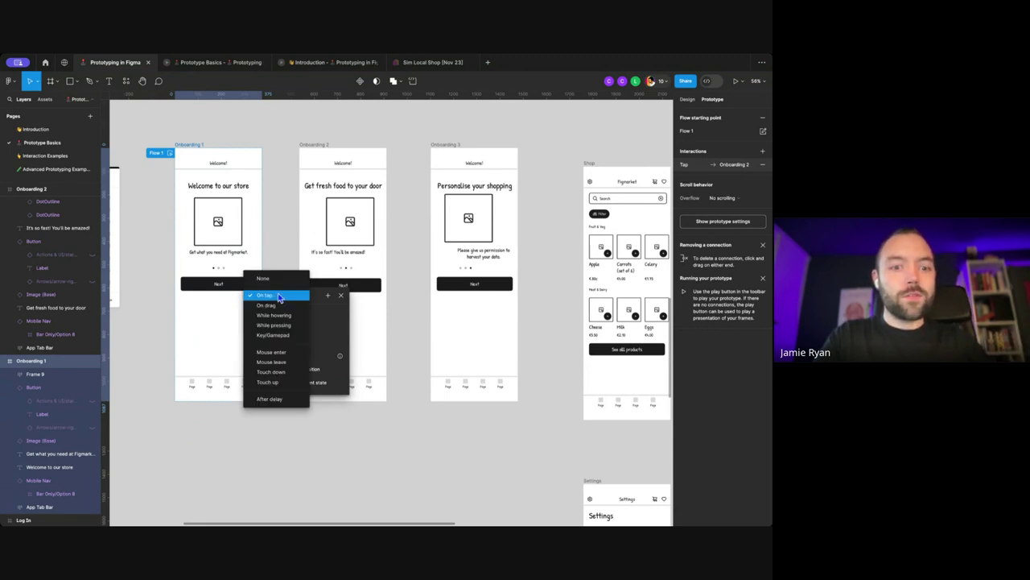
click(330, 314)
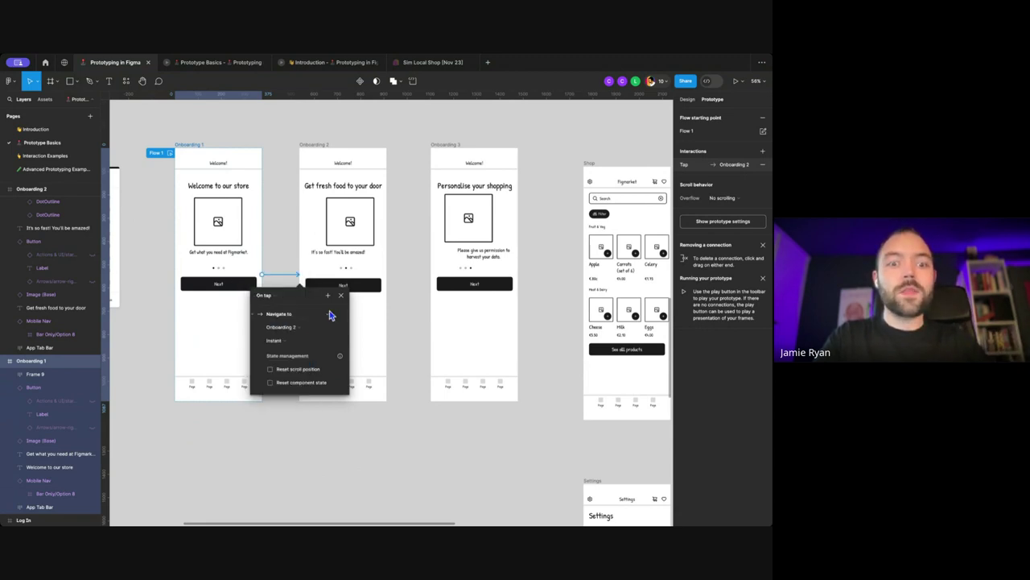
click(281, 314)
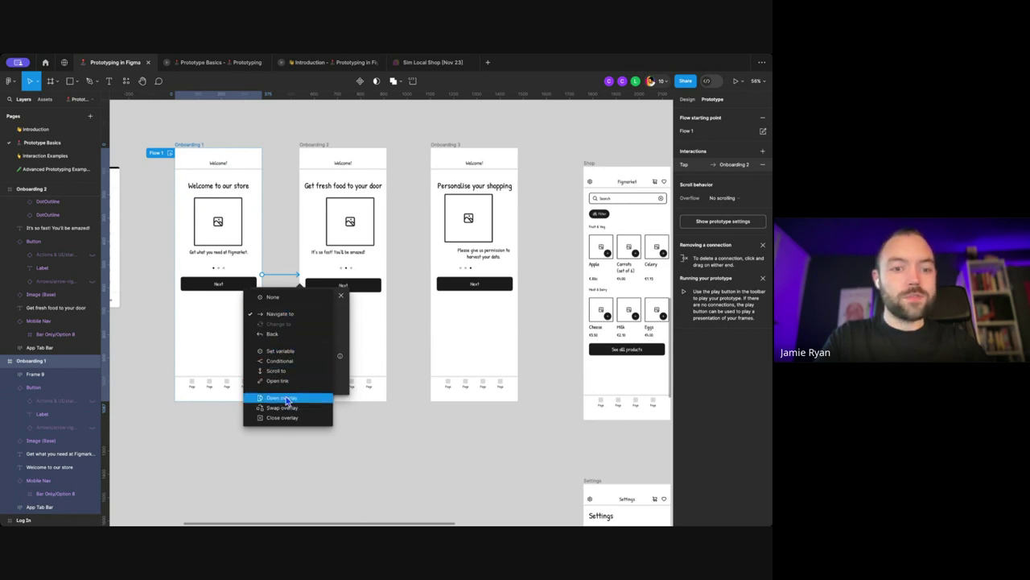
click(346, 329)
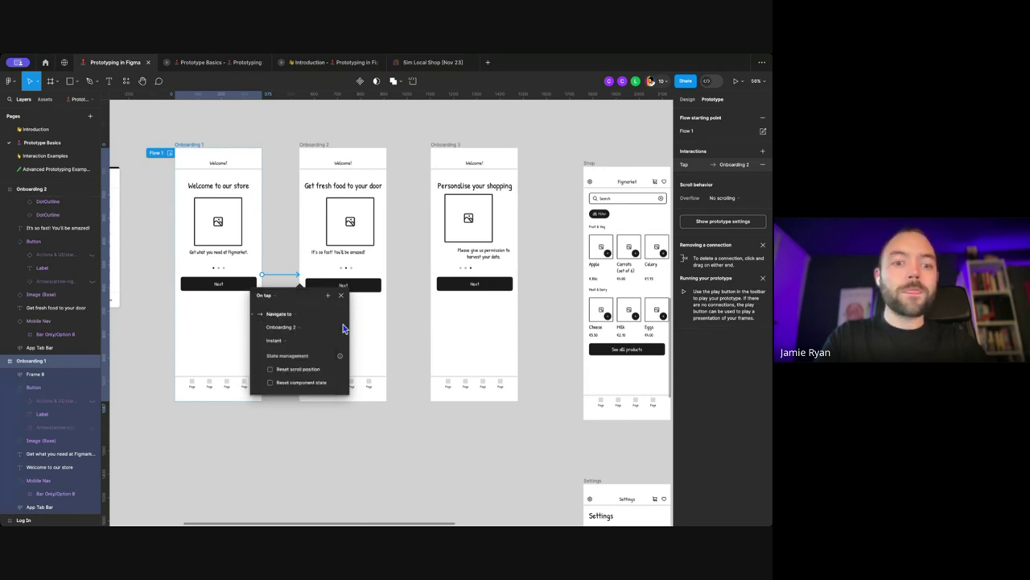
click(279, 345)
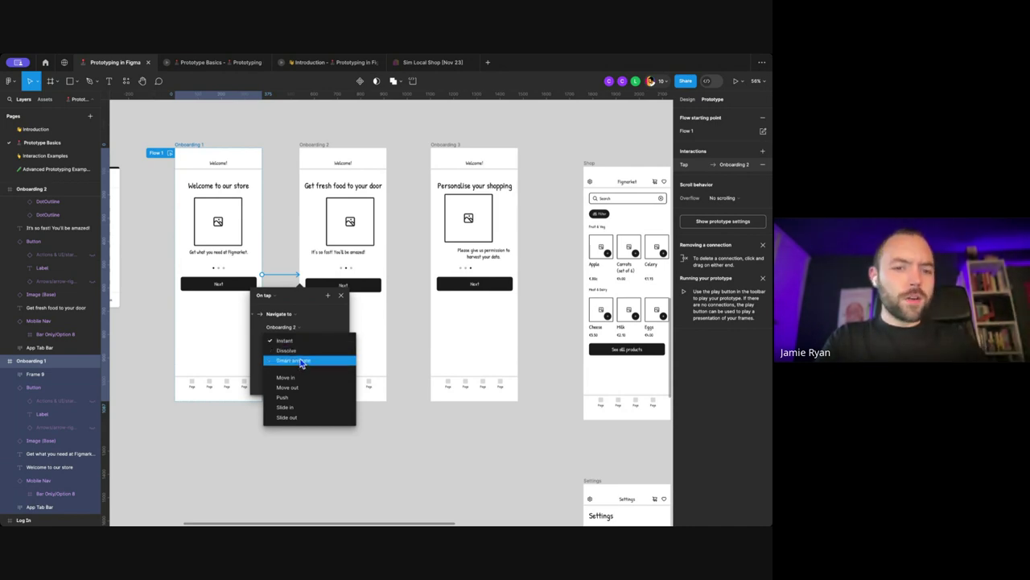
click(338, 319)
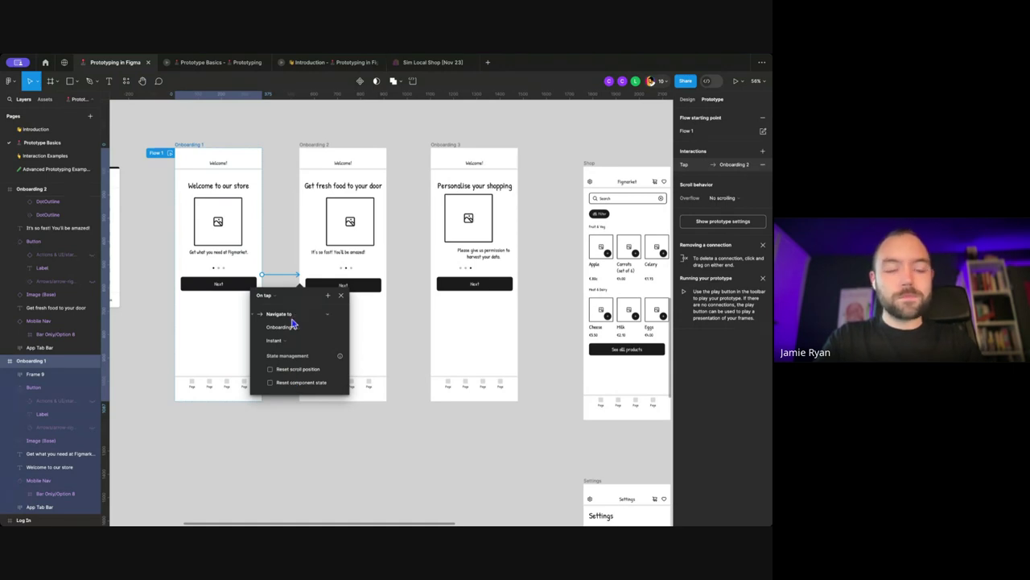
click(283, 277)
scroll(286, 264, right, 3)
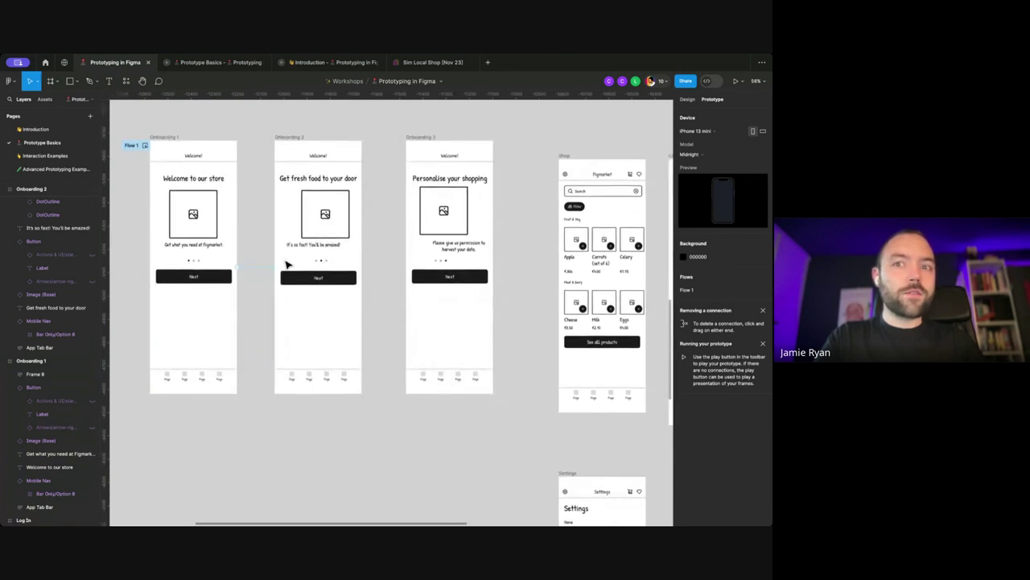
scroll(287, 264, down, 3)
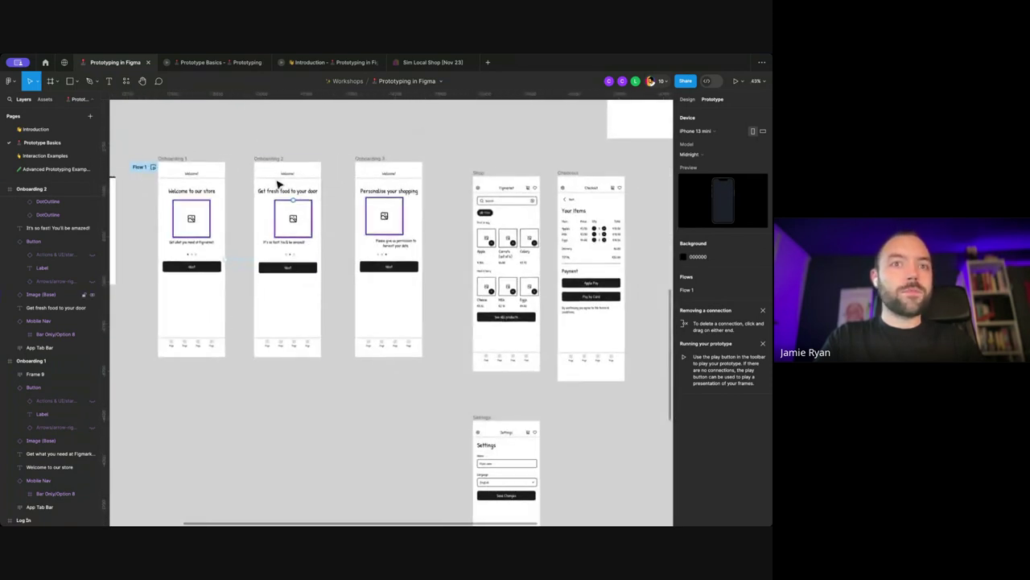
Step: Connect Onboarding 2 to Onboarding 3 and Onboarding 3 to the Shop frame with on-tap Navigate to interactions
click(255, 158)
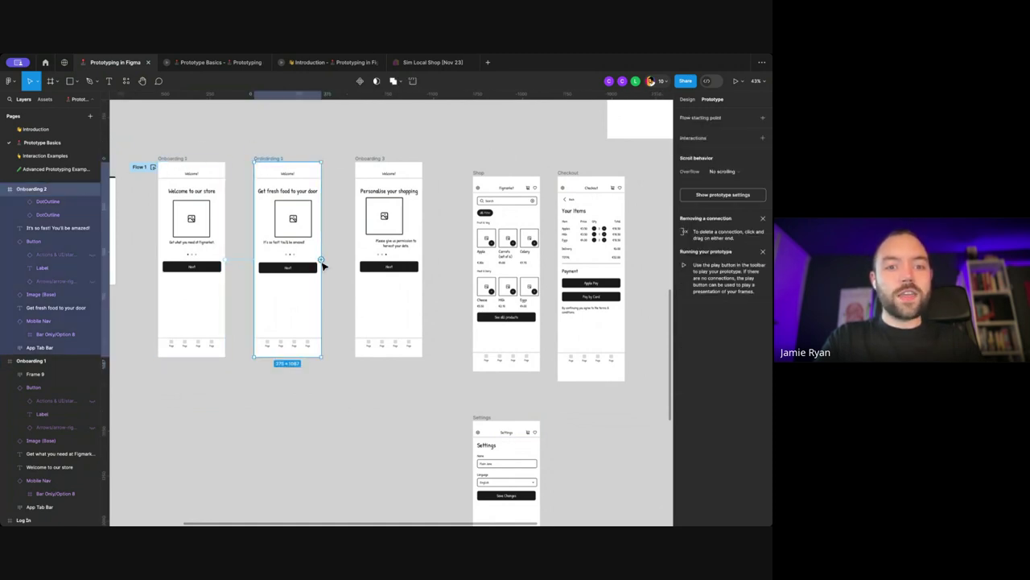
drag(320, 260, 491, 265)
click(384, 161)
scroll(491, 265, right, 4)
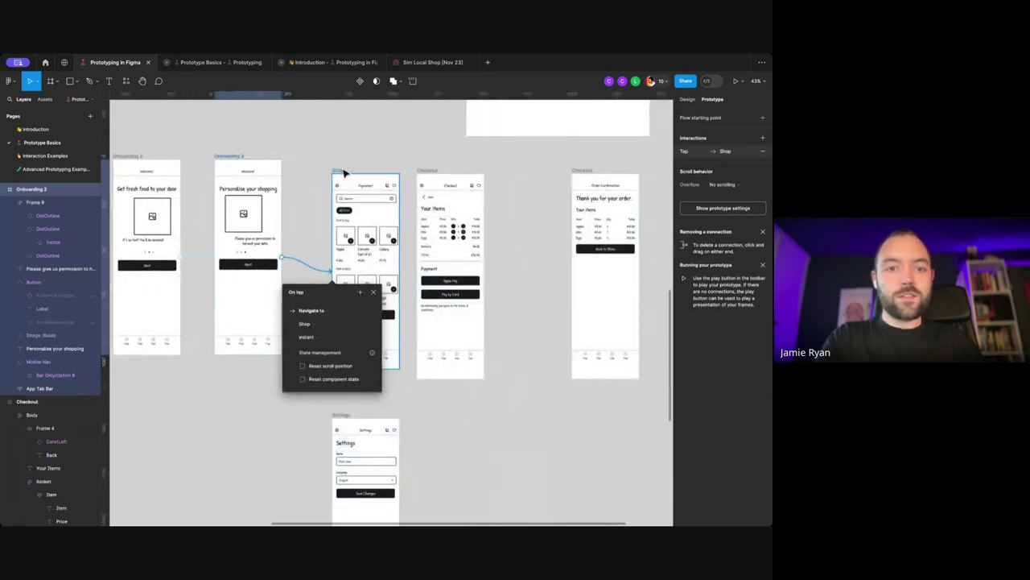
Step: Connect the Shop frame to the Checkout frame with an on-tap Navigate to interaction using Instant, and clear the selection
click(397, 256)
drag(398, 256, 419, 277)
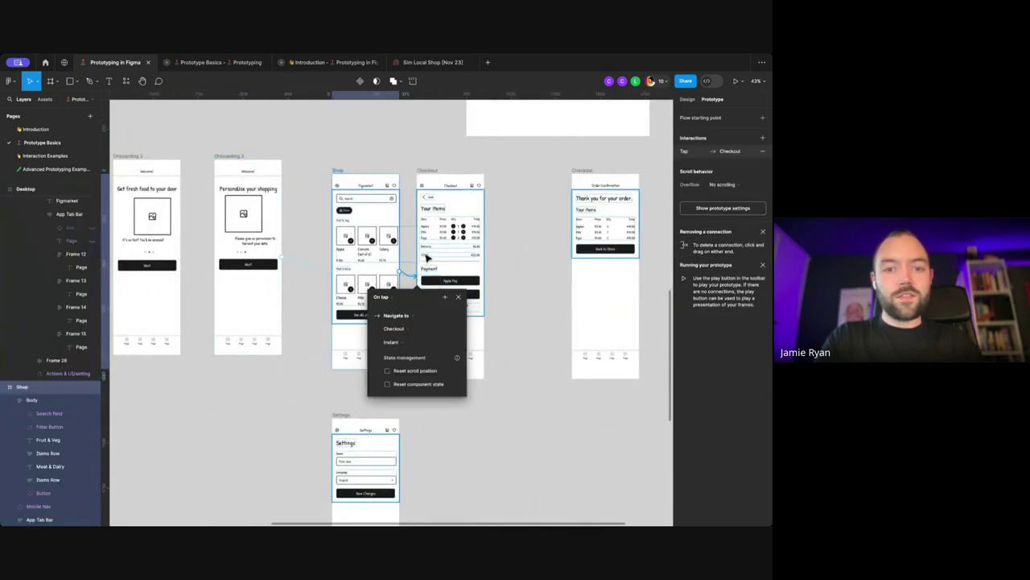
click(432, 175)
click(466, 148)
Step: Set the page's background colour to 323232 in its design properties
click(685, 99)
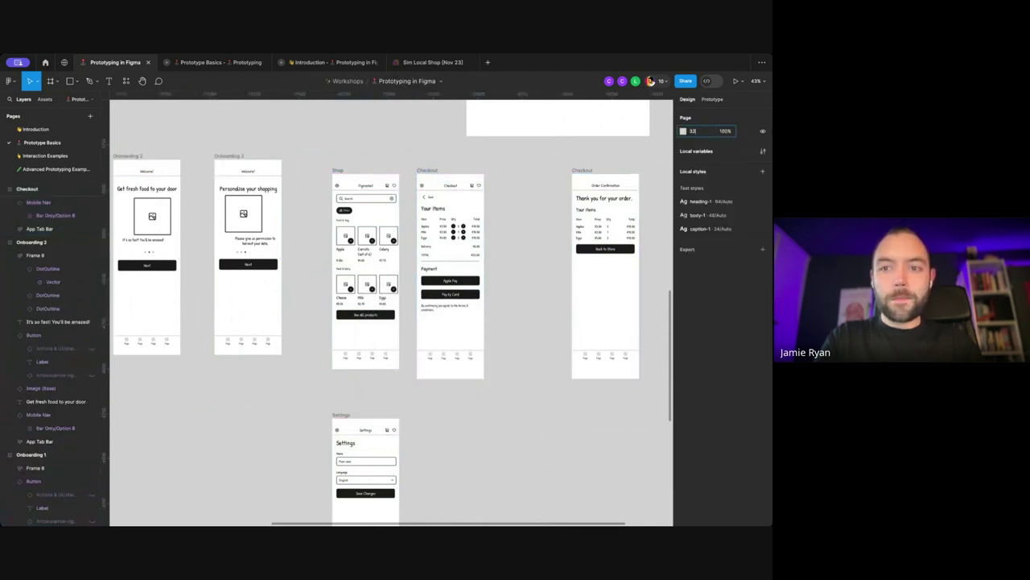
text(23)
key(Return)
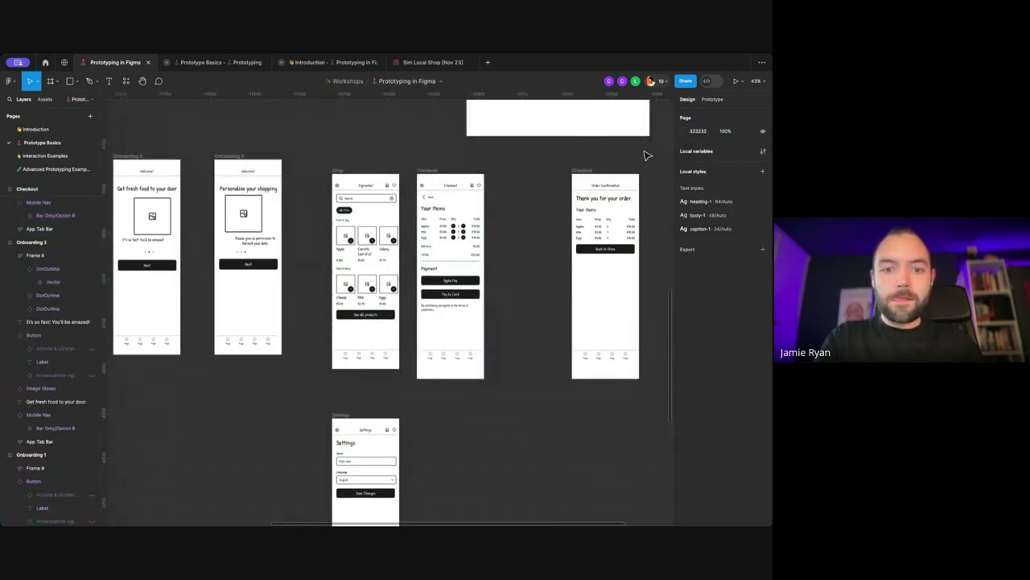
Step: Return to the prototype settings and connect the Checkout frame to the Order Confirmation frame with an on-tap Navigate to interaction using Instant
click(713, 99)
click(482, 271)
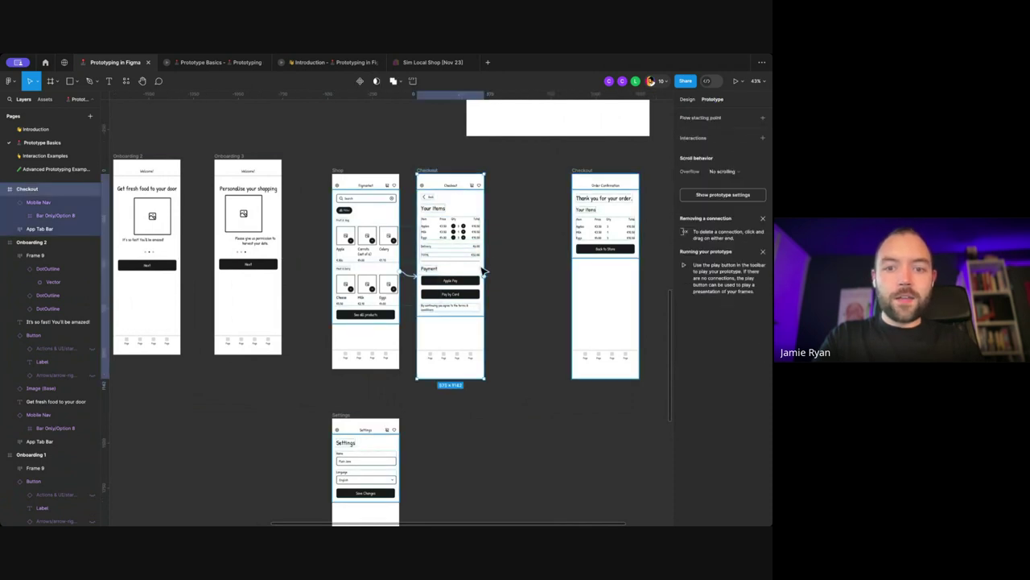
drag(484, 276, 586, 276)
scroll(587, 276, right, 5)
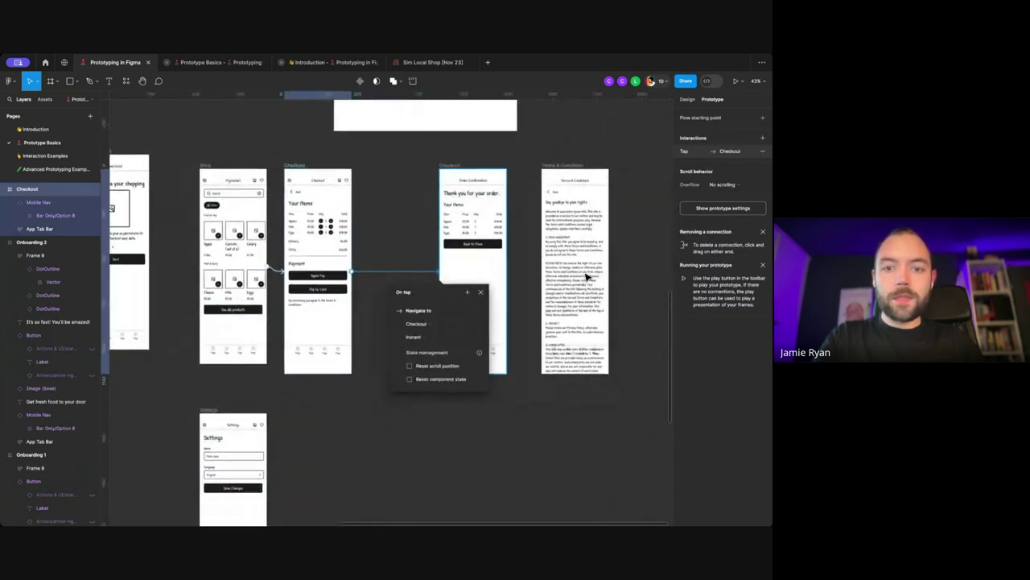
click(432, 239)
scroll(432, 240, left, 10)
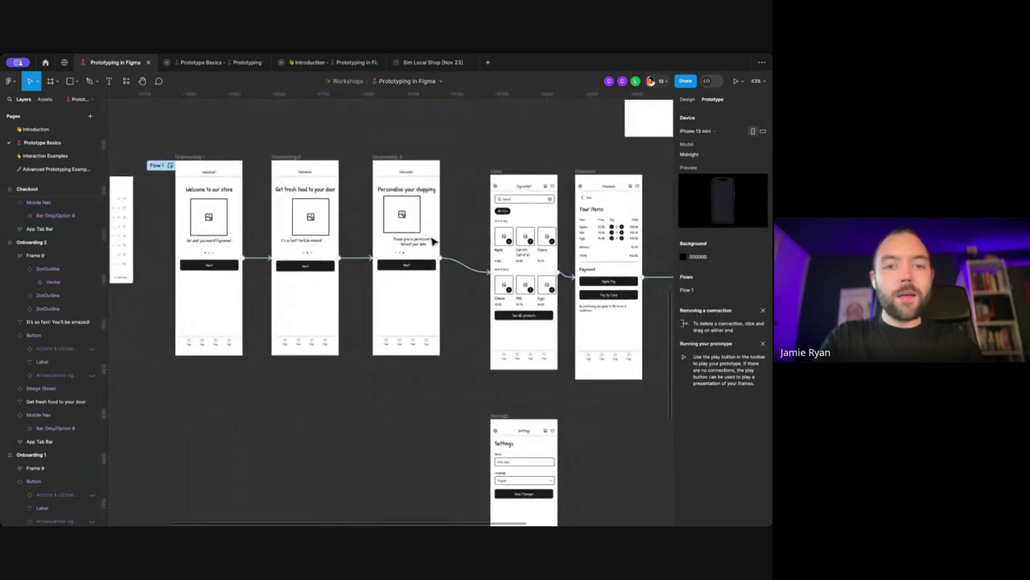
Step: Examine the chain of connected frames and the flow starting point at Onboarding 1
scroll(426, 241, right, 3)
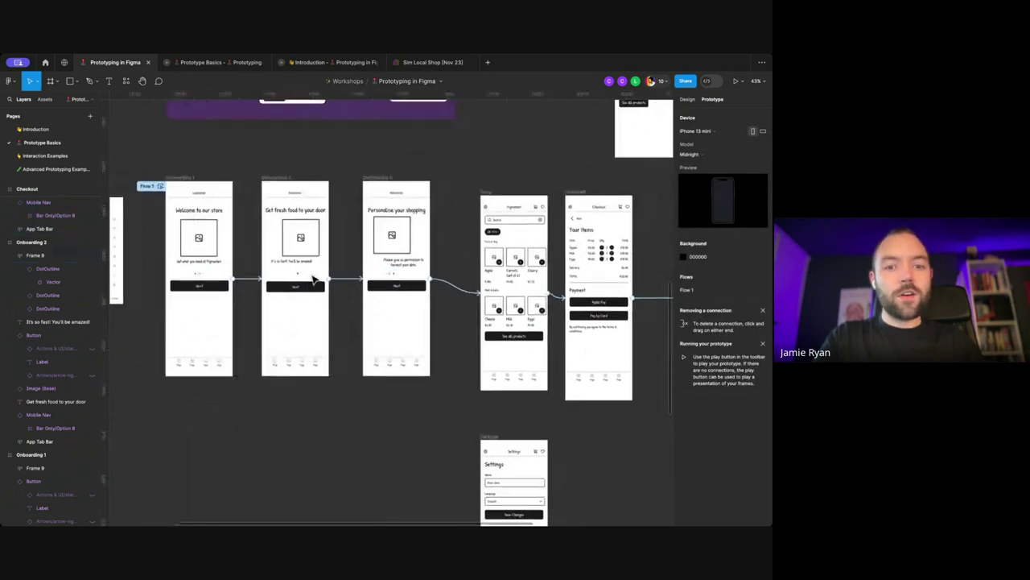
scroll(524, 295, right, 2)
scroll(526, 295, left, 6)
scroll(403, 239, up, 1)
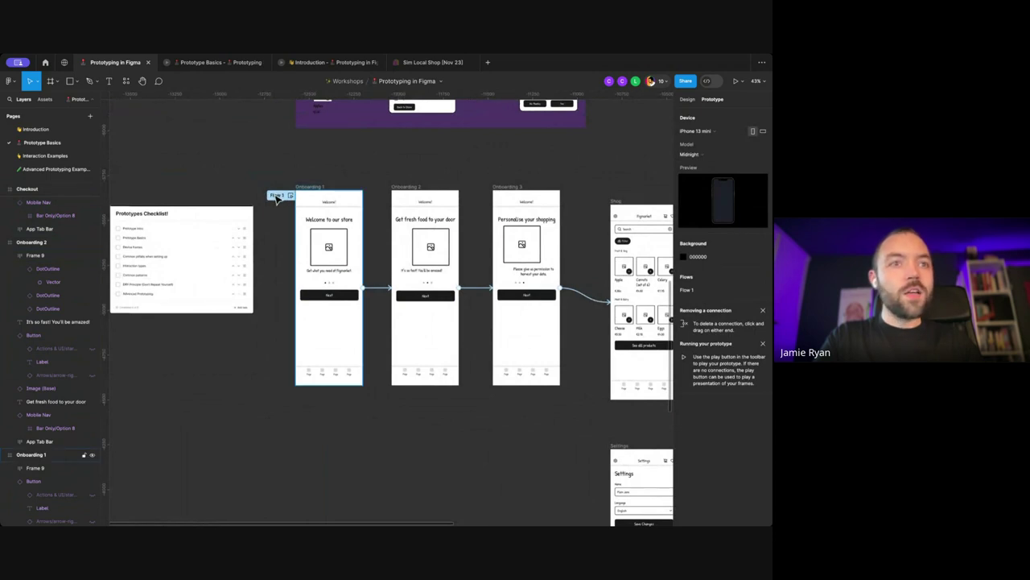
scroll(276, 199, right, 2)
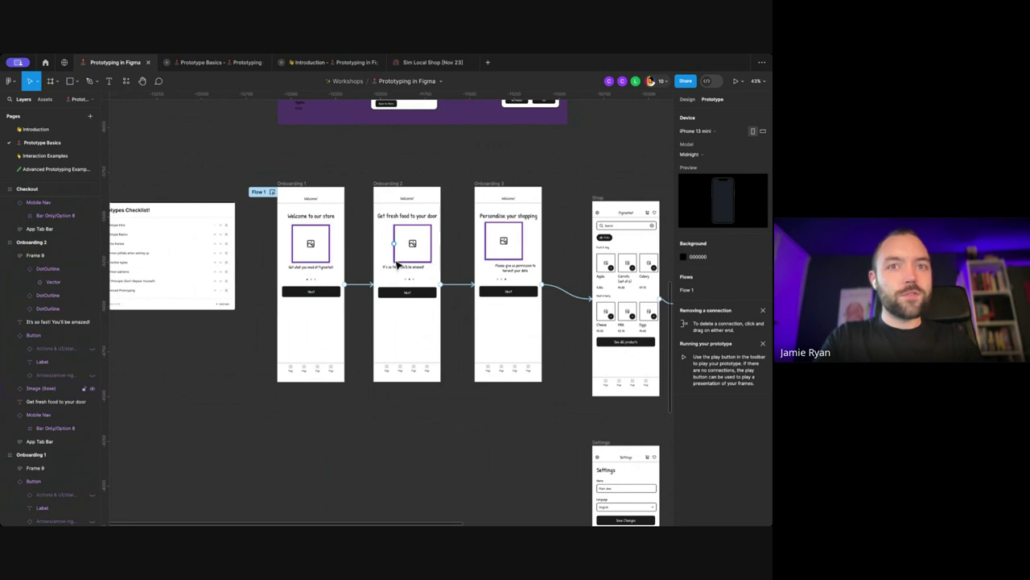
scroll(398, 258, right, 2)
scroll(398, 258, up, 1)
scroll(359, 232, right, 1)
scroll(359, 232, down, 1)
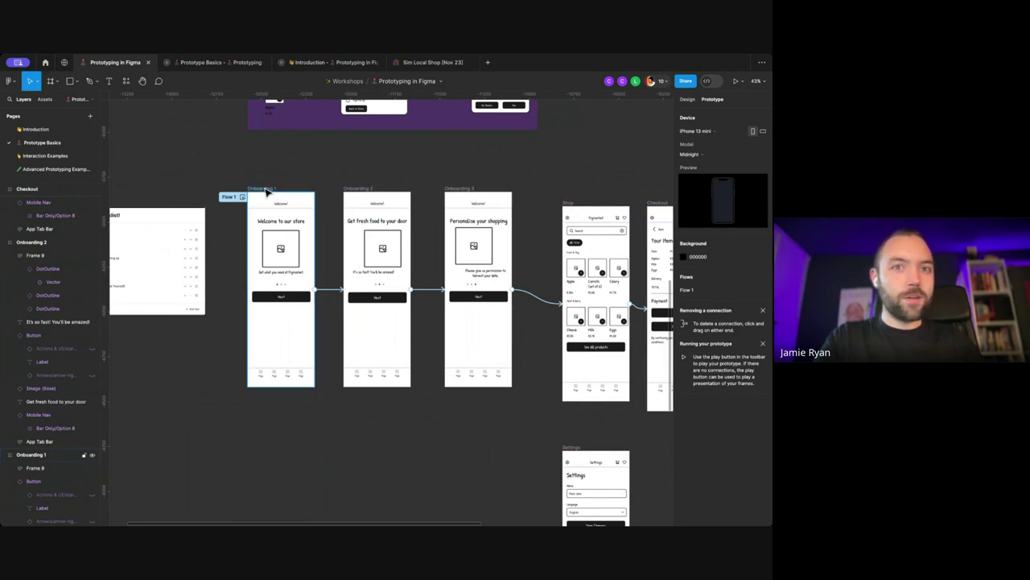
scroll(272, 183, down, 2)
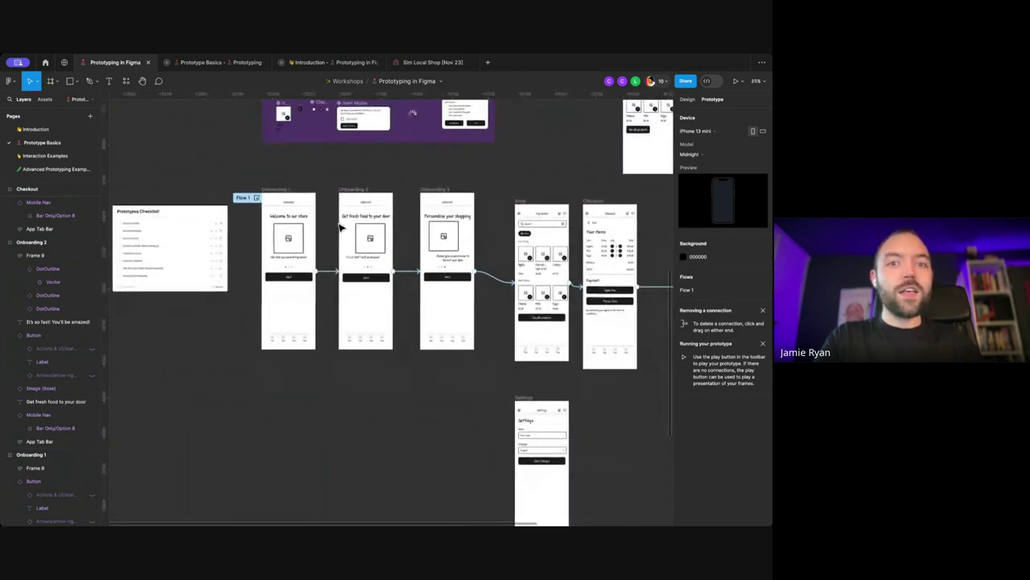
Step: Rename the flow starting point on Onboarding 1 as Quick Prototype
scroll(274, 179, up, 3)
click(259, 191)
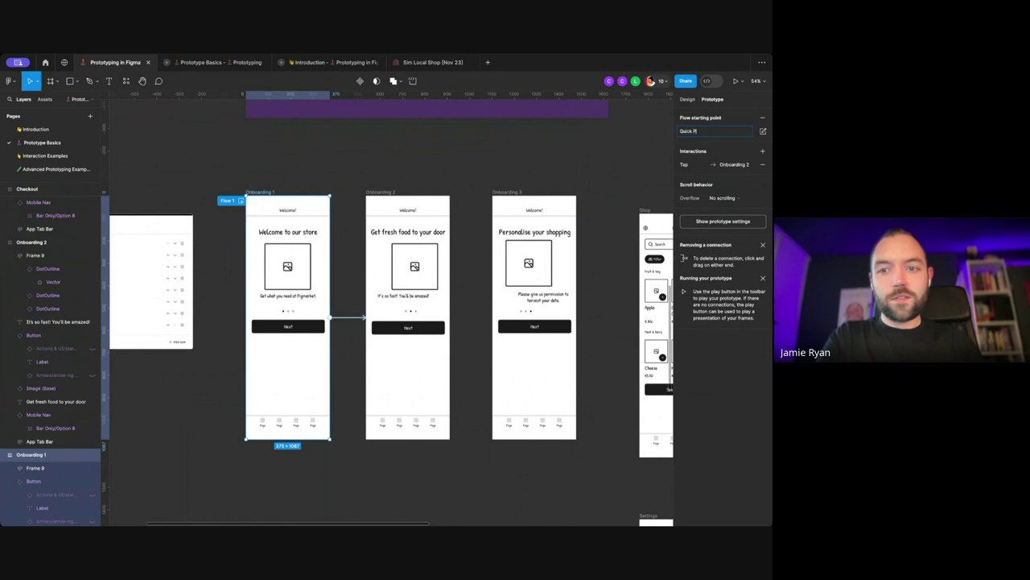
text(ype)
key(Return)
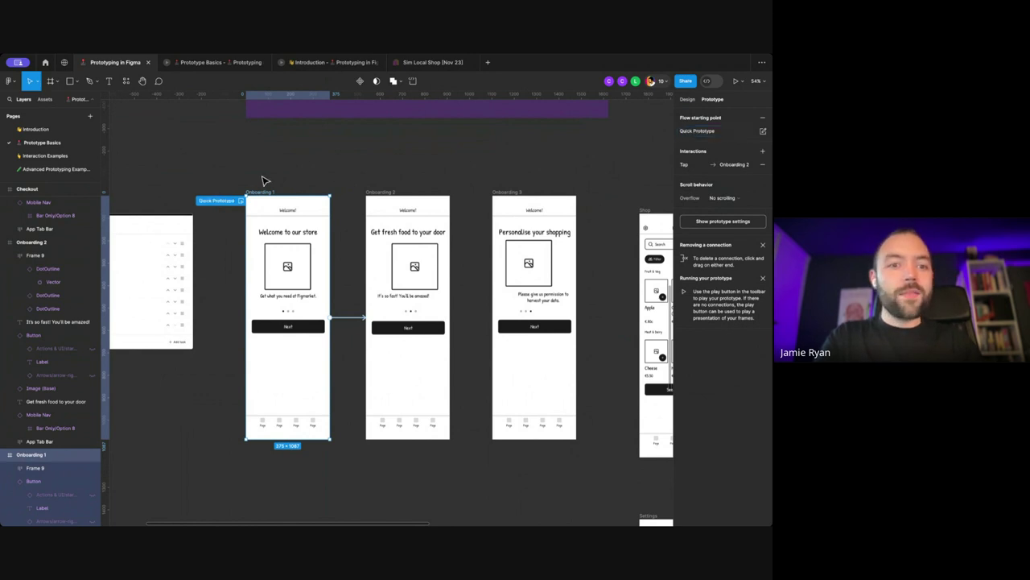
Step: Open the inline preview of the Quick Prototype flow and move it clear of the Onboarding 1 frame
click(232, 228)
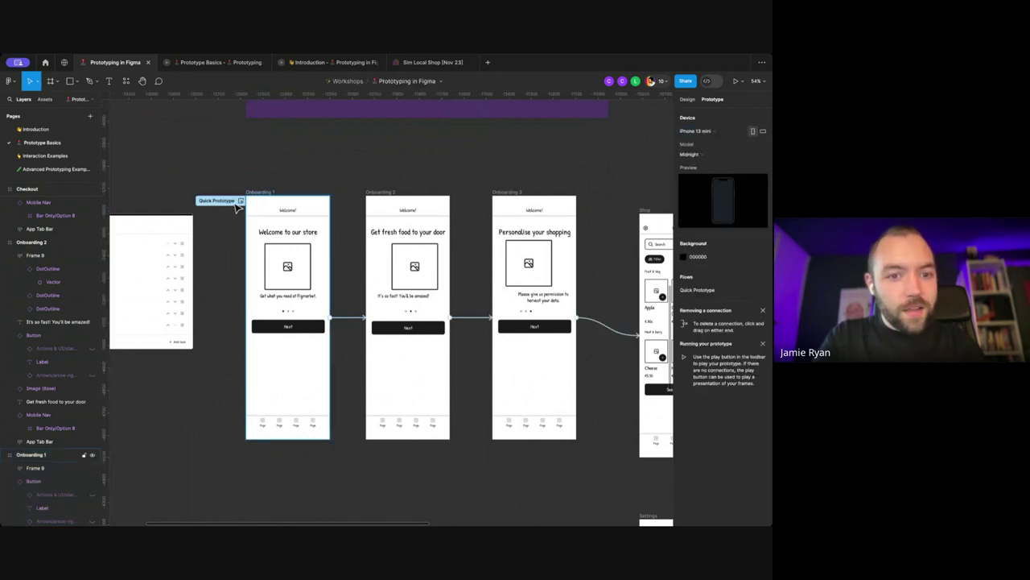
click(241, 201)
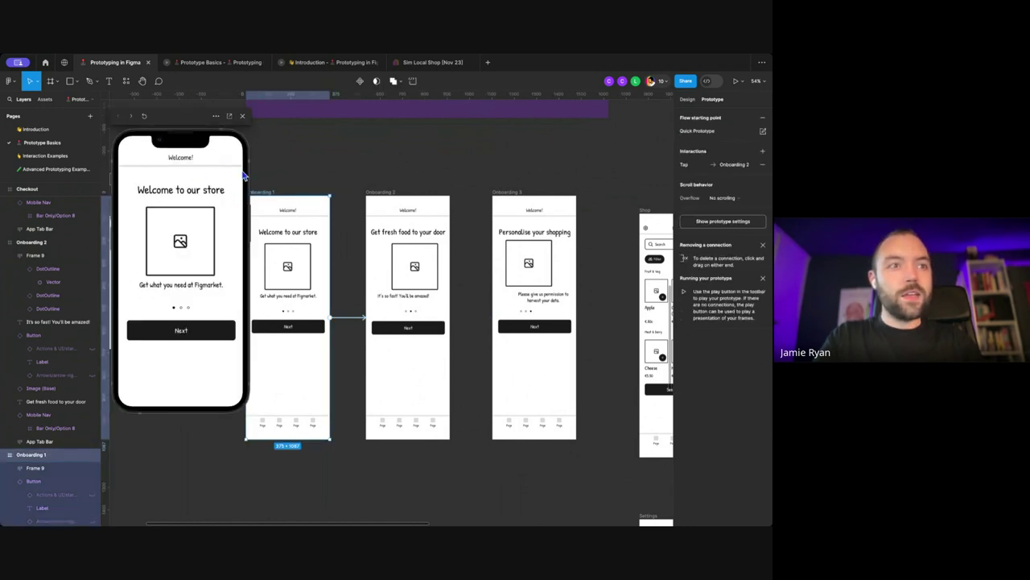
drag(191, 119, 148, 114)
scroll(320, 187, right, 1)
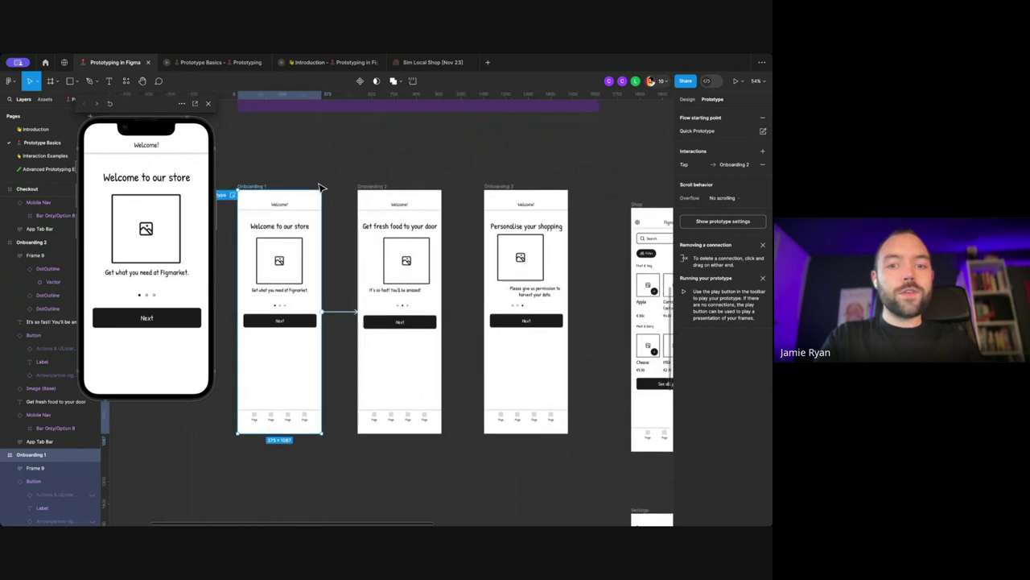
Step: Tap through the previewed prototype from Onboarding 1 to the Order Confirmation screen
scroll(326, 234, down, 2)
click(351, 256)
scroll(322, 266, right, 2)
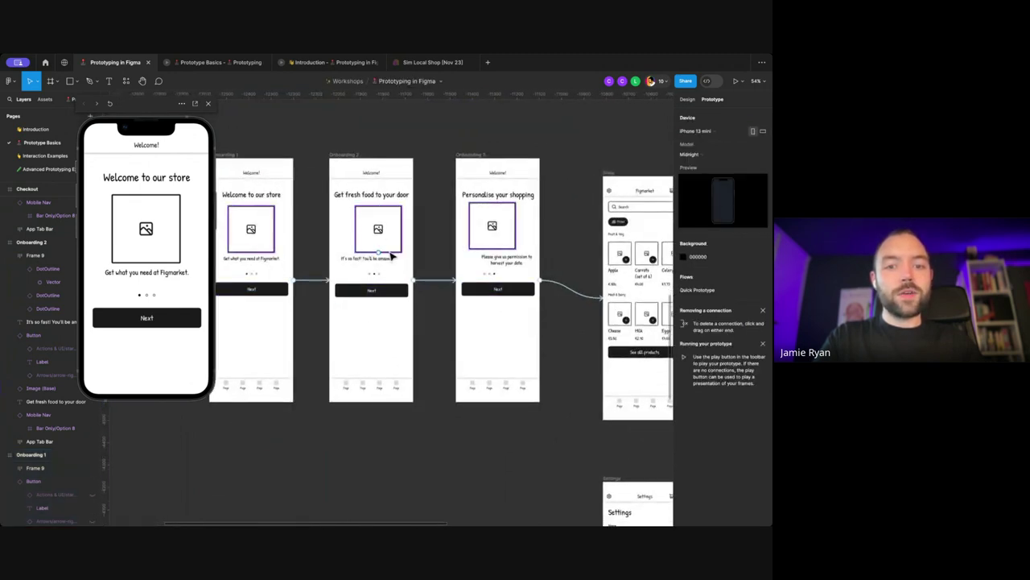
scroll(394, 254, right, 2)
scroll(438, 229, right, 4)
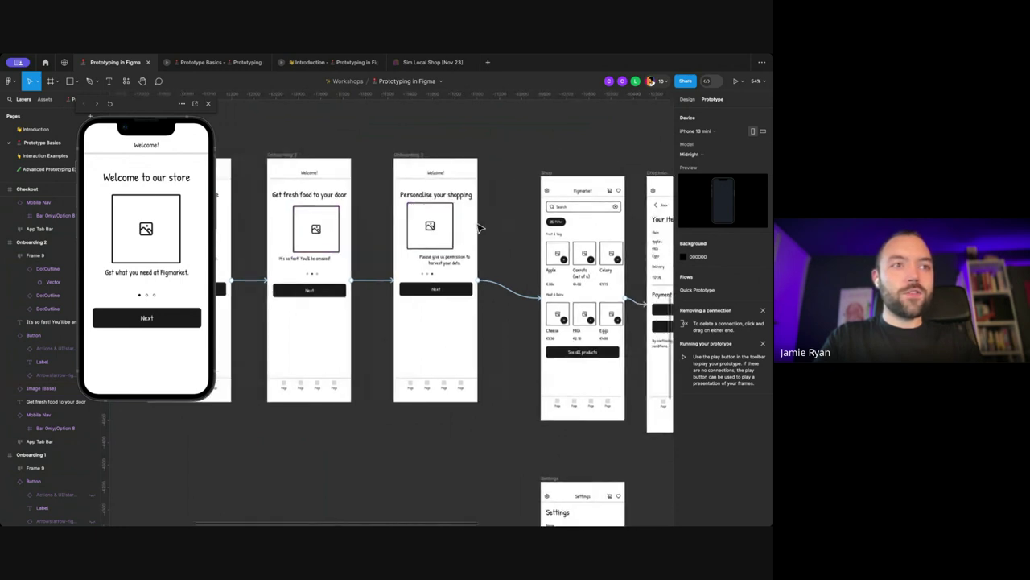
scroll(475, 228, left, 6)
scroll(479, 228, left, 2)
click(167, 232)
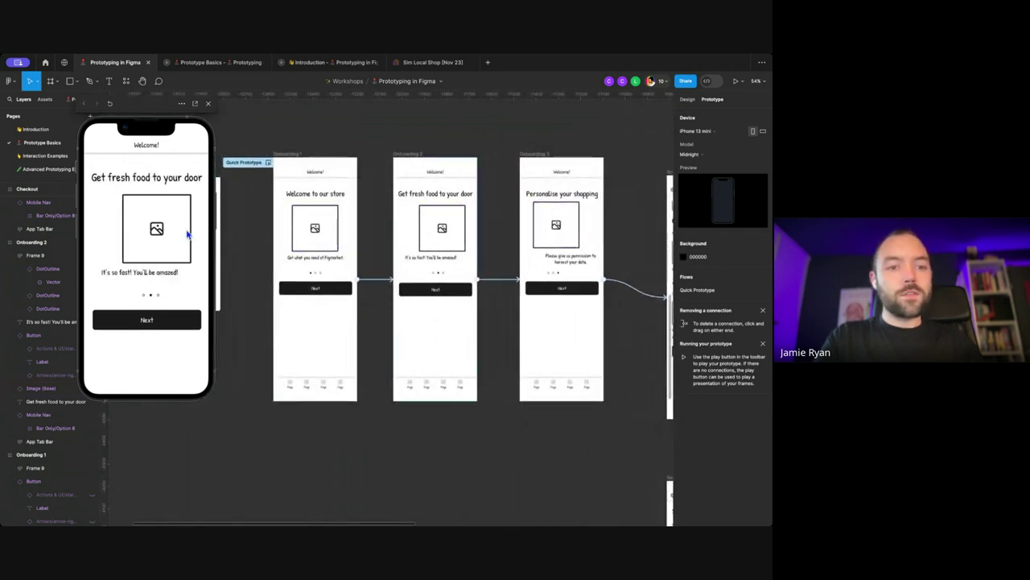
click(166, 232)
click(167, 235)
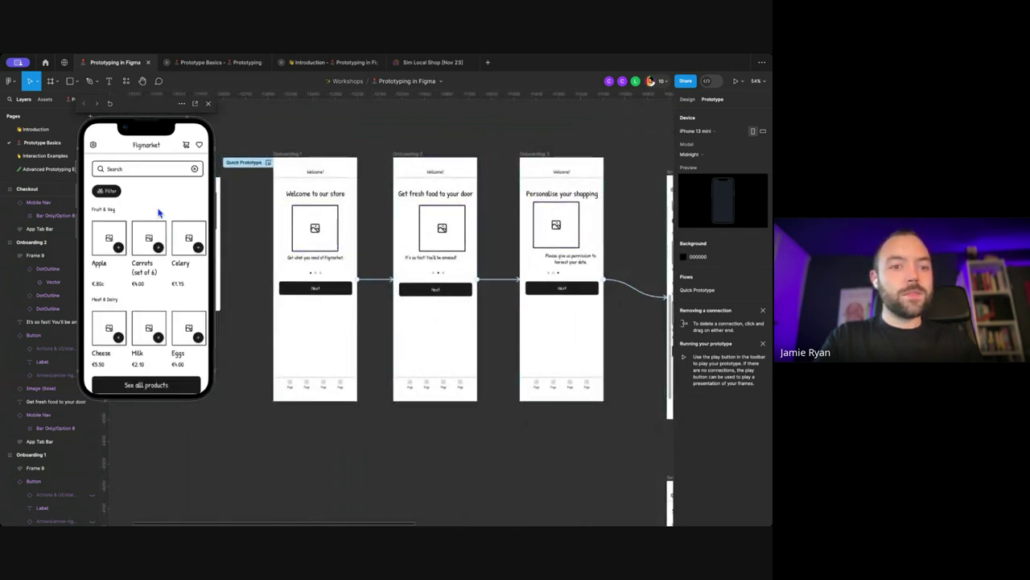
click(158, 213)
click(138, 251)
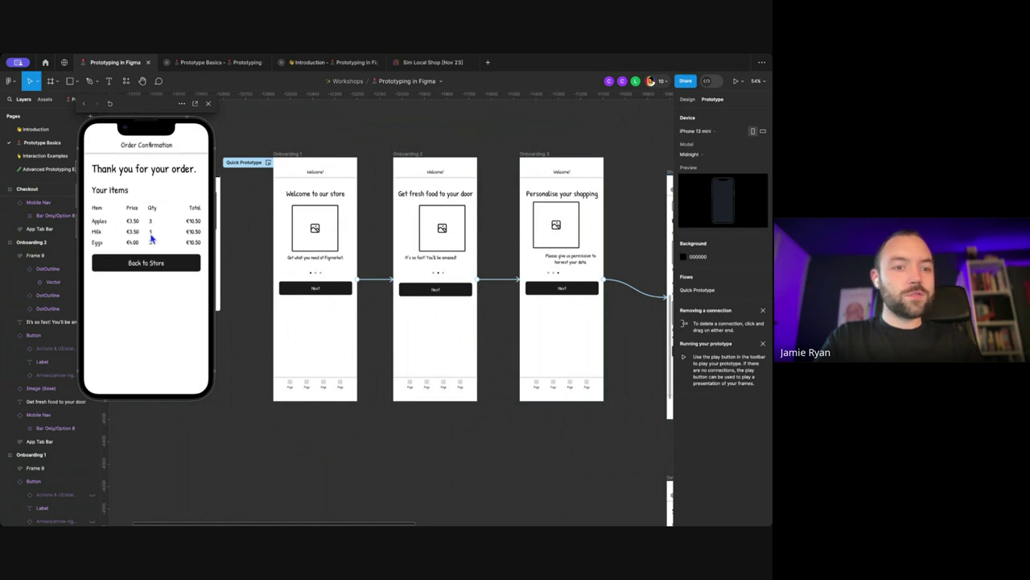
Step: Restart the previewed flow, tap through to the Shop screen, and restart it again before closing the preview
scroll(396, 198, right, 5)
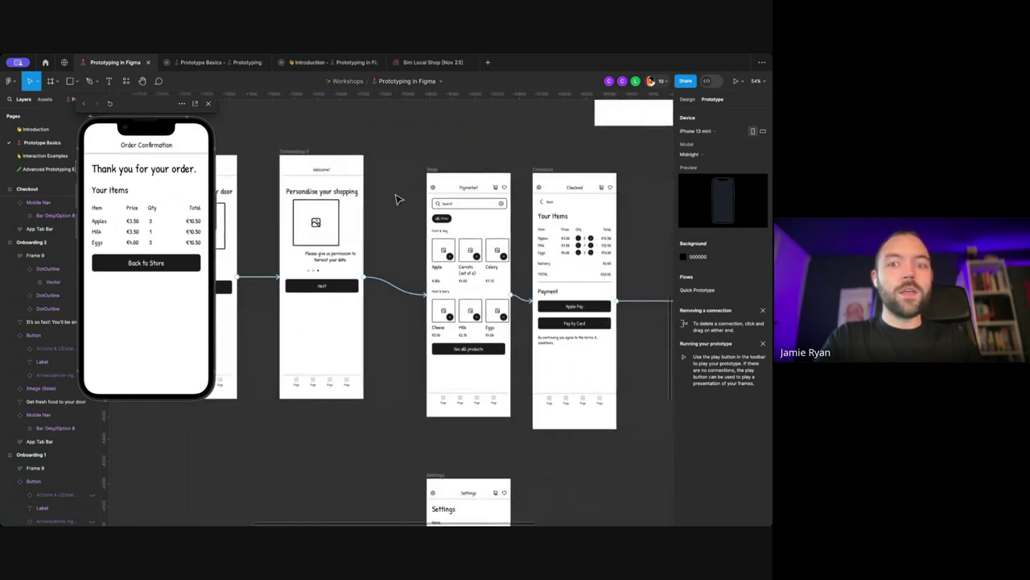
scroll(395, 198, left, 5)
scroll(396, 198, left, 3)
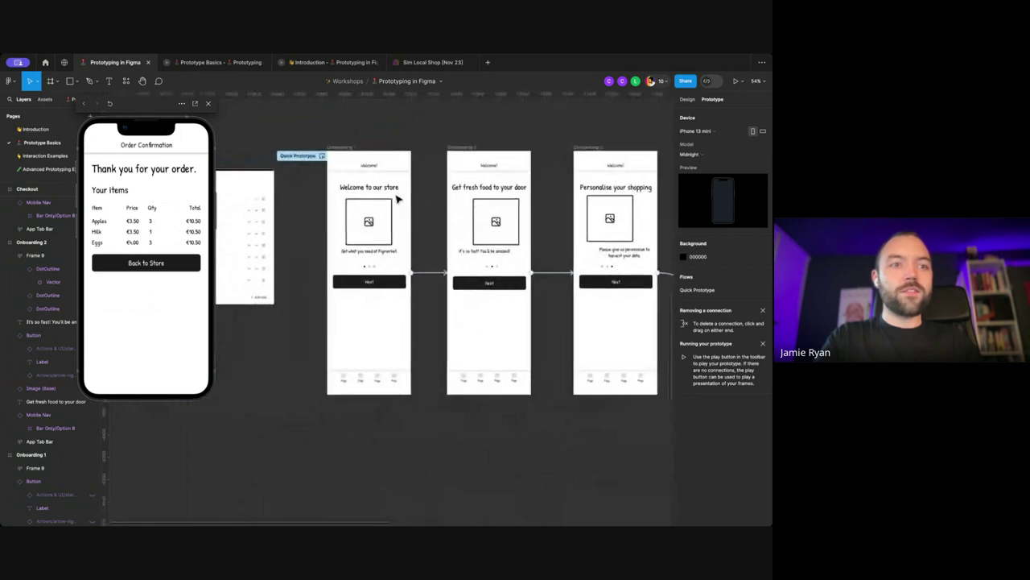
scroll(395, 198, right, 3)
scroll(397, 198, right, 2)
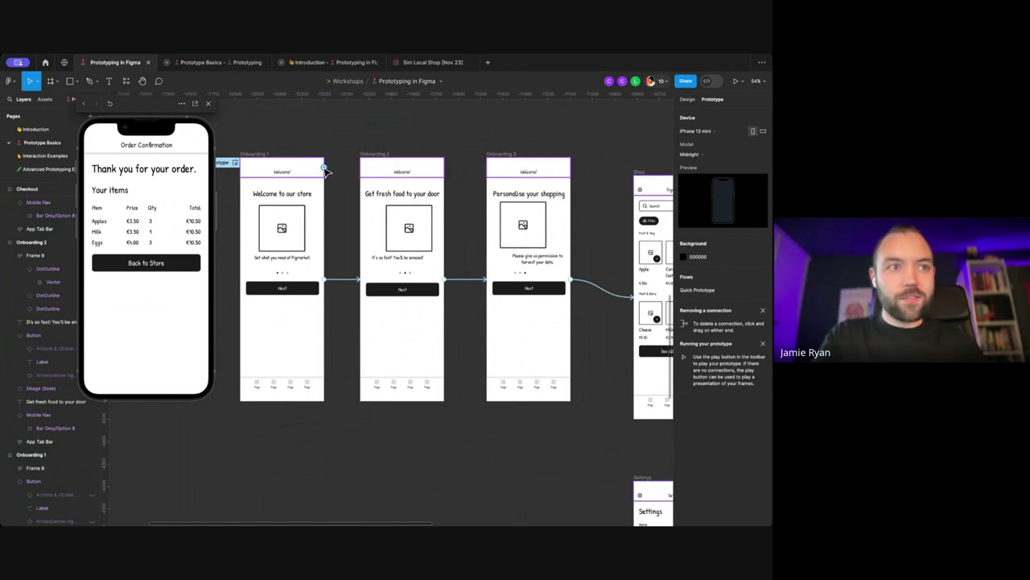
click(281, 173)
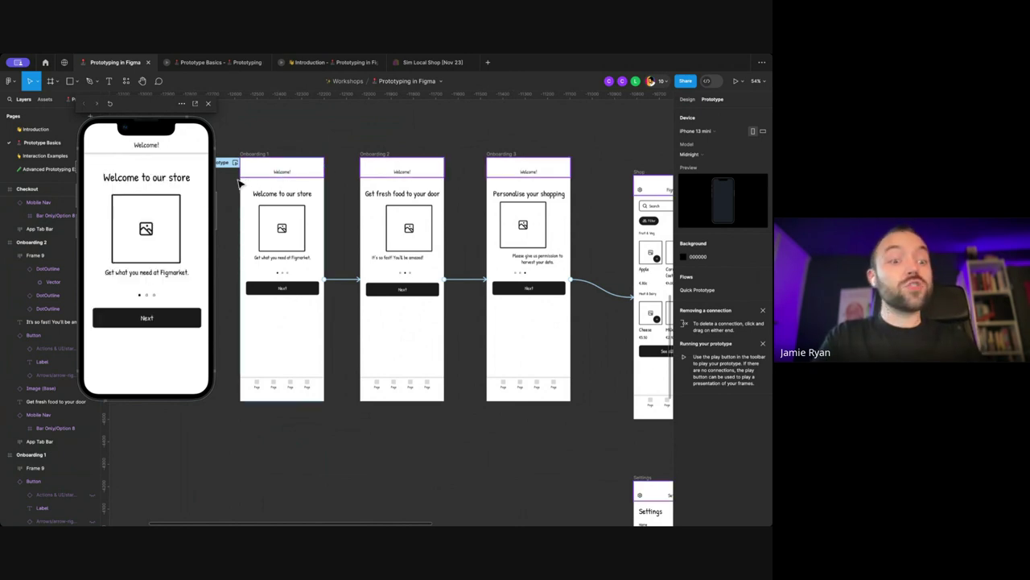
click(163, 203)
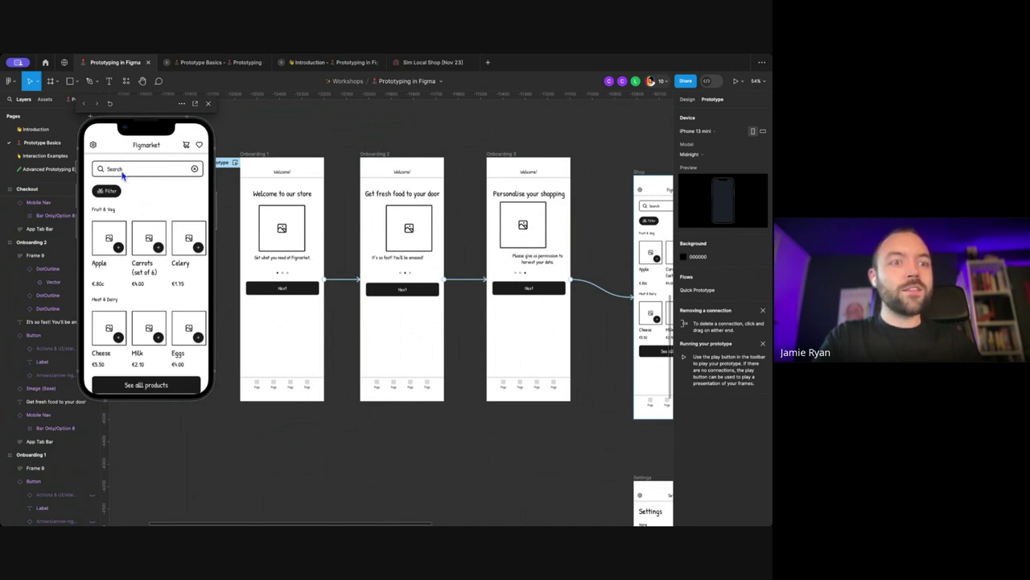
click(110, 104)
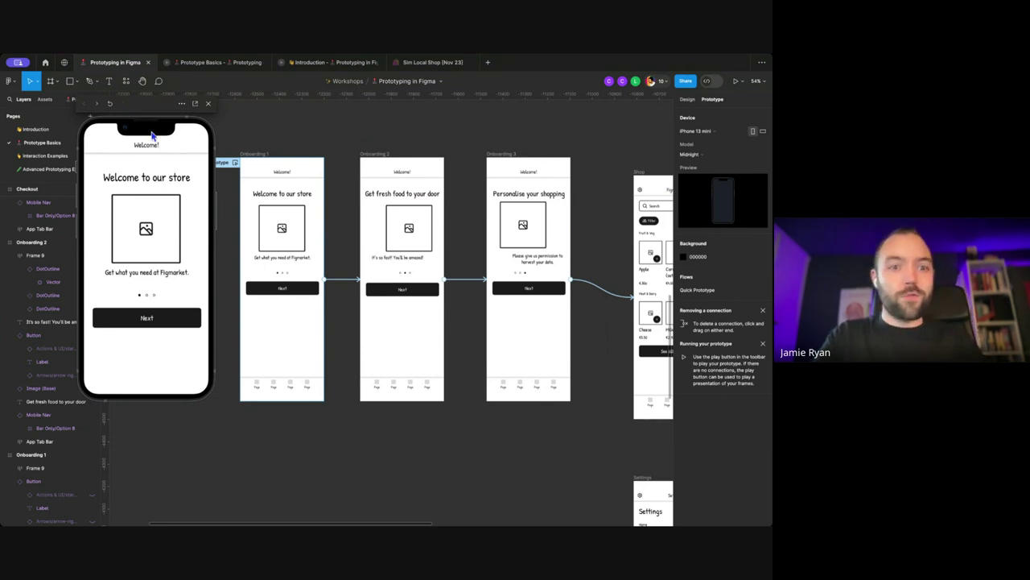
click(207, 104)
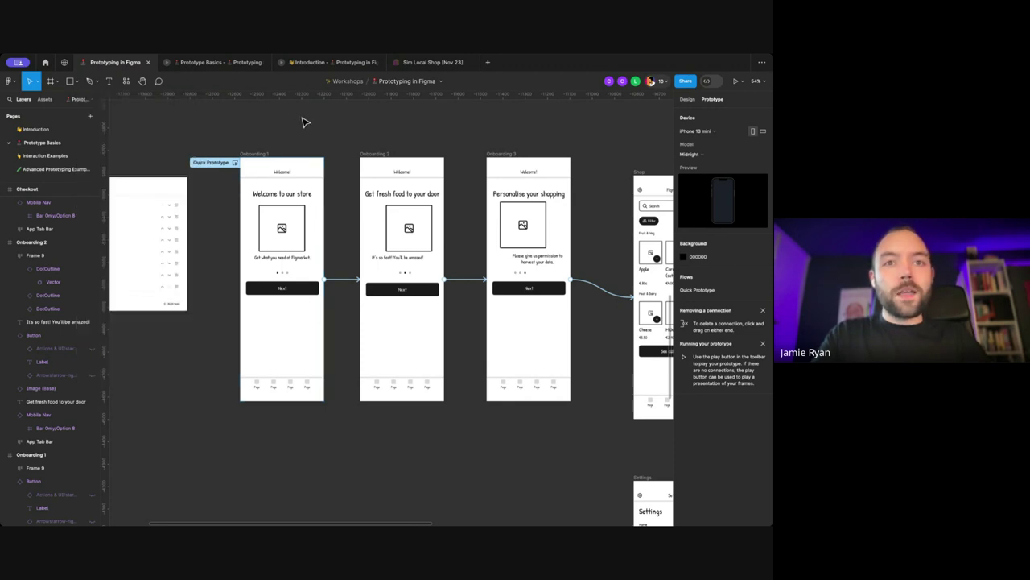
Step: Undo the renaming of the flow starting point on Onboarding 1
scroll(302, 120, right, 2)
scroll(270, 173, up, 5)
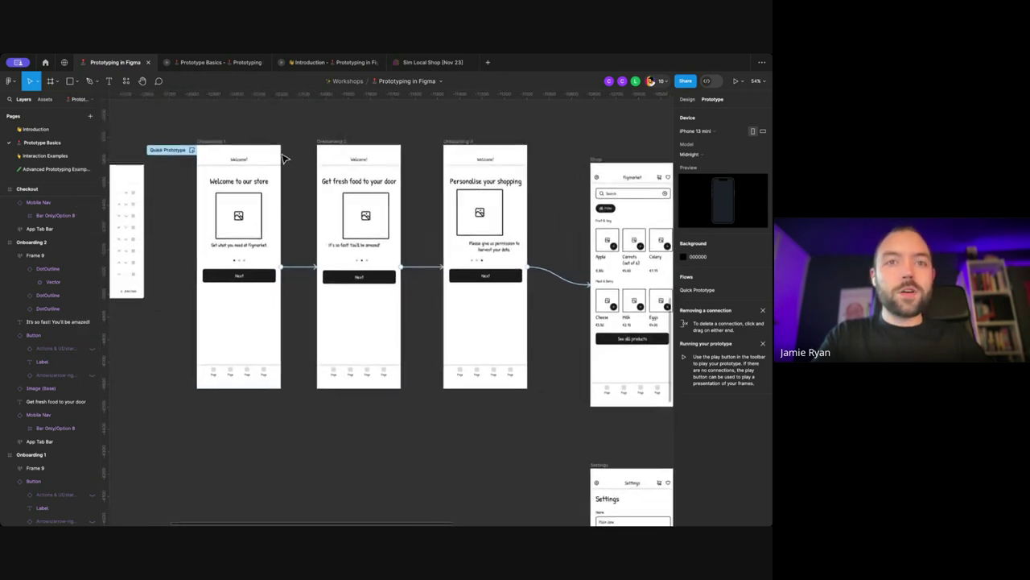
scroll(270, 173, down, 3)
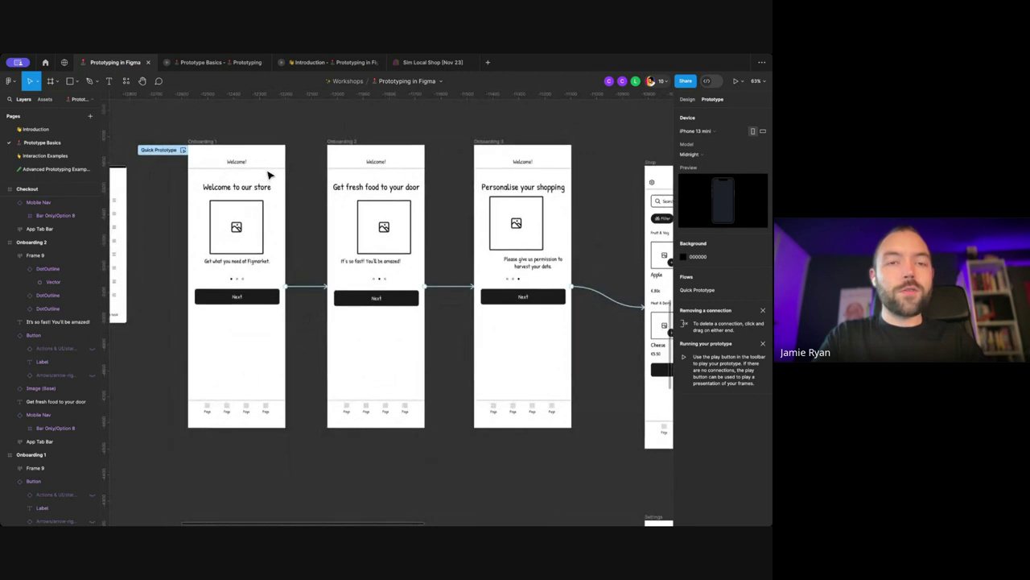
click(281, 208)
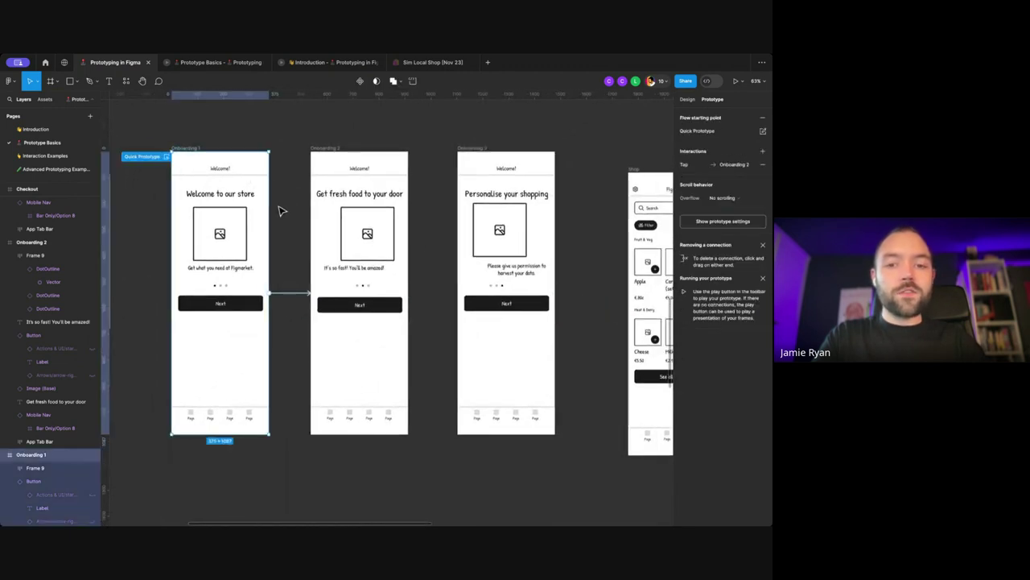
scroll(281, 211, down, 5)
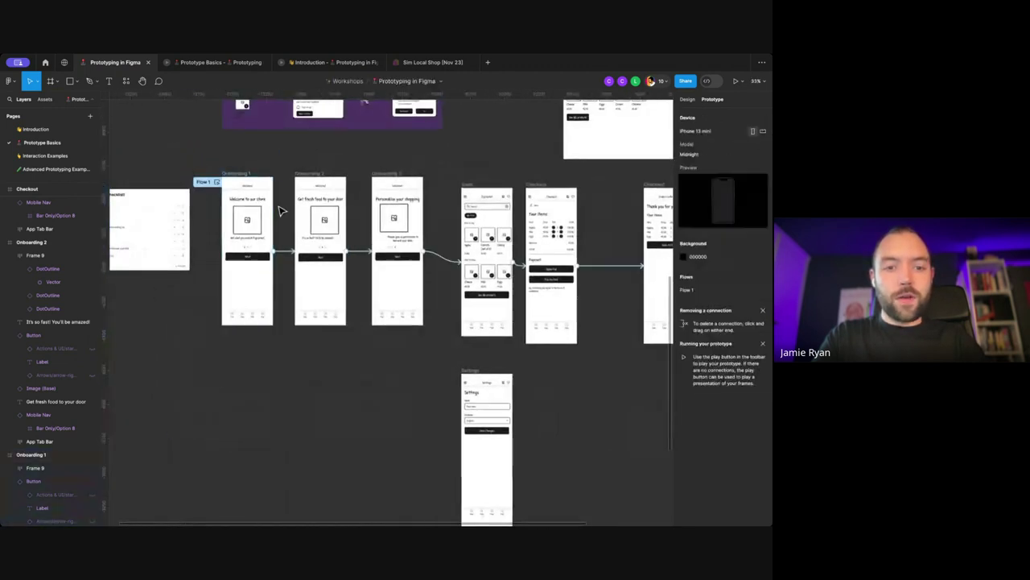
Step: Delete the frame-to-frame connections linking the onboarding, Shop, Checkout and order confirmation frames
click(358, 242)
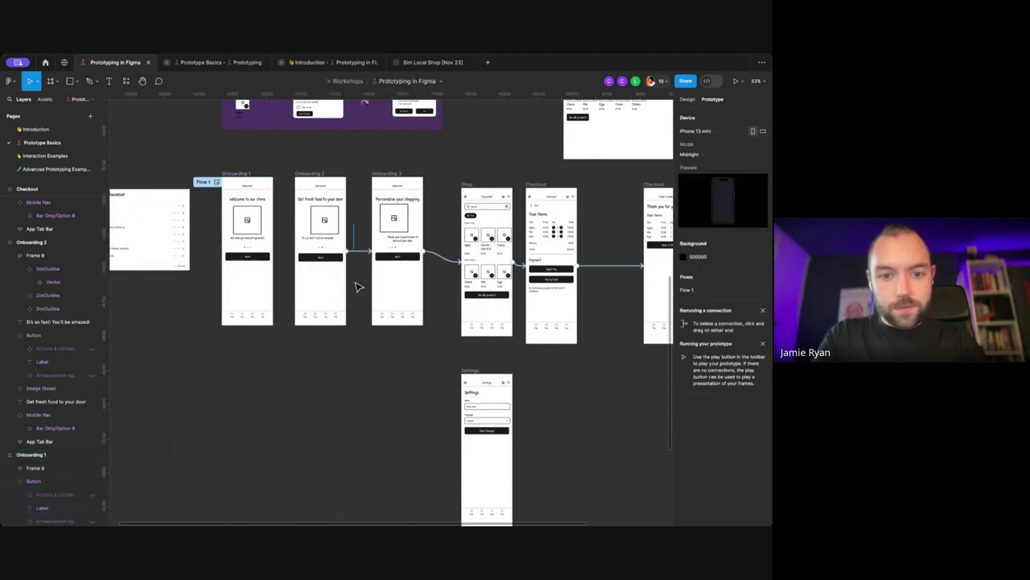
click(438, 253)
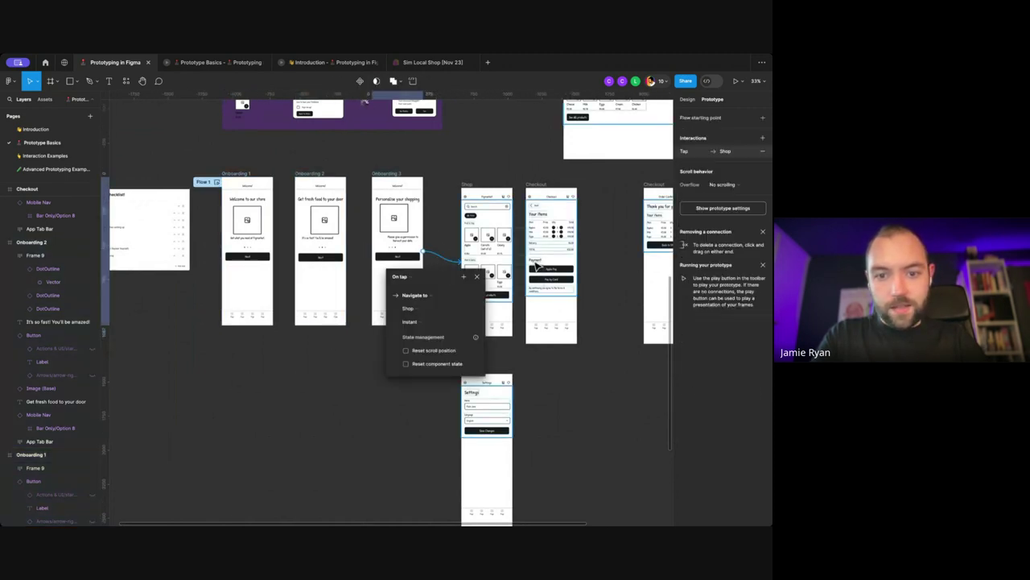
key(Delete)
click(551, 274)
key(Delete)
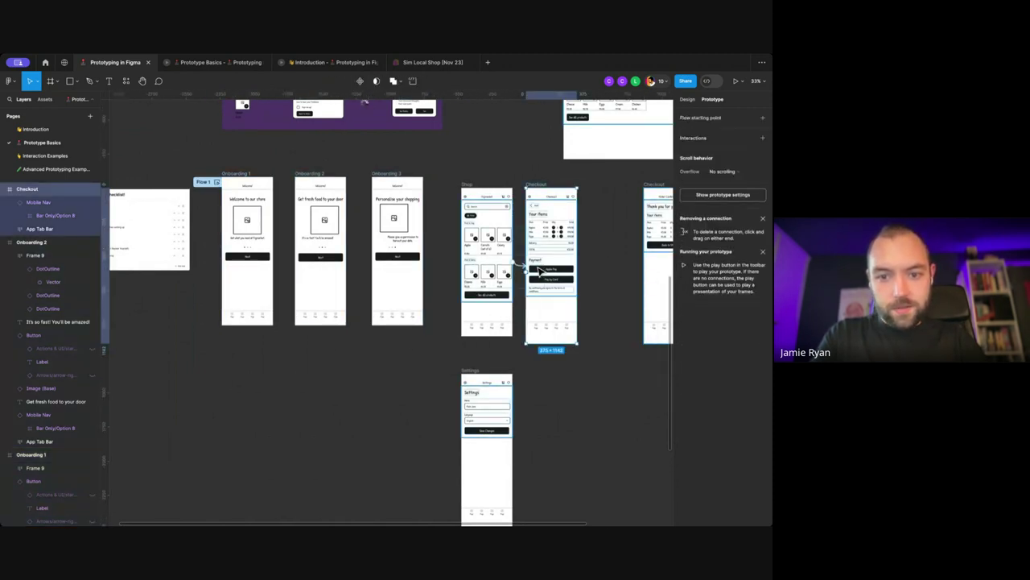
click(509, 272)
scroll(462, 271, right, 3)
click(459, 271)
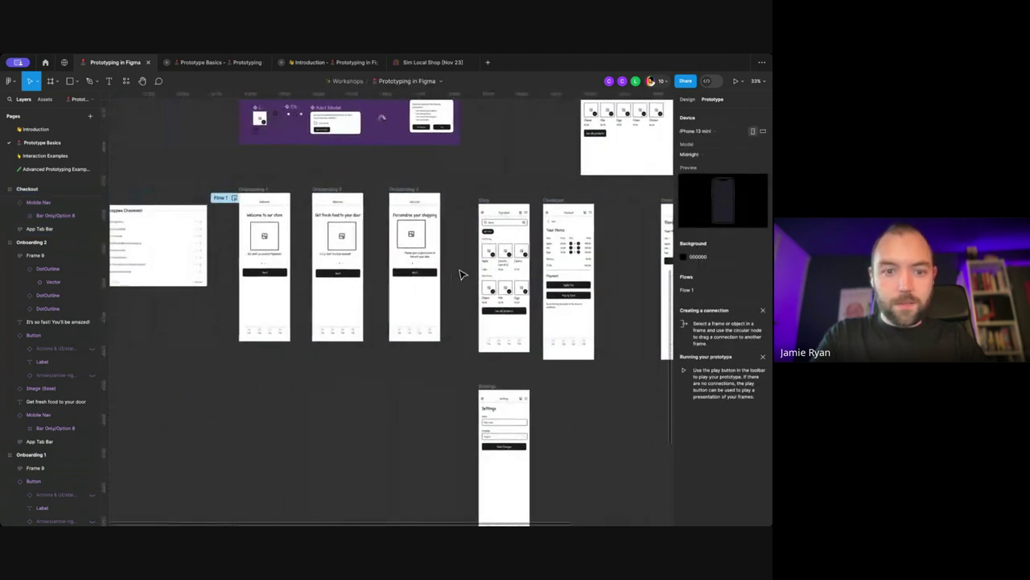
Step: Examine the Onboarding 1, 2 and 3 frames and their Next buttons up close
scroll(460, 269, up, 5)
scroll(359, 254, down, 4)
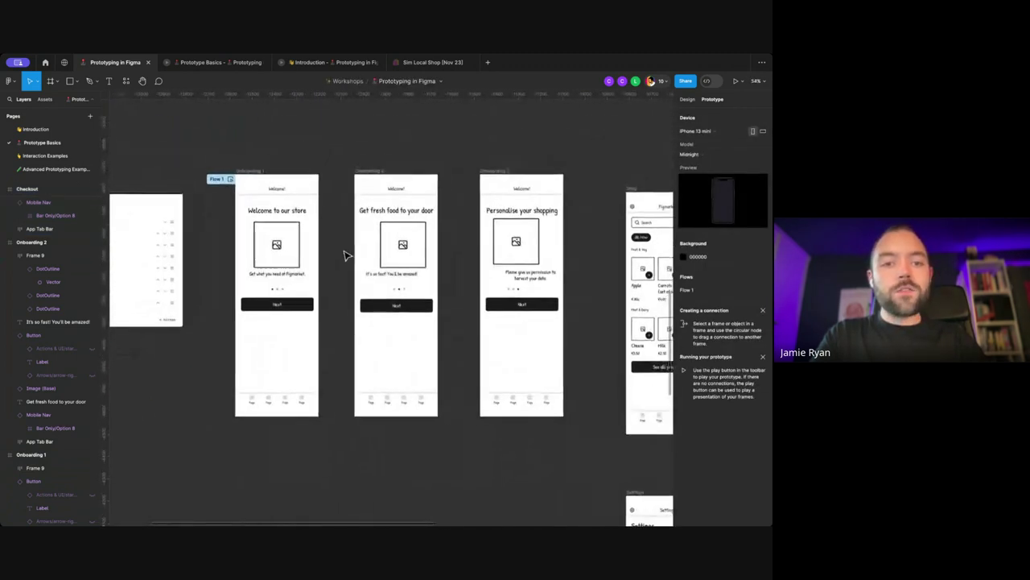
scroll(323, 257, up, 2)
scroll(318, 258, down, 3)
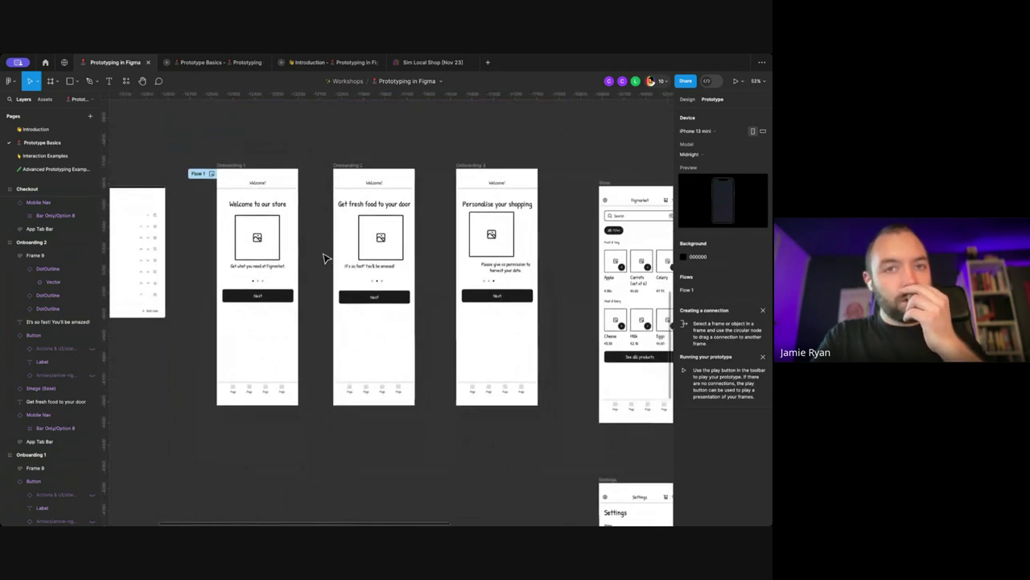
scroll(305, 257, up, 3)
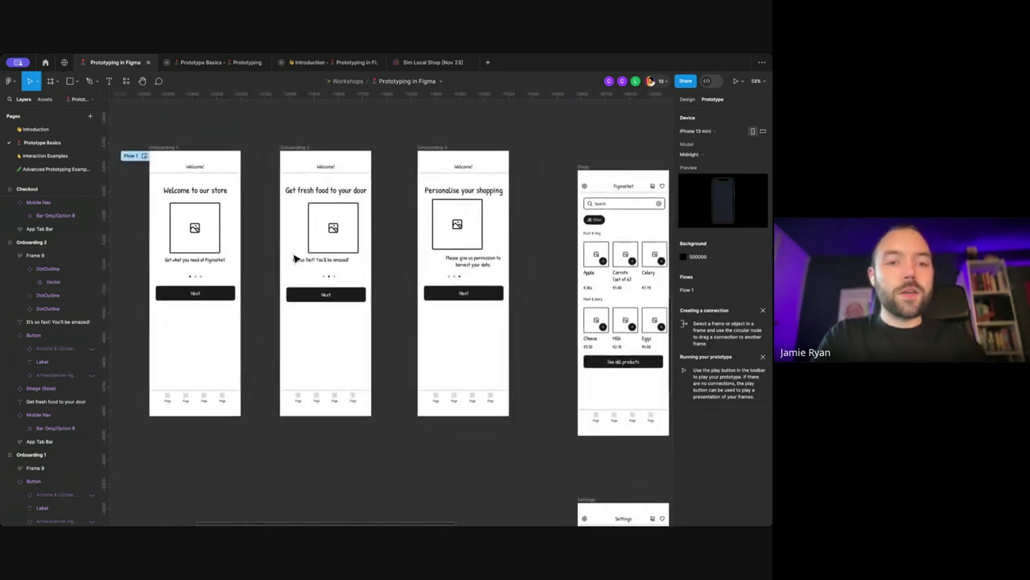
scroll(298, 257, up, 1)
scroll(295, 257, up, 1)
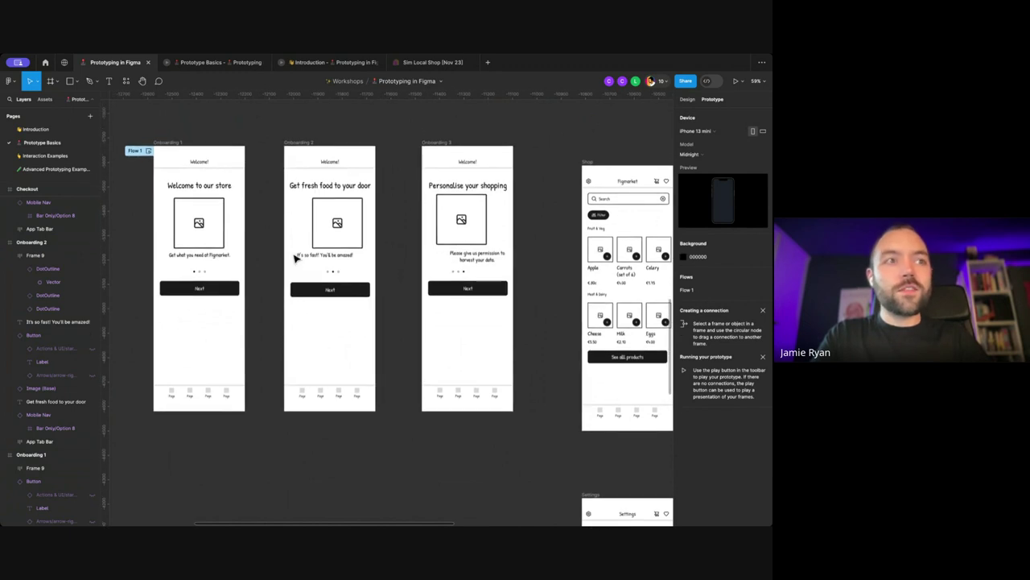
scroll(271, 269, up, 3)
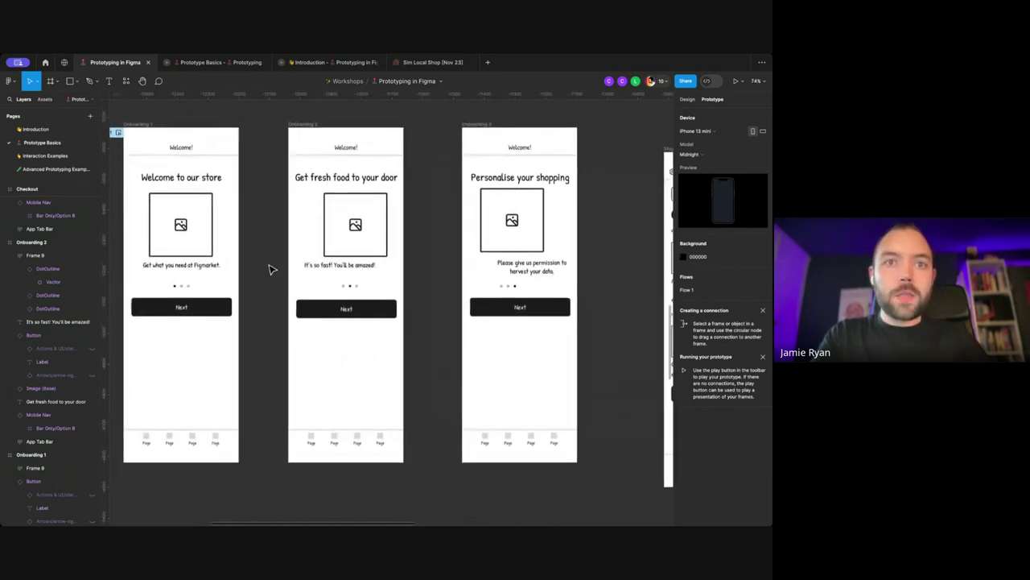
scroll(271, 270, down, 1)
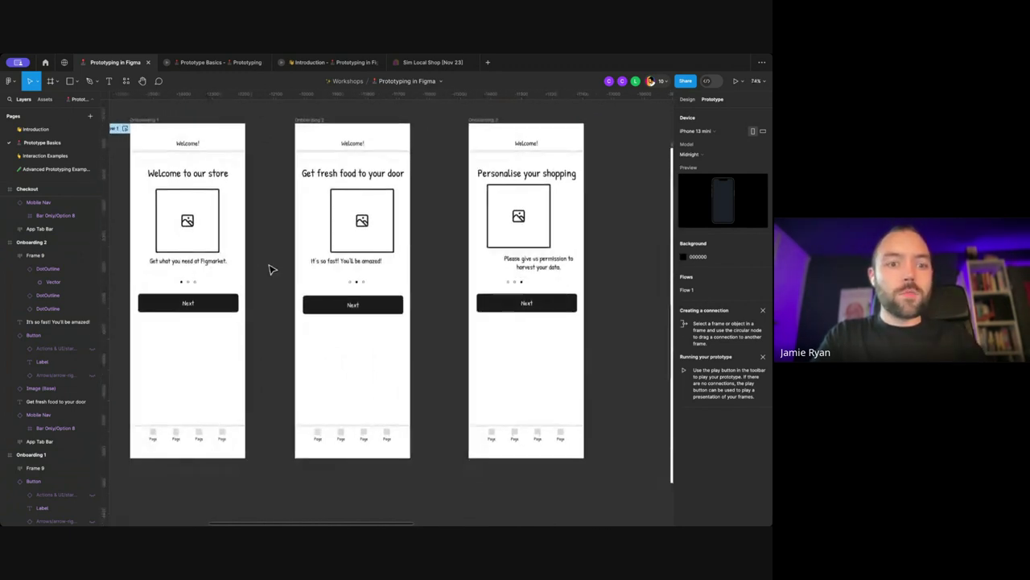
scroll(259, 298, up, 1)
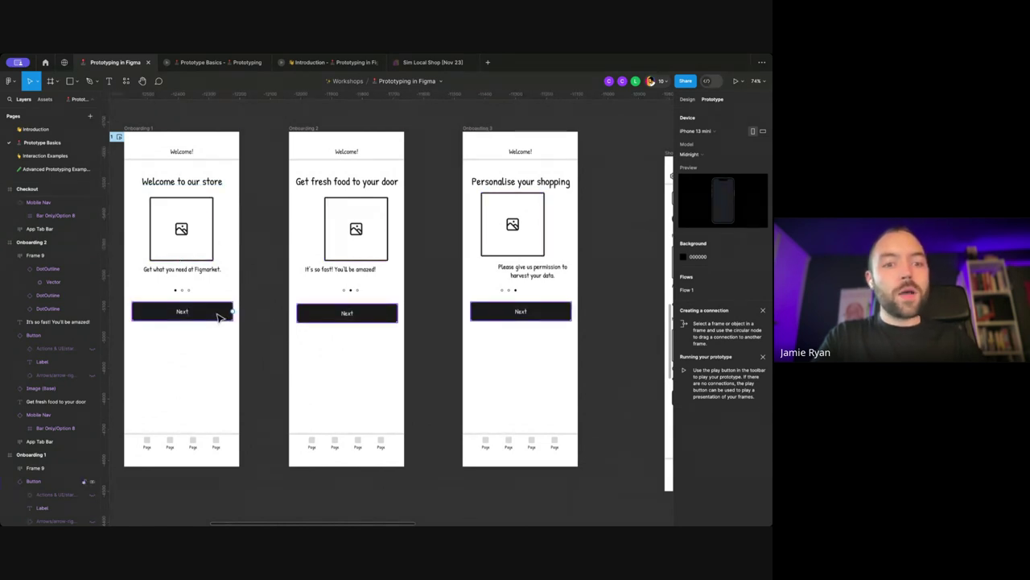
scroll(219, 315, left, 2)
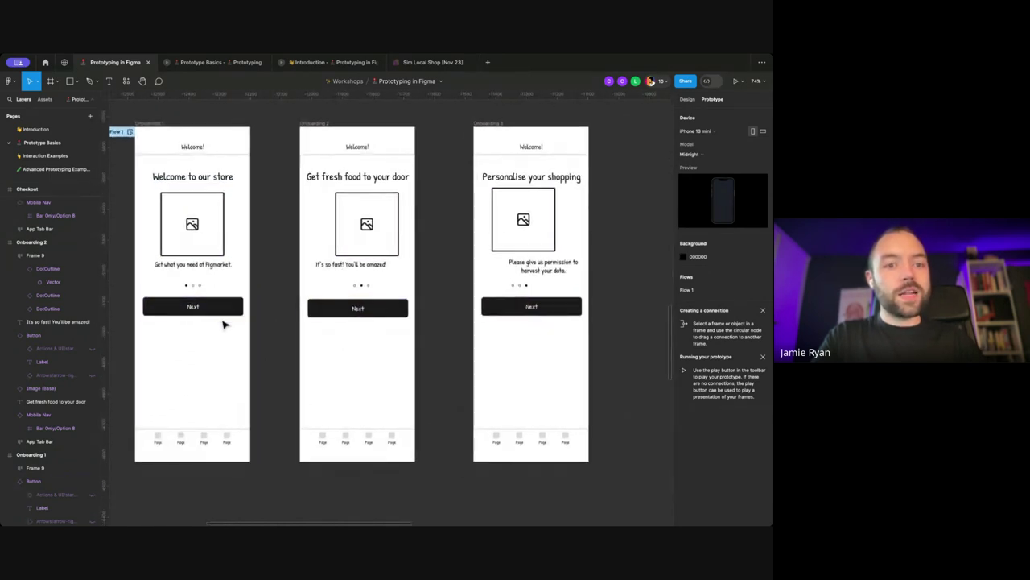
Step: Select the Next button on Onboarding 1 to inspect its connection node, clearing and repeating the selection
click(227, 311)
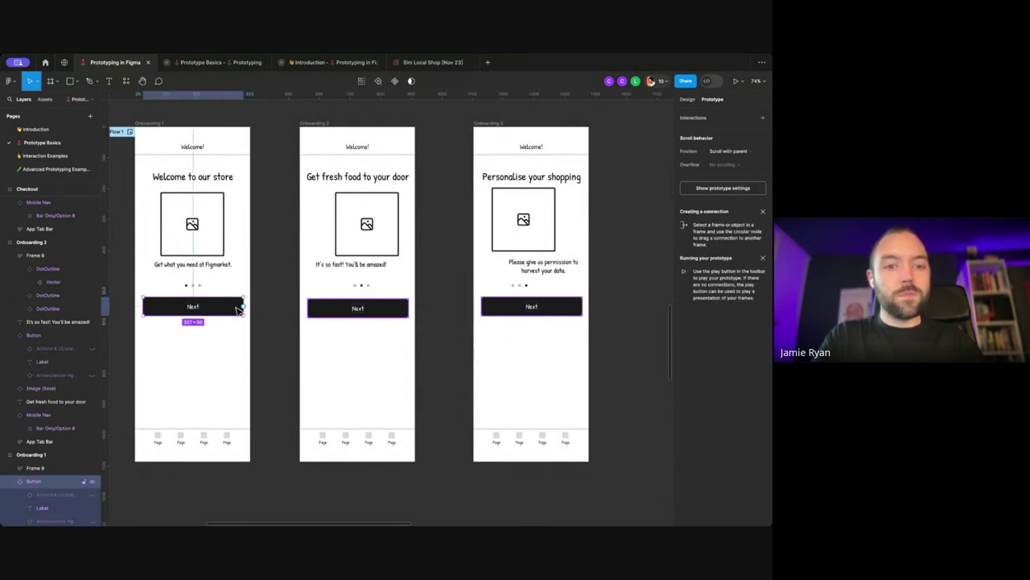
click(265, 298)
click(225, 306)
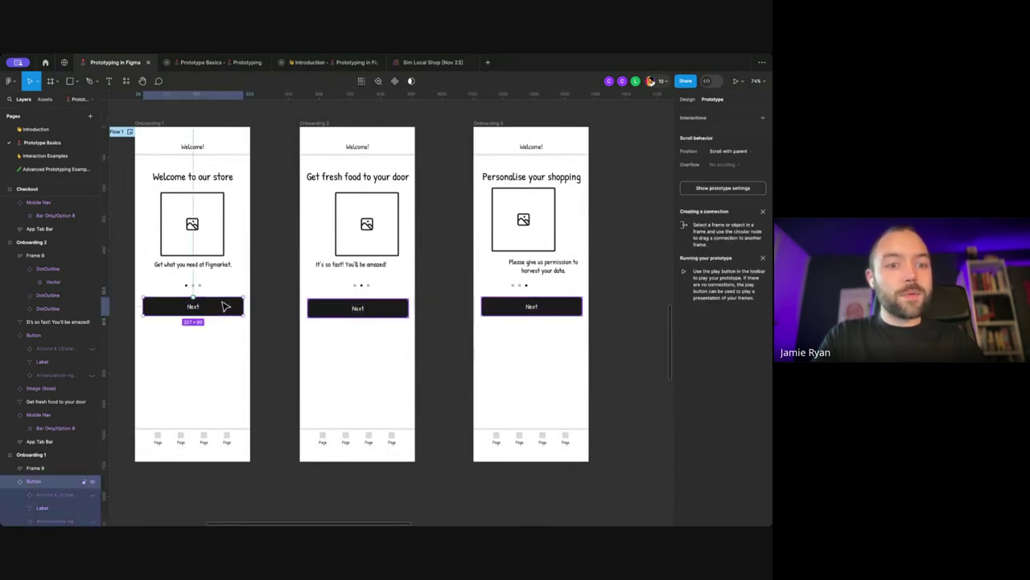
click(274, 303)
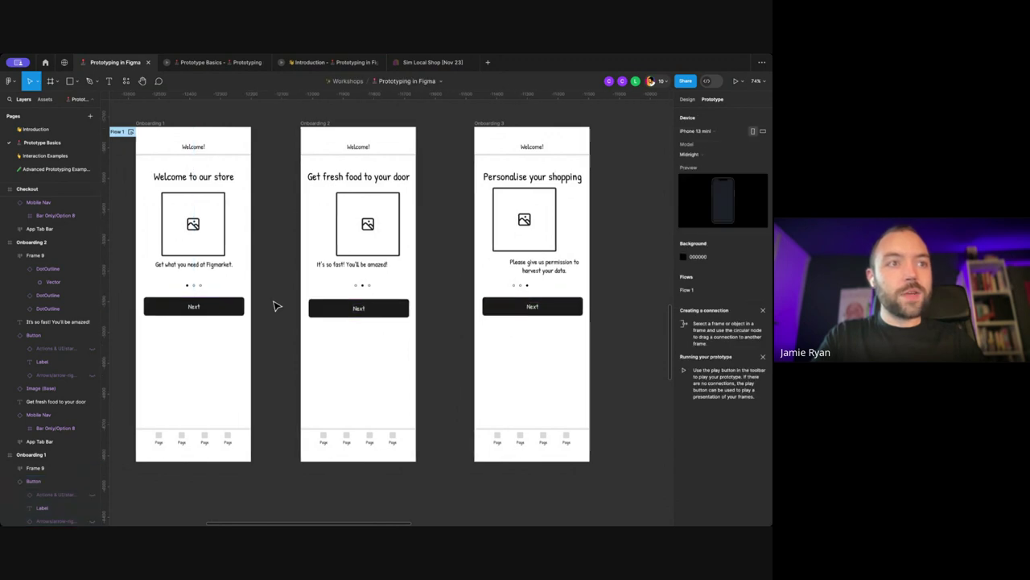
scroll(241, 306, left, 3)
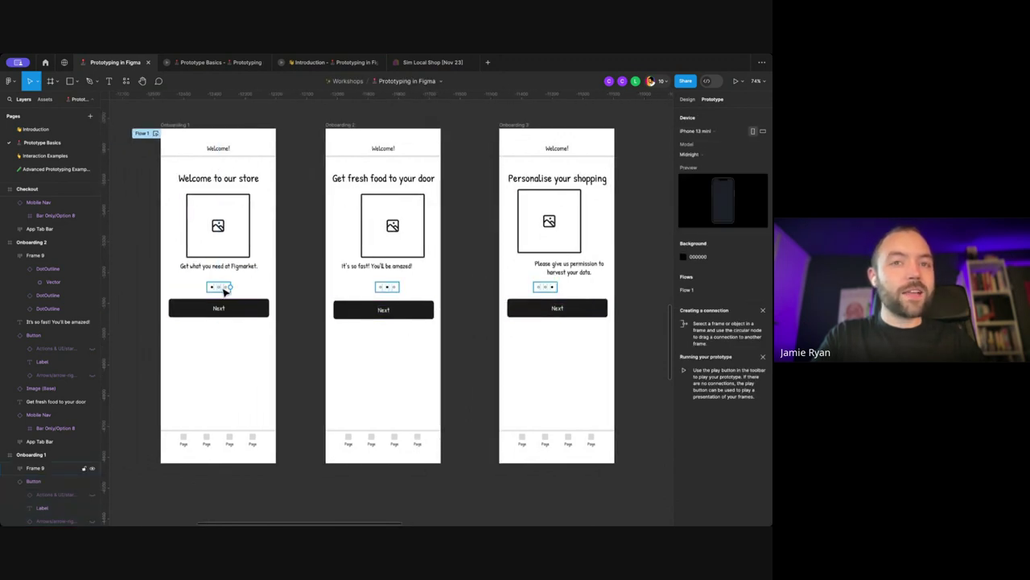
scroll(235, 306, up, 2)
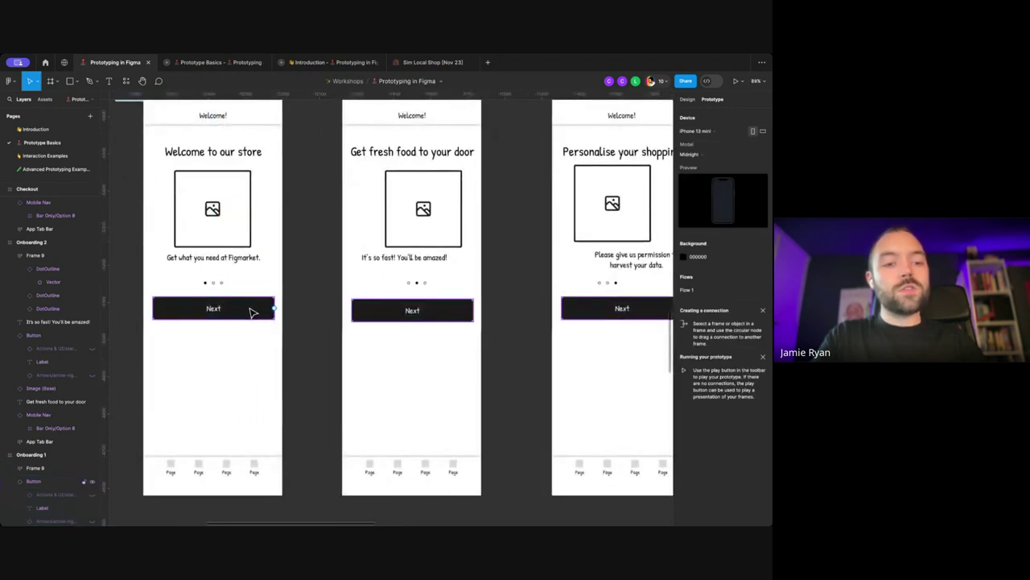
scroll(251, 311, up, 1)
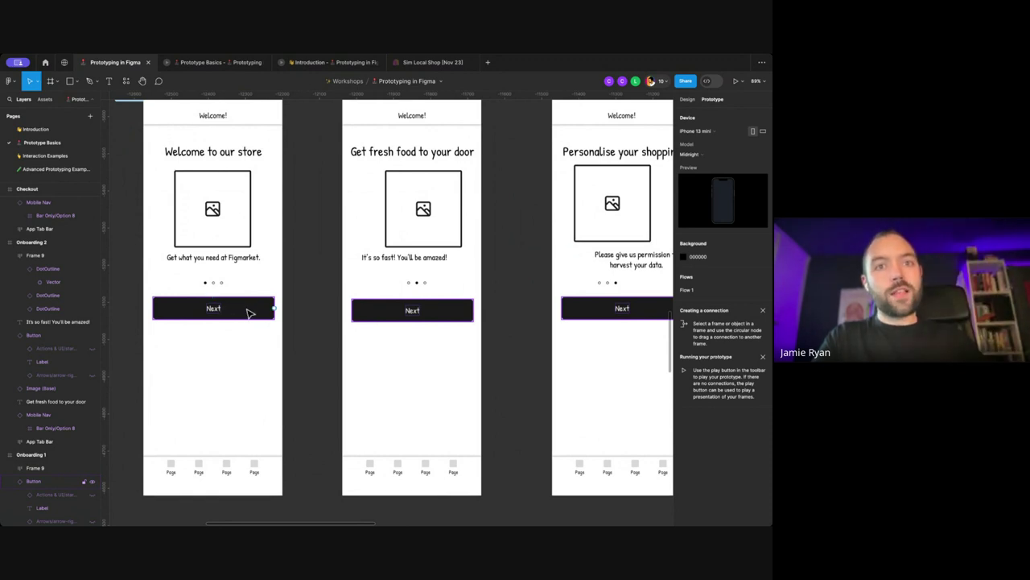
click(260, 316)
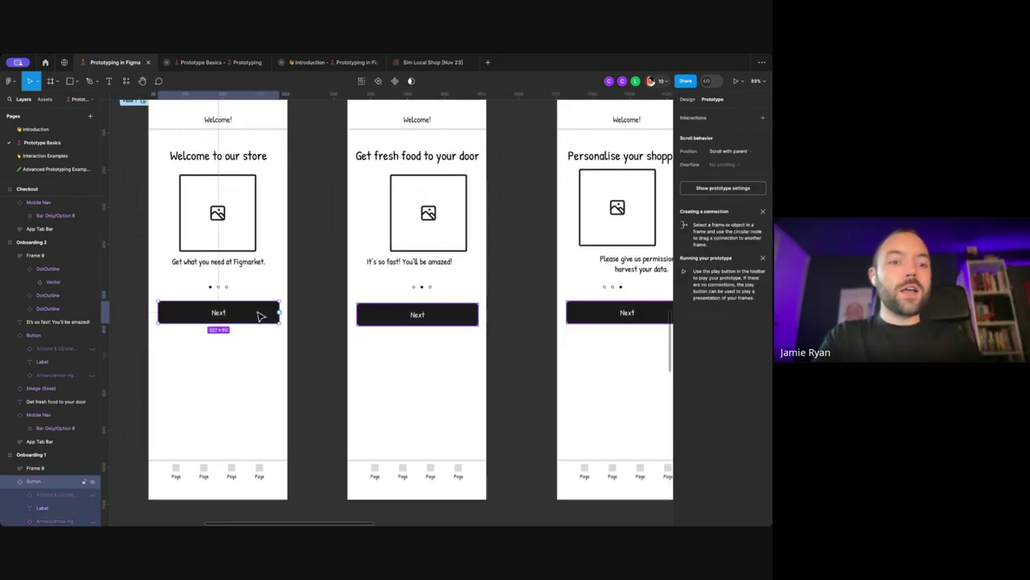
Step: Examine the page indicator dots above the Next button on Onboarding 1
scroll(214, 295, up, 10)
click(227, 262)
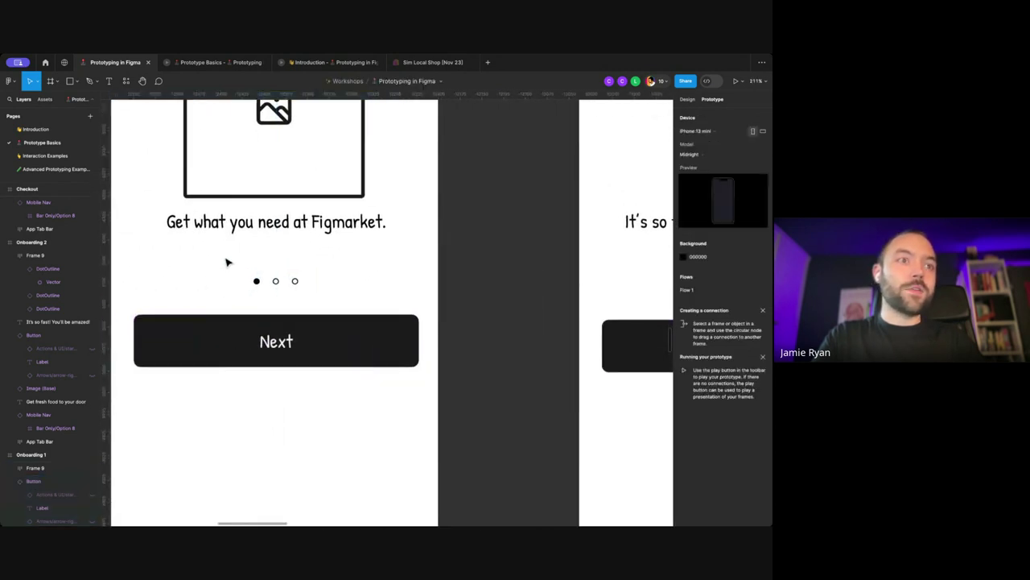
click(268, 287)
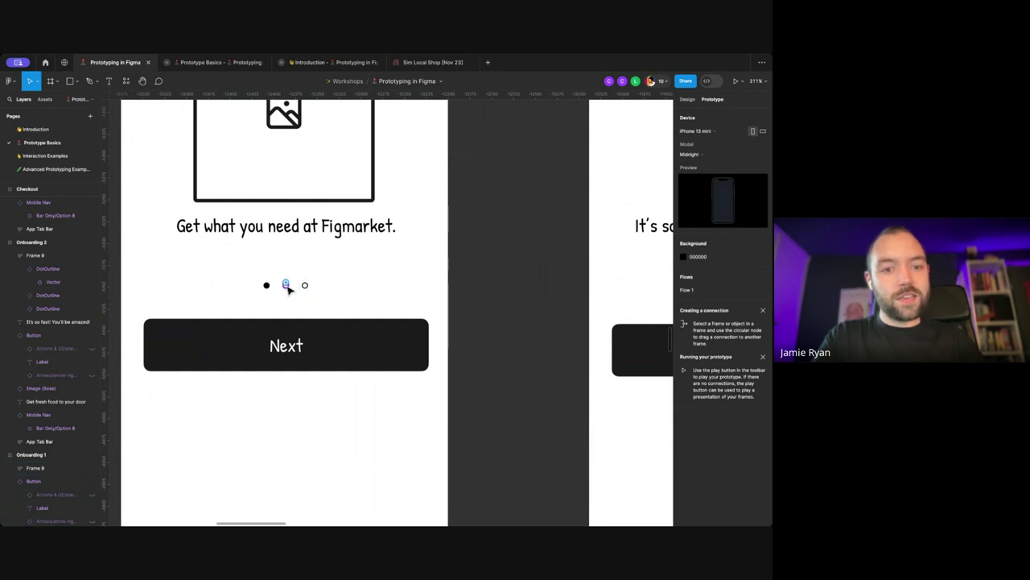
click(287, 287)
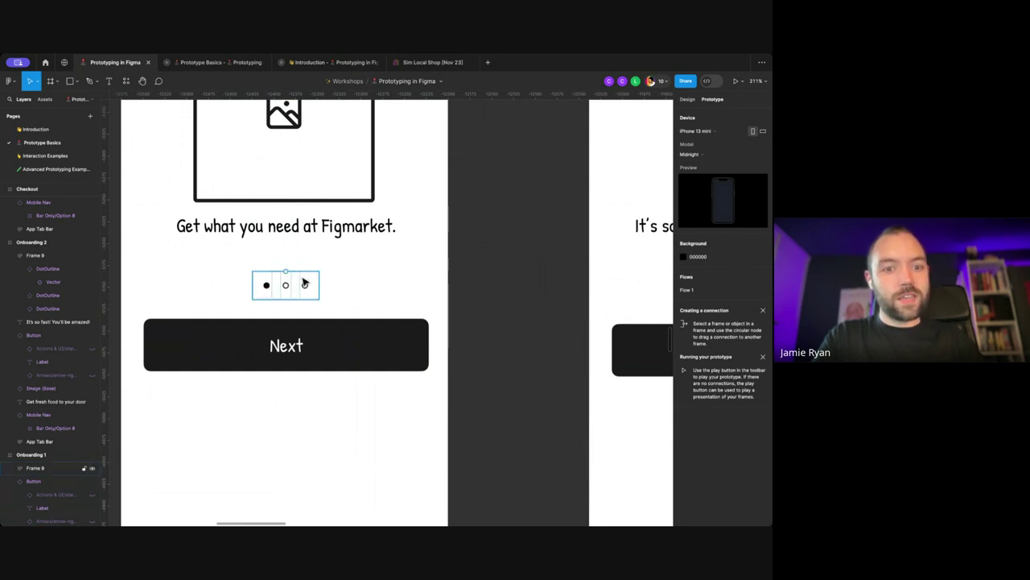
scroll(296, 295, down, 5)
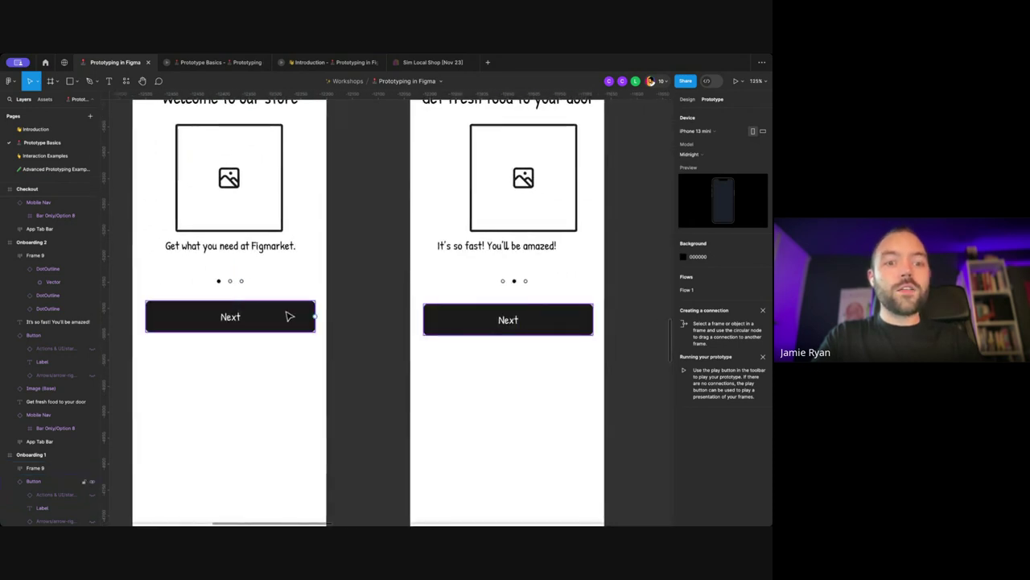
Step: Connect the Next button on Onboarding 1 to the Onboarding 2 frame with an on-tap, instant Navigate to interaction
click(288, 316)
scroll(289, 316, down, 2)
scroll(289, 316, right, 2)
drag(267, 310, 346, 308)
scroll(346, 308, right, 2)
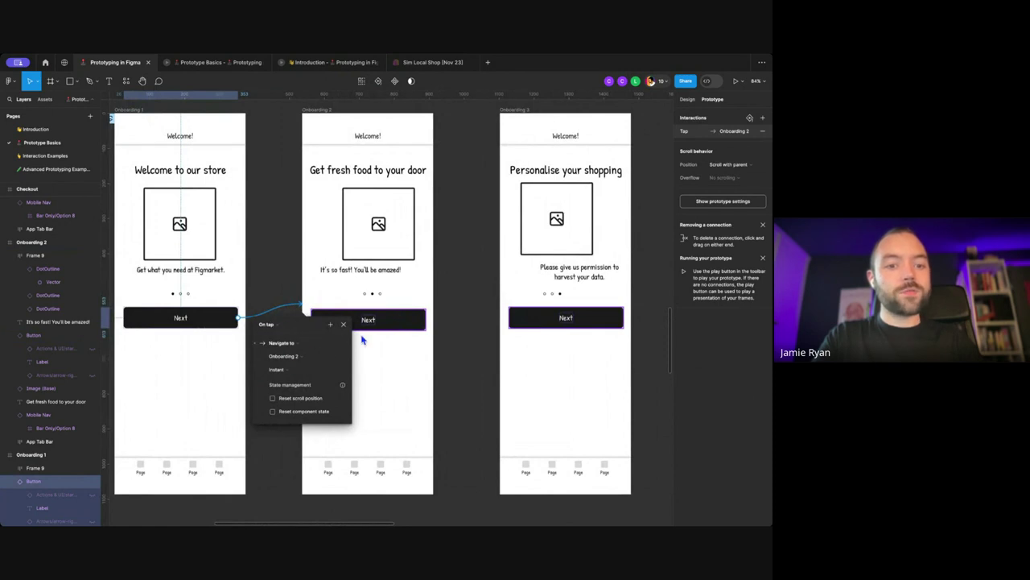
Step: Connect the Next button on Onboarding 2 to the Onboarding 3 frame
click(422, 323)
mouse_move(426, 319)
mouse_down()
mouse_move(501, 318)
mouse_move(421, 322)
mouse_up()
scroll(404, 320, right, 1)
drag(425, 319, 582, 313)
Step: Connect the Next button on Onboarding 3 to the Shop frame with an on-tap, instant Navigate to interaction
scroll(504, 313, right, 3)
click(478, 313)
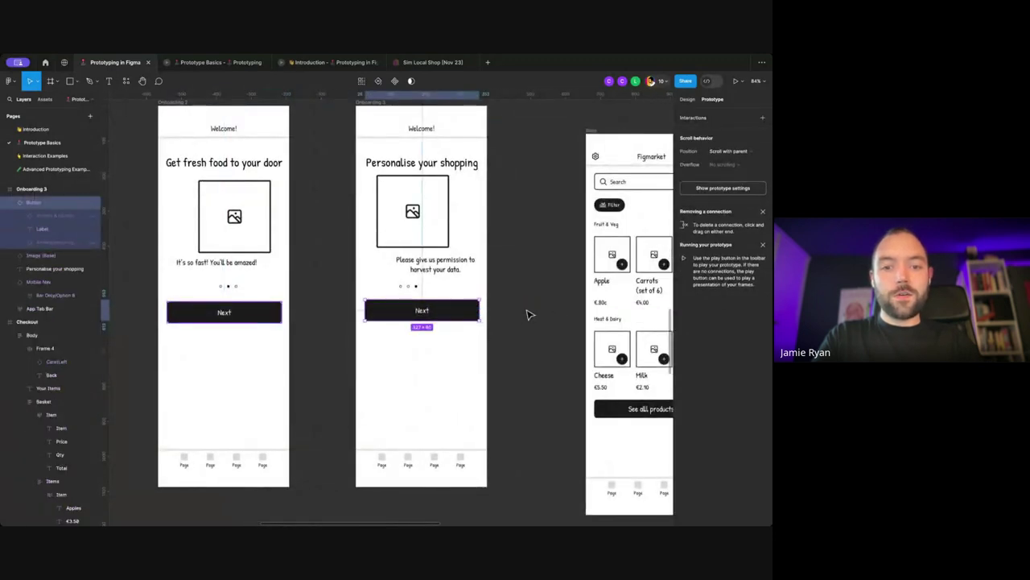
drag(480, 311, 594, 313)
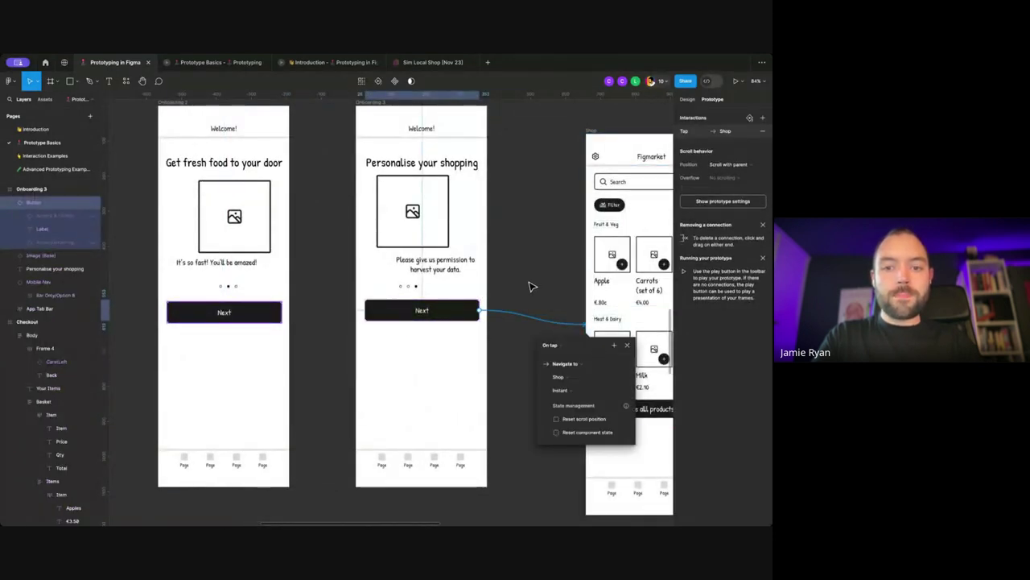
Step: Try selecting the cart icon in the Shop frame's header
scroll(529, 285, right, 5)
scroll(529, 285, up, 2)
scroll(478, 257, up, 2)
scroll(478, 257, right, 2)
scroll(478, 257, up, 1)
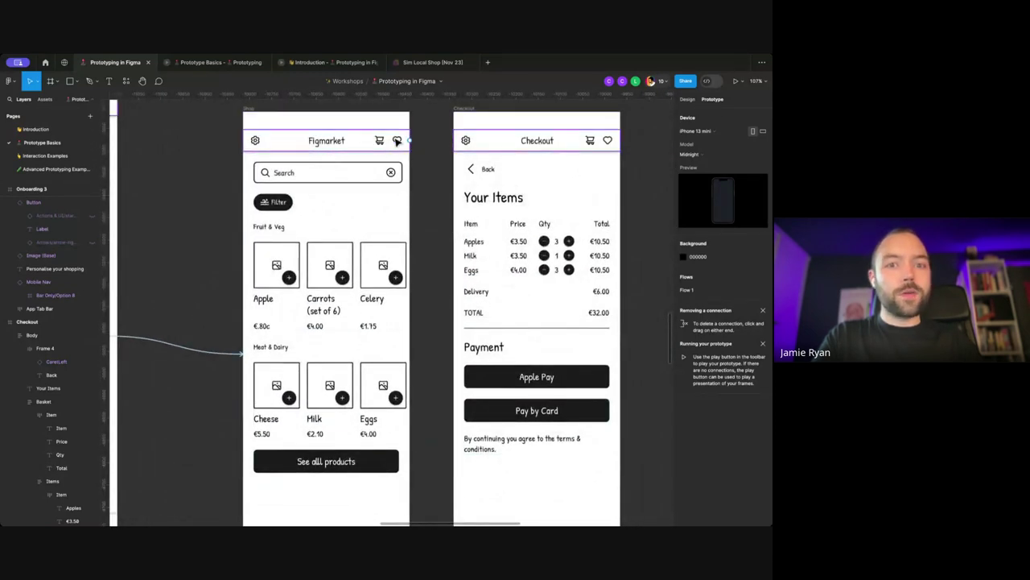
click(385, 145)
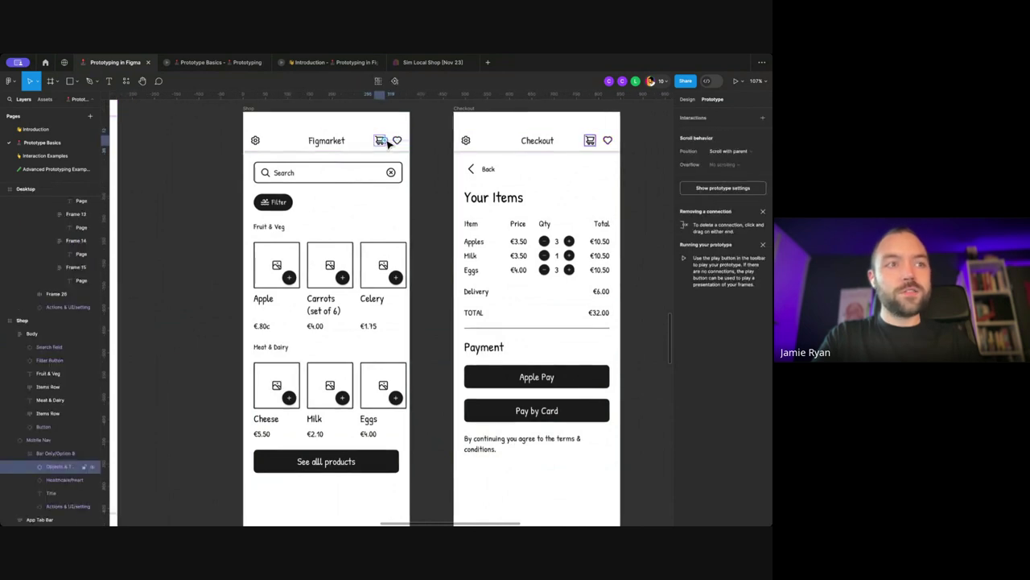
click(386, 157)
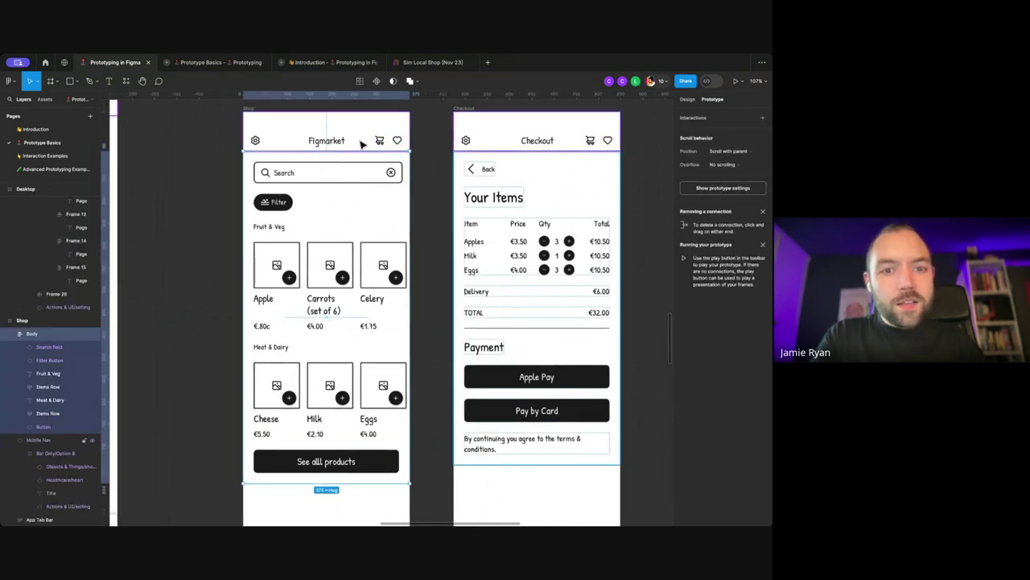
Step: Drill down from the Shop frame's Mobile Nav to its nested cart icon and clear the selection
click(354, 143)
scroll(350, 142, up, 3)
scroll(355, 149, up, 2)
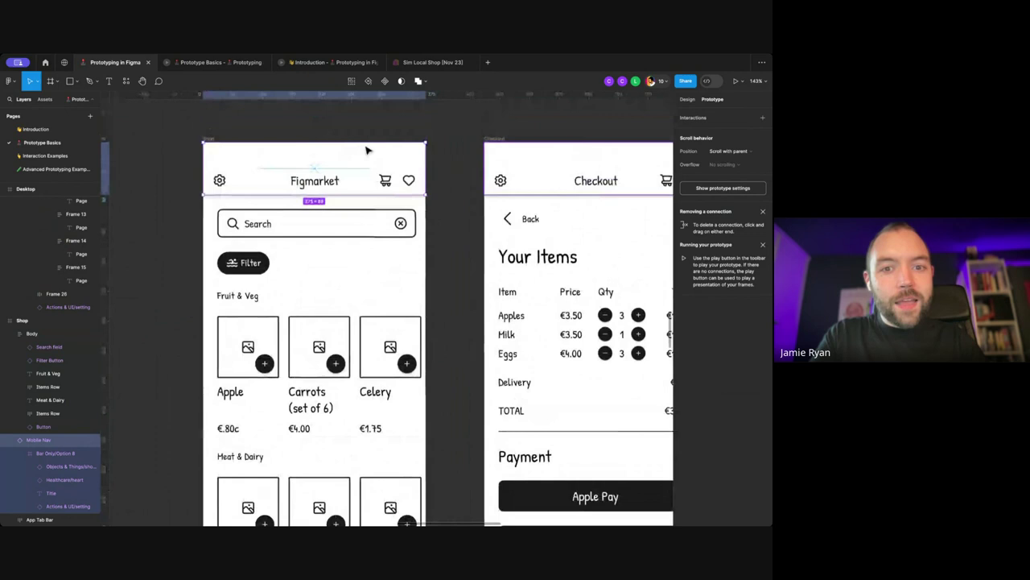
click(385, 184)
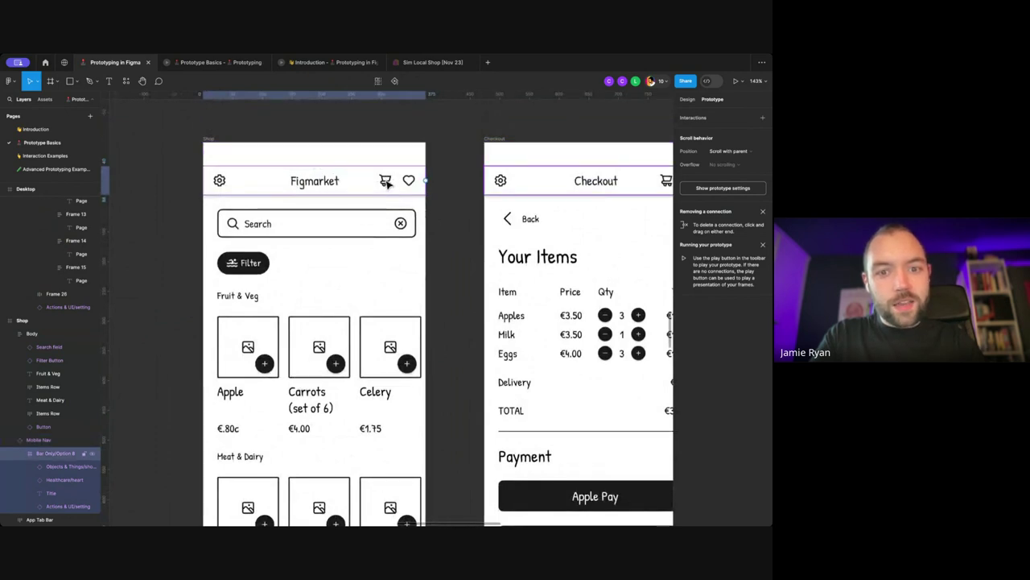
click(386, 182)
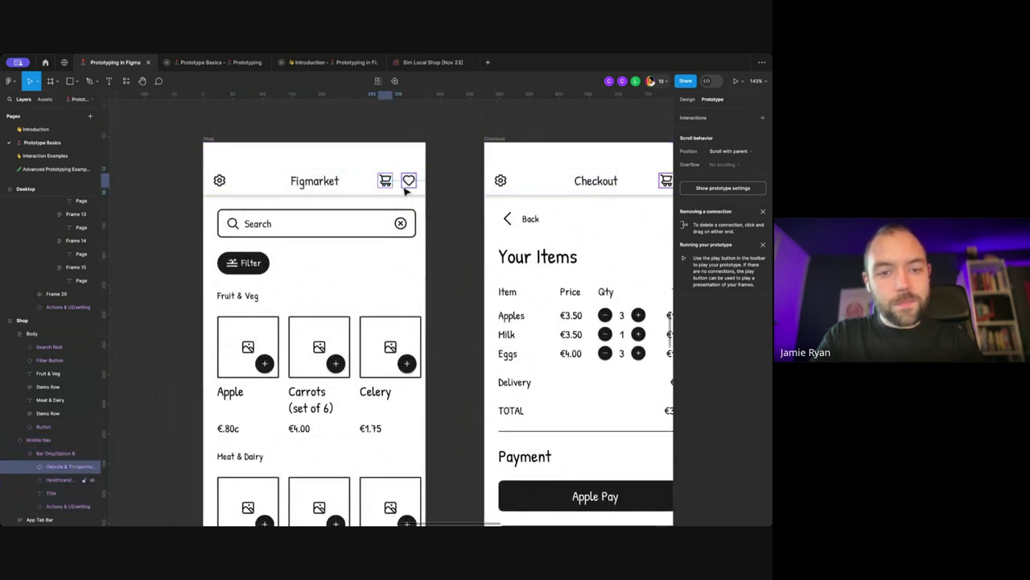
key(Escape)
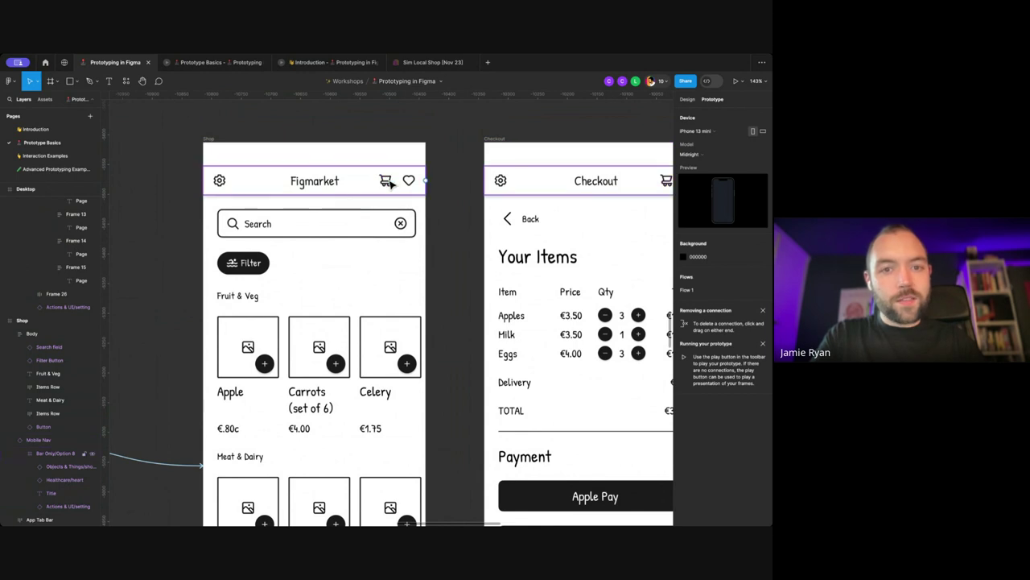
Step: Connect the cart icon in the Shop frame's header to the Checkout frame with an on-tap, instant Navigate to interaction
click(386, 183)
ctrl+scroll(385, 184, up, 5)
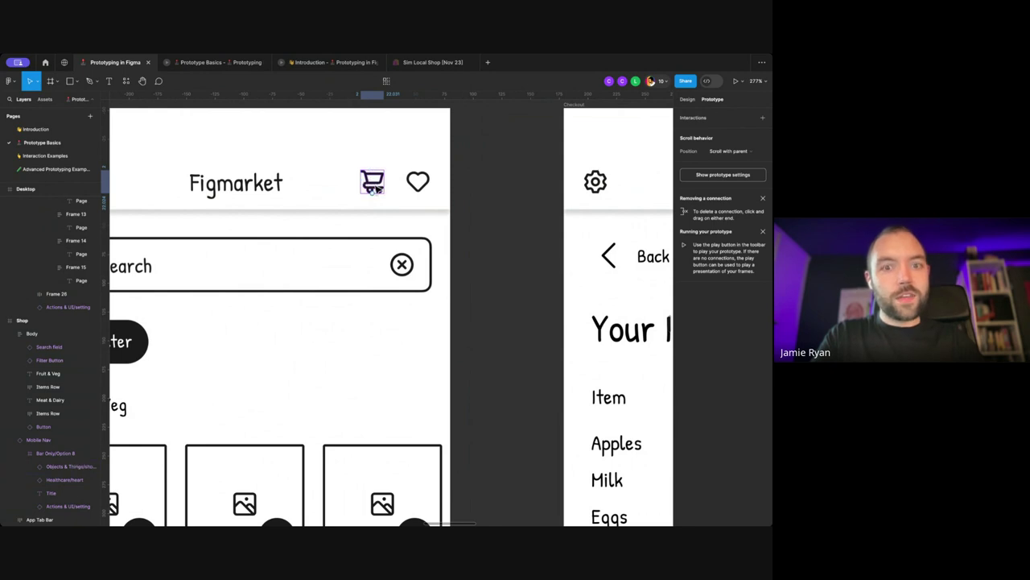
click(376, 188)
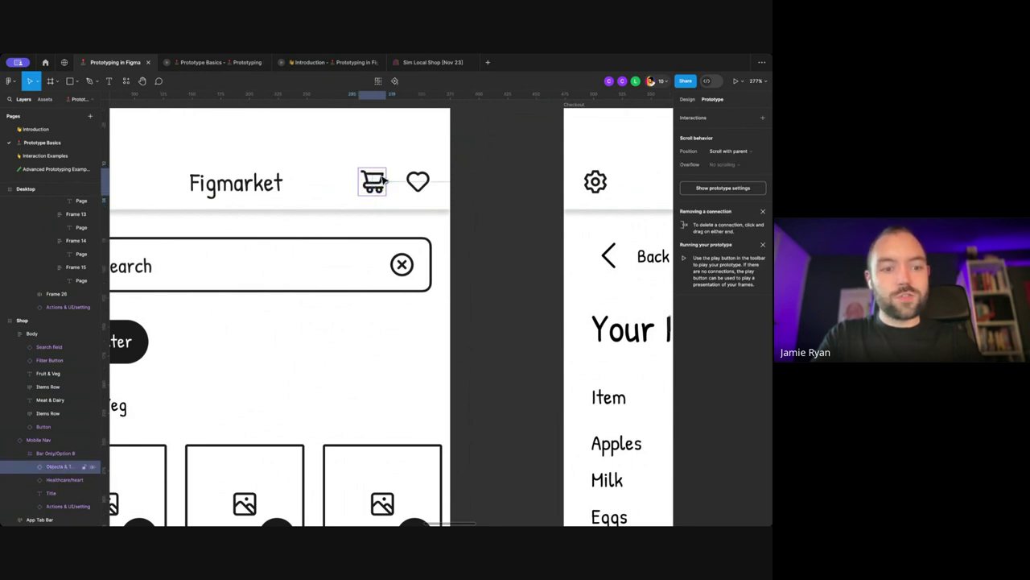
scroll(376, 183, down, 2)
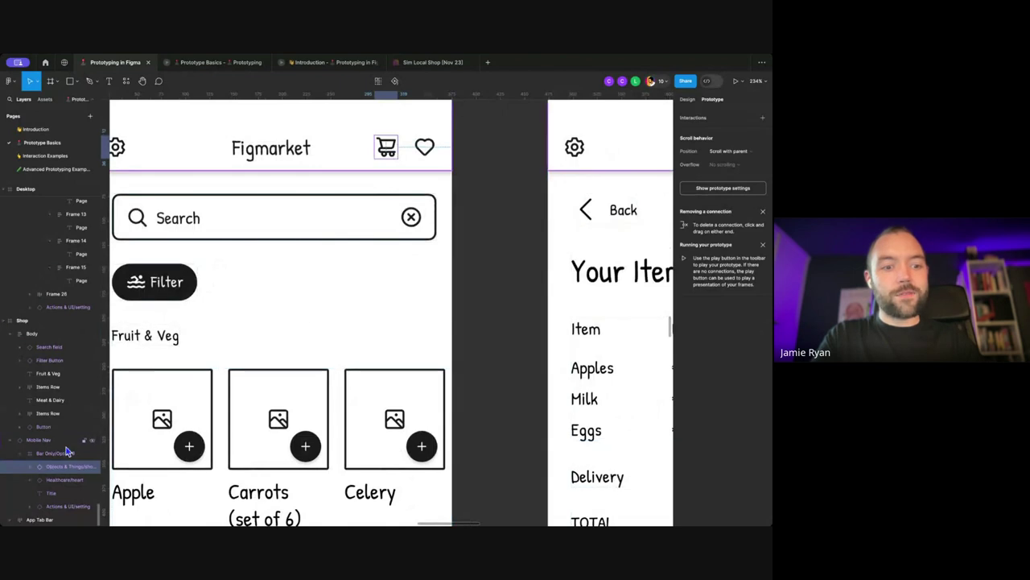
scroll(354, 201, down, 5)
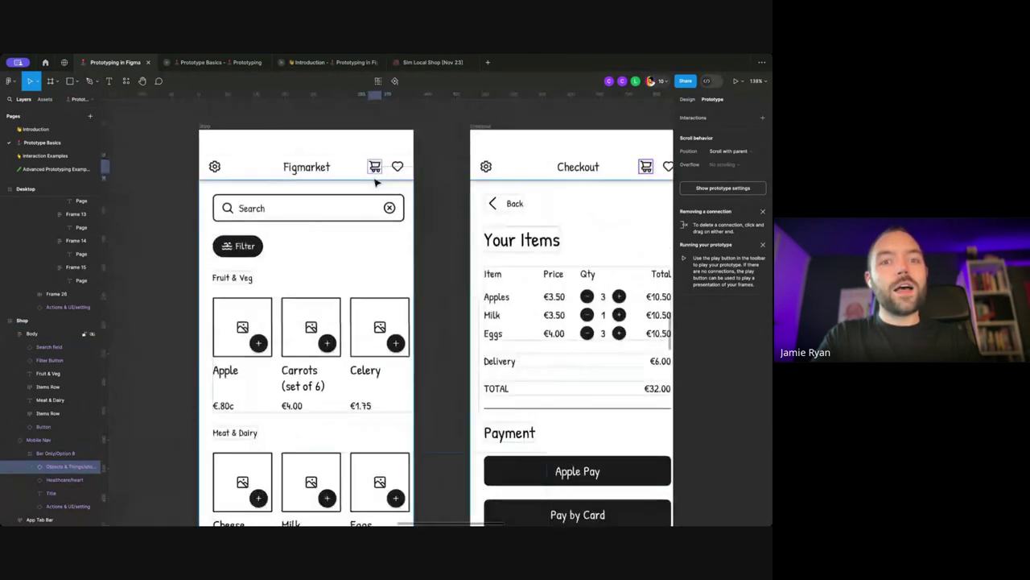
drag(385, 167, 433, 178)
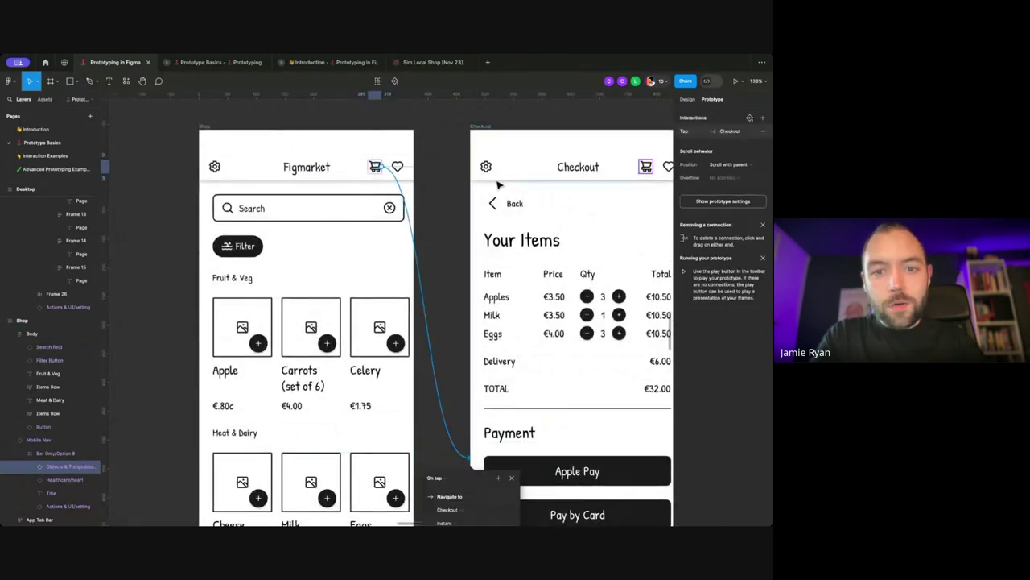
Step: Connect the Apple Pay button on the Checkout frame to the Order Confirmation frame
scroll(429, 171, right, 2)
scroll(429, 171, right, 2)
scroll(386, 181, down, 3)
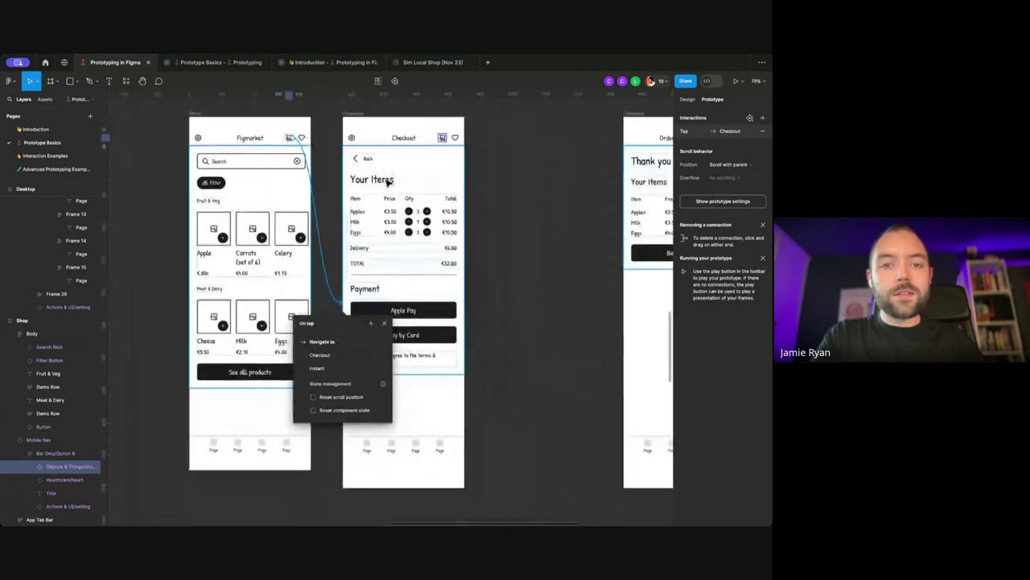
click(379, 179)
scroll(407, 179, right, 4)
click(406, 179)
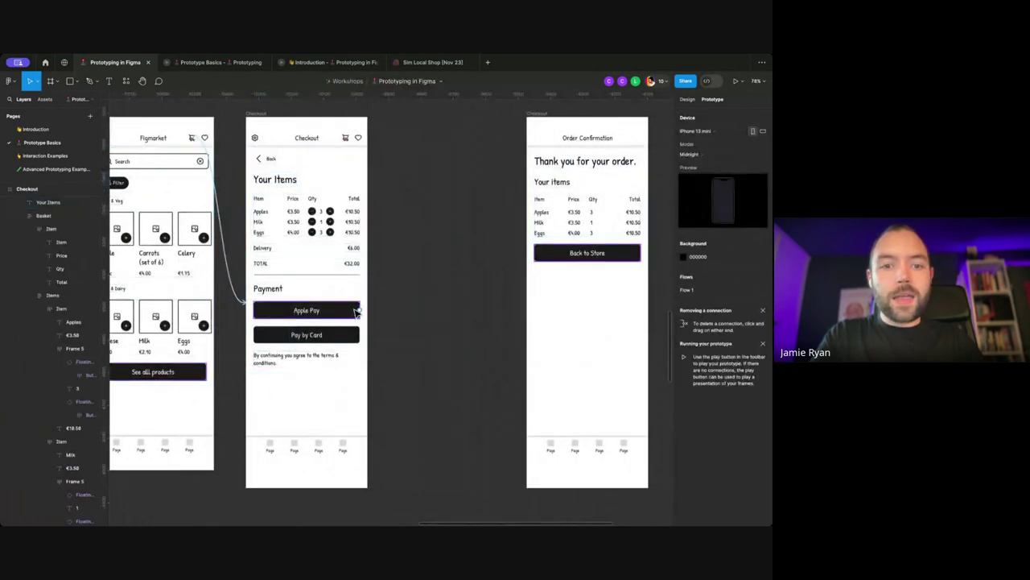
click(344, 314)
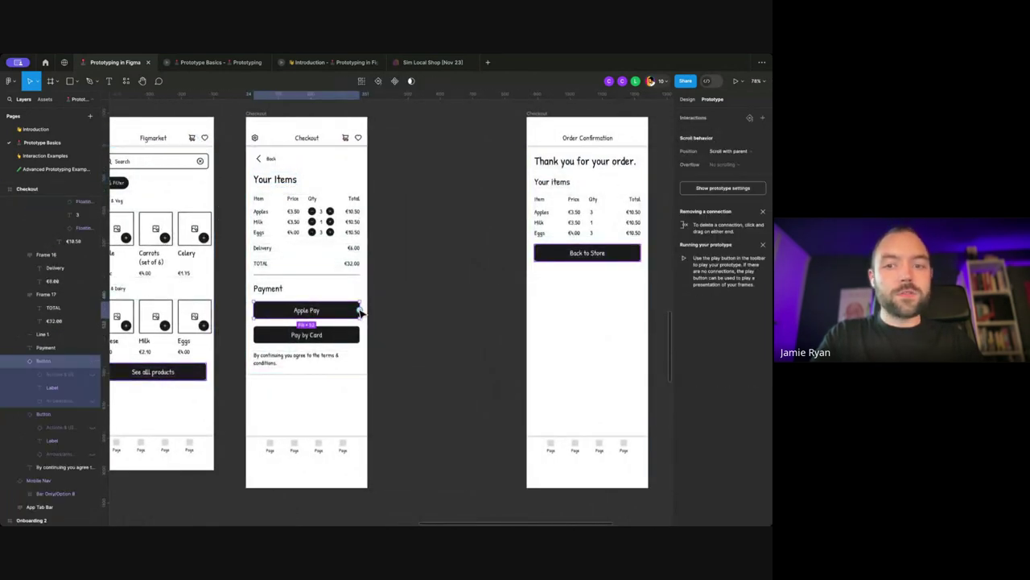
drag(359, 312, 541, 286)
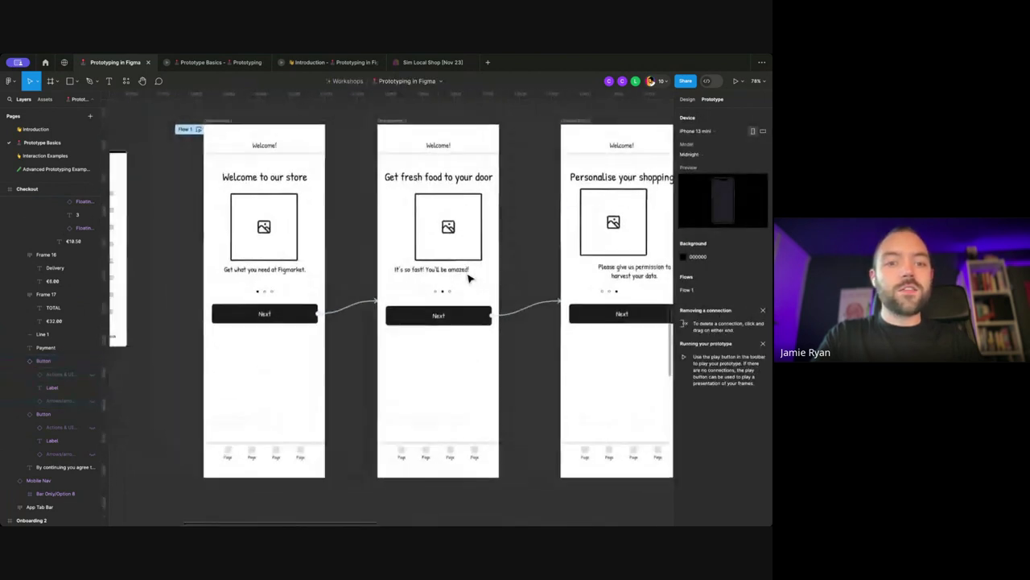
Step: Preview Flow 1 from Onboarding 1 and tap non-interactive areas of the welcome screen to reveal its hotspots
scroll(469, 277, down, 2)
scroll(467, 279, left, 2)
click(292, 144)
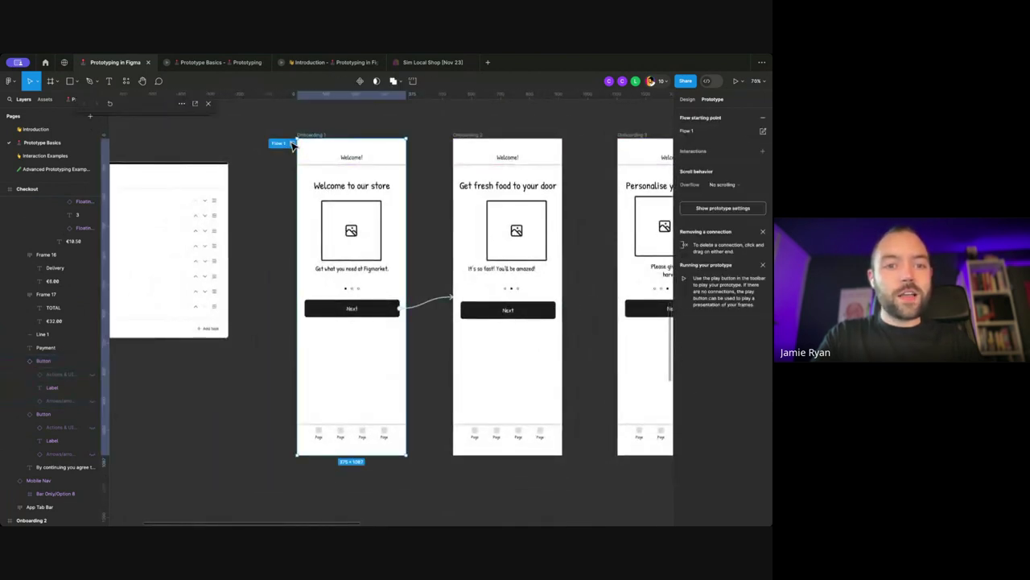
click(189, 193)
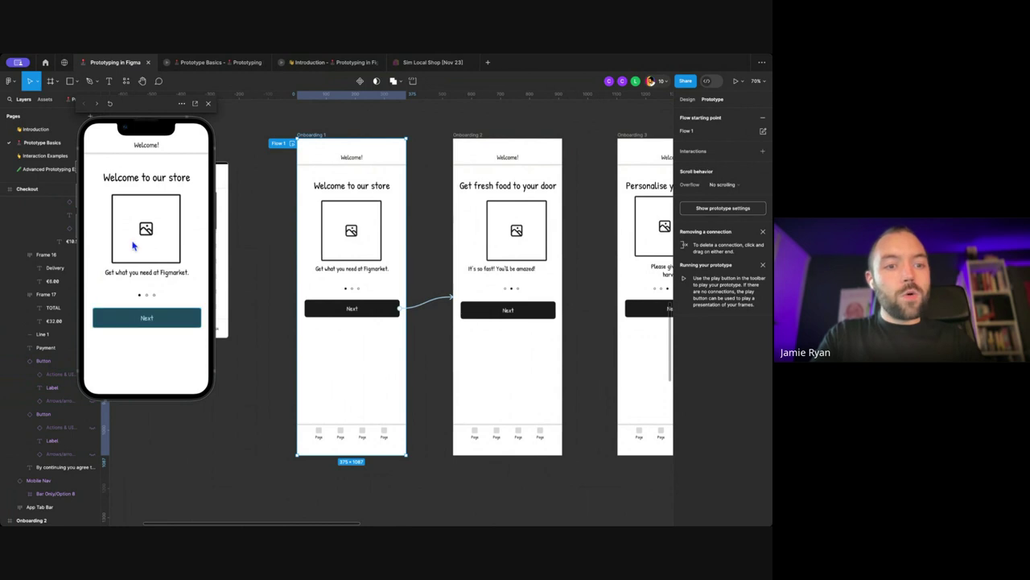
click(169, 289)
click(191, 226)
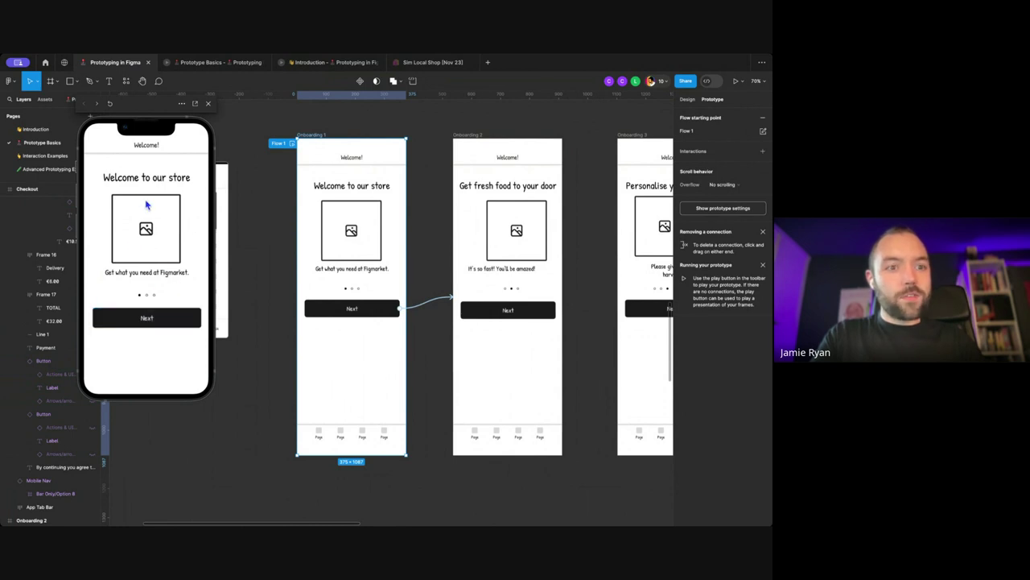
click(148, 206)
click(166, 213)
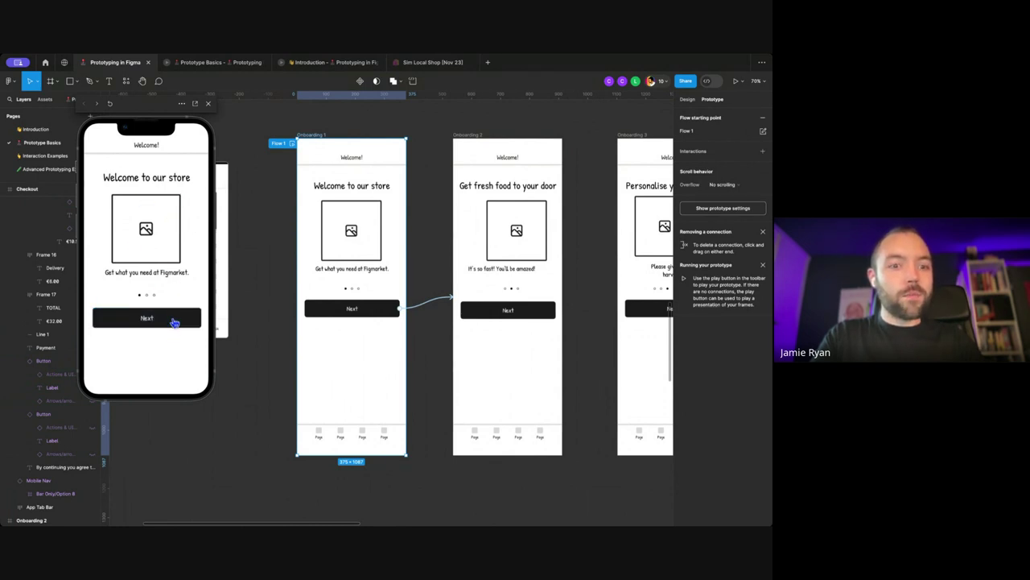
click(172, 298)
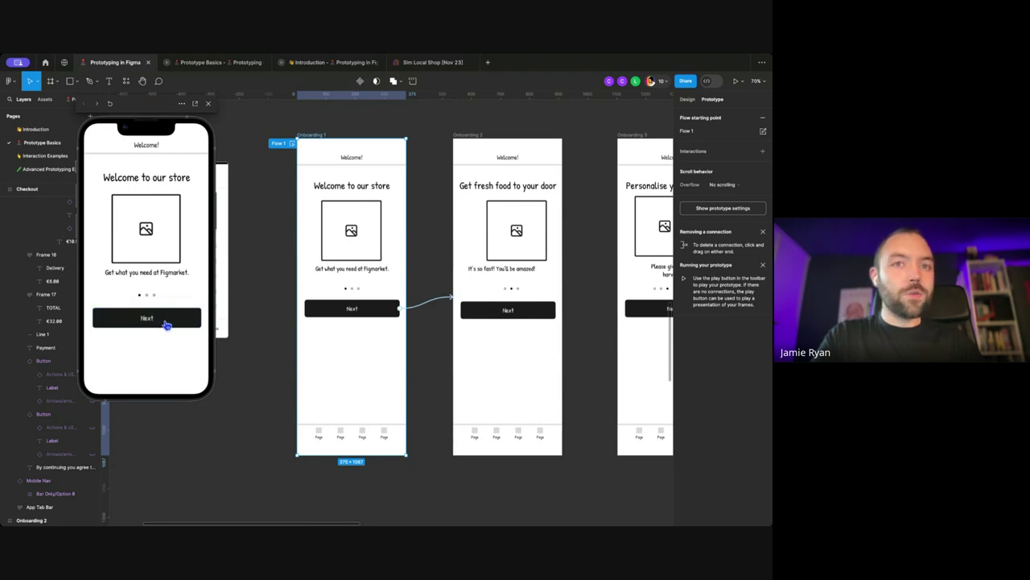
Step: Advance the preview through the three onboarding screens with their Next buttons and look through the shop screen's products
click(164, 324)
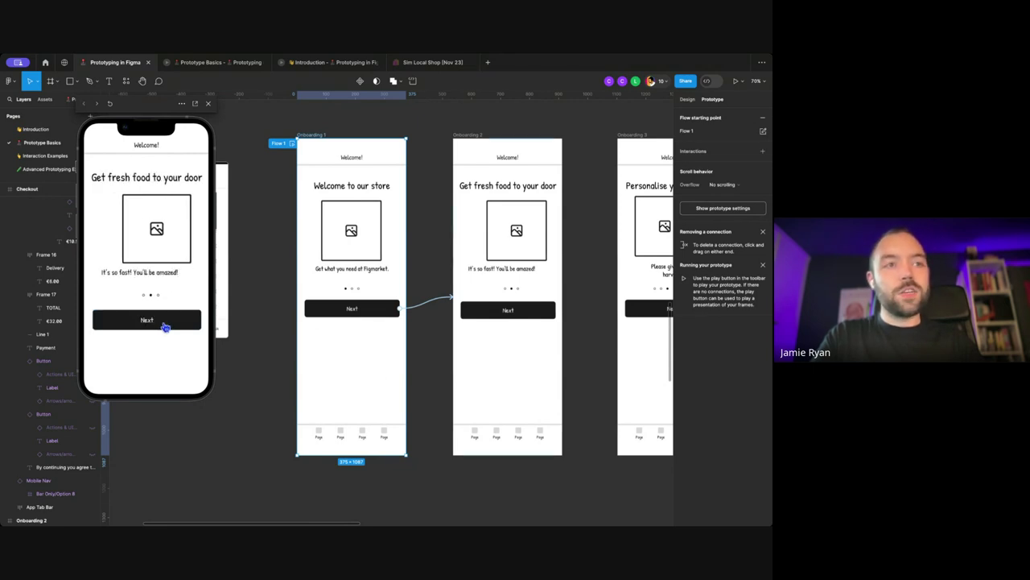
click(165, 325)
click(179, 322)
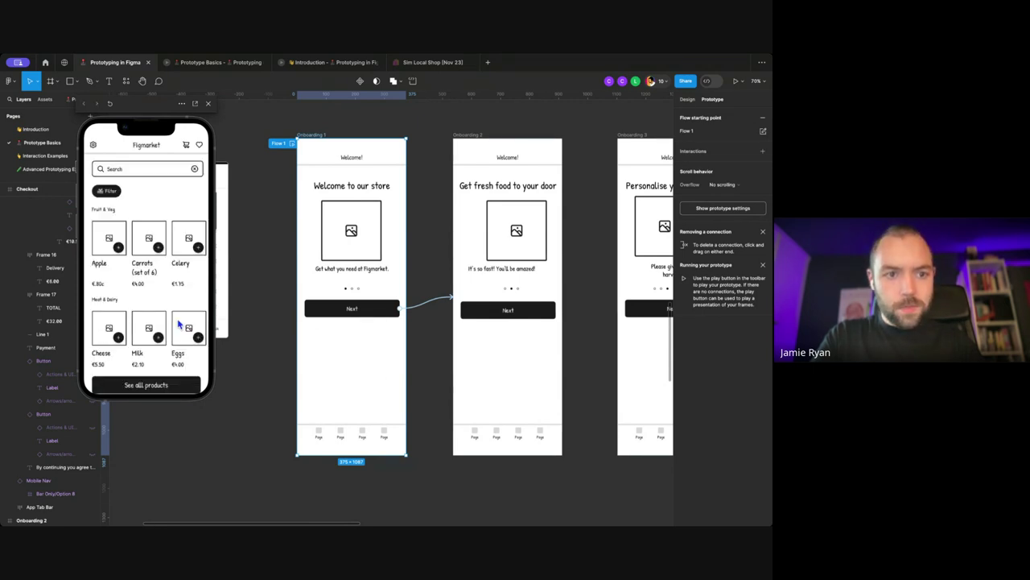
scroll(185, 220, down, 2)
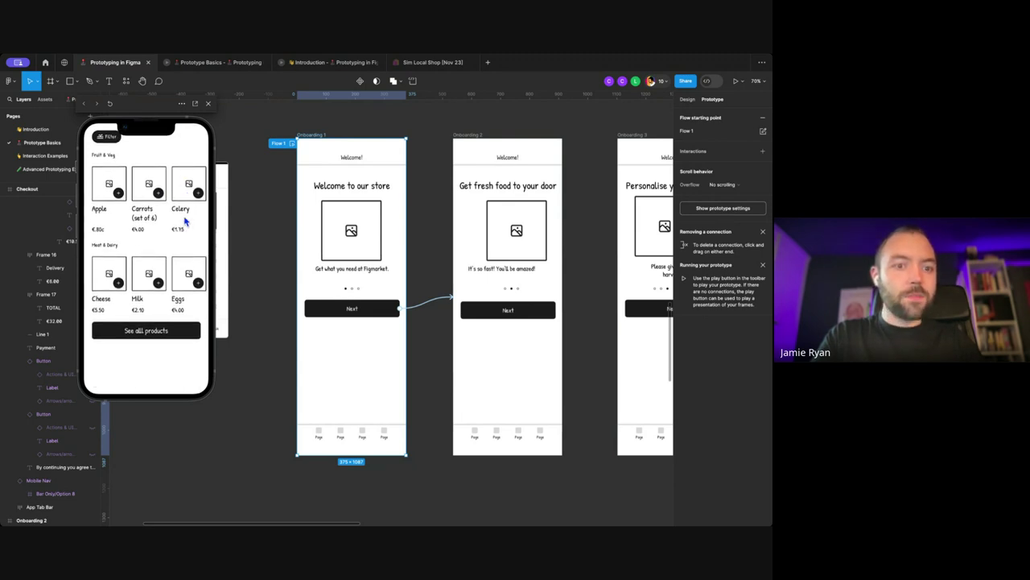
scroll(177, 203, up, 2)
scroll(161, 210, down, 2)
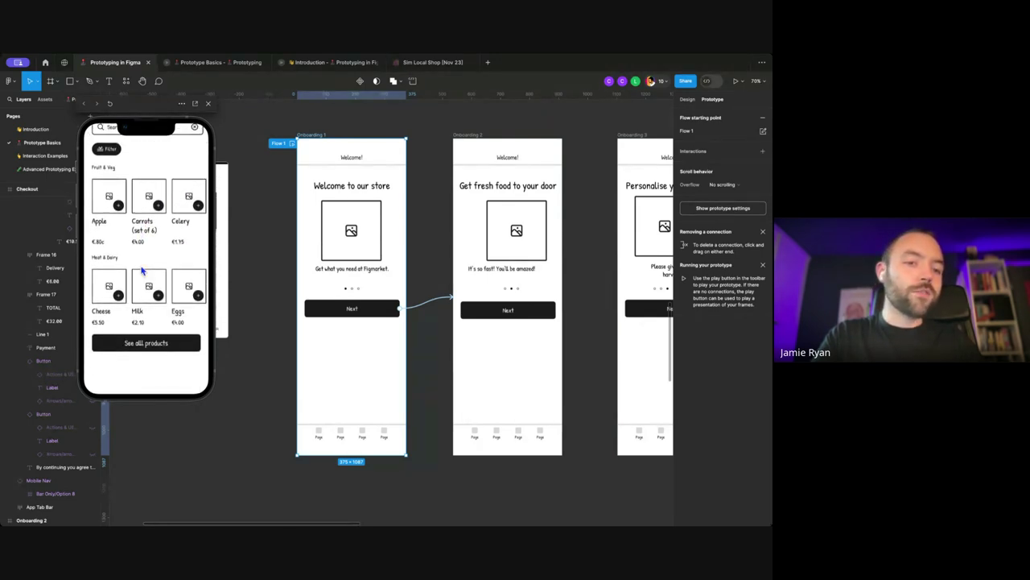
scroll(160, 246, up, 2)
click(149, 231)
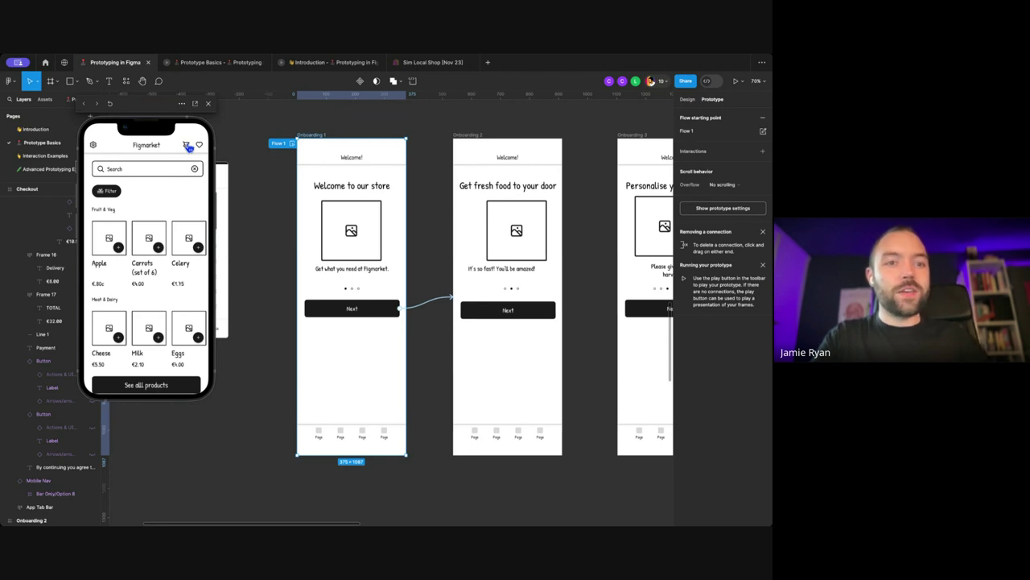
Step: Test the preview's cart icon and Apple Pay interactions through to Order Confirmation, and restart the prototype before closing the preview
click(188, 146)
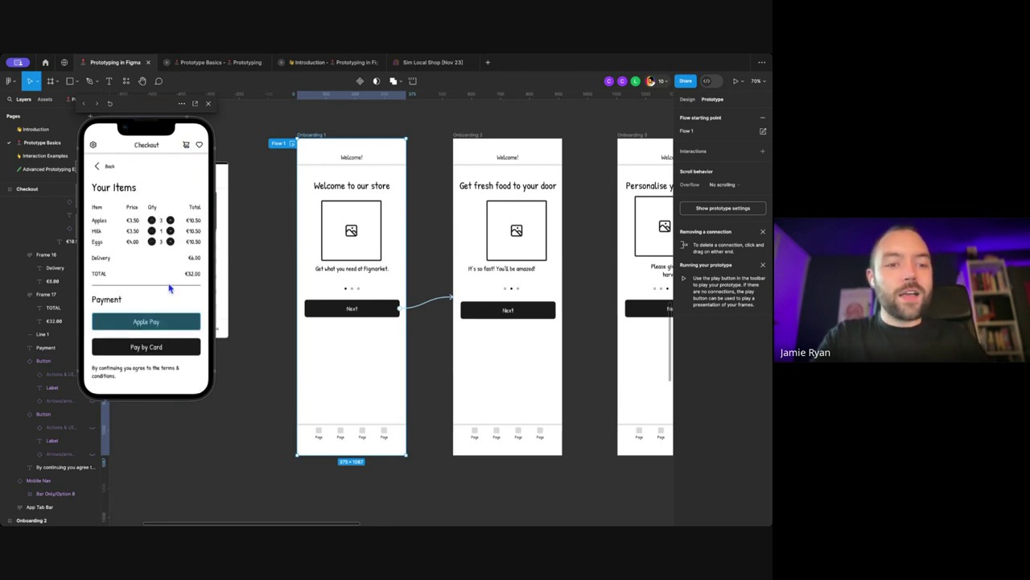
click(161, 323)
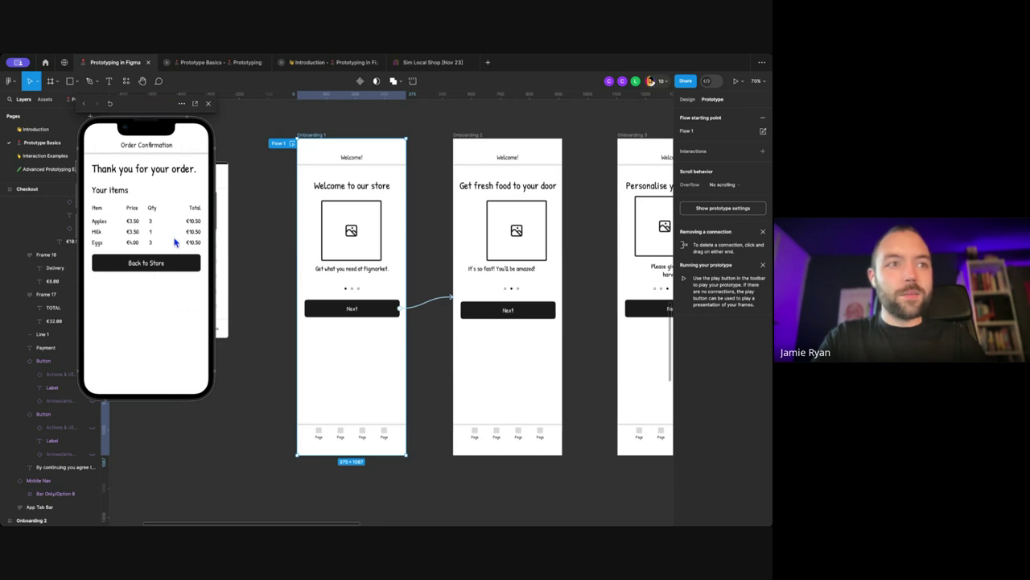
key(r)
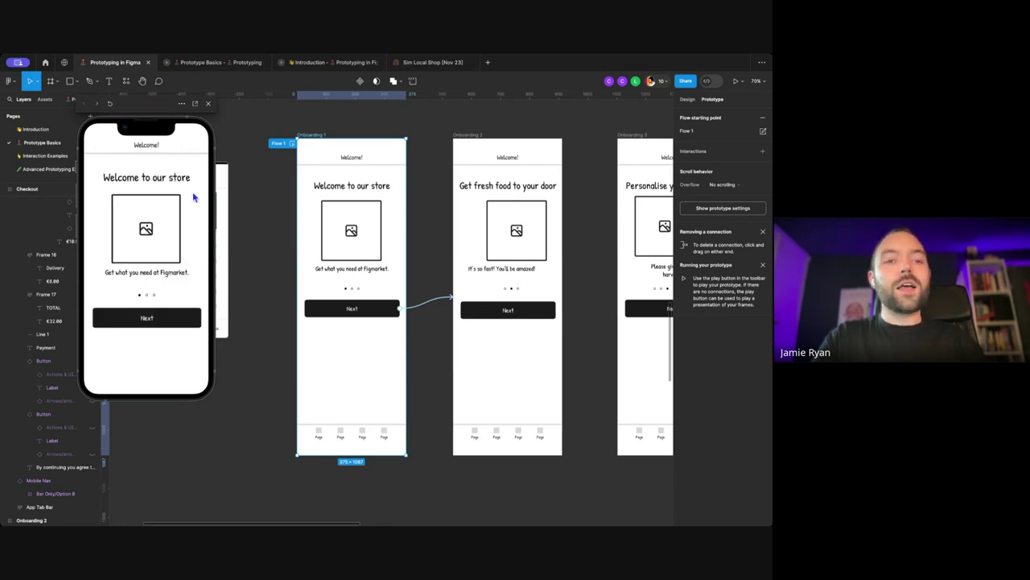
click(208, 103)
click(247, 219)
scroll(246, 220, right, 3)
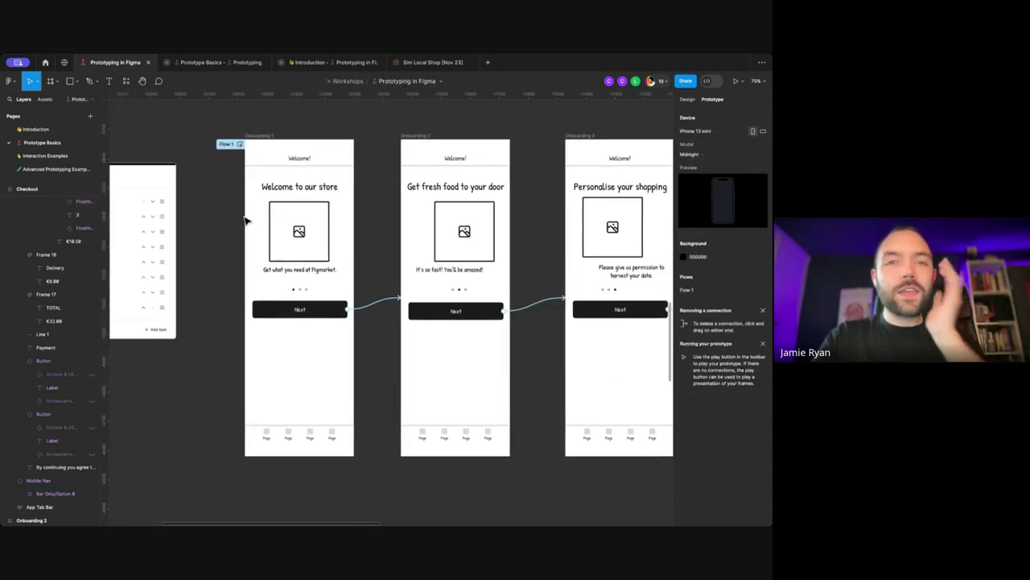
scroll(246, 221, down, 5)
scroll(233, 225, up, 4)
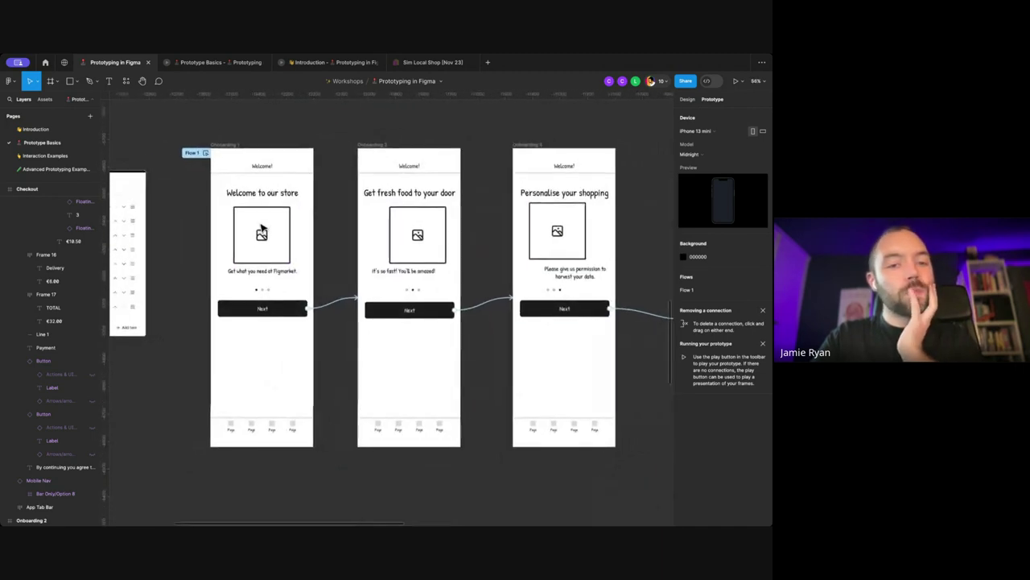
scroll(262, 228, left, 5)
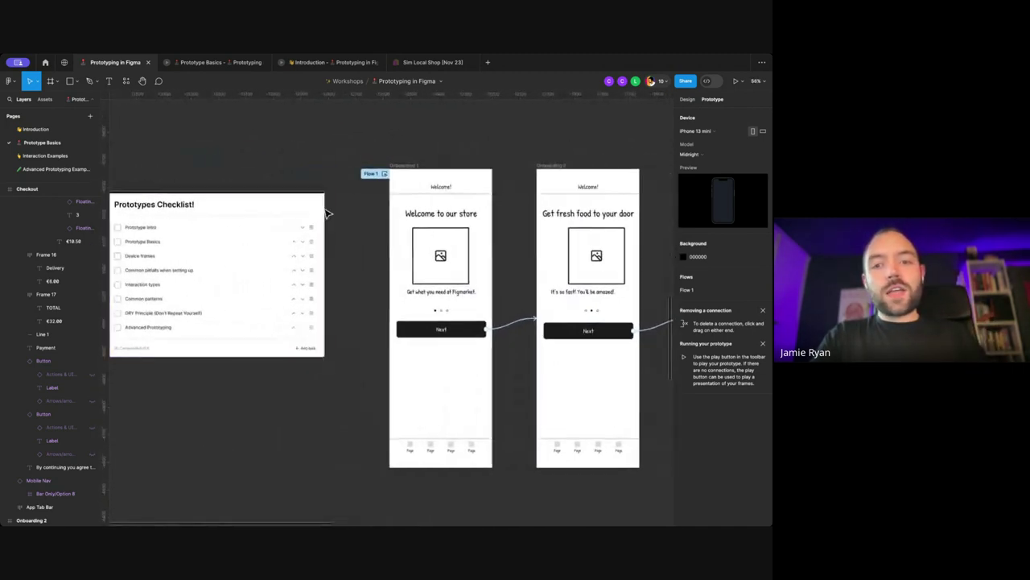
scroll(327, 214, right, 3)
scroll(325, 210, right, 6)
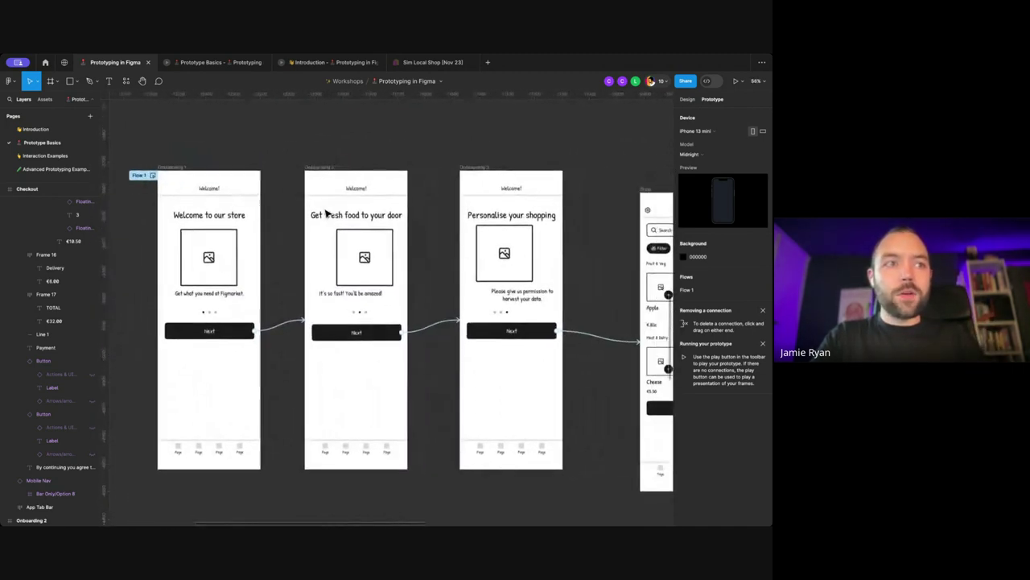
scroll(326, 213, left, 2)
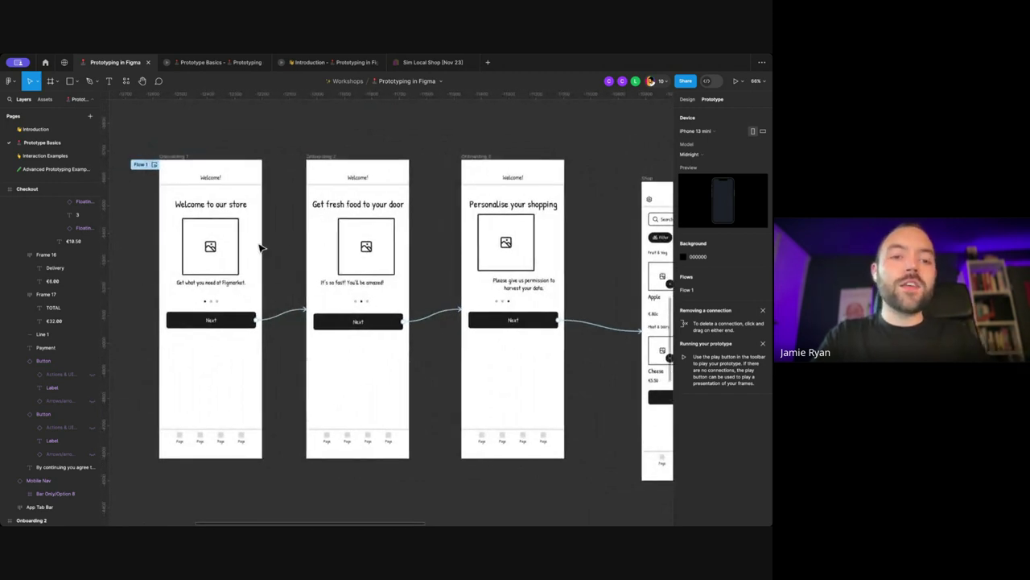
scroll(295, 291, down, 1)
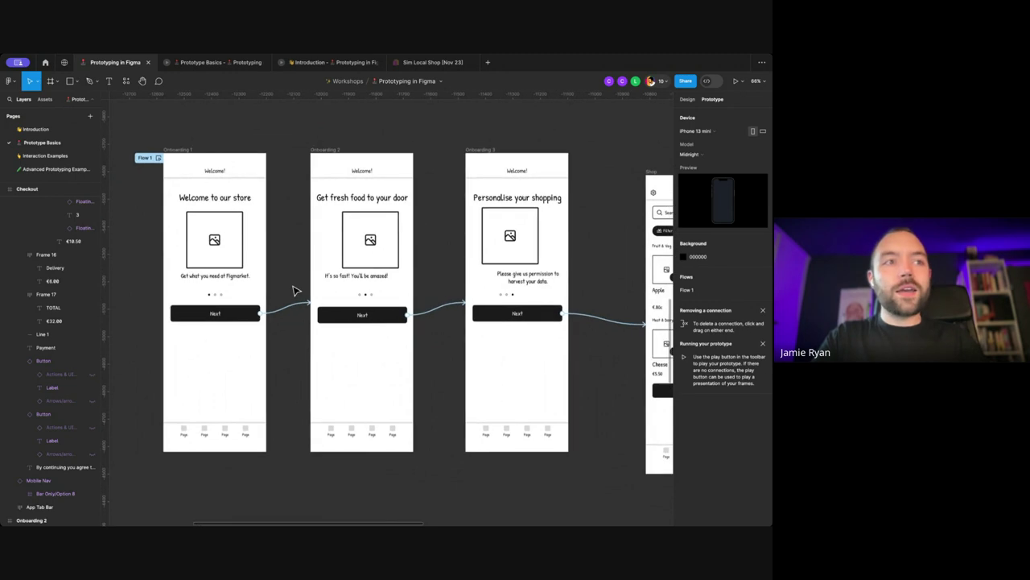
scroll(294, 291, down, 1)
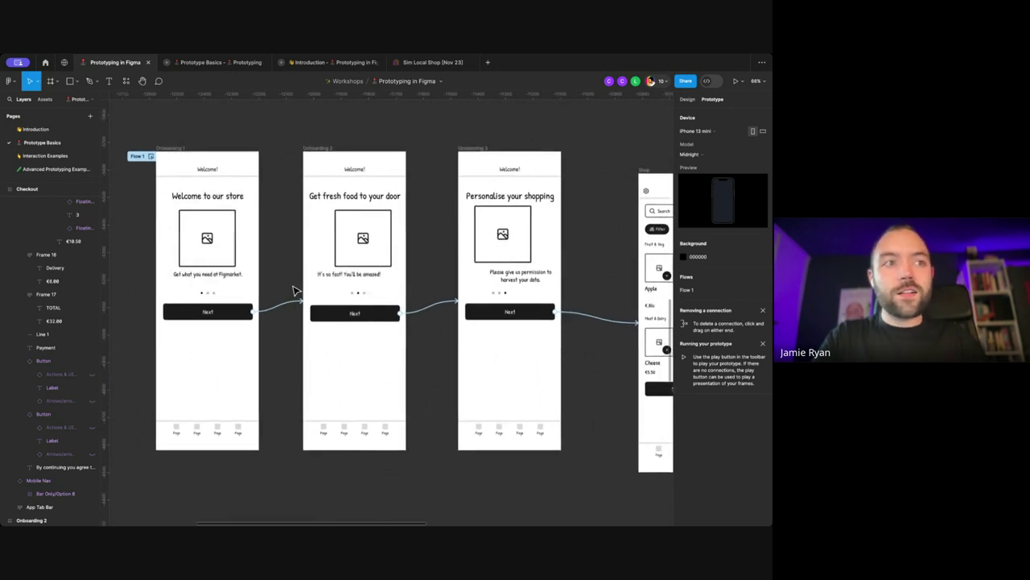
scroll(282, 280, up, 3)
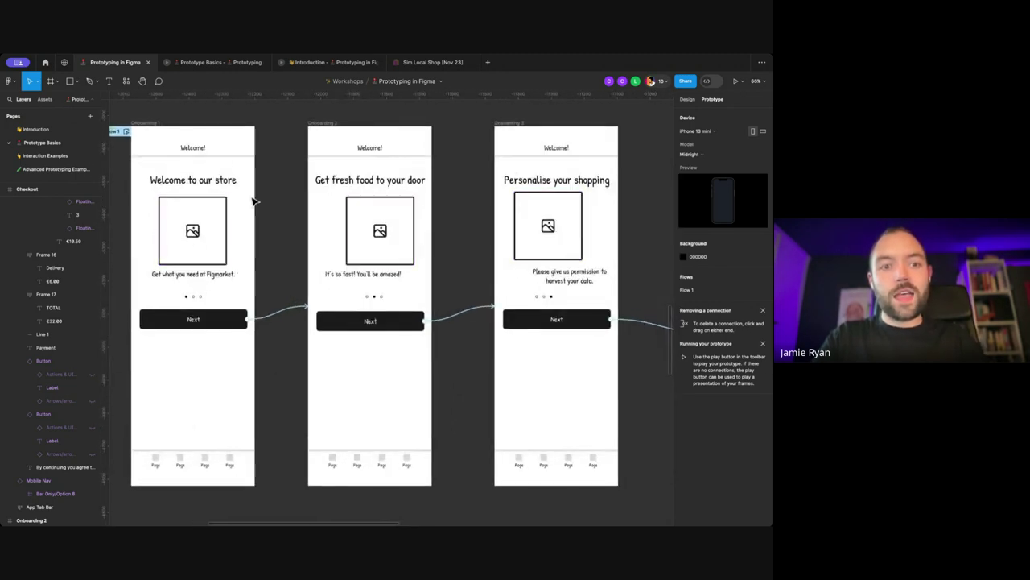
scroll(244, 283, down, 1)
scroll(244, 282, down, 3)
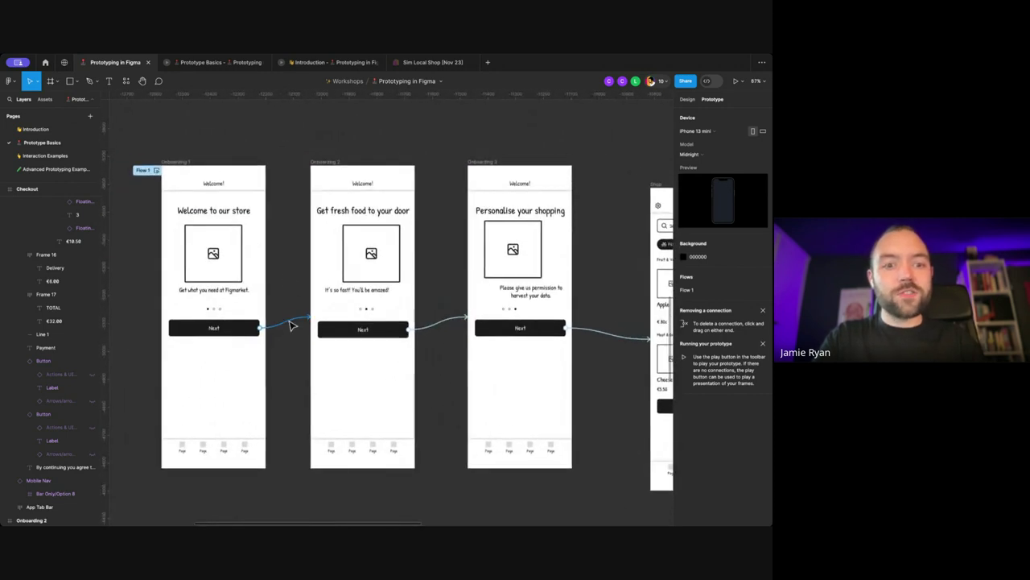
click(230, 331)
click(283, 249)
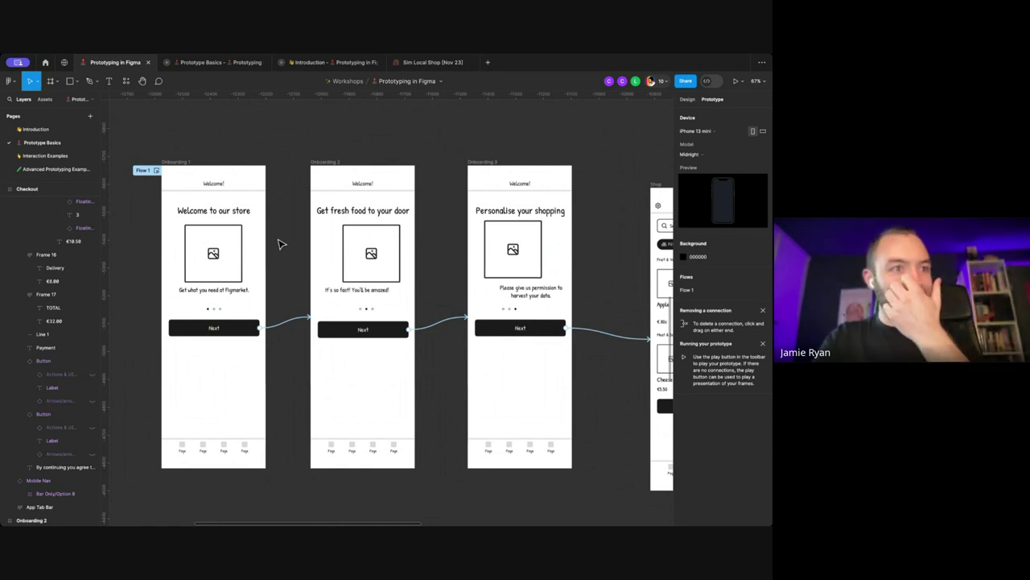
scroll(278, 266, down, 1)
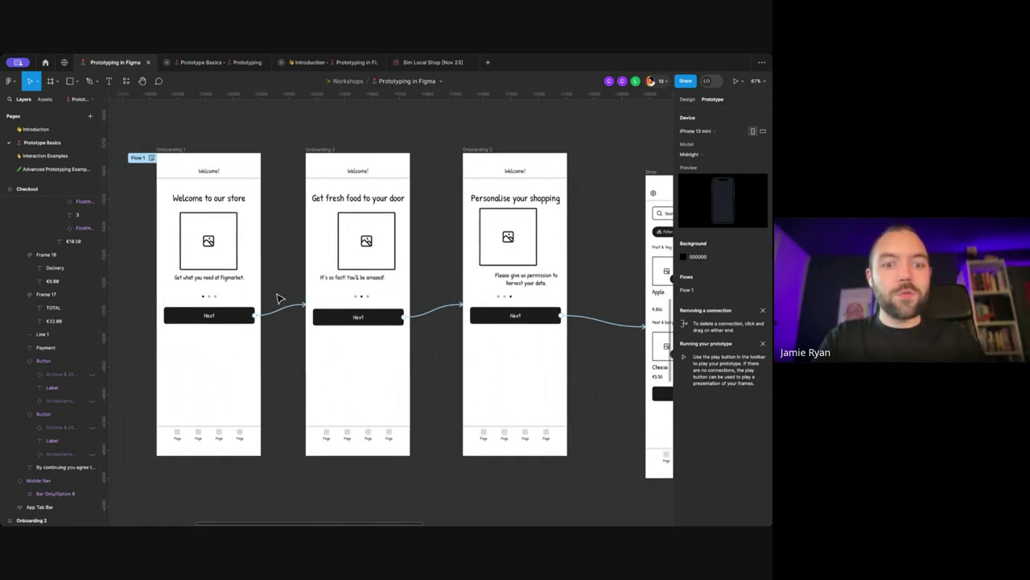
scroll(277, 298, up, 3)
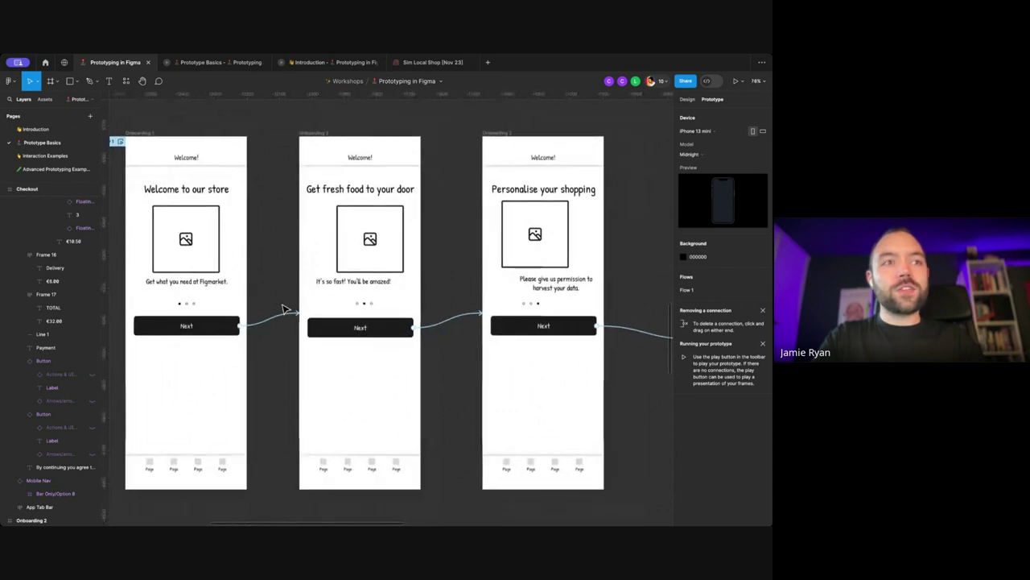
scroll(282, 310, down, 3)
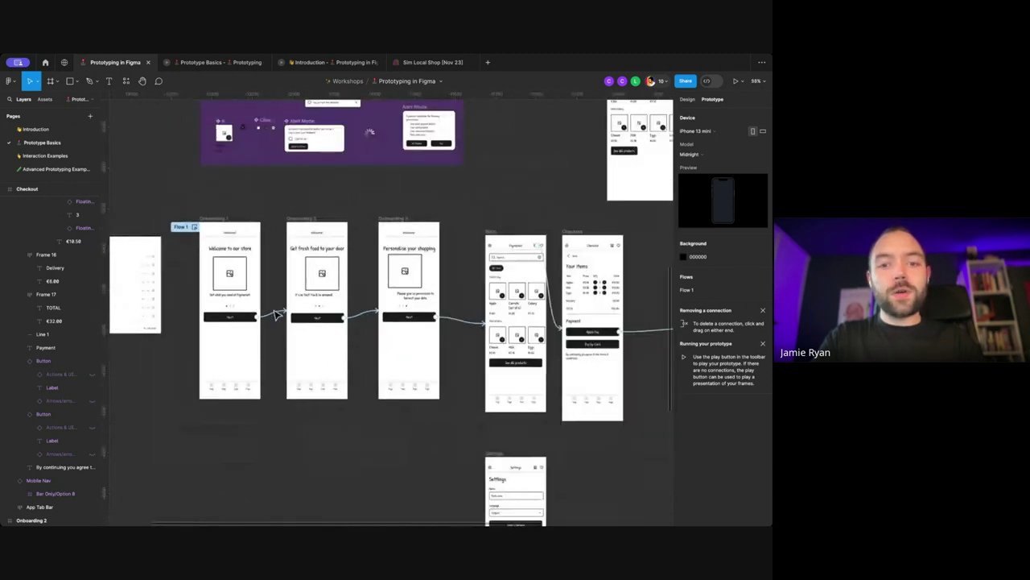
Step: Review the interaction settings of the Next button connections from Onboarding 1 to Onboarding 2 and from Onboarding 2 to Onboarding 3
scroll(345, 186, right, 2)
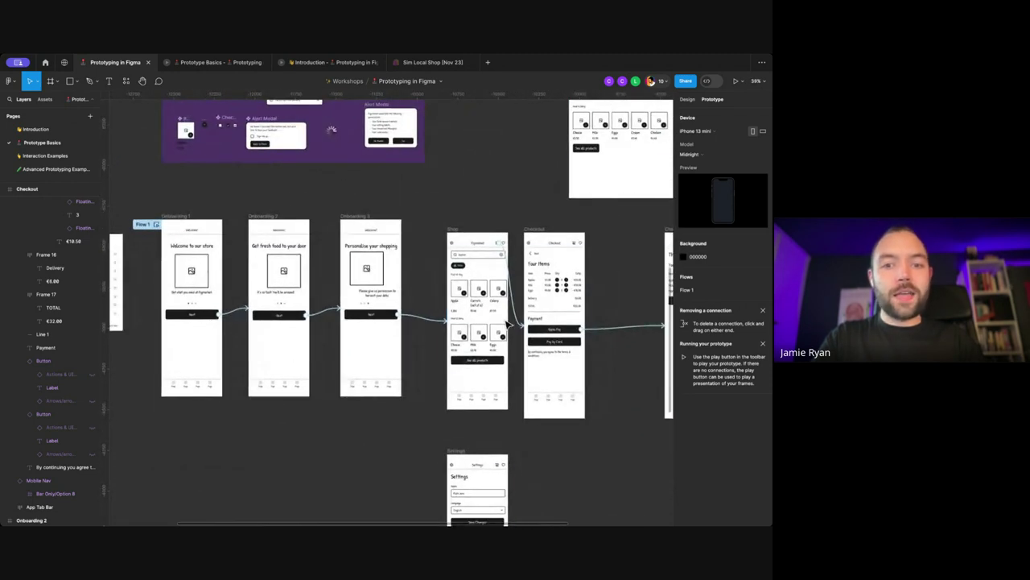
scroll(509, 322, down, 3)
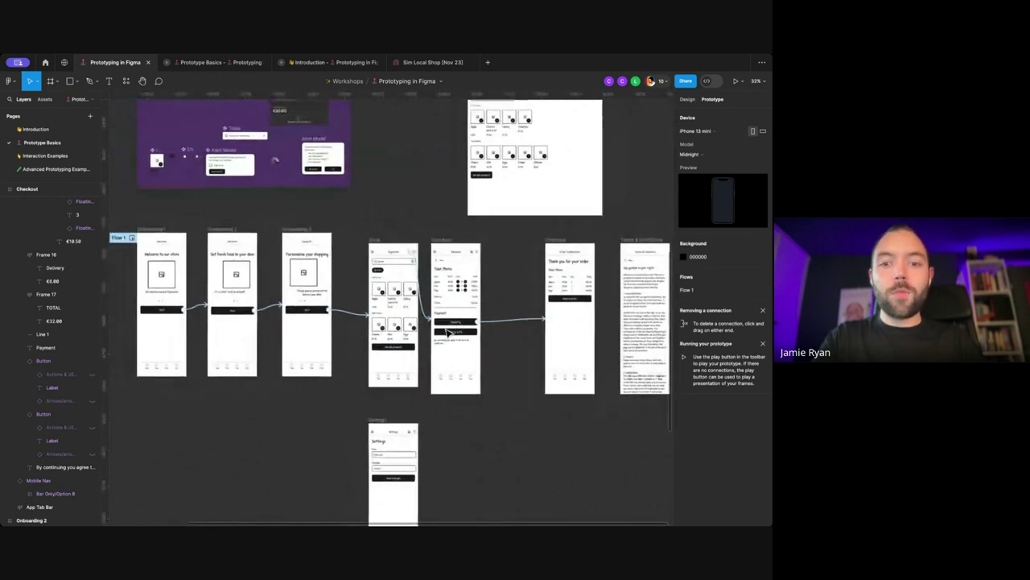
scroll(448, 333, left, 3)
scroll(290, 322, up, 5)
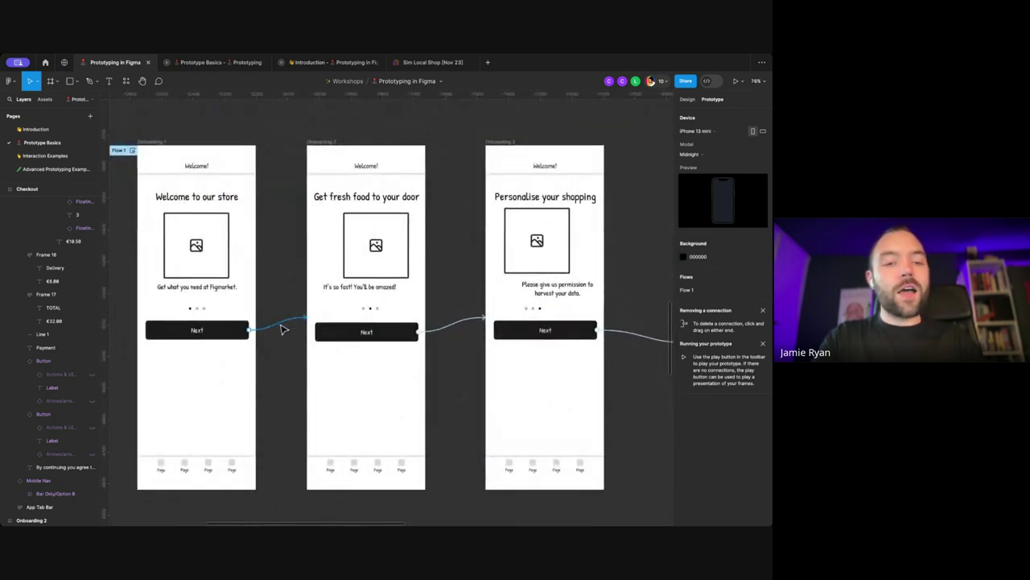
click(282, 329)
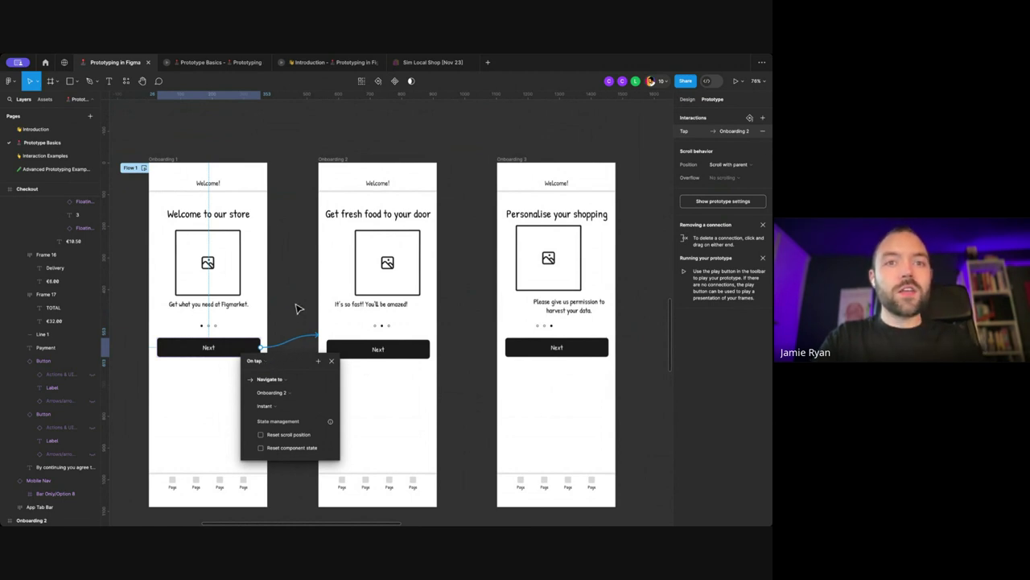
click(296, 308)
scroll(294, 308, down, 2)
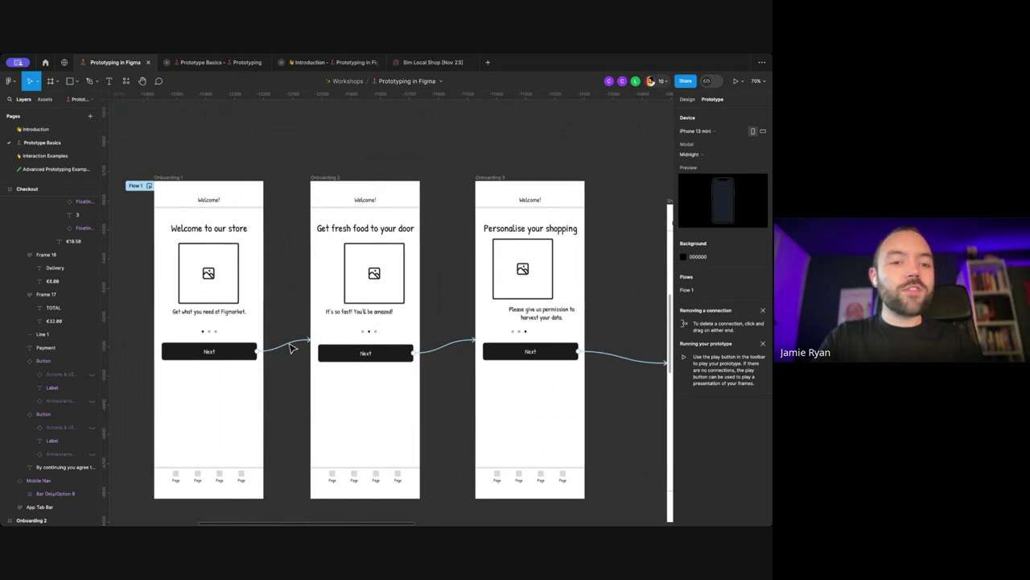
click(291, 347)
key(Escape)
click(437, 354)
click(440, 352)
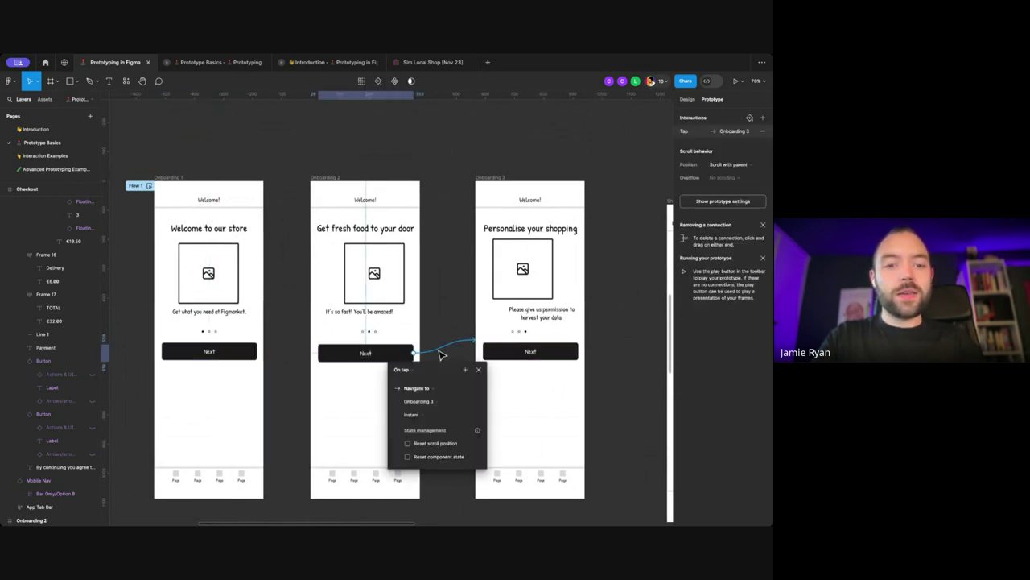
key(Escape)
Step: Delete the Next buttons from the Onboarding 1 and Onboarding 2 frames
click(252, 352)
shift+click(345, 354)
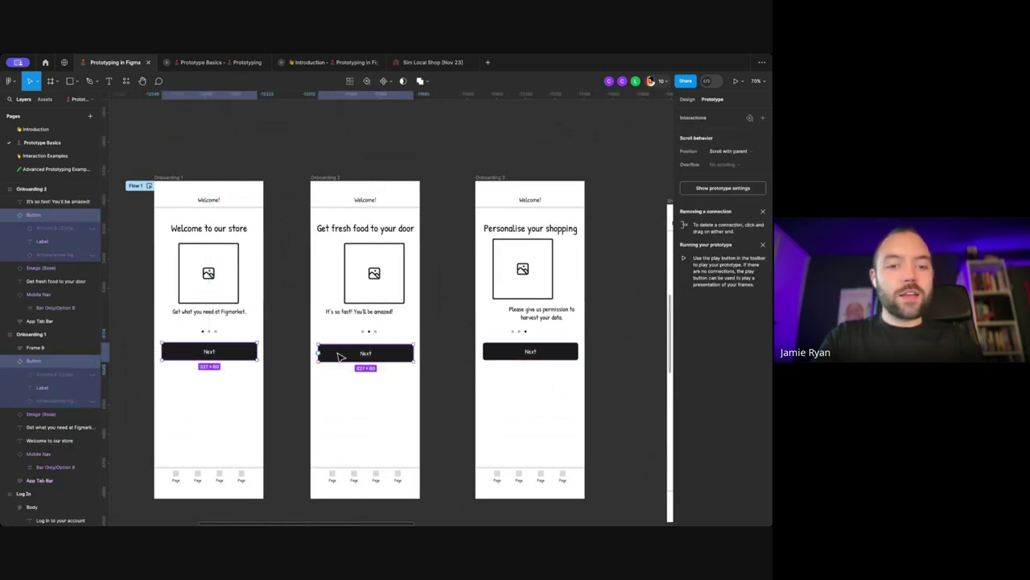
click(292, 352)
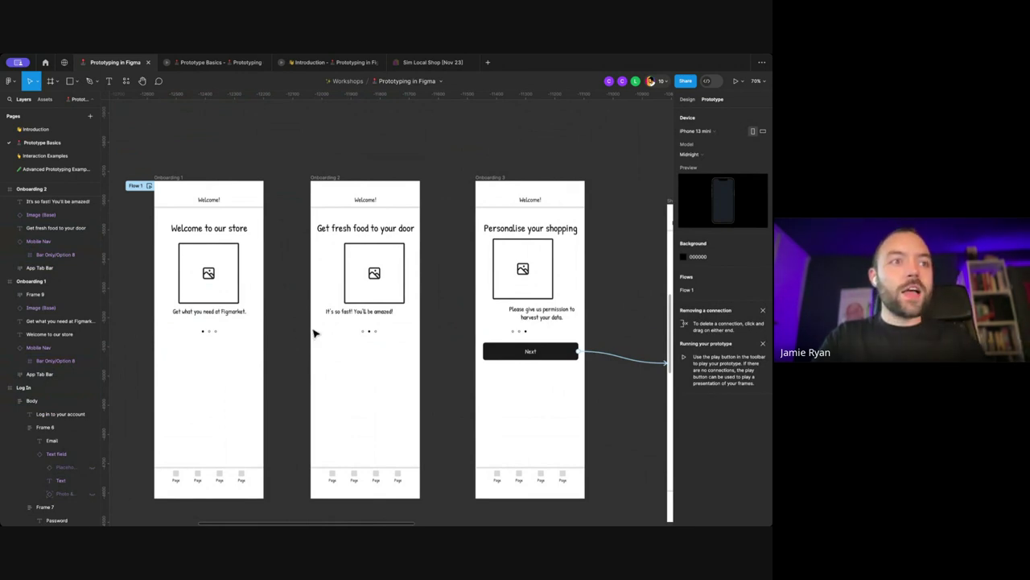
scroll(314, 332, right, 1)
scroll(271, 284, right, 1)
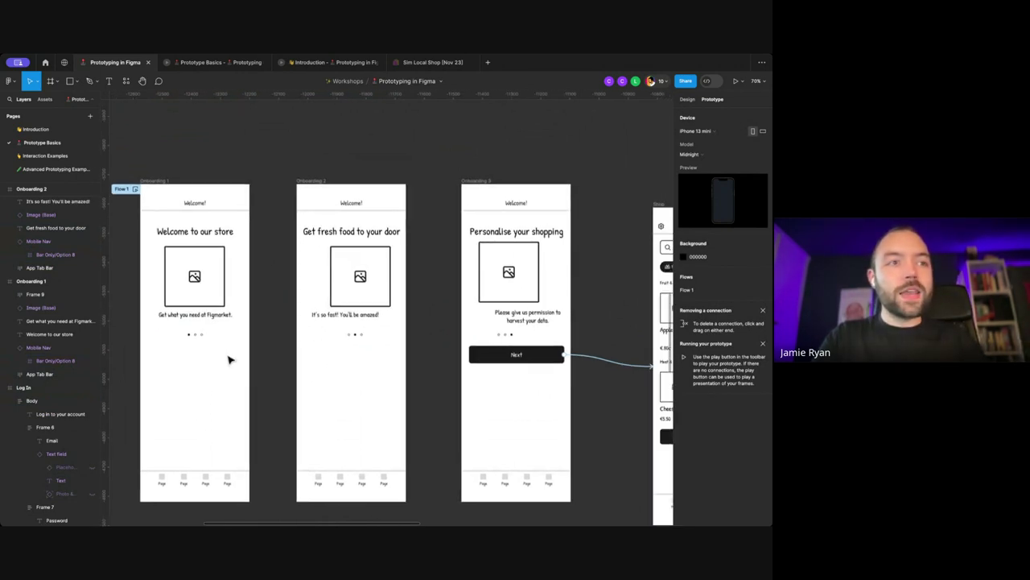
scroll(229, 360, left, 1)
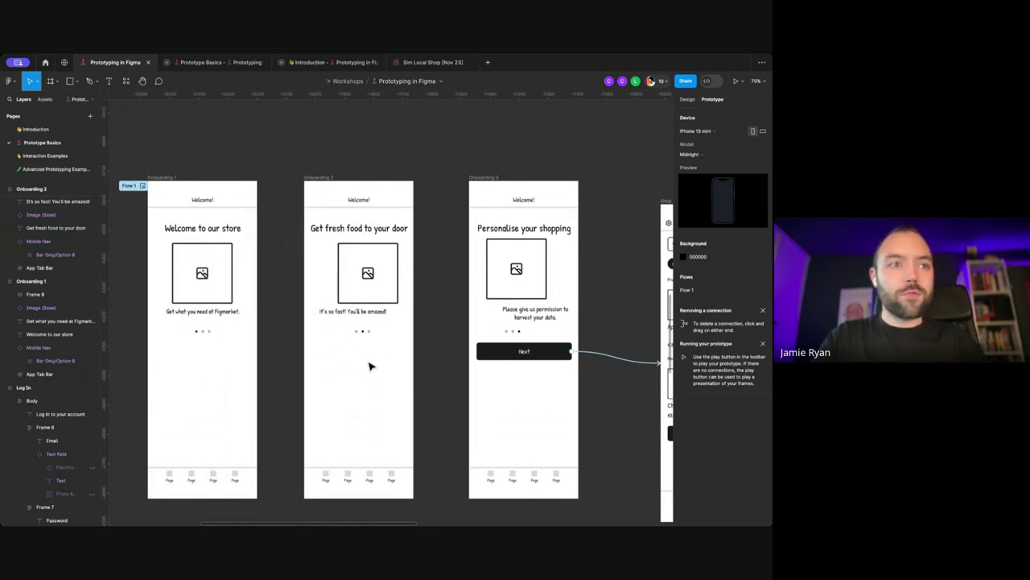
Step: Connect the whole Onboarding 1 frame to Onboarding 2 and set the interaction's trigger to On drag
click(173, 179)
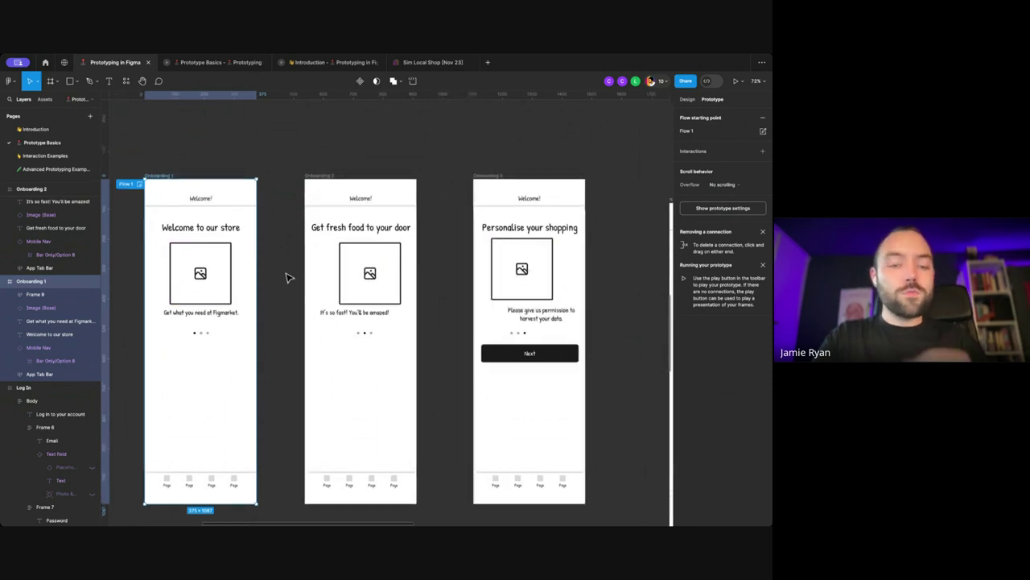
scroll(287, 276, up, 1)
scroll(239, 250, down, 1)
scroll(240, 250, left, 1)
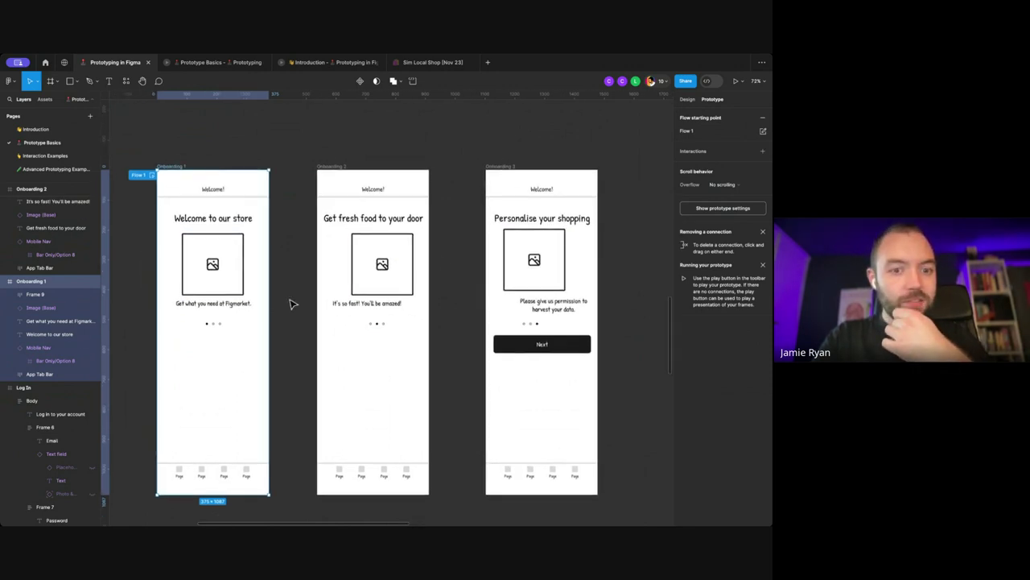
drag(269, 331, 330, 299)
click(283, 352)
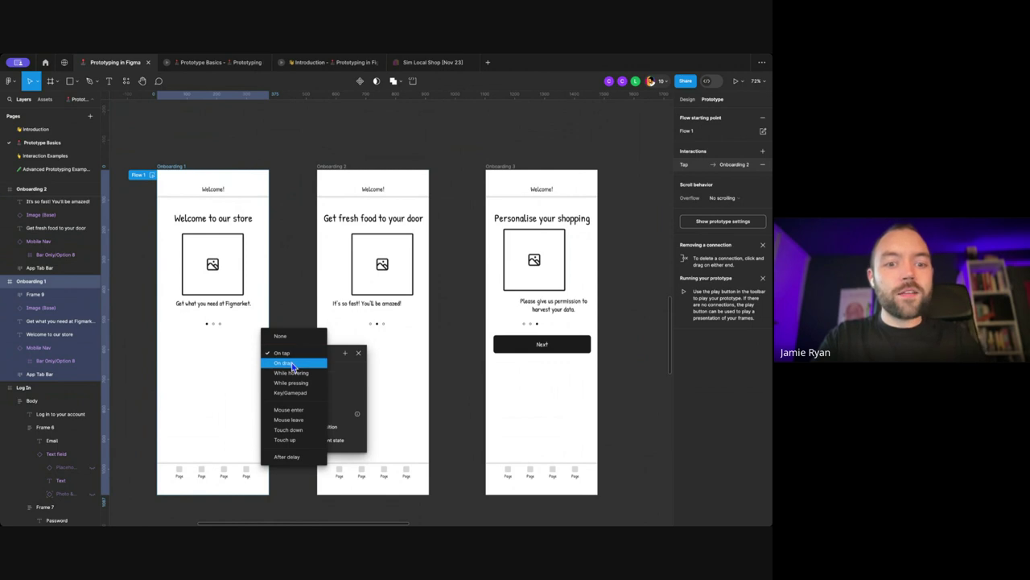
click(293, 363)
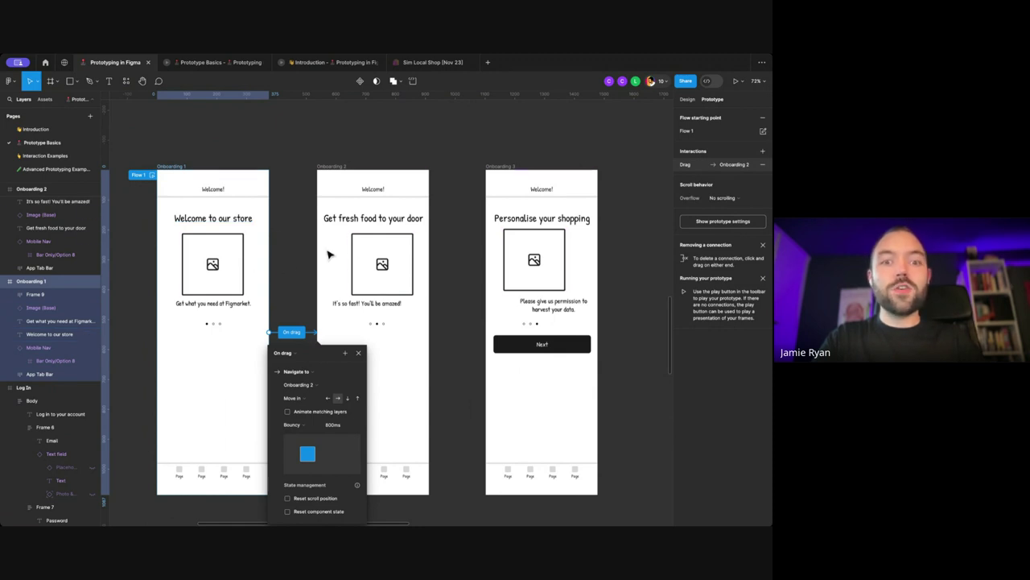
Step: Set the drag interaction's Move in animation to the leftward direction with Linear easing at 300 ms
scroll(363, 242, down, 2)
scroll(362, 241, right, 1)
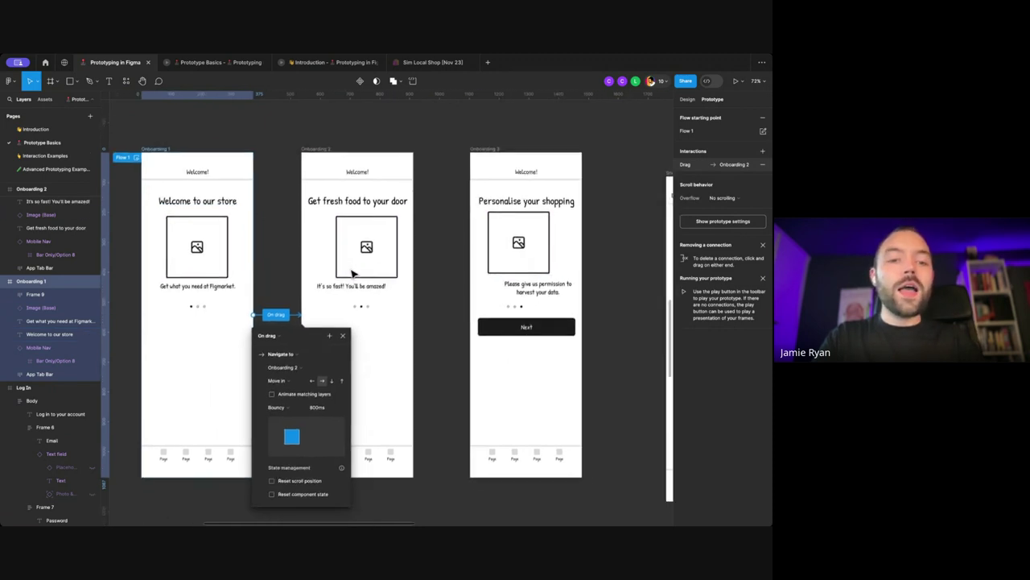
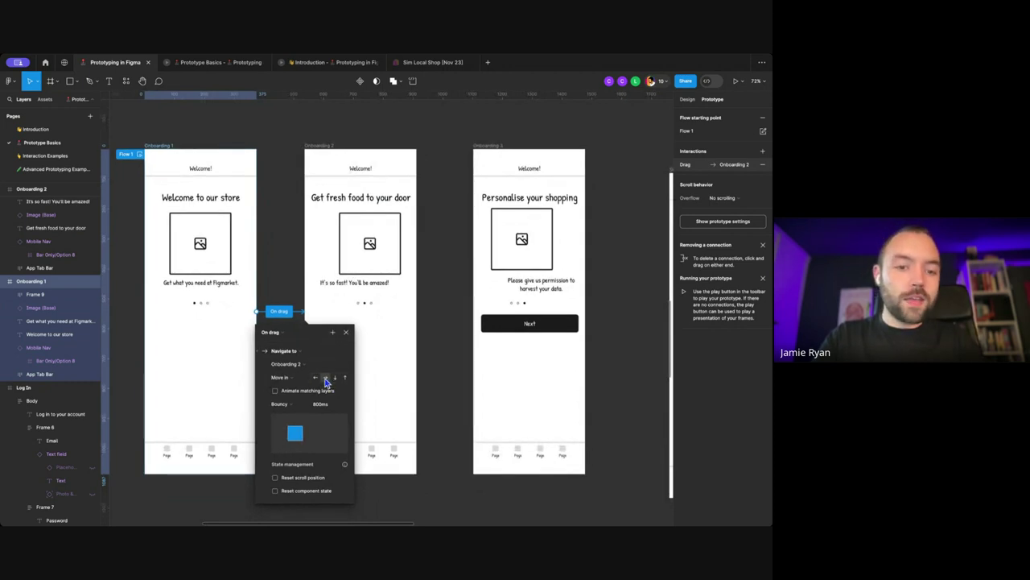
click(292, 402)
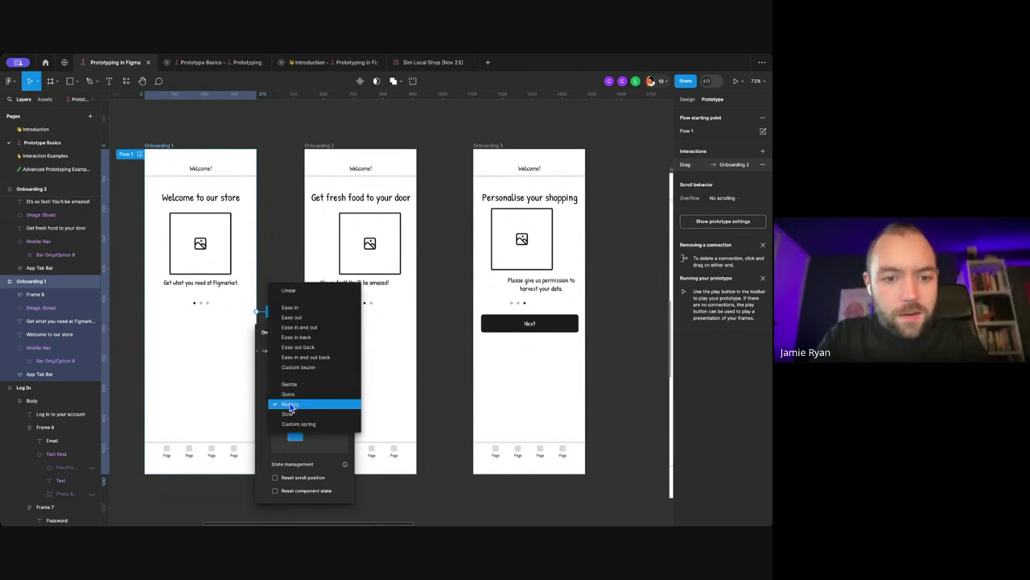
click(300, 291)
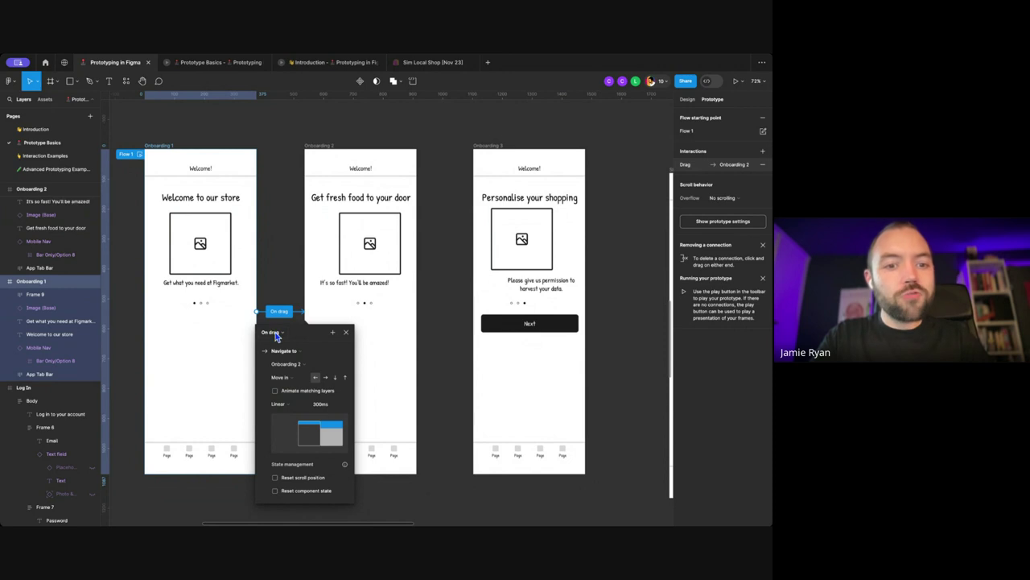
click(288, 258)
click(170, 148)
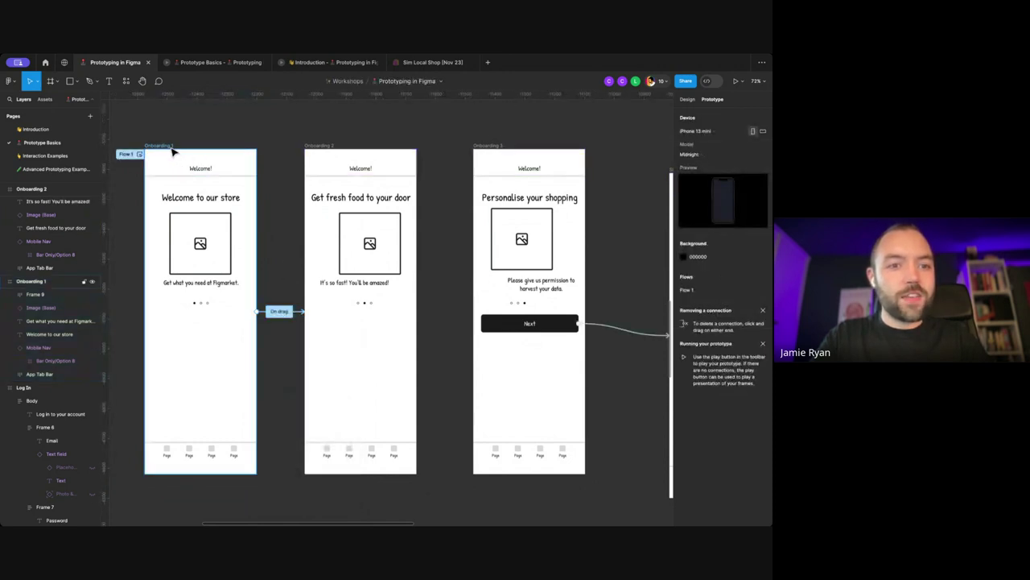
click(271, 225)
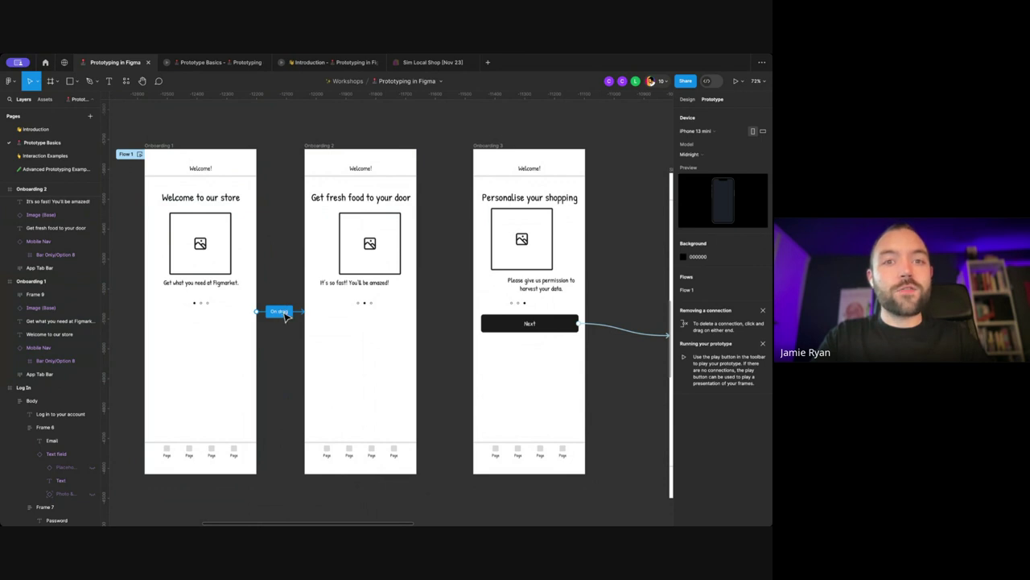
Step: Preview the prototype from Onboarding 1 and swipe left on the welcome screen to test the drag transition to Onboarding 2
scroll(283, 318, left, 1)
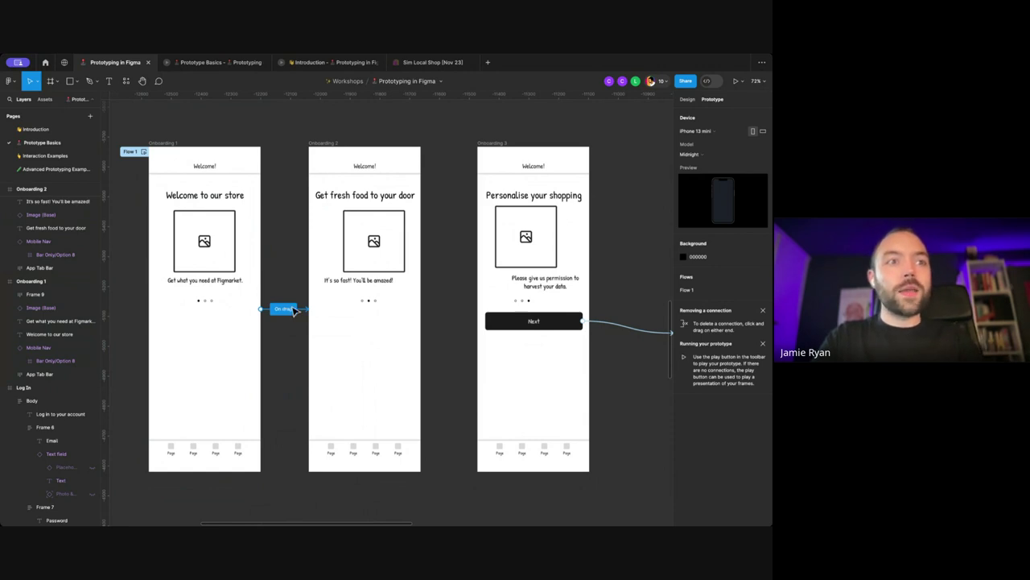
scroll(293, 312, up, 2)
scroll(313, 302, up, 1)
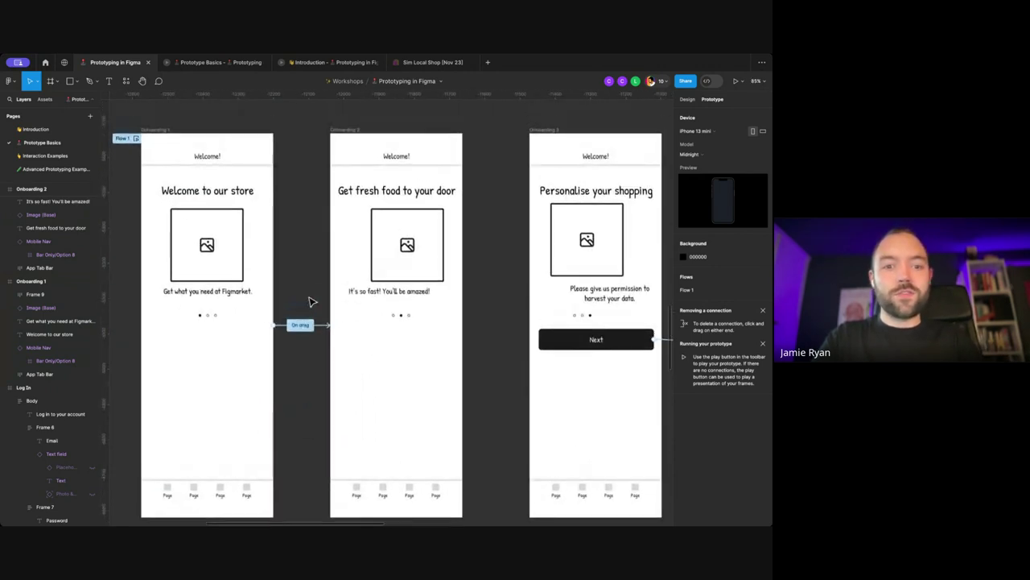
click(161, 133)
key(shift+space)
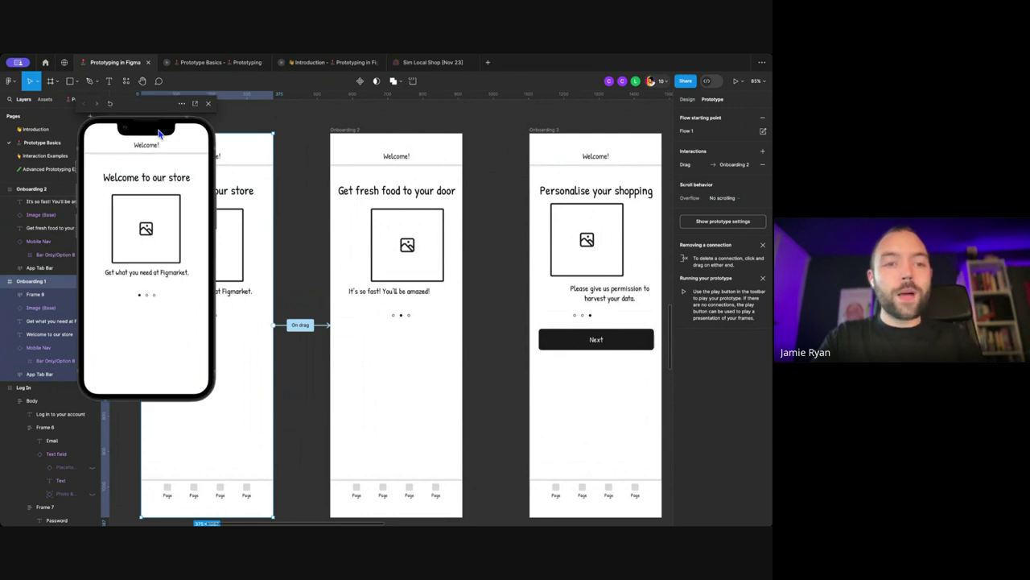
drag(160, 228, 111, 228)
drag(185, 224, 116, 223)
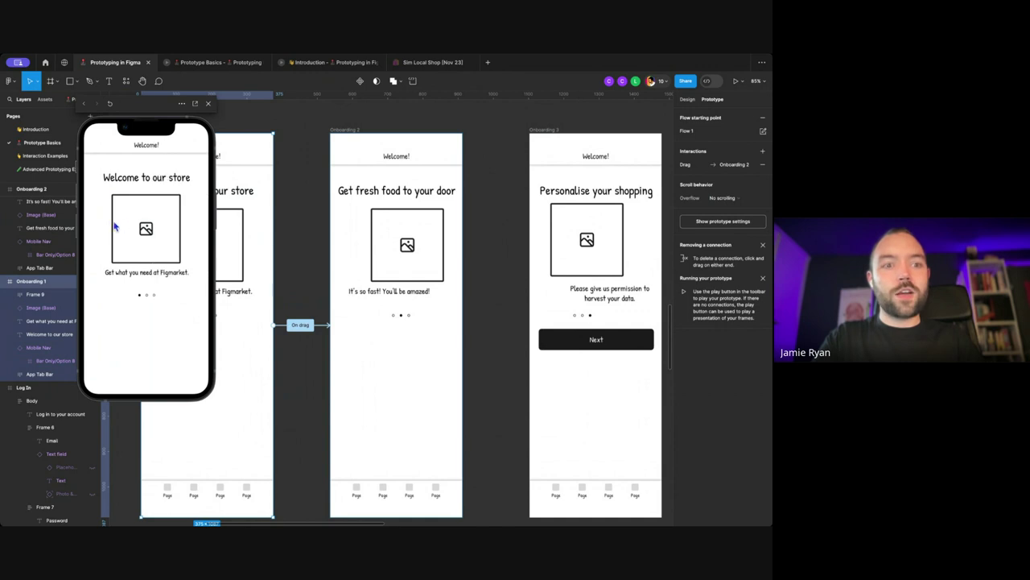
drag(179, 225, 75, 226)
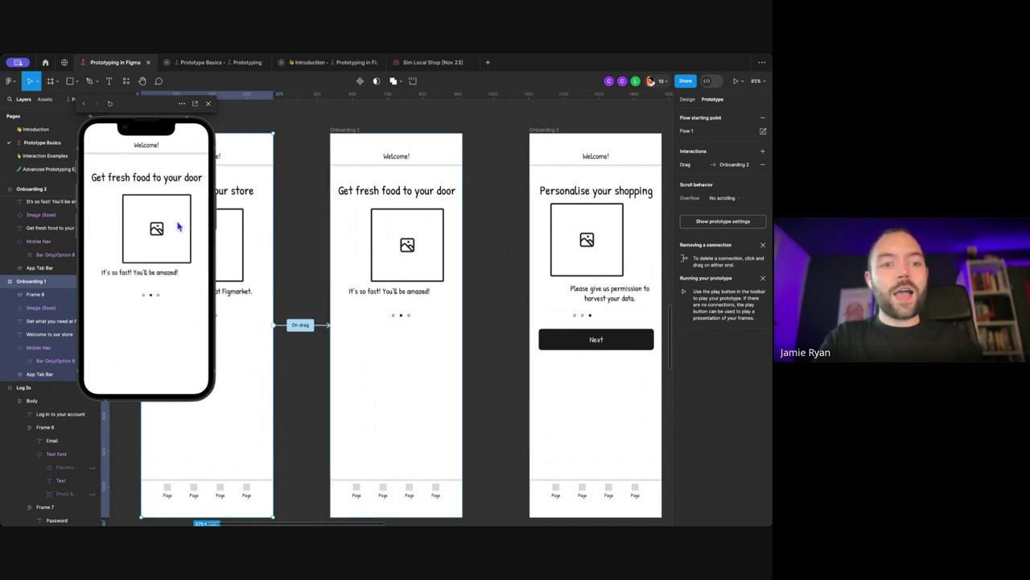
Step: Try copying Onboarding 1's On drag interaction onto Onboarding 2 and pointing it at Onboarding 3, and undo the attempt
click(317, 285)
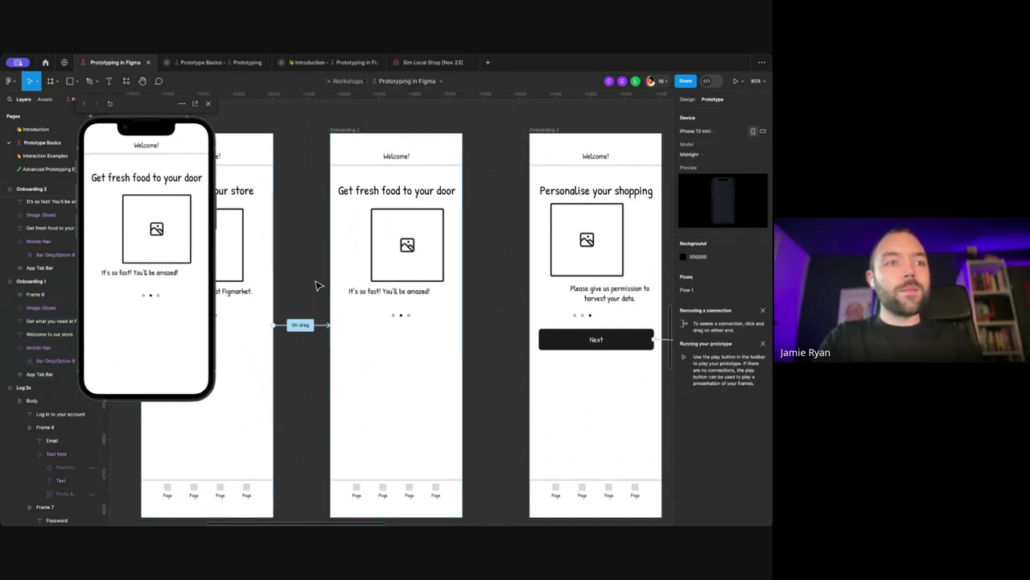
scroll(317, 285, down, 2)
click(348, 147)
click(301, 319)
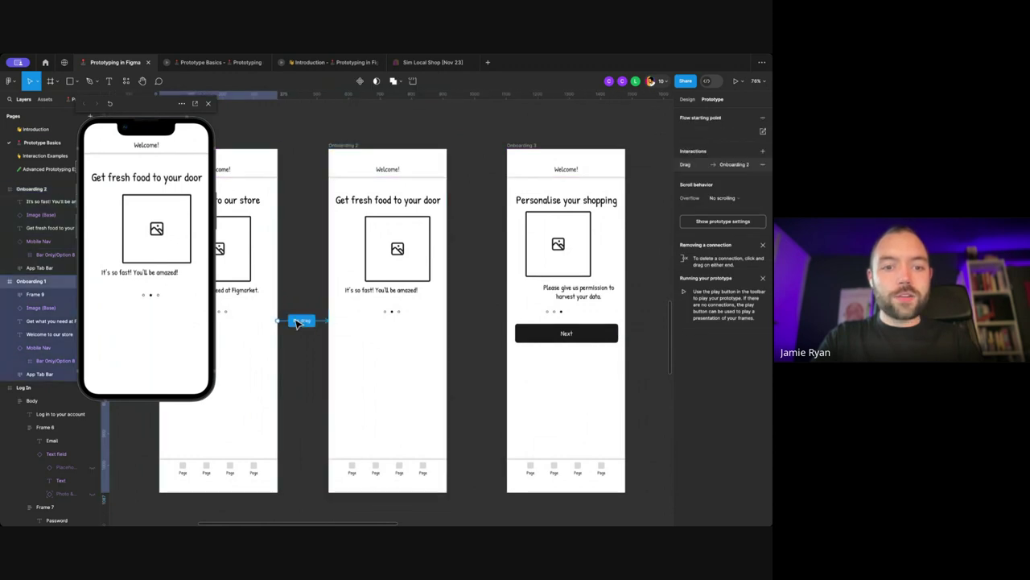
click(350, 149)
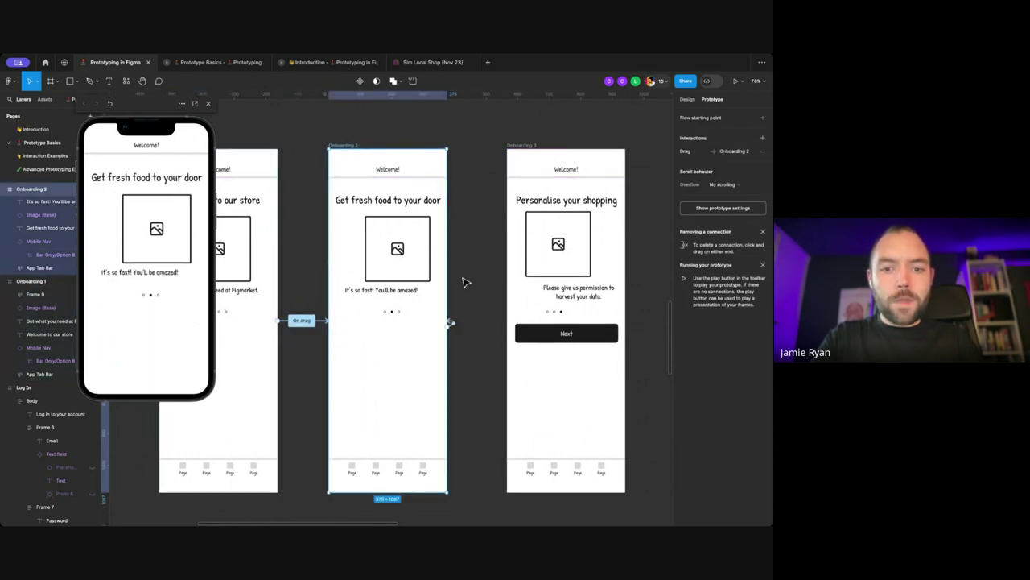
drag(454, 323, 517, 327)
click(489, 298)
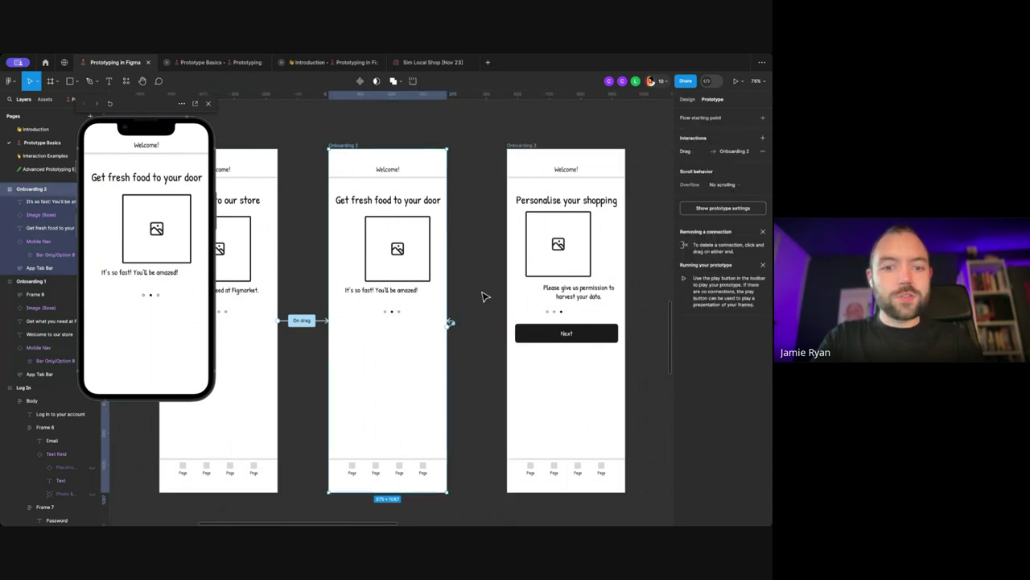
key(ctrl+z)
Step: Copy the On drag interaction between Onboarding 1 and Onboarding 2 and paste it onto the Onboarding 2 frame
click(319, 320)
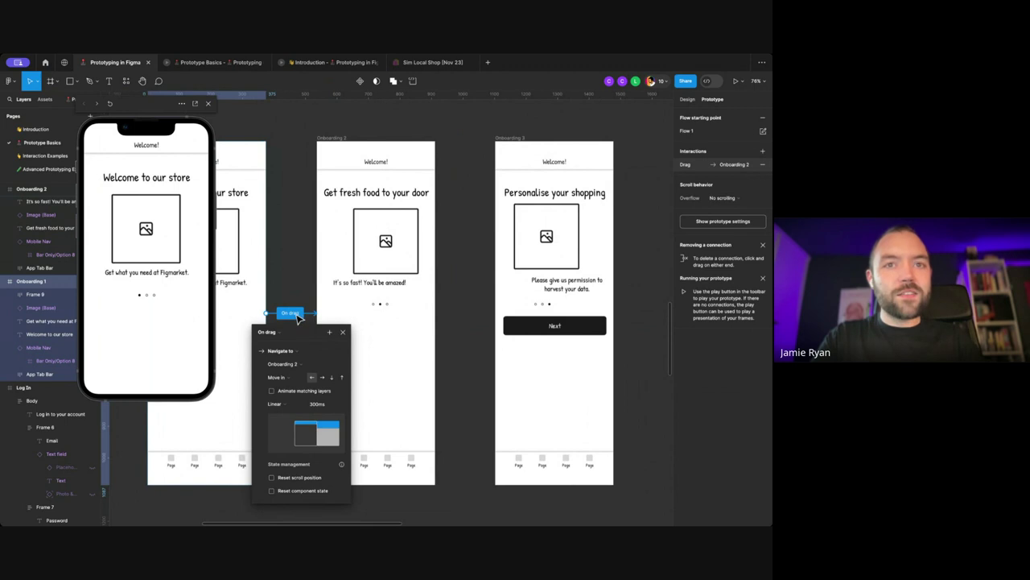
scroll(298, 318, down, 1)
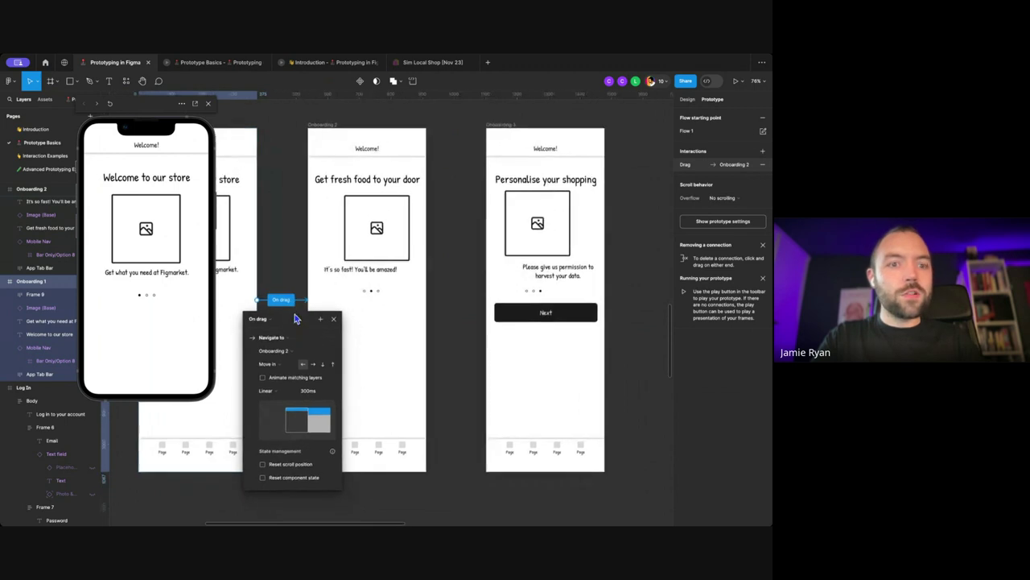
click(336, 126)
scroll(393, 131, right, 1)
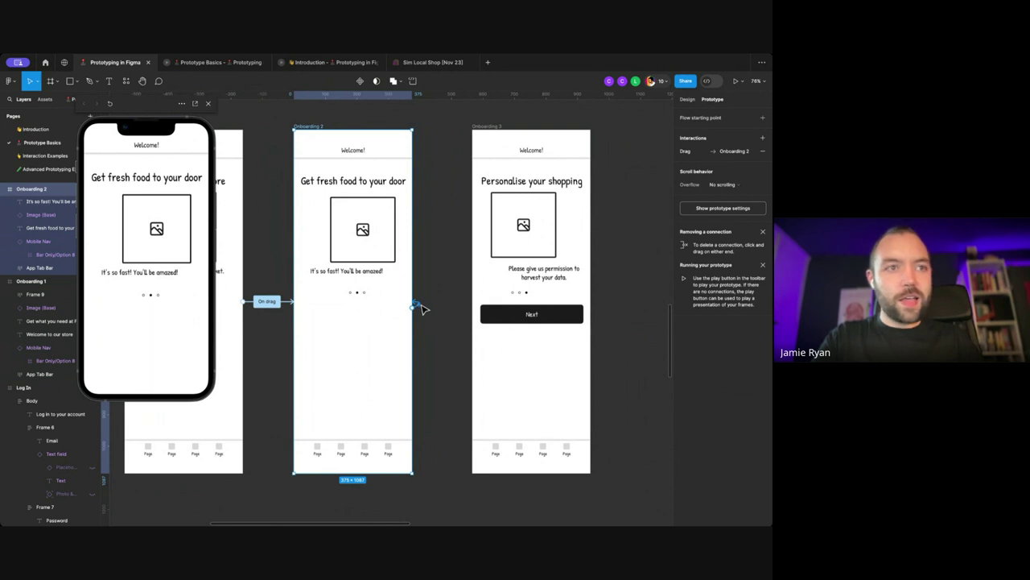
scroll(421, 308, up, 5)
scroll(419, 310, down, 6)
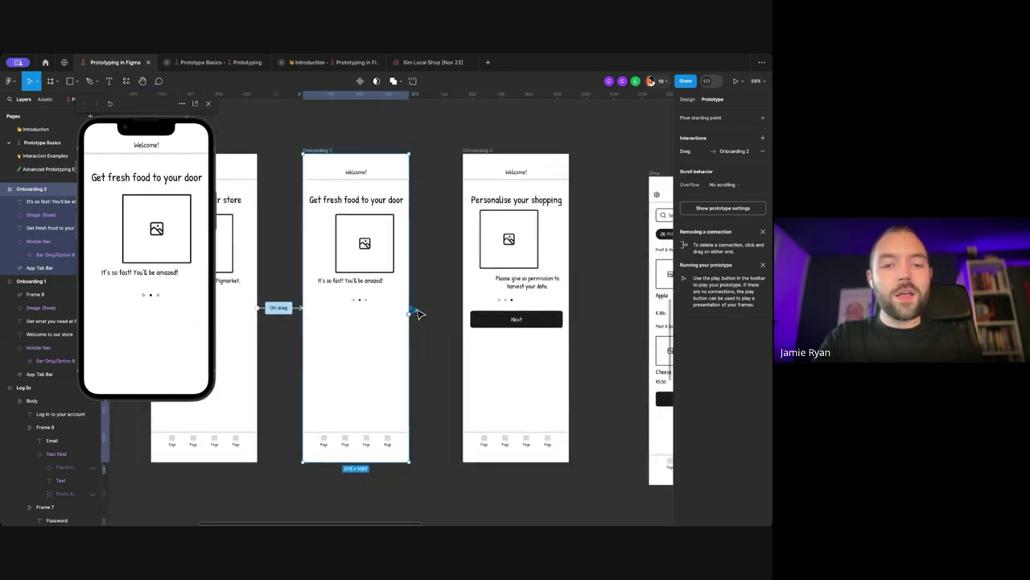
Step: Check the pasted On drag interaction's settings and redirect its connection from Onboarding 2 to Onboarding 3
click(417, 311)
scroll(420, 310, up, 2)
scroll(427, 308, down, 2)
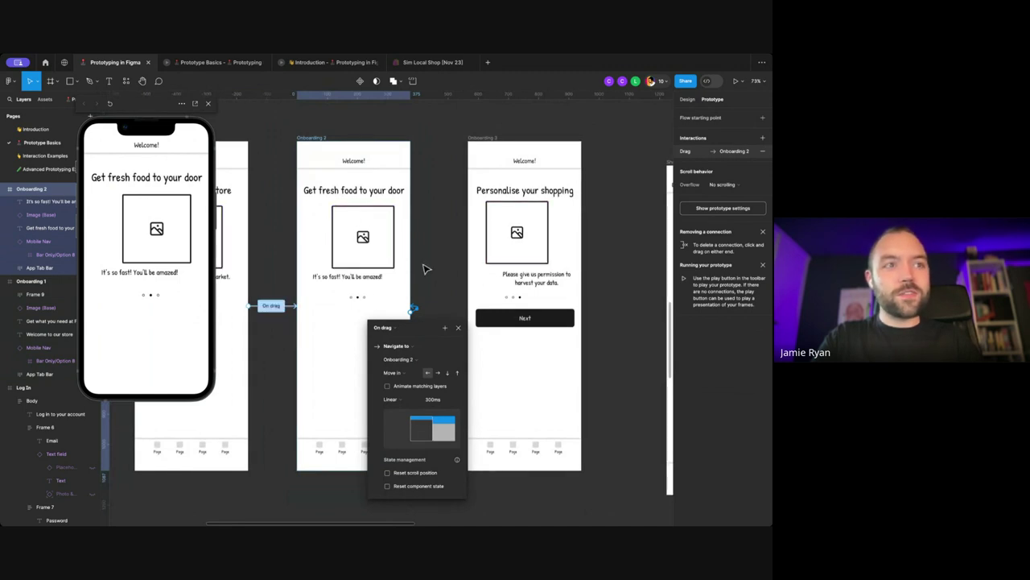
drag(417, 310, 476, 304)
click(451, 291)
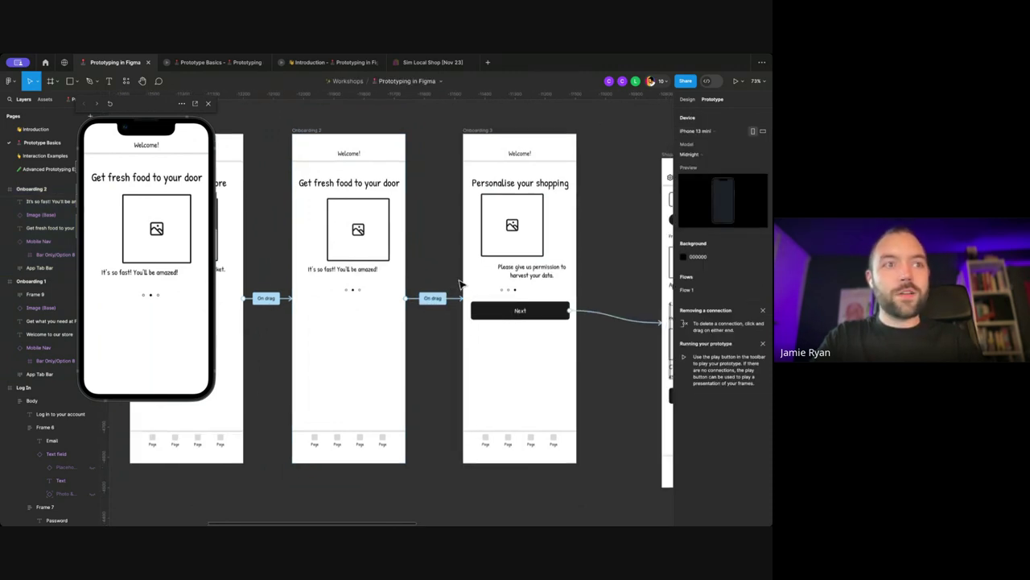
Step: Check the settings of the On drag interaction between Onboarding 2 and Onboarding 3
scroll(457, 271, up, 2)
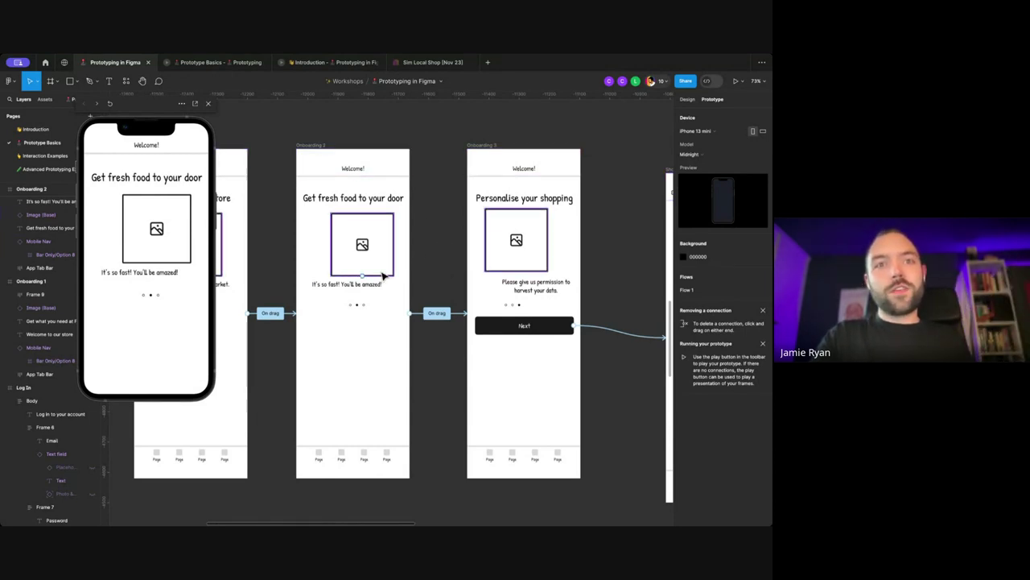
scroll(383, 276, right, 2)
click(404, 318)
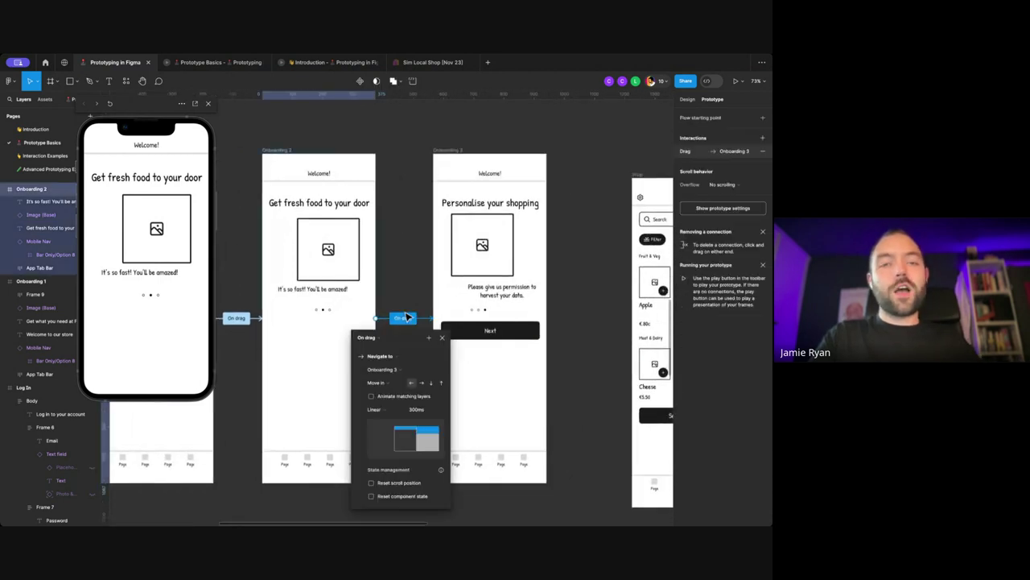
click(408, 272)
scroll(352, 246, left, 3)
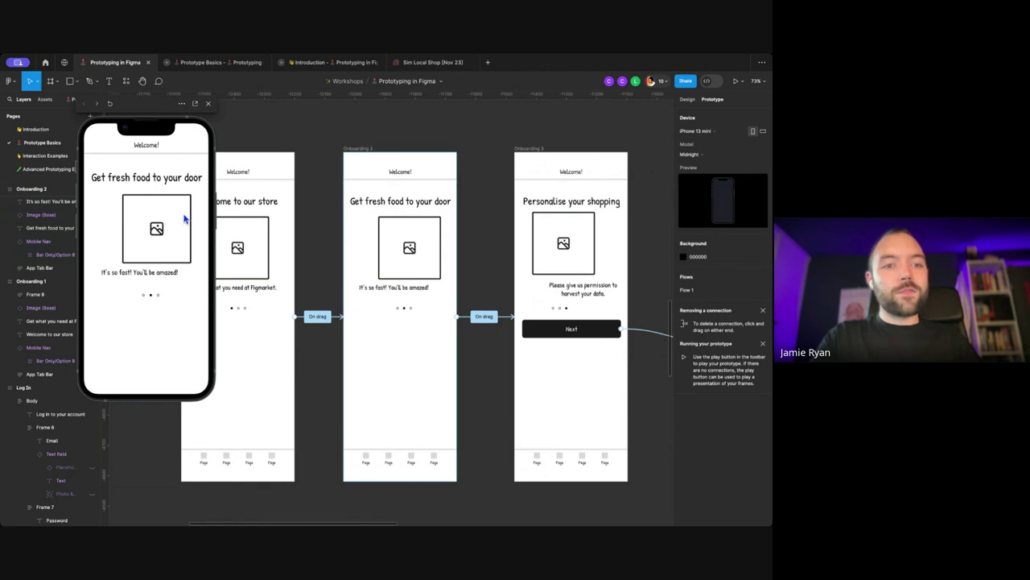
Step: Try swiping left and right on the "Get fresh food to your door" screen in the running preview
scroll(328, 224, left, 3)
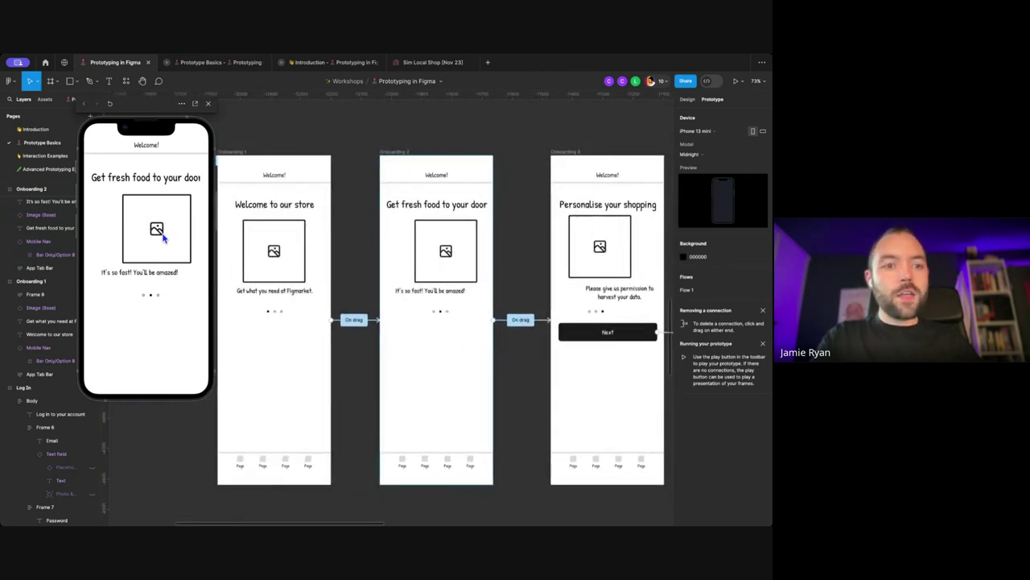
drag(163, 236, 88, 246)
drag(182, 243, 314, 234)
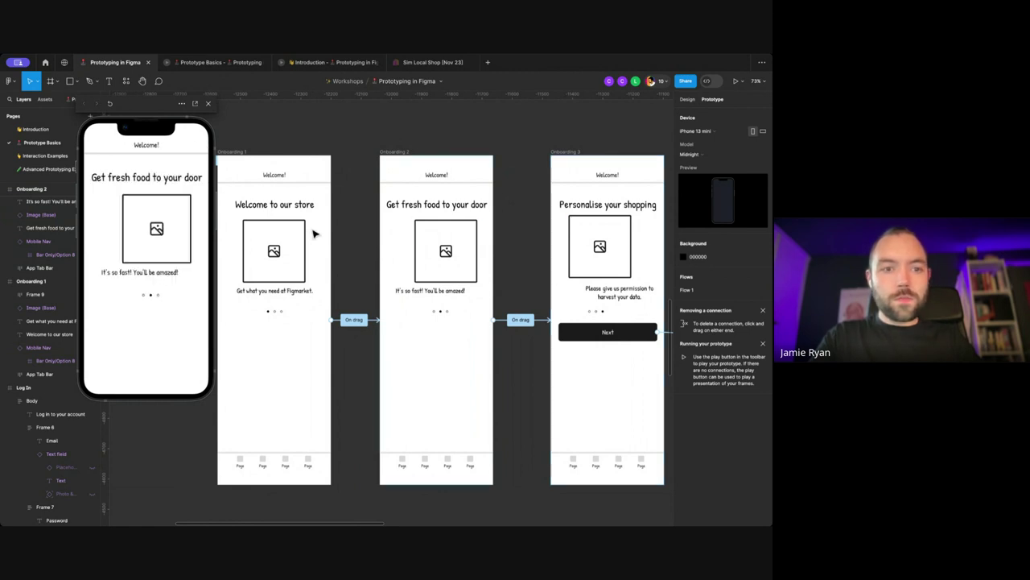
Step: Restart the preview from Flow 1, swipe through the onboarding screens to Onboarding 3, and use Next to reach the Shop
scroll(306, 226, left, 3)
scroll(306, 226, down, 1)
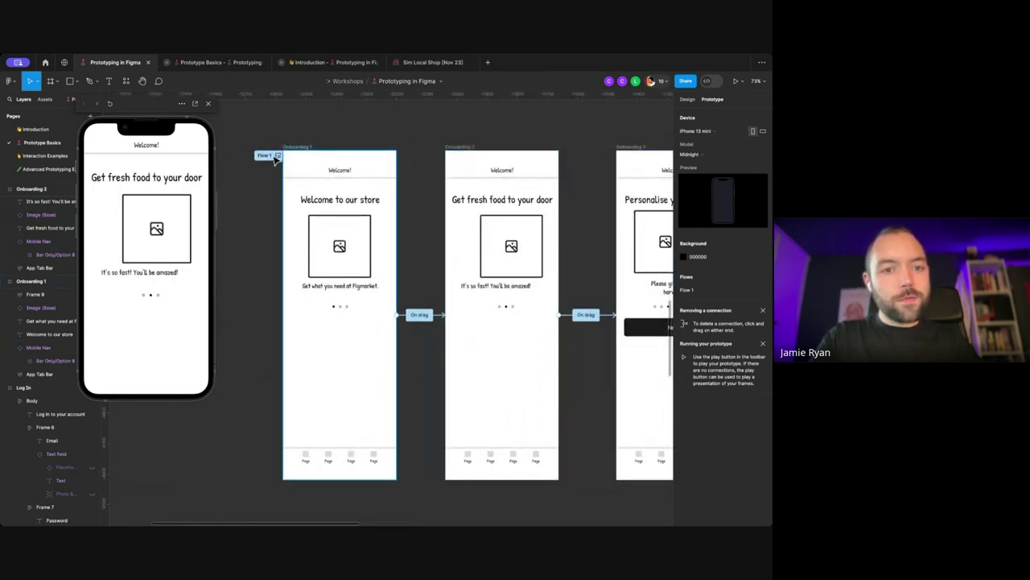
click(276, 157)
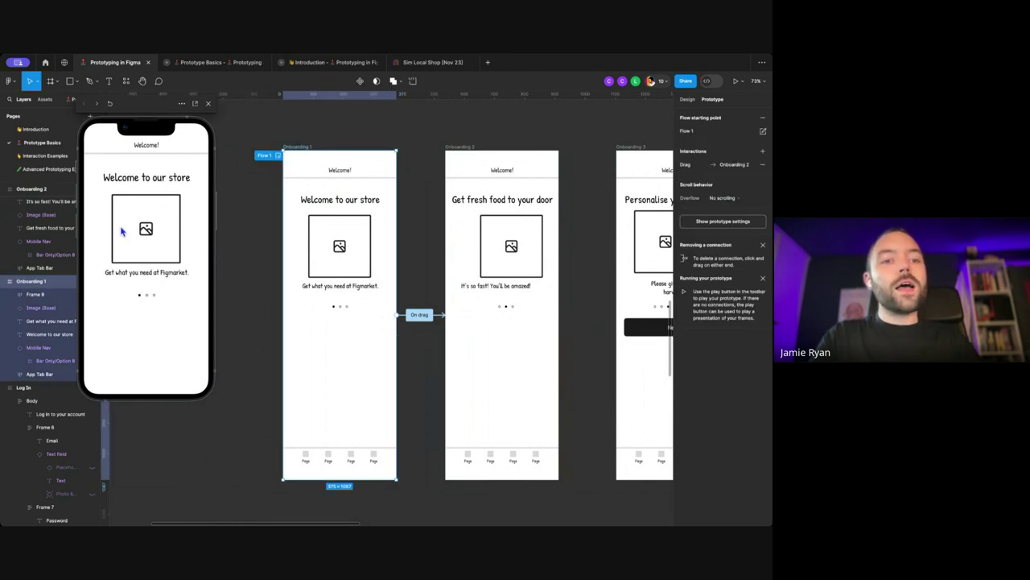
drag(122, 231, 110, 250)
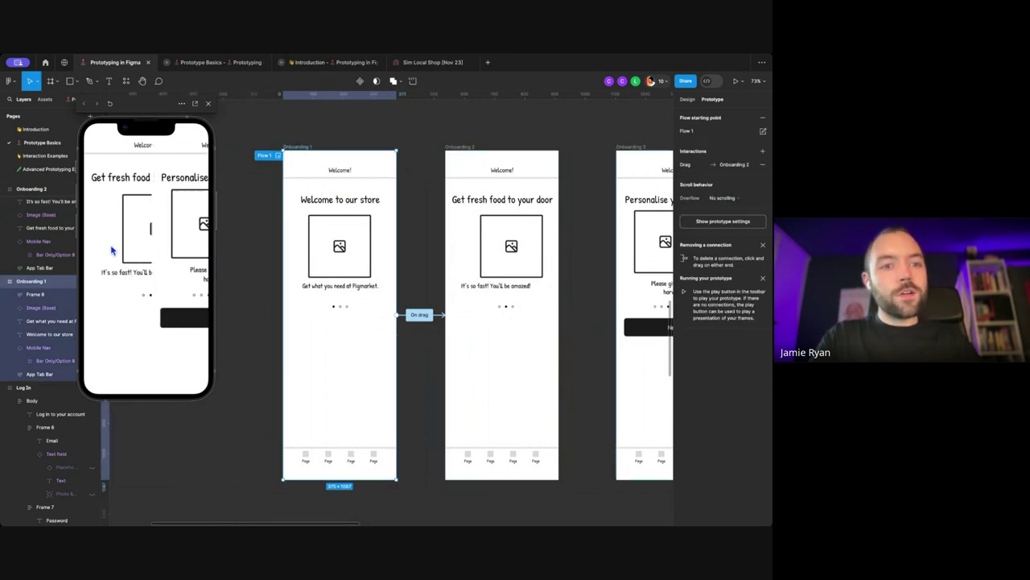
click(143, 319)
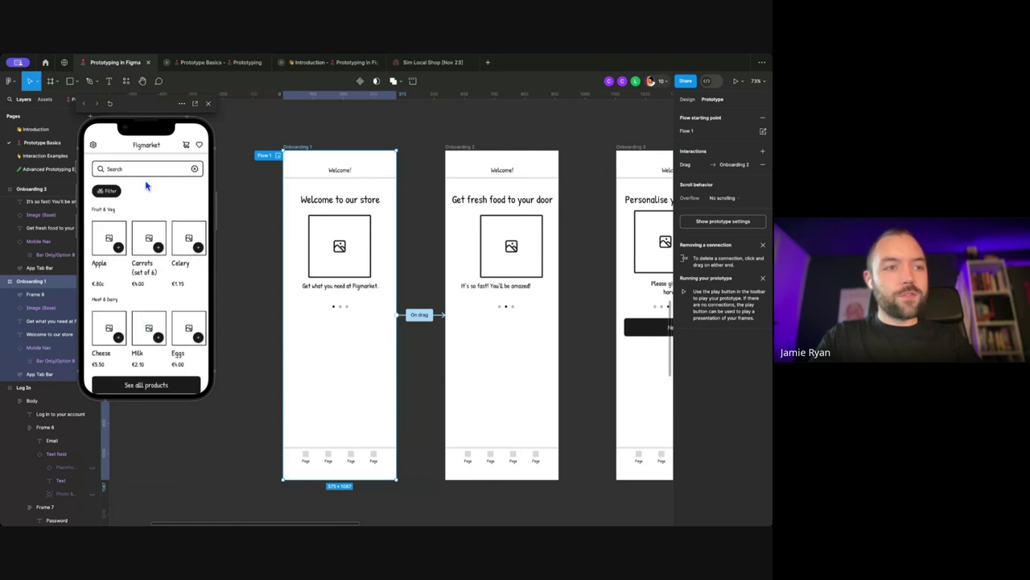
Step: Review the prototype connections running from the onboarding frames to the Shop and Checkout frames
click(360, 123)
scroll(360, 123, right, 5)
scroll(361, 123, down, 3)
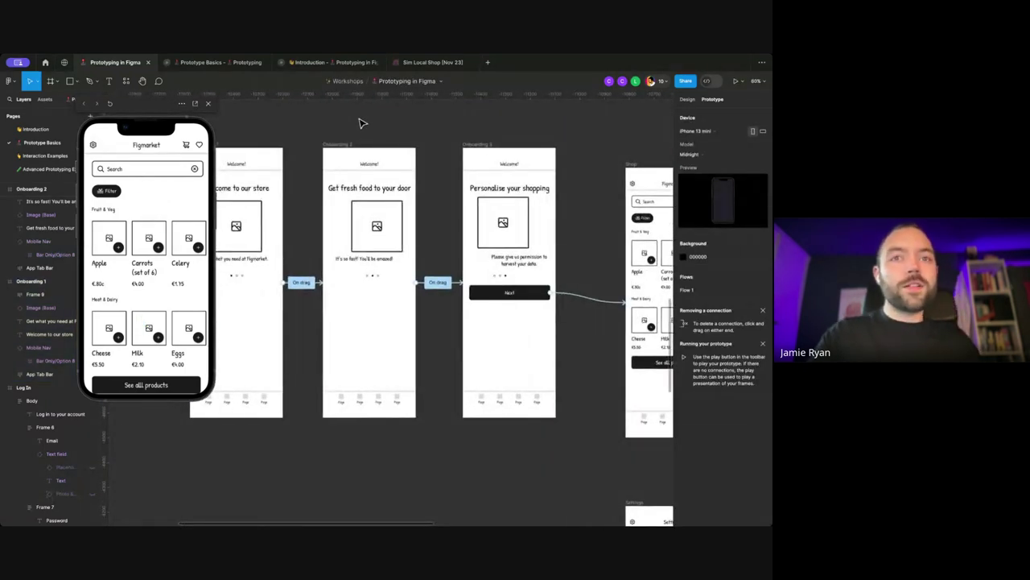
scroll(356, 145, right, 5)
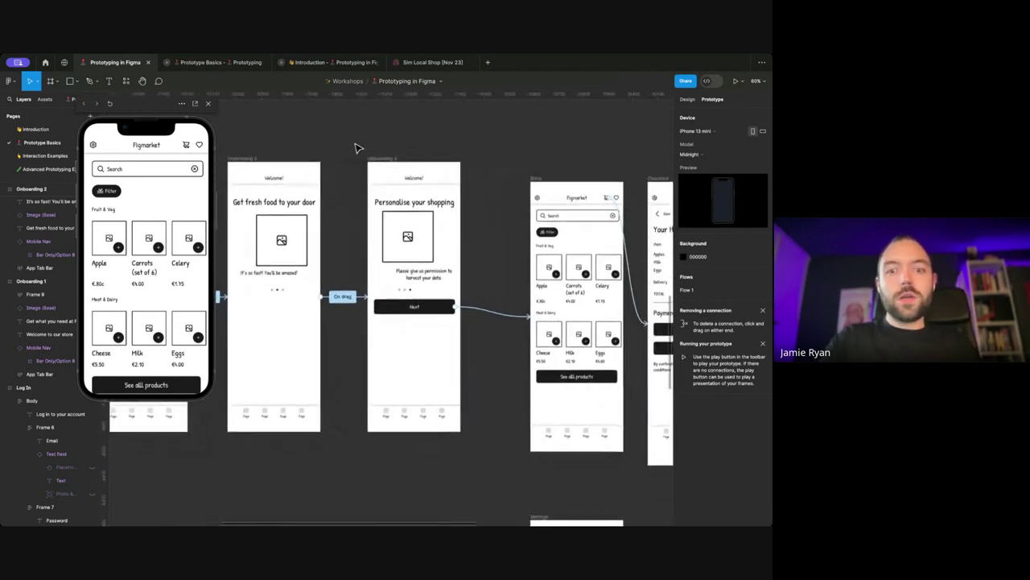
scroll(402, 150, up, 3)
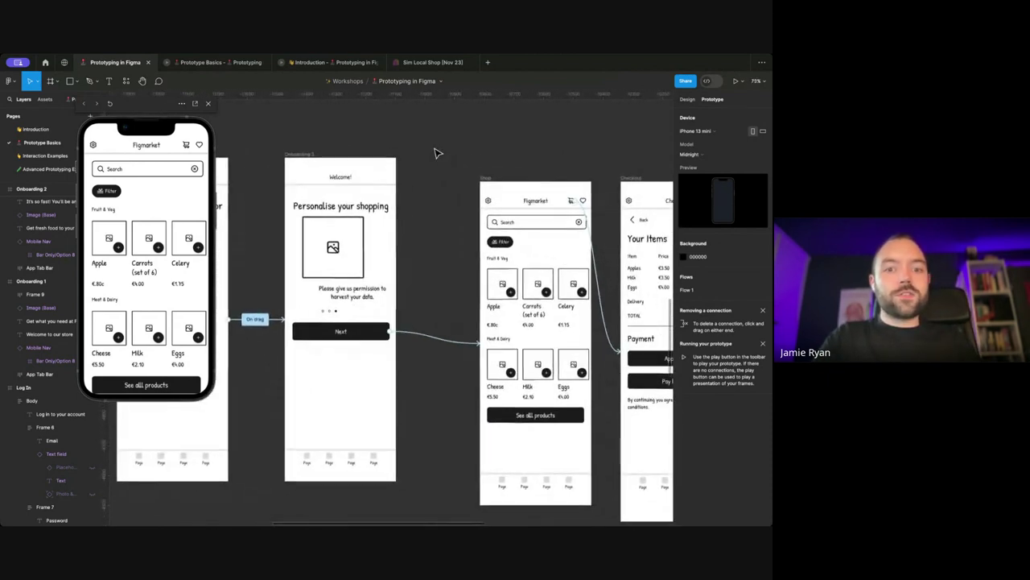
scroll(436, 153, up, 1)
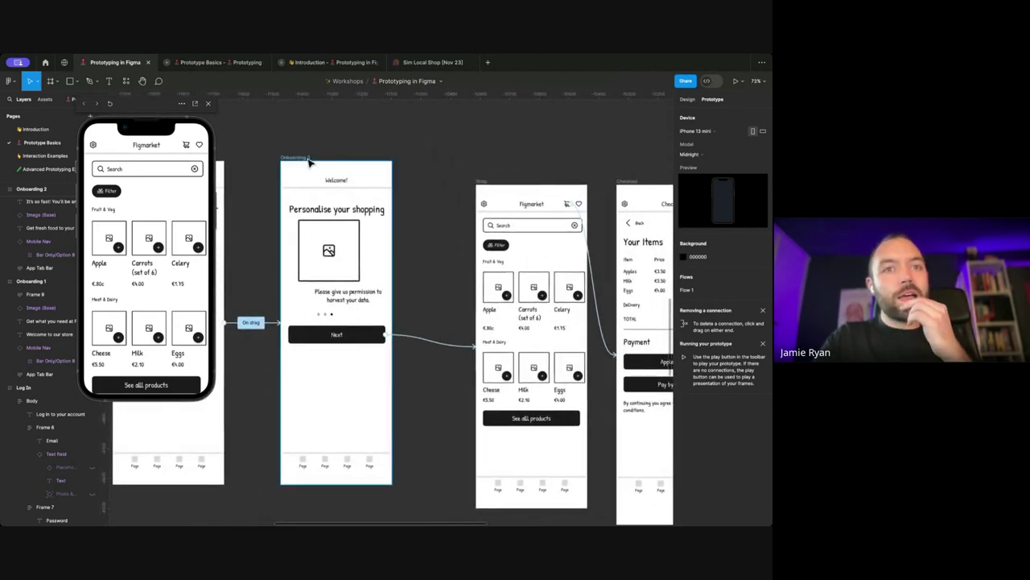
scroll(384, 301, right, 2)
scroll(383, 302, down, 1)
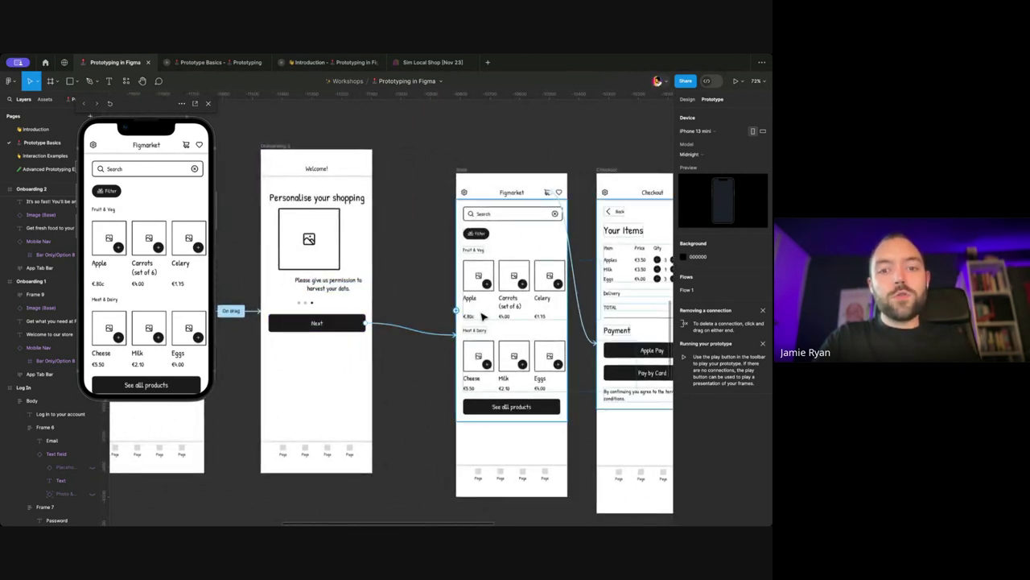
scroll(486, 318, right, 1)
scroll(486, 318, down, 1)
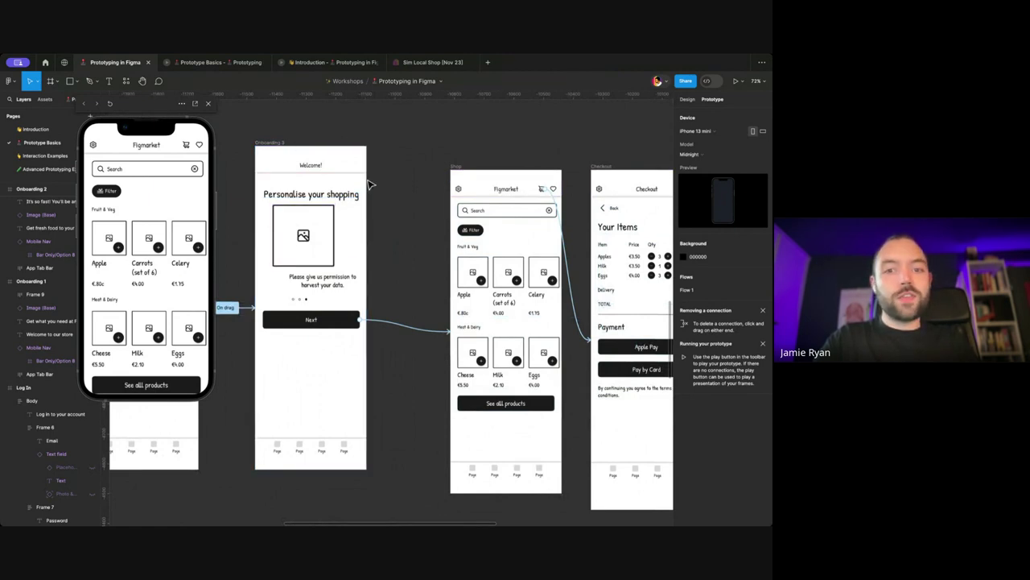
scroll(338, 282, left, 1)
scroll(338, 282, up, 1)
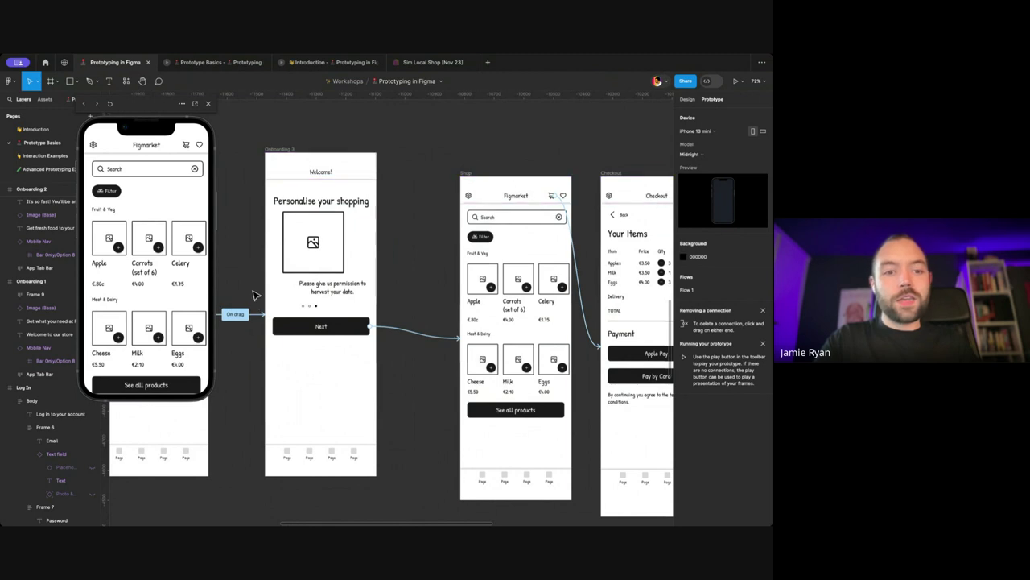
Step: Connect the Onboarding 3 frame to the Shop frame and set the interaction's trigger to On drag
click(285, 152)
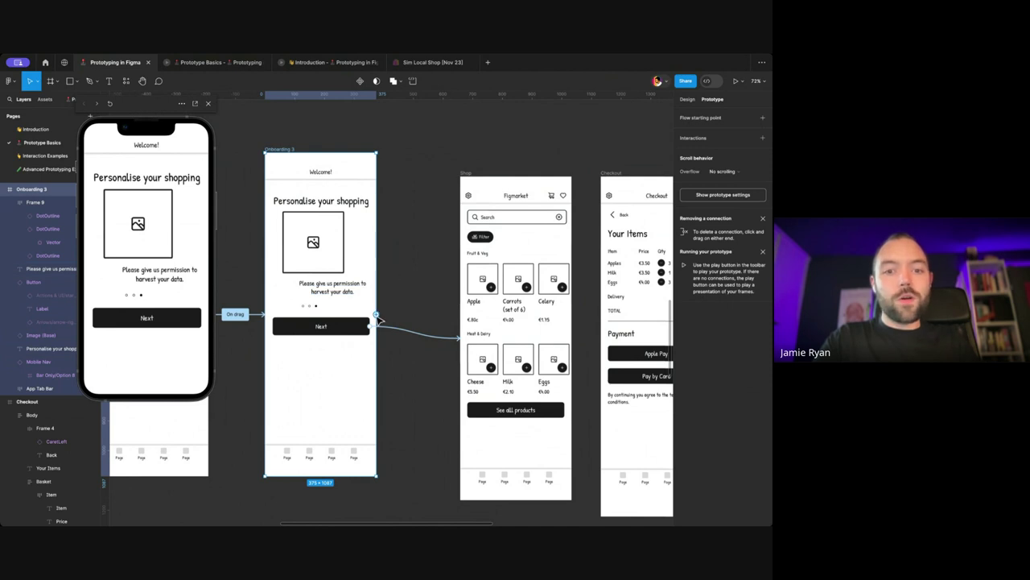
drag(380, 318, 501, 254)
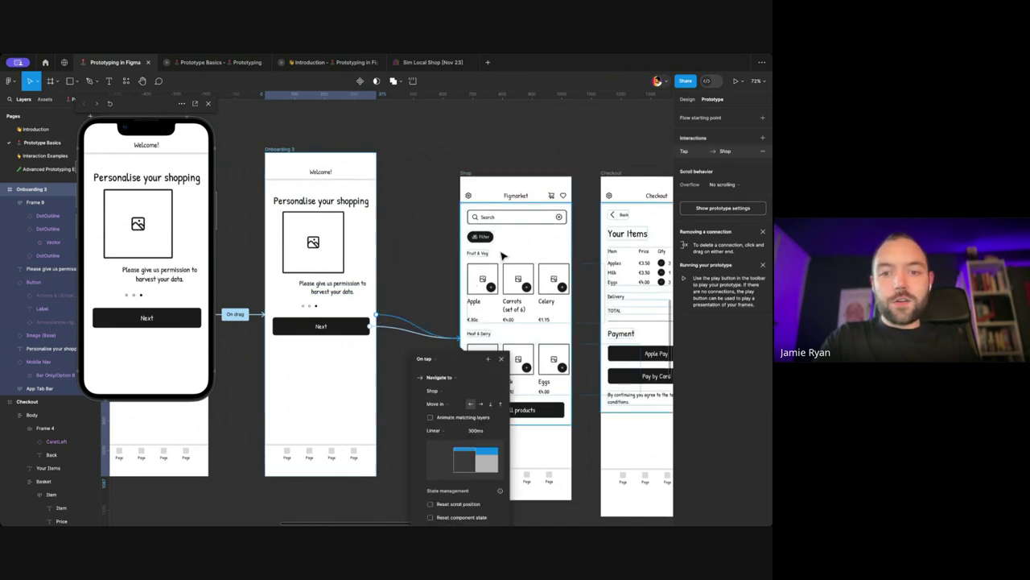
click(429, 358)
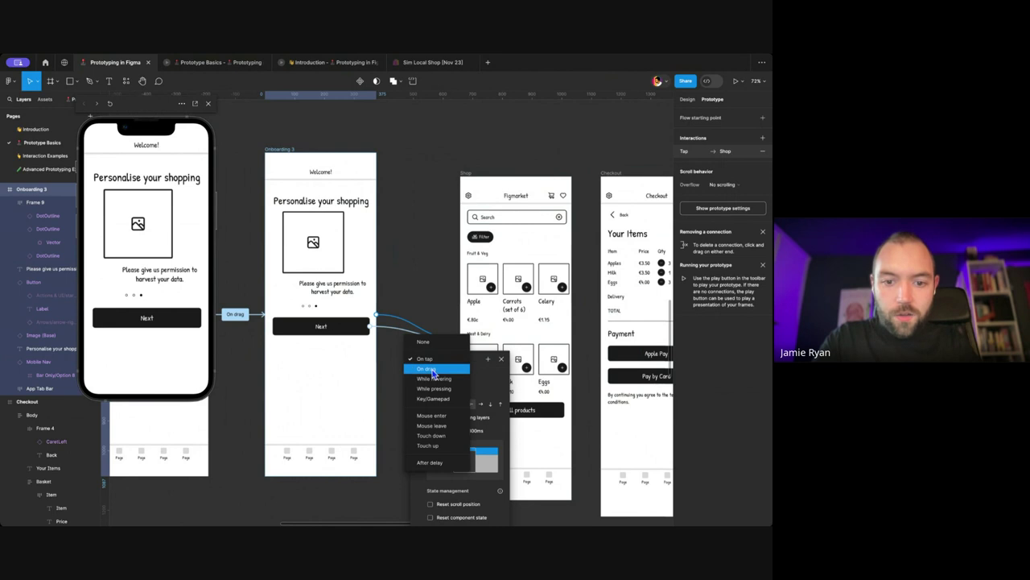
click(434, 372)
click(391, 271)
Step: Preview Onboarding 3, swipe left to test the drag transition to the Shop, and close the preview
click(284, 151)
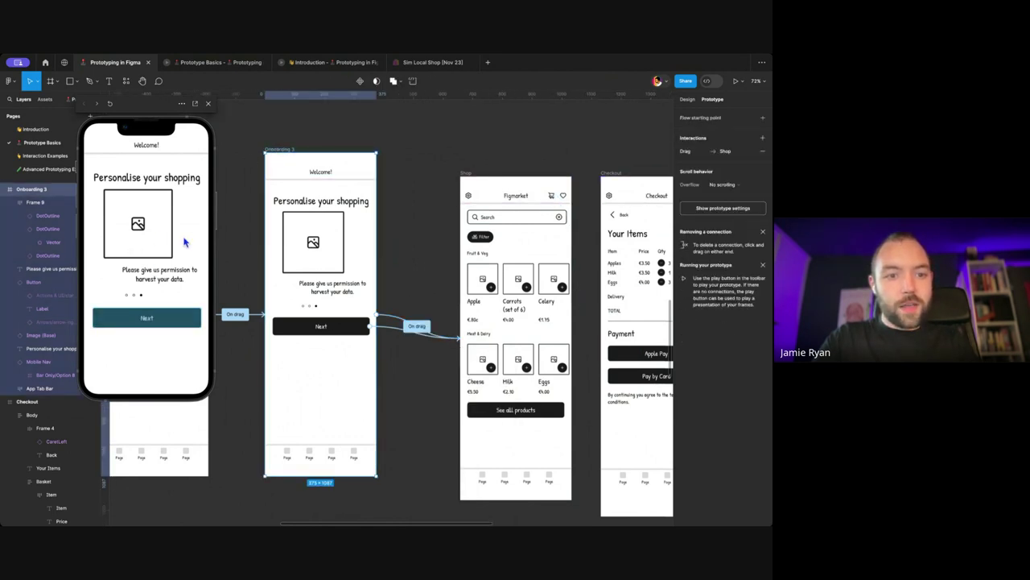
drag(185, 239, 109, 240)
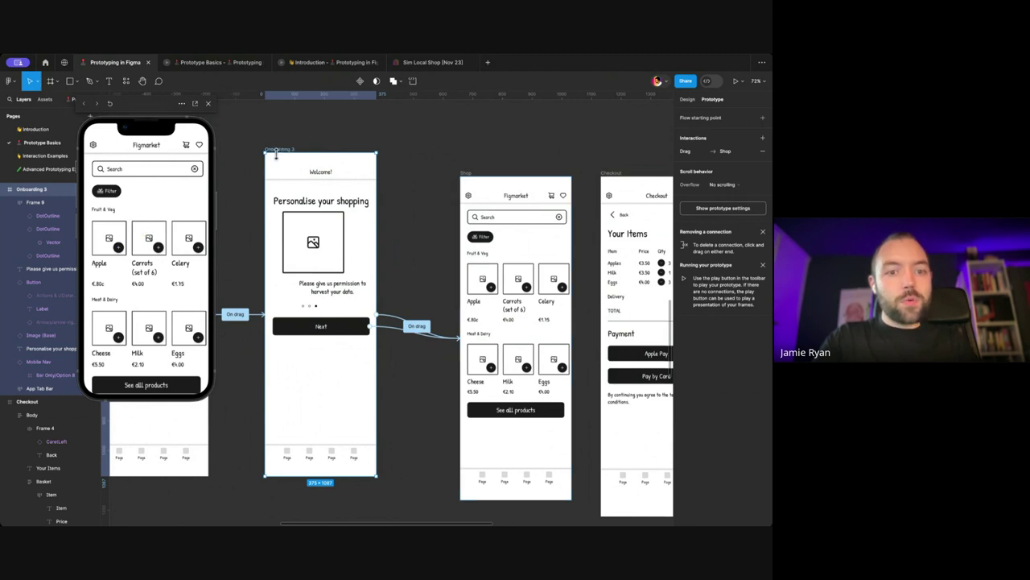
key(f)
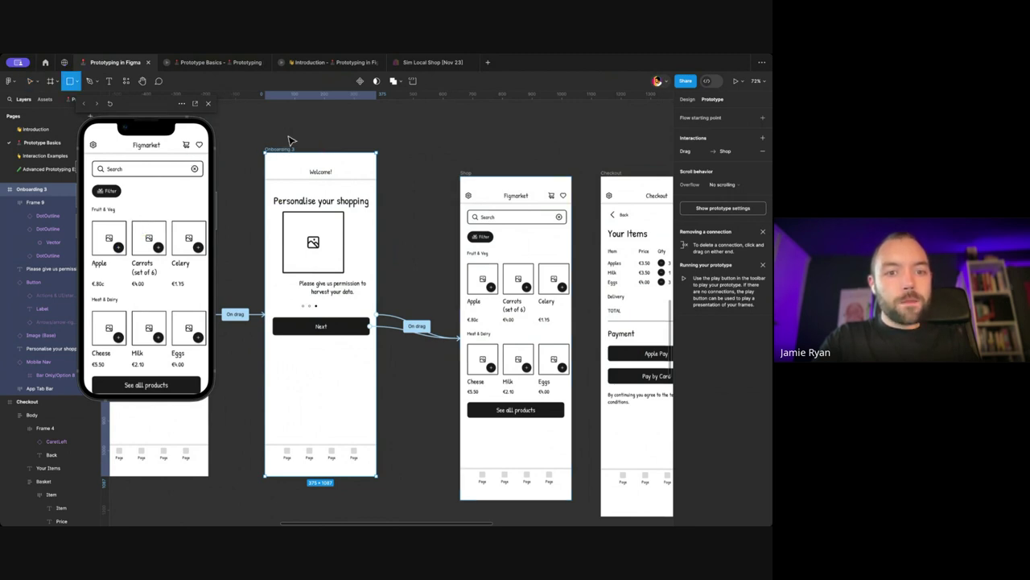
key(Escape)
click(208, 103)
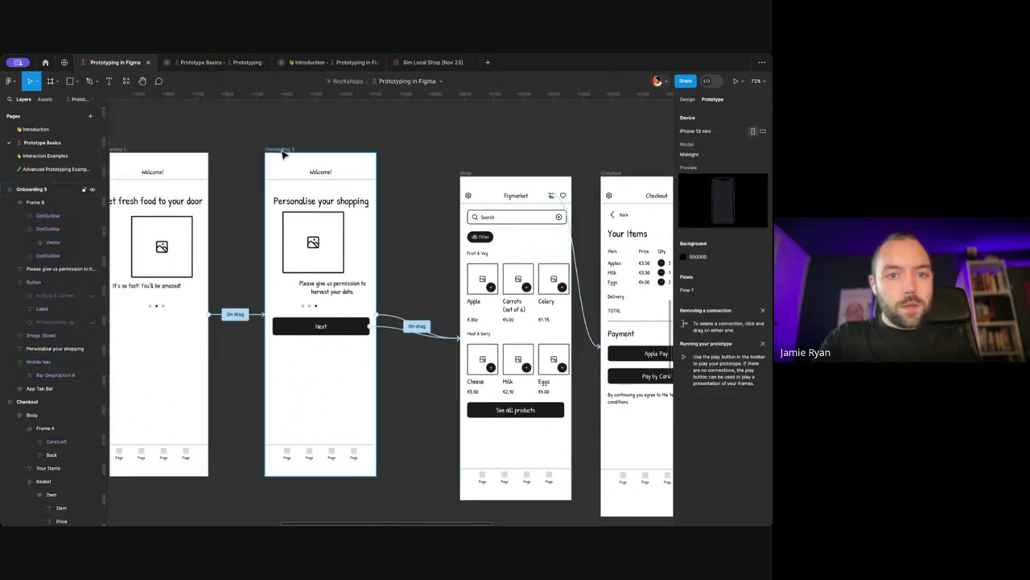
Step: Preview Onboarding 3 again, test its Next button's link to the Shop, and close the preview
click(283, 155)
drag(181, 319, 149, 173)
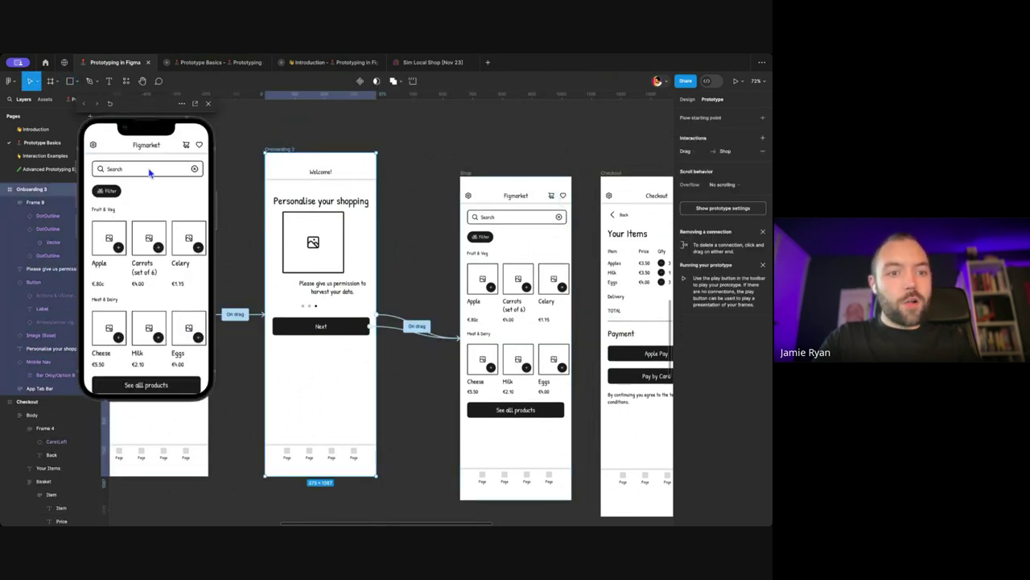
scroll(287, 270, right, 1)
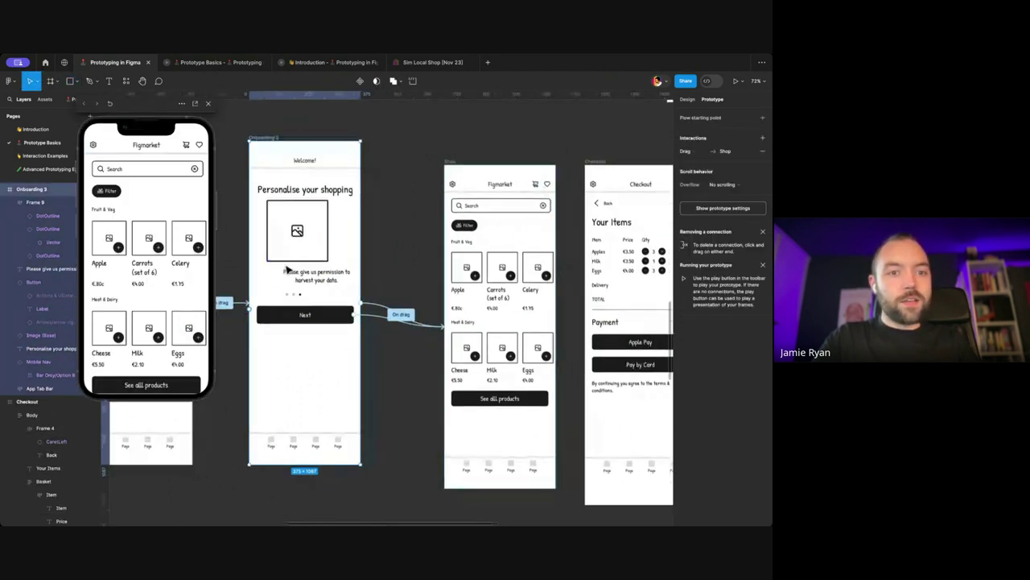
click(208, 103)
Step: Examine the two connections leading to the Shop, one from the Onboarding 3 frame and one from its Next button
scroll(293, 225, up, 5)
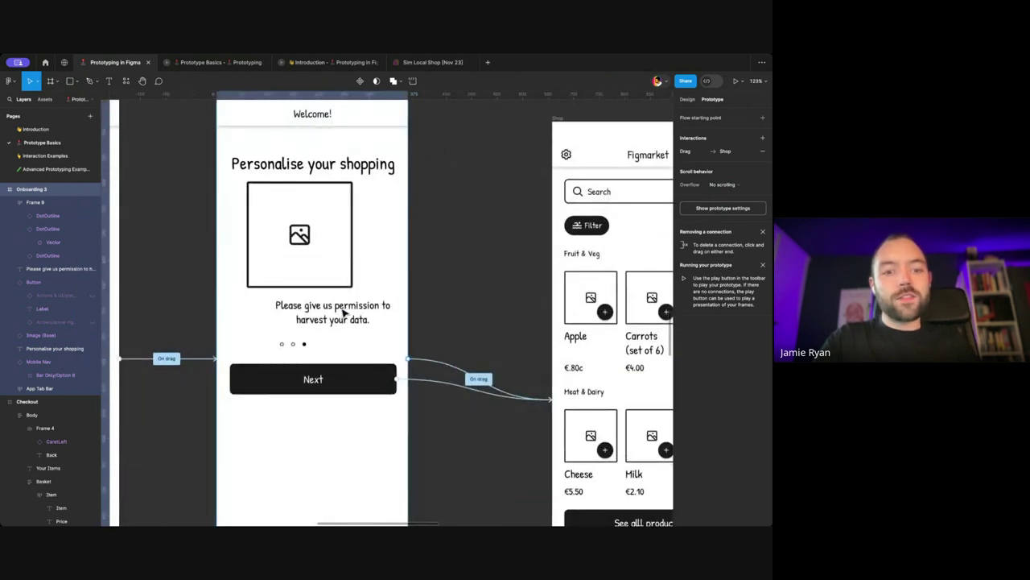
scroll(318, 306, down, 3)
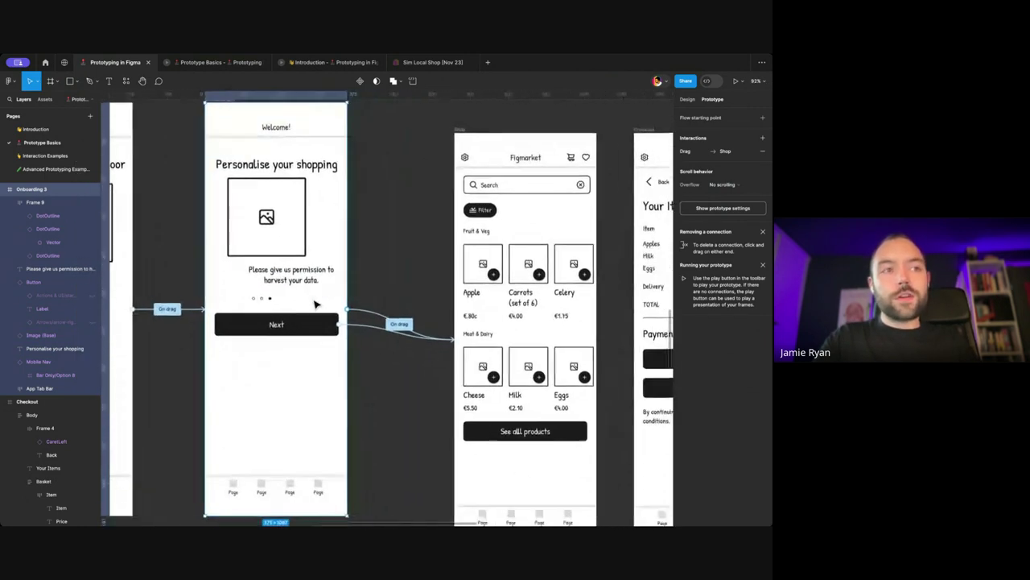
scroll(315, 304, down, 2)
scroll(314, 302, up, 6)
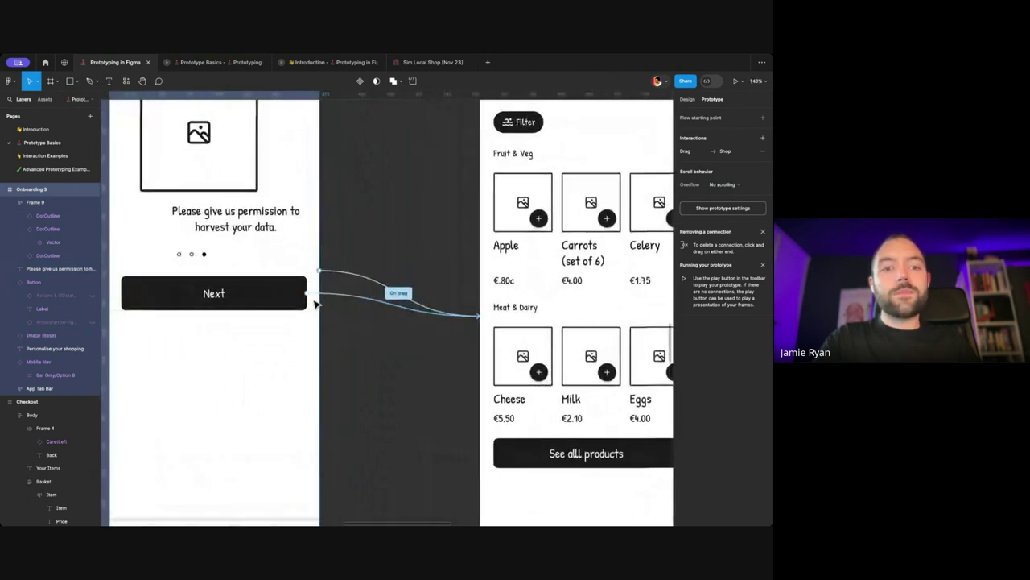
scroll(314, 304, down, 3)
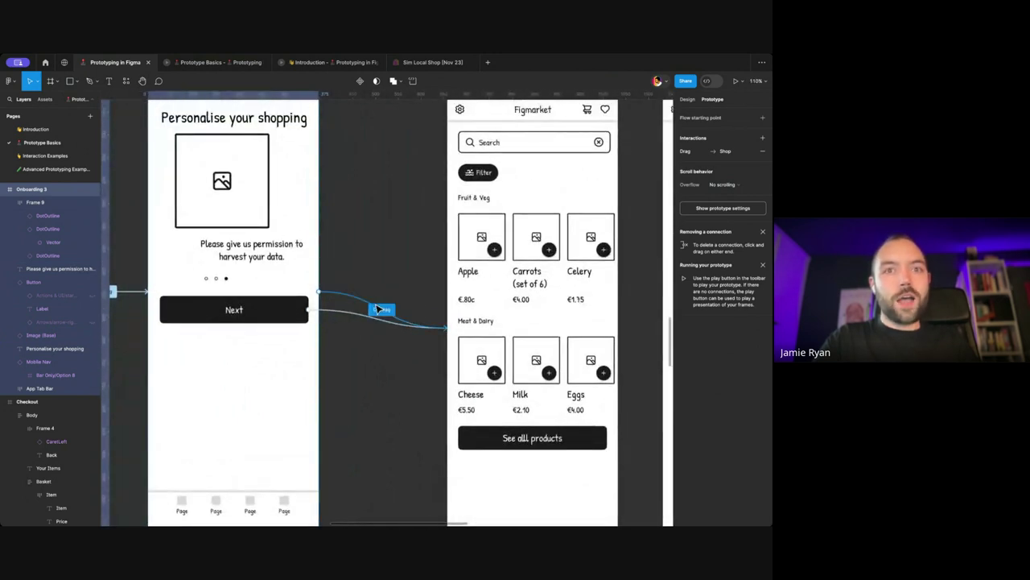
scroll(394, 310, down, 2)
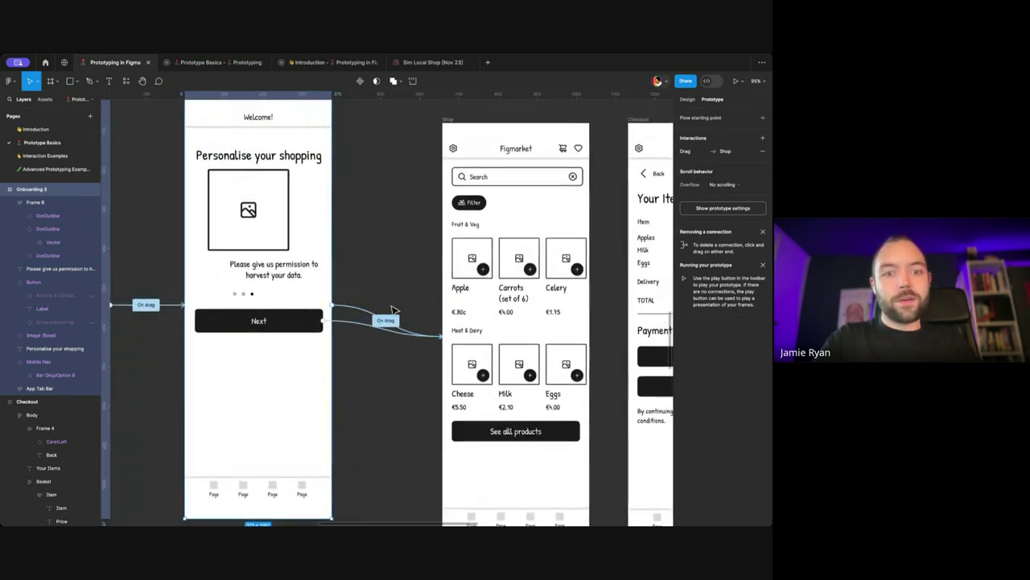
scroll(395, 286, down, 3)
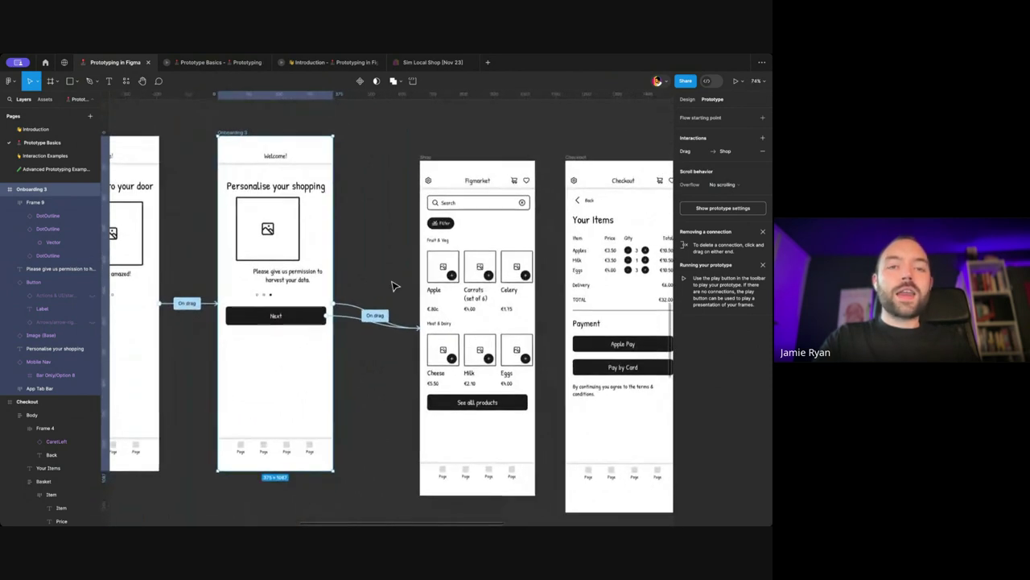
click(394, 257)
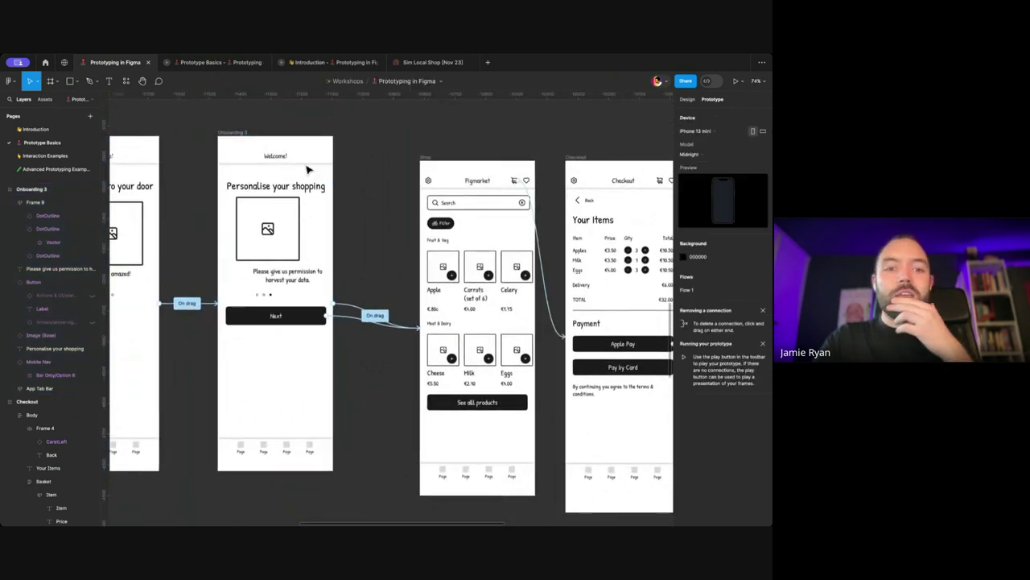
scroll(278, 127, up, 1)
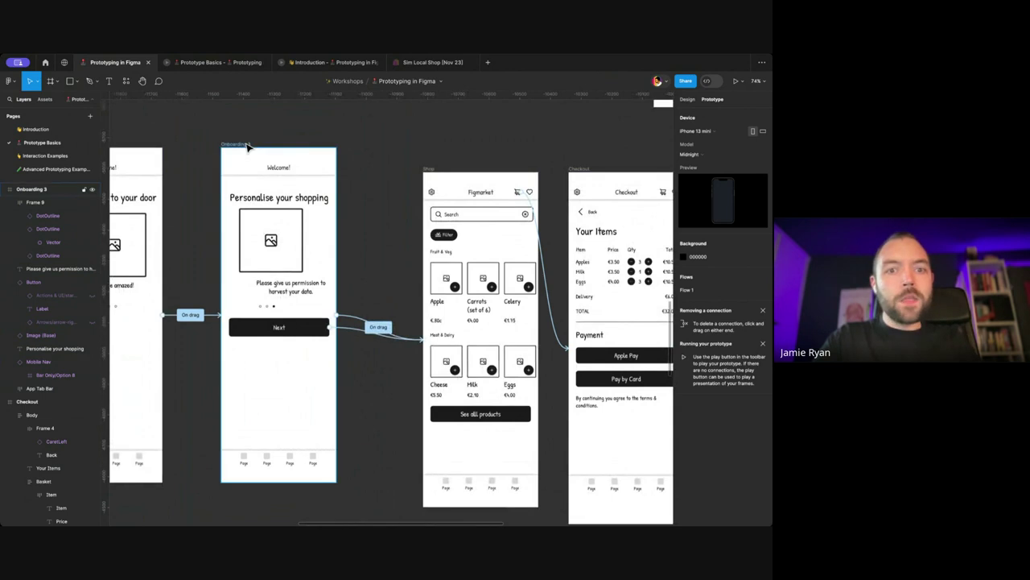
click(249, 147)
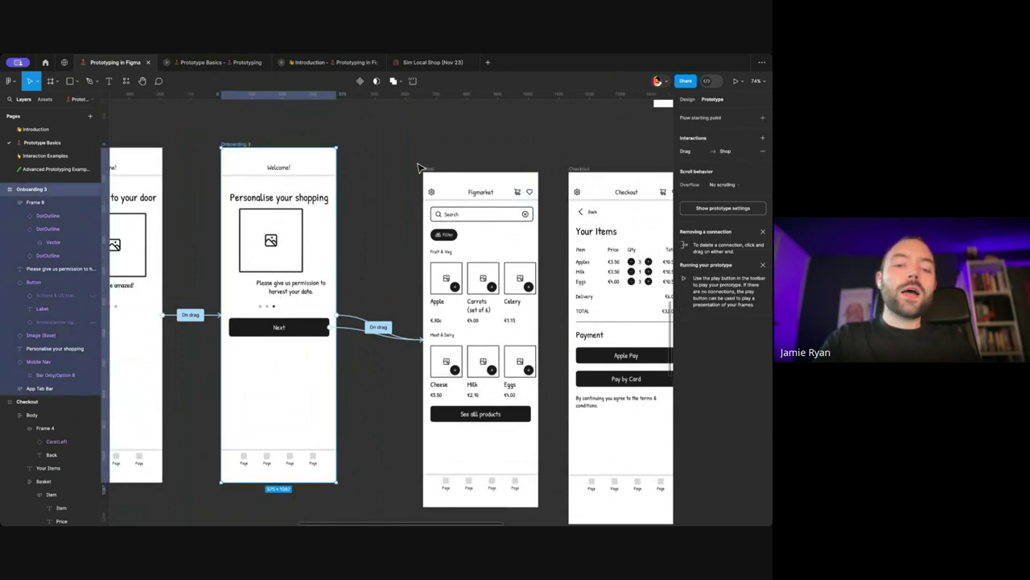
scroll(372, 192, down, 2)
scroll(373, 191, right, 2)
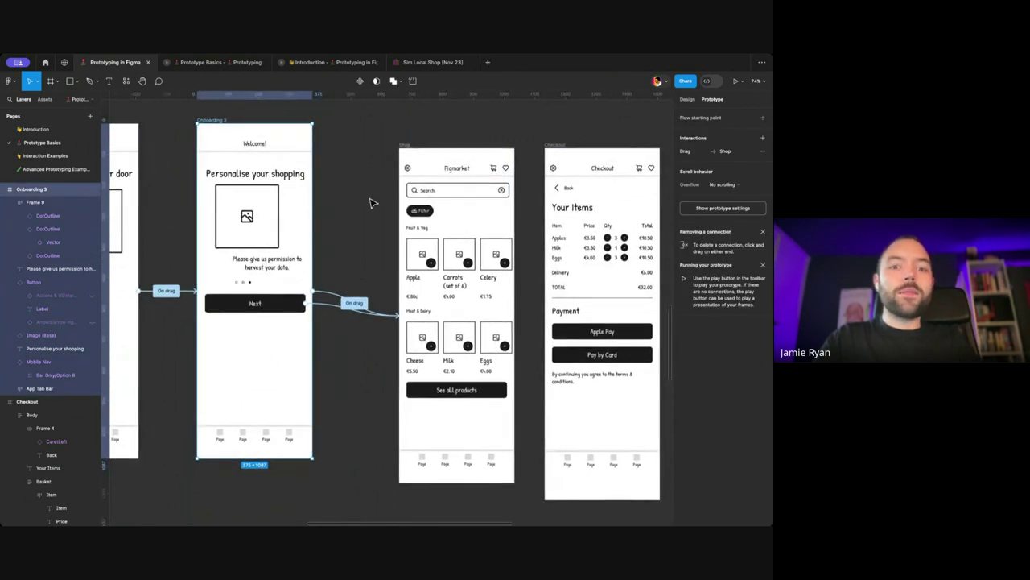
Step: Remove the two connections to the Shop, from the Onboarding 3 frame and from its Next button
scroll(373, 203, left, 2)
click(394, 287)
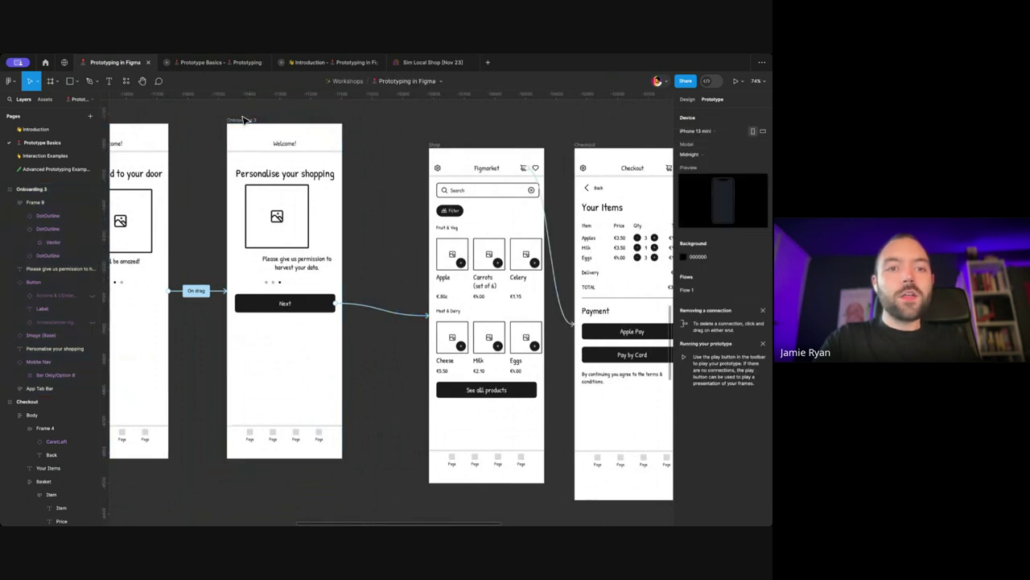
click(318, 307)
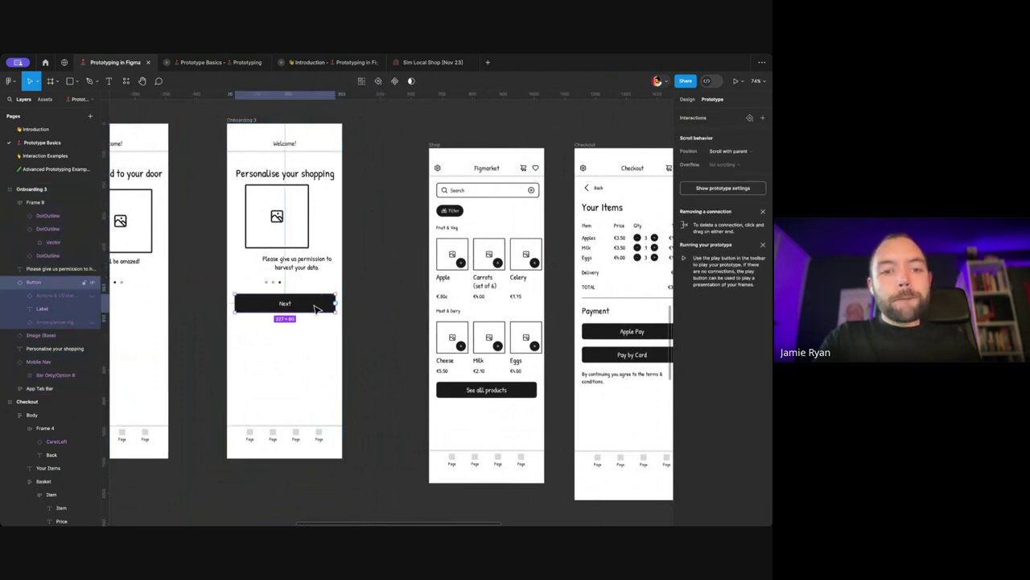
scroll(336, 306, up, 2)
Step: Connect the Onboarding 3 frame to the Shop frame with an on-tap interaction
click(259, 150)
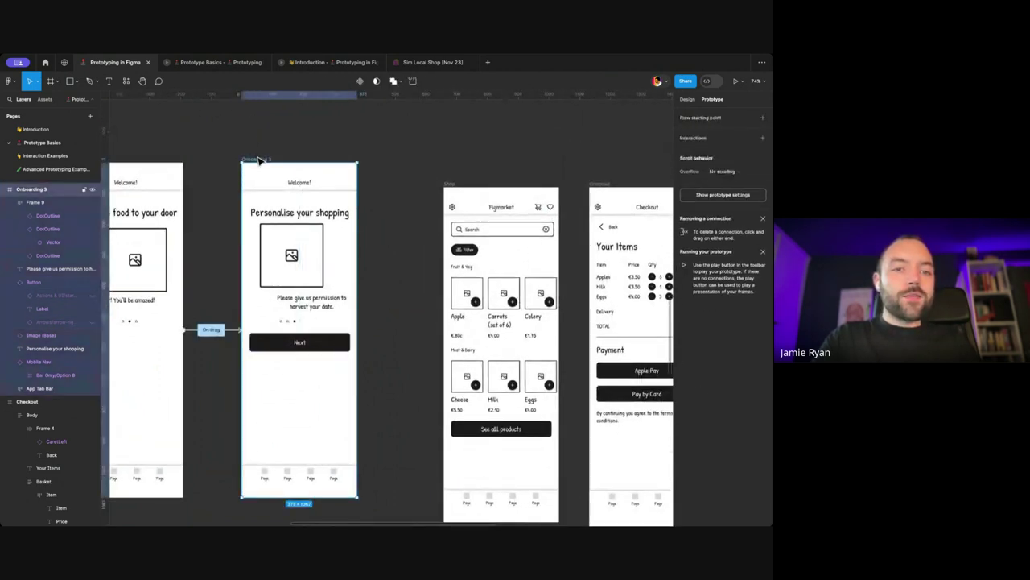
drag(351, 316, 445, 311)
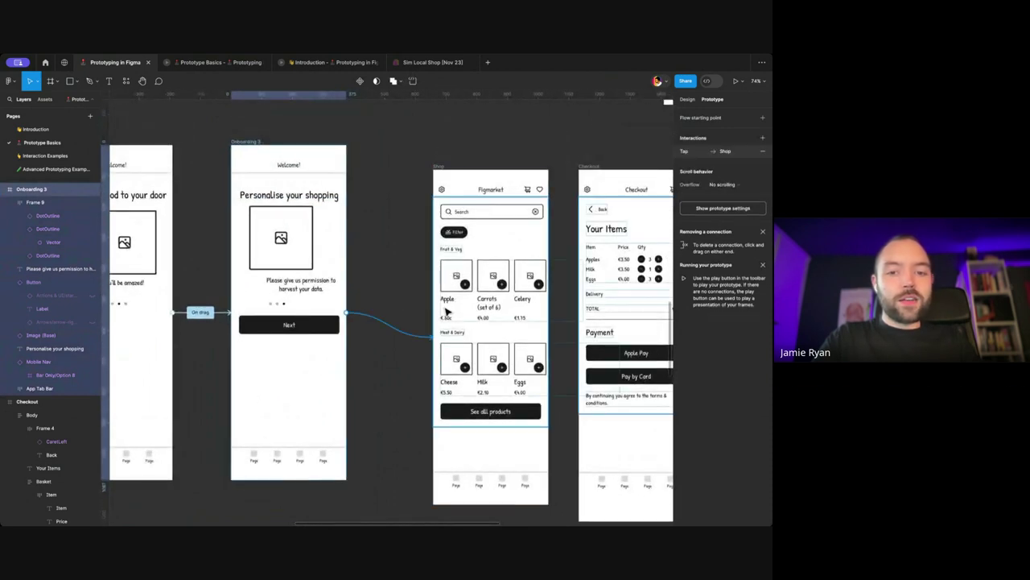
click(407, 210)
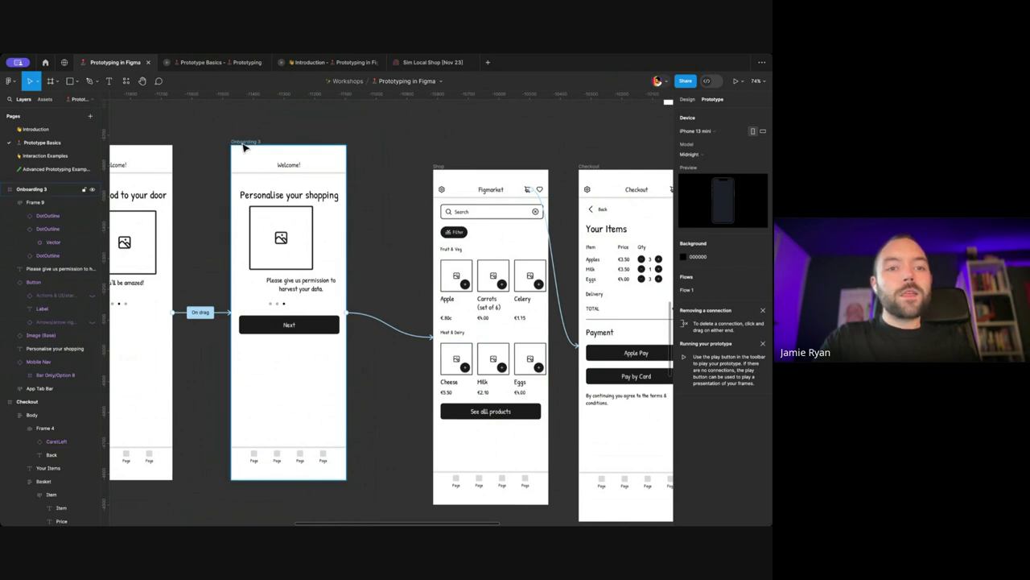
Step: Add a second, on-drag interaction to the Onboarding 3 frame and review the available triggers
click(336, 261)
click(763, 137)
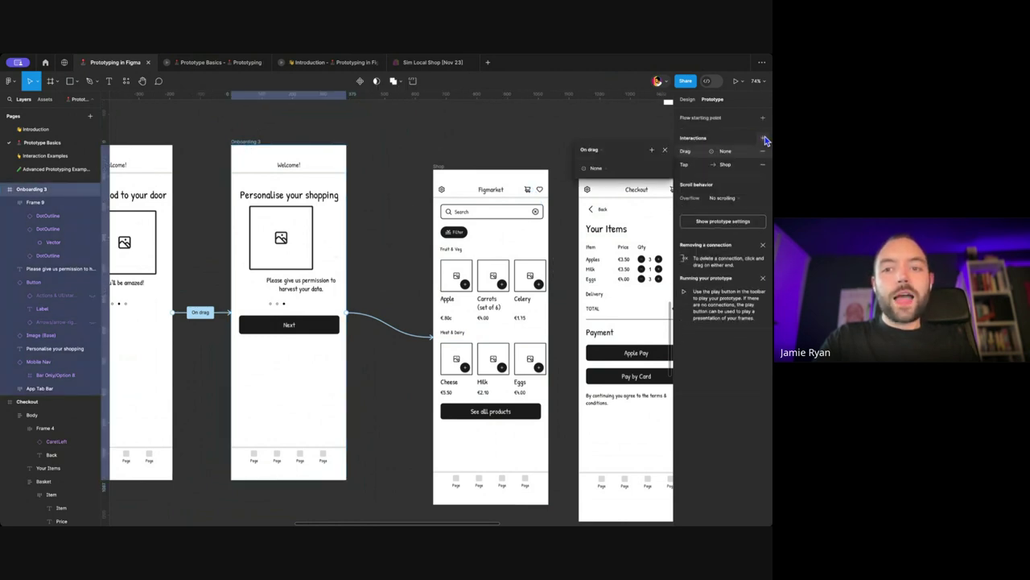
click(600, 162)
click(590, 153)
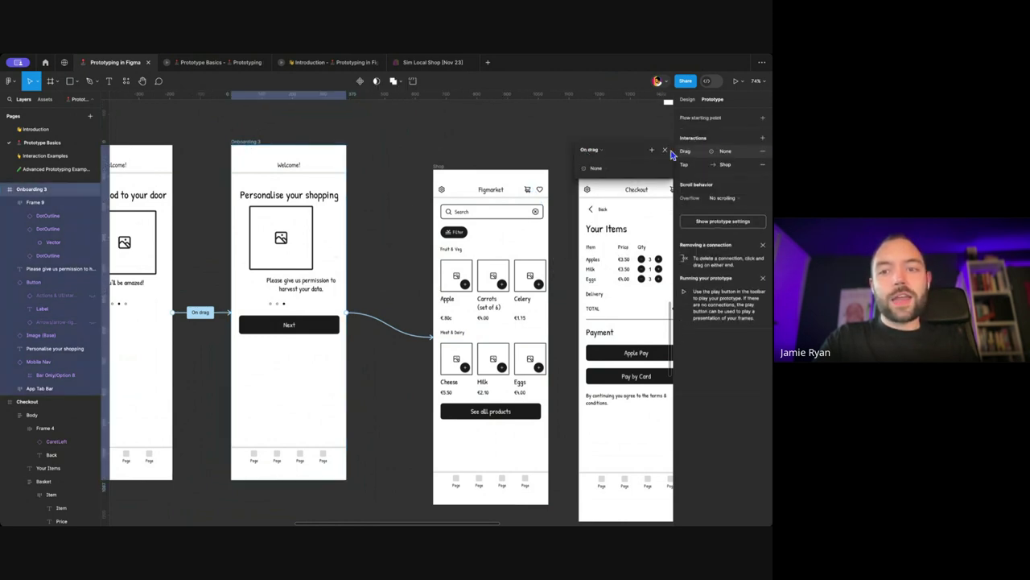
click(590, 151)
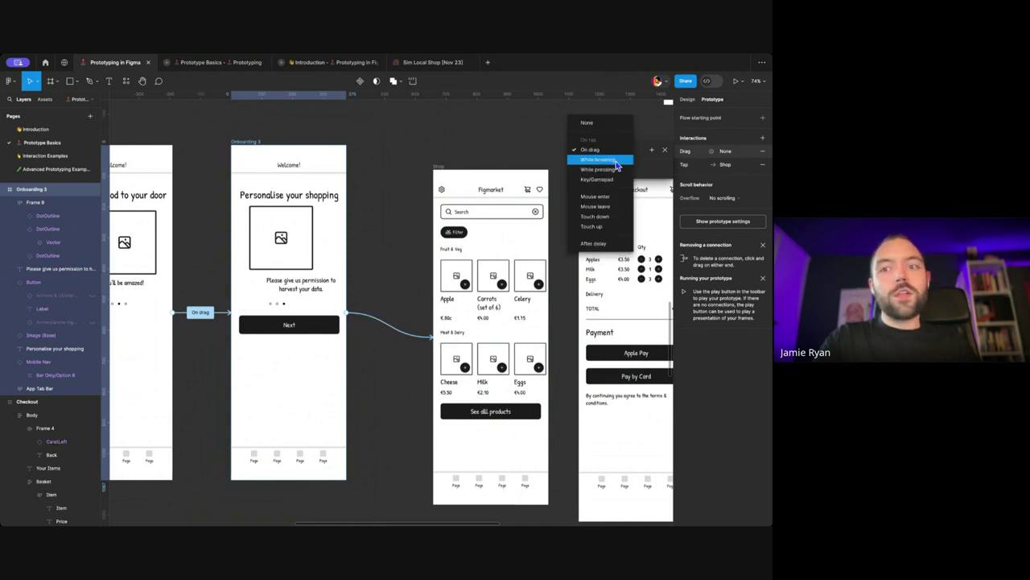
click(727, 142)
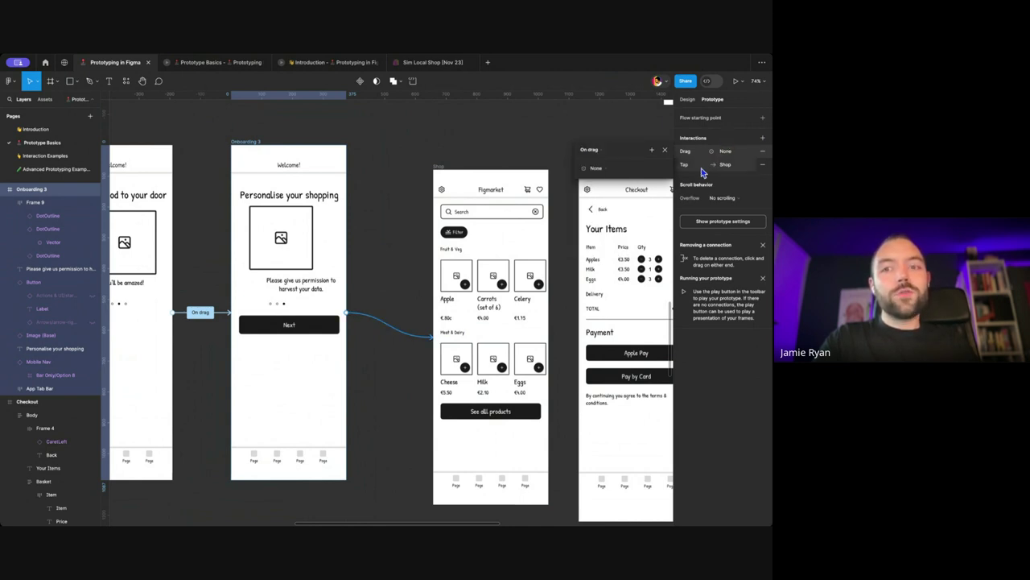
Step: Remove both the drag and tap interactions from the Onboarding 3 frame and check its Next button for connections
click(763, 152)
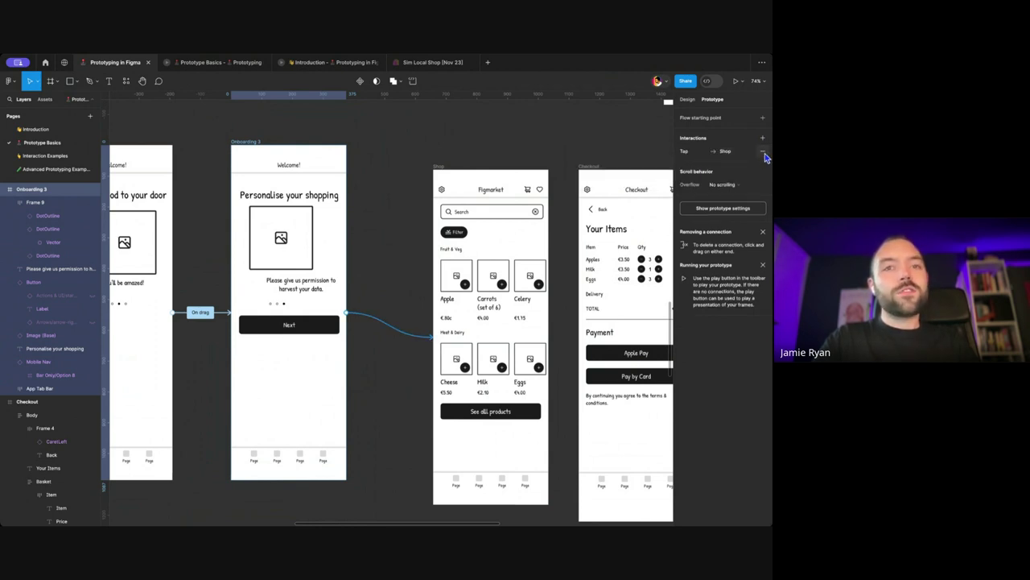
click(585, 154)
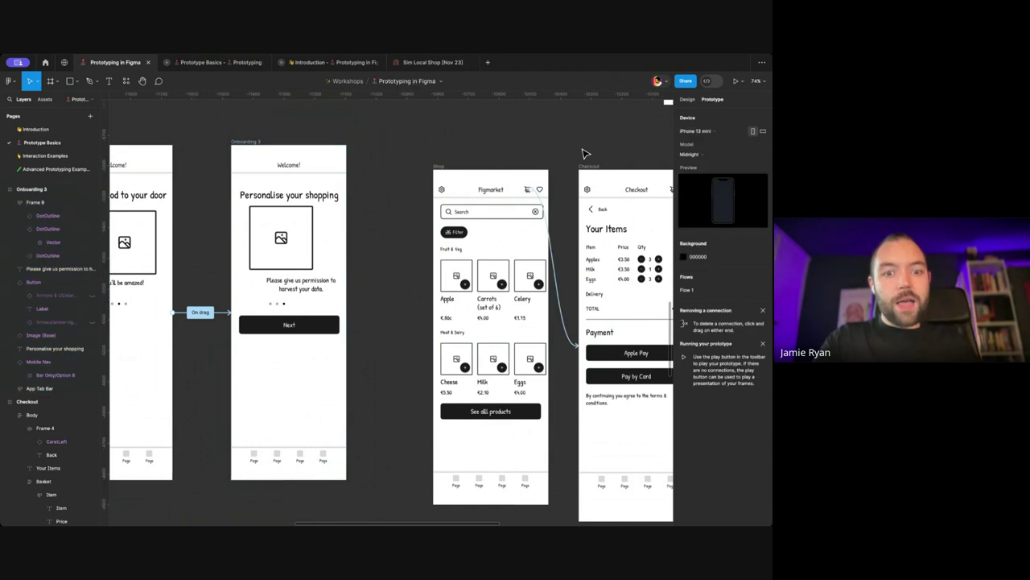
click(315, 330)
scroll(383, 313, down, 5)
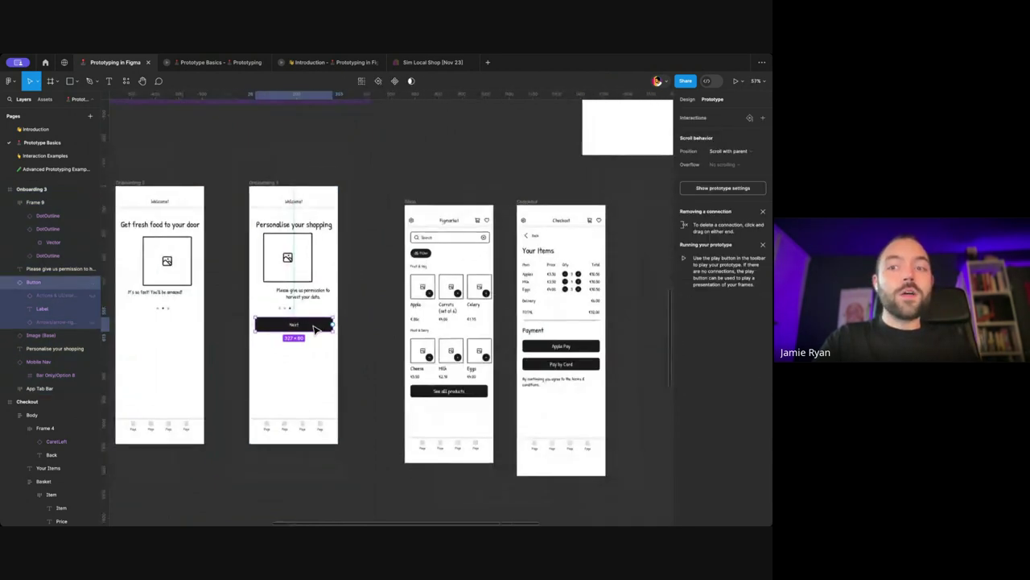
click(383, 312)
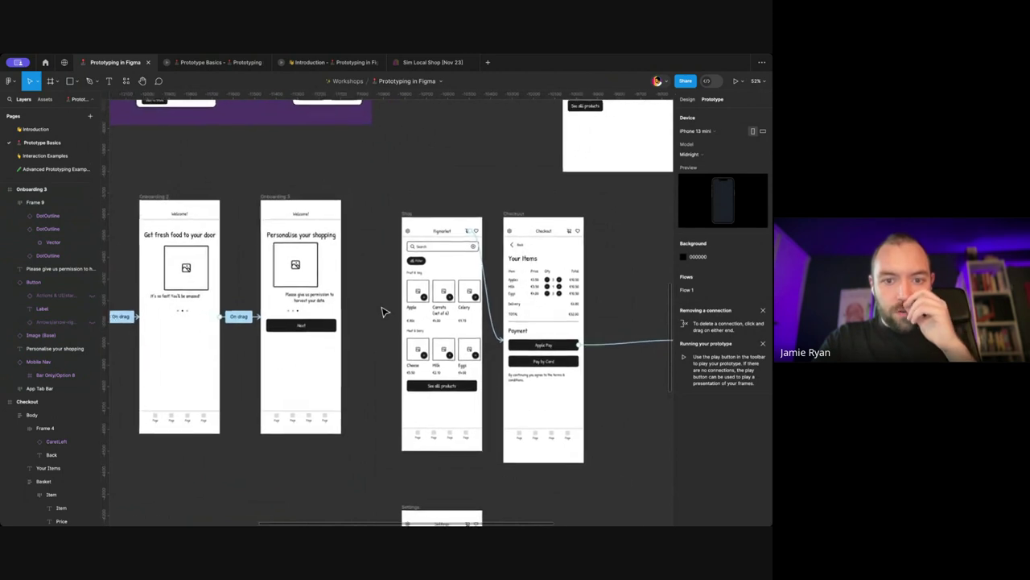
Step: Examine the app tab bars at the bottom of the three onboarding frames
scroll(419, 267, up, 5)
scroll(424, 269, down, 3)
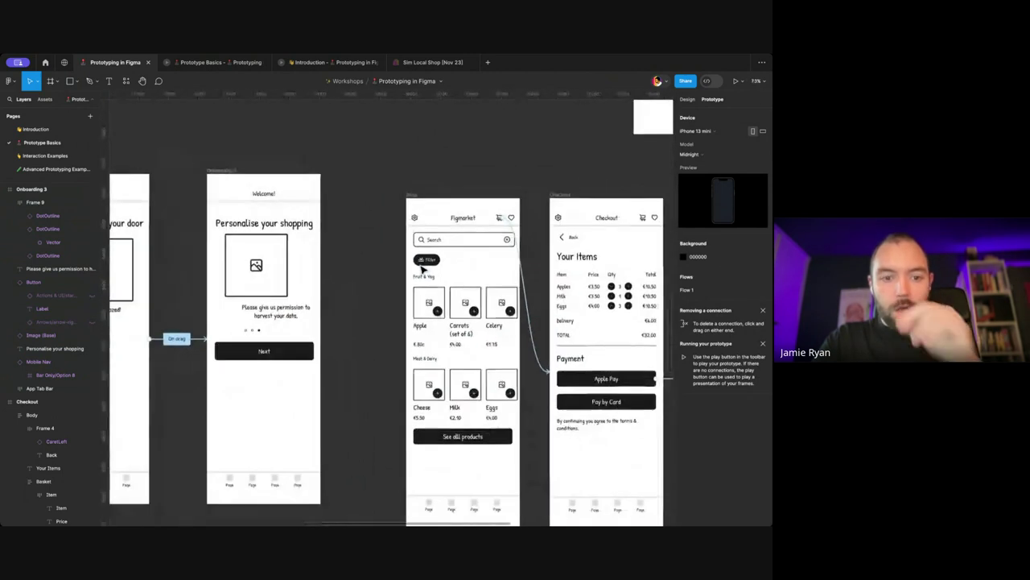
scroll(439, 269, left, 10)
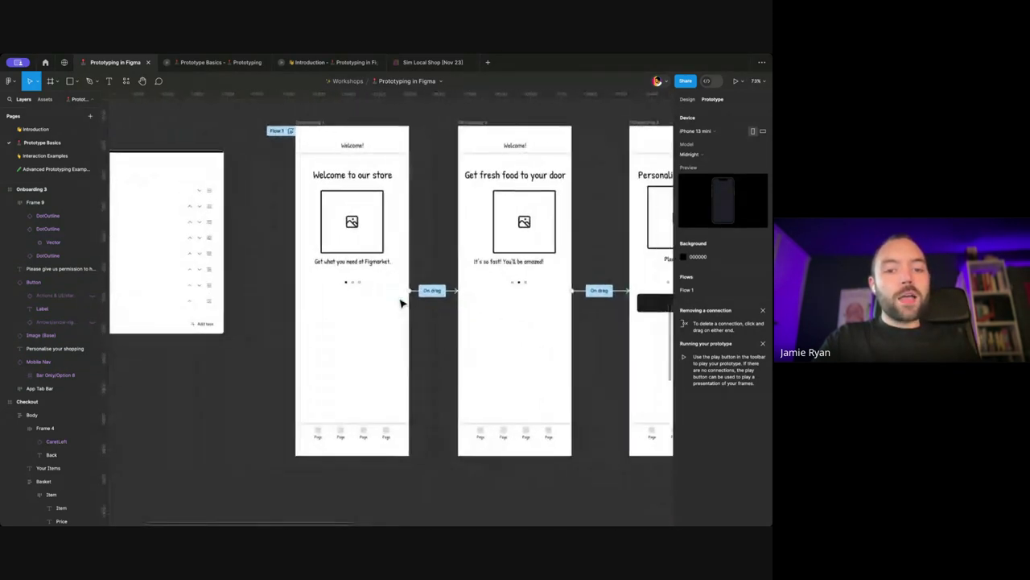
scroll(403, 301, right, 3)
scroll(403, 301, down, 1)
click(320, 429)
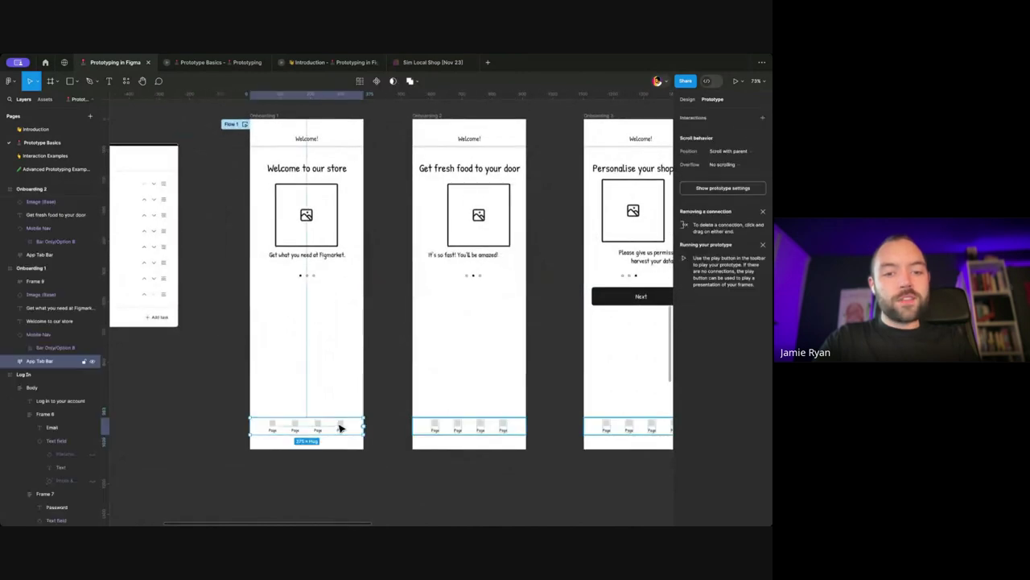
scroll(338, 425, right, 2)
scroll(338, 426, down, 1)
scroll(333, 424, down, 1)
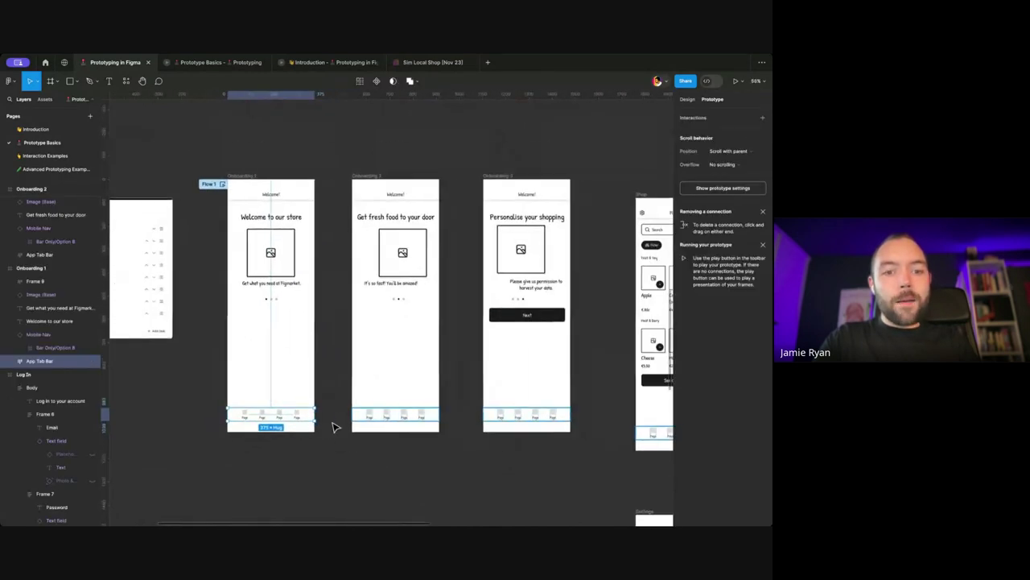
scroll(300, 408, up, 2)
scroll(281, 422, up, 3)
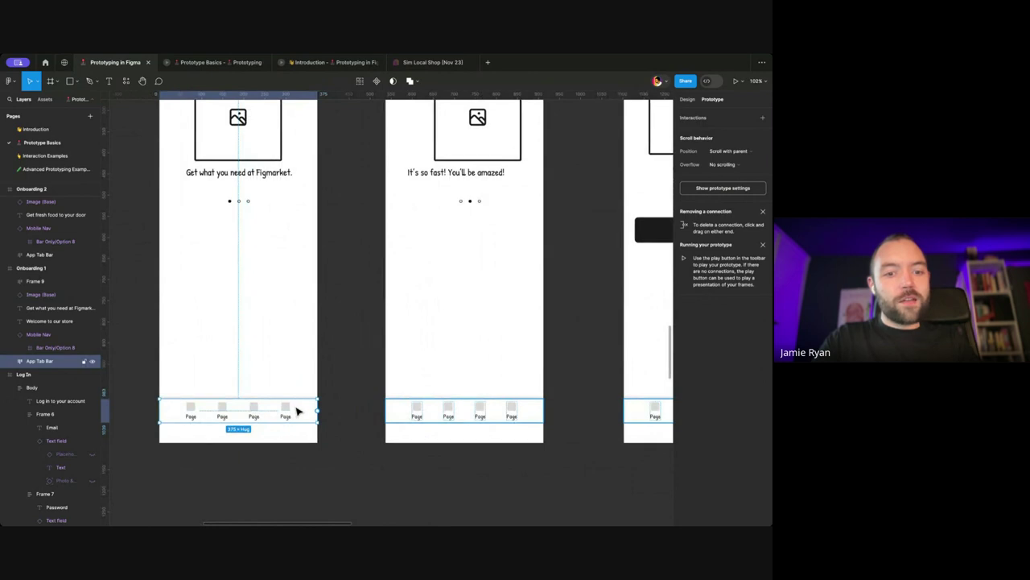
scroll(295, 413, right, 2)
click(287, 405)
scroll(274, 409, down, 3)
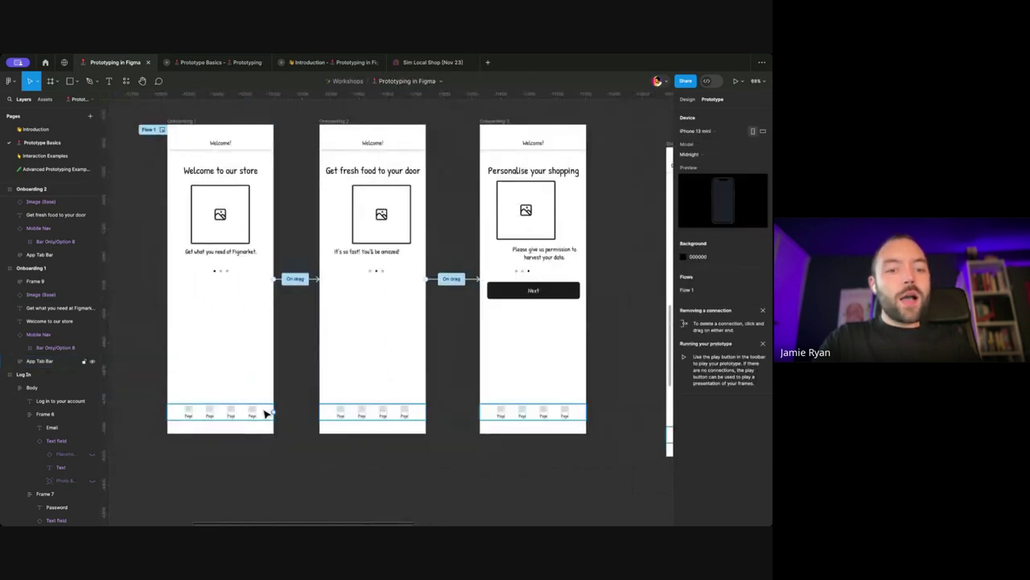
click(266, 413)
scroll(259, 407, left, 1)
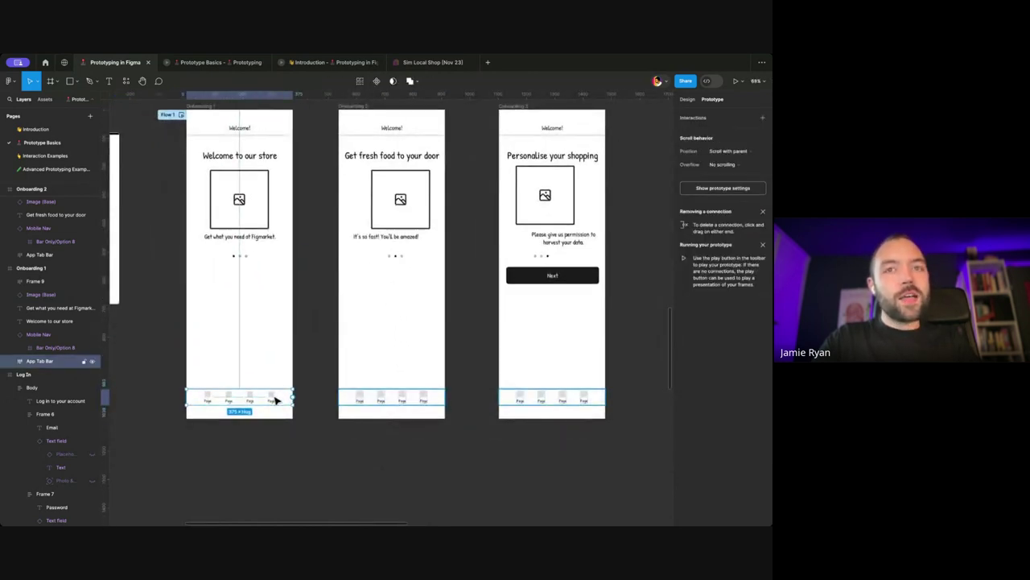
scroll(298, 392, right, 3)
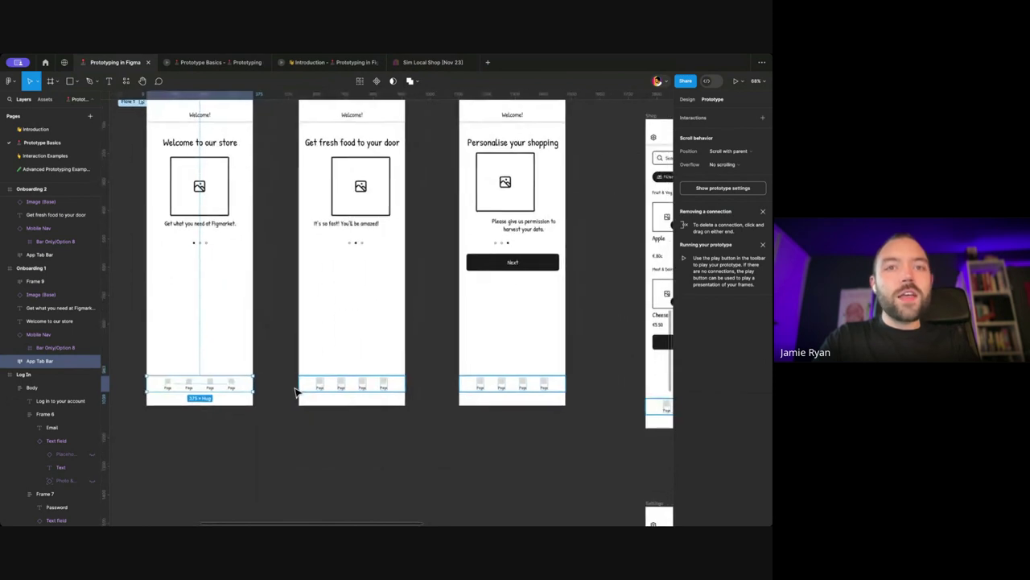
scroll(219, 384, up, 2)
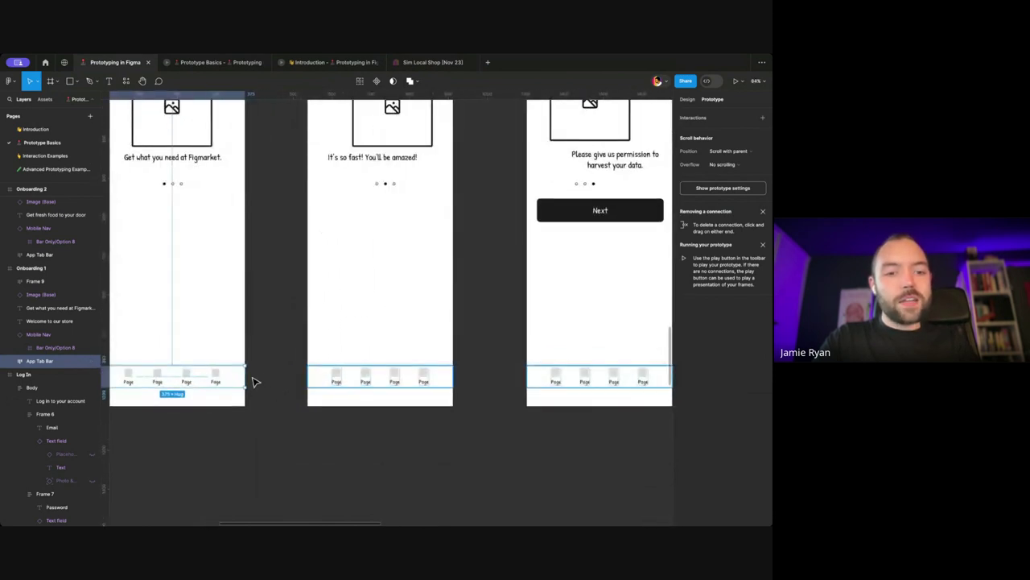
scroll(252, 382, up, 4)
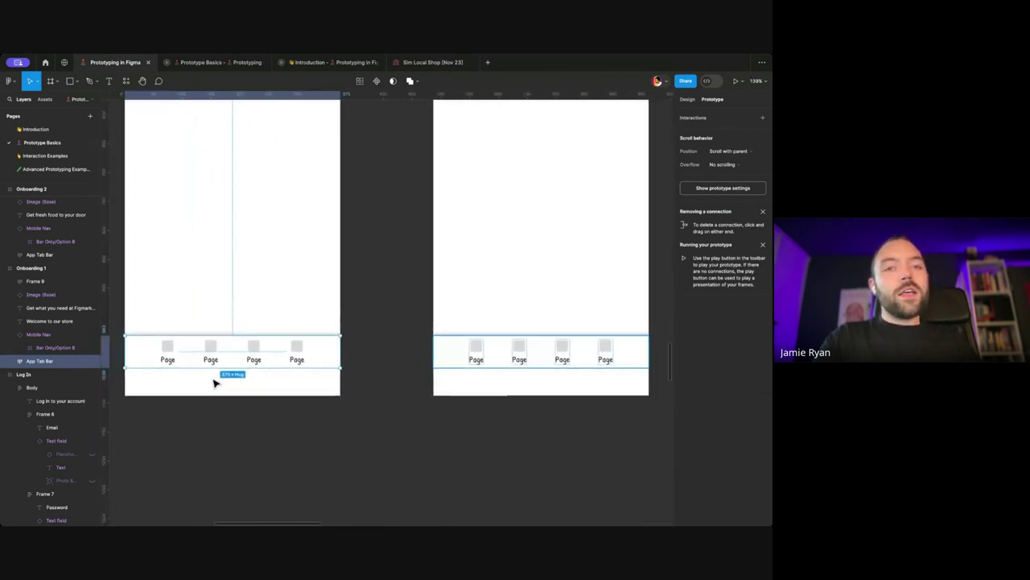
scroll(215, 382, down, 1)
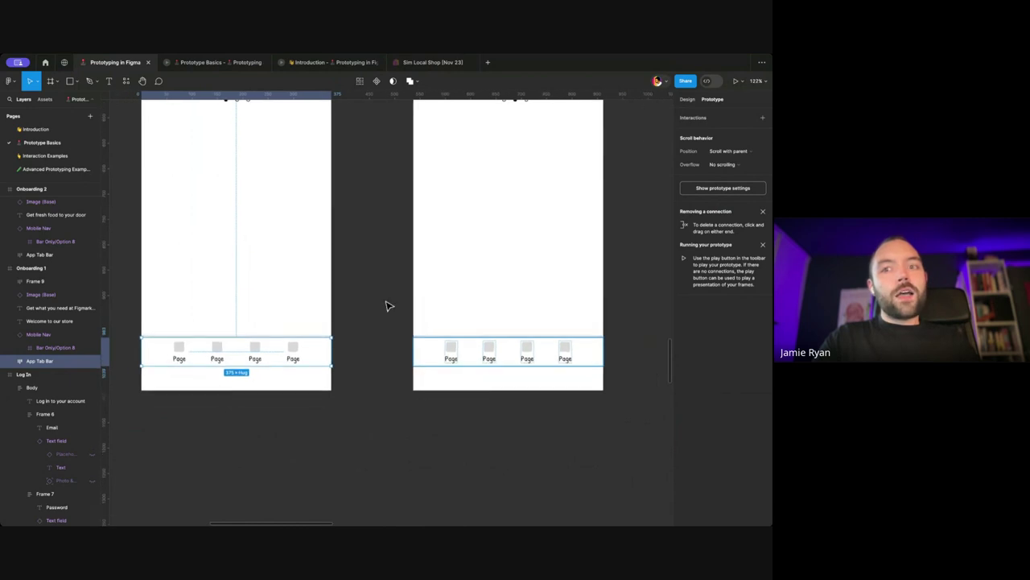
Step: Rename the first two labels of Onboarding 1's app tab bar as Home and Settings
click(689, 101)
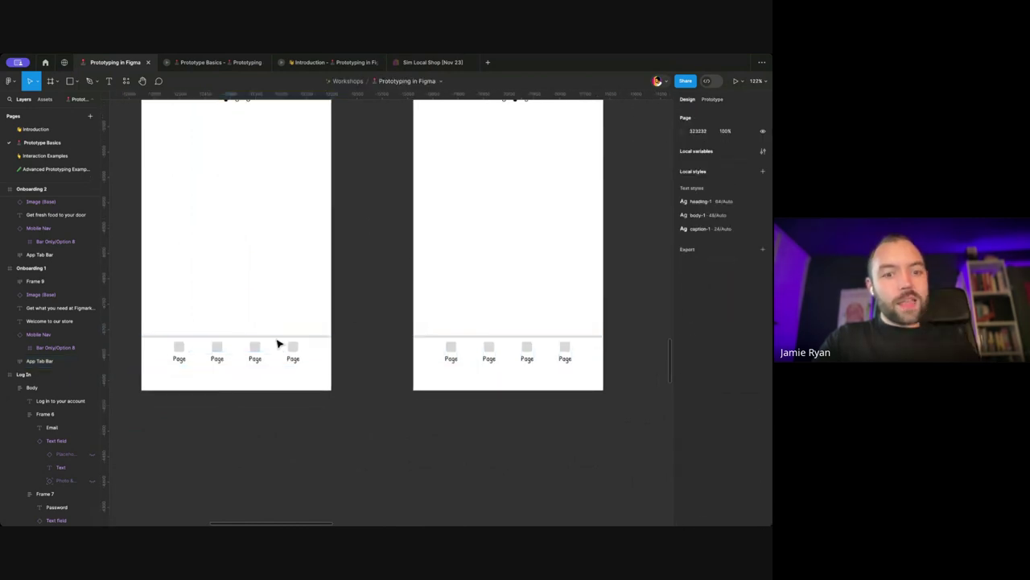
scroll(274, 358, up, 1)
scroll(238, 387, up, 2)
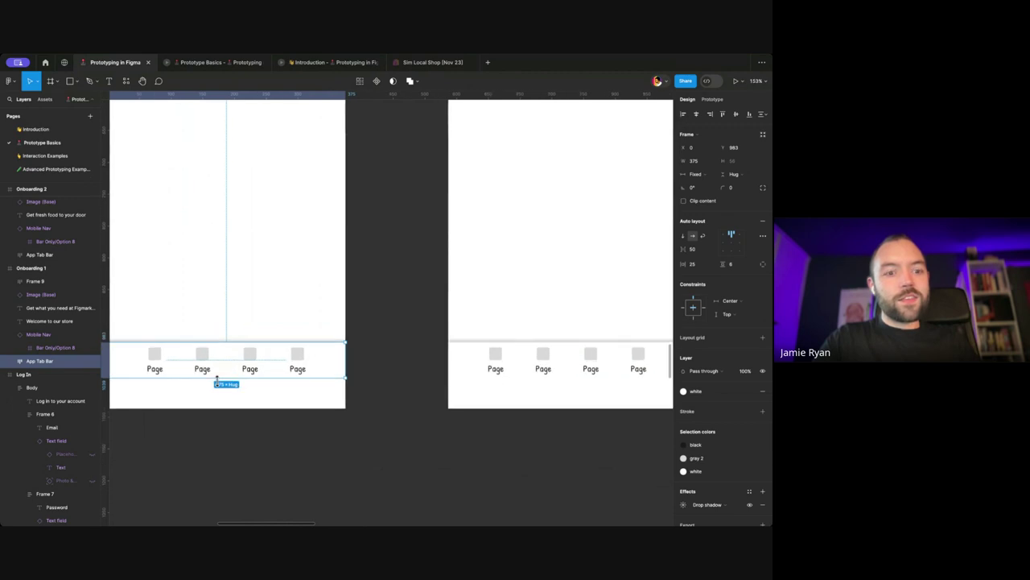
double_click(182, 352)
double_click(190, 357)
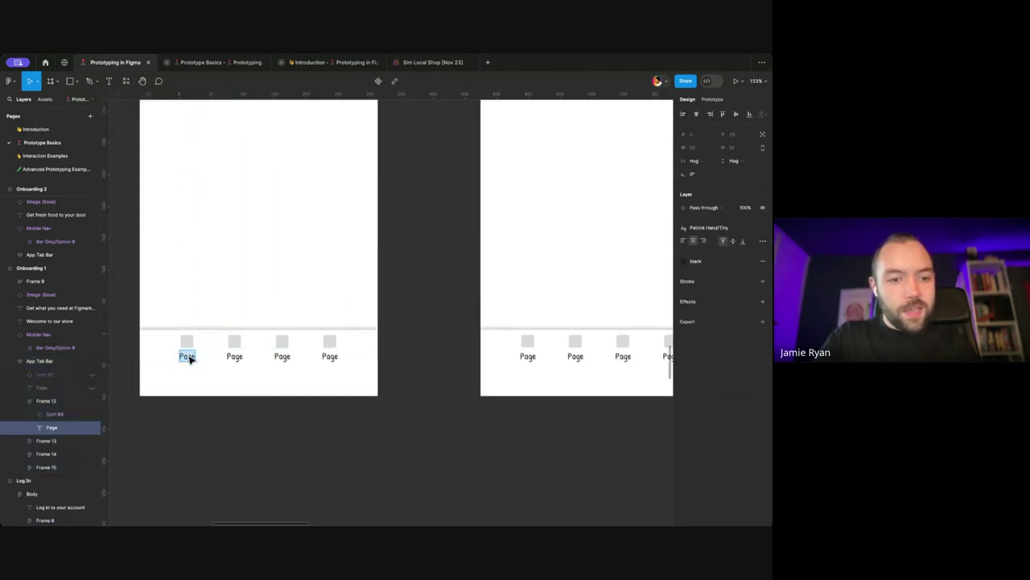
double_click(235, 357)
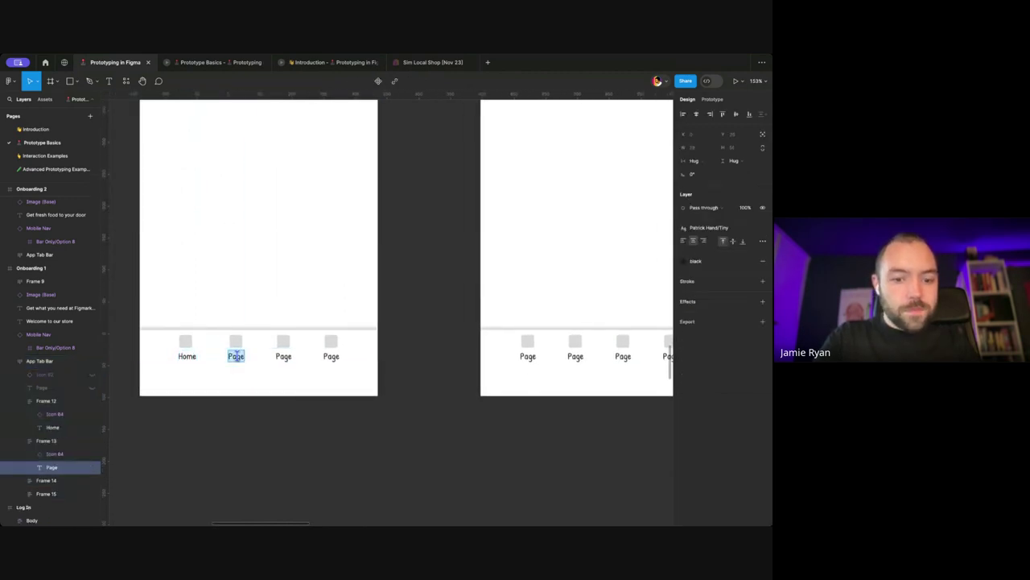
text(Settings)
Step: Rename the third and fourth labels of Onboarding 1's app tab bar as Favourites and Log In
double_click(290, 355)
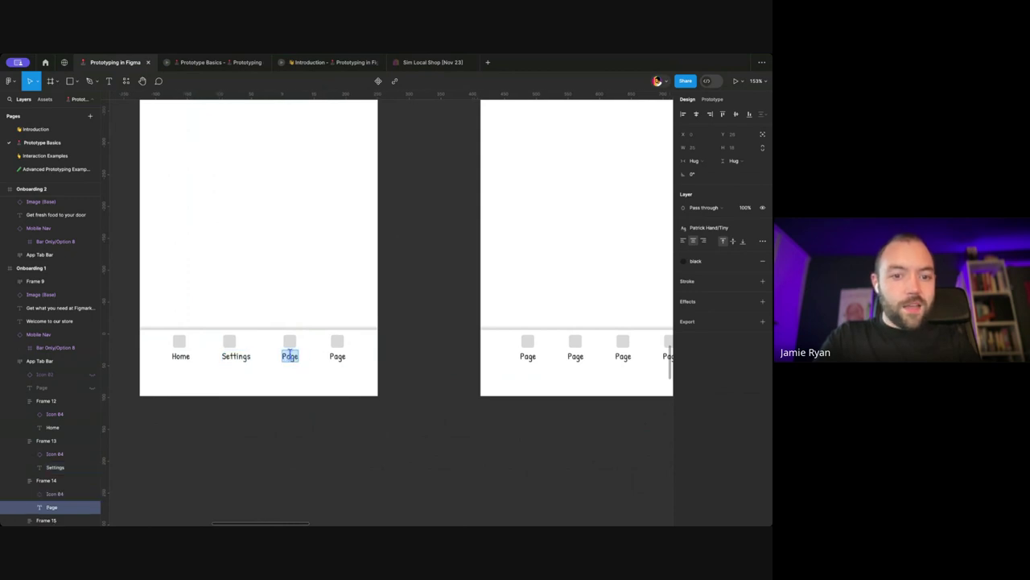
text(Favourites)
double_click(347, 356)
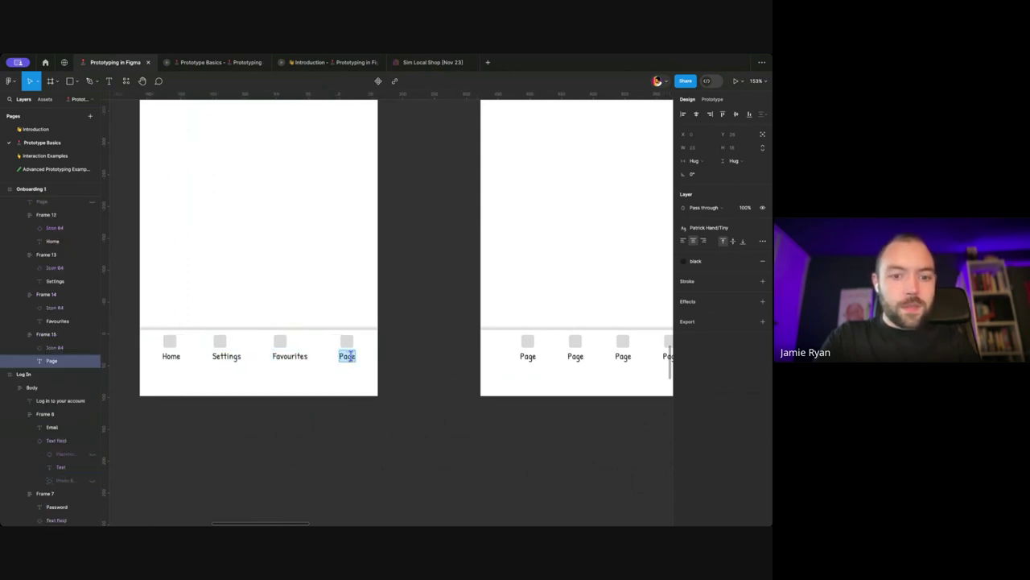
text(Log O)
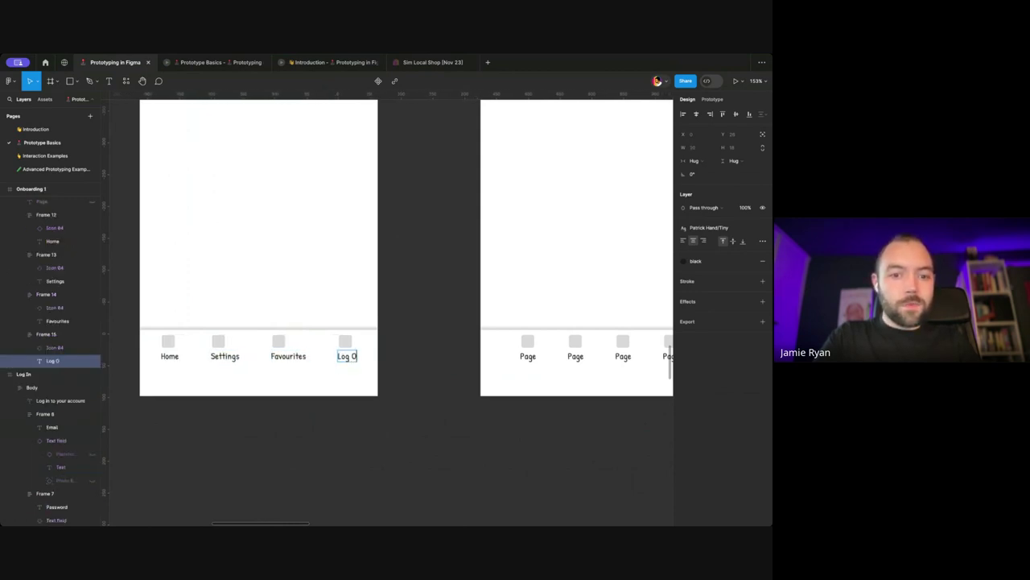
text(ut)
key(BackSpace)
key(BackSpace)
key(BackSpace)
text(In)
click(475, 306)
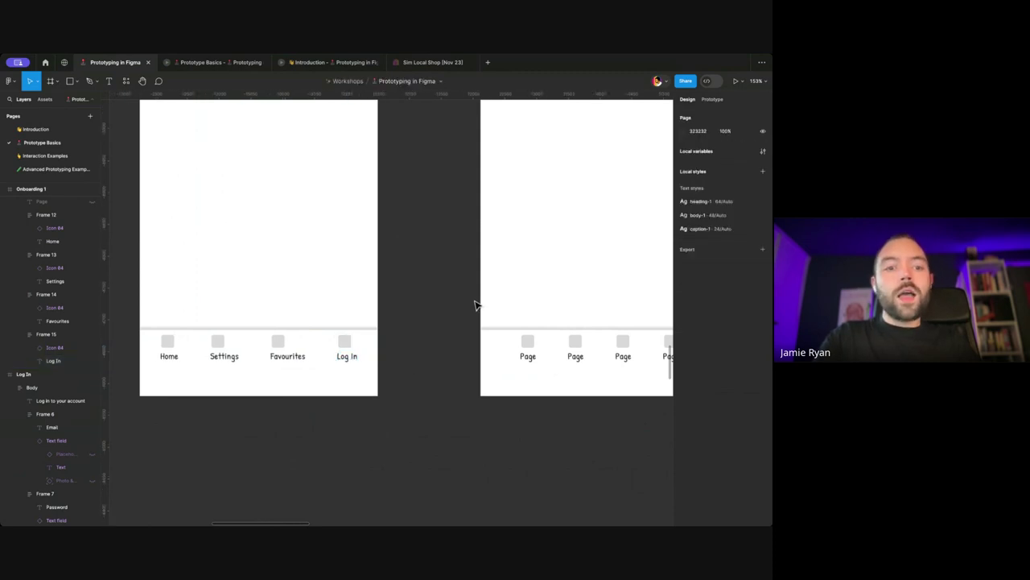
Step: Switch to prototype editing and connect the Home tab of Onboarding 1's app tab bar to the shop product frame
click(311, 355)
scroll(310, 352, down, 2)
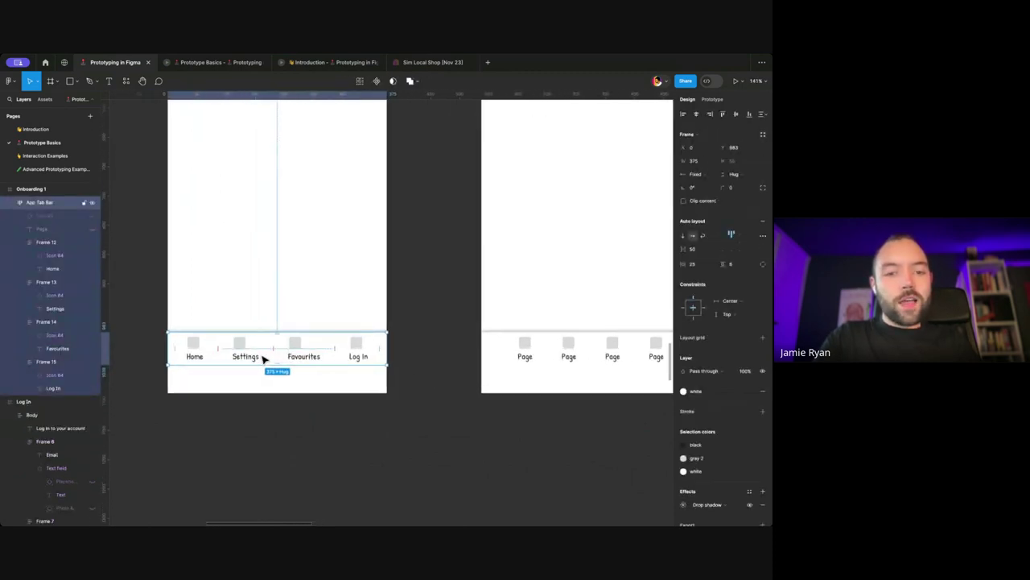
scroll(262, 359, up, 3)
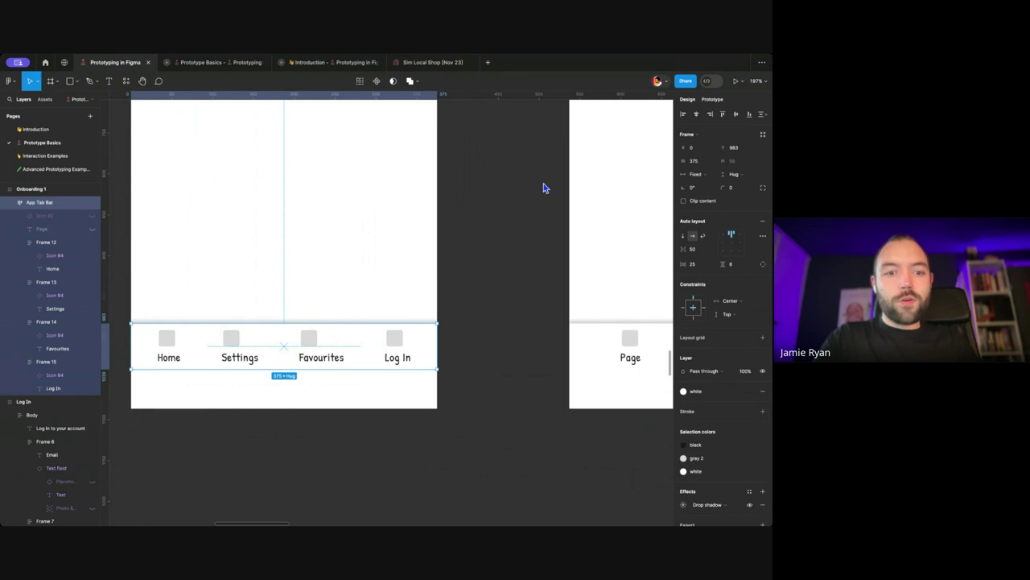
key(shift+e)
scroll(362, 254, down, 3)
click(226, 325)
scroll(226, 322, down, 6)
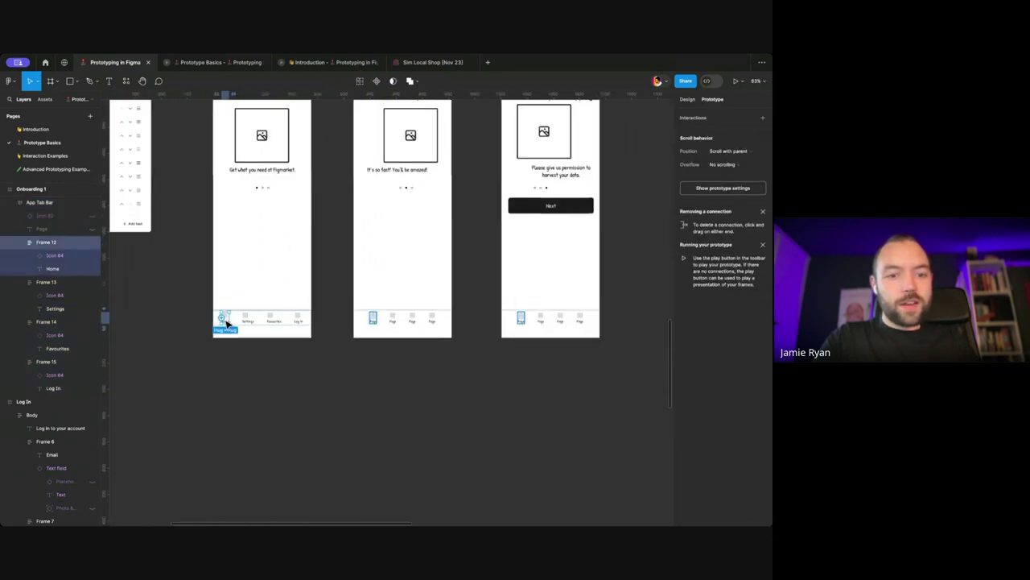
drag(353, 195, 652, 213)
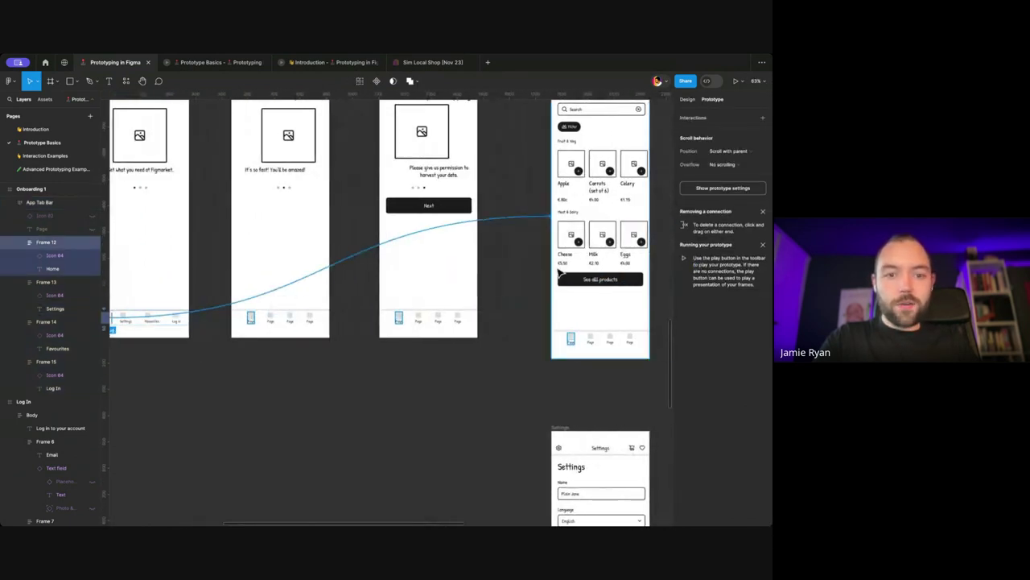
Step: Connect the Settings tab of Onboarding 1's app tab bar to the Settings frame
scroll(211, 320, up, 3)
click(203, 313)
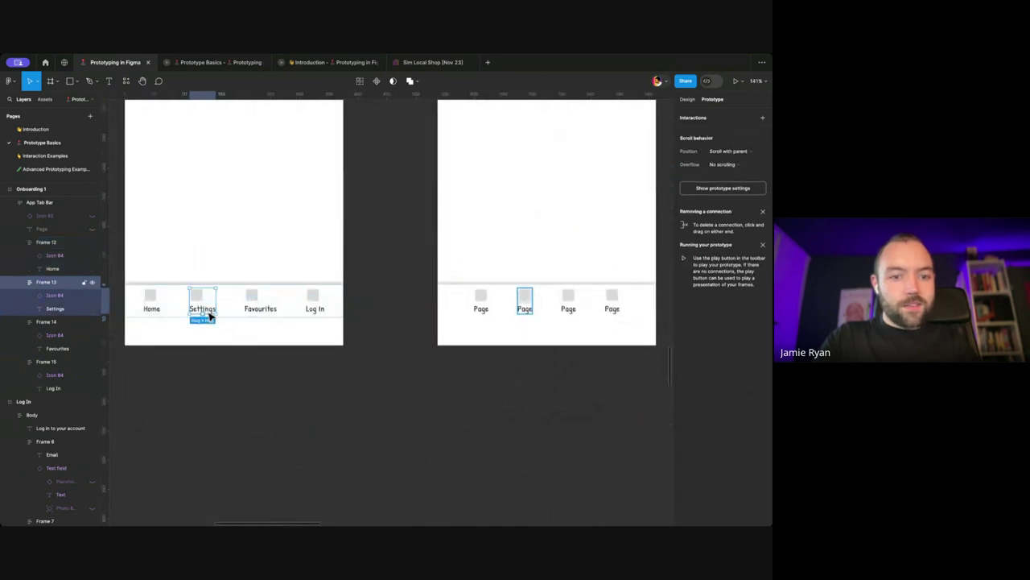
scroll(205, 314, down, 8)
drag(210, 316, 422, 423)
scroll(247, 331, up, 5)
click(141, 260)
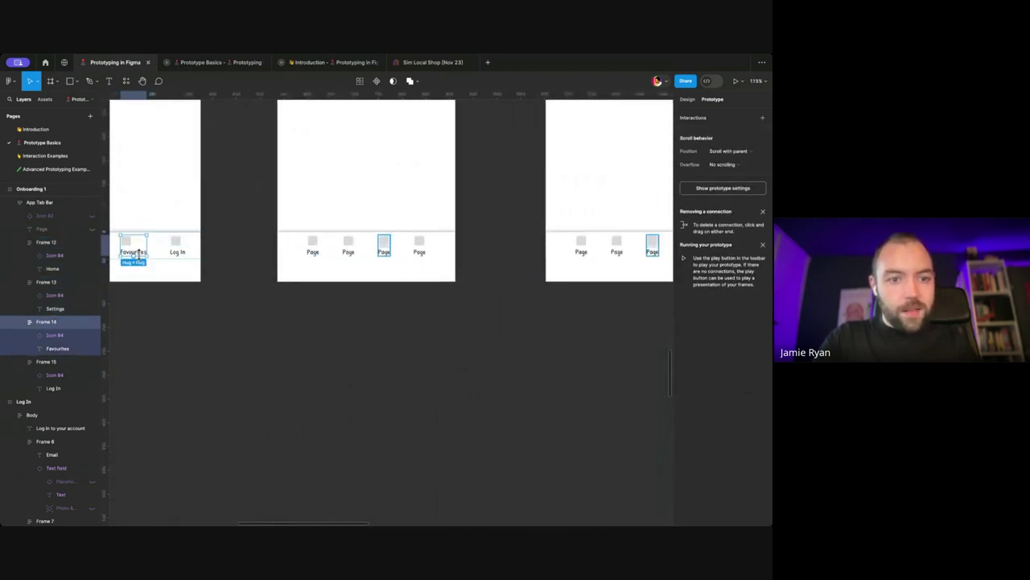
scroll(141, 260, down, 5)
click(161, 298)
scroll(210, 288, up, 2)
scroll(210, 287, up, 4)
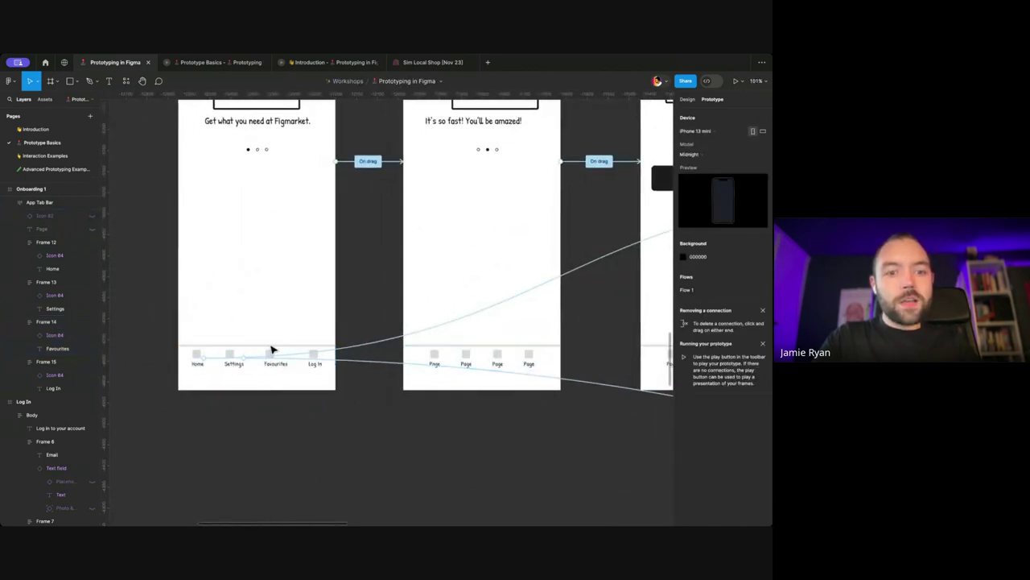
Step: Examine the app tab bars and their connections across the onboarding and shop frames
click(240, 349)
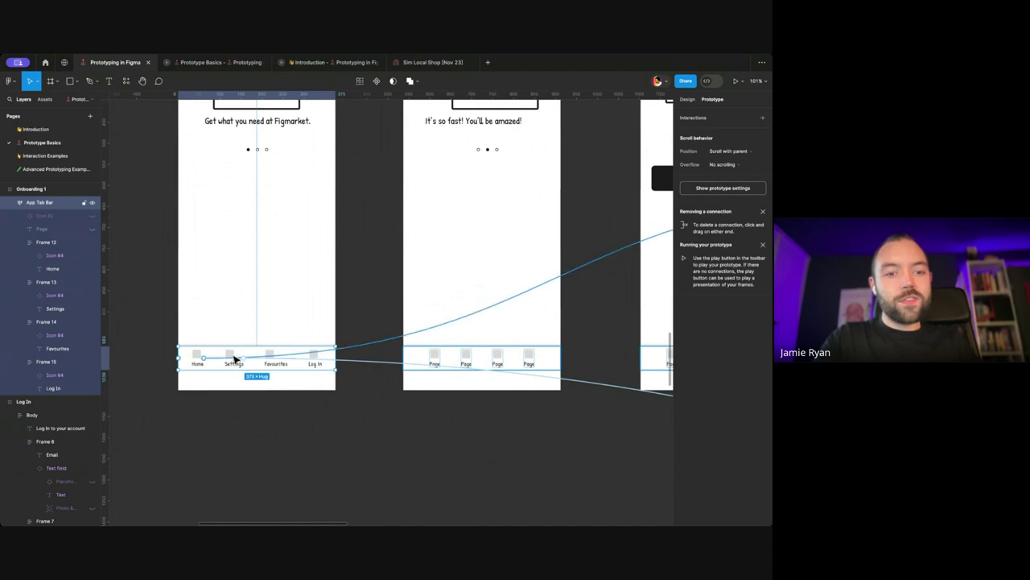
scroll(237, 354, right, 1)
click(345, 306)
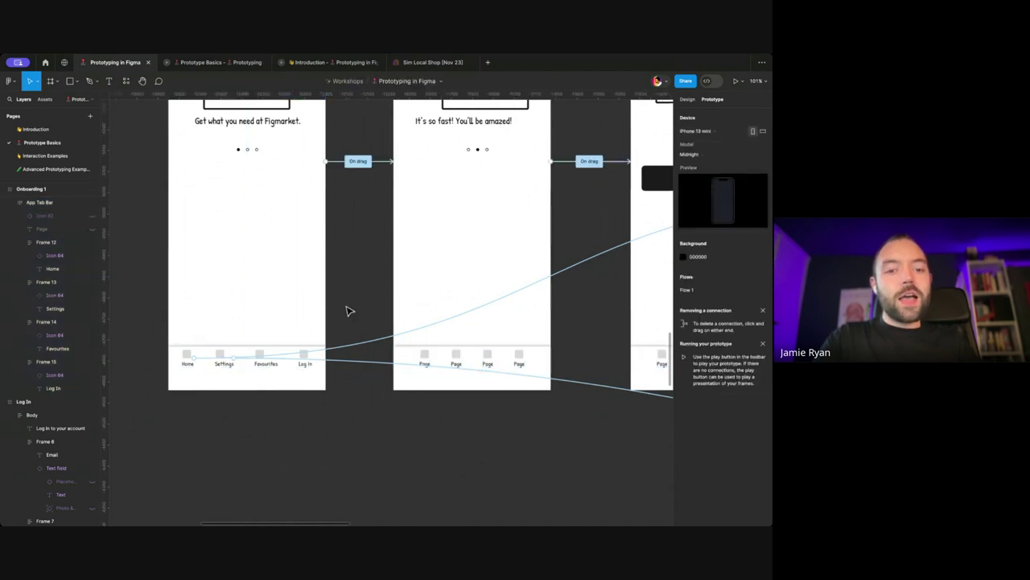
scroll(395, 338, right, 5)
click(361, 342)
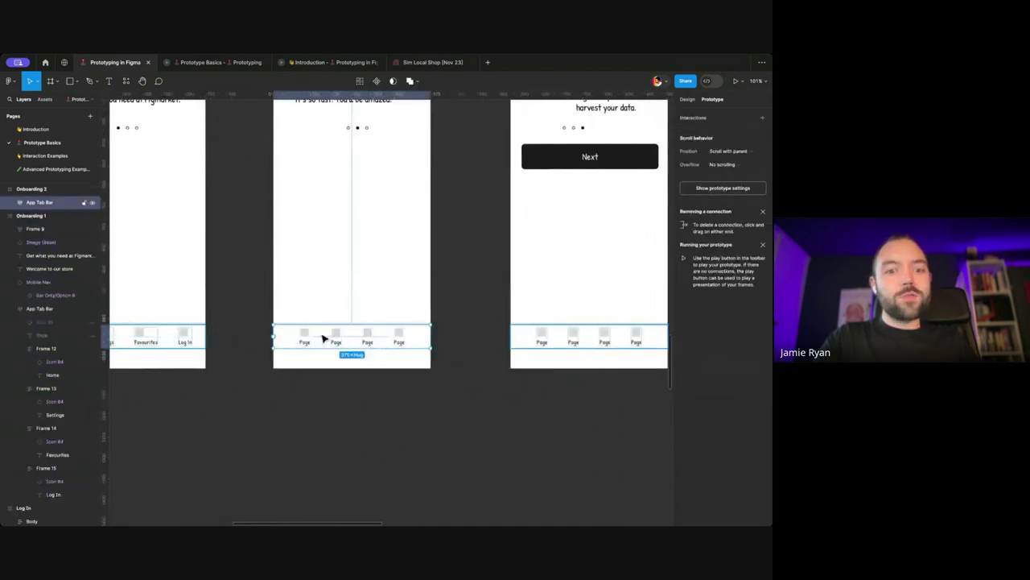
scroll(441, 316, right, 4)
scroll(439, 327, left, 2)
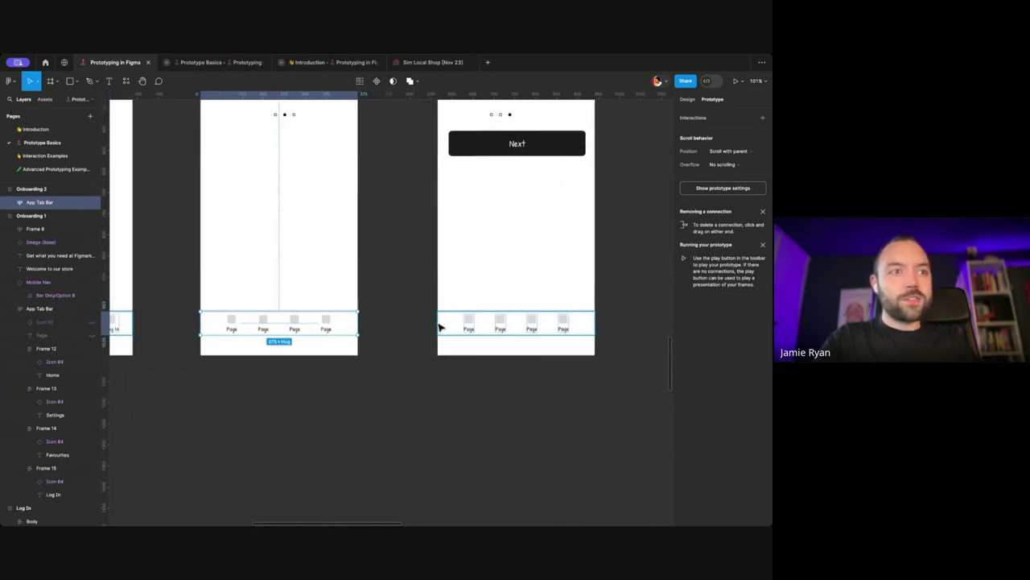
scroll(440, 327, down, 3)
scroll(439, 327, right, 3)
scroll(435, 326, left, 7)
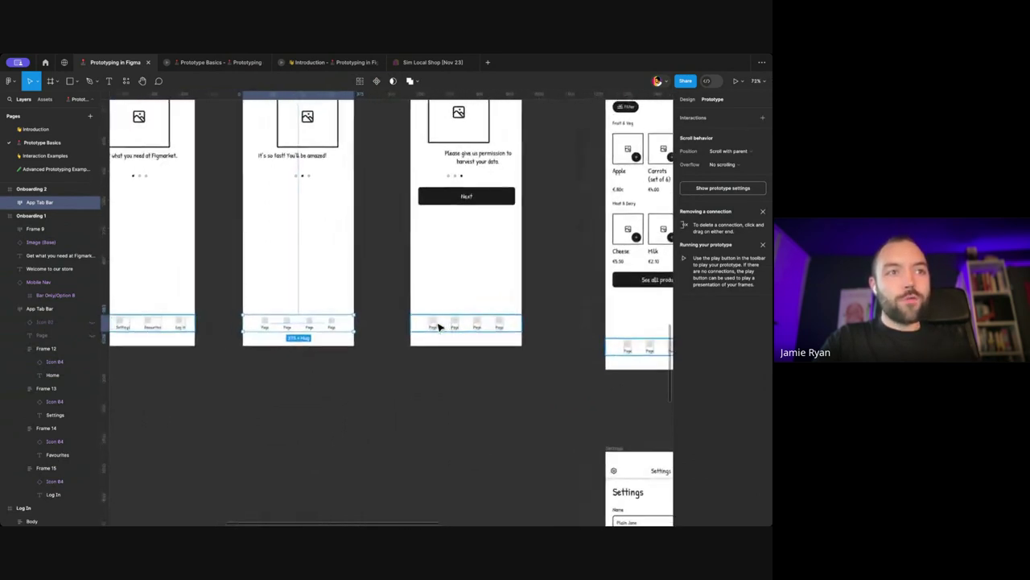
Step: Undo the connections from the Home and Settings tabs of Onboarding 1
click(392, 372)
scroll(347, 354, up, 4)
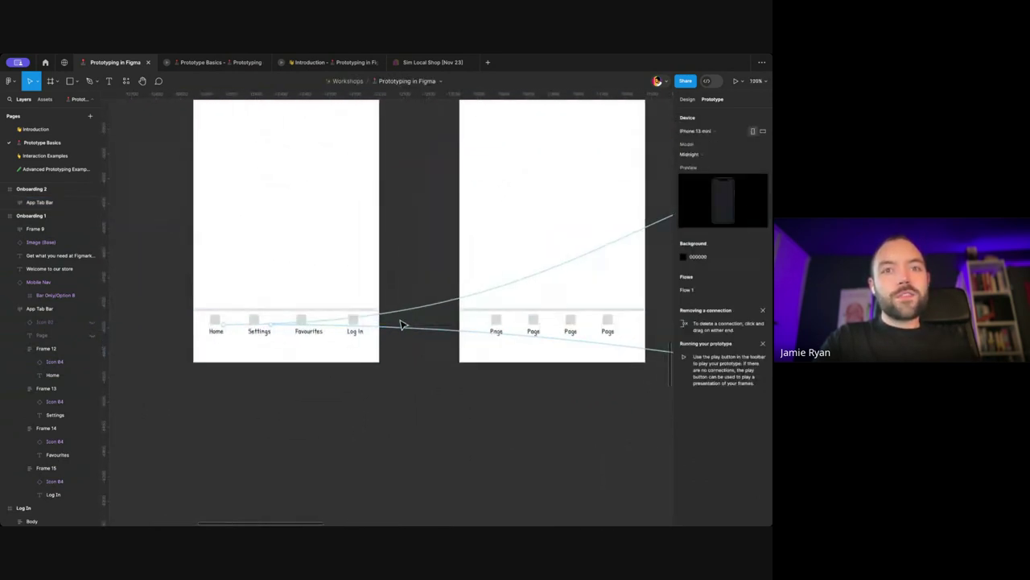
key(ctrl+z)
click(395, 373)
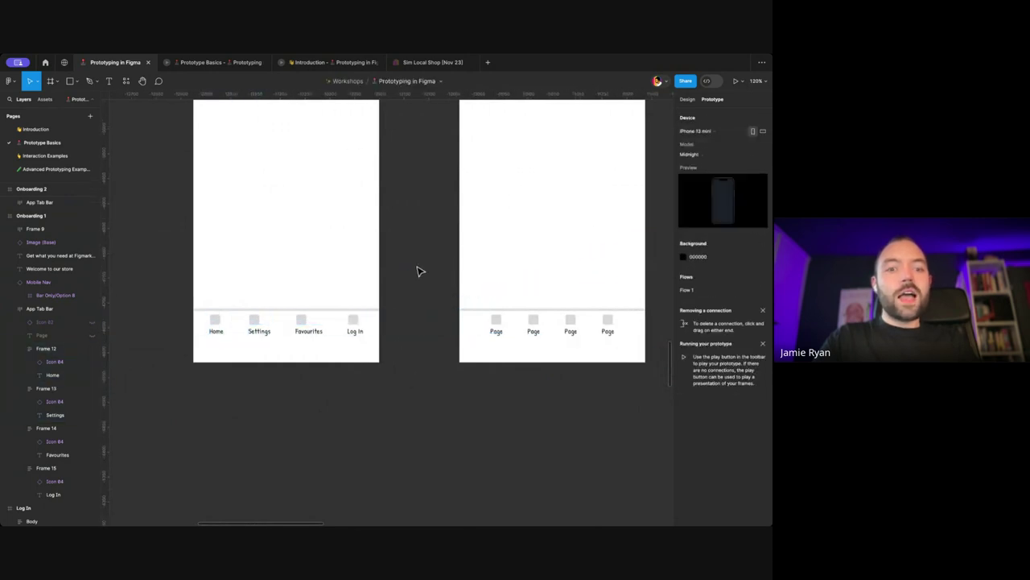
Step: Replace Onboarding 1's labelled app tab bar with the generic Page-labelled tab bar used in Onboarding 2
scroll(419, 272, down, 1)
scroll(419, 272, down, 1)
scroll(375, 278, right, 2)
click(299, 317)
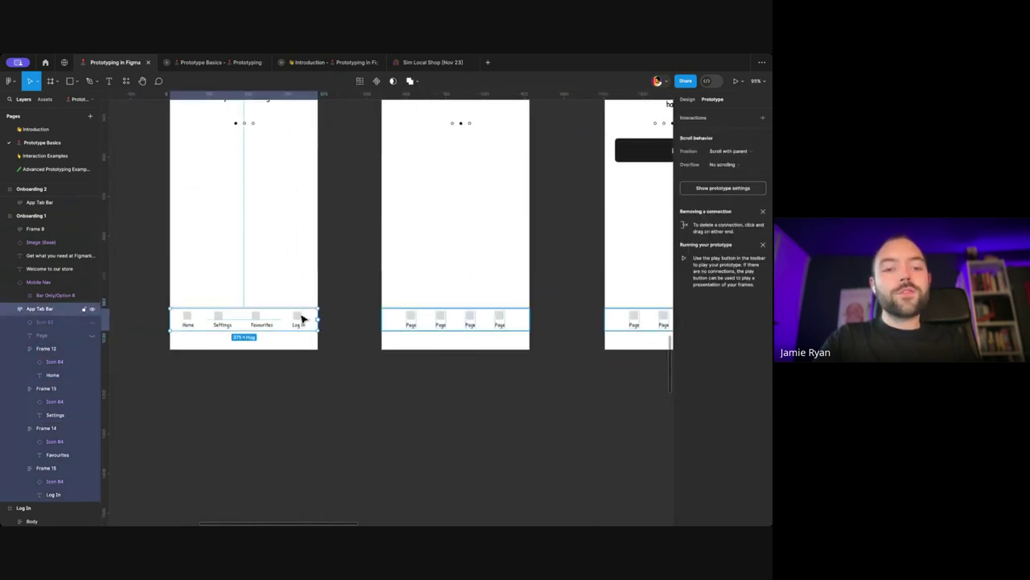
scroll(313, 318, right, 3)
scroll(235, 325, left, 2)
click(370, 332)
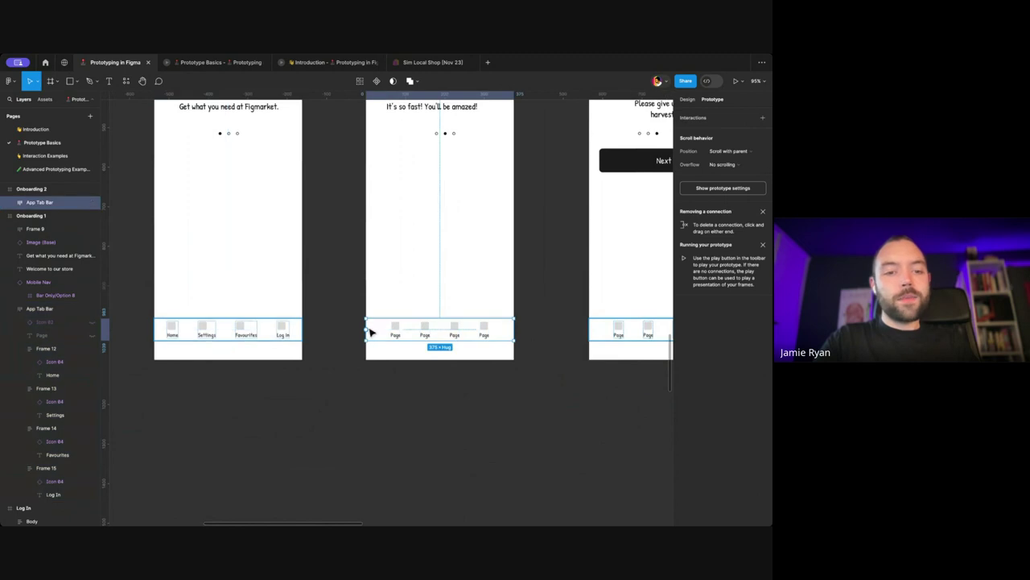
click(250, 333)
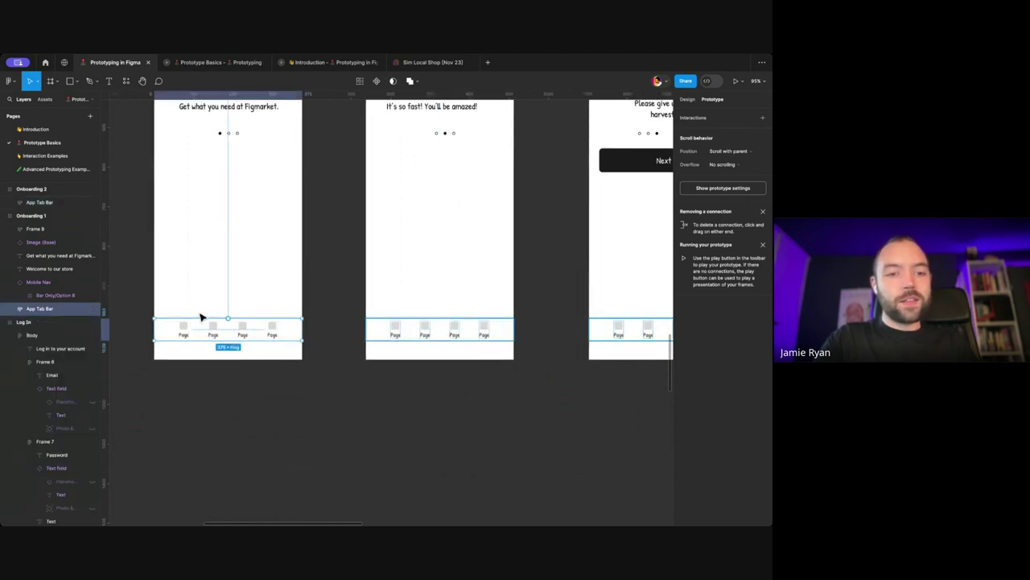
scroll(207, 326, right, 1)
scroll(207, 330, left, 1)
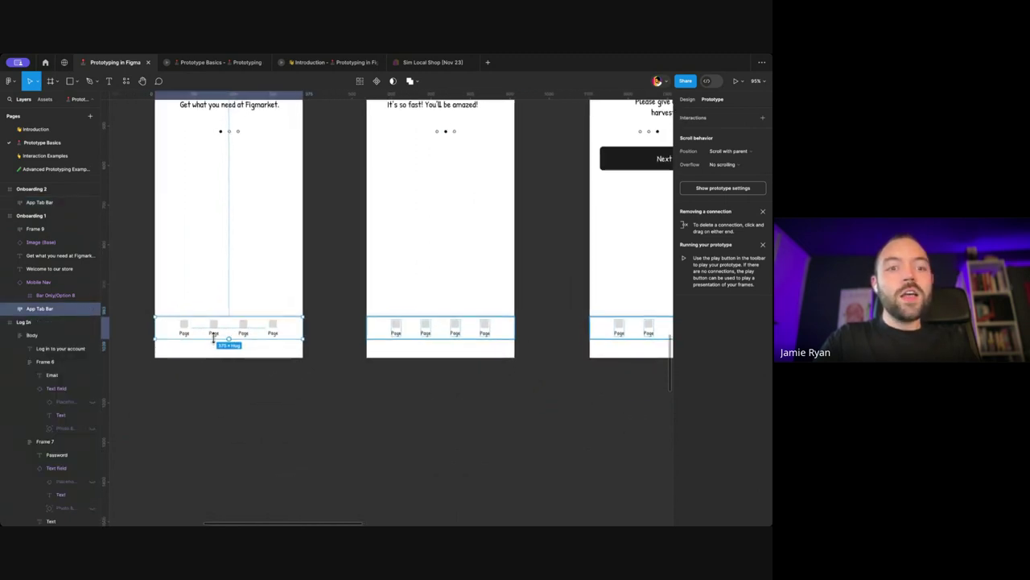
Step: Select the matching App Tab Bar layers on all screens and turn them into a single component with instances
scroll(239, 333, up, 3)
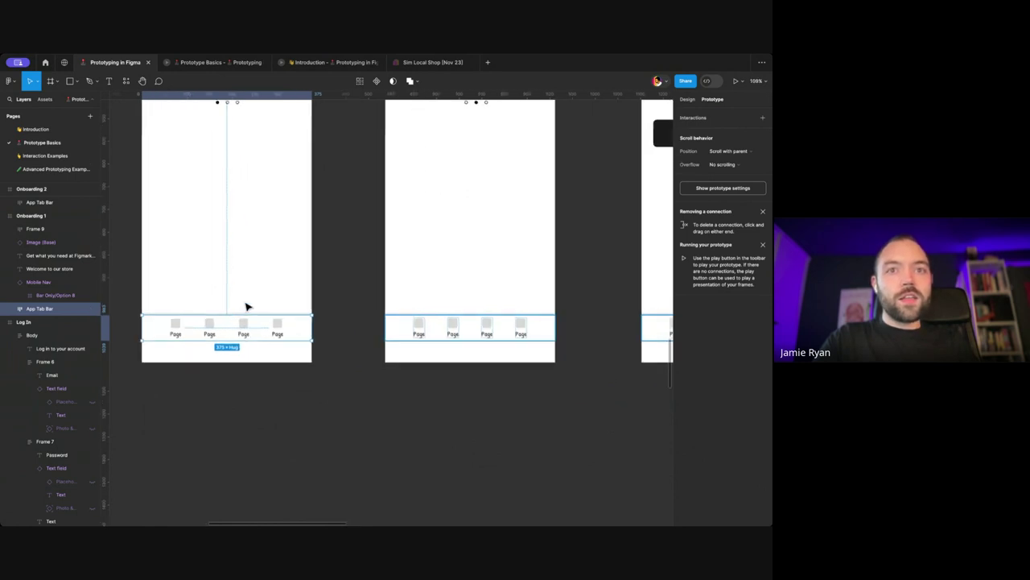
click(360, 82)
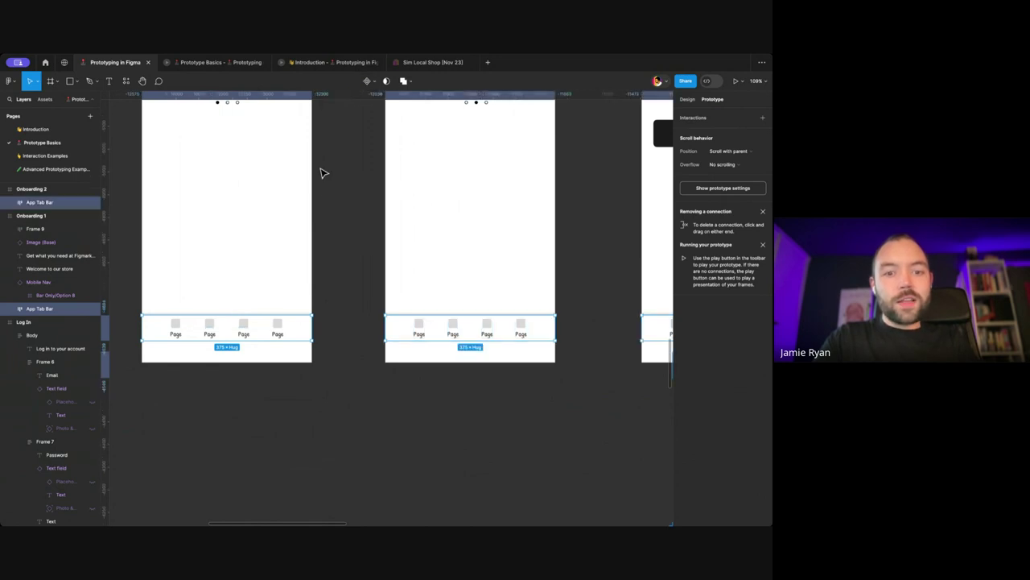
scroll(323, 184, down, 5)
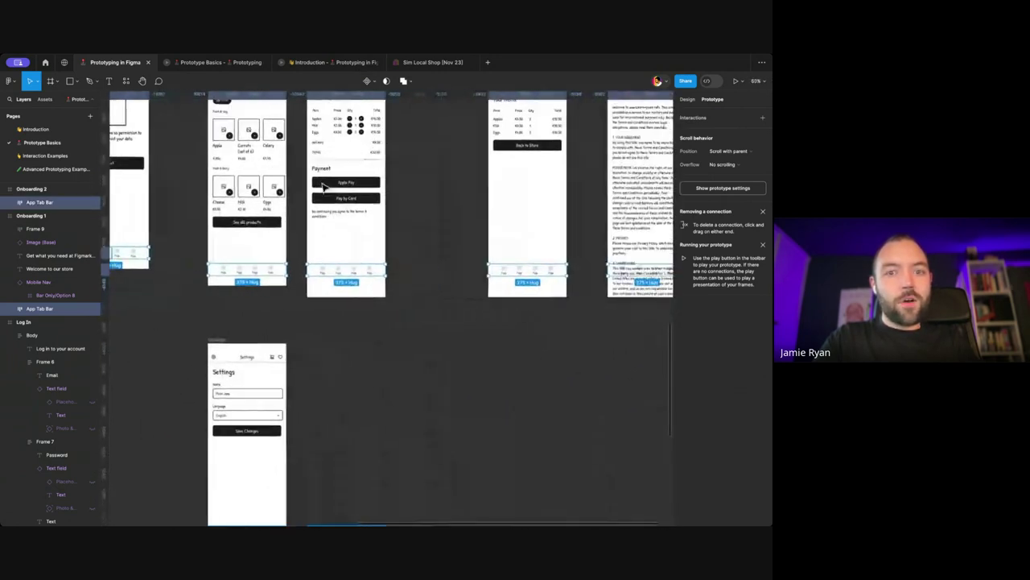
scroll(323, 183, left, 5)
scroll(253, 231, up, 5)
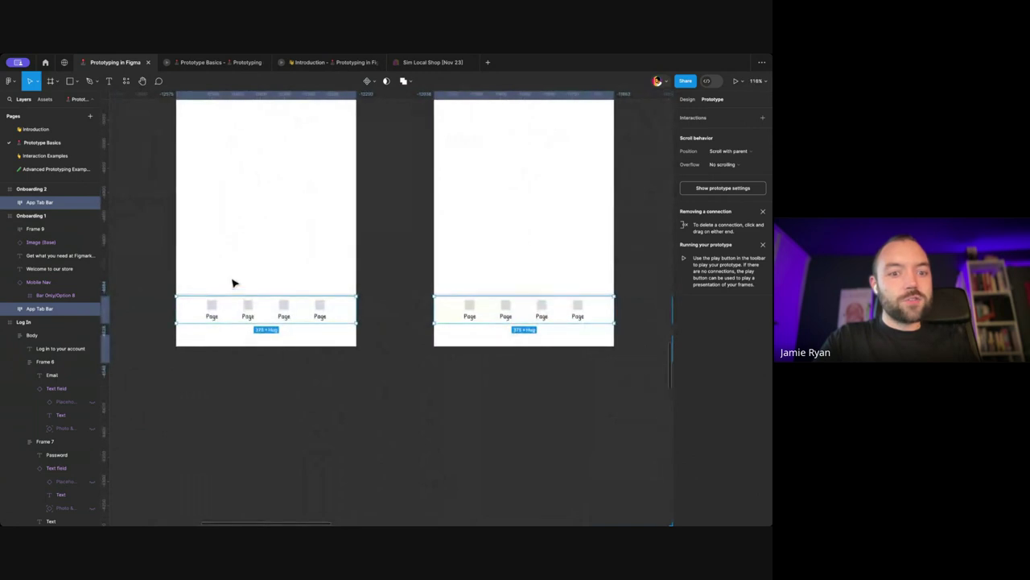
click(367, 82)
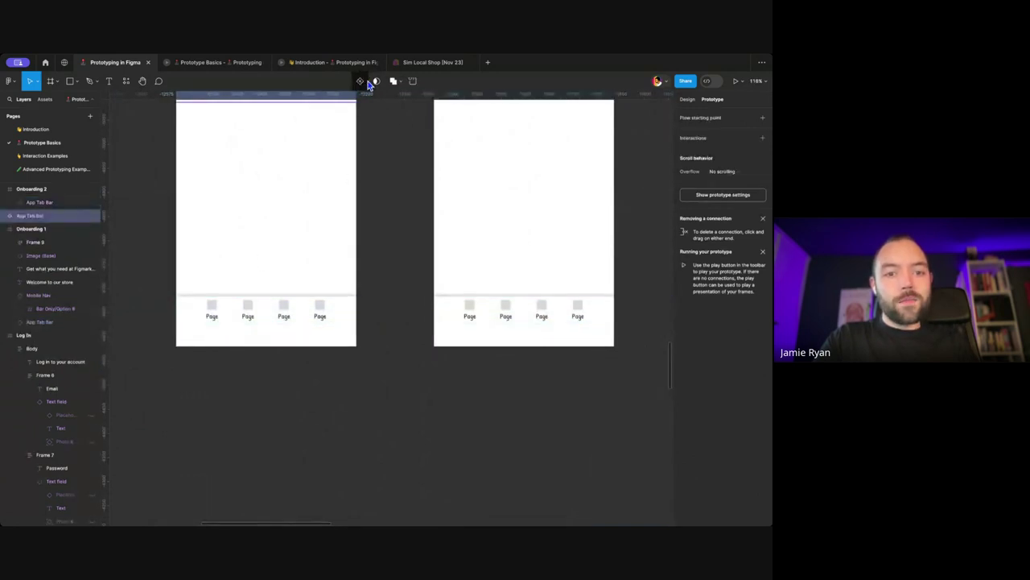
Step: Move the App Tab Bar main component below the Onboarding 1 frame and align it with the frame's side edges
scroll(391, 190, down, 5)
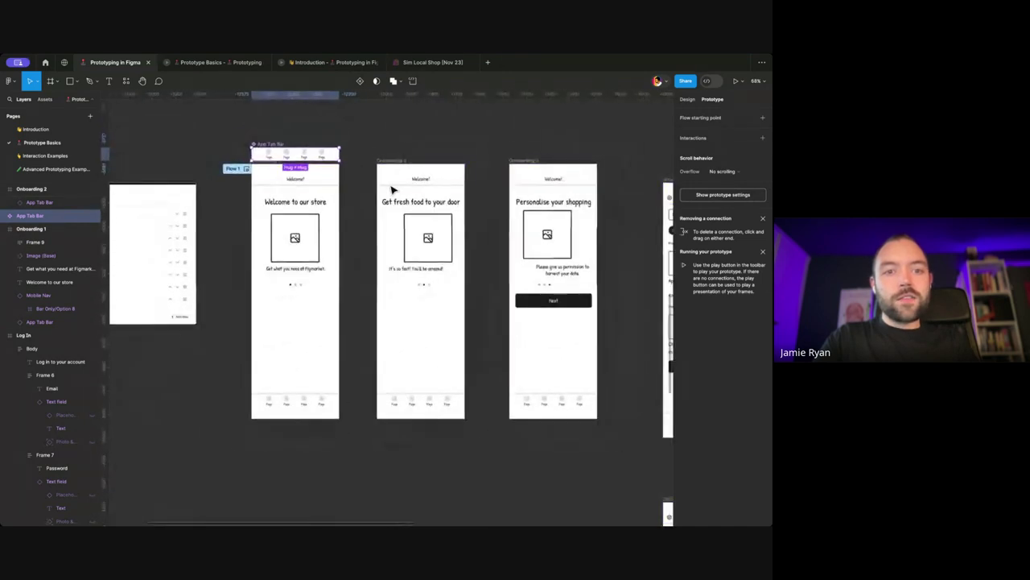
key(Escape)
drag(270, 147, 274, 436)
scroll(275, 451, up, 4)
click(301, 316)
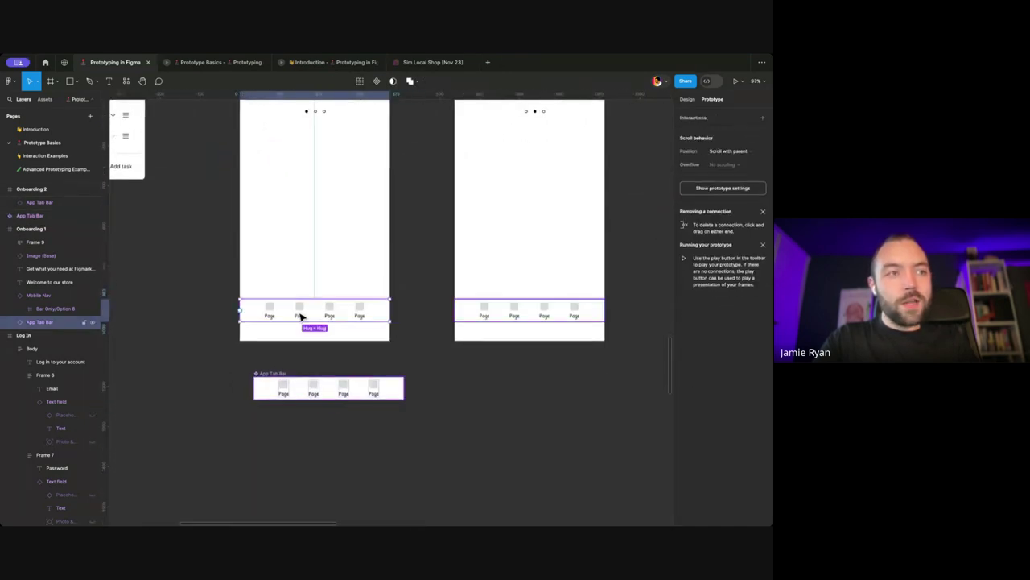
scroll(335, 336, right, 3)
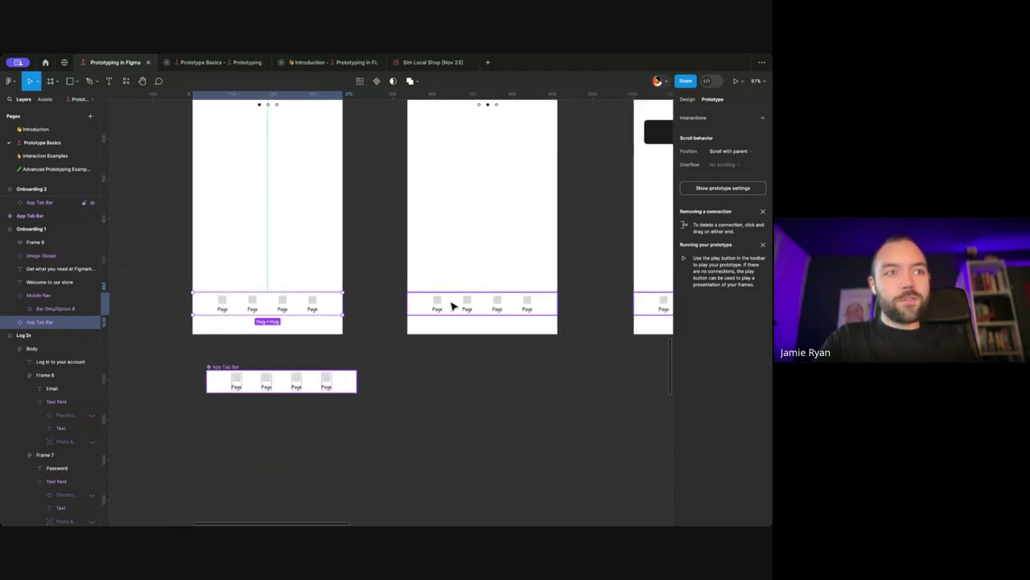
click(238, 380)
drag(237, 380, 222, 393)
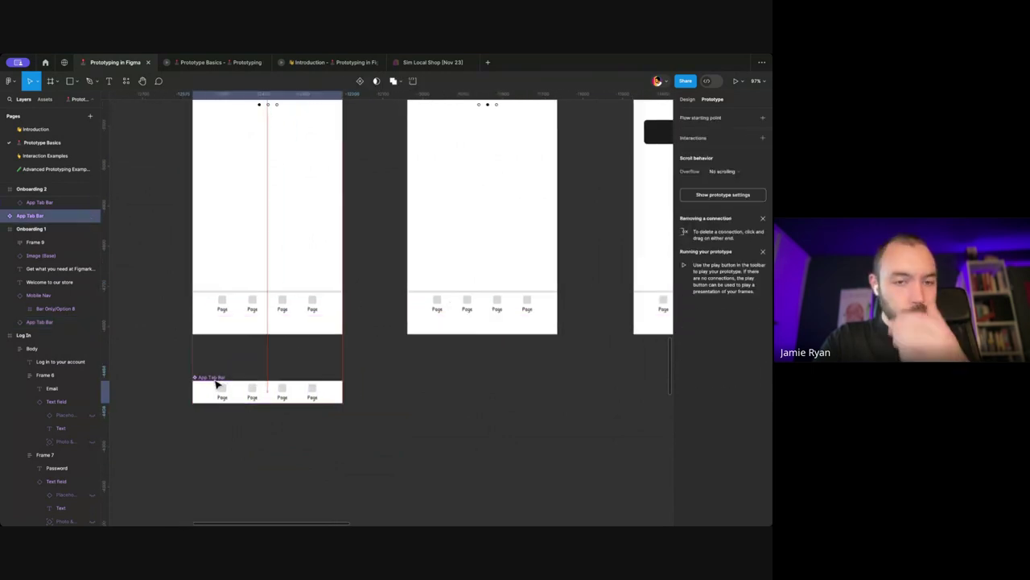
click(420, 389)
Step: Change the first tab's label in the App Tab Bar main component to Home
scroll(420, 388, down, 2)
scroll(420, 388, left, 1)
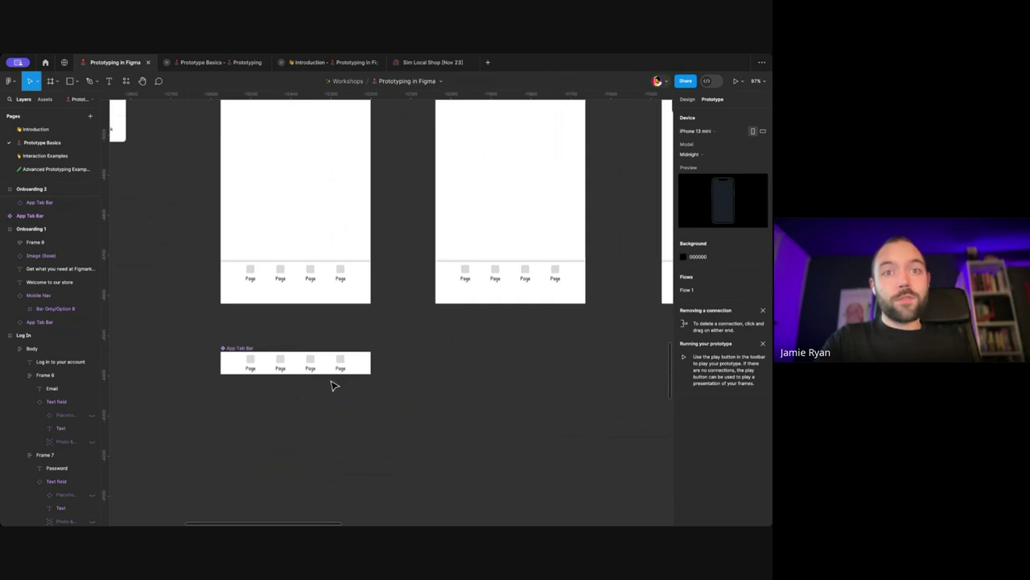
scroll(334, 384, up, 3)
scroll(334, 386, left, 1)
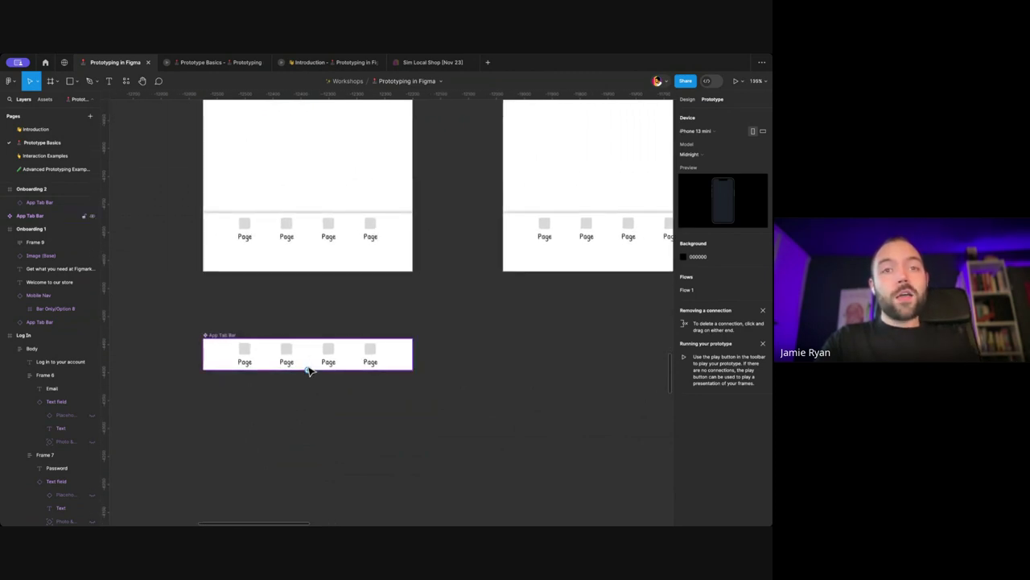
scroll(327, 348, down, 1)
scroll(328, 348, right, 1)
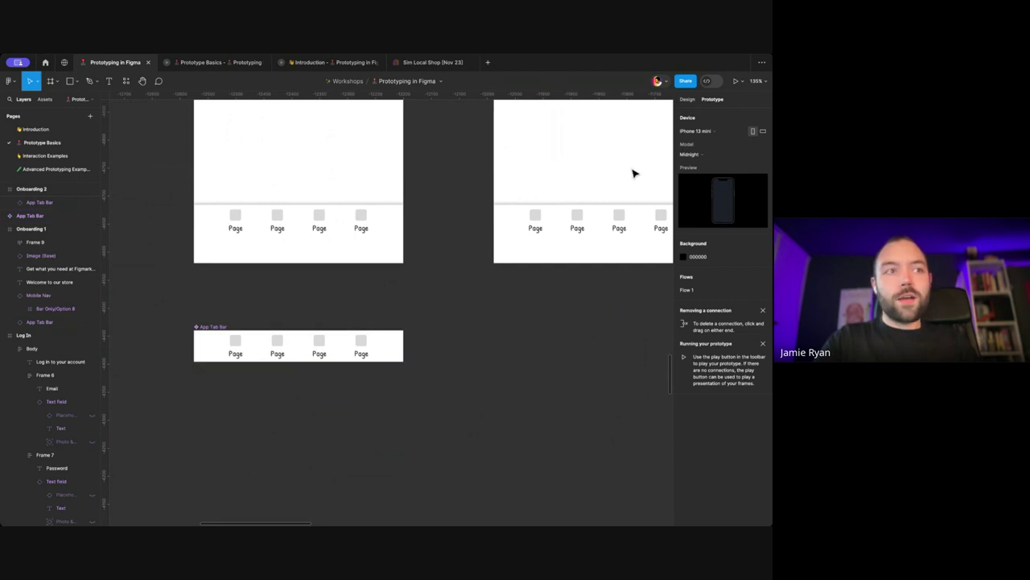
double_click(237, 359)
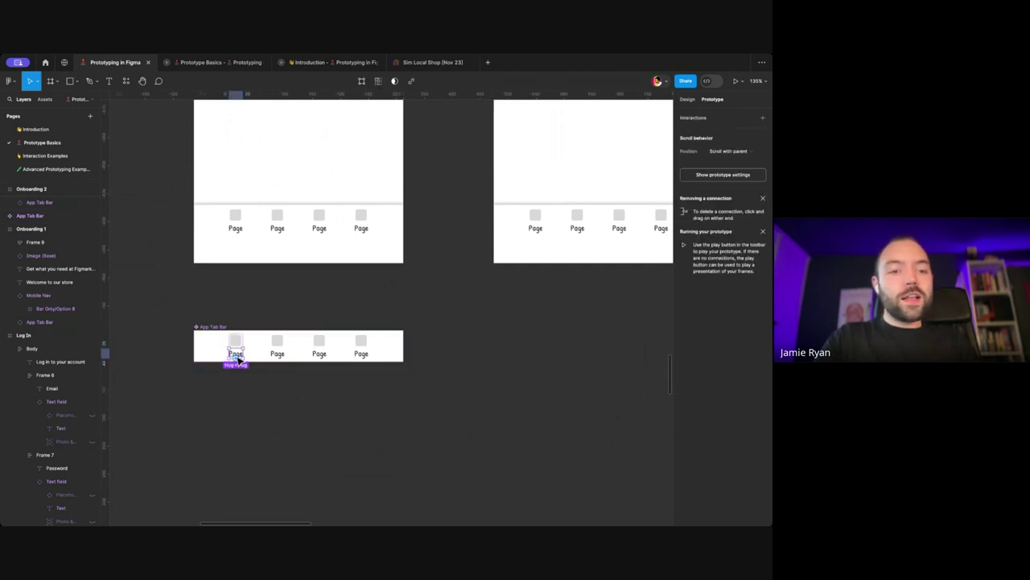
scroll(242, 354, up, 5)
double_click(245, 356)
text(Home)
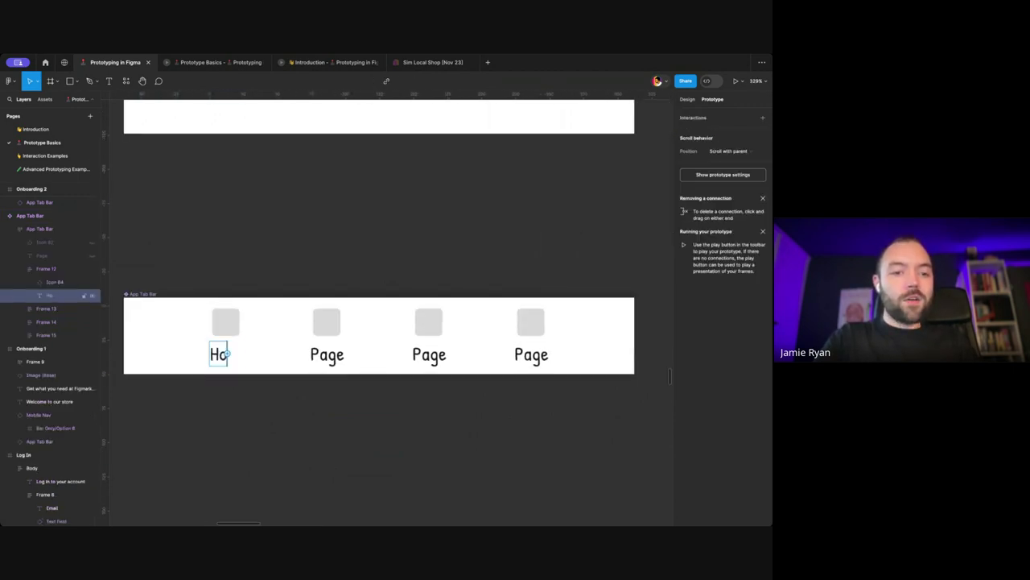
Step: Change the second tab's label in the main component to Settings
double_click(322, 354)
text(Setings)
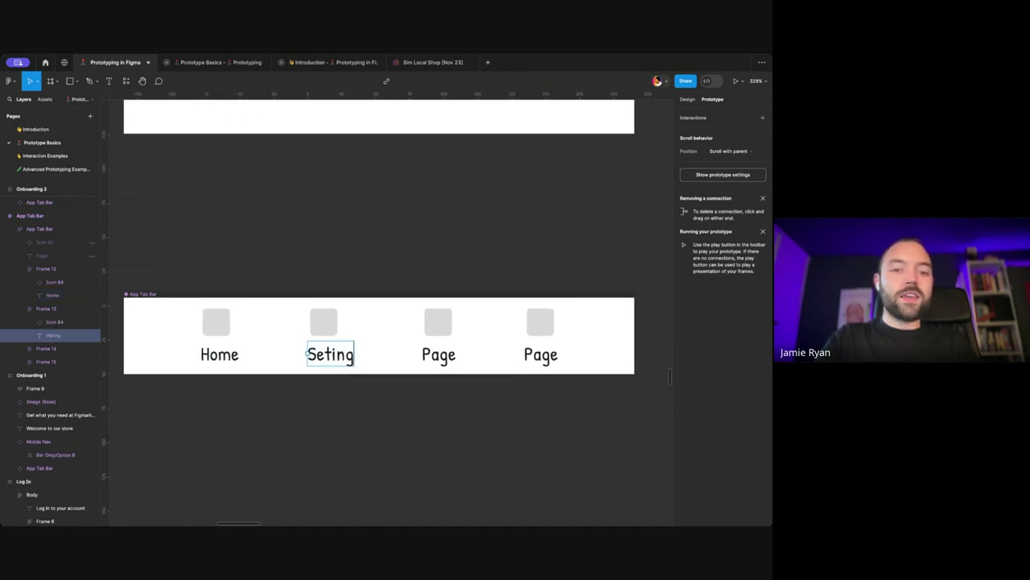
key(BackSpace)
key(BackSpace)
key(BackSpace)
key(BackSpace)
text(tings)
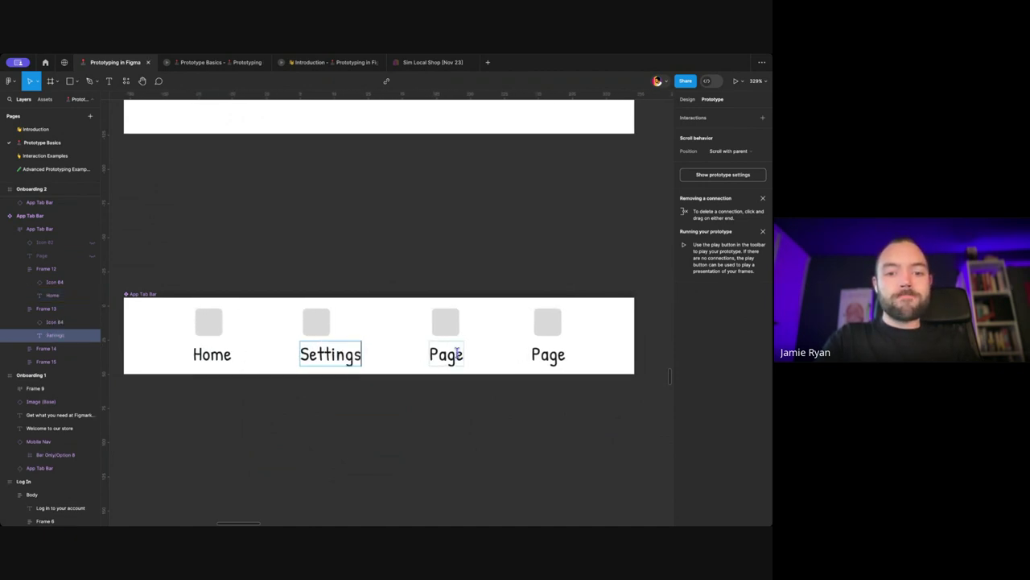
Step: Change the third tab's label in the main component to Basket and the fourth tab's label to Log In
double_click(456, 354)
text(BBasket)
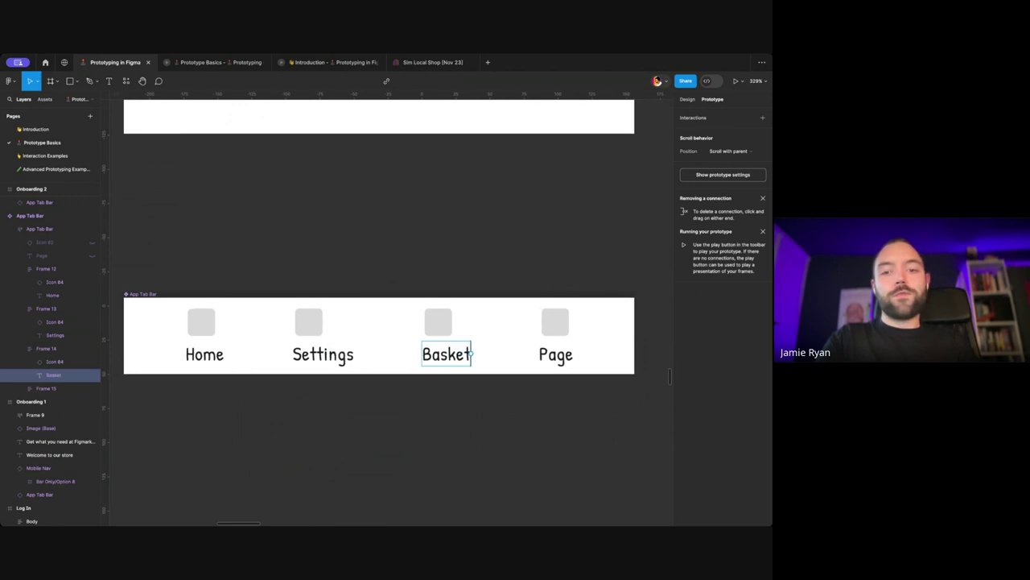
double_click(562, 348)
text(Log In)
key(Escape)
key(Escape)
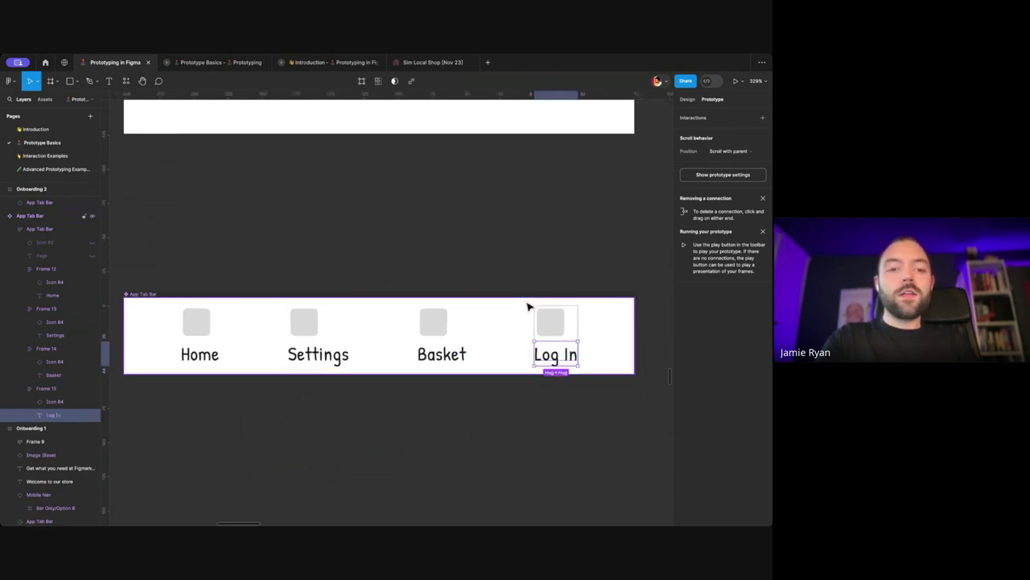
Step: Examine the tab labels in the App Tab Bar instances on the onboarding screens
scroll(524, 302, down, 5)
scroll(460, 322, down, 3)
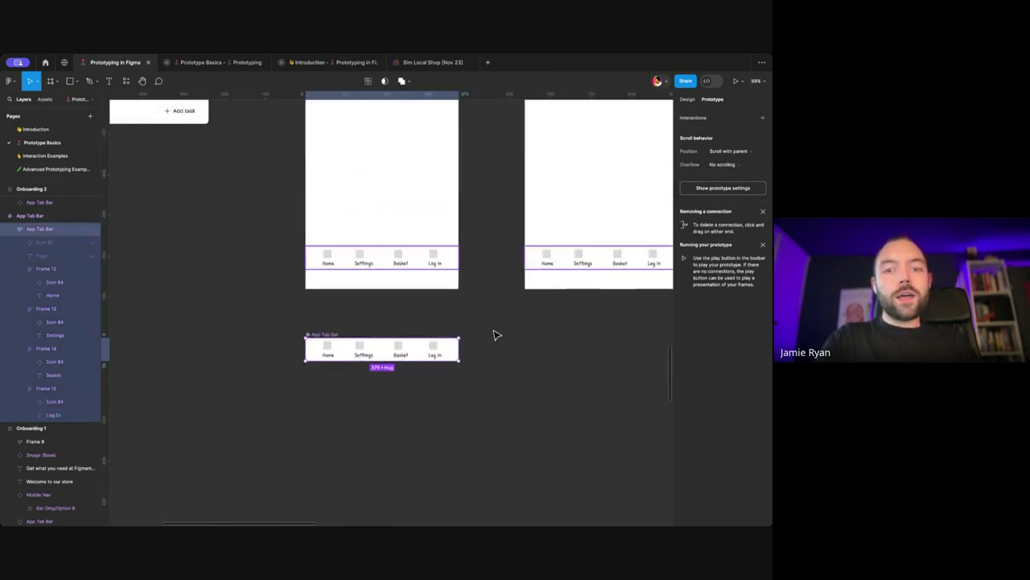
click(492, 330)
scroll(488, 301, right, 3)
scroll(474, 266, up, 3)
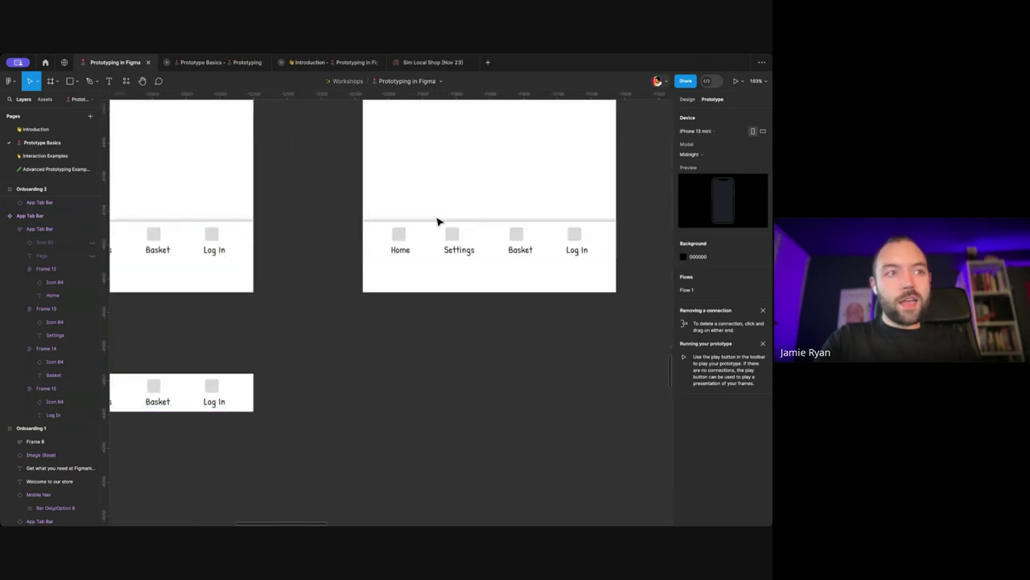
scroll(451, 228, down, 2)
scroll(467, 238, left, 1)
scroll(489, 255, down, 2)
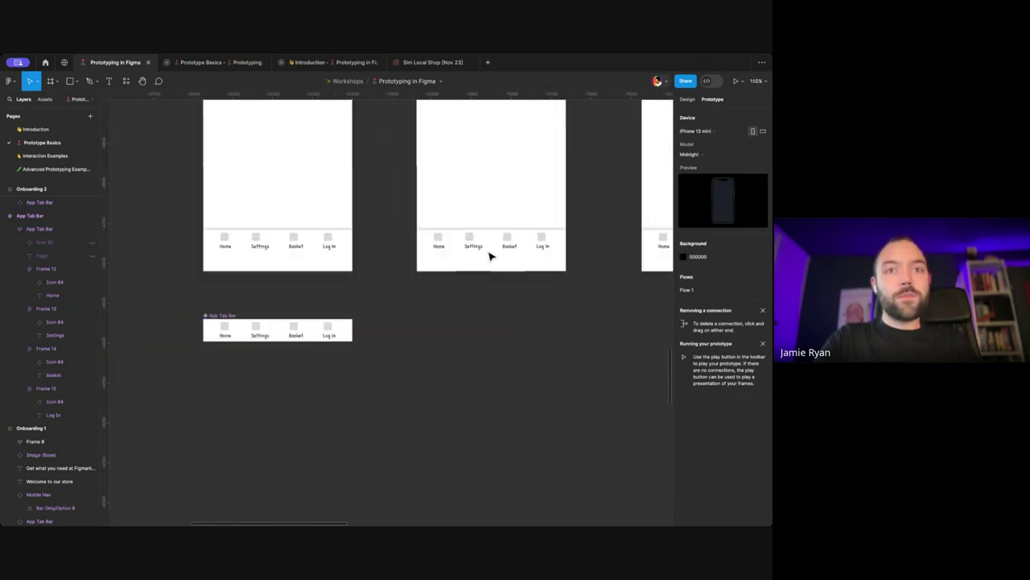
Step: Connect the Home tab in the App Tab Bar main component to the Shop screen with an On tap, Navigate to interaction
scroll(419, 273, left, 1)
scroll(234, 322, up, 3)
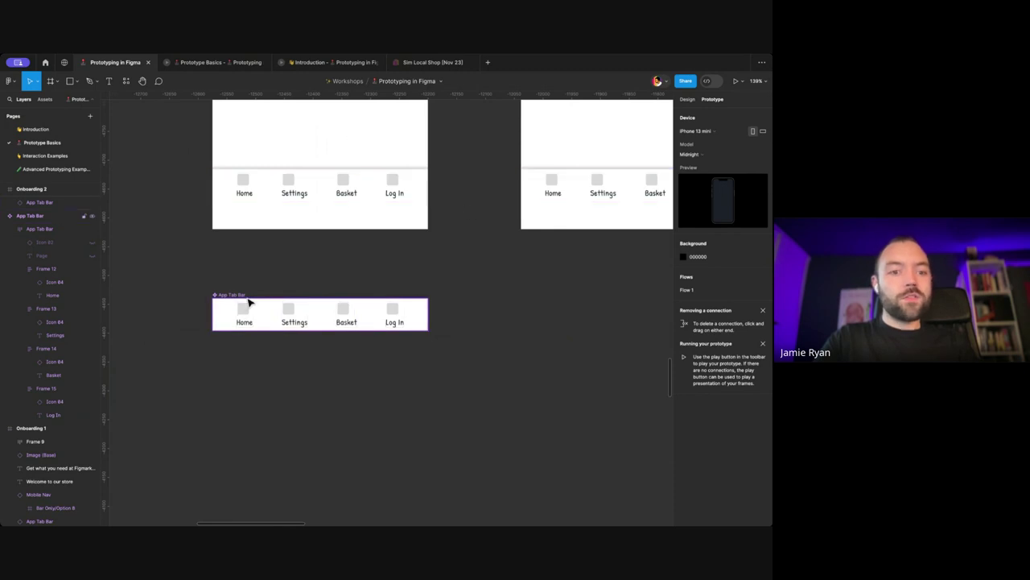
click(247, 314)
double_click(243, 318)
scroll(253, 312, up, 5)
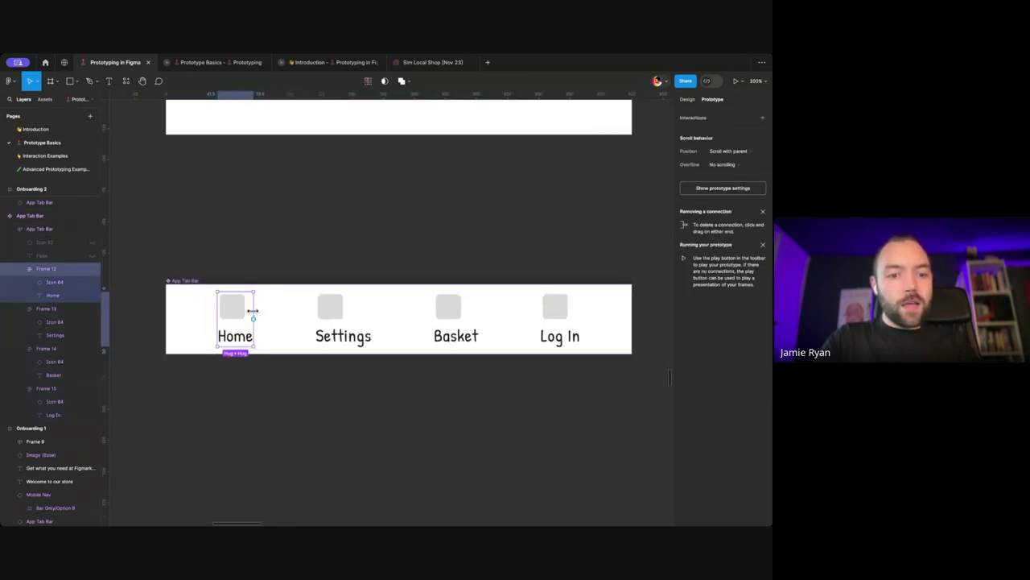
scroll(250, 319, down, 10)
scroll(238, 326, right, 4)
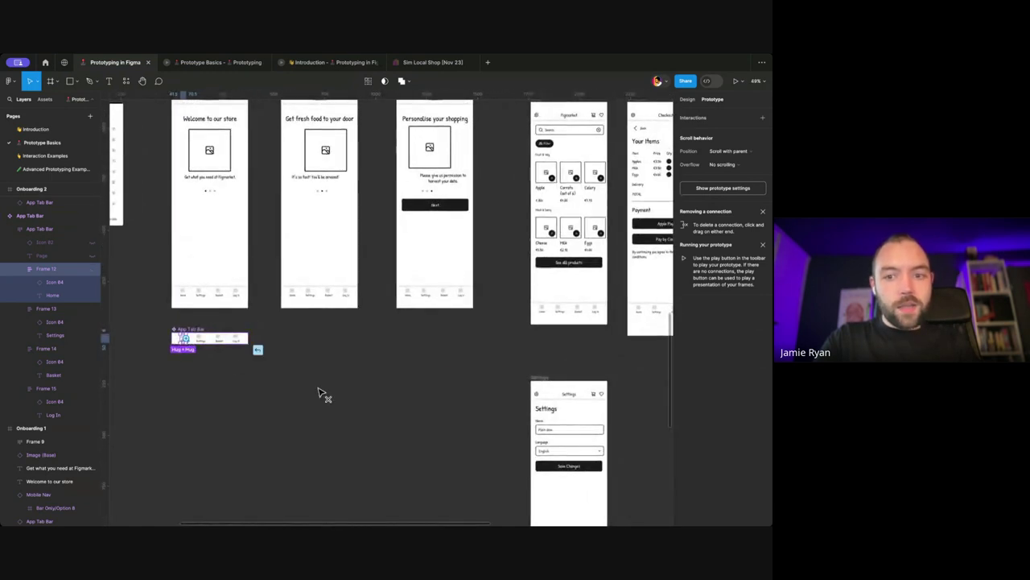
drag(257, 349, 544, 300)
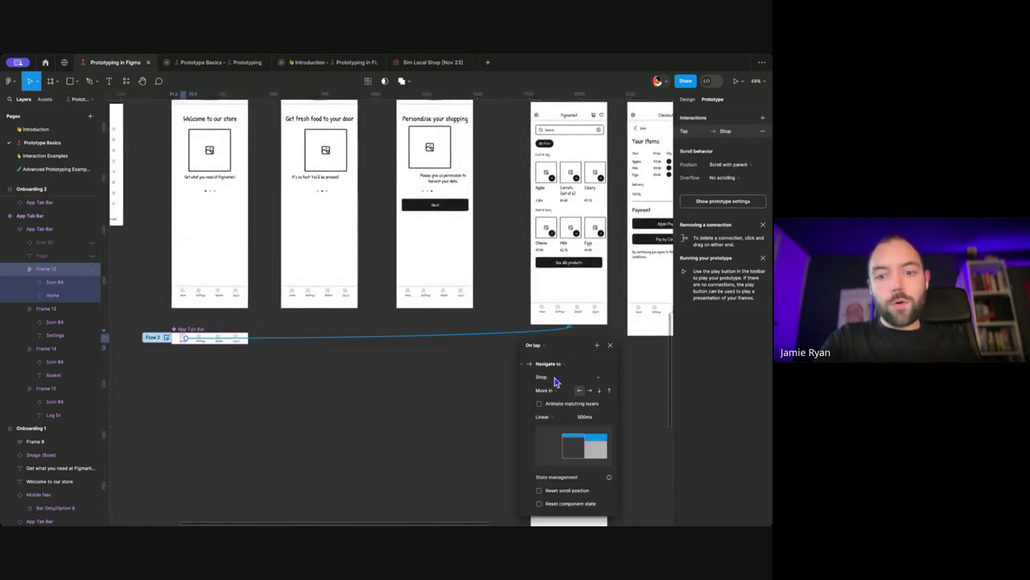
click(545, 378)
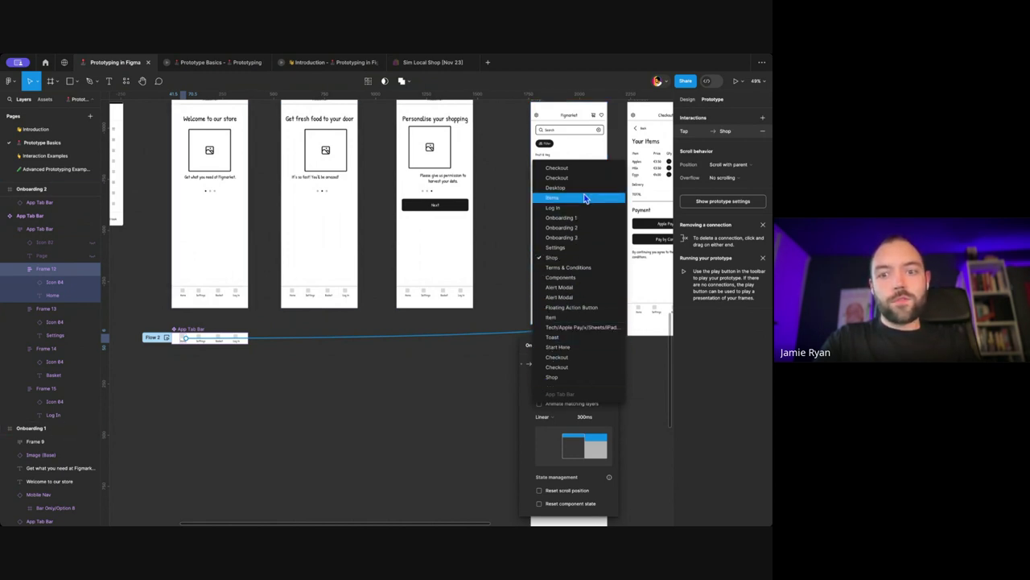
click(573, 327)
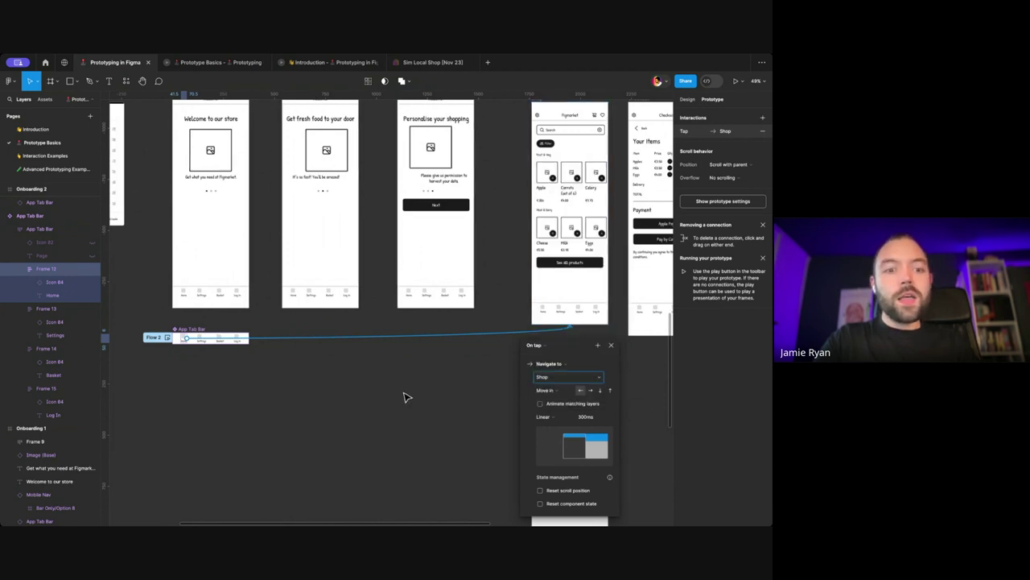
scroll(333, 359, up, 2)
click(332, 359)
Step: Inspect the prototype connections of the App Tab Bar instances on the three onboarding screens
scroll(296, 367, up, 4)
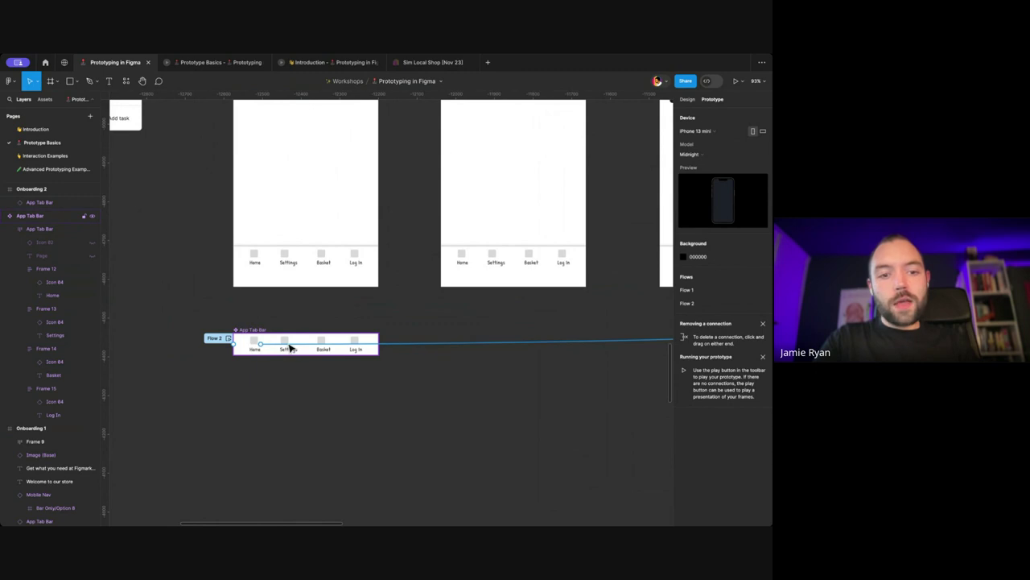
scroll(290, 347, right, 2)
scroll(292, 354, down, 3)
scroll(292, 355, up, 5)
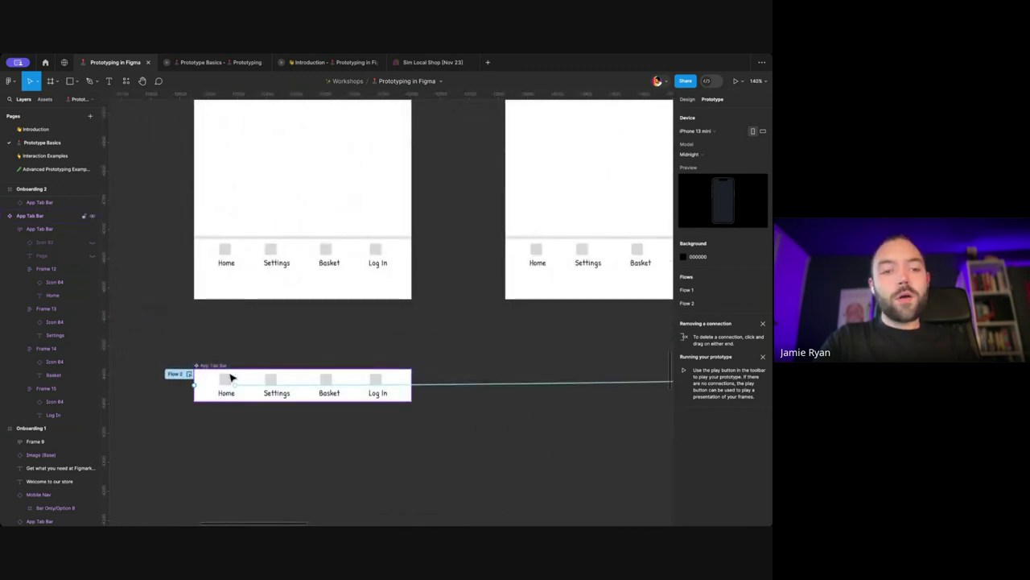
click(248, 258)
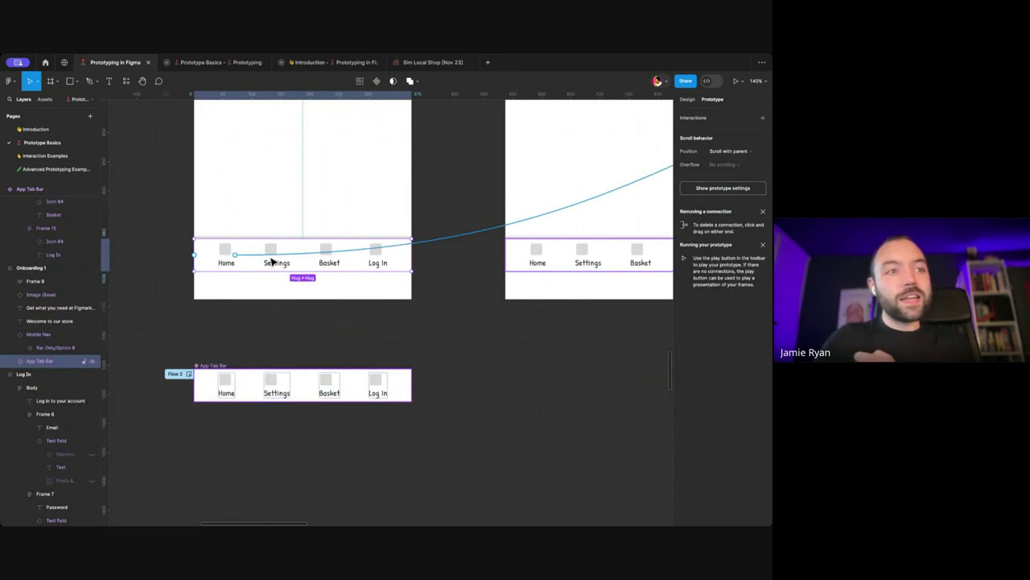
scroll(271, 260, down, 3)
scroll(419, 262, right, 3)
click(419, 264)
scroll(417, 259, right, 2)
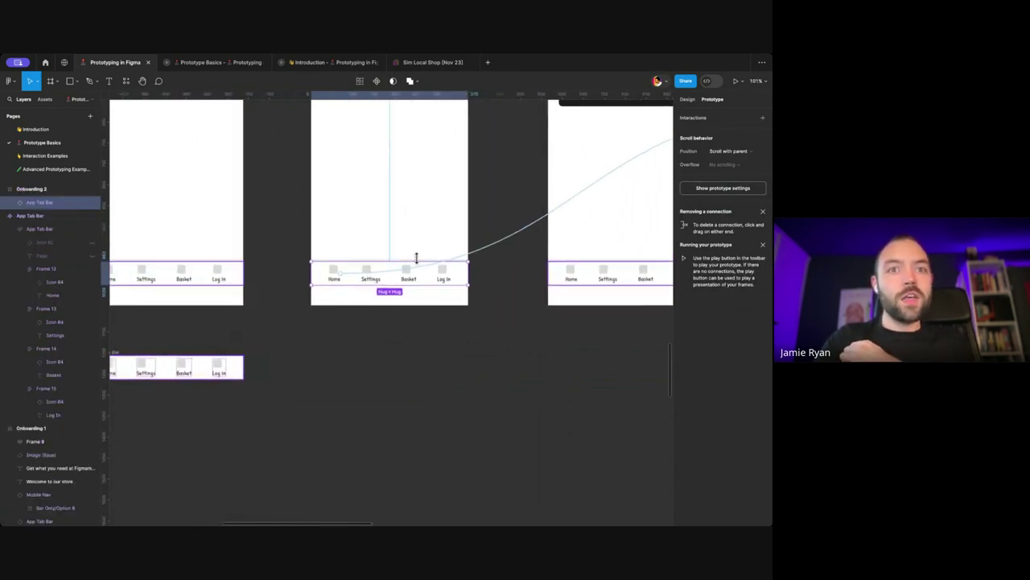
click(635, 279)
scroll(634, 278, right, 3)
scroll(635, 279, down, 5)
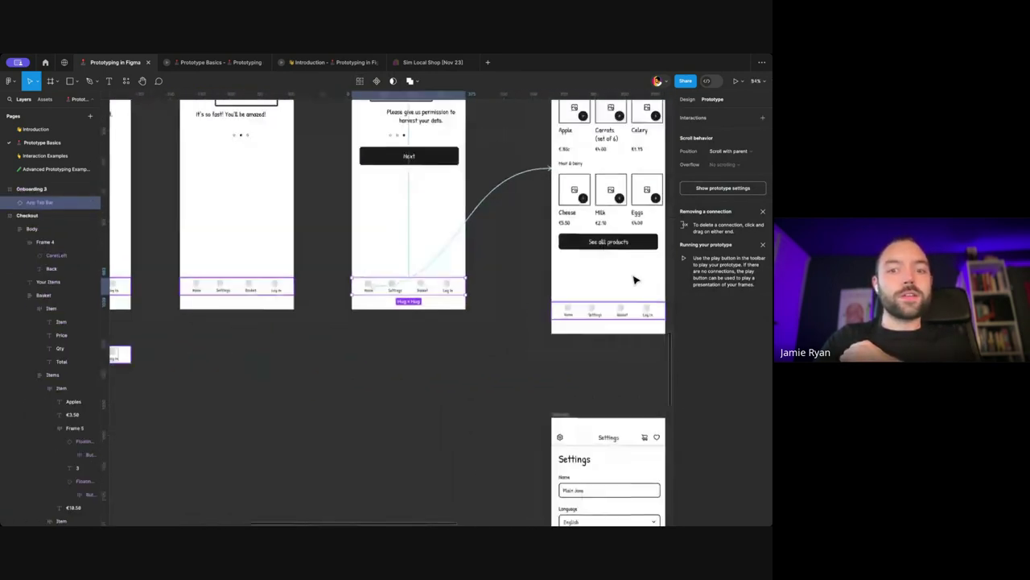
Step: Inspect the interaction on the Home tab inside Onboarding 1's App Tab Bar instance
click(523, 338)
scroll(522, 339, down, 3)
click(285, 286)
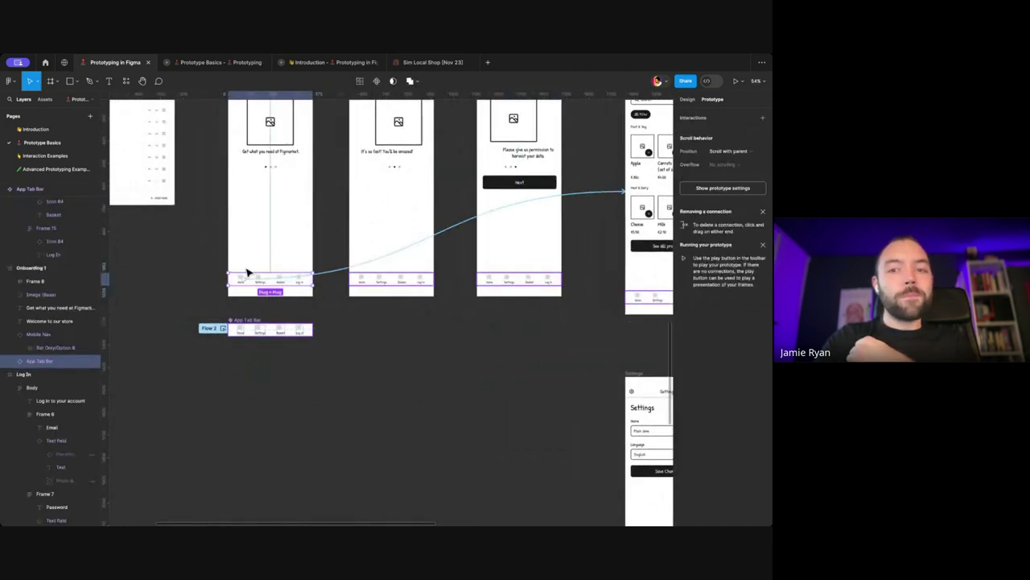
scroll(266, 278, up, 5)
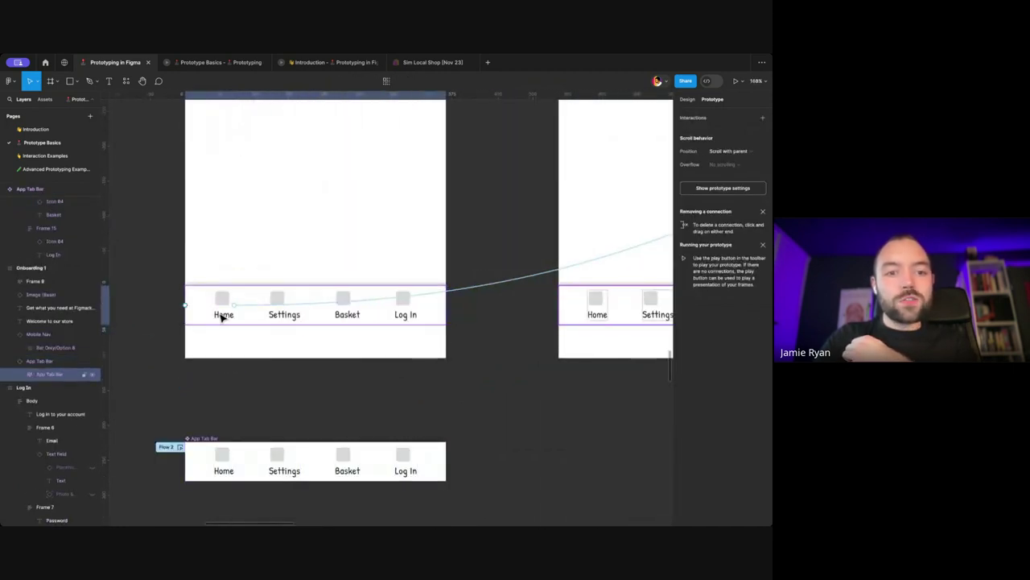
double_click(222, 316)
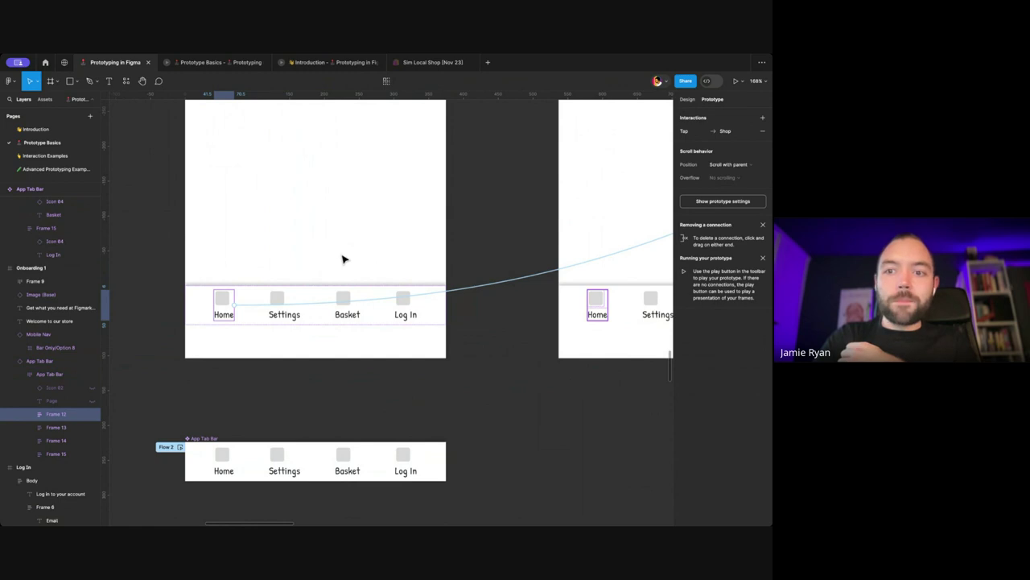
Step: Connect the Settings tab in the App Tab Bar main component to the Settings screen with an On tap, Navigate to interaction
scroll(342, 258, down, 3)
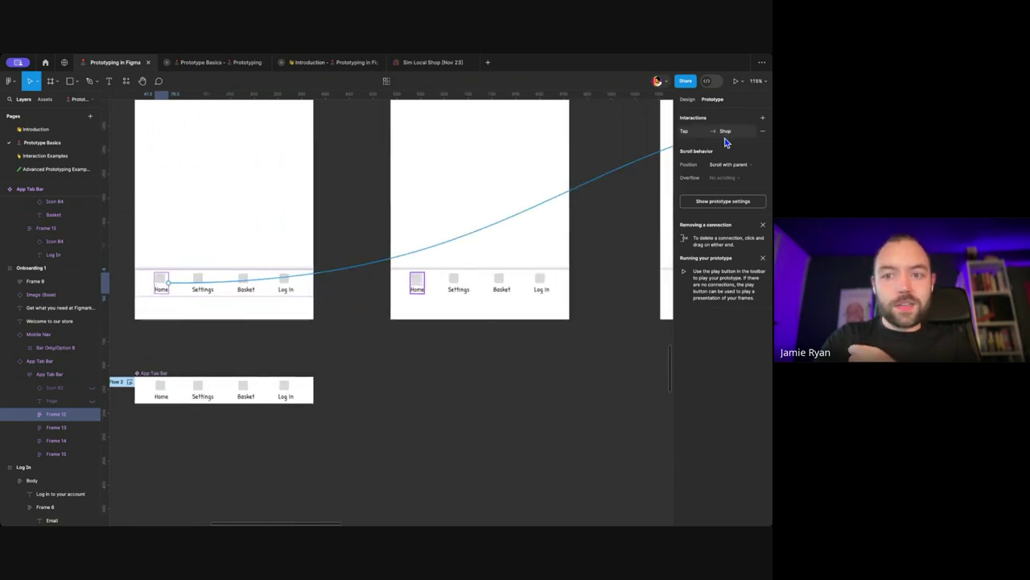
click(416, 363)
scroll(419, 365, down, 3)
scroll(306, 375, up, 5)
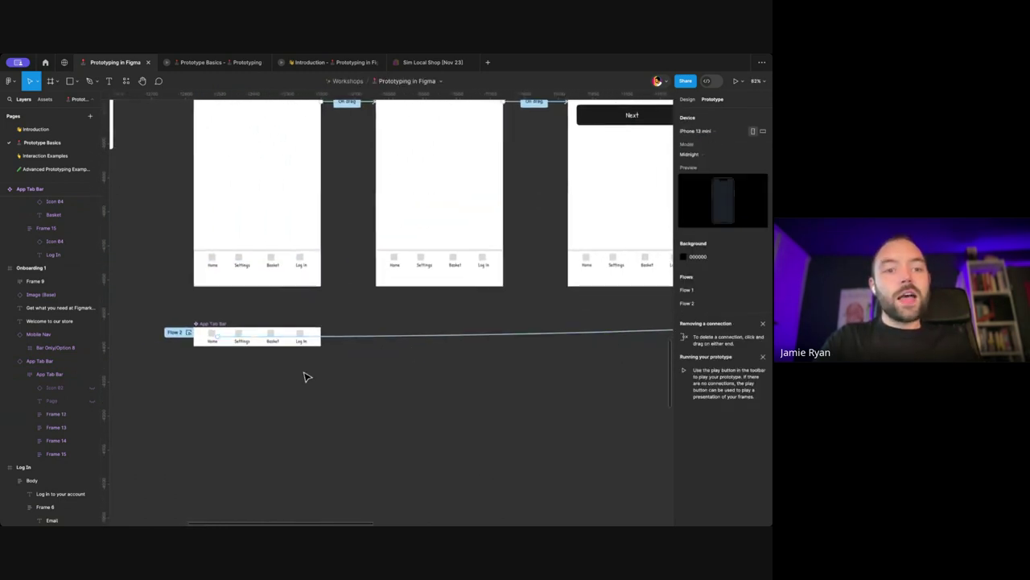
click(190, 342)
click(261, 341)
scroll(261, 343, down, 3)
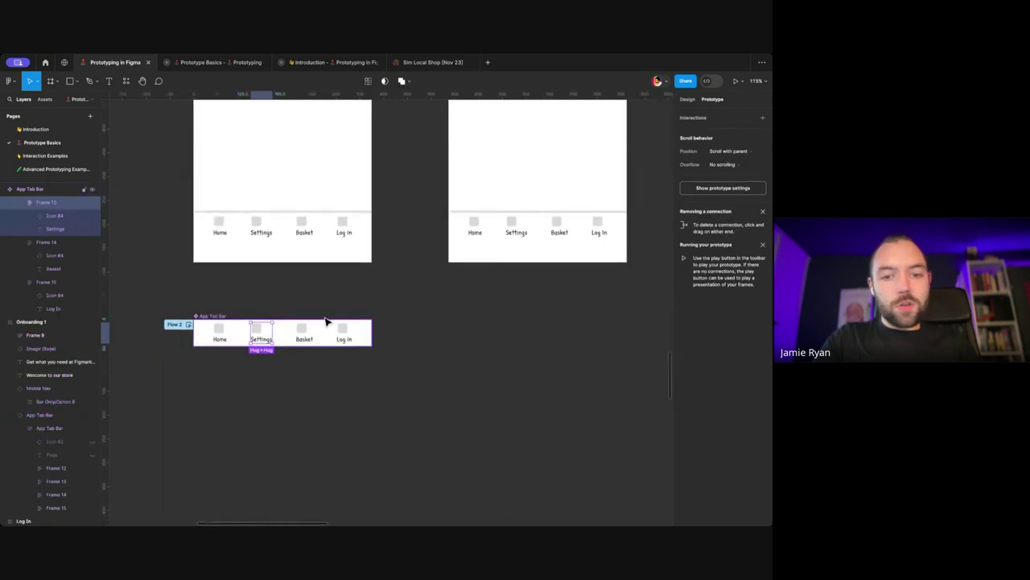
scroll(283, 344, down, 4)
drag(303, 338, 524, 402)
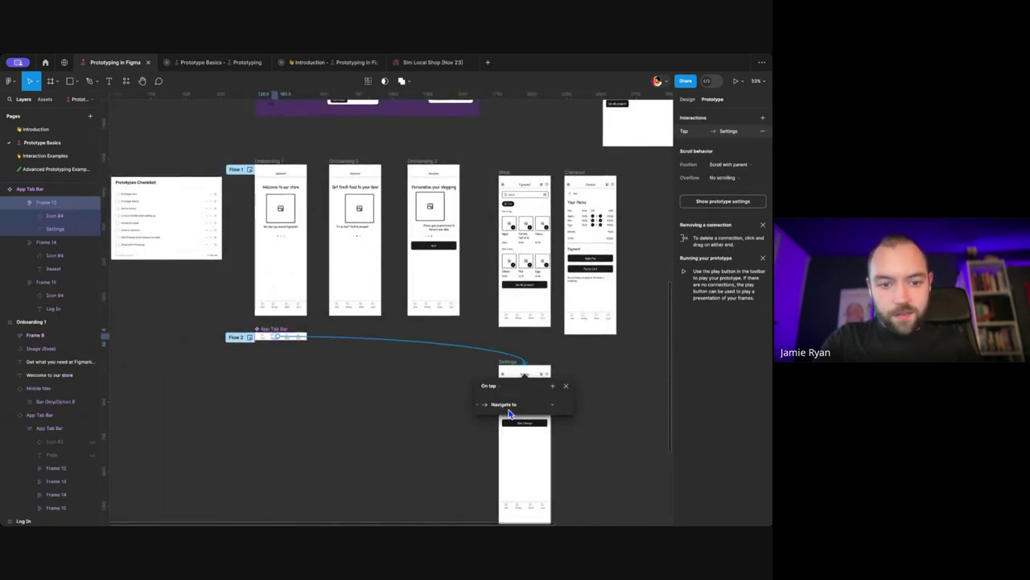
Step: Connect the Basket tab in the App Tab Bar main component to the Checkout screen with an On tap, Navigate to interaction
scroll(320, 367, up, 5)
click(231, 280)
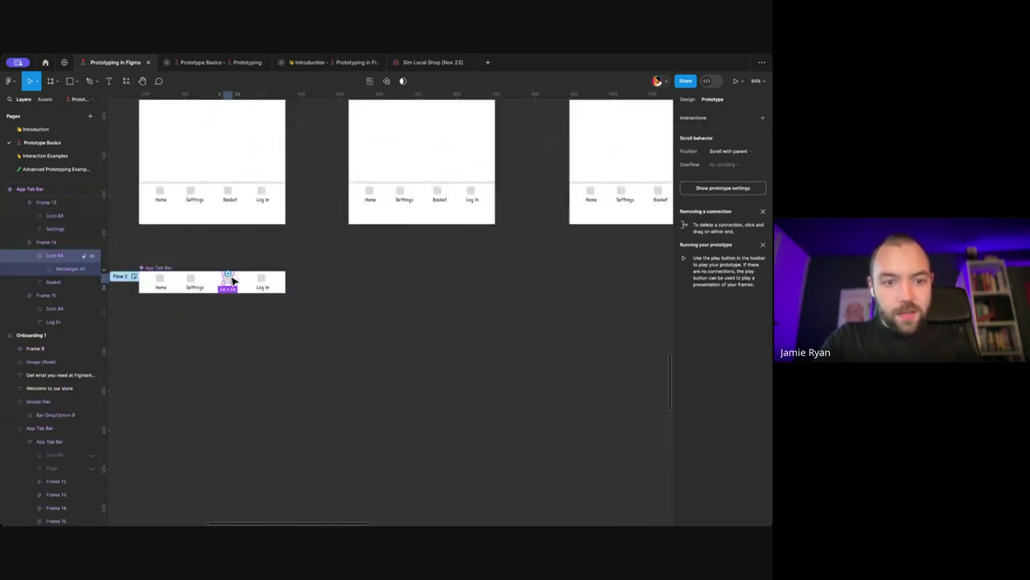
click(231, 281)
scroll(230, 281, down, 4)
drag(228, 279, 506, 228)
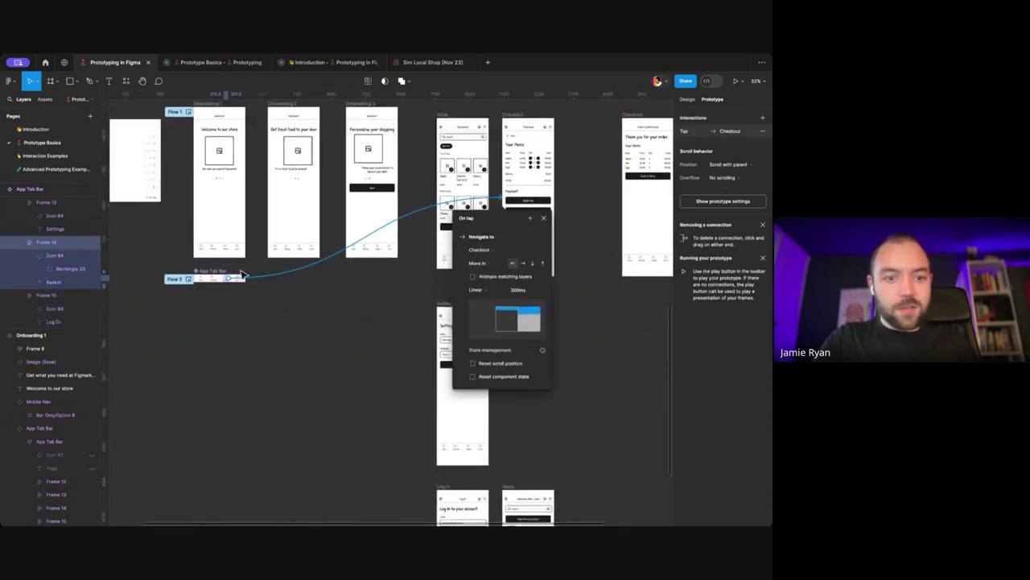
click(257, 326)
Step: Preview the prototype from Onboarding 1, scroll its screen to check the tab bar's placement, and close the preview
scroll(234, 242, up, 2)
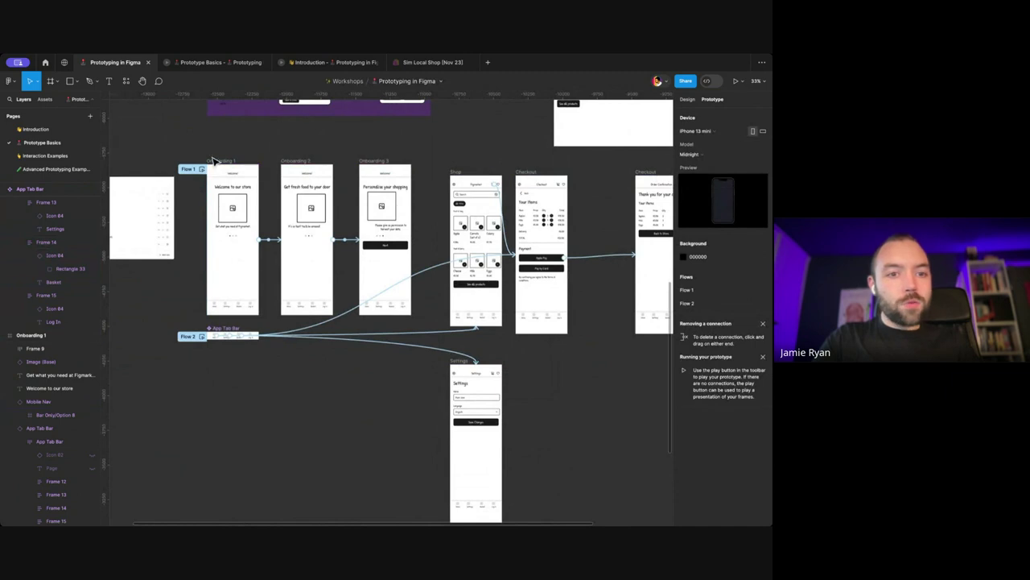
click(213, 160)
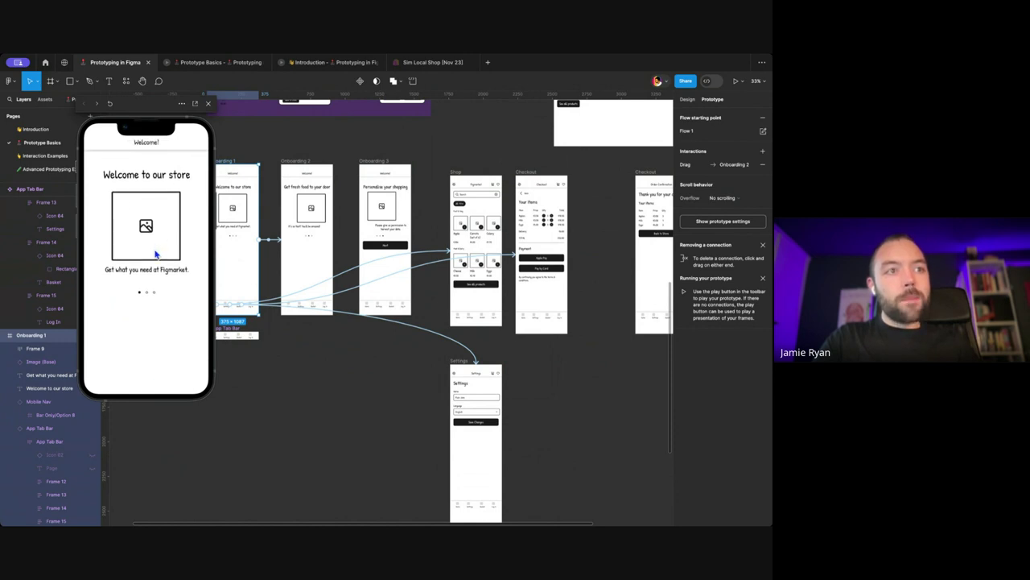
drag(175, 241, 173, 211)
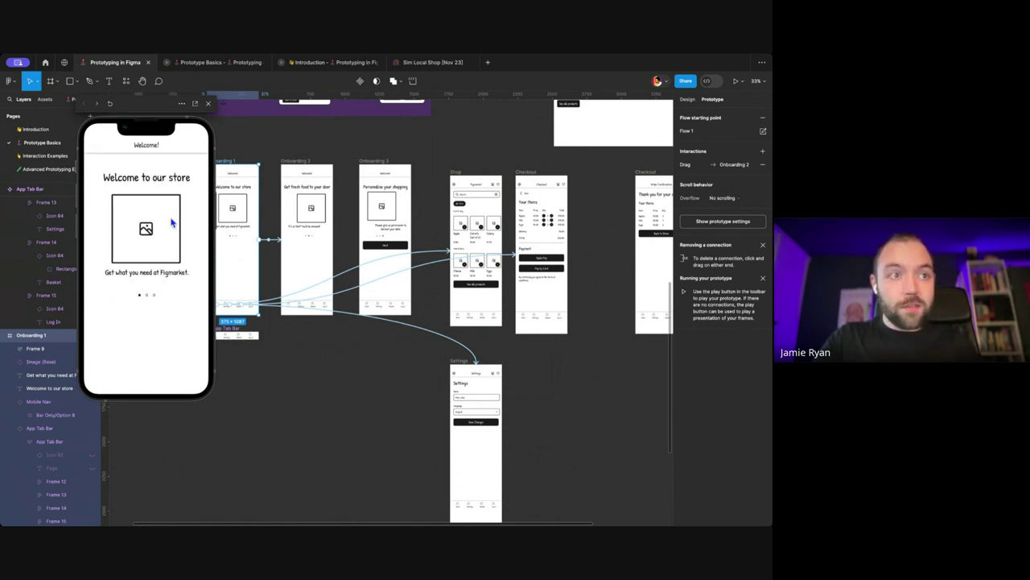
click(209, 107)
click(240, 147)
scroll(232, 170, up, 5)
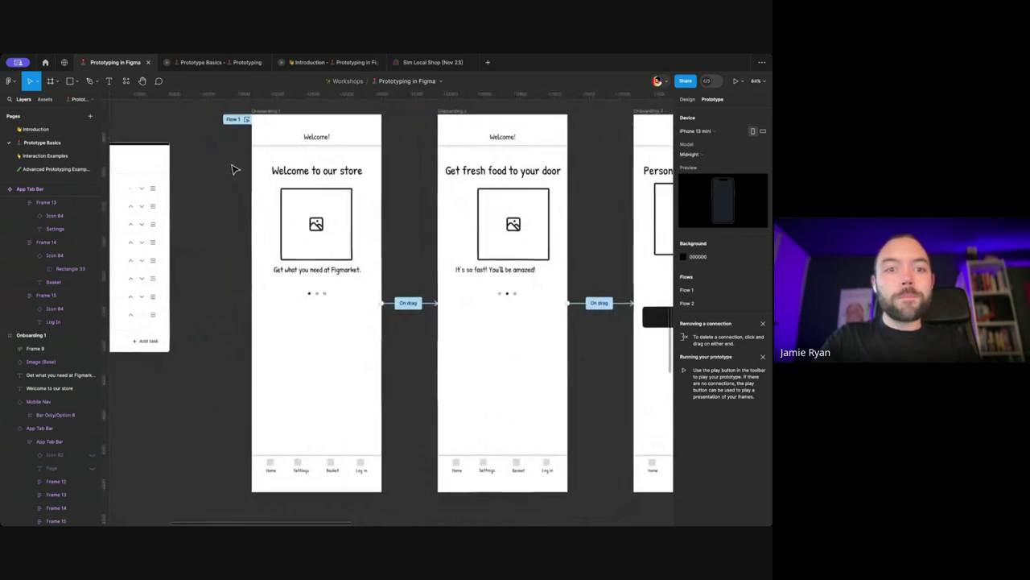
Step: In Onboarding 1's design settings, move the App Tab Bar instance up below the pagination dots, to about Y 610
scroll(231, 170, down, 2)
click(245, 121)
scroll(245, 129, up, 2)
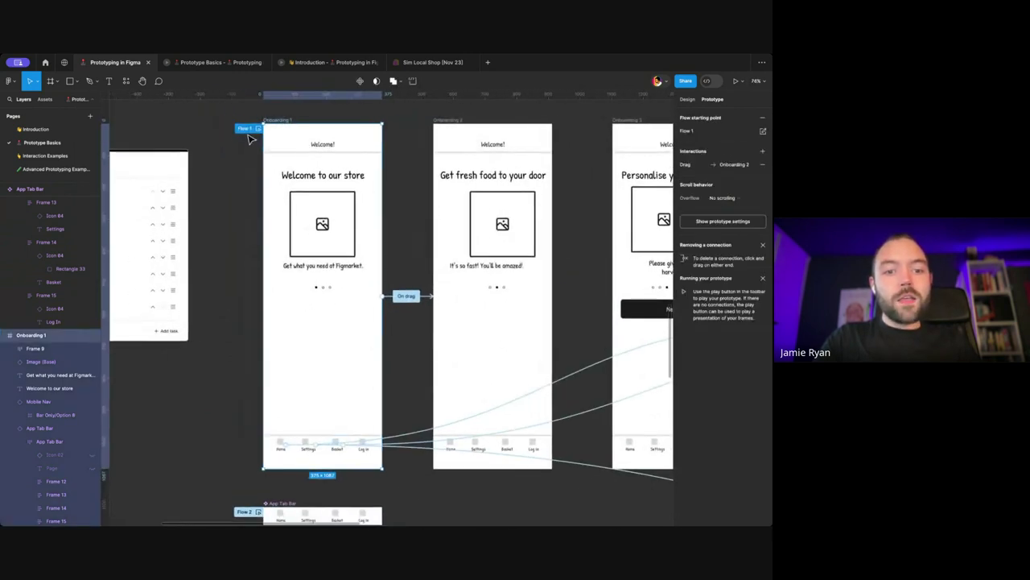
click(687, 99)
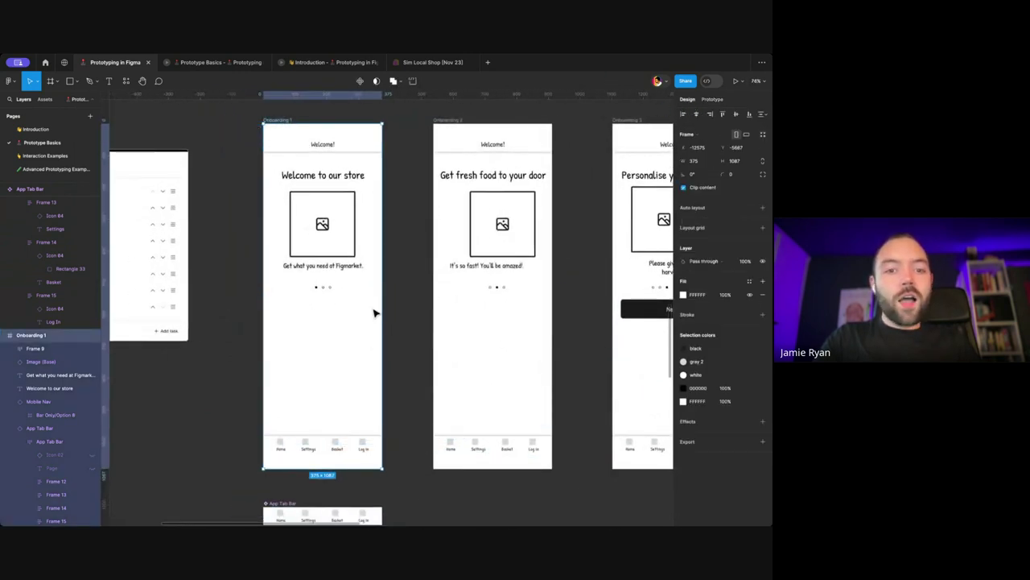
scroll(364, 306, down, 2)
click(336, 413)
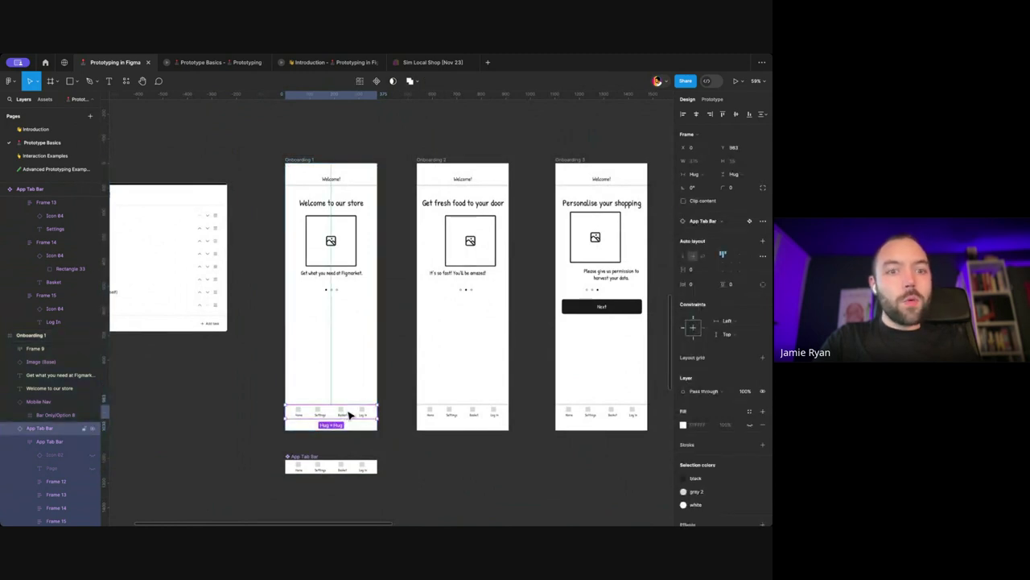
drag(350, 414, 352, 323)
scroll(327, 324, right, 2)
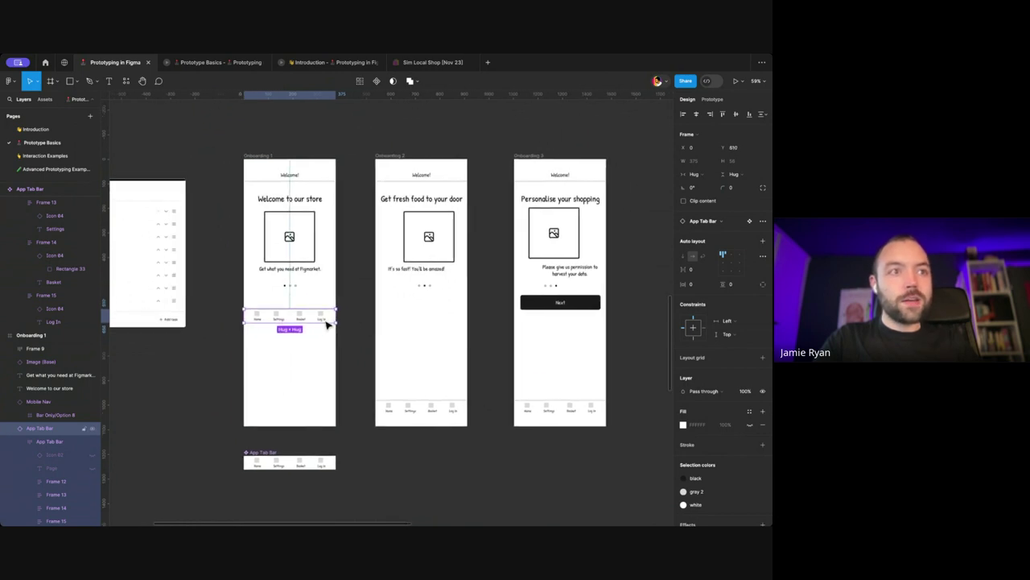
scroll(322, 325, up, 3)
scroll(310, 320, down, 2)
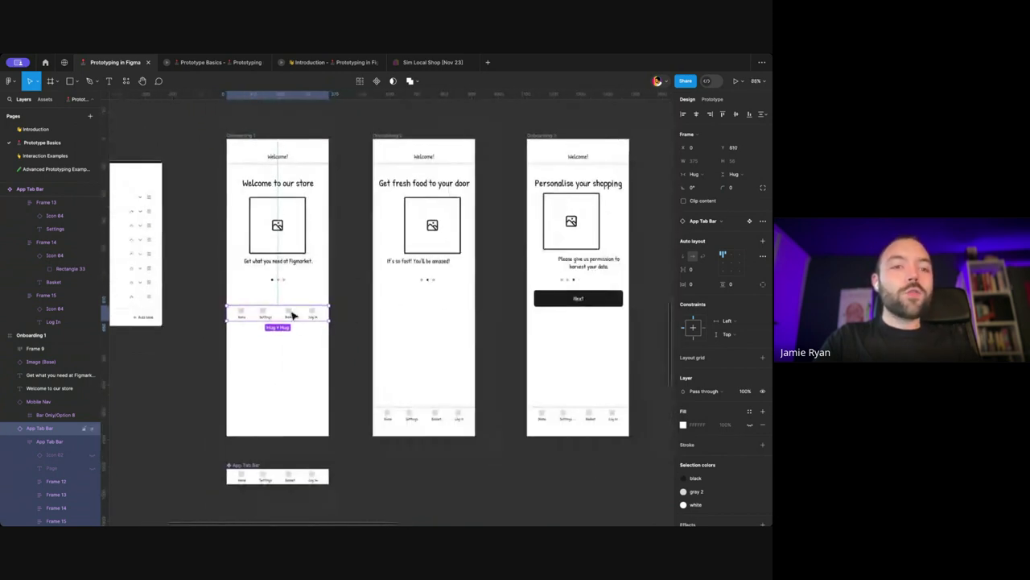
Step: Shorten the Onboarding 1 frame to about 758 px high and move its App Tab Bar to about Y 675
click(247, 136)
drag(262, 433, 278, 336)
click(274, 321)
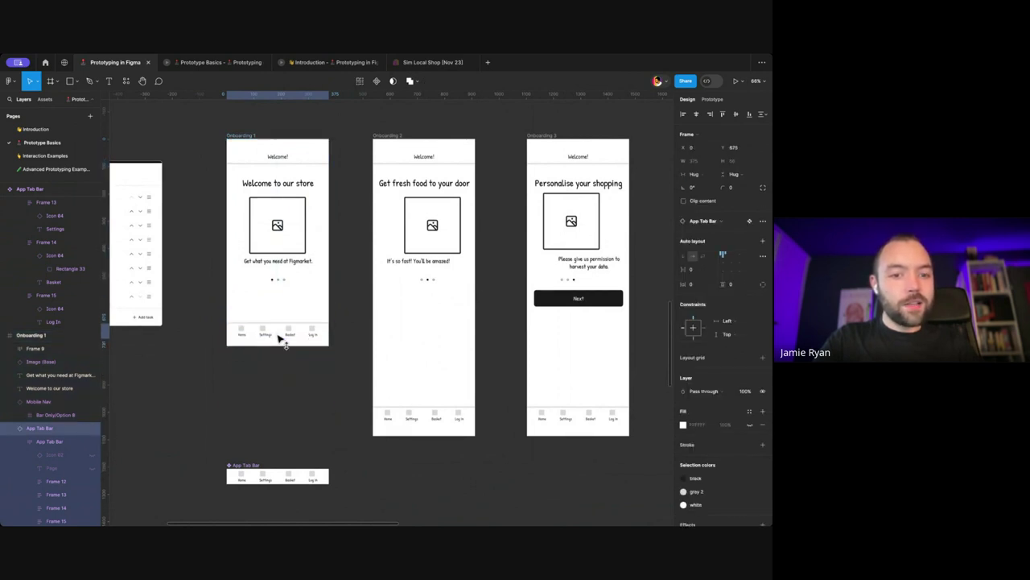
Step: Preview Onboarding 1 and move its App Tab Bar down to about Y 692 while checking it in the device preview
click(246, 135)
key(shift+space)
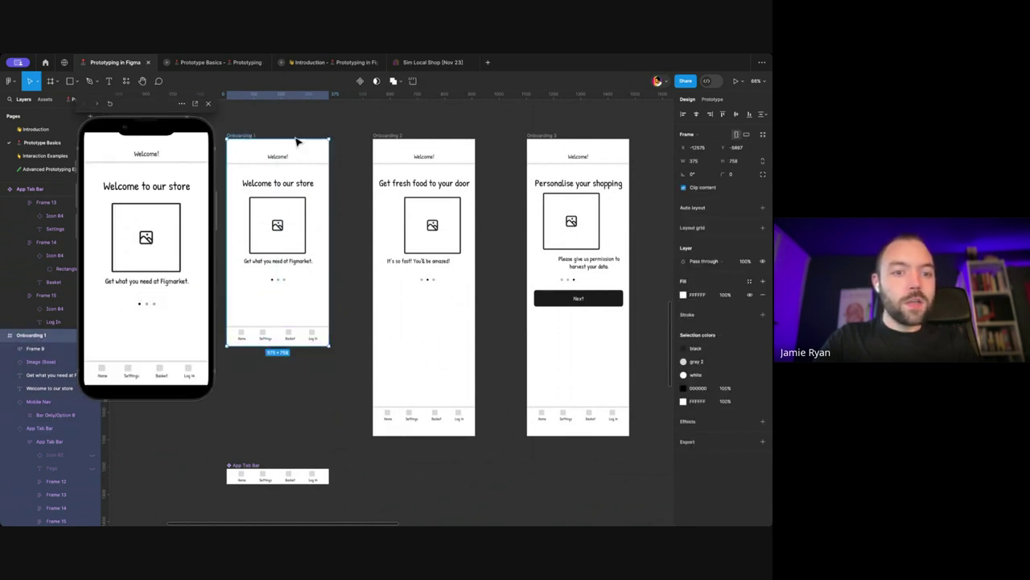
scroll(277, 241, left, 3)
click(312, 332)
drag(313, 332, 315, 340)
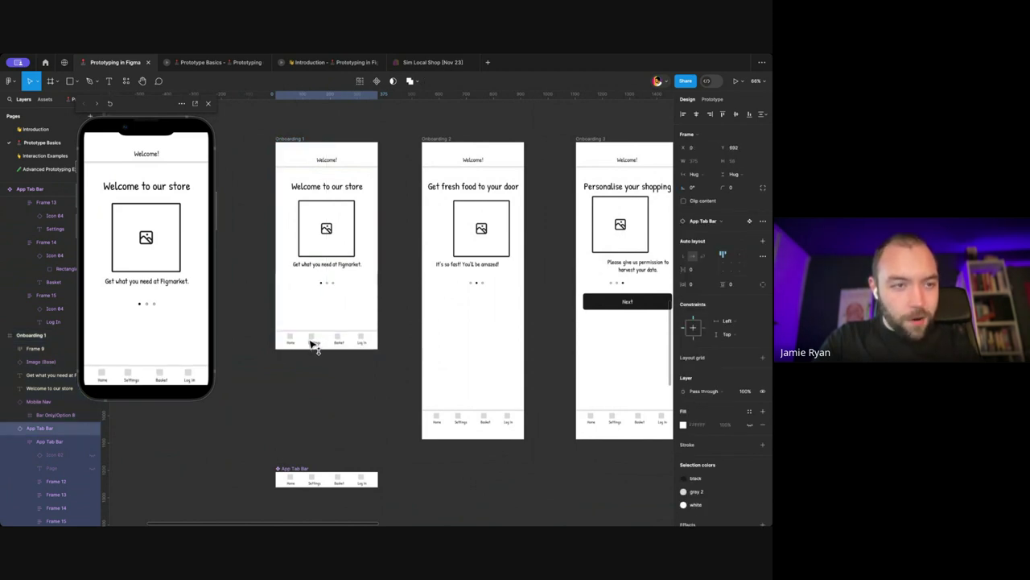
scroll(297, 334, right, 2)
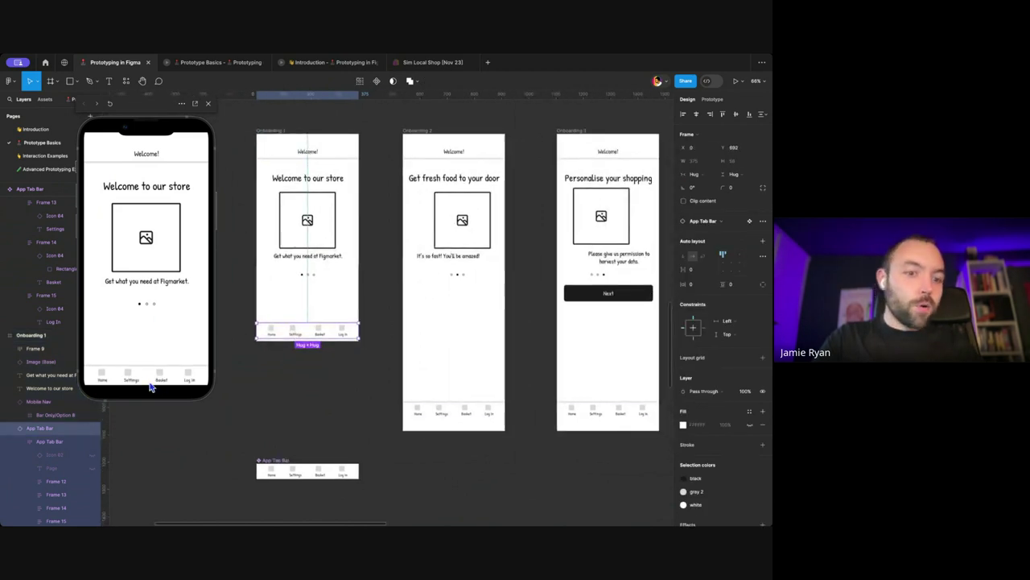
click(208, 103)
Step: Try to move the Shop screen's App Tab Bar up over the products and shorten the frame to about 668 px high
scroll(252, 175, right, 10)
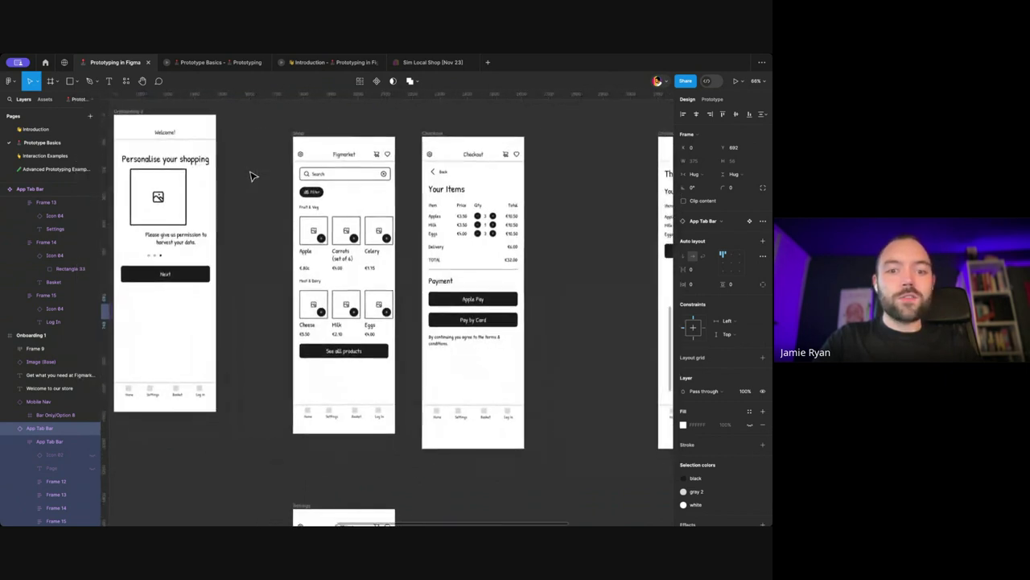
click(298, 134)
drag(346, 410, 344, 311)
click(328, 433)
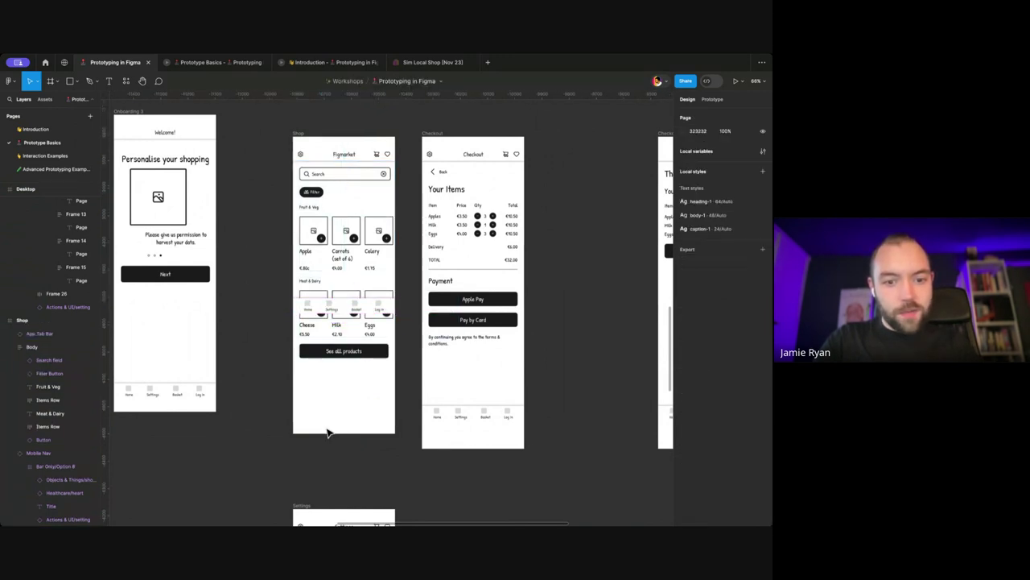
click(328, 429)
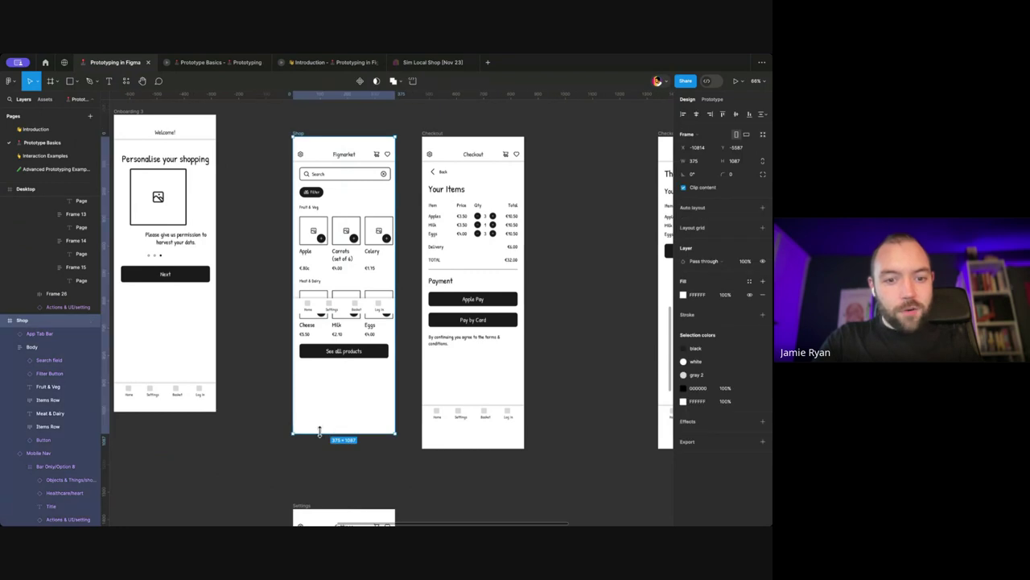
drag(320, 433, 328, 318)
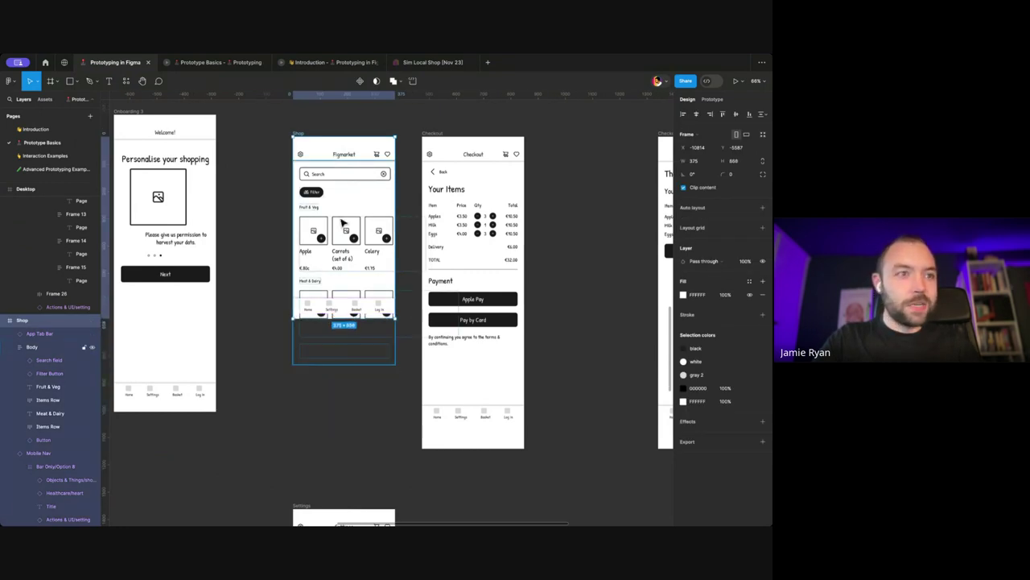
key(ctrl+z)
key(ctrl+z)
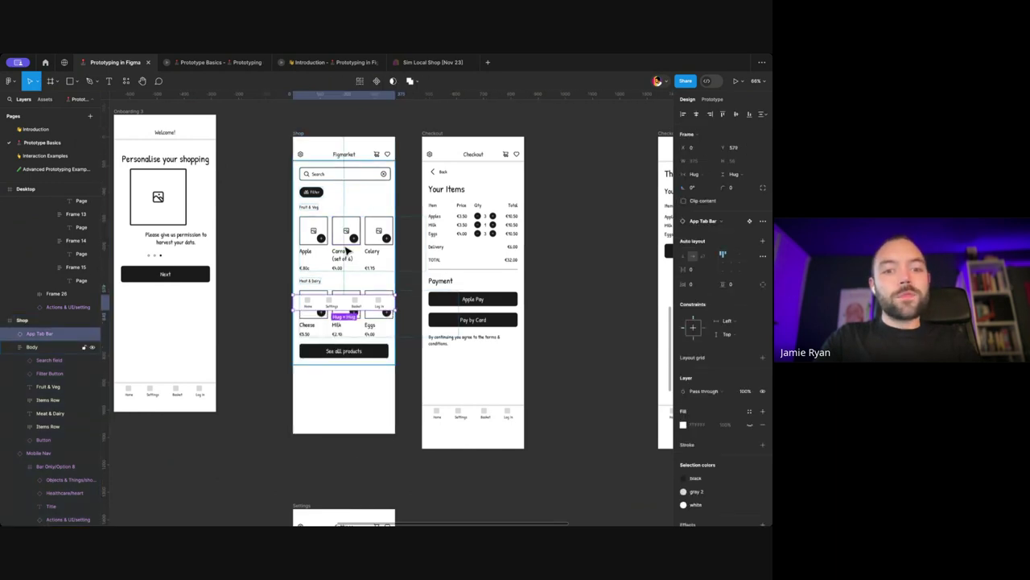
Step: Place Onboarding 1's App Tab Bar flush with the frame's lower edge at Y 702 and set its vertical constraint to Bottom
scroll(346, 252, left, 5)
scroll(346, 252, left, 10)
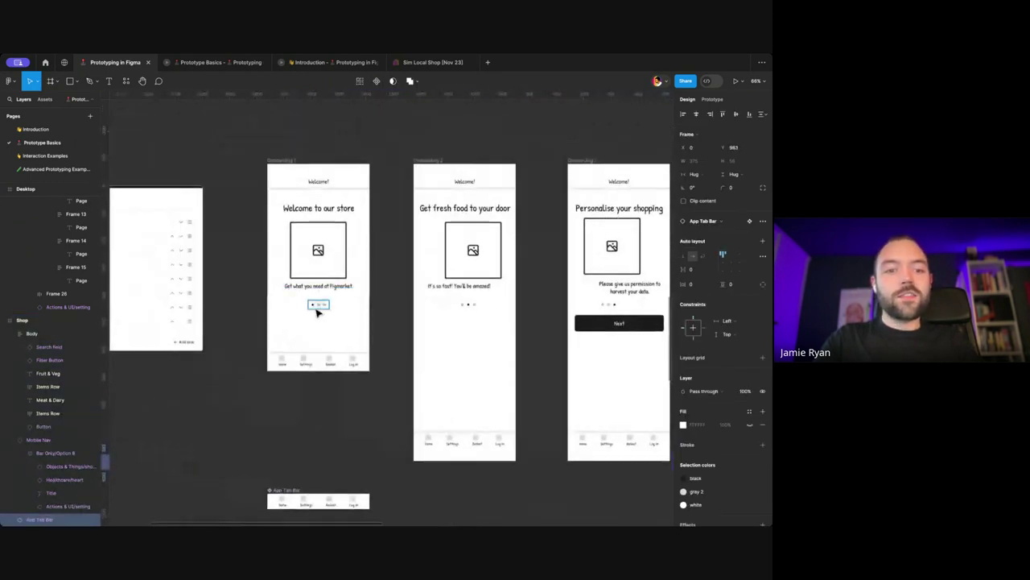
scroll(410, 308, right, 4)
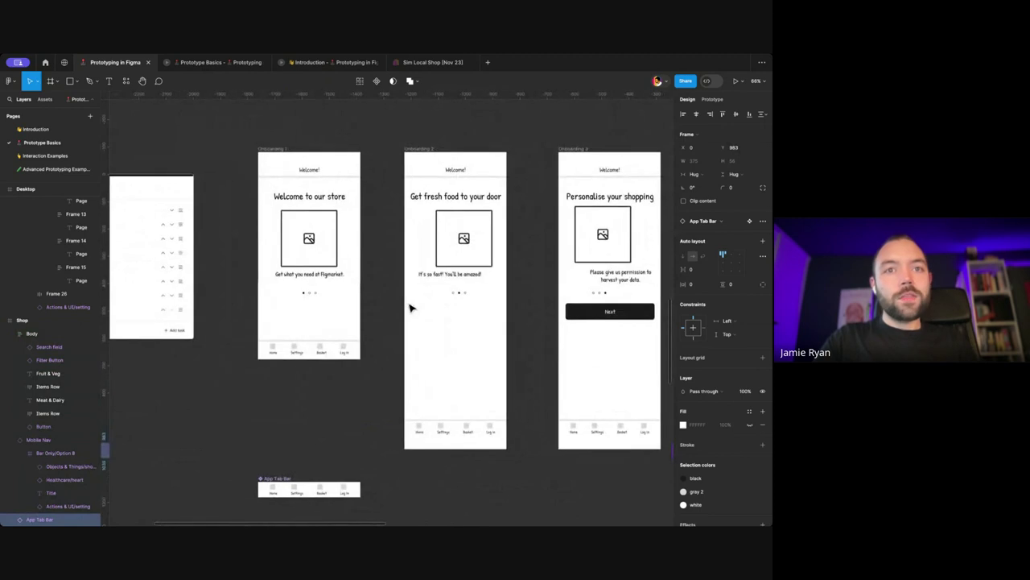
scroll(401, 307, right, 2)
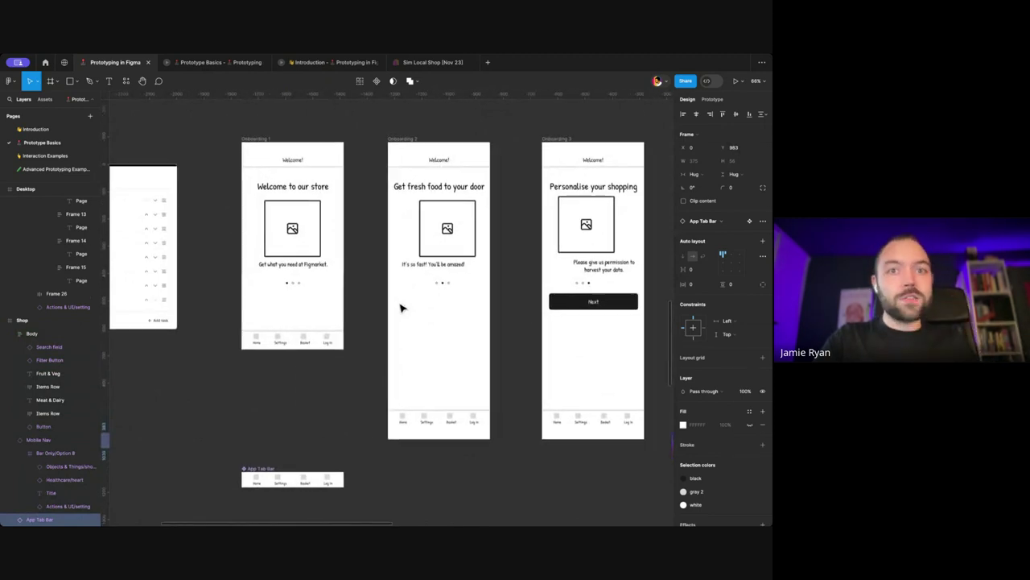
scroll(401, 307, right, 1)
scroll(390, 308, right, 2)
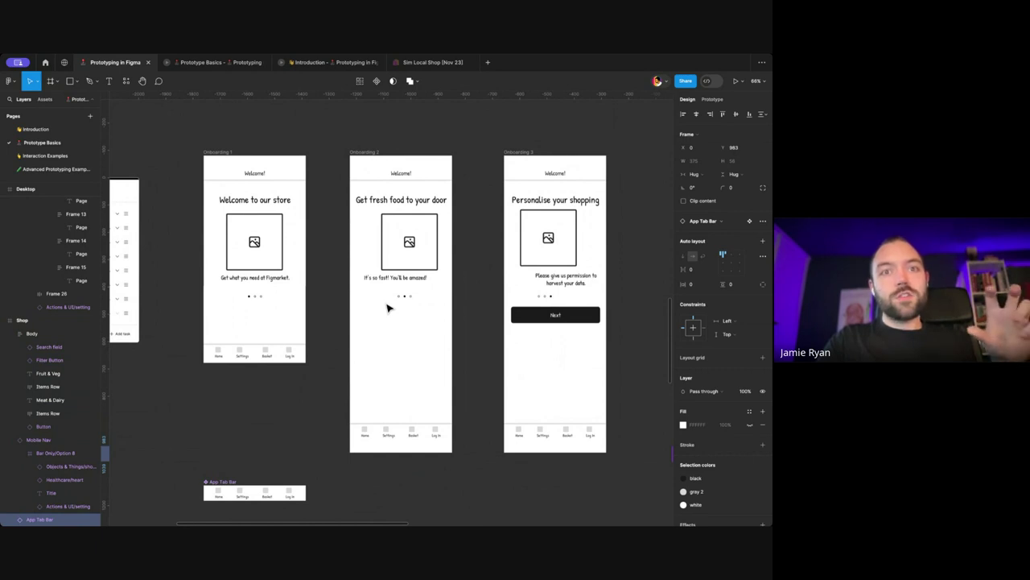
scroll(387, 307, right, 1)
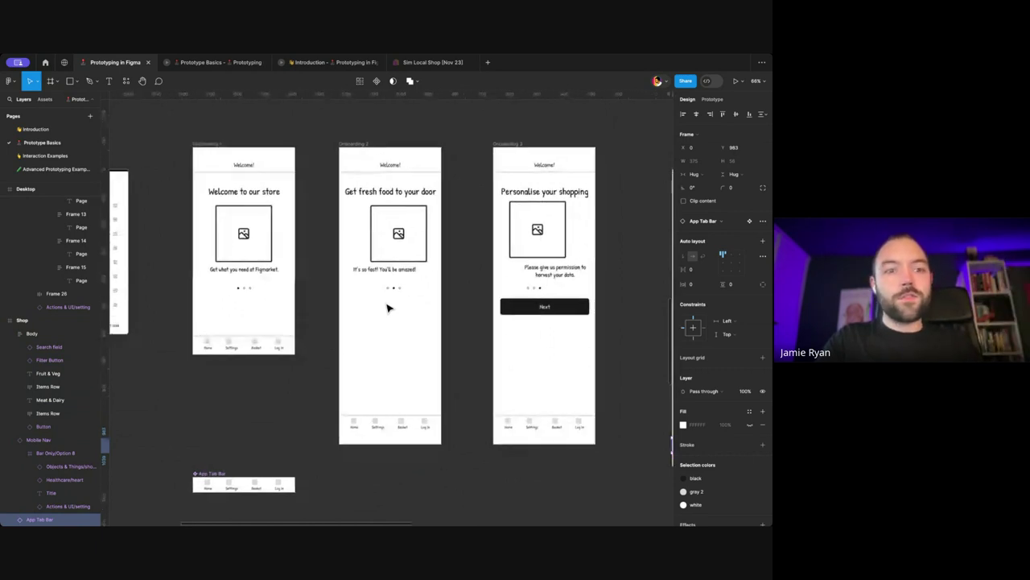
click(281, 341)
scroll(274, 343, left, 3)
scroll(278, 340, left, 2)
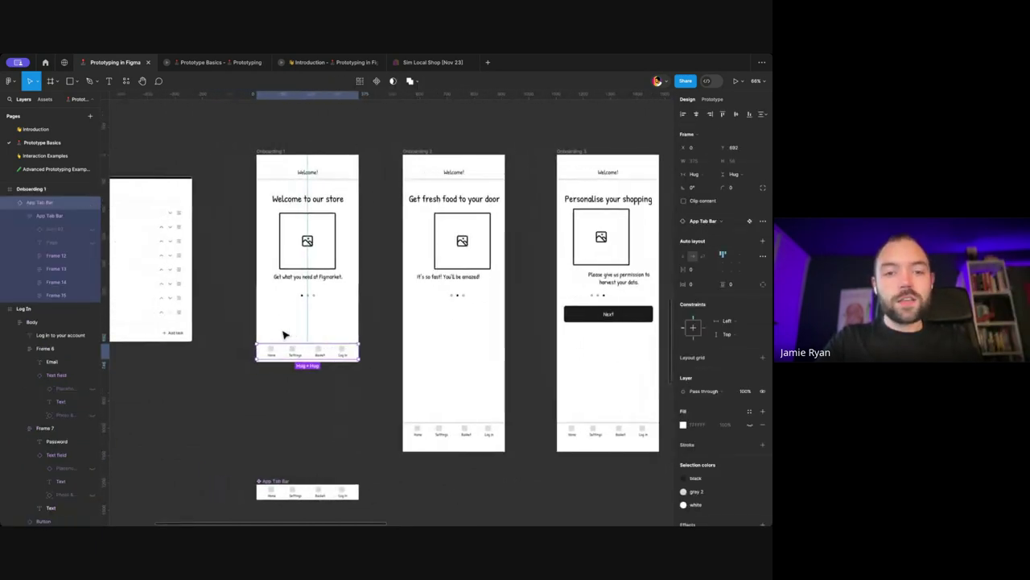
scroll(286, 335, up, 5)
scroll(286, 334, down, 3)
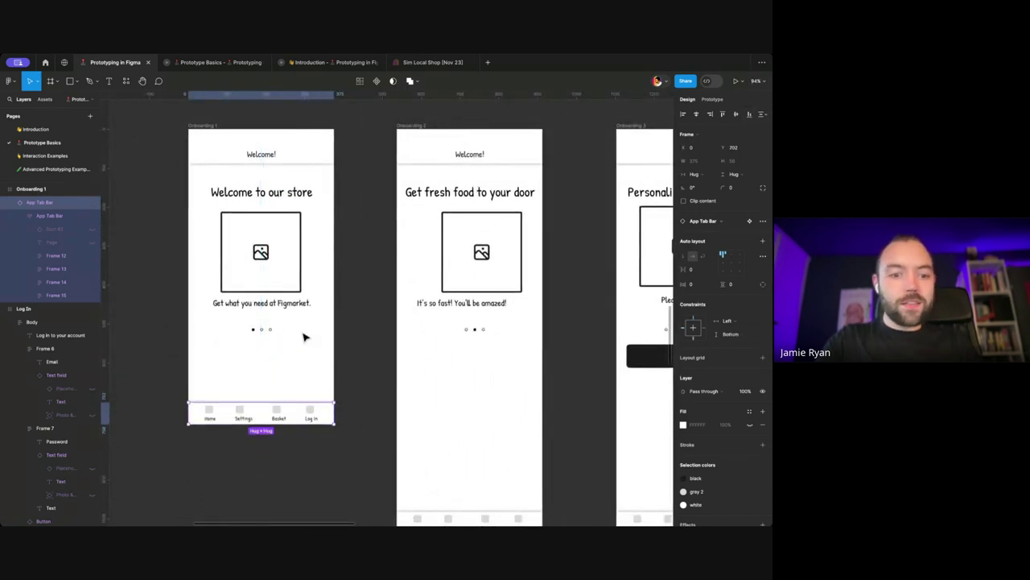
scroll(241, 392, up, 2)
scroll(241, 392, up, 4)
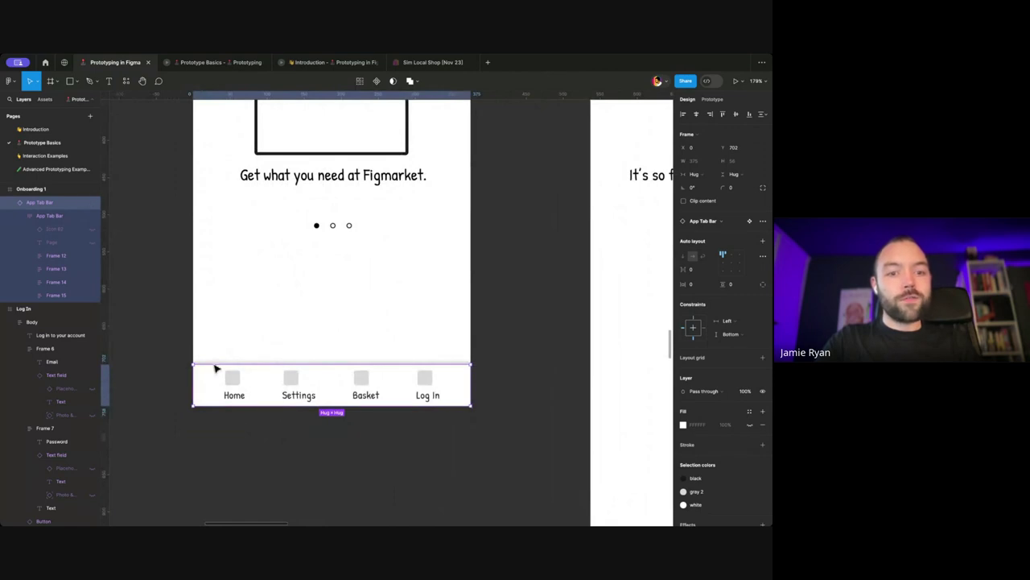
scroll(239, 362, down, 3)
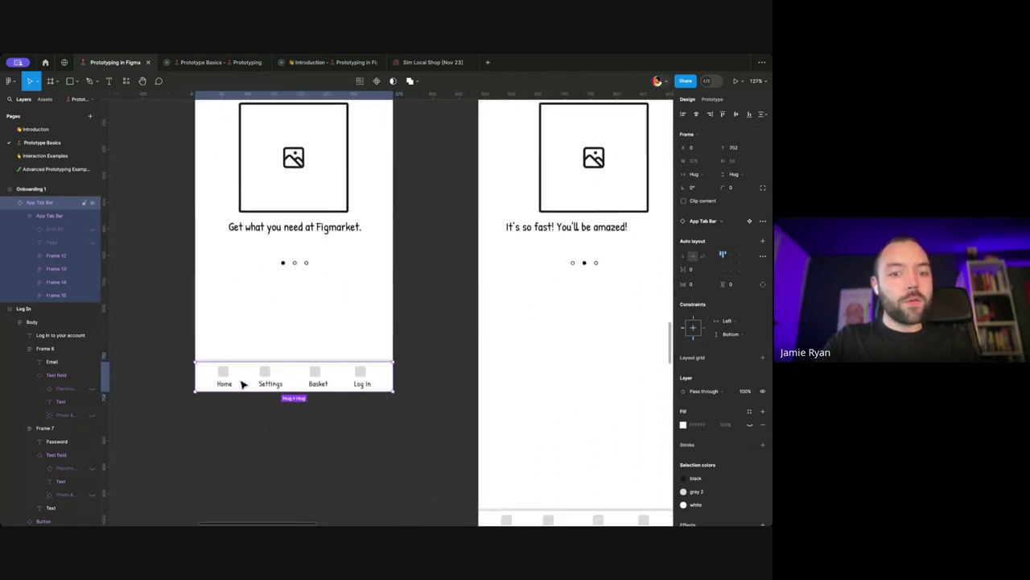
scroll(237, 373, up, 1)
scroll(287, 357, down, 2)
scroll(292, 356, up, 3)
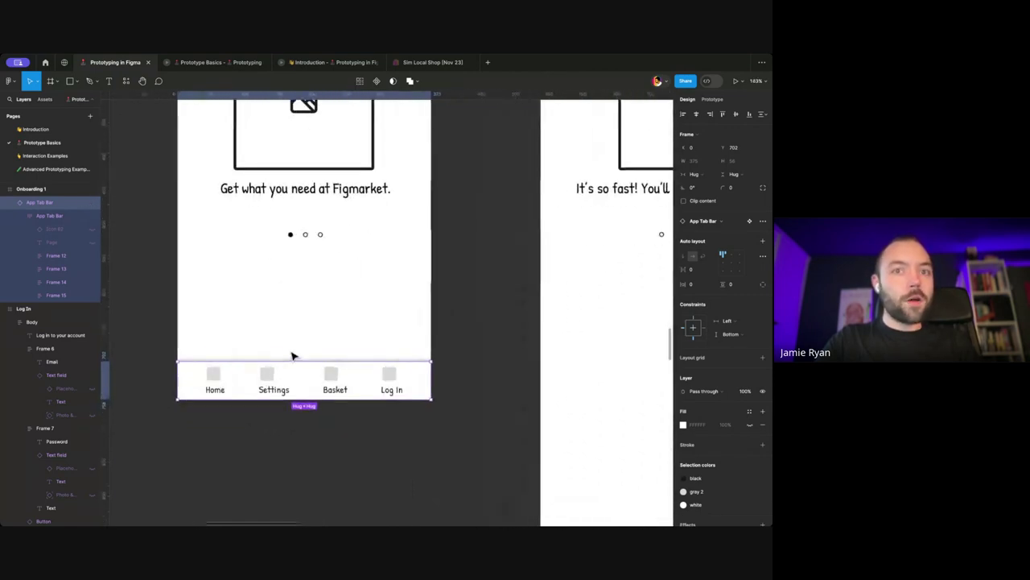
scroll(285, 177, down, 4)
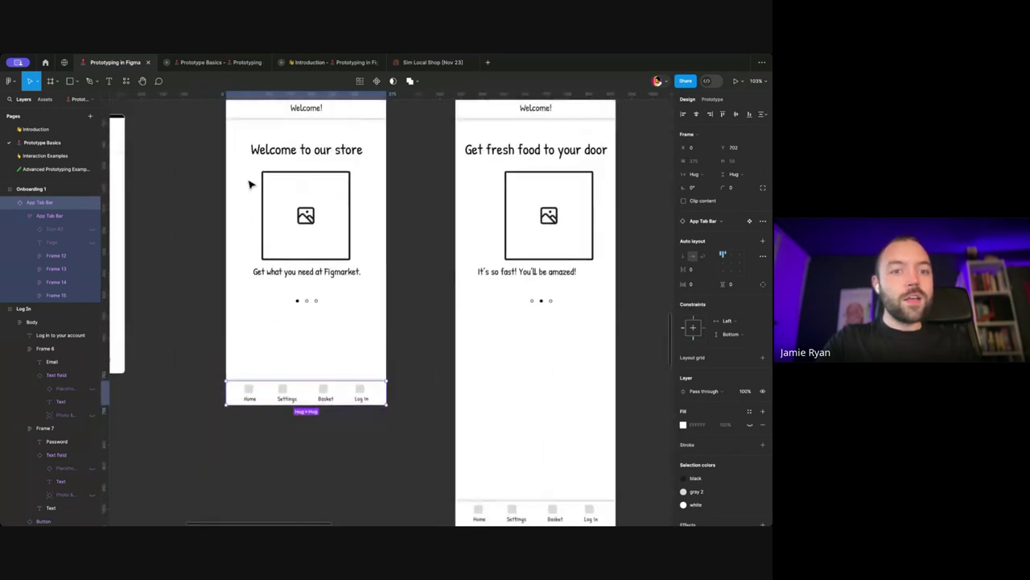
Step: Stretch the Onboarding 1 frame to about 1050 px high and move its App Tab Bar down to about Y 994
click(246, 174)
scroll(248, 175, down, 3)
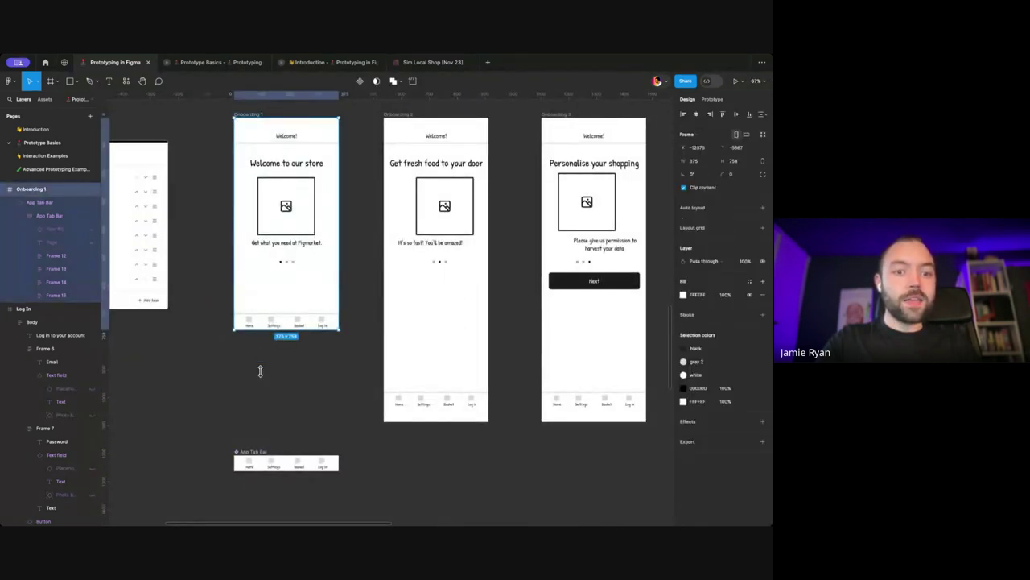
drag(260, 370, 260, 409)
click(281, 333)
drag(281, 334, 265, 414)
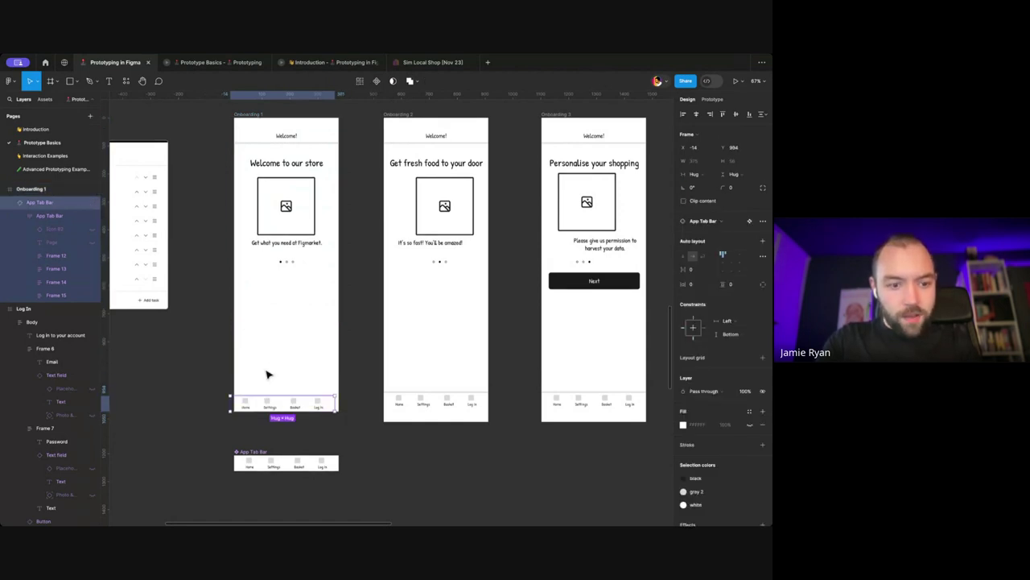
Step: Nudge Onboarding 1's App Tab Bar sideways to X 0 so it lines up with the frame
scroll(268, 373, down, 2)
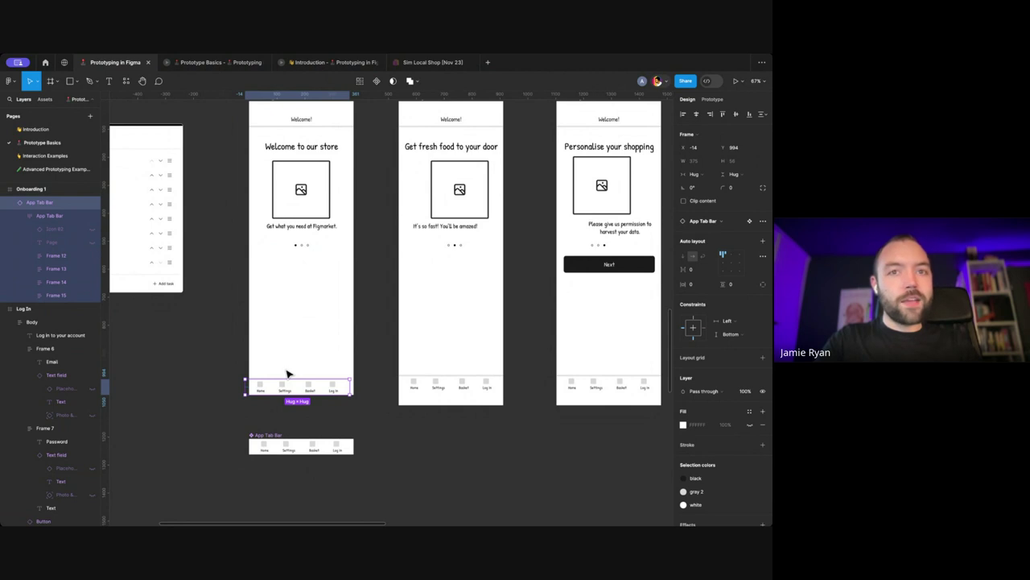
key(shift+Right)
key(Right)
key(Right)
key(Right)
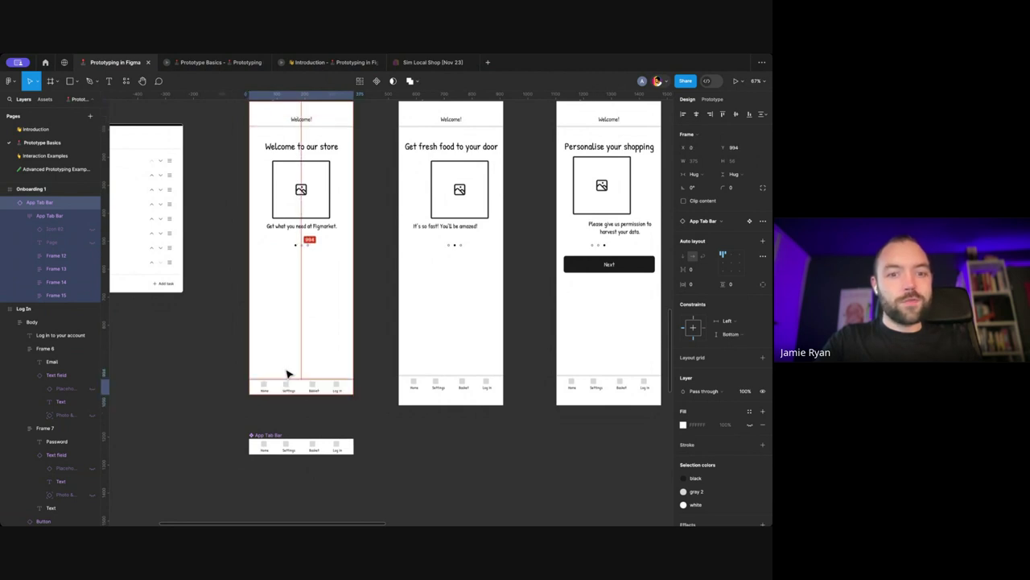
scroll(293, 356, up, 3)
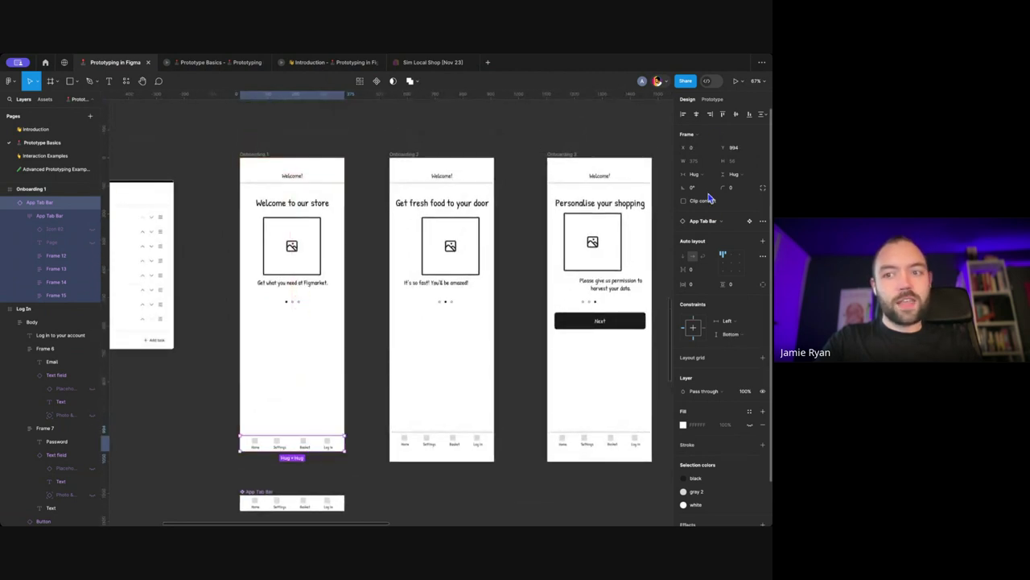
Step: Set the horizontal constraint of Onboarding 1's App Tab Bar to Left and right, keeping the vertical one at Bottom
scroll(455, 265, up, 6)
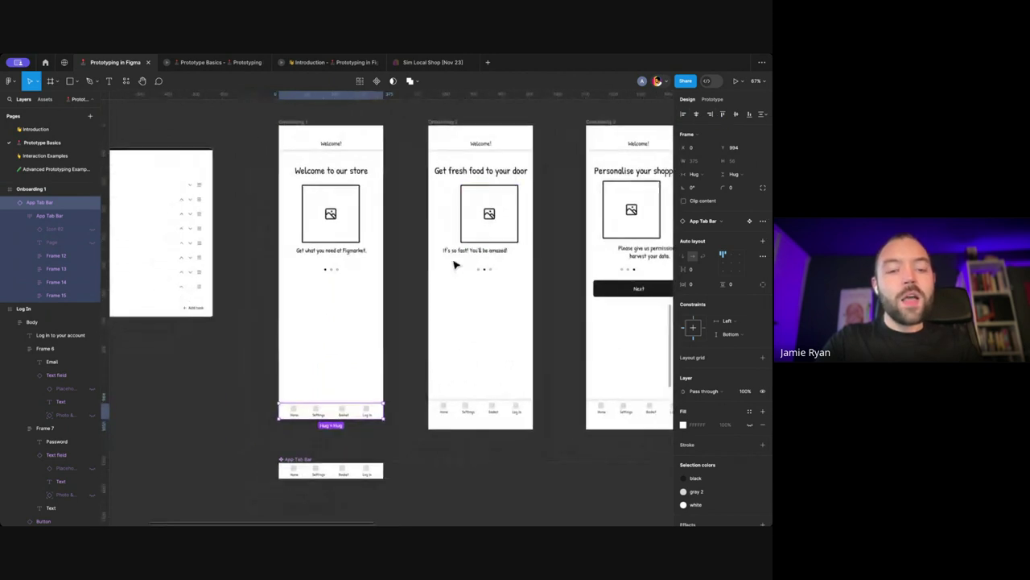
scroll(348, 397, right, 3)
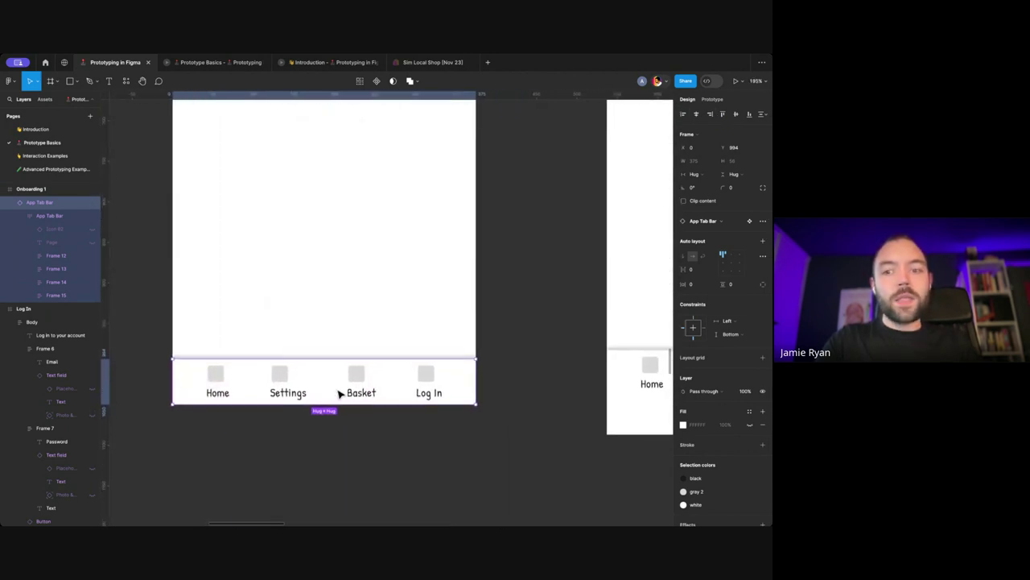
click(726, 335)
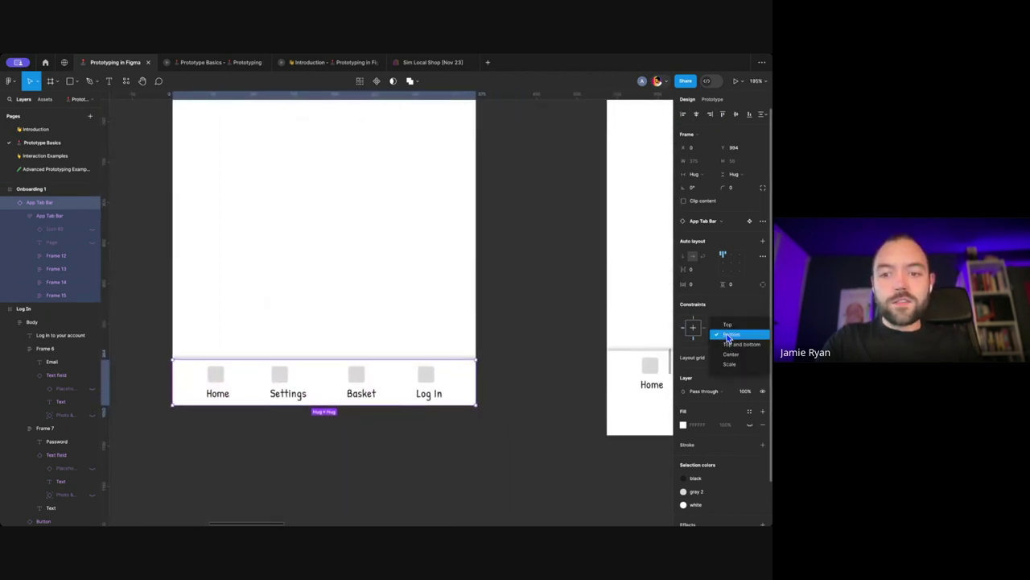
click(729, 336)
click(728, 321)
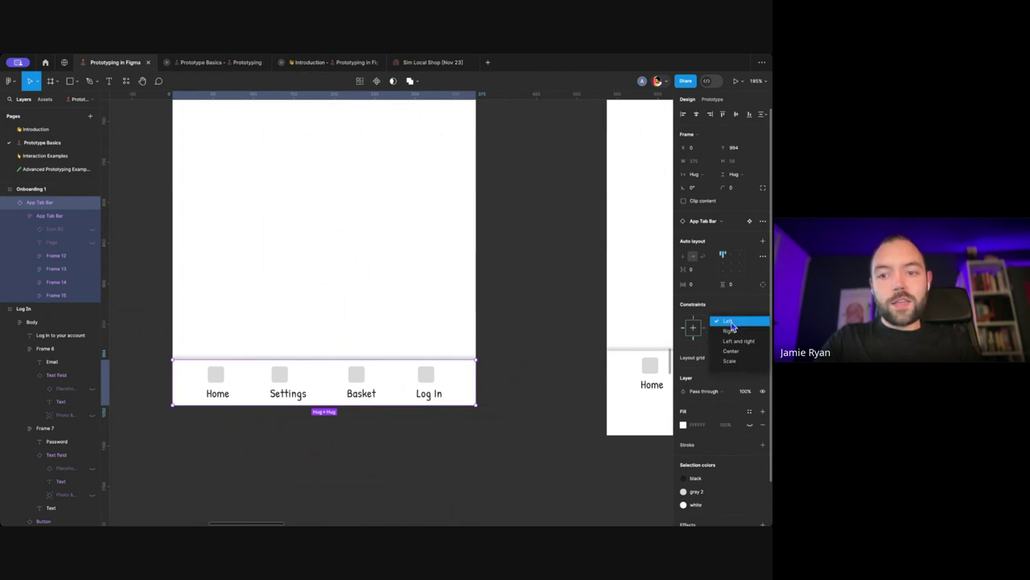
click(732, 343)
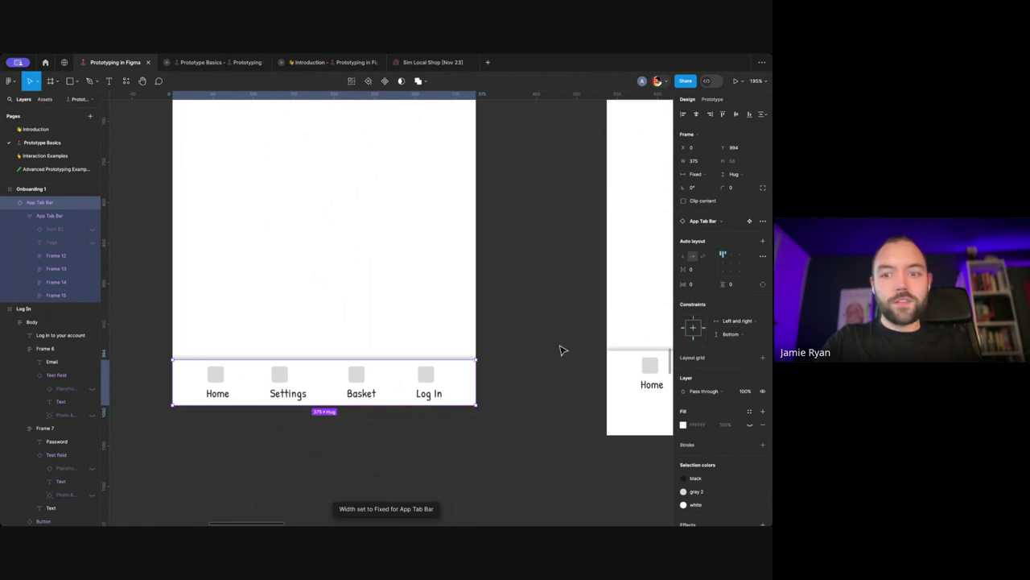
scroll(509, 324, down, 5)
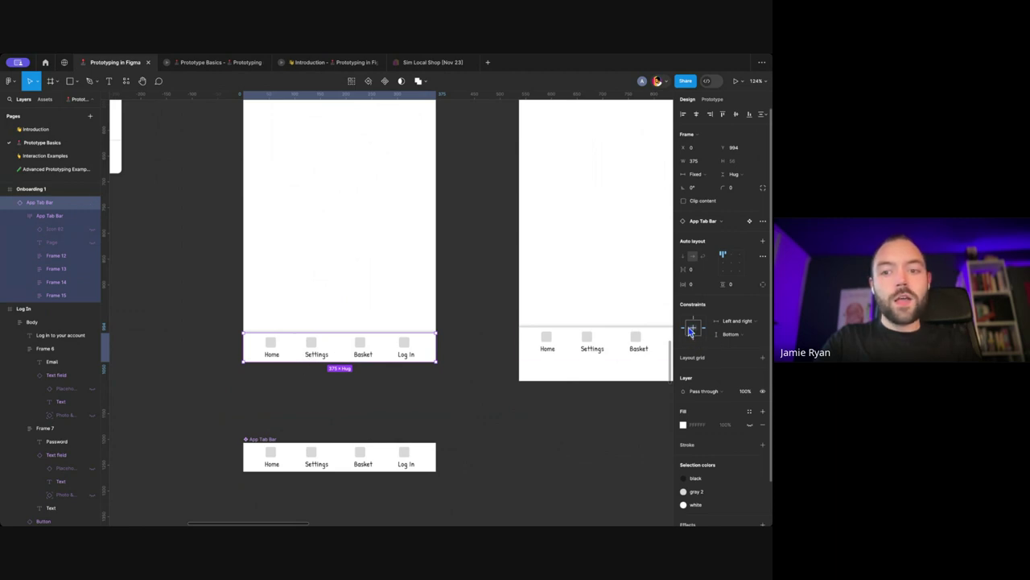
key(Escape)
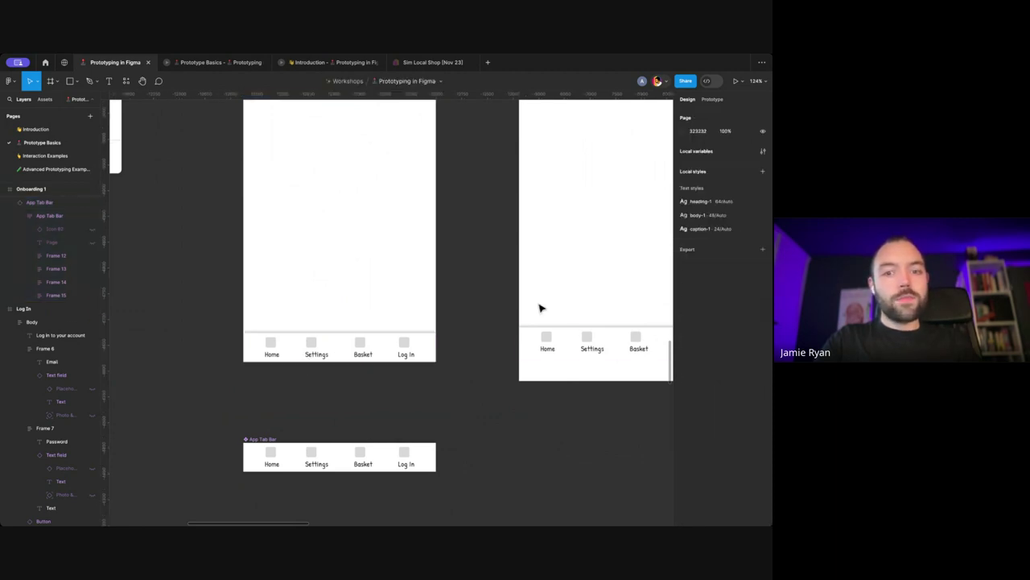
Step: Shorten the Onboarding 1 frame to about 1002 px high to test the tab bar's constraints
scroll(540, 305, up, 3)
scroll(322, 169, down, 3)
click(282, 161)
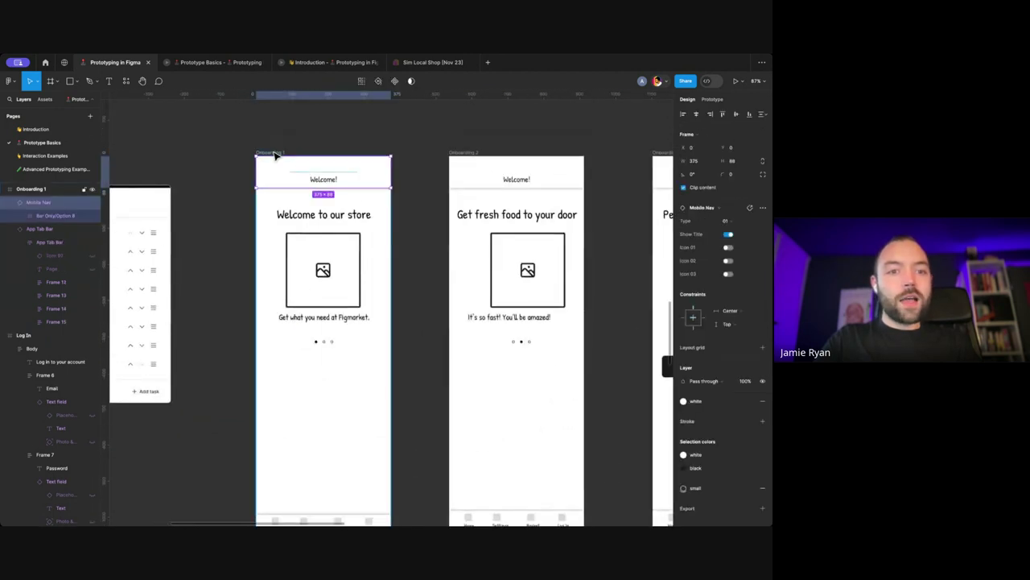
scroll(309, 358, down, 3)
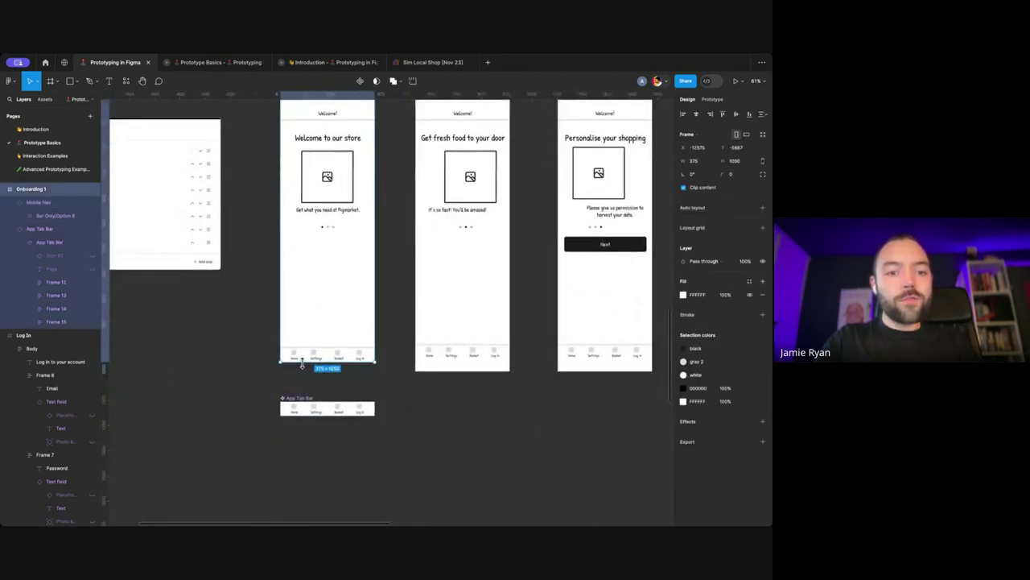
mouse_move(302, 362)
mouse_down()
mouse_move(314, 283)
mouse_move(314, 345)
mouse_move(314, 258)
mouse_move(314, 360)
mouse_move(314, 287)
mouse_move(308, 348)
mouse_up()
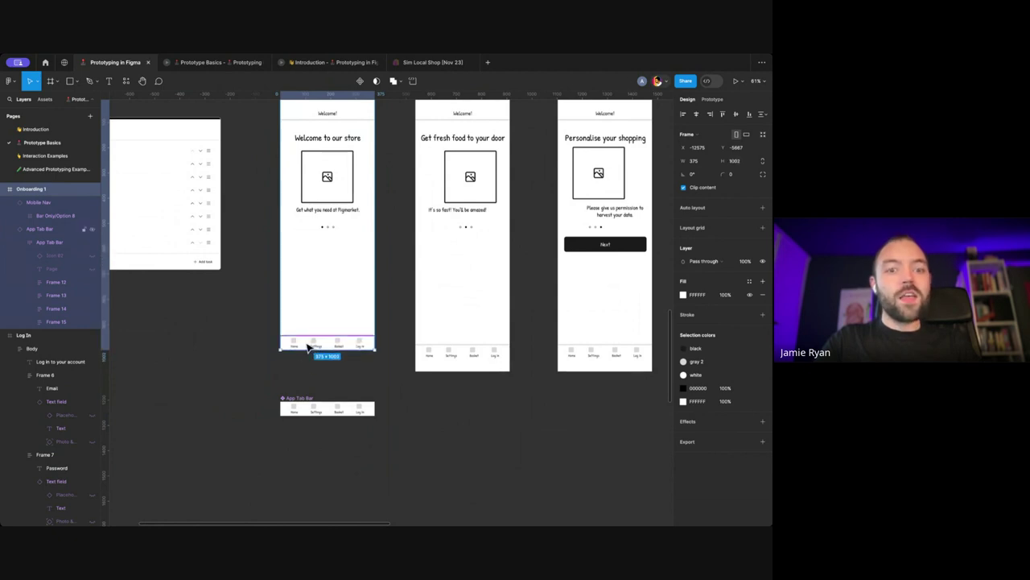
Step: Set the prototype scroll position of Onboarding 1's App Tab Bar to Fixed (stay in place)
click(308, 348)
scroll(346, 322, up, 3)
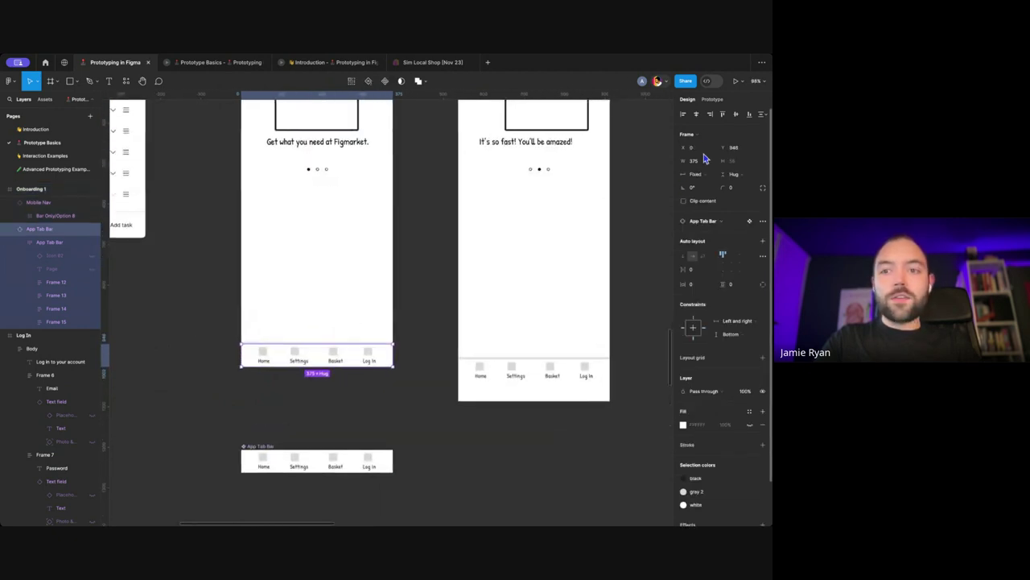
click(713, 99)
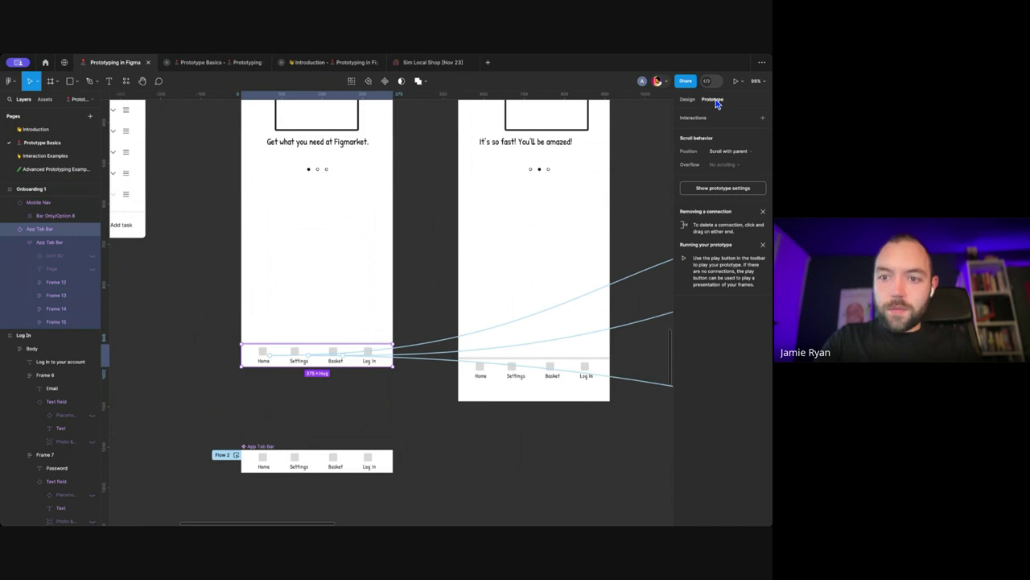
click(729, 152)
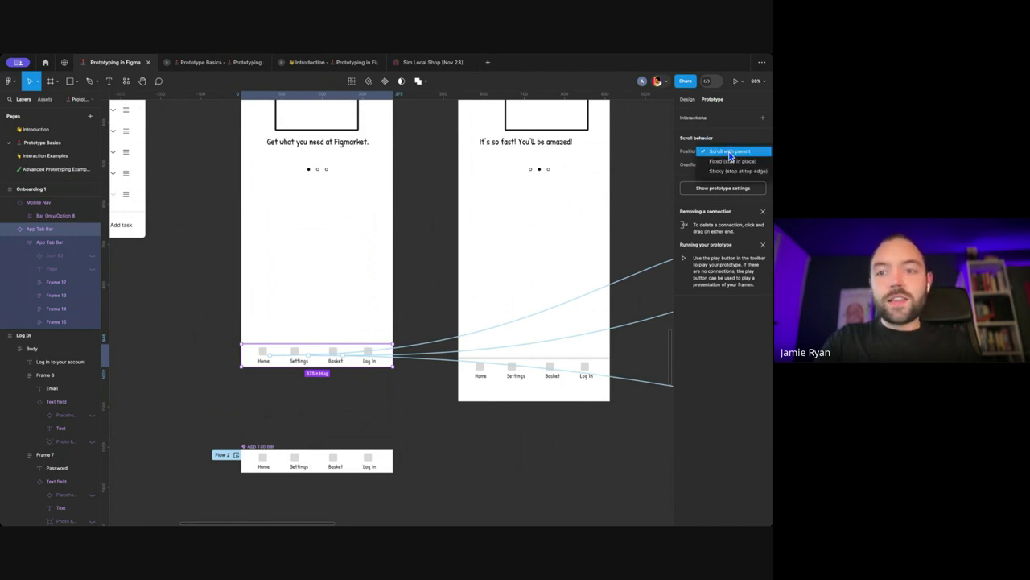
click(729, 162)
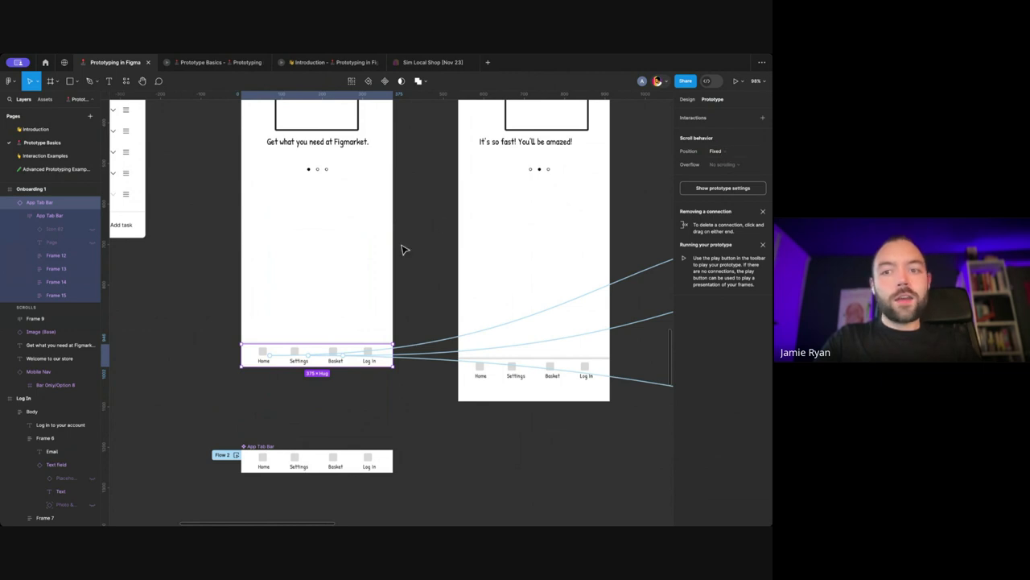
click(399, 304)
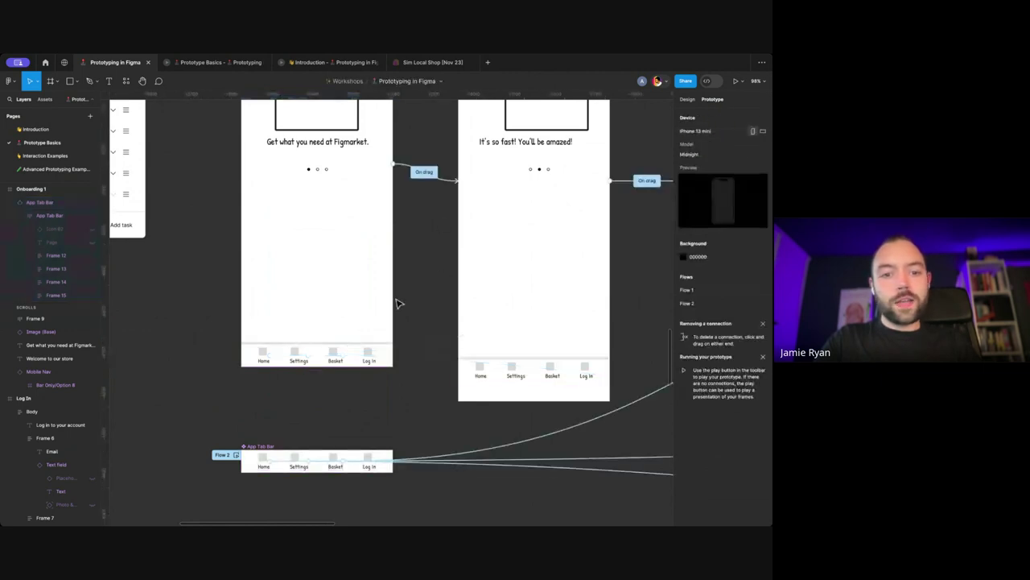
click(352, 355)
scroll(352, 355, right, 1)
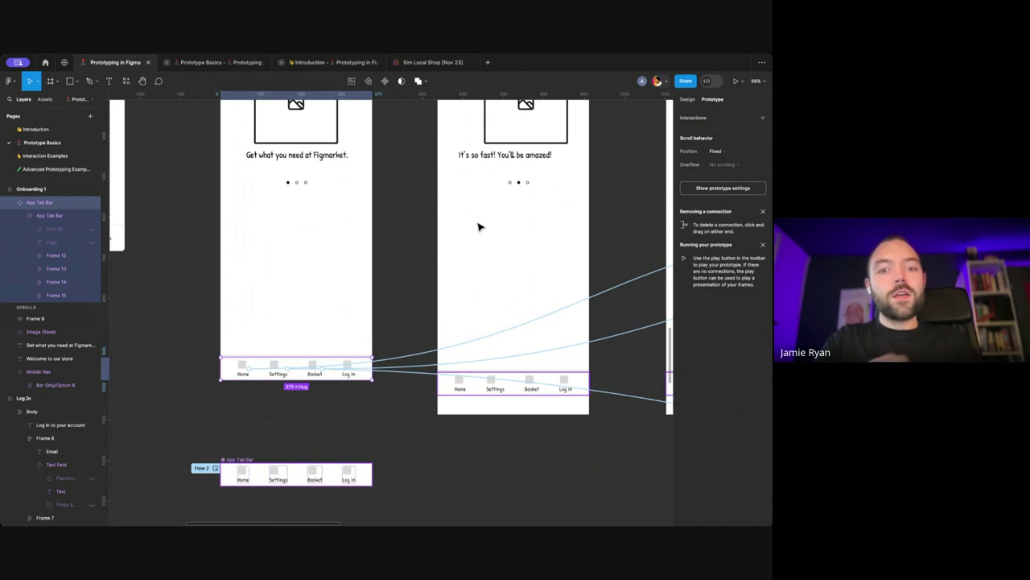
scroll(411, 247, up, 1)
click(411, 246)
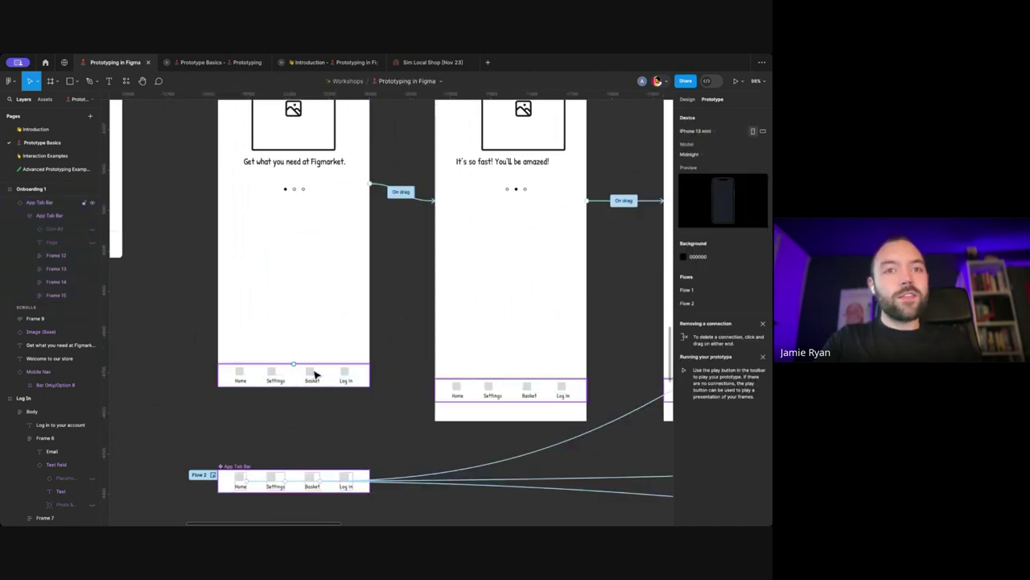
Step: Preview Flow 1 and try stretching Onboarding 1 to about 1635 px high to test the fixed tab bar
scroll(331, 379, down, 4)
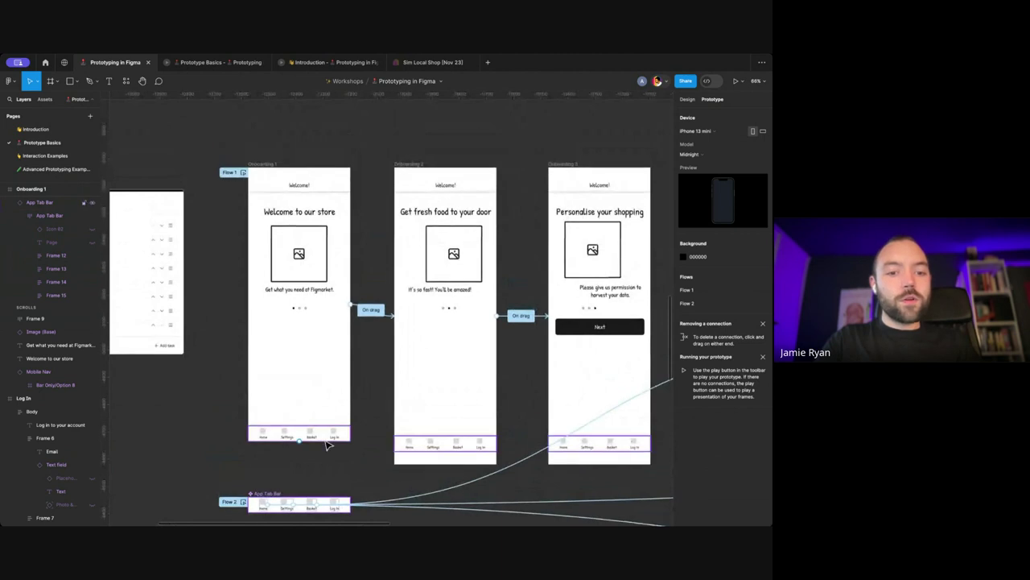
click(247, 178)
scroll(314, 191, left, 2)
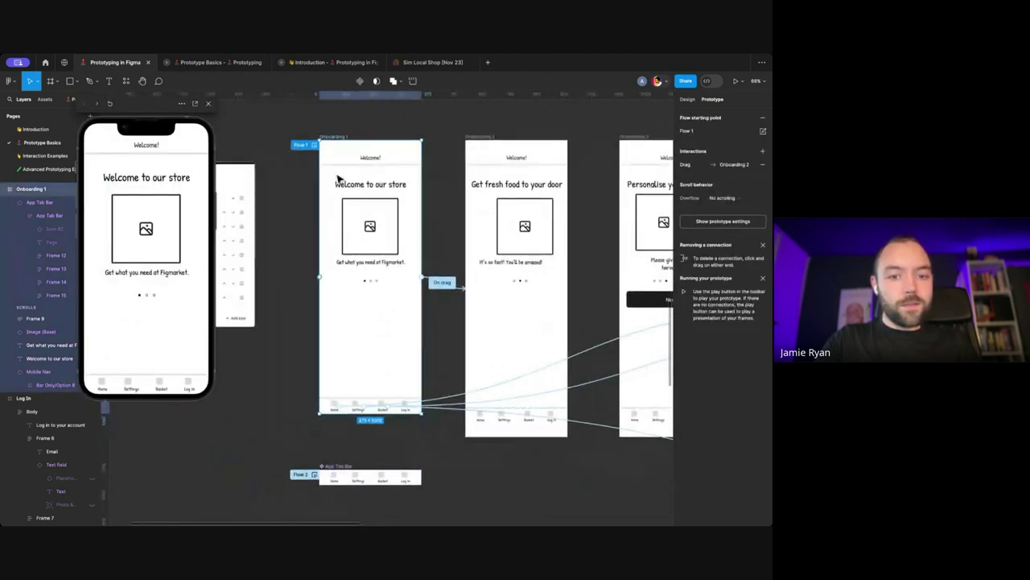
scroll(340, 177, down, 3)
drag(344, 331, 346, 448)
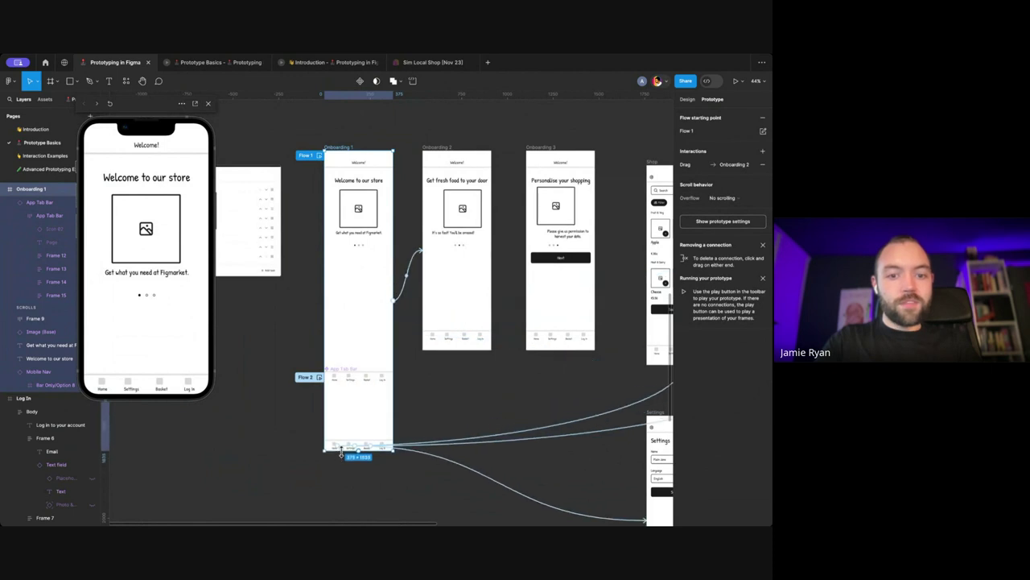
scroll(346, 451, down, 1)
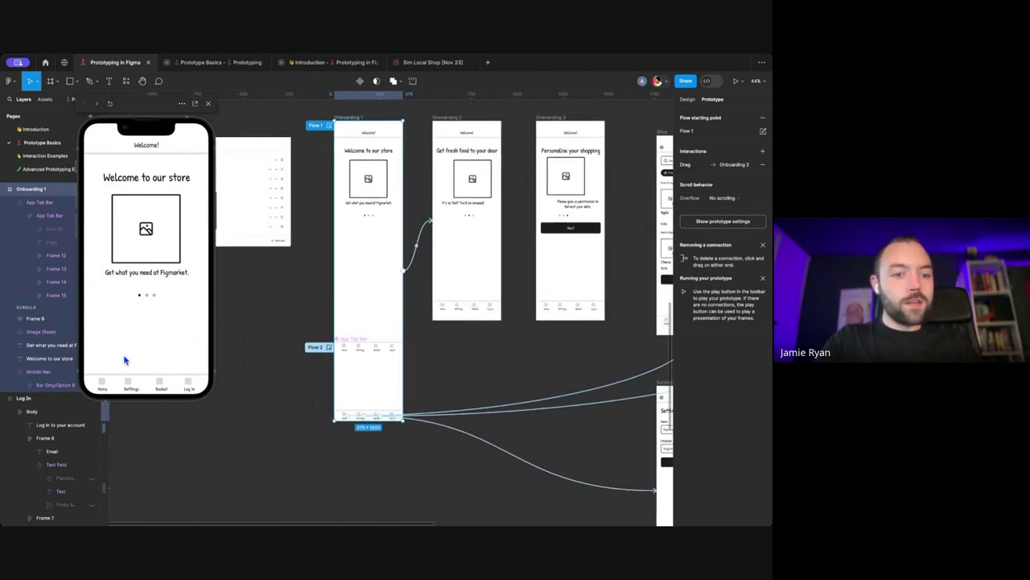
click(102, 383)
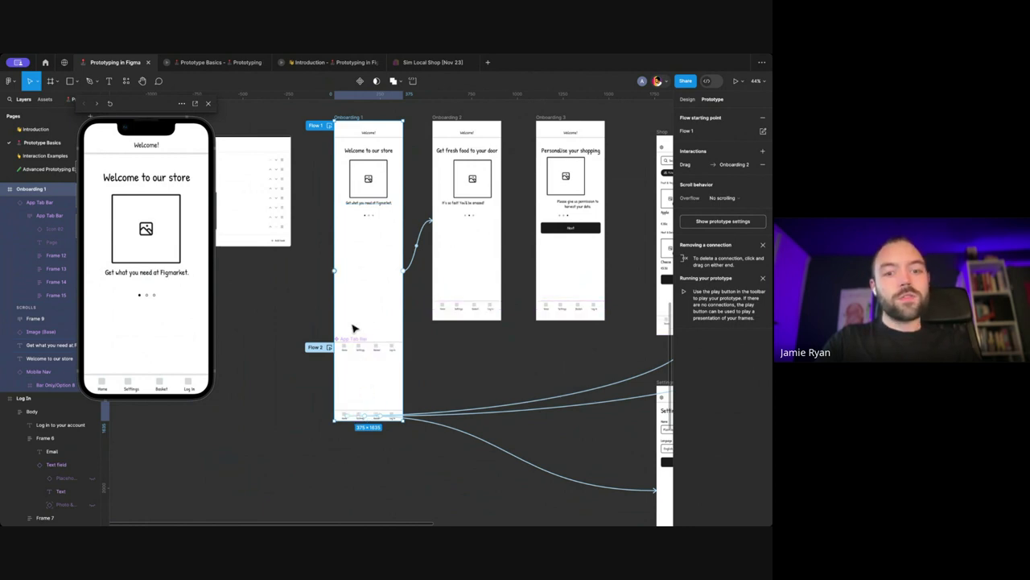
Step: Undo the last height change of Onboarding 1 and close the device preview
key(ctrl+z)
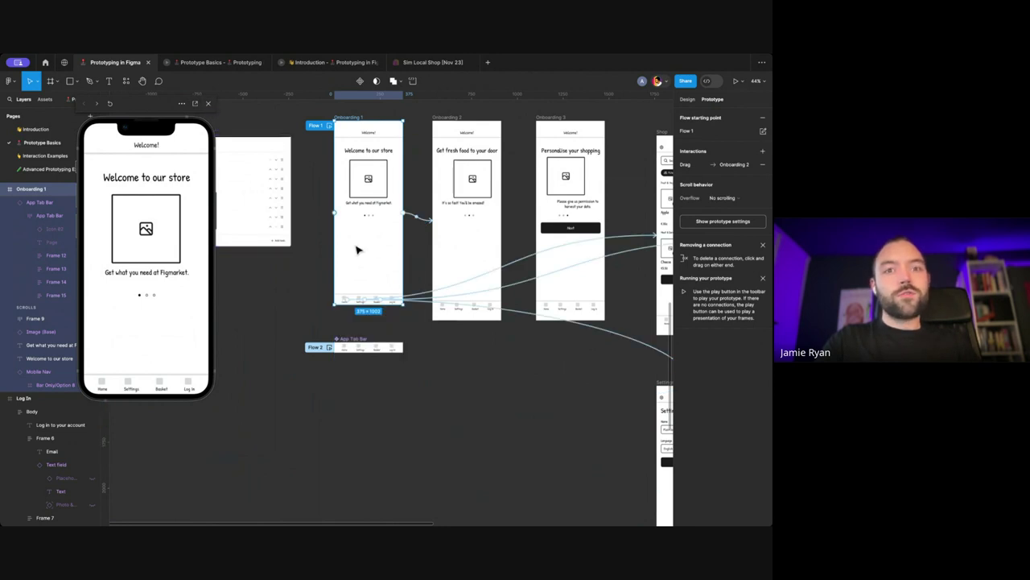
scroll(357, 247, up, 3)
scroll(384, 333, up, 1)
scroll(389, 334, right, 2)
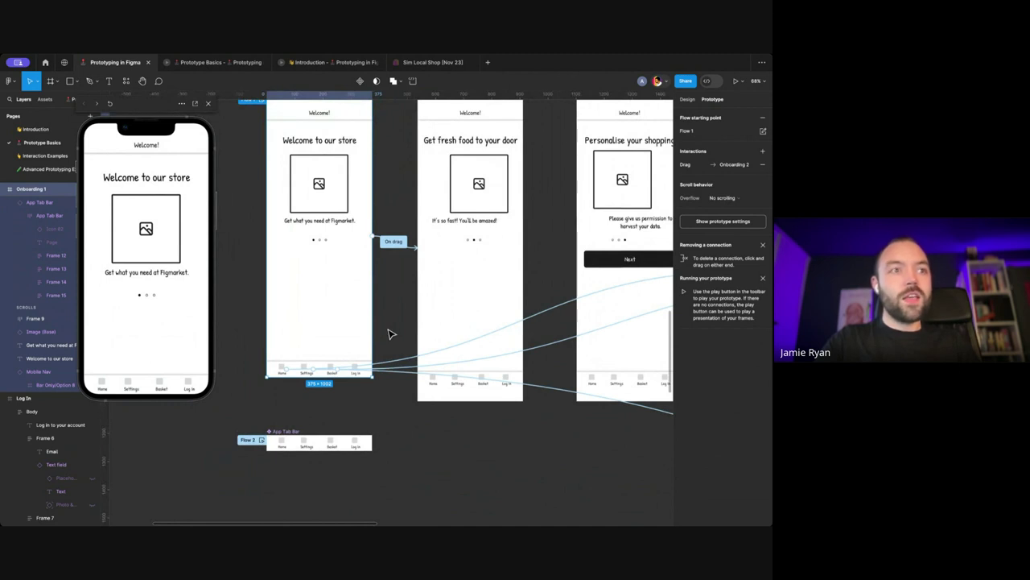
click(208, 107)
scroll(237, 221, down, 2)
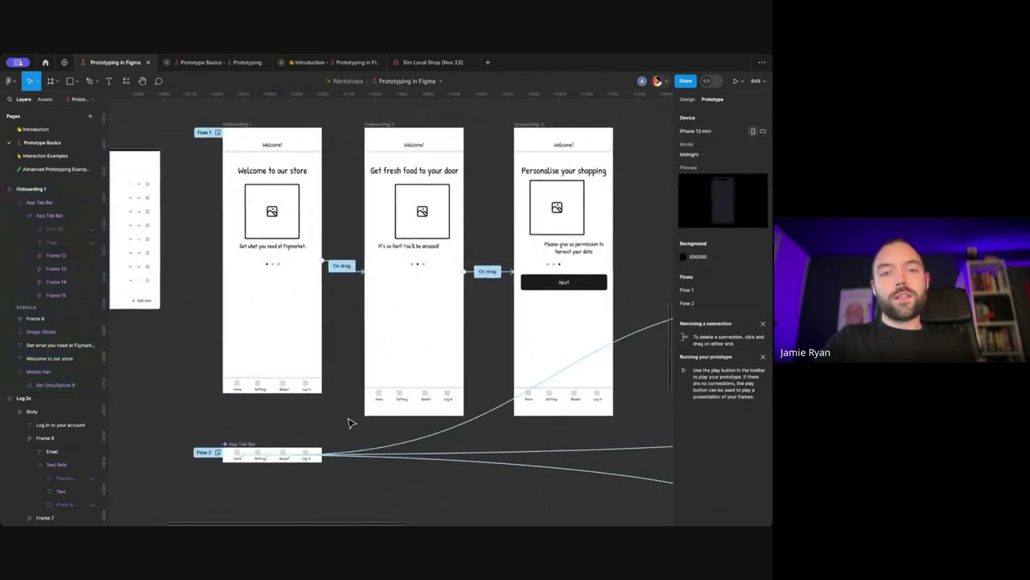
Step: Delete the existing App Tab Bar instances from Onboarding 2, Onboarding 3, Shop, Checkout and the order confirmation frame
scroll(348, 440, right, 1)
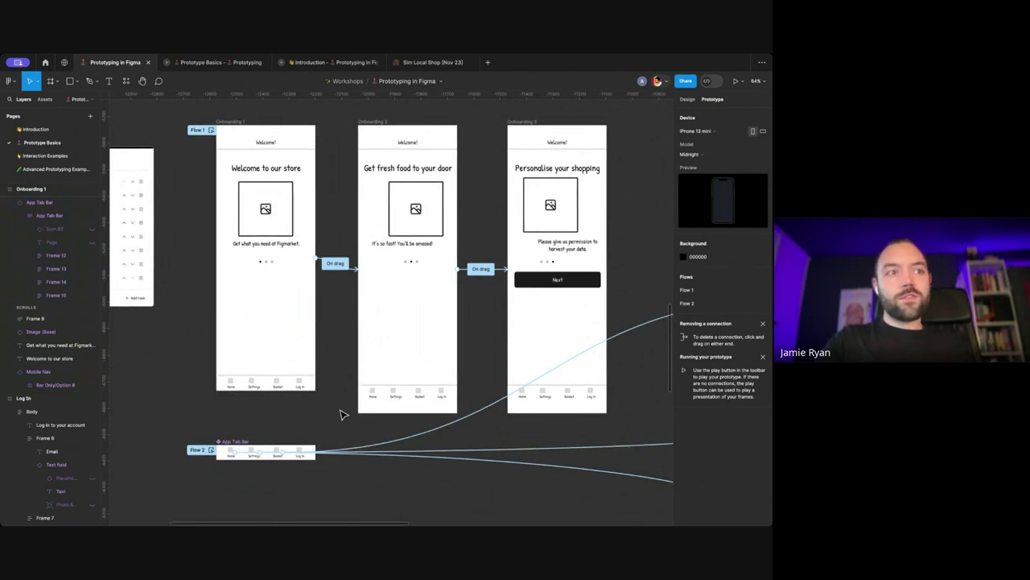
scroll(342, 414, down, 2)
scroll(342, 415, right, 2)
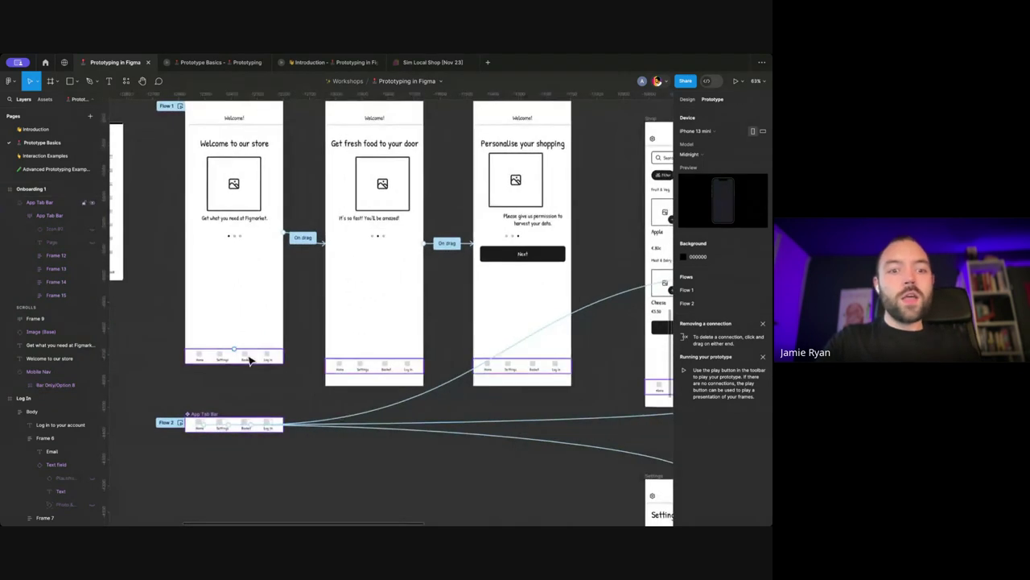
scroll(249, 360, down, 4)
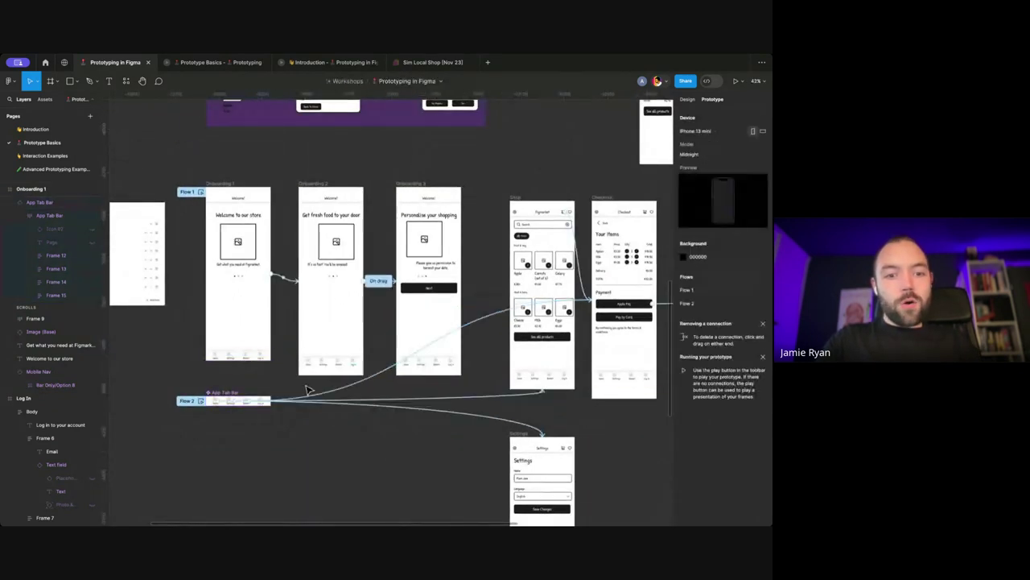
click(330, 362)
shift+click(443, 368)
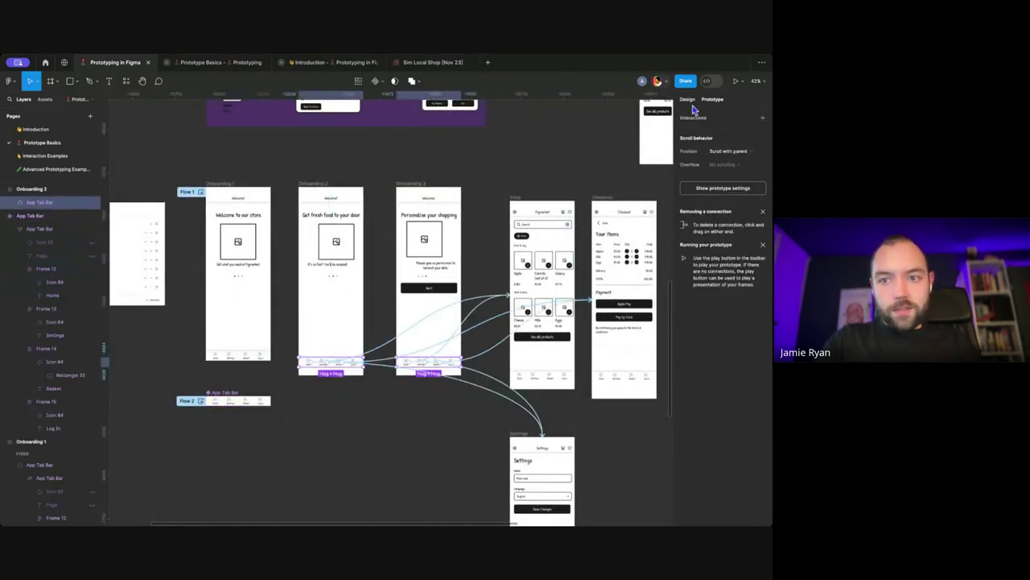
click(690, 104)
scroll(483, 362, right, 3)
click(451, 370)
shift+click(534, 372)
scroll(501, 350, right, 6)
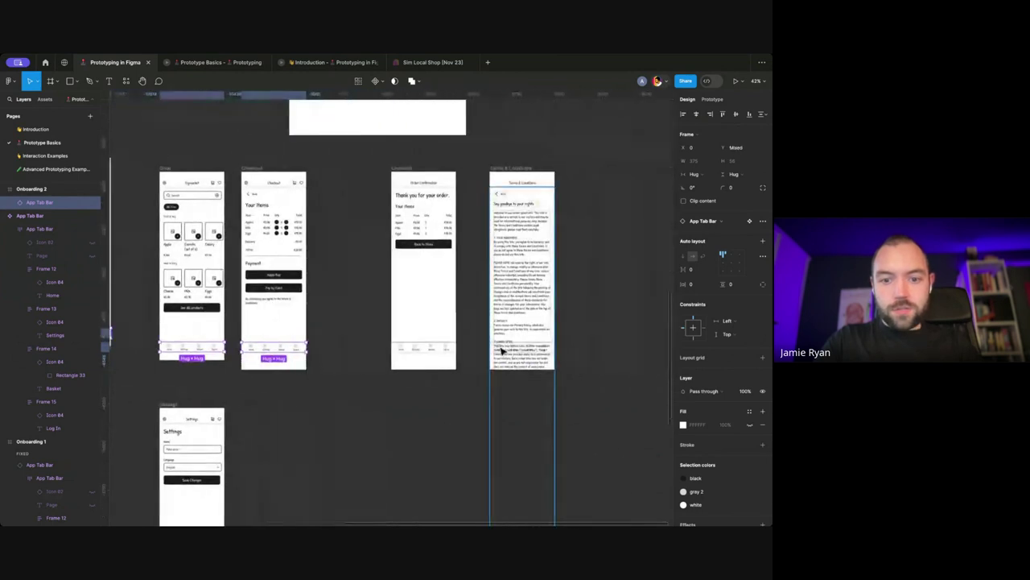
scroll(437, 350, left, 10)
key(Escape)
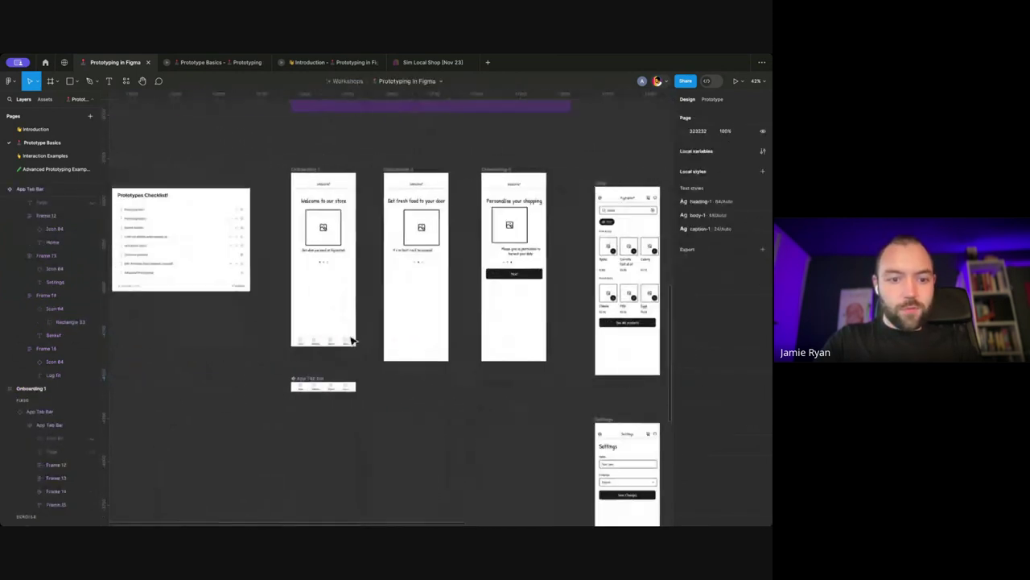
Step: Copy Onboarding 1's fixed App Tab Bar into Onboarding 2, Onboarding 3, Shop, Checkout and the order confirmation frame
click(352, 341)
scroll(352, 340, right, 4)
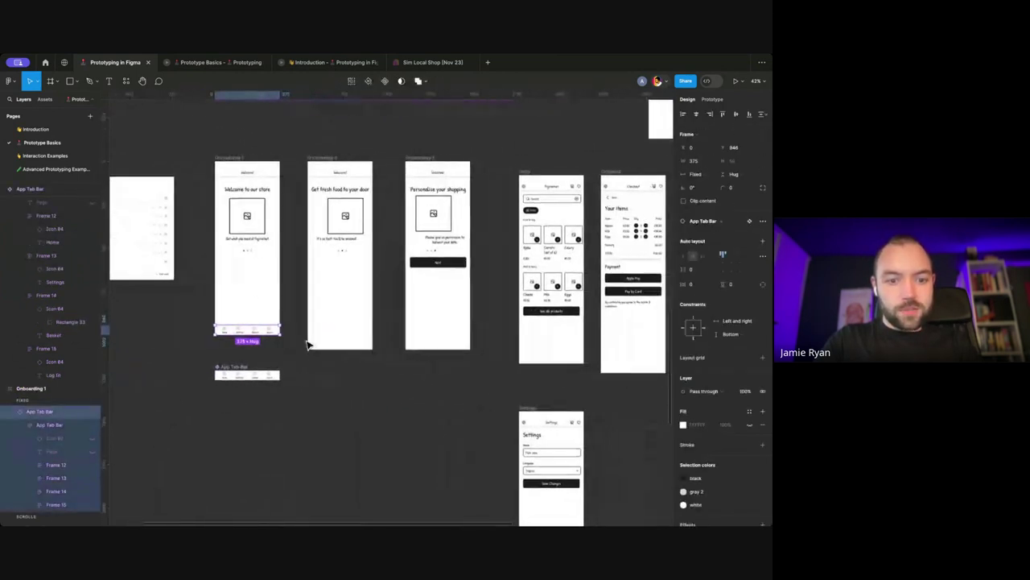
click(305, 160)
shift+click(403, 158)
scroll(390, 165, right, 6)
shift+click(386, 165)
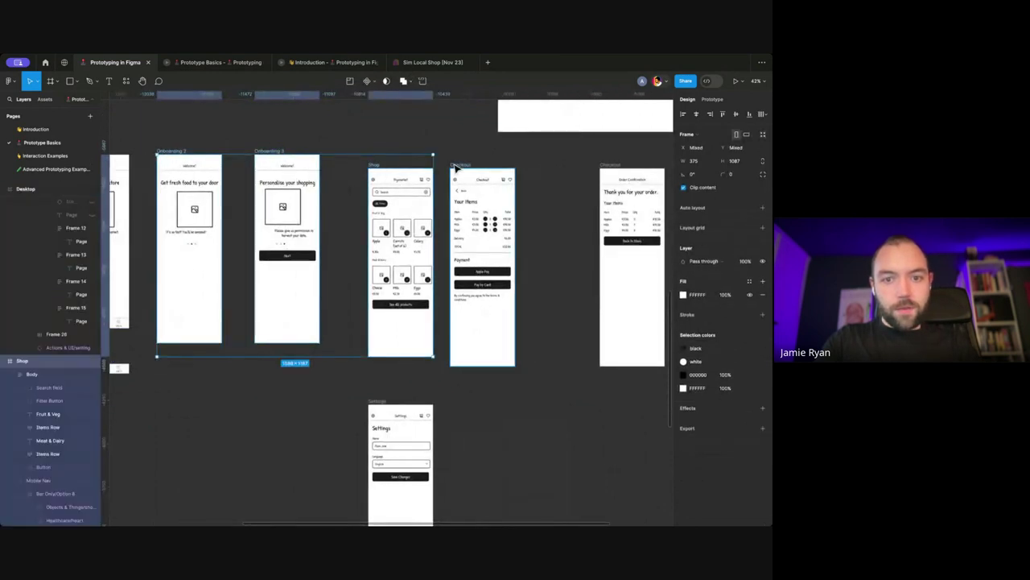
shift+click(457, 166)
scroll(483, 165, right, 4)
shift+click(514, 164)
key(ctrl+v)
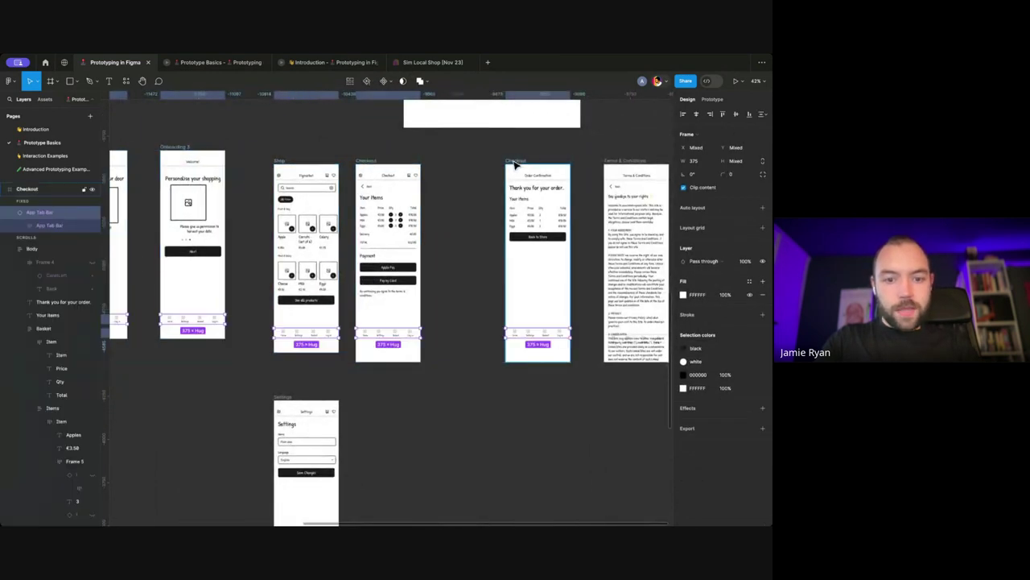
Step: Align each pasted App Tab Bar to the bottom edge of its frame, from Onboarding 2 through the order confirmation
scroll(516, 164, left, 3)
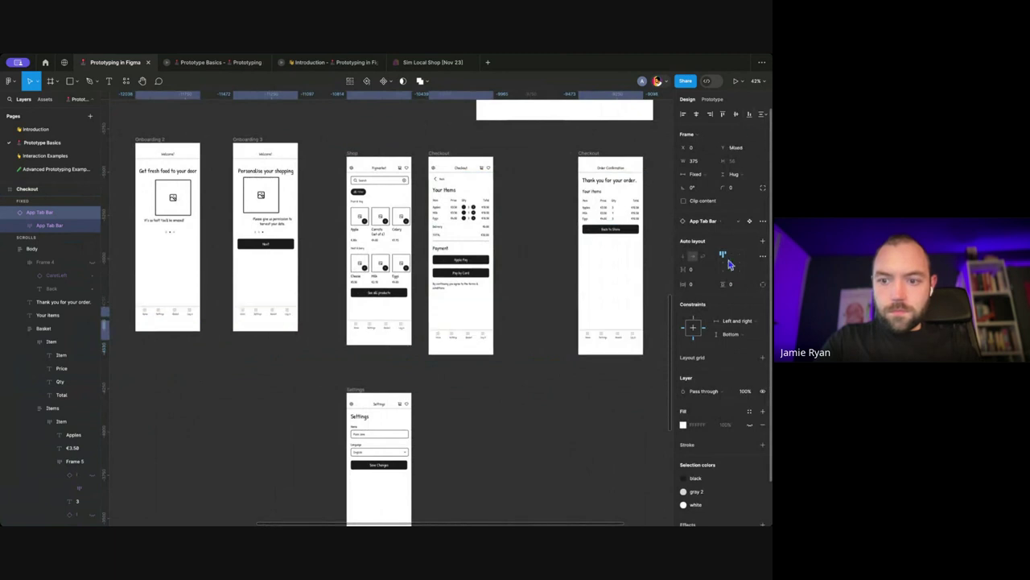
scroll(561, 304, left, 3)
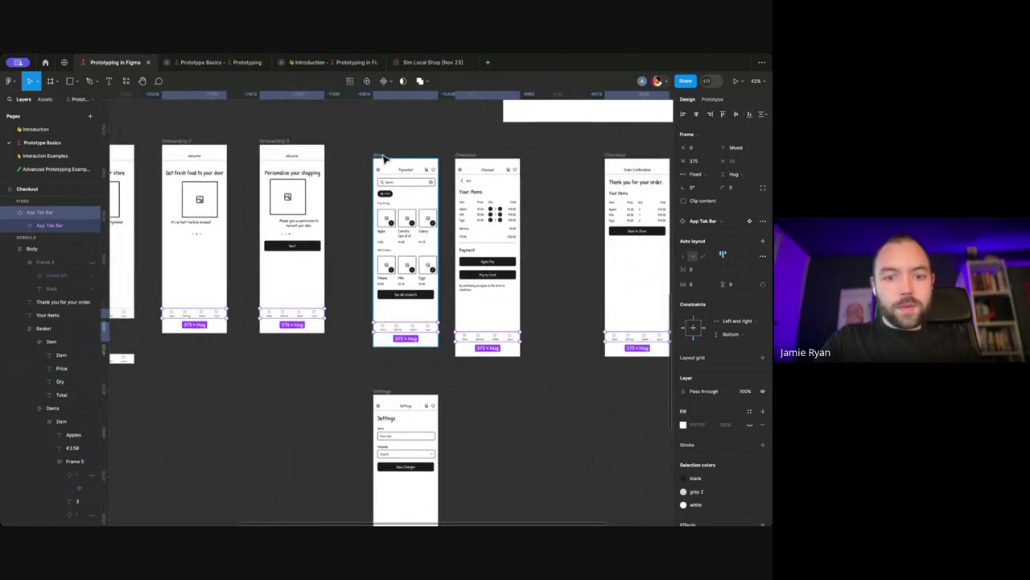
scroll(448, 318, left, 2)
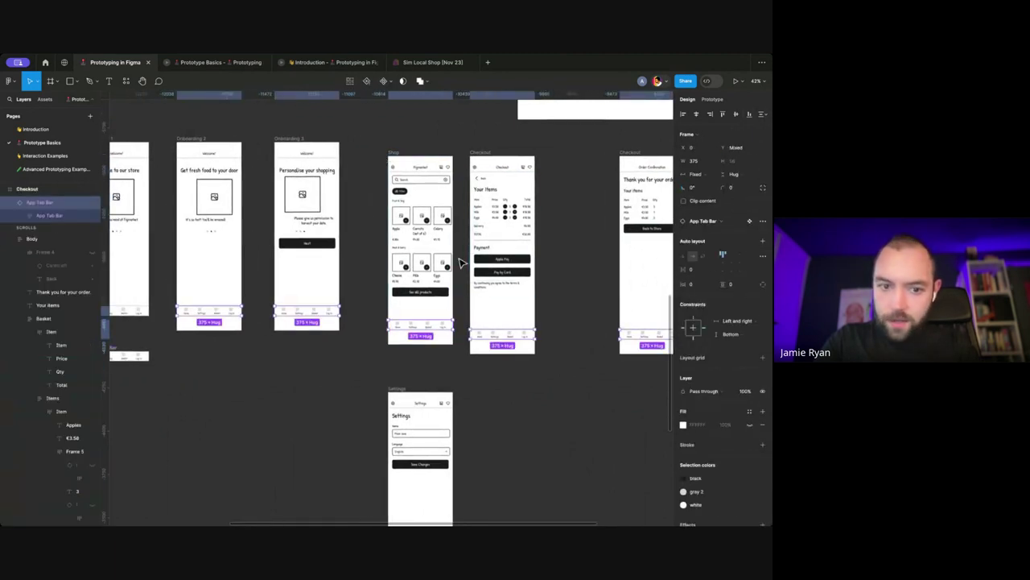
click(363, 292)
click(233, 315)
scroll(232, 317, left, 4)
scroll(232, 317, left, 2)
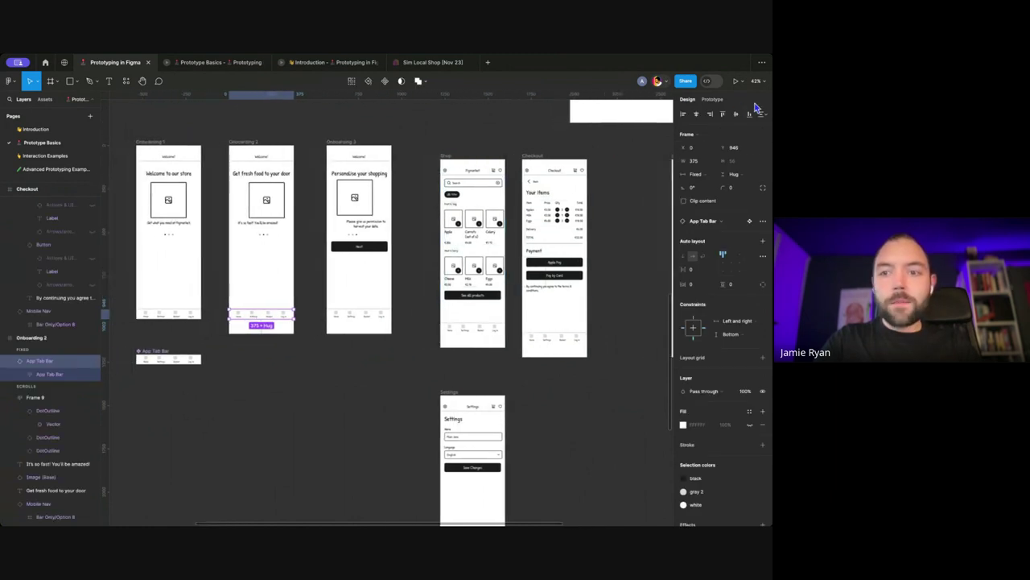
click(384, 322)
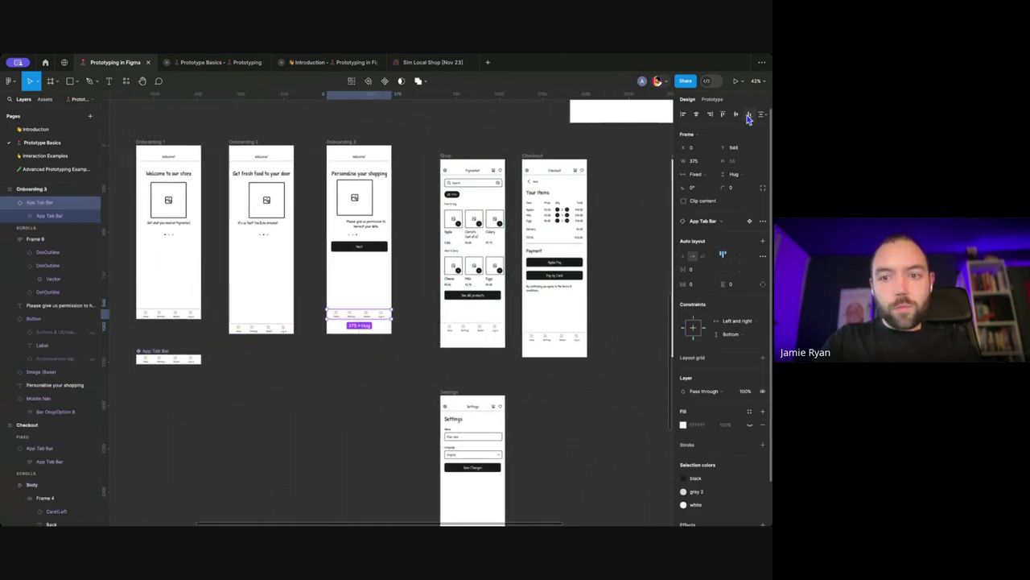
click(461, 328)
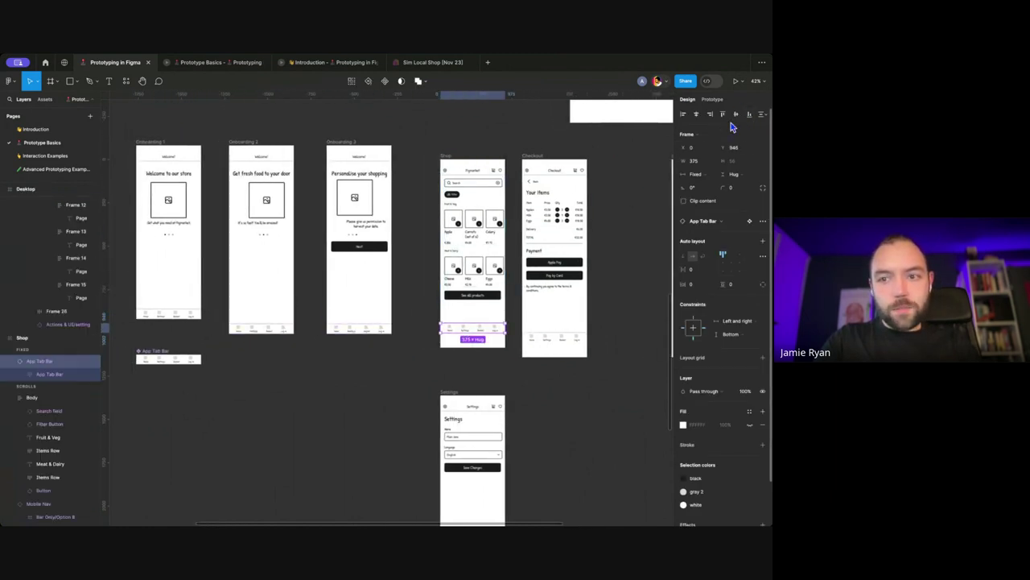
click(538, 337)
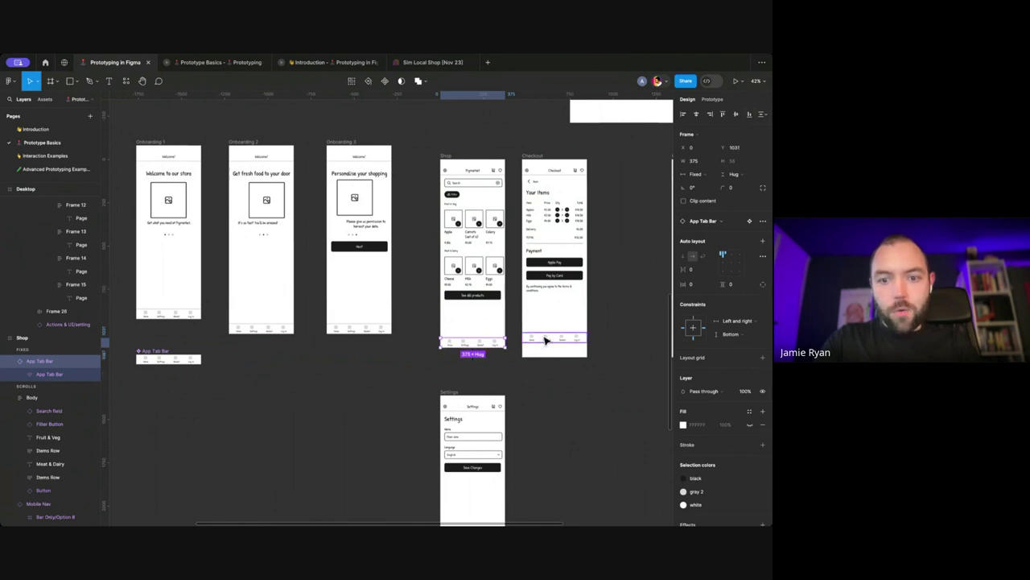
scroll(537, 337, right, 3)
click(547, 338)
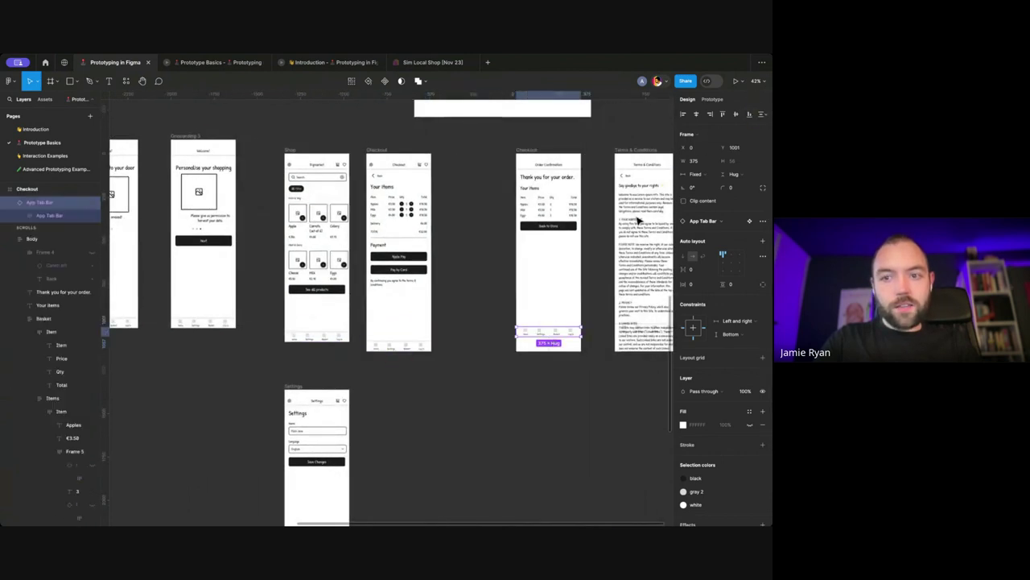
Step: Check the prototype scroll position and the constraints of the order confirmation frame's App Tab Bar
click(713, 100)
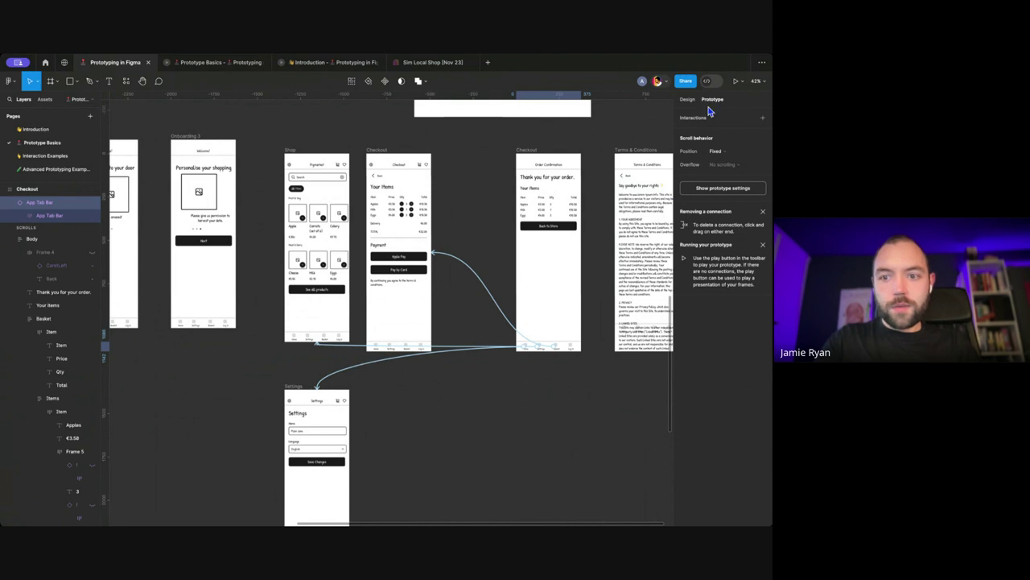
click(688, 99)
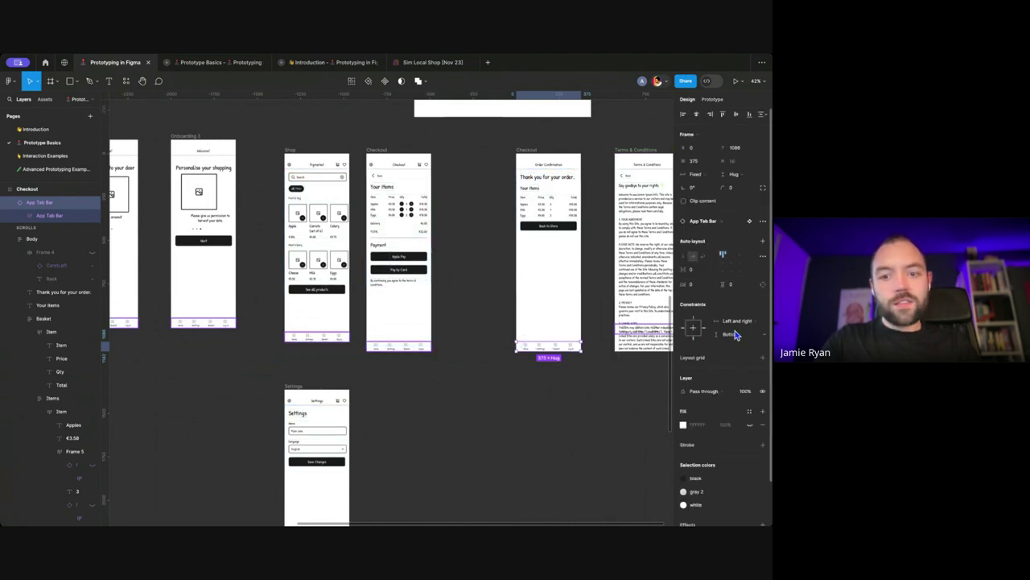
scroll(612, 342, left, 1)
scroll(539, 363, left, 3)
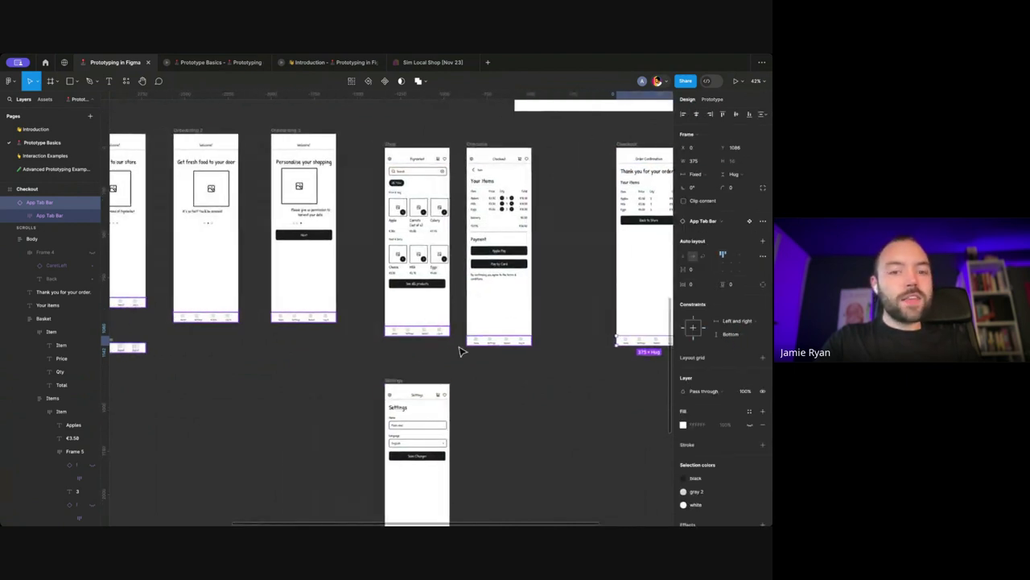
click(394, 385)
click(394, 356)
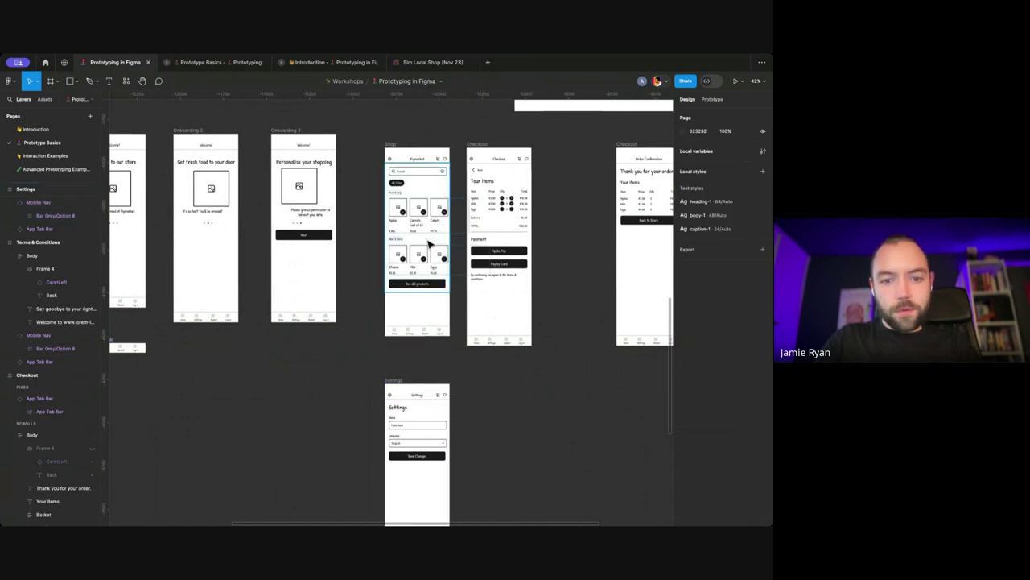
Step: Preview the Shop frame on the device, scroll its content to test the fixed tab bar, and close the preview
scroll(429, 244, up, 2)
click(375, 124)
key(shift+space)
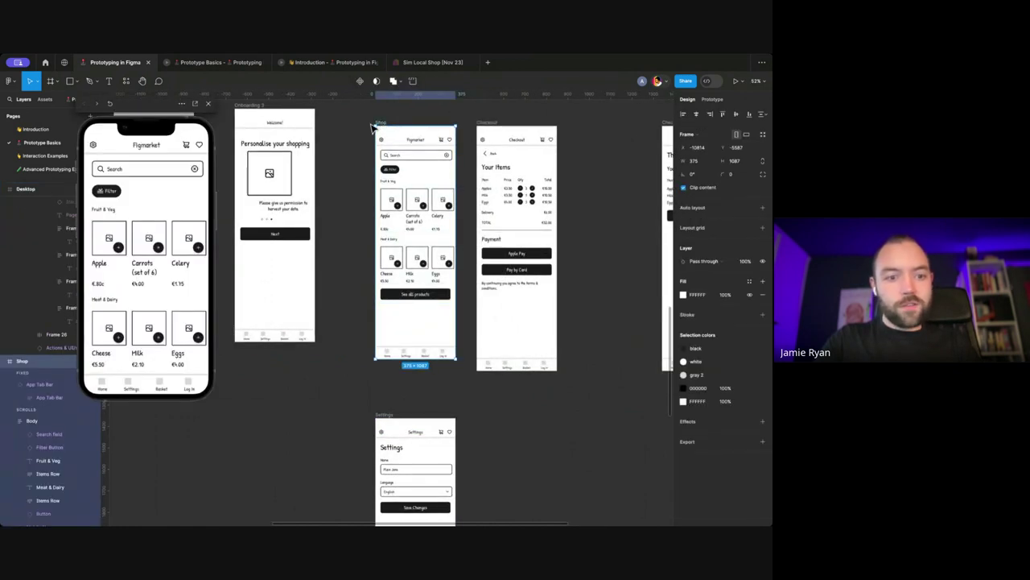
scroll(183, 320, down, 1)
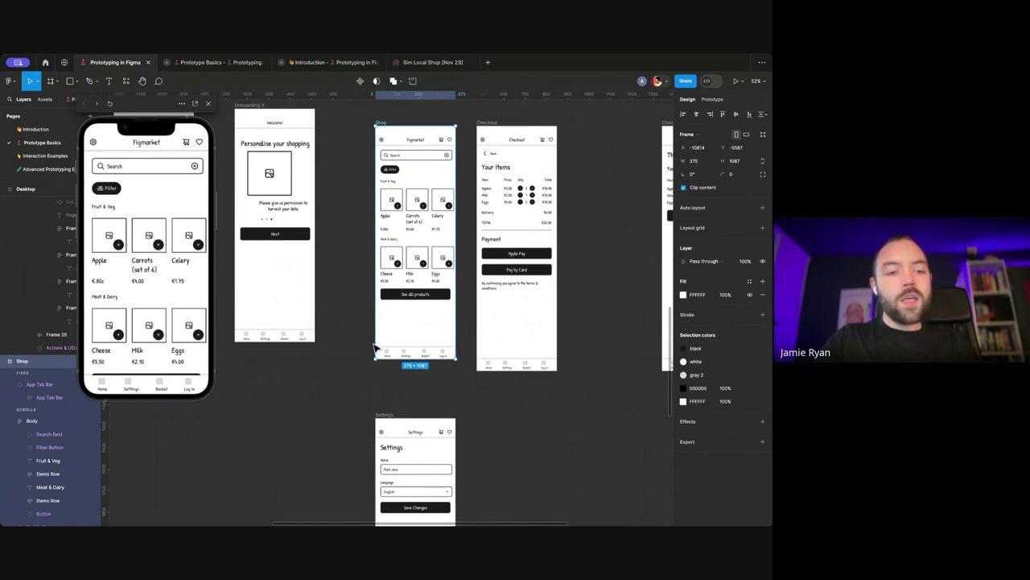
scroll(135, 275, up, 1)
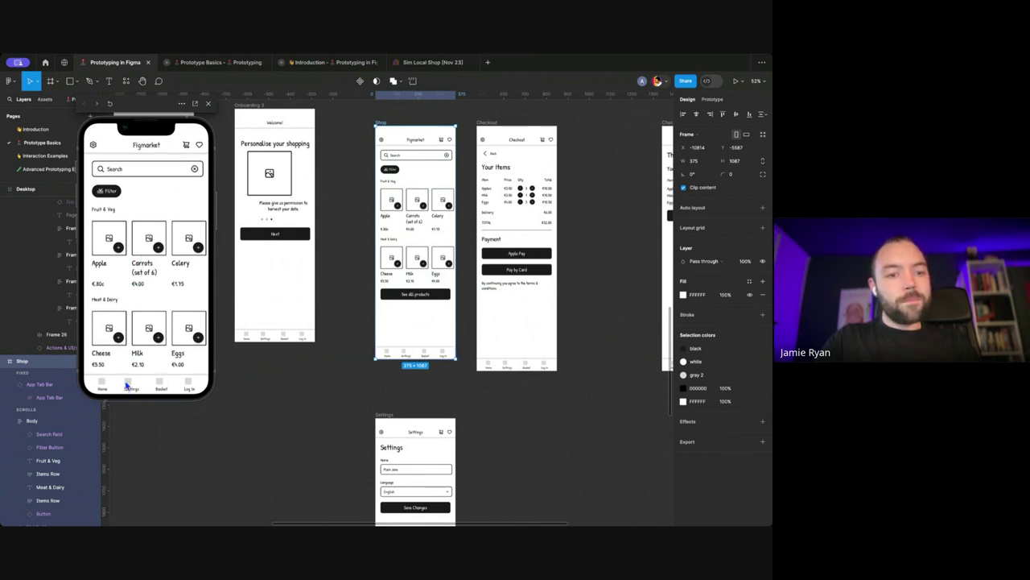
click(211, 106)
Step: Examine the Shop frame's product rows and the neighbouring Checkout frame up close
scroll(351, 108, up, 5)
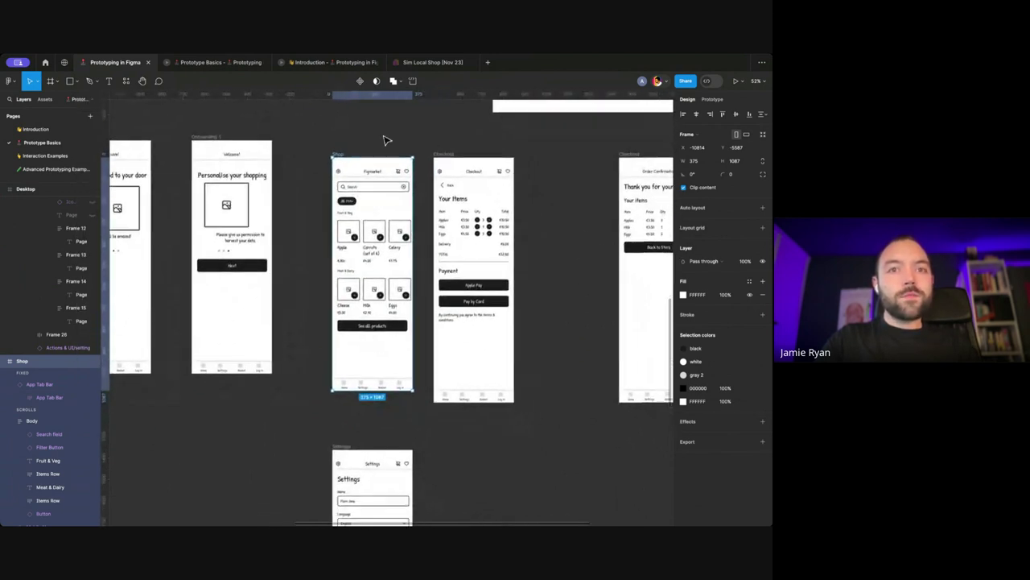
scroll(385, 141, right, 3)
drag(356, 156, 455, 161)
click(414, 159)
scroll(407, 172, left, 4)
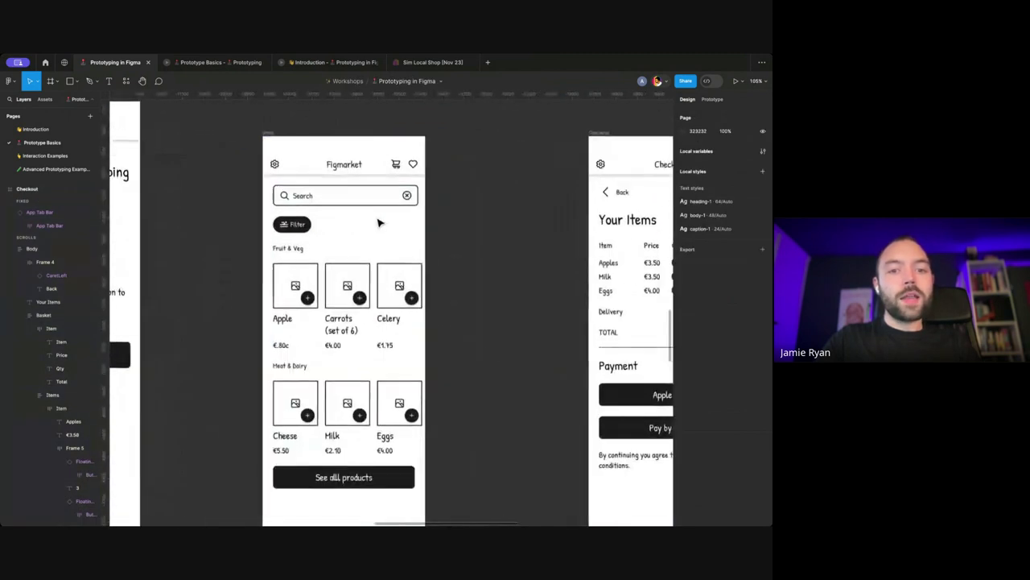
scroll(383, 293, right, 2)
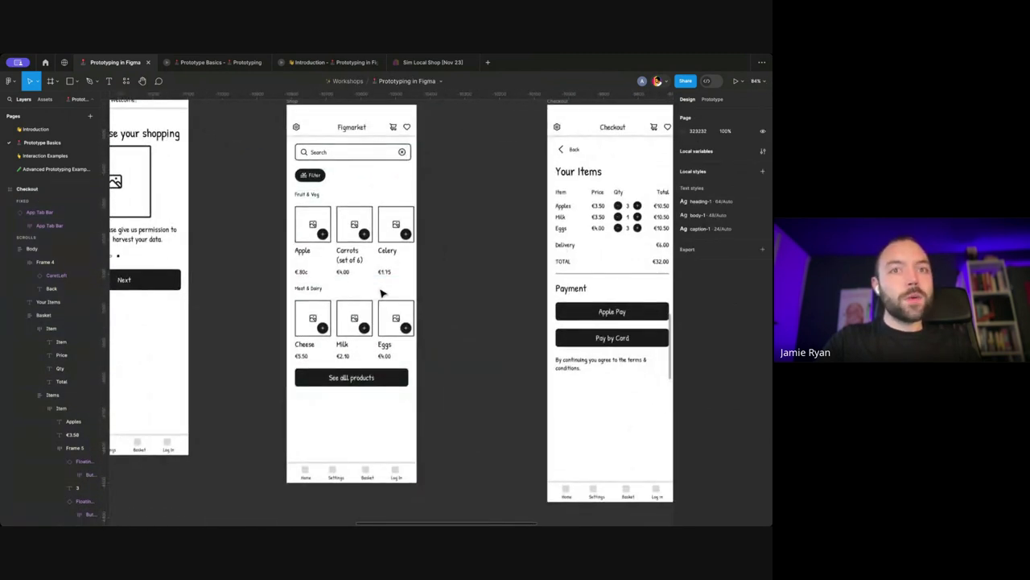
scroll(383, 293, right, 2)
scroll(383, 293, right, 4)
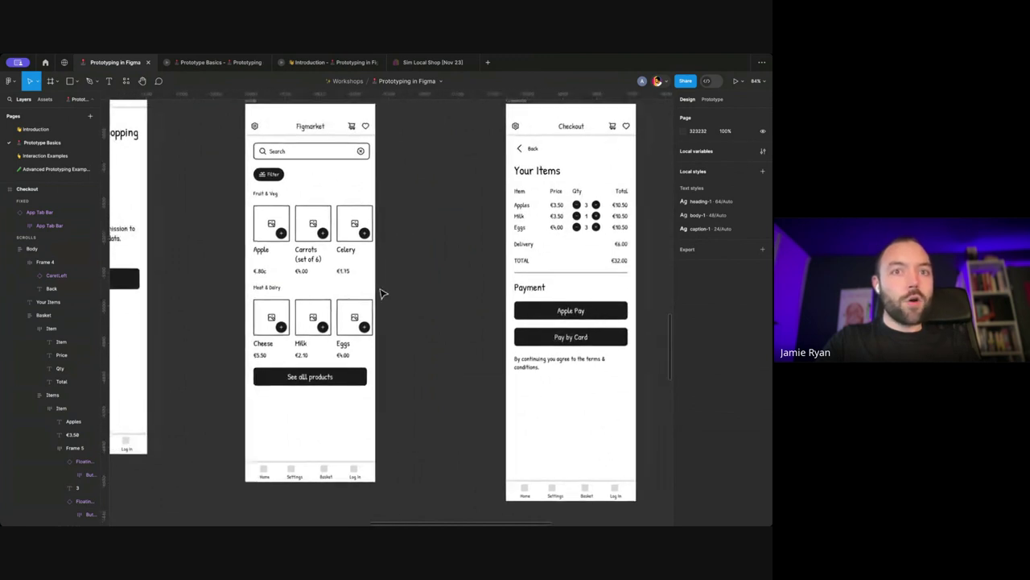
scroll(429, 278, down, 2)
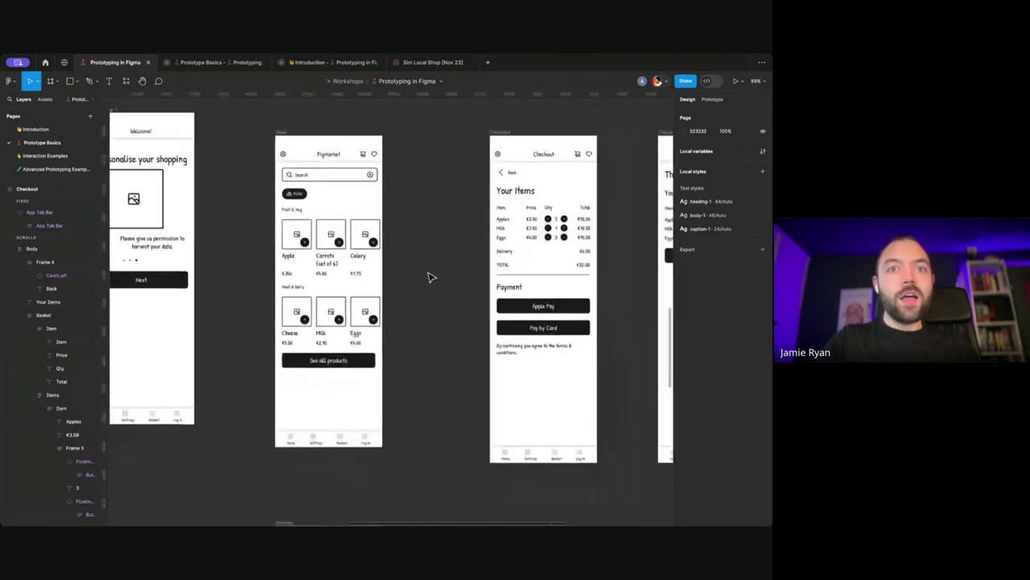
scroll(429, 278, up, 2)
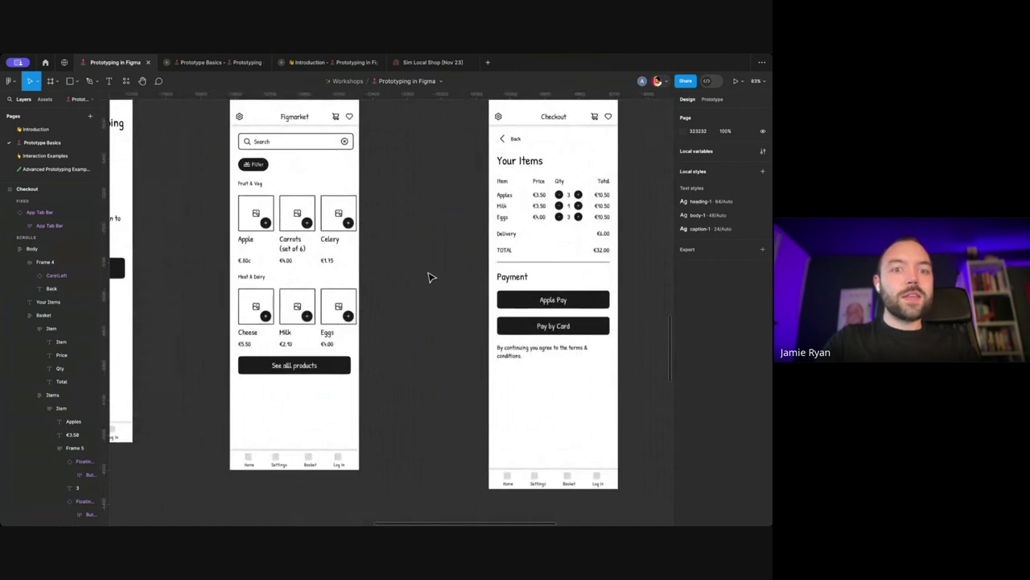
scroll(429, 278, right, 2)
scroll(422, 275, up, 1)
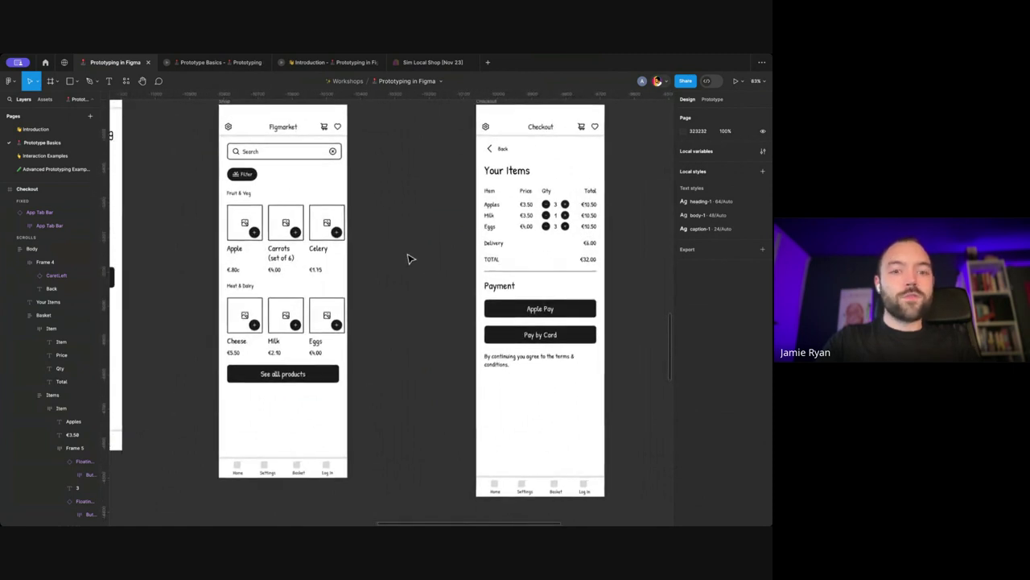
Step: Show object outlines on the canvas and examine how the Shop frame's product rows extend beyond its edge
scroll(400, 252, down, 2)
key(ctrl+y)
scroll(345, 233, up, 3)
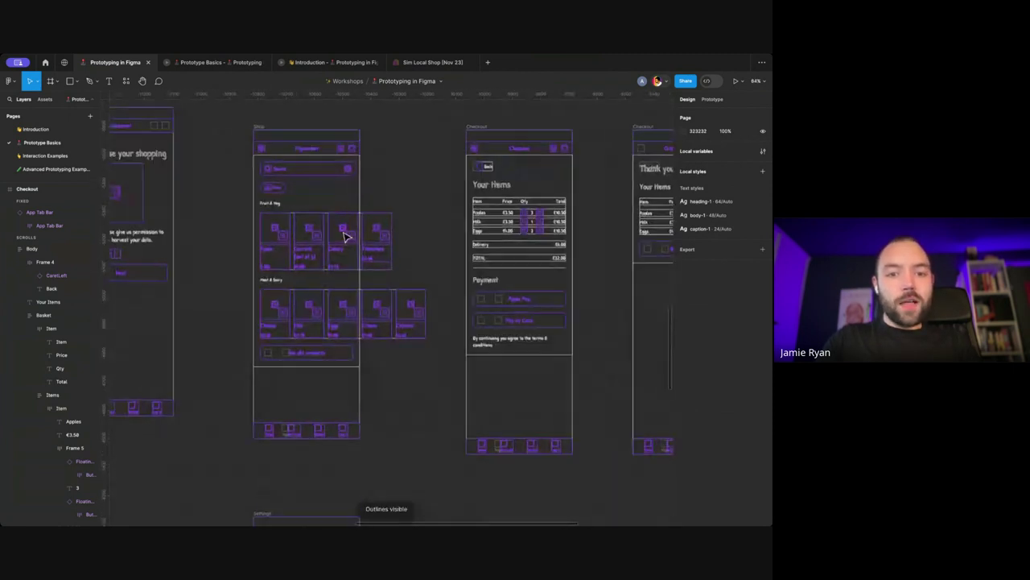
scroll(345, 236, down, 2)
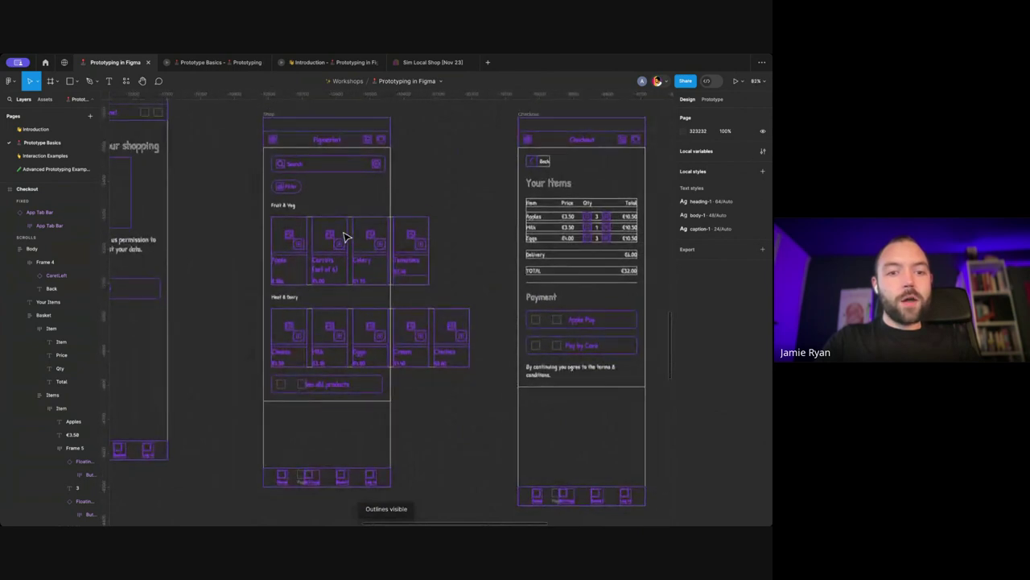
scroll(349, 267, up, 1)
scroll(349, 266, right, 1)
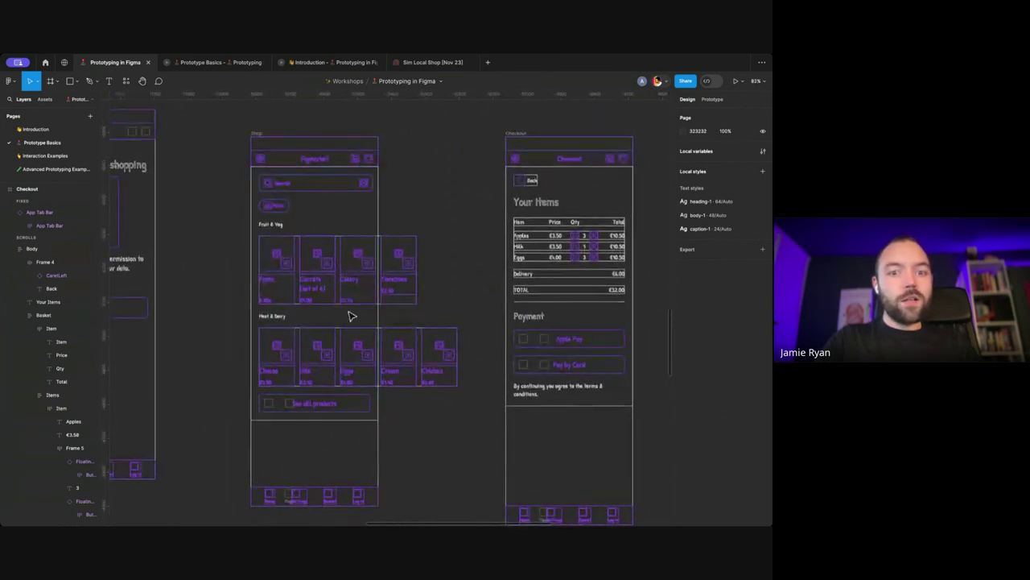
scroll(394, 314, left, 1)
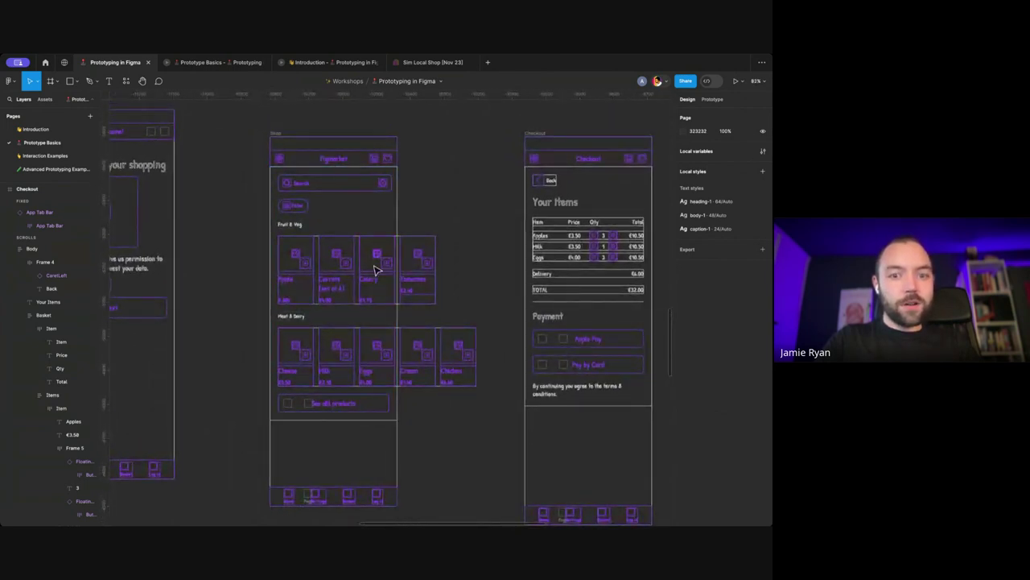
Step: Examine the Shop frame's product rows in outline view and hide the object outlines again
scroll(367, 291, down, 1)
scroll(367, 291, left, 1)
scroll(367, 291, up, 5)
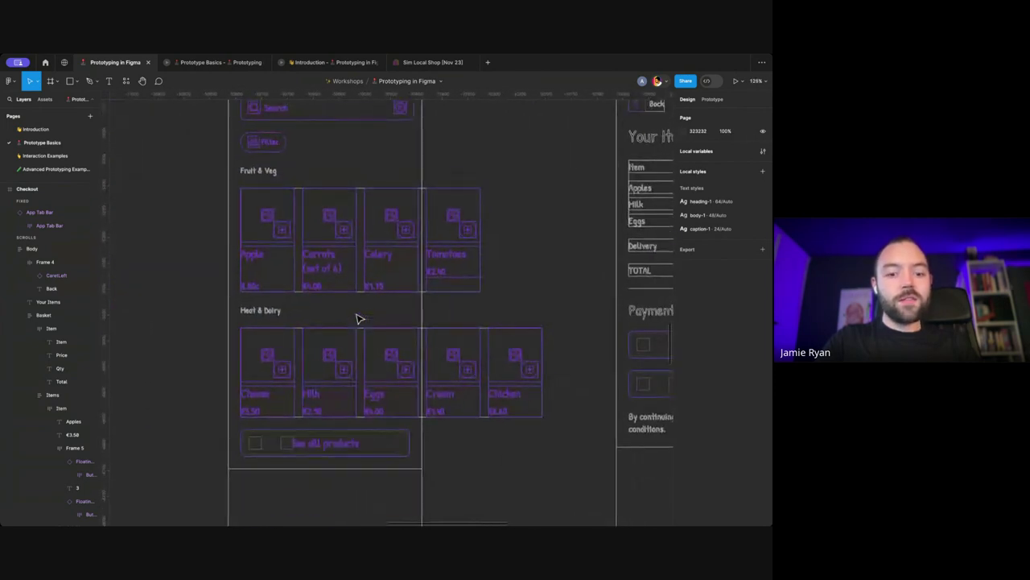
key(ctrl+y)
scroll(359, 319, down, 2)
scroll(349, 325, right, 1)
scroll(350, 324, up, 1)
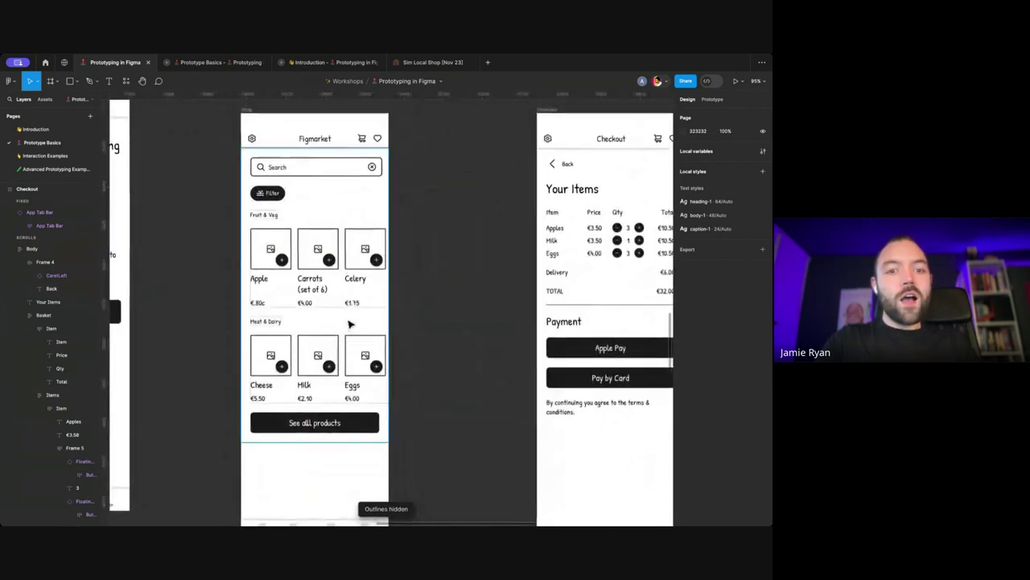
Step: With outlines shown, add two more copies of the Tomatoes item to the end of the Fruit & Veg row, and return to normal view
click(336, 243)
key(ctrl+y)
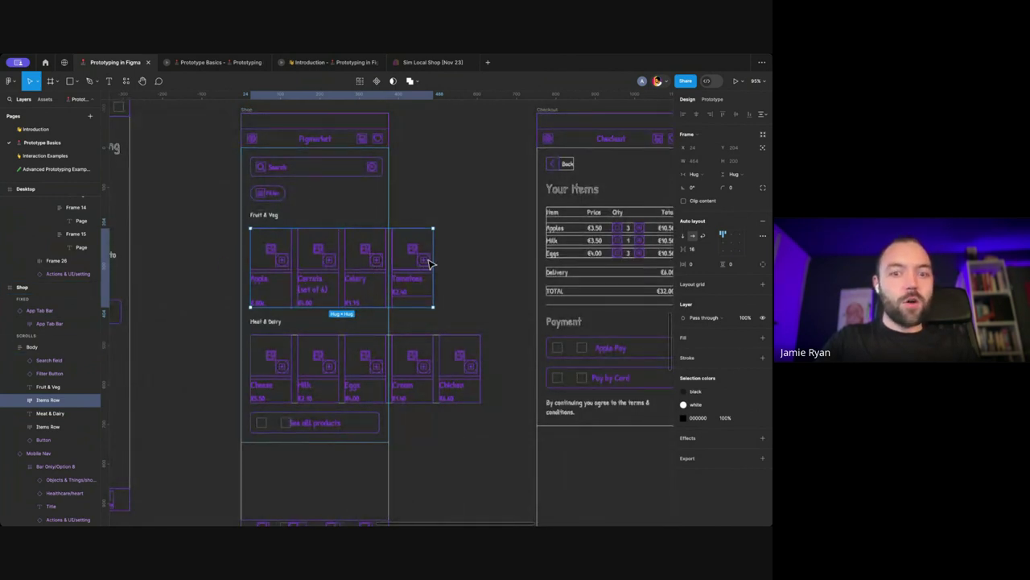
ctrl+click(362, 257)
key(Escape)
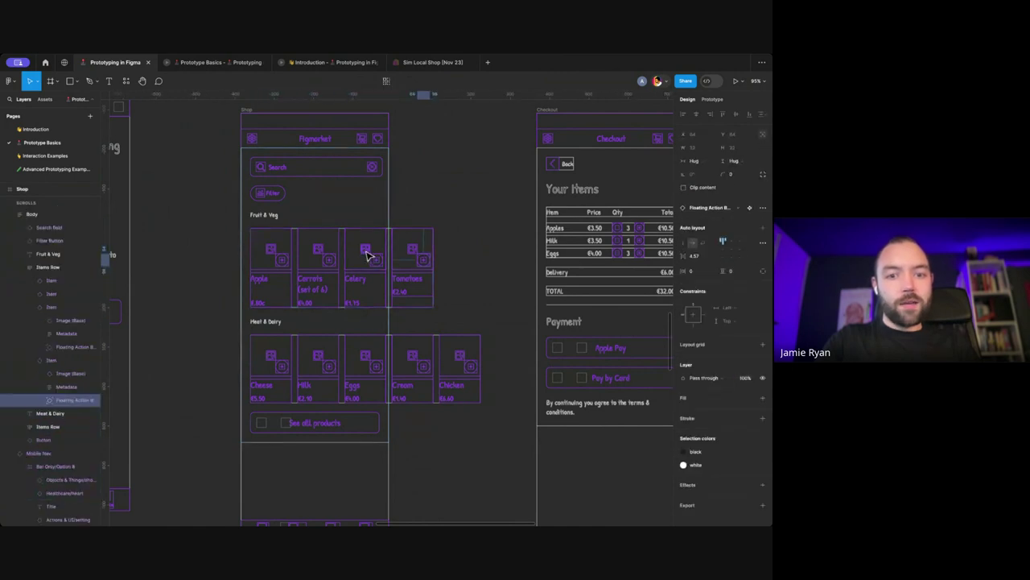
key(ctrl+d)
key(ctrl+d)
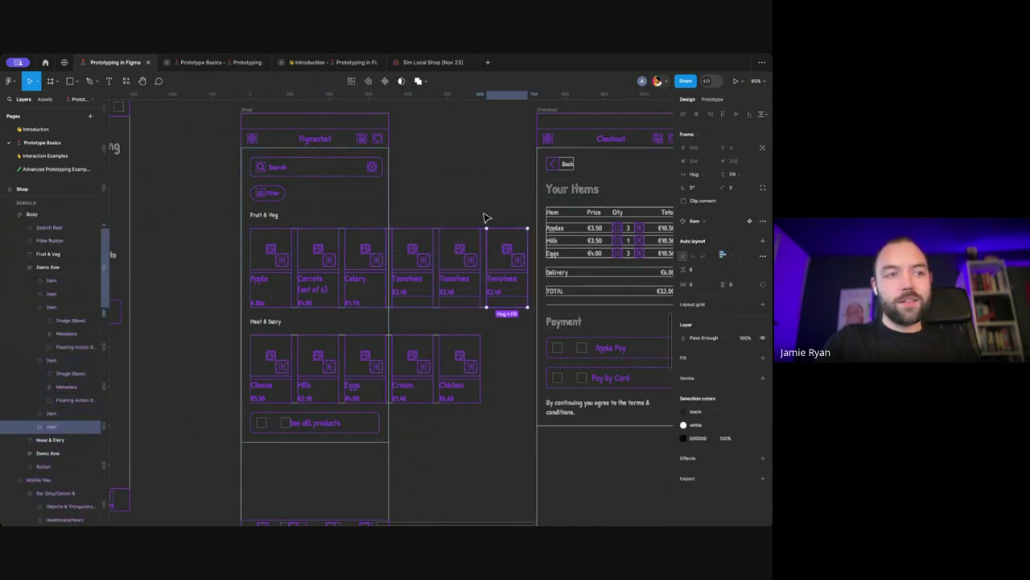
click(425, 204)
key(super+y)
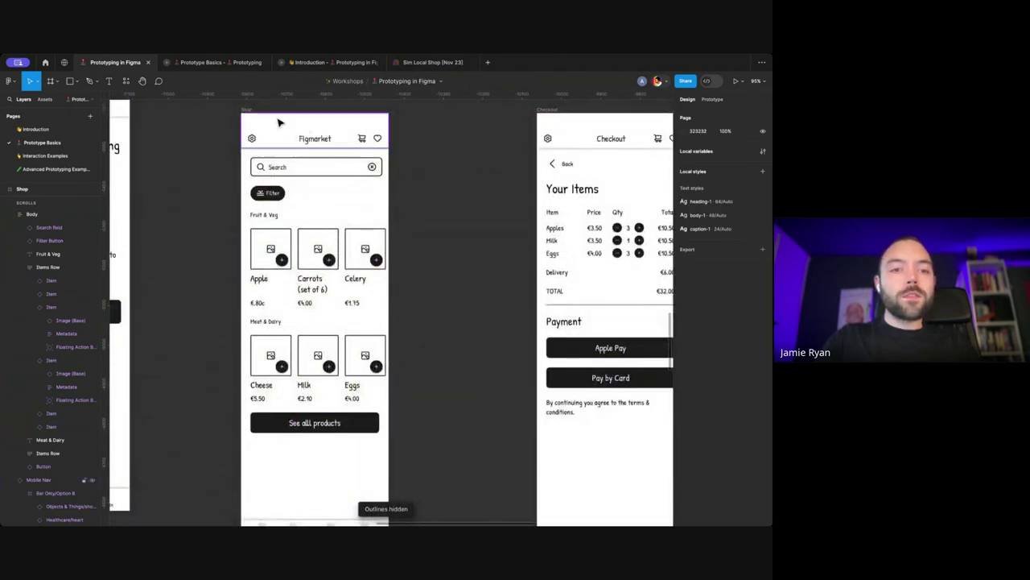
Step: Preview the Shop frame on the device, test scrolling its content and product rows, and close the preview
scroll(322, 161, up, 1)
click(252, 129)
scroll(253, 131, left, 1)
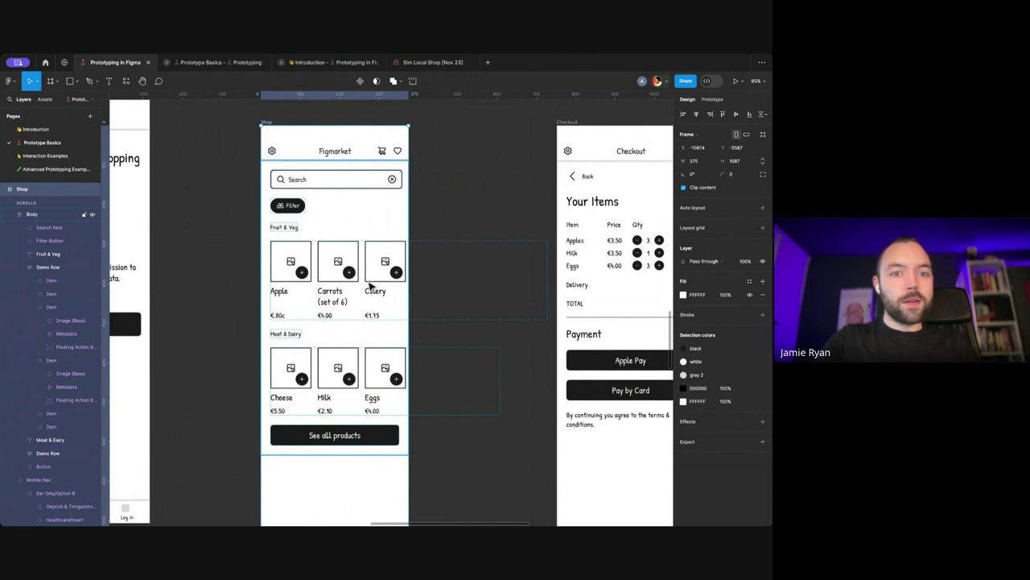
key(shift+space)
scroll(368, 286, left, 1)
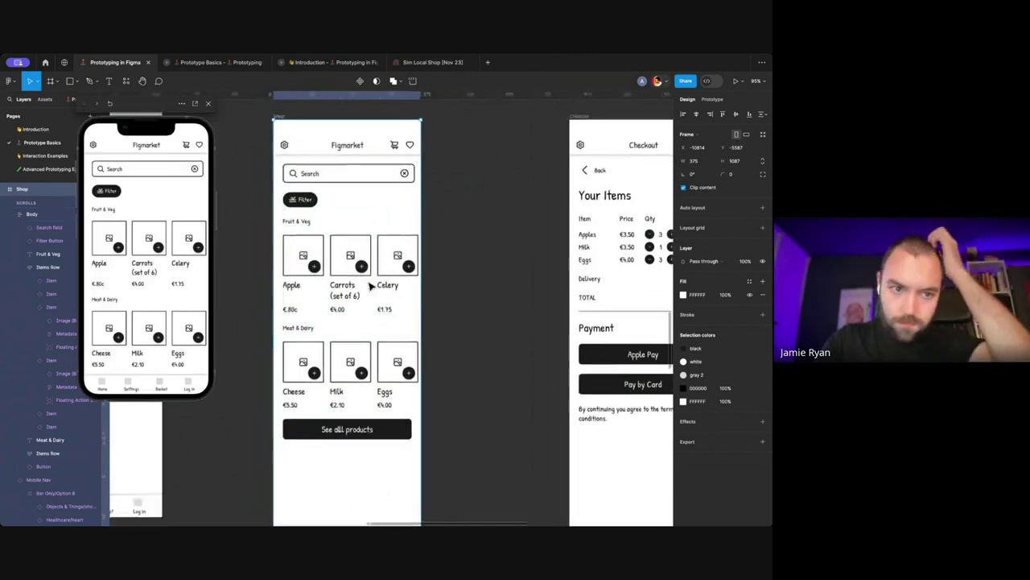
scroll(197, 261, down, 3)
scroll(197, 261, up, 3)
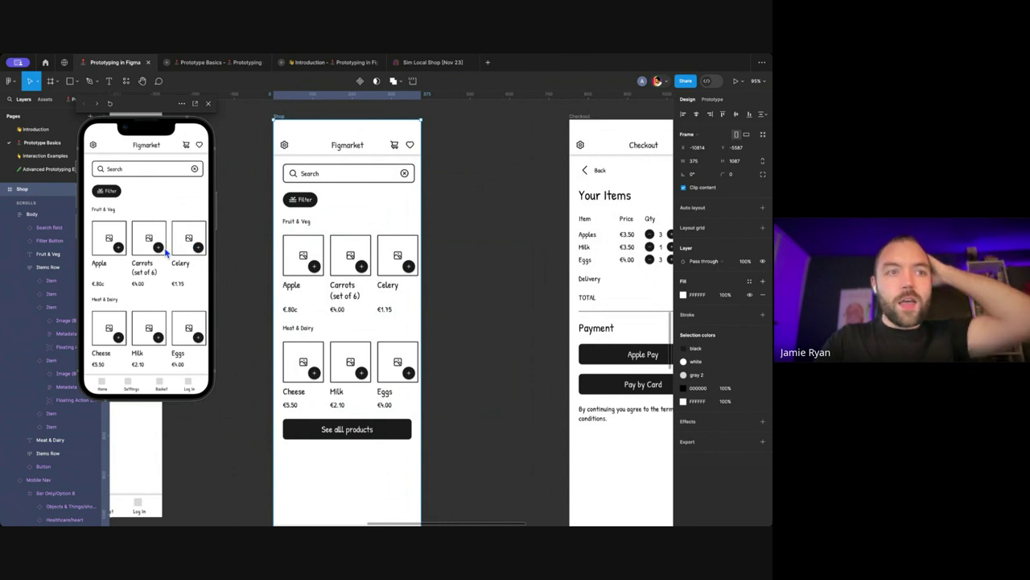
scroll(164, 253, down, 1)
scroll(149, 242, up, 1)
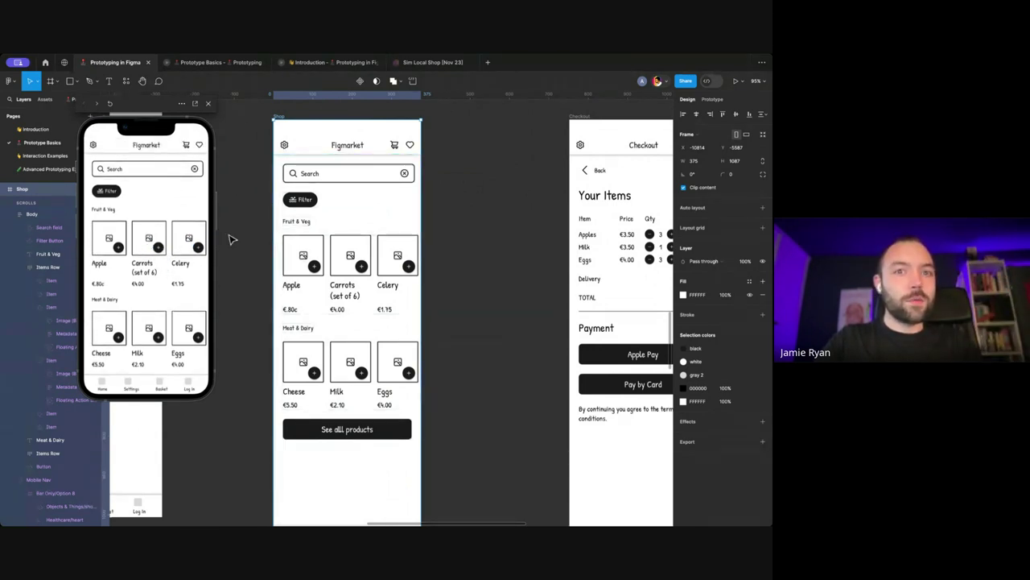
scroll(175, 242, down, 3)
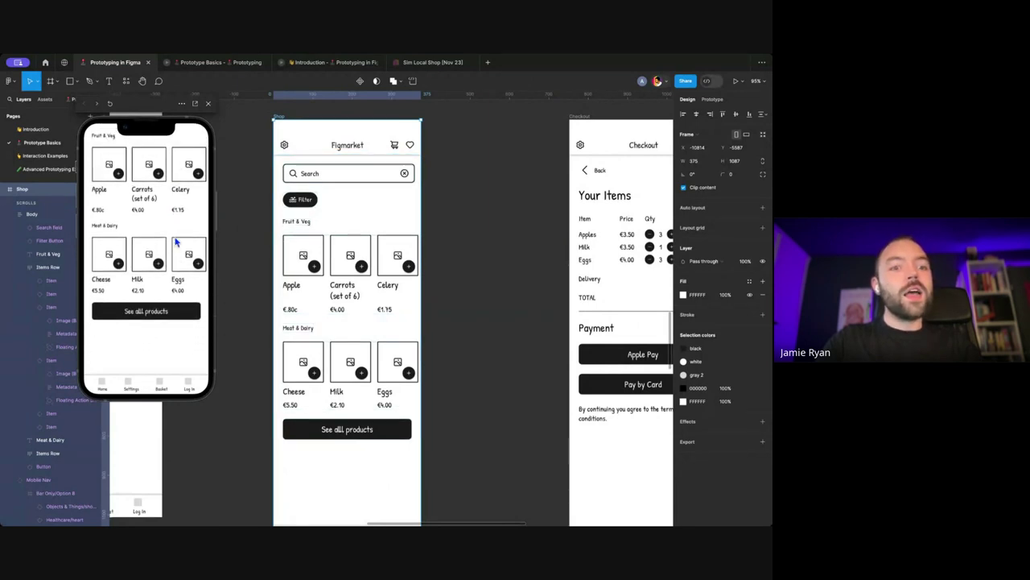
scroll(176, 241, up, 3)
click(209, 107)
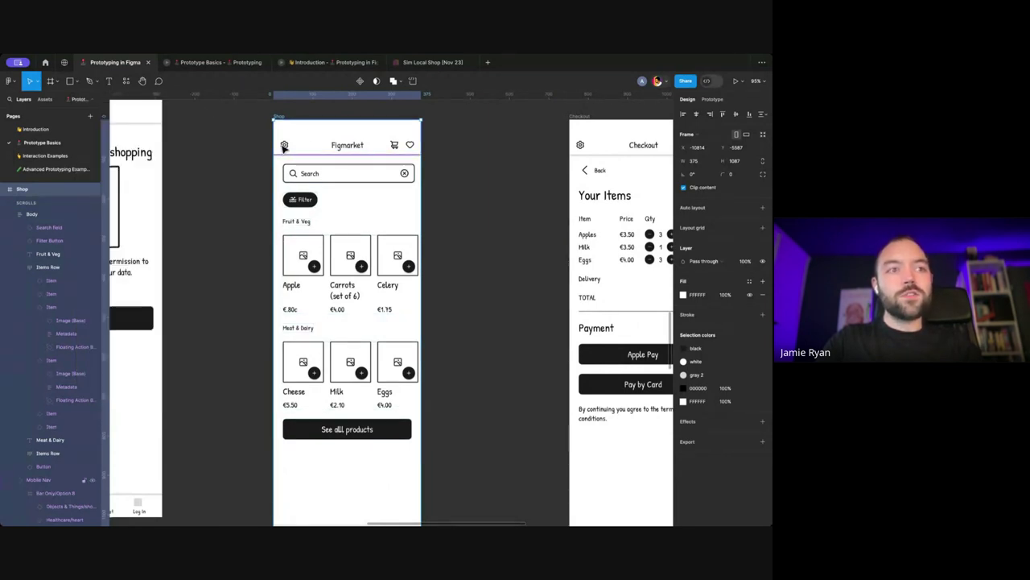
Step: Set the prototype overflow of the Fruit & Veg Items Row to Horizontal scrolling and check the notice on that setting
click(320, 251)
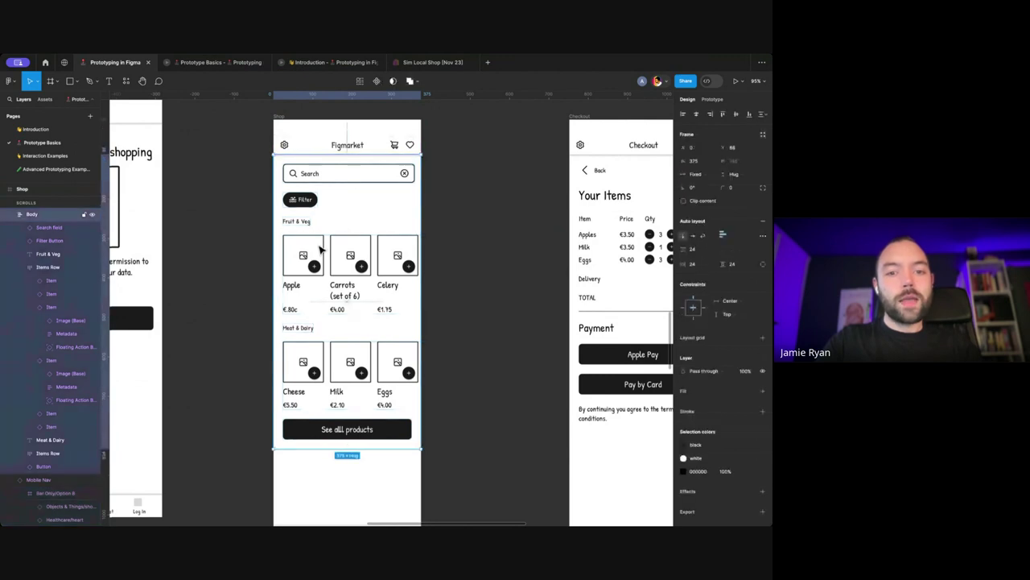
click(321, 254)
scroll(330, 255, right, 3)
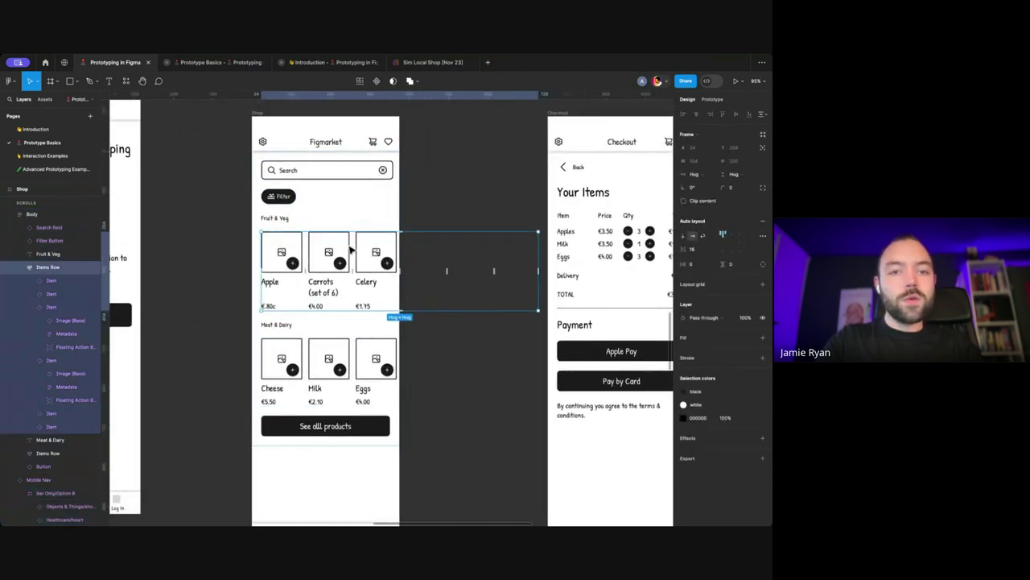
scroll(336, 255, up, 1)
scroll(325, 274, right, 1)
scroll(326, 274, up, 1)
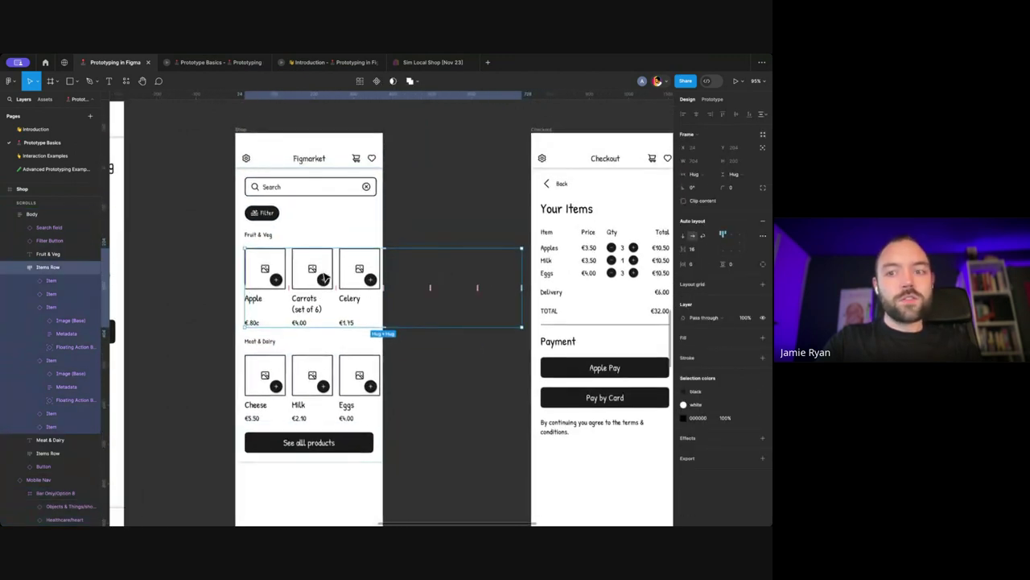
click(713, 100)
click(725, 165)
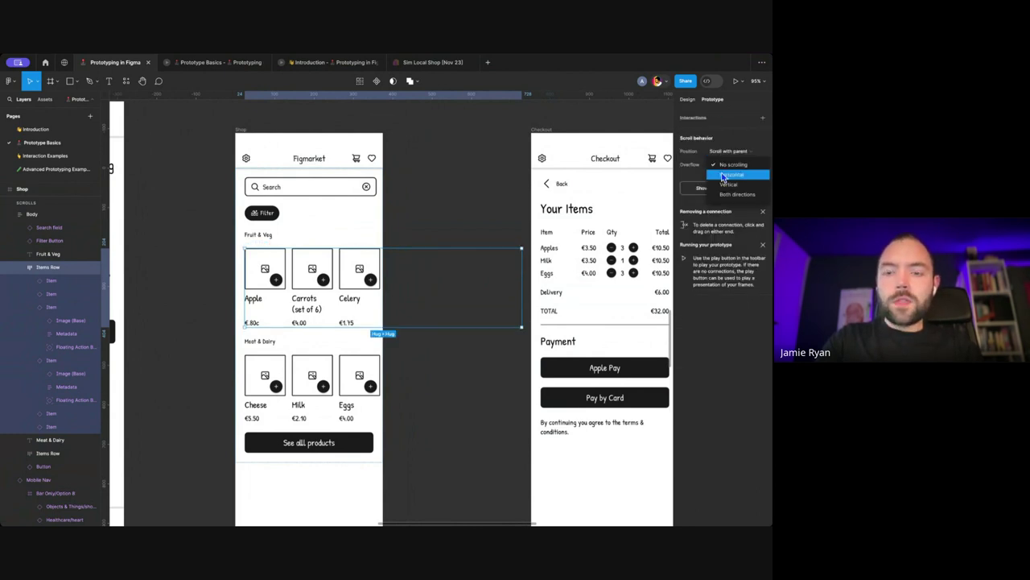
click(723, 176)
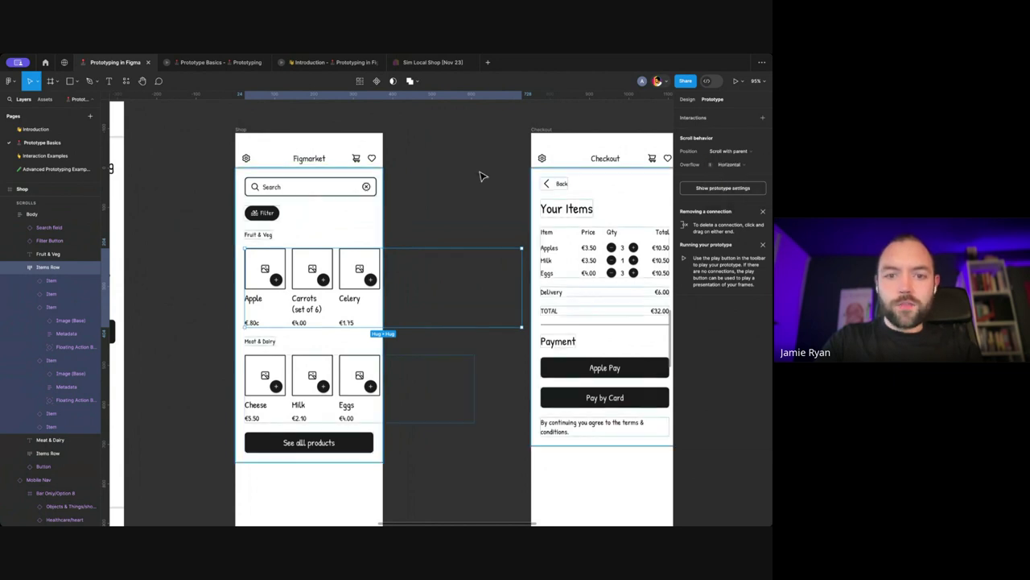
mouse_move(712, 168)
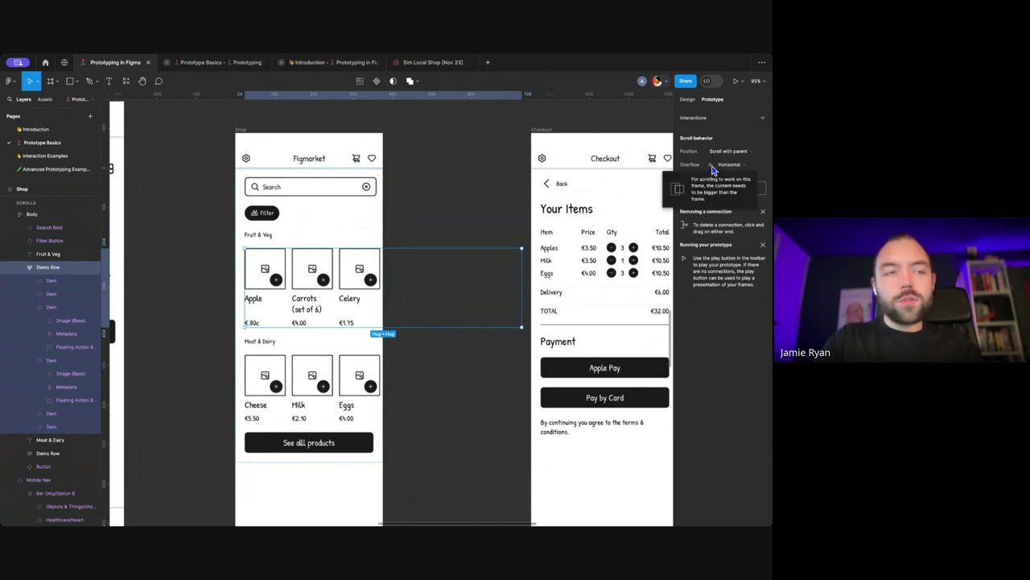
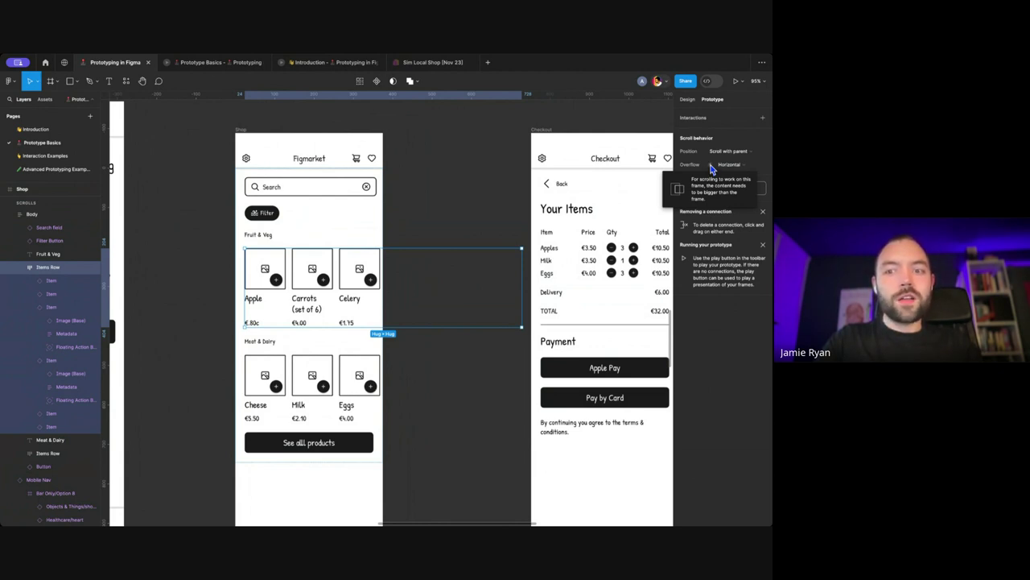
Step: Place a copy of the Fruit & Veg Items Row above the Shop frame and give it a white FFFFFF fill
click(687, 99)
scroll(576, 150, down, 1)
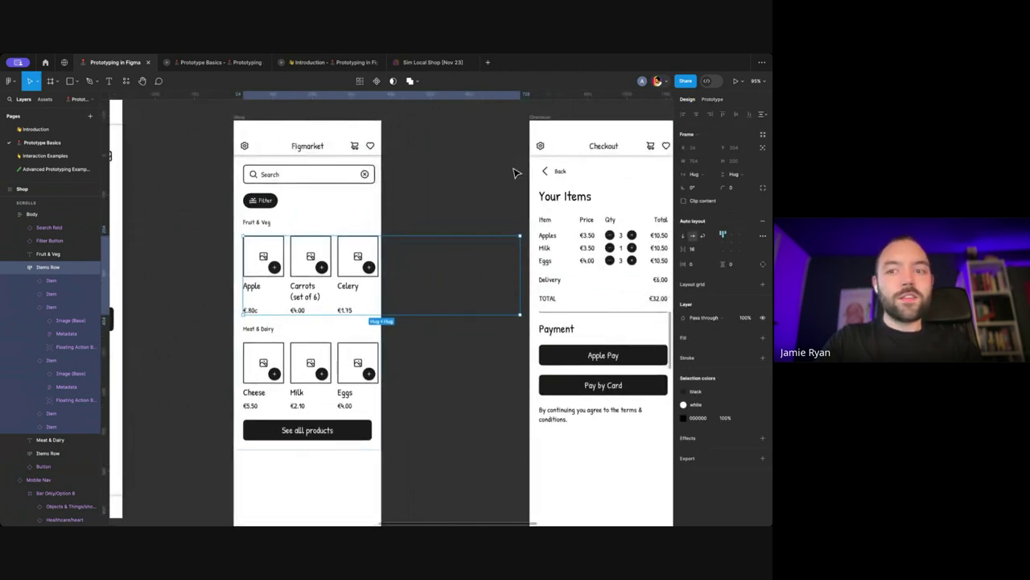
scroll(515, 168, right, 1)
drag(346, 273, 326, 139)
scroll(453, 177, up, 2)
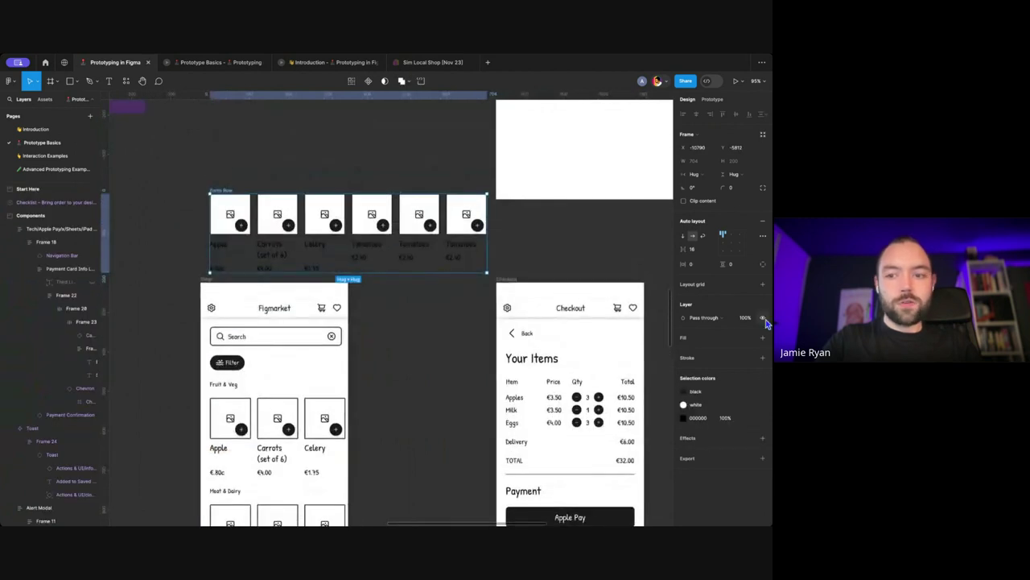
scroll(524, 278, down, 2)
click(455, 299)
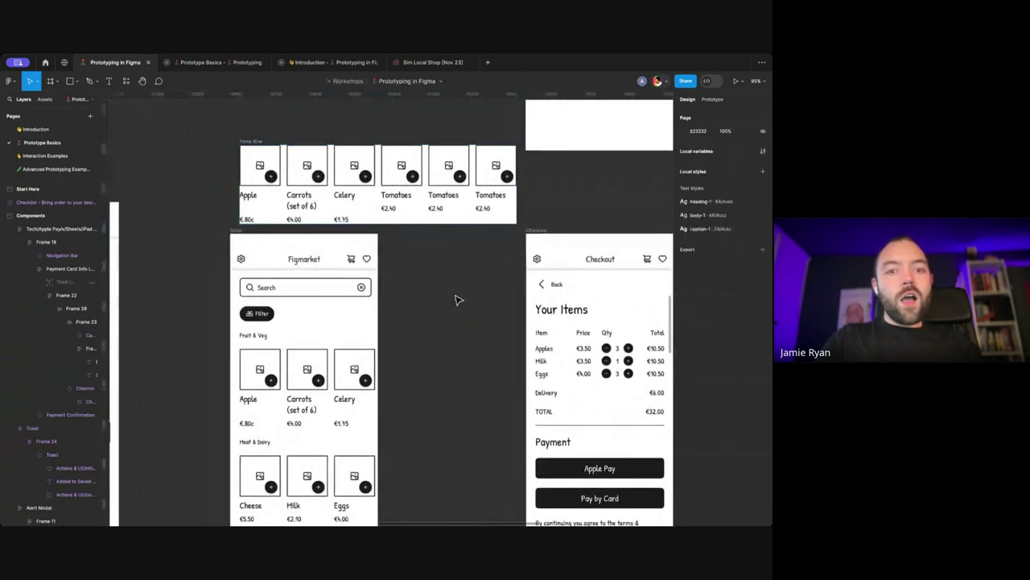
click(273, 138)
scroll(343, 276, down, 1)
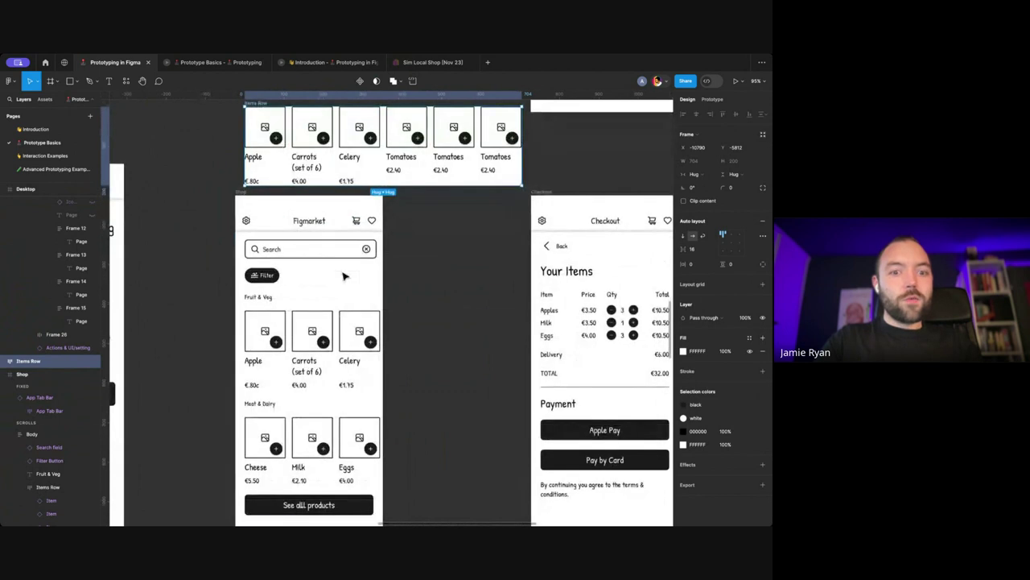
Step: Set the horizontal resizing of the Fruit & Veg Items Row inside the Shop frame to Fill
click(322, 338)
scroll(427, 322, down, 1)
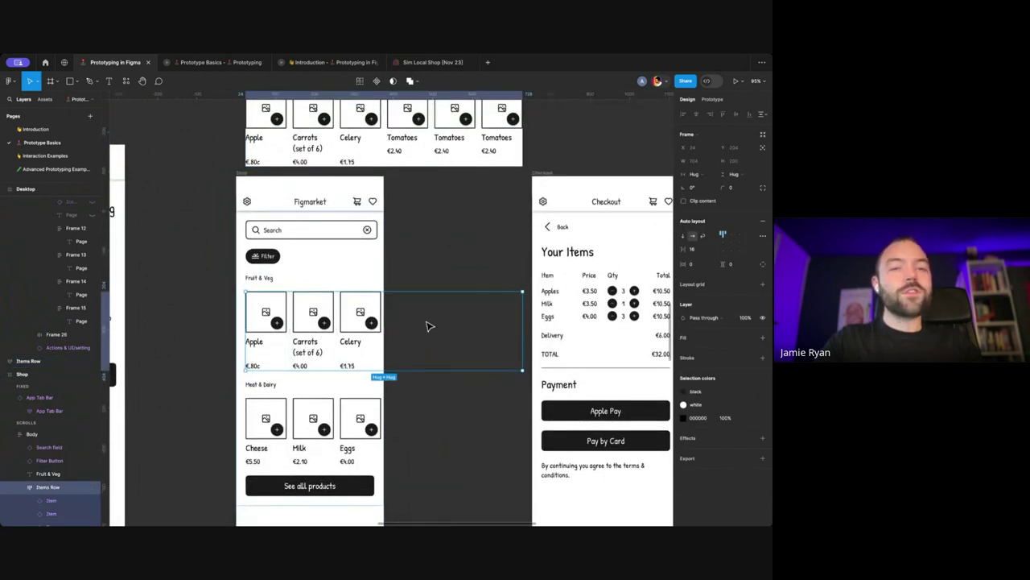
scroll(423, 323, right, 1)
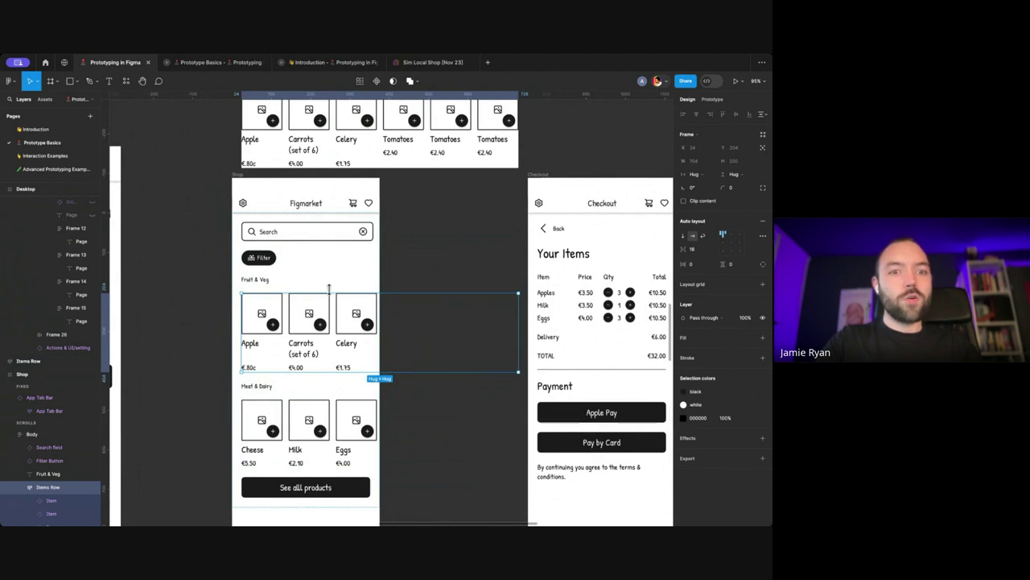
scroll(249, 185, down, 1)
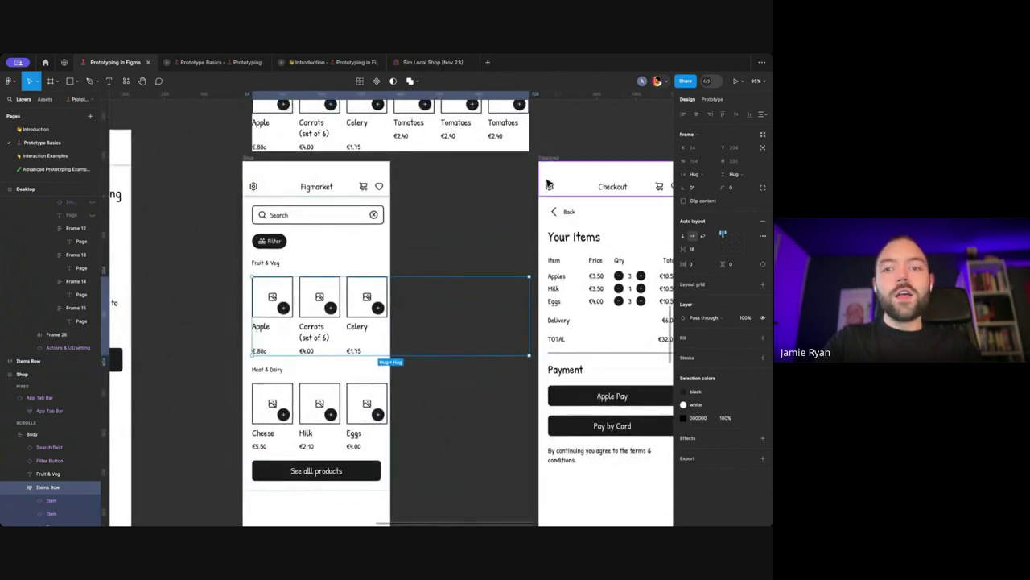
scroll(547, 184, down, 2)
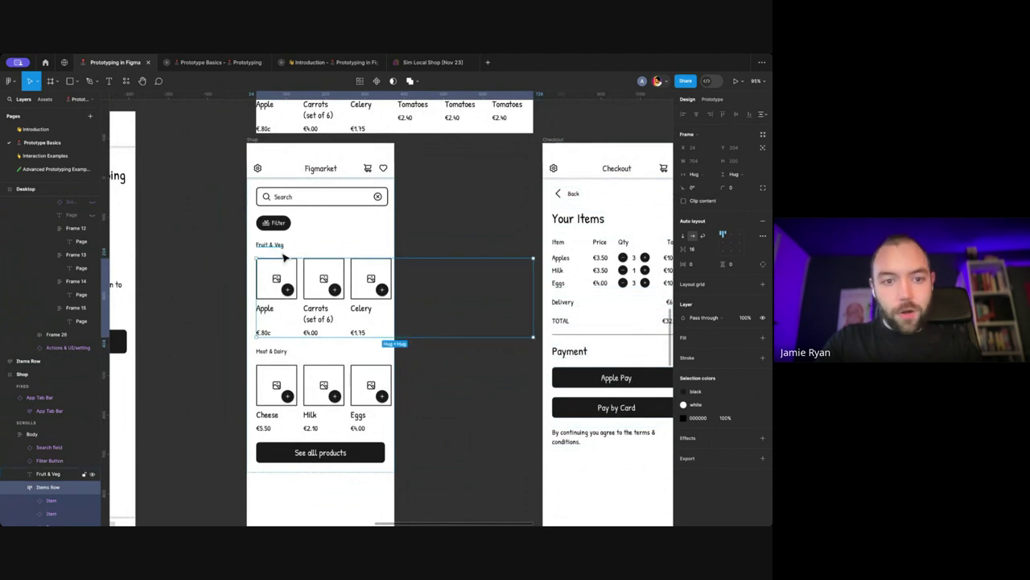
click(698, 176)
click(700, 186)
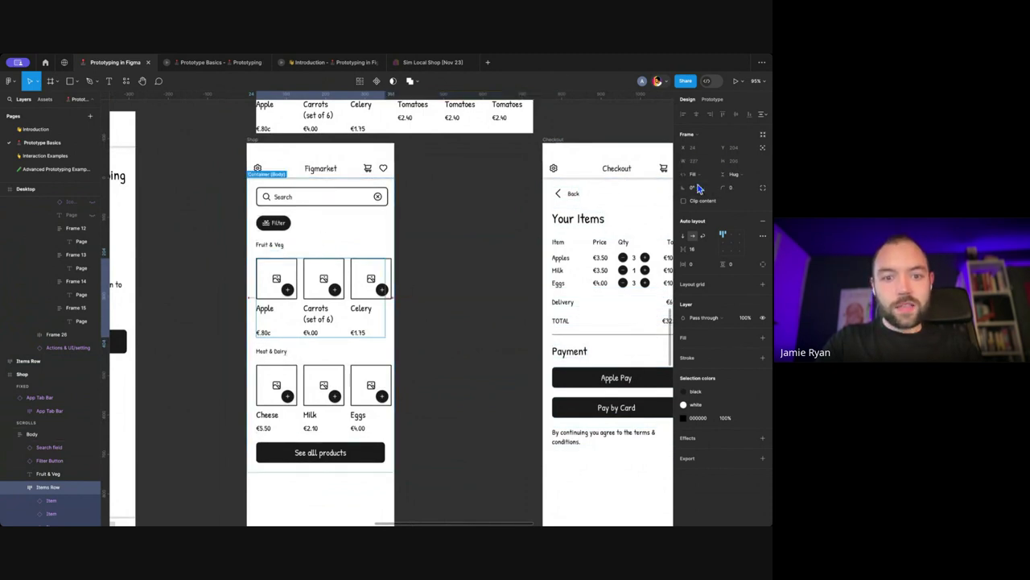
Step: Give the Fruit & Veg Items Row in the Shop frame a red FF0000 stroke with a weight of 4 to mark its bounds
scroll(354, 288, up, 4)
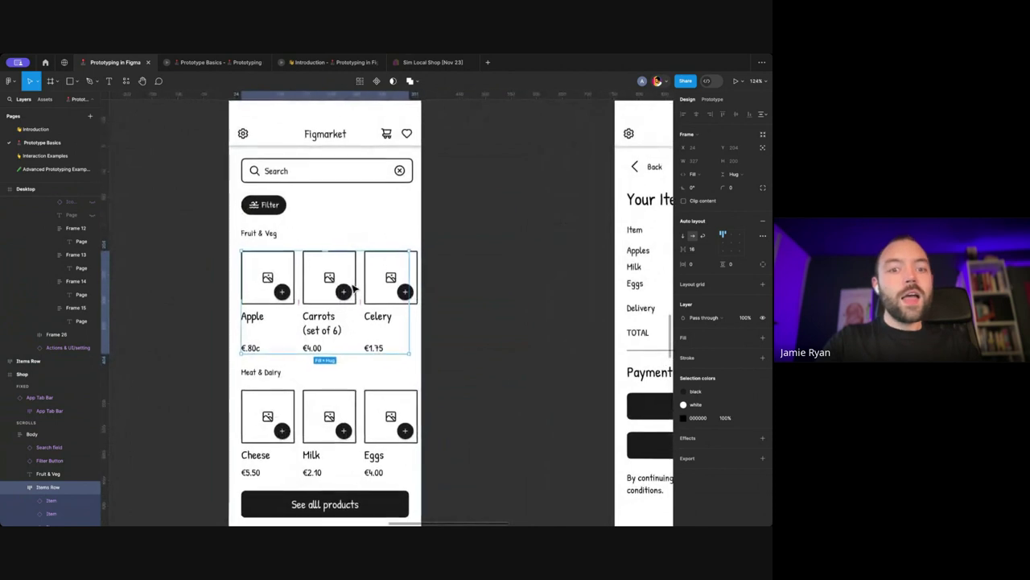
scroll(397, 323, left, 1)
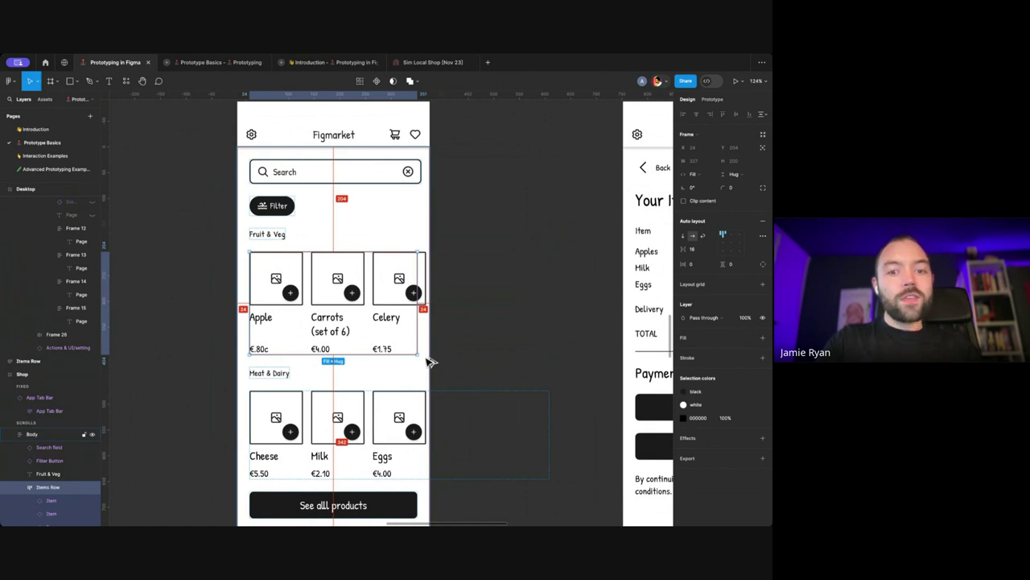
key(Escape)
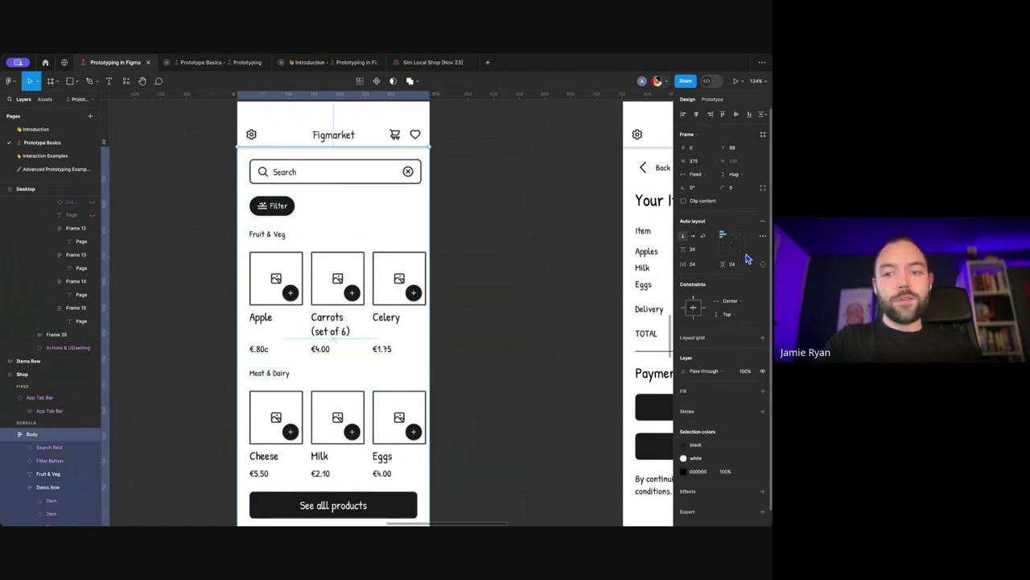
click(279, 278)
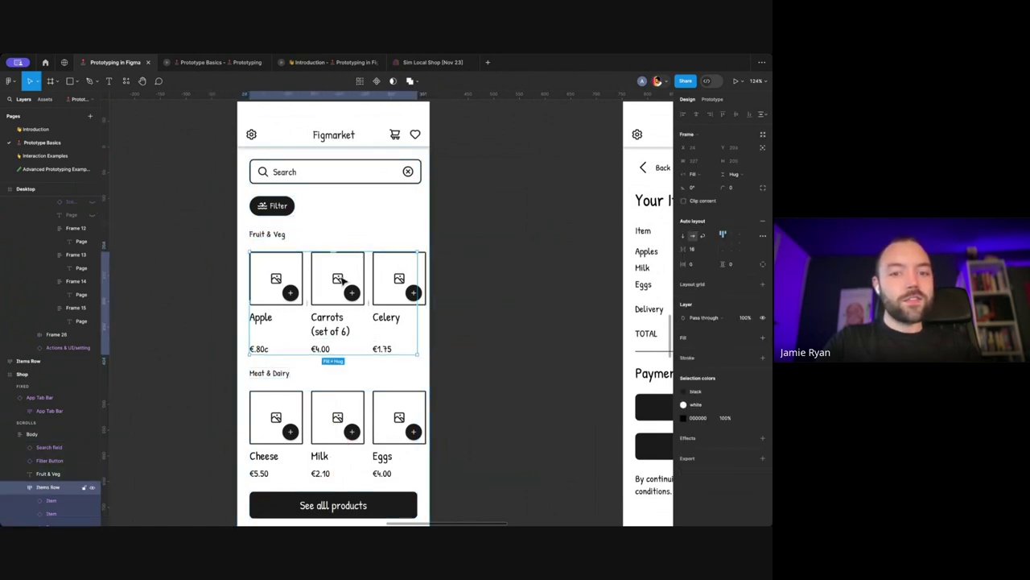
click(762, 362)
scroll(501, 292, left, 3)
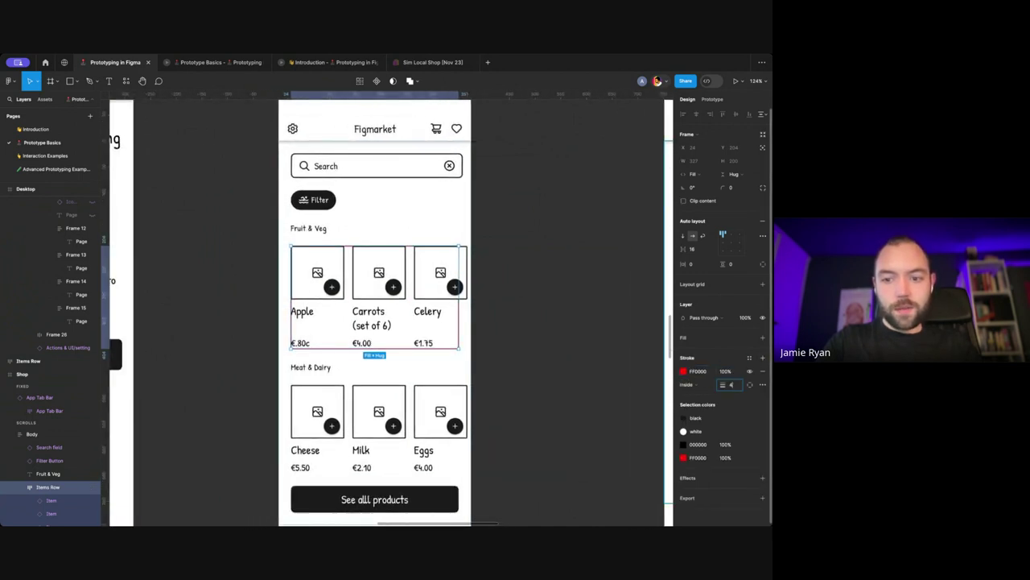
drag(723, 384, 692, 391)
click(550, 349)
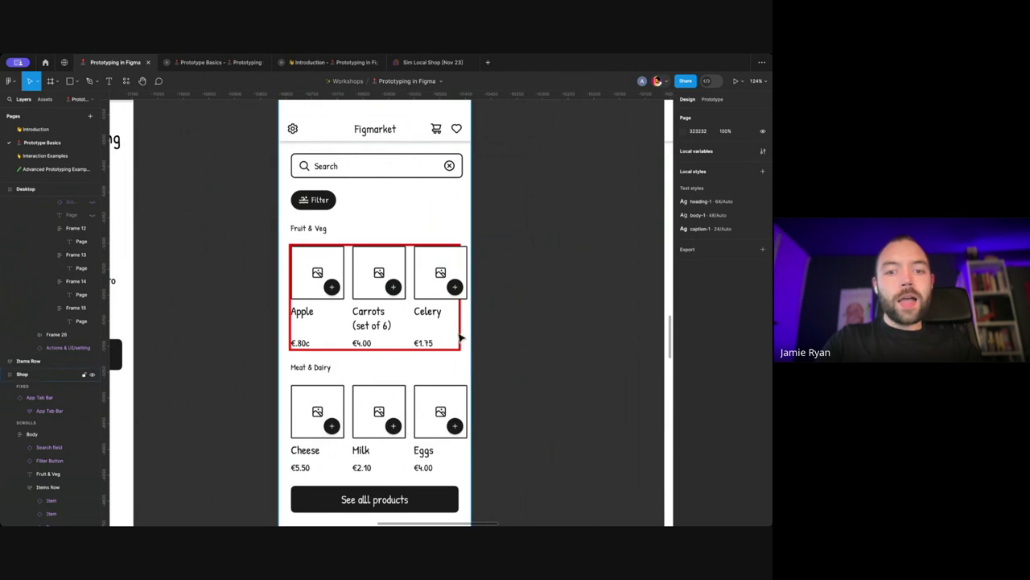
super+click(434, 312)
click(418, 256)
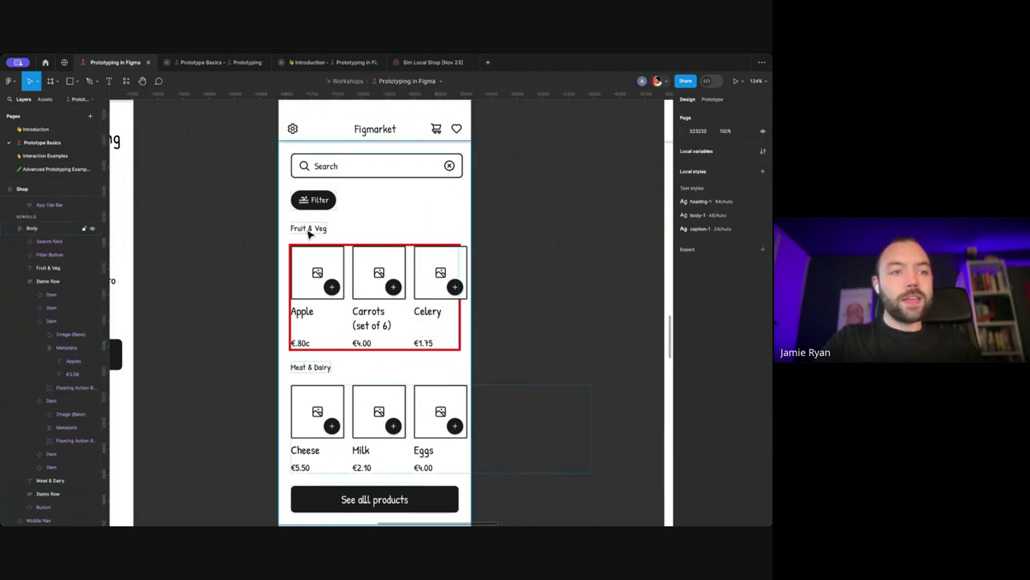
Step: Examine the bounds of the Fruit & Veg Items Row and of its Celery item on the Shop screen
click(327, 254)
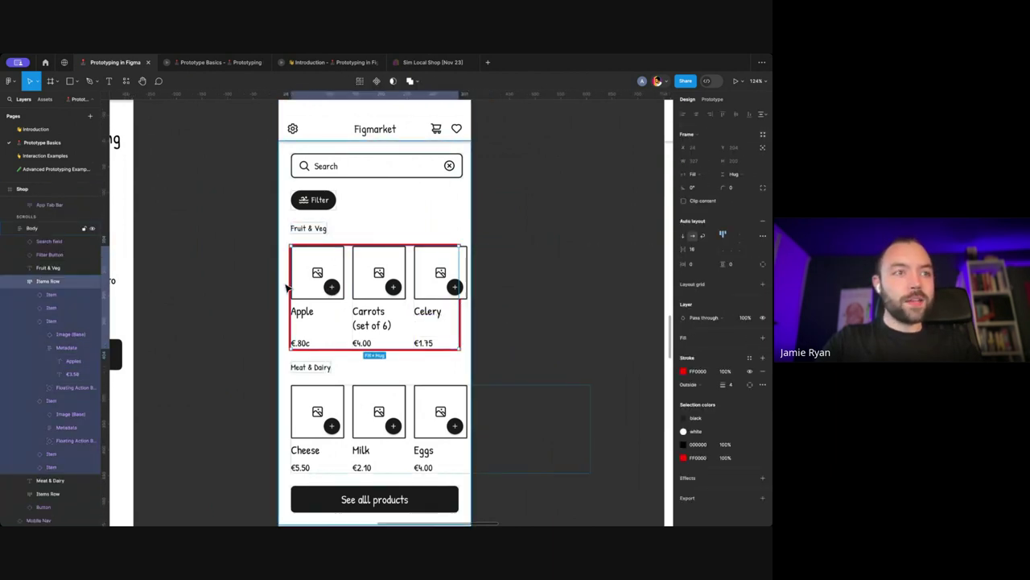
scroll(349, 282, up, 2)
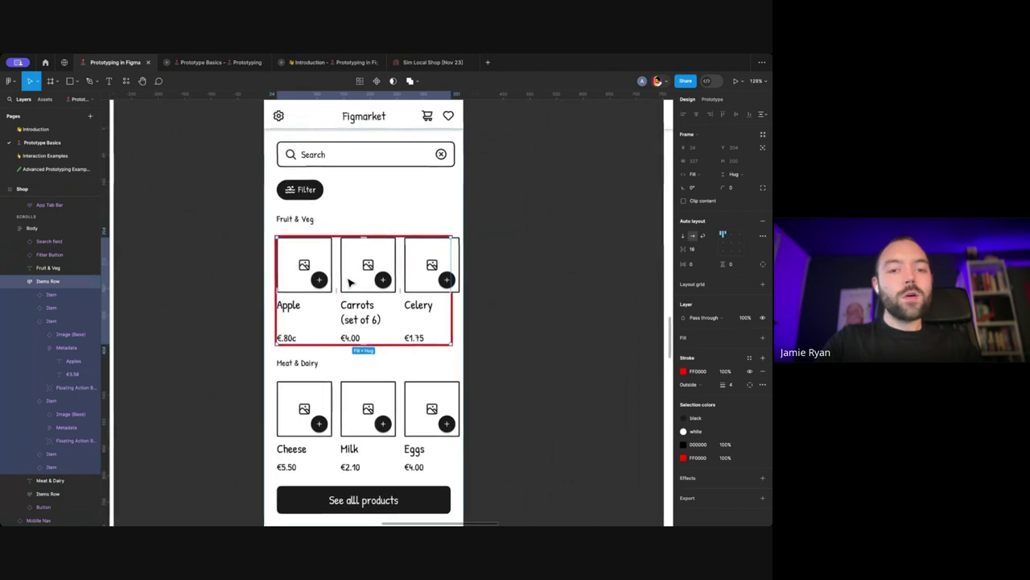
scroll(350, 282, up, 1)
scroll(349, 282, right, 1)
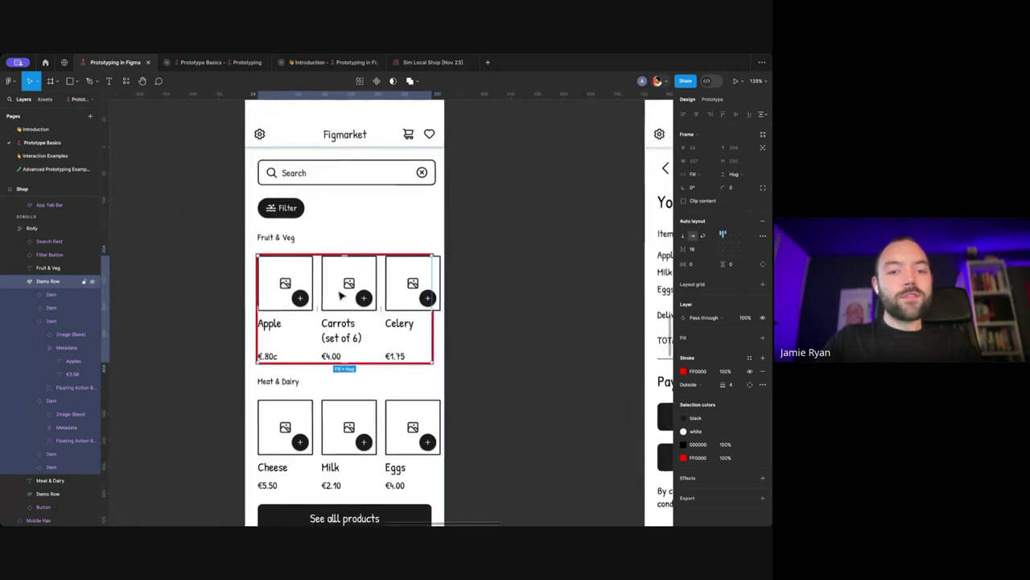
click(407, 303)
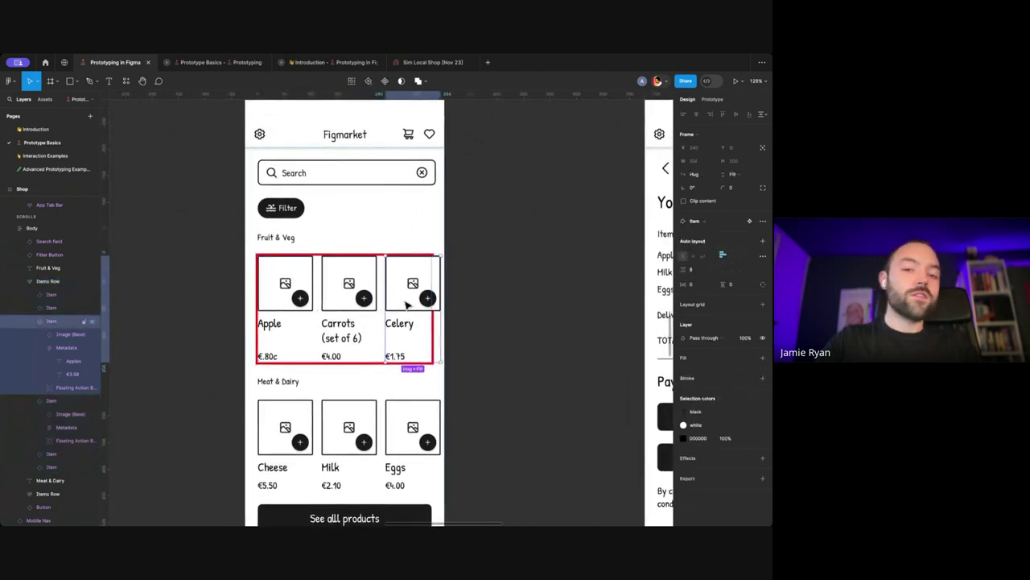
drag(408, 303, 581, 288)
key(Escape)
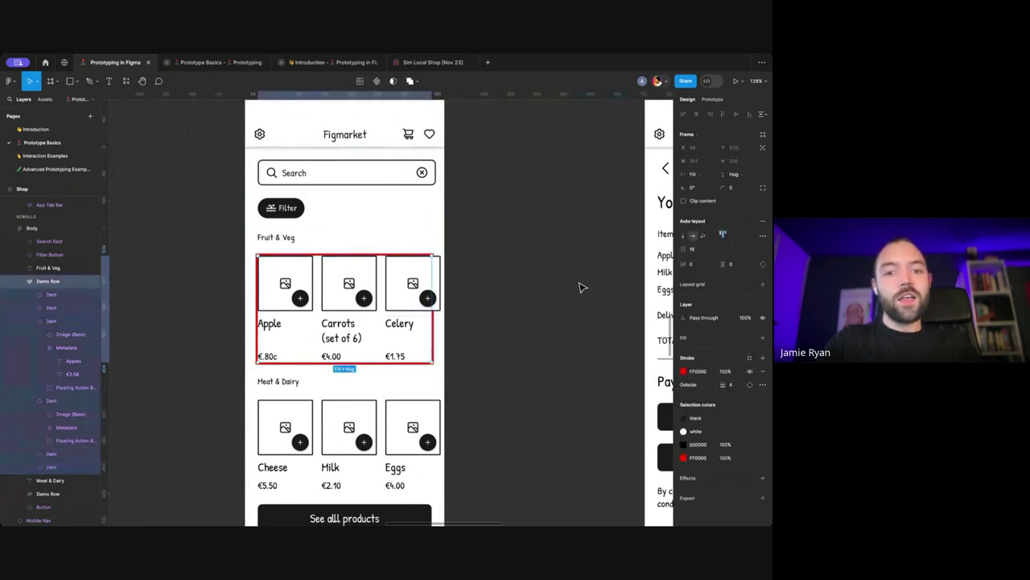
scroll(426, 282, down, 2)
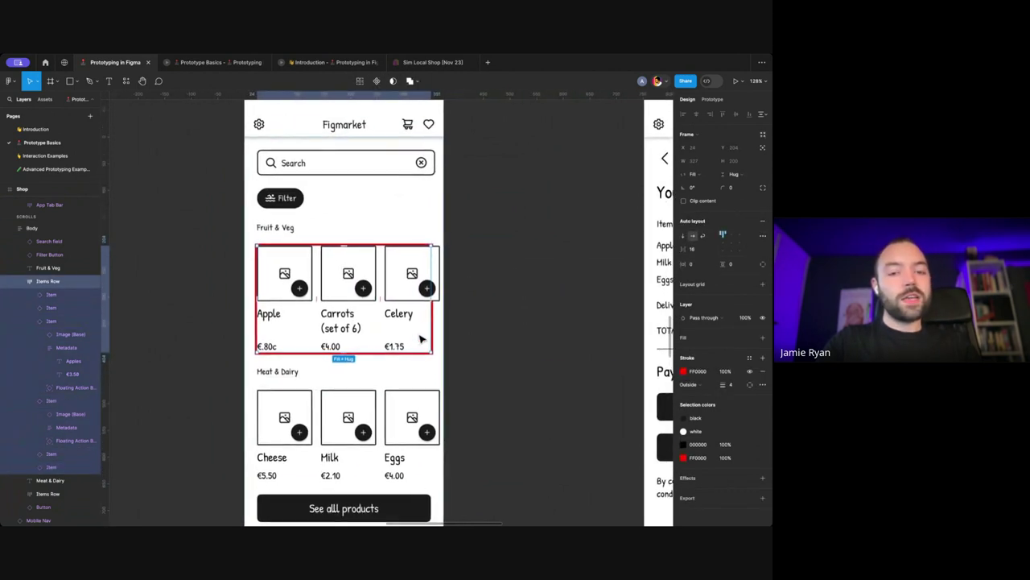
scroll(421, 338, up, 1)
scroll(438, 281, up, 3)
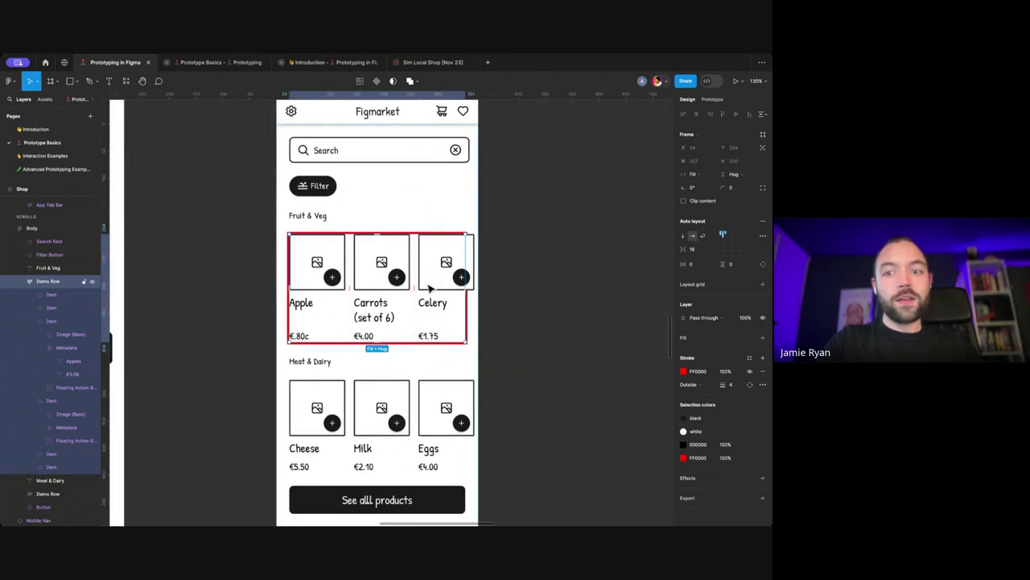
Step: Try clipping the content of the Fruit & Veg Items Row and remove the row's red stroke
click(694, 207)
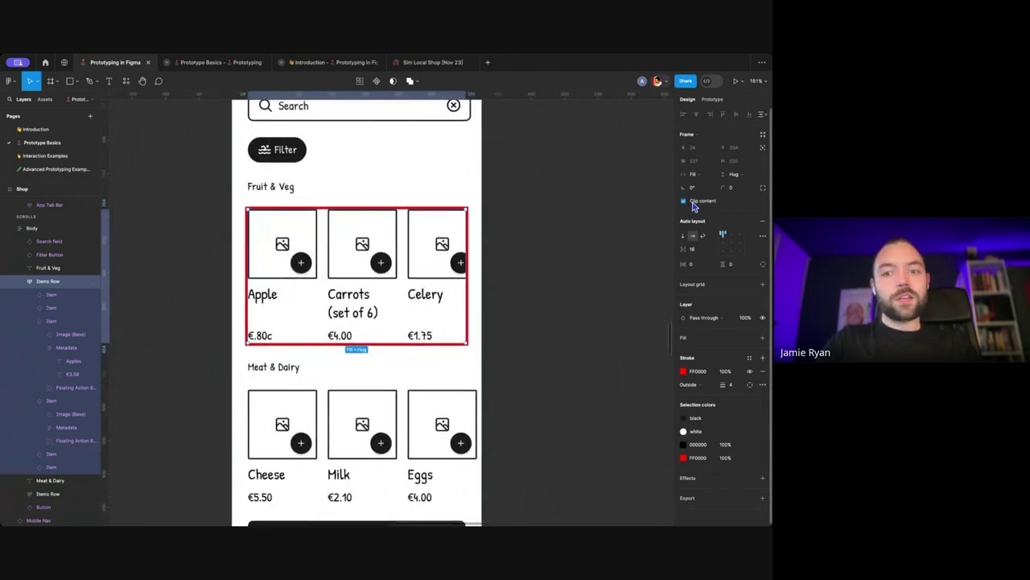
click(763, 371)
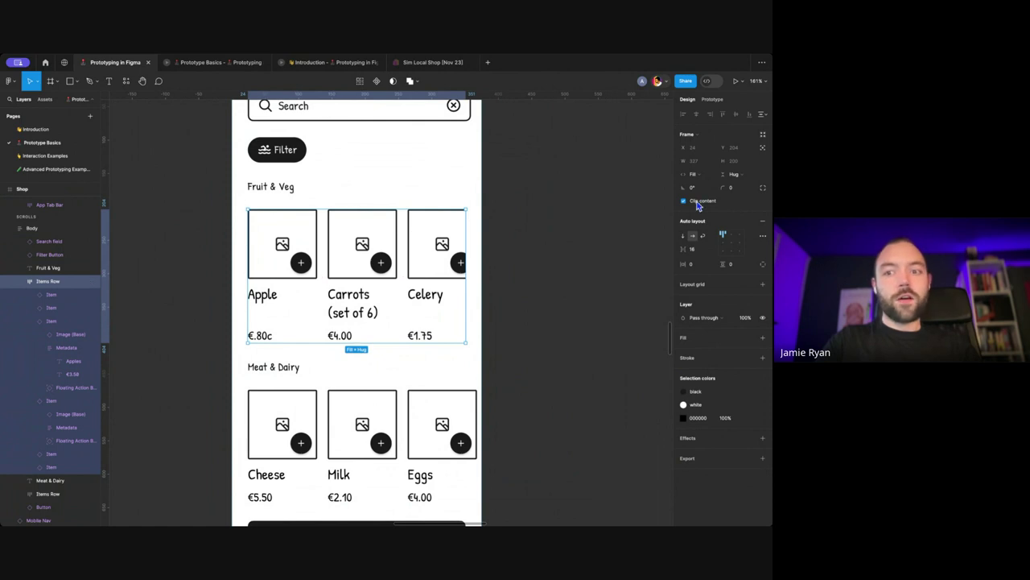
click(516, 234)
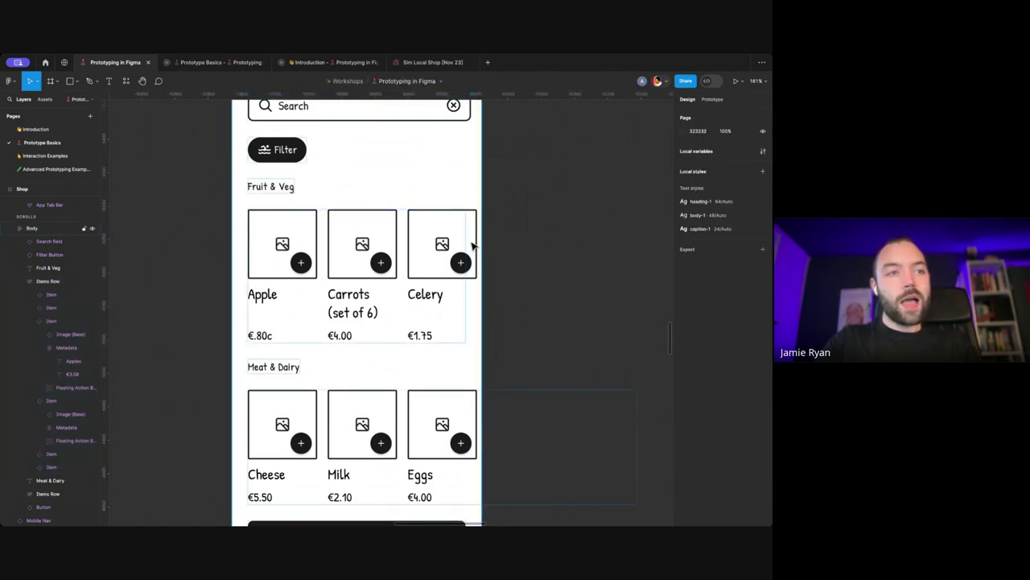
scroll(487, 246, down, 2)
scroll(483, 243, up, 2)
scroll(483, 244, right, 2)
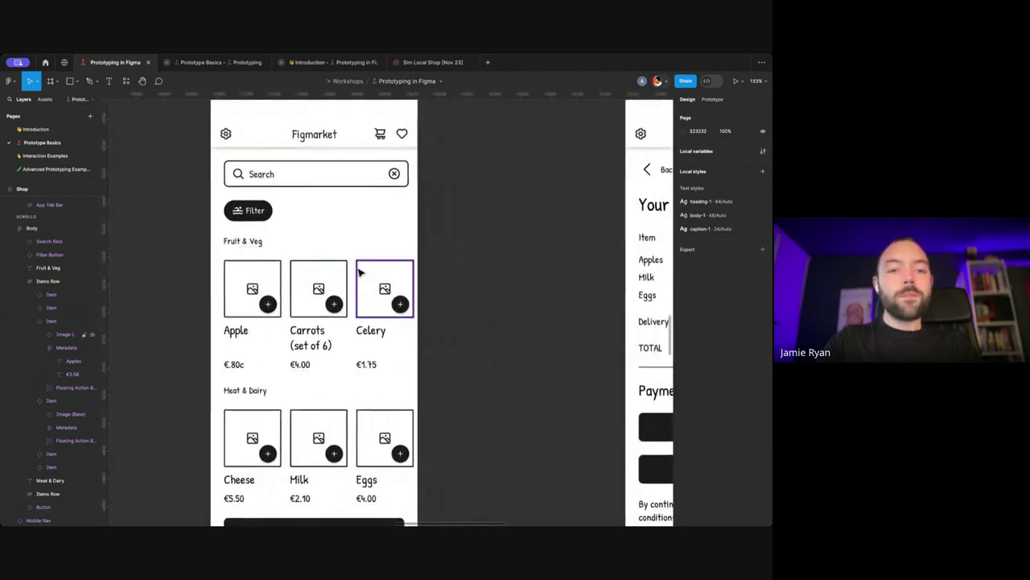
Step: Check the prototype scroll behavior settings of the Fruit & Veg Items Row in the Shop frame
click(259, 284)
scroll(261, 299, left, 1)
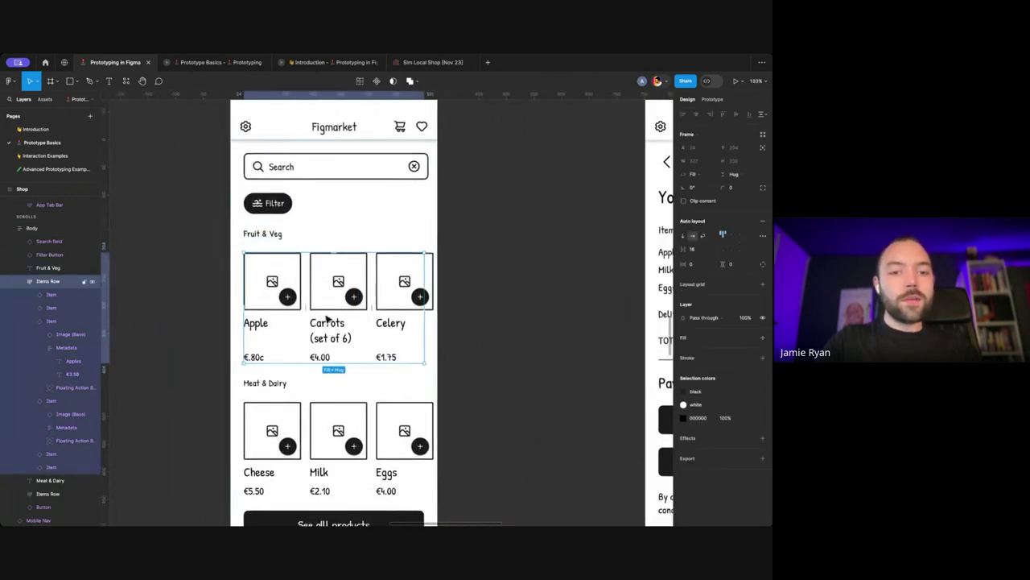
scroll(330, 312, up, 1)
scroll(332, 308, left, 1)
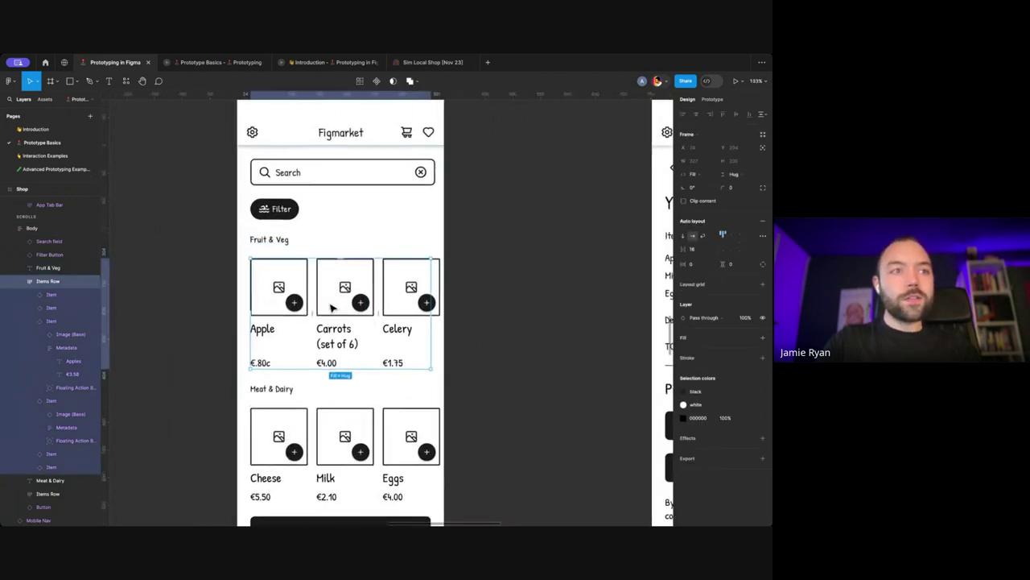
click(714, 99)
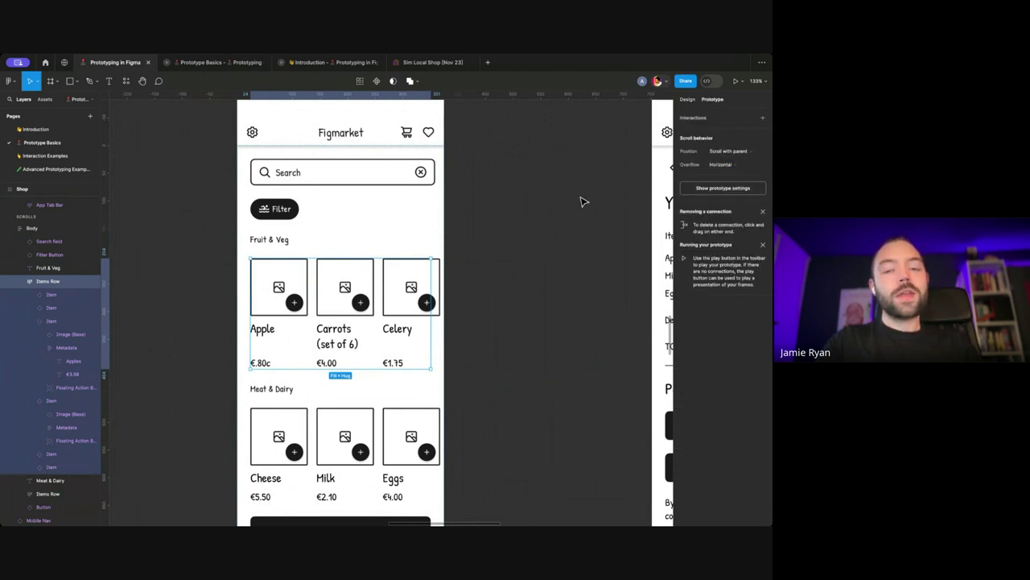
scroll(584, 201, up, 3)
scroll(583, 201, right, 2)
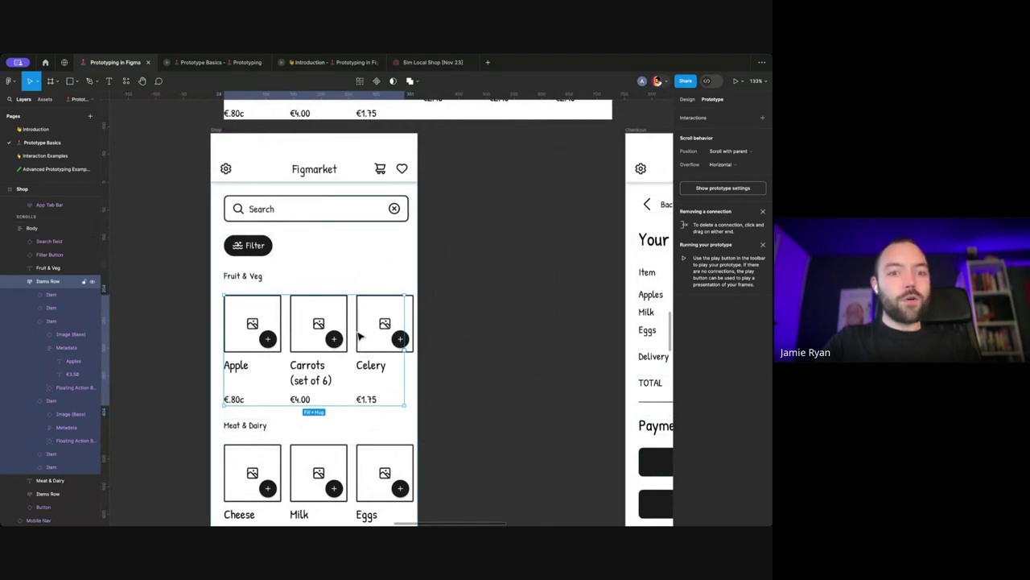
scroll(360, 336, down, 3)
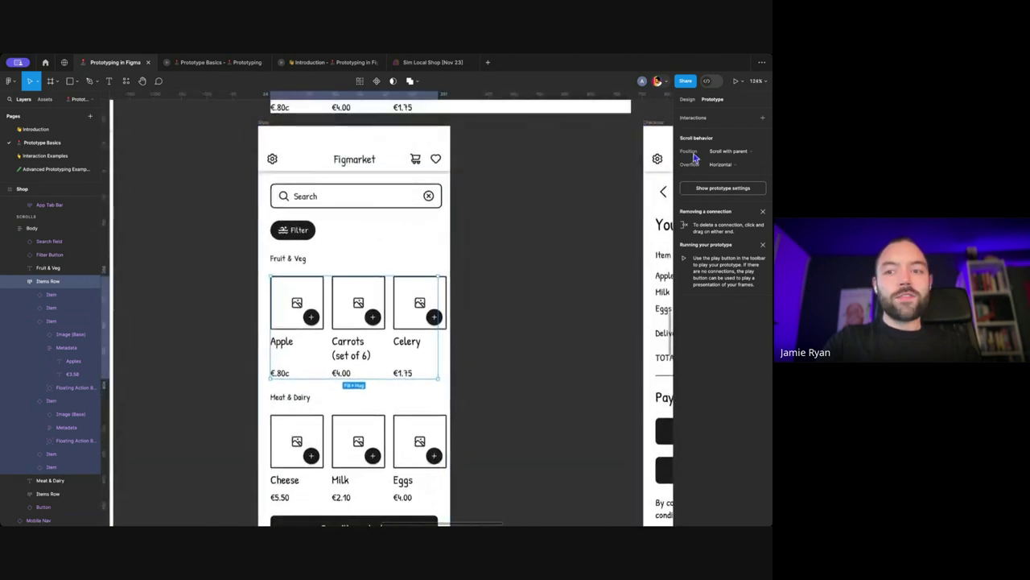
Step: Open an inline preview of the Shop frame and test scrolling the Fruit & Veg row horizontally back and forth
click(262, 124)
key(shift+space)
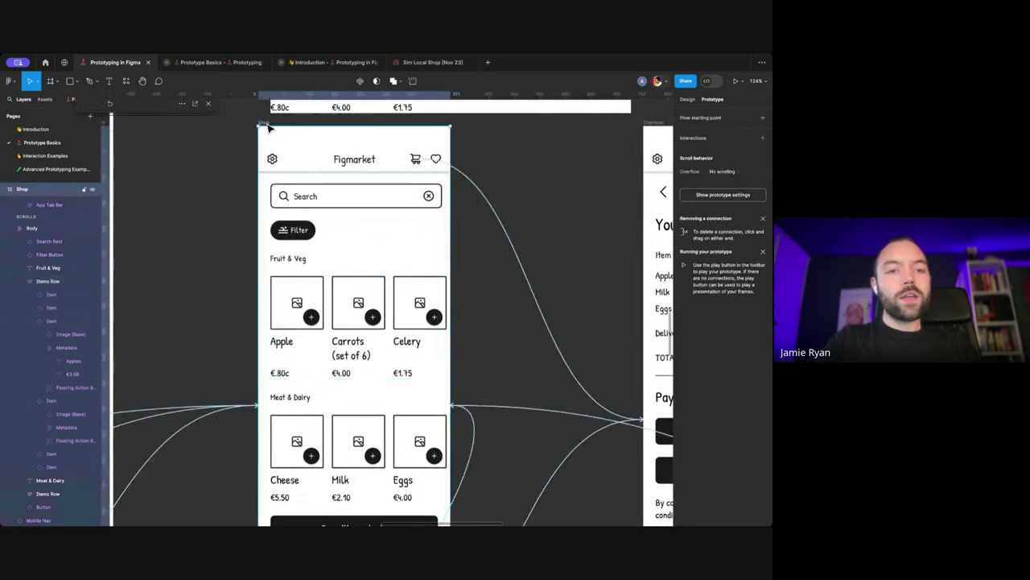
scroll(187, 248, right, 2)
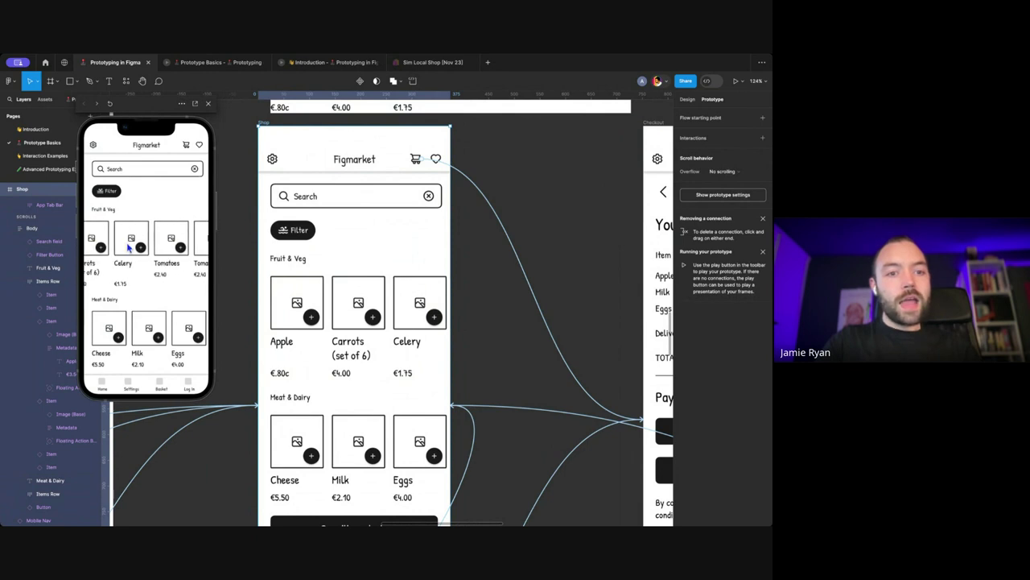
scroll(181, 246, left, 2)
scroll(173, 246, right, 3)
scroll(170, 245, left, 3)
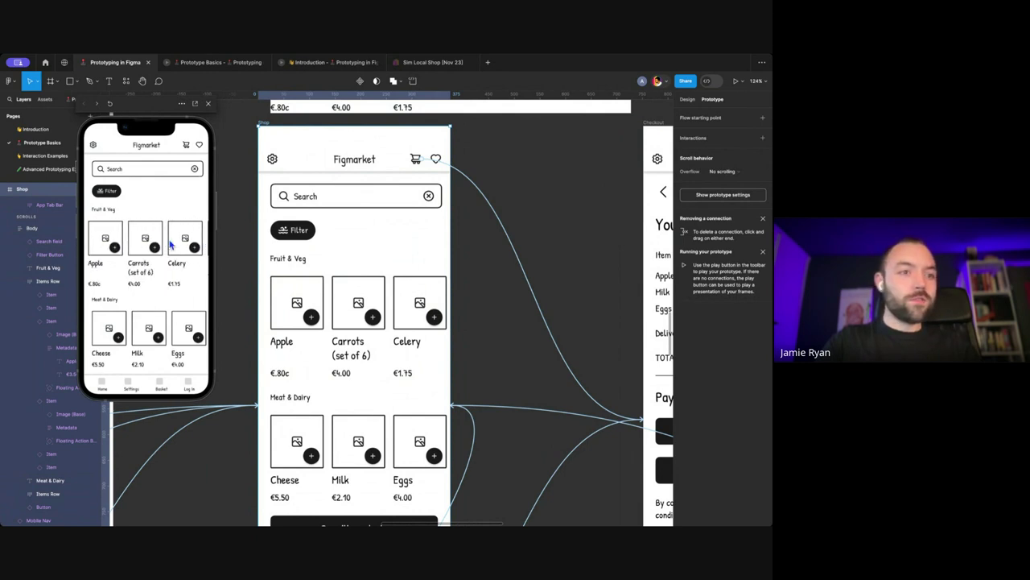
scroll(171, 245, right, 4)
scroll(170, 245, left, 3)
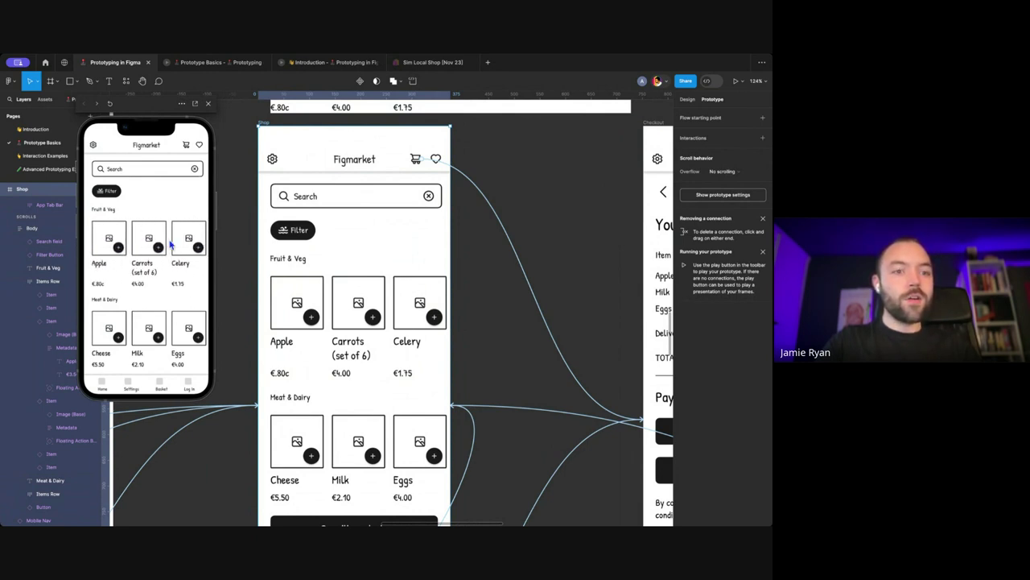
scroll(171, 245, right, 4)
scroll(178, 244, left, 2)
scroll(202, 246, left, 3)
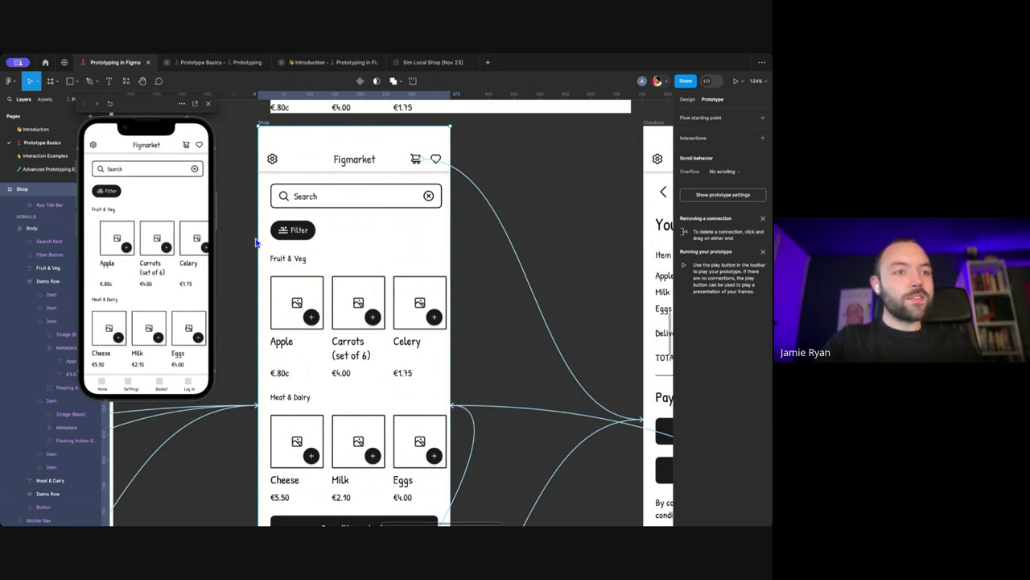
scroll(201, 245, right, 4)
scroll(202, 245, left, 4)
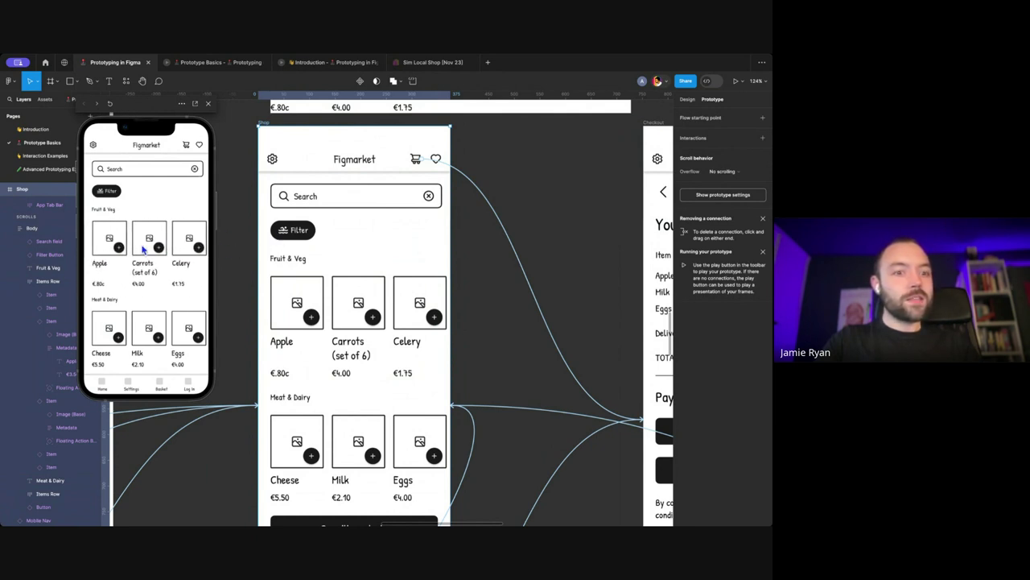
Step: Test the Shop preview's vertical page scrolling together with the Fruit & Veg row's horizontal scrolling, and close the preview
click(336, 266)
scroll(298, 258, down, 2)
scroll(298, 258, left, 1)
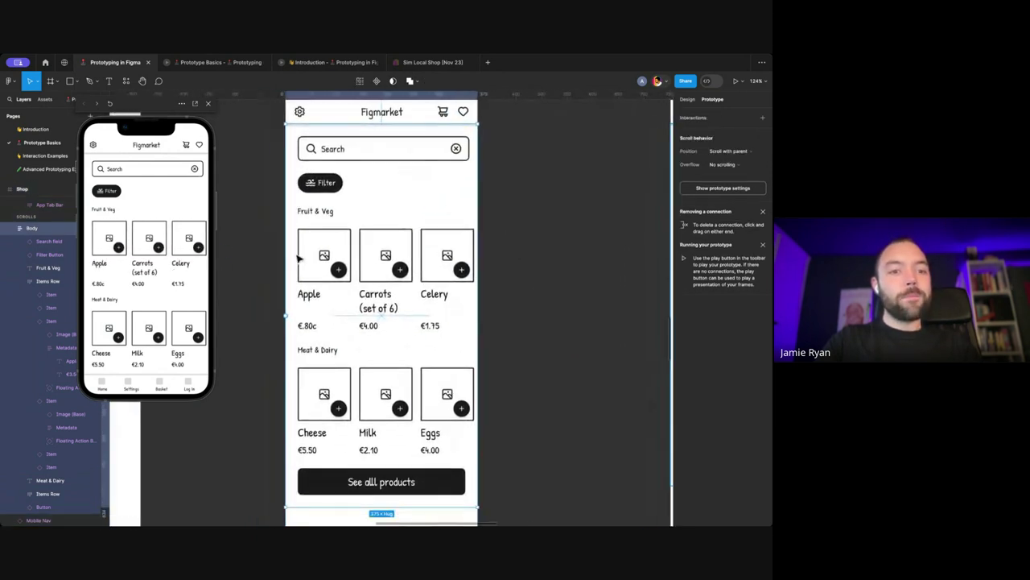
scroll(161, 242, down, 3)
scroll(173, 225, up, 3)
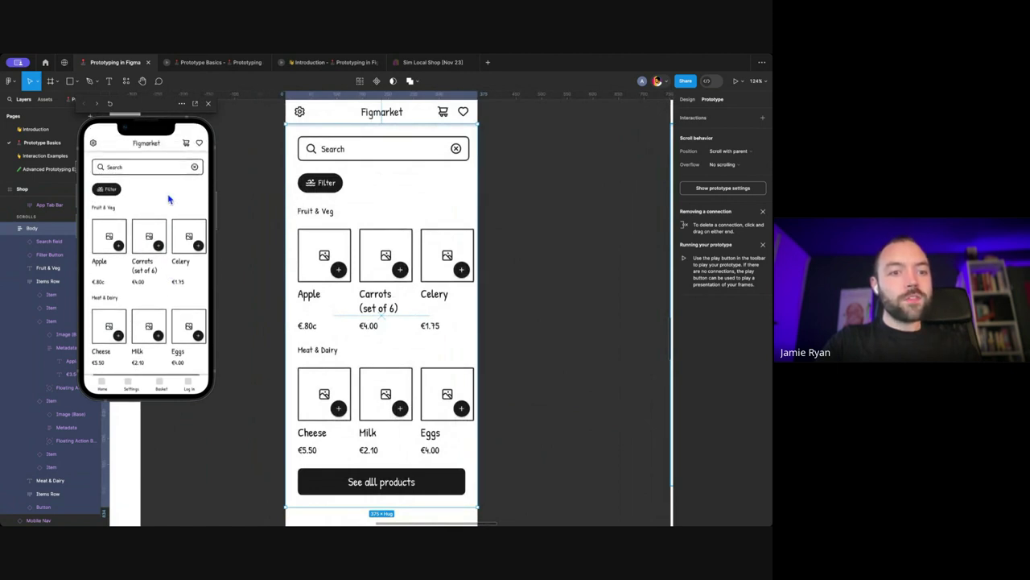
scroll(183, 250, right, 3)
scroll(201, 242, left, 3)
scroll(131, 235, right, 2)
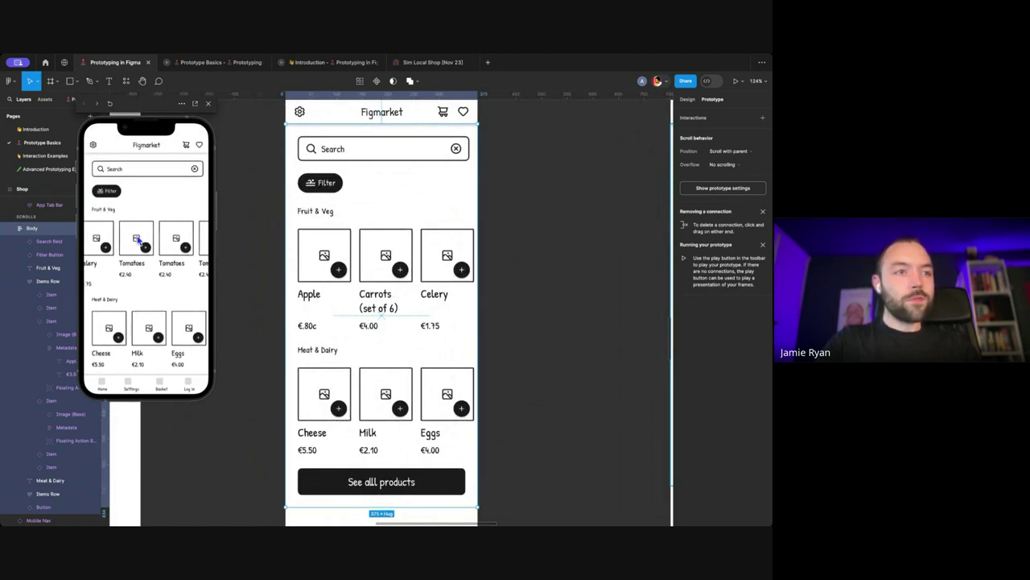
scroll(113, 239, left, 2)
scroll(153, 238, right, 2)
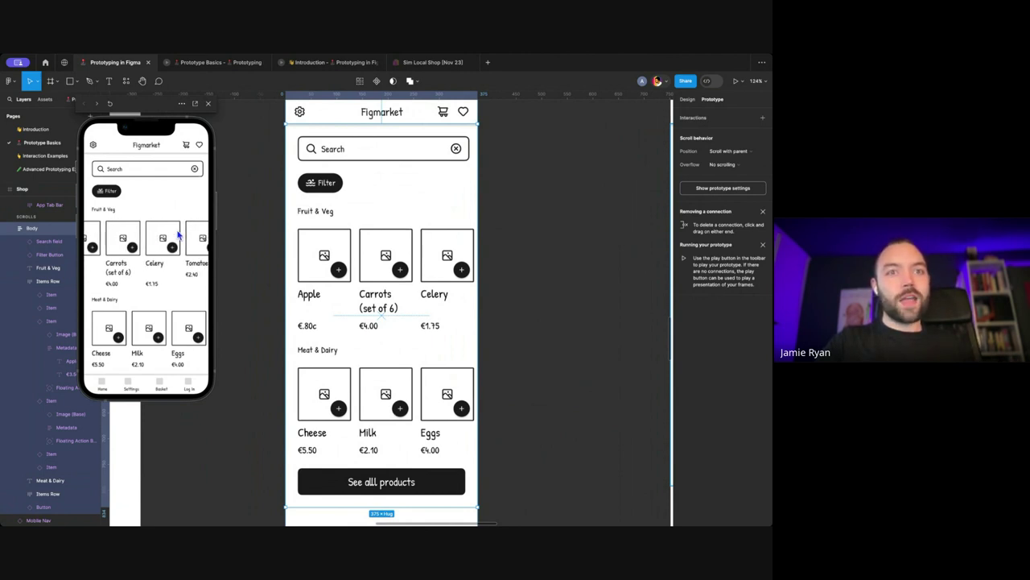
scroll(193, 245, right, 2)
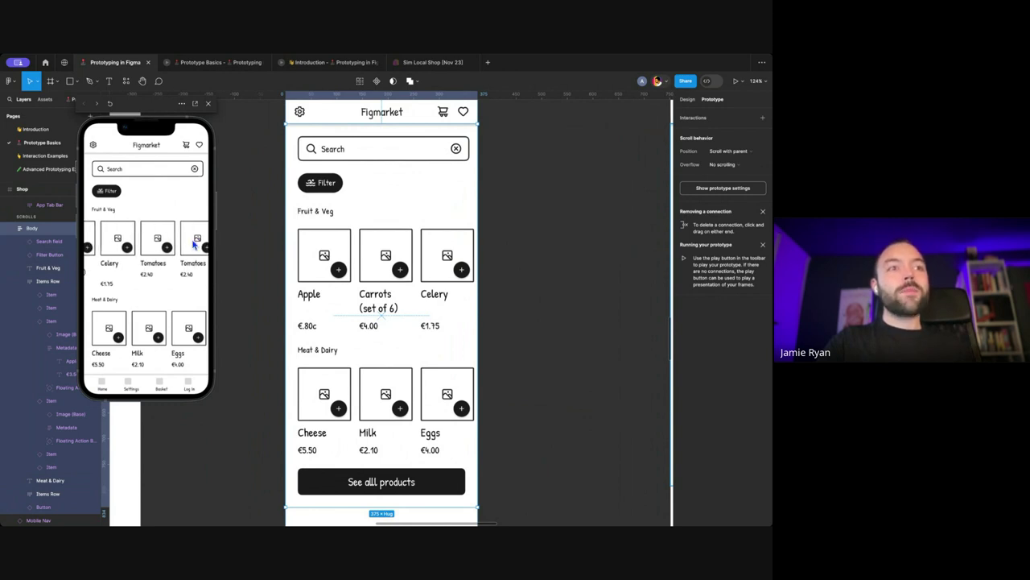
scroll(185, 246, left, 4)
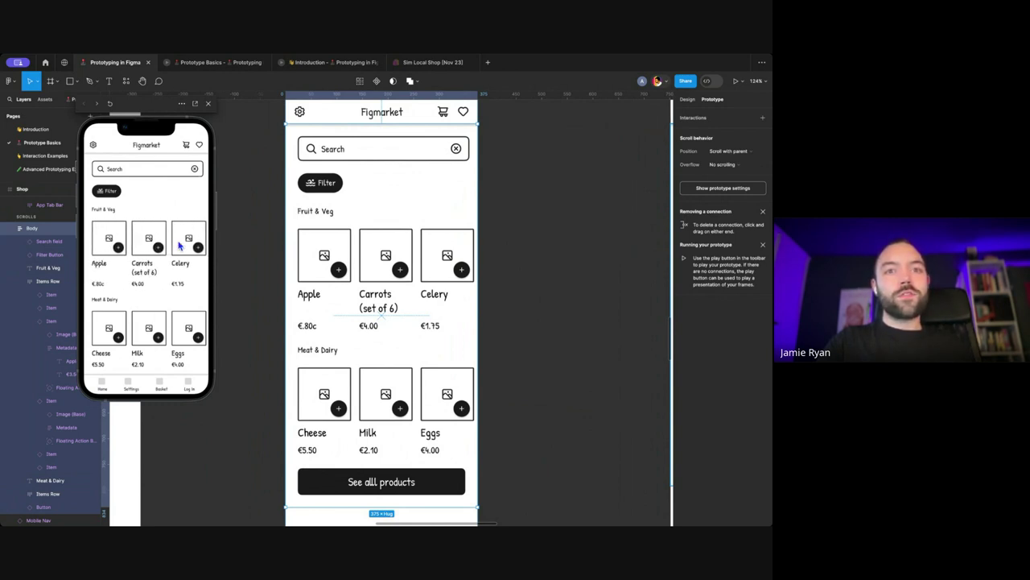
scroll(181, 245, down, 2)
scroll(183, 240, right, 2)
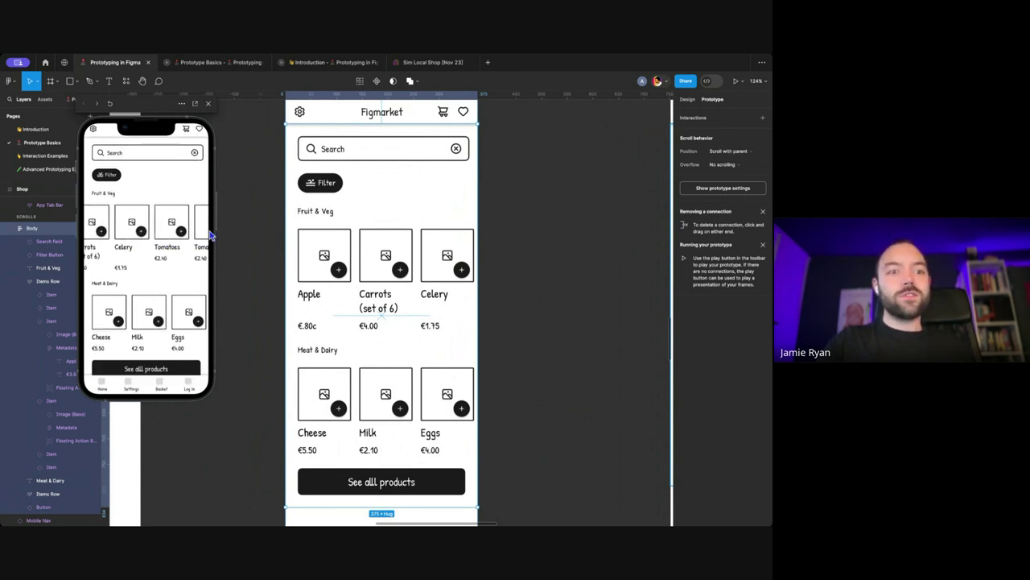
scroll(201, 238, left, 2)
click(210, 107)
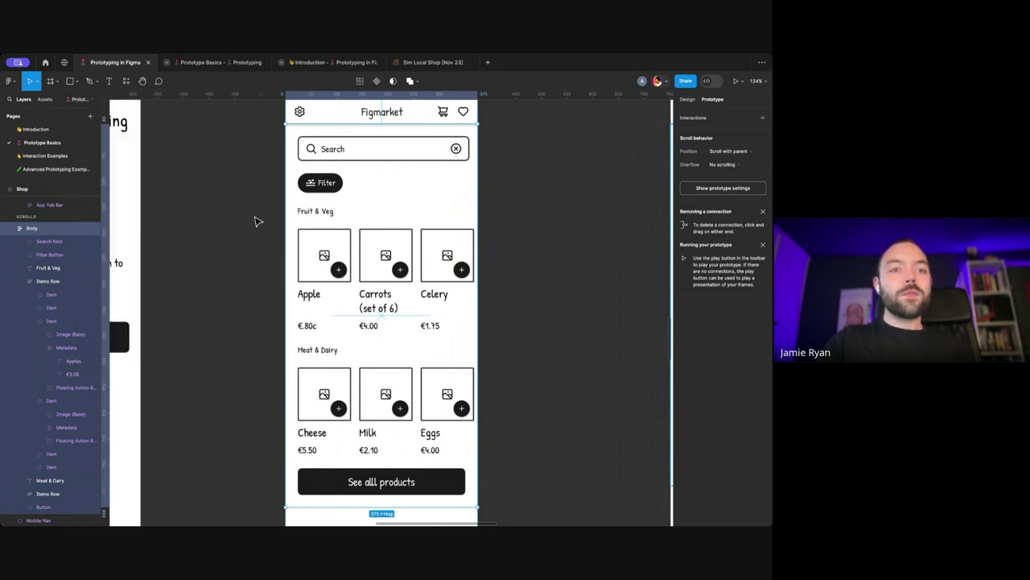
click(260, 221)
scroll(260, 221, up, 1)
scroll(372, 274, down, 3)
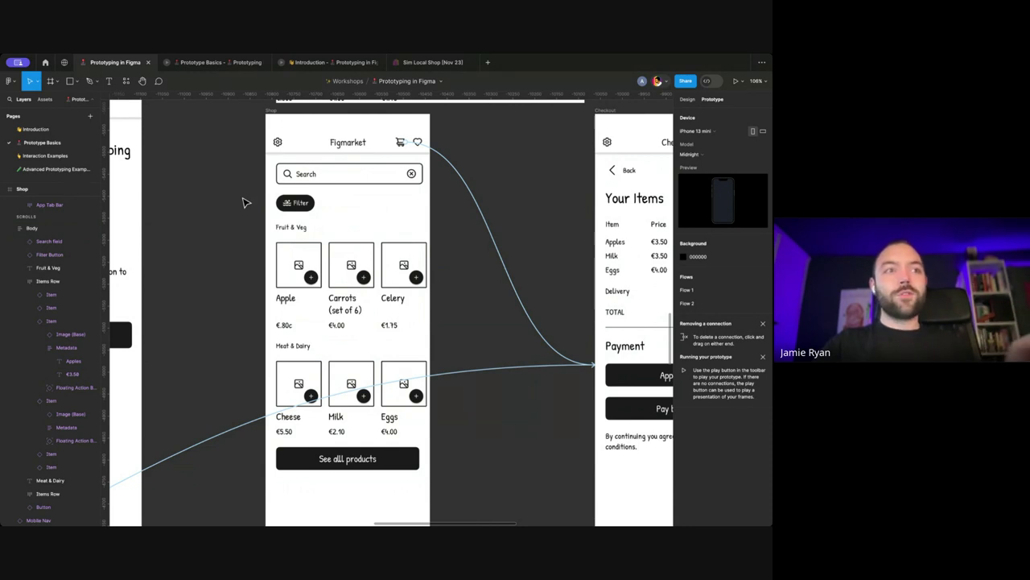
scroll(247, 212, down, 5)
scroll(247, 209, up, 3)
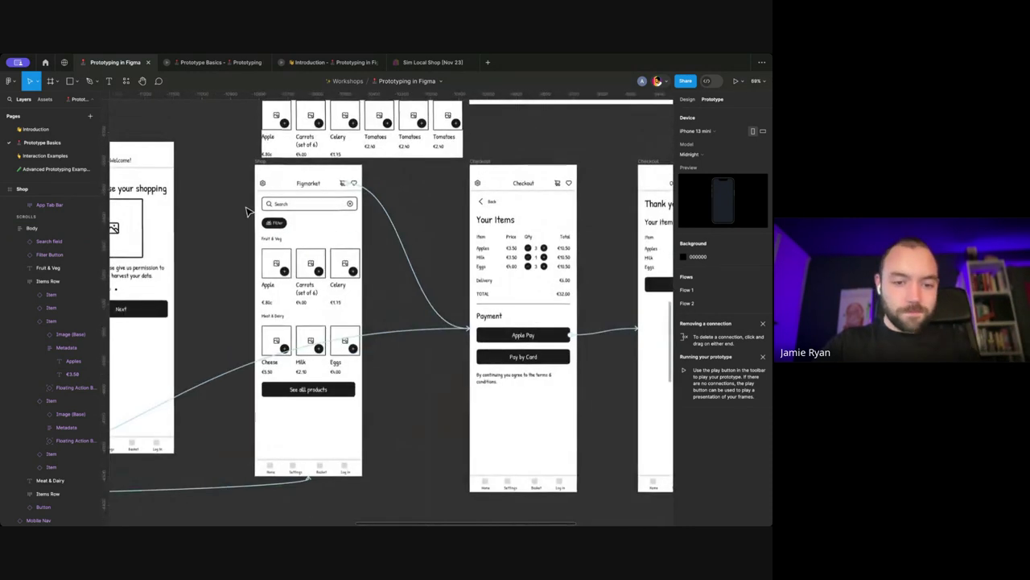
scroll(270, 212, down, 3)
scroll(322, 261, up, 1)
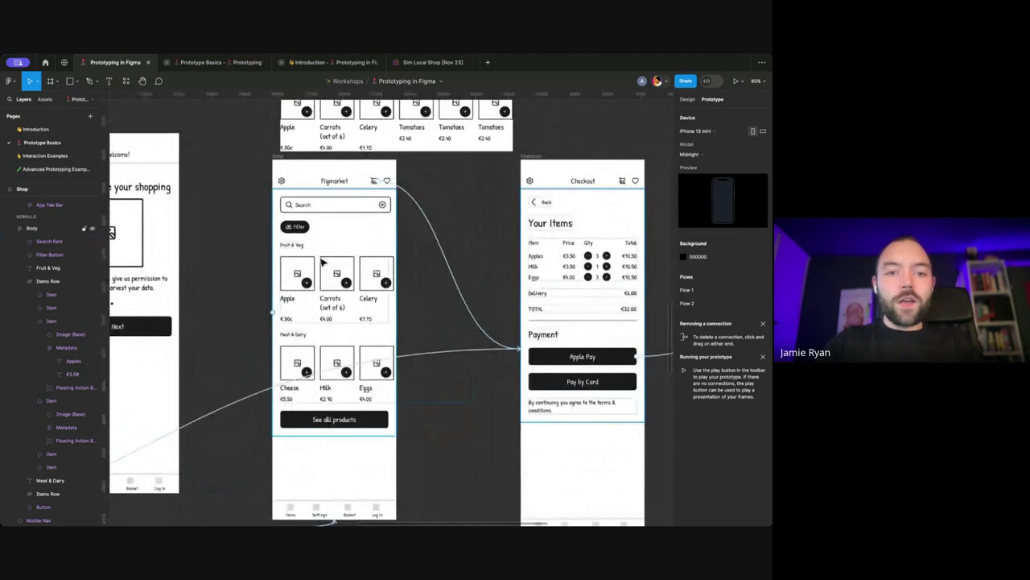
scroll(309, 301, up, 4)
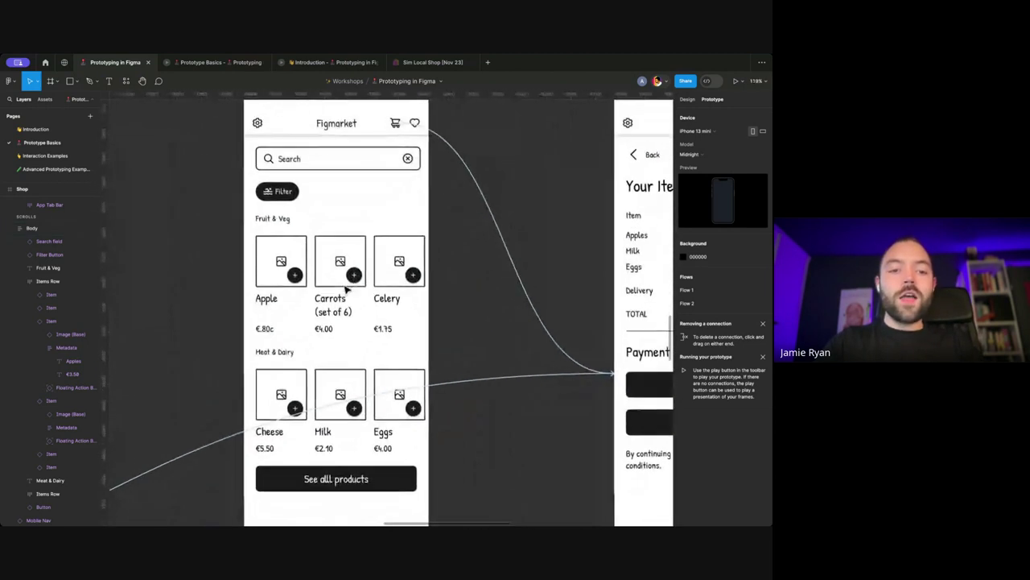
scroll(346, 293, down, 1)
scroll(346, 291, down, 2)
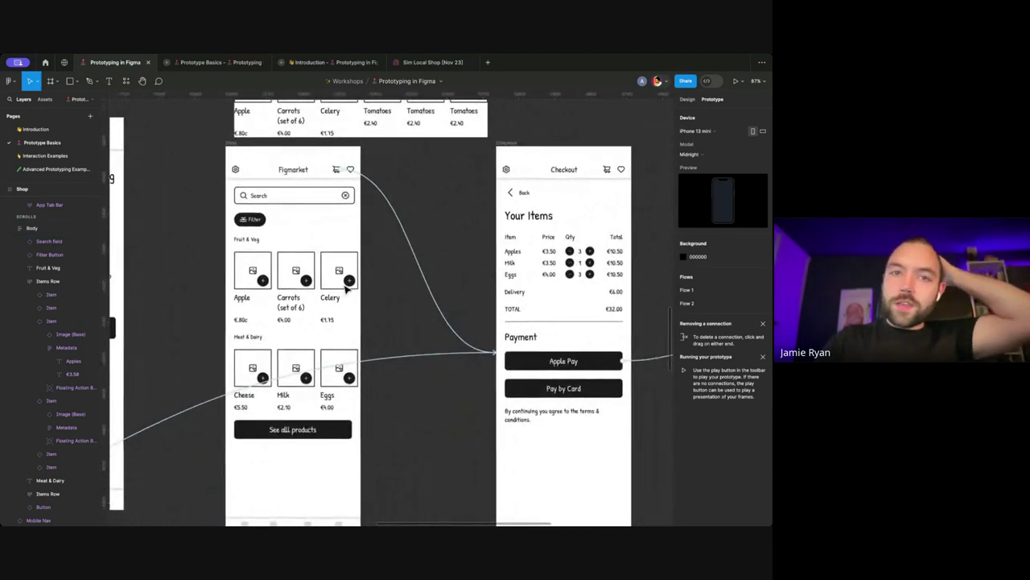
Step: Connect the terms & conditions text under the Checkout frame's payment buttons to the Order Confirmation frame with an on-tap Navigate to interaction
scroll(346, 289, right, 3)
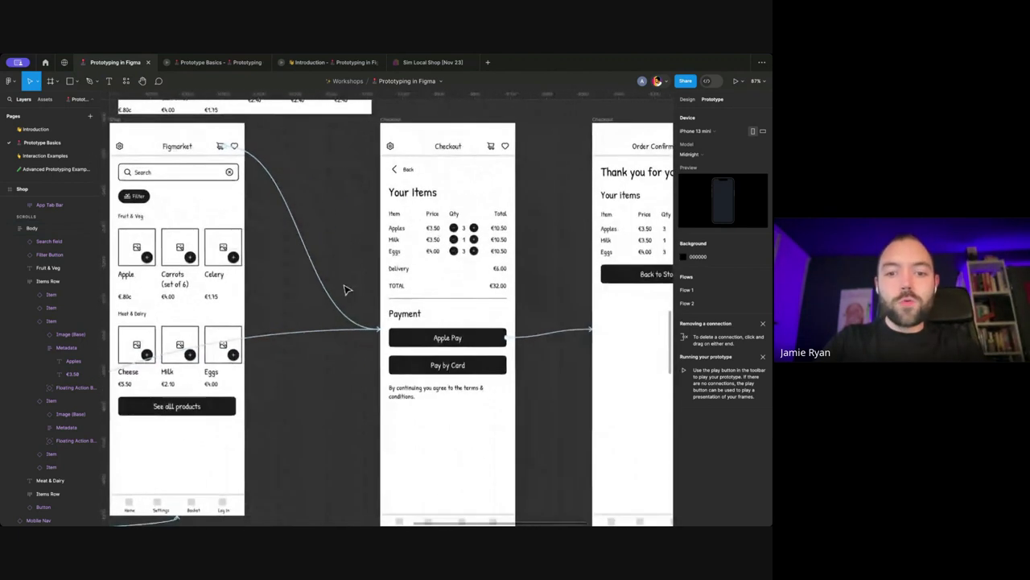
scroll(346, 289, up, 1)
scroll(346, 289, left, 1)
scroll(347, 290, right, 3)
scroll(348, 290, down, 1)
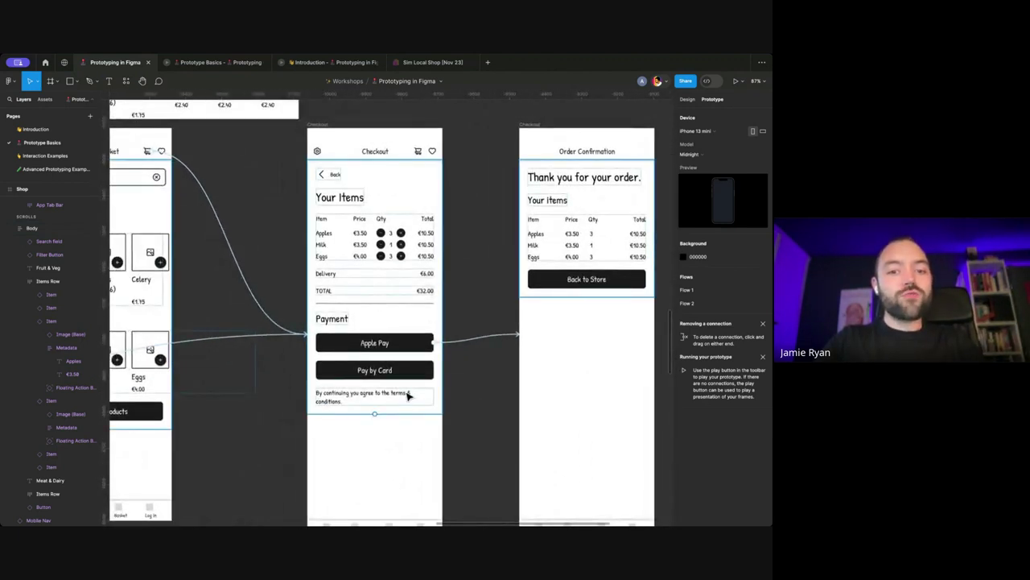
scroll(406, 403, right, 1)
scroll(407, 402, down, 1)
click(405, 394)
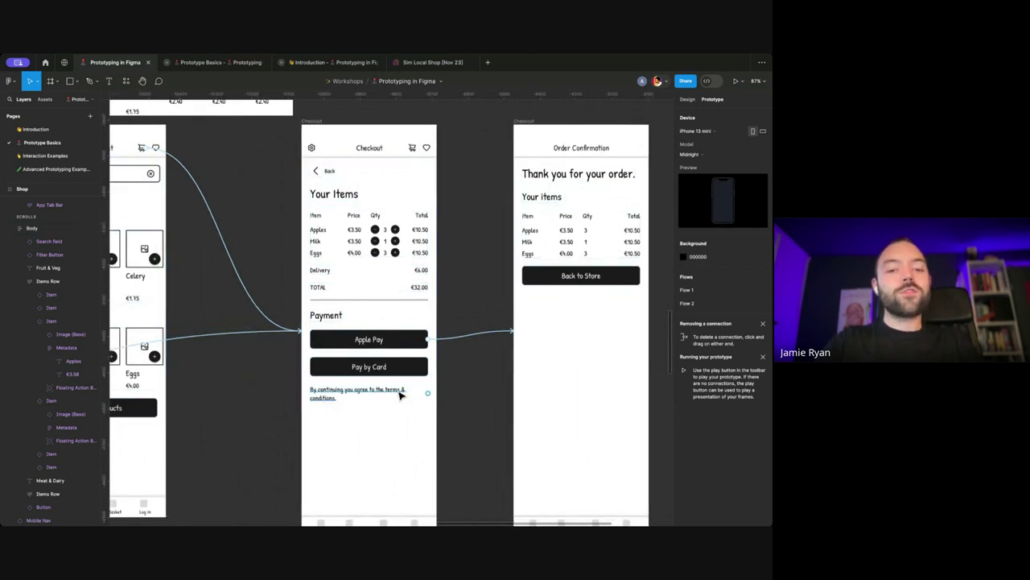
scroll(400, 395, right, 2)
scroll(400, 395, down, 1)
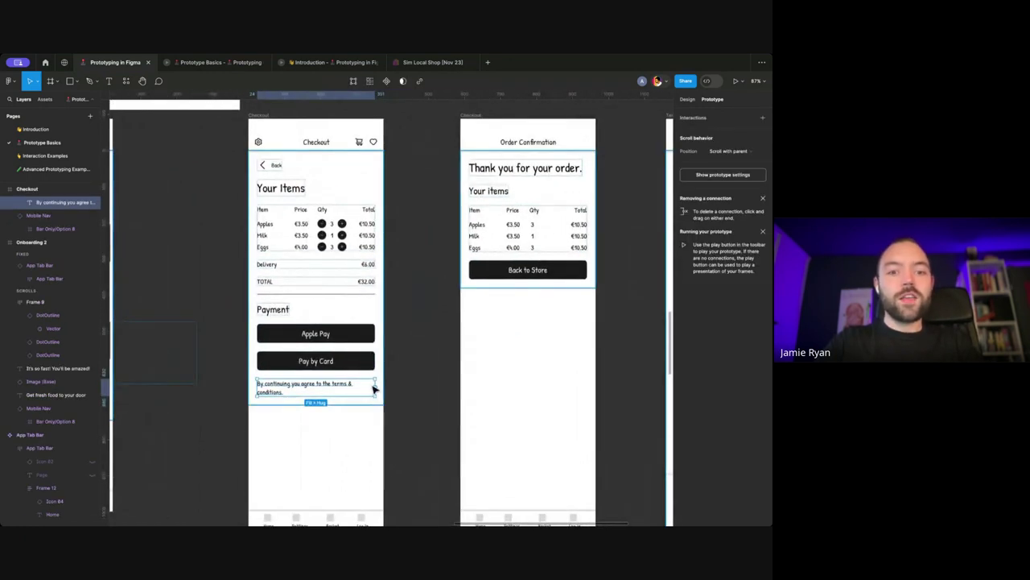
drag(376, 389, 390, 363)
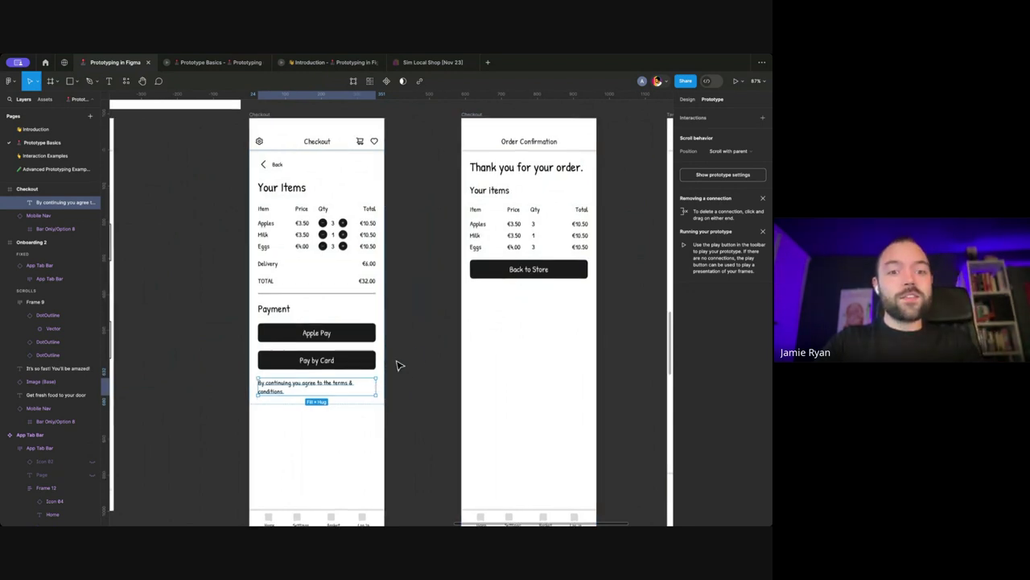
scroll(396, 362, left, 2)
scroll(395, 363, down, 1)
scroll(326, 379, up, 5)
scroll(338, 382, down, 4)
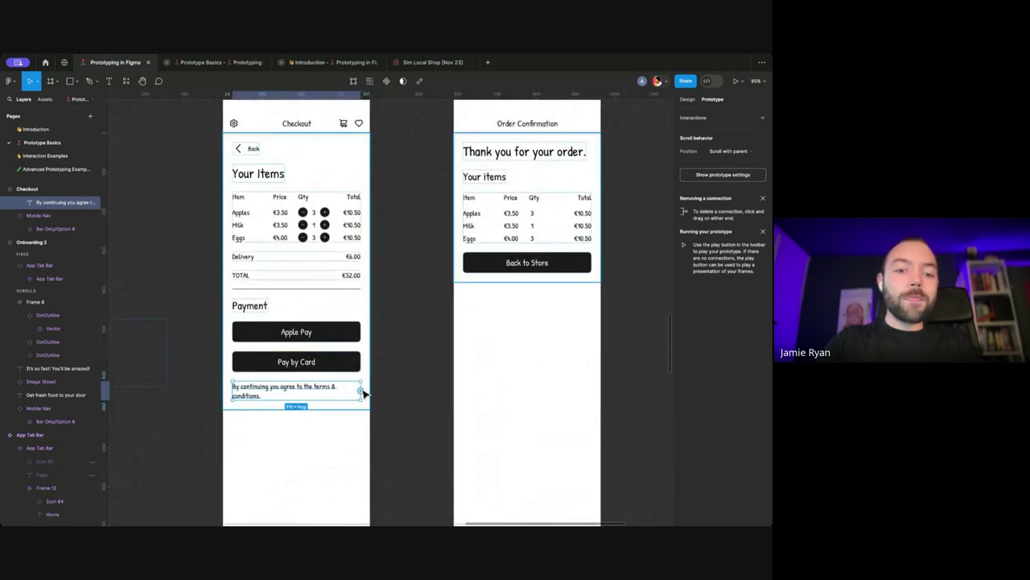
drag(362, 392, 458, 349)
scroll(363, 357, down, 3)
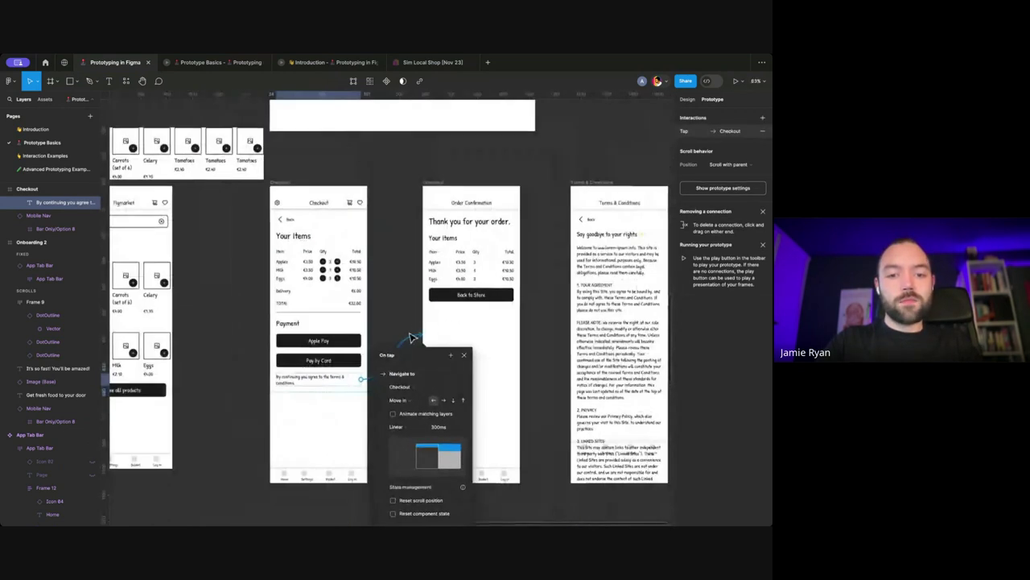
Step: Redirect the terms & conditions text's connection to the Terms & Conditions frame
drag(563, 306, 573, 310)
scroll(483, 298, down, 3)
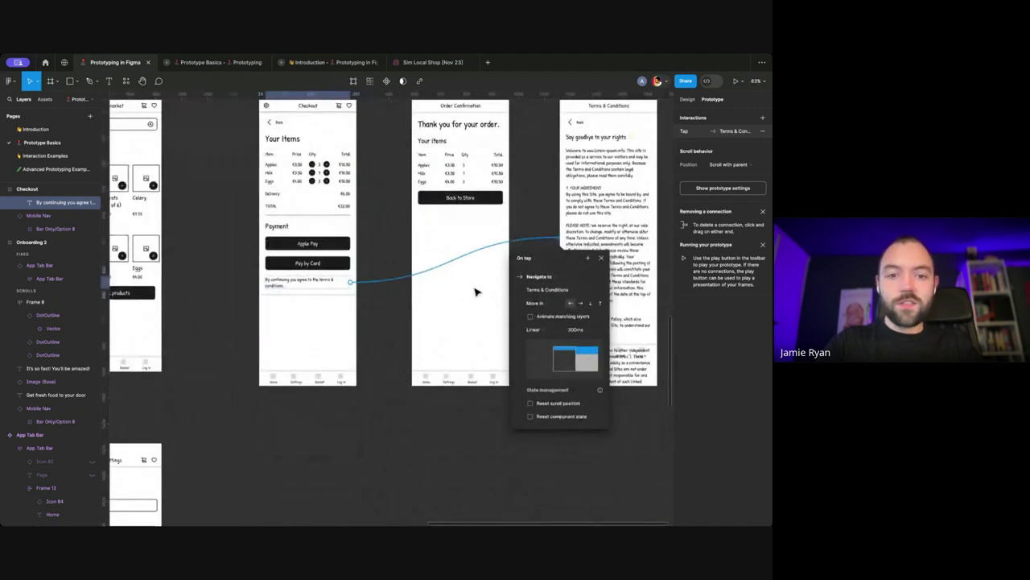
click(552, 202)
scroll(552, 203, up, 2)
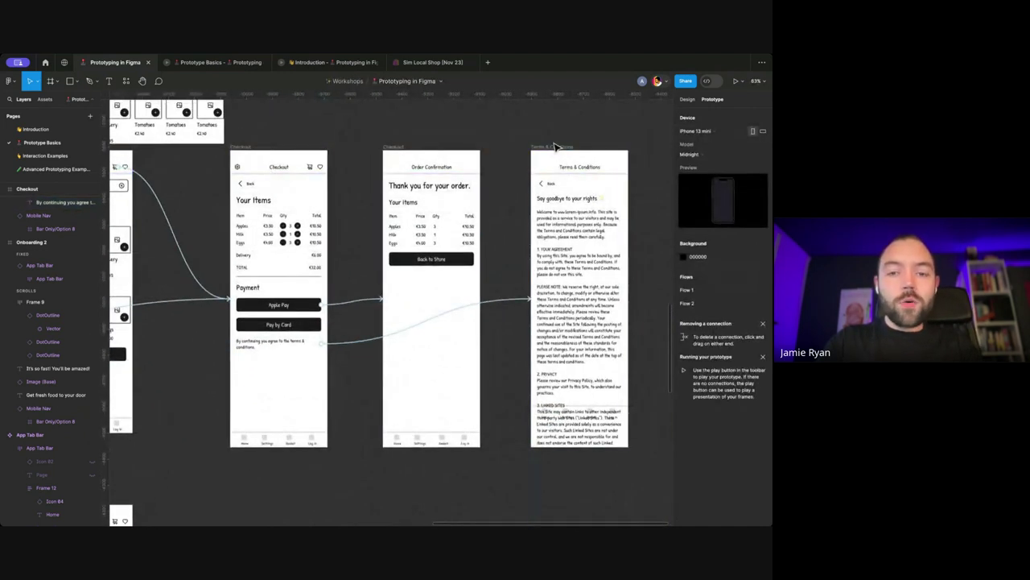
Step: Delete the connection between the Checkout frame's terms text and the Terms & Conditions frame
click(499, 296)
key(Delete)
click(504, 294)
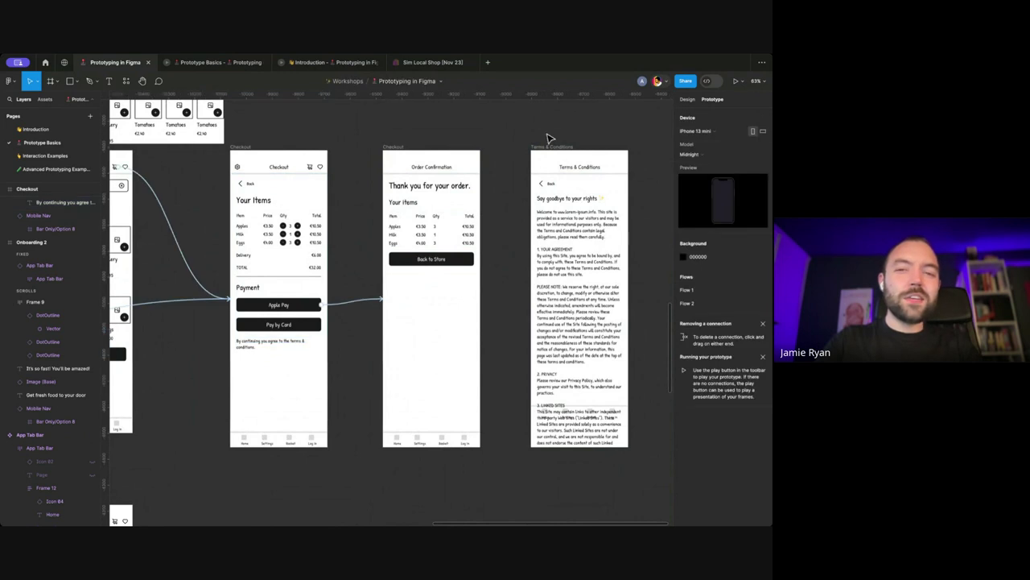
Step: Copy the link to the Terms & Conditions frame and clear the selection
click(548, 149)
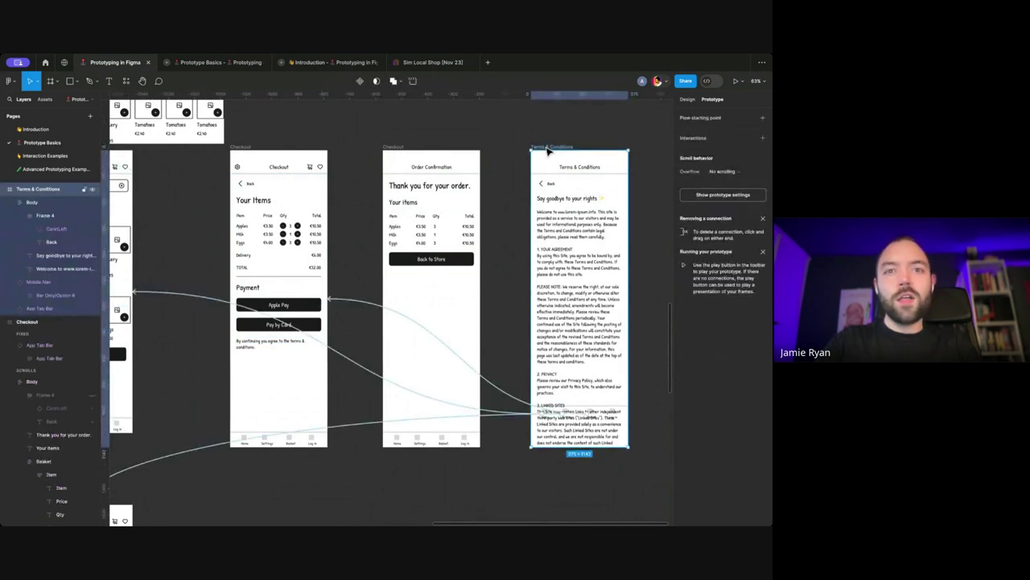
key(ctrl+l)
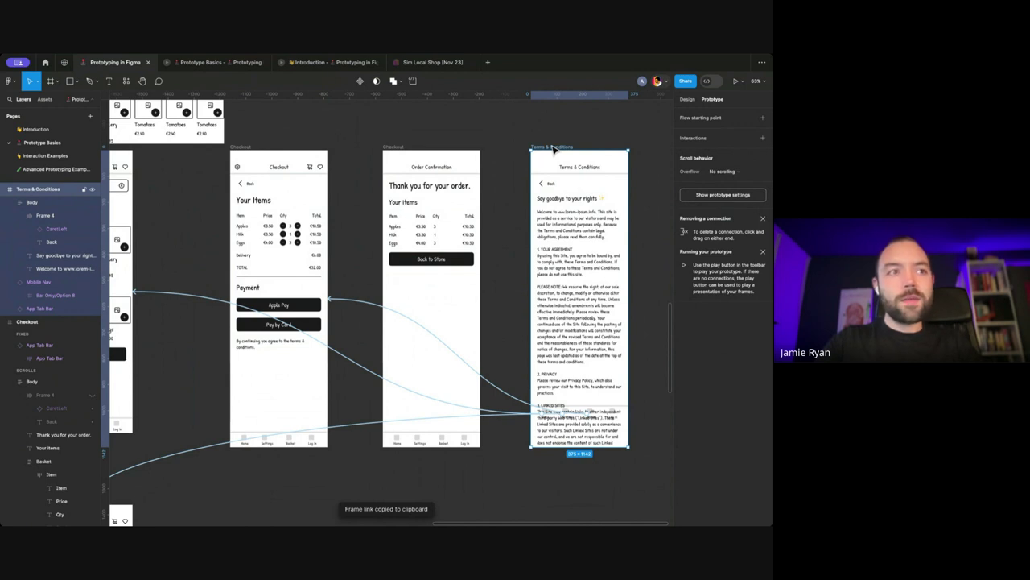
key(Escape)
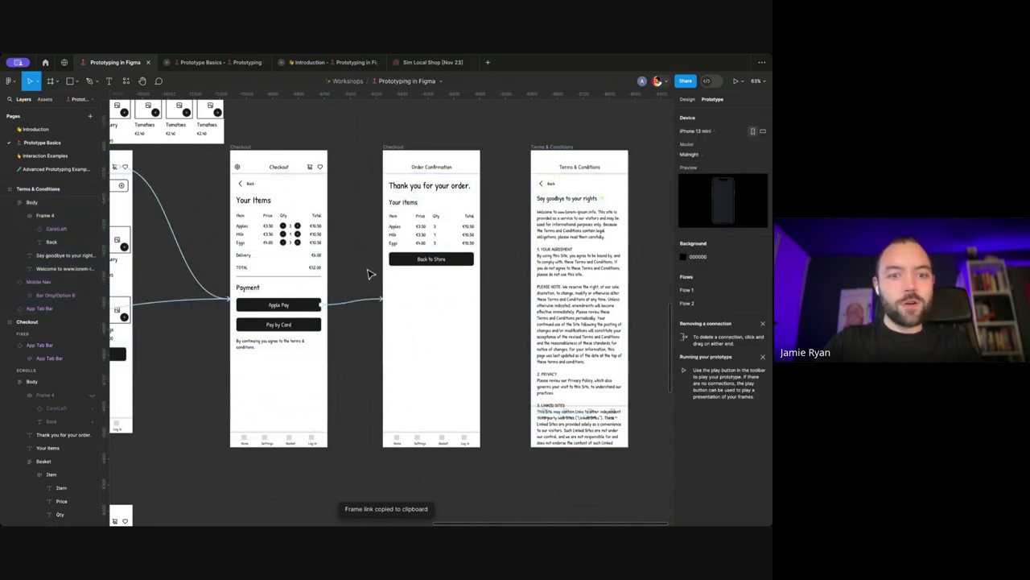
Step: Give the Checkout frame's terms & conditions text an on-tap Open link interaction that uses the copied Figma frame link
scroll(298, 345, up, 5)
click(260, 367)
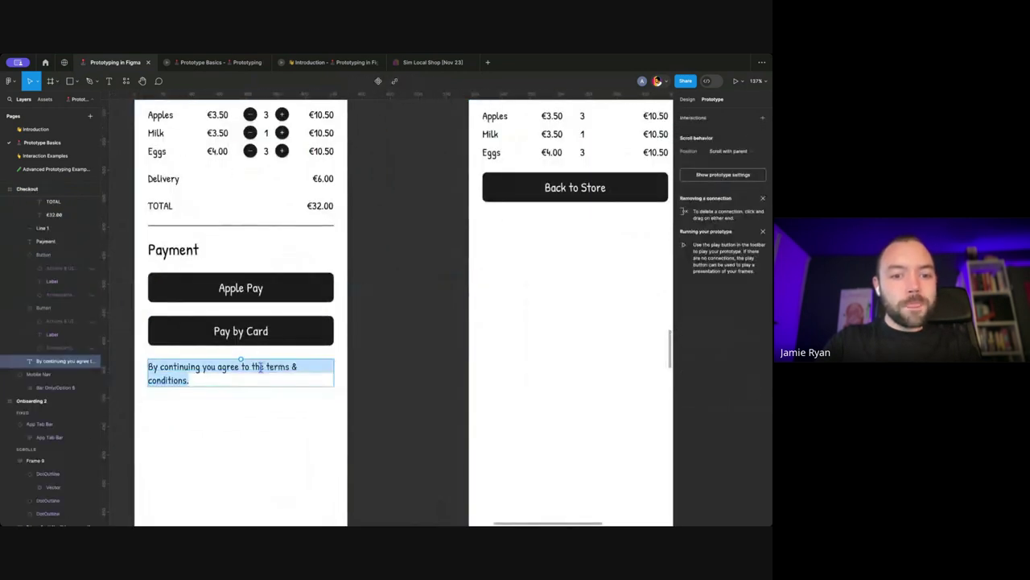
drag(260, 367, 299, 394)
key(Escape)
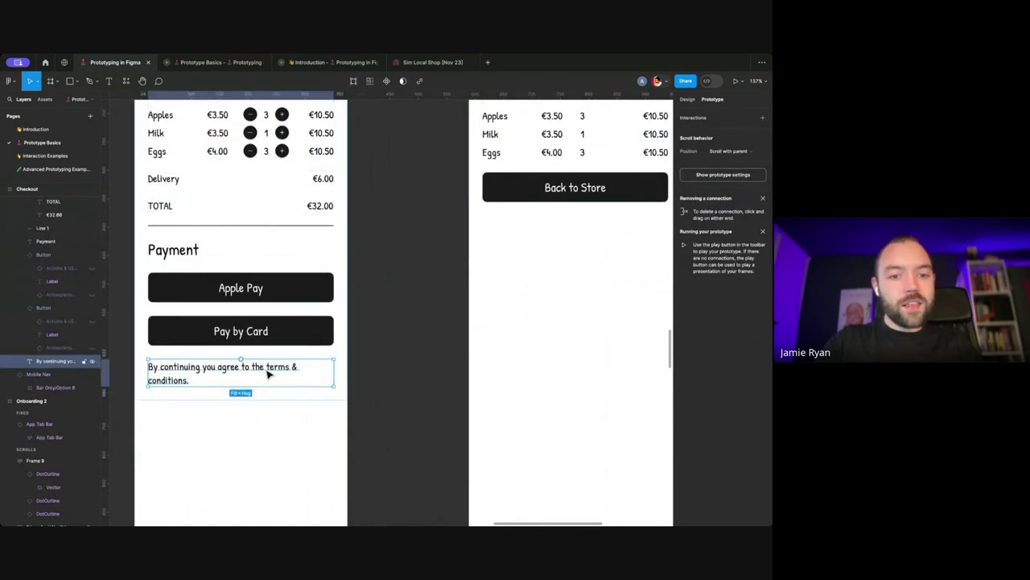
scroll(330, 370, down, 3)
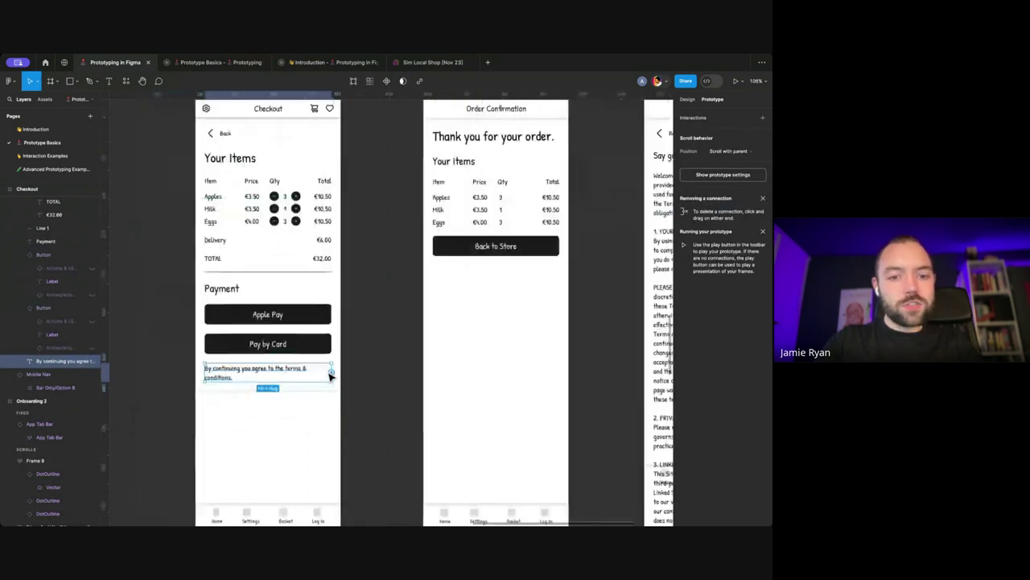
drag(330, 373, 647, 319)
click(591, 339)
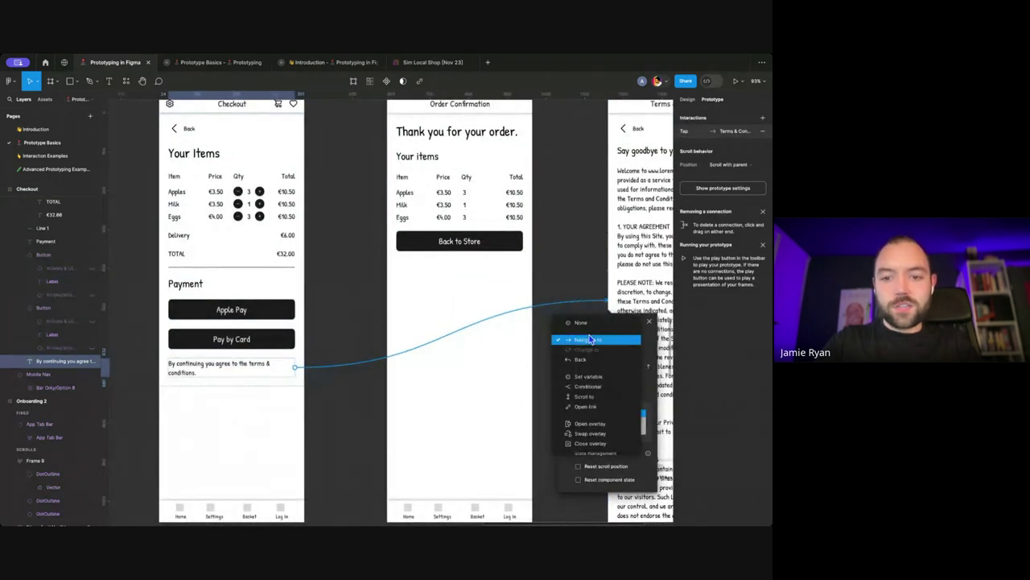
click(589, 406)
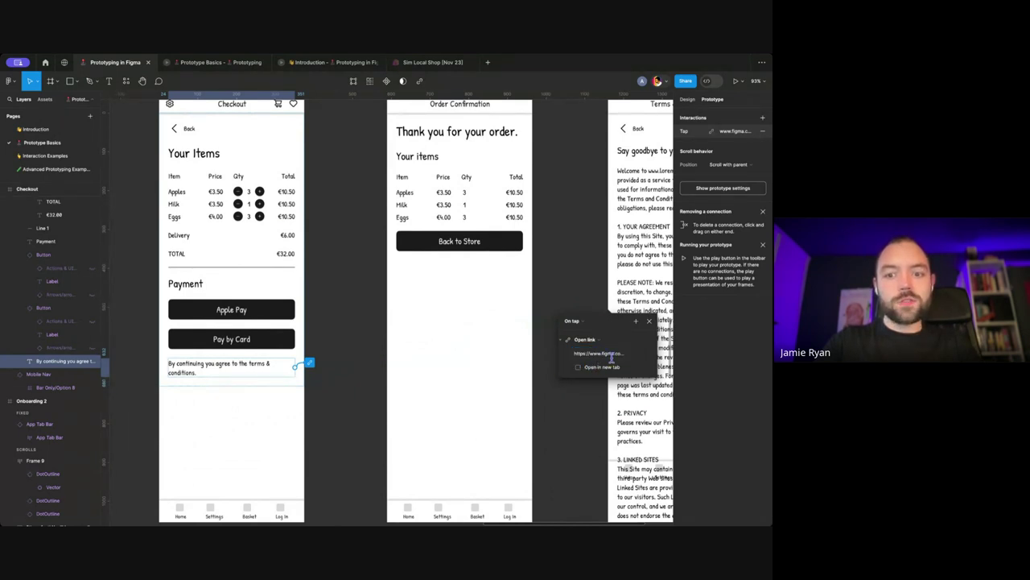
click(650, 321)
Step: Review the Checkout frame's link and connections, including the Apple Pay button's on-tap interaction to the Order Confirmation frame
scroll(545, 322, down, 3)
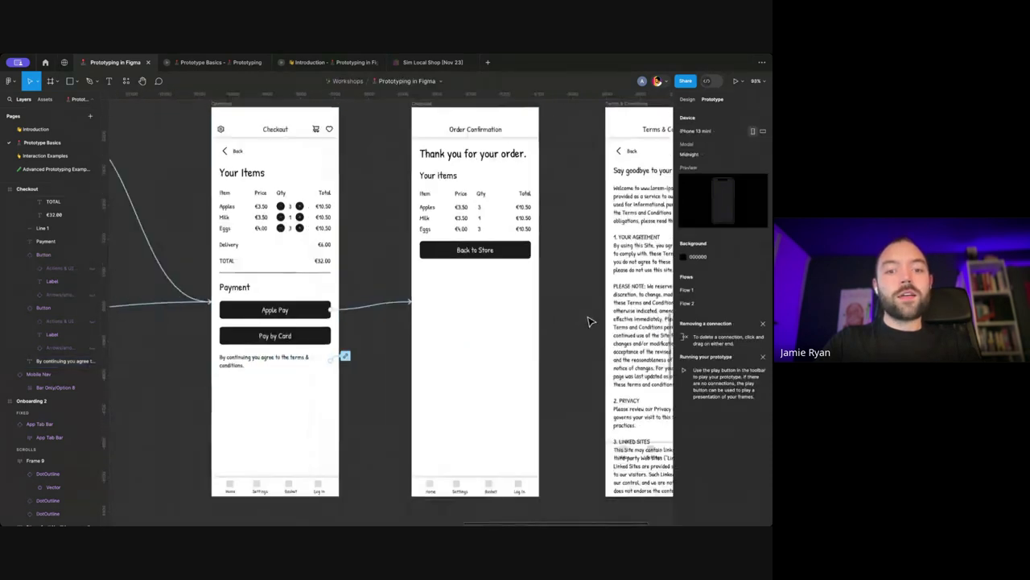
scroll(592, 187, down, 2)
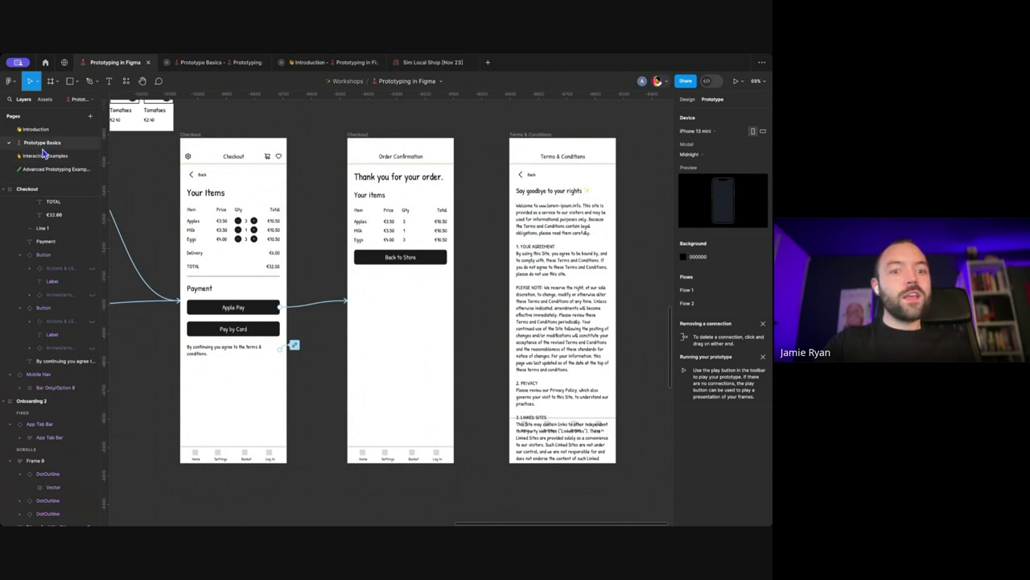
scroll(241, 191, up, 2)
scroll(246, 193, down, 3)
scroll(246, 193, left, 2)
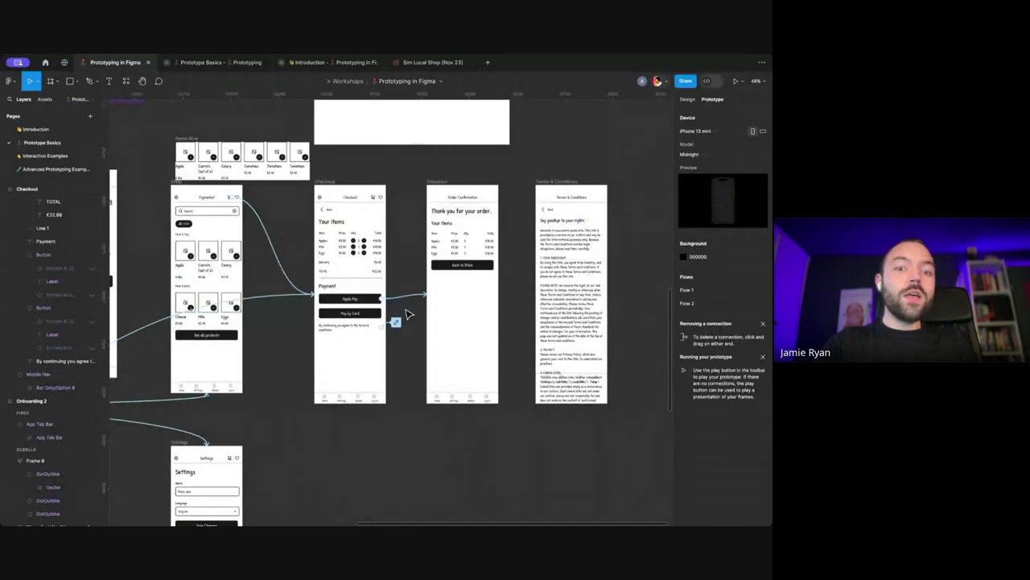
scroll(407, 314, up, 5)
scroll(327, 345, down, 1)
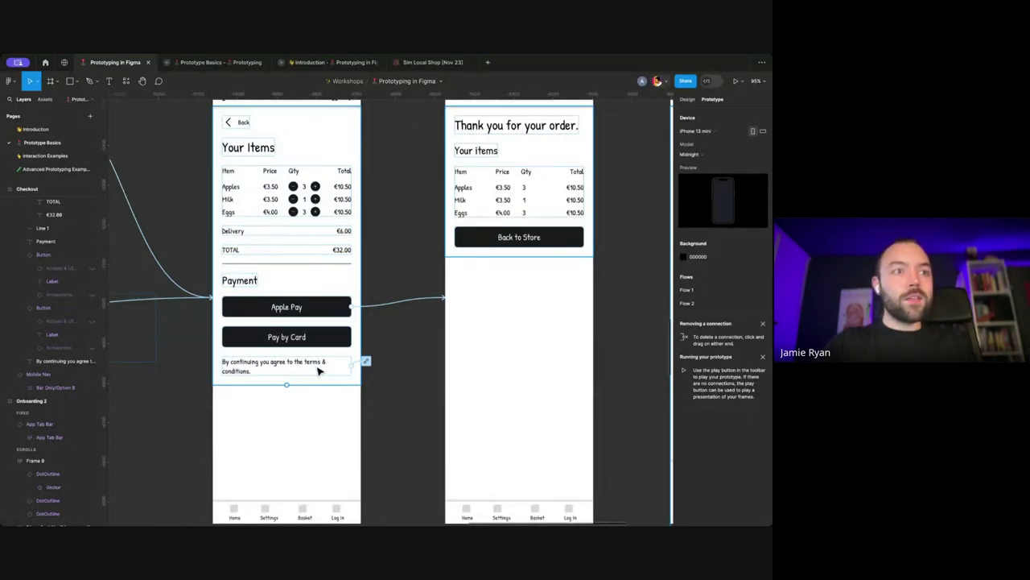
click(407, 301)
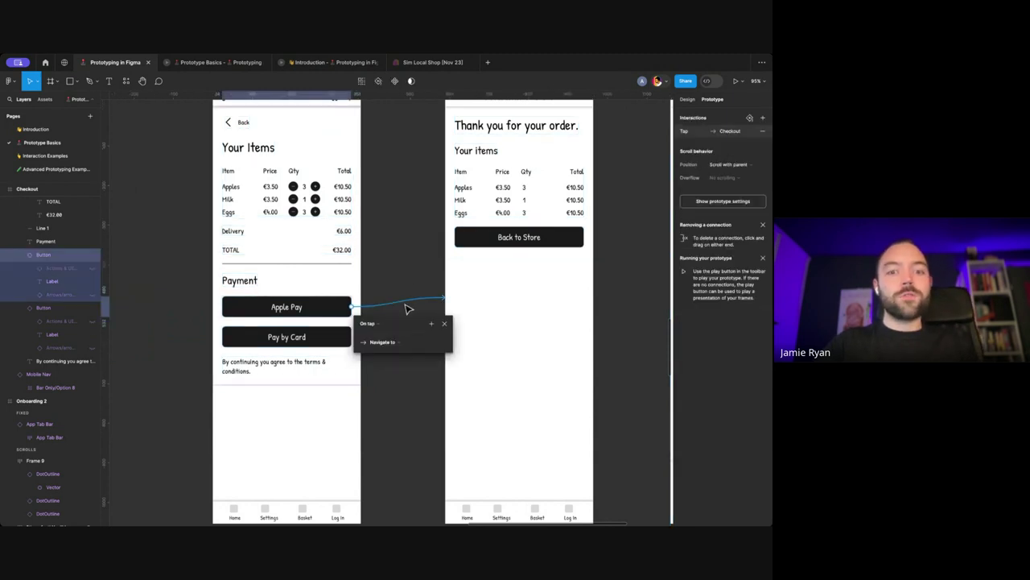
click(409, 285)
ctrl+scroll(409, 287, down, 4)
ctrl+scroll(408, 287, down, 3)
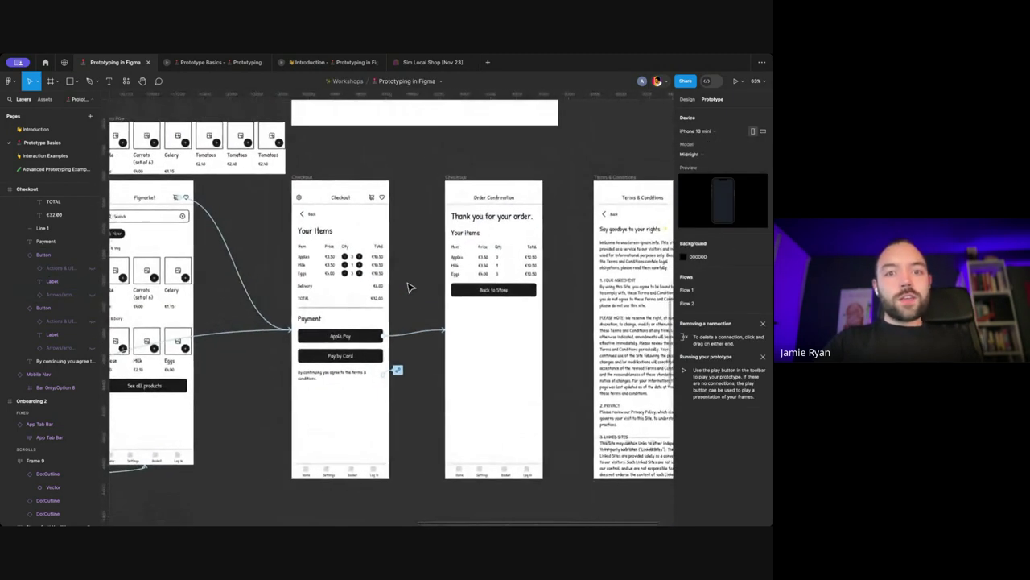
ctrl+scroll(408, 287, up, 3)
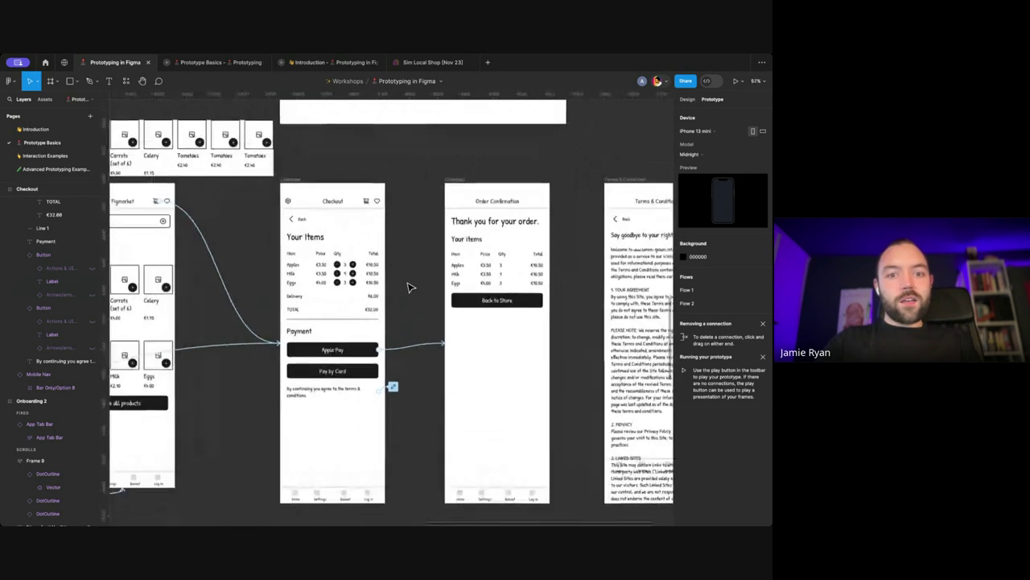
scroll(408, 288, up, 2)
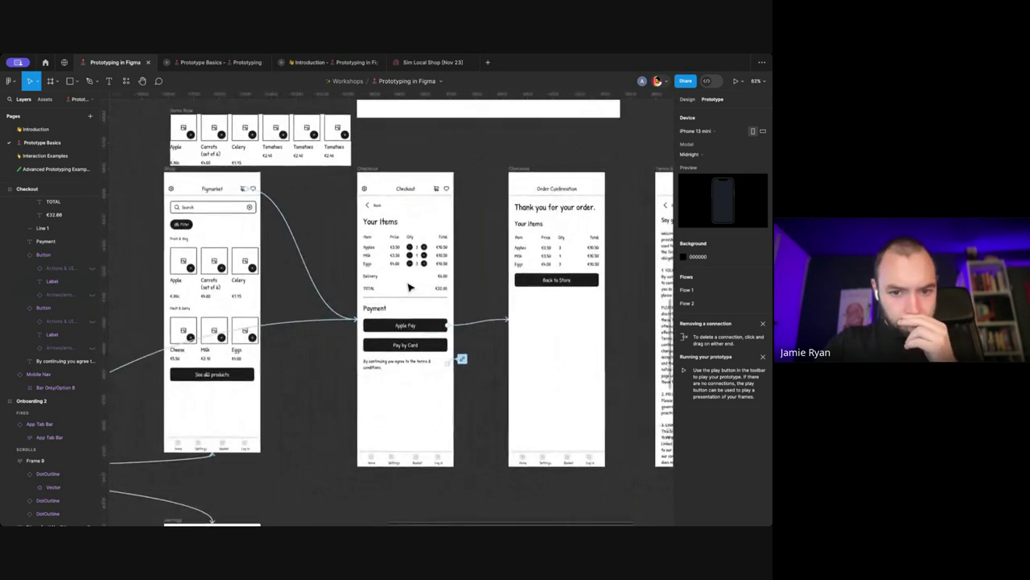
scroll(237, 216, right, 3)
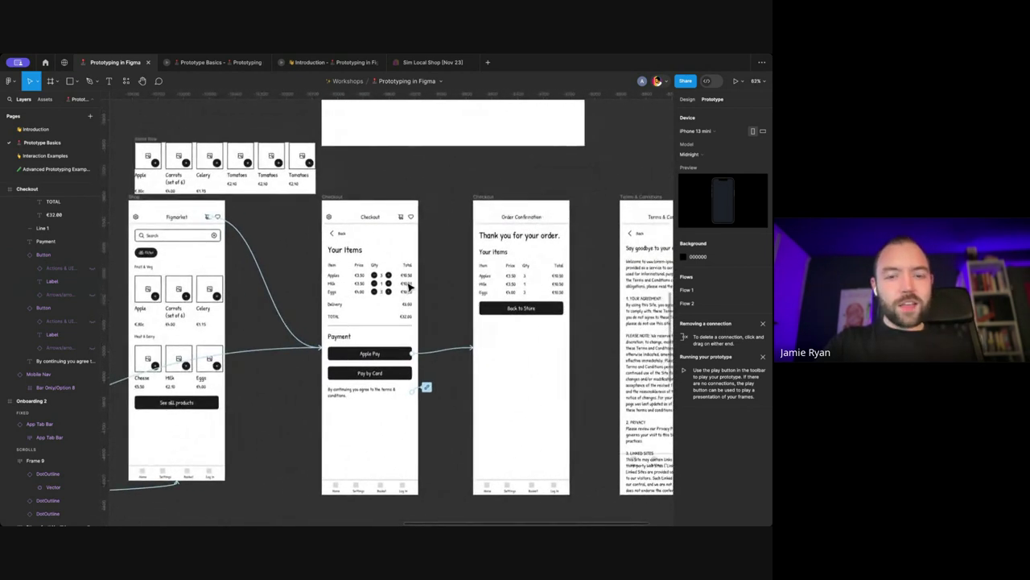
scroll(274, 227, right, 2)
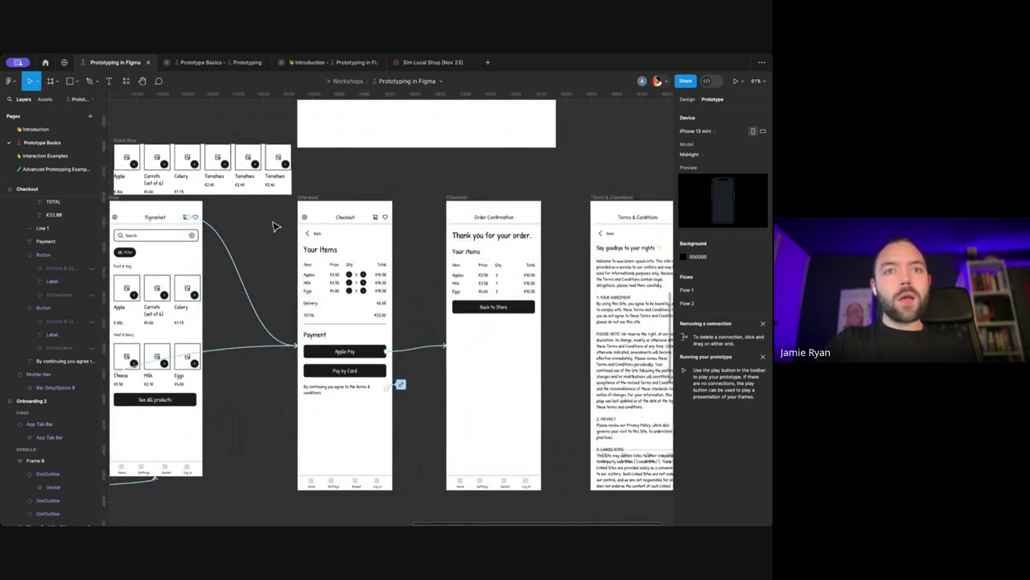
Step: Open the Interaction Examples page and look through its Basics + scrolling, Transitions and Smart animate sections
click(50, 160)
scroll(260, 206, down, 4)
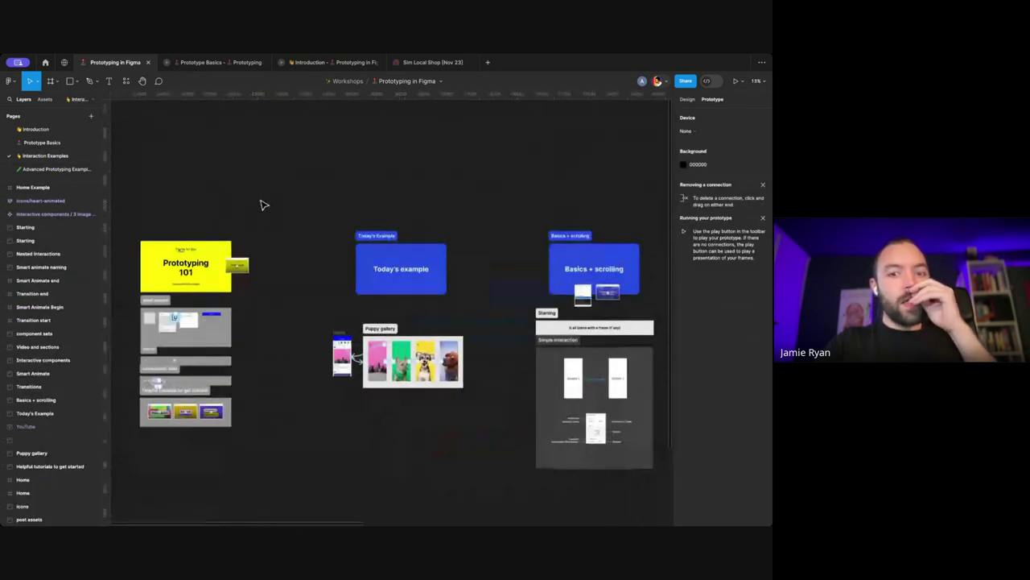
scroll(260, 214, up, 3)
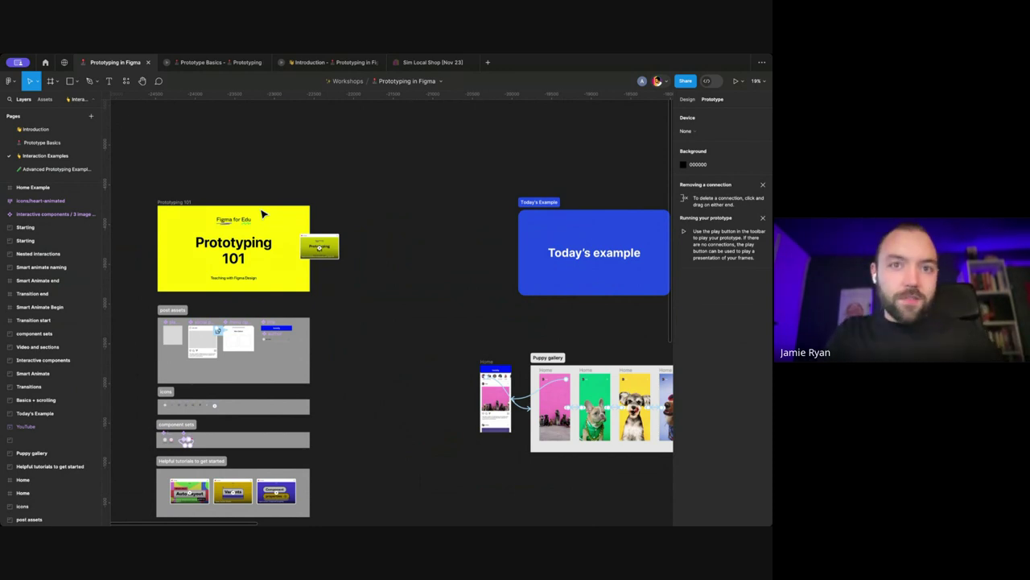
scroll(261, 213, down, 5)
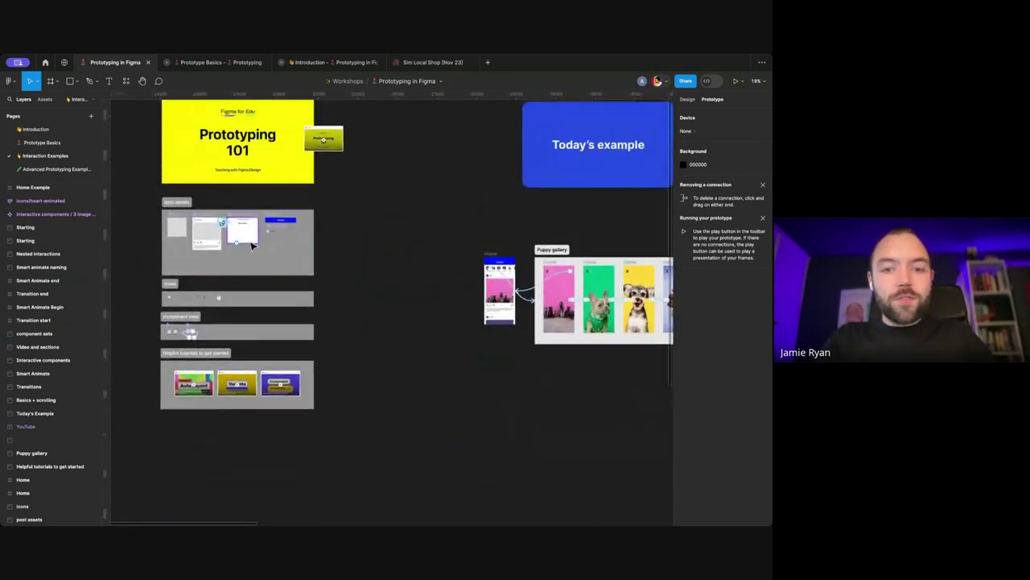
scroll(241, 241, right, 2)
scroll(251, 246, right, 10)
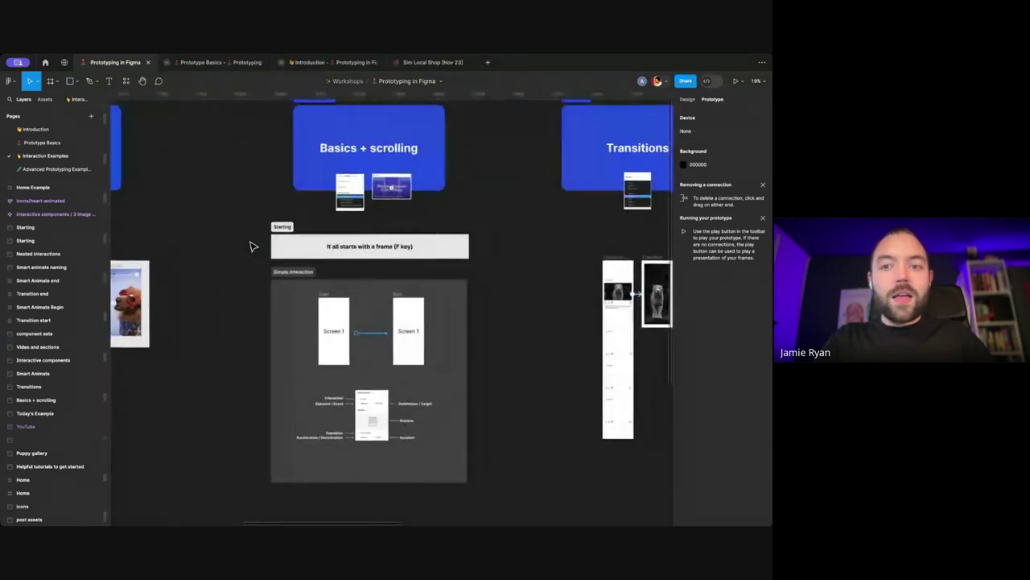
scroll(249, 241, left, 6)
scroll(250, 239, up, 1)
scroll(315, 230, right, 5)
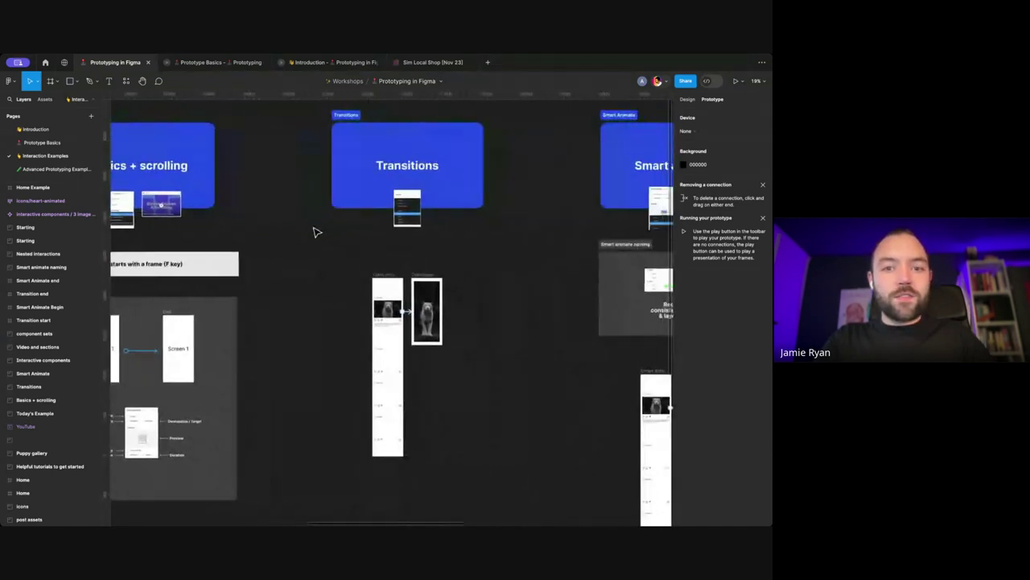
scroll(314, 230, right, 7)
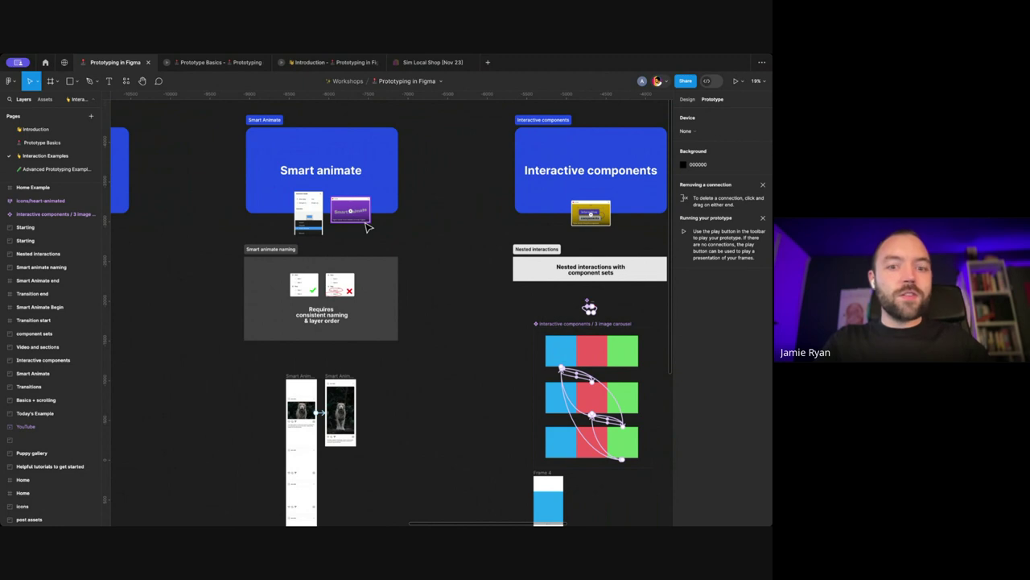
scroll(322, 269, up, 5)
scroll(322, 269, up, 3)
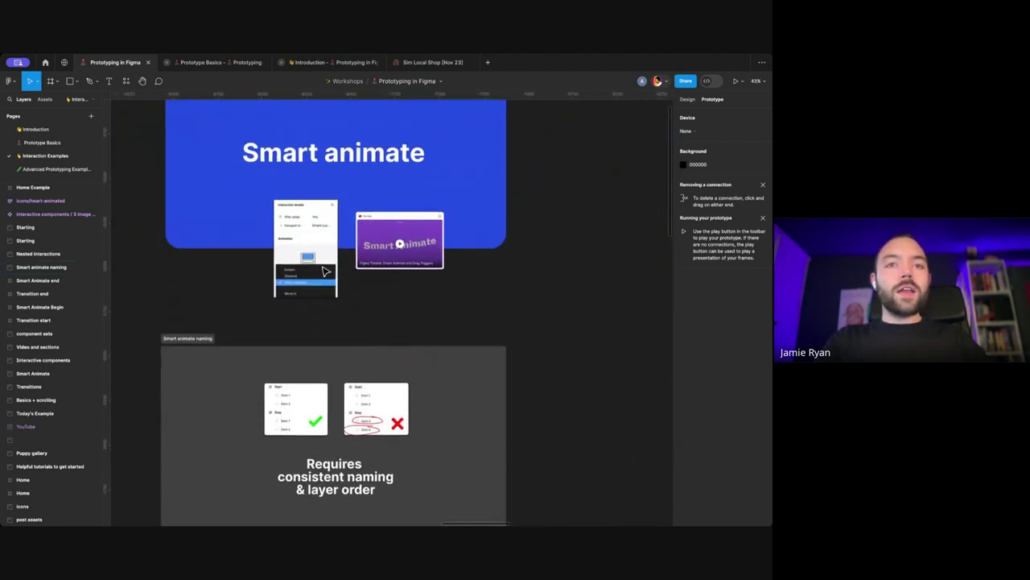
Step: Examine the Smart animate section and its slide on consistent naming and layer order
scroll(326, 271, left, 2)
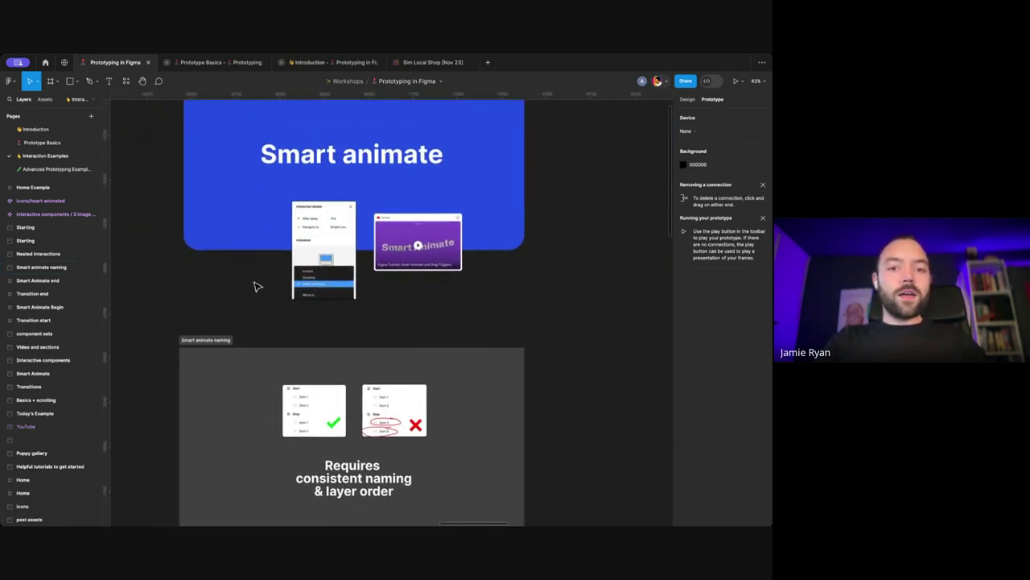
scroll(256, 287, down, 1)
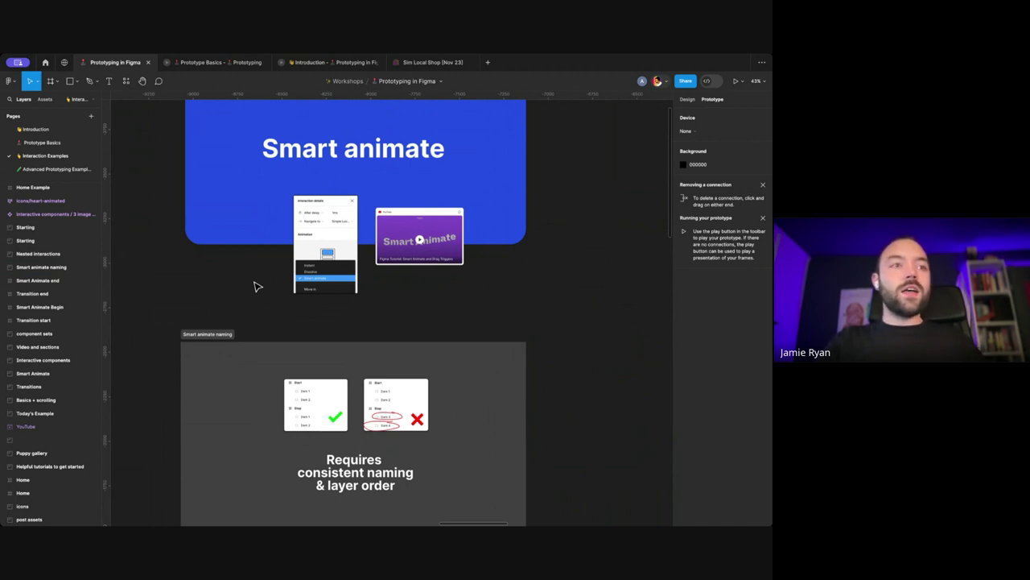
scroll(256, 286, down, 3)
scroll(256, 286, down, 3)
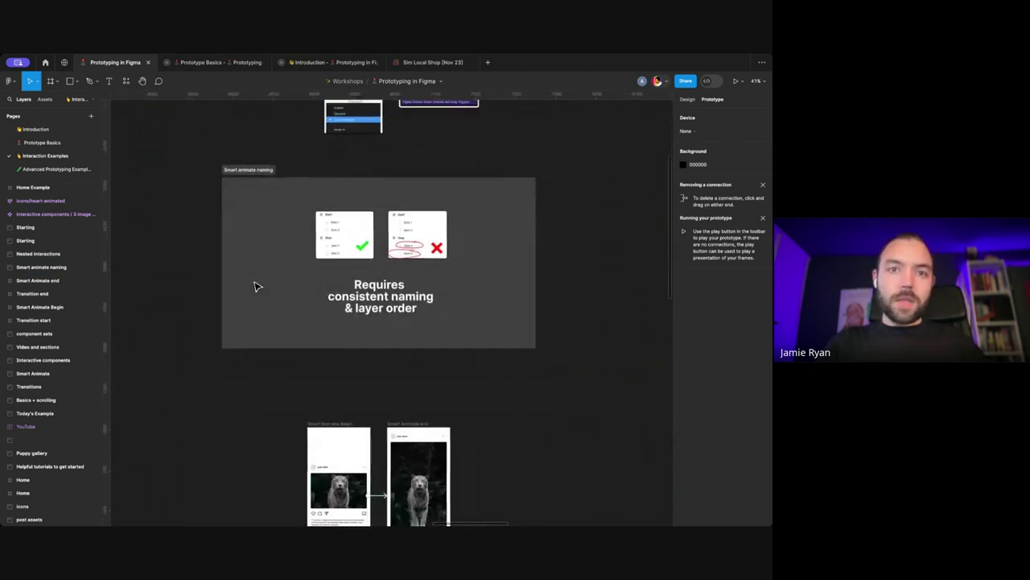
scroll(281, 247, up, 2)
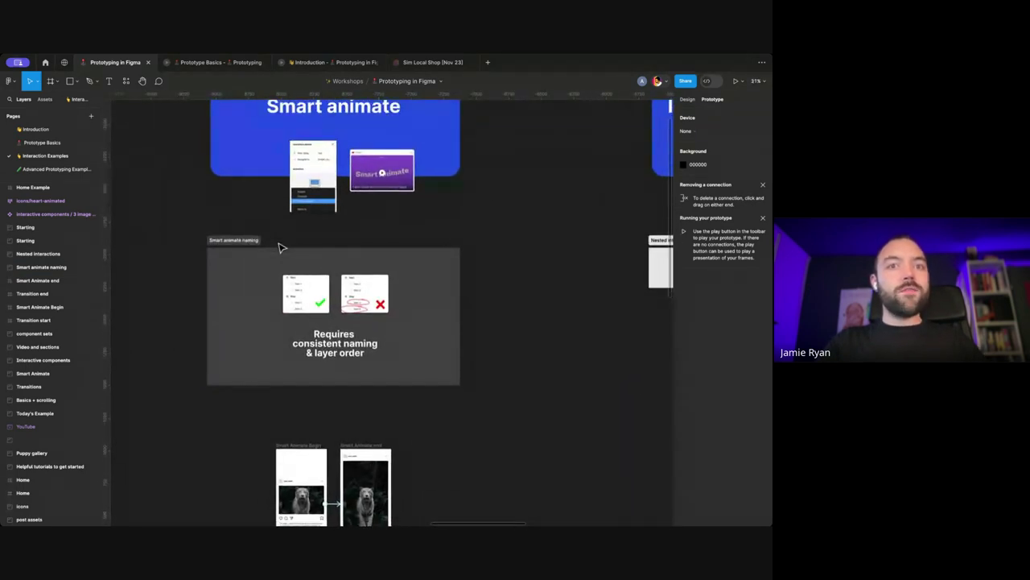
Step: Compare the social post in the Smart Animate Begin and Smart Animate end frames, including the connection between them
scroll(278, 247, down, 3)
click(321, 371)
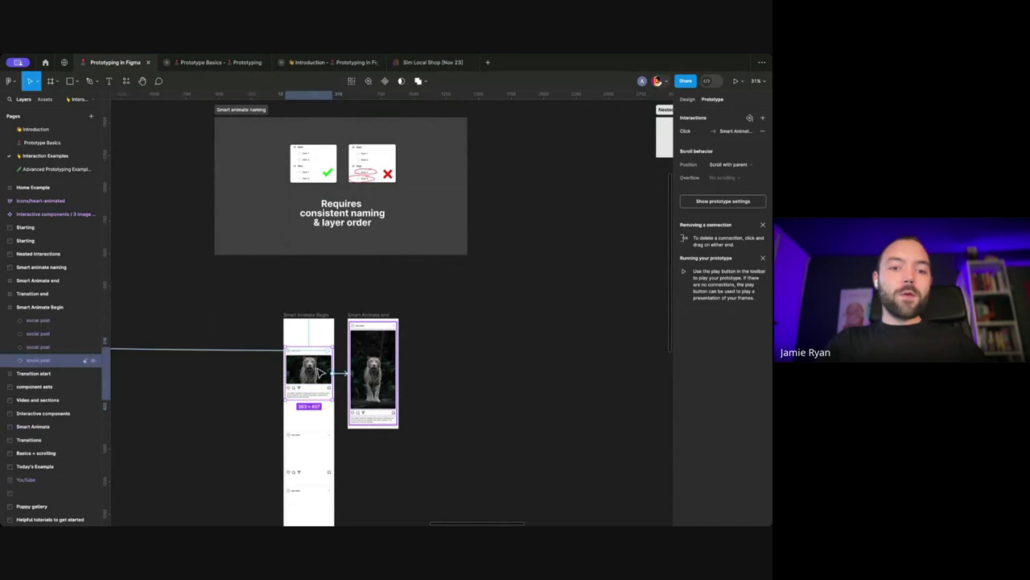
scroll(319, 370, up, 3)
click(211, 307)
scroll(211, 307, down, 1)
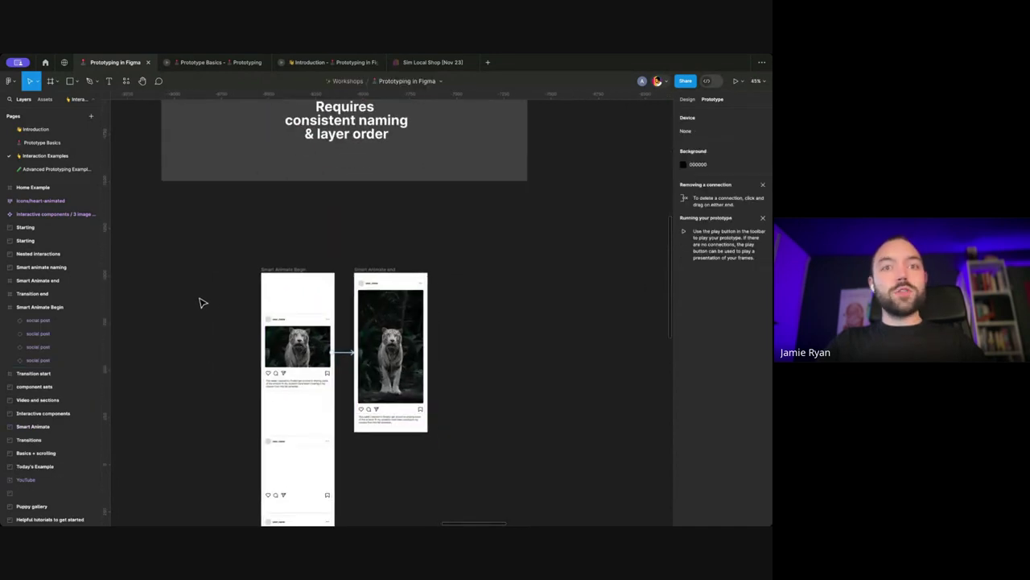
scroll(203, 303, down, 1)
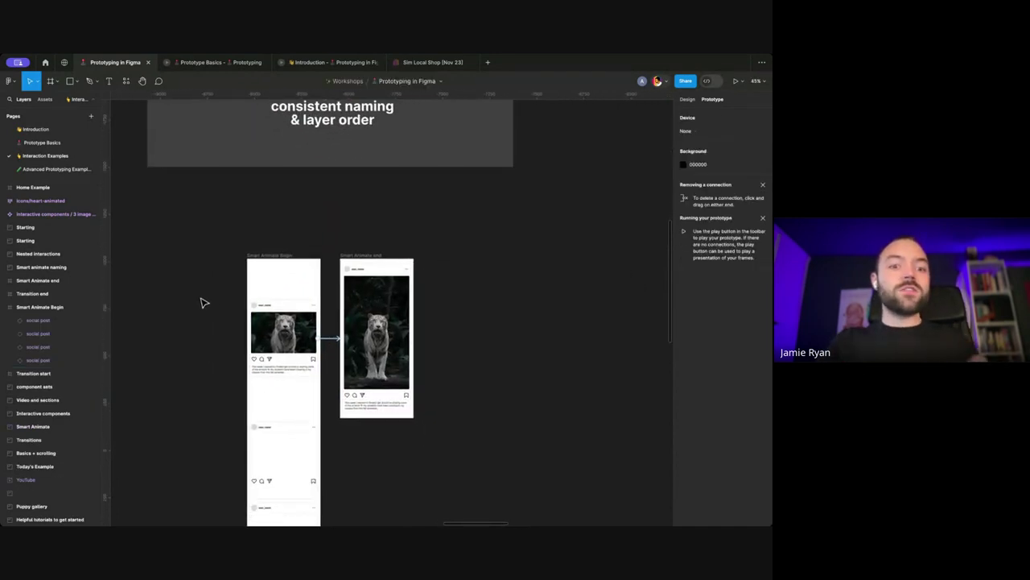
scroll(238, 324, up, 5)
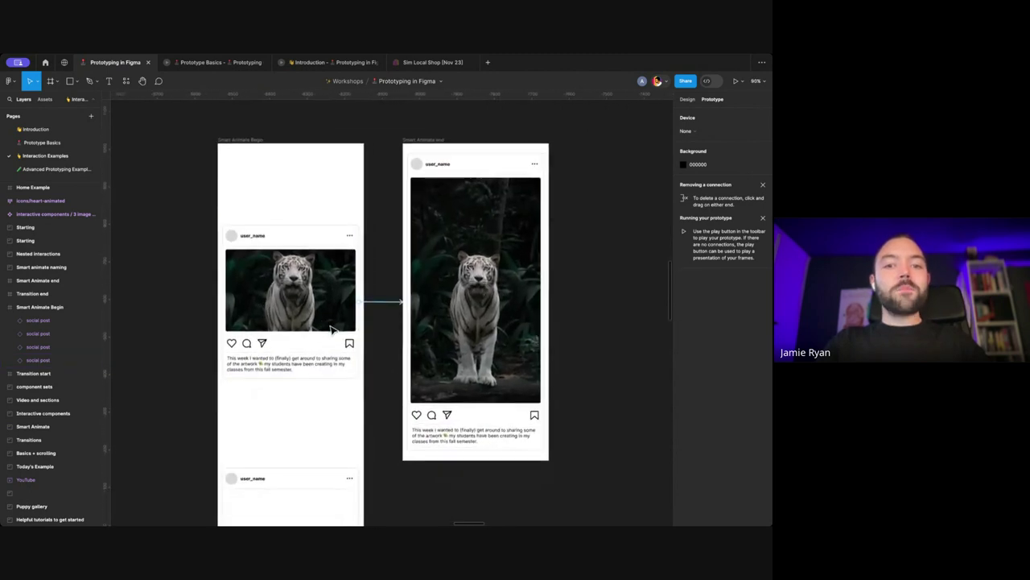
scroll(312, 306, down, 1)
click(291, 283)
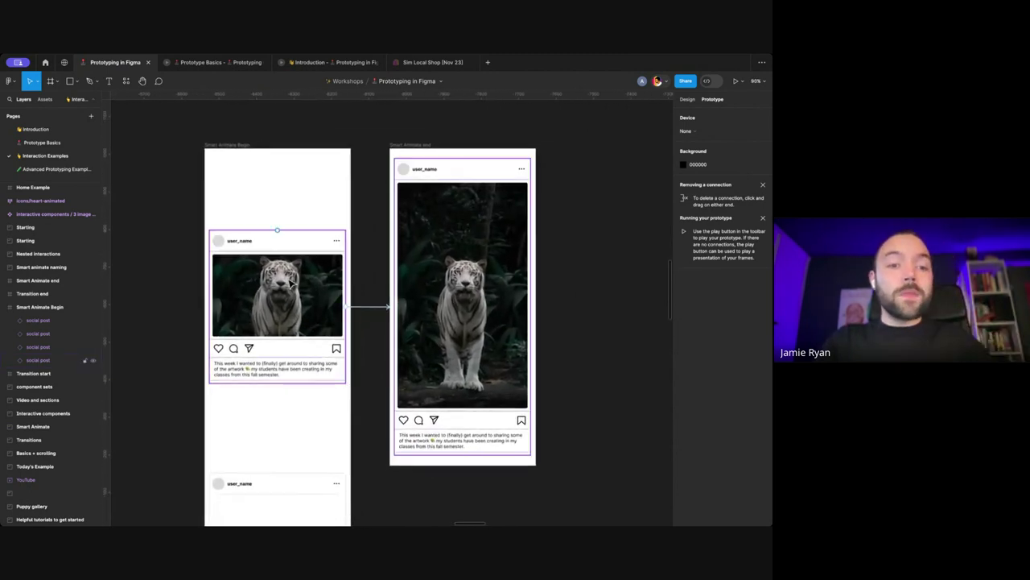
scroll(291, 338, up, 2)
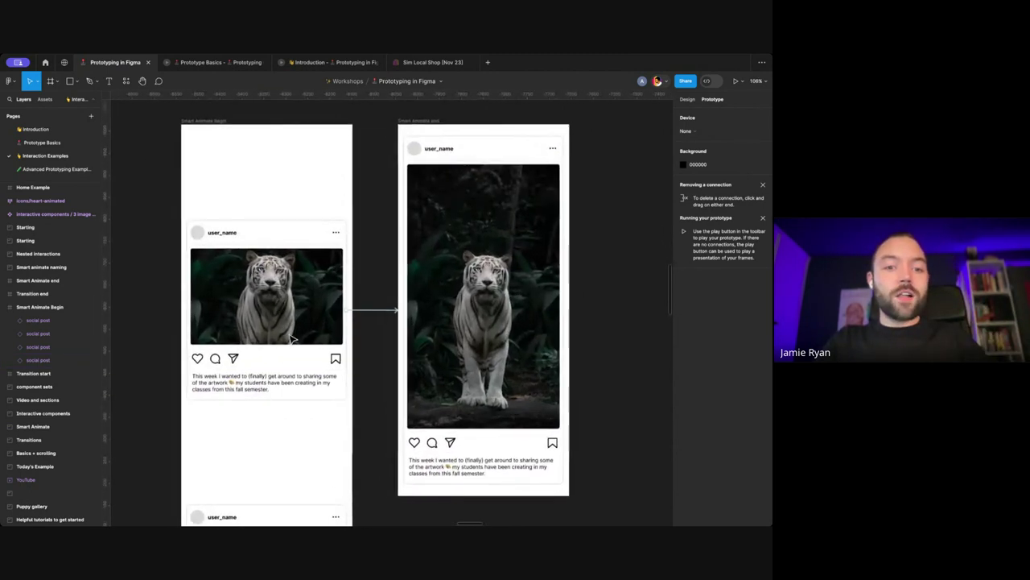
click(207, 154)
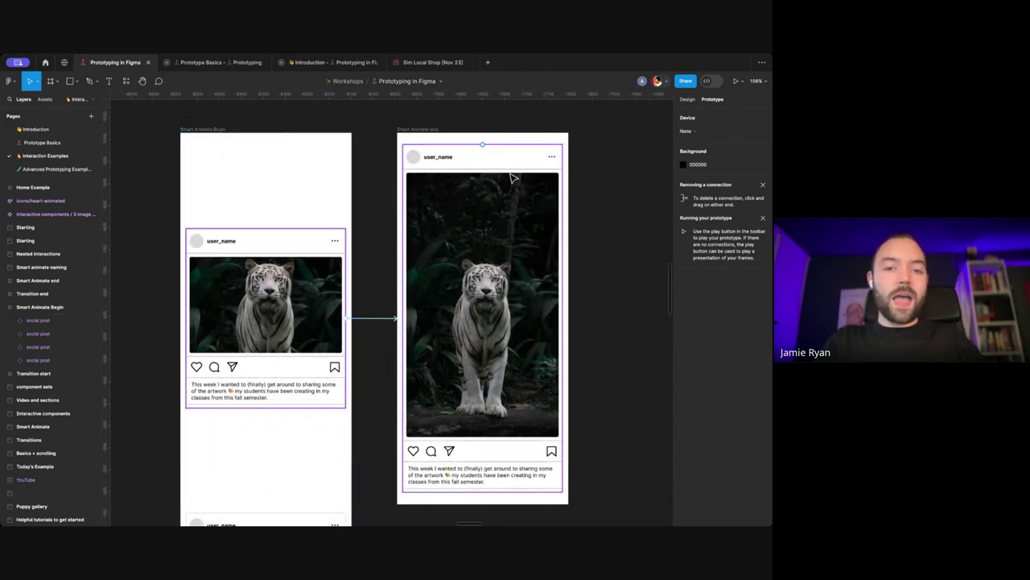
click(234, 172)
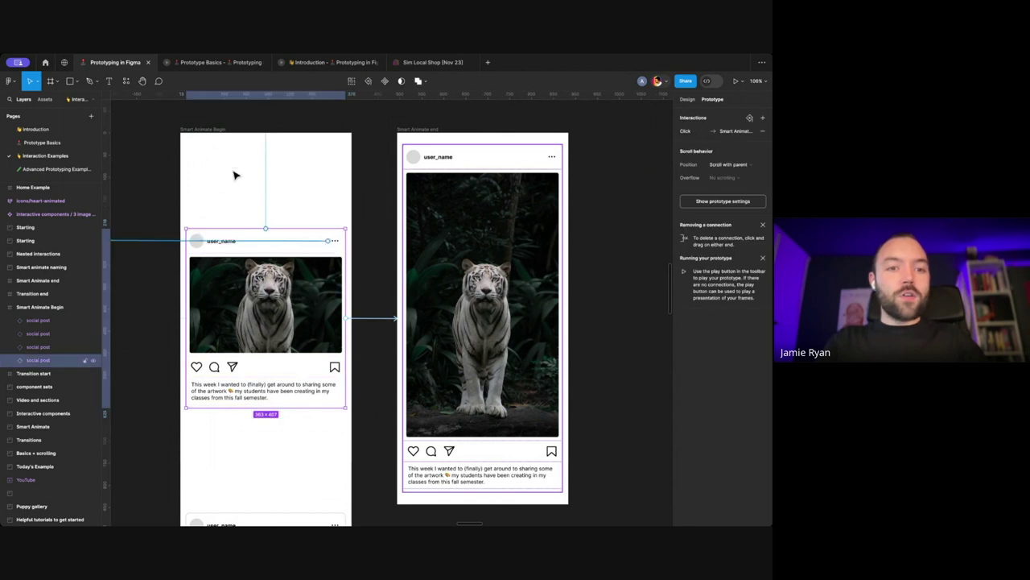
Step: Preview the Smart Animate Begin frame and set the prototype device to iPhone 14 Pro
key(Escape)
click(202, 129)
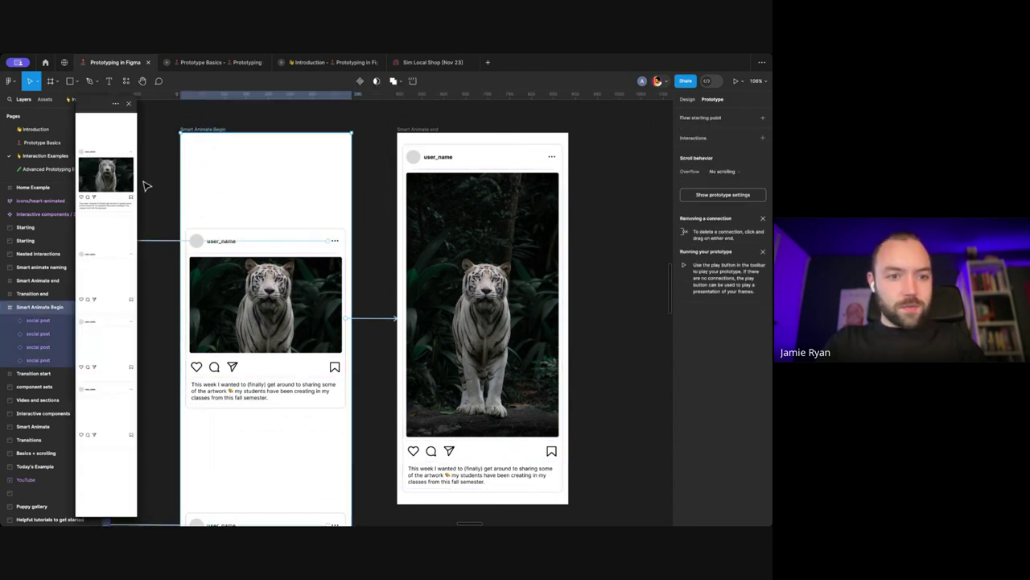
click(619, 209)
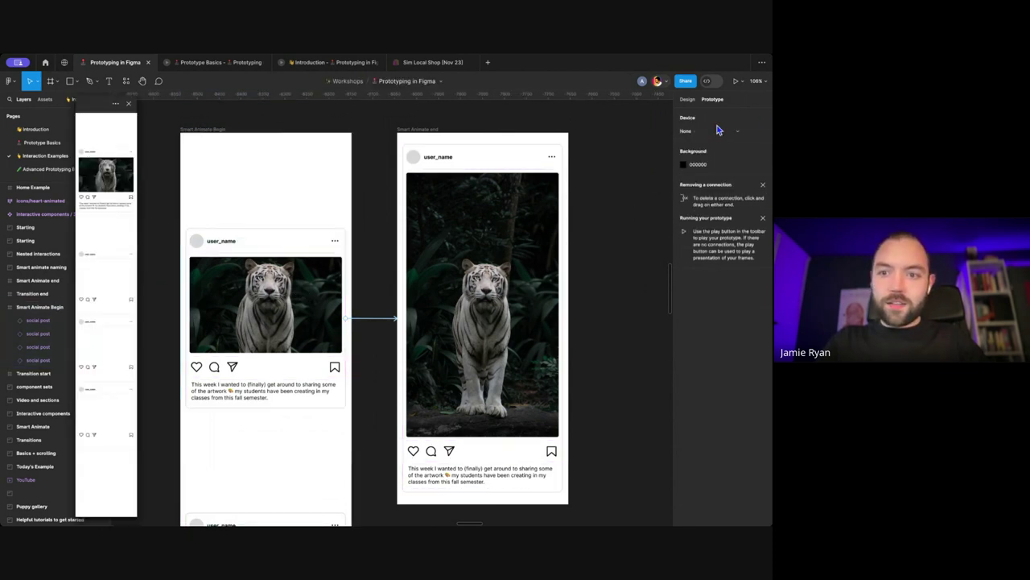
click(715, 130)
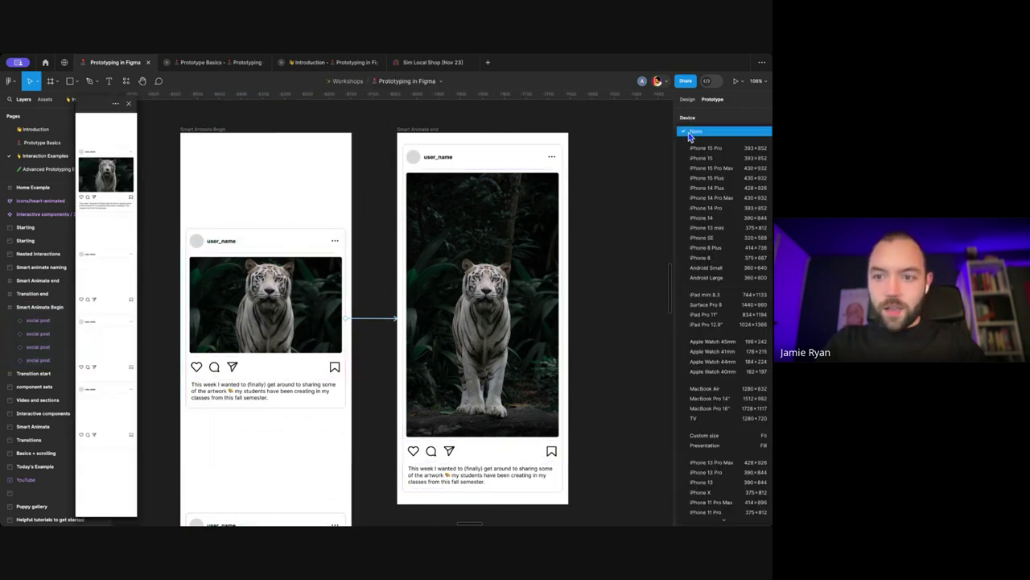
click(706, 209)
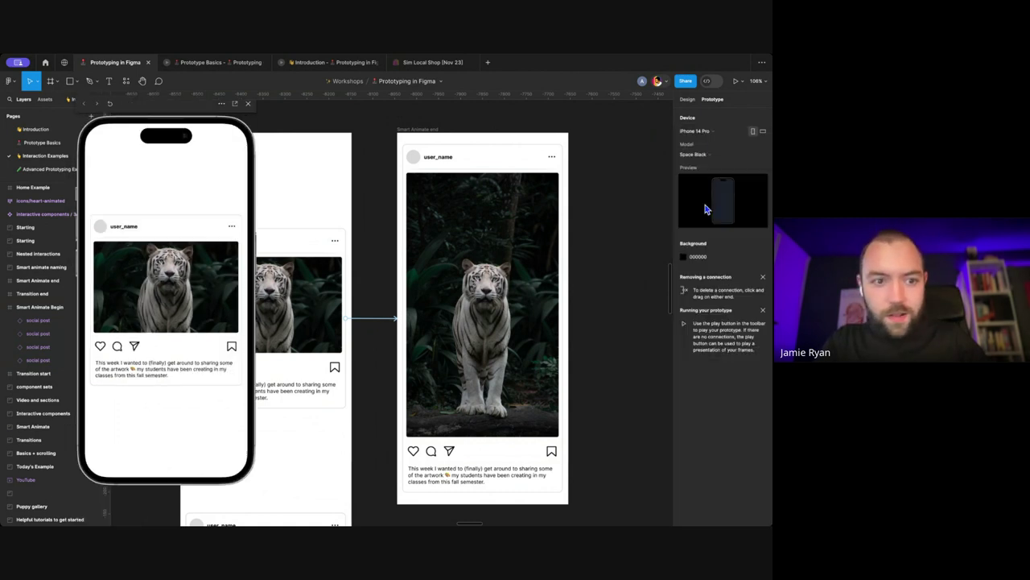
Step: Change the social post's on-tap animation to Instant, test it in the preview, and return the preview to Smart Animate Begin
click(195, 223)
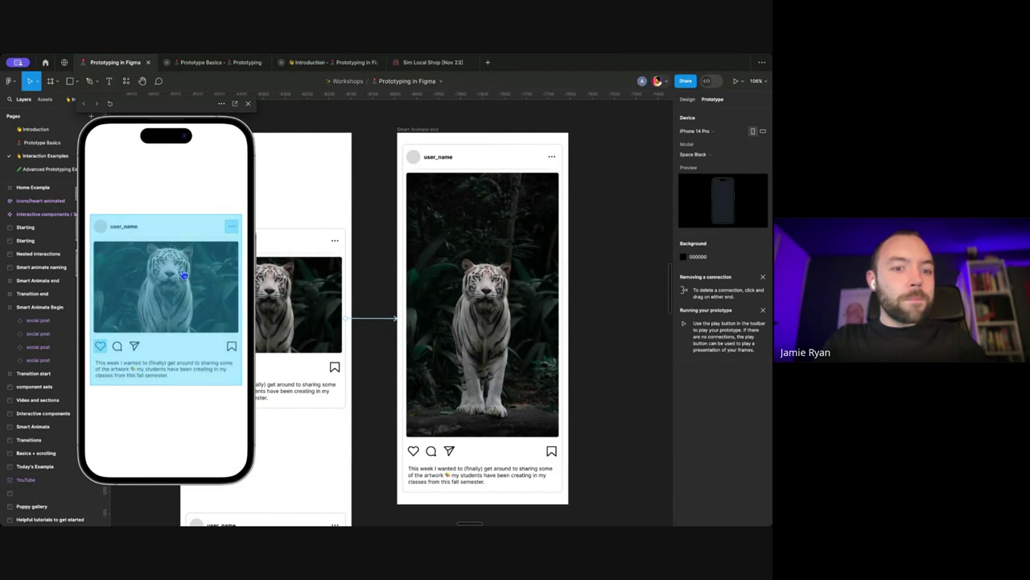
click(373, 322)
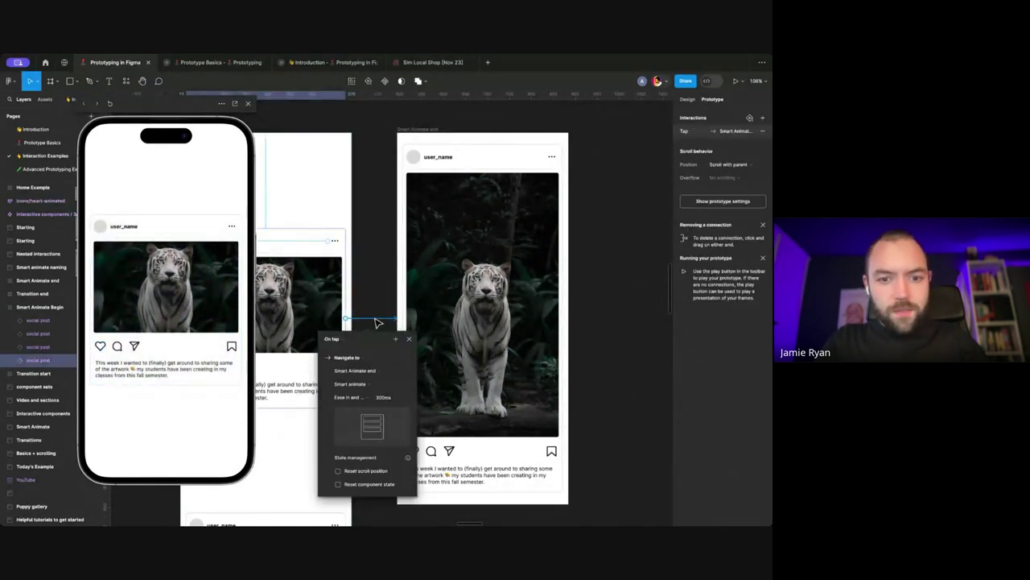
click(359, 385)
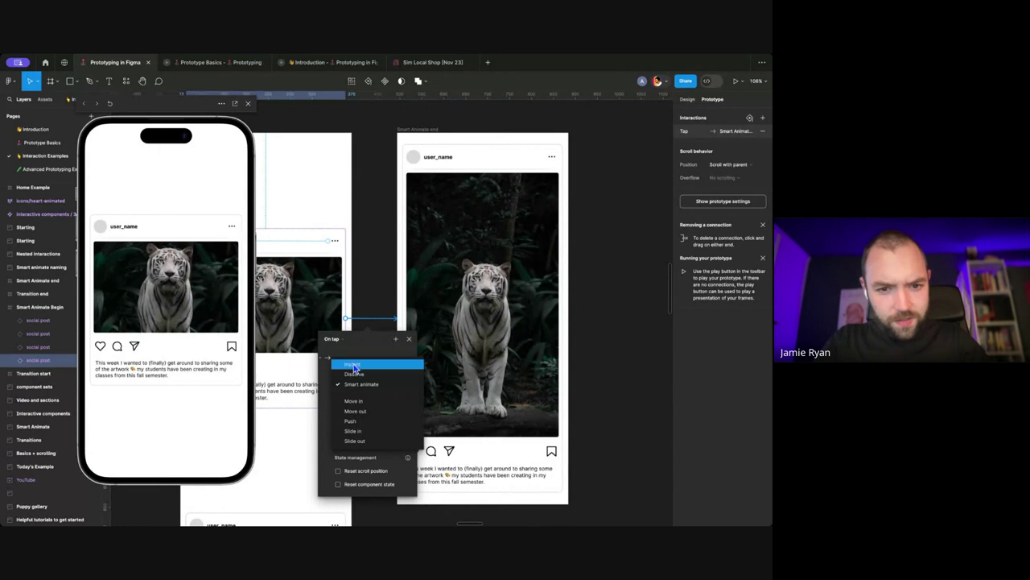
click(357, 364)
click(212, 240)
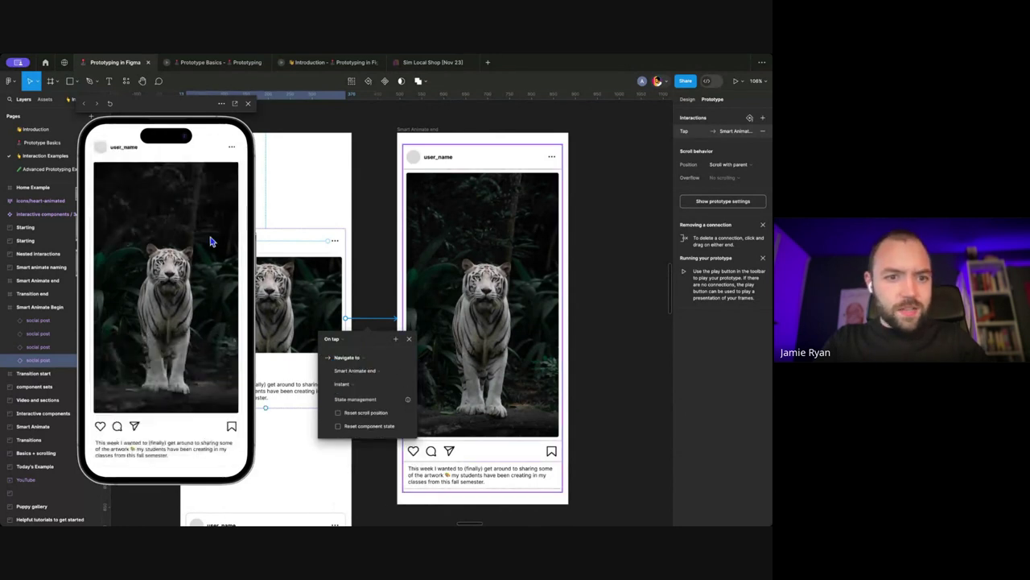
scroll(362, 218, left, 5)
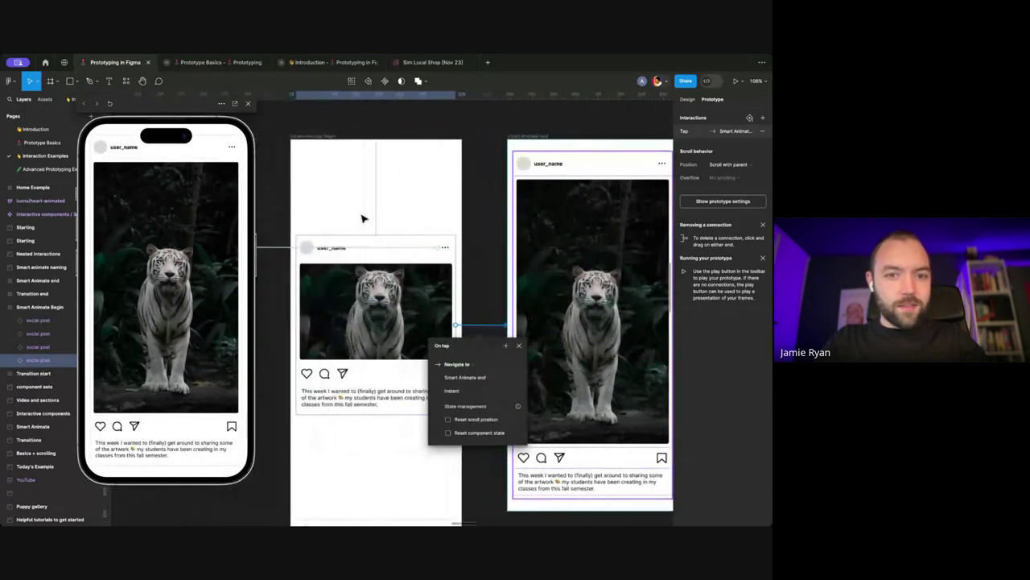
click(351, 140)
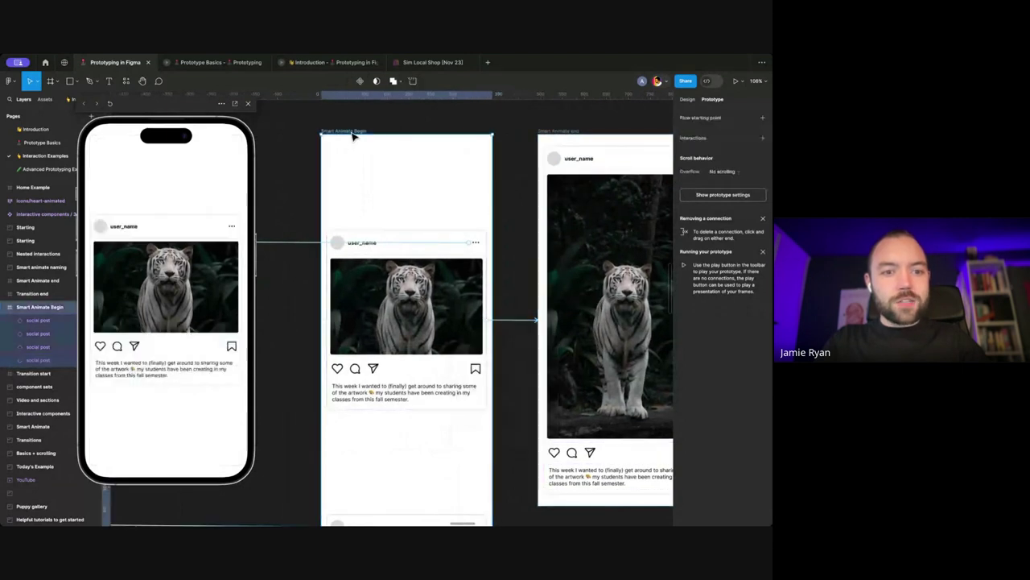
Step: Delete the social post from the Smart Animate end frame
scroll(470, 244, right, 3)
scroll(470, 245, down, 1)
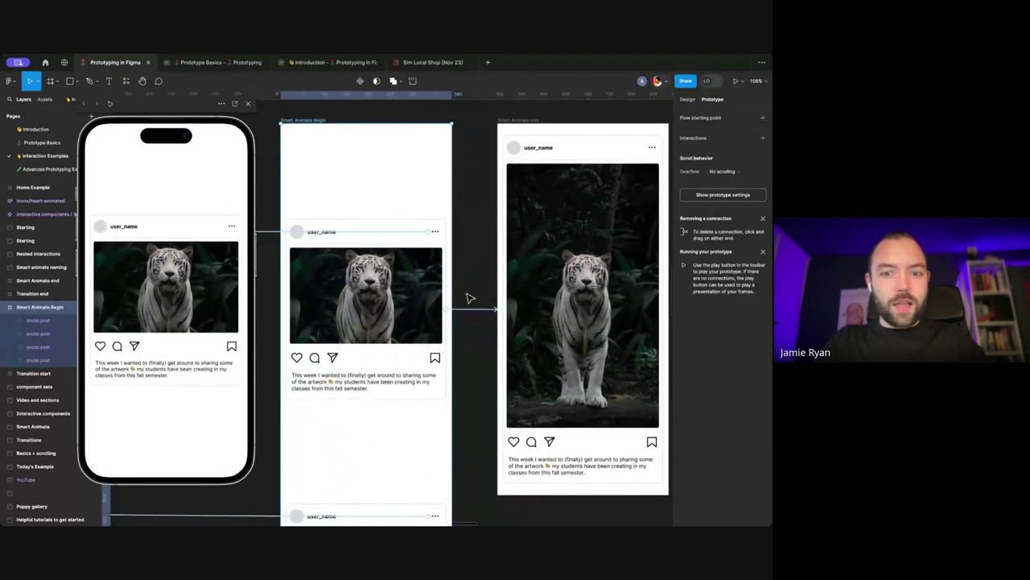
click(481, 314)
click(567, 215)
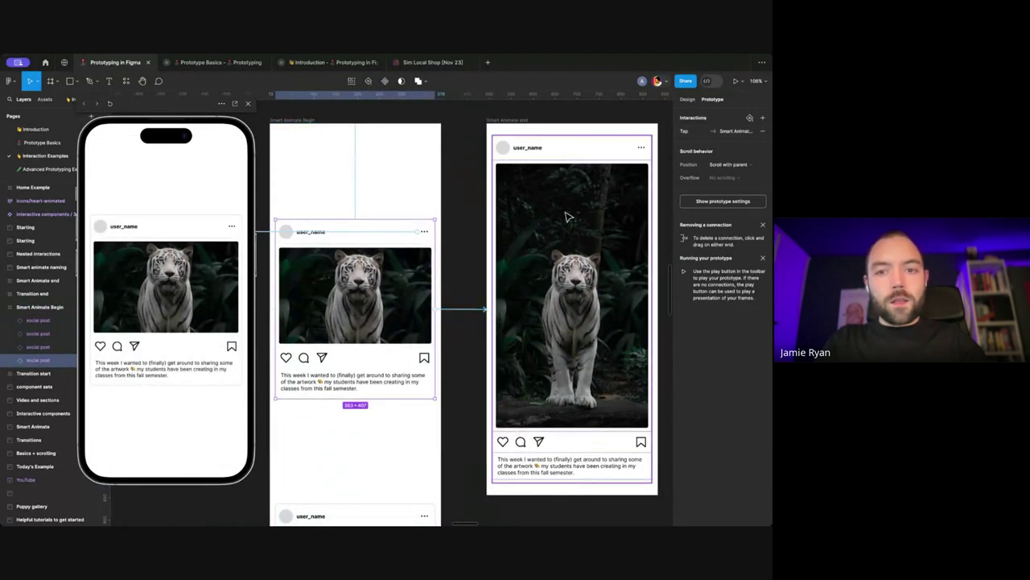
key(Delete)
Step: Duplicate the tiger social post from the Smart Animate Begin frame into the same place in the Smart Animate end frame
click(398, 257)
scroll(398, 258, right, 2)
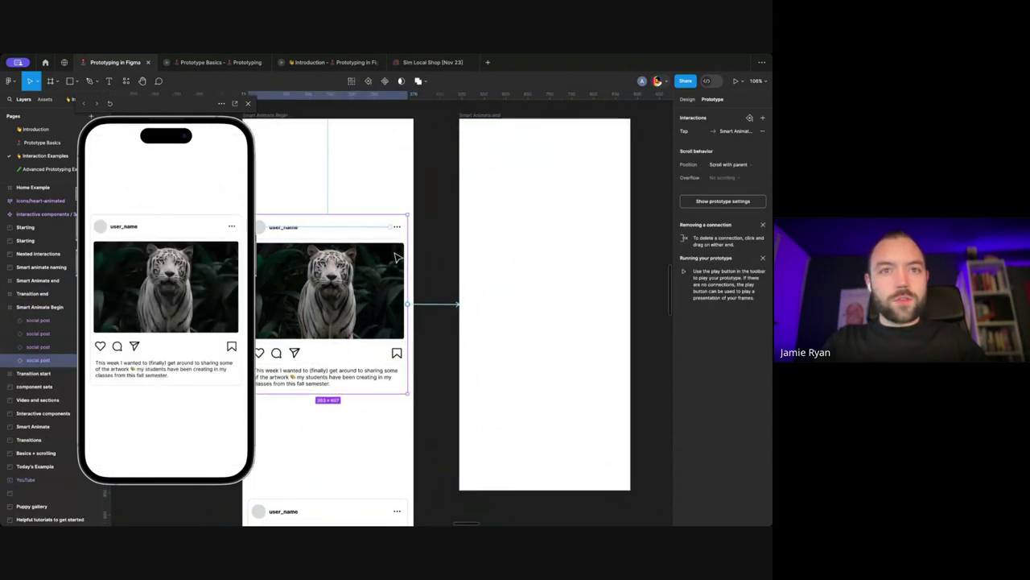
scroll(356, 261, down, 2)
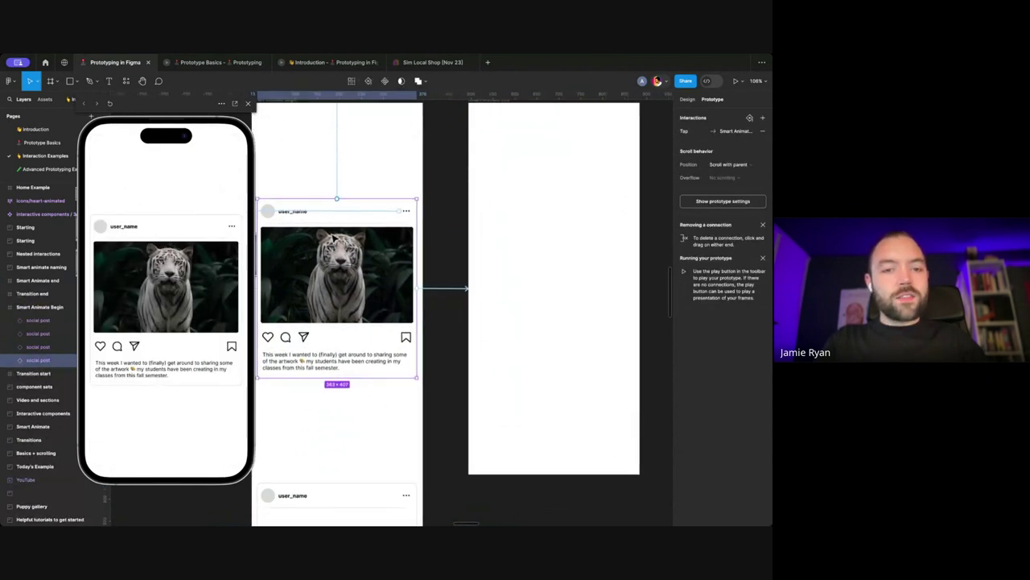
drag(344, 262, 544, 259)
scroll(554, 217, up, 2)
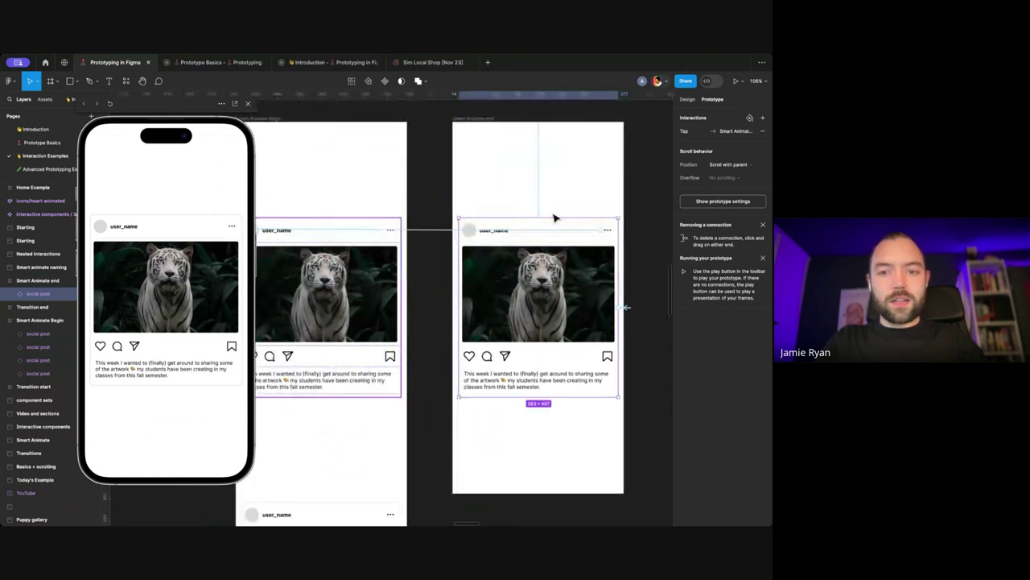
Step: Stretch the copied social post in Smart Animate end to about 363 × 743 and inspect its nested image layer
click(685, 99)
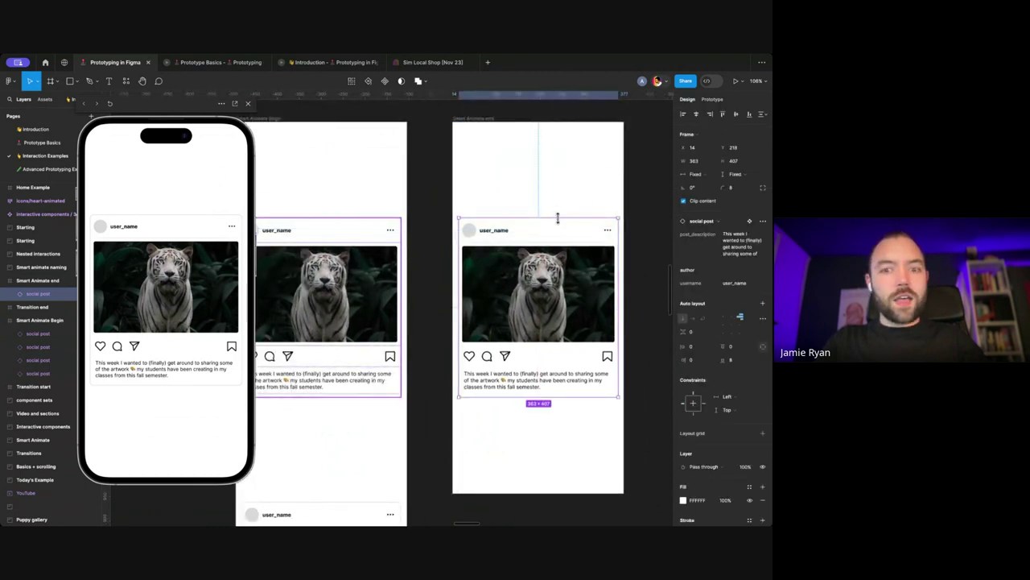
drag(557, 217, 553, 153)
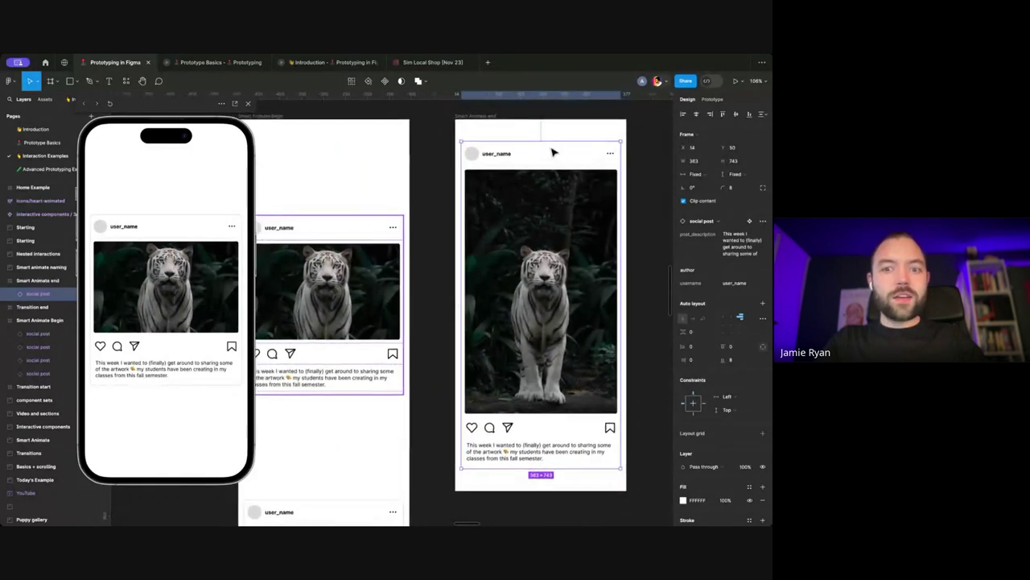
scroll(539, 185, down, 1)
double_click(528, 221)
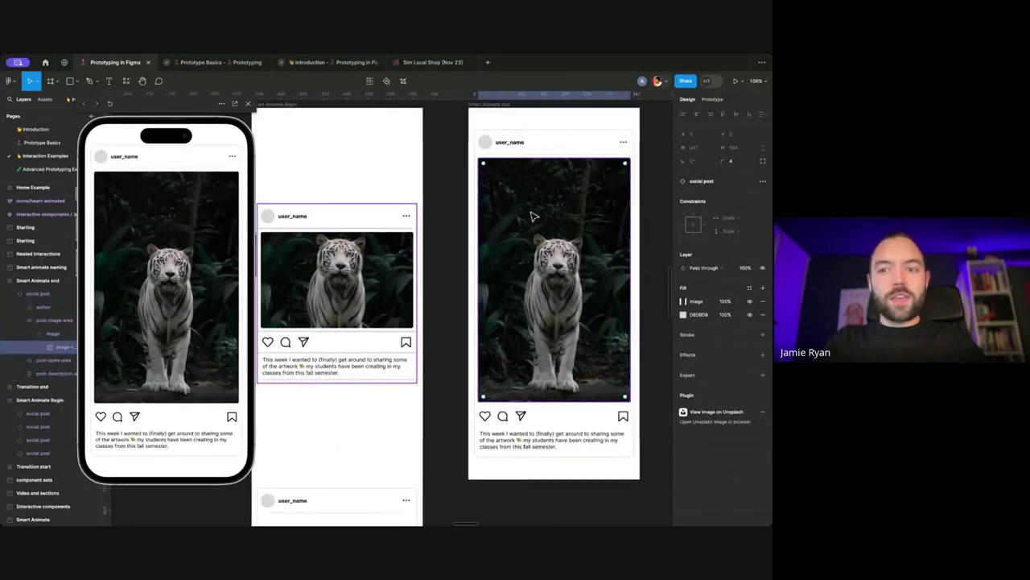
scroll(556, 289, down, 1)
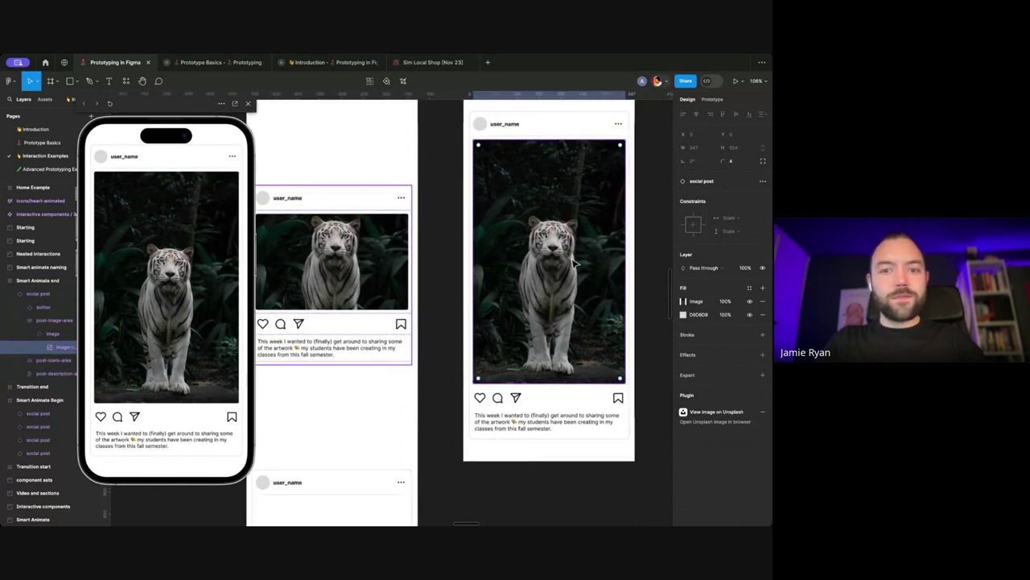
click(450, 131)
scroll(451, 131, left, 2)
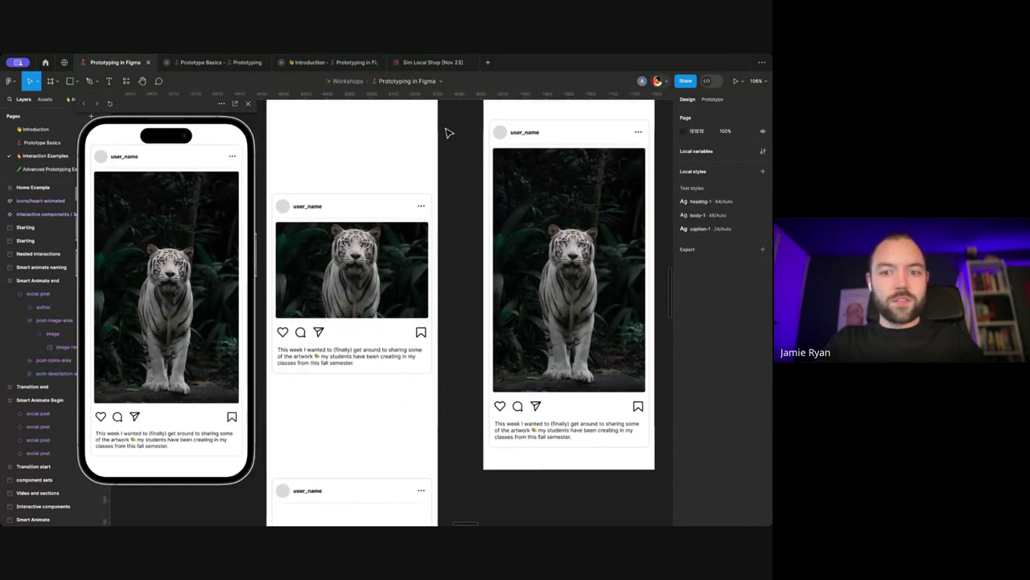
Step: Change the on-tap animation of the tiger social post in Smart Animate Begin from Instant to Smart animate
scroll(466, 242, up, 1)
scroll(467, 242, right, 1)
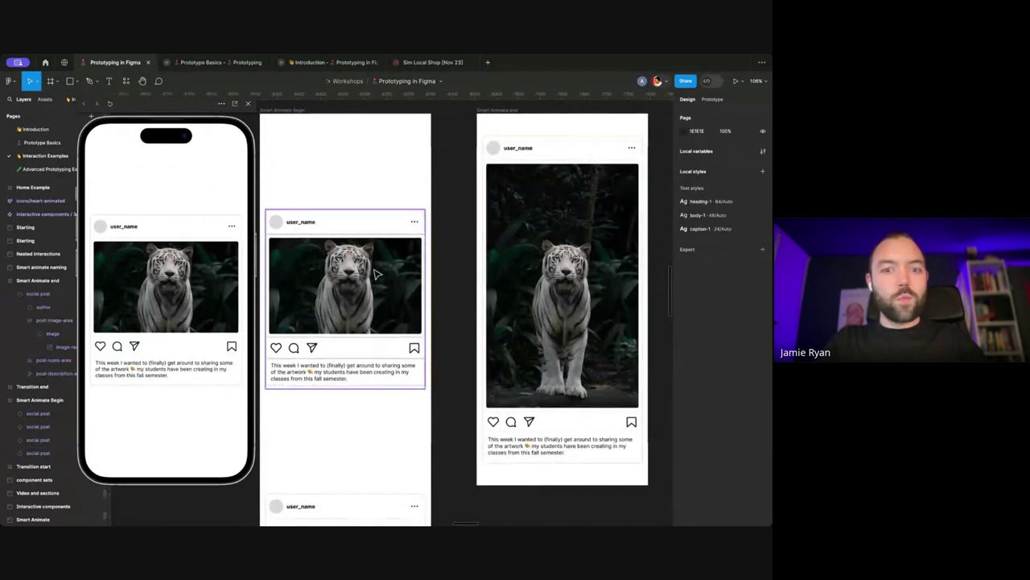
click(713, 100)
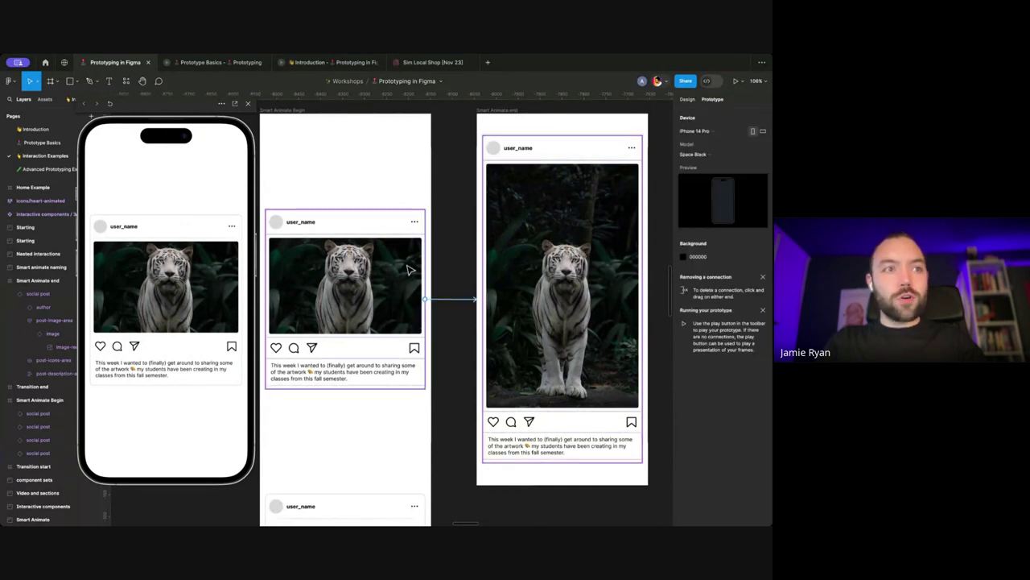
click(449, 301)
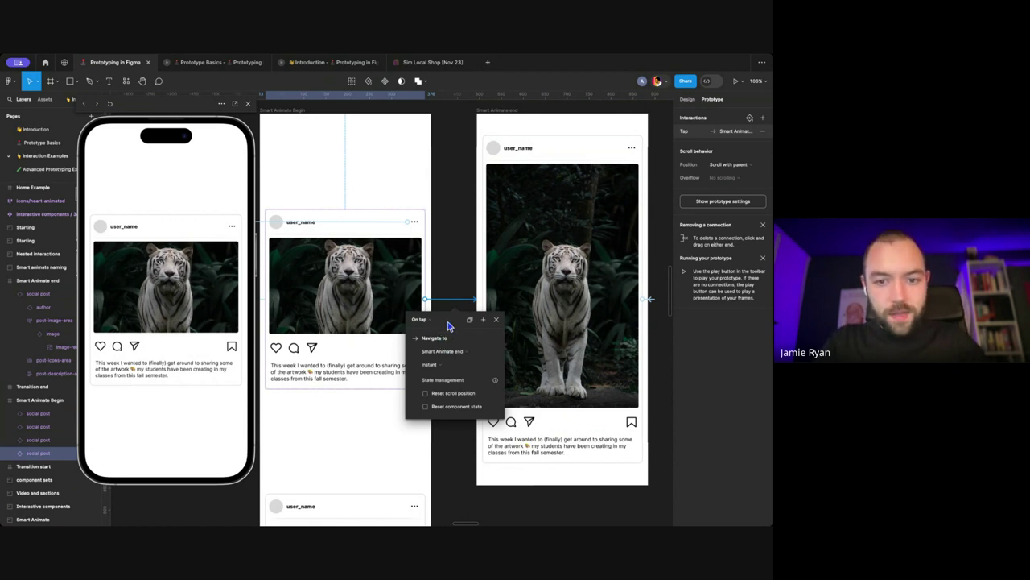
click(439, 365)
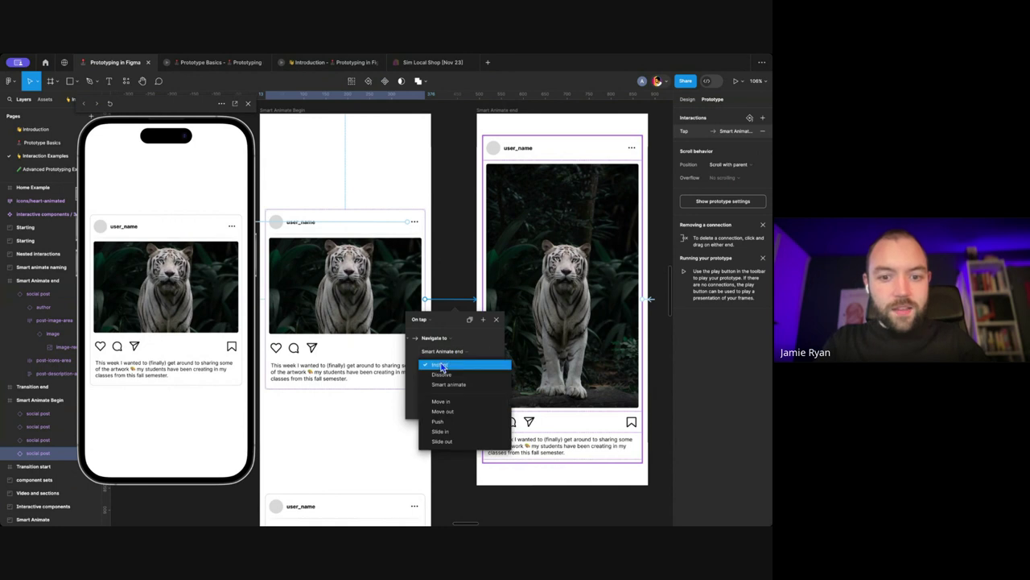
click(449, 384)
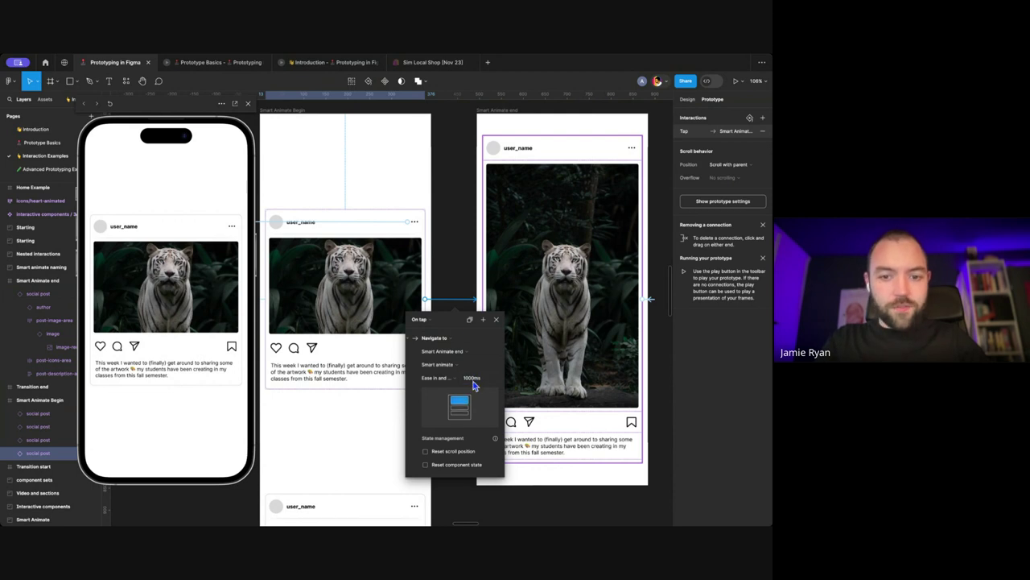
Step: Preview the Smart Animate Begin frame and test the tiger social post's tap transition
click(451, 202)
click(281, 131)
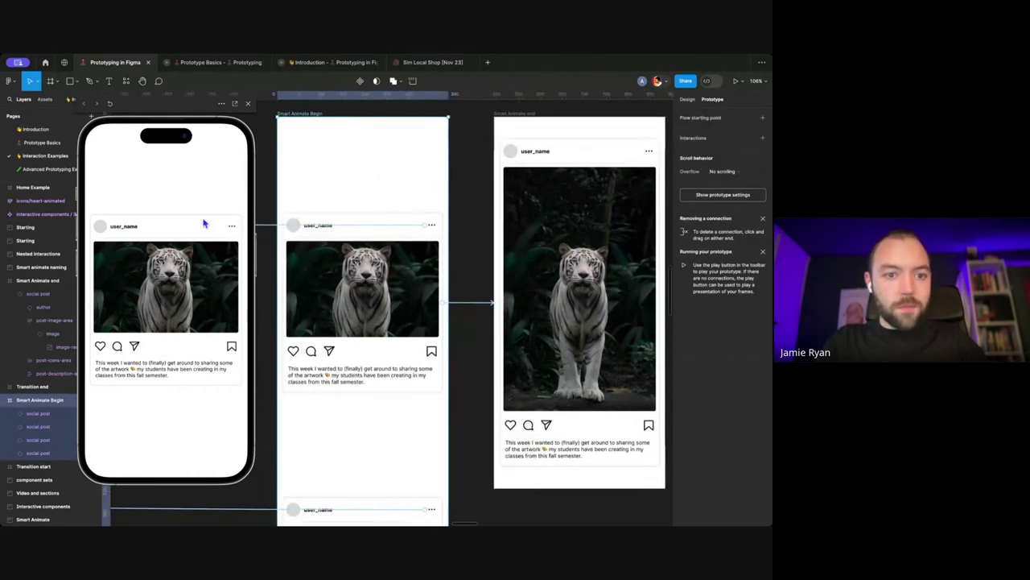
click(199, 280)
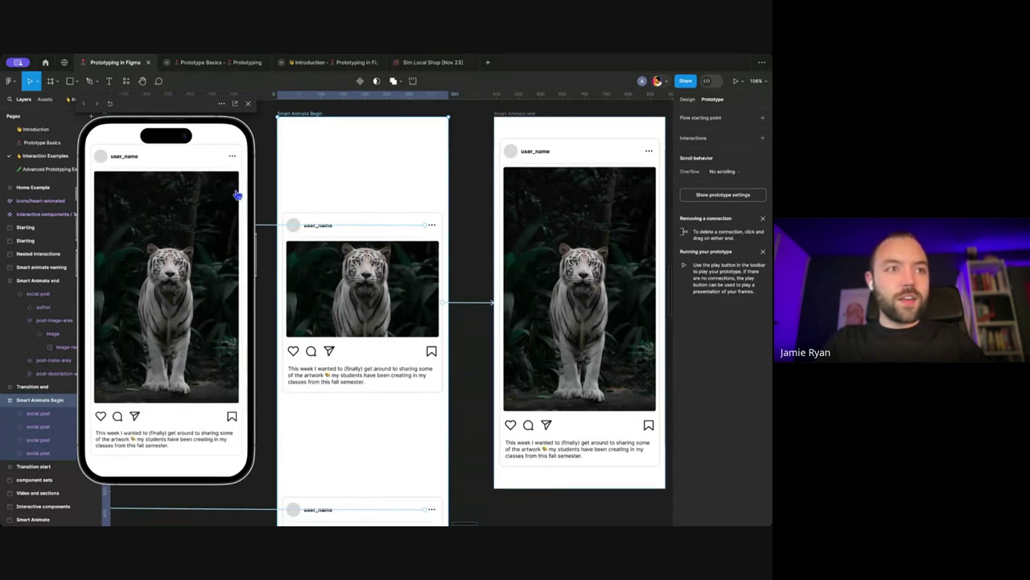
Step: Review the note about consistent naming and layer order above the Smart Animate frames and compare it with the two frames
click(481, 186)
right_click(481, 186)
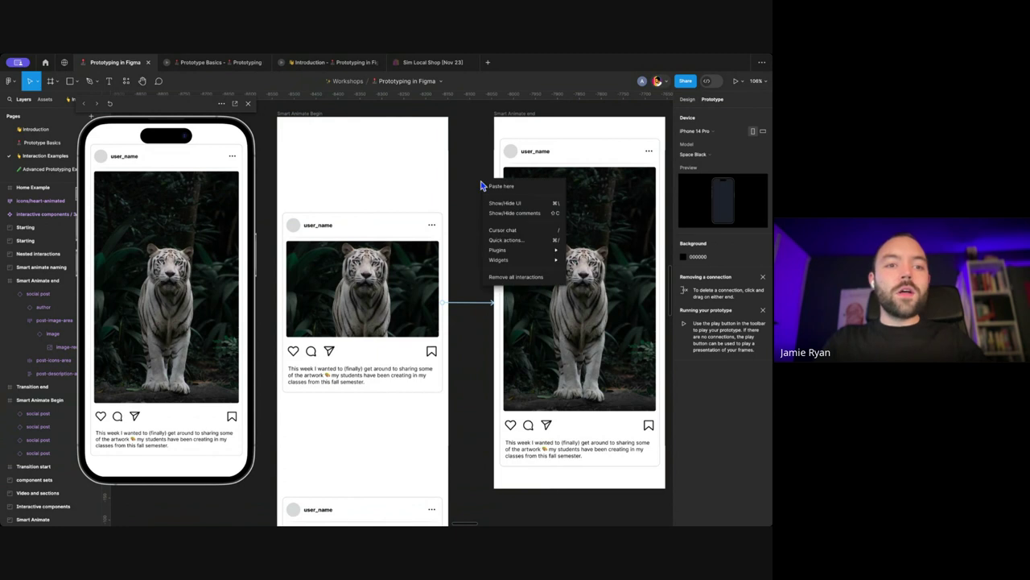
click(462, 184)
scroll(462, 186, down, 3)
scroll(463, 186, down, 5)
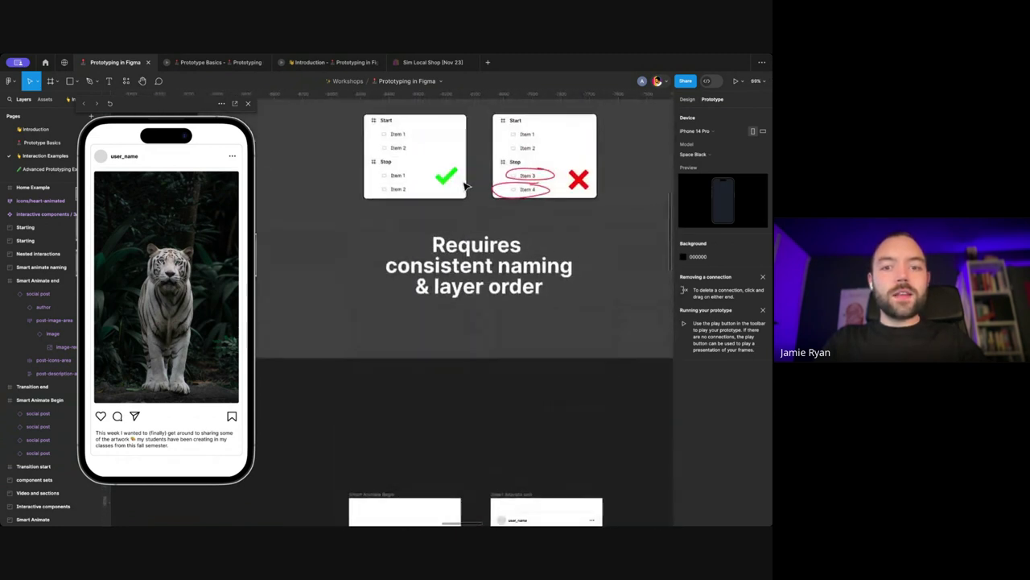
scroll(464, 186, up, 4)
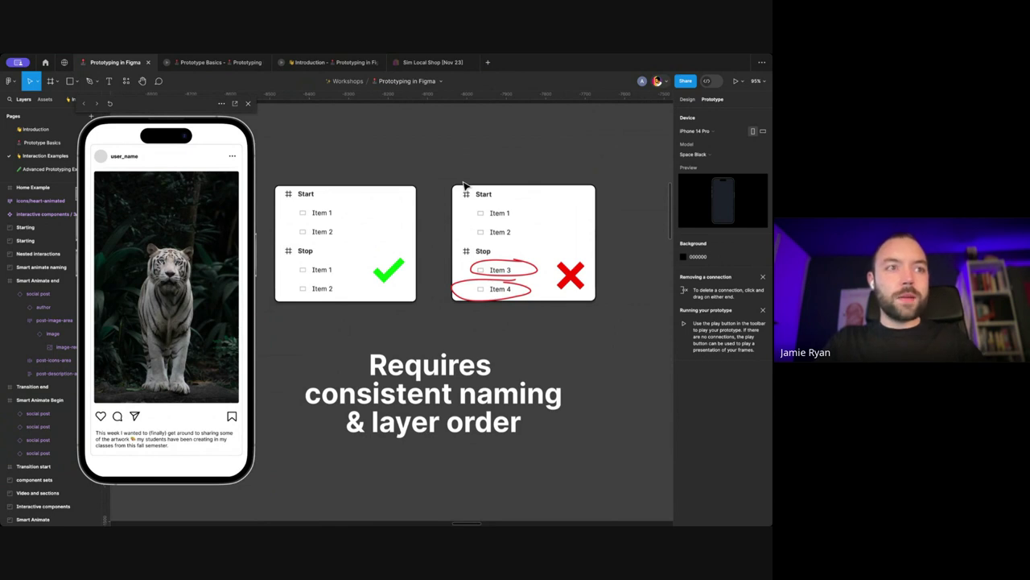
scroll(463, 186, down, 4)
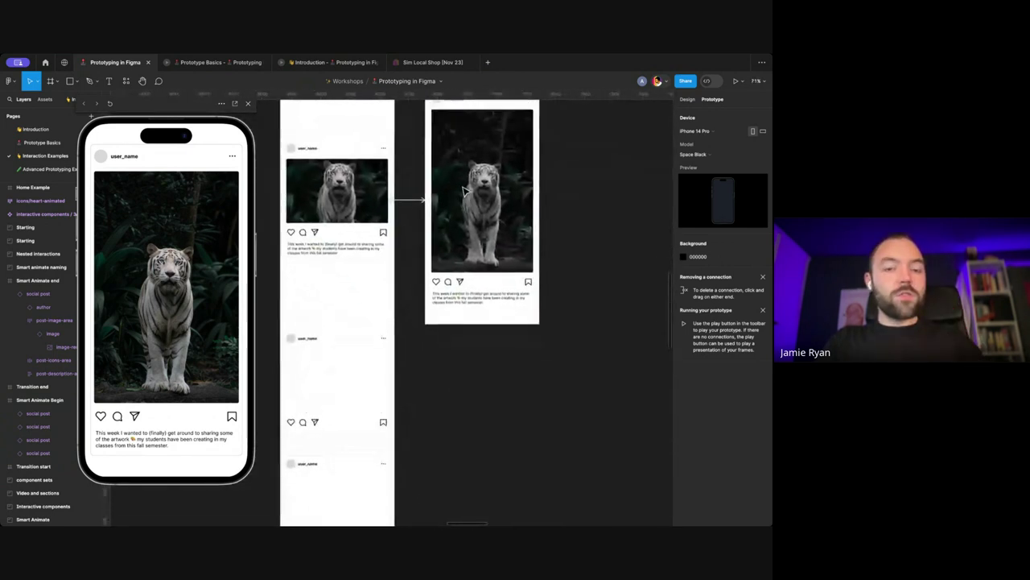
scroll(463, 191, up, 4)
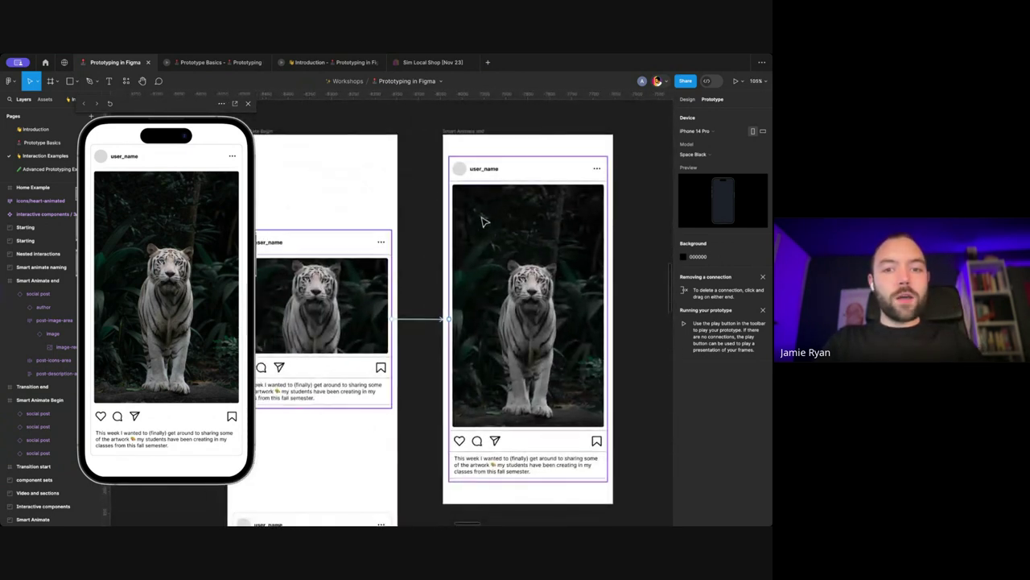
Step: Delete the post in Smart Animate end and place a detached copy of the tiger social post, without its interaction, above Smart Animate Begin
scroll(483, 242, down, 4)
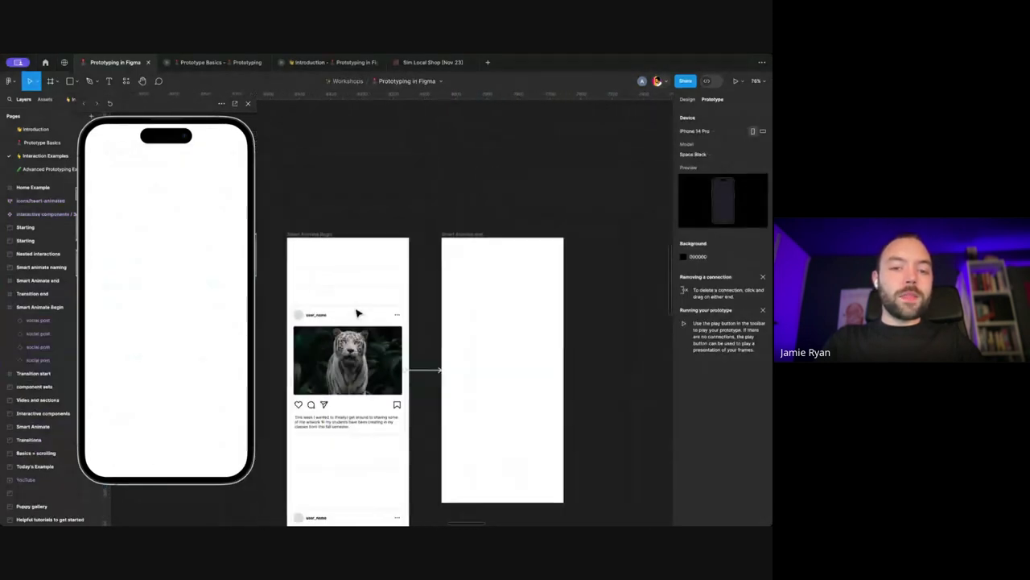
drag(358, 313, 394, 153)
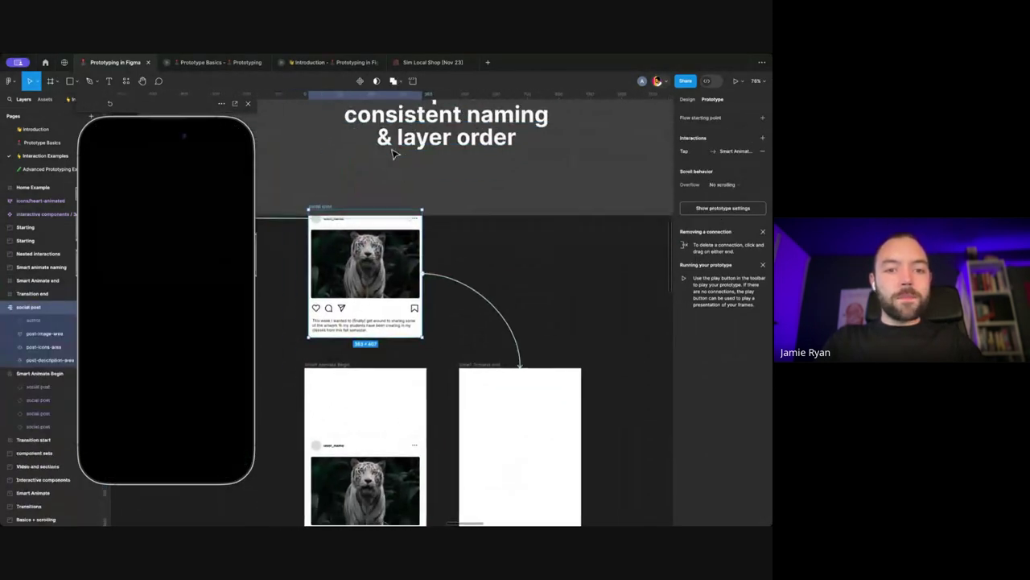
scroll(394, 153, down, 1)
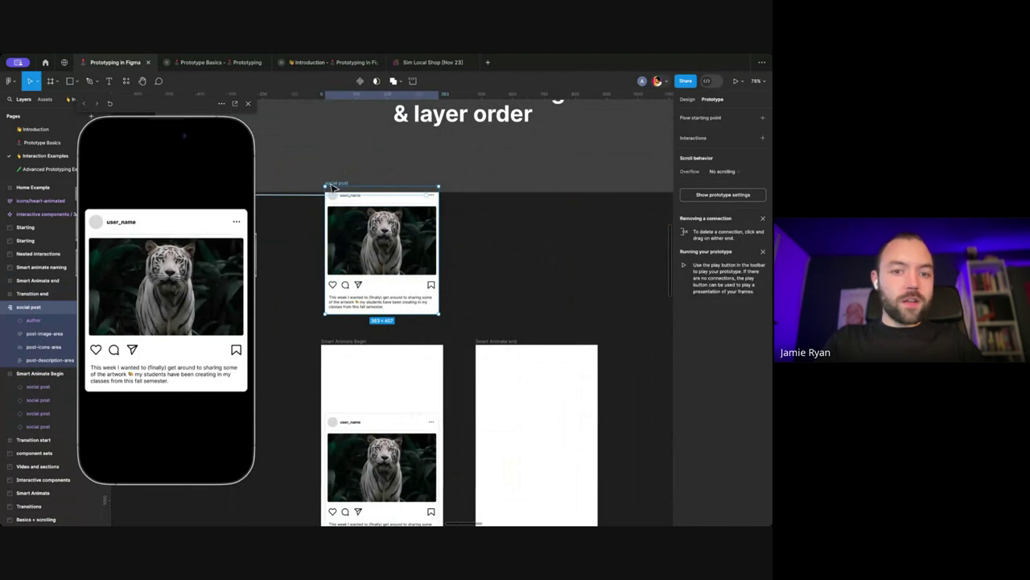
drag(334, 186, 339, 206)
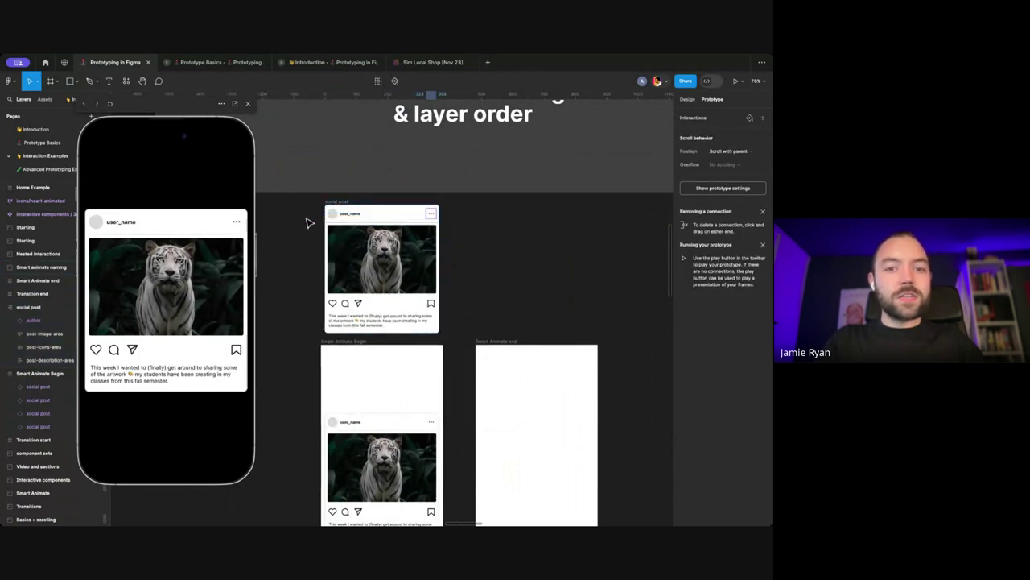
Step: Duplicate the post-image-area from the detached social post onto the empty canvas beside it and close the preview
scroll(392, 242, up, 3)
click(413, 257)
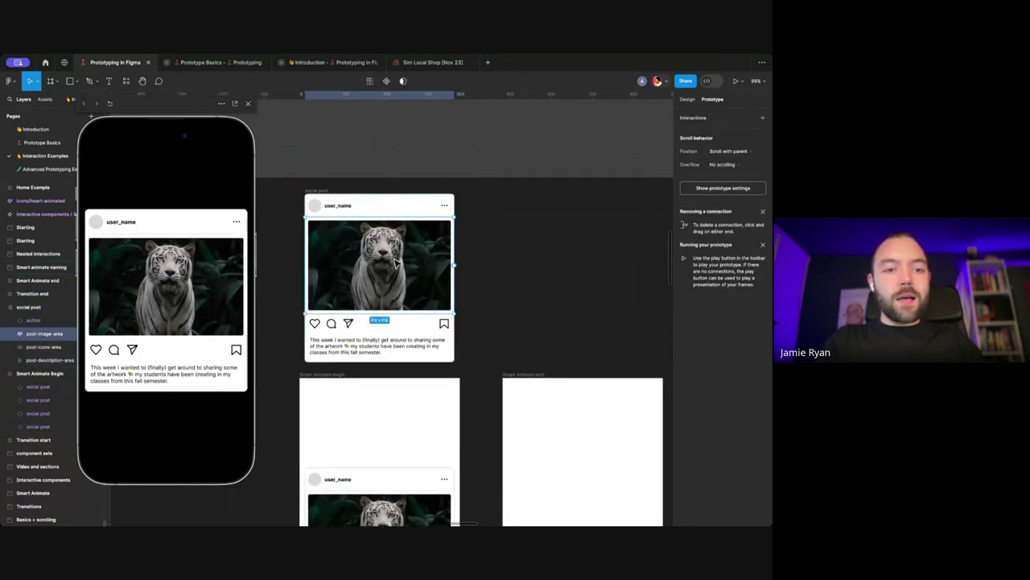
scroll(394, 261, left, 1)
drag(407, 262, 253, 262)
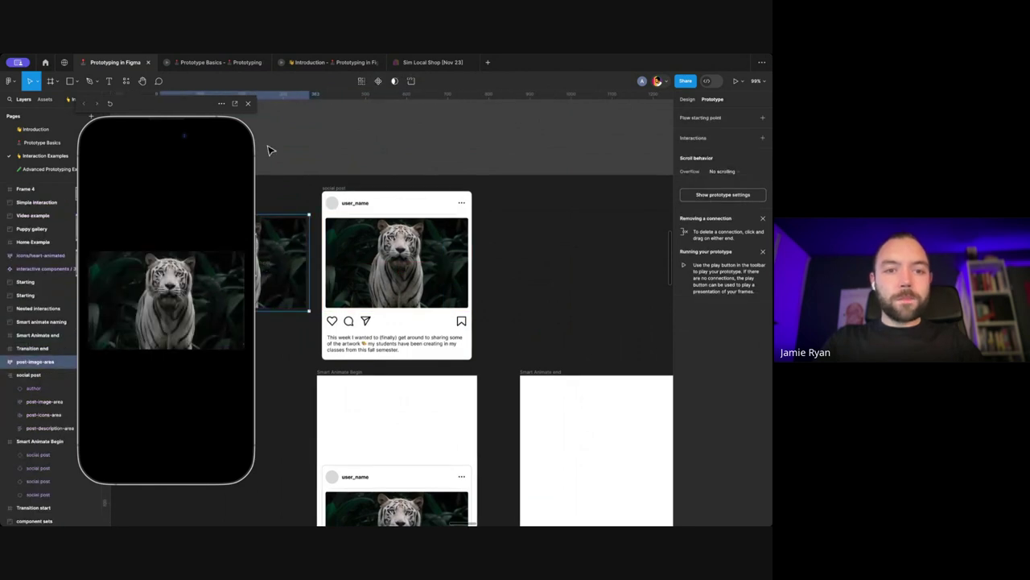
click(249, 105)
Step: Delete the image area inside the detached social post and shrink its frame to about 363 × 165
click(371, 321)
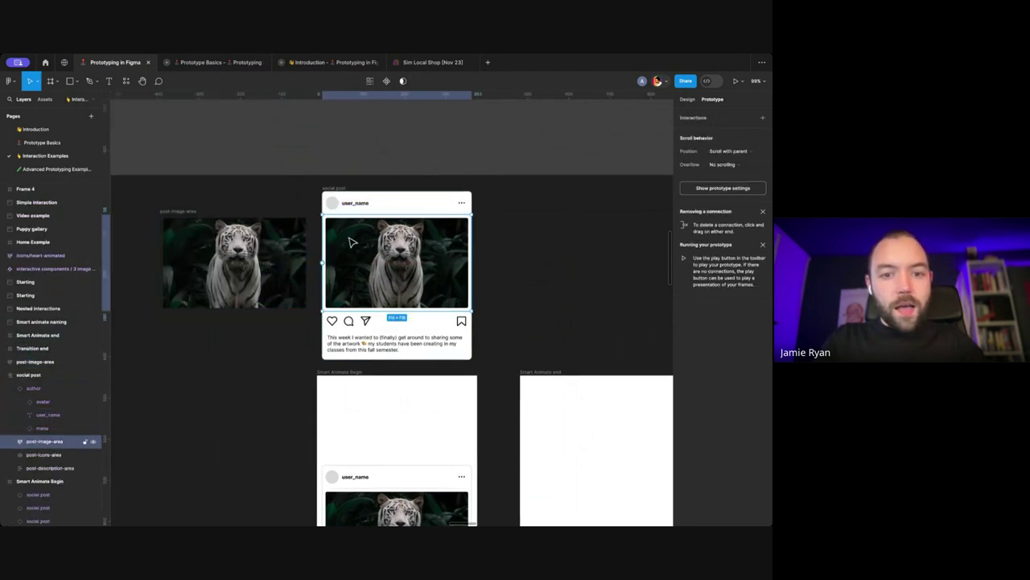
click(338, 186)
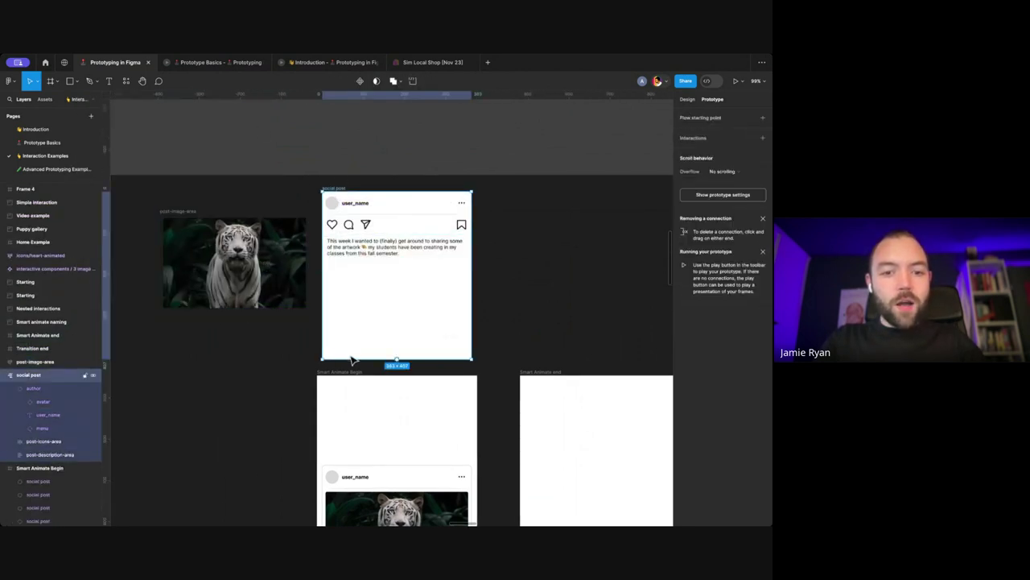
drag(348, 335, 348, 259)
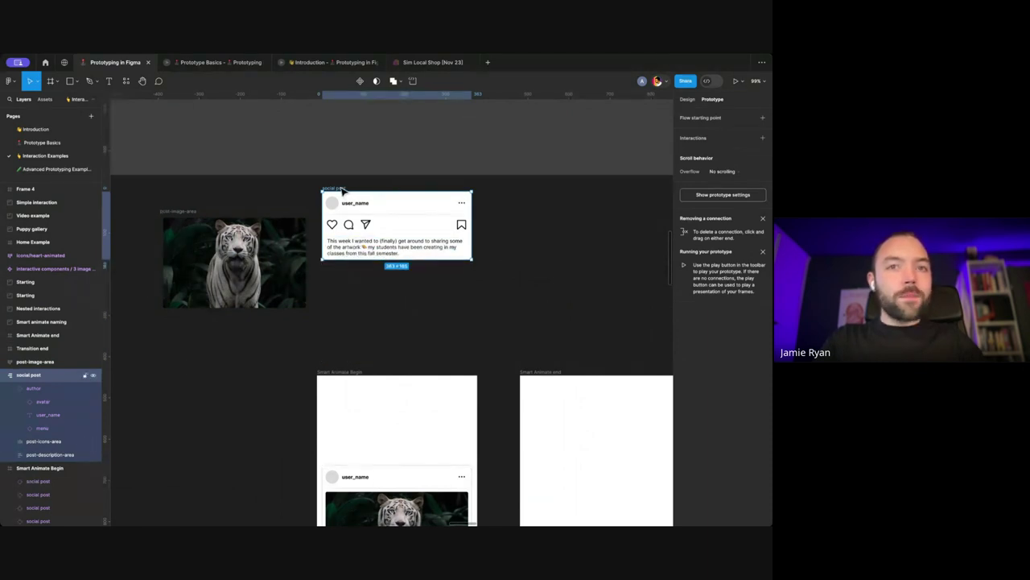
Step: Duplicate the image-less social post beside the original and insert the tiger image area below the copy's author row
drag(342, 188, 527, 206)
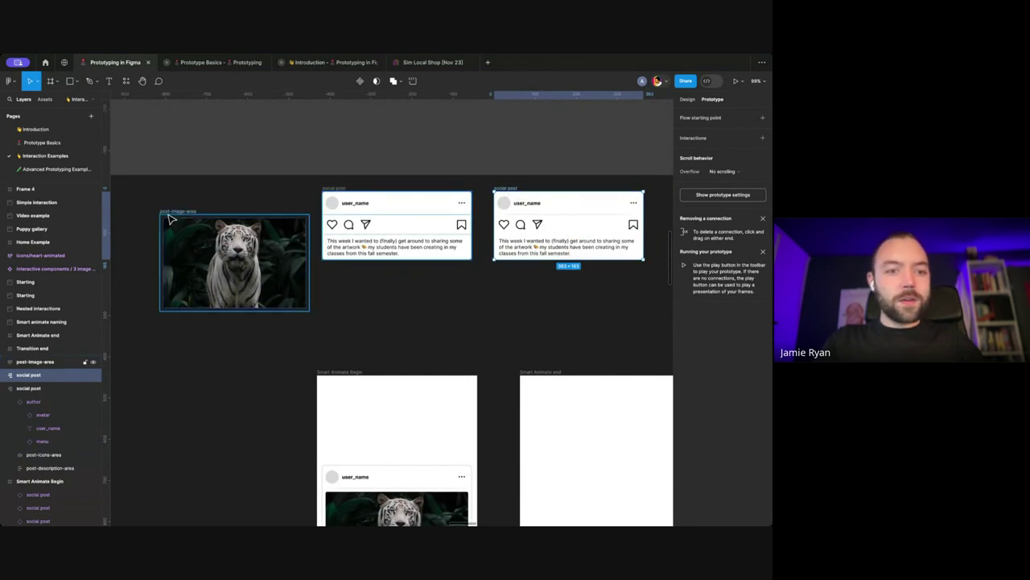
drag(174, 222, 549, 216)
scroll(523, 210, right, 3)
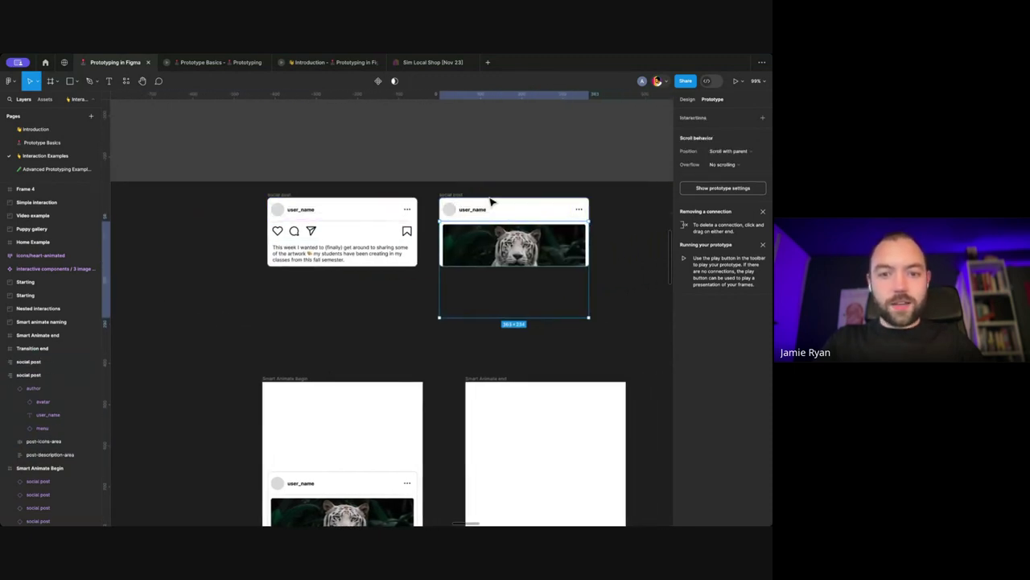
Step: Set the vertical resizing of the social post copy containing the tiger image to Hug
click(686, 99)
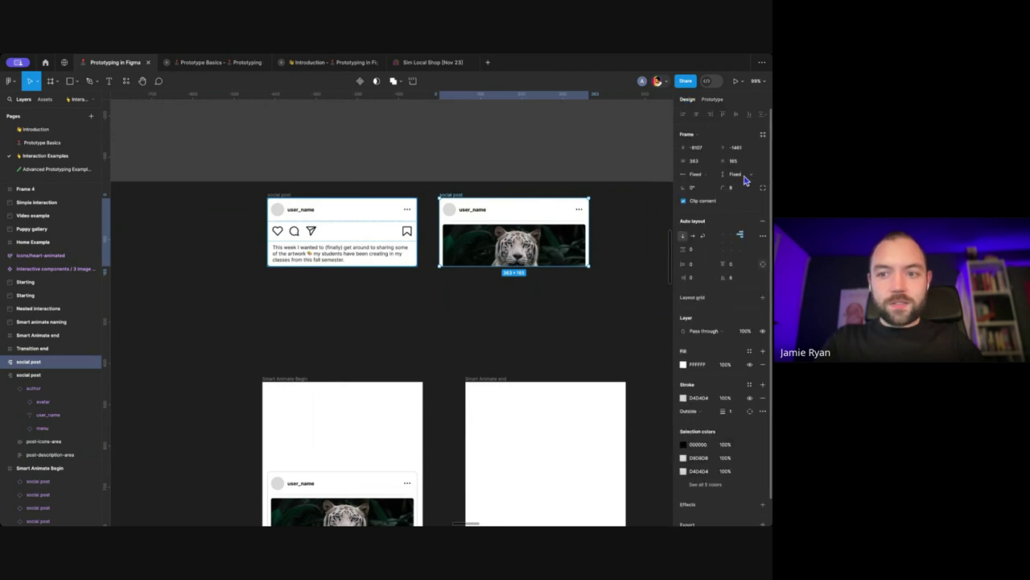
click(733, 173)
click(729, 185)
click(630, 228)
scroll(632, 227, down, 2)
scroll(631, 227, right, 2)
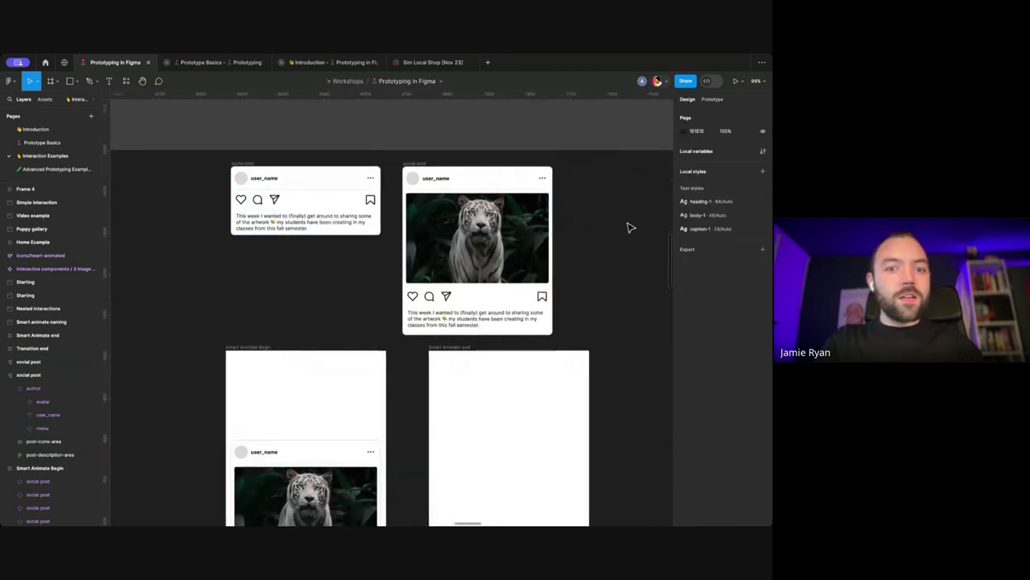
Step: Replace the tiger post in Smart Animate Begin with the image-less social post and move the detached tiger post into Smart Animate end
scroll(334, 179, right, 3)
scroll(334, 178, down, 1)
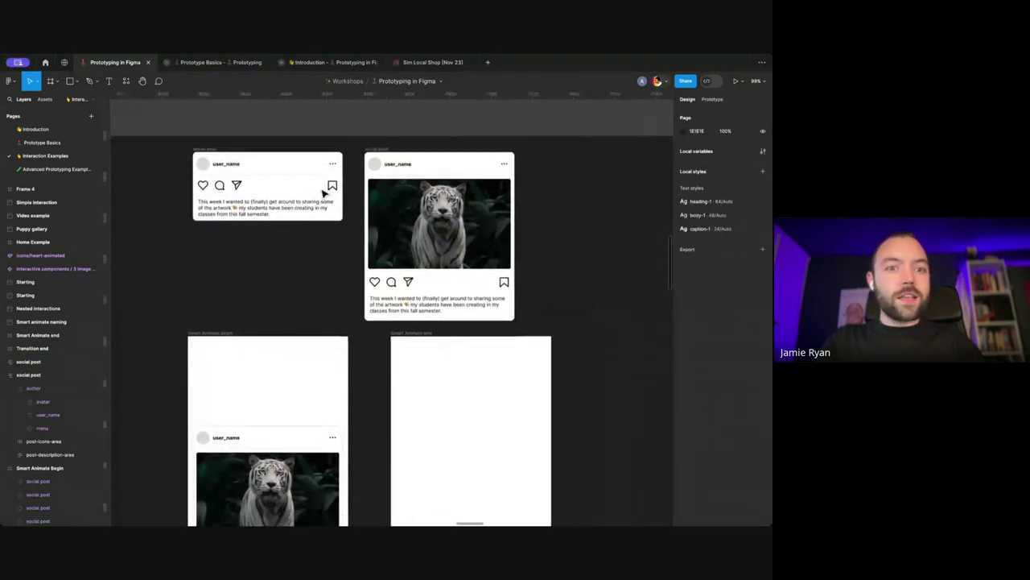
click(212, 149)
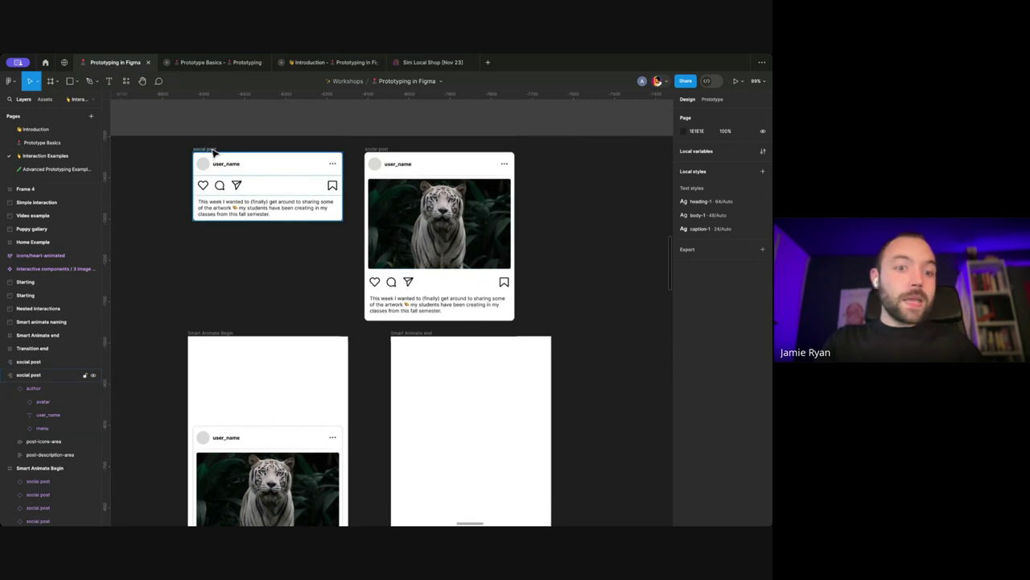
scroll(213, 151, down, 5)
scroll(260, 265, up, 2)
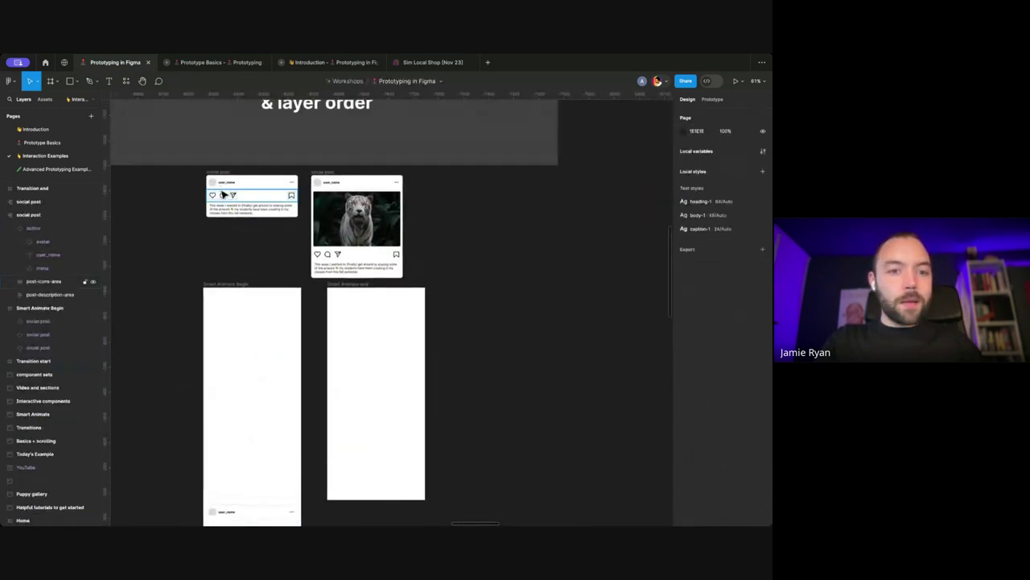
drag(224, 194, 224, 346)
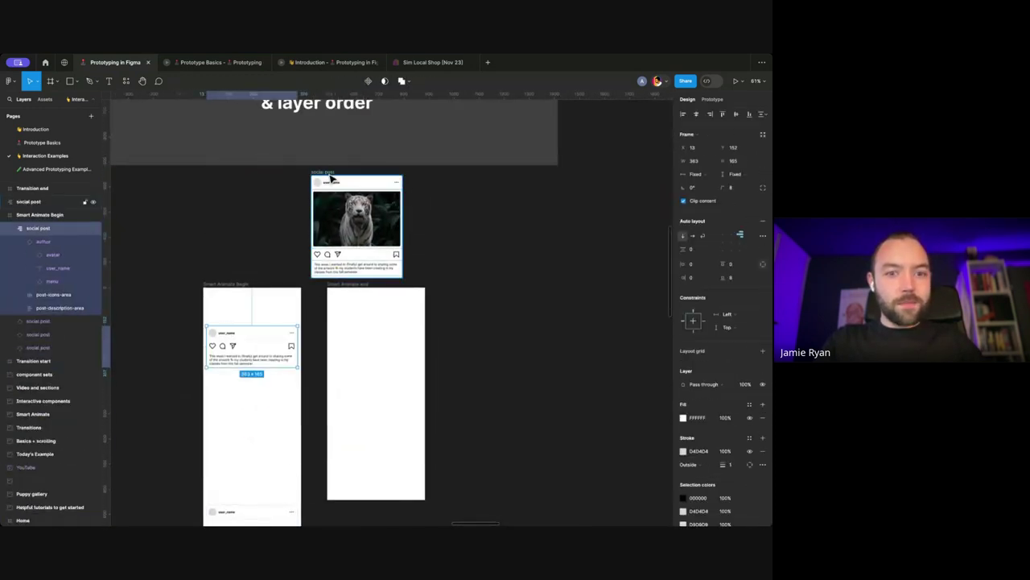
drag(330, 176, 345, 314)
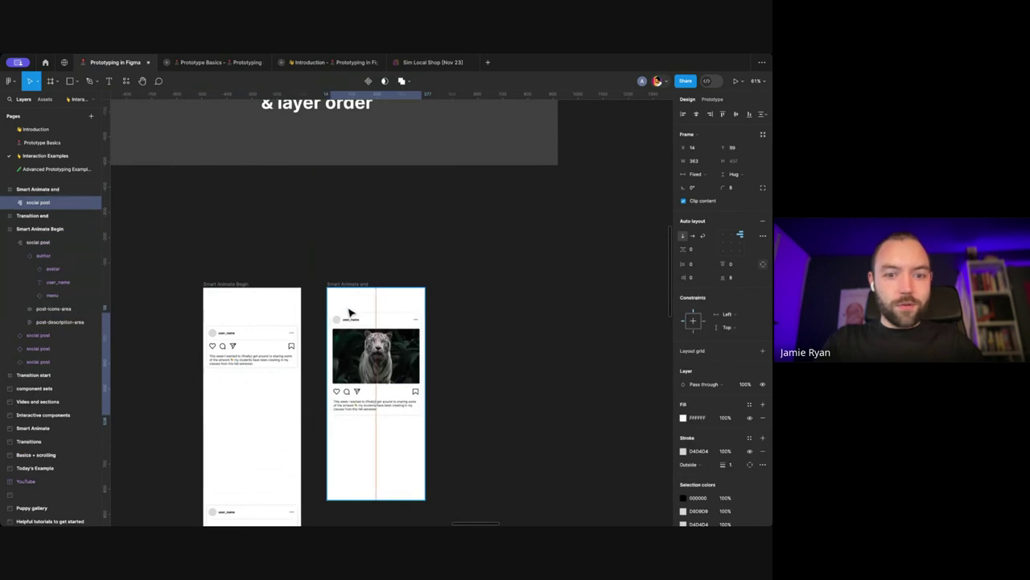
key(Escape)
Step: Open the preview of the Smart Animate Begin frame
click(229, 283)
key(shift+space)
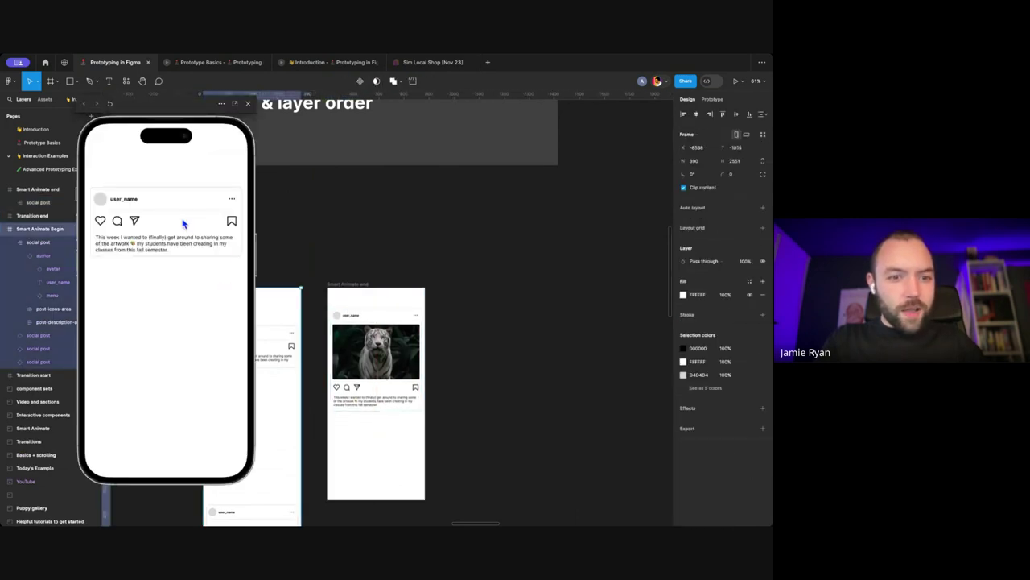
click(322, 252)
scroll(322, 251, left, 2)
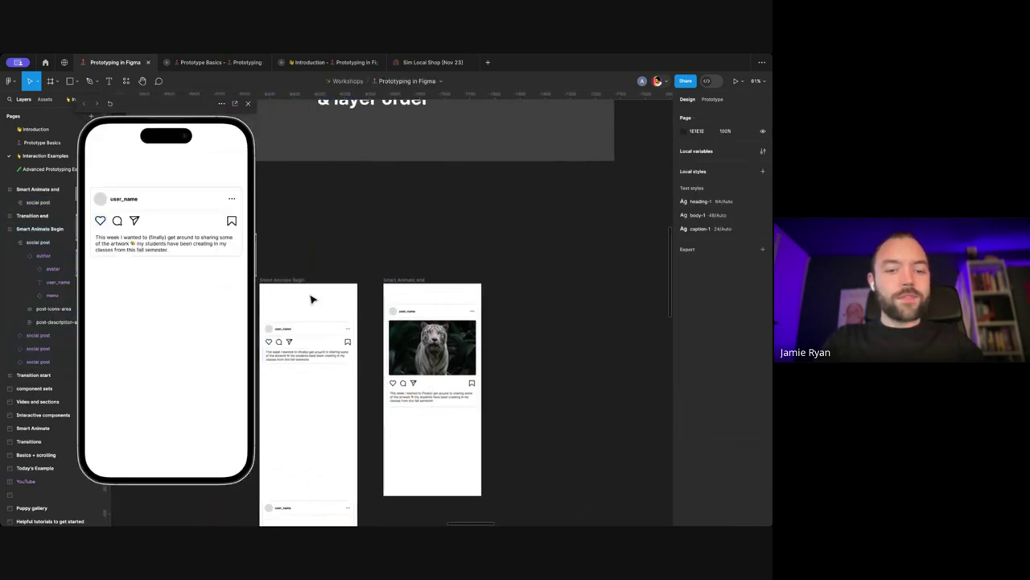
Step: Connect the image-less social post to Smart Animate end with an on-tap Smart animate, Linear, 1000ms, and test it in the preview
click(320, 346)
scroll(322, 356, up, 5)
click(712, 99)
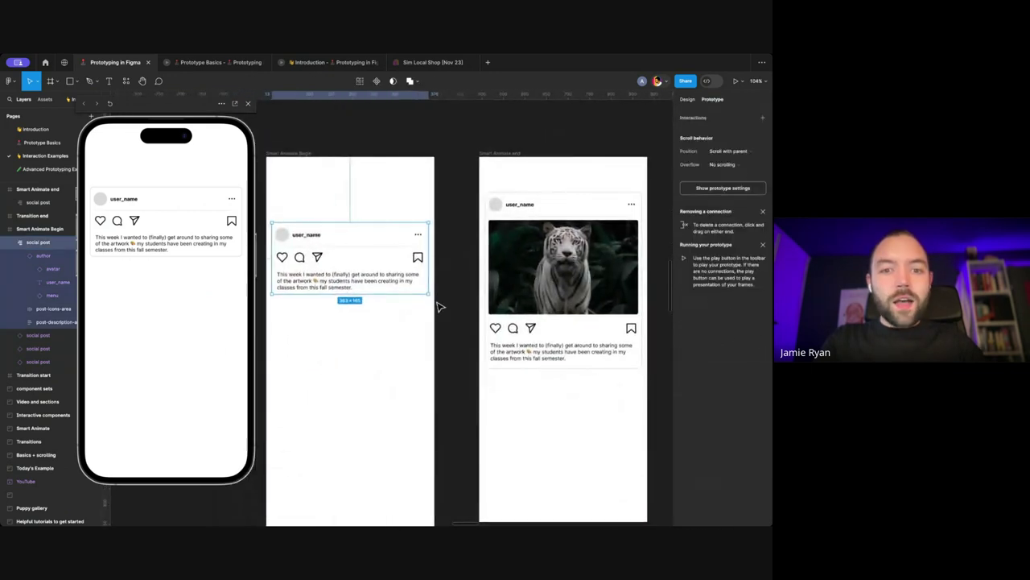
drag(428, 258, 529, 265)
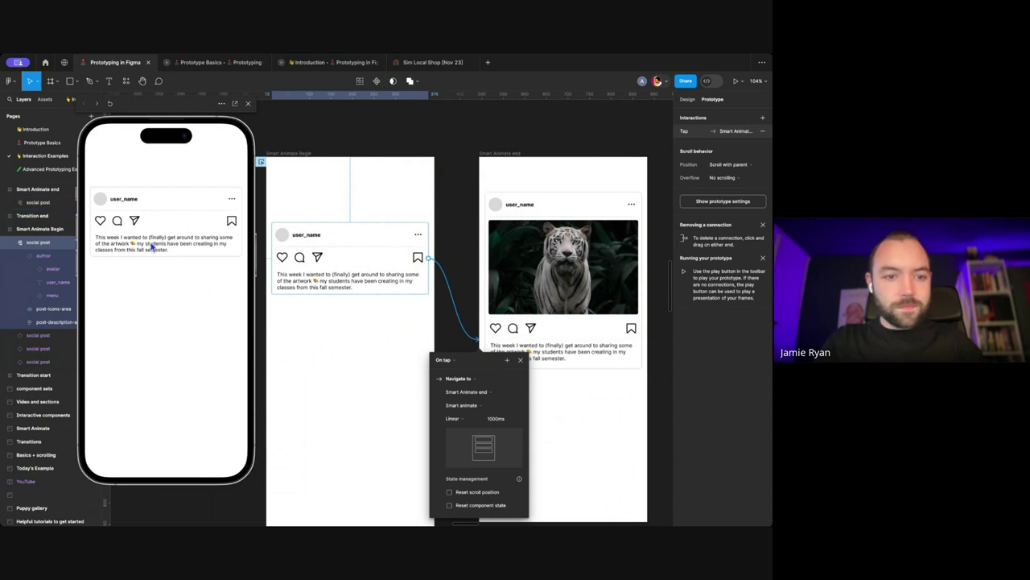
click(197, 210)
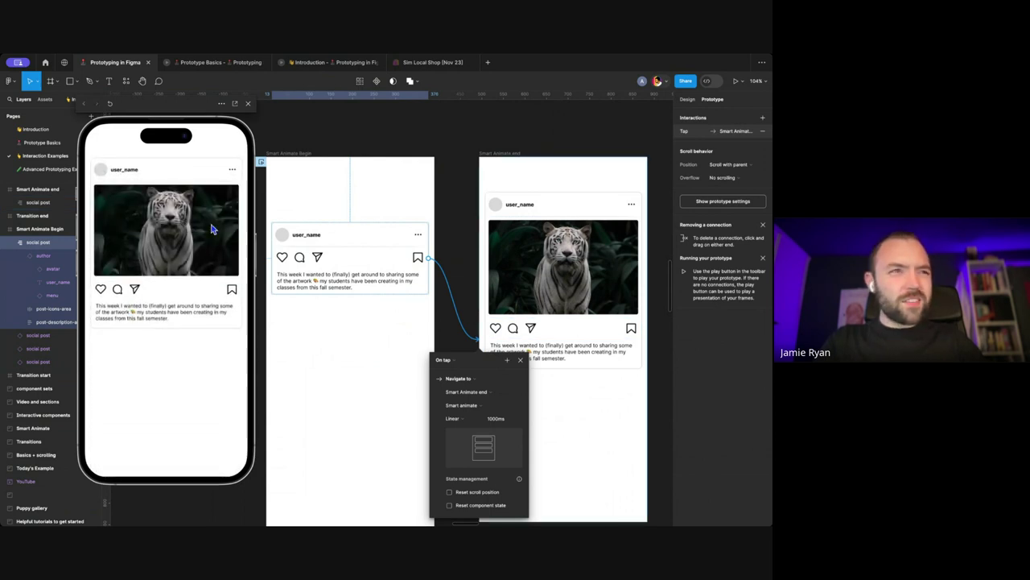
Step: Replay the Smart animate transition of the Smart Animate Begin frame in the preview and close the preview
click(288, 153)
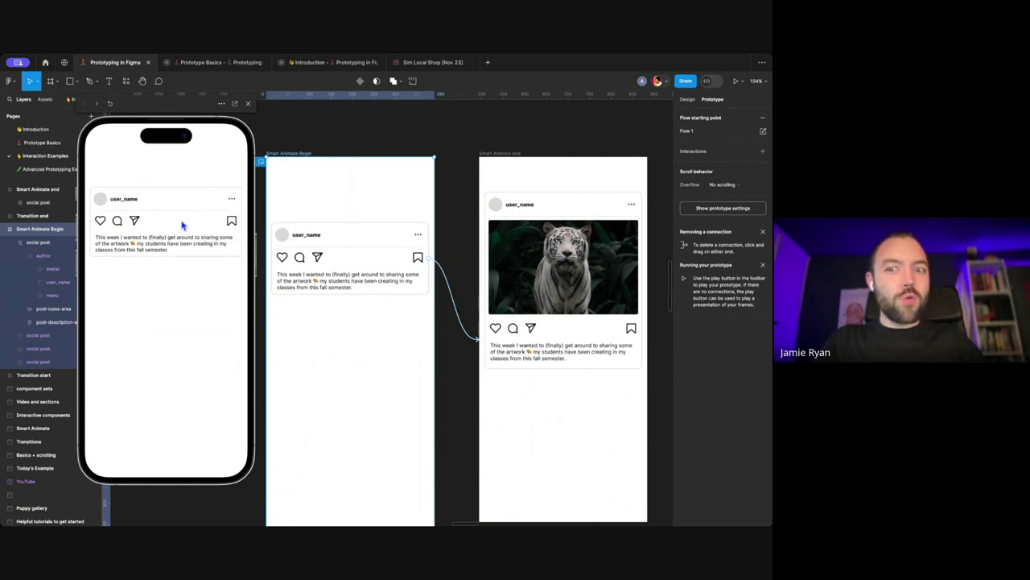
click(214, 221)
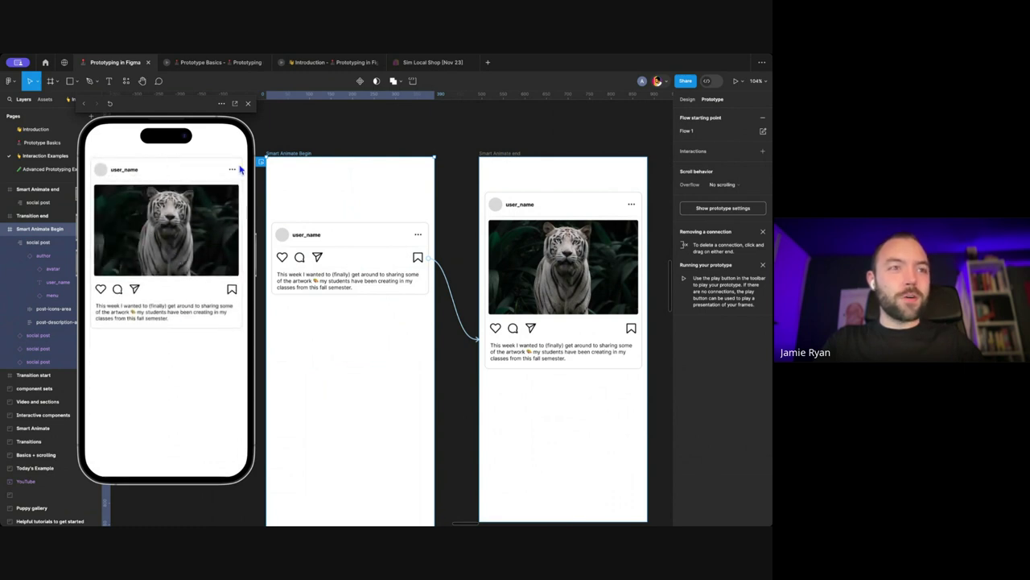
click(249, 105)
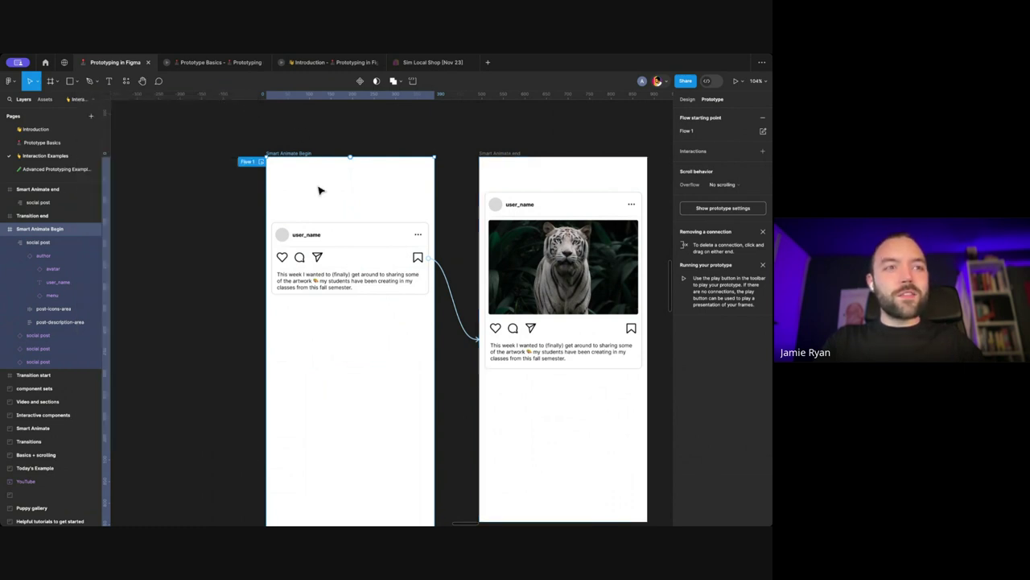
Step: Compare the image-less post in Smart Animate Begin with the tiger post in Smart Animate end
scroll(320, 190, right, 2)
click(329, 285)
scroll(328, 281, right, 2)
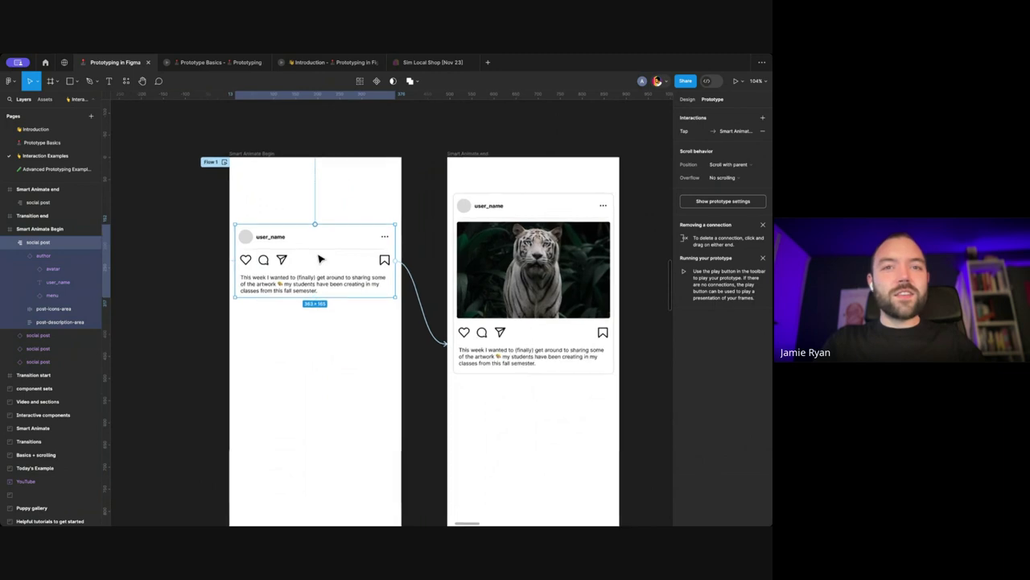
scroll(320, 258, up, 3)
scroll(314, 258, down, 2)
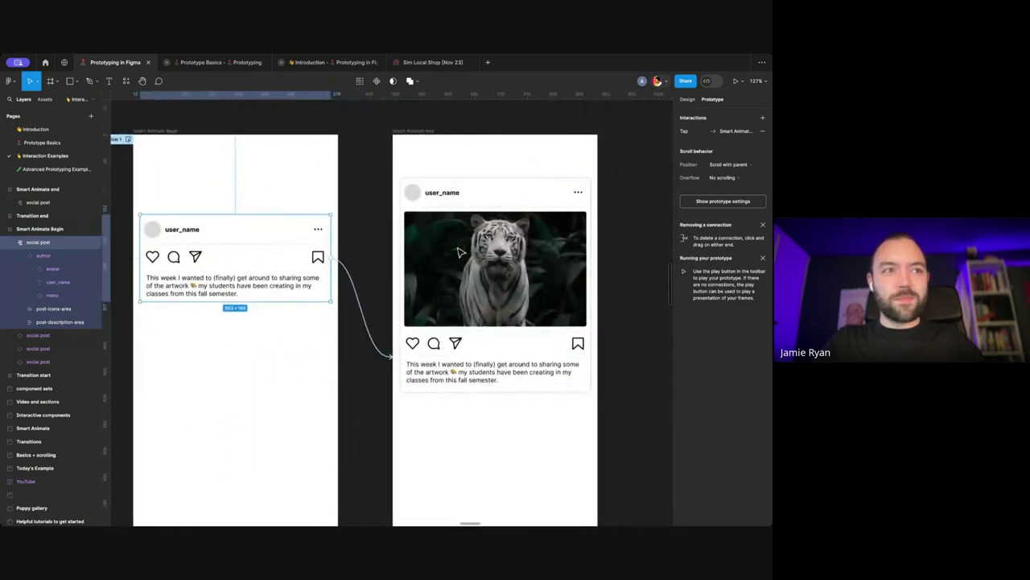
scroll(459, 251, down, 3)
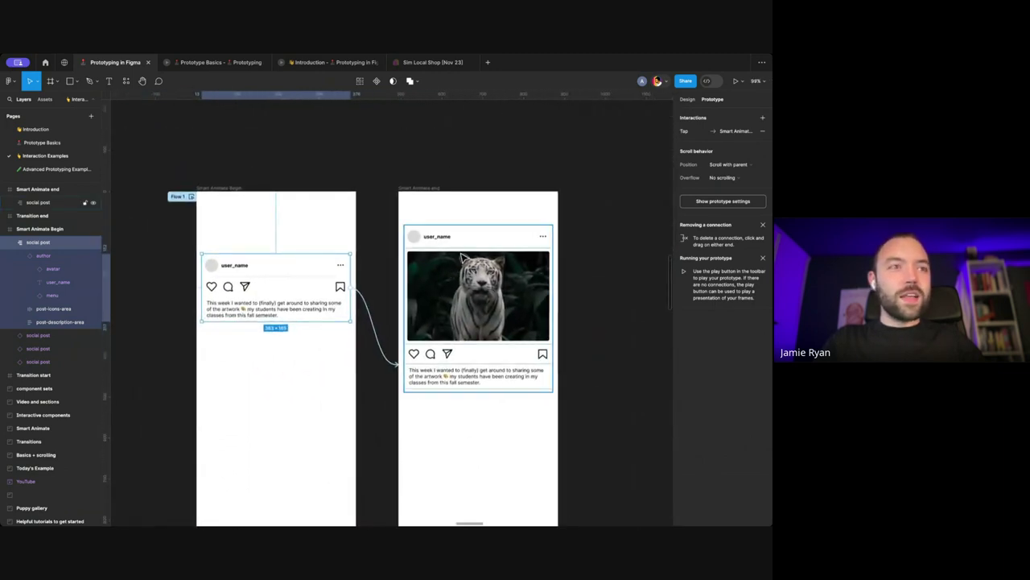
scroll(460, 256, down, 2)
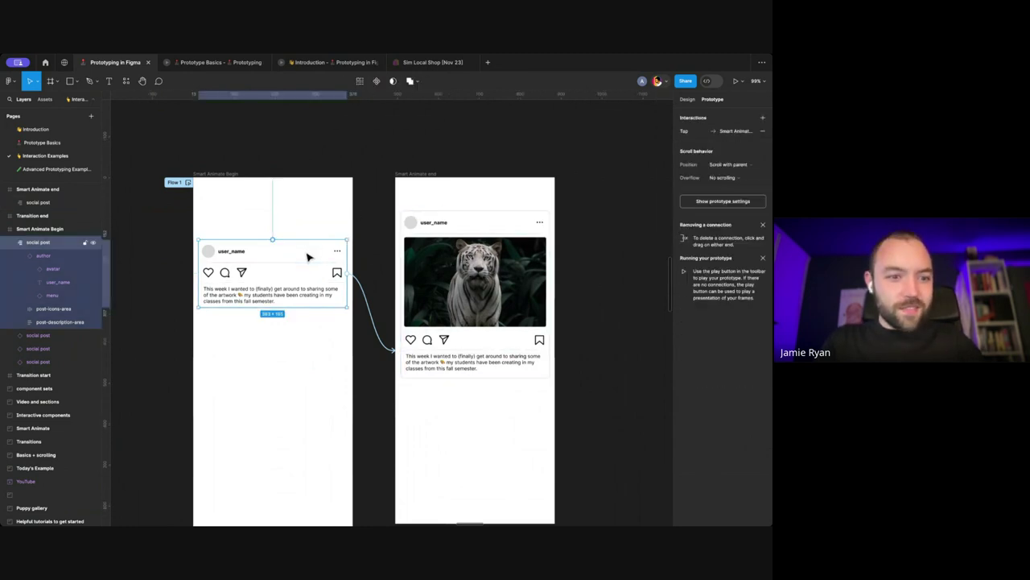
click(457, 256)
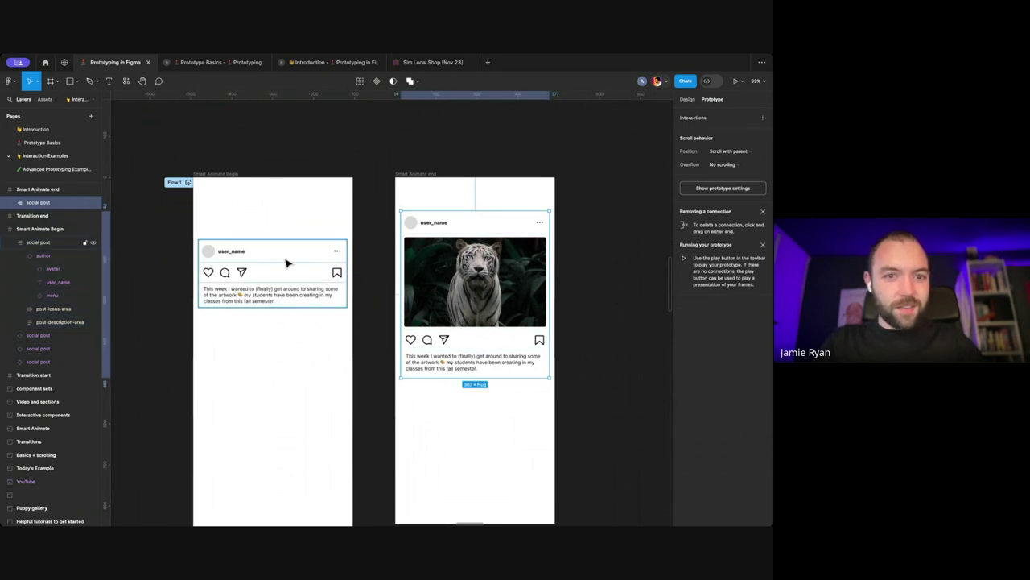
Step: Place a copy of the tiger social post above the Smart Animate frames and duplicate it beside the first copy
scroll(356, 265, up, 3)
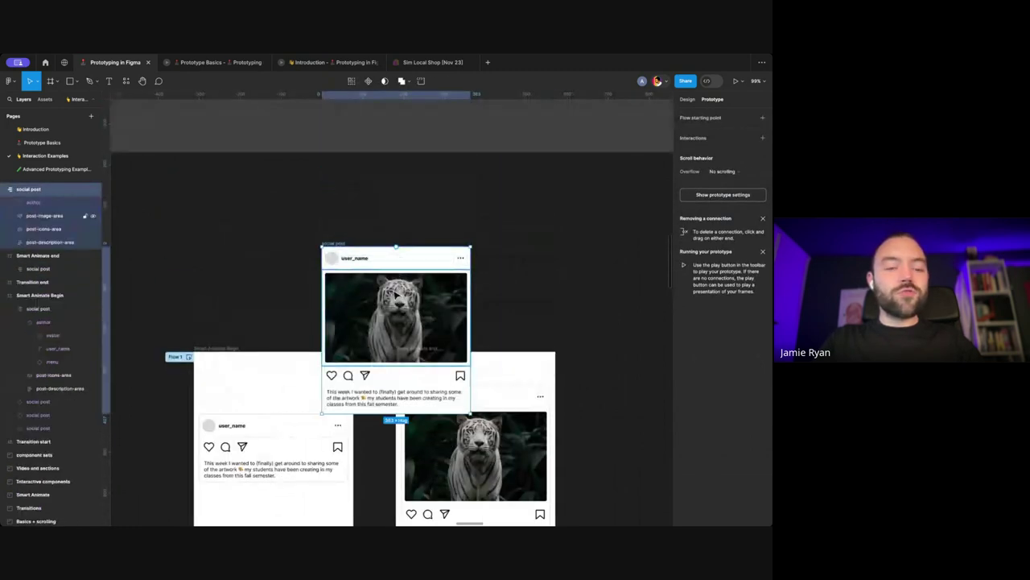
drag(395, 296, 470, 213)
scroll(277, 245, left, 3)
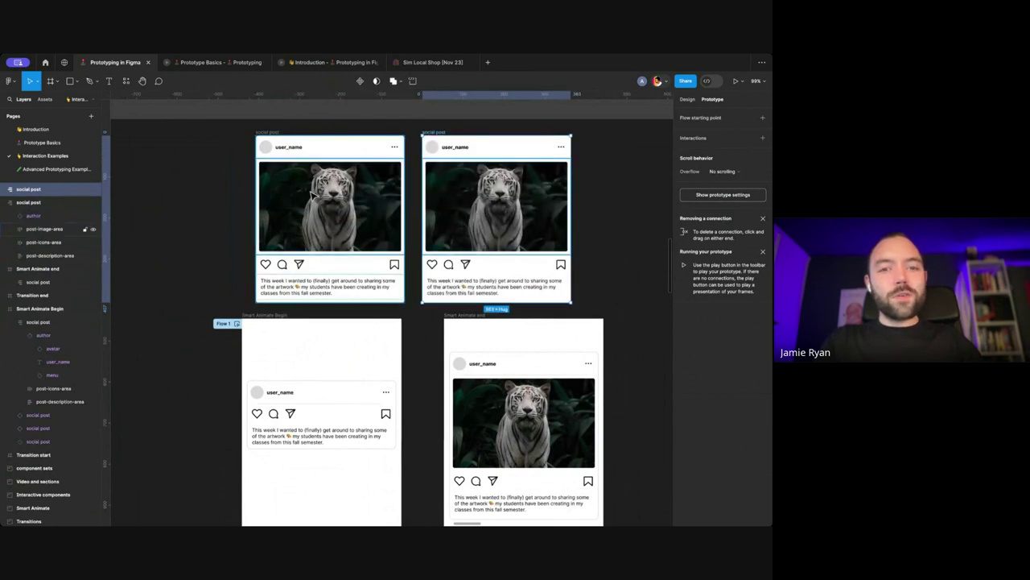
scroll(394, 193, right, 1)
scroll(382, 194, right, 1)
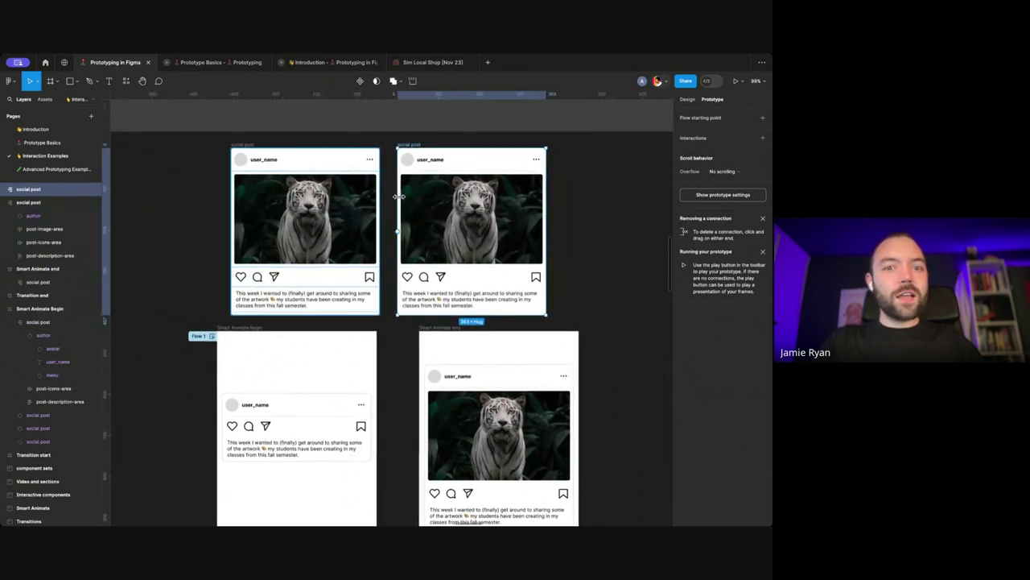
Step: Try a height of 0 on the post-image-area of the first tiger post copy and undo it
click(326, 207)
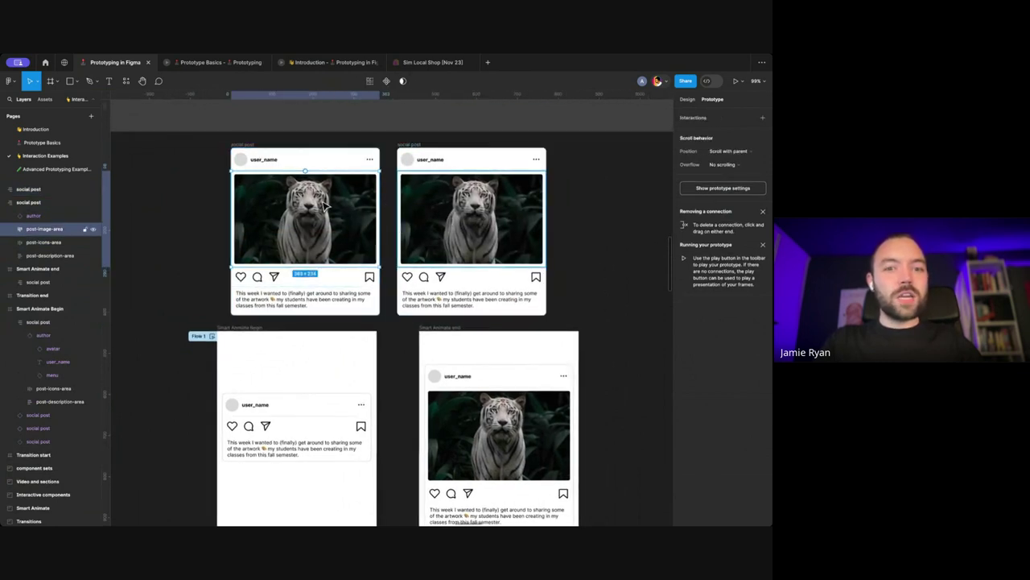
click(682, 99)
scroll(344, 213, up, 5)
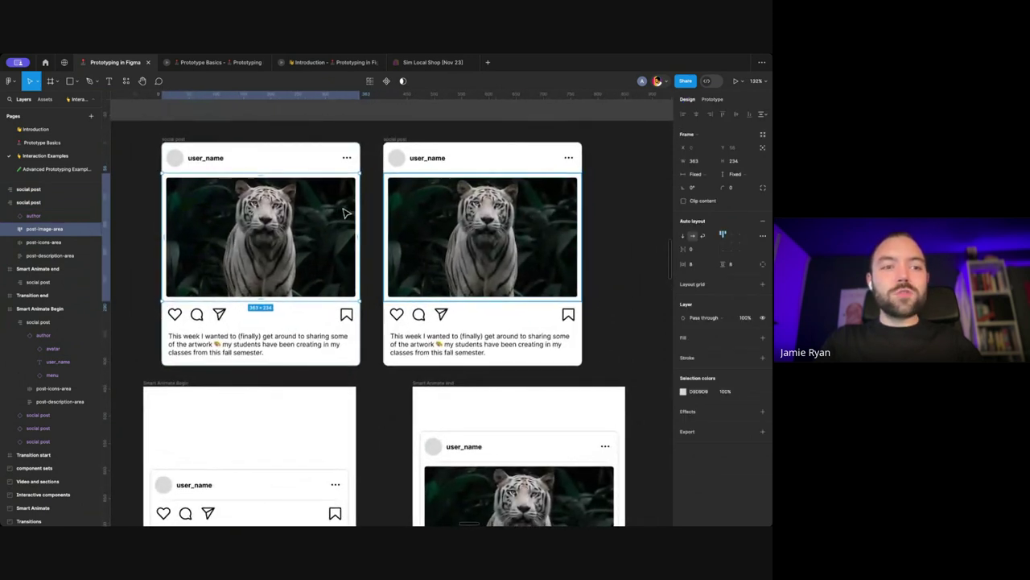
scroll(317, 232, down, 2)
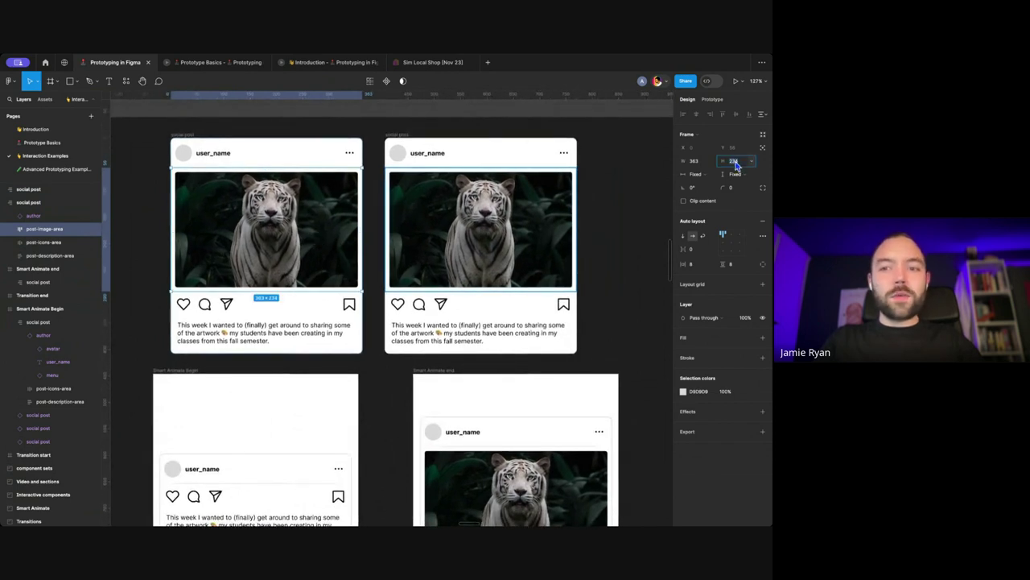
text(0)
key(Return)
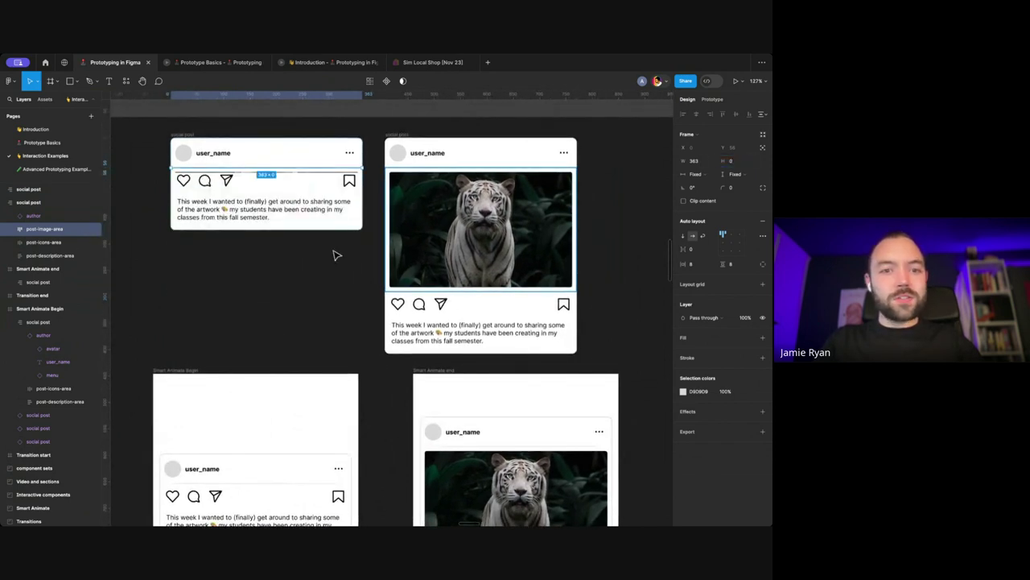
key(ctrl+z)
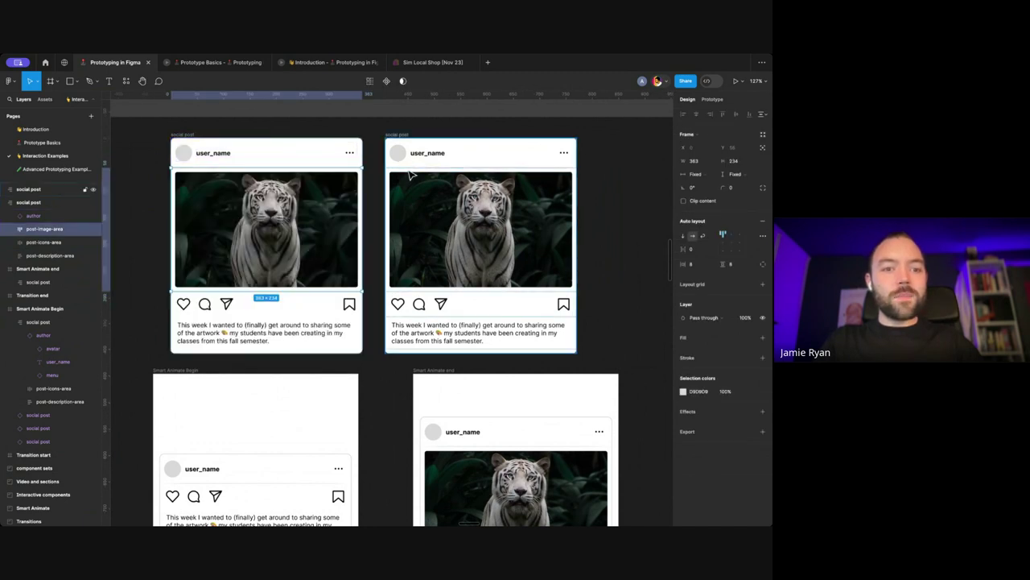
Step: Hide the post-image-area of the first tiger post copy and show it again
key(ctrl+shift+h)
scroll(386, 209, left, 3)
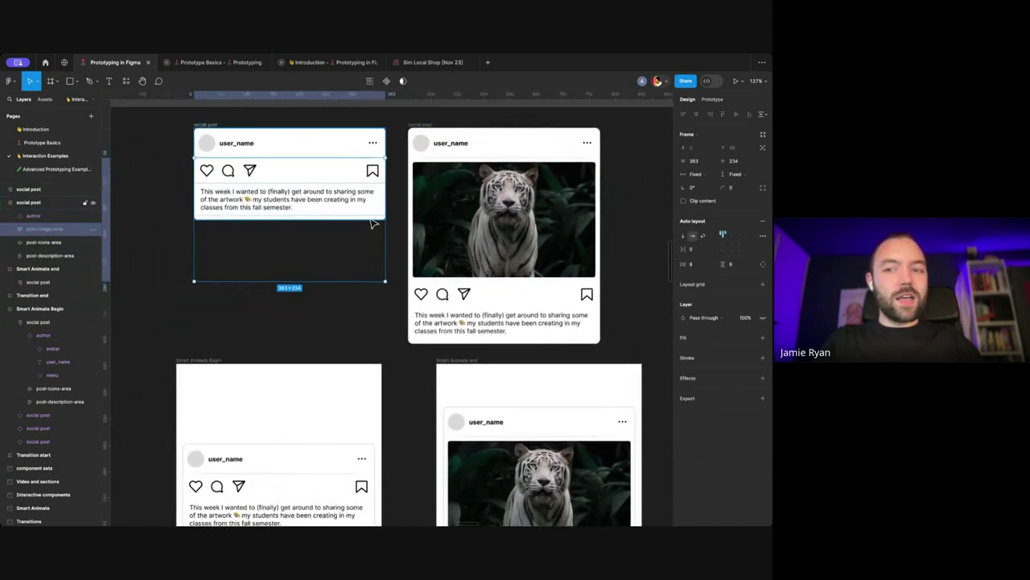
scroll(373, 224, right, 2)
key(ctrl+shift+h)
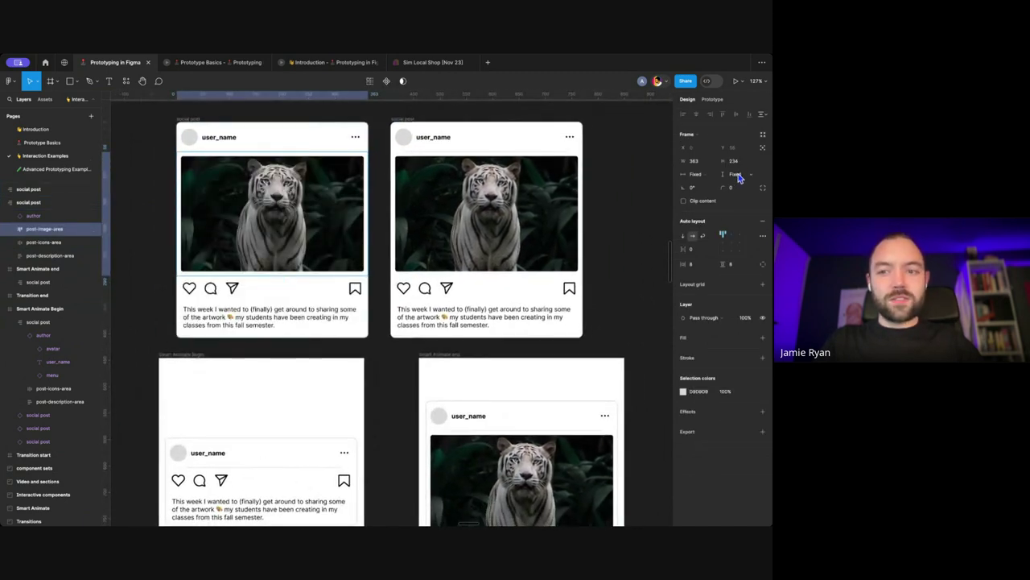
Step: Set the height of the first copy's post-image-area to 0 and check the image layer nested inside it
key(Return)
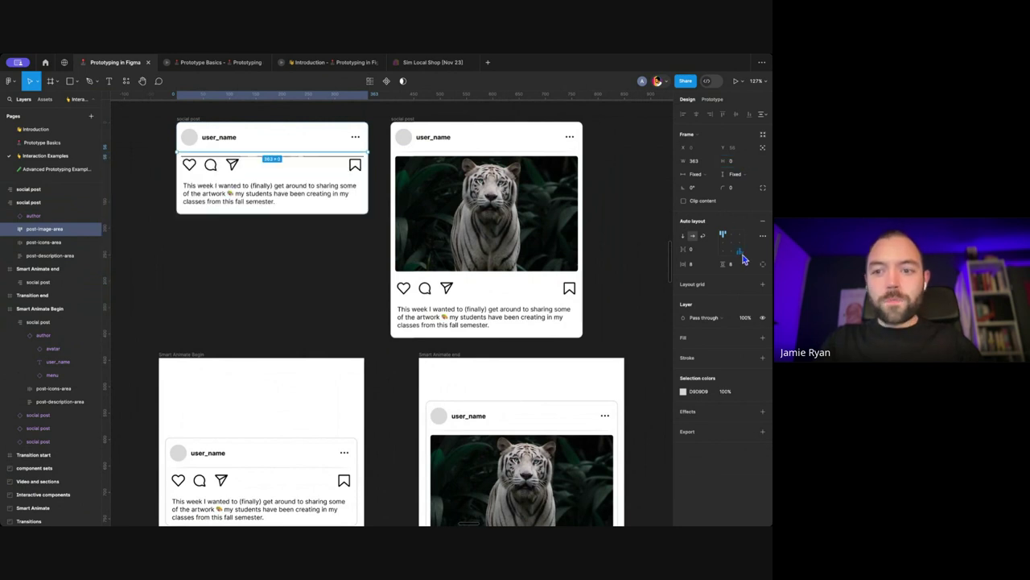
click(271, 167)
scroll(271, 167, up, 3)
ctrl+click(276, 153)
scroll(276, 154, down, 5)
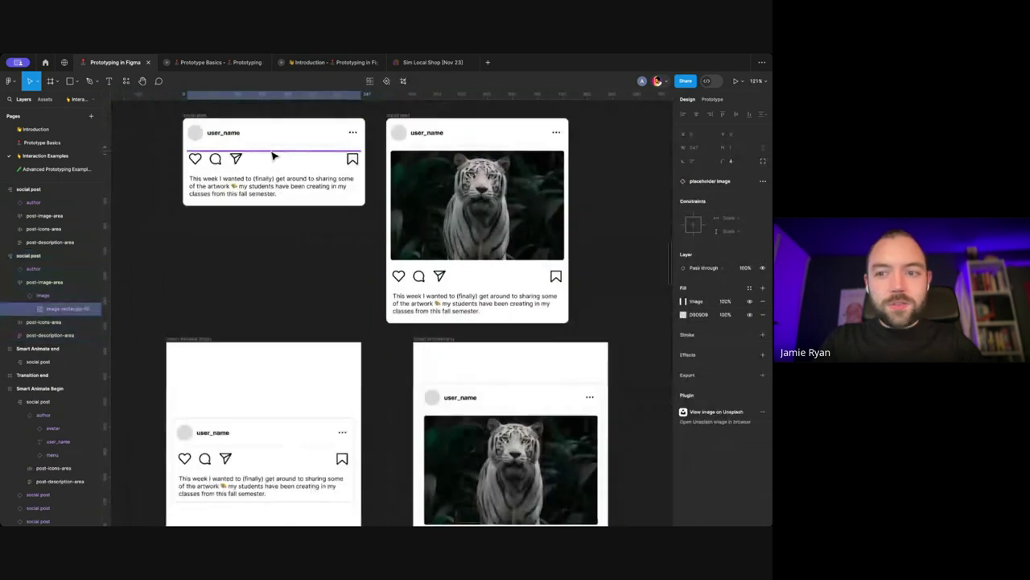
scroll(235, 236, up, 3)
click(235, 235)
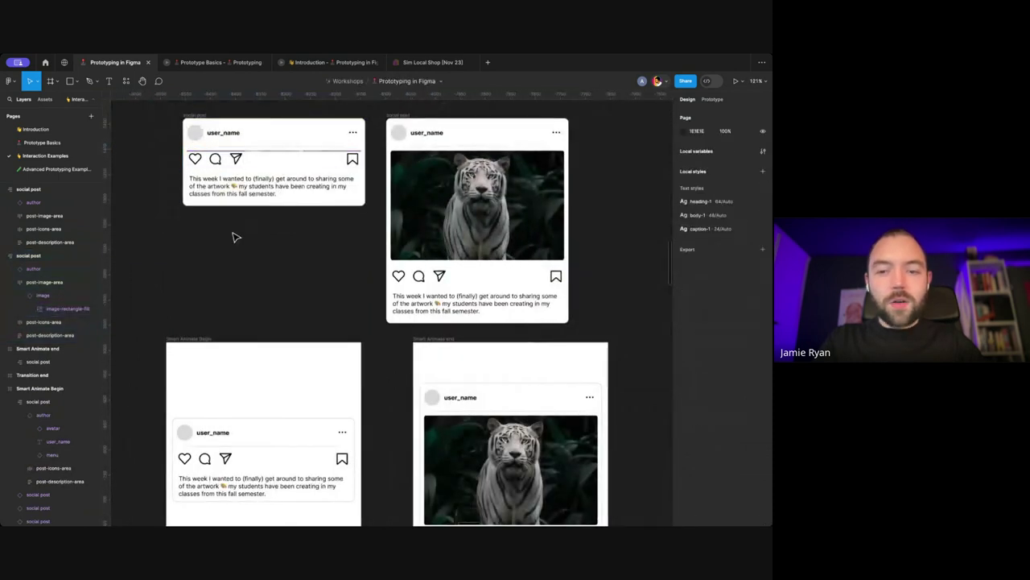
Step: Replace the image-less post in Smart Animate Begin with the social post copy whose image area is collapsed
click(199, 117)
scroll(241, 161, down, 2)
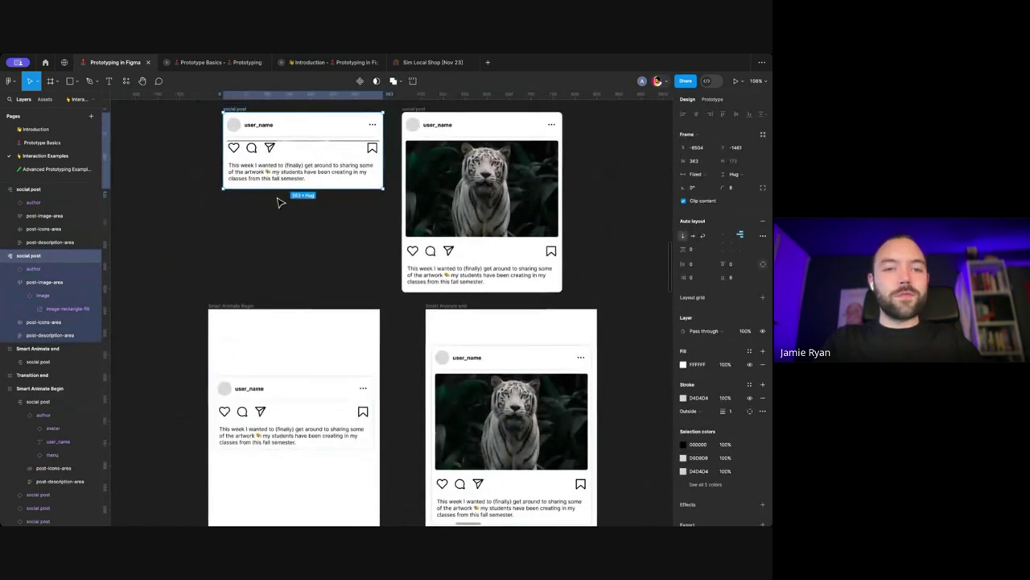
click(301, 424)
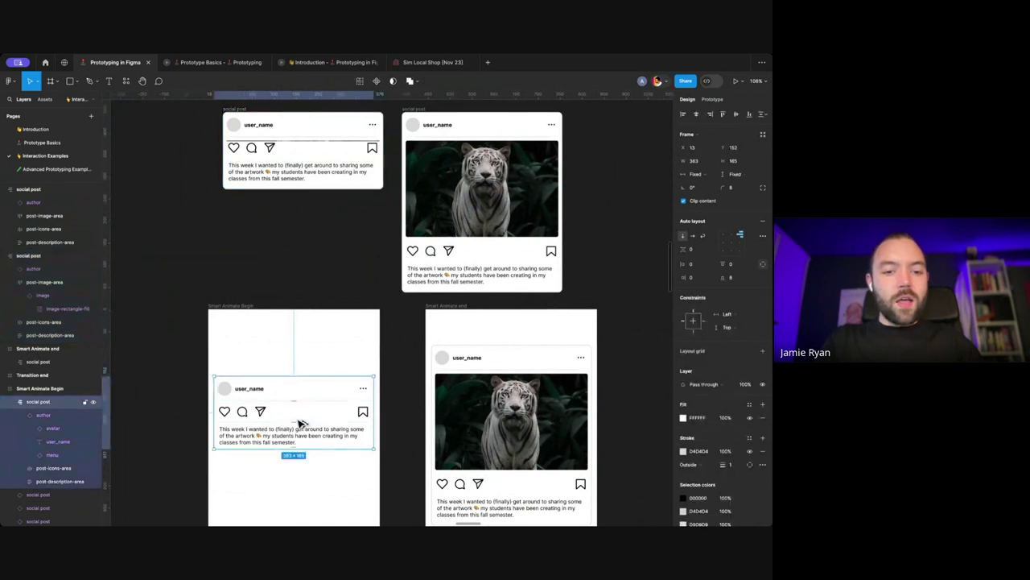
key(ctrl+z)
Step: Replace the tiger post in Smart Animate end with the full-height tiger post copy from above the frames
click(419, 117)
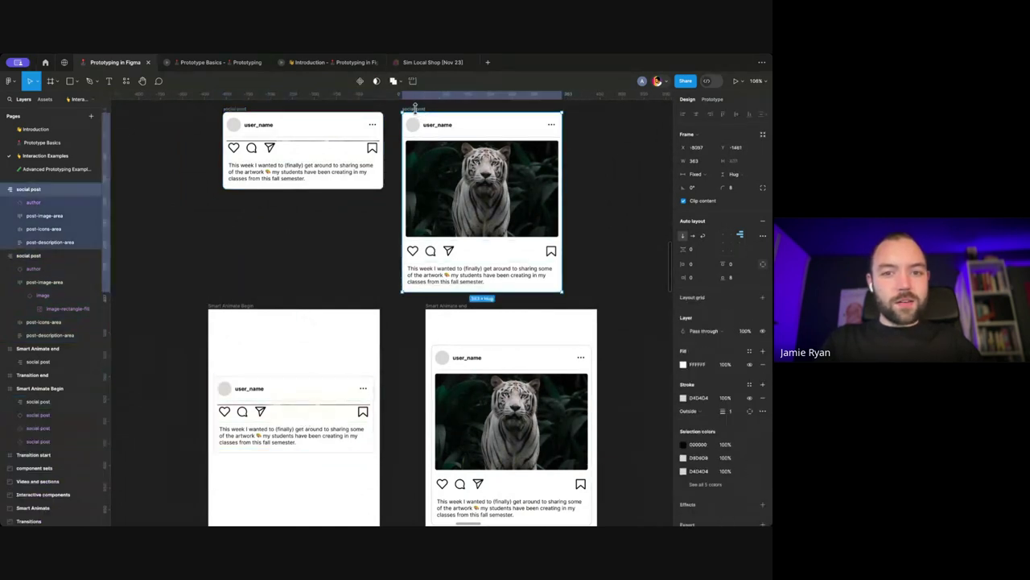
click(486, 393)
scroll(485, 393, down, 3)
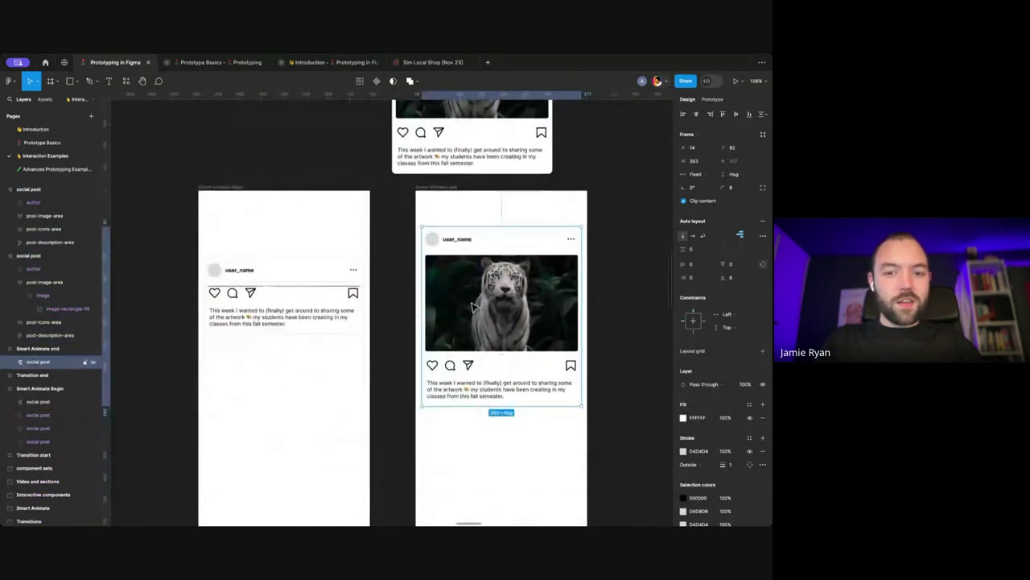
click(315, 312)
click(438, 284)
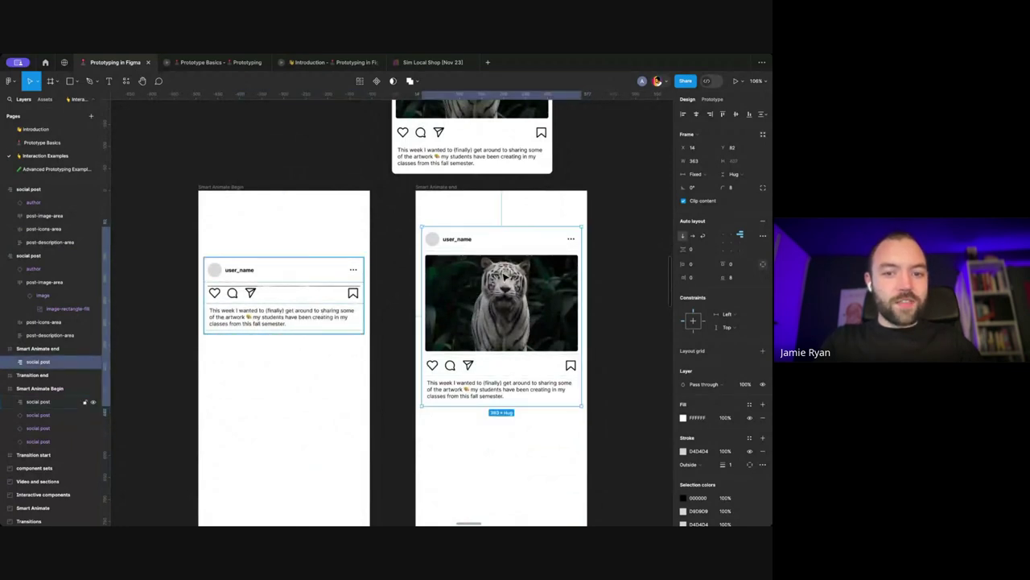
Step: Connect the collapsed post to Smart Animate end with an on-tap Smart animate, Linear, 1000ms, and test it in the preview of Smart Animate Begin
click(237, 188)
key(shift+space)
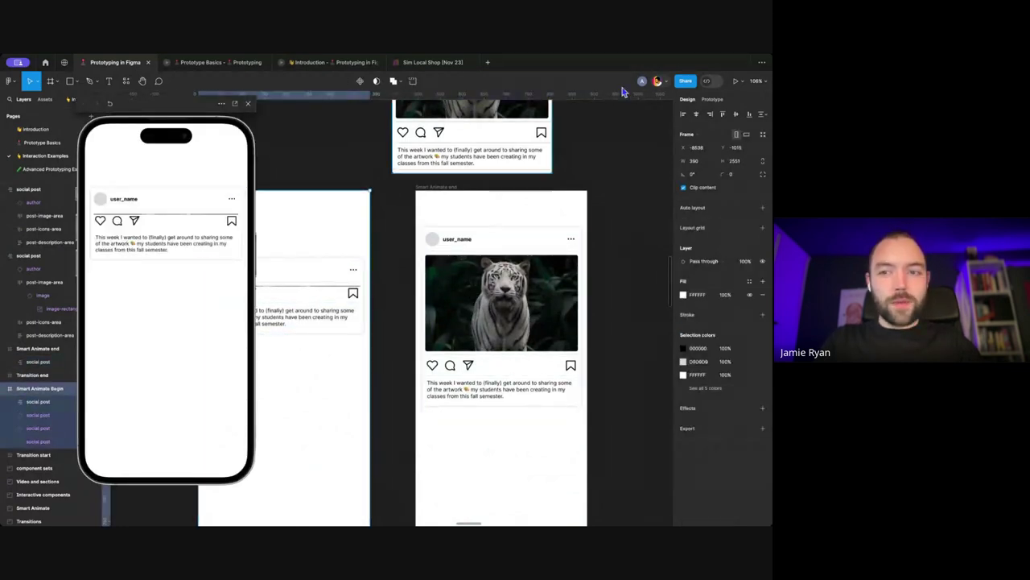
click(714, 99)
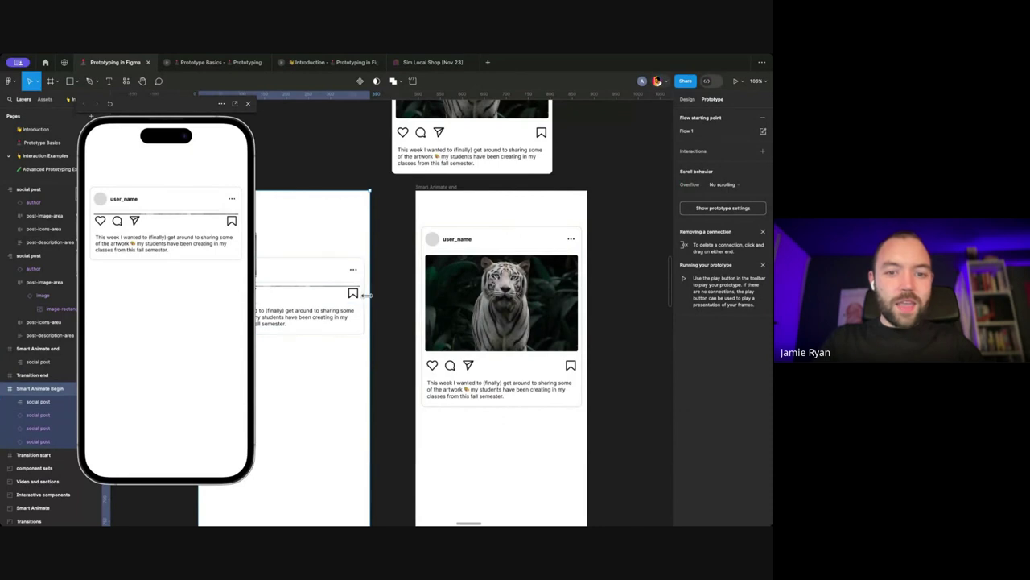
drag(362, 299, 447, 303)
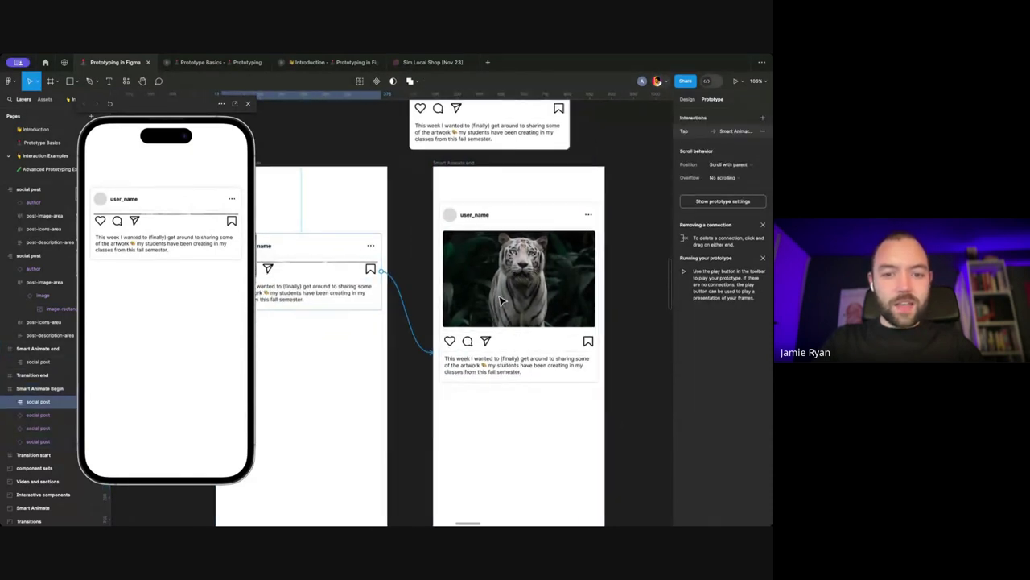
click(201, 252)
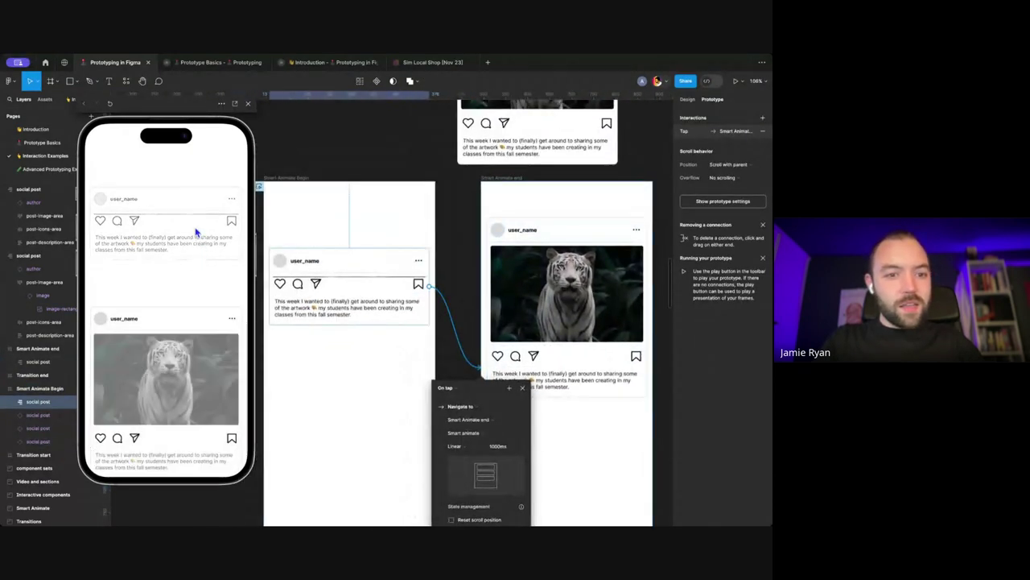
Step: Compare the nested image layers and their sizing in the collapsed post and in the Smart Animate end tiger post
click(390, 274)
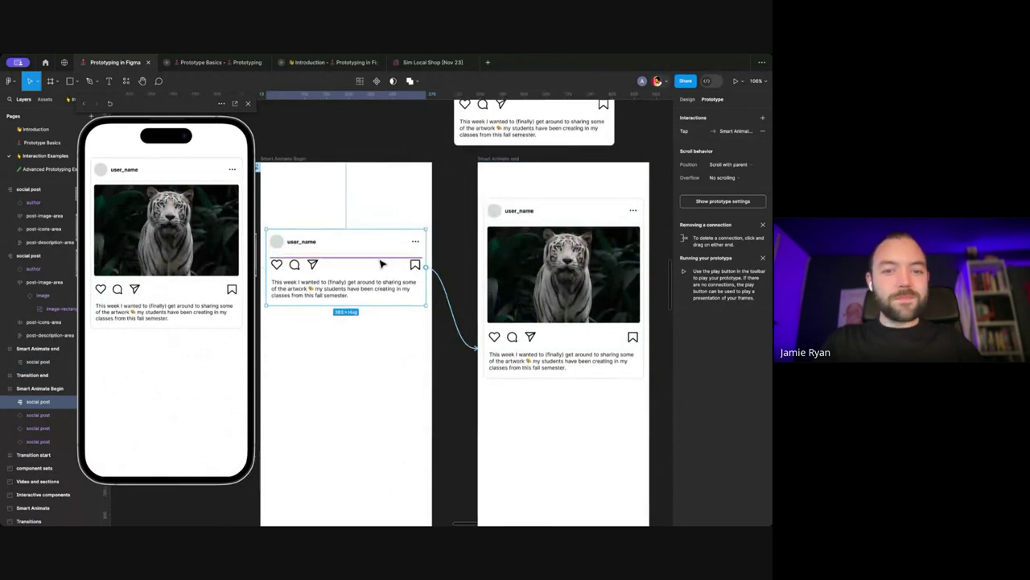
double_click(367, 267)
click(689, 102)
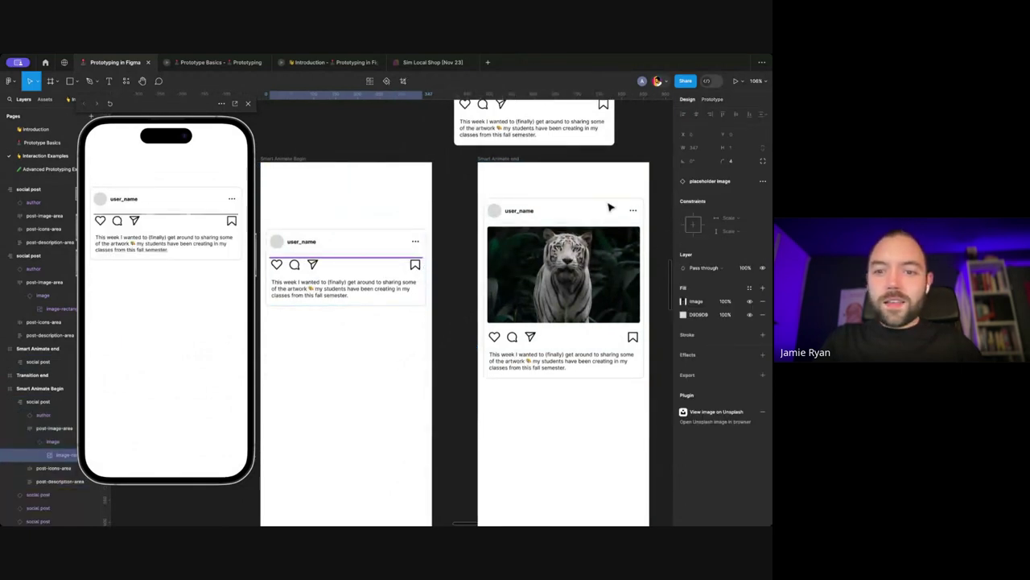
click(386, 263)
scroll(389, 262, right, 1)
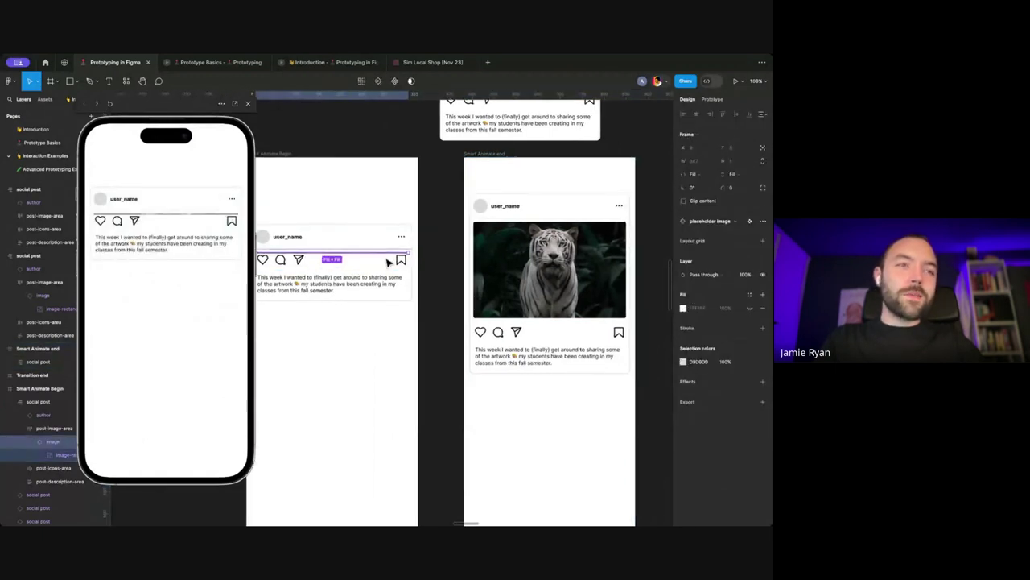
click(730, 165)
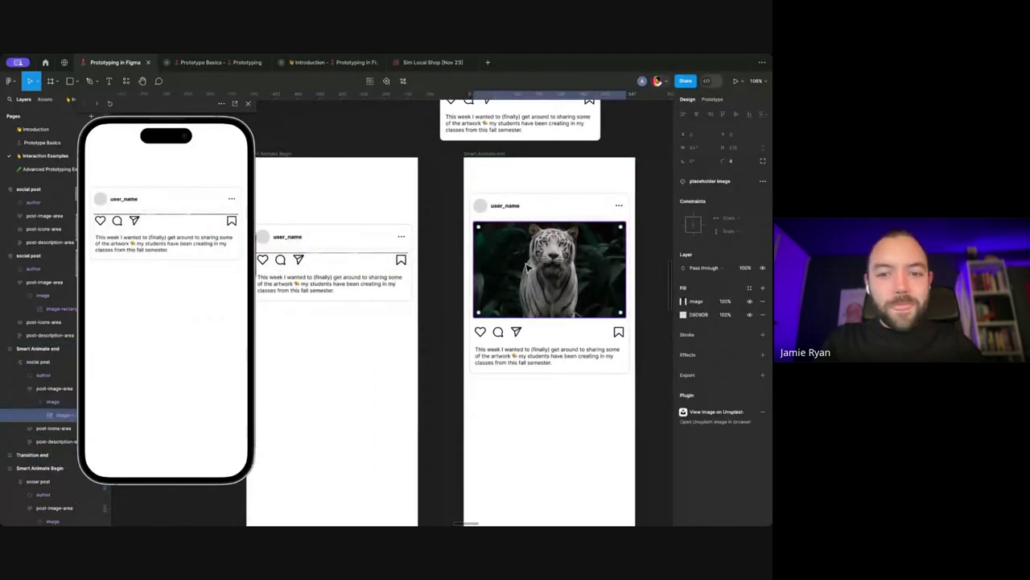
Step: Replace the collapsed post in Smart Animate Begin with a copy of the full tiger post from Smart Animate end
key(ctrl+v)
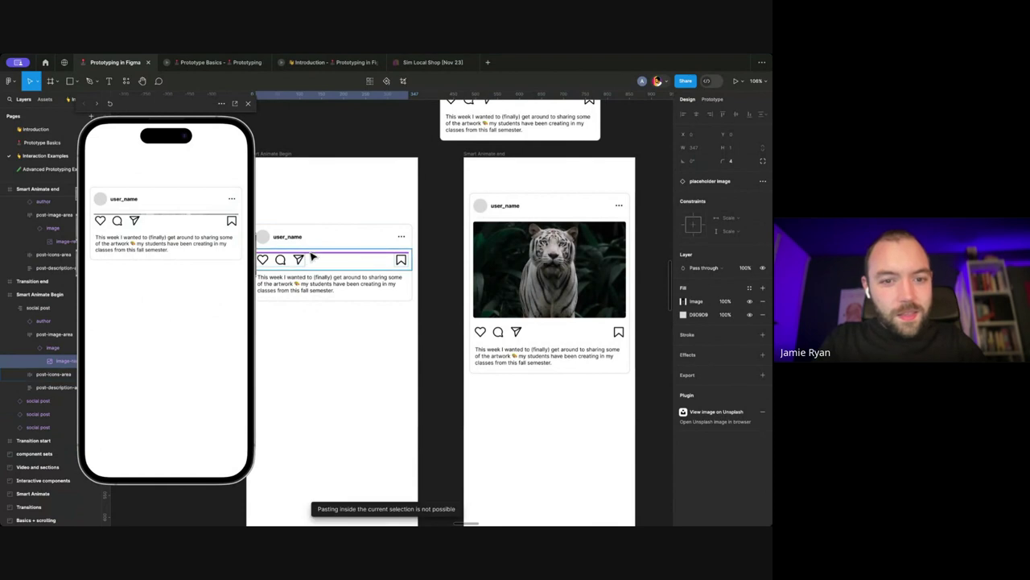
click(375, 261)
key(Delete)
key(ctrl+v)
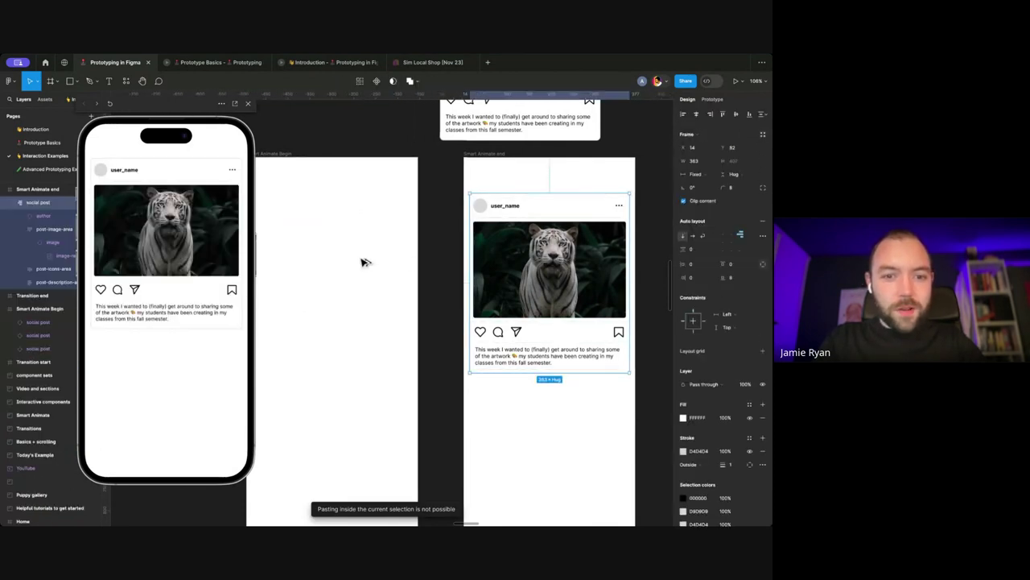
Step: Collapse the nested image in the Smart Animate Begin post to a height of 0, keeping its surrounding post-image-area
double_click(351, 282)
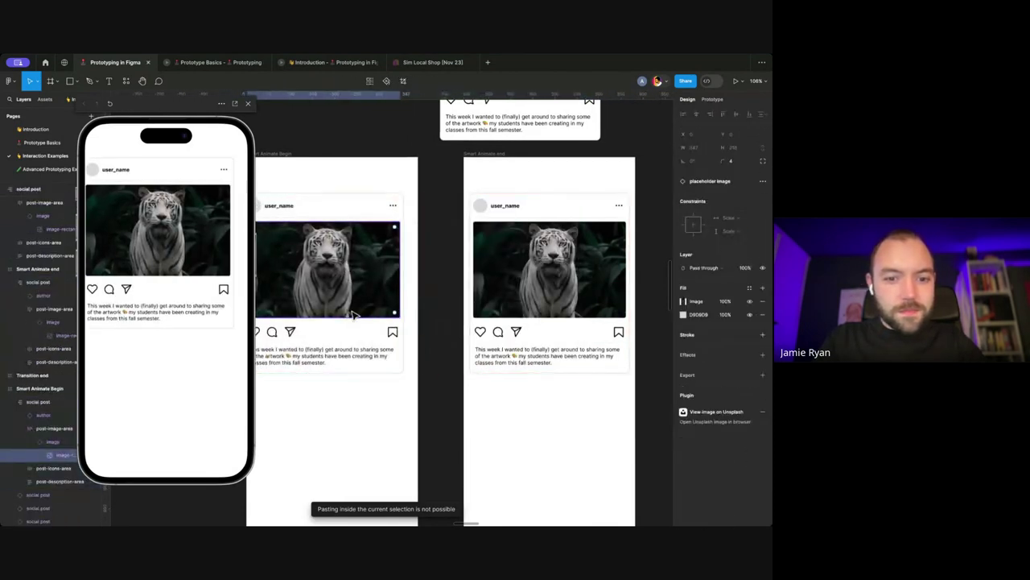
scroll(373, 338, left, 3)
key(Escape)
scroll(419, 282, right, 2)
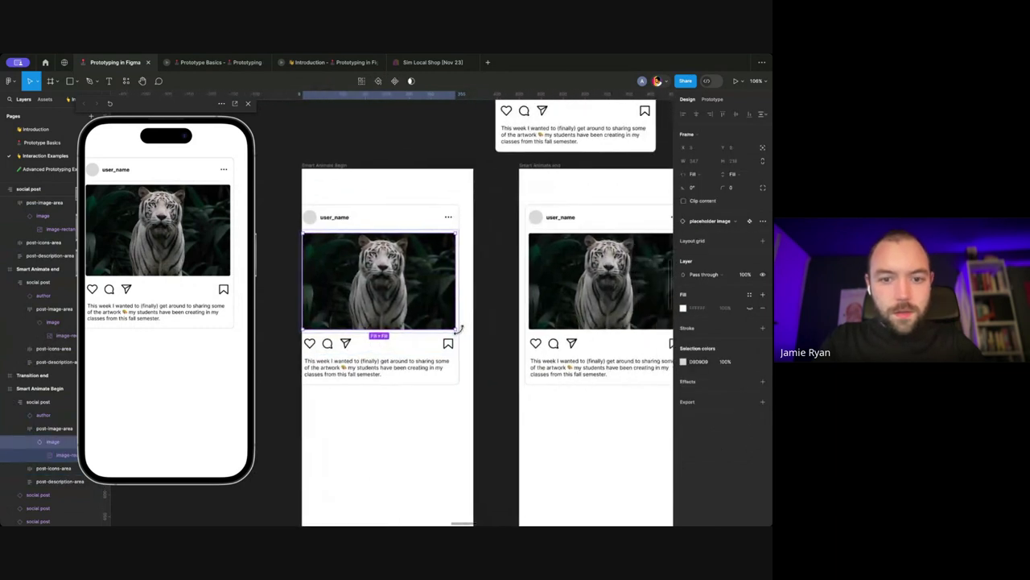
drag(408, 326, 413, 234)
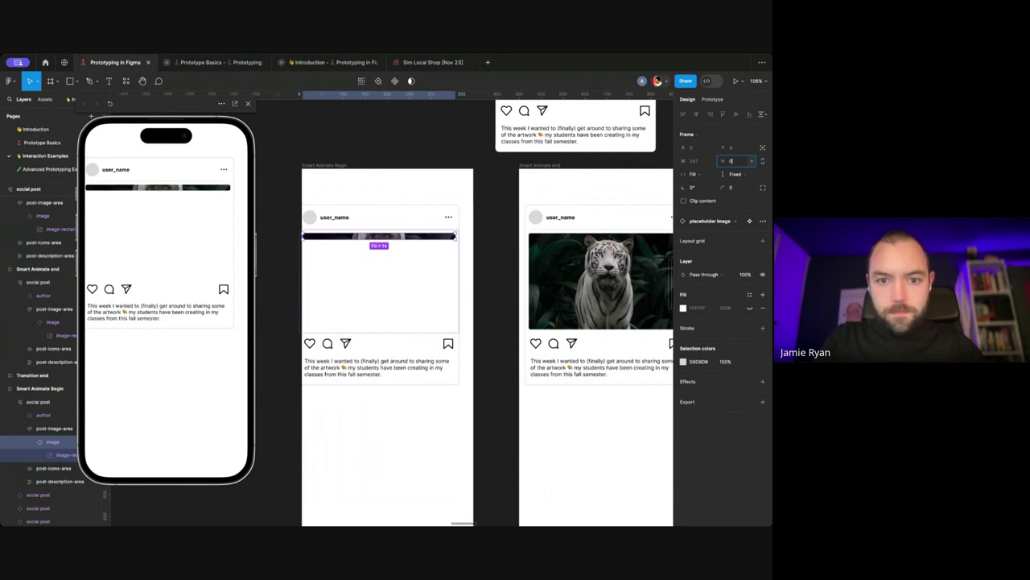
key(Return)
key(Escape)
key(Escape)
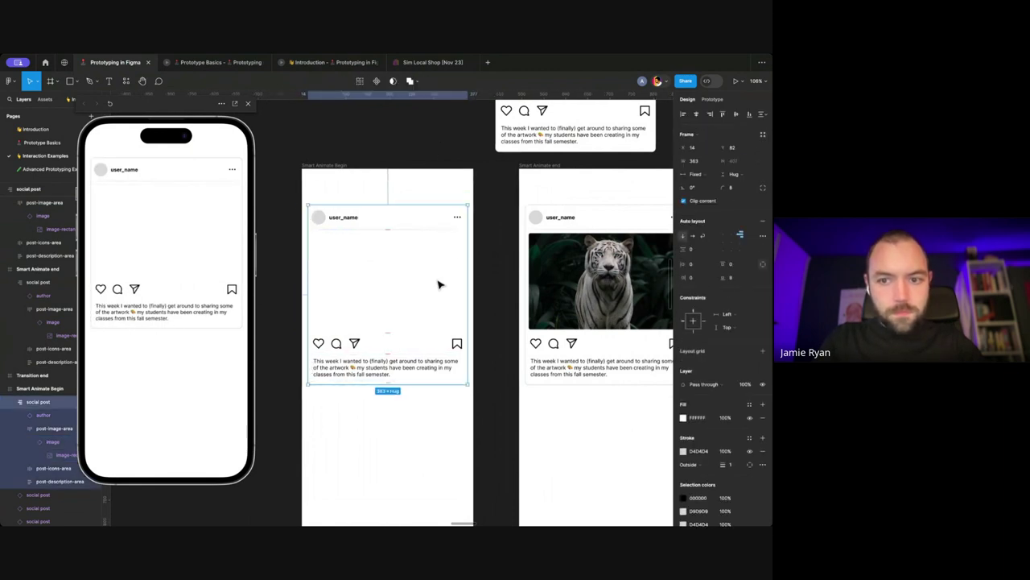
Step: Connect the Begin post to Smart Animate end with an on-tap Smart animate, Linear, 1000ms, and test it in the preview
click(712, 99)
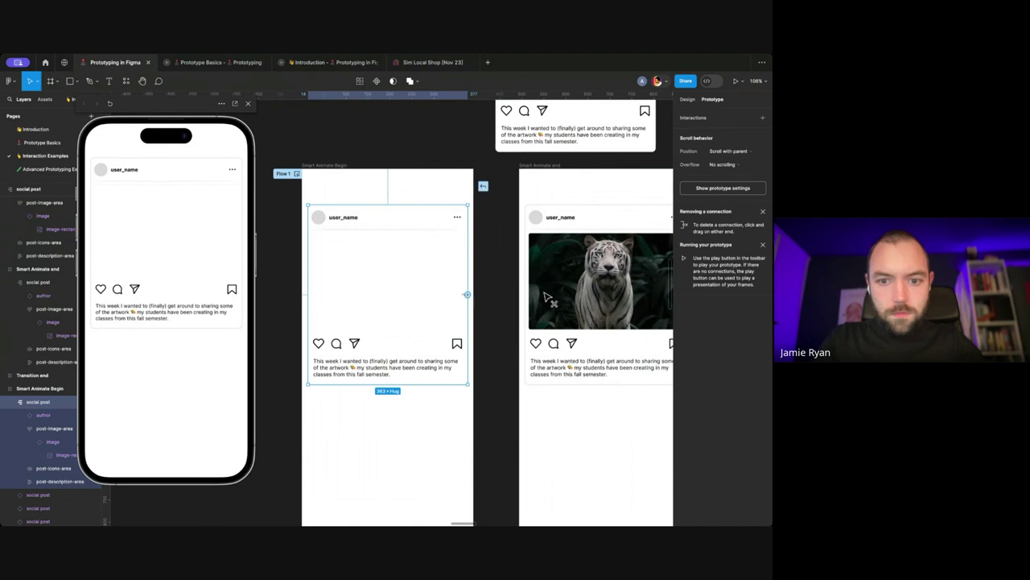
drag(467, 295, 548, 298)
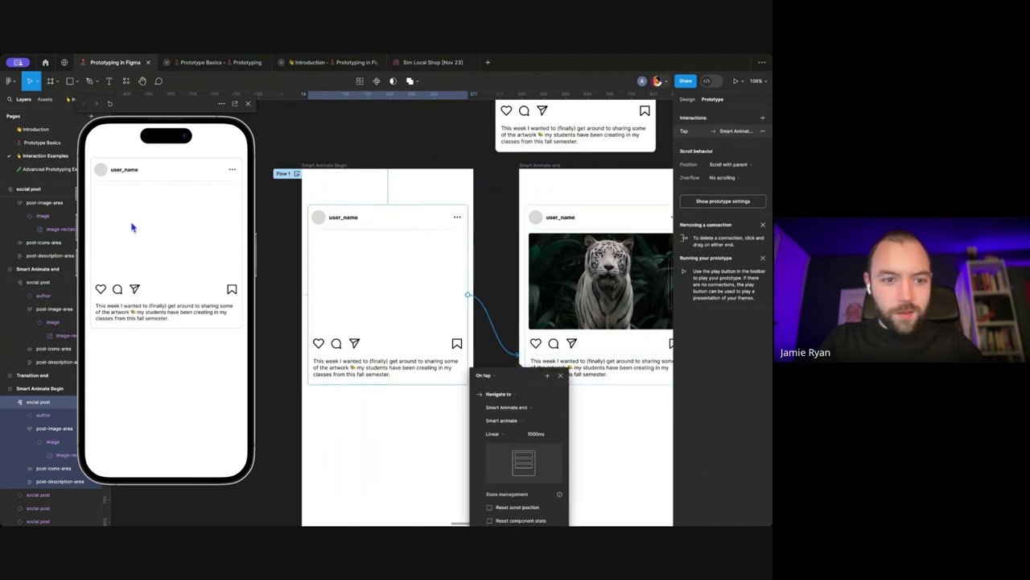
click(185, 225)
click(400, 131)
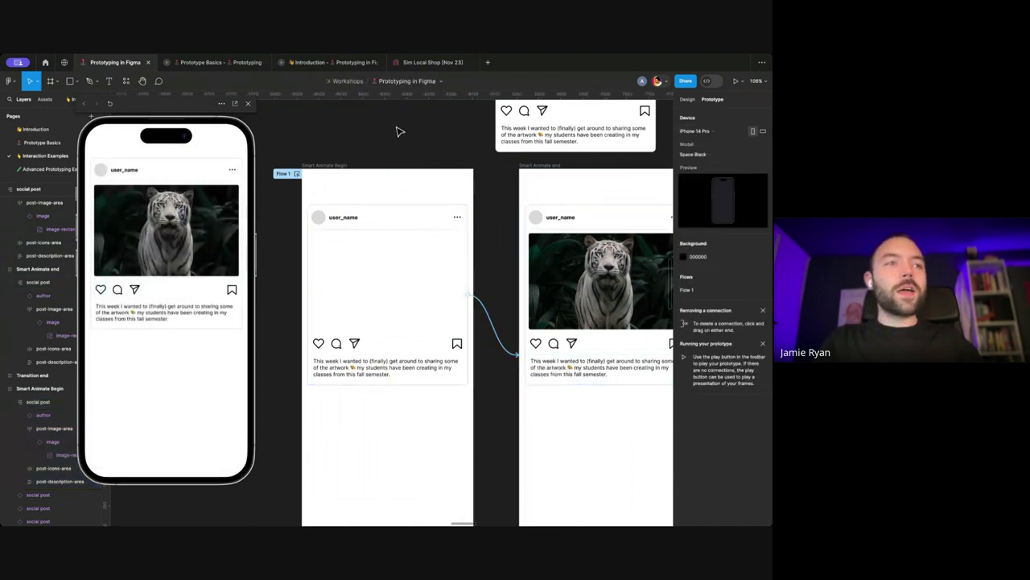
Step: Delete the Smart Animate Begin frame and close the prototype preview
scroll(400, 132, down, 3)
click(290, 203)
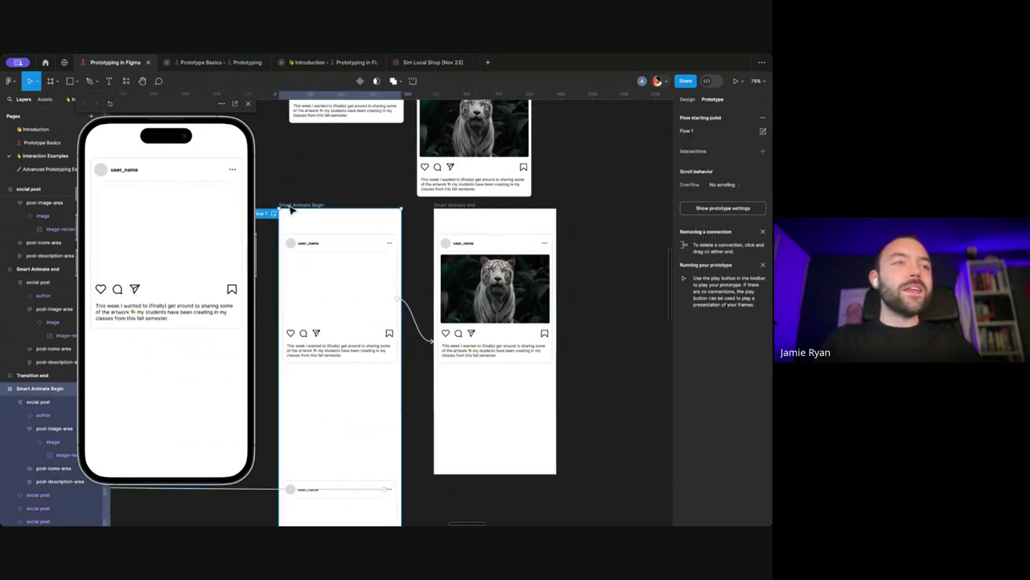
key(Delete)
click(249, 105)
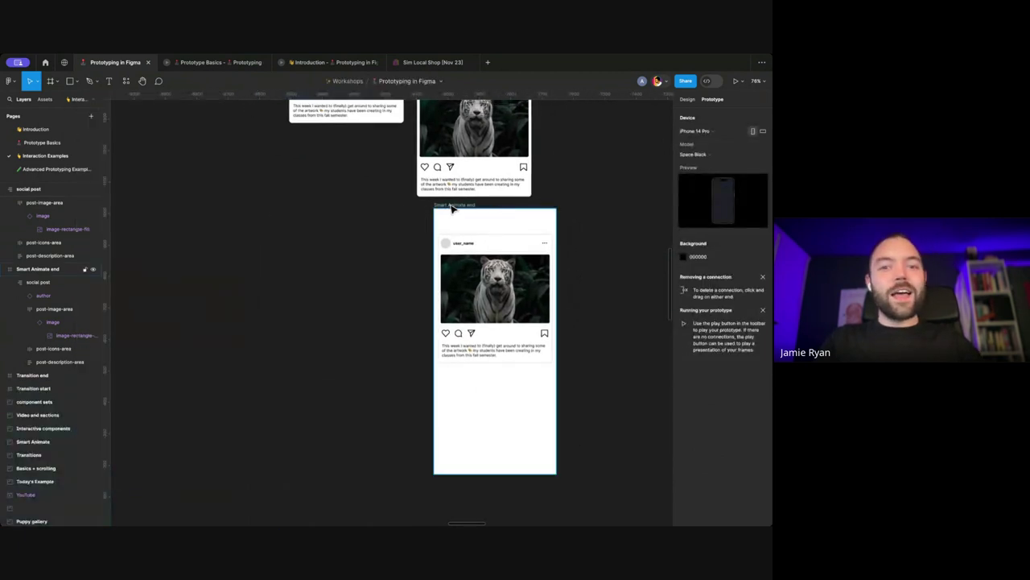
Step: Delete both standalone social post copies above the Smart Animate end frame
click(452, 208)
scroll(364, 171, up, 3)
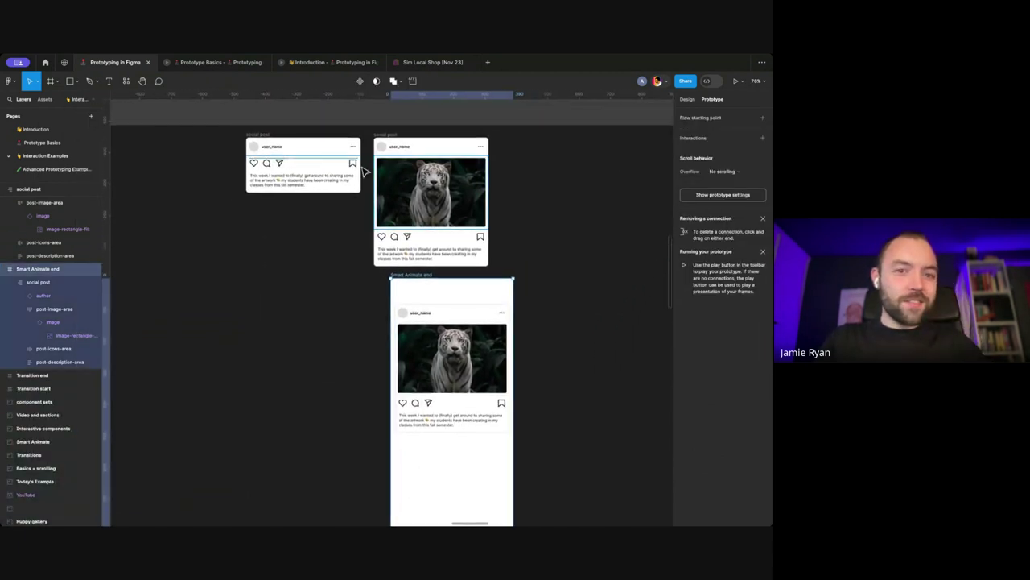
key(shift+0)
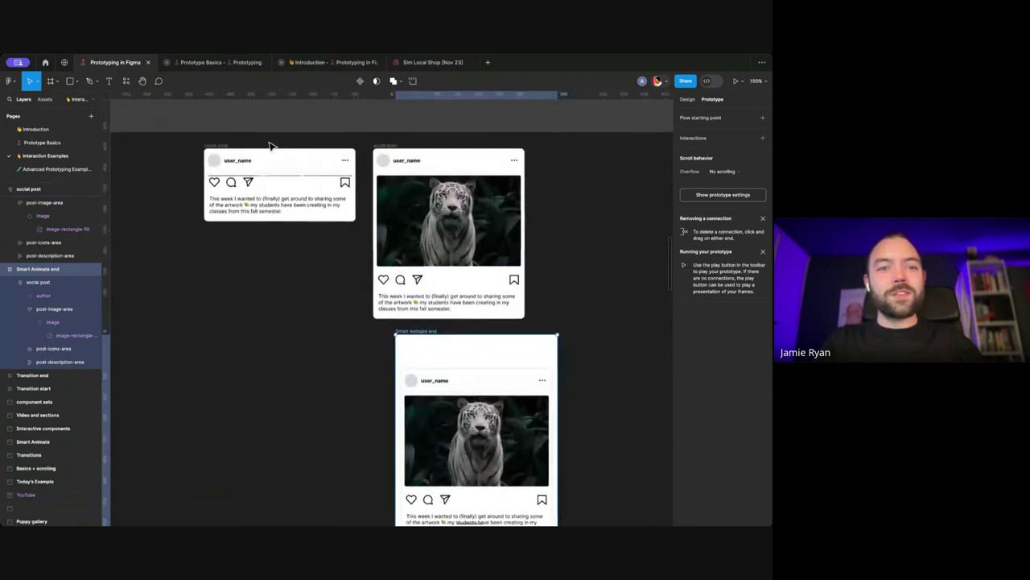
scroll(277, 192, up, 1)
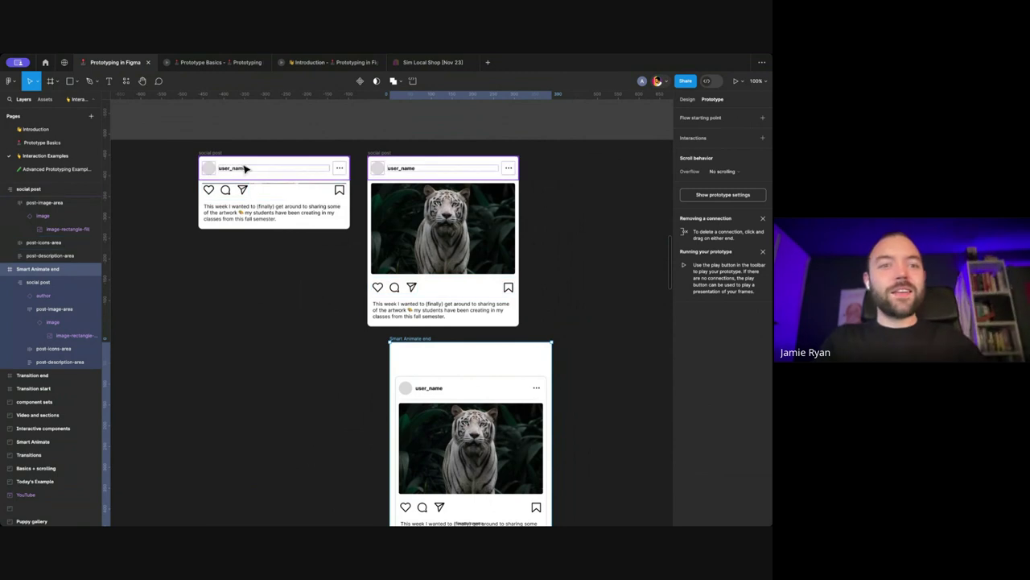
click(215, 157)
scroll(215, 156, up, 2)
scroll(405, 200, up, 4)
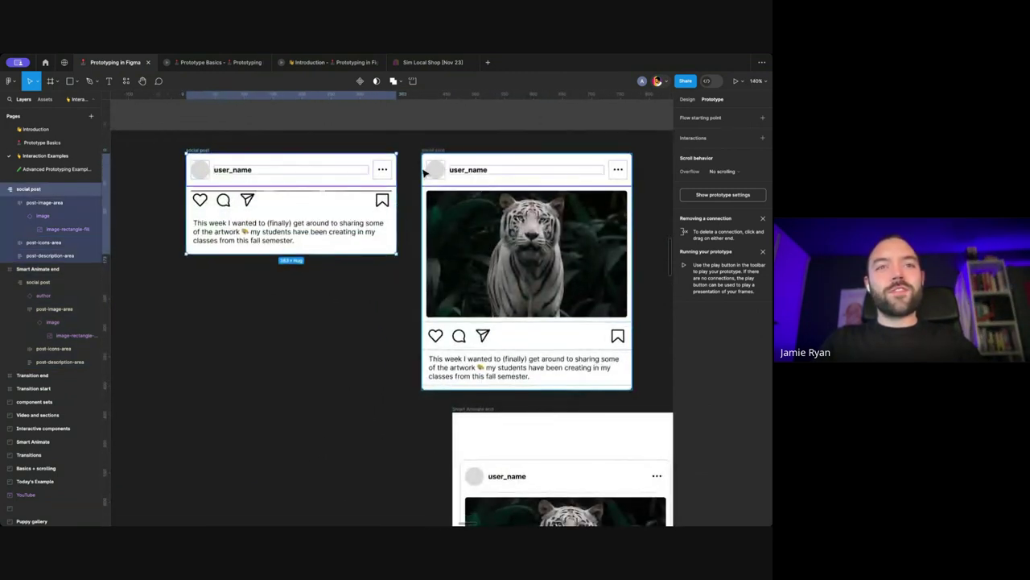
scroll(424, 169, down, 2)
scroll(423, 170, down, 3)
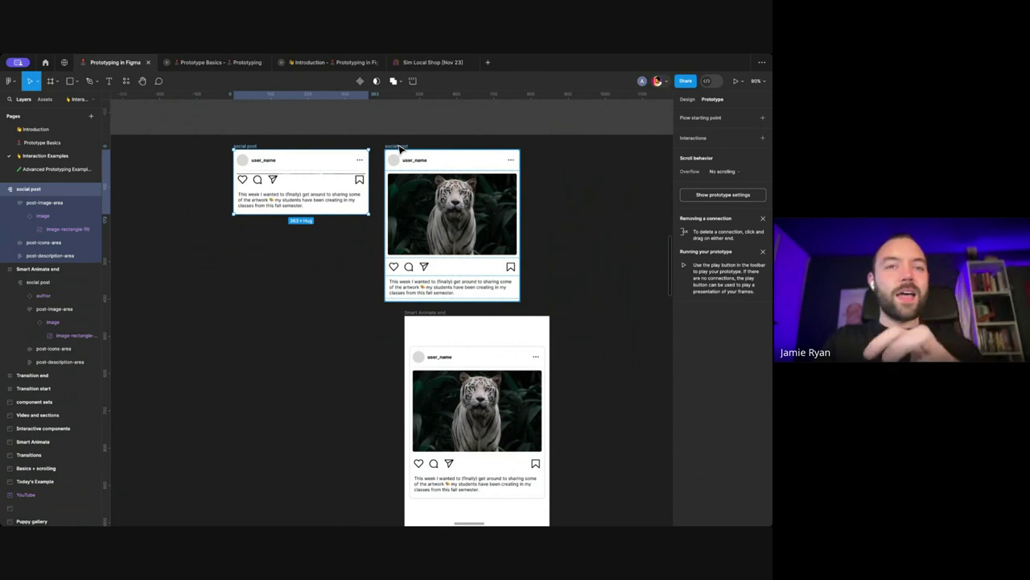
click(400, 147)
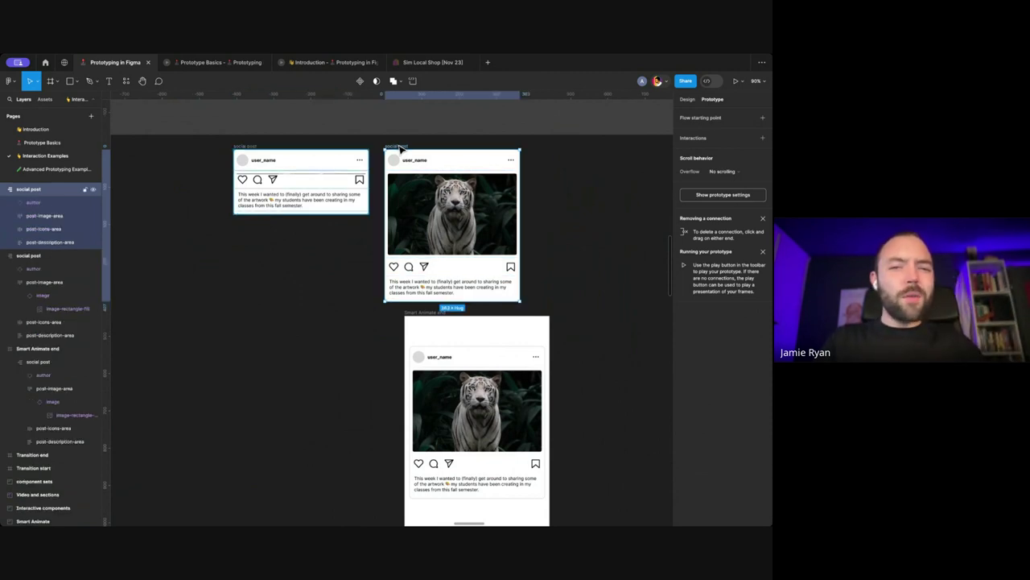
shift+click(248, 150)
key(Delete)
Step: Return to the Smart animate naming section on consistent naming and layer order
scroll(248, 151, down, 3)
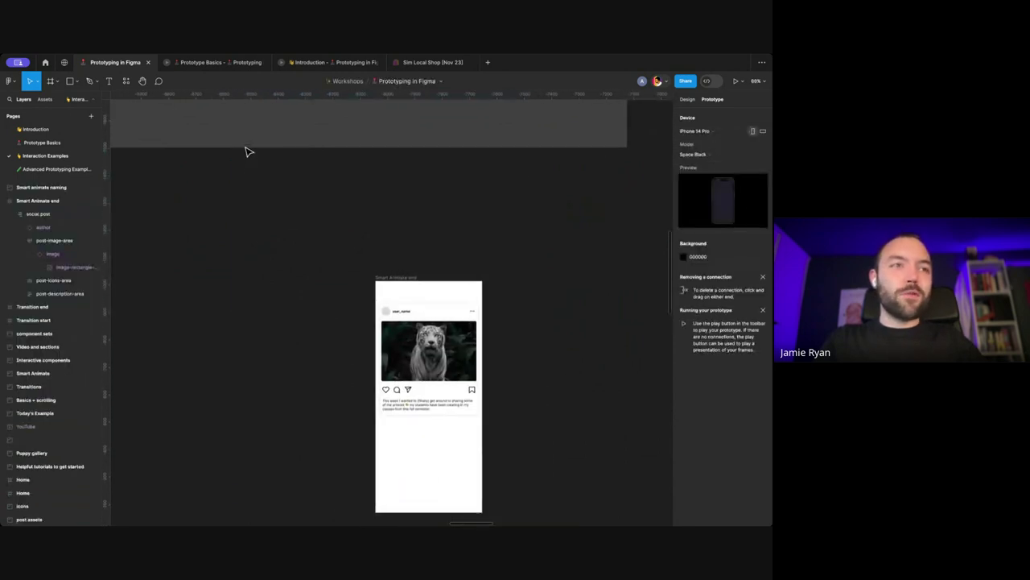
scroll(248, 152, down, 2)
scroll(281, 216, up, 2)
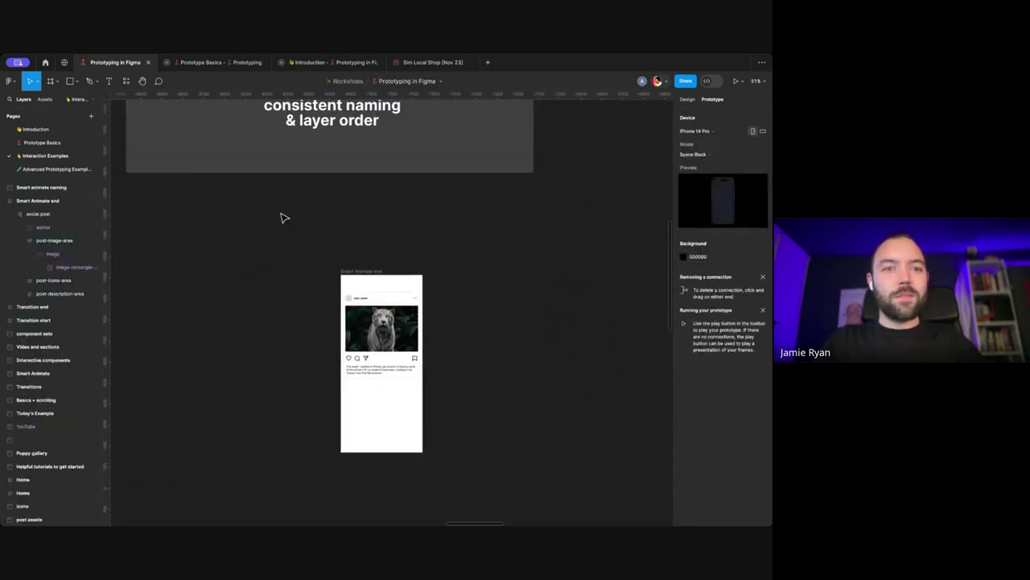
scroll(281, 217, up, 2)
scroll(280, 217, down, 5)
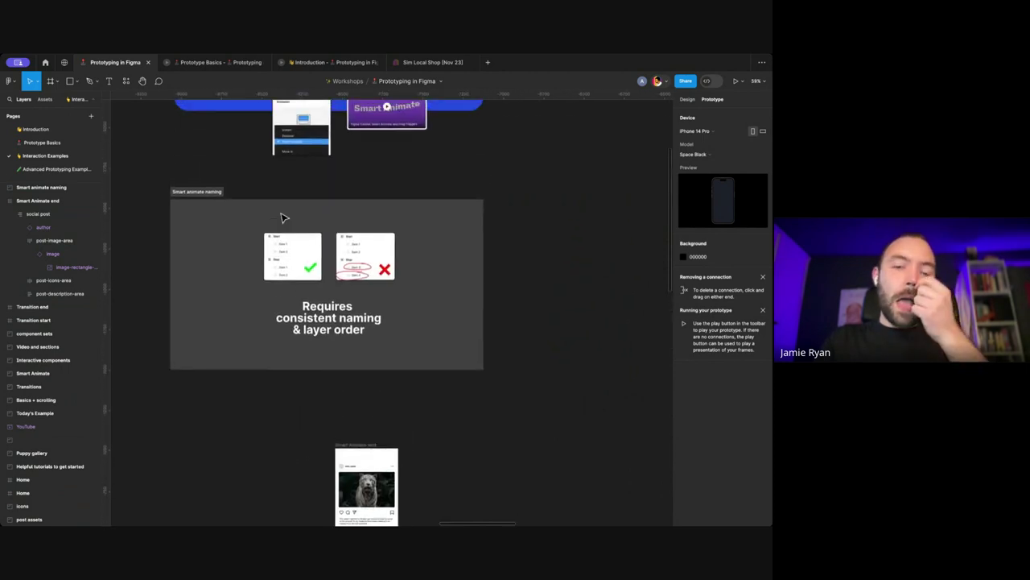
Step: Open the Prototype Basics page to work on the Figmarket shop screens
scroll(282, 217, up, 2)
scroll(282, 217, right, 5)
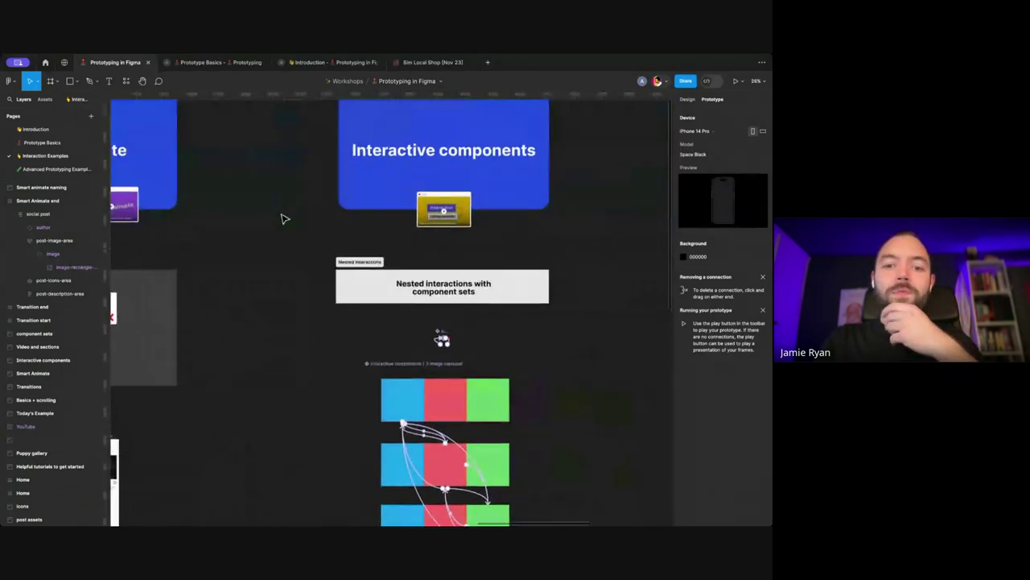
scroll(281, 217, right, 1)
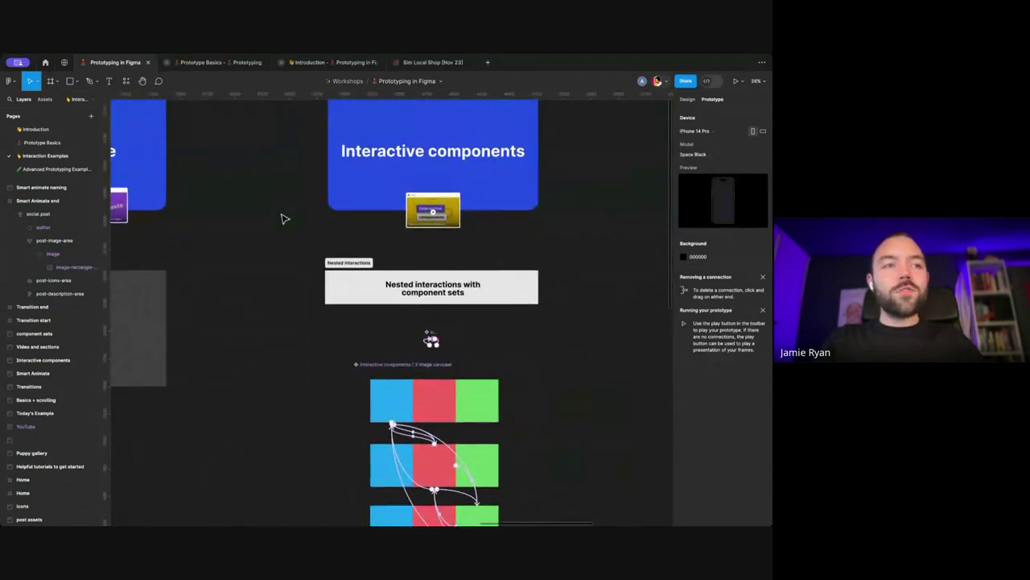
click(42, 142)
scroll(282, 209, up, 5)
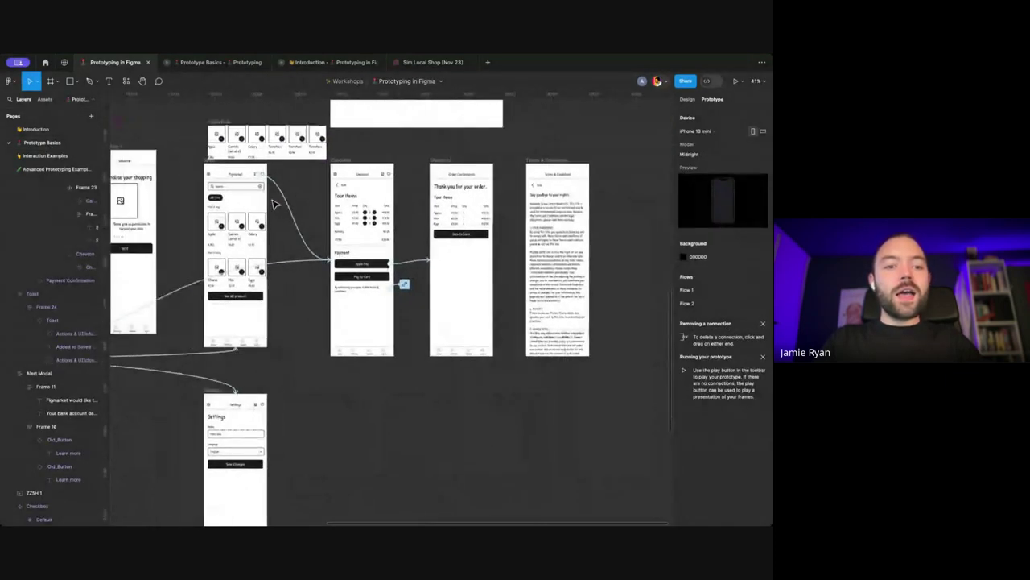
scroll(294, 216, up, 3)
scroll(322, 201, left, 5)
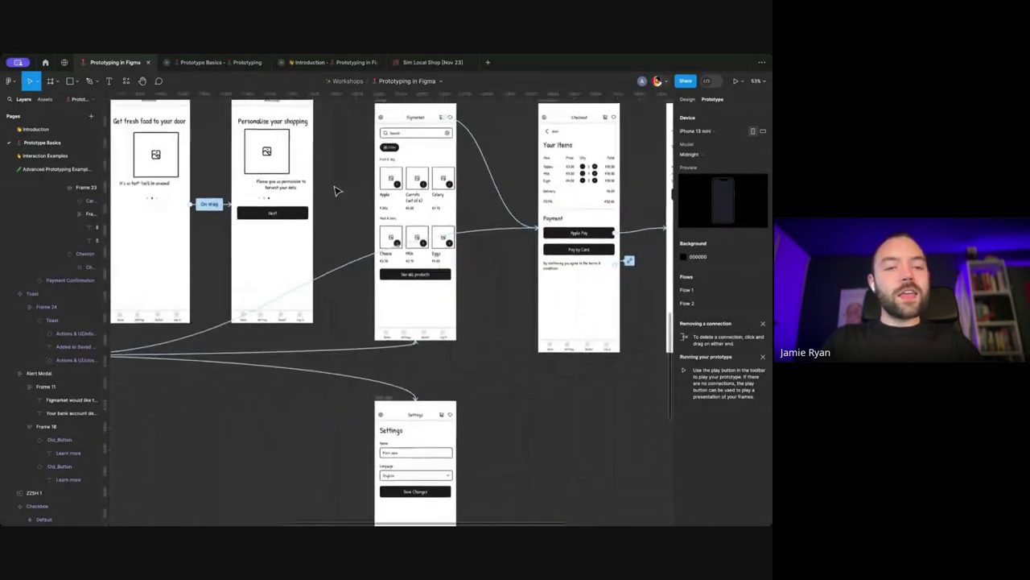
scroll(398, 129, up, 5)
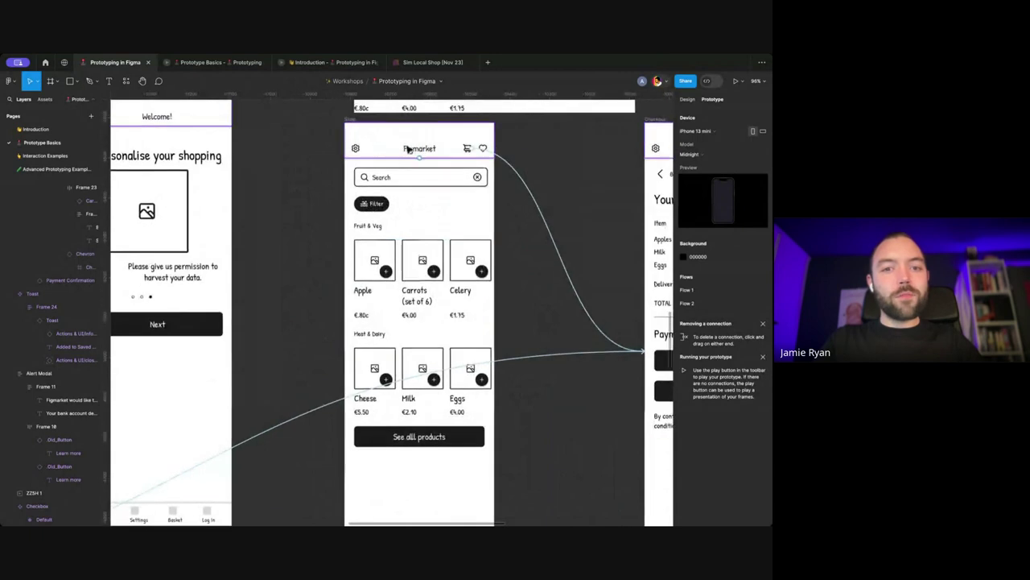
Step: Examine the settings icon in the Shop frame's header and the layout of the Settings and Checkout frames
click(409, 151)
scroll(355, 153, down, 4)
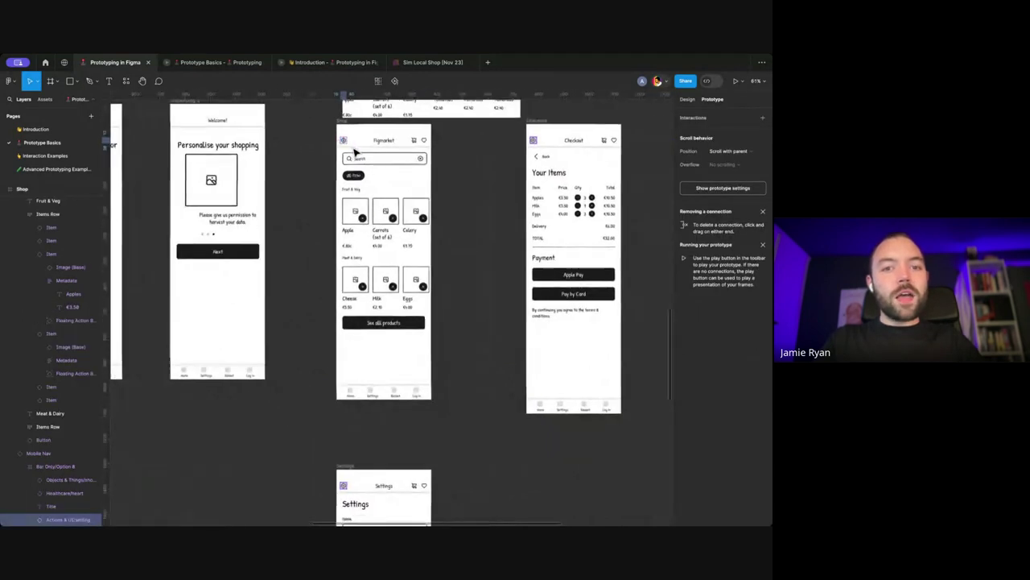
scroll(355, 153, down, 3)
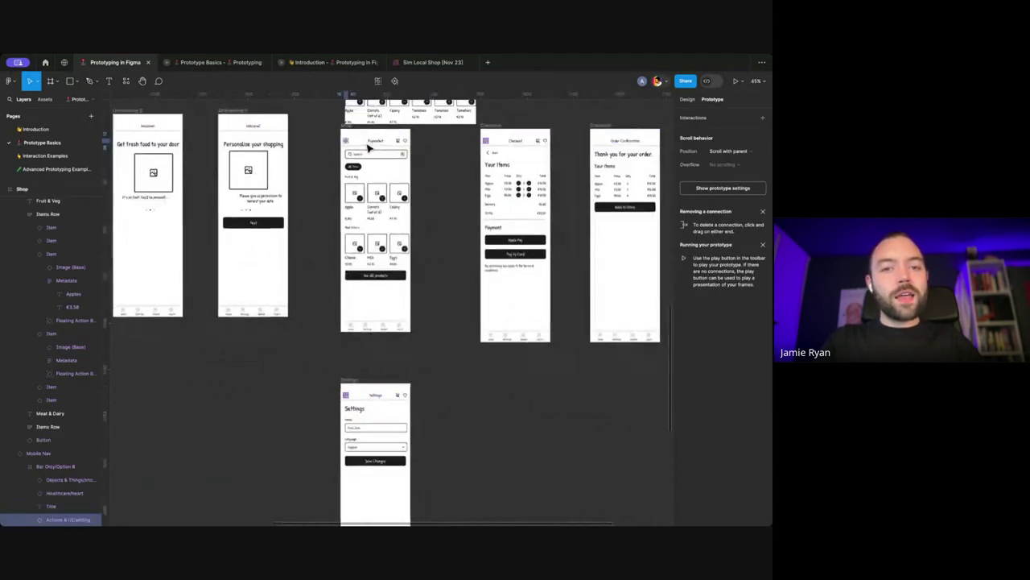
scroll(366, 142, up, 3)
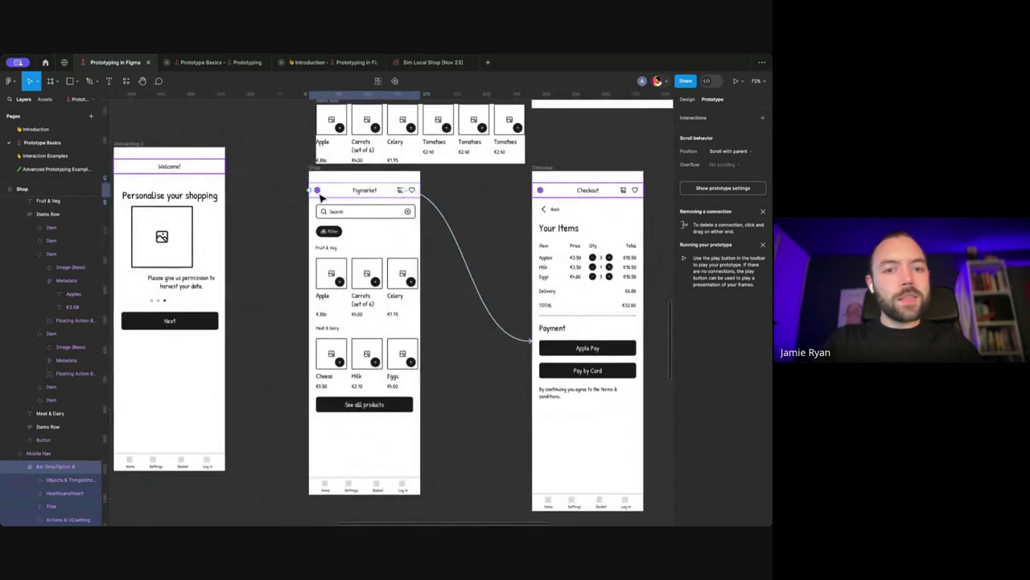
scroll(340, 195, down, 2)
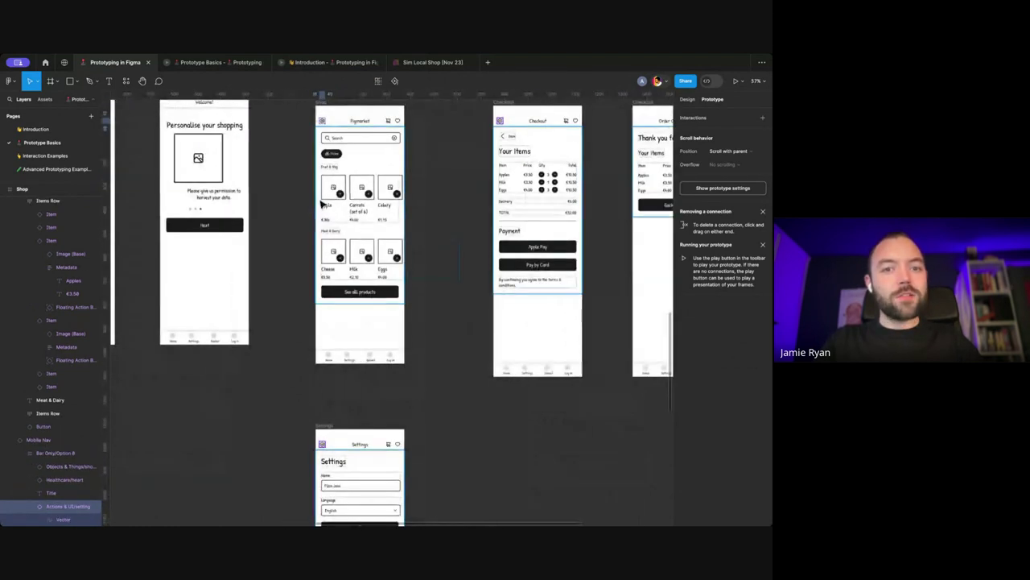
scroll(314, 244, down, 5)
scroll(357, 352, down, 1)
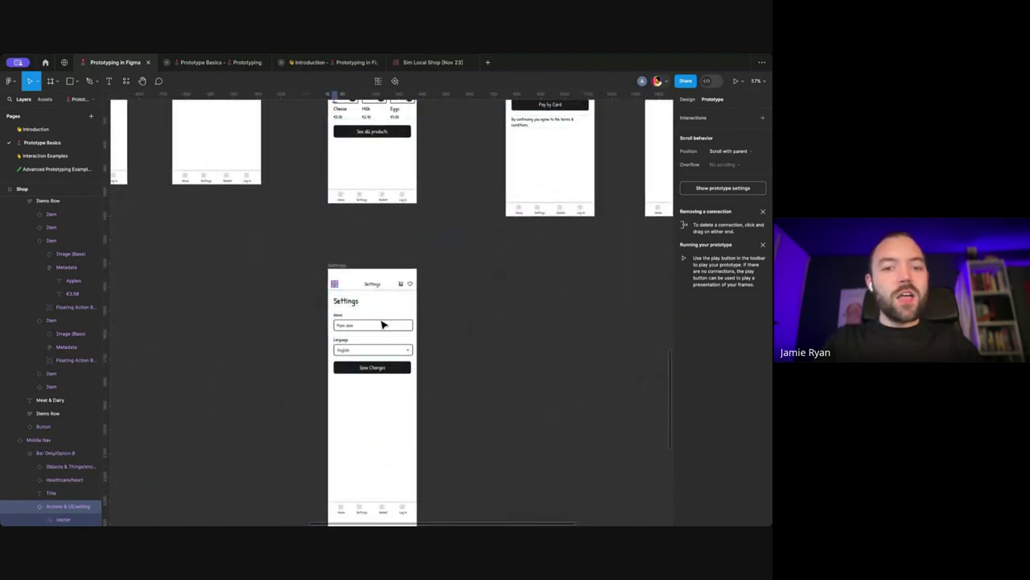
scroll(371, 326, up, 2)
scroll(343, 319, up, 5)
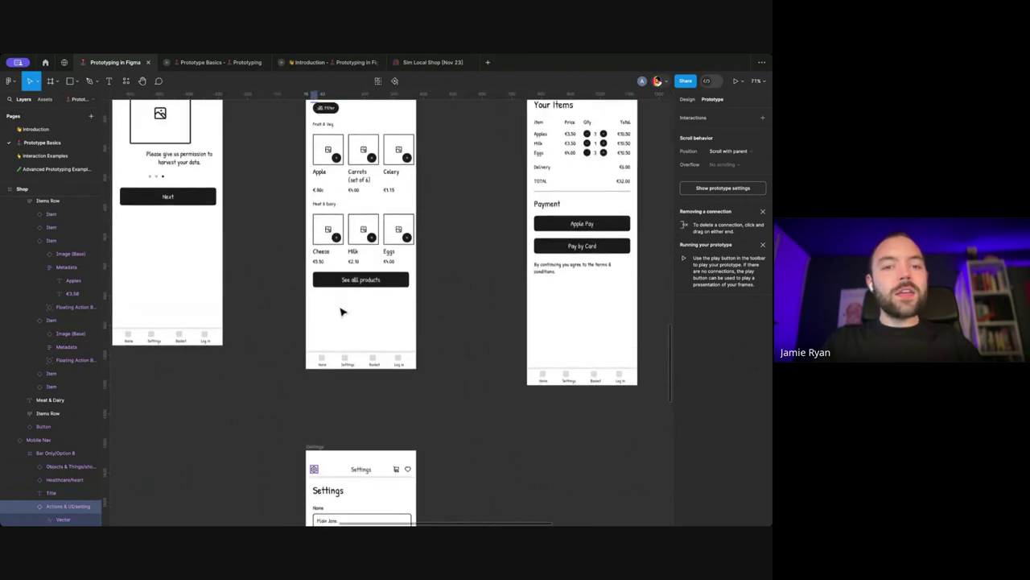
scroll(346, 314, right, 1)
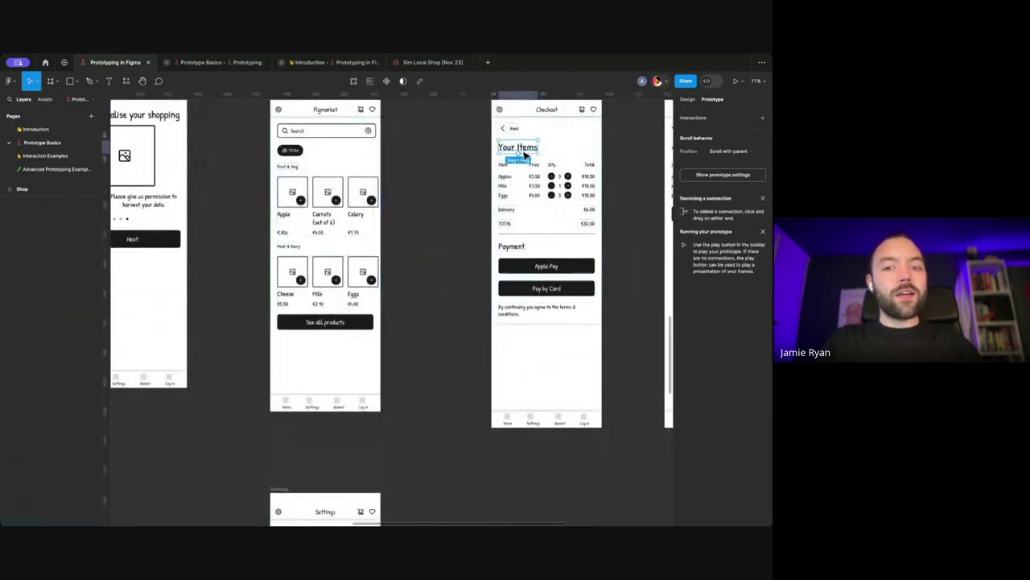
Step: Copy the Back link from the Checkout frame and place it above the Settings heading in the Settings frame
click(510, 129)
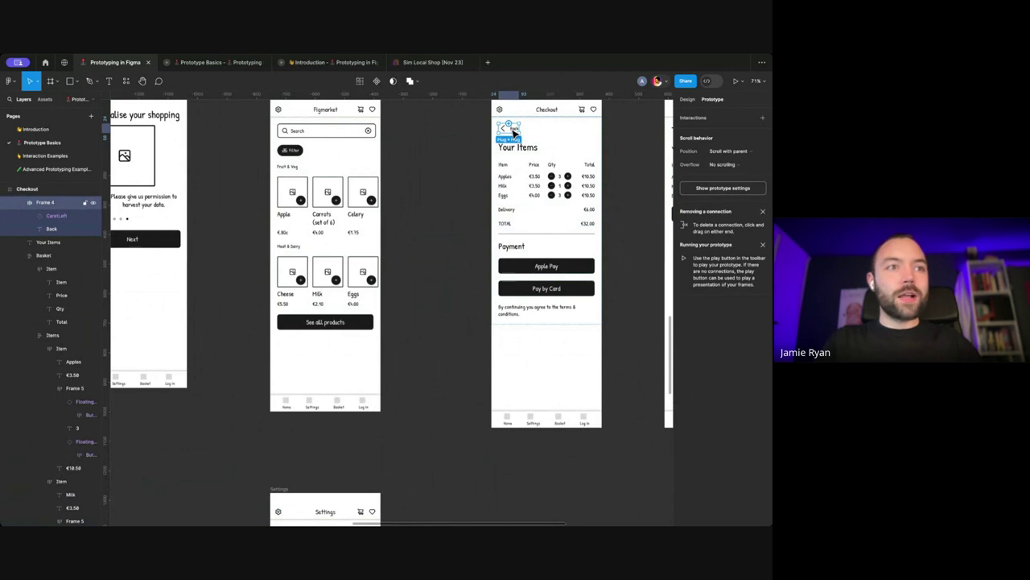
click(689, 99)
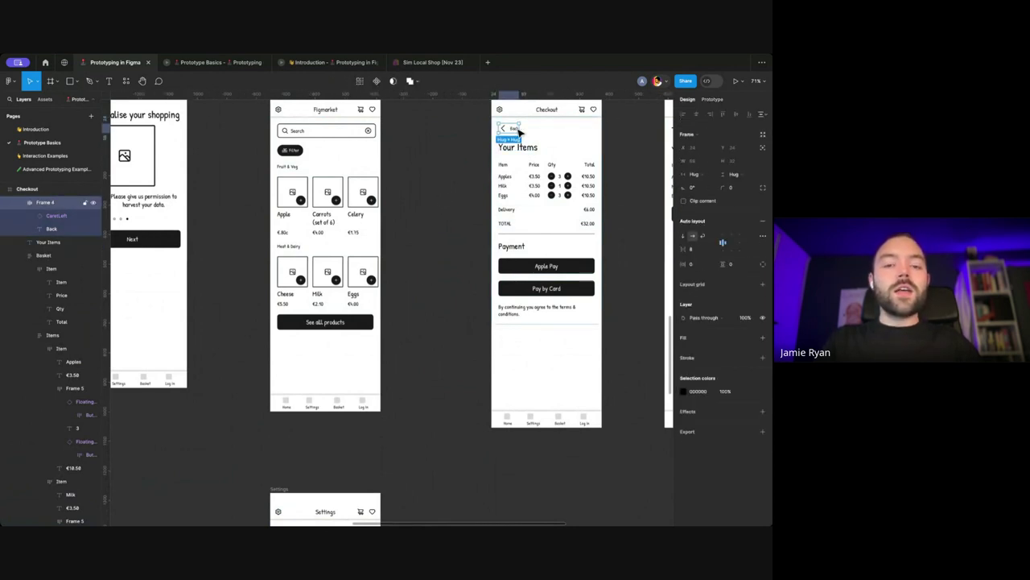
scroll(414, 225, down, 5)
click(381, 263)
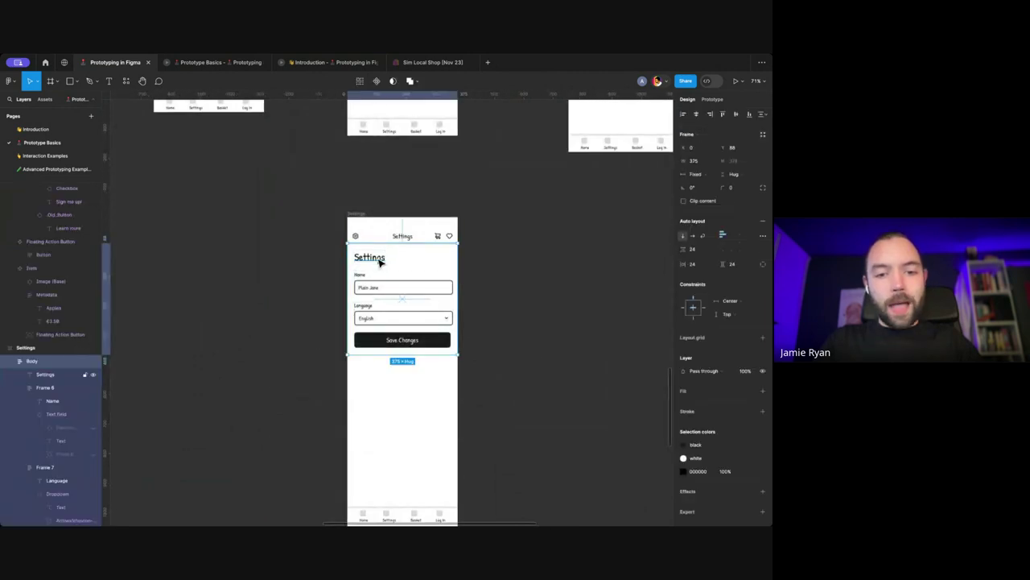
key(ctrl+v)
key(Up)
key(Up)
key(Up)
key(Up)
click(513, 262)
scroll(514, 262, up, 1)
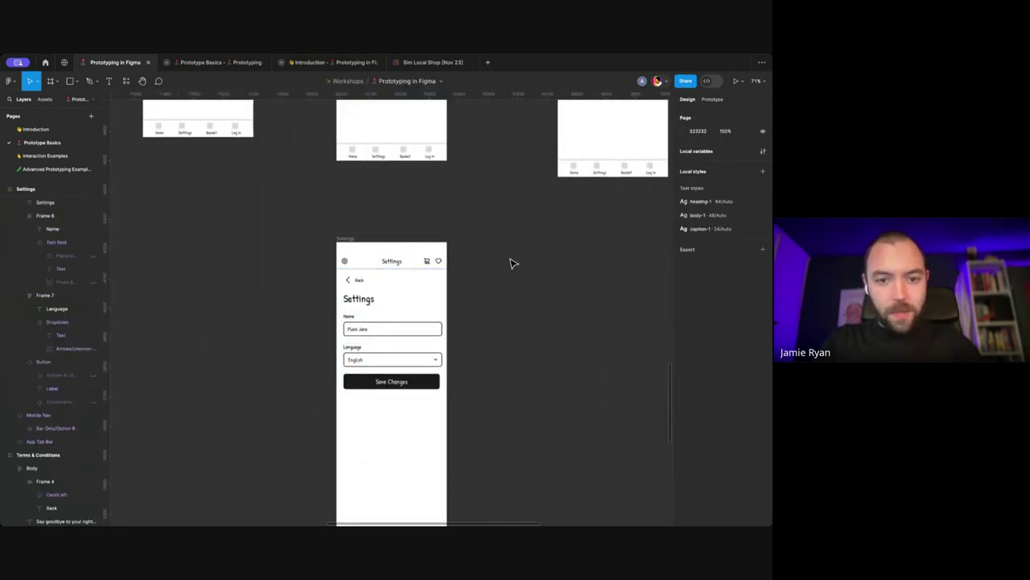
Step: Place the Mobile Nav main component on the empty canvas above Onboarding 3, starting from a copy of the Shop header
scroll(512, 264, up, 1)
scroll(455, 285, up, 5)
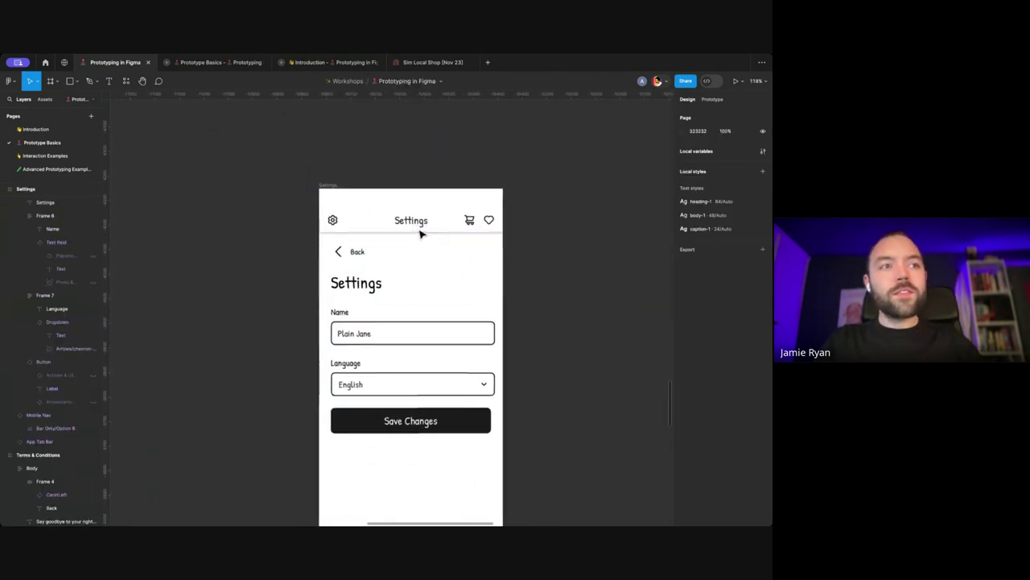
scroll(420, 232, down, 5)
click(713, 99)
scroll(587, 177, down, 2)
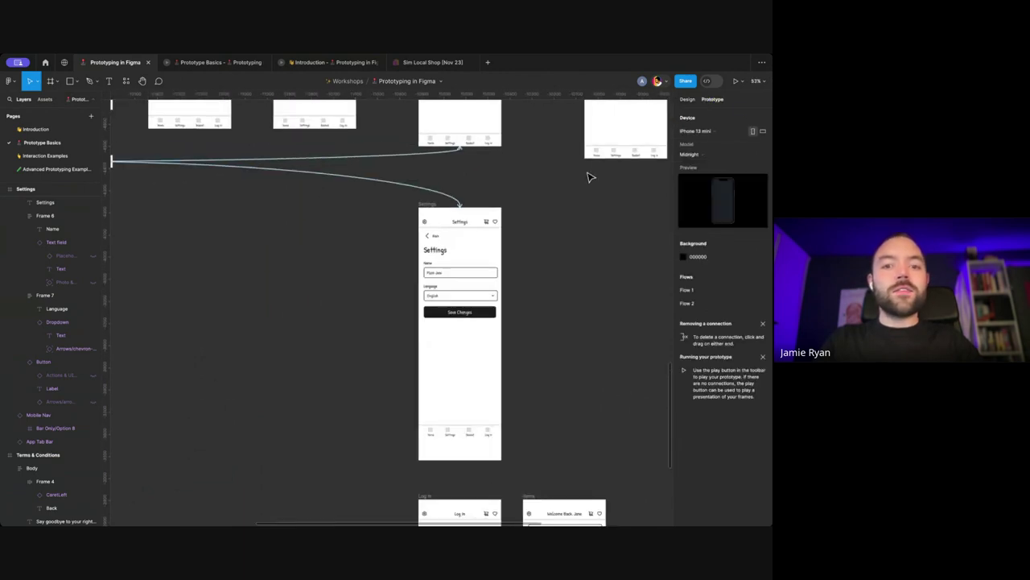
scroll(543, 199, up, 4)
scroll(479, 131, up, 3)
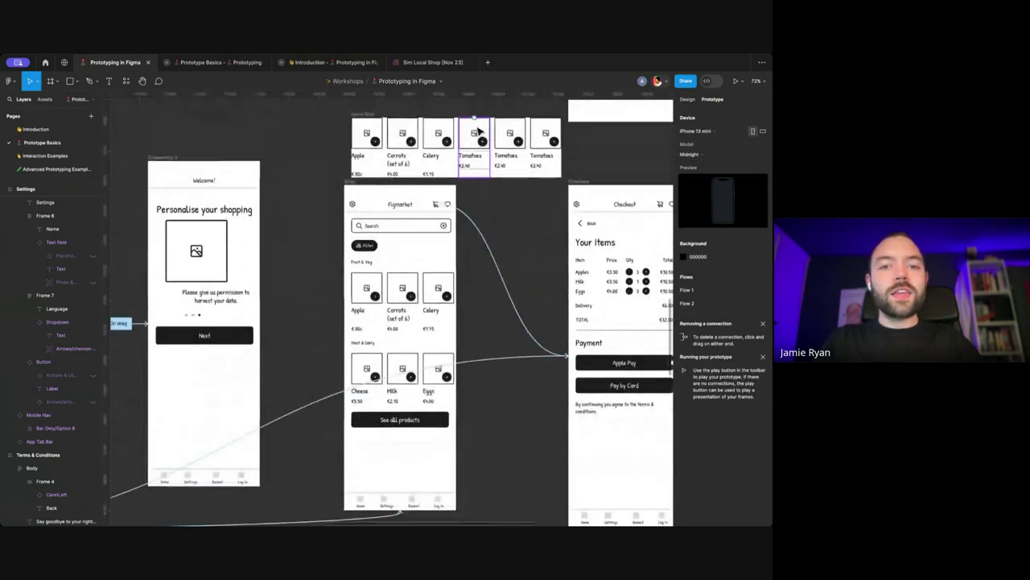
scroll(425, 222, up, 3)
scroll(431, 250, down, 3)
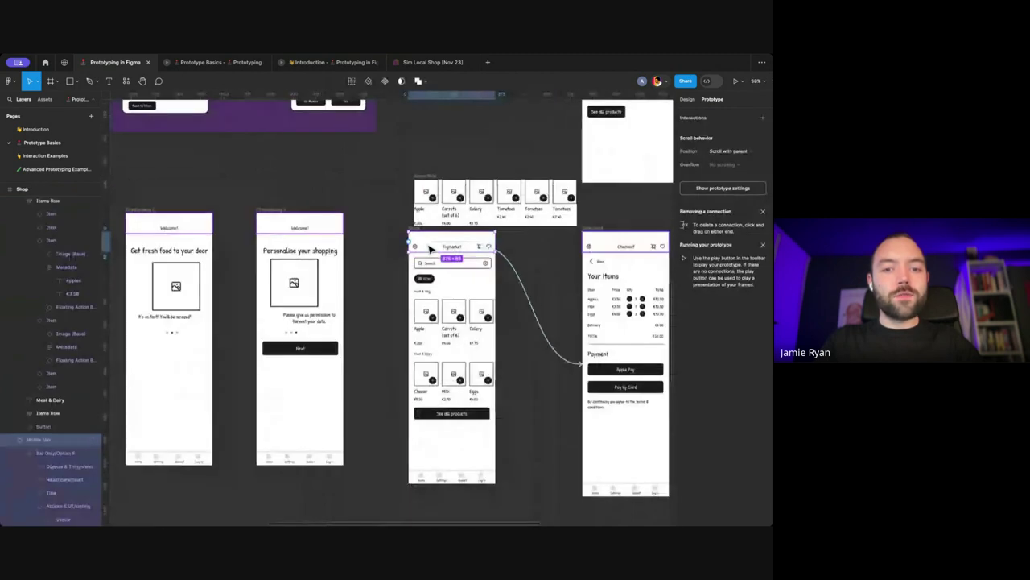
drag(439, 247, 322, 187)
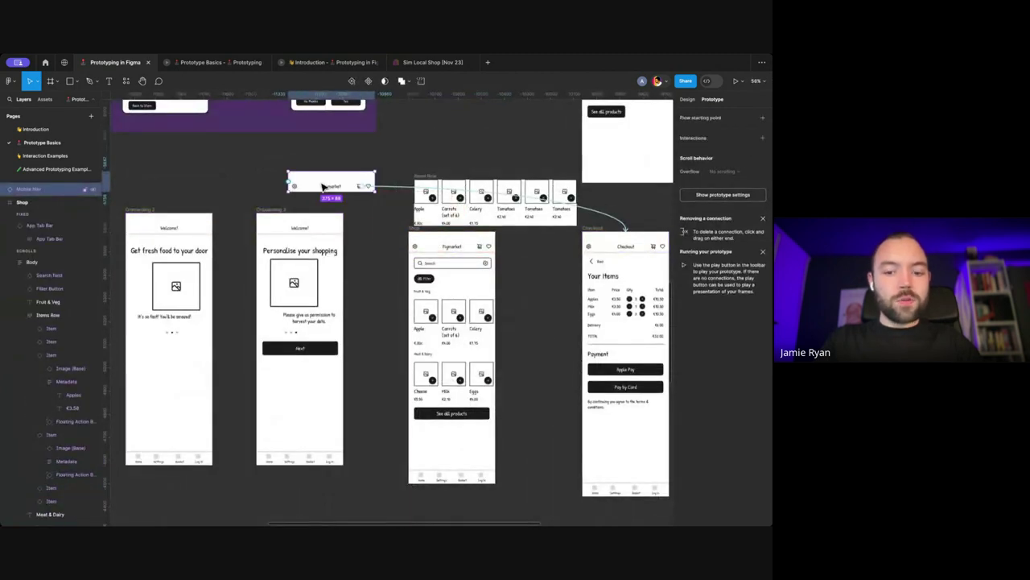
click(684, 98)
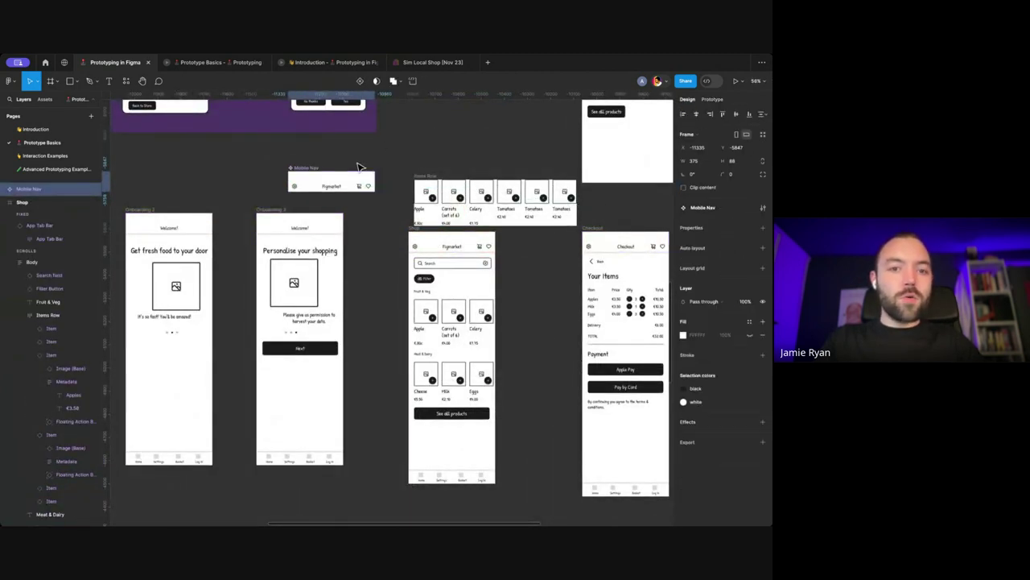
Step: Connect the settings icon inside the Mobile Nav main component to the Settings frame
scroll(313, 184, up, 5)
scroll(341, 185, left, 1)
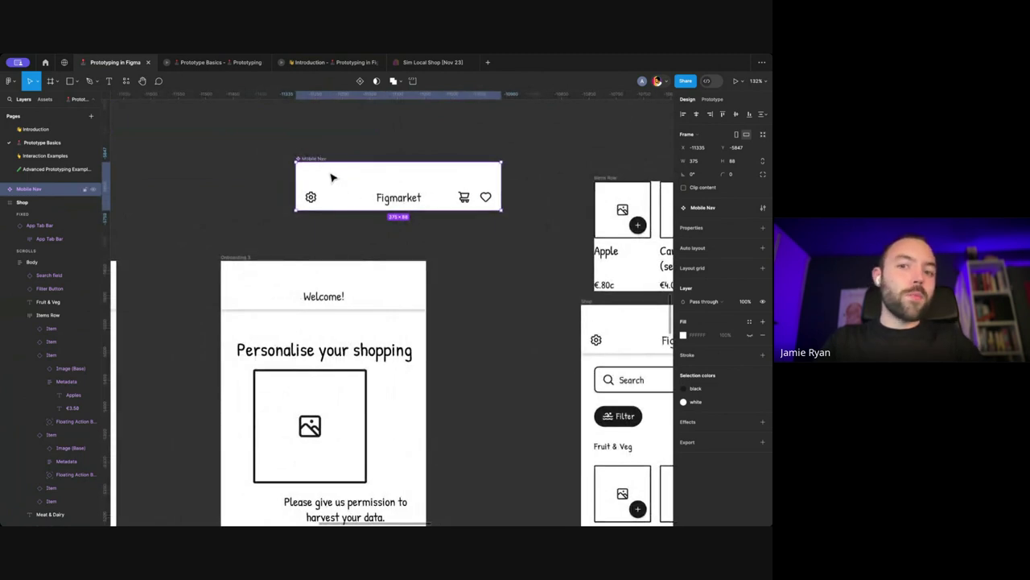
click(712, 99)
double_click(310, 198)
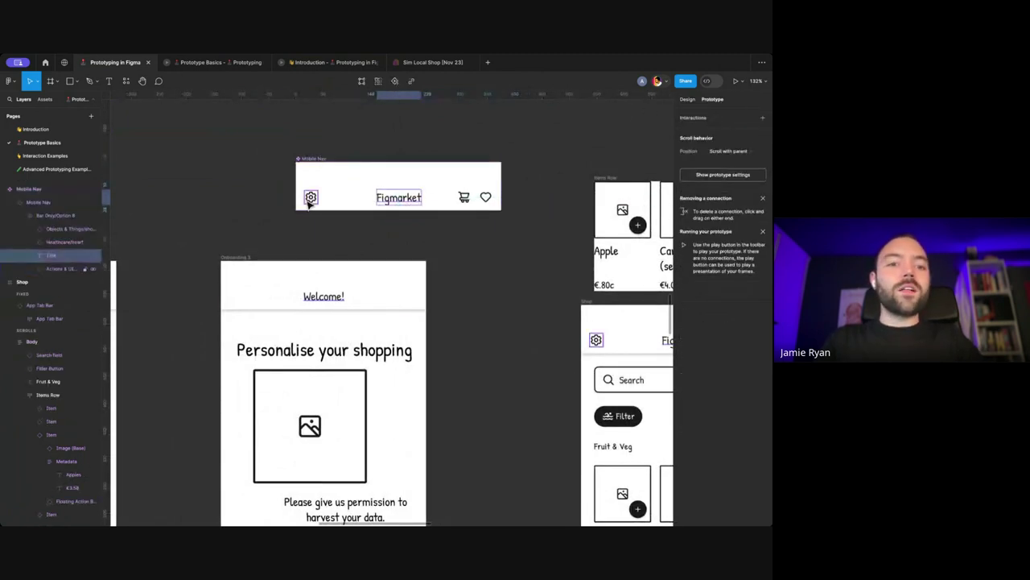
scroll(309, 201, down, 4)
scroll(310, 202, down, 3)
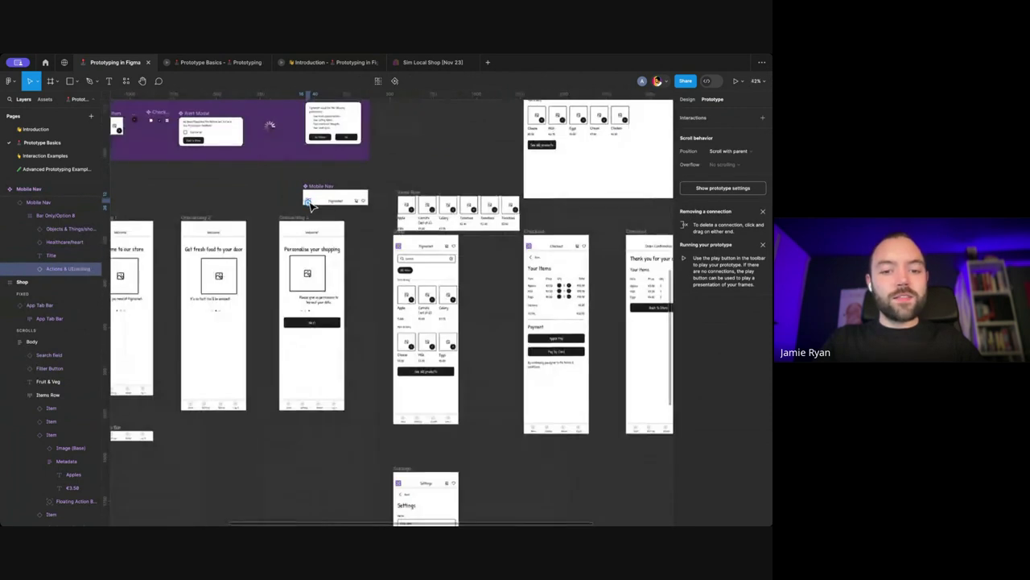
drag(314, 201, 425, 483)
scroll(503, 420, down, 3)
click(503, 421)
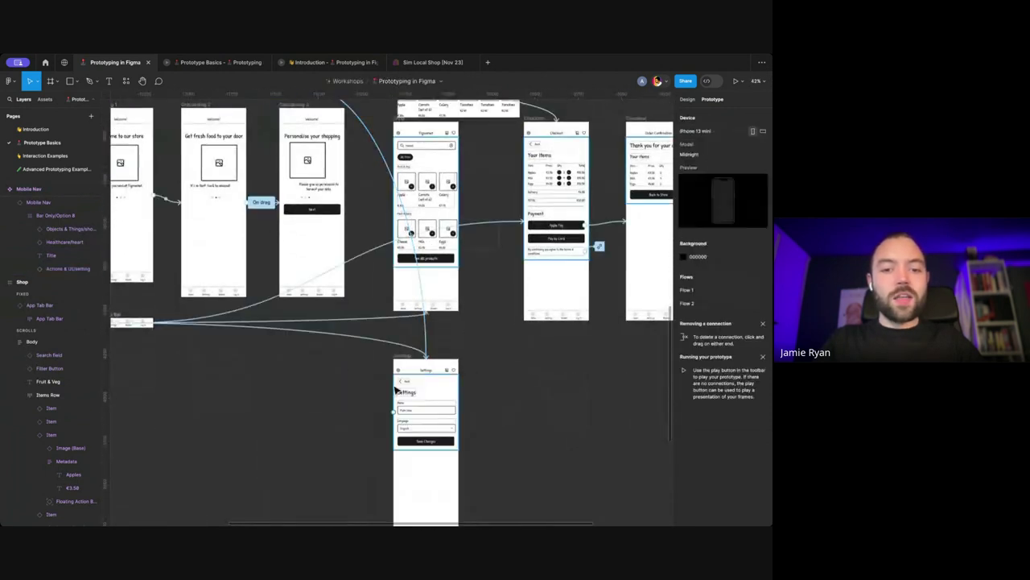
Step: Connect the Settings frame's Back link to the Shop frame with an On tap, Navigate to interaction
scroll(394, 385, up, 5)
click(419, 385)
scroll(418, 387, down, 3)
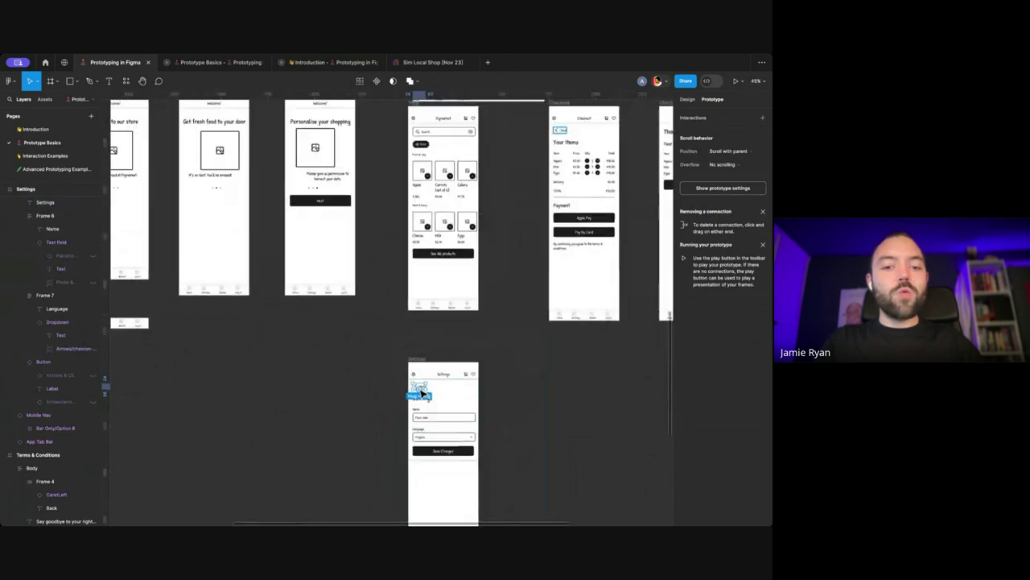
scroll(419, 388, up, 8)
scroll(404, 392, down, 6)
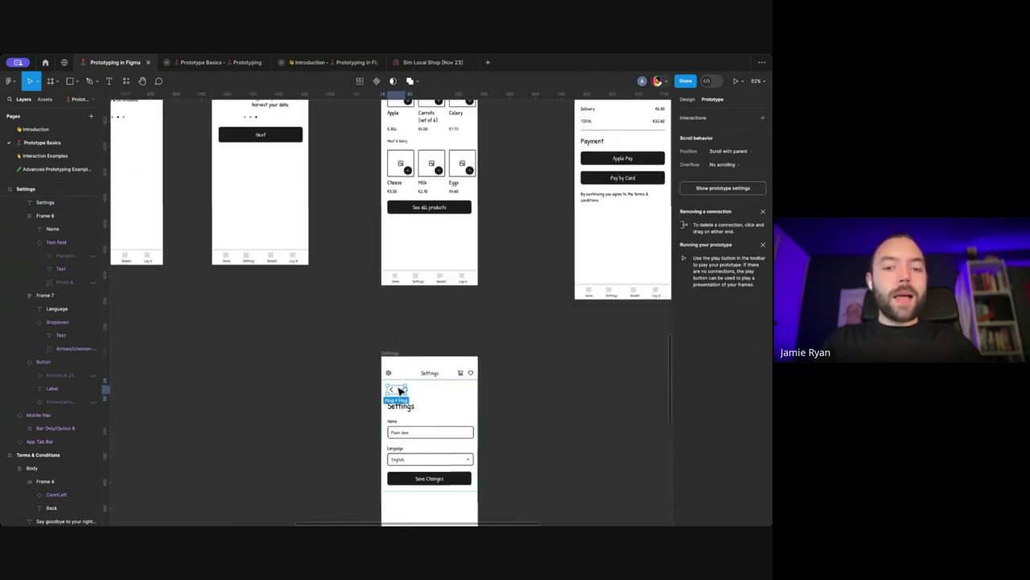
click(433, 297)
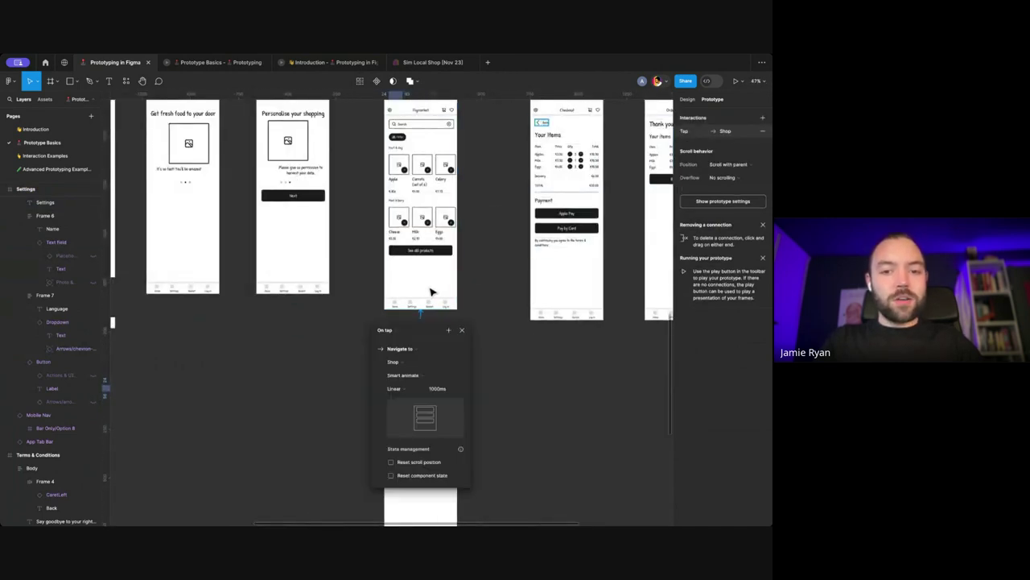
scroll(467, 249, up, 3)
click(467, 249)
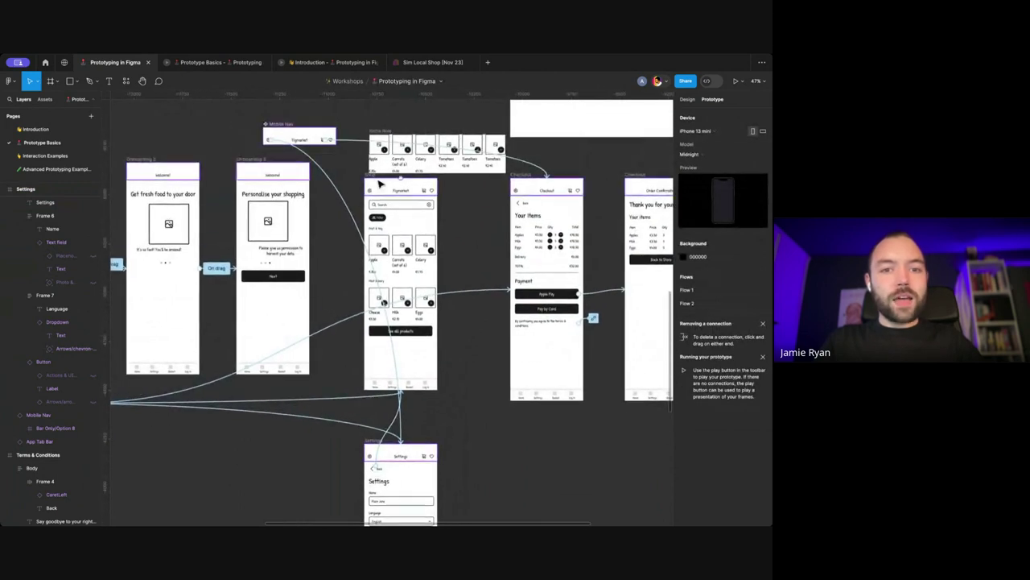
Step: Check the prototype connections of the Mobile Nav header on the Shop and Checkout frames
click(314, 141)
click(357, 177)
click(388, 193)
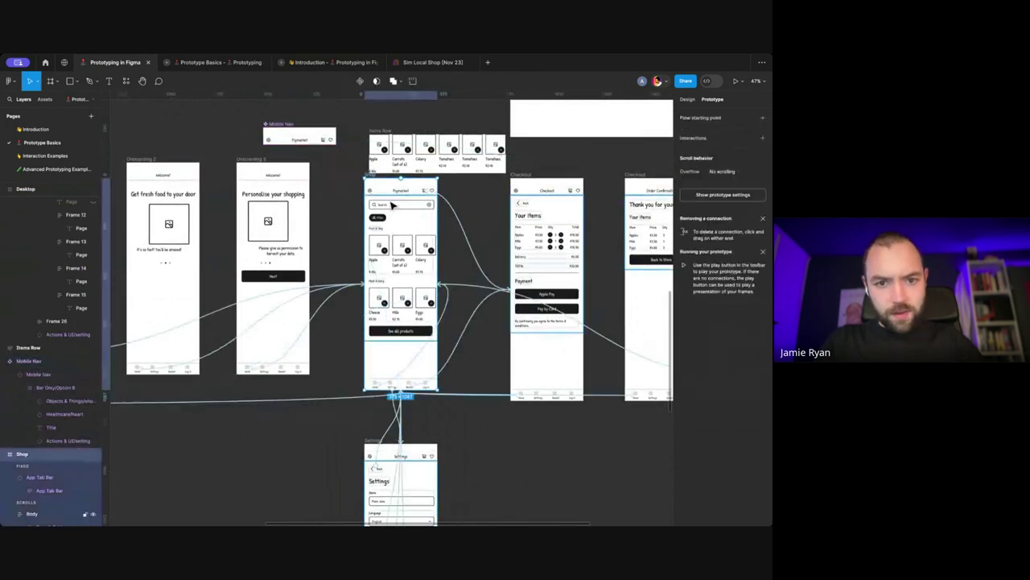
click(389, 192)
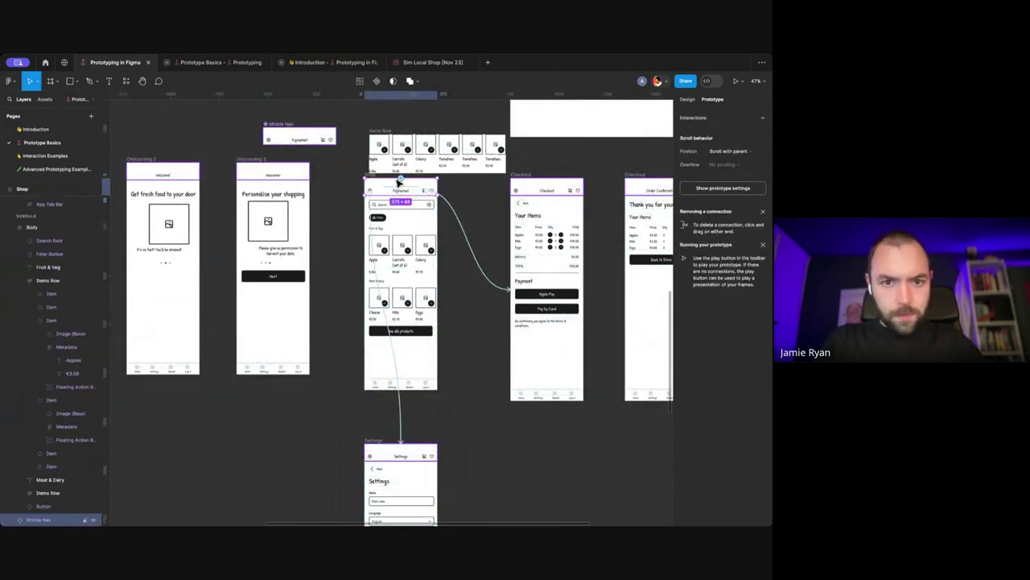
key(Escape)
scroll(394, 185, up, 5)
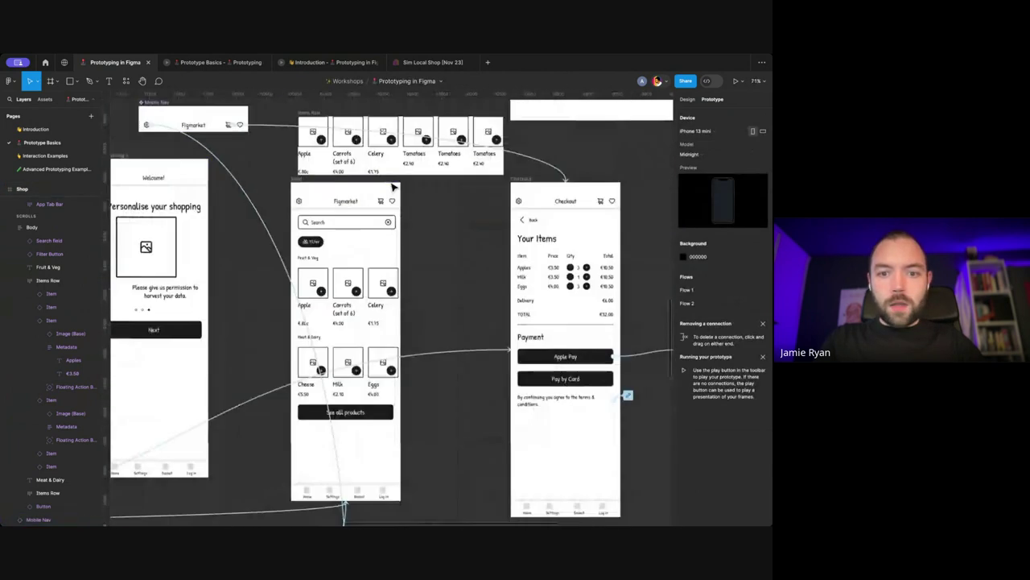
click(533, 201)
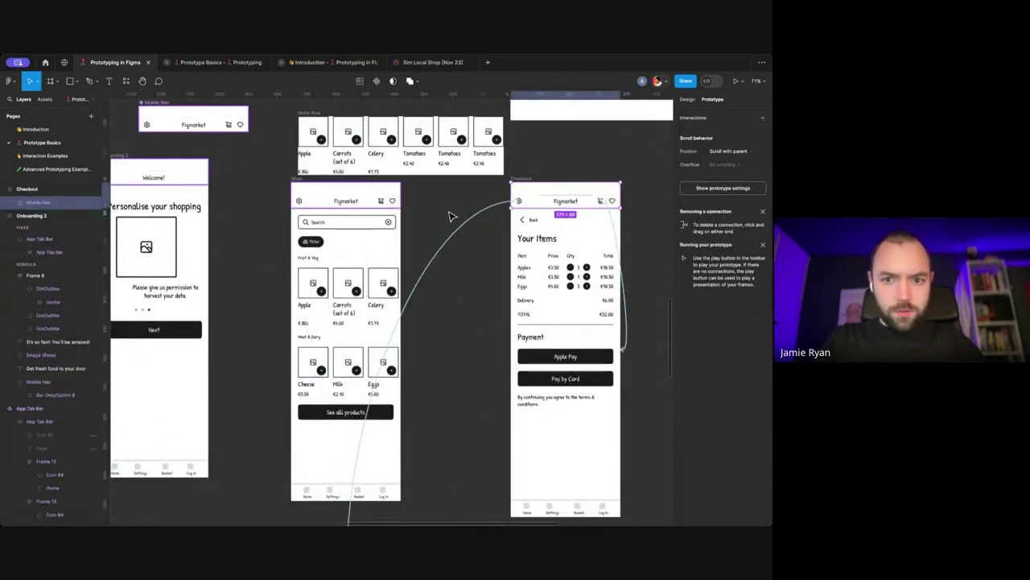
key(Escape)
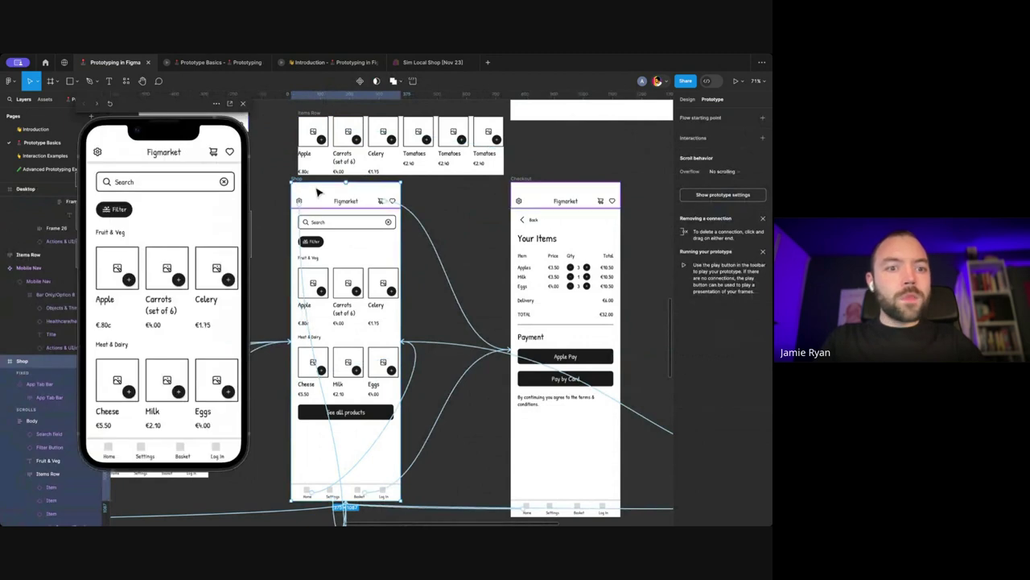
Step: Set the animation of the Shop header's settings icon interaction to Instant, after trying the icon in the preview
click(99, 152)
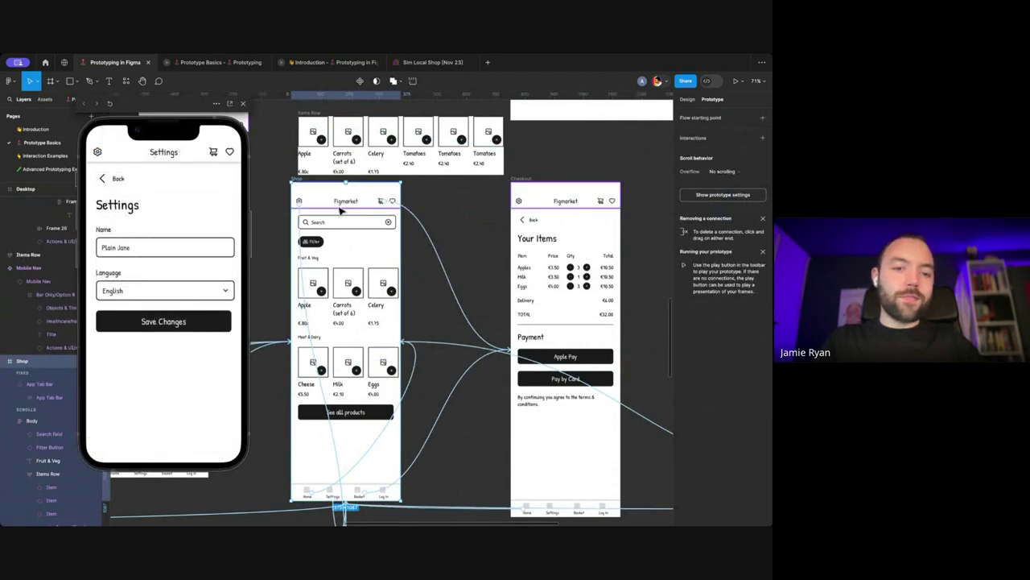
scroll(341, 211, left, 2)
scroll(342, 211, down, 1)
click(339, 184)
click(340, 190)
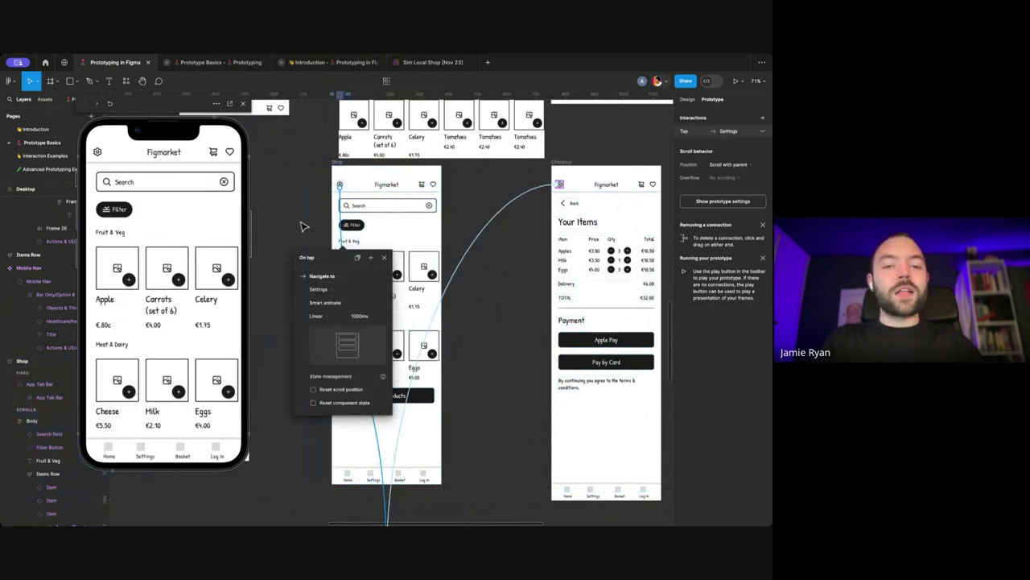
click(330, 305)
click(330, 282)
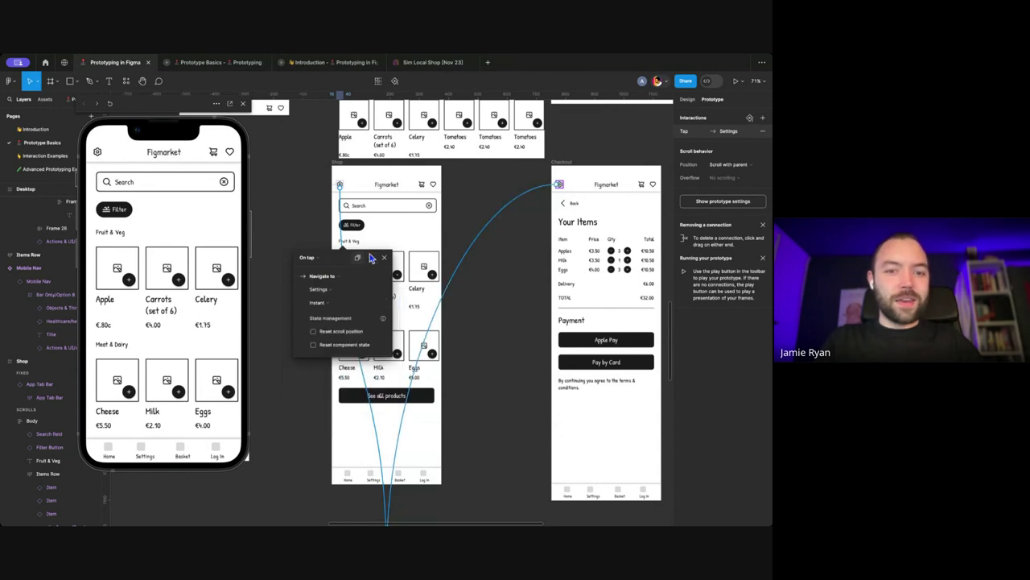
Step: Set the animation of the settings icon's connection in the Mobile Nav main component to Instant
click(459, 218)
scroll(460, 218, up, 1)
scroll(460, 218, down, 2)
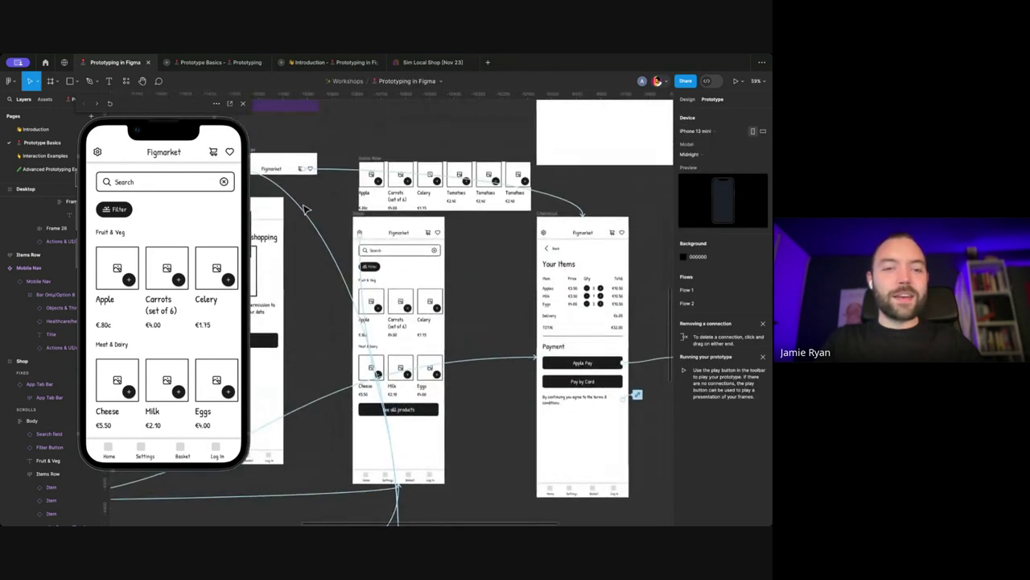
click(304, 209)
click(279, 276)
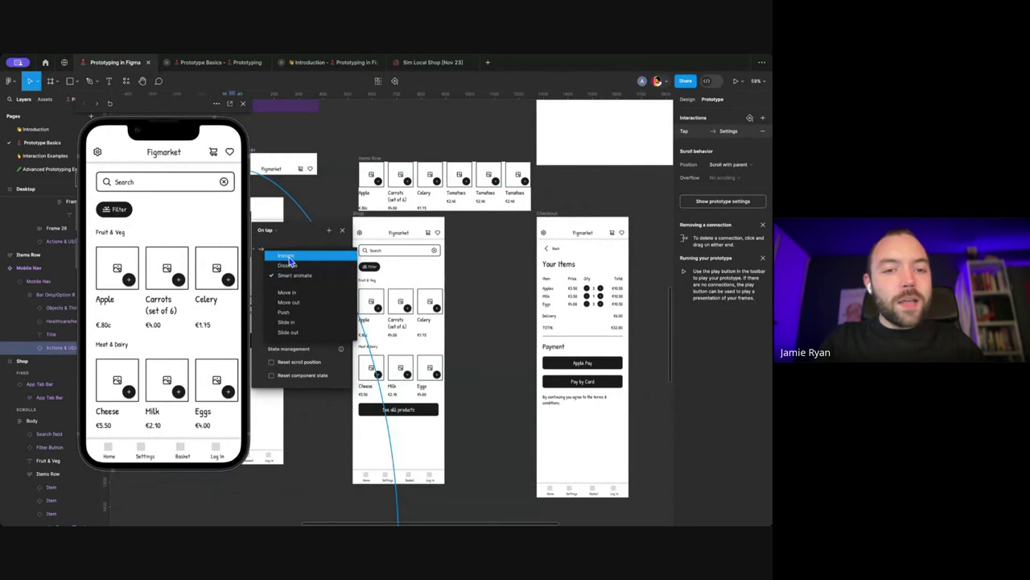
click(287, 256)
key(Escape)
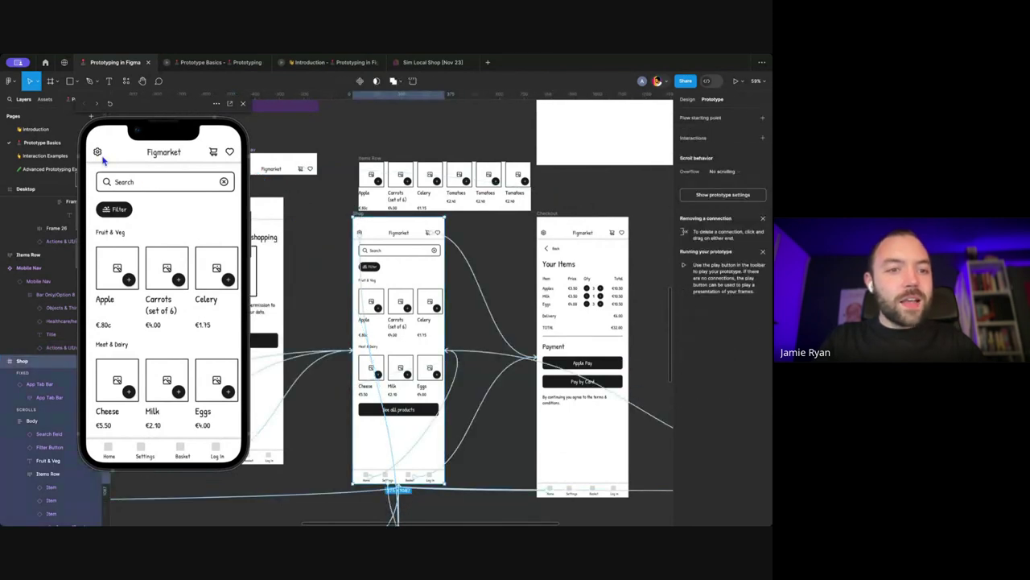
Step: Preview going from Shop to Settings and back, and check the interaction details of the Shop header's settings icon
click(101, 157)
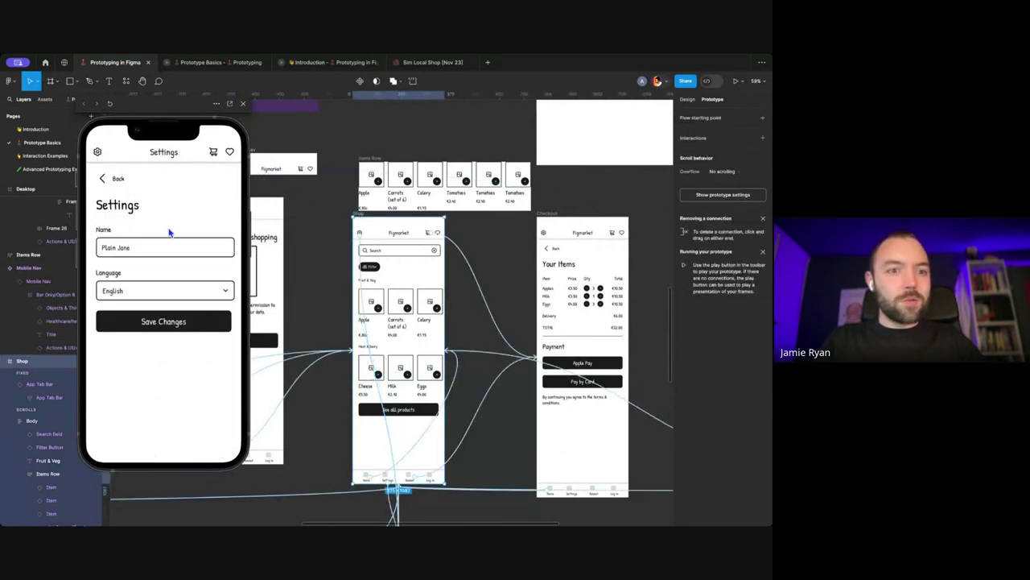
click(116, 180)
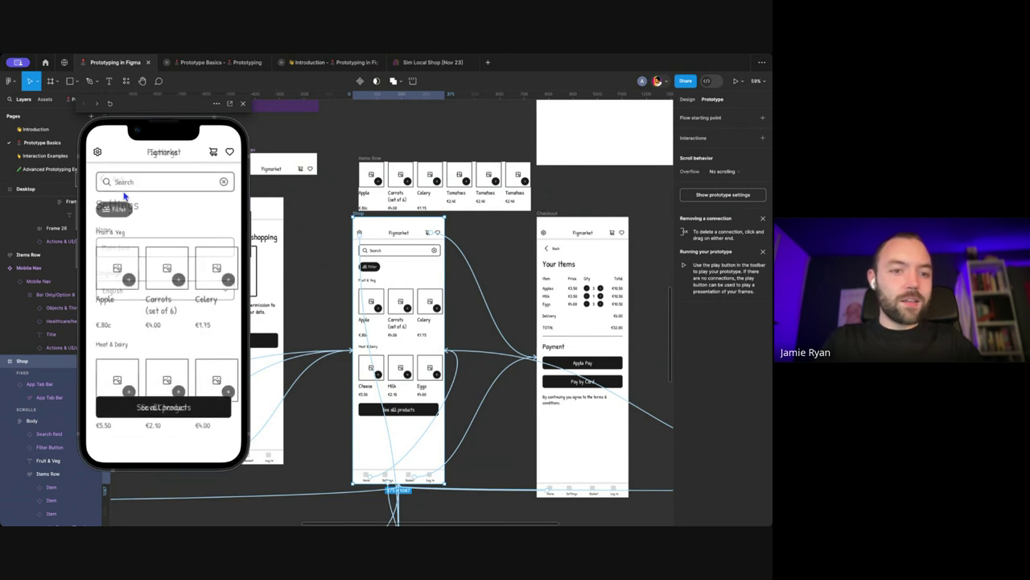
scroll(366, 312, down, 1)
click(338, 329)
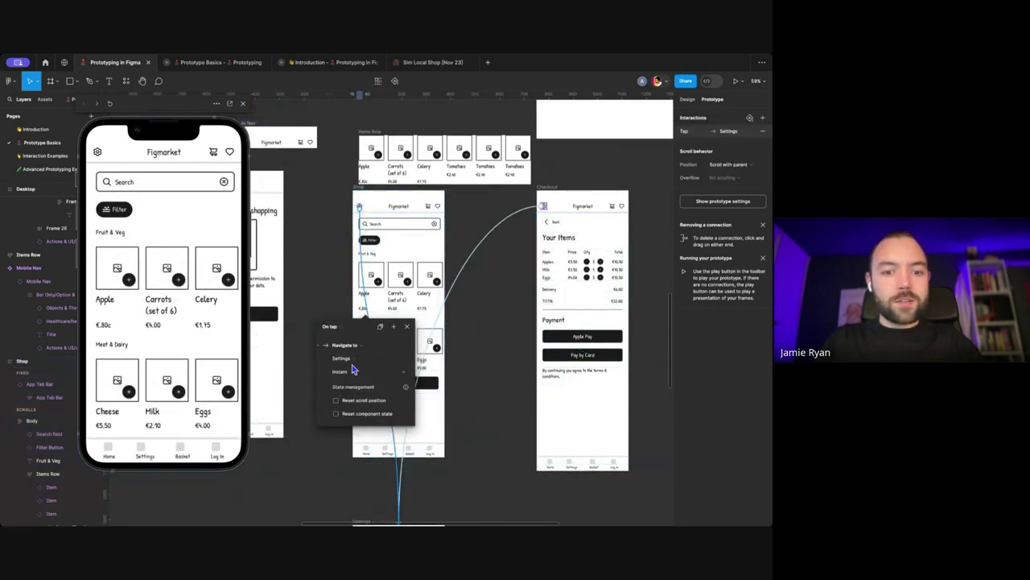
click(330, 274)
Step: Set the animation of the Settings frame's Back link interaction to Instant
scroll(330, 273, down, 5)
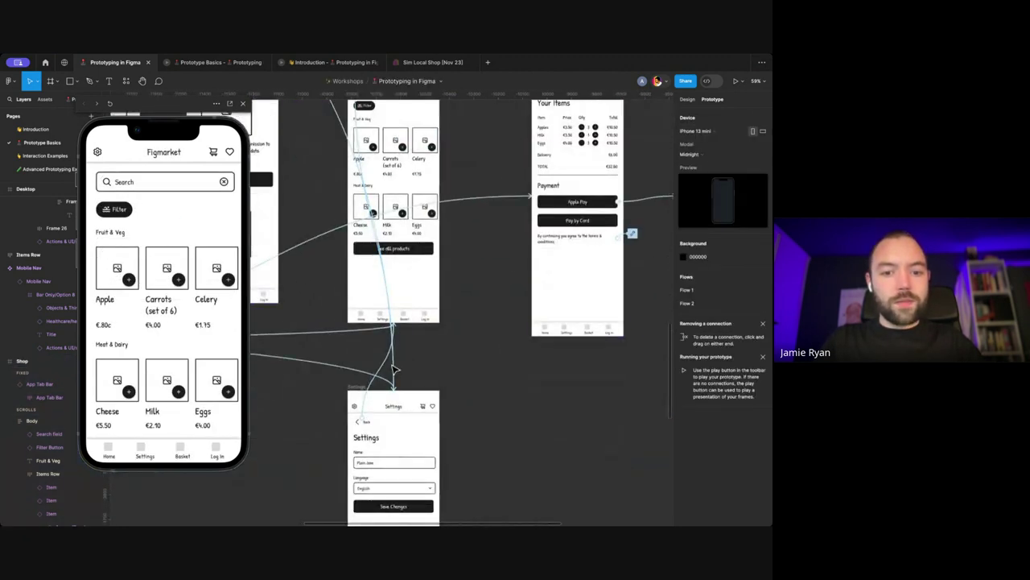
click(395, 369)
scroll(395, 369, up, 6)
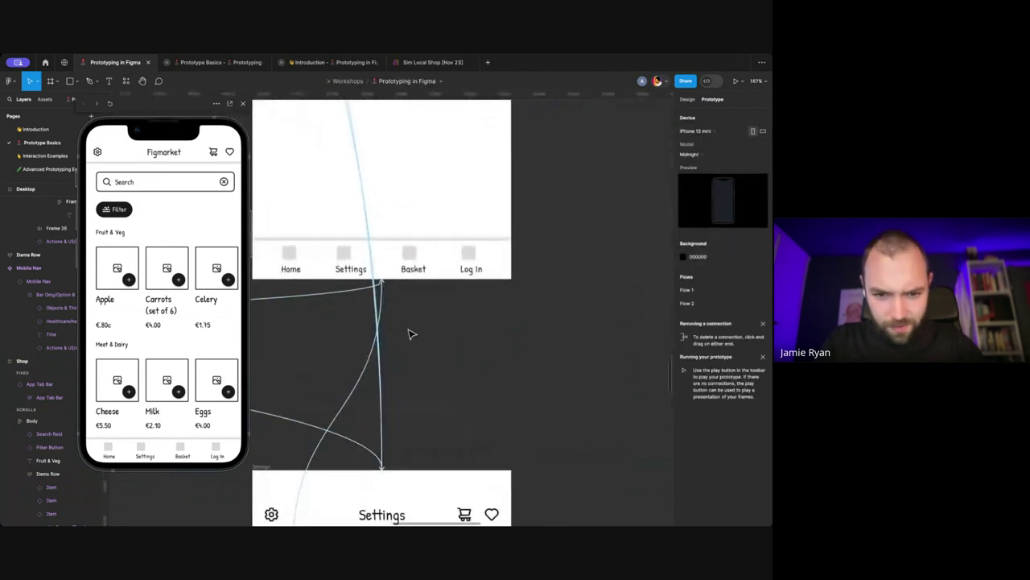
click(370, 372)
click(347, 420)
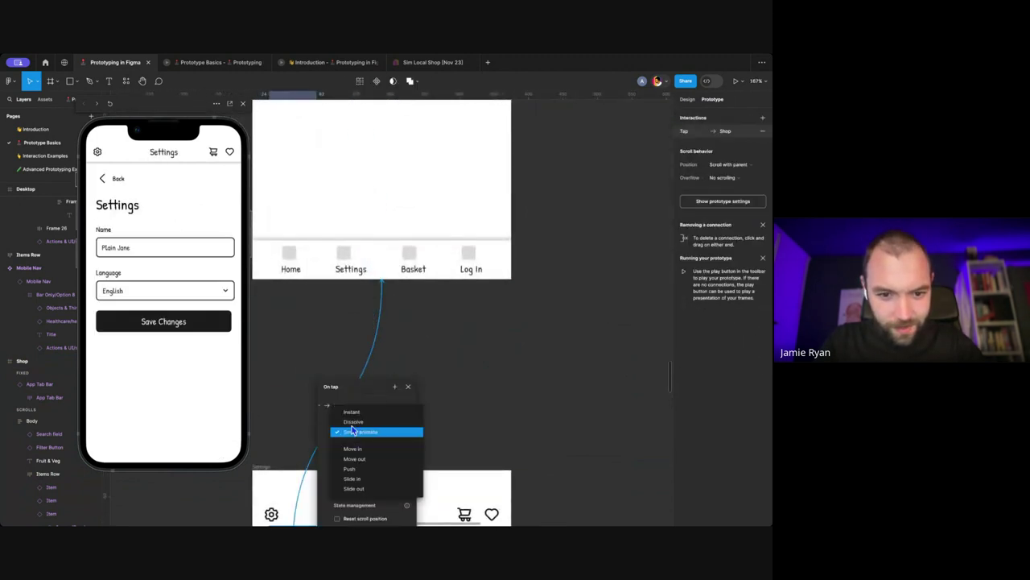
click(354, 414)
Step: Test the Settings Back link and the Shop page's all-products button in the preview
click(113, 178)
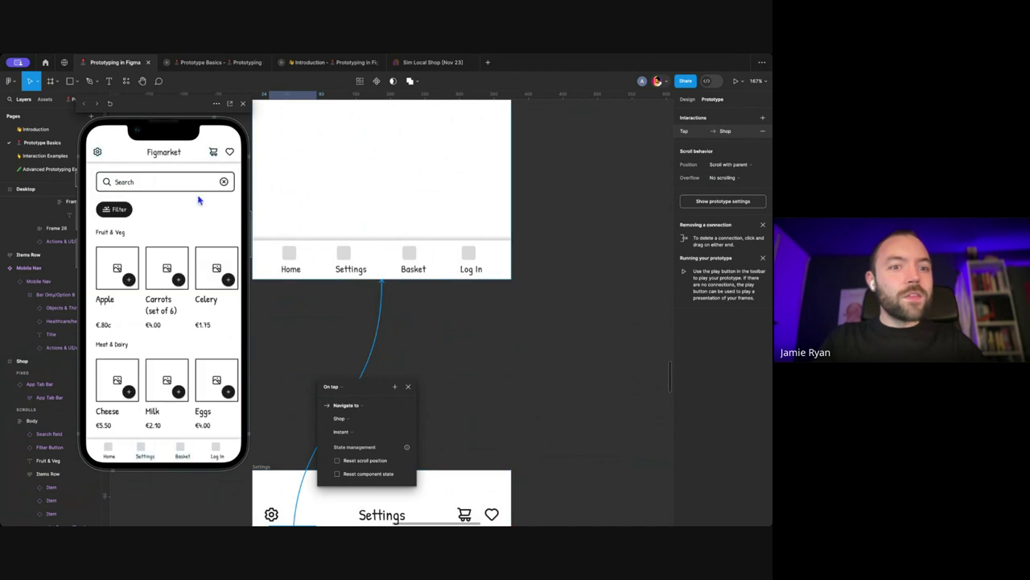
scroll(149, 213, down, 3)
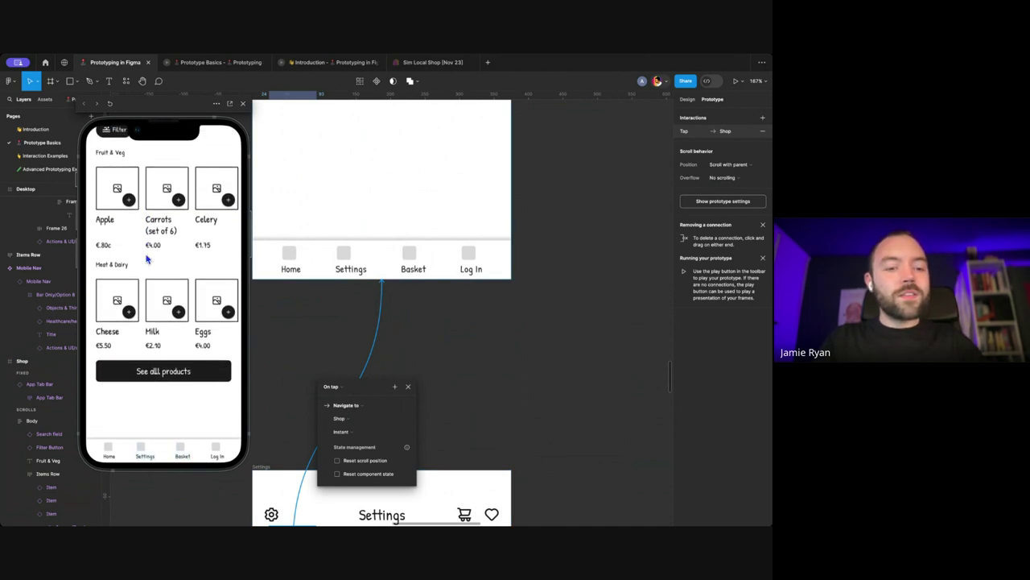
click(162, 367)
scroll(278, 271, up, 3)
click(198, 325)
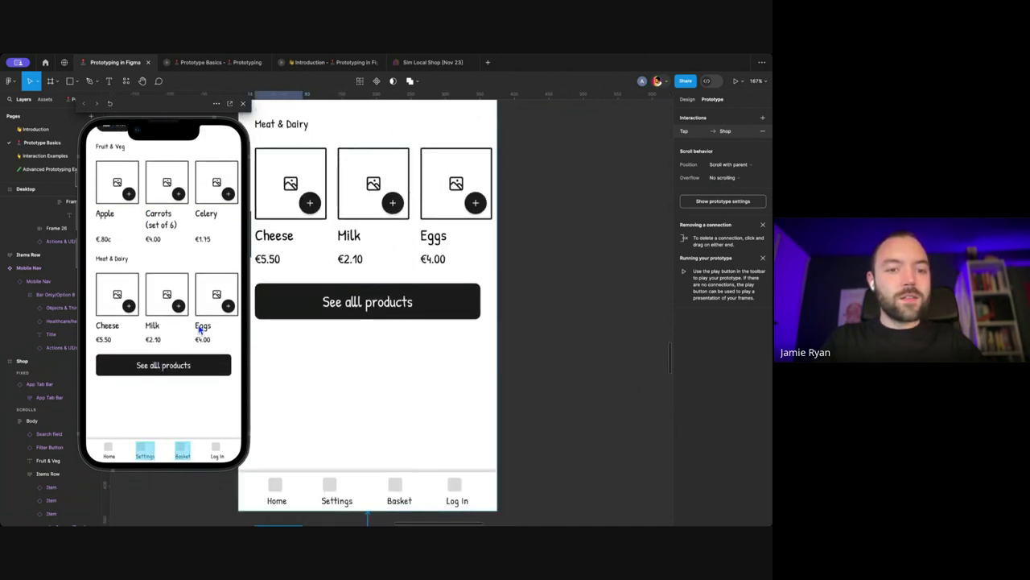
Step: Connect the Shop frame's all-products button to the Checkout frame with an On tap, Navigate to, Instant interaction
scroll(199, 327, down, 1)
click(441, 305)
scroll(442, 305, down, 5)
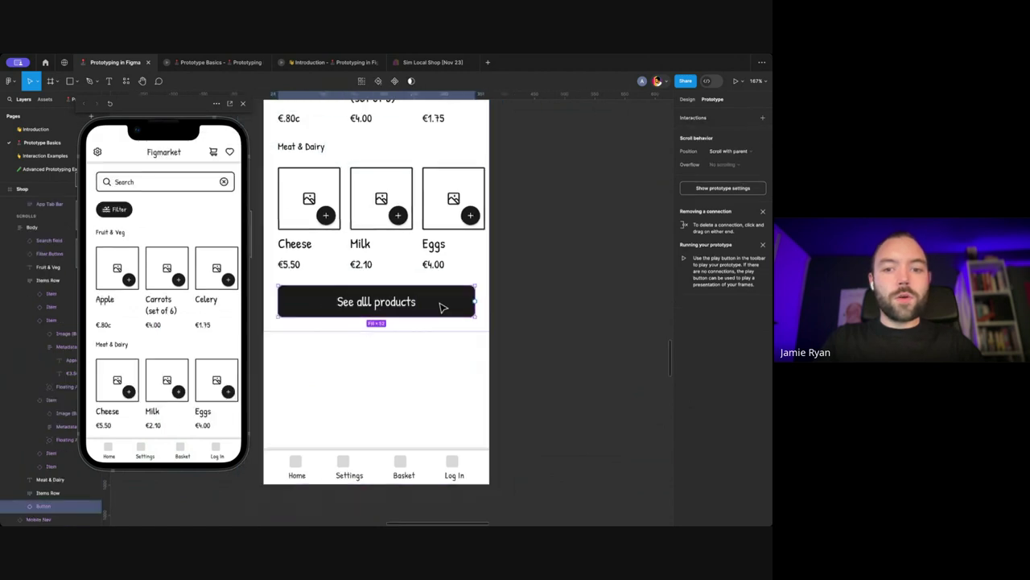
drag(456, 303, 636, 270)
scroll(382, 299, up, 3)
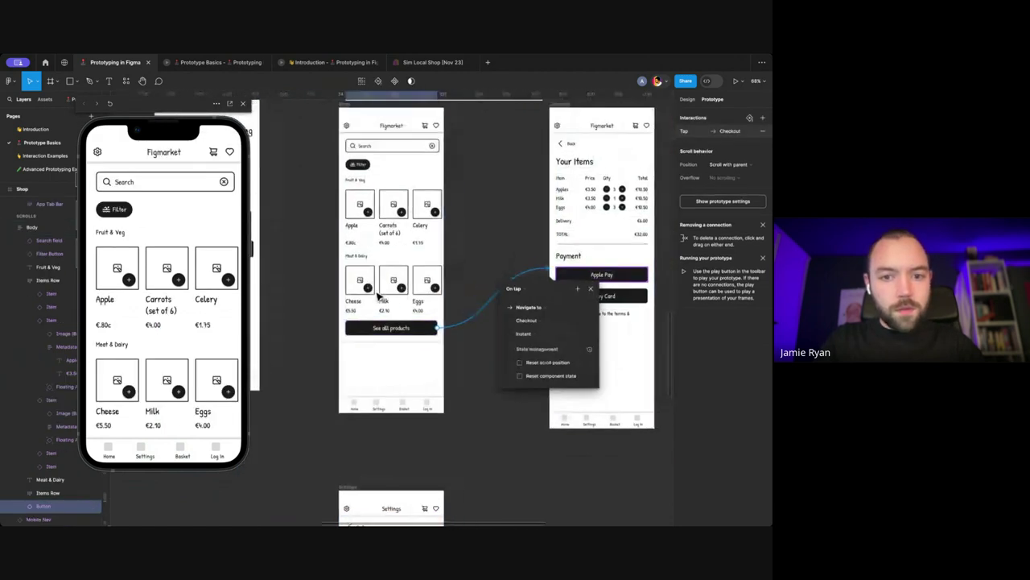
Step: Preview going from Shop to Checkout via the cart icon, on to Settings, and out through the Back link
click(212, 156)
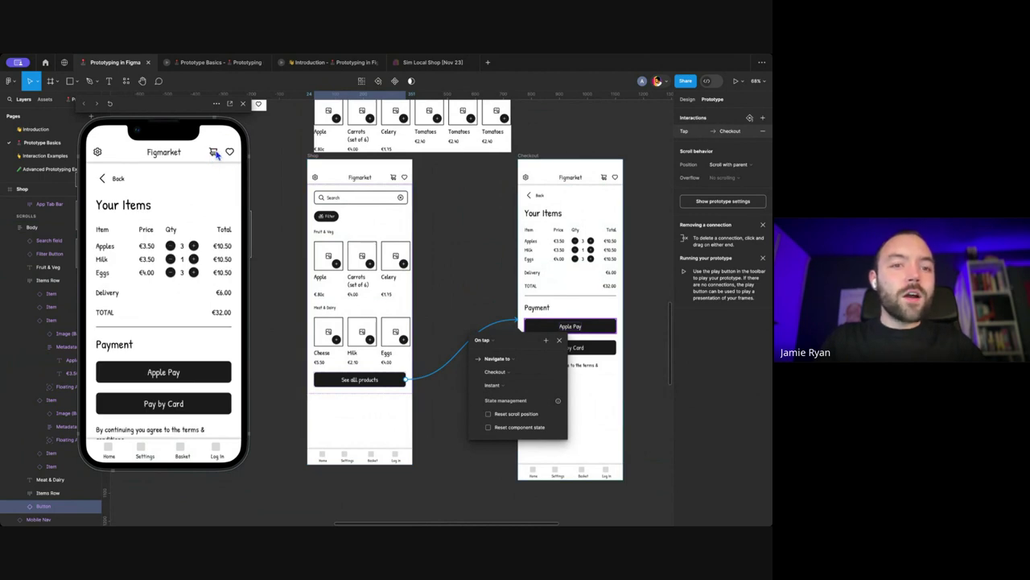
click(97, 153)
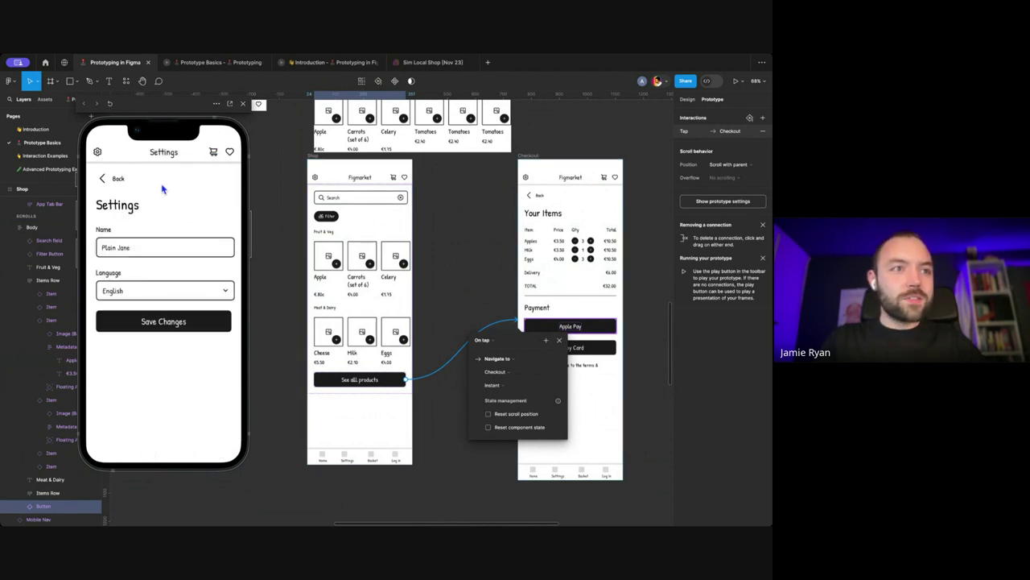
click(114, 181)
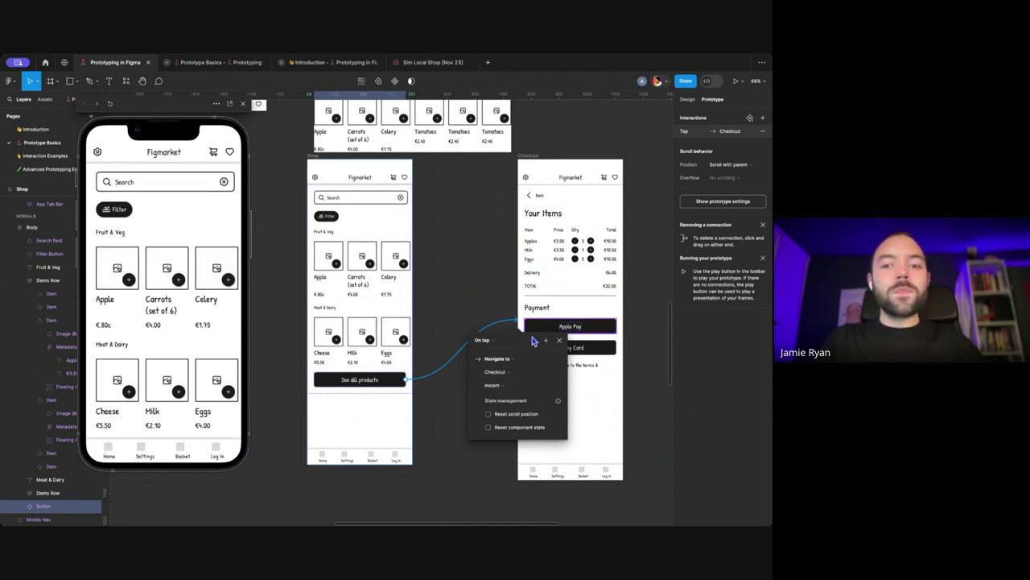
Step: Change the action of the Settings frame's Back link from Navigate to into Back, keeping the On tap trigger
click(559, 340)
scroll(451, 293, down, 2)
scroll(333, 253, down, 3)
click(333, 253)
scroll(333, 252, up, 2)
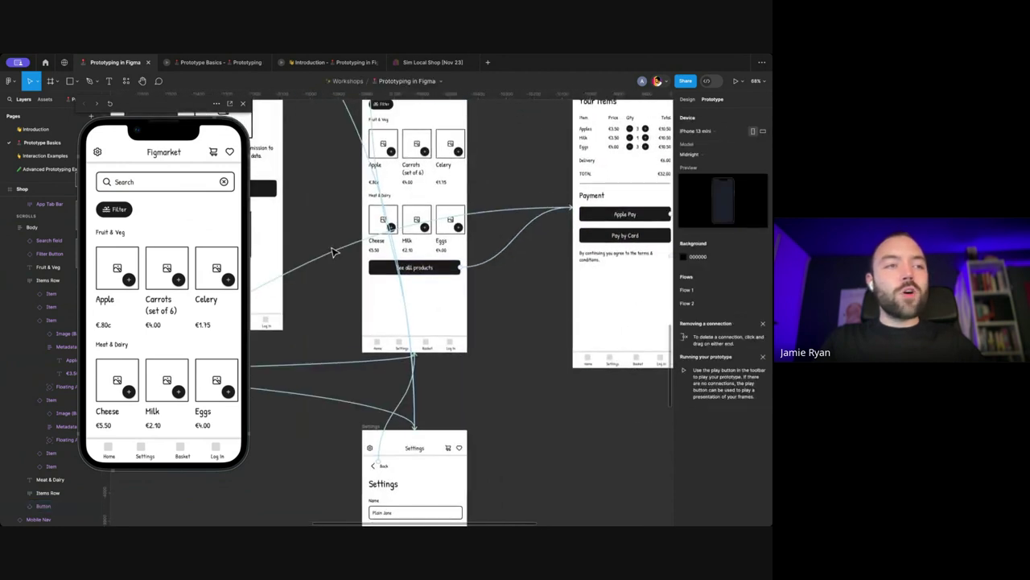
scroll(333, 253, down, 5)
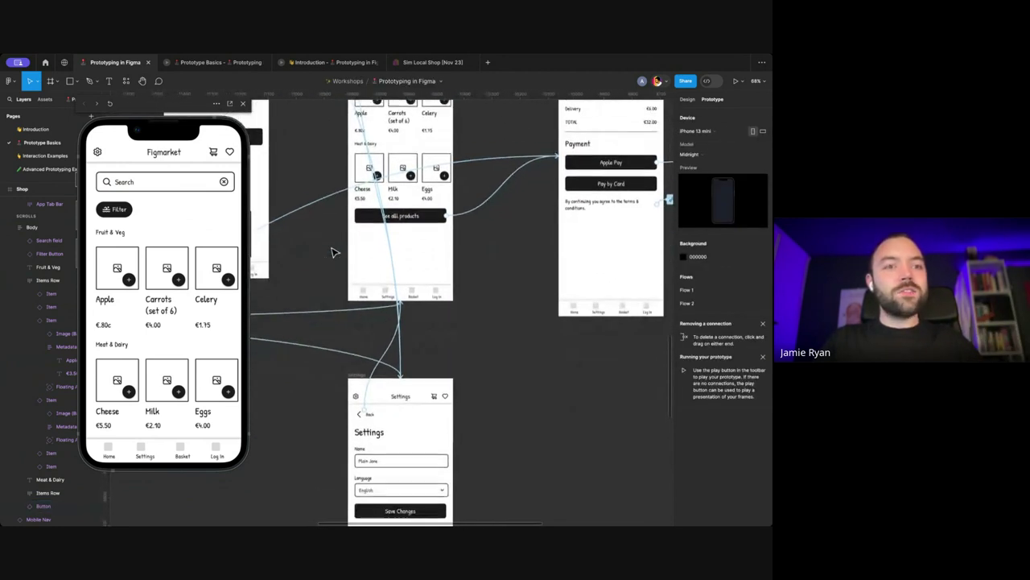
click(373, 395)
scroll(362, 386, up, 3)
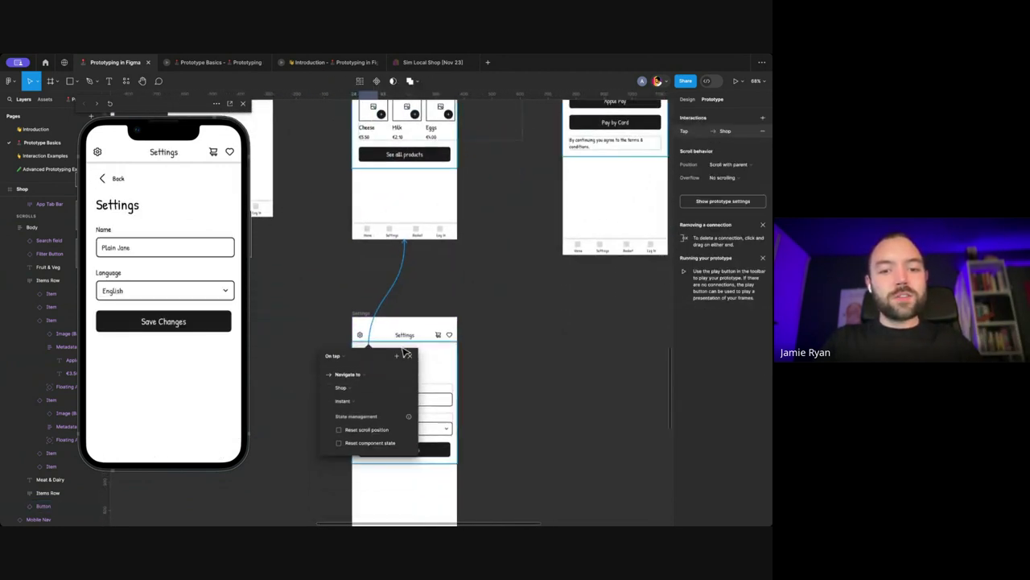
click(333, 354)
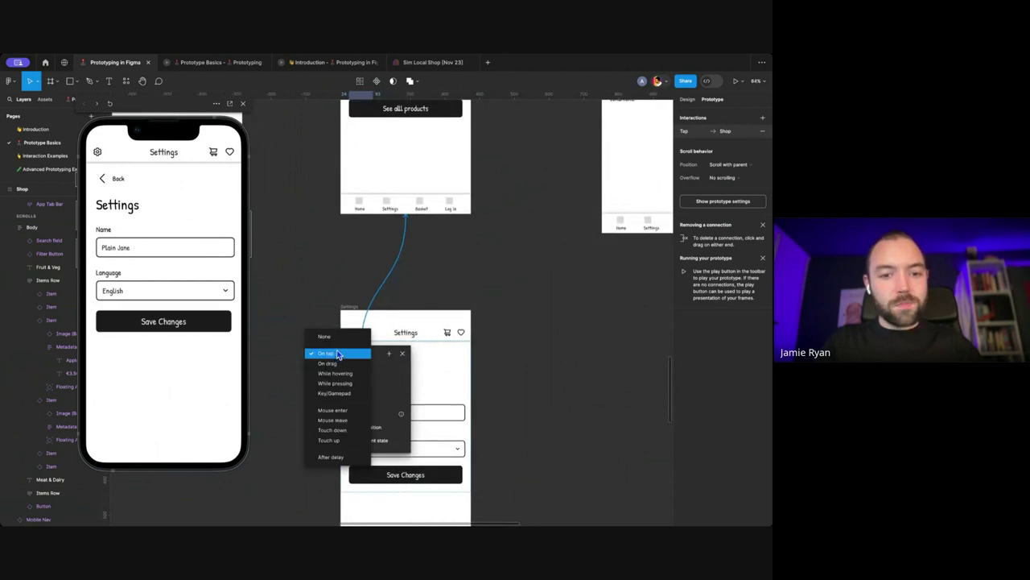
click(337, 355)
click(338, 372)
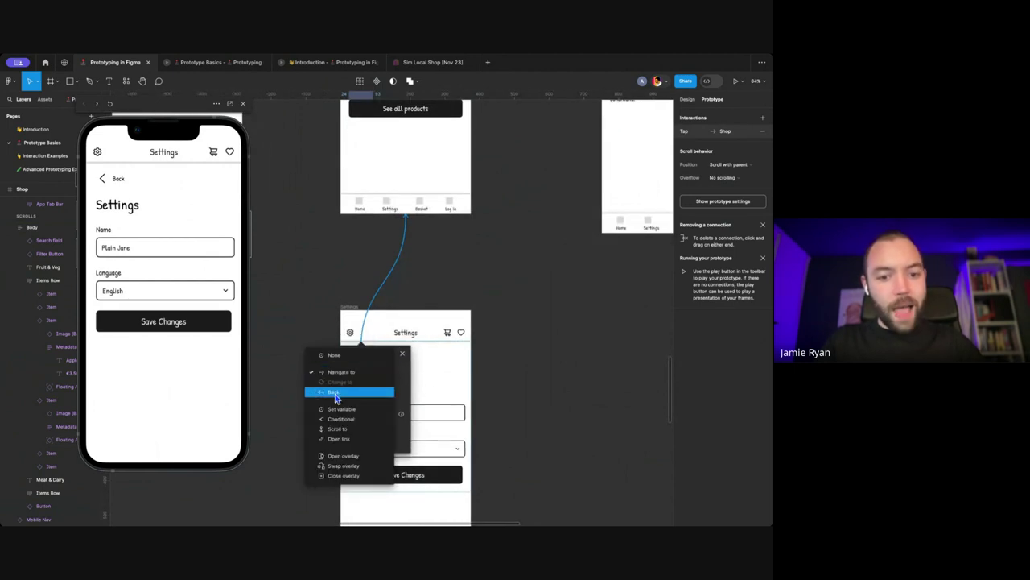
click(336, 393)
click(318, 325)
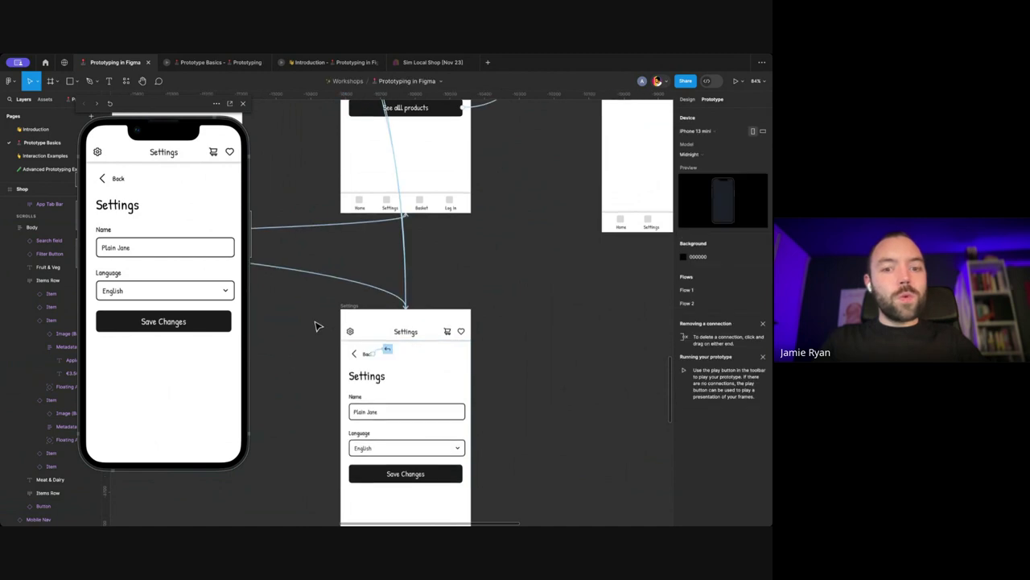
scroll(354, 322, down, 3)
scroll(387, 306, up, 5)
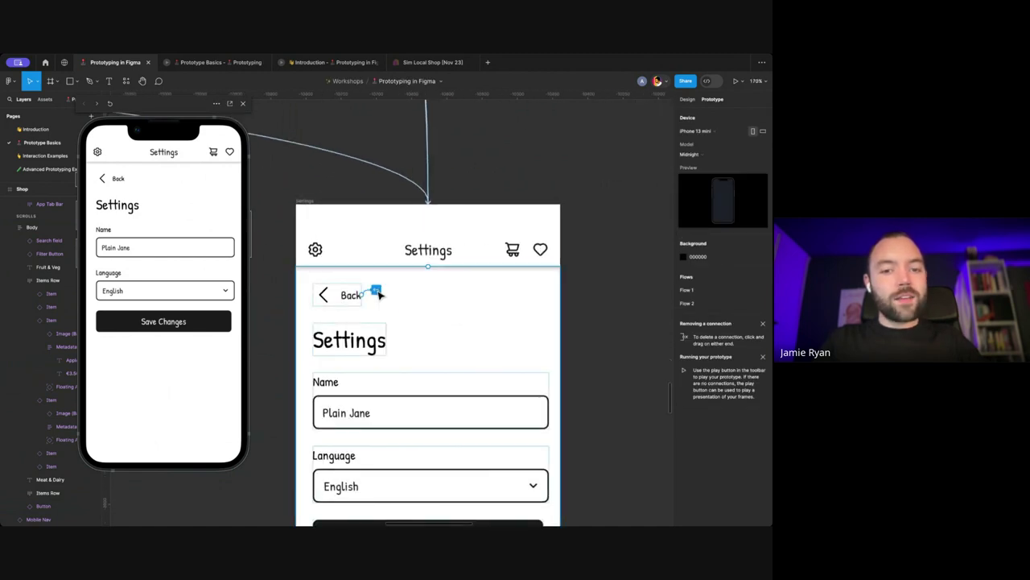
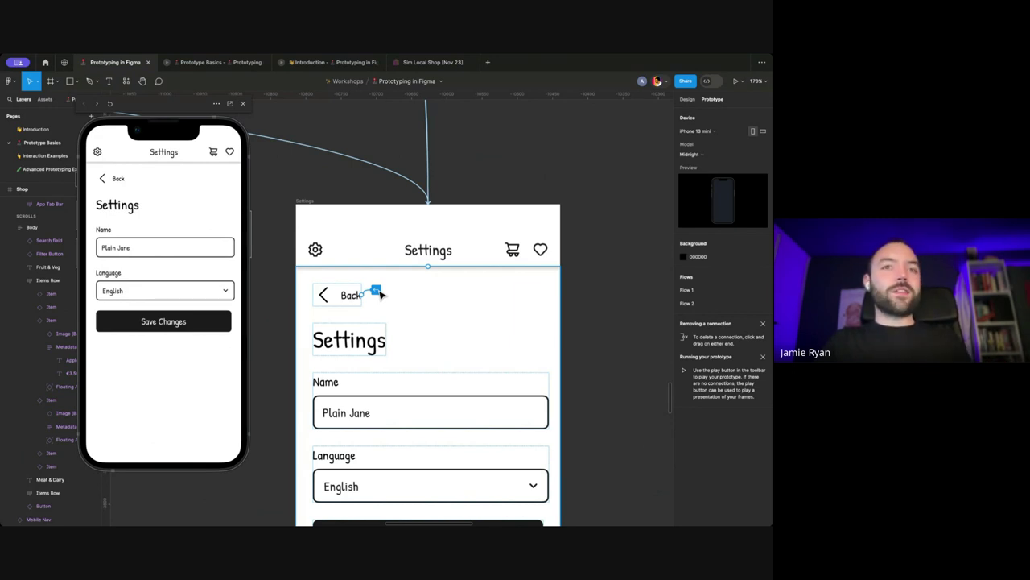
Step: Preview the Shop frame and test opening Settings from its header and returning with the Back link
scroll(380, 294, down, 5)
scroll(380, 295, up, 3)
scroll(381, 295, right, 1)
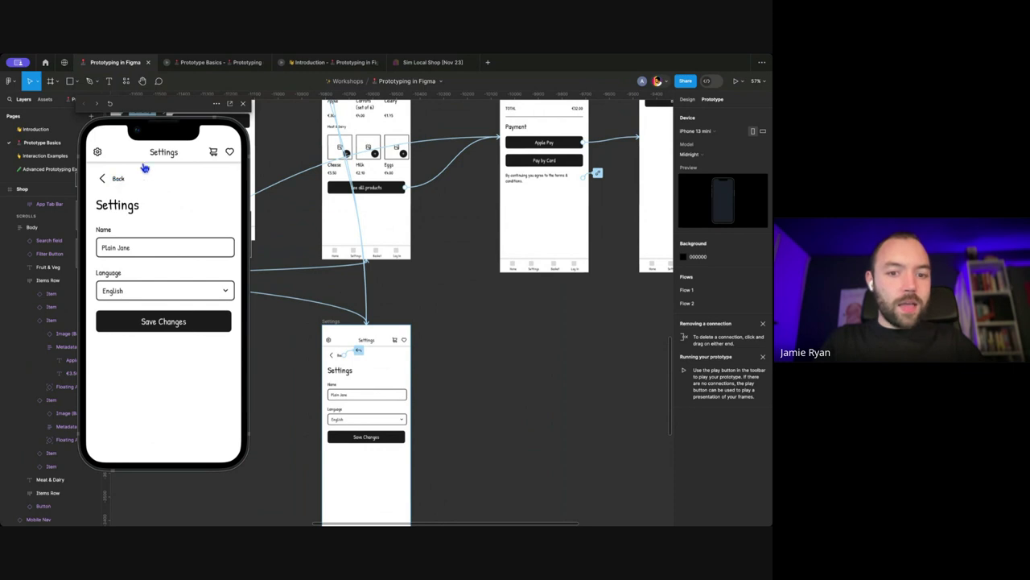
scroll(364, 222, up, 4)
scroll(365, 222, left, 2)
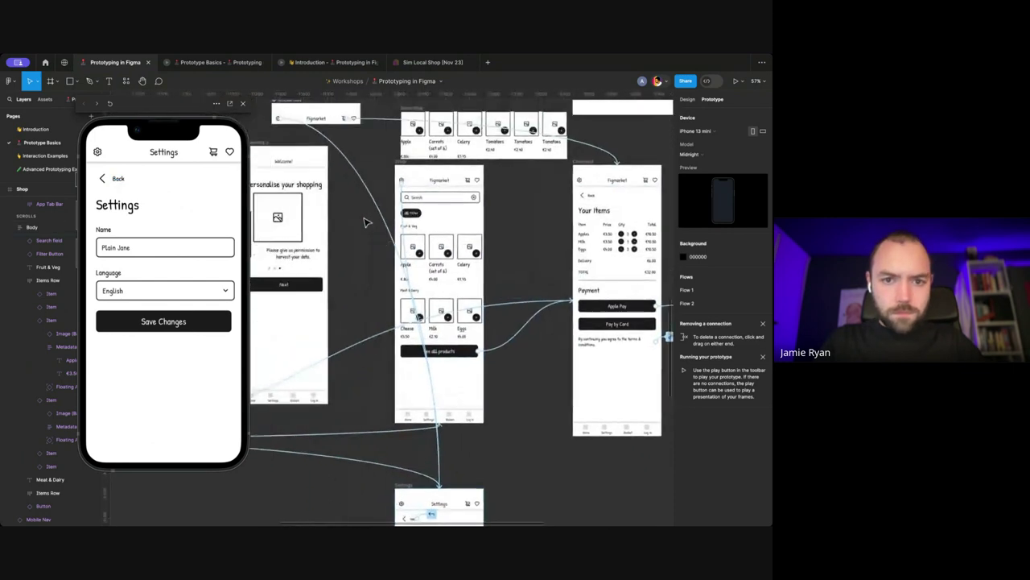
click(405, 163)
scroll(322, 185, right, 1)
click(99, 153)
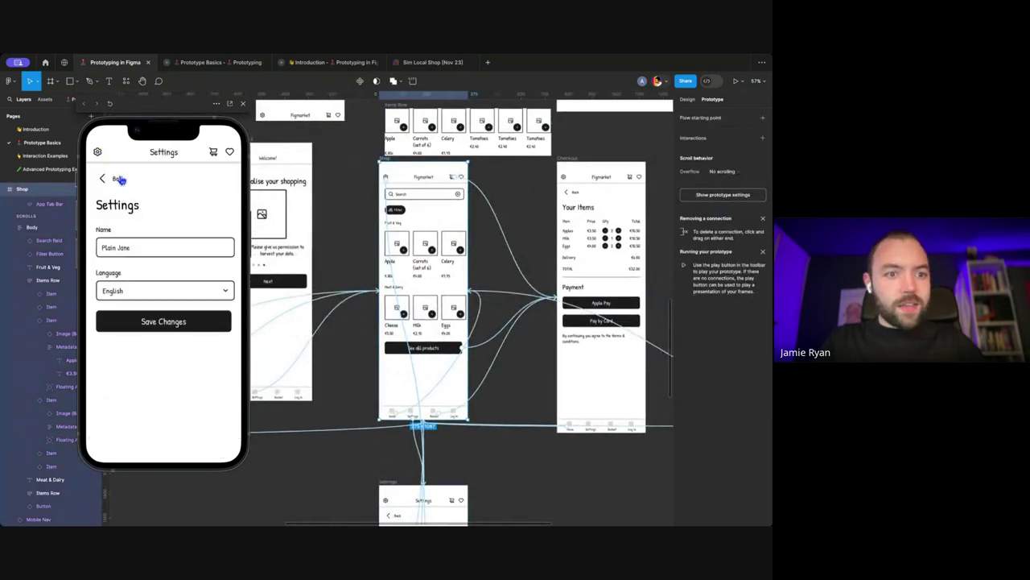
click(118, 181)
Step: Test in the preview going from the all-products button to Checkout, opening Settings there, and using the Back link
scroll(147, 242, down, 3)
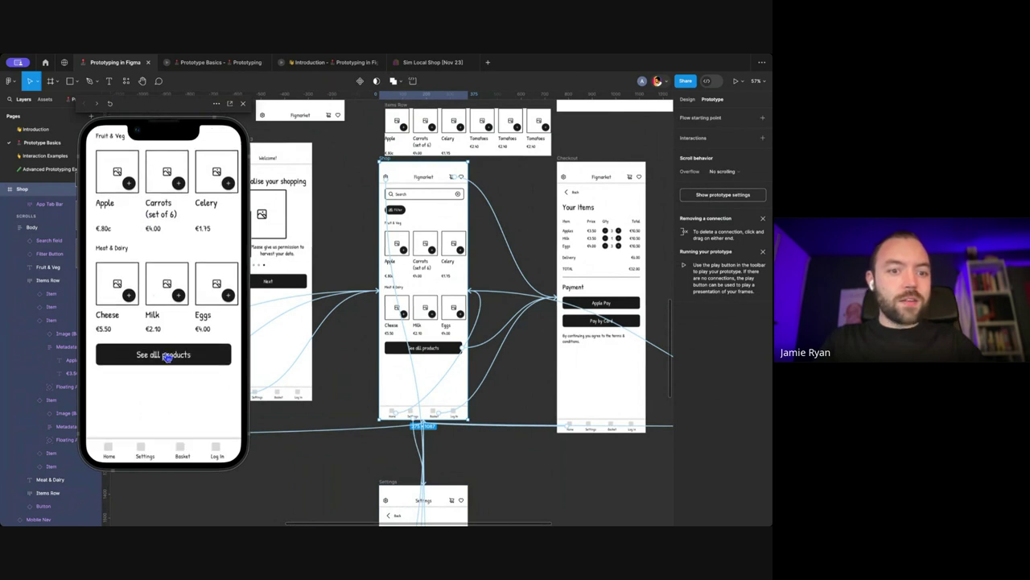
click(167, 356)
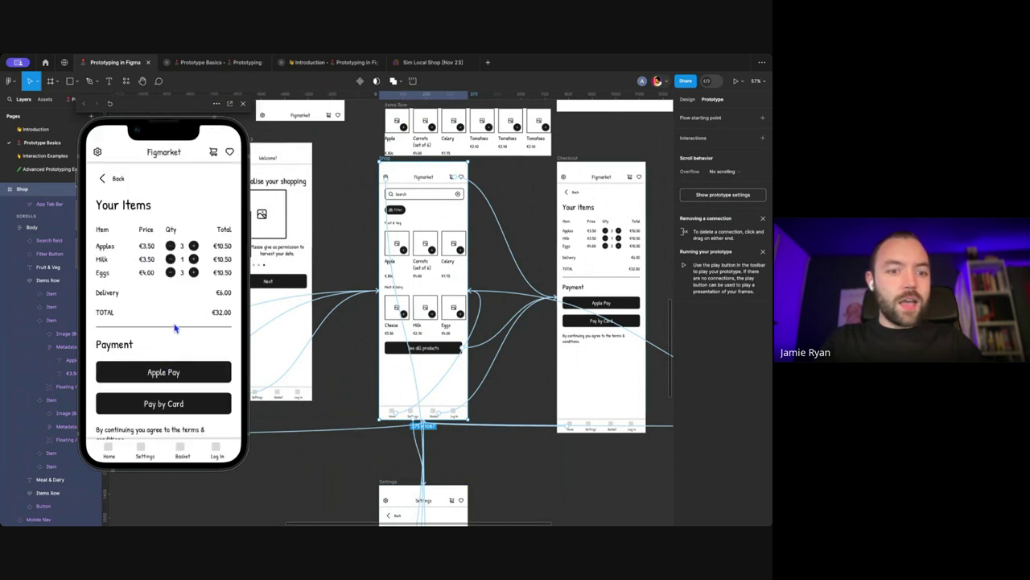
click(97, 153)
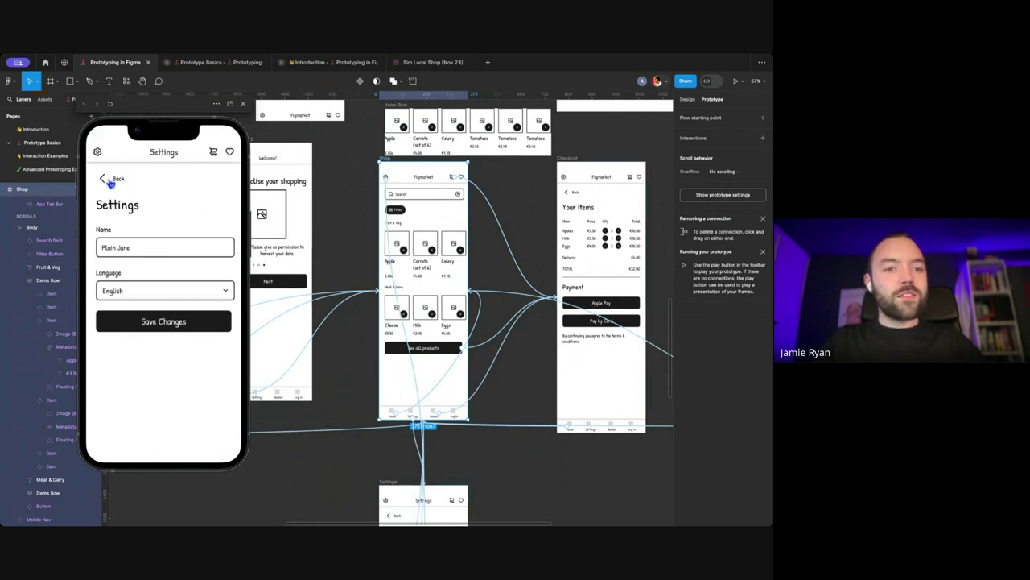
click(112, 179)
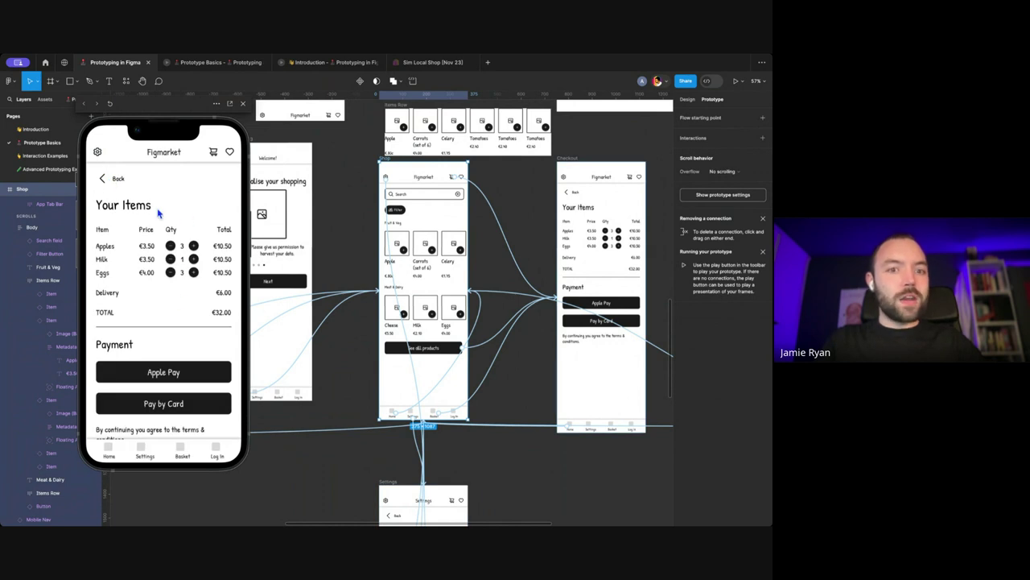
Step: Close the prototype preview and open the Interaction Examples page
click(358, 209)
scroll(357, 210, down, 5)
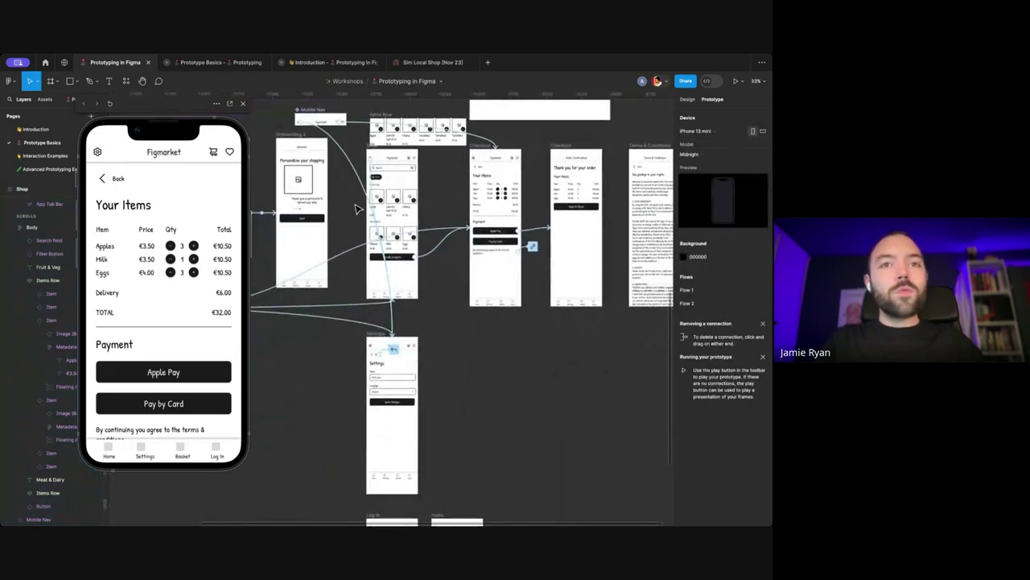
scroll(321, 260, down, 2)
scroll(294, 380, down, 6)
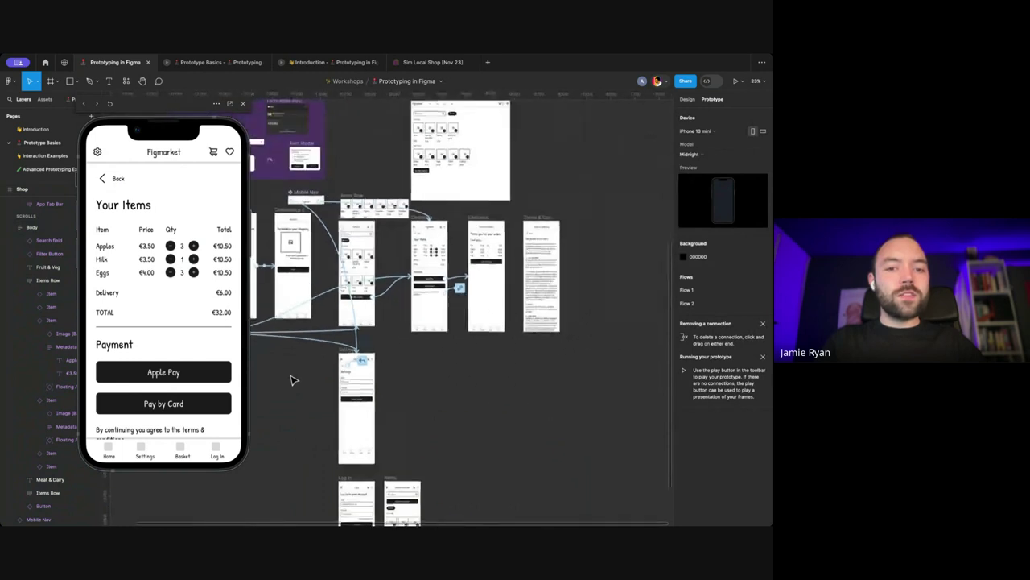
scroll(376, 277, right, 1)
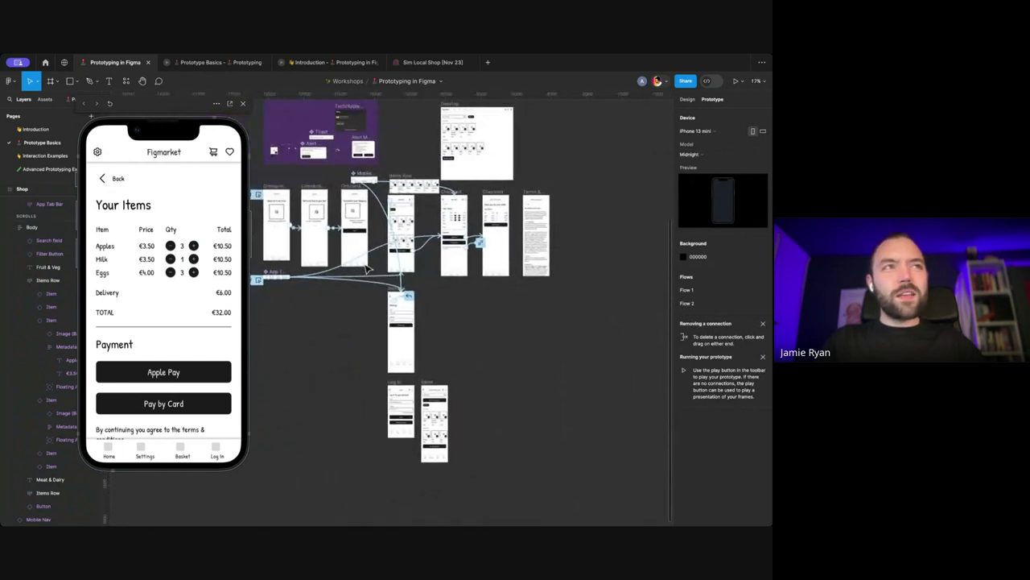
click(243, 103)
click(66, 157)
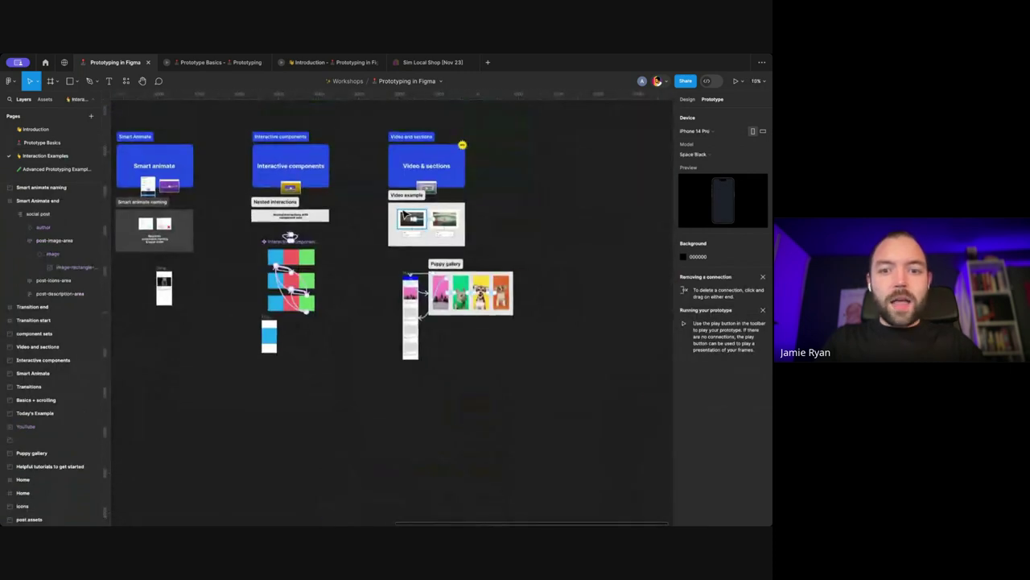
Step: Examine the Puppy gallery section and the connections between its four frames and the Home Example frame
scroll(405, 214, up, 3)
scroll(418, 242, down, 2)
scroll(439, 267, right, 3)
scroll(439, 266, up, 5)
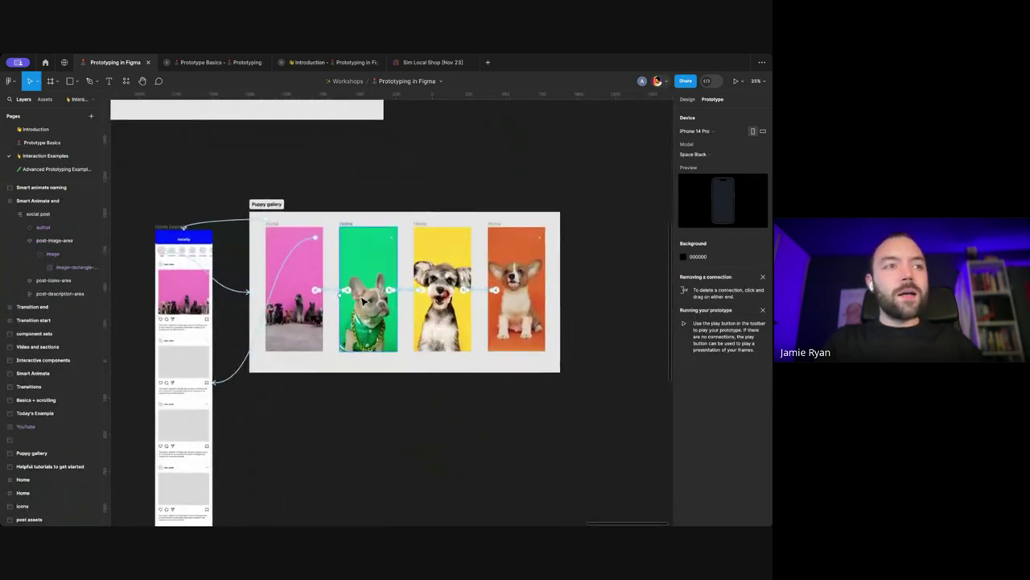
scroll(409, 308, up, 2)
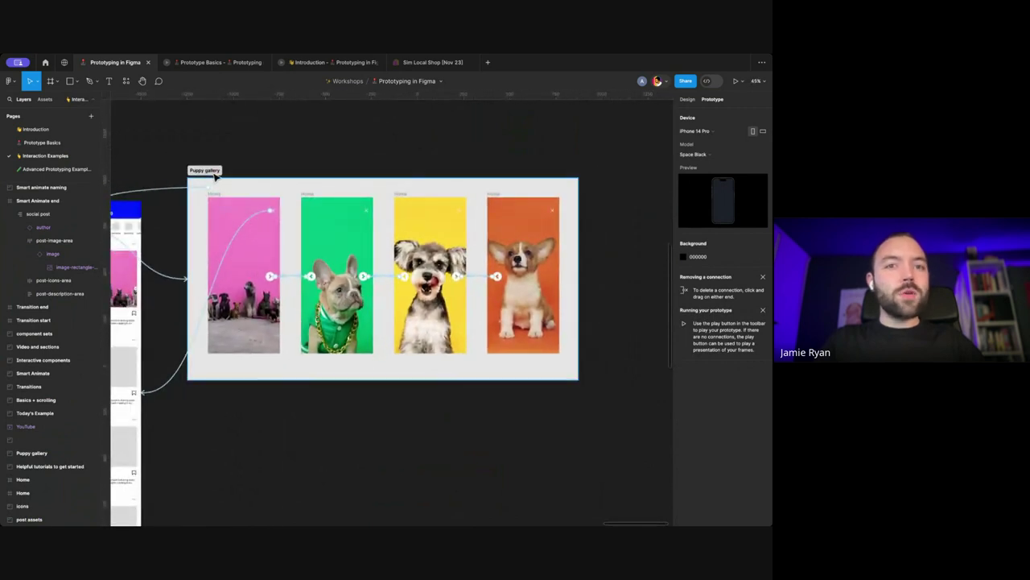
scroll(225, 181, left, 3)
scroll(227, 174, right, 2)
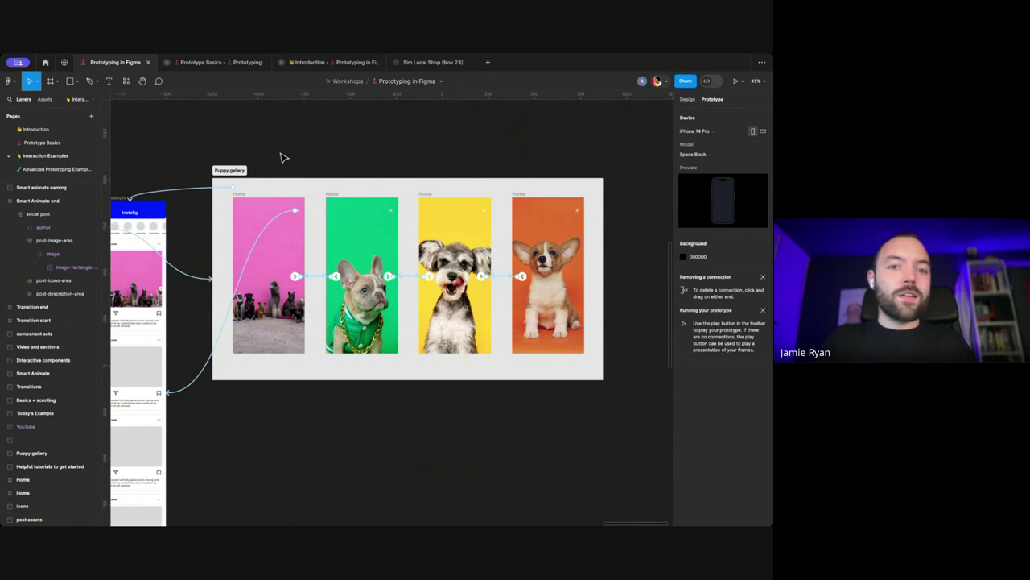
scroll(362, 215, left, 3)
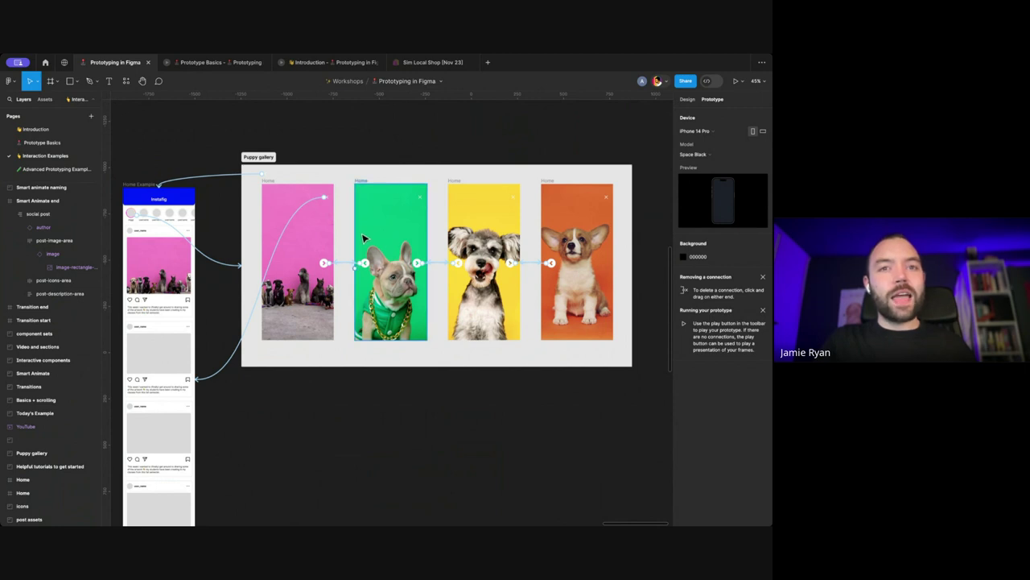
scroll(394, 242, left, 3)
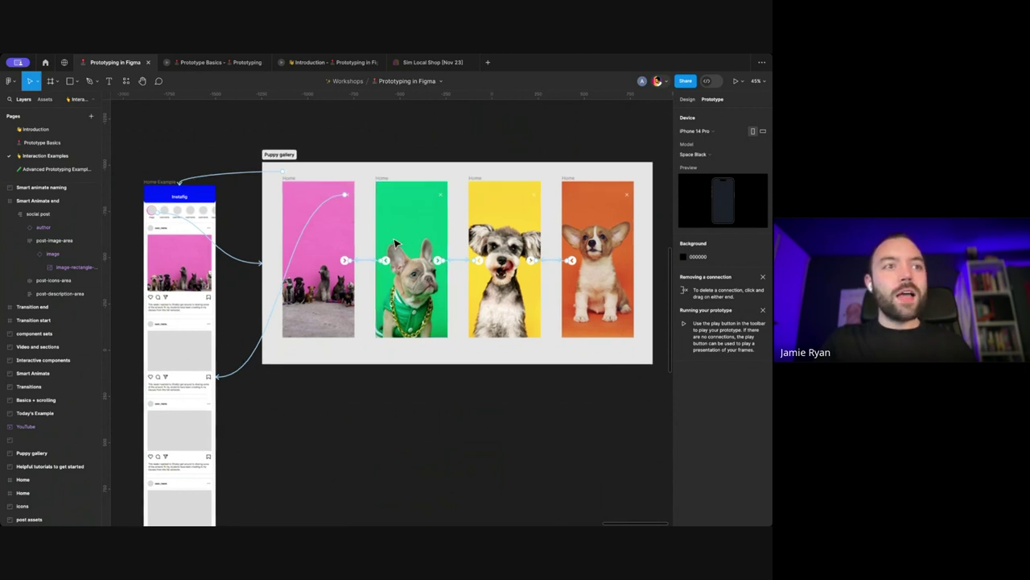
scroll(252, 232, up, 3)
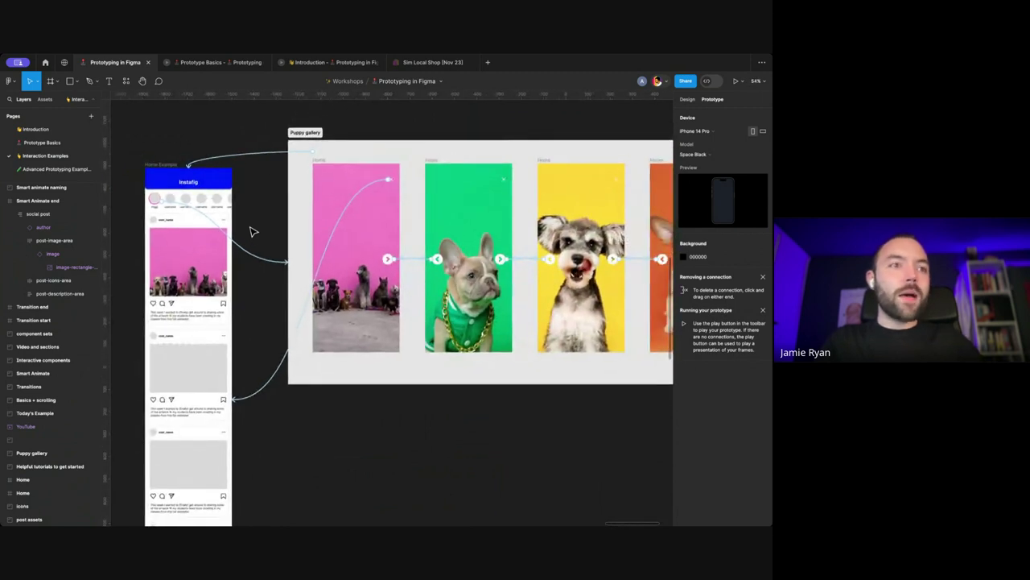
scroll(252, 232, up, 1)
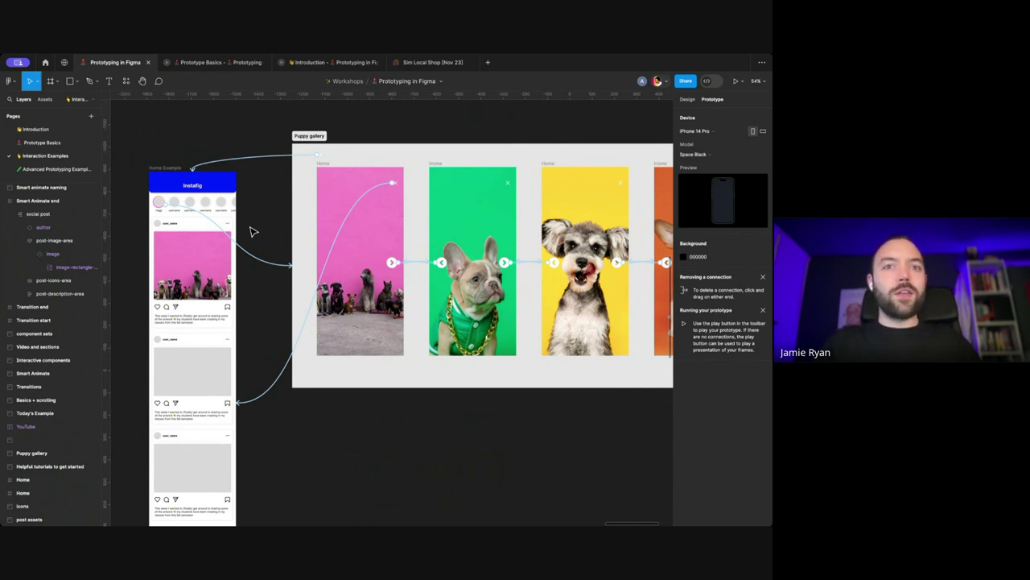
scroll(264, 219, right, 1)
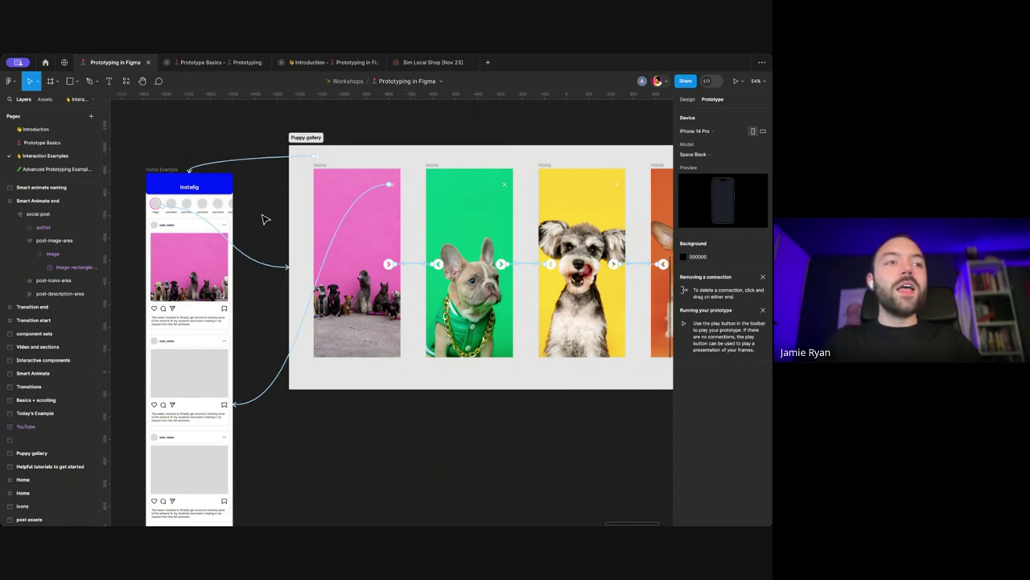
scroll(264, 218, down, 4)
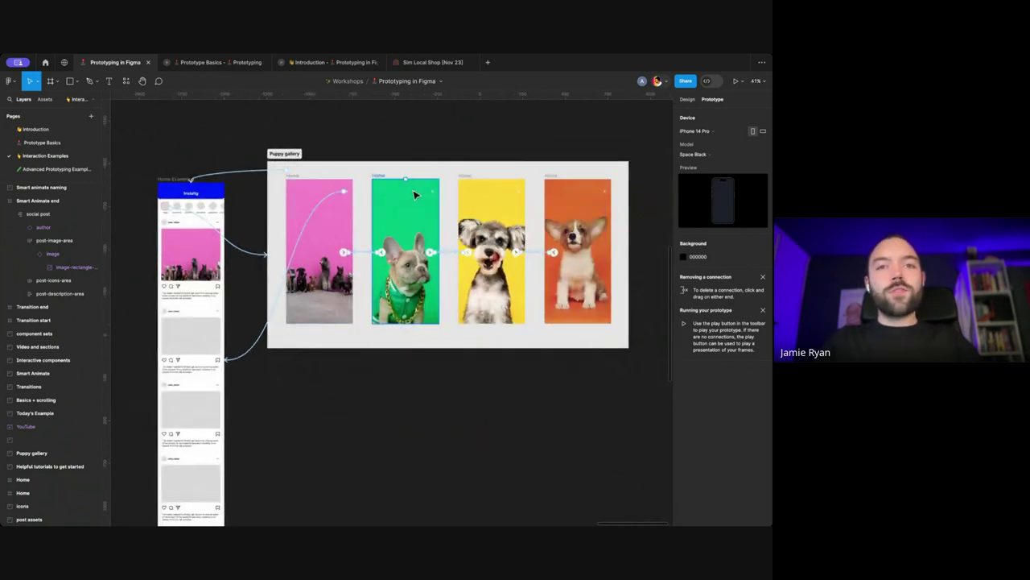
Step: Select the Puppy gallery section to inspect the close connections of its frames, then clear the selection
click(287, 154)
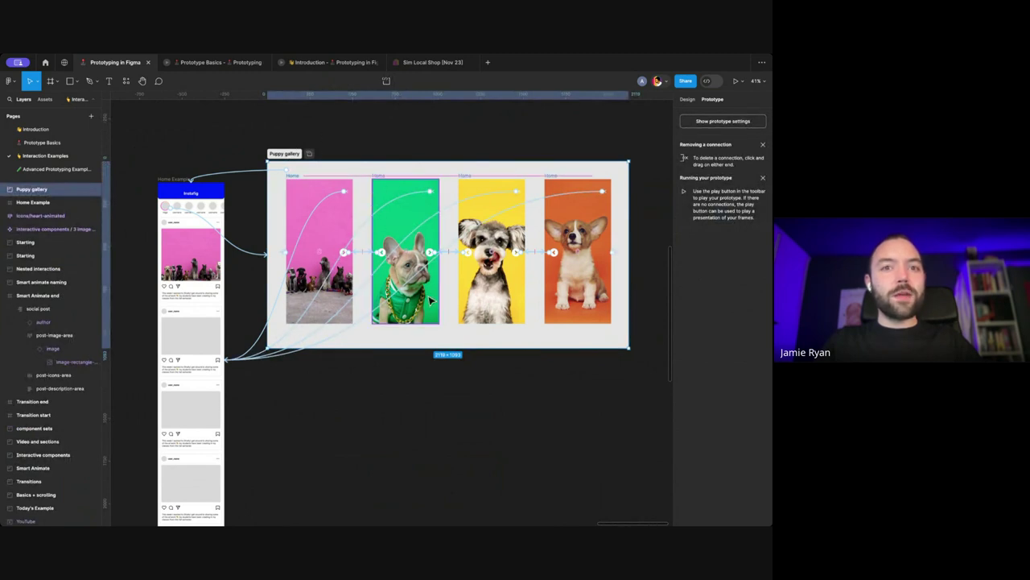
click(422, 135)
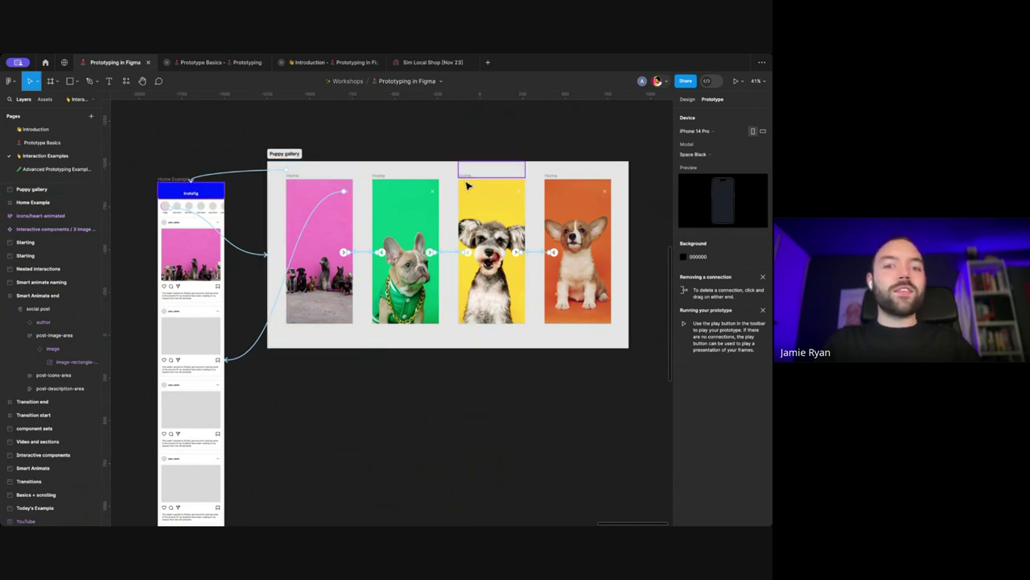
click(459, 213)
click(419, 156)
Step: Preview the Home Example frame, open the first story, advance to its second image, close it and scroll through the feed
click(163, 180)
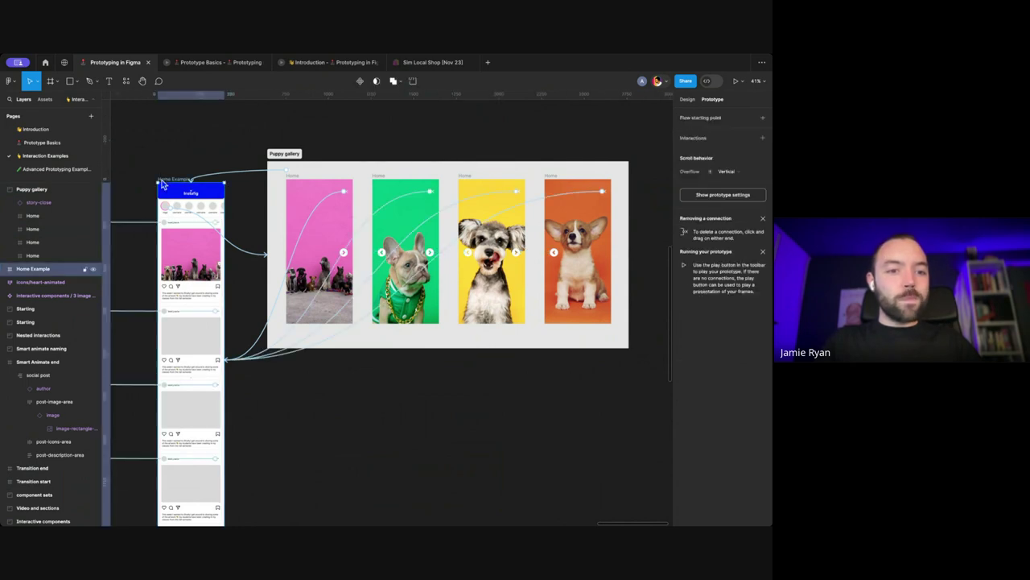
key(shift+space)
click(104, 182)
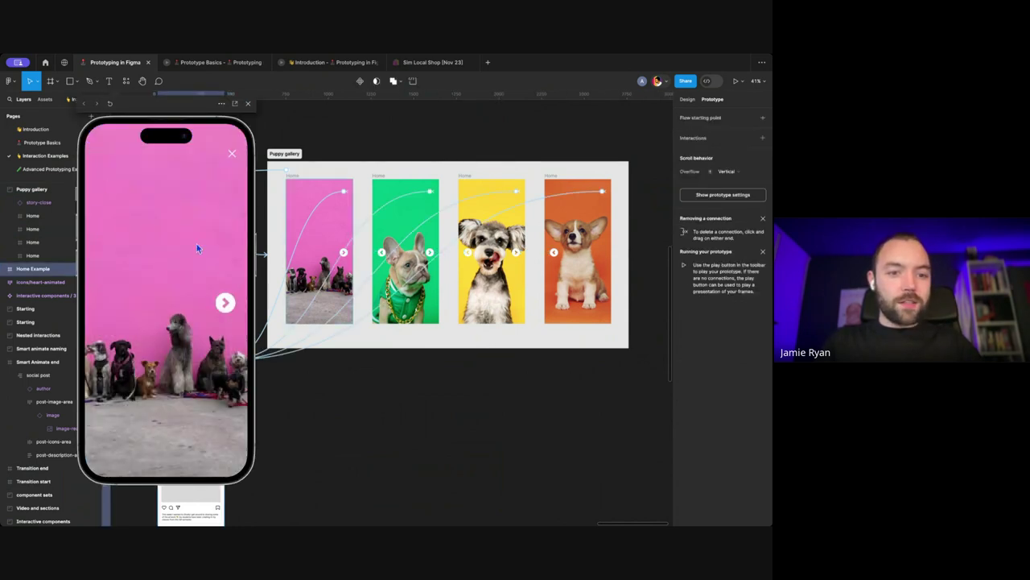
click(225, 304)
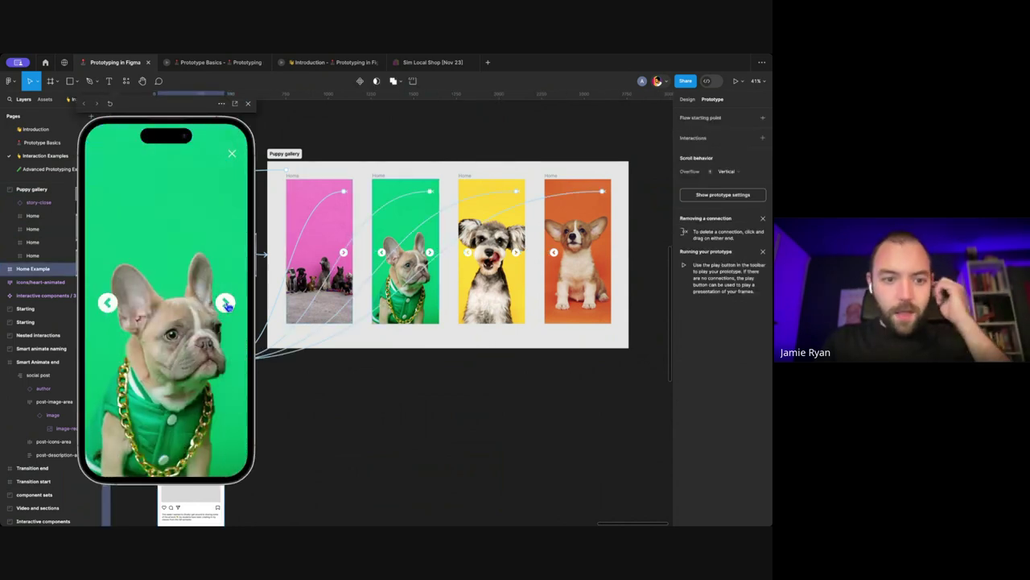
click(232, 154)
scroll(169, 281, down, 3)
scroll(145, 242, up, 3)
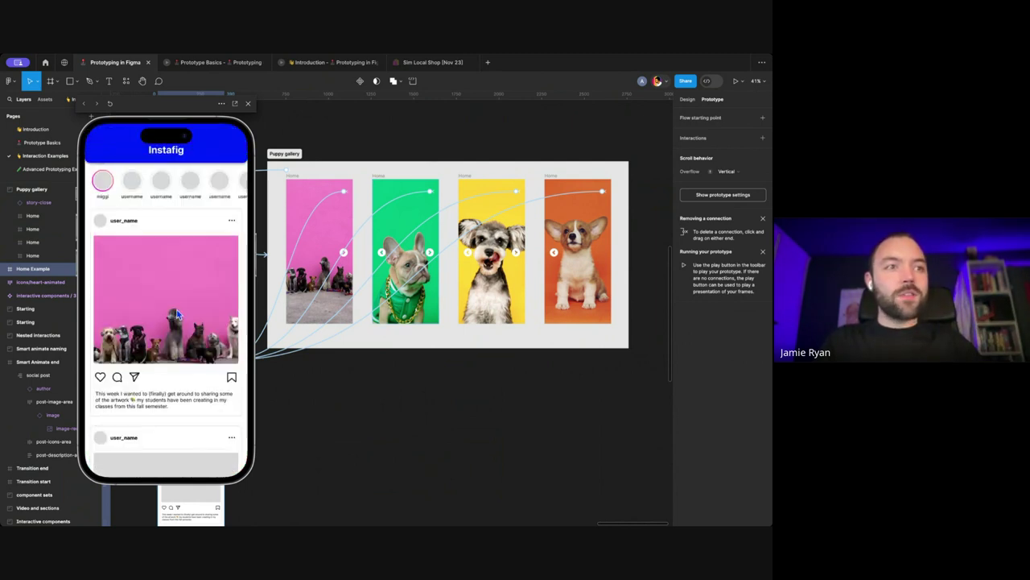
Step: Reopen the first story in the preview to check which image it resumes on, and close the story and preview
click(104, 182)
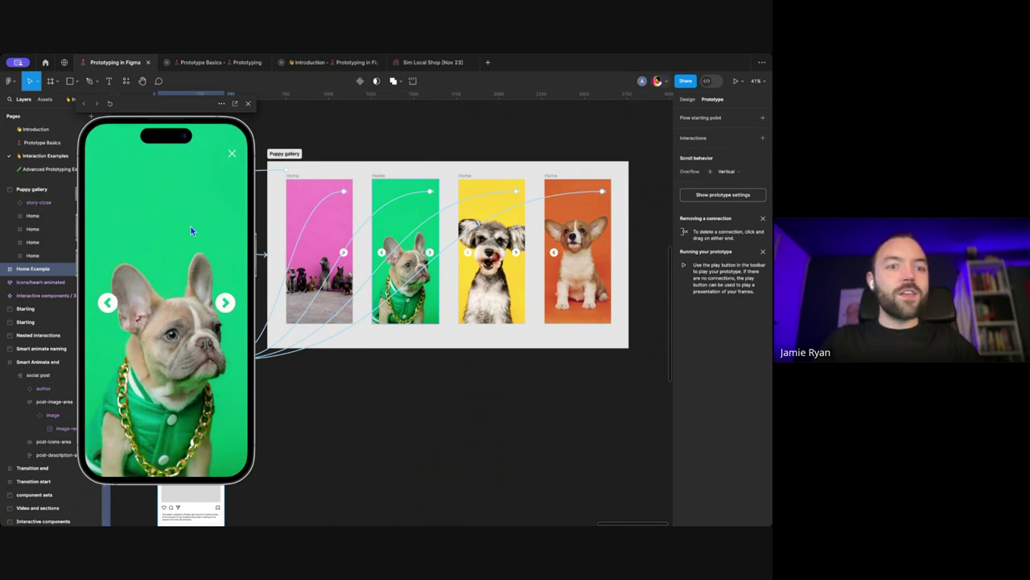
click(232, 155)
click(248, 103)
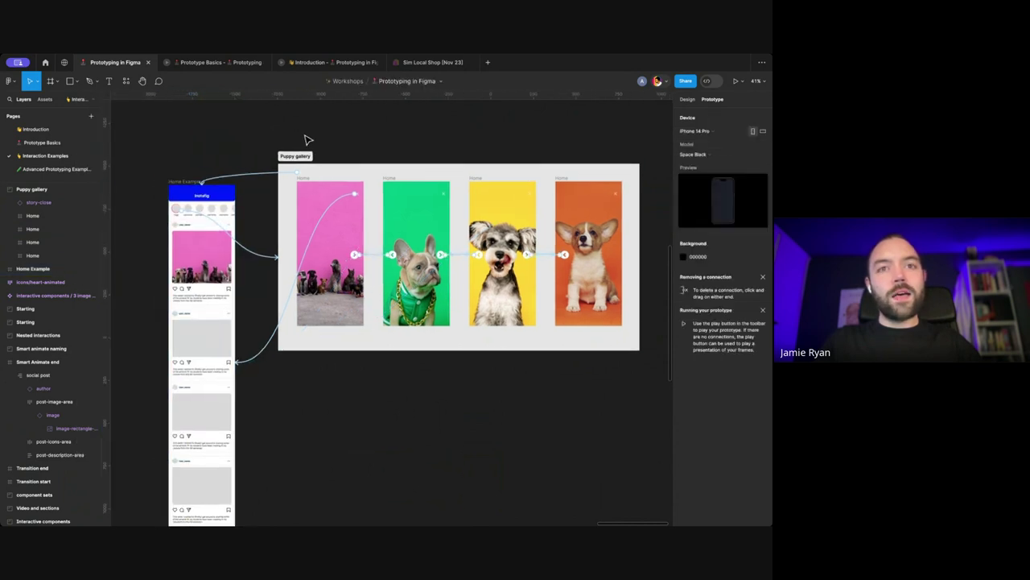
Step: Inspect the On tap interaction linking the first story in Home Example to the Puppy gallery section, and close its details
scroll(307, 140, down, 2)
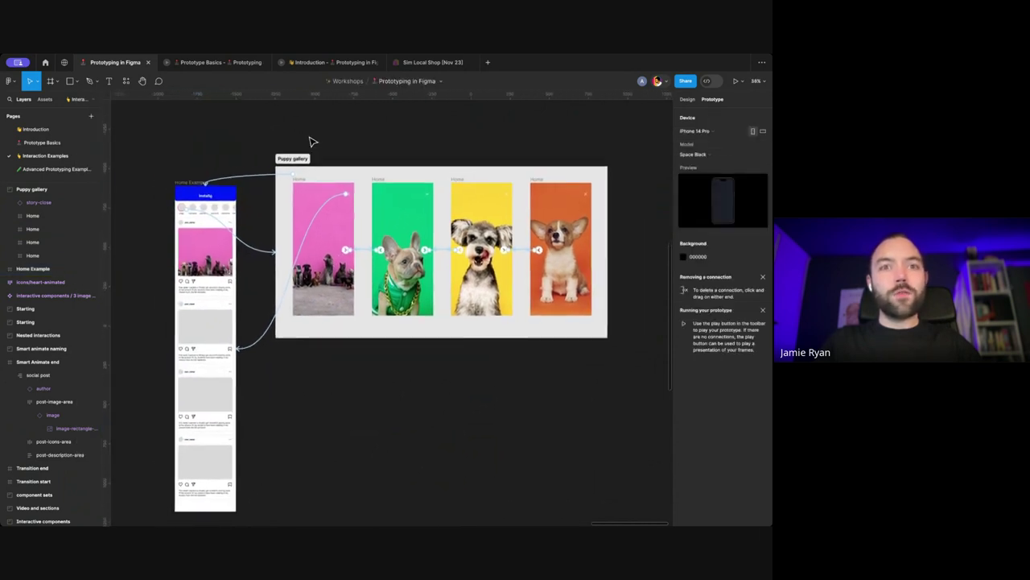
scroll(311, 141, right, 2)
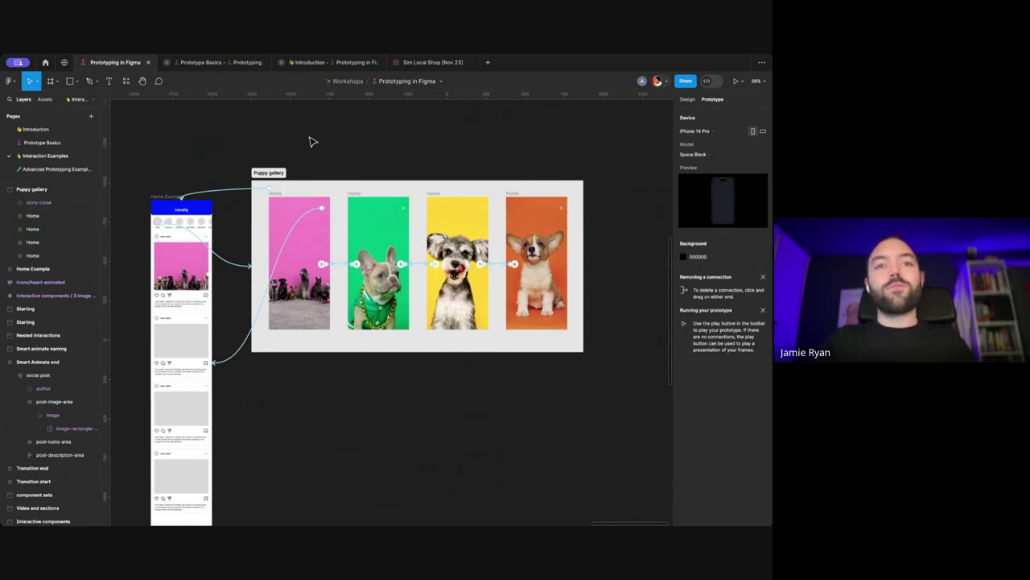
scroll(311, 141, left, 2)
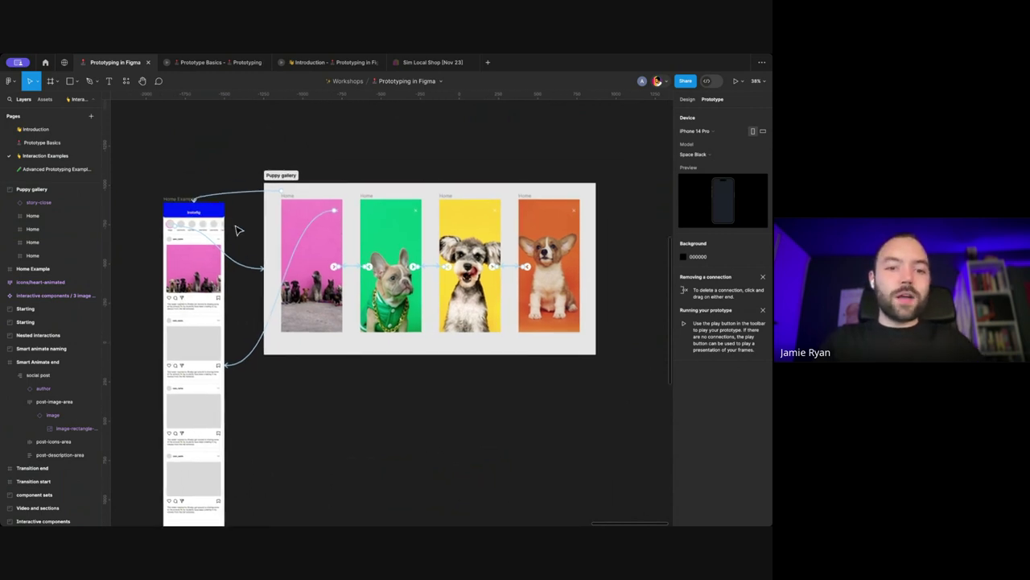
scroll(238, 230, up, 2)
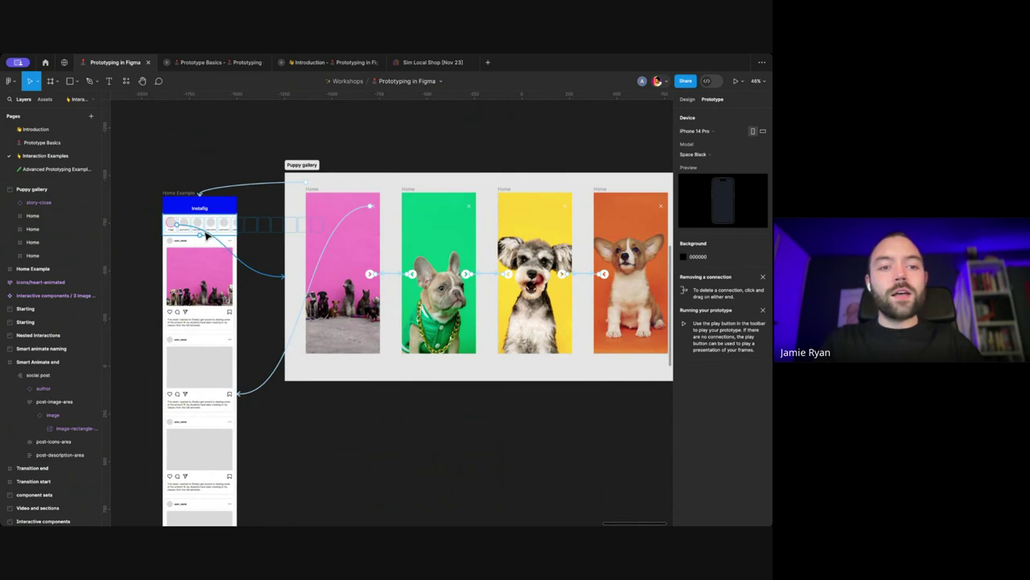
click(206, 236)
click(211, 236)
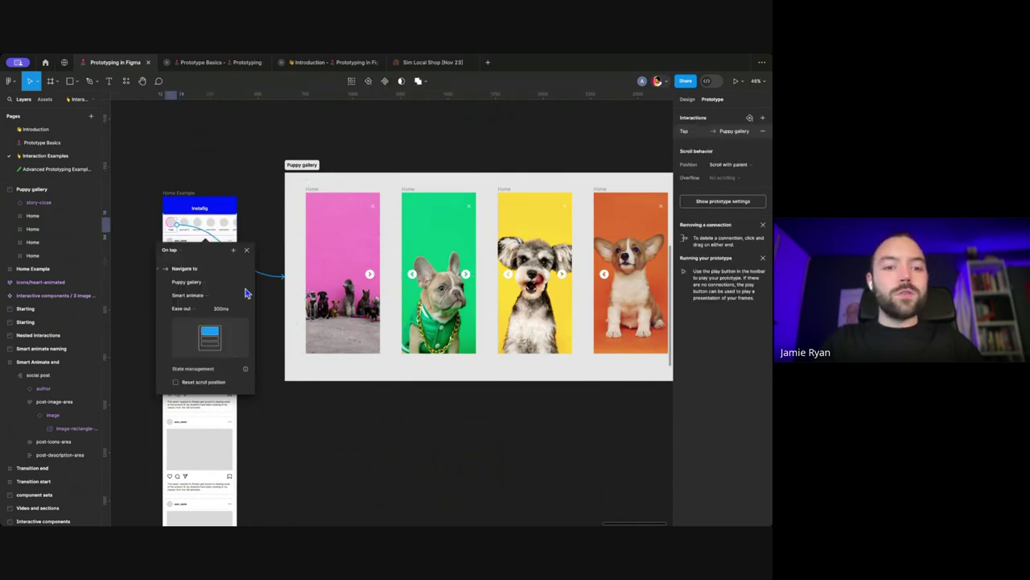
click(256, 251)
scroll(270, 241, up, 1)
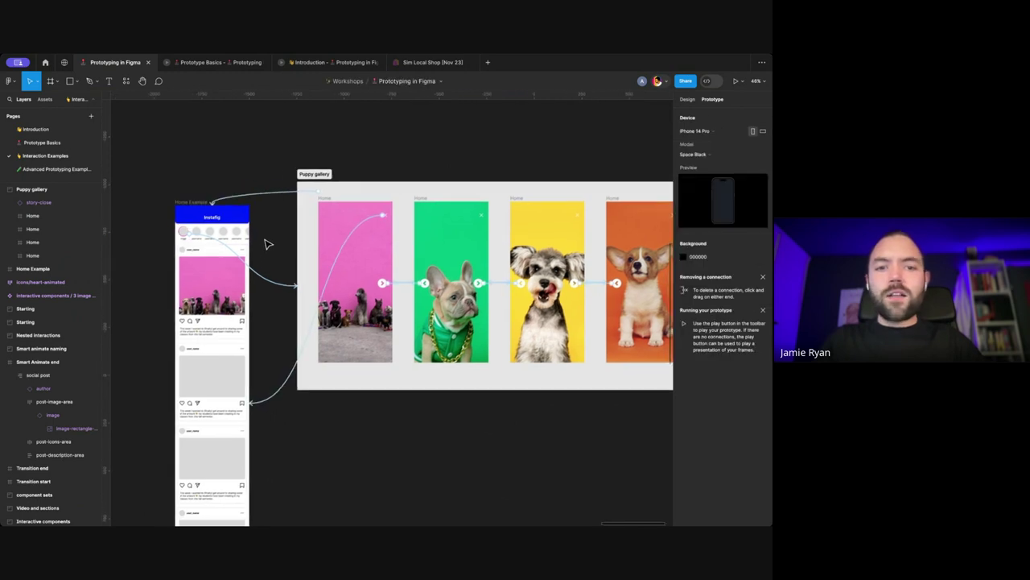
Step: Enable Reset component state on the pink puppy frame's On tap close interaction to Home Example
click(350, 241)
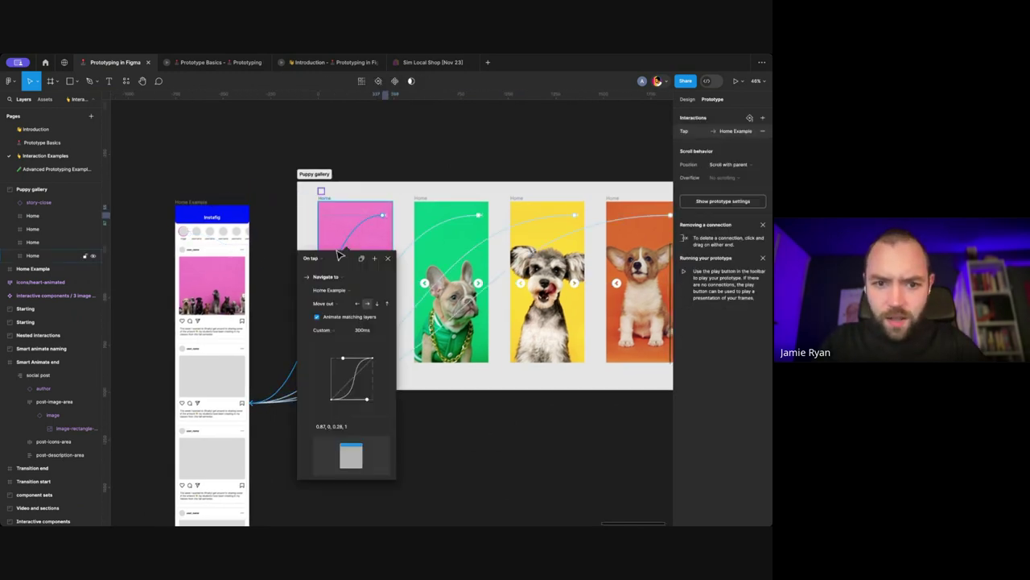
scroll(365, 368, down, 2)
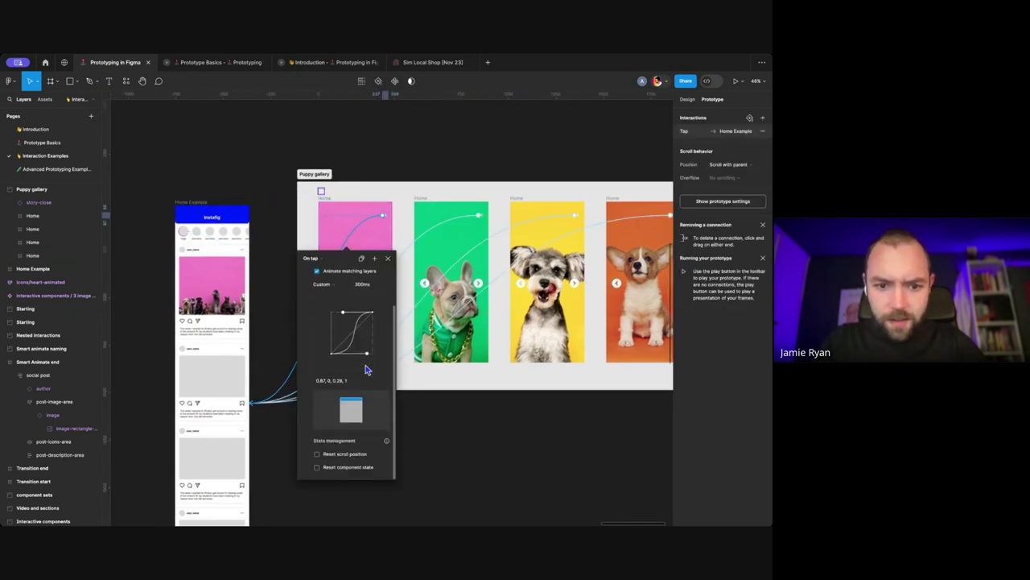
click(318, 469)
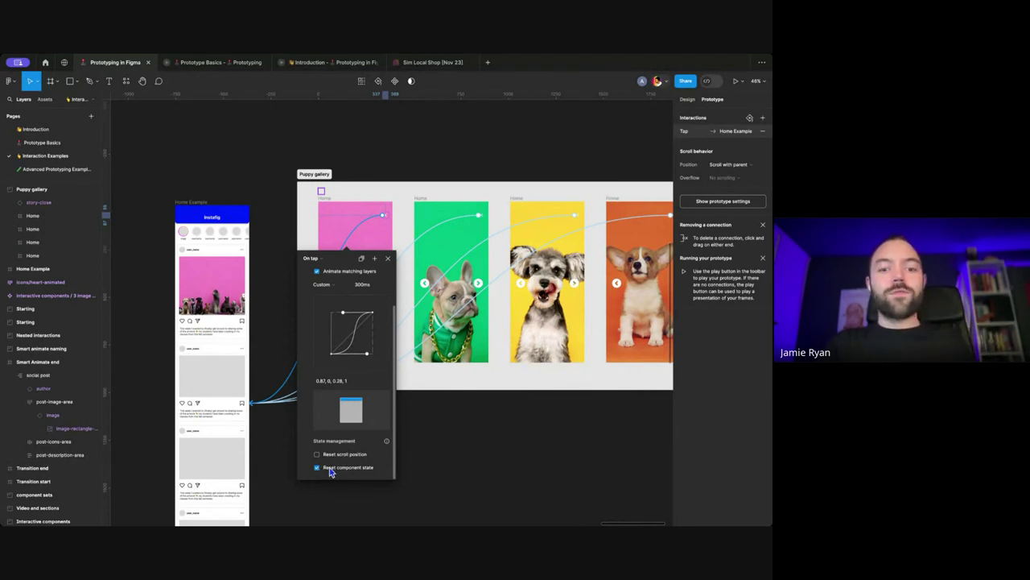
click(388, 259)
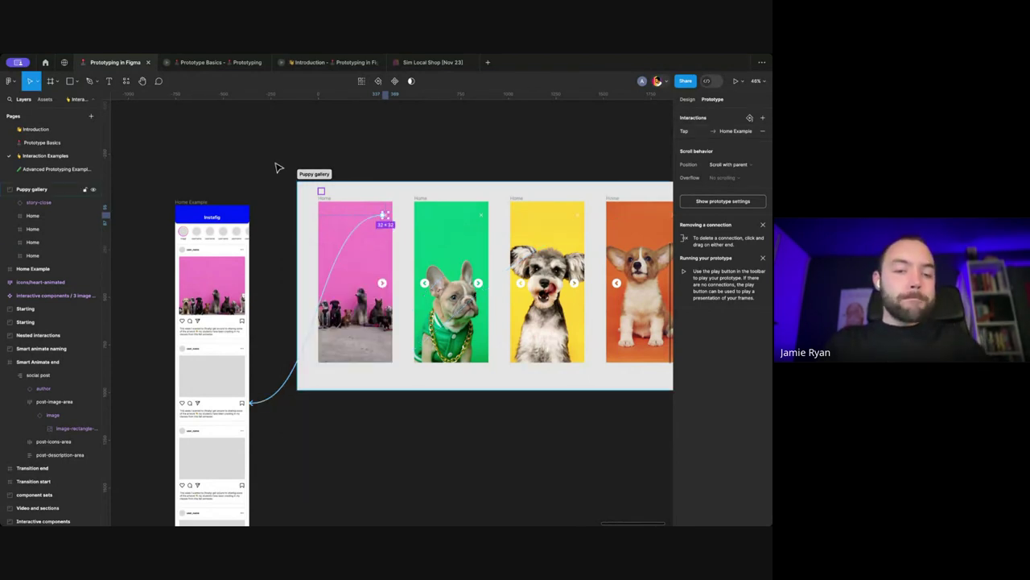
click(271, 165)
scroll(270, 165, left, 2)
ctrl+scroll(283, 169, down, 5)
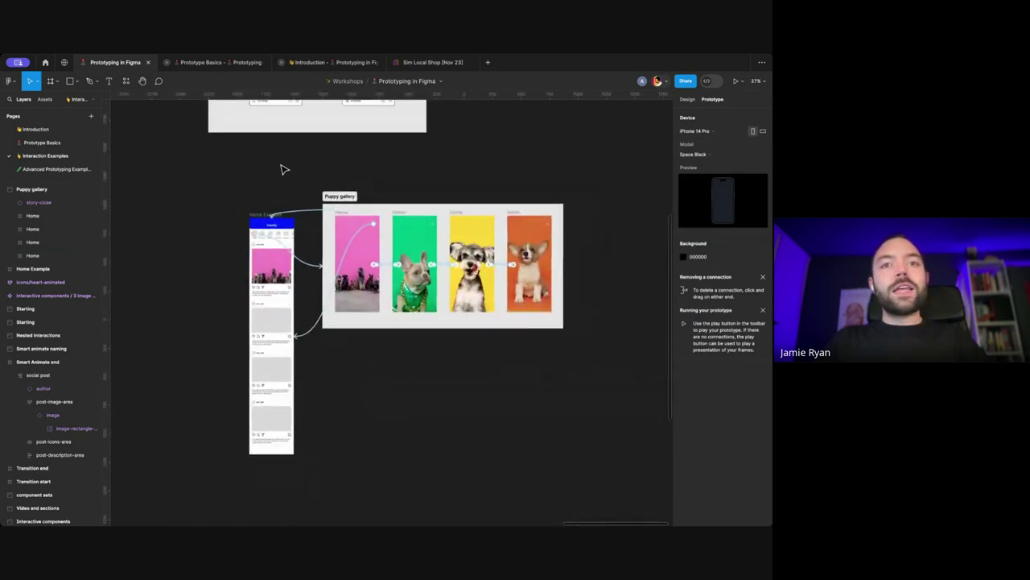
scroll(282, 169, up, 2)
scroll(283, 168, up, 2)
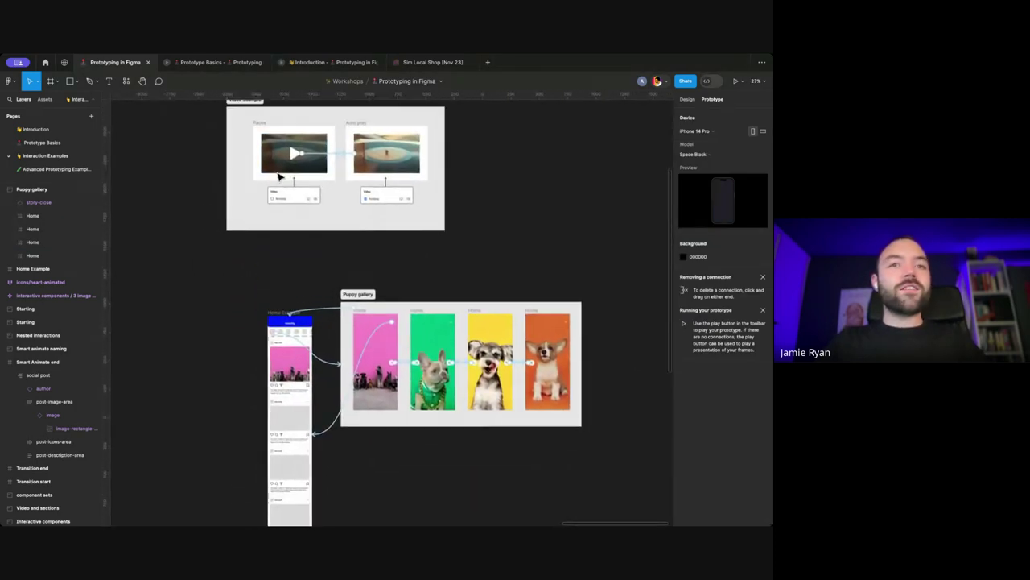
scroll(280, 176, down, 1)
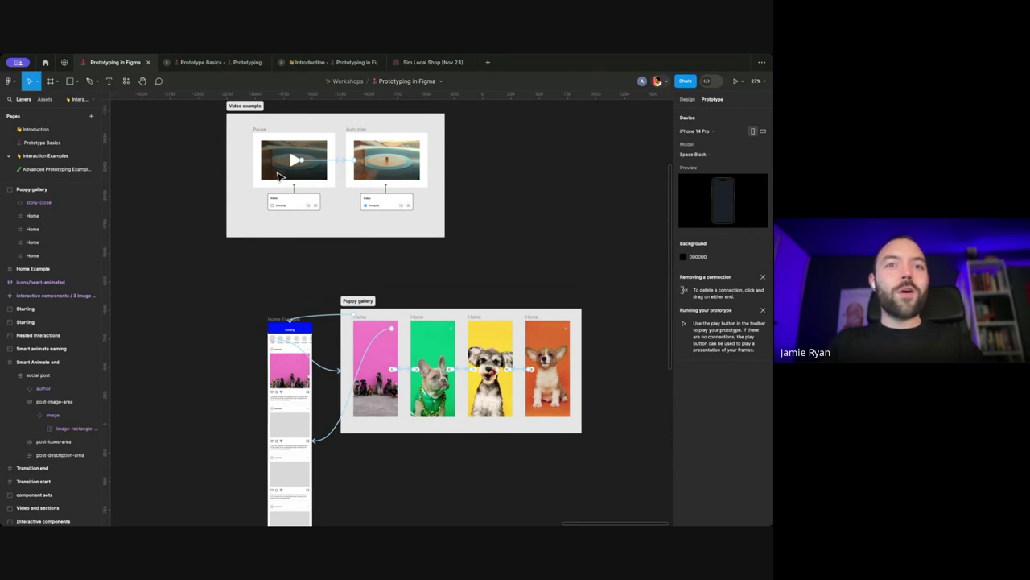
scroll(280, 176, up, 3)
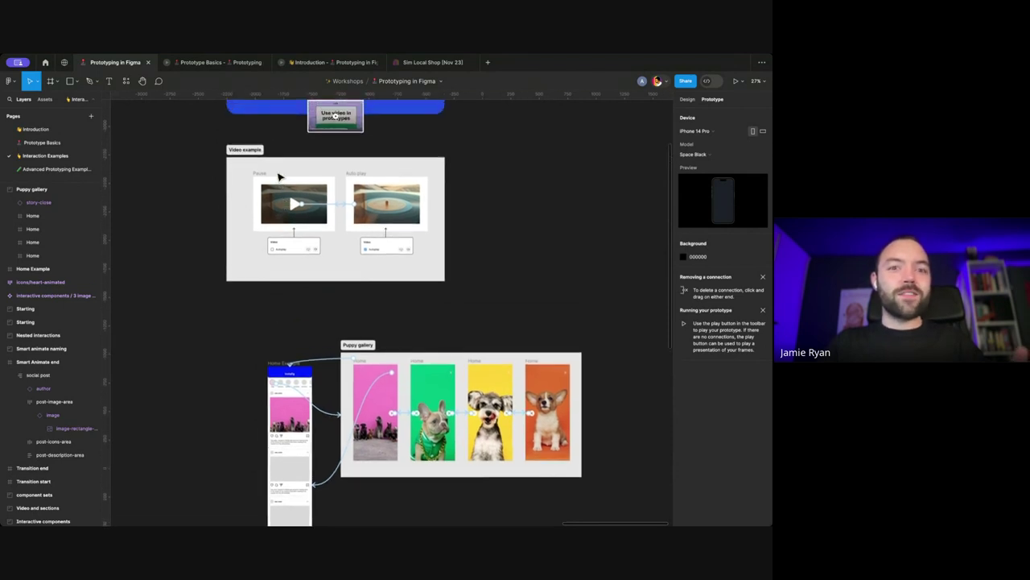
scroll(274, 177, up, 5)
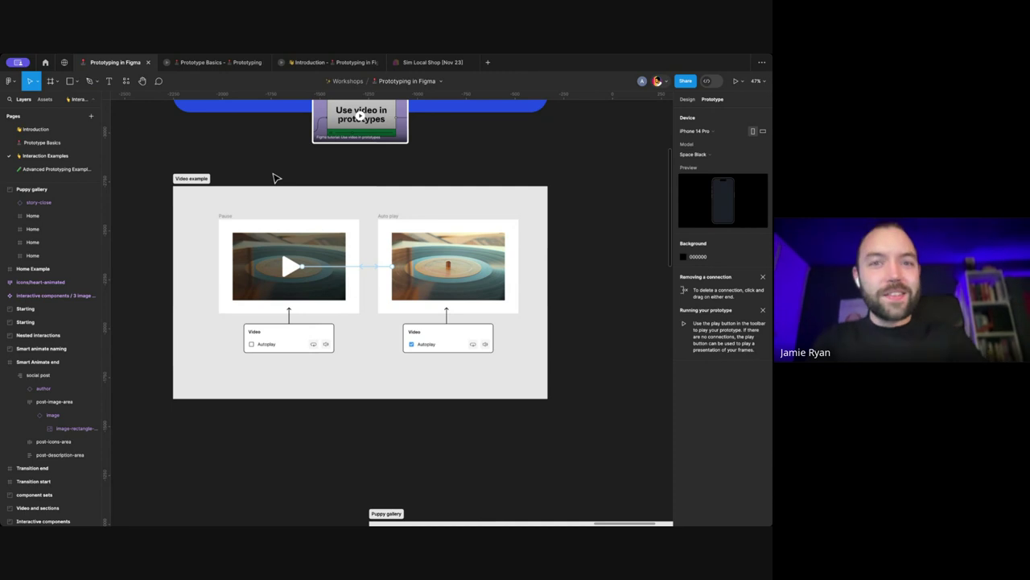
scroll(272, 179, up, 1)
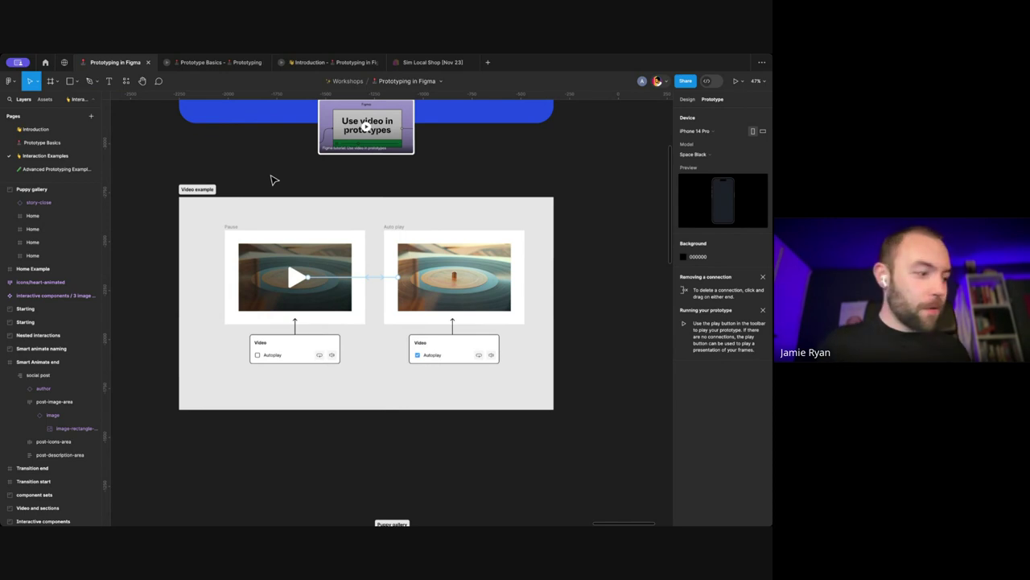
scroll(272, 178, down, 4)
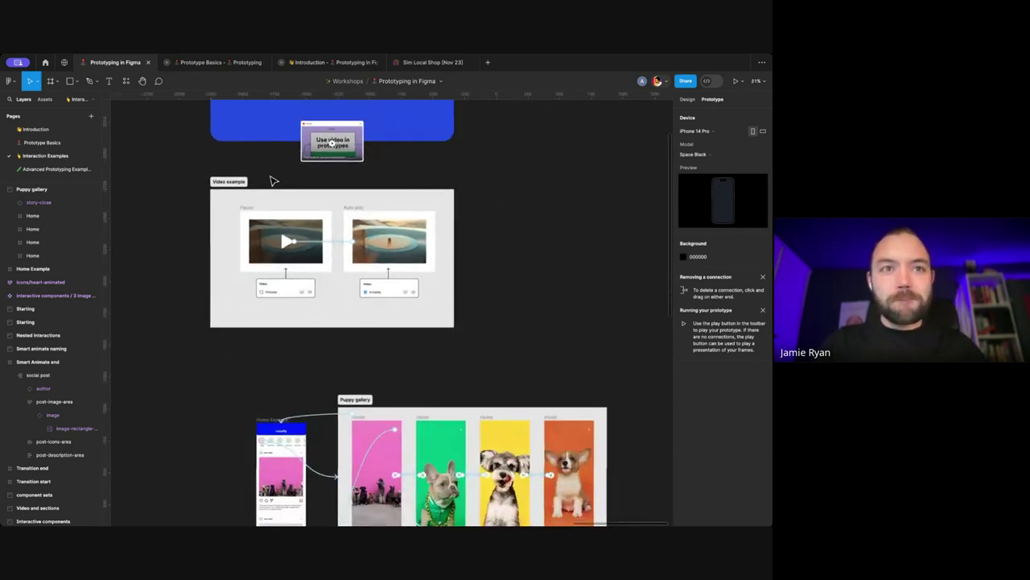
scroll(272, 180, up, 1)
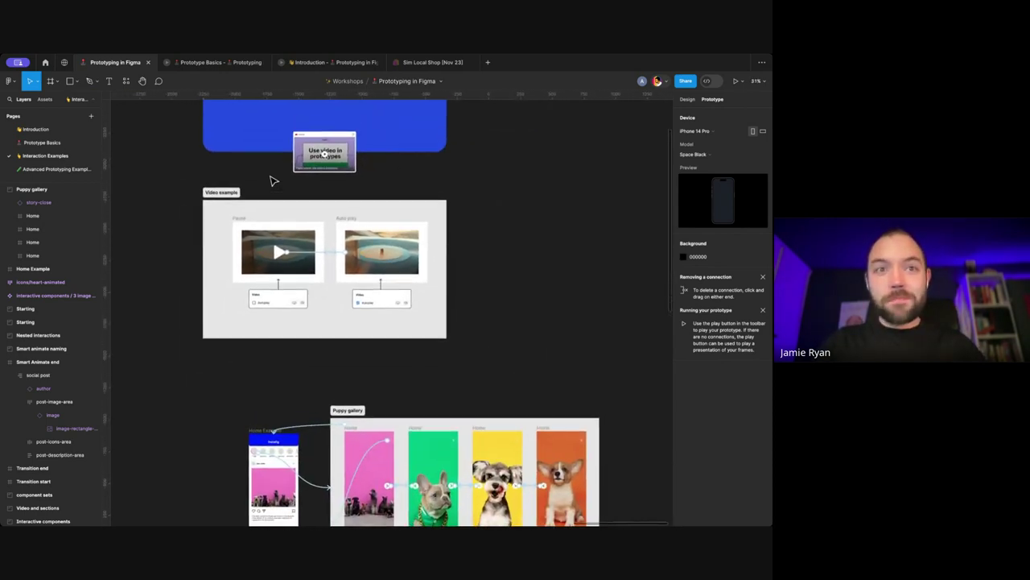
scroll(273, 180, up, 2)
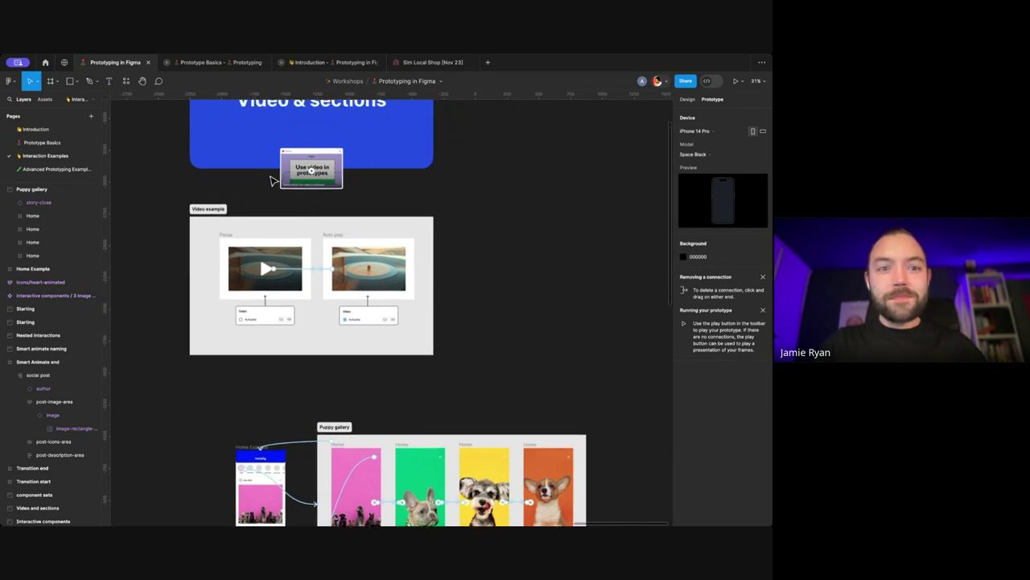
scroll(252, 189, up, 2)
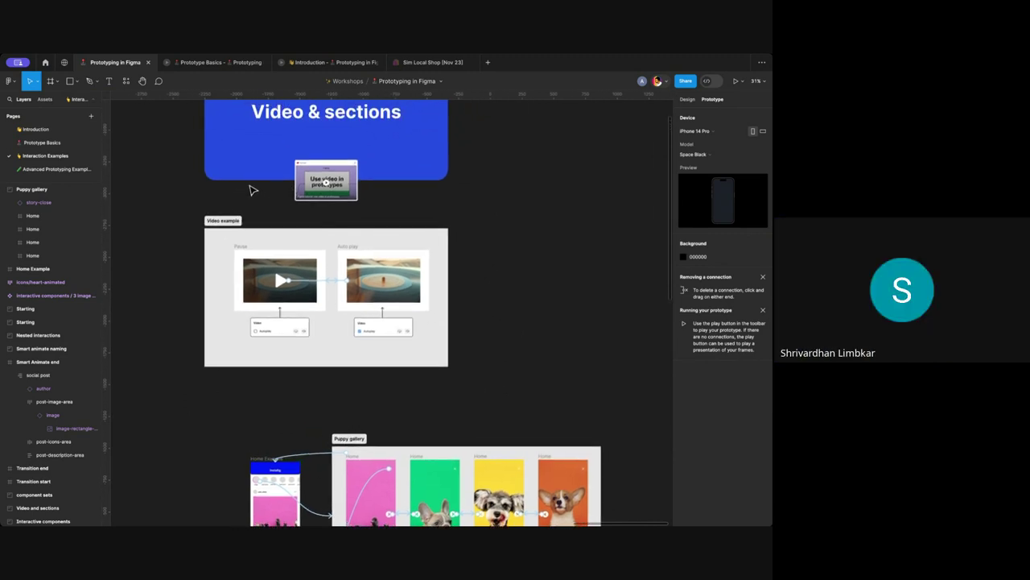
scroll(251, 190, down, 1)
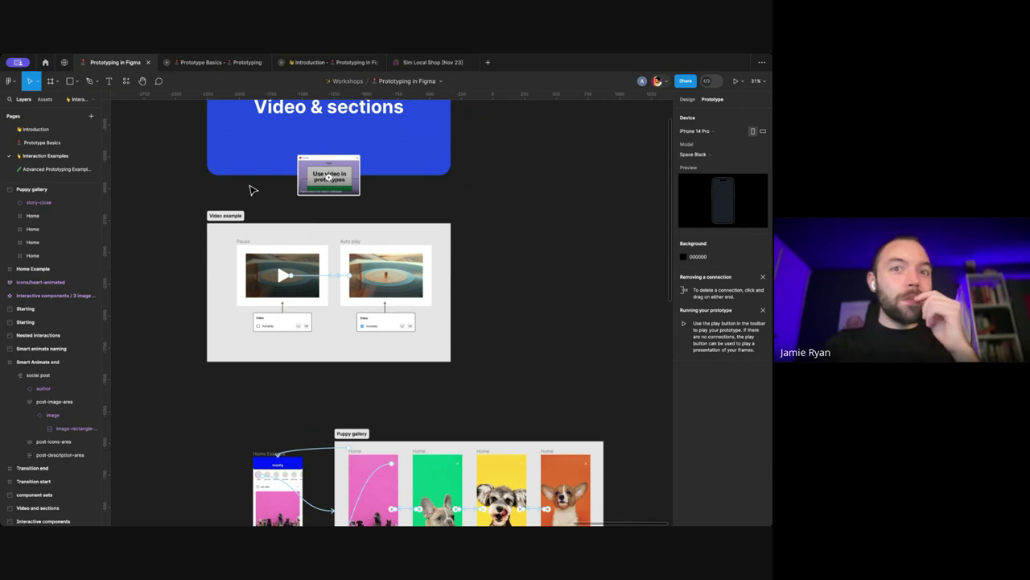
scroll(252, 190, right, 1)
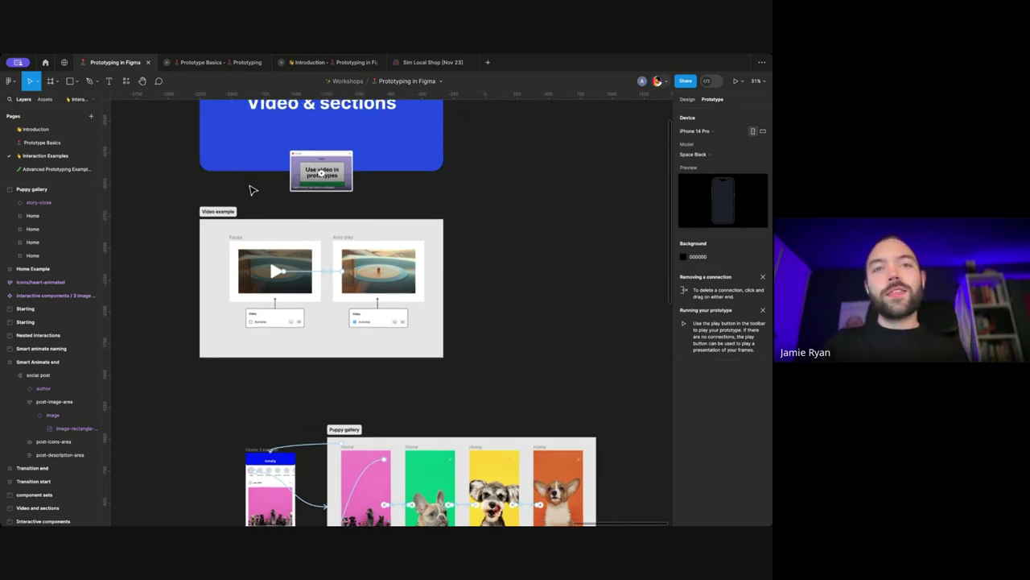
scroll(251, 190, down, 1)
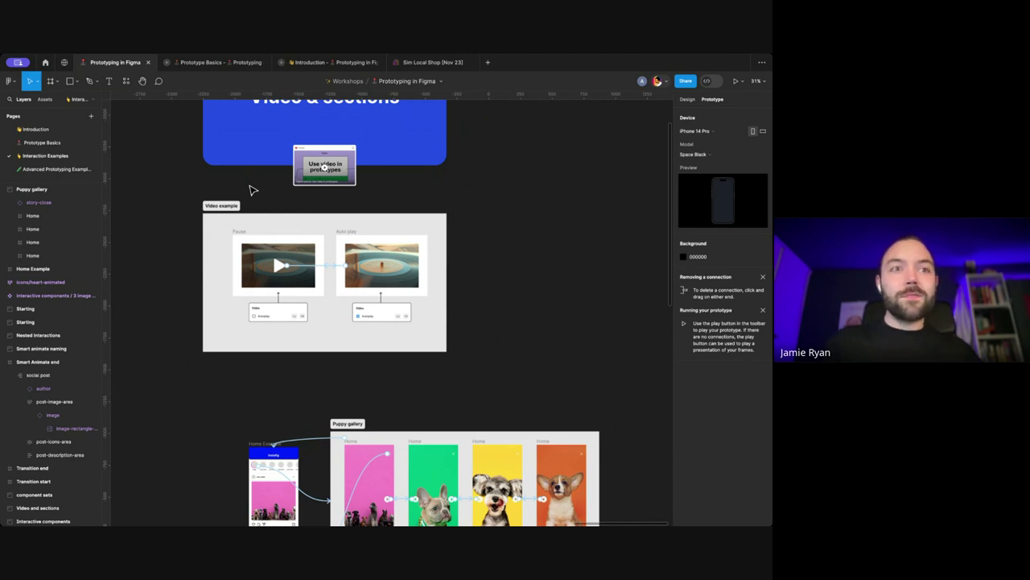
scroll(269, 195, up, 3)
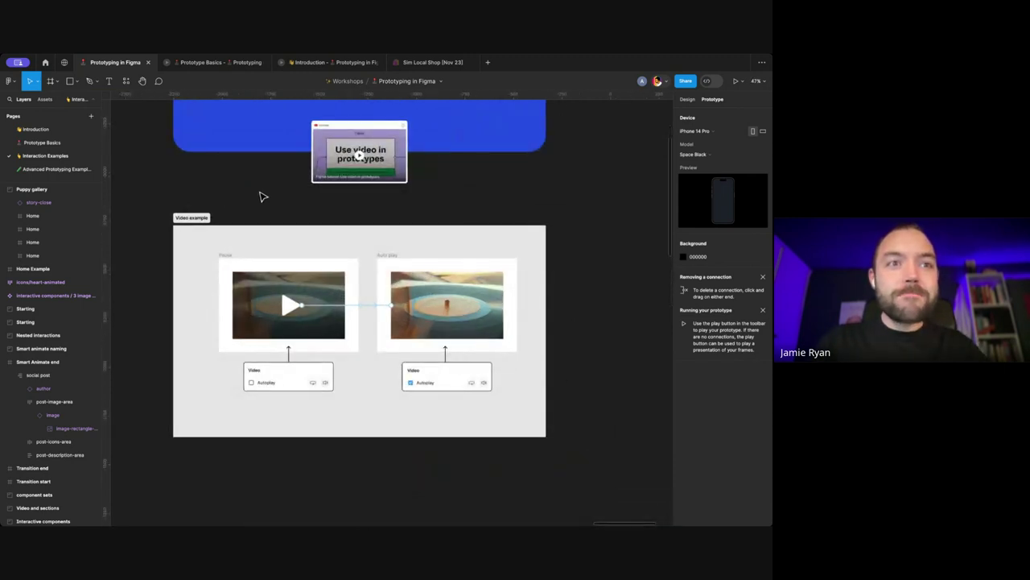
scroll(261, 195, down, 1)
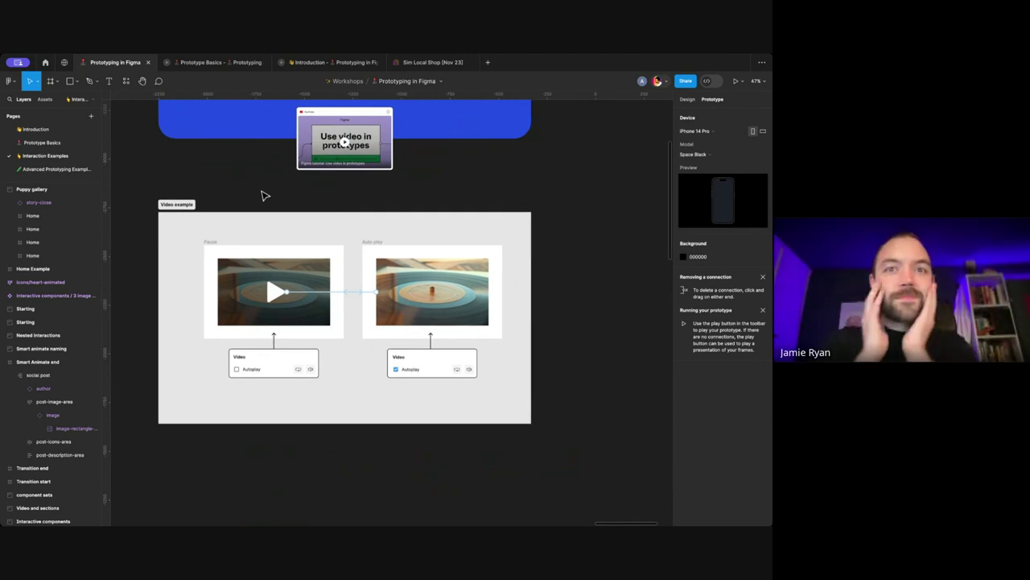
Step: Go to the Prototype Basics page and draw a section about 380 × 405 in the empty area above the Components section
mouse_move(214, 62)
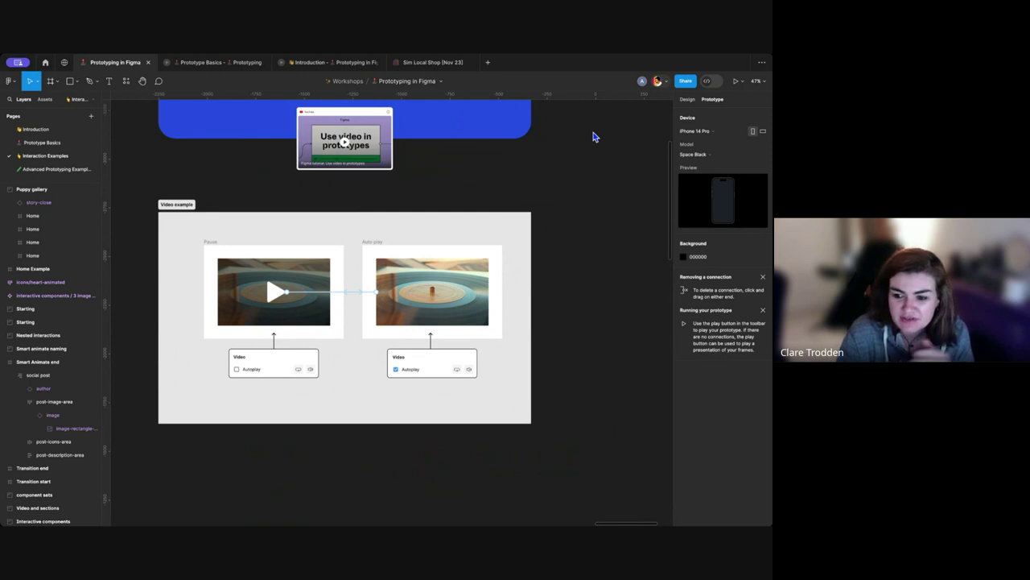
click(47, 145)
scroll(308, 201, up, 3)
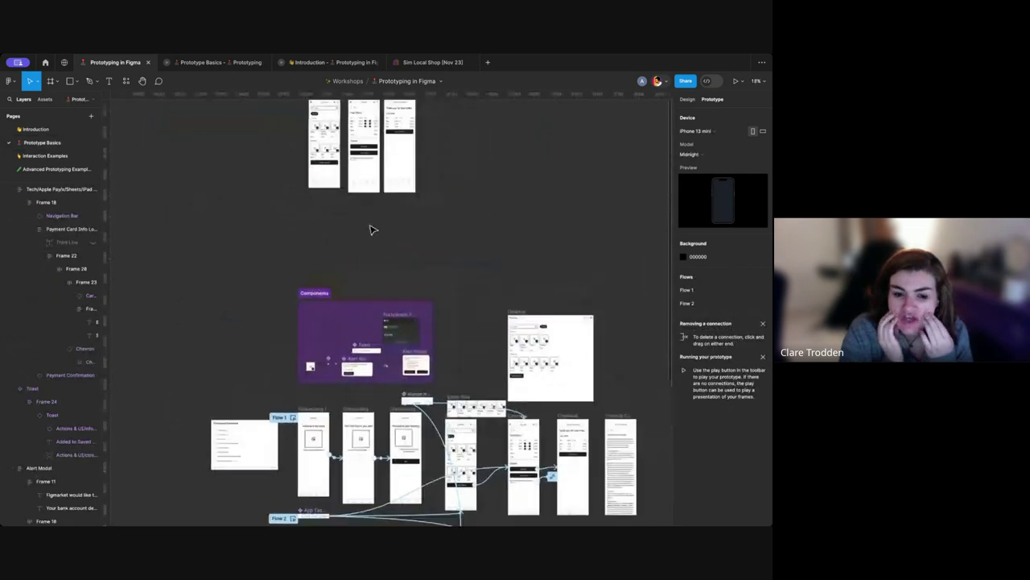
scroll(371, 230, up, 5)
key(shift+s)
drag(276, 196, 368, 295)
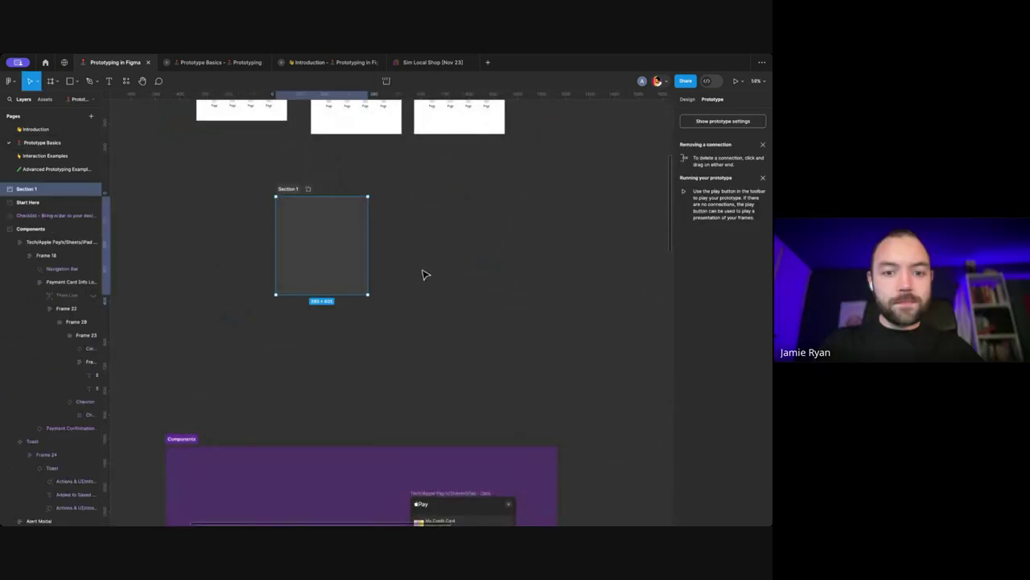
Step: Draw a frame about 253 × 287 beside the new section and deselect it
key(f)
drag(397, 210, 458, 276)
click(408, 242)
scroll(408, 243, right, 3)
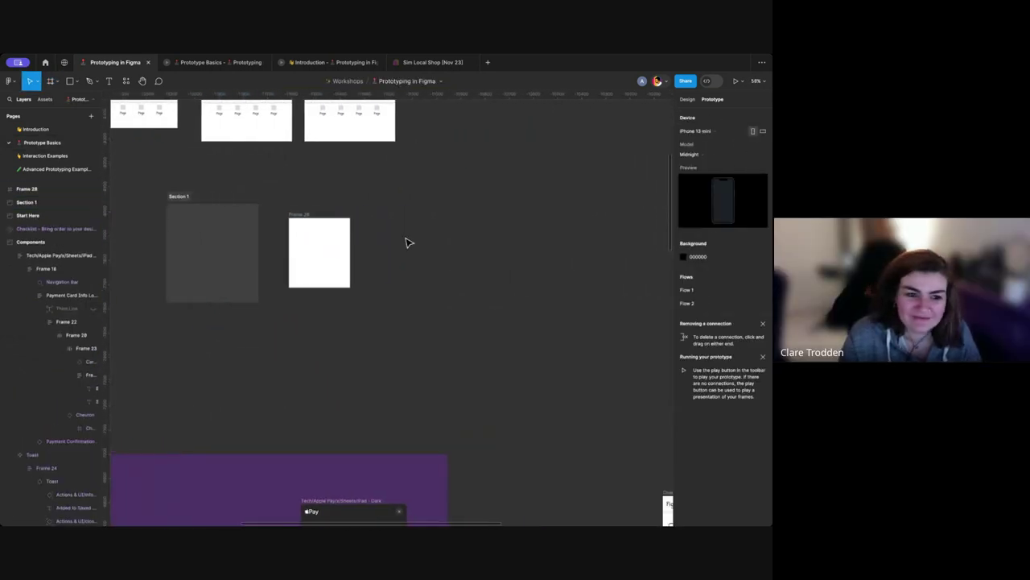
Step: Check the Frame, Section and Slice options among the region tools
drag(369, 219, 435, 292)
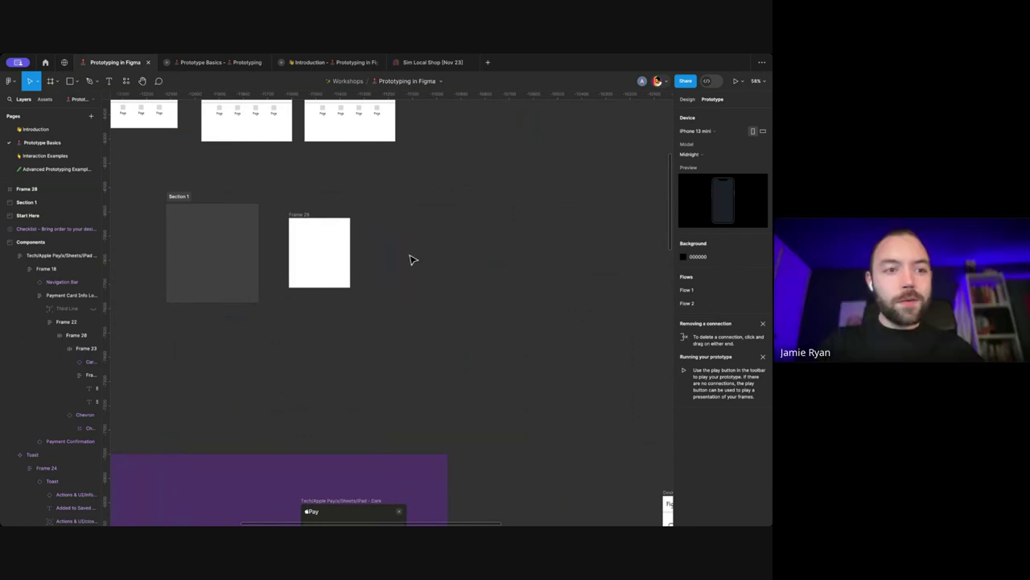
click(94, 84)
click(56, 81)
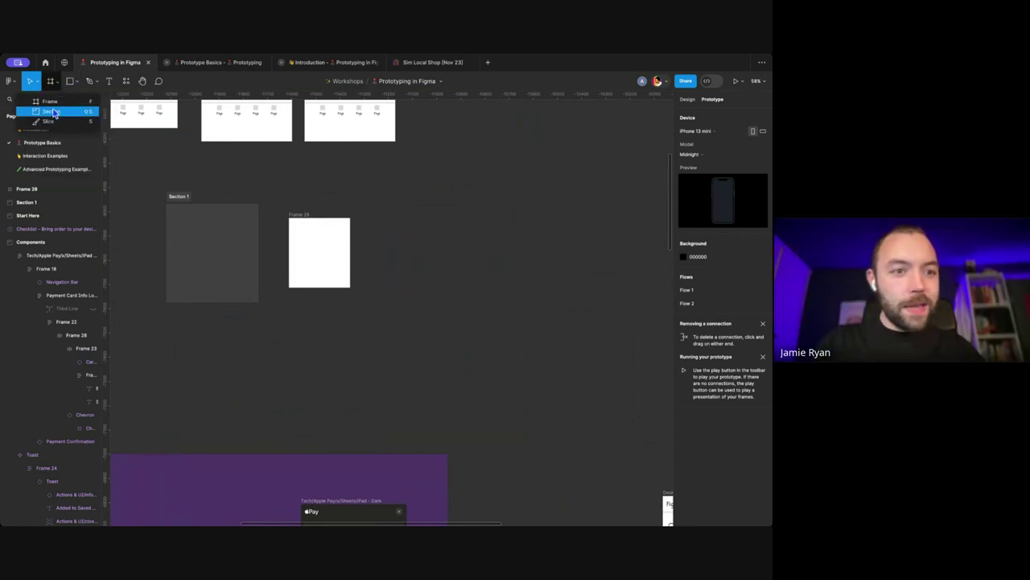
click(56, 81)
Step: Duplicate the white frame beside the original at an equal 127 px gap and group the copy
drag(299, 214, 390, 215)
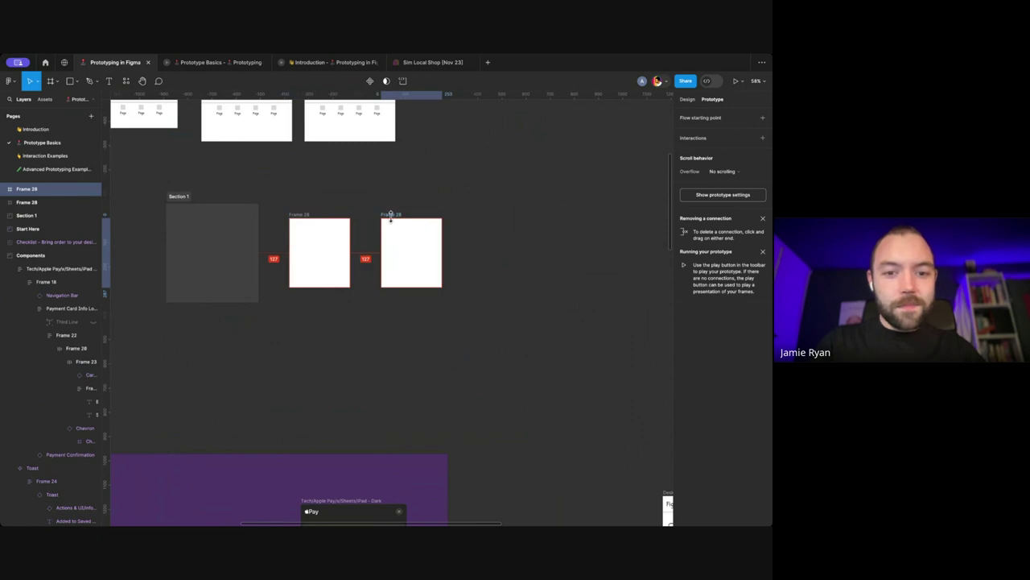
key(ctrl+g)
scroll(419, 190, left, 3)
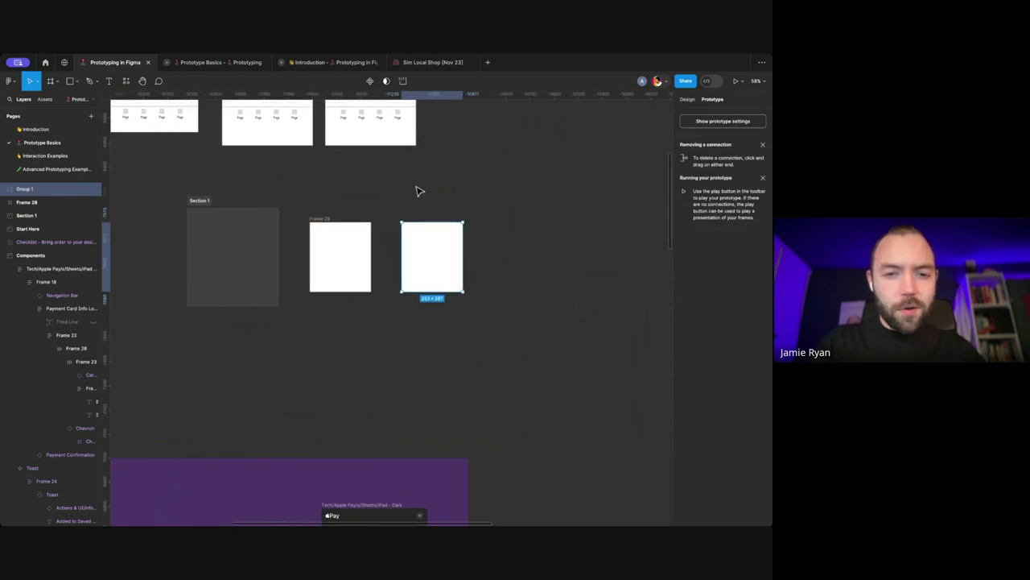
Step: Turn the copy into two shorter frames stacked 47 px apart and group them, with a small separate group off to their side
drag(451, 256, 548, 253)
click(444, 267)
mouse_move(447, 291)
mouse_down()
mouse_move(447, 252)
mouse_move(456, 285)
mouse_up()
key(ctrl+alt+g)
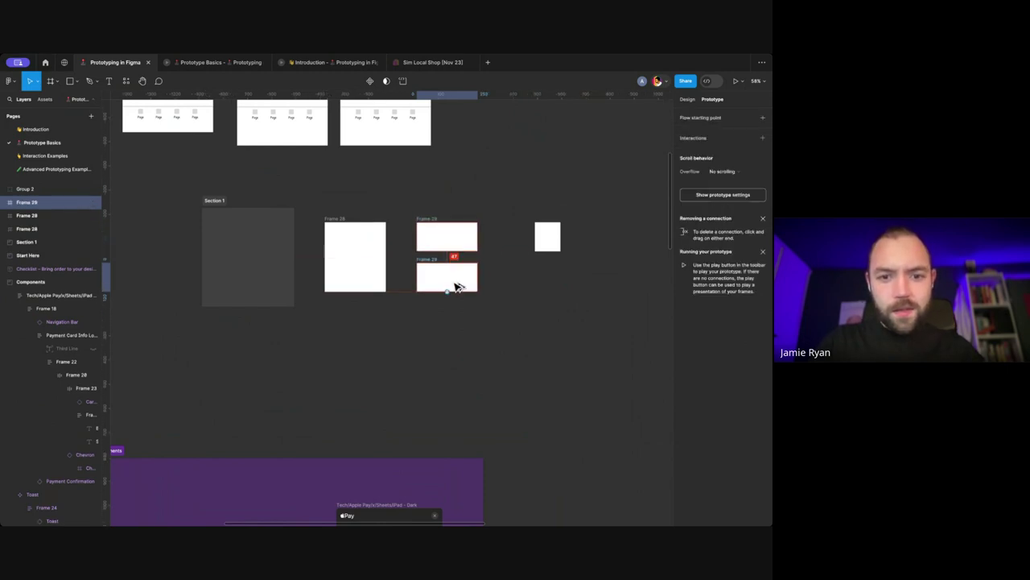
shift+click(436, 224)
key(ctrl+shift+g)
Step: Duplicate the small group twice below itself and combine all three into a vertical auto layout frame
click(550, 237)
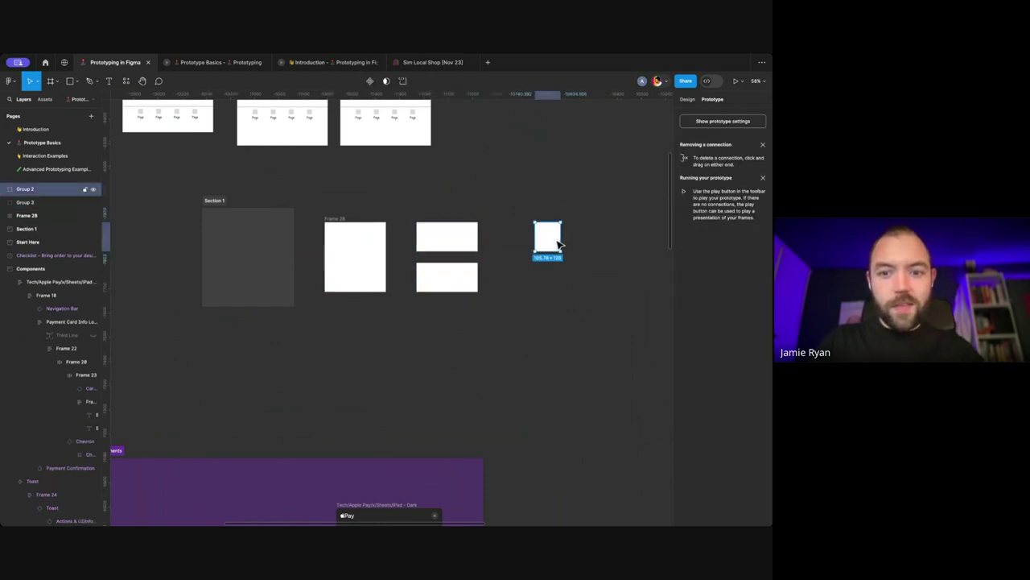
drag(553, 240, 547, 313)
shift+click(545, 274)
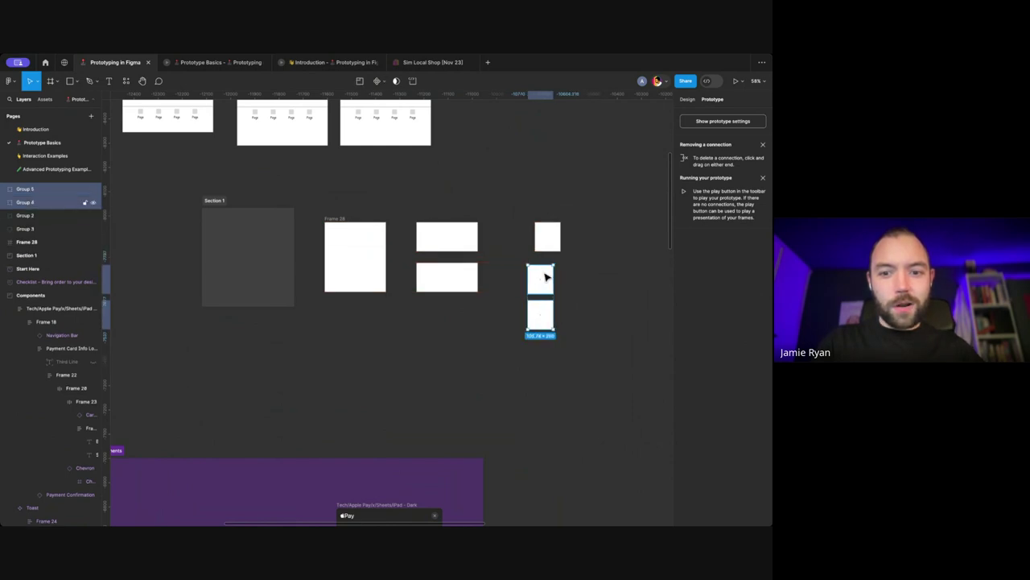
shift+click(545, 236)
key(shift+a)
scroll(528, 202, right, 2)
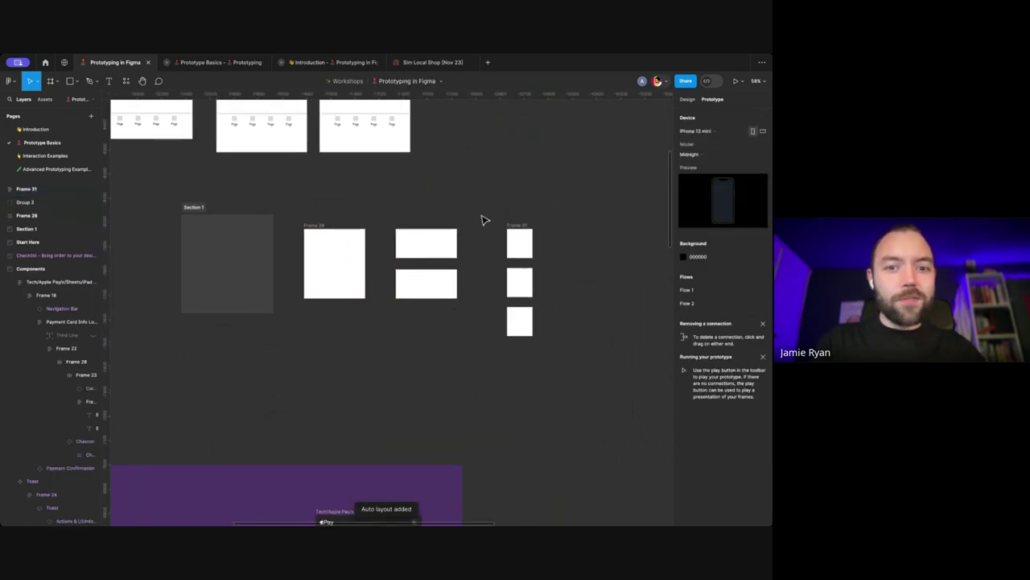
scroll(429, 288, right, 1)
scroll(386, 282, up, 4)
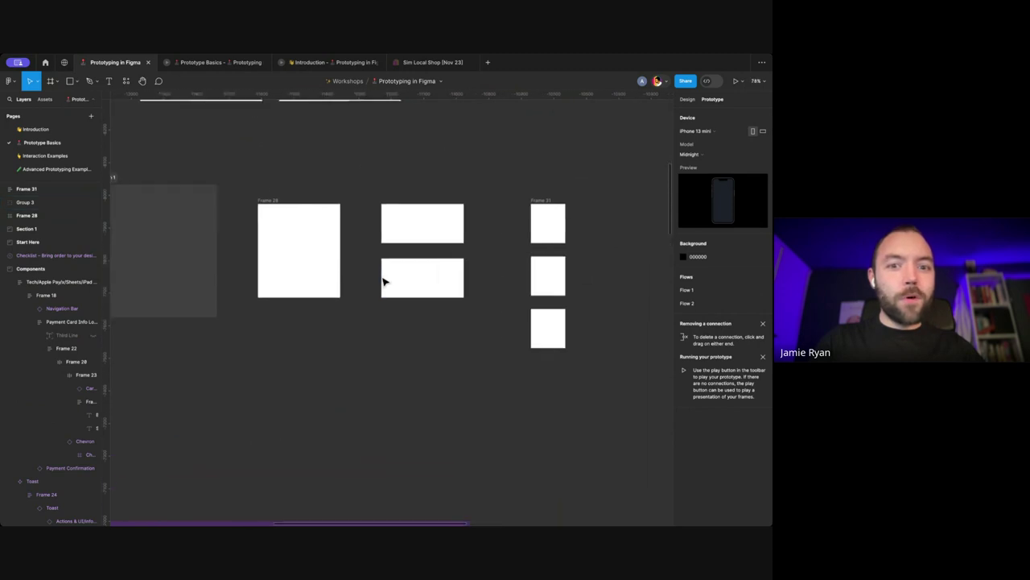
scroll(382, 282, down, 2)
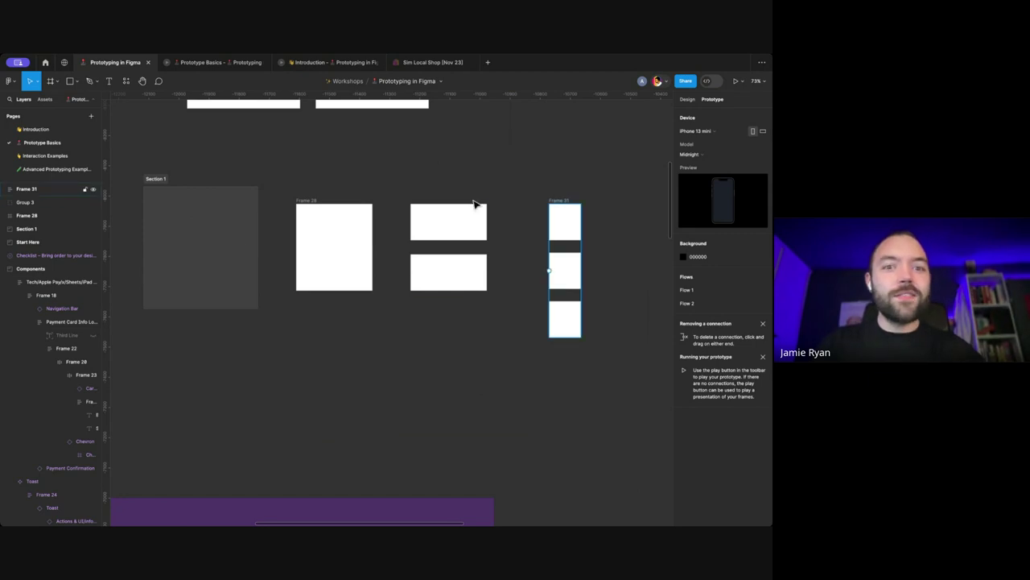
scroll(462, 170, down, 1)
scroll(462, 171, down, 1)
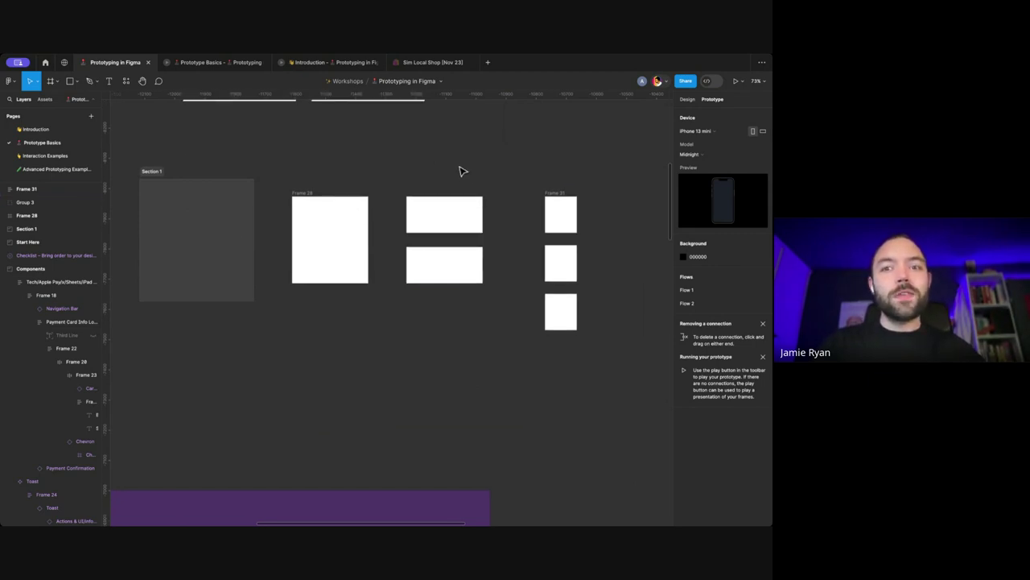
scroll(462, 171, left, 2)
scroll(462, 171, down, 1)
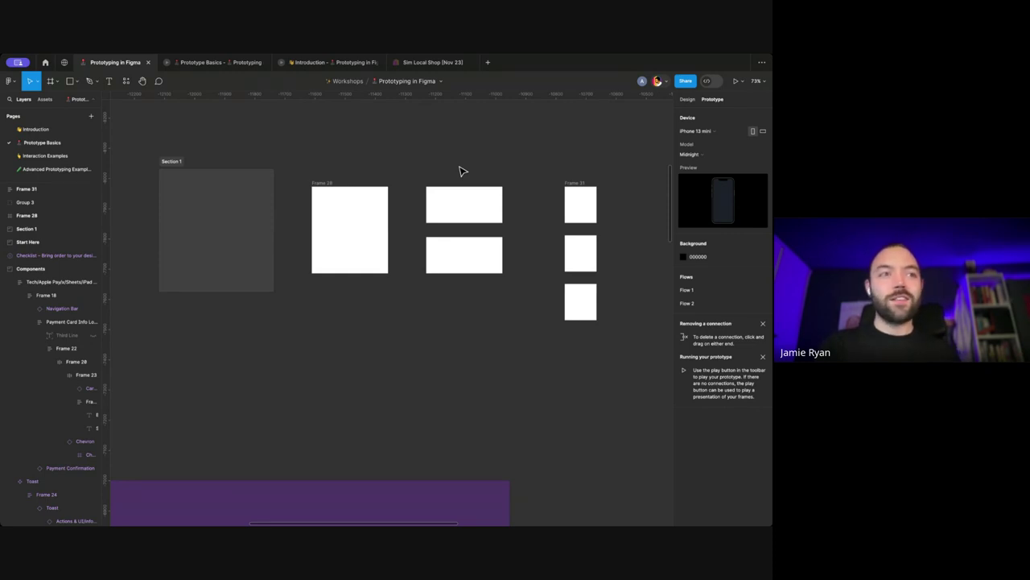
scroll(372, 159, down, 3)
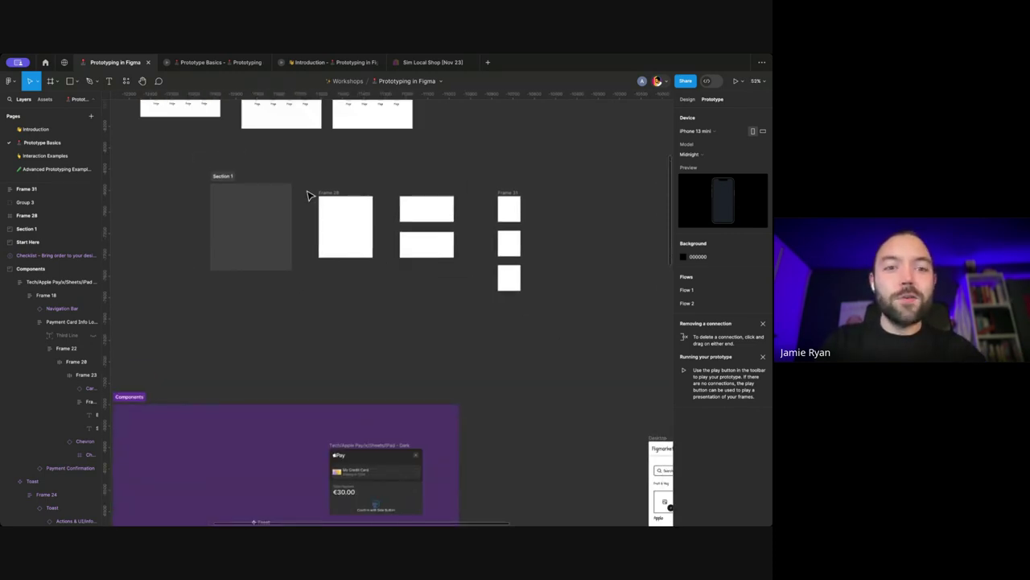
scroll(309, 195, up, 2)
scroll(289, 190, down, 2)
click(264, 187)
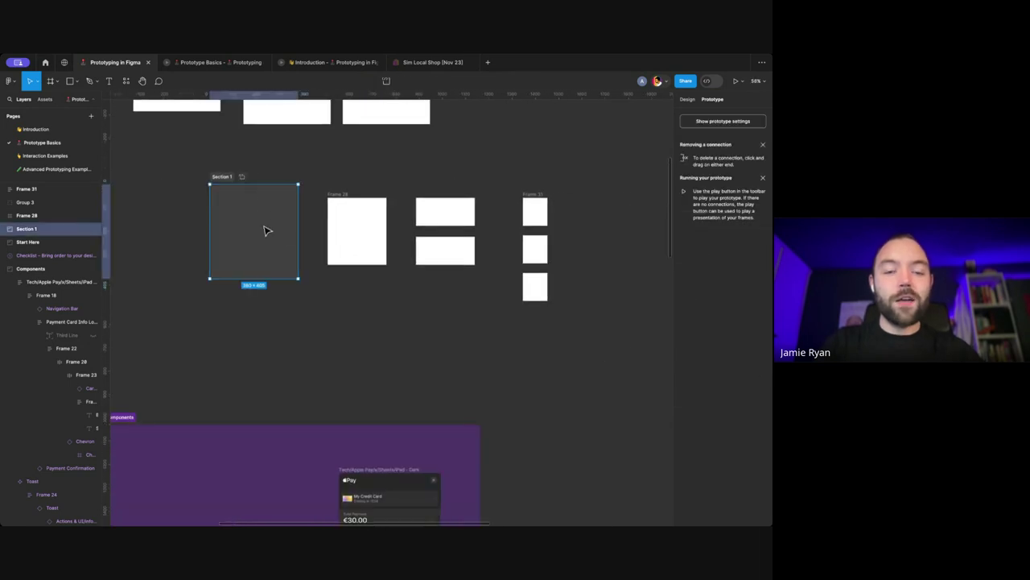
click(339, 171)
Step: Switch to design mode and move the App Tab Bar component from below Onboarding 1 to above and left of it
scroll(339, 171, down, 2)
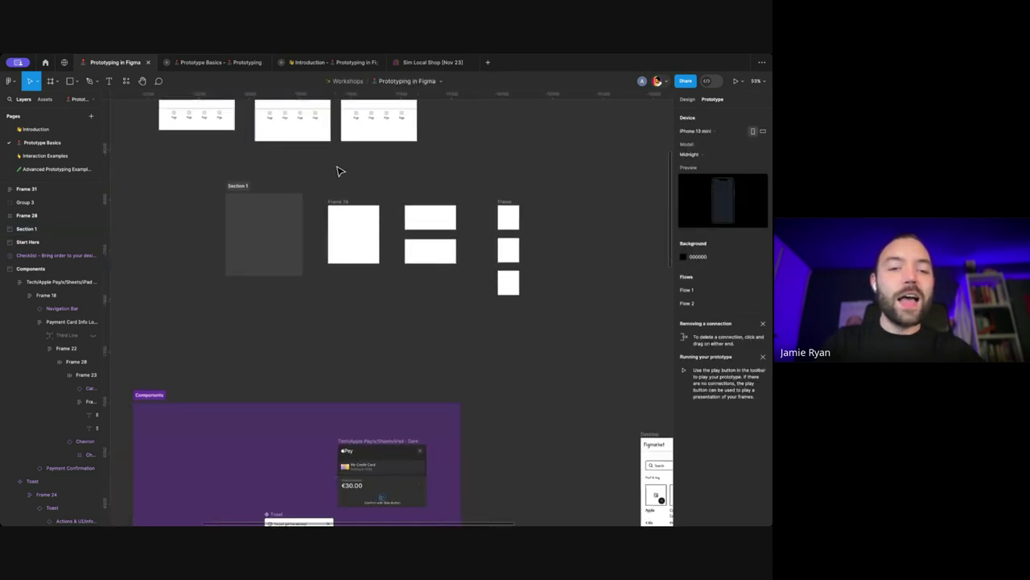
scroll(339, 171, down, 5)
click(686, 99)
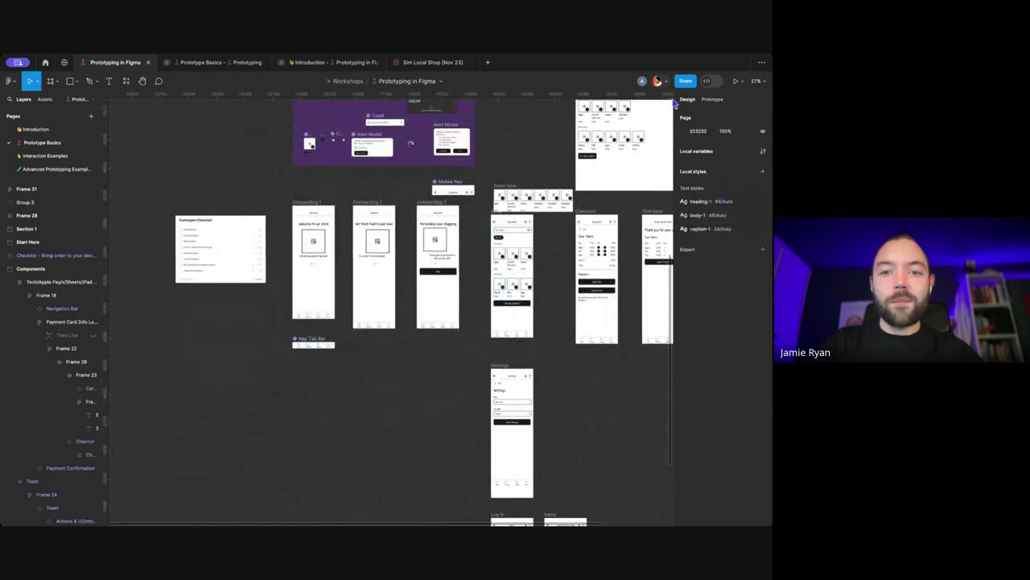
scroll(290, 372, down, 2)
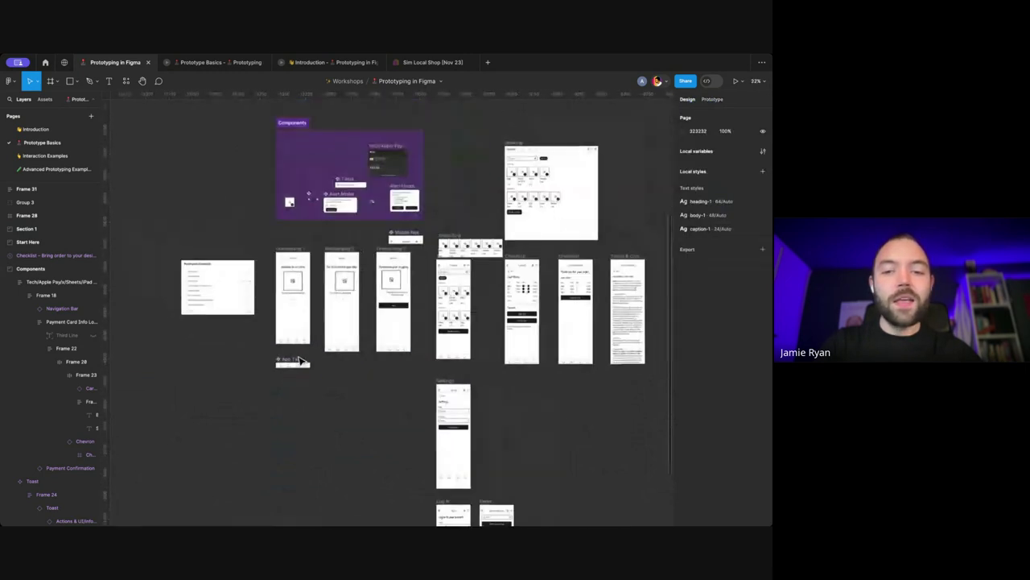
drag(299, 361, 258, 240)
Step: Move the Items Row frame higher above the Shop frame, keeping it aligned with the Shop frame's left edge
scroll(318, 237, down, 2)
scroll(318, 237, right, 2)
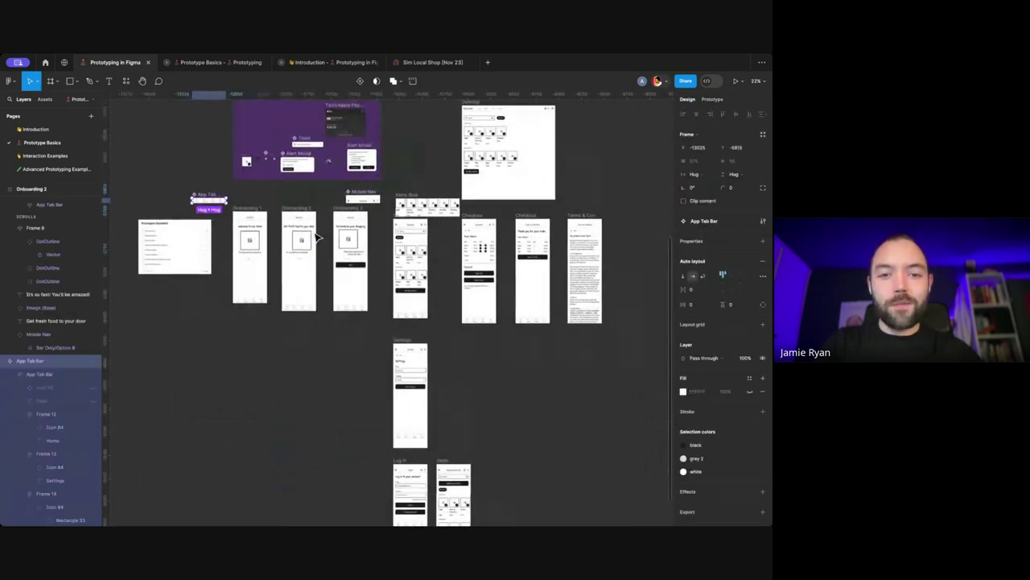
scroll(318, 237, up, 2)
scroll(427, 337, down, 3)
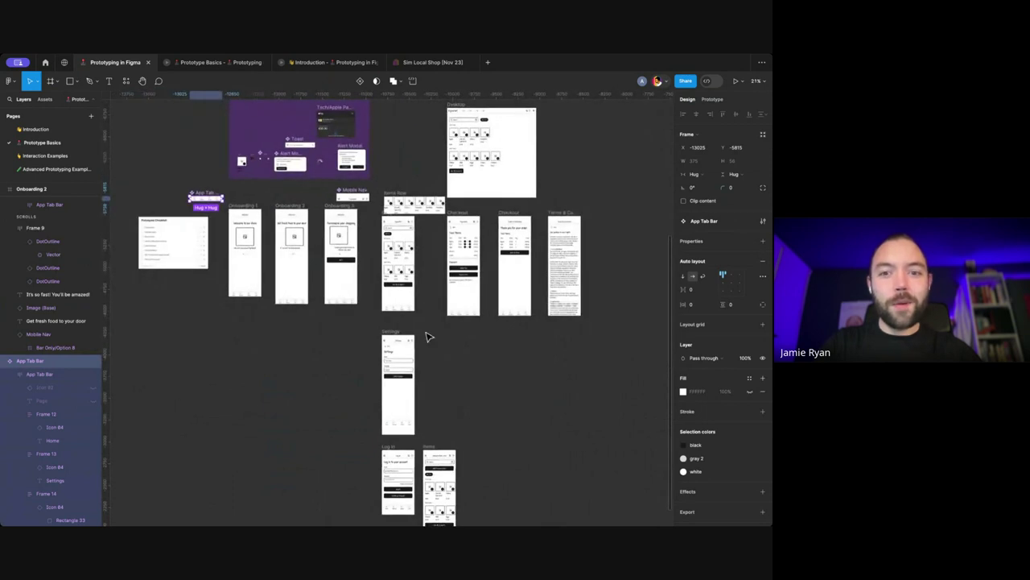
scroll(427, 301, up, 2)
scroll(428, 301, left, 1)
drag(408, 212, 407, 178)
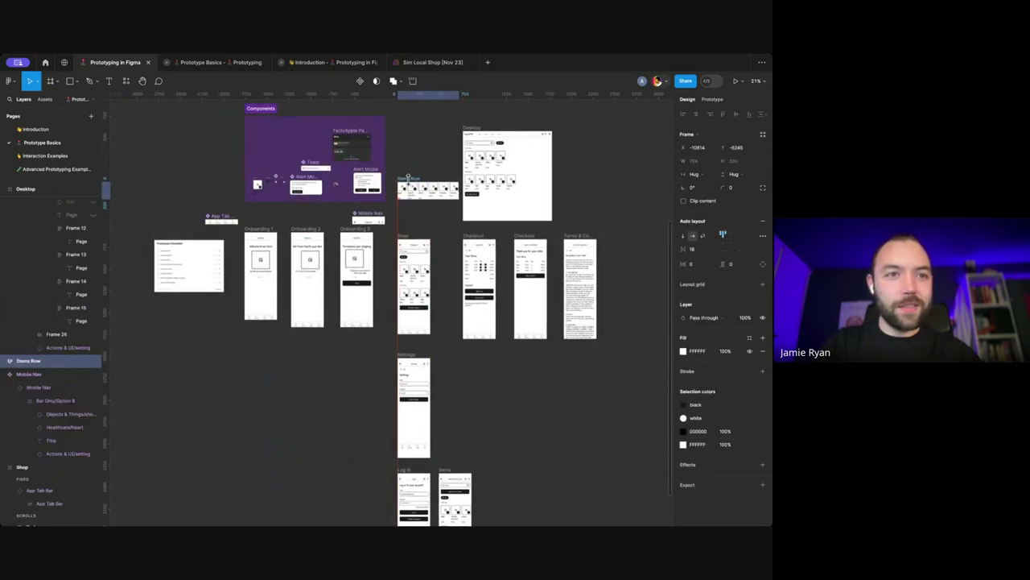
Step: Move the Prototypes Checklist frame higher so it sits beside the purple Components section
scroll(359, 228, up, 2)
scroll(359, 228, up, 3)
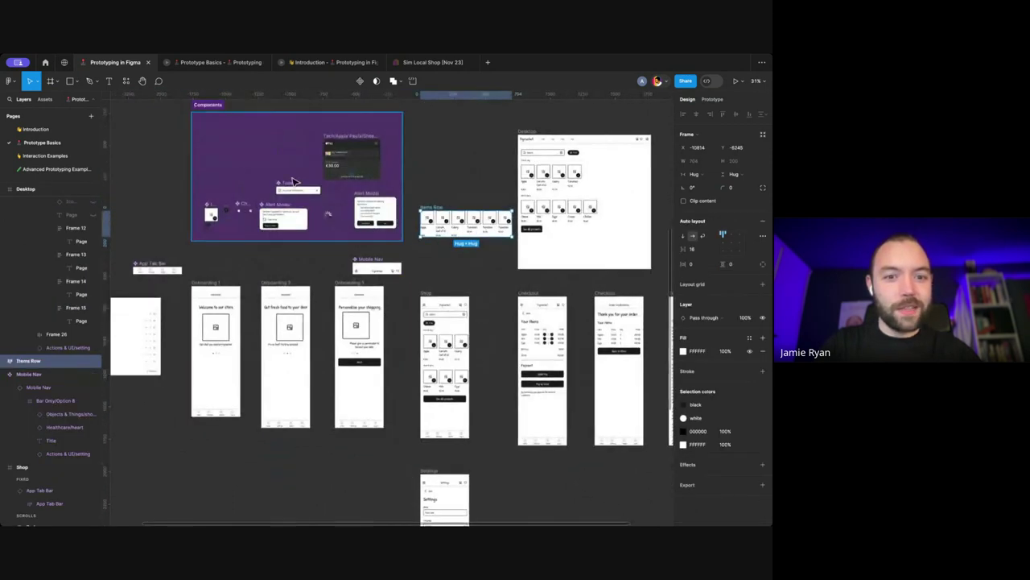
scroll(294, 182, up, 2)
scroll(294, 185, down, 4)
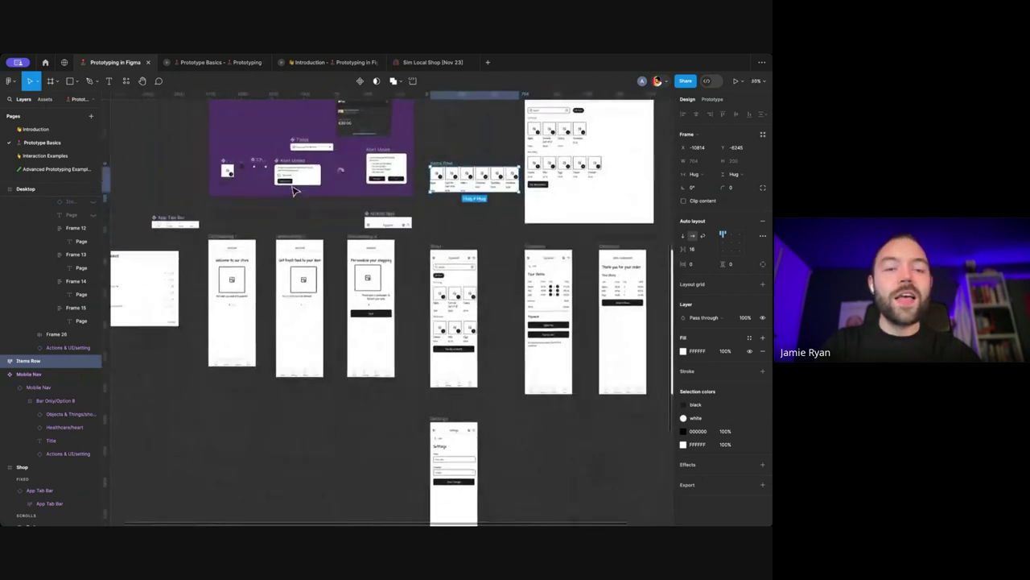
scroll(236, 212, down, 1)
scroll(236, 211, left, 2)
drag(198, 266, 203, 137)
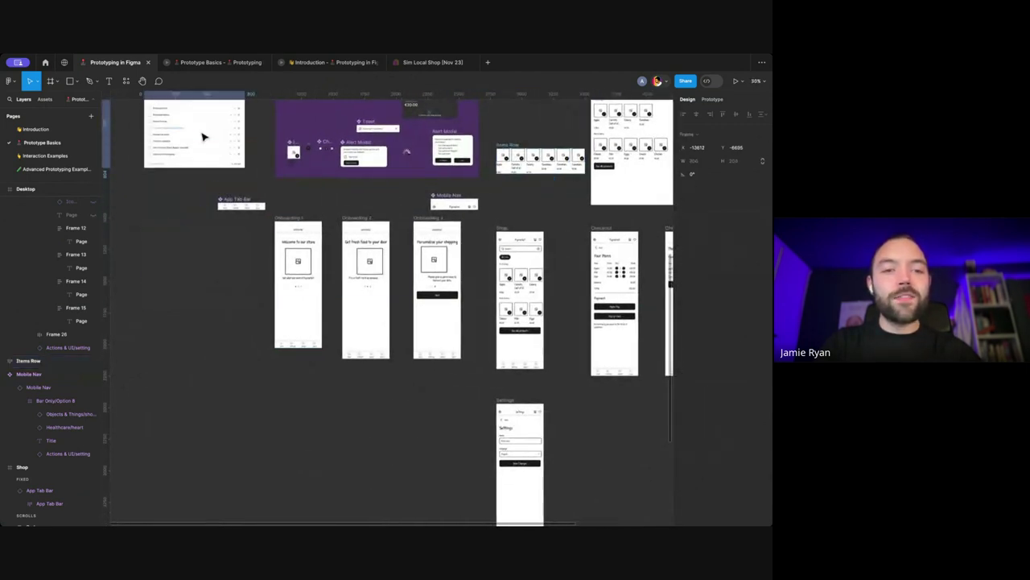
click(306, 207)
Step: Draw a section of about 1655 × 1226 around the three Onboarding frames and shift it slightly lower, away from the Mobile Nav component
scroll(306, 208, down, 2)
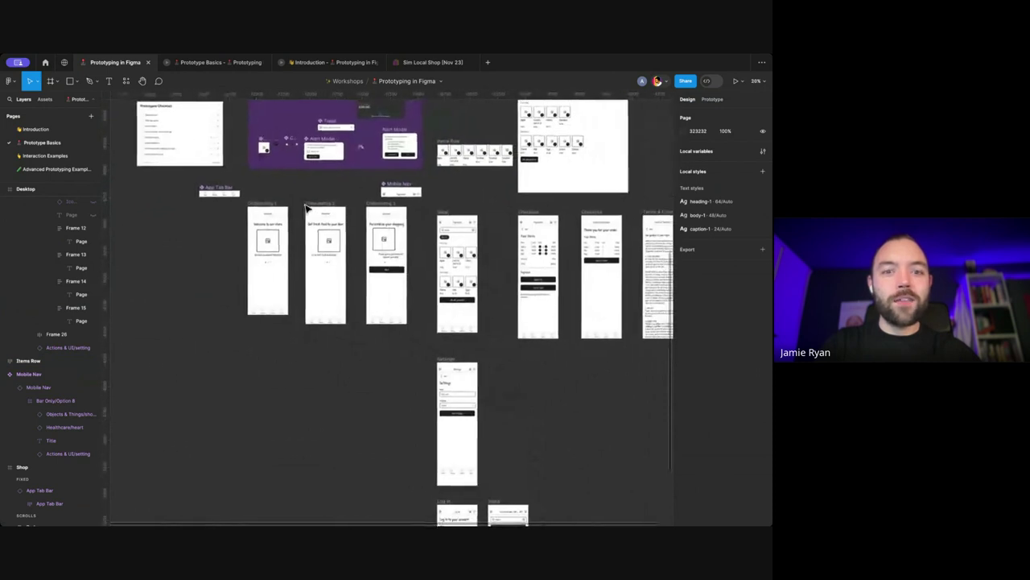
scroll(282, 214, down, 1)
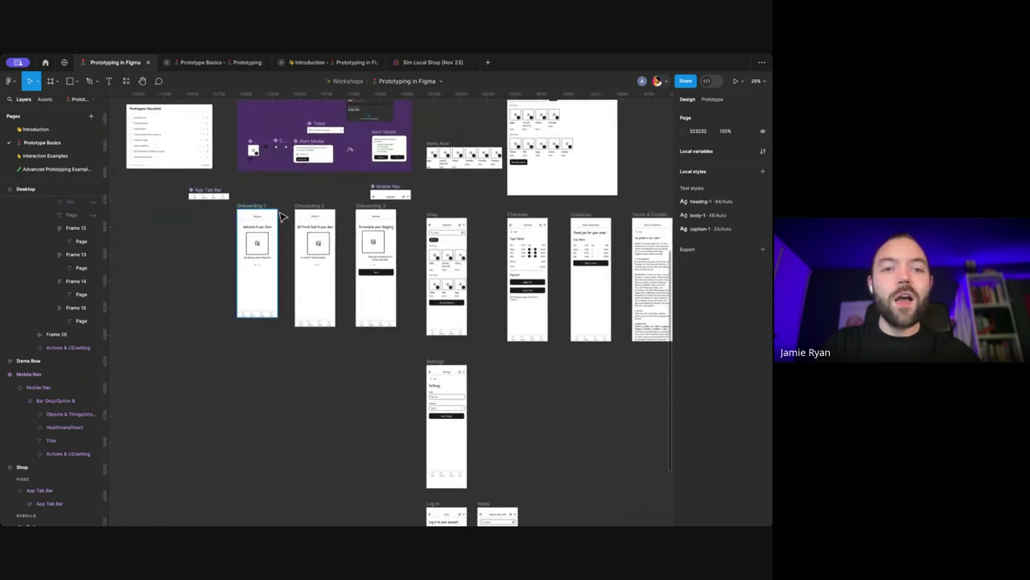
scroll(282, 214, down, 1)
scroll(282, 214, right, 1)
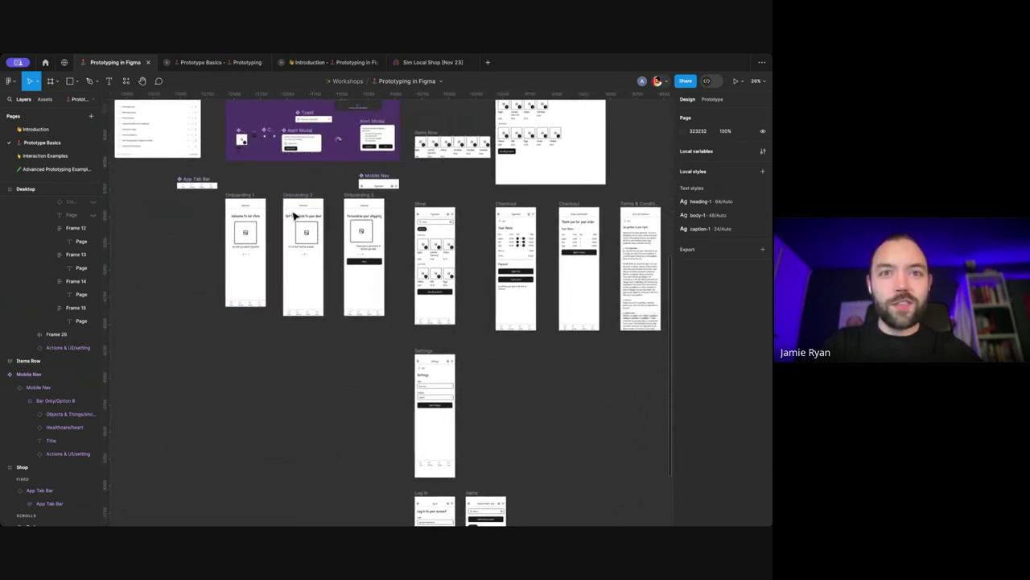
scroll(294, 215, right, 2)
scroll(294, 215, down, 1)
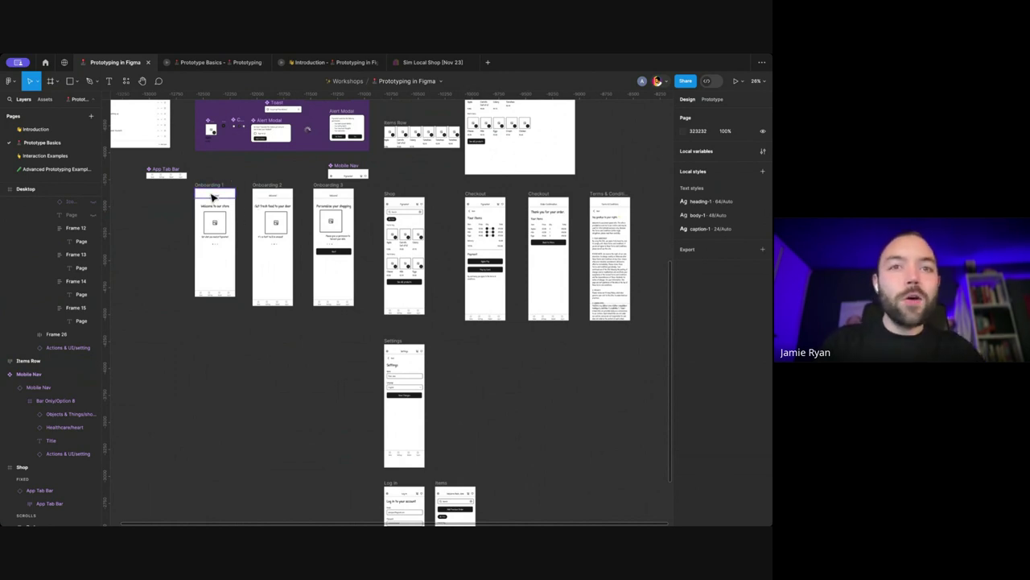
scroll(201, 189, up, 3)
key(f)
drag(185, 182, 437, 372)
scroll(311, 256, down, 1)
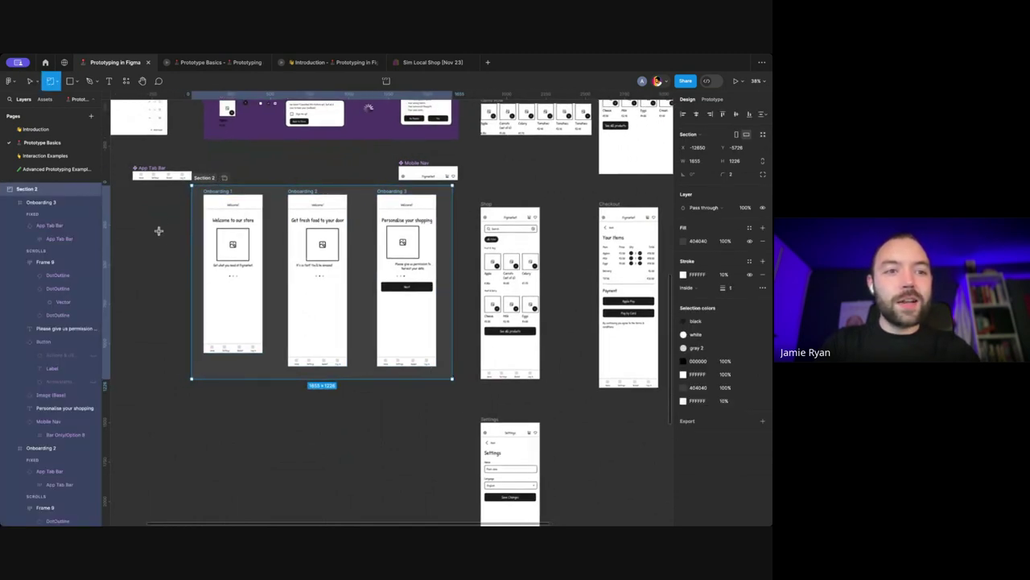
scroll(159, 231, down, 2)
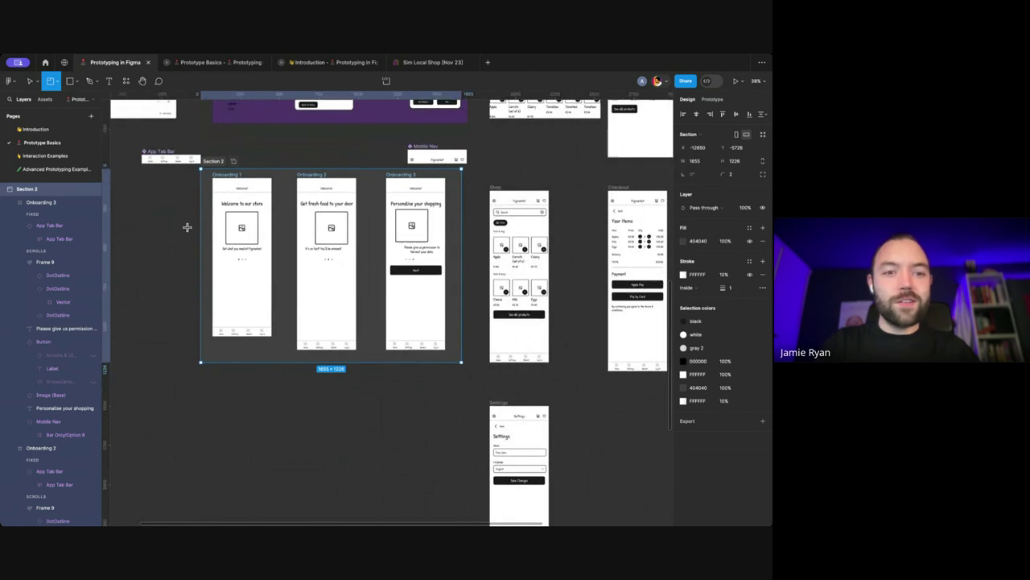
drag(226, 164, 216, 184)
click(234, 180)
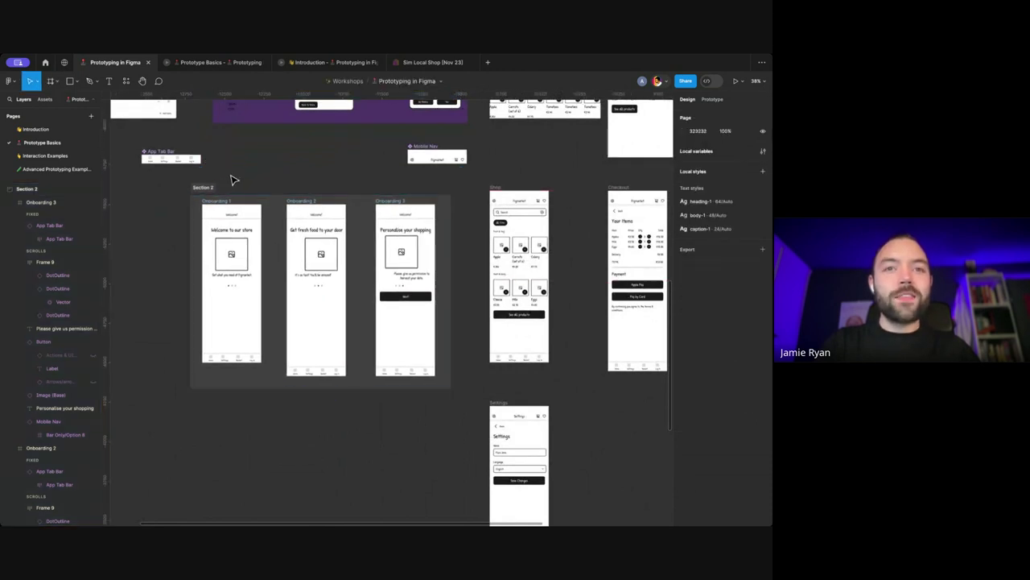
Step: Switch to the Sim Local Shop [Nov 23] file and open its Shop Landing Page and Search Plans pages
click(427, 64)
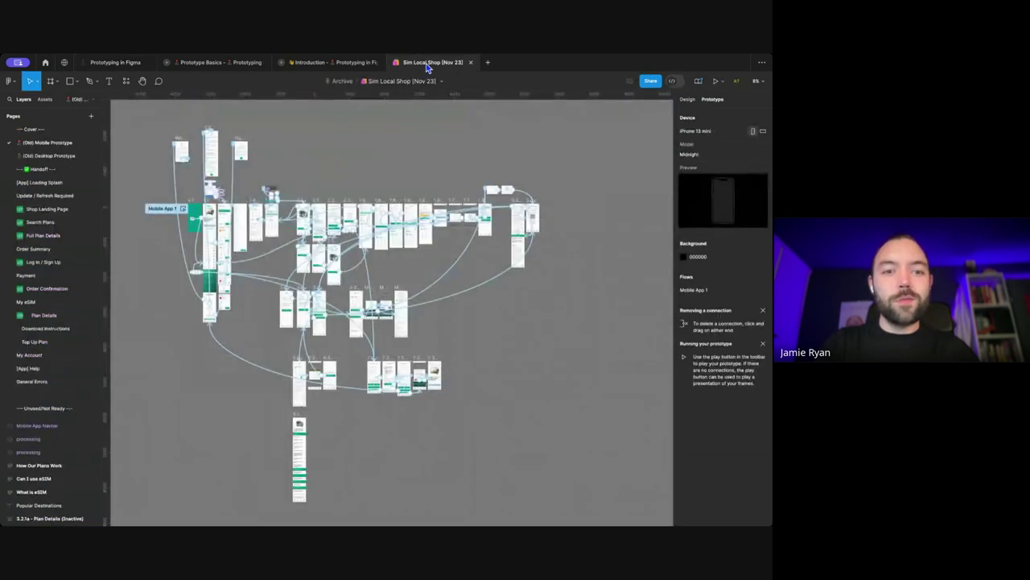
click(45, 62)
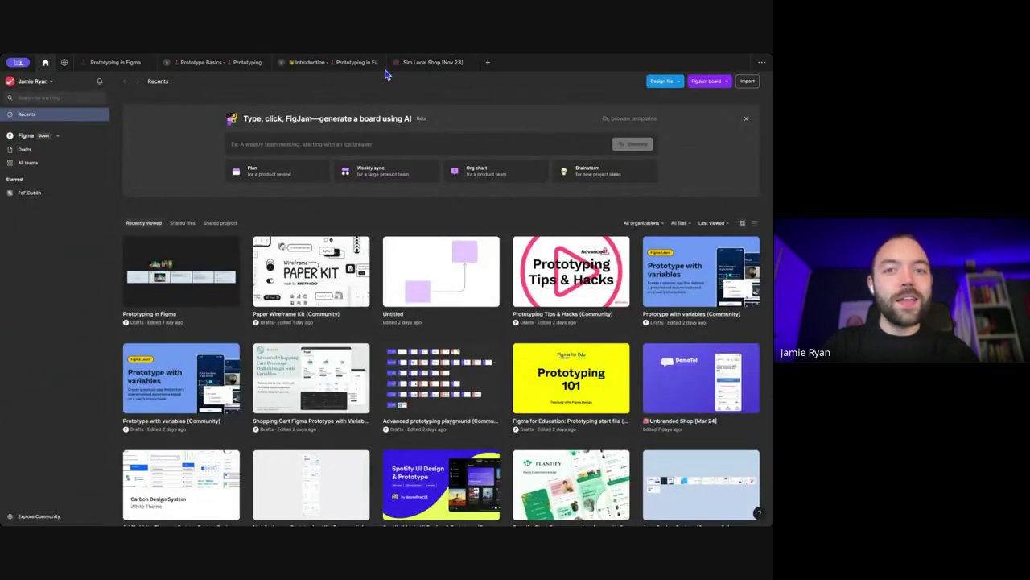
click(413, 64)
click(48, 211)
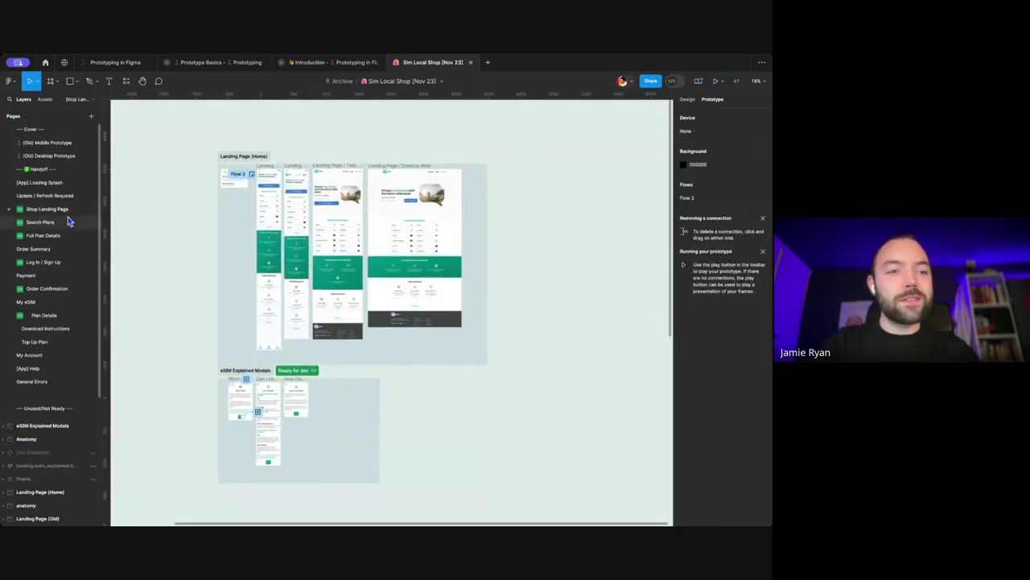
click(68, 219)
Step: Examine how the Search Plans page separates its screens into the Results Found, No Results and Filter Results (unused) sections
scroll(197, 181, down, 3)
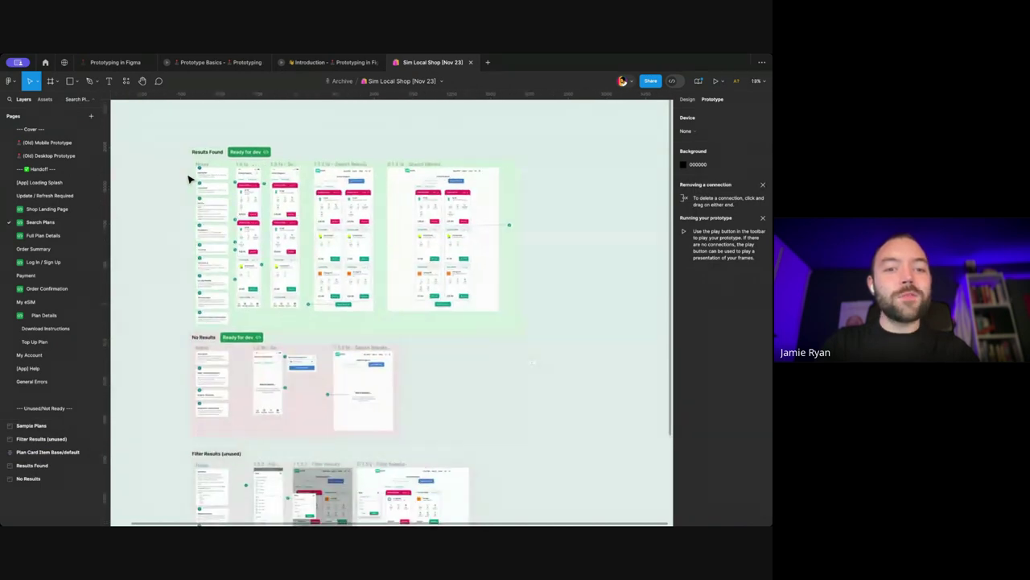
scroll(190, 190, down, 2)
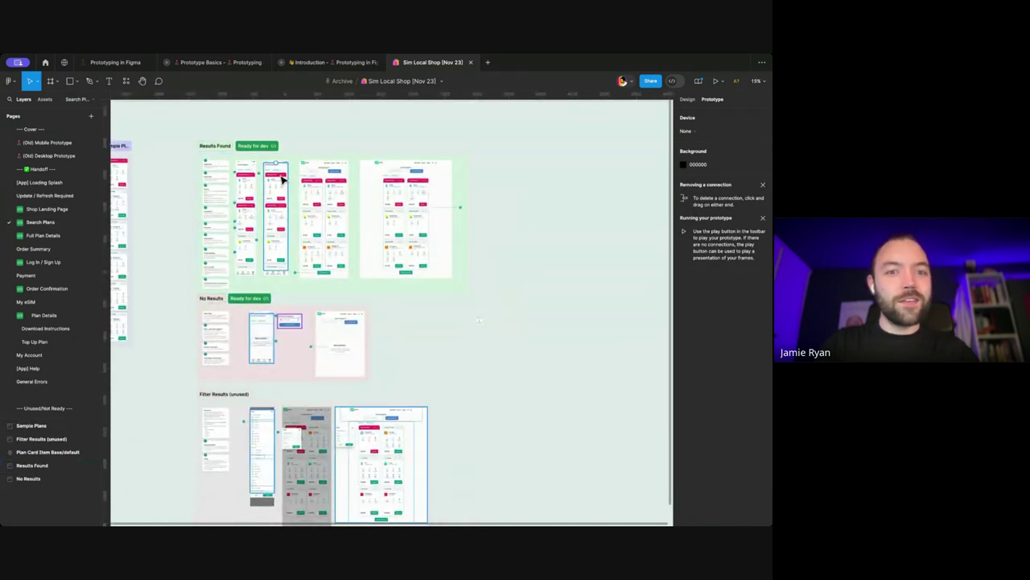
scroll(242, 209, down, 2)
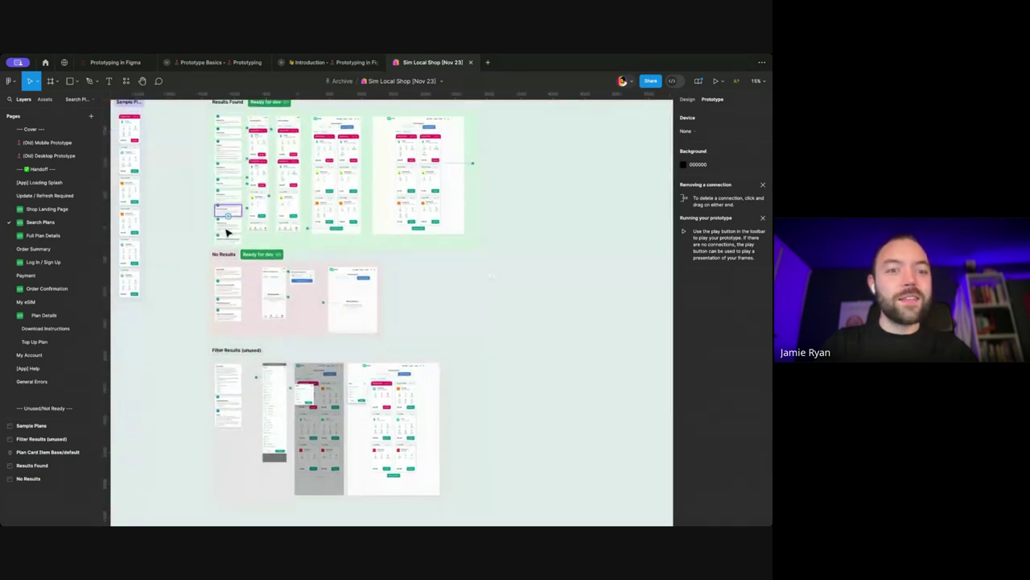
click(227, 256)
scroll(232, 256, up, 1)
click(238, 360)
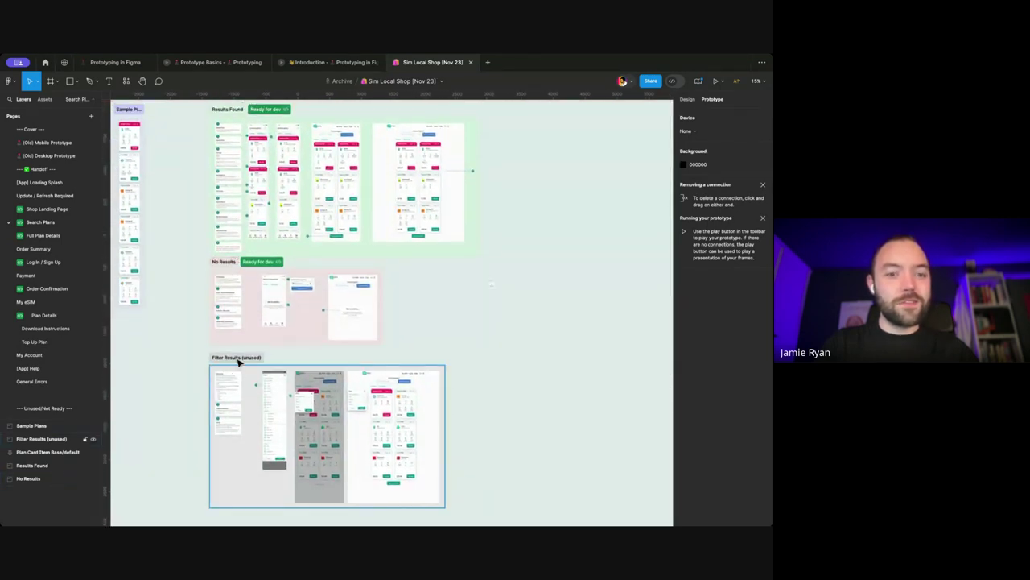
scroll(246, 362, up, 2)
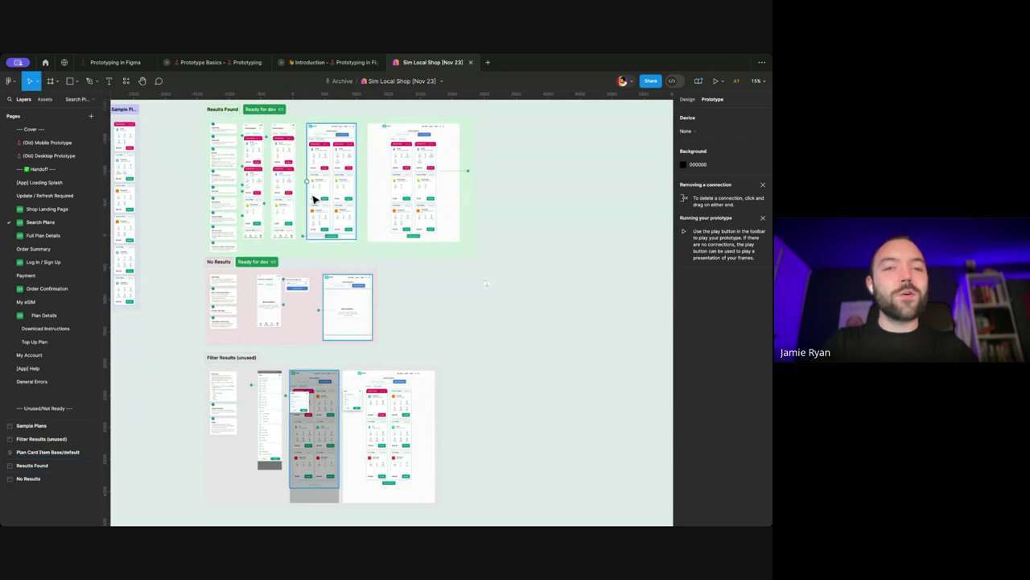
scroll(240, 136, up, 1)
click(240, 137)
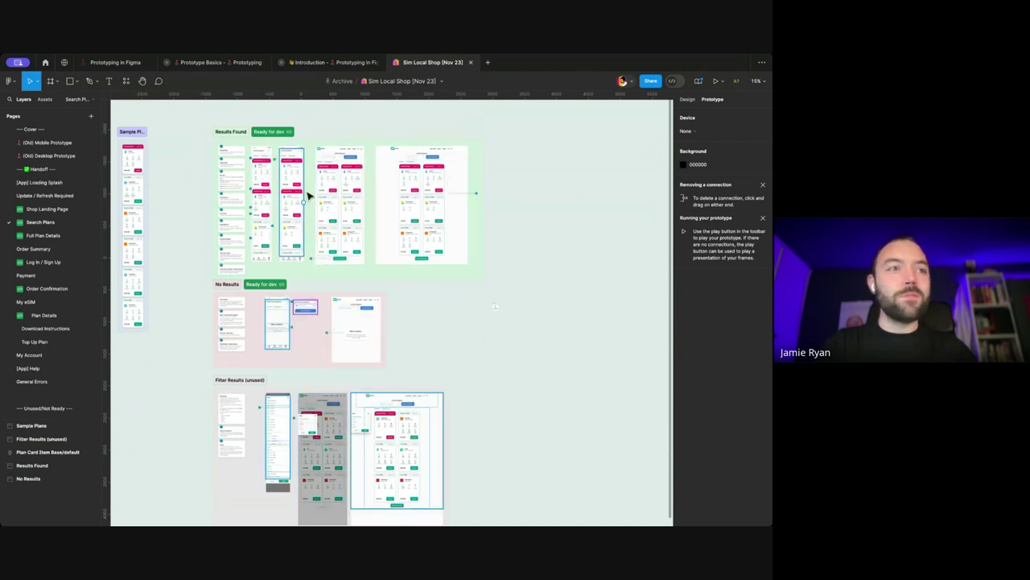
Step: Return to the Prototyping in Figma file and rename the section around the onboarding screens as Onboarding
click(116, 62)
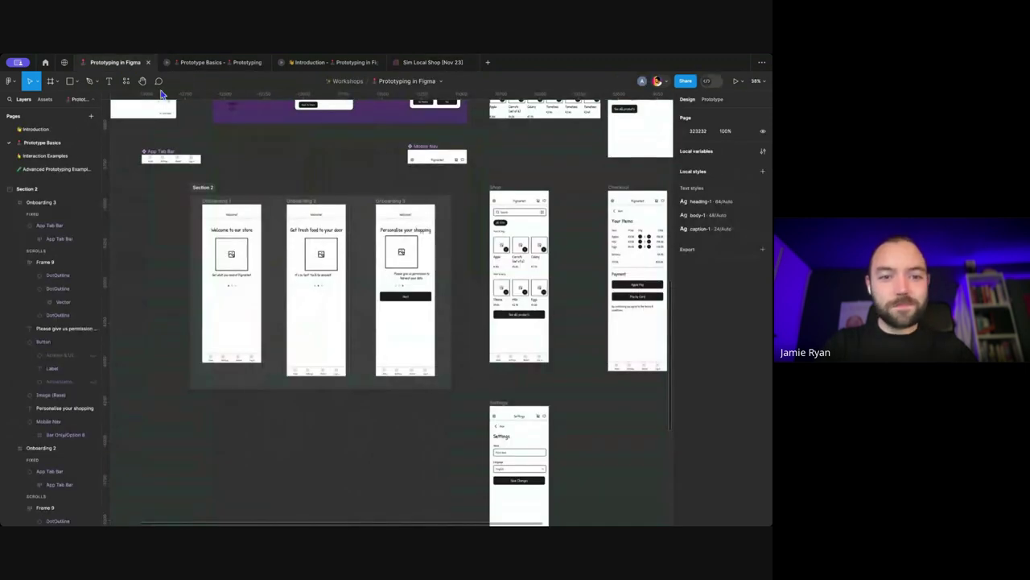
click(201, 187)
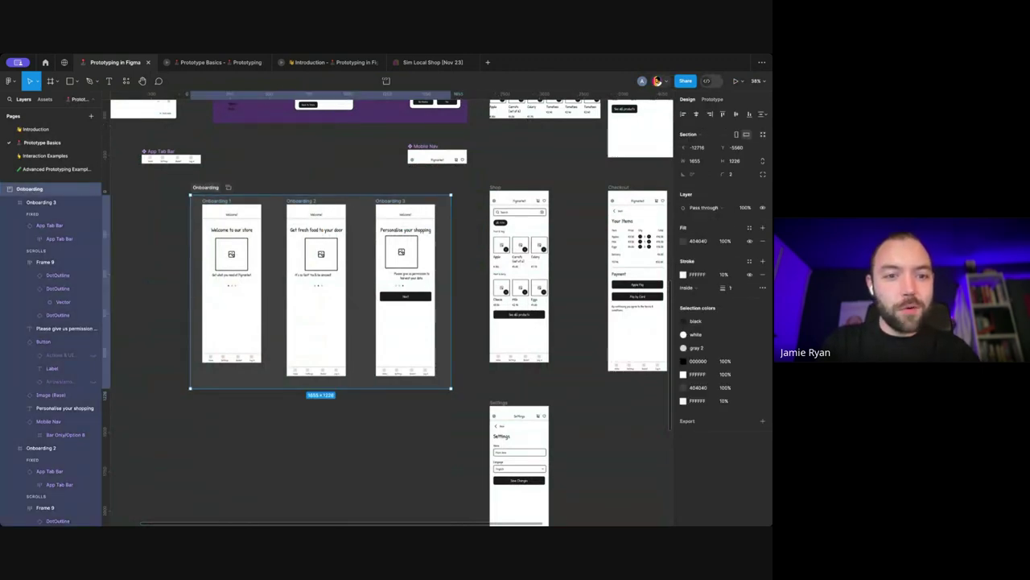
click(252, 172)
Step: Draw a section of about 669 × 1294 around the Shop frame and name it Shop
scroll(349, 177, down, 3)
scroll(410, 167, up, 3)
key(f)
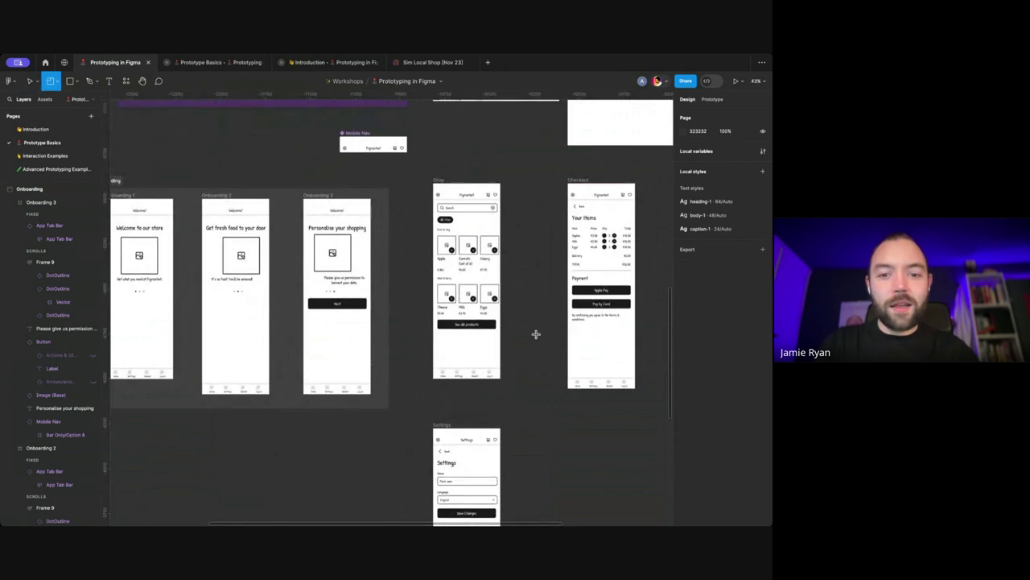
drag(409, 167, 526, 402)
text(Sh)
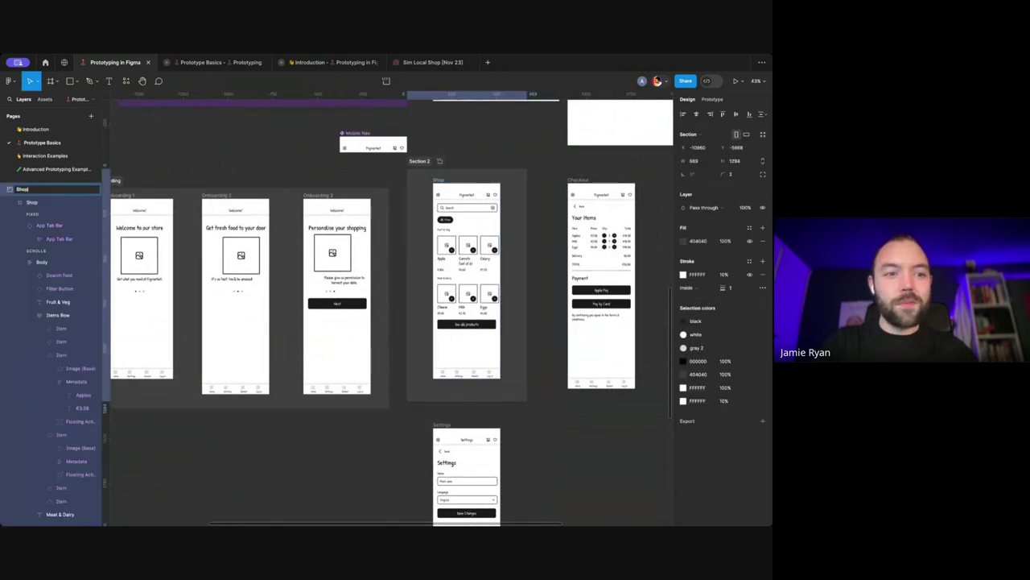
text(op)
key(Return)
Step: Move the Shop section slightly lower so its upper edge lines up with the Onboarding section
scroll(519, 368, down, 3)
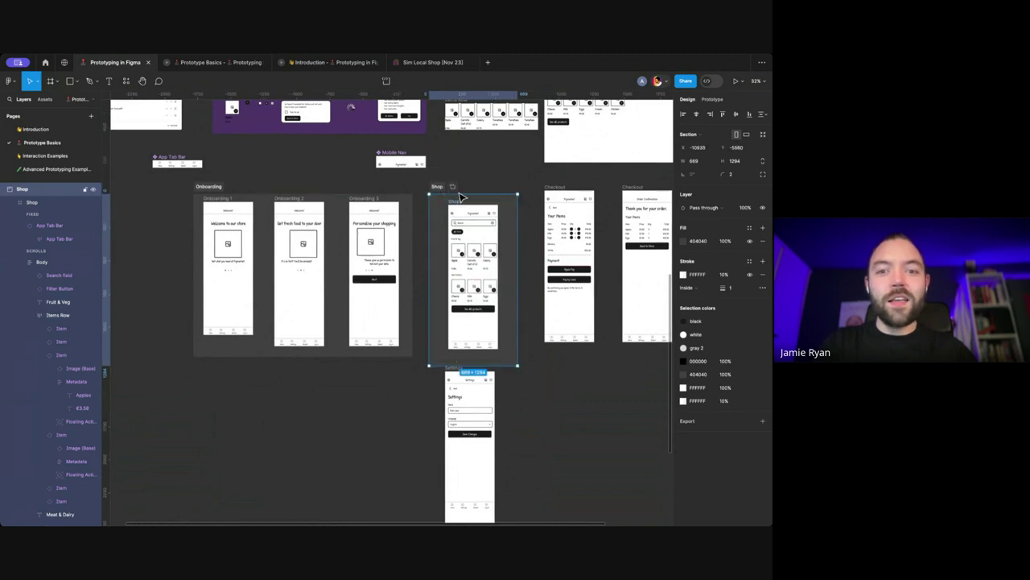
click(510, 178)
scroll(483, 242, right, 3)
click(384, 358)
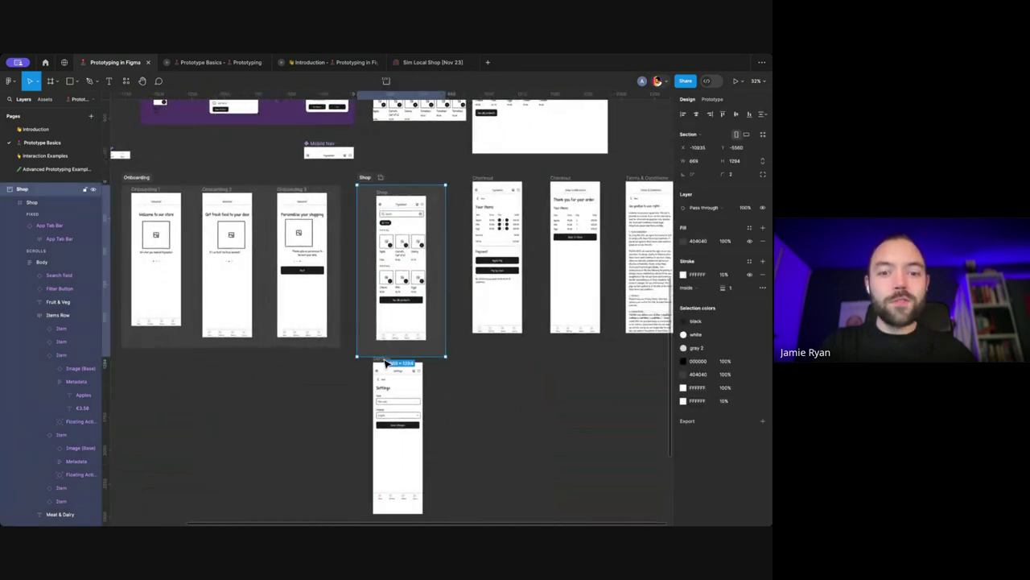
click(349, 391)
Step: Look over the Shop section, the neighbouring Checkout frames, the Onboarding section and the components above them
scroll(349, 391, right, 1)
scroll(350, 391, down, 1)
scroll(391, 265, right, 2)
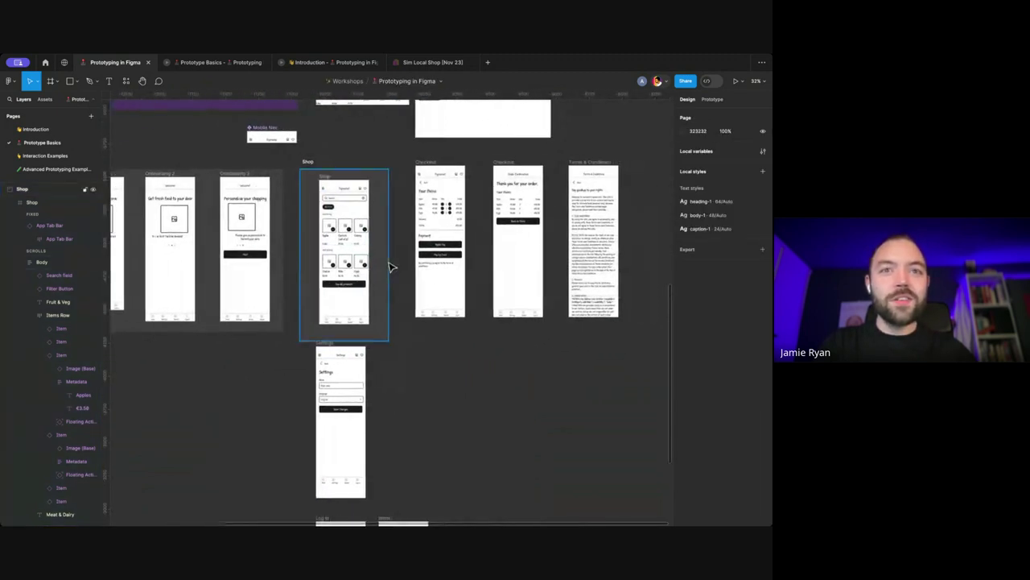
scroll(346, 209, up, 5)
scroll(346, 209, right, 1)
scroll(344, 209, up, 2)
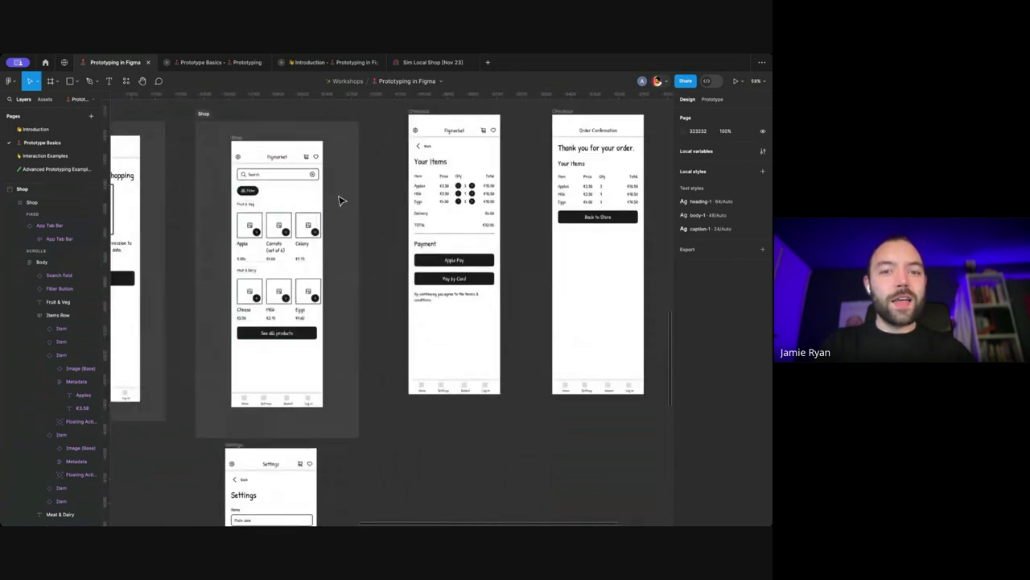
scroll(341, 200, right, 2)
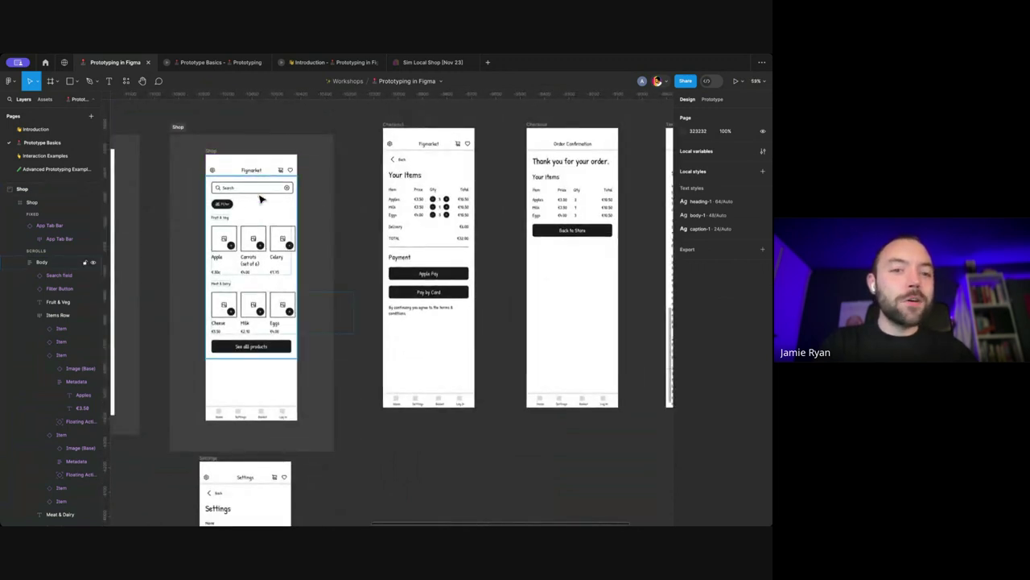
scroll(249, 198, left, 1)
scroll(242, 198, down, 1)
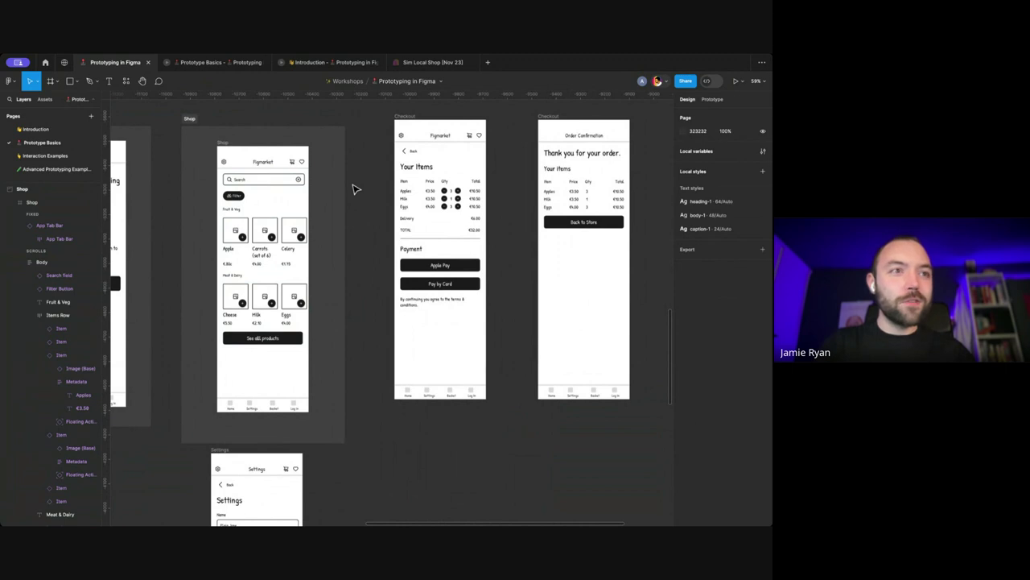
scroll(352, 191, down, 1)
scroll(352, 191, left, 1)
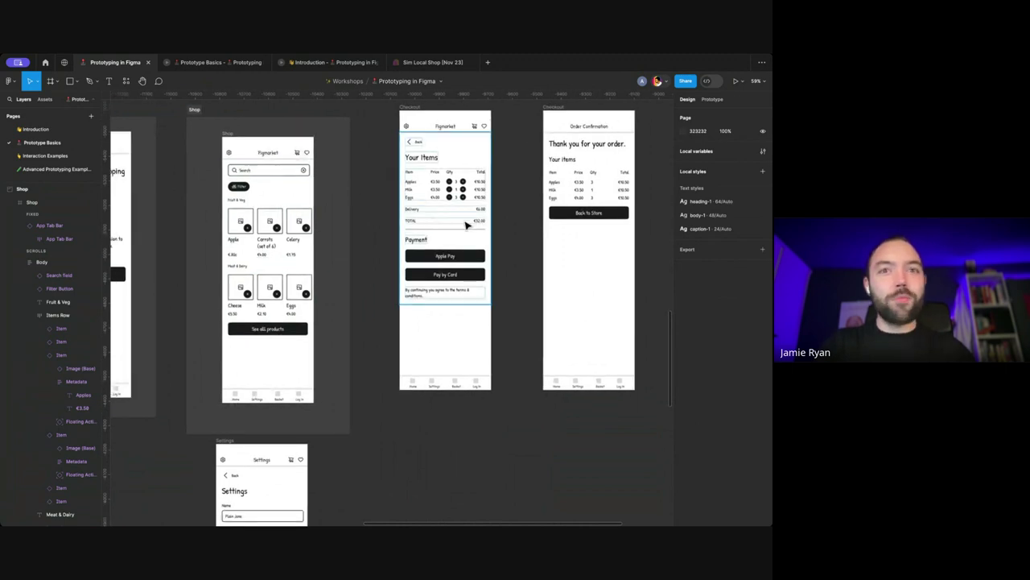
scroll(404, 216, down, 3)
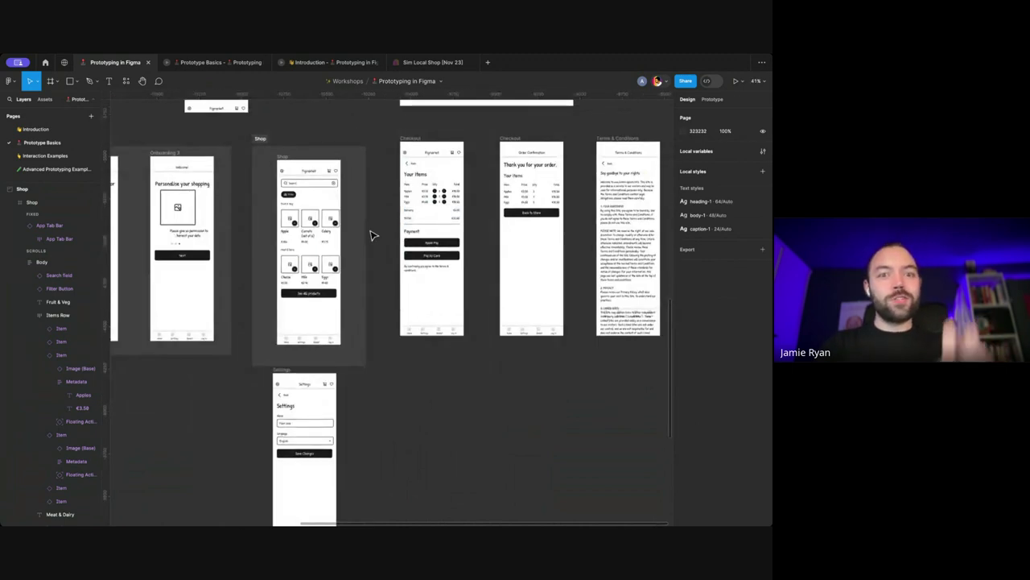
scroll(383, 230, left, 3)
scroll(383, 229, up, 1)
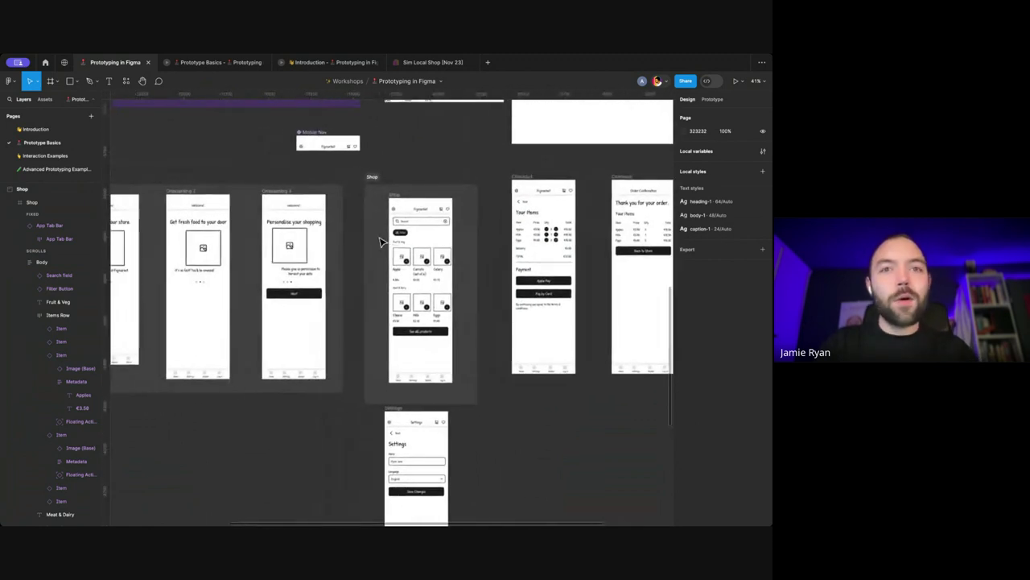
scroll(383, 241, left, 2)
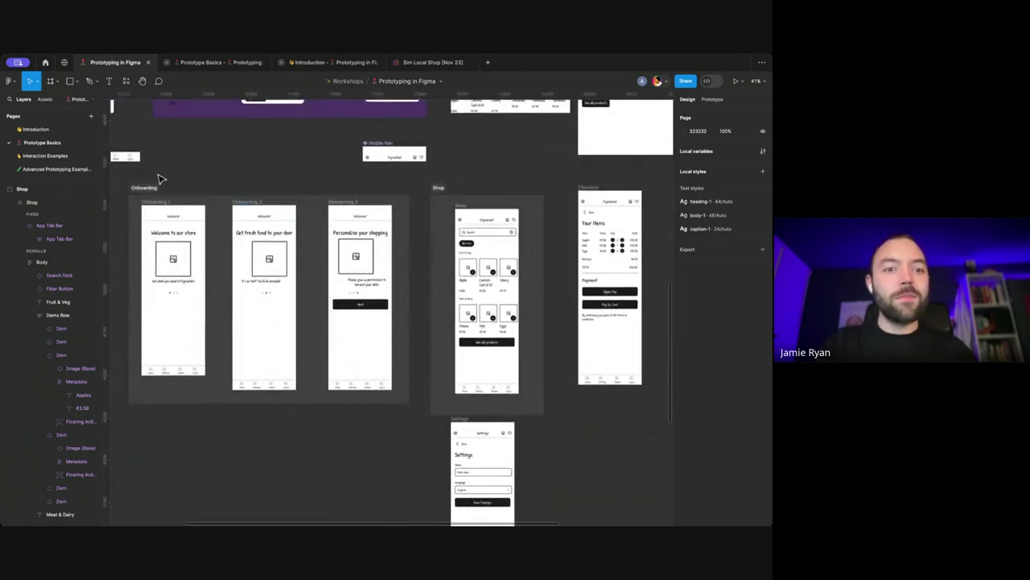
scroll(423, 202, up, 4)
scroll(423, 202, left, 1)
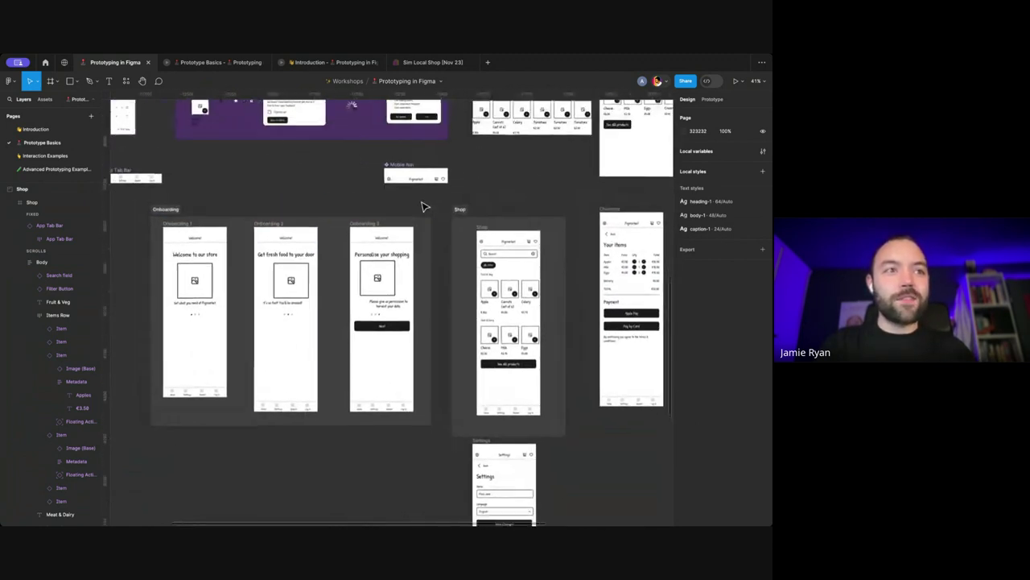
scroll(357, 228, up, 1)
scroll(358, 228, left, 1)
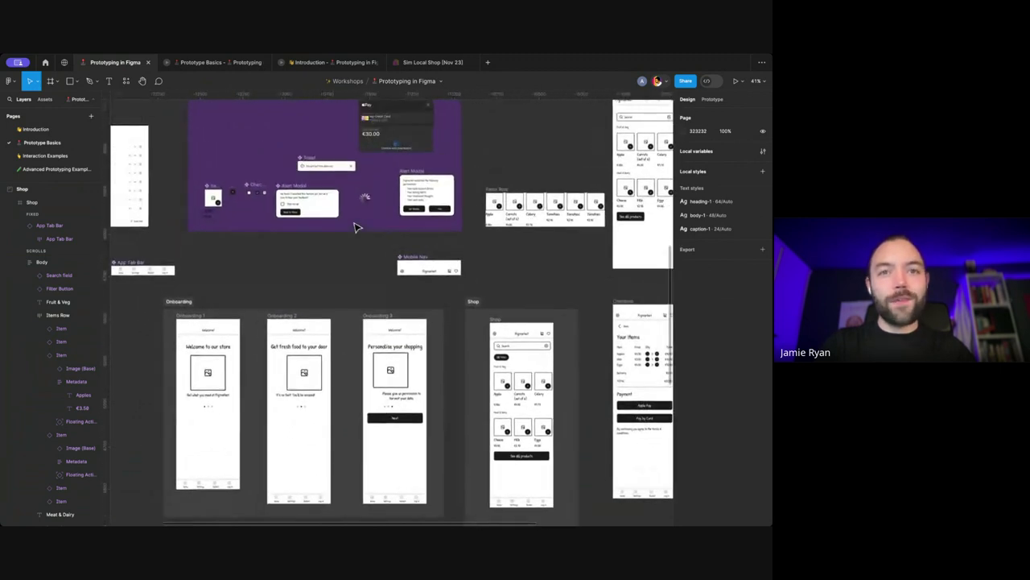
Step: Add an iPhone 13 mini preset frame on the canvas beside the sample section, frame and group shapes
scroll(357, 228, down, 1)
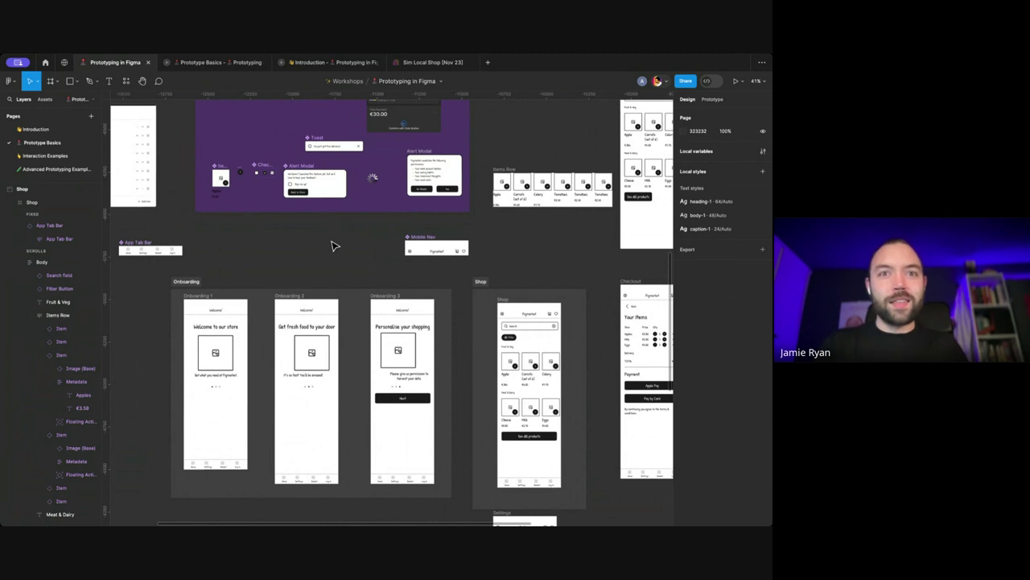
scroll(335, 245, down, 5)
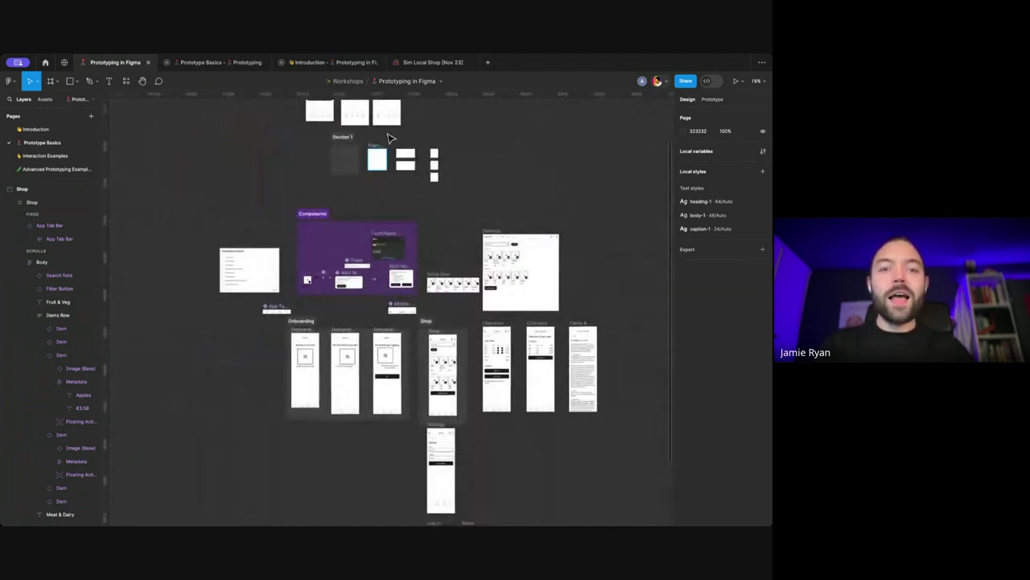
scroll(389, 139, up, 5)
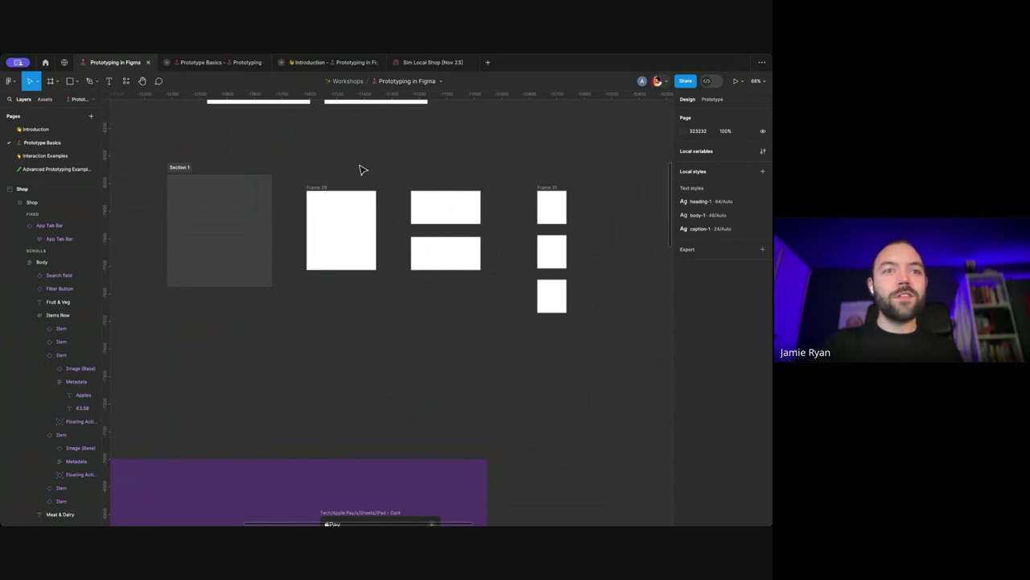
scroll(361, 170, down, 2)
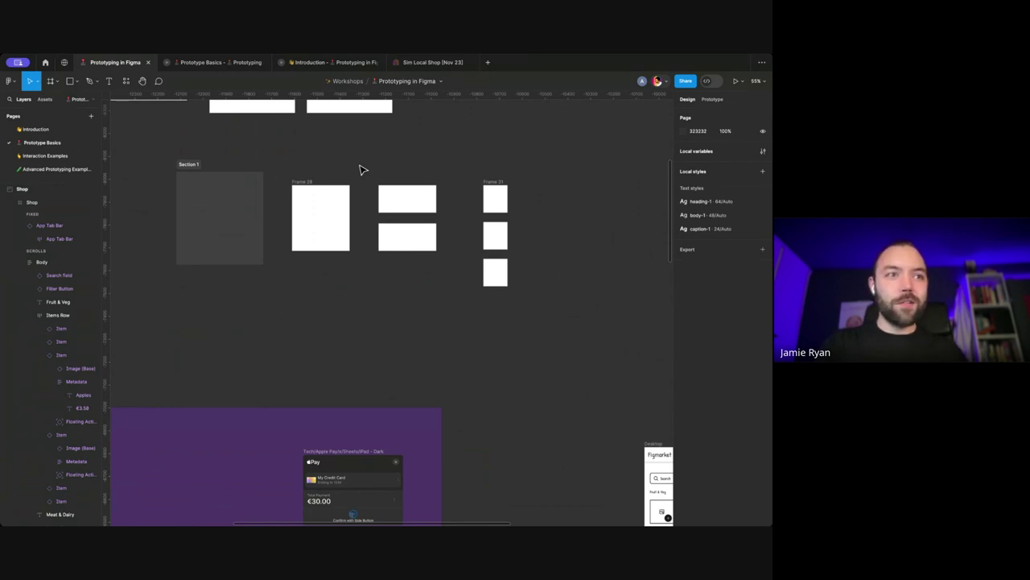
scroll(338, 176, up, 3)
key(r)
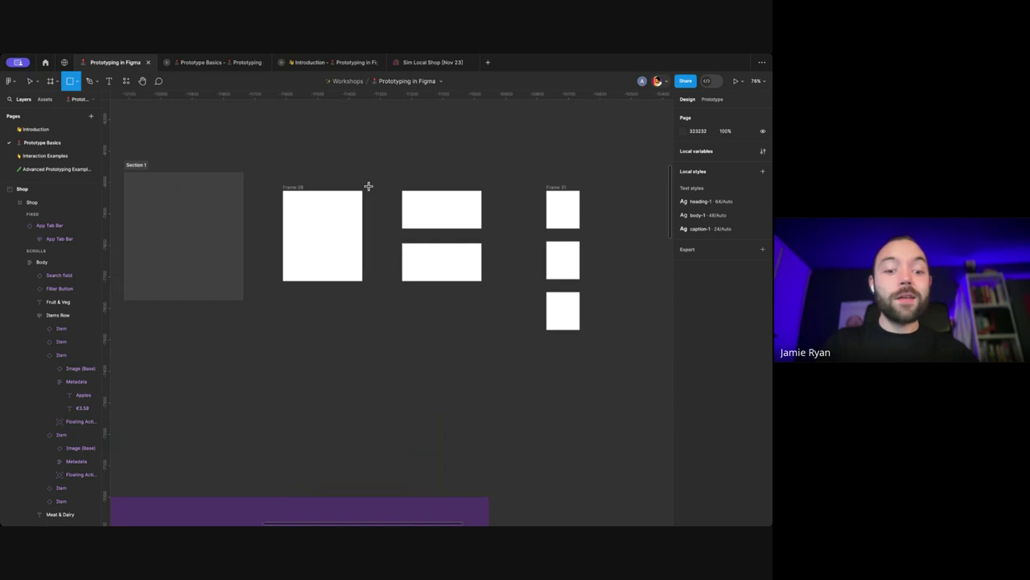
key(f)
scroll(354, 185, down, 2)
scroll(354, 185, left, 2)
scroll(368, 187, down, 2)
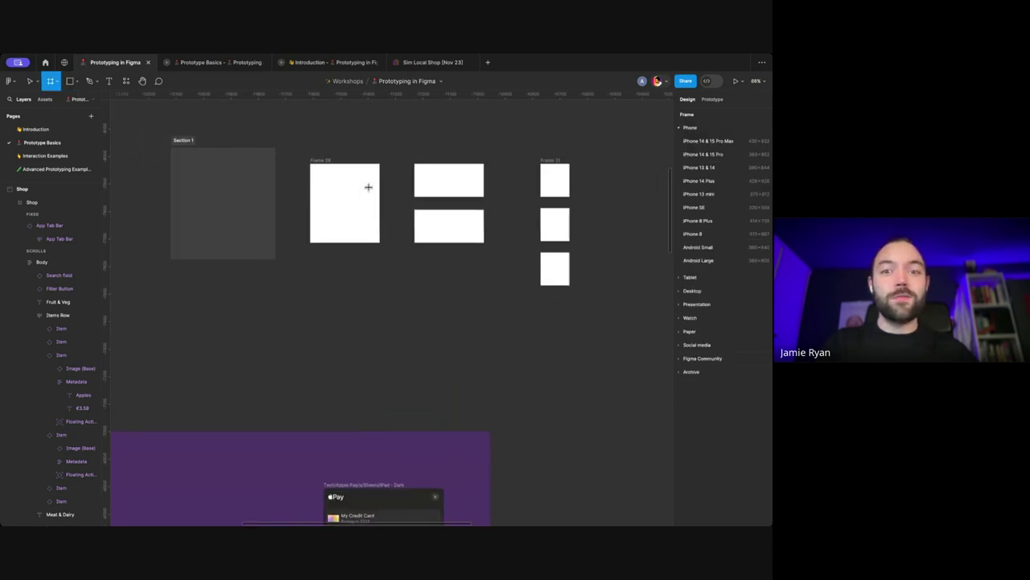
click(703, 198)
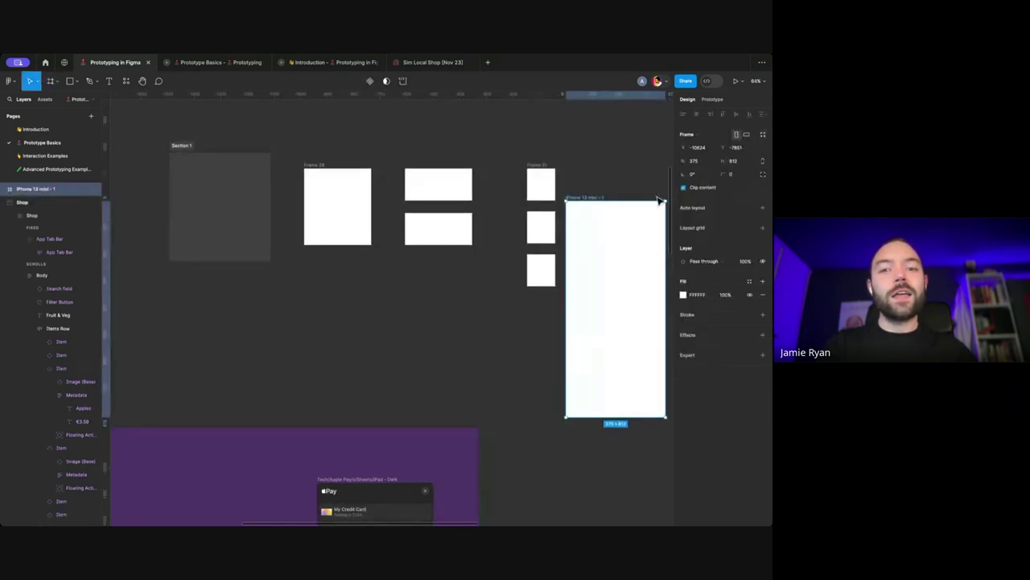
Step: Move the iPhone 13 mini frame up and away from Frame 31, lining up the two frames' top edges
scroll(628, 193, right, 3)
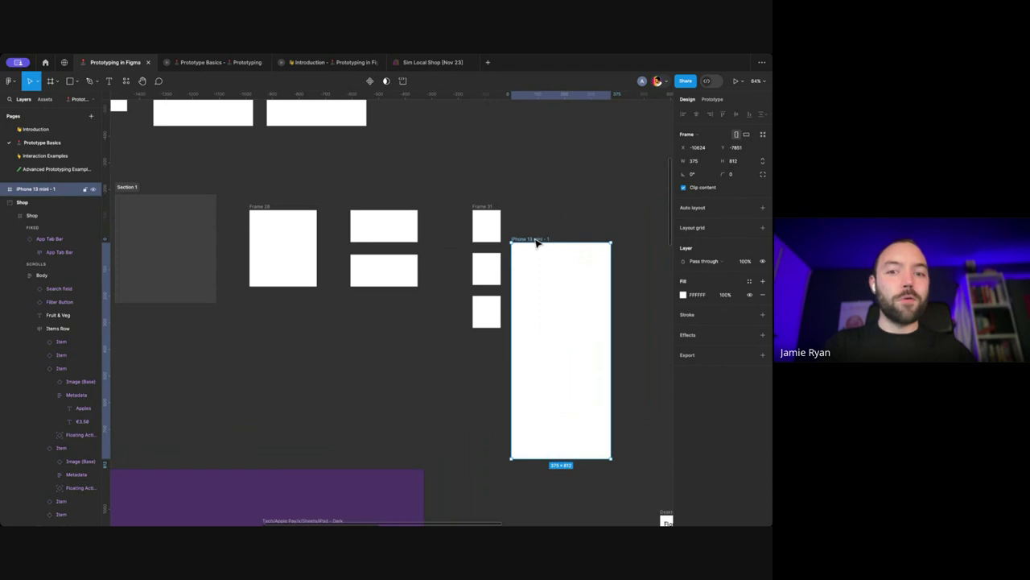
drag(537, 243, 577, 208)
click(576, 198)
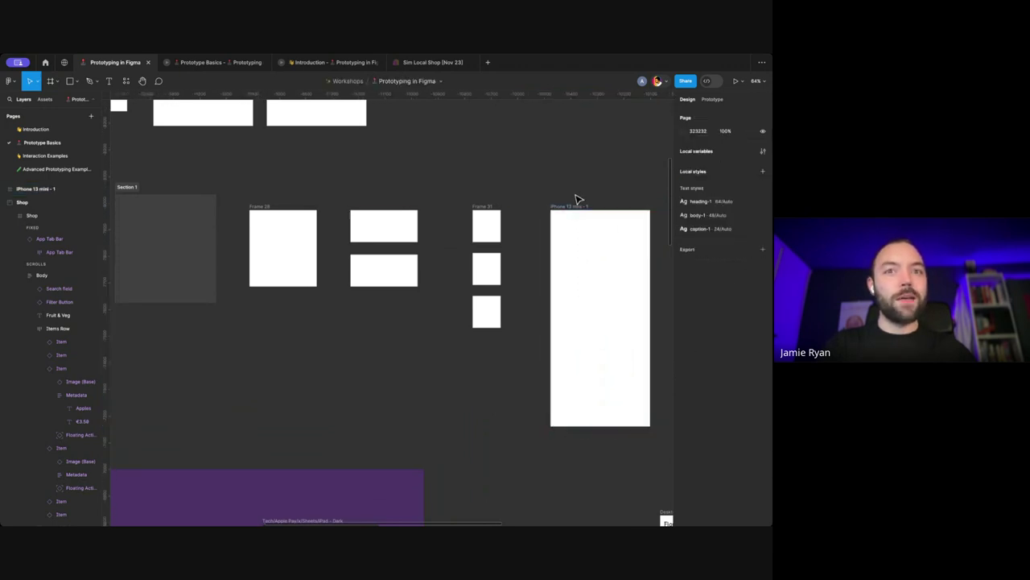
scroll(577, 196, right, 2)
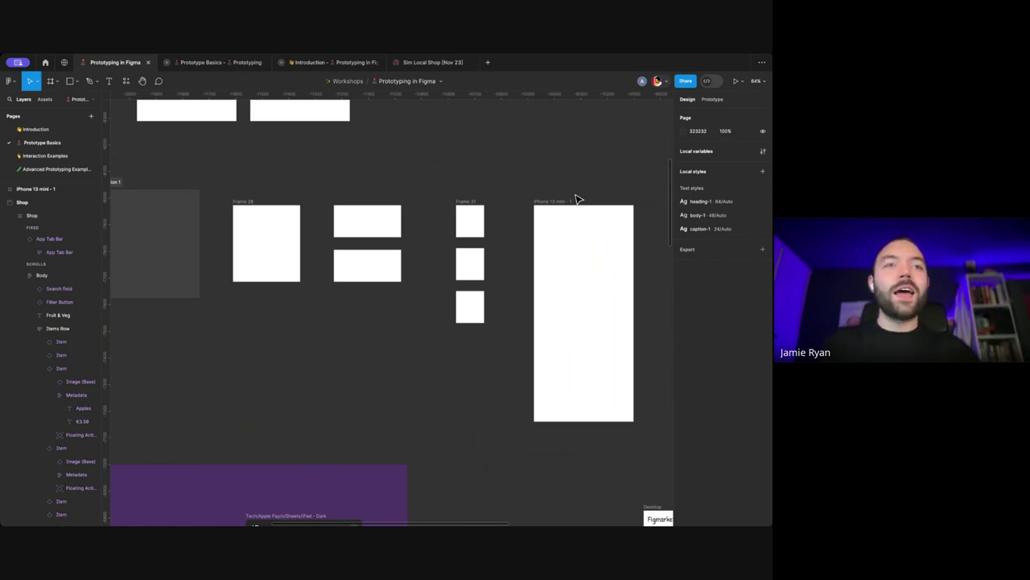
Step: Try drawing a nested frame of about 116 × 182 at the top edge of the iPhone 13 mini frame, and undo it
scroll(577, 198, down, 2)
scroll(576, 198, right, 2)
key(f)
drag(534, 190, 566, 238)
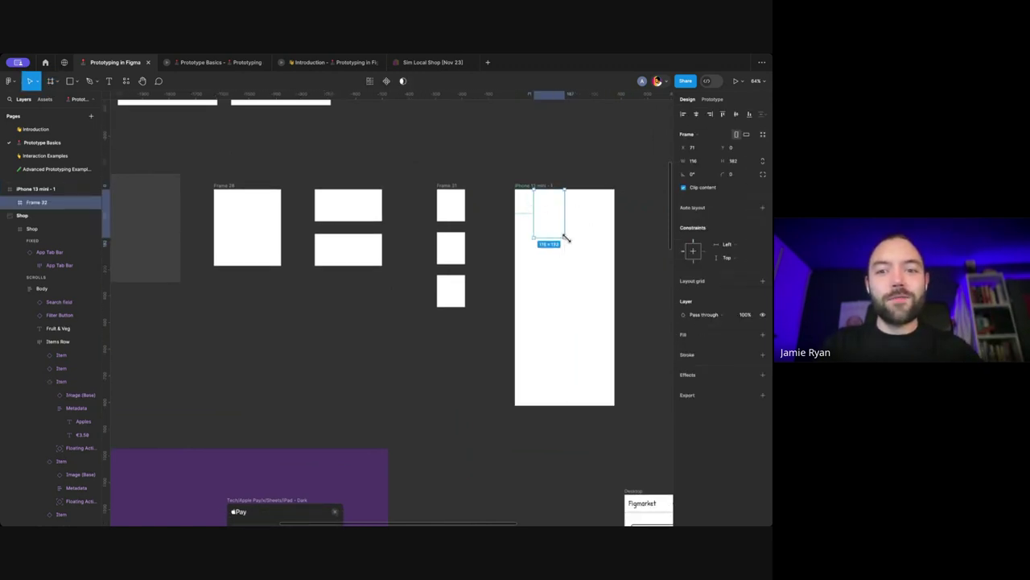
key(ctrl+z)
scroll(591, 169, down, 1)
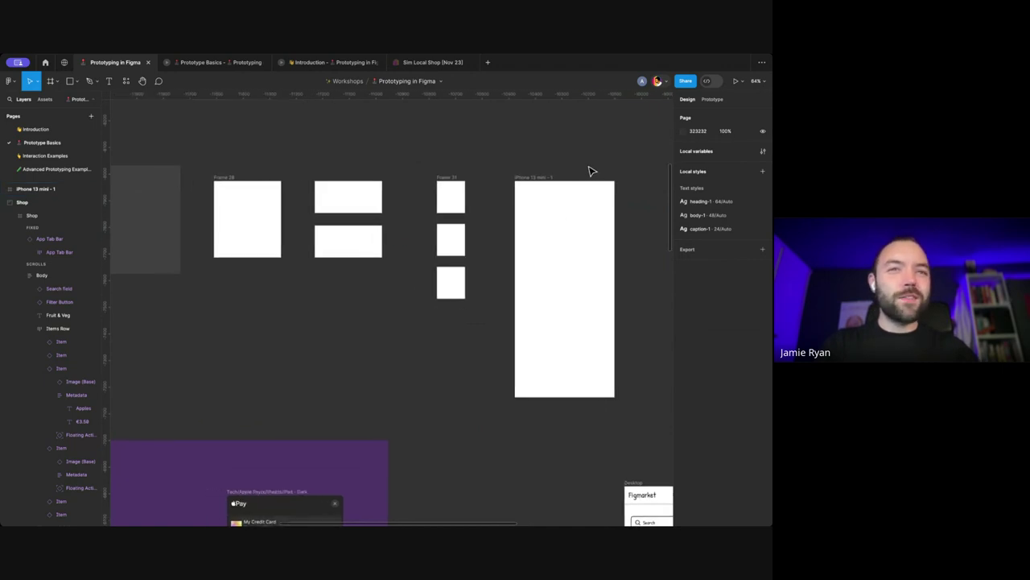
Step: Select the iPhone 13 mini frame and examine its size and frame properties alongside the neighbouring shapes
scroll(591, 170, up, 1)
scroll(591, 170, left, 1)
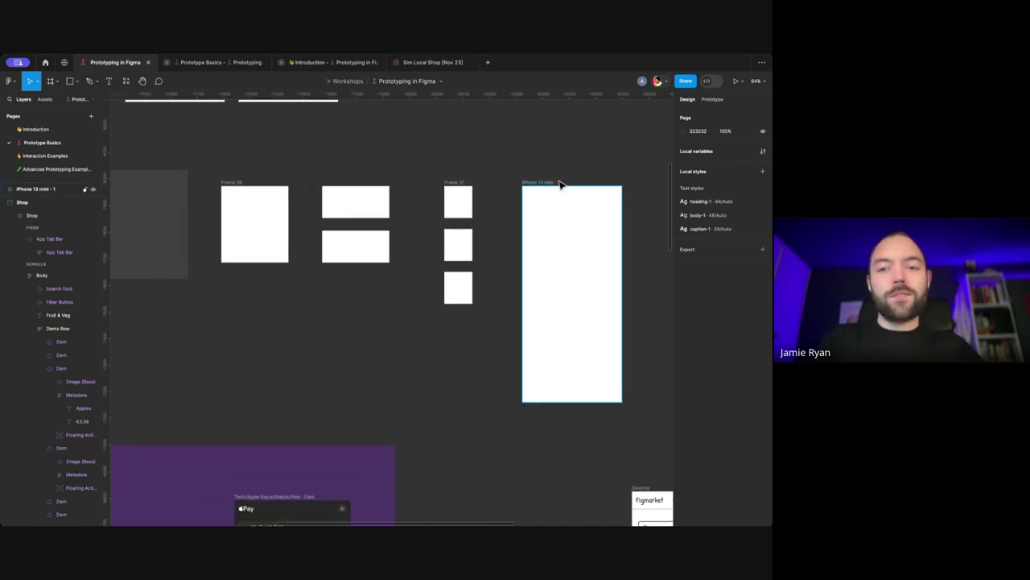
click(559, 183)
scroll(561, 185, right, 4)
scroll(561, 185, down, 1)
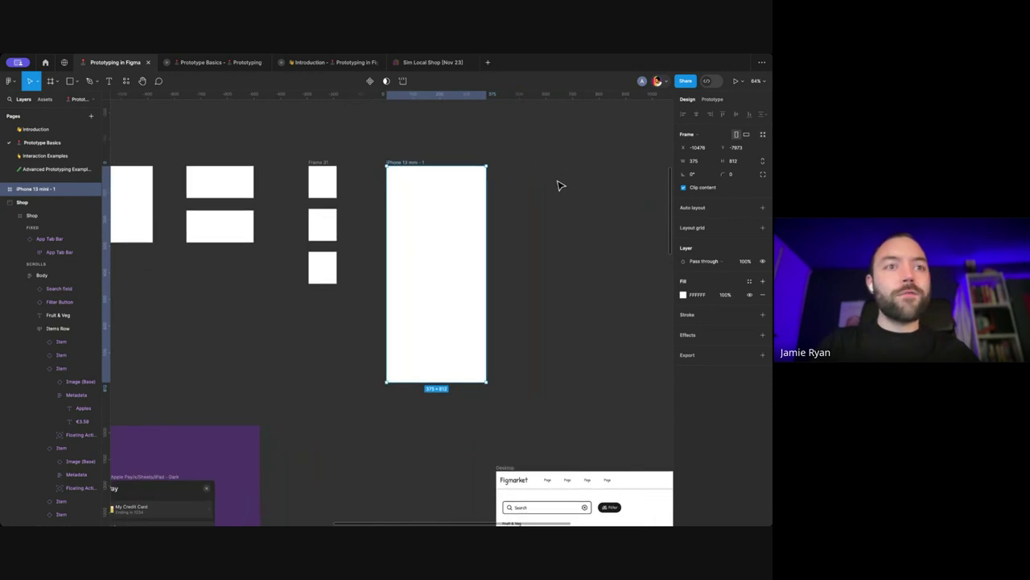
scroll(561, 185, right, 2)
scroll(513, 192, down, 3)
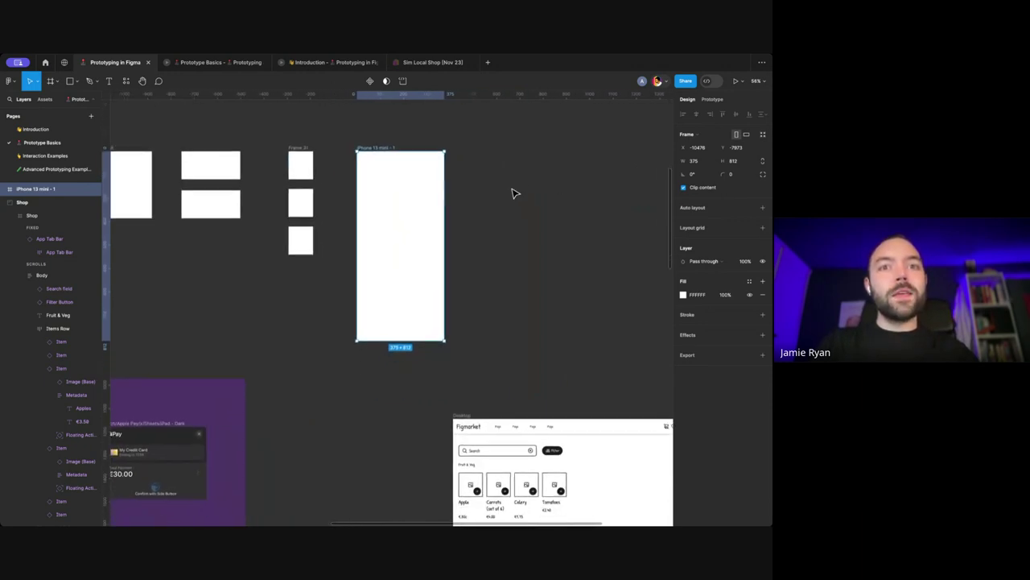
scroll(513, 194, down, 1)
scroll(449, 149, left, 2)
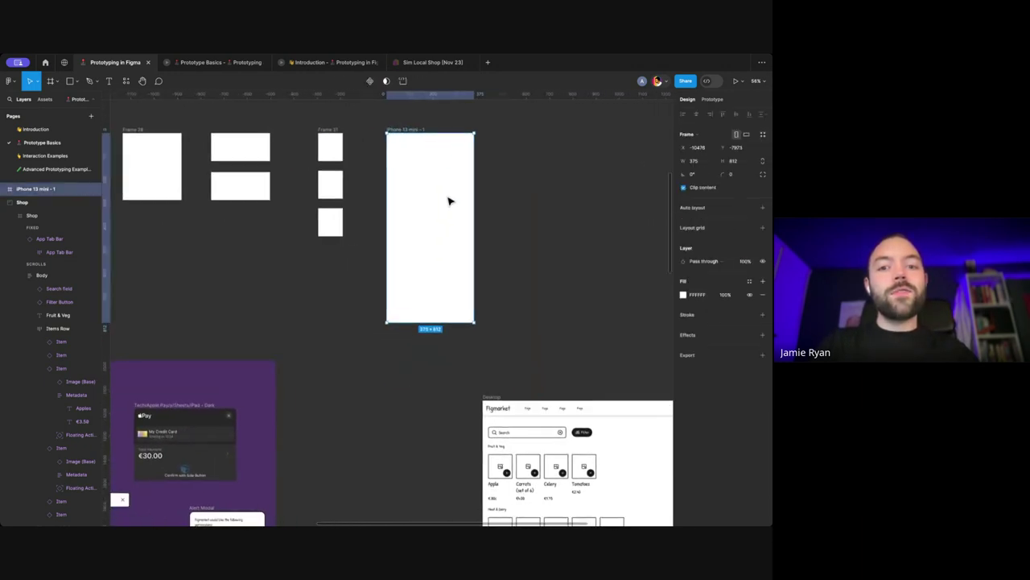
scroll(443, 204, up, 1)
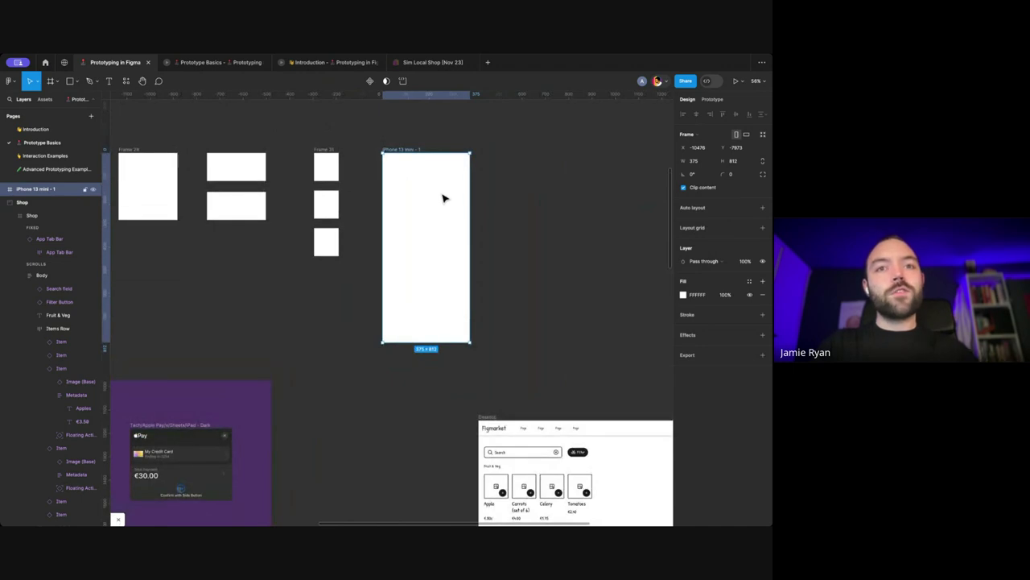
click(518, 197)
Step: Copy the App Tab Bar from an onboarding screen into the iPhone 13 mini frame and align it to the frame's bottom edge
scroll(518, 197, down, 5)
scroll(515, 242, down, 3)
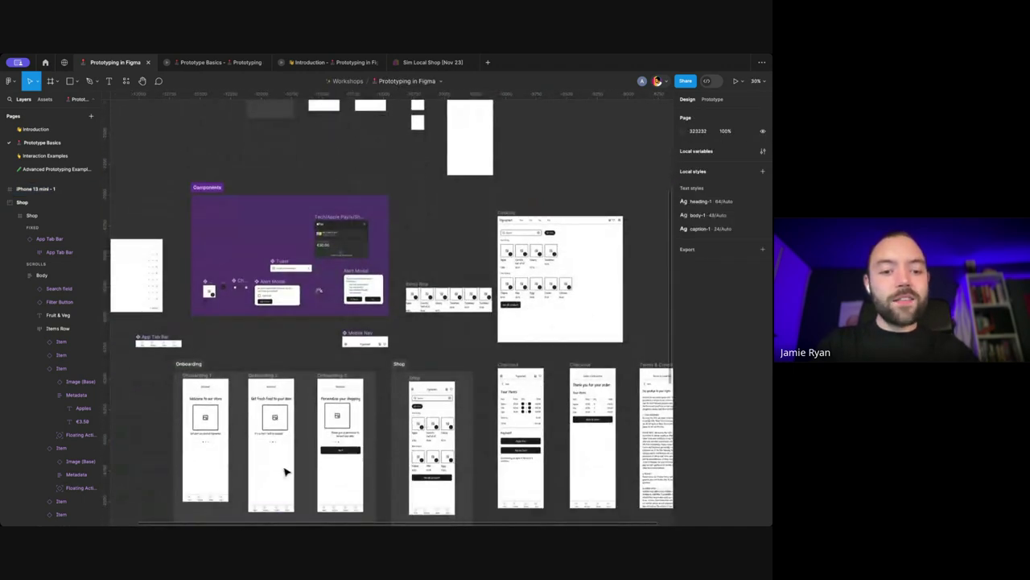
click(268, 516)
scroll(402, 322, up, 5)
scroll(402, 322, right, 2)
click(424, 232)
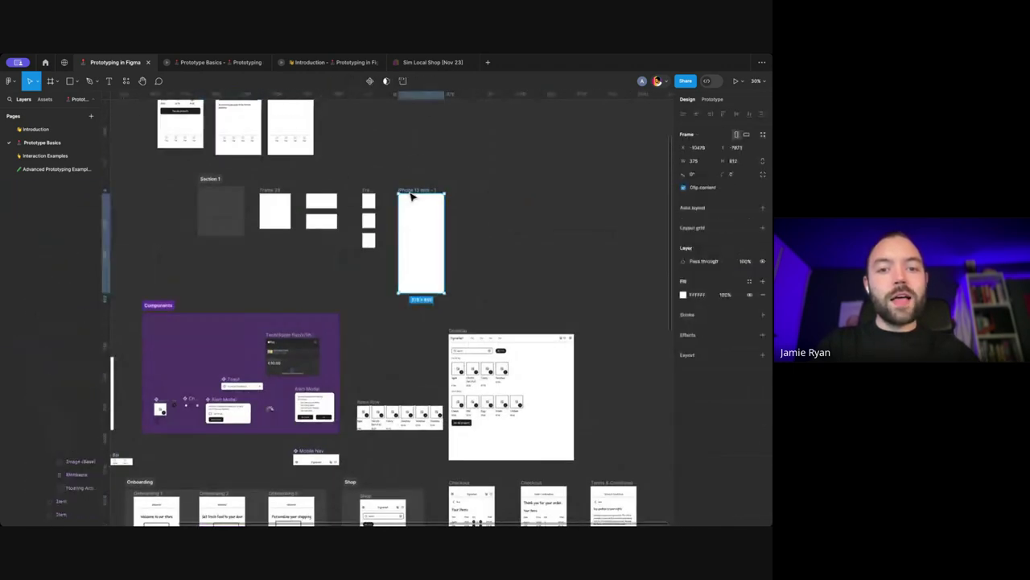
scroll(426, 238, up, 10)
key(ctrl+v)
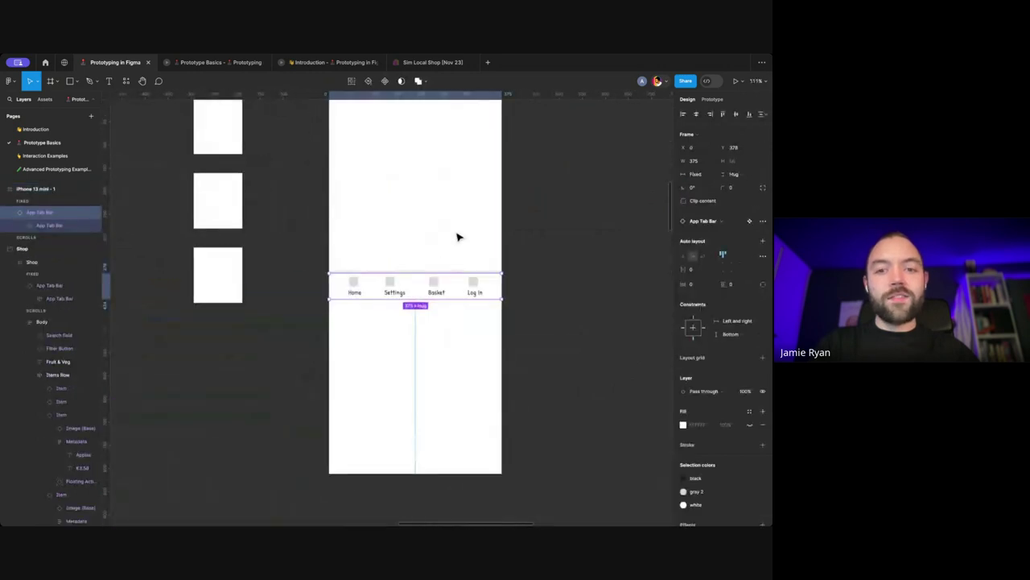
scroll(456, 237, down, 3)
click(750, 116)
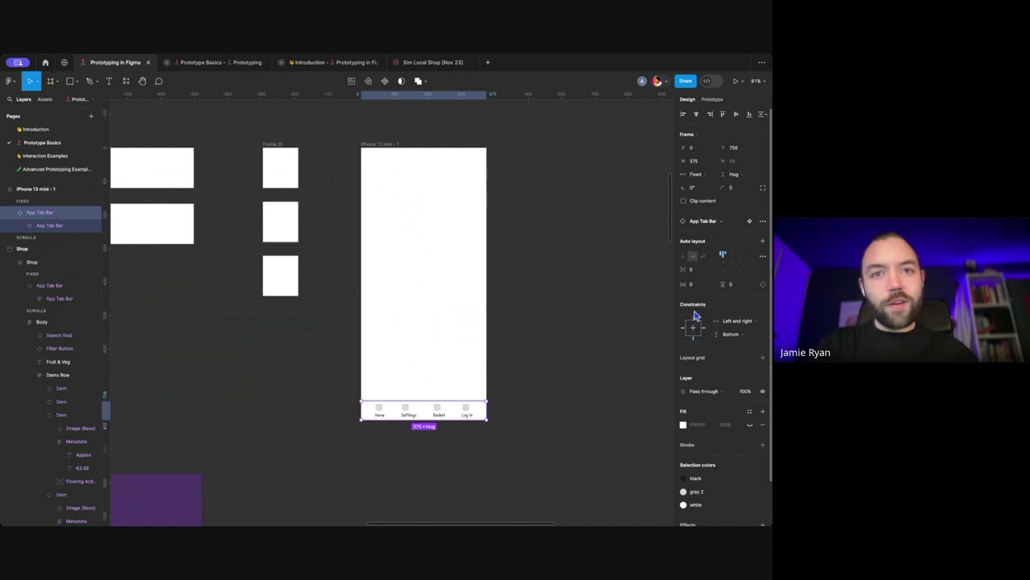
click(569, 296)
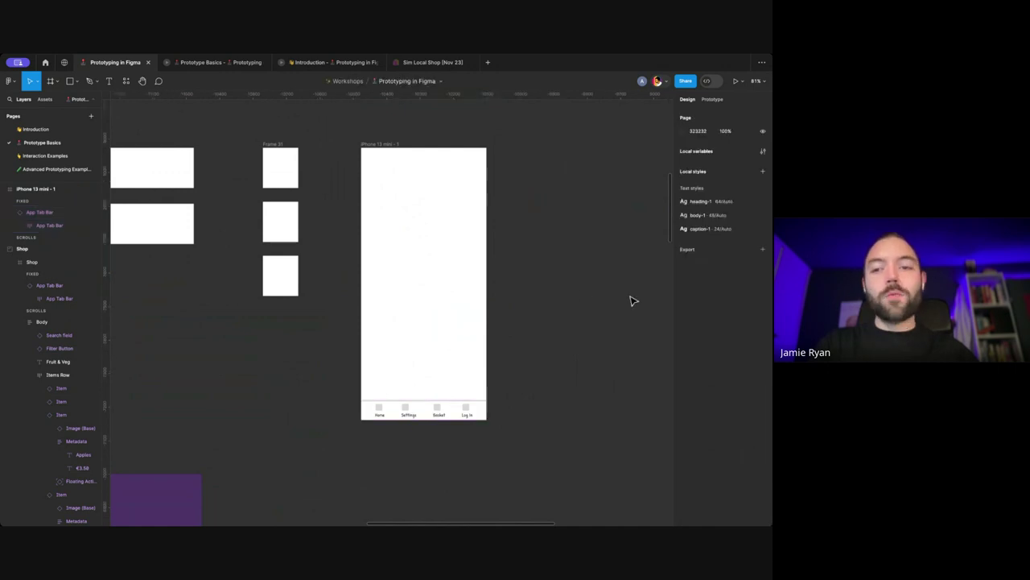
Step: Inspect the iPhone 13 mini frame and the horizontal and vertical constraints of its App Tab Bar
click(385, 150)
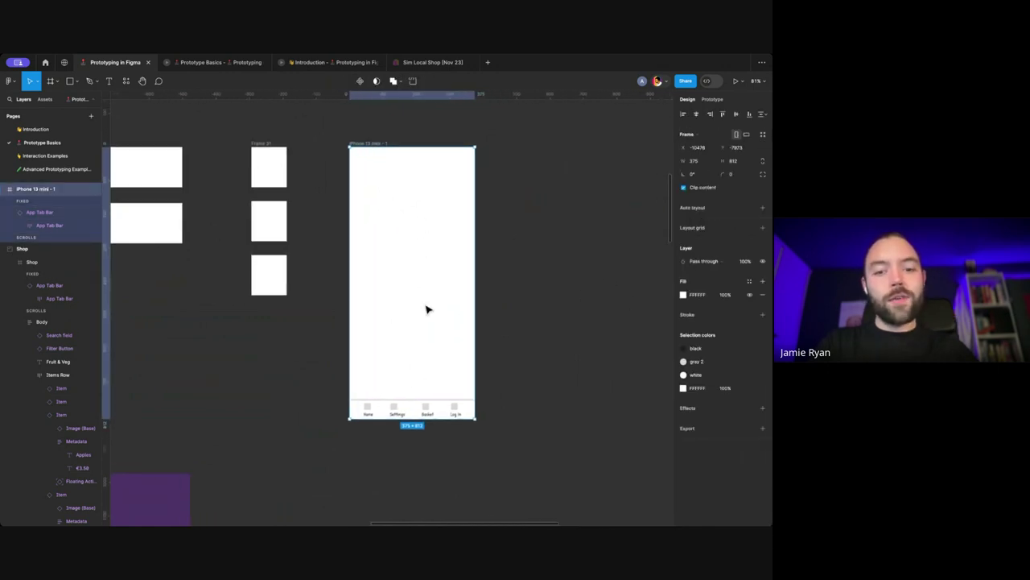
scroll(442, 355, down, 2)
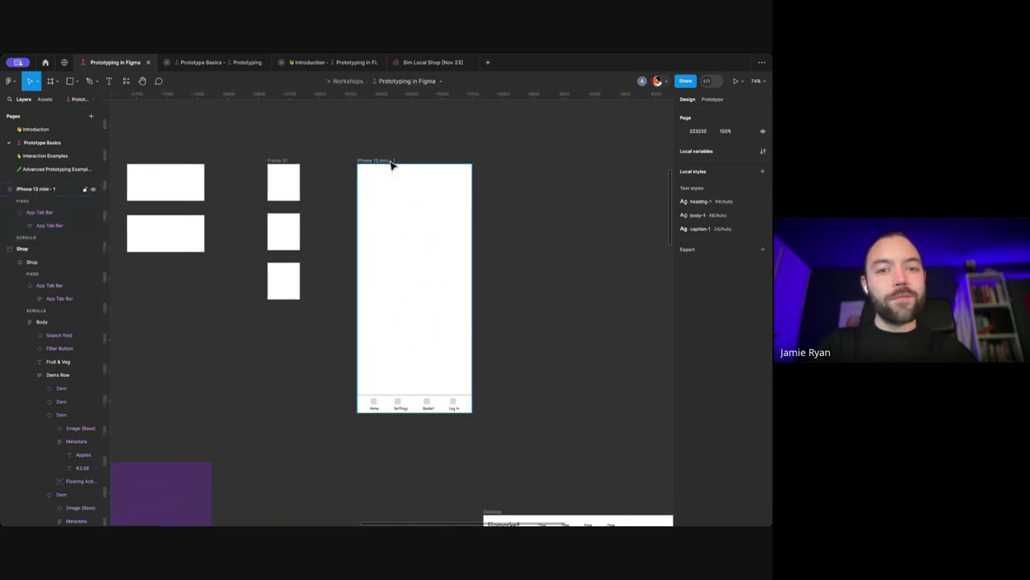
click(456, 412)
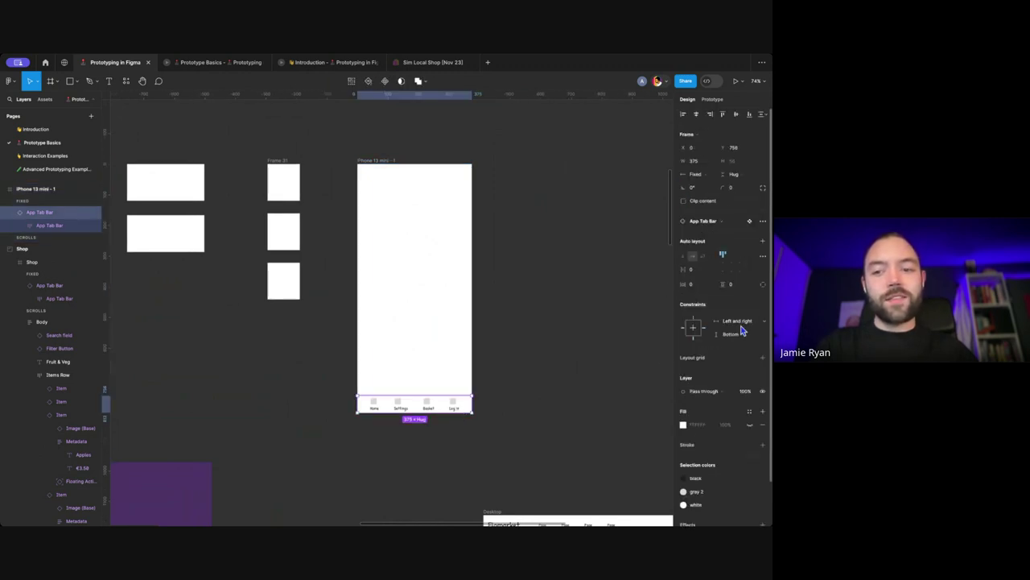
scroll(591, 337, down, 3)
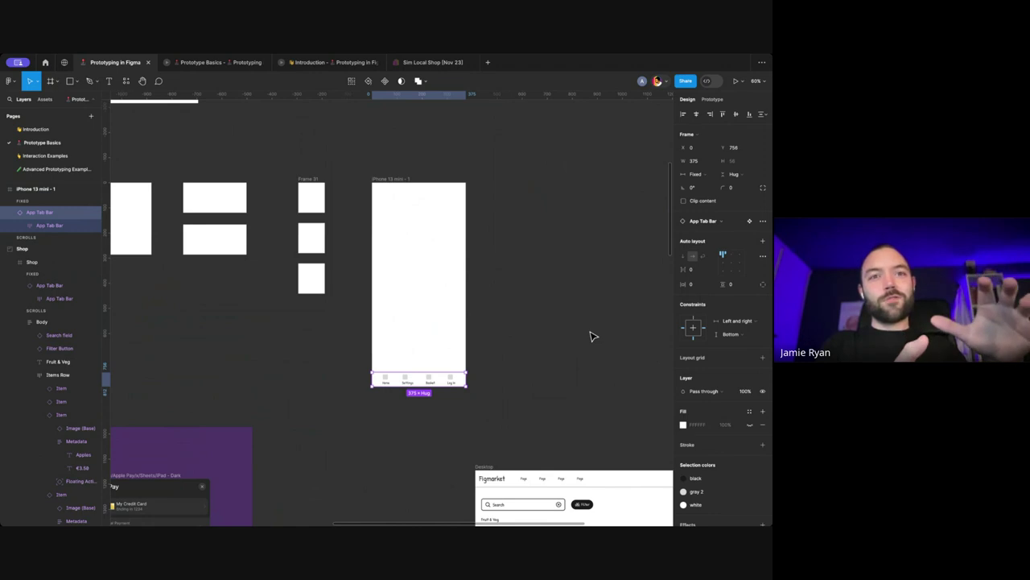
click(570, 322)
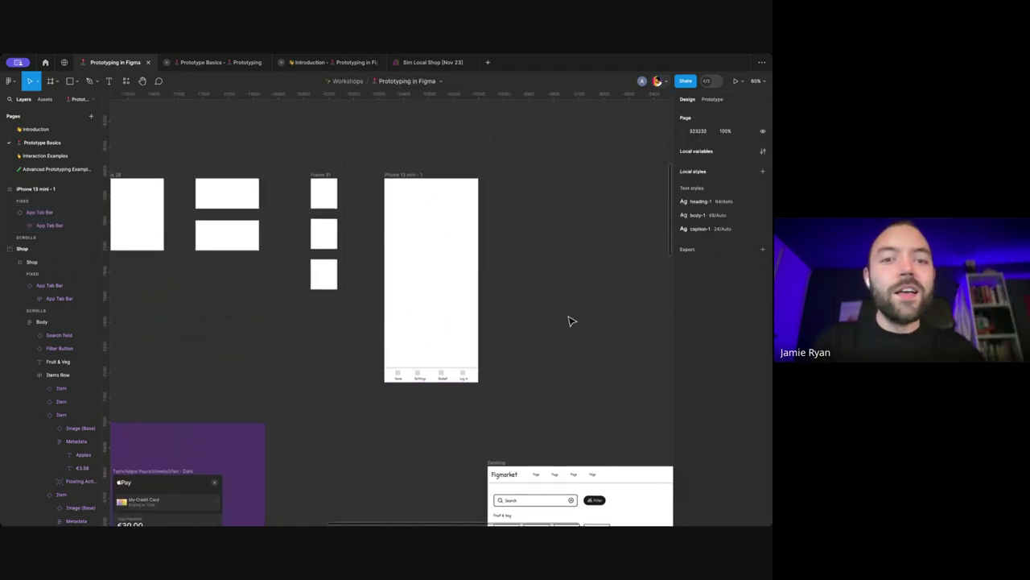
Step: Search the components for "butt" and place four Continue to Payment buttons in a column in the iPhone 13 mini frame
scroll(421, 212, up, 2)
key(shift+i)
text(but)
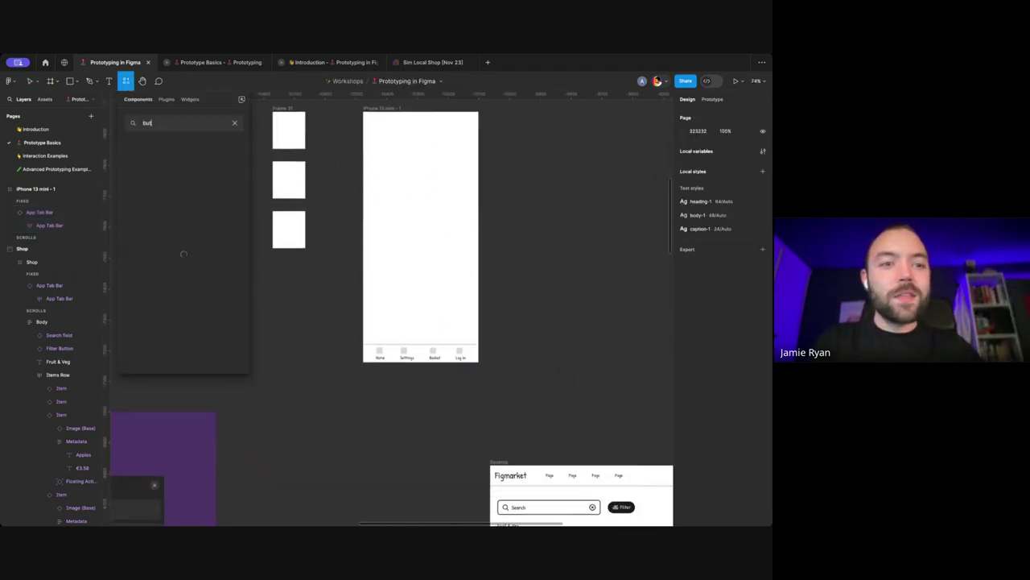
text(t)
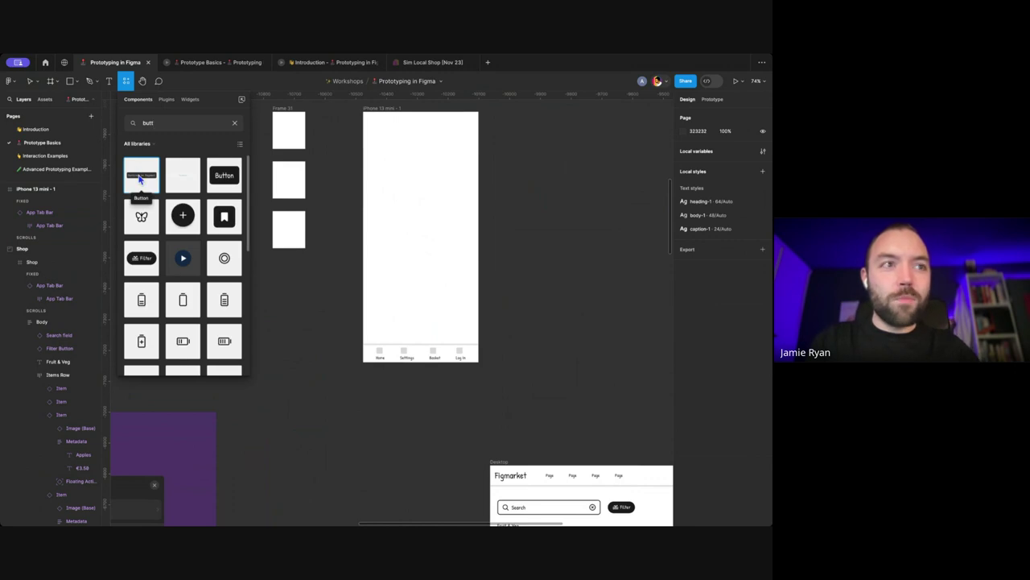
drag(428, 150, 412, 228)
scroll(412, 225, up, 2)
scroll(442, 169, down, 3)
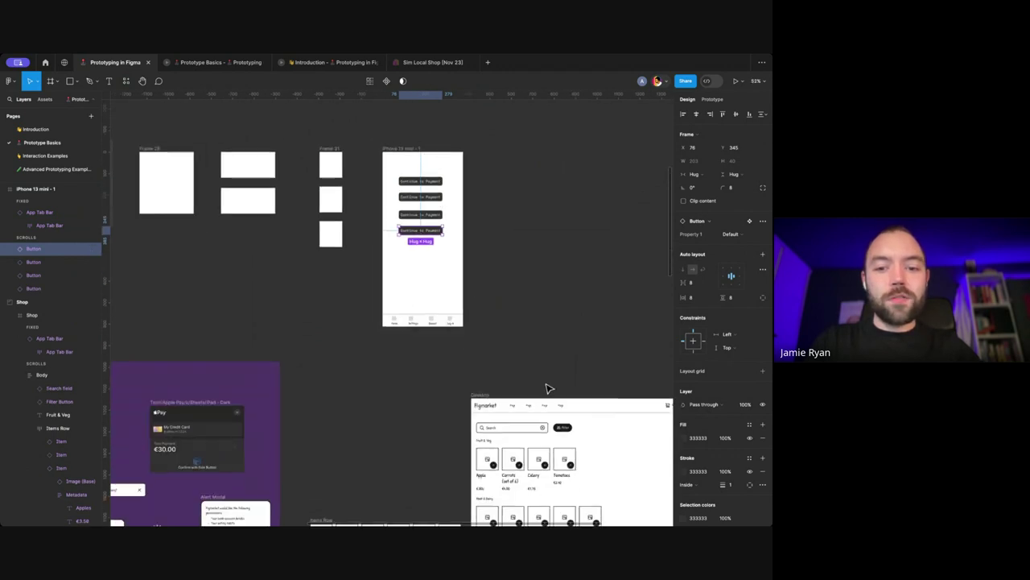
Step: Copy the Mobile Nav header from the Shop screen and paste it at the top of the iPhone 13 mini frame
scroll(548, 389, down, 6)
click(409, 424)
scroll(400, 339, up, 5)
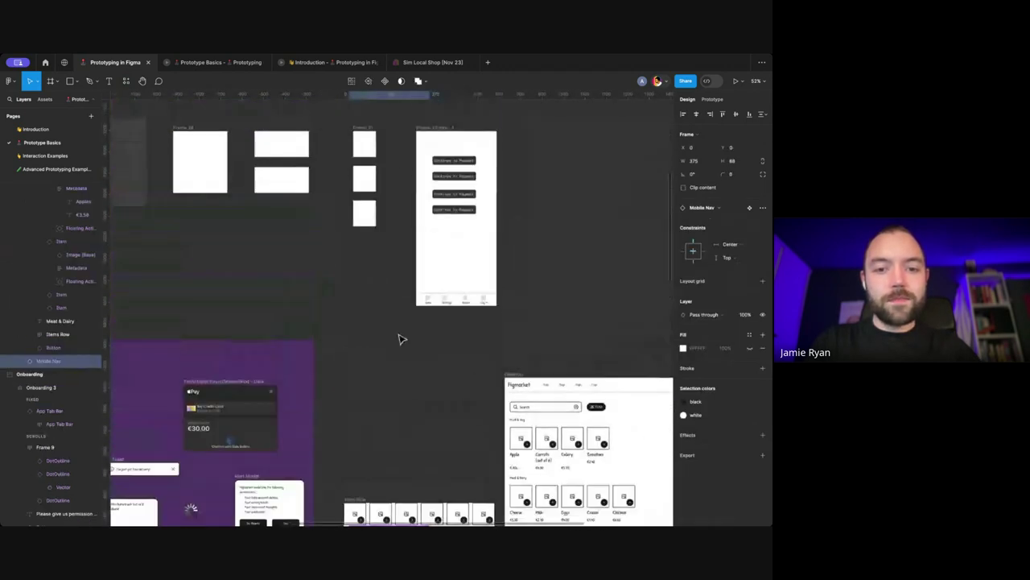
click(427, 136)
scroll(463, 136, up, 5)
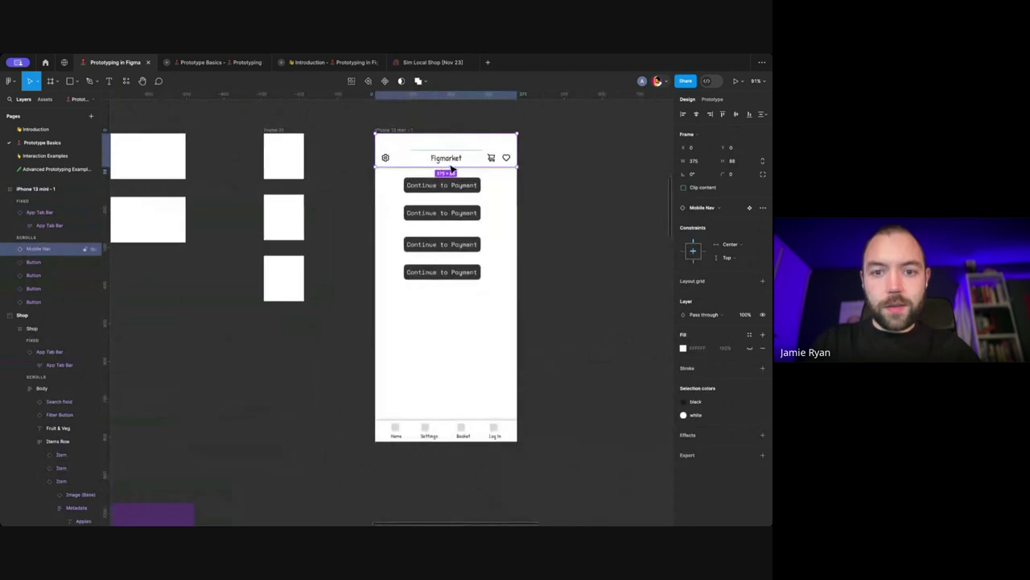
key(Escape)
Step: Select all four Continue to Payment buttons and move them together slightly down and left, clear of the Figmarket header
click(443, 196)
shift+click(435, 219)
shift+click(434, 253)
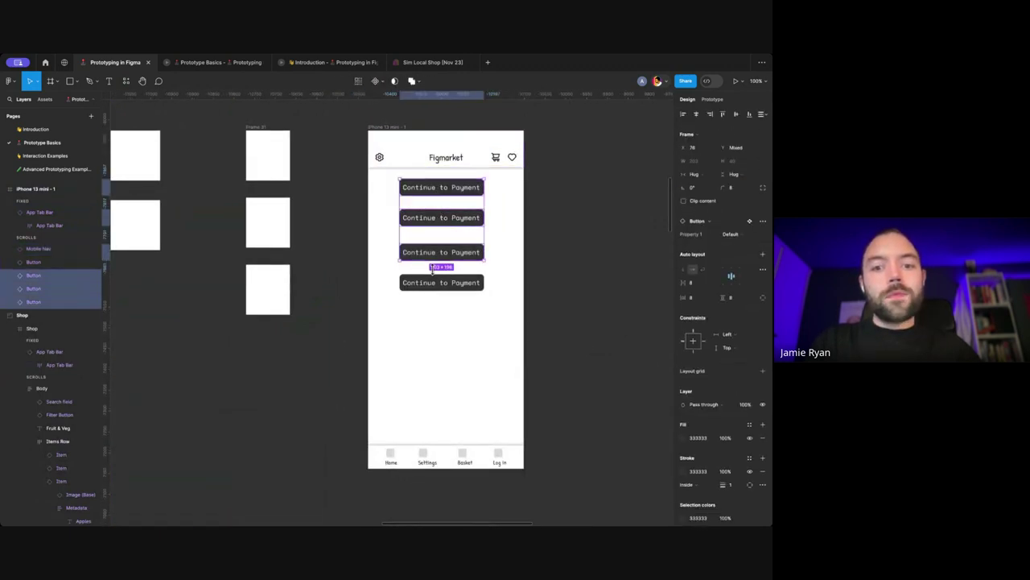
shift+click(442, 282)
drag(429, 256, 419, 274)
click(539, 250)
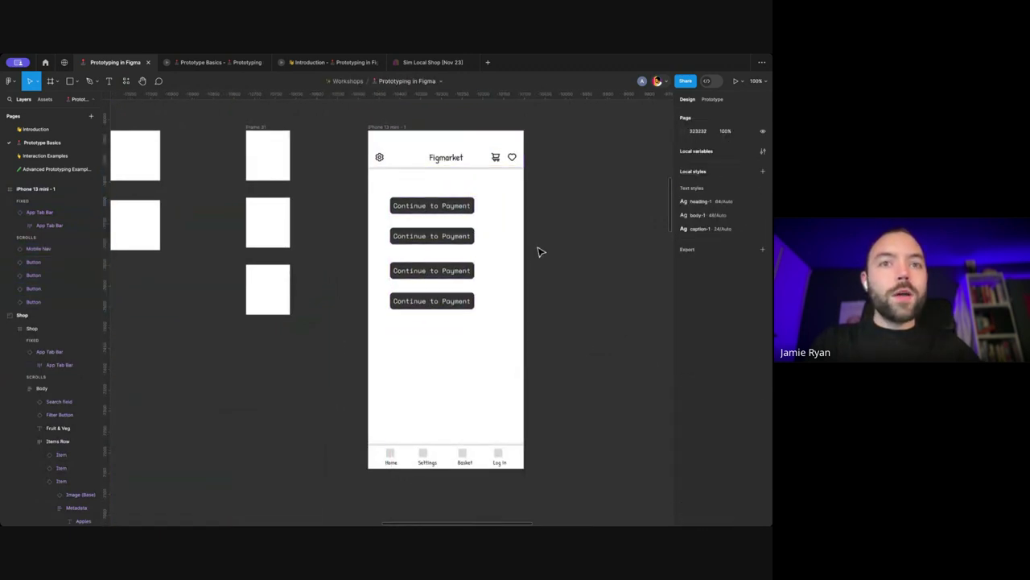
scroll(538, 251, down, 2)
scroll(490, 239, up, 2)
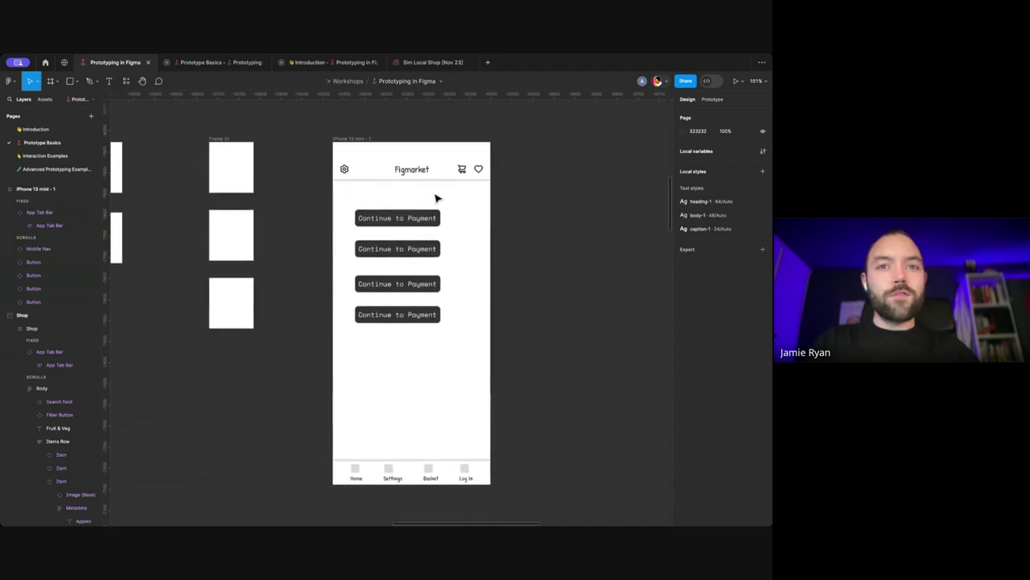
Step: Duplicate the mobile Shop frame and place the copy beside the iPhone 13 mini frame
scroll(449, 283, down, 5)
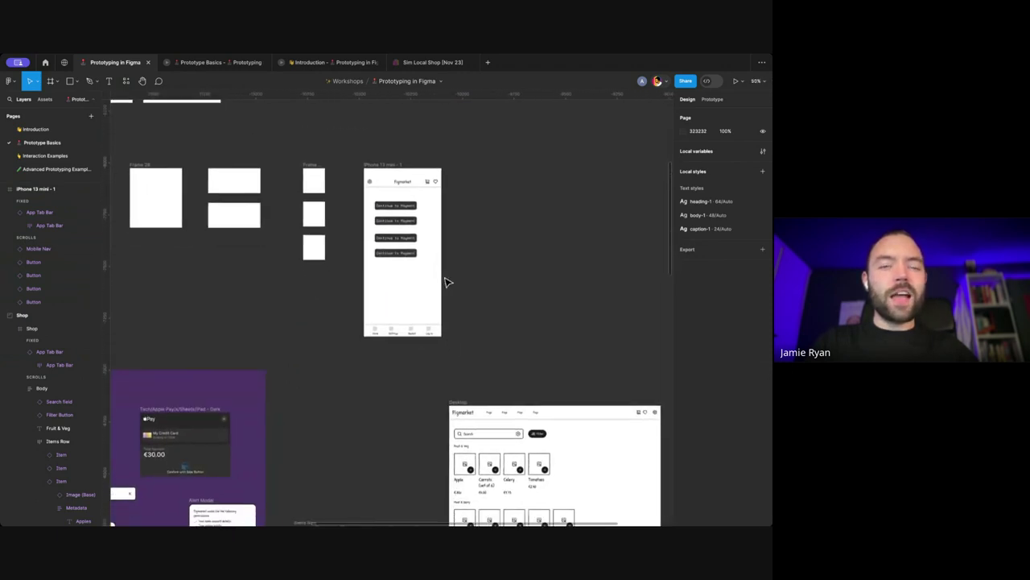
scroll(449, 282, down, 5)
scroll(448, 283, down, 4)
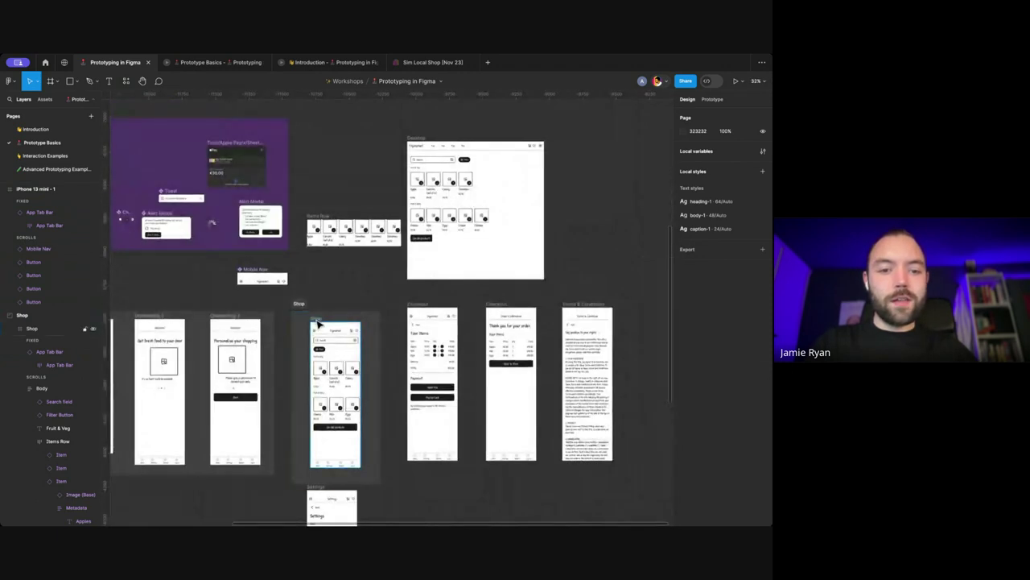
click(336, 386)
scroll(483, 201, up, 5)
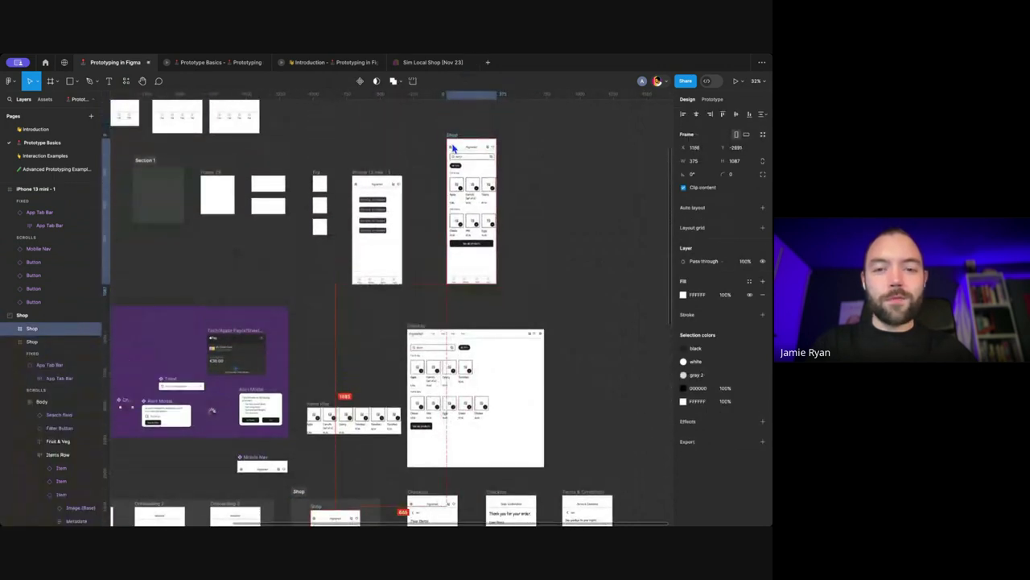
scroll(492, 158, up, 6)
scroll(493, 158, down, 5)
click(520, 170)
scroll(520, 170, down, 3)
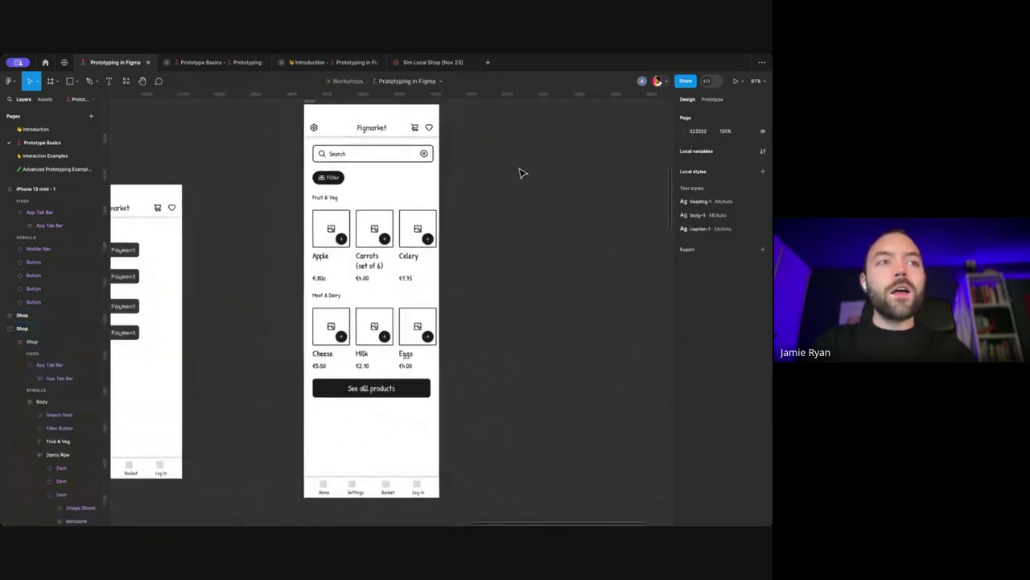
scroll(486, 167, down, 1)
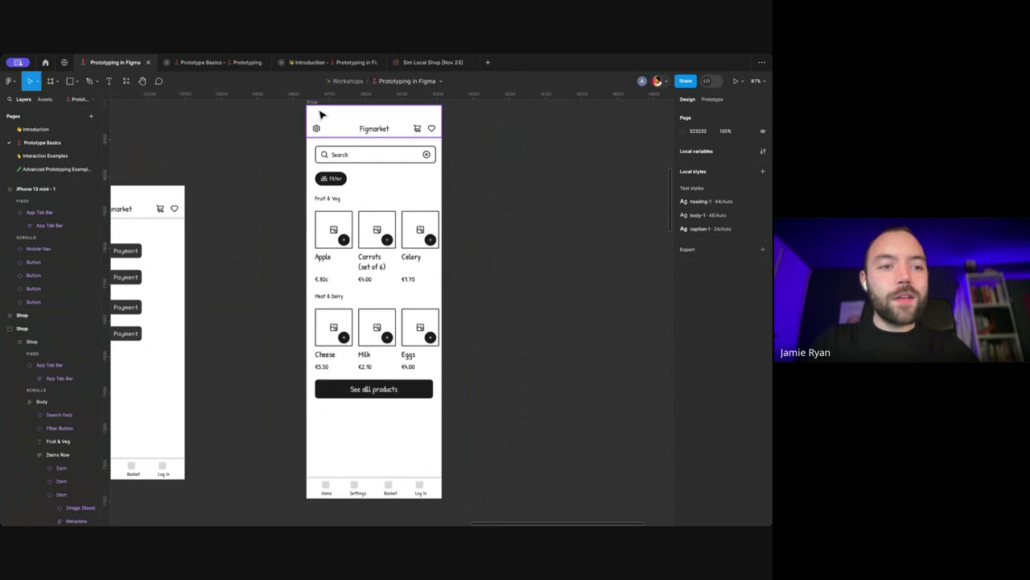
Step: Select the copied Shop frame and collapse its nested layers down to App Tab Bar, Body and Mobile Nav
scroll(321, 115, up, 2)
click(289, 142)
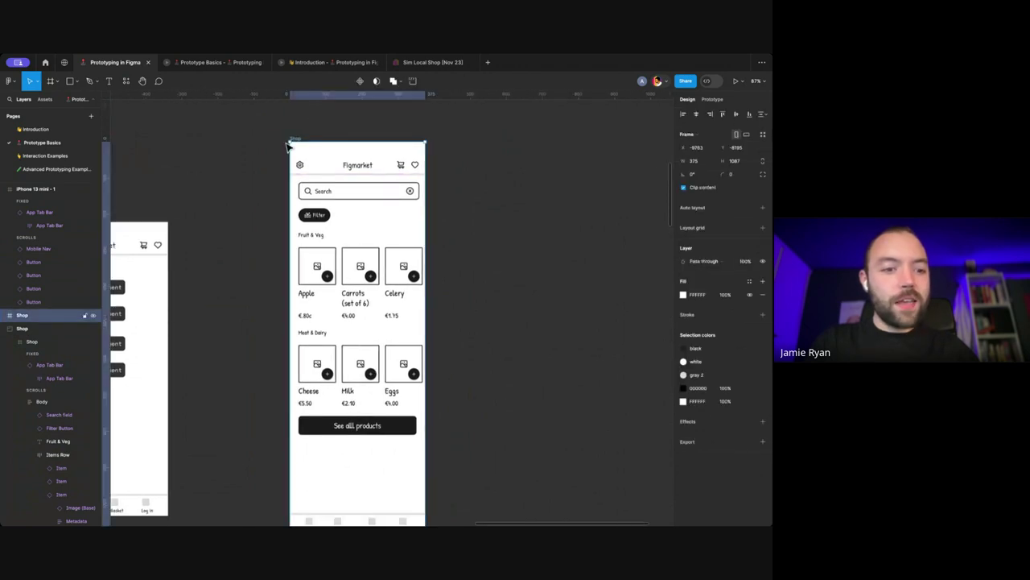
click(8, 316)
scroll(32, 314, down, 3)
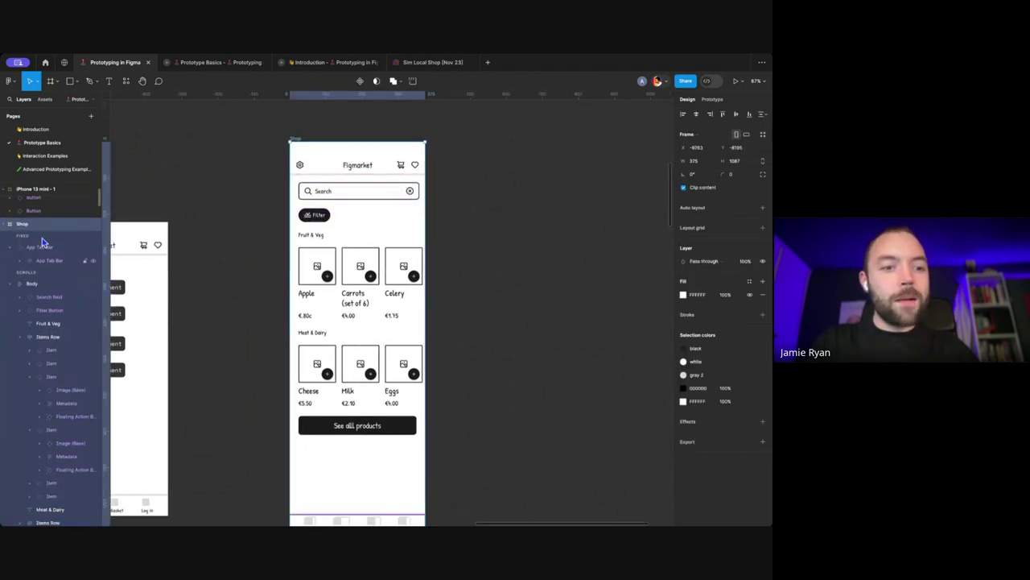
click(12, 266)
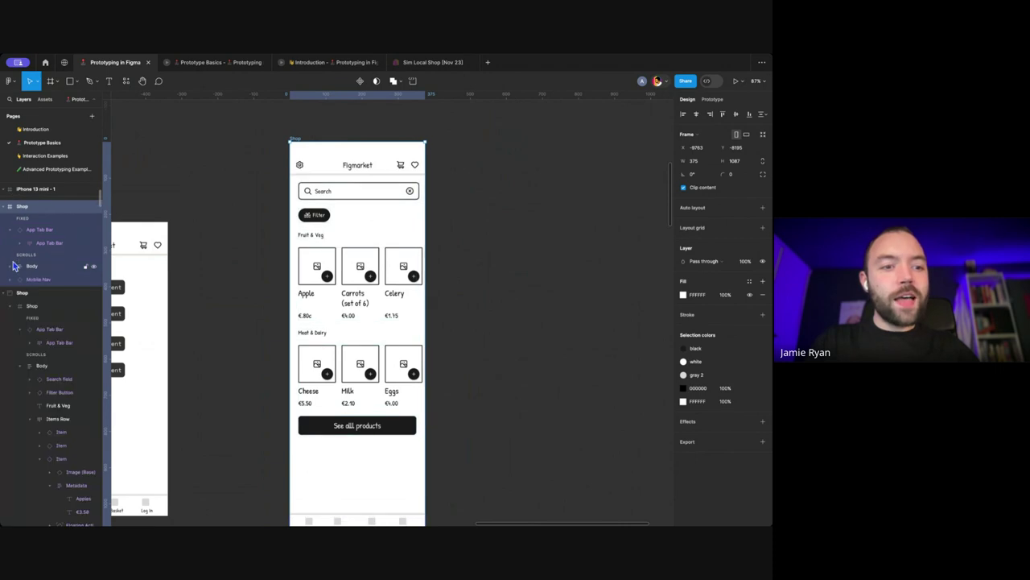
click(10, 231)
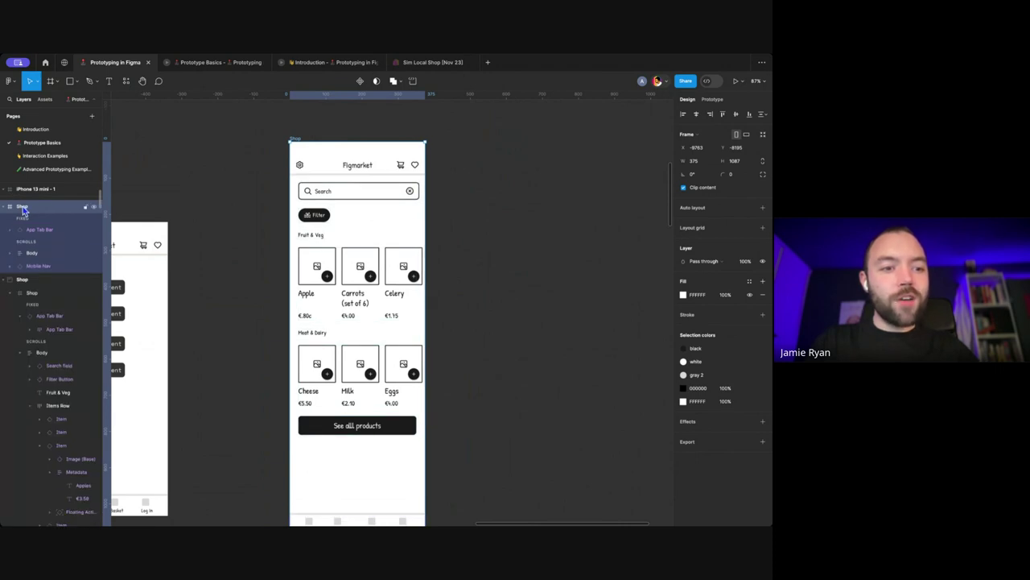
Step: Select the Body frame in the copied Shop screen and examine its auto layout spacing and constraints
click(35, 257)
scroll(186, 228, left, 3)
scroll(187, 228, down, 2)
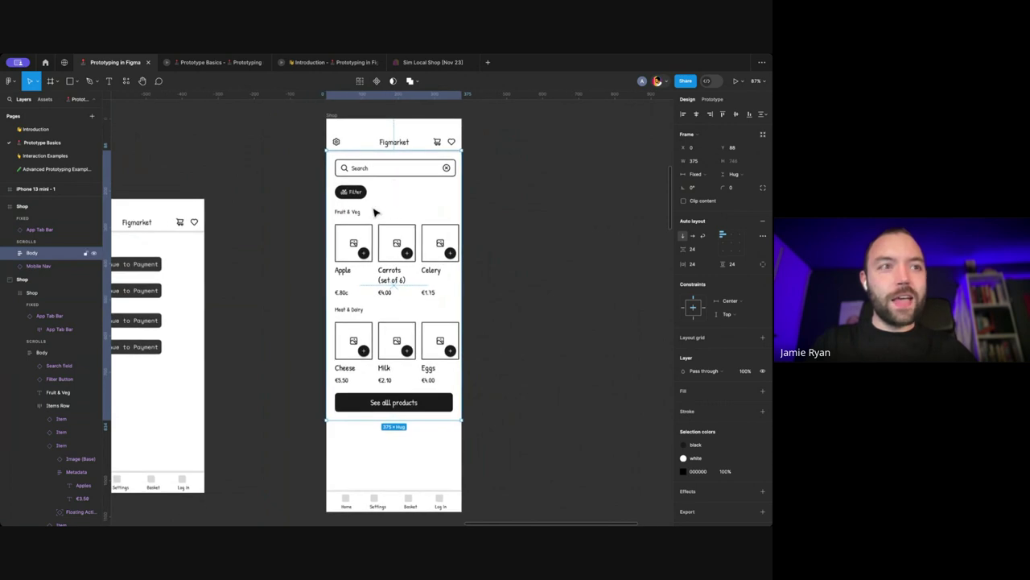
scroll(378, 209, left, 2)
scroll(378, 209, down, 1)
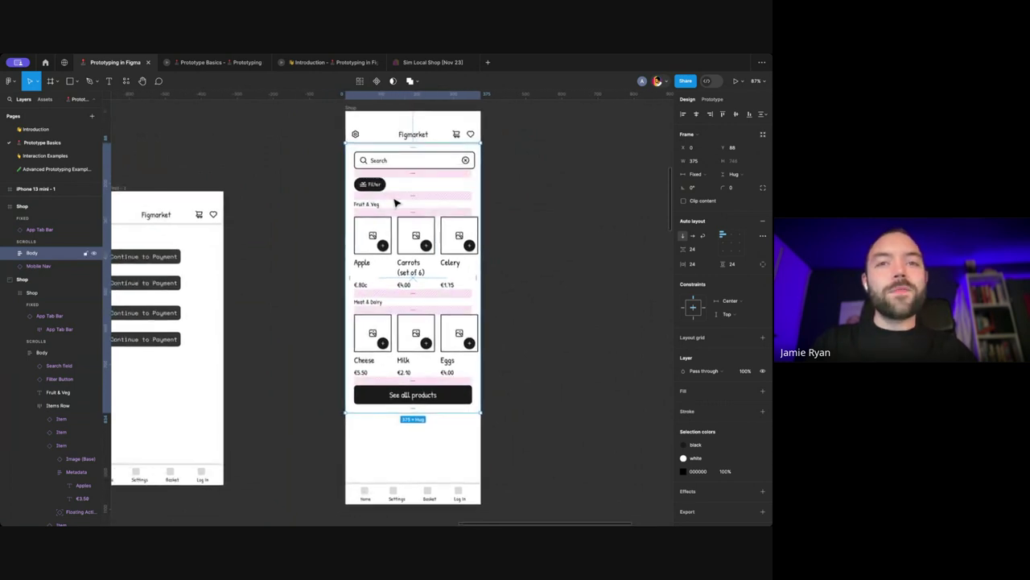
scroll(395, 203, left, 1)
scroll(395, 202, up, 1)
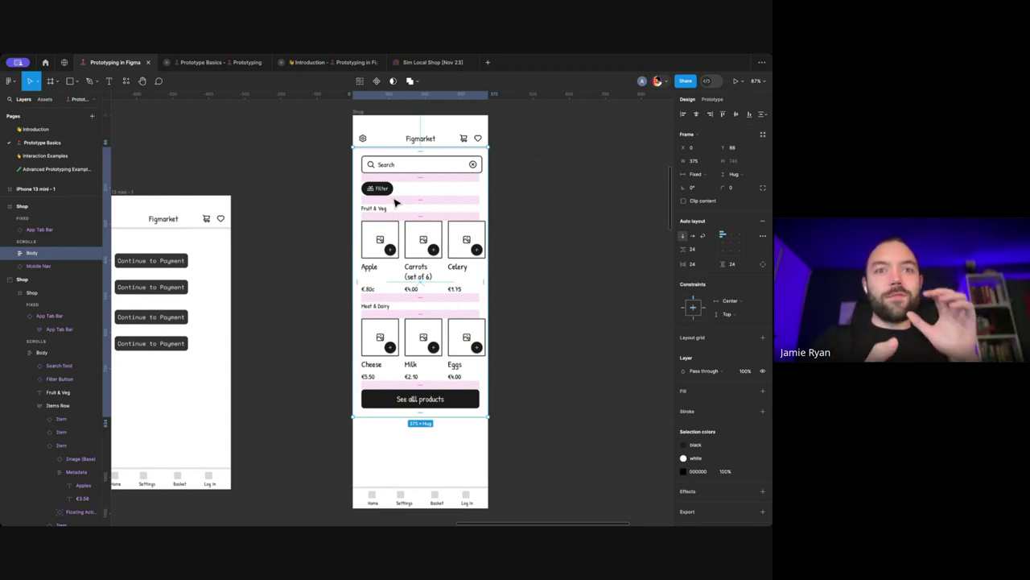
Step: Copy the Fruit & Veg Items Row out of the Shop frame onto the empty canvas beside it
scroll(427, 269, up, 5)
scroll(385, 216, down, 5)
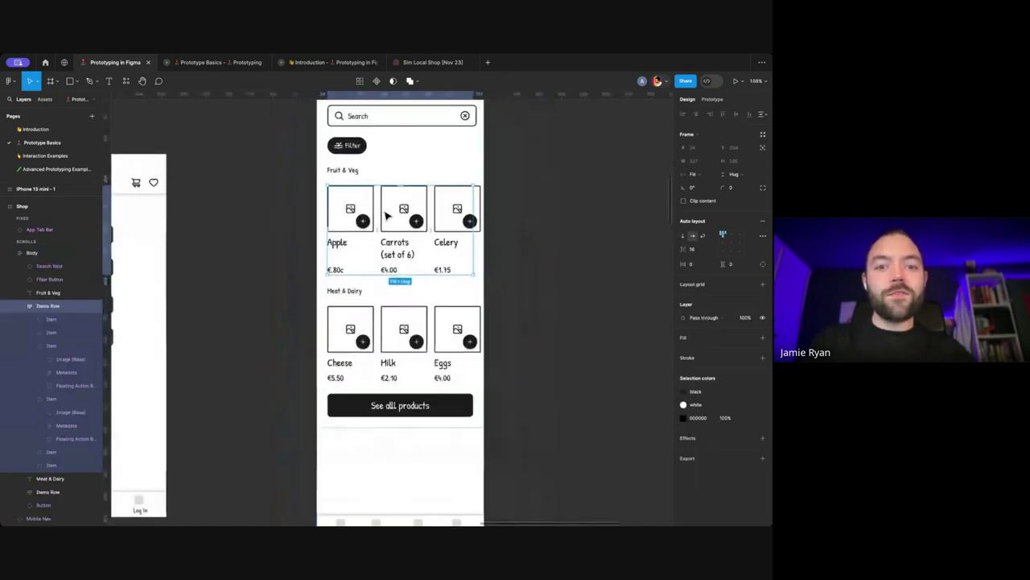
scroll(354, 233, right, 2)
drag(340, 241, 554, 244)
scroll(555, 243, right, 1)
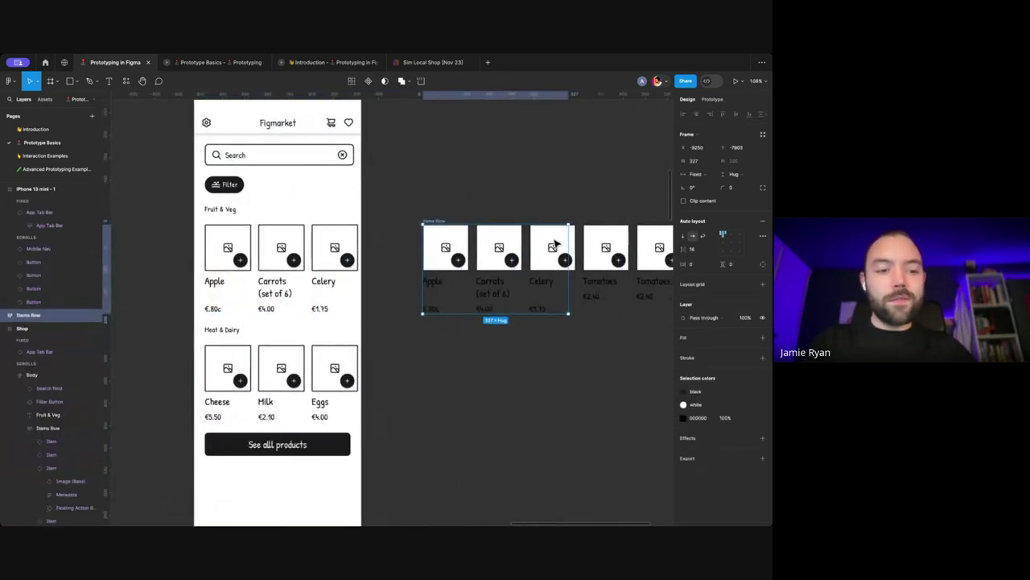
Step: Wrap the copied Items Row in a plain frame and ungroup the row so its items sit directly inside
scroll(554, 243, right, 3)
key(ctrl+alt+g)
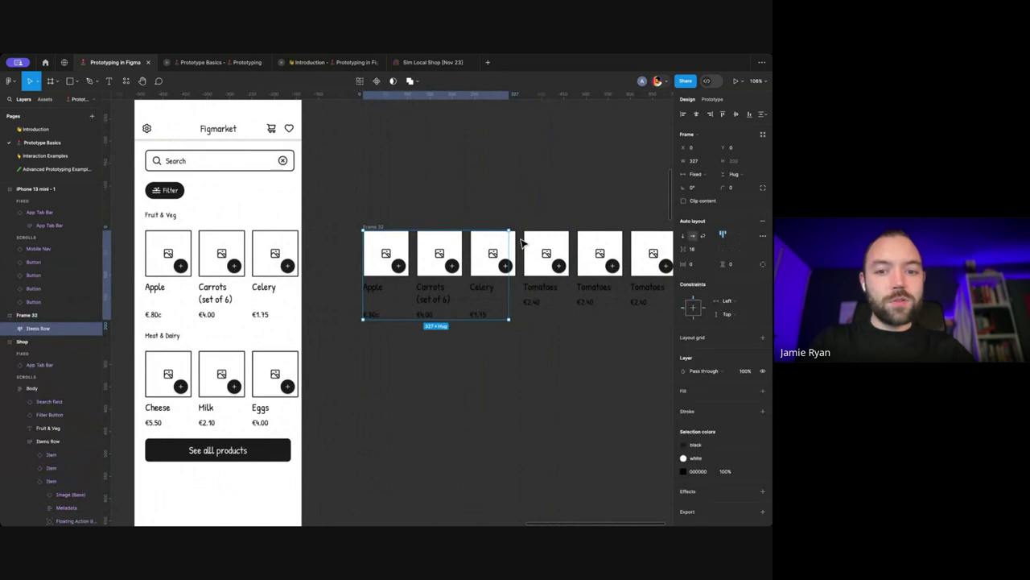
key(ctrl+shift+g)
scroll(483, 226, right, 1)
click(348, 219)
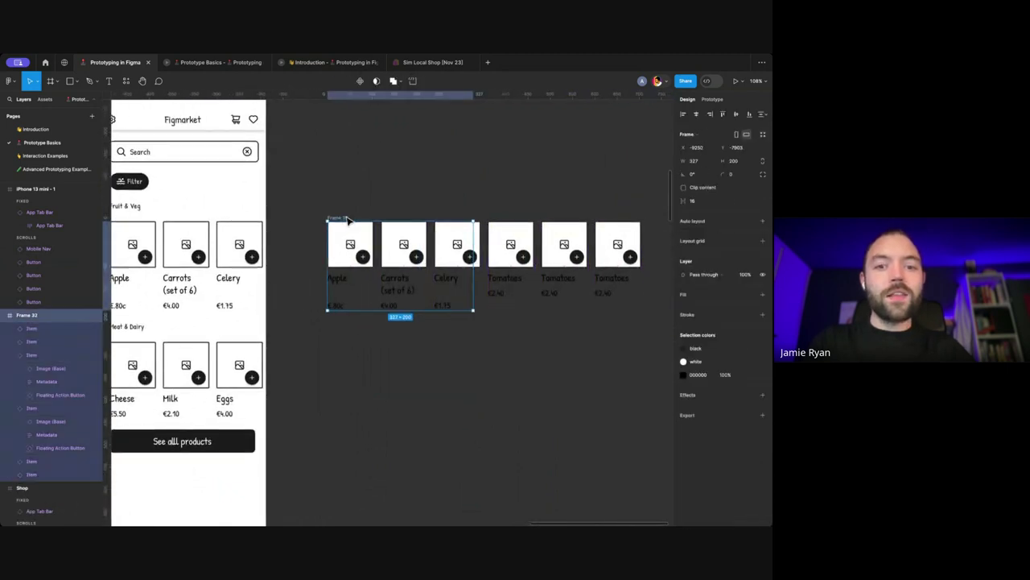
scroll(348, 234, right, 1)
click(345, 242)
scroll(346, 243, up, 4)
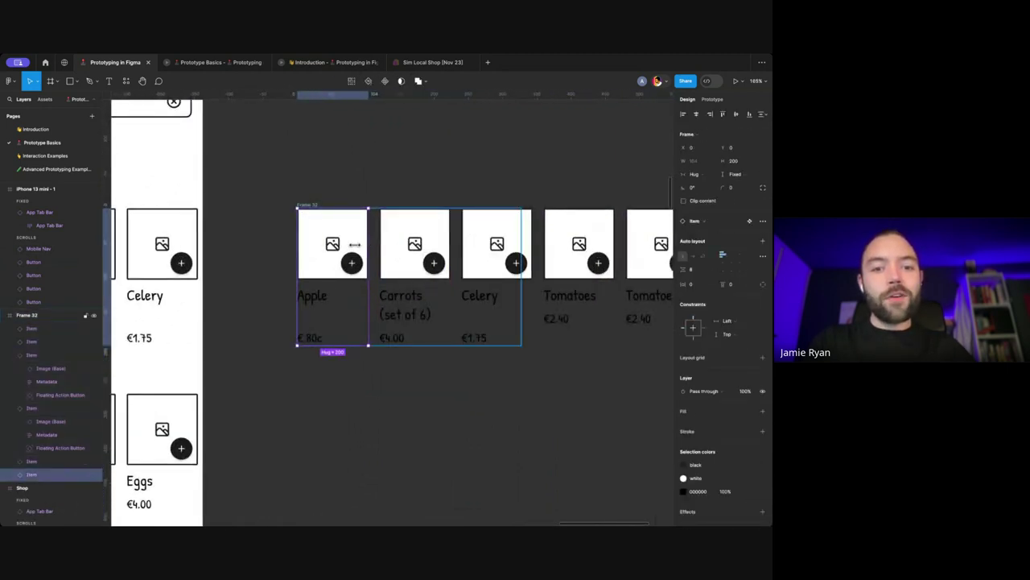
mouse_move(335, 248)
mouse_down()
mouse_move(353, 248)
mouse_move(324, 242)
mouse_up()
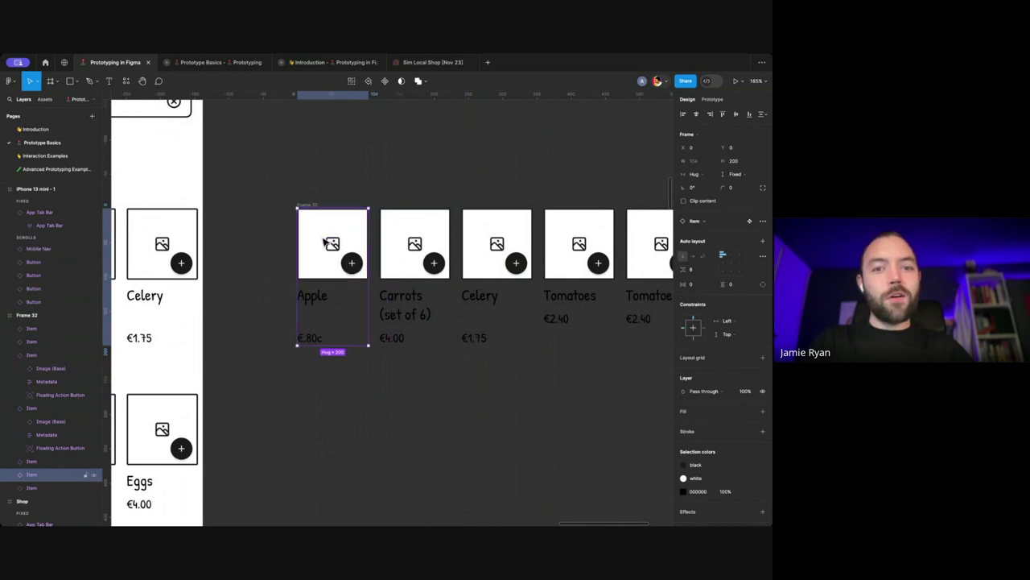
key(ctrl+z)
key(ctrl+z)
key(ctrl+z)
key(ctrl+z)
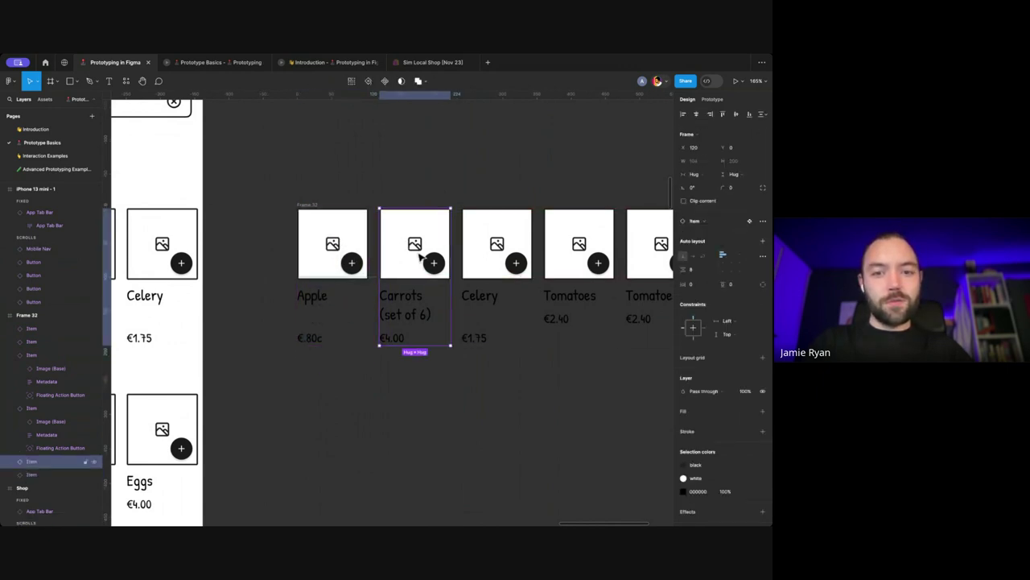
Step: Move the carrots, celery and tomatoes items freely to uneven positions in the frame without auto layout
drag(505, 251, 579, 245)
scroll(474, 269, down, 5)
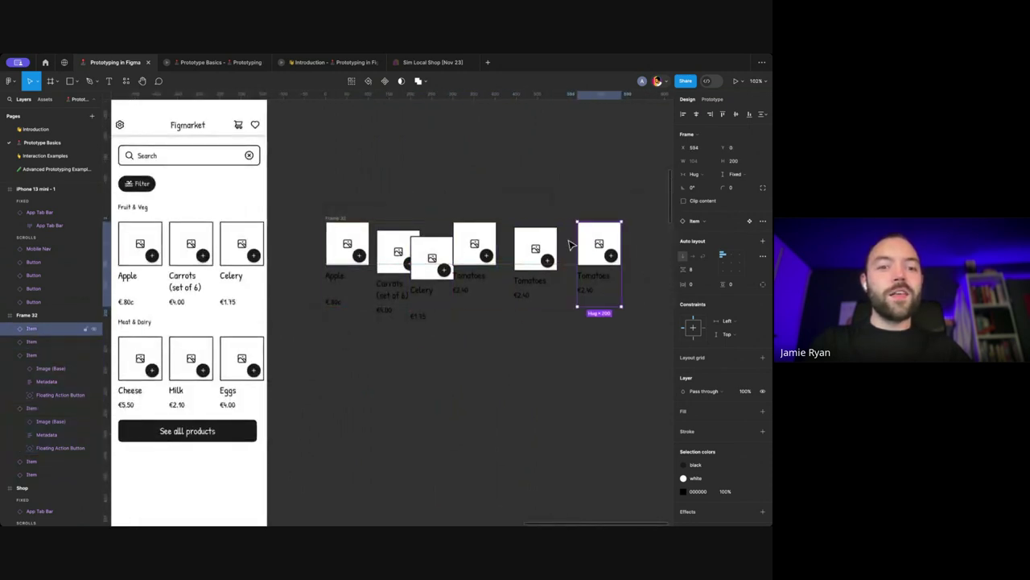
Step: Copy the original Fruit & Veg Items Row from the Shop frame and place it above the scattered items
click(171, 261)
key(ctrl+v)
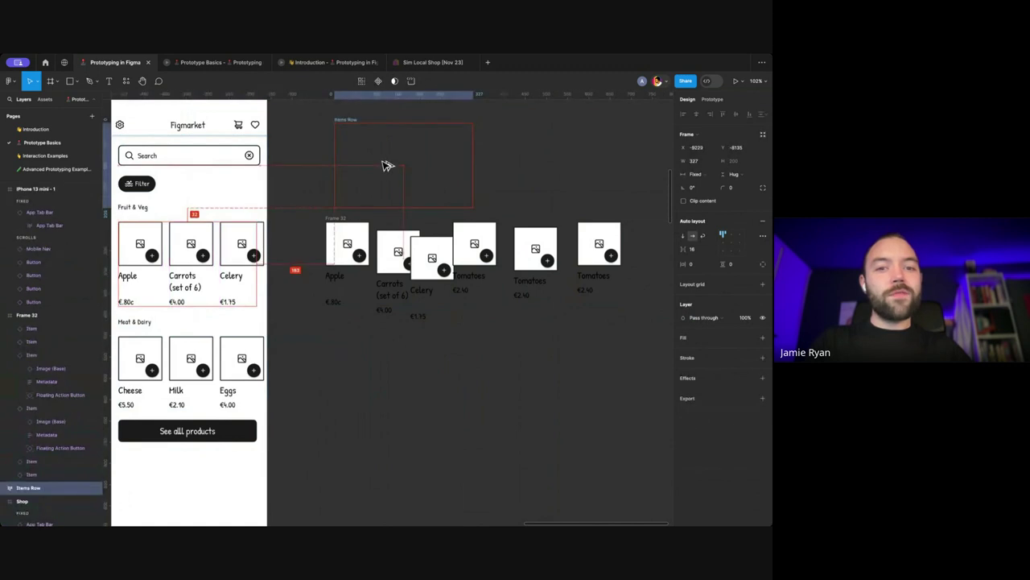
scroll(386, 166, up, 2)
scroll(515, 266, up, 2)
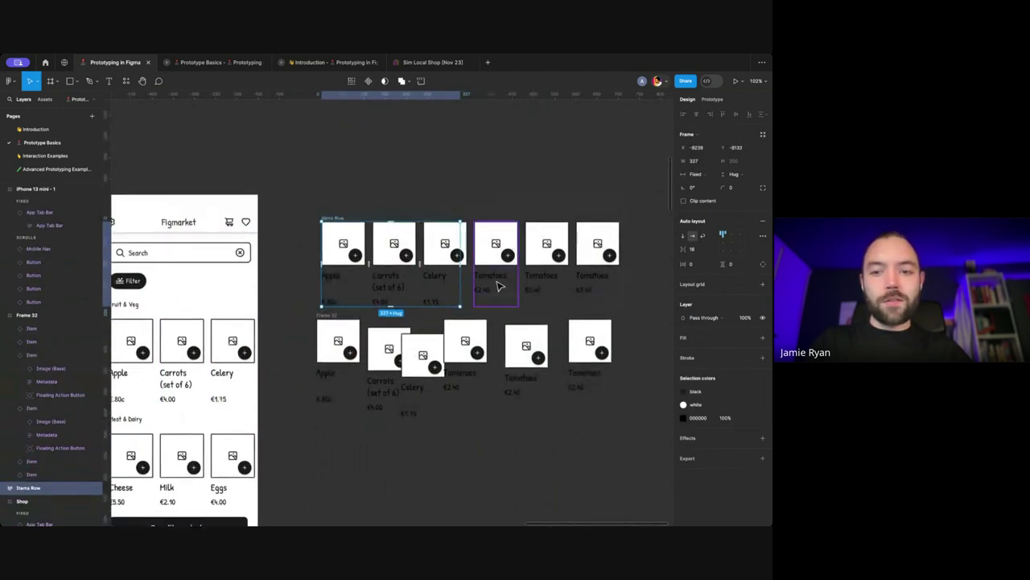
Step: Set the new Items Row's width to hug its contents and add a white FFFFFF fill
click(716, 179)
click(705, 191)
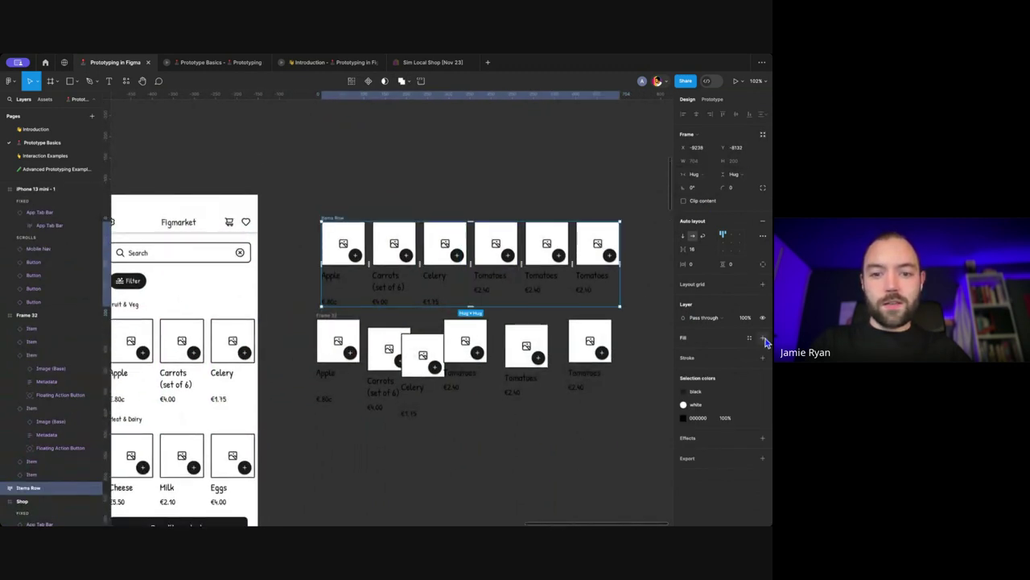
click(763, 337)
Step: Move the filled Items Row up to Y -8180, leaving a gap above the scattered frame
scroll(435, 168, down, 2)
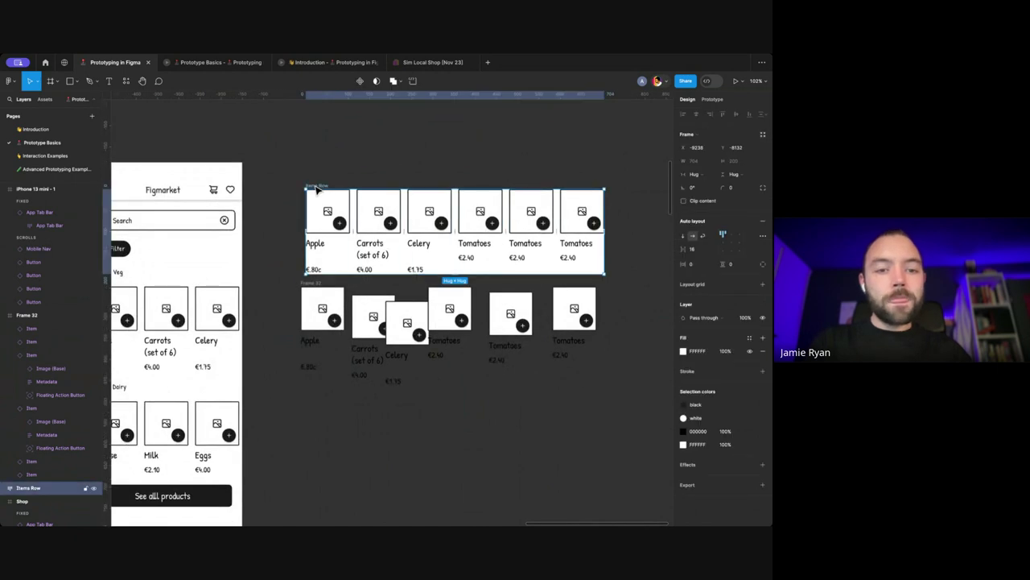
scroll(316, 188, down, 2)
scroll(378, 197, up, 2)
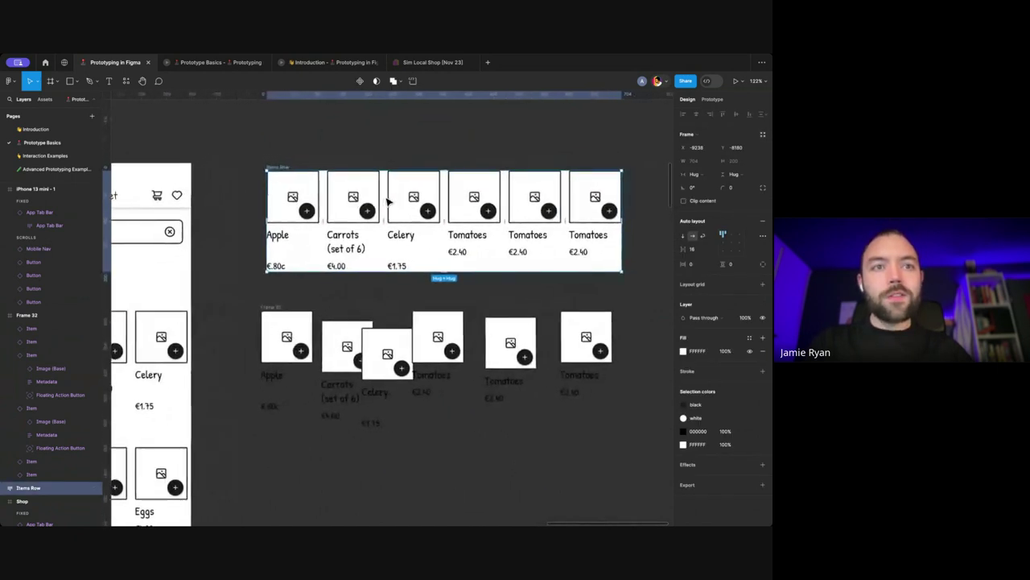
scroll(387, 202, right, 3)
scroll(387, 202, up, 1)
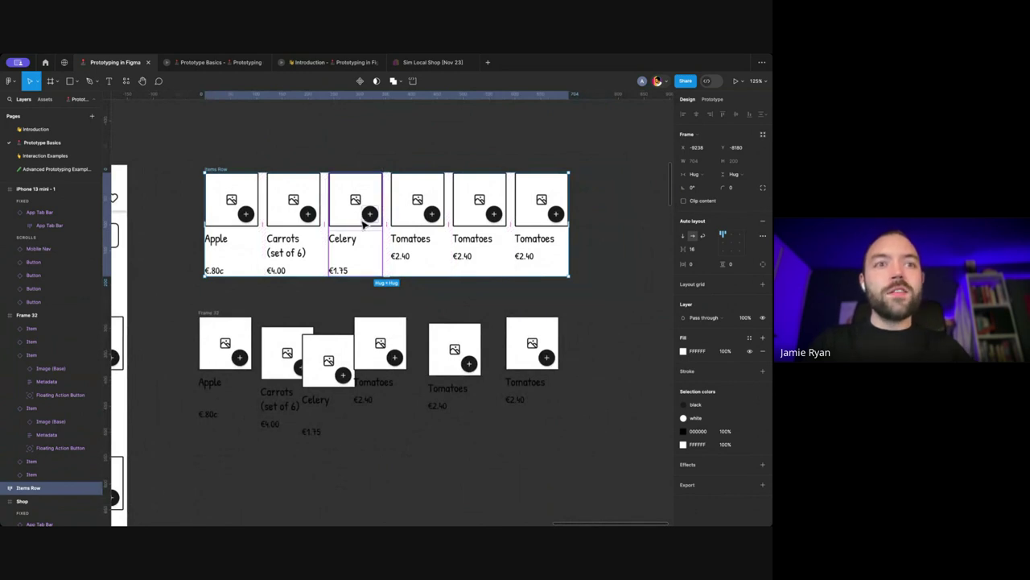
Step: Check the Celery item's settings in the Items Row, and move the whole row up to Y -8286
click(363, 226)
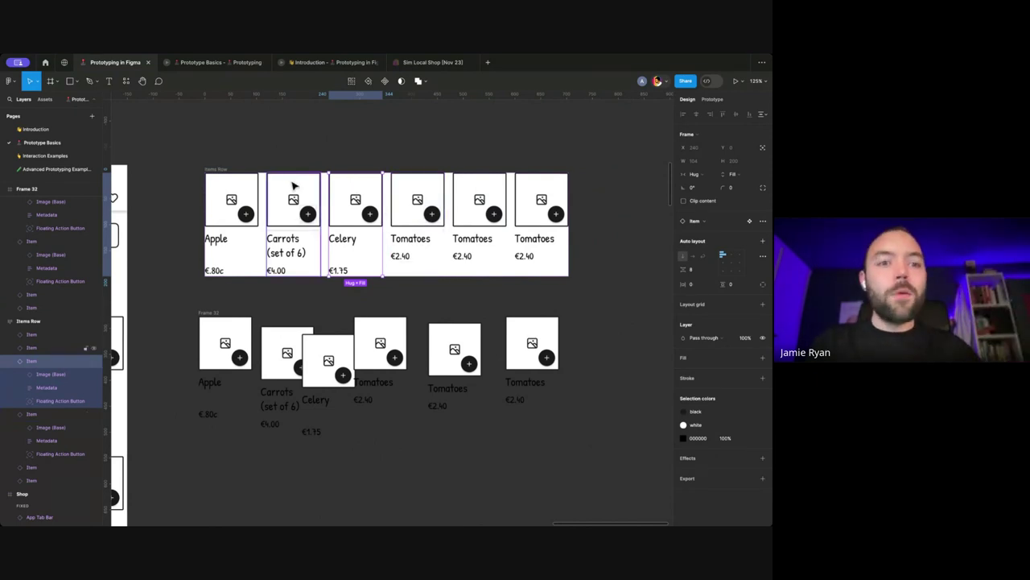
click(241, 197)
click(220, 167)
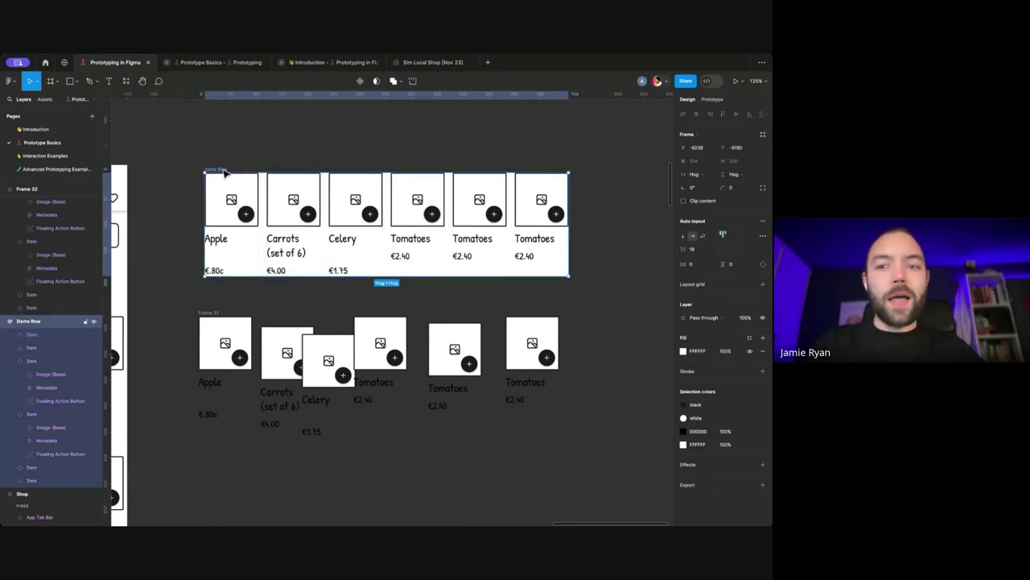
scroll(416, 233, up, 2)
scroll(416, 232, up, 2)
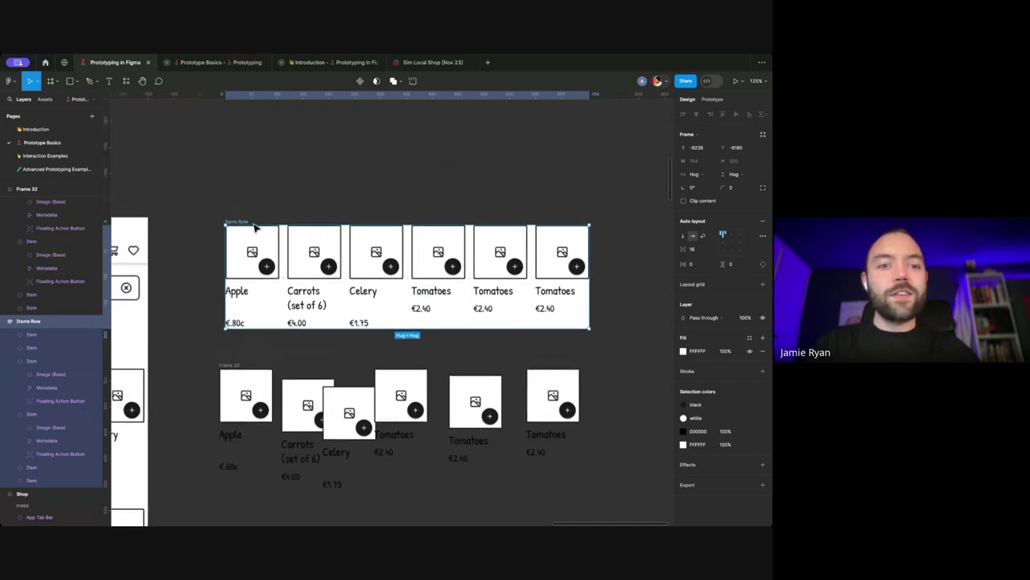
drag(244, 222, 244, 167)
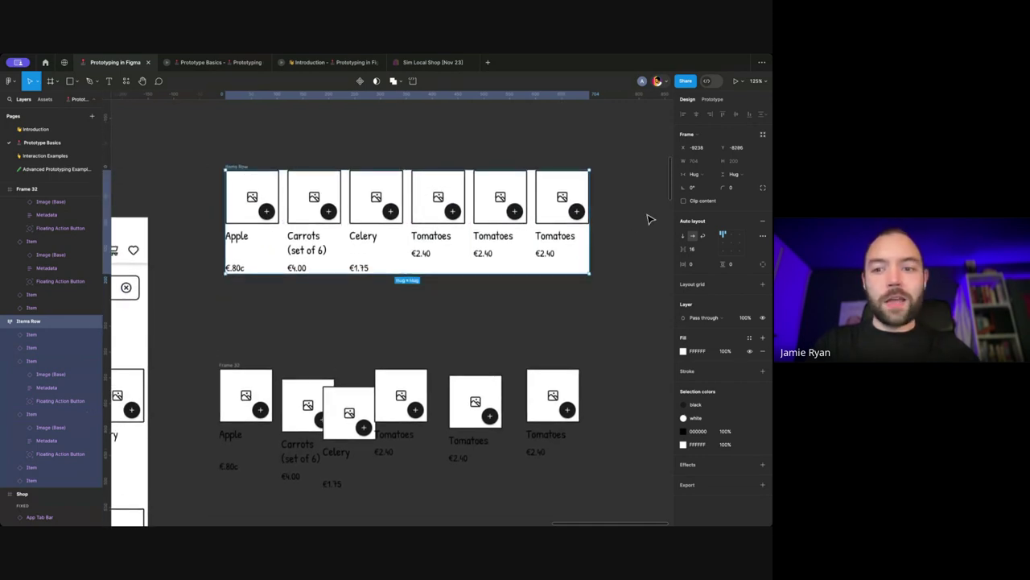
Step: Switch the Items Row's auto layout to vertical and set its height to hug its contents
click(694, 240)
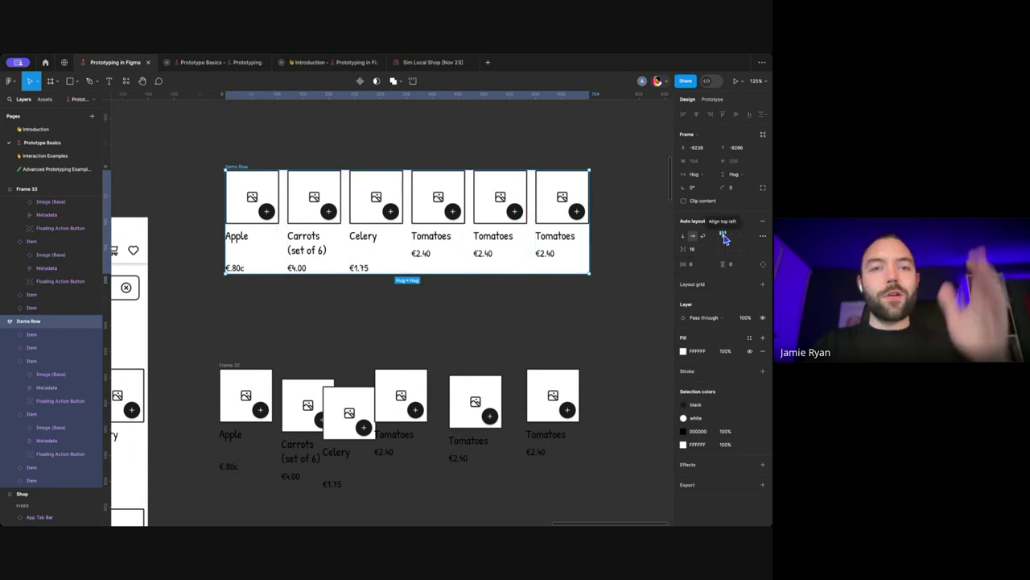
click(682, 238)
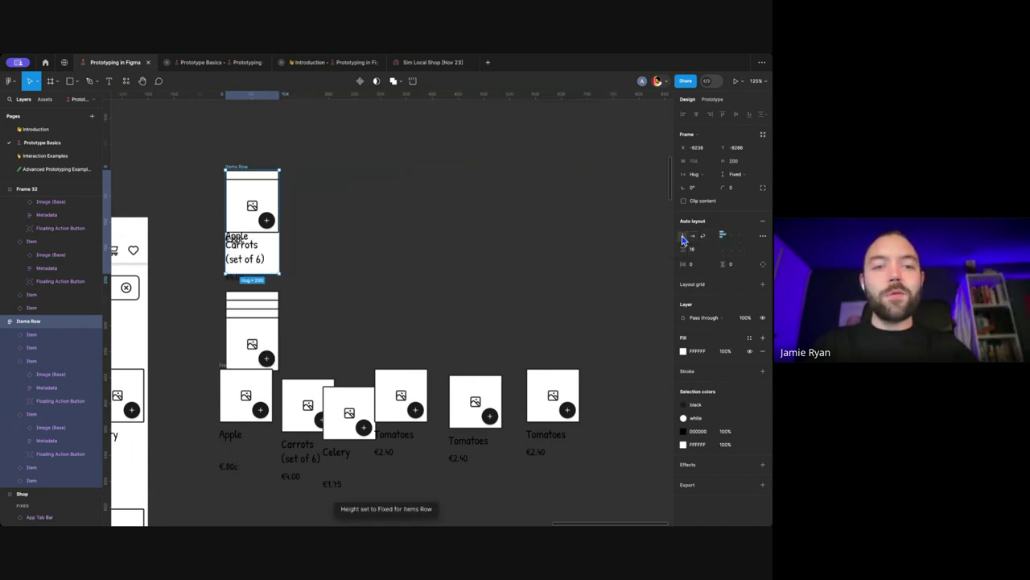
click(741, 177)
click(739, 185)
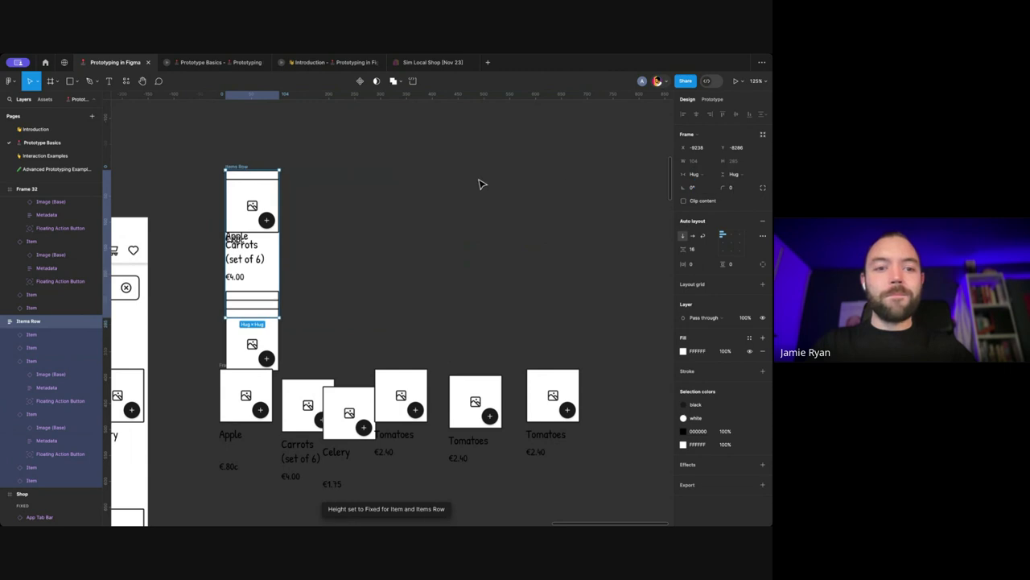
Step: Move the Items Row up and to the right, and set the height of all its items to hug contents
scroll(280, 211, up, 1)
drag(252, 216, 379, 146)
key(Return)
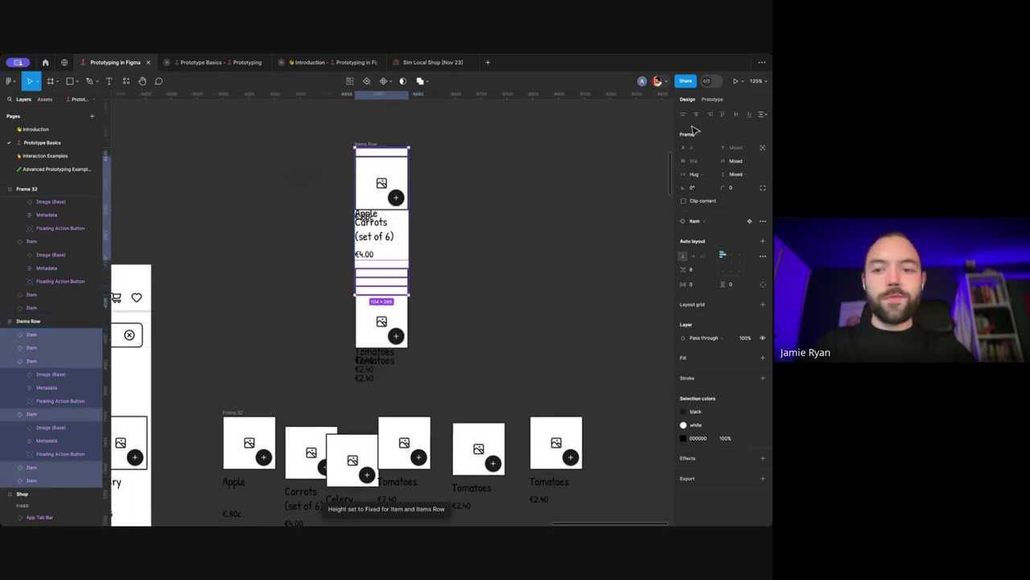
click(735, 179)
click(728, 206)
key(shift+Return)
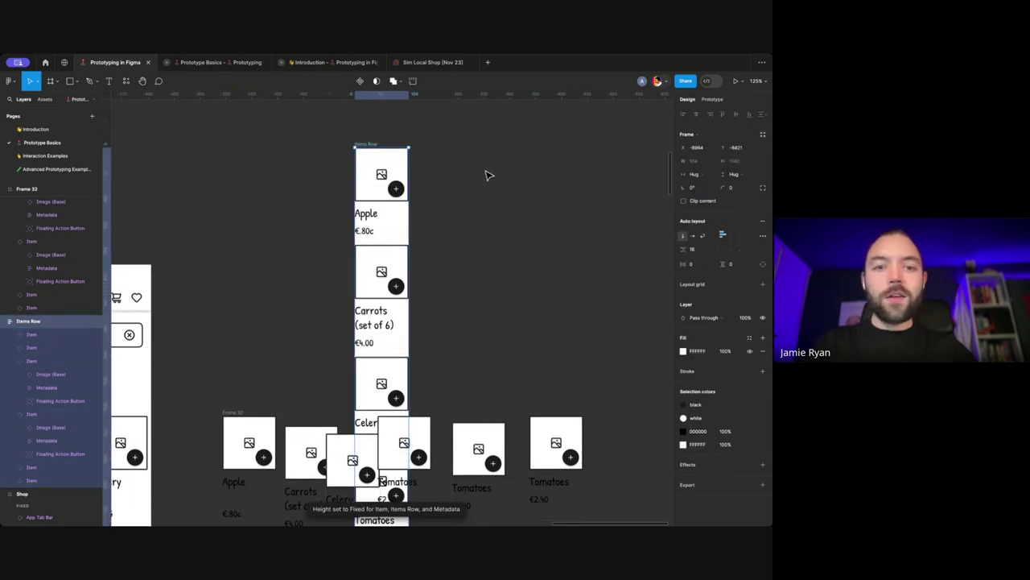
Step: Move the Items Row up and to the right, to Y -8453, and switch its auto layout to horizontal
scroll(410, 161, right, 3)
drag(296, 149, 504, 134)
scroll(650, 228, right, 5)
click(694, 235)
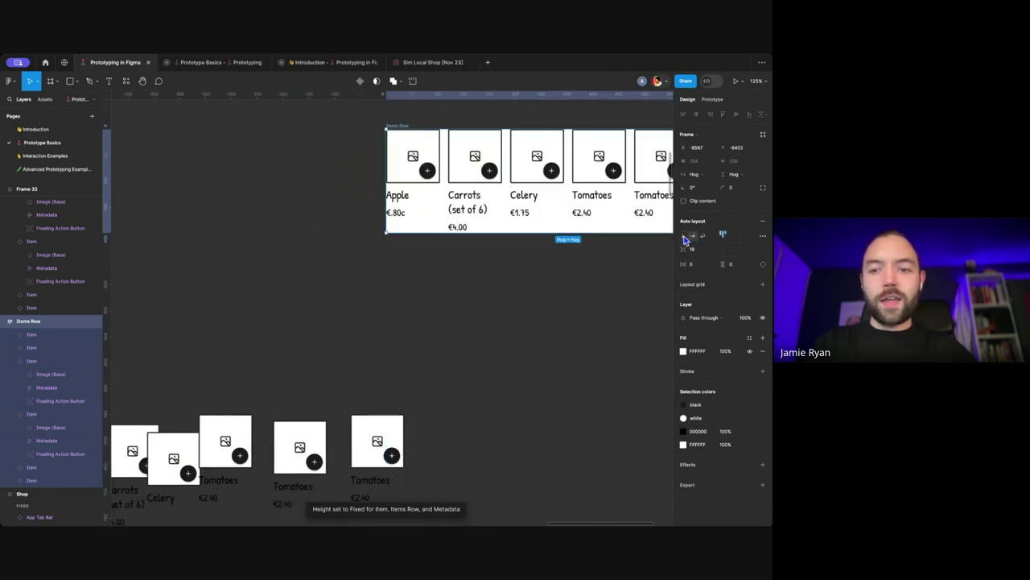
Step: Set the Items Row's auto layout to wrap and narrow the row to a width of about 611
scroll(696, 242, down, 3)
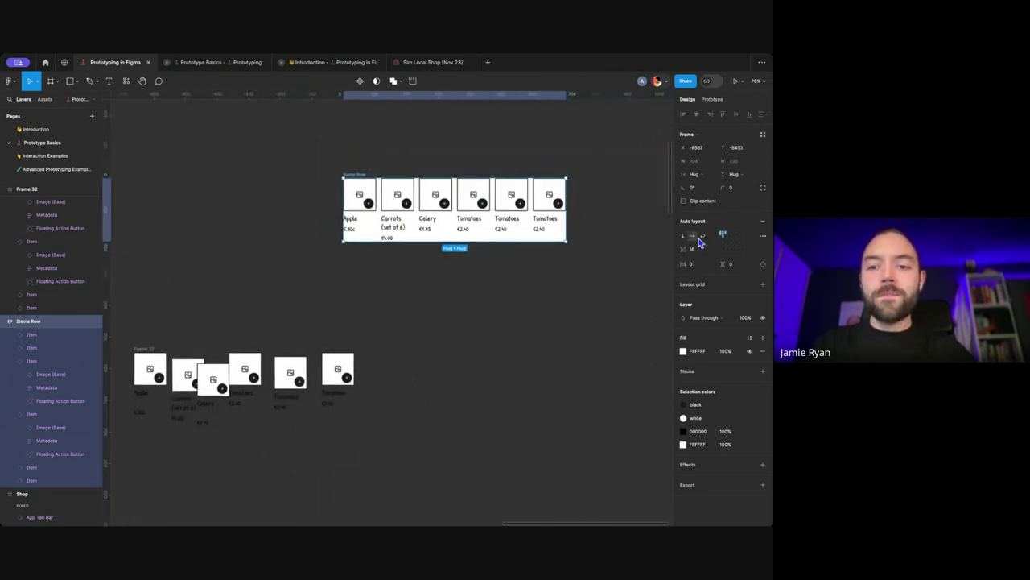
scroll(594, 219, up, 3)
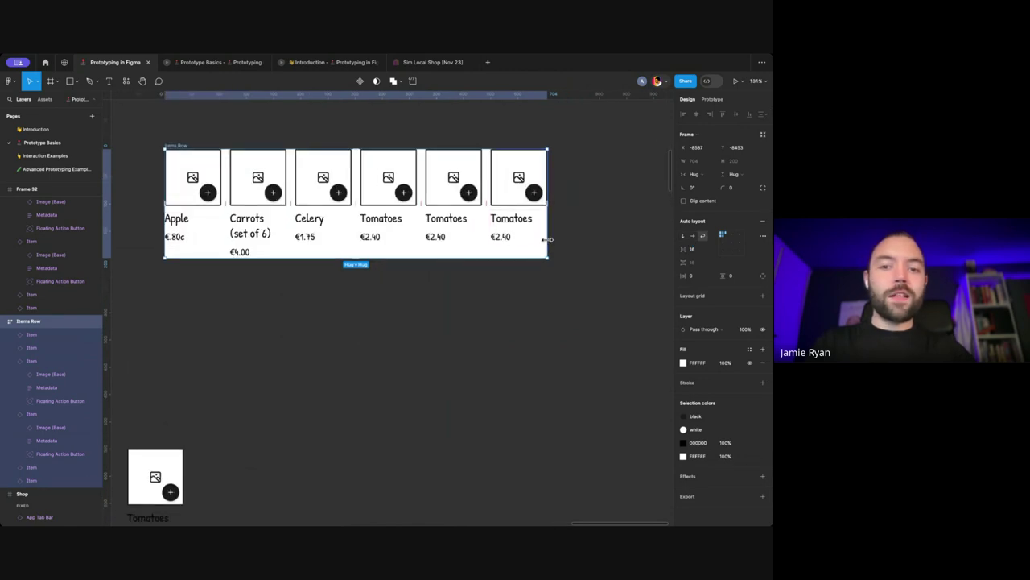
drag(548, 239, 502, 252)
scroll(501, 252, left, 2)
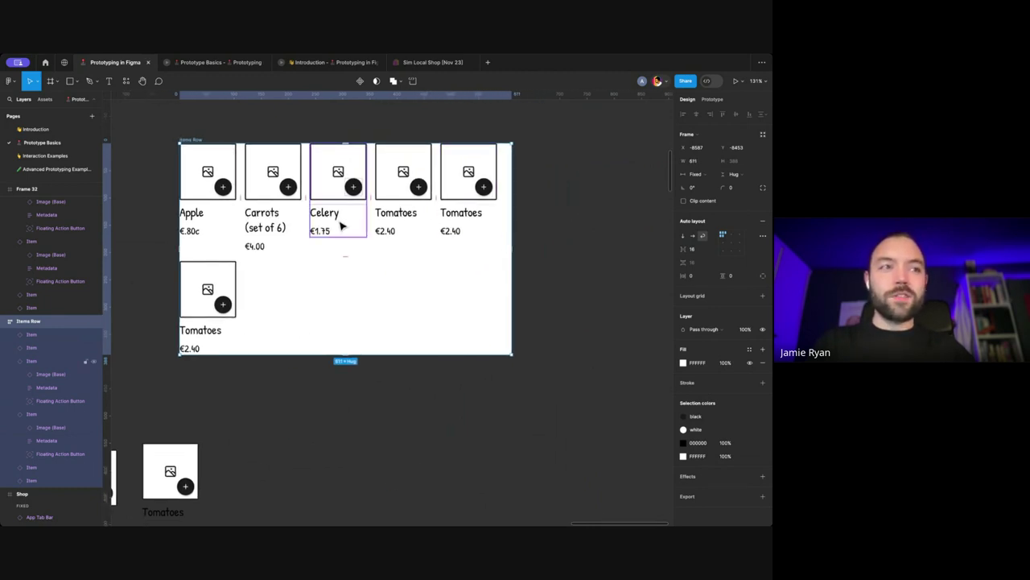
Step: Move the second-to-last Tomatoes item in Frame 32 by hand to about X 424, Y 3
scroll(341, 227, left, 3)
scroll(343, 225, down, 5)
click(286, 256)
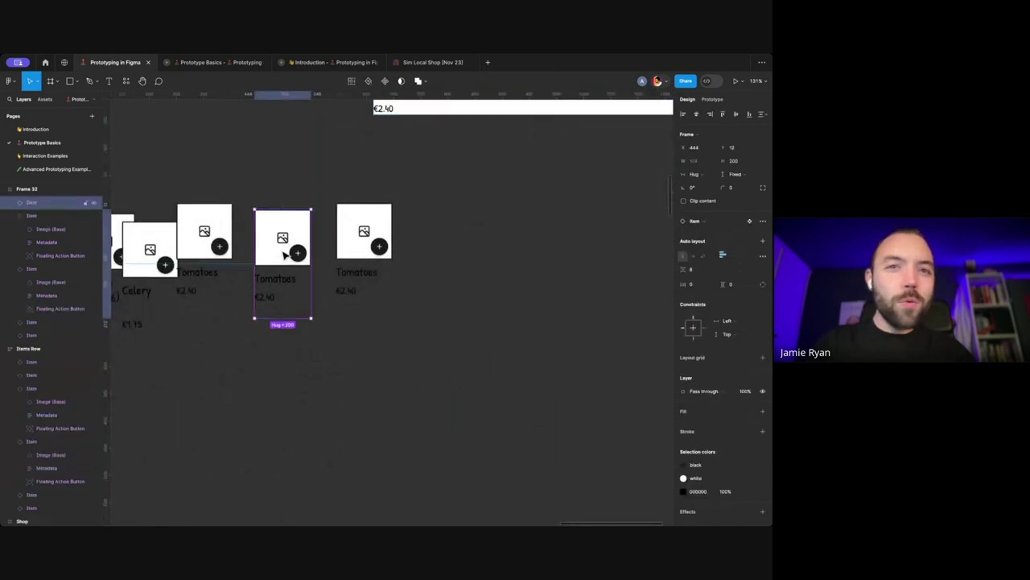
drag(280, 264, 270, 259)
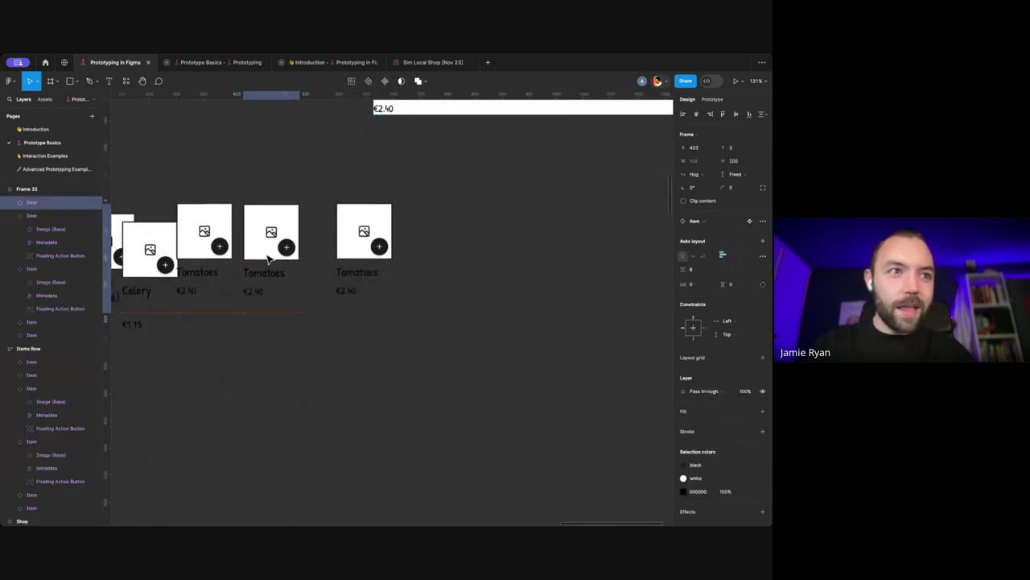
Step: Duplicate the Carrots (set of 6) item five times inside the wrapping Items Row
scroll(271, 259, up, 5)
scroll(271, 260, right, 2)
scroll(271, 259, up, 5)
scroll(271, 259, right, 3)
scroll(266, 259, down, 1)
scroll(275, 217, down, 3)
click(292, 211)
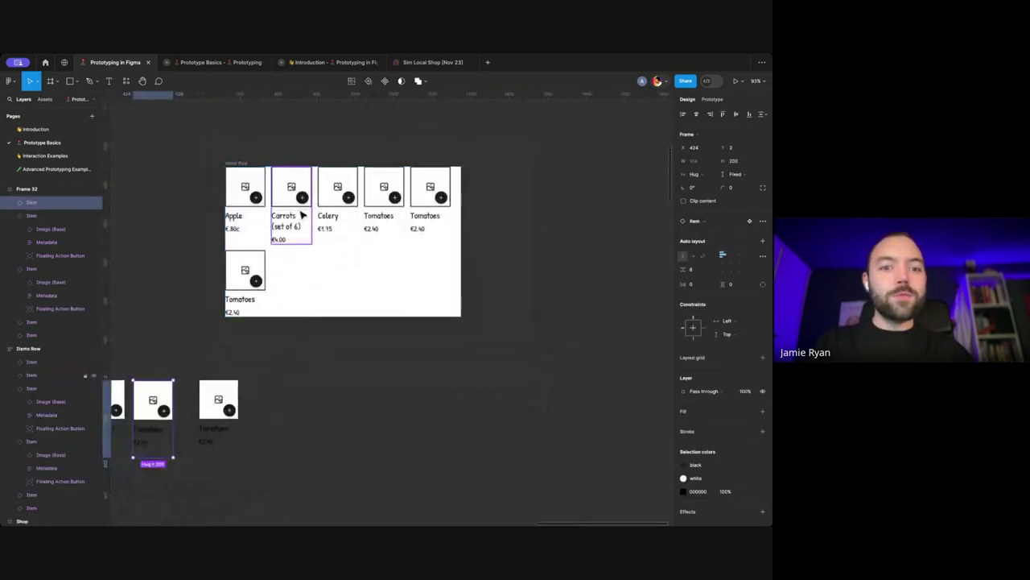
key(ctrl+d)
key(ctrl+d)
key(ctrl+d)
key(ctrl+d)
key(ctrl+d)
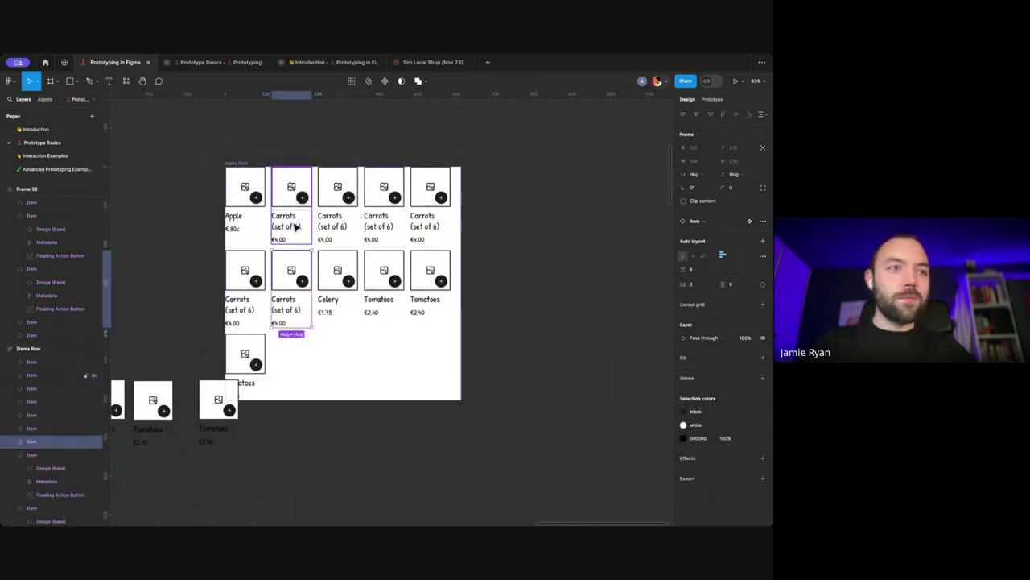
Step: Examine the auto layout settings of the Shop screen's Body, its Fruit & Veg Items Row and its Search field
scroll(295, 228, left, 3)
scroll(327, 207, left, 20)
scroll(327, 207, down, 9)
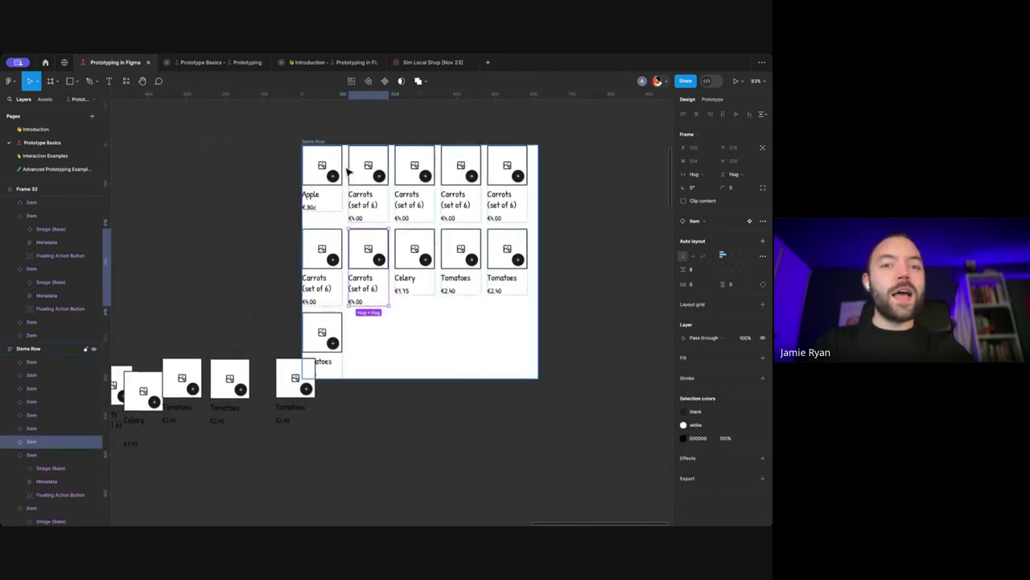
click(391, 175)
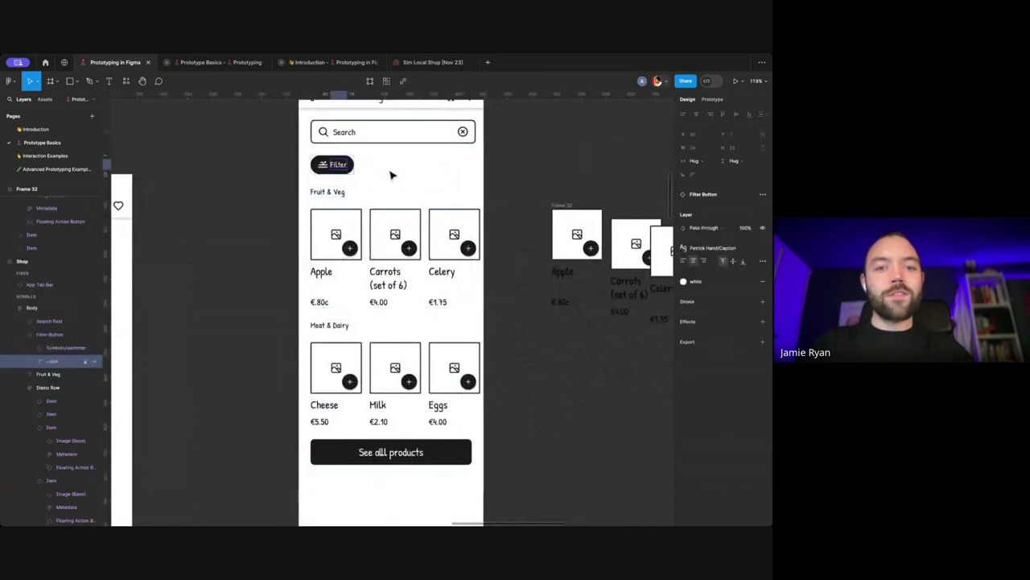
scroll(400, 175, down, 2)
scroll(391, 174, right, 2)
scroll(381, 172, up, 3)
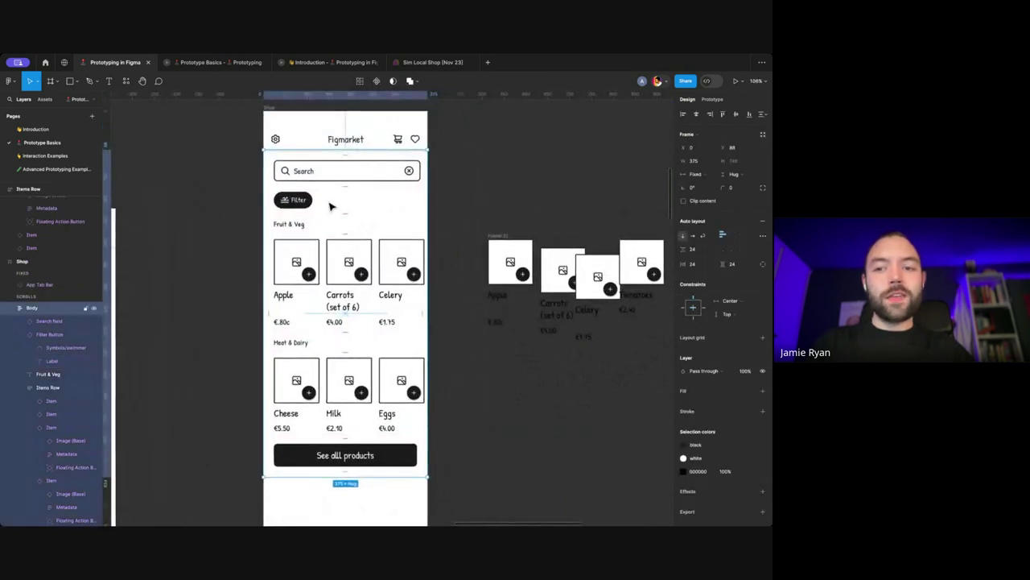
click(307, 258)
scroll(308, 258, down, 1)
scroll(307, 258, left, 1)
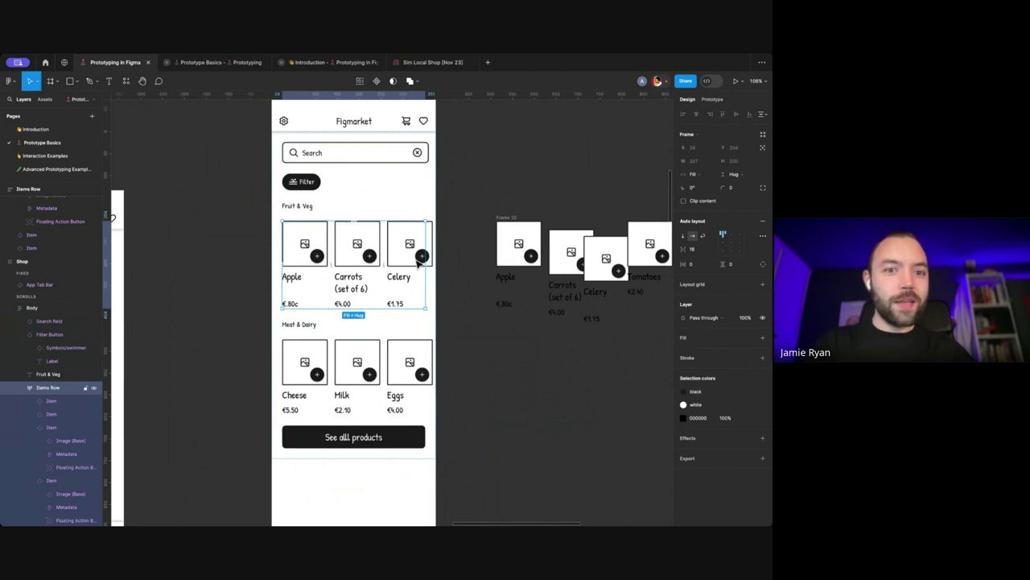
scroll(338, 160, down, 1)
click(327, 141)
scroll(327, 145, up, 3)
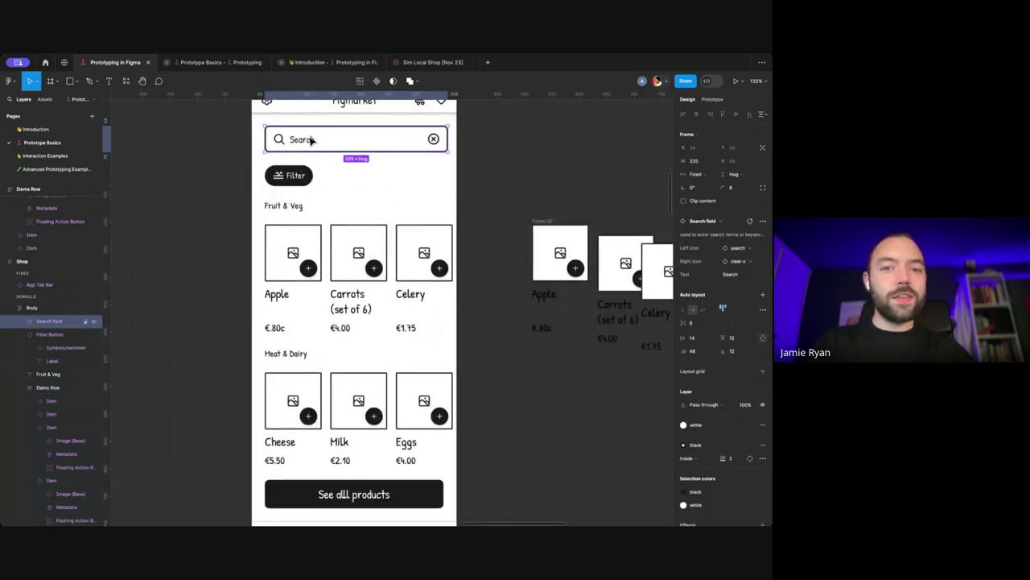
scroll(434, 139, down, 5)
scroll(322, 156, up, 2)
click(322, 156)
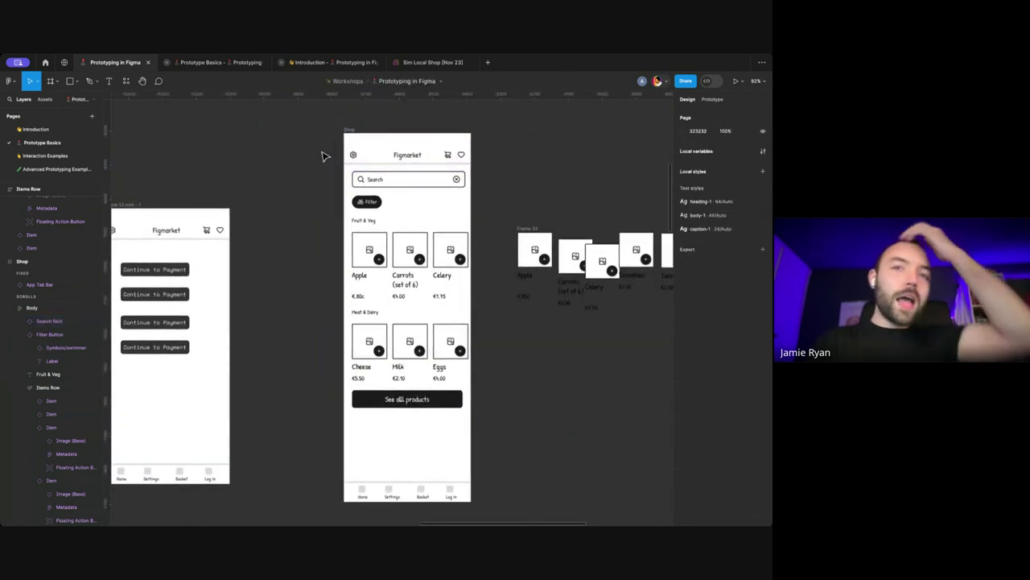
scroll(322, 157, right, 2)
scroll(322, 156, left, 5)
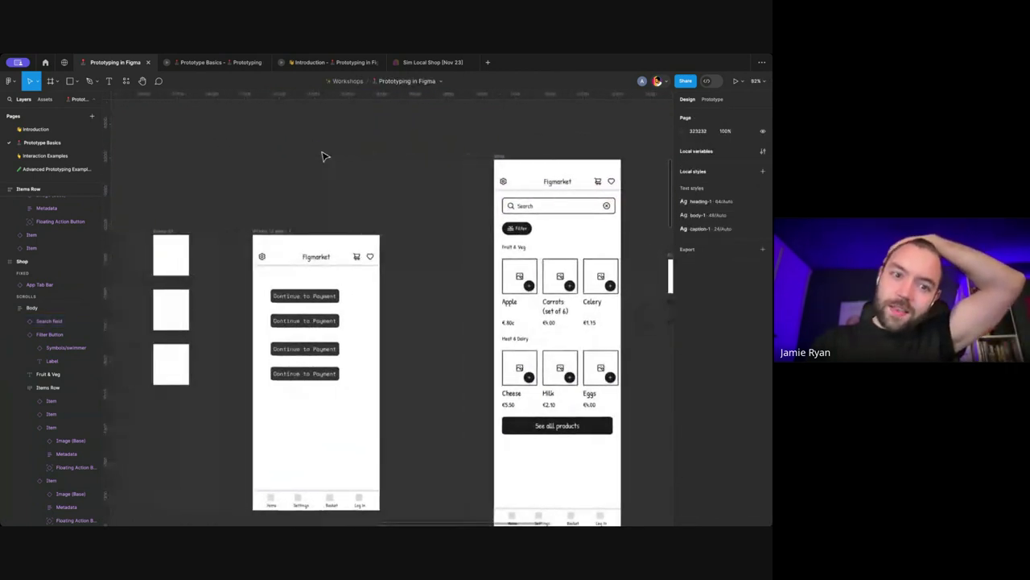
scroll(322, 156, down, 2)
scroll(322, 156, left, 2)
scroll(334, 287, right, 10)
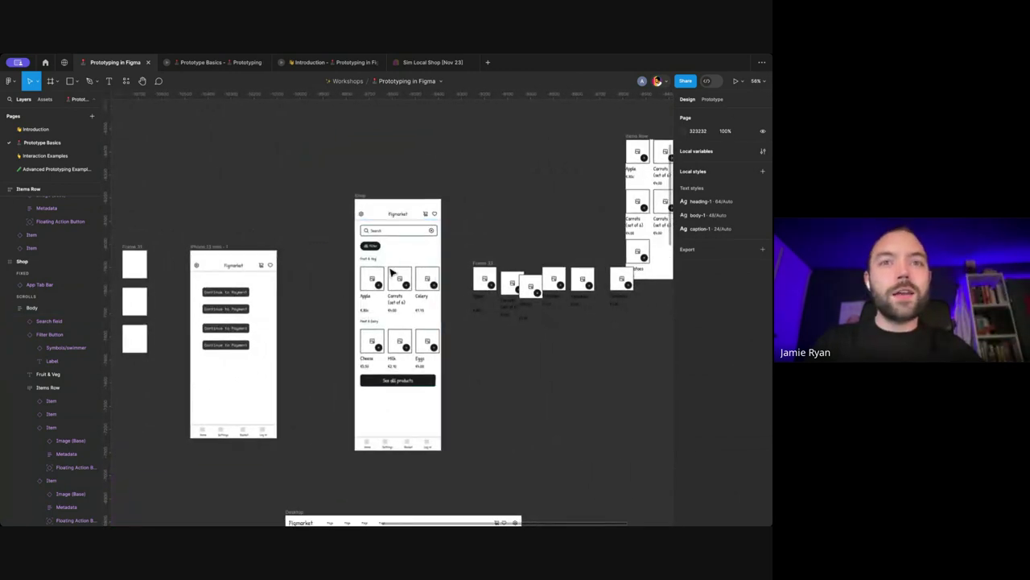
scroll(342, 287, right, 2)
scroll(418, 264, up, 3)
scroll(418, 264, right, 1)
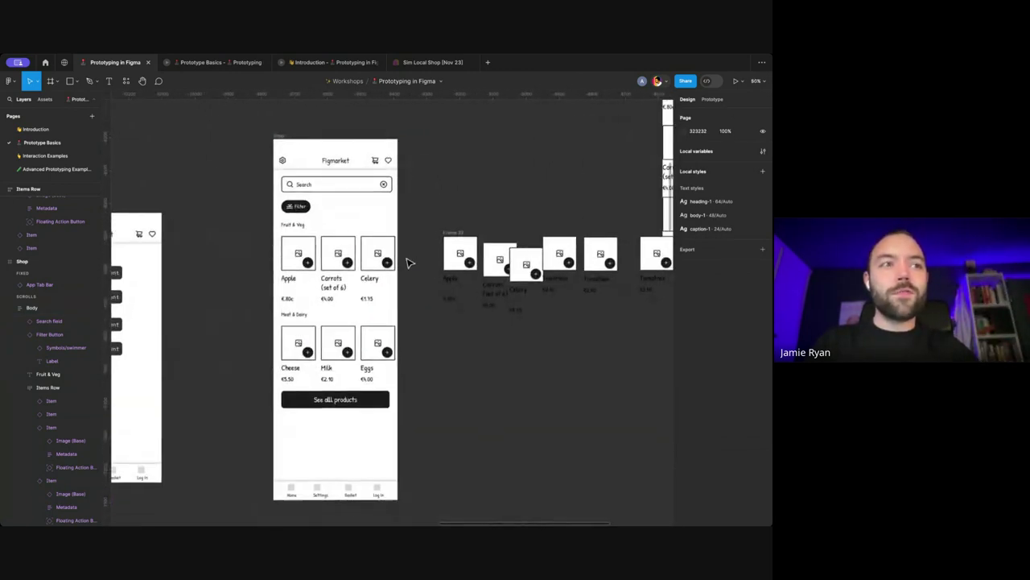
Step: Inspect the Shop screen's Mobile Nav, its cart icon and the clear icon in the Search field
click(367, 163)
scroll(368, 171, up, 5)
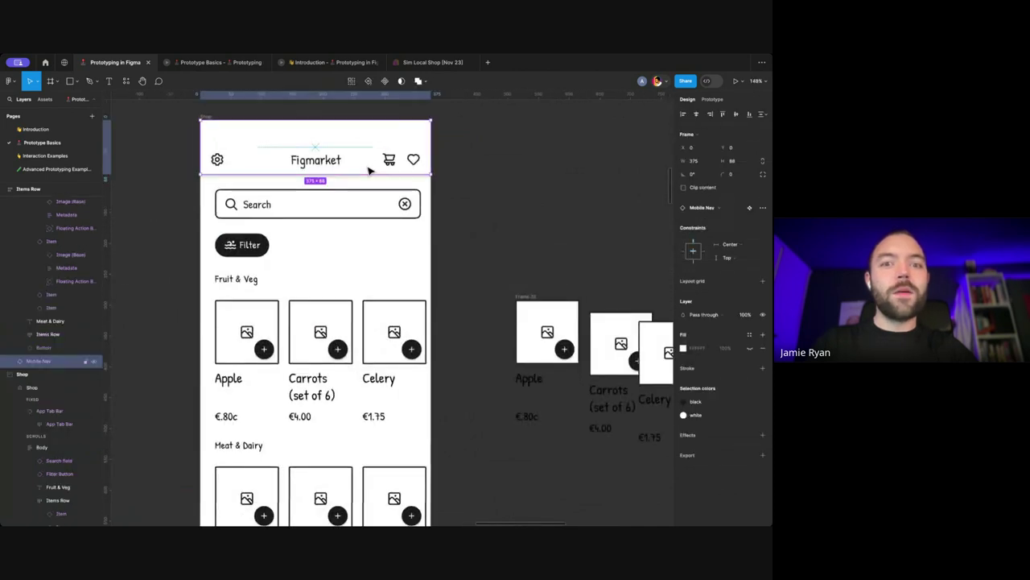
click(483, 188)
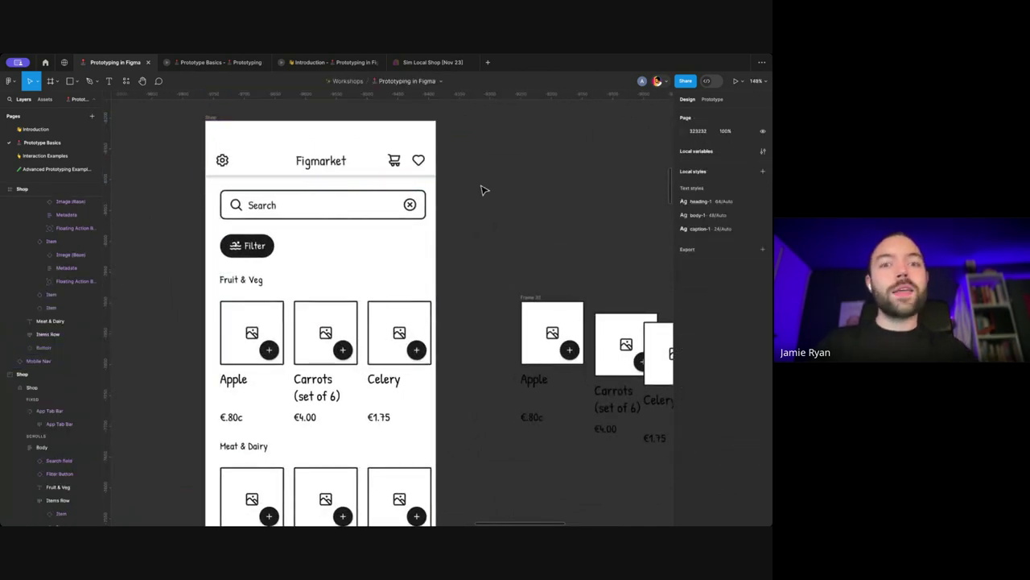
click(397, 161)
scroll(411, 170, up, 5)
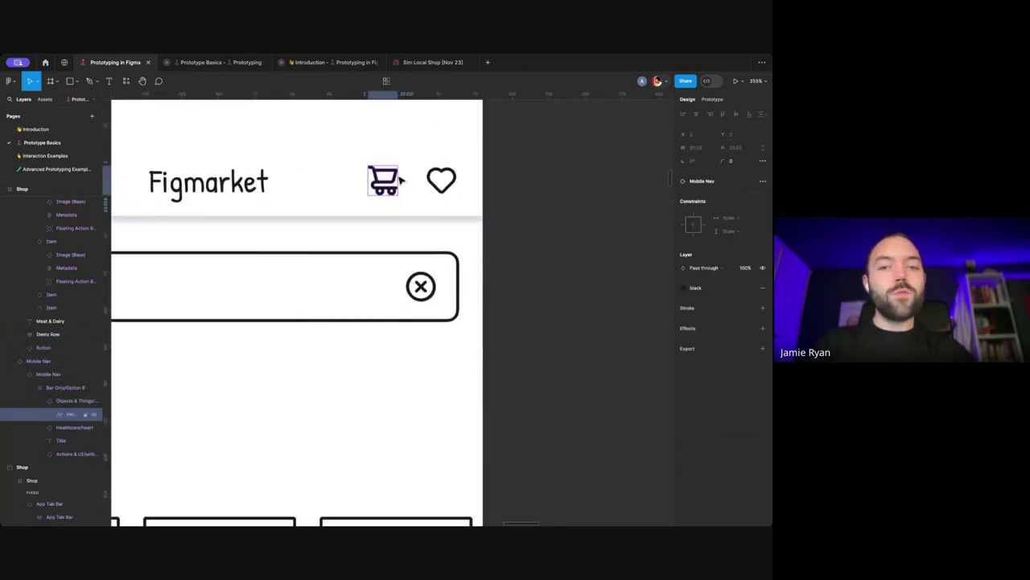
click(399, 278)
scroll(376, 291, down, 2)
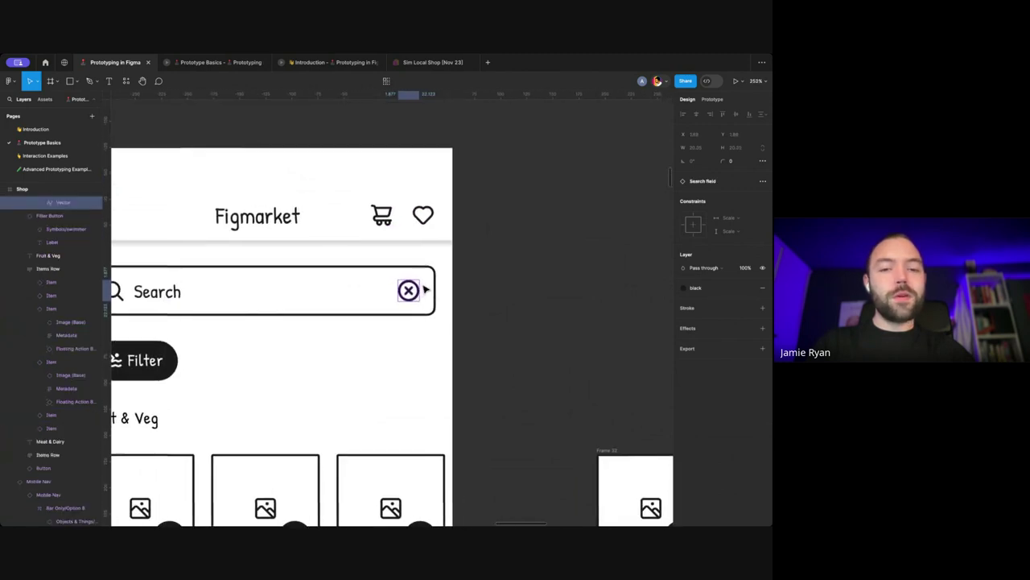
scroll(375, 288, up, 4)
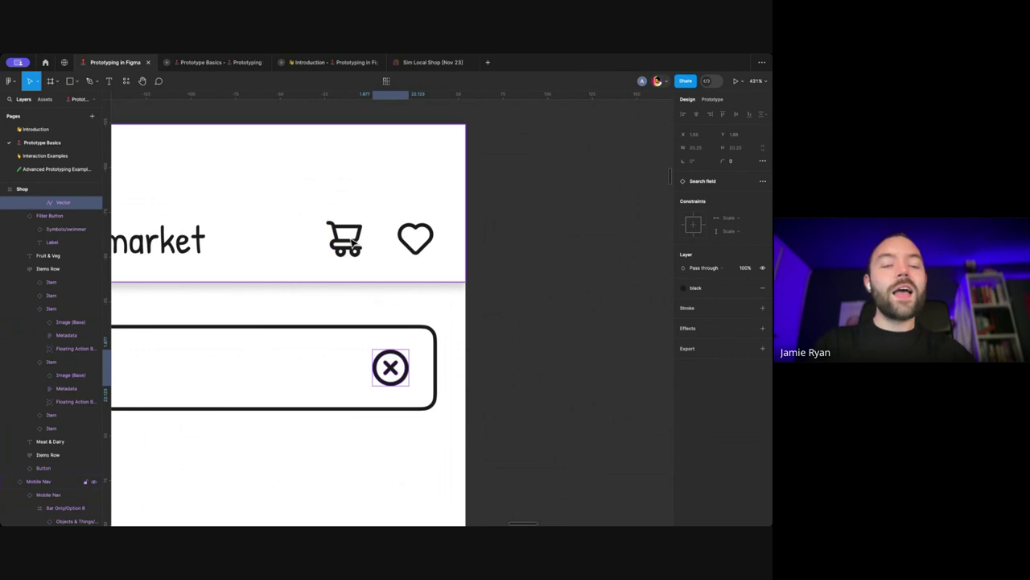
Step: Search the resources for "phos" and run the Phosphor Icons plugin
scroll(375, 238, down, 2)
click(453, 228)
key(shift+i)
text(ph)
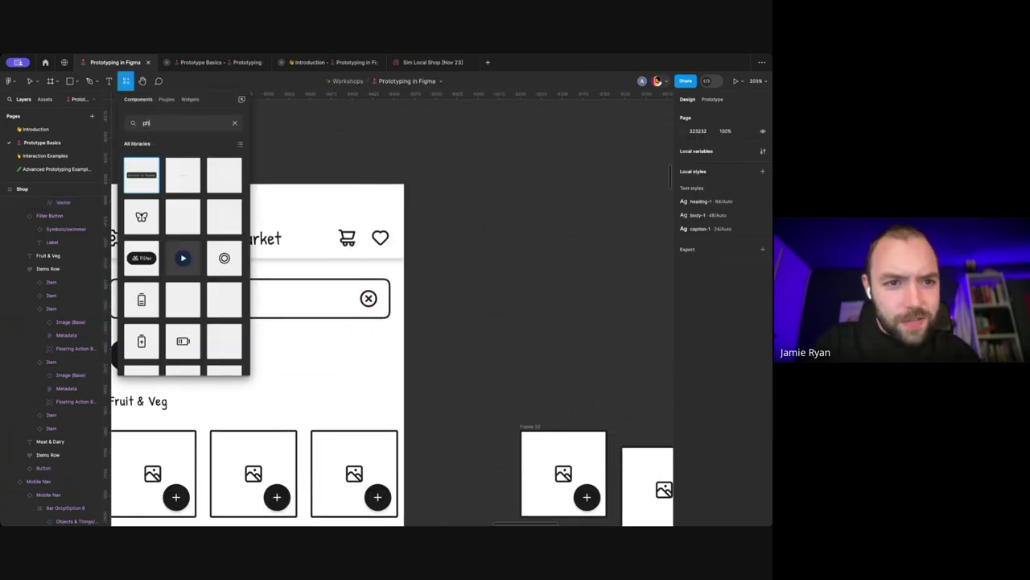
text(os)
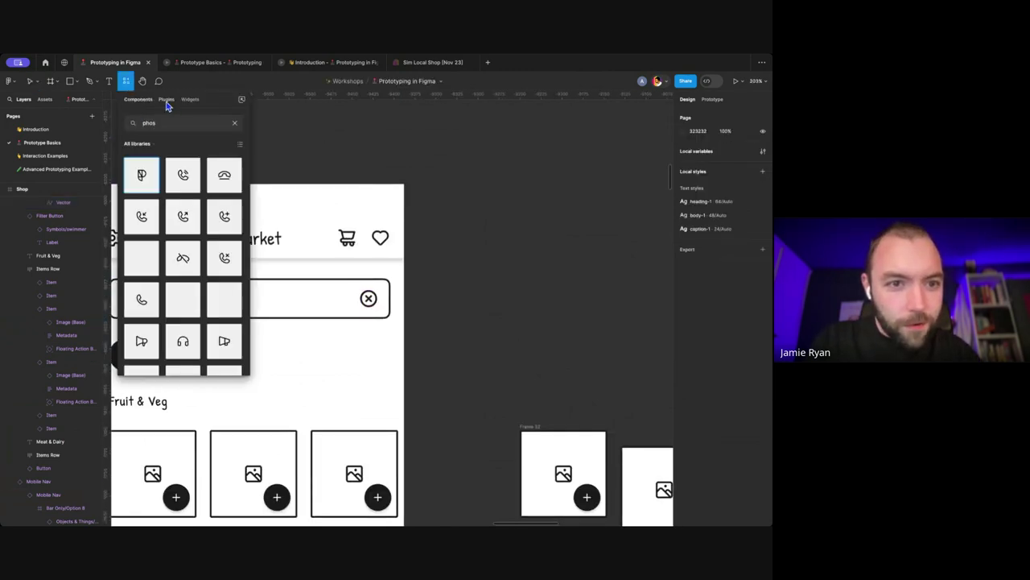
click(167, 99)
click(164, 160)
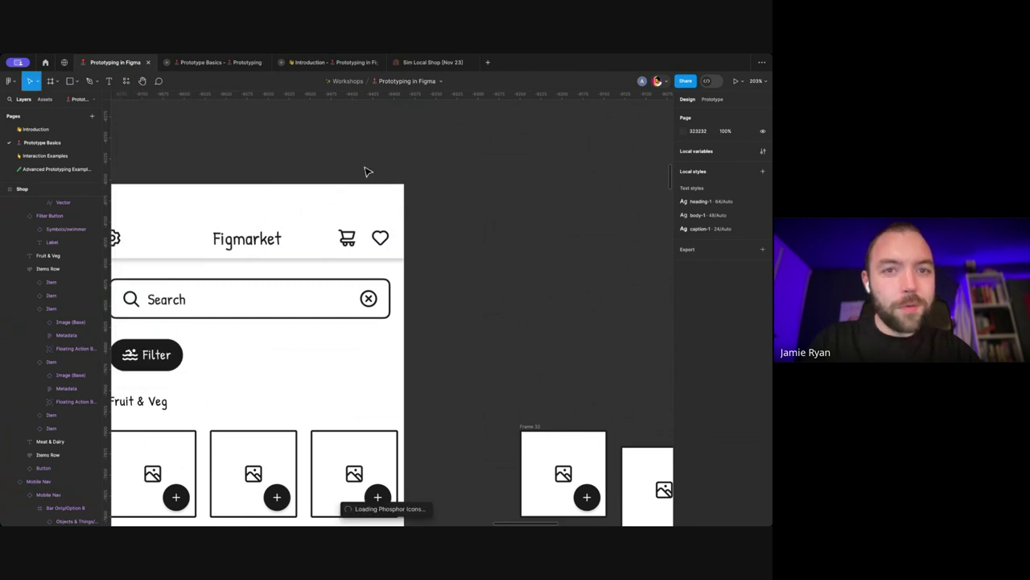
Step: Insert the AirTrafficControl icon on the empty canvas beside the Shop screen and close the plugin window
scroll(363, 170, right, 5)
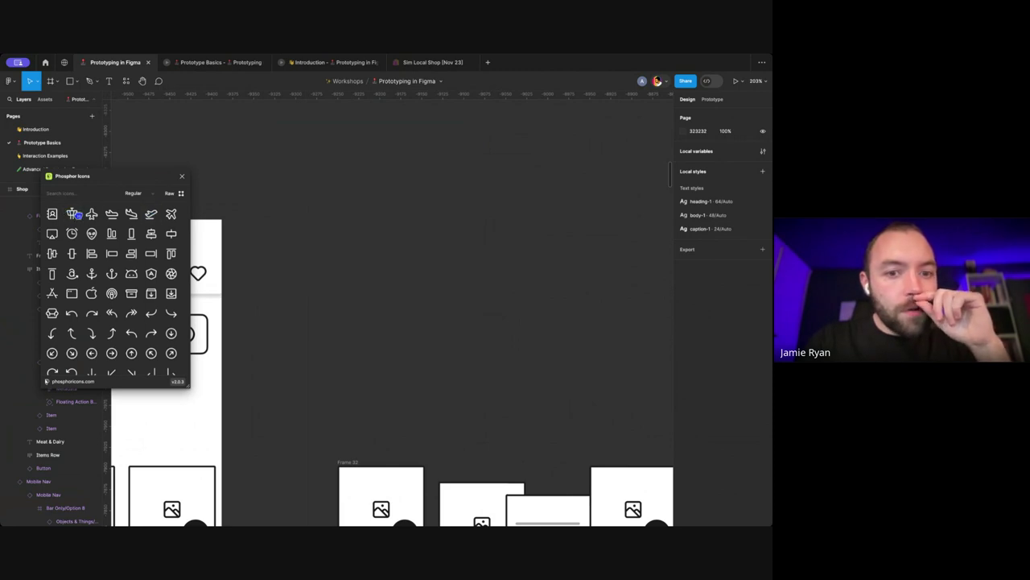
drag(354, 237, 361, 246)
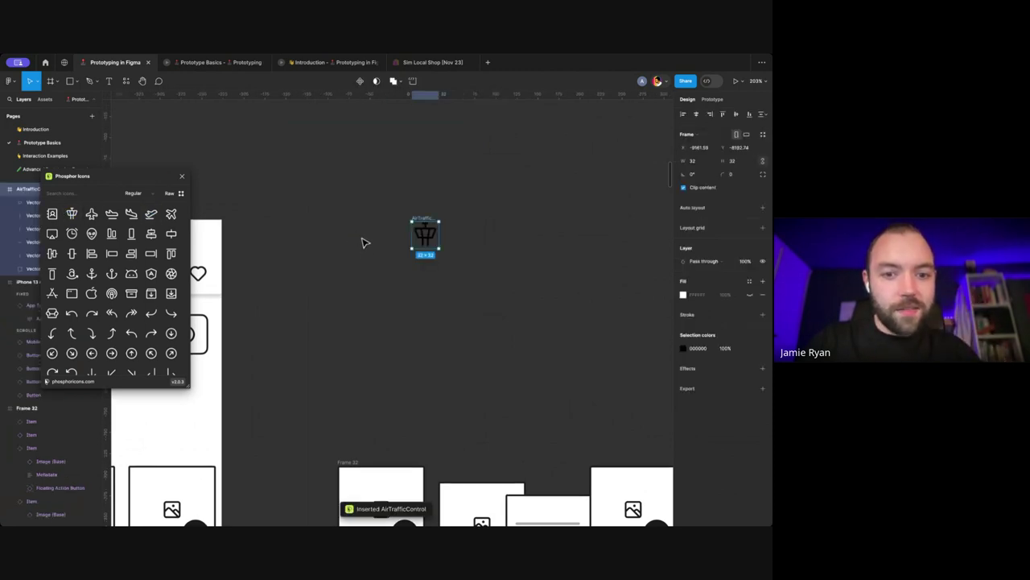
scroll(421, 218, up, 3)
double_click(430, 241)
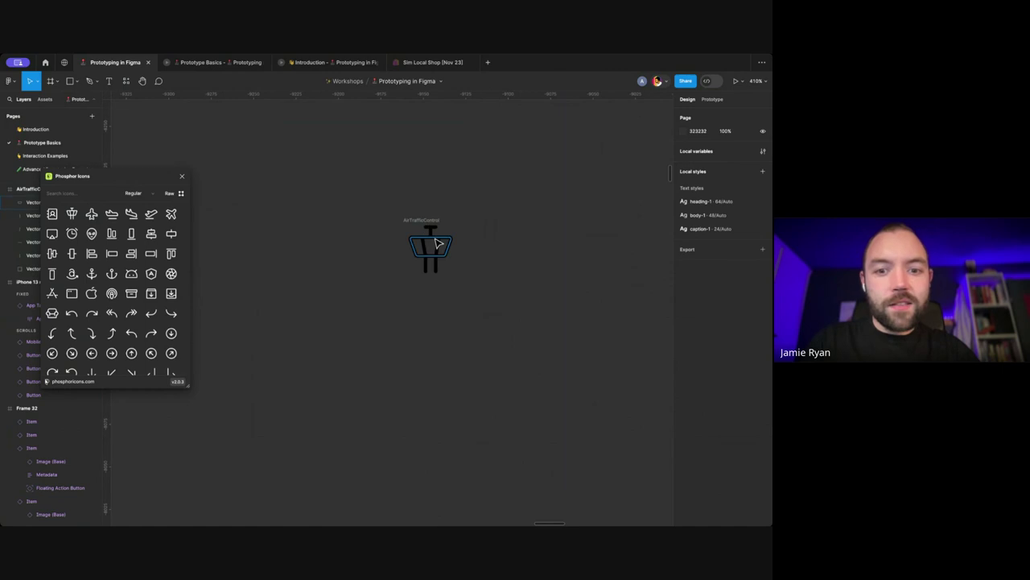
click(183, 177)
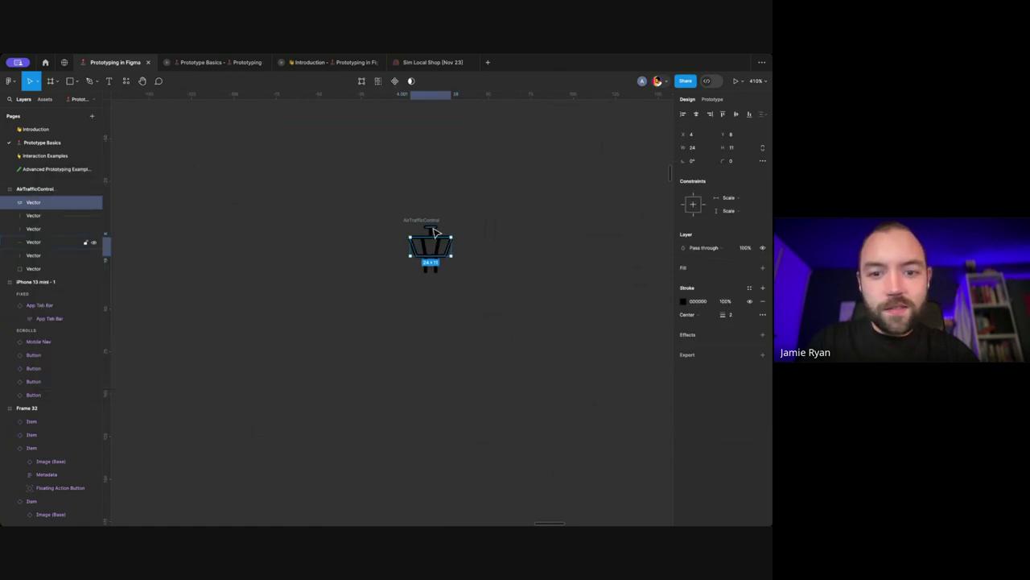
Step: Inspect the individual vectors that make up the AirTrafficControl icon
click(435, 231)
scroll(431, 241, up, 3)
click(417, 237)
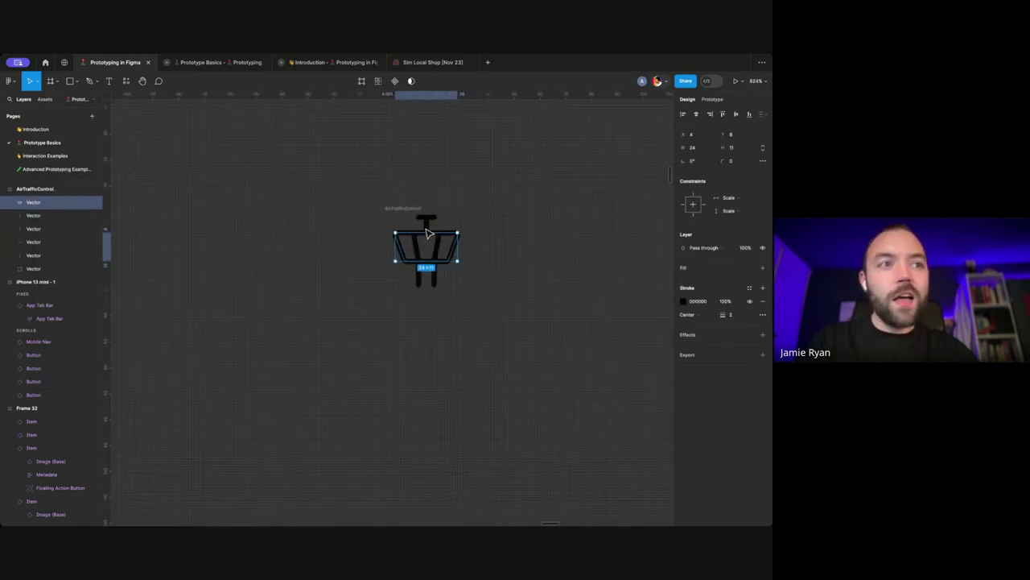
click(417, 219)
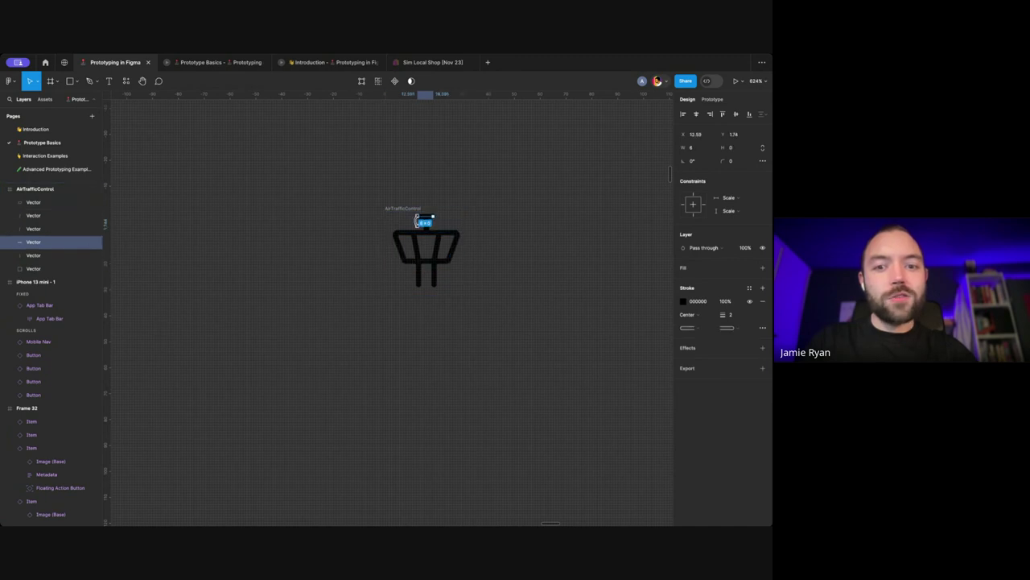
click(404, 219)
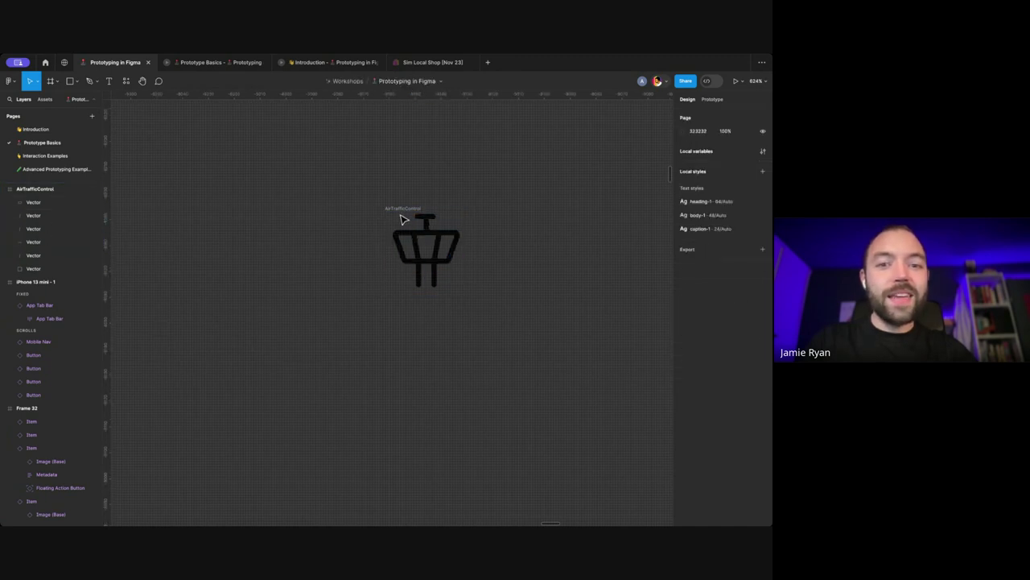
Step: Delete the AirTrafficControl icon frame from the canvas
click(408, 209)
scroll(402, 209, down, 3)
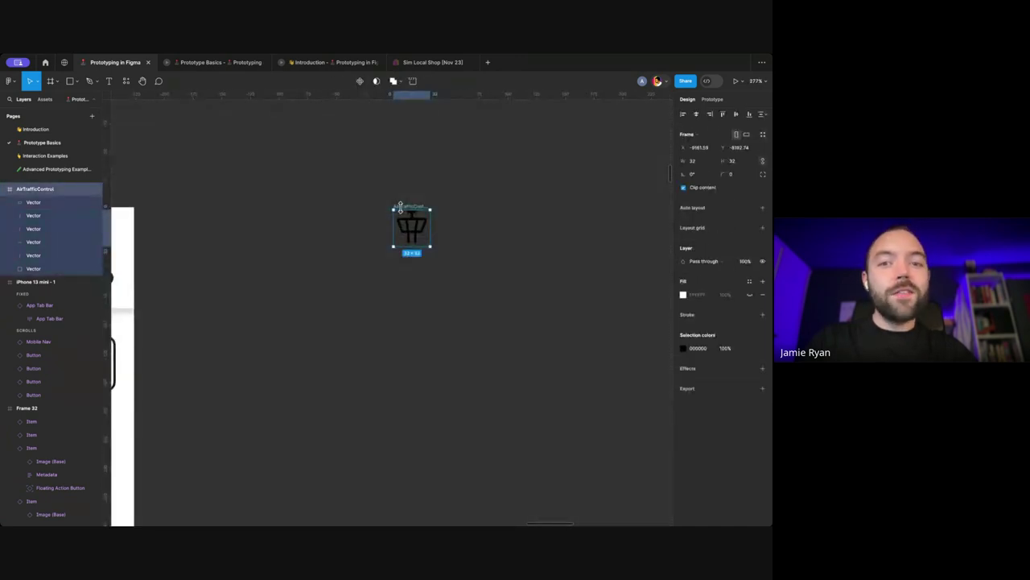
key(Delete)
scroll(402, 212, down, 5)
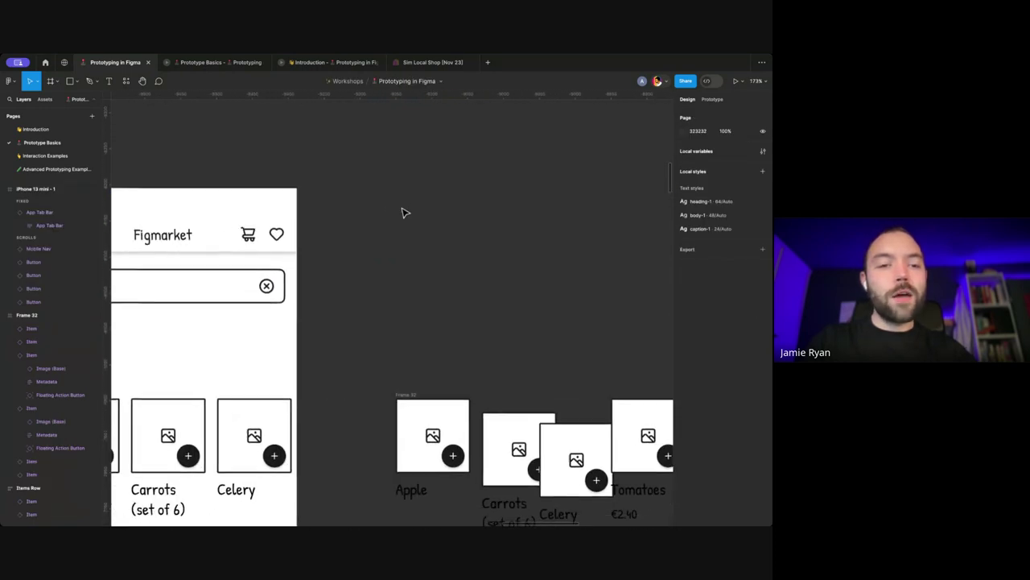
Step: Switch to the Sim Local Shop [Nov 23] file and show the design properties of the Notes frame in the Results Found section
click(432, 62)
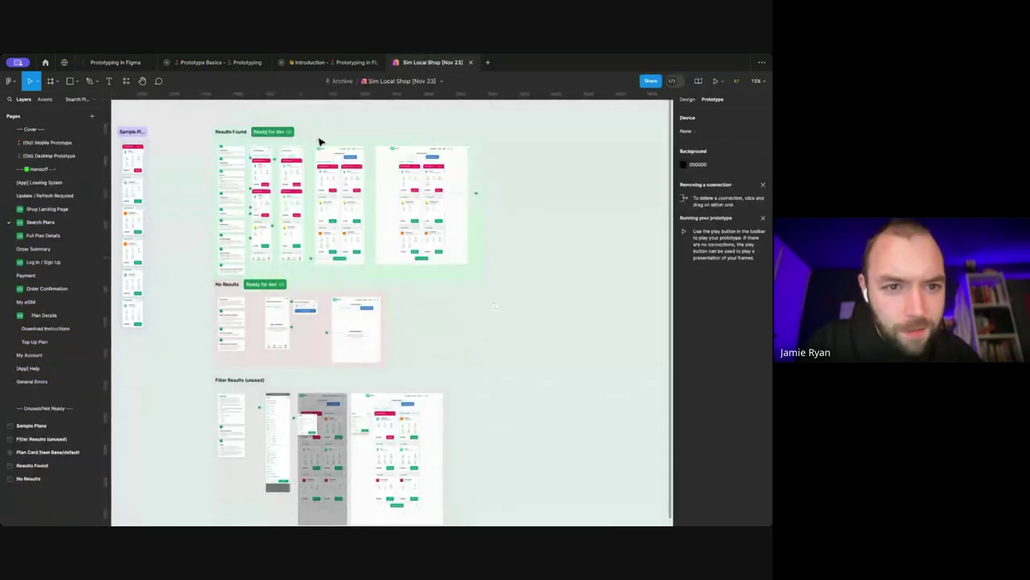
click(233, 155)
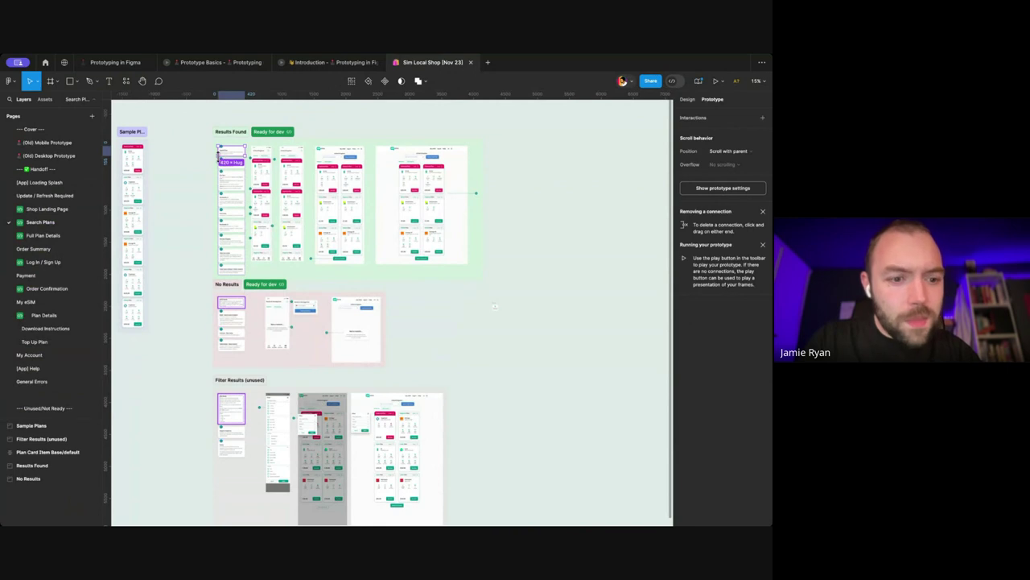
scroll(219, 158, up, 3)
key(Escape)
scroll(265, 170, up, 3)
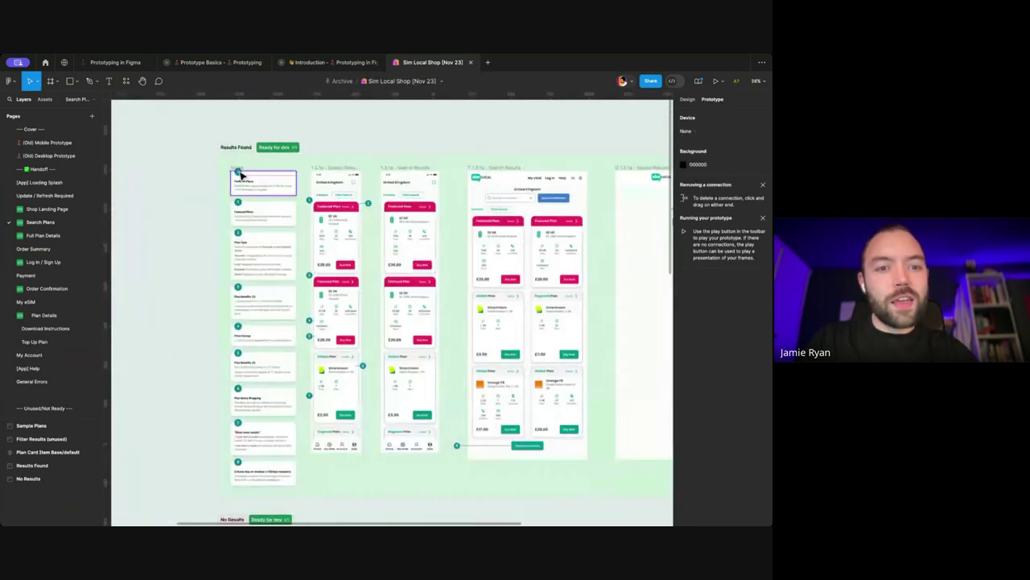
click(240, 175)
scroll(235, 171, up, 2)
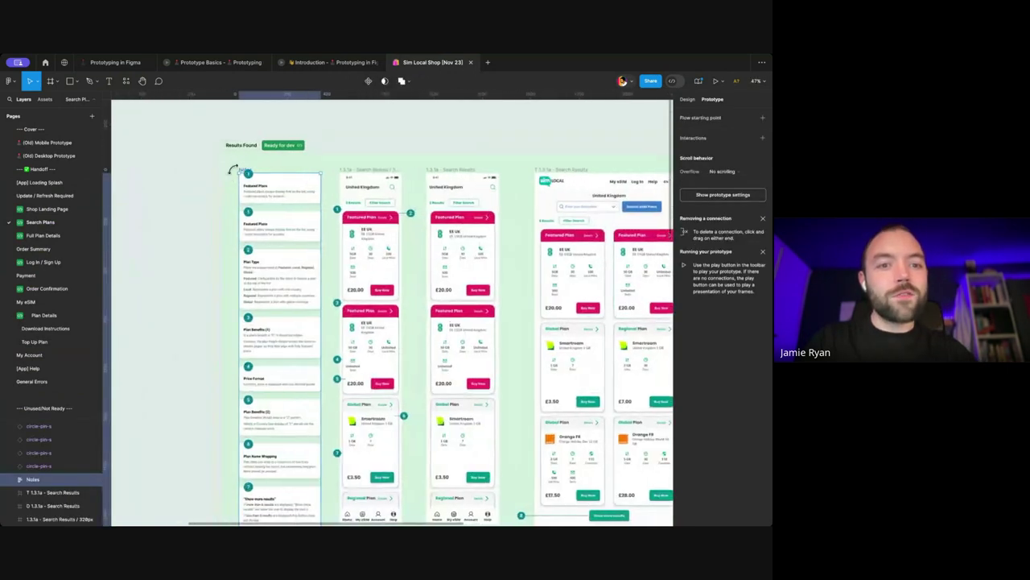
scroll(233, 169, left, 2)
key(alt+8)
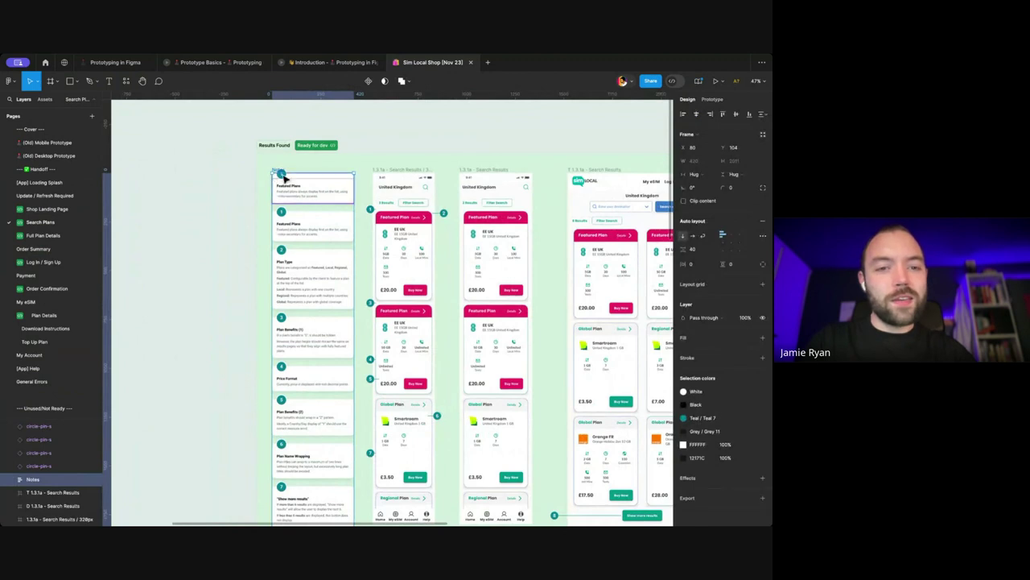
Step: Convert the Notes auto layout frame in the Results Found section into a group and check its contents
scroll(306, 203, down, 2)
click(699, 134)
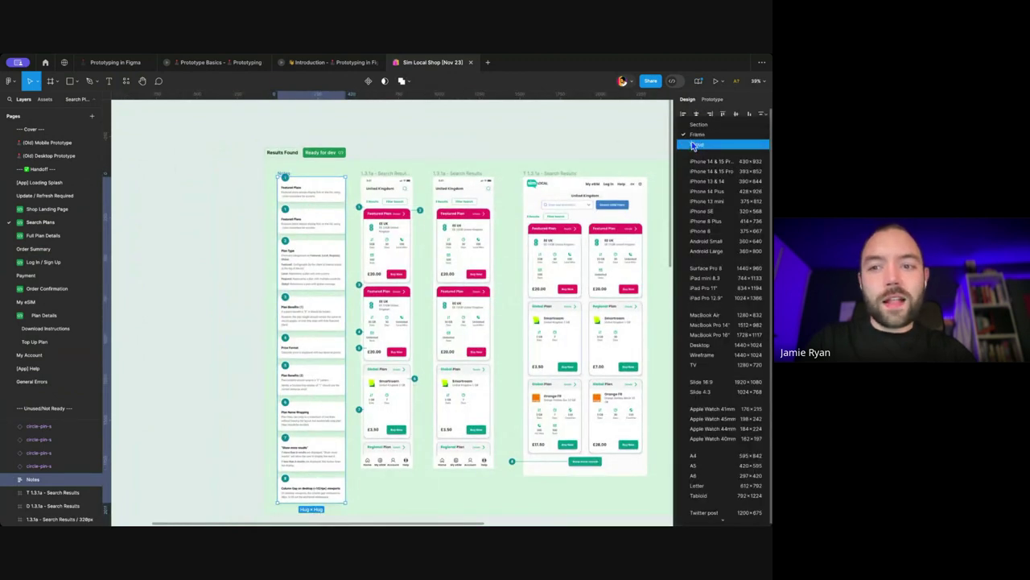
click(695, 148)
scroll(284, 171, up, 2)
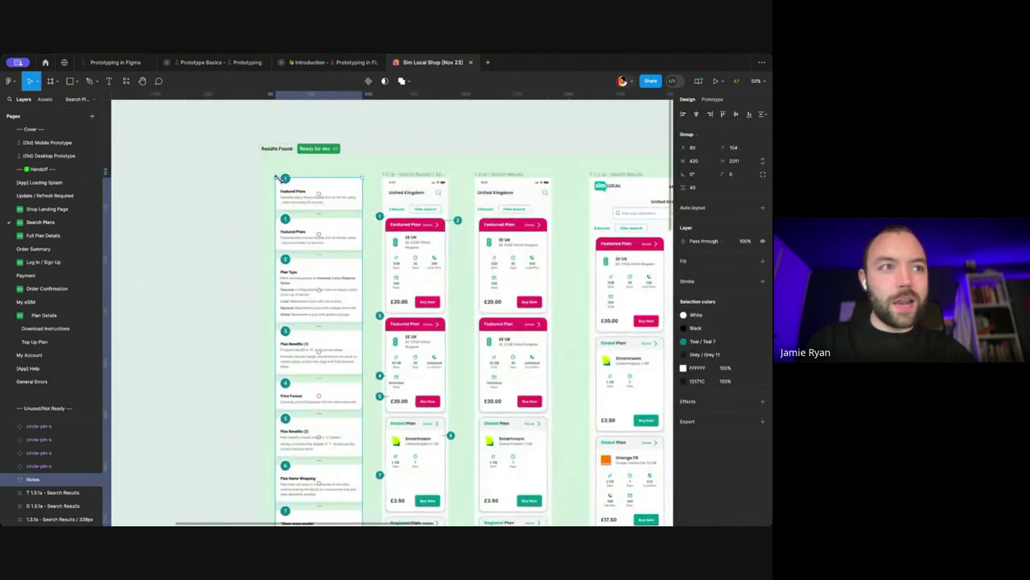
scroll(286, 193, down, 2)
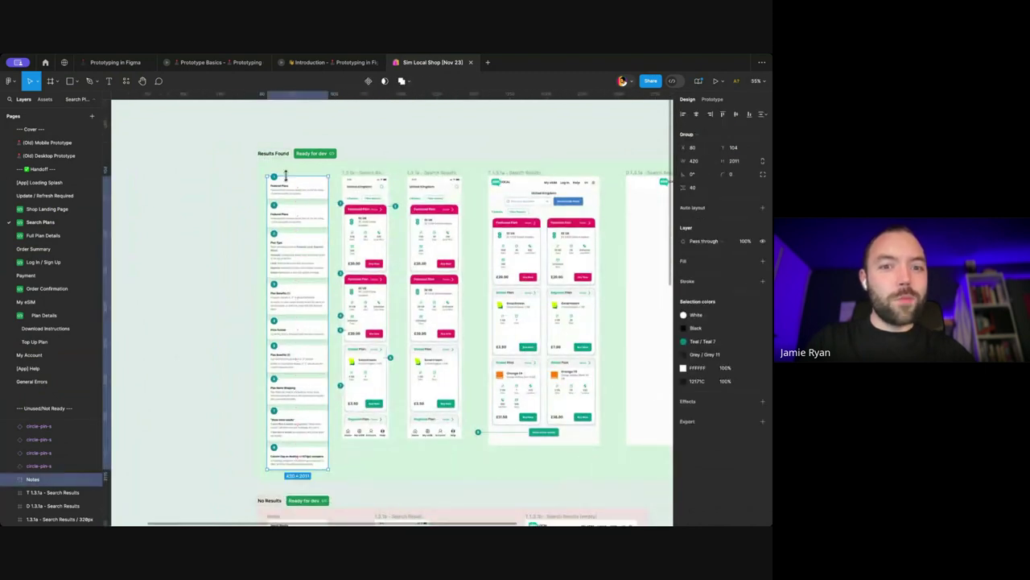
scroll(283, 177, up, 1)
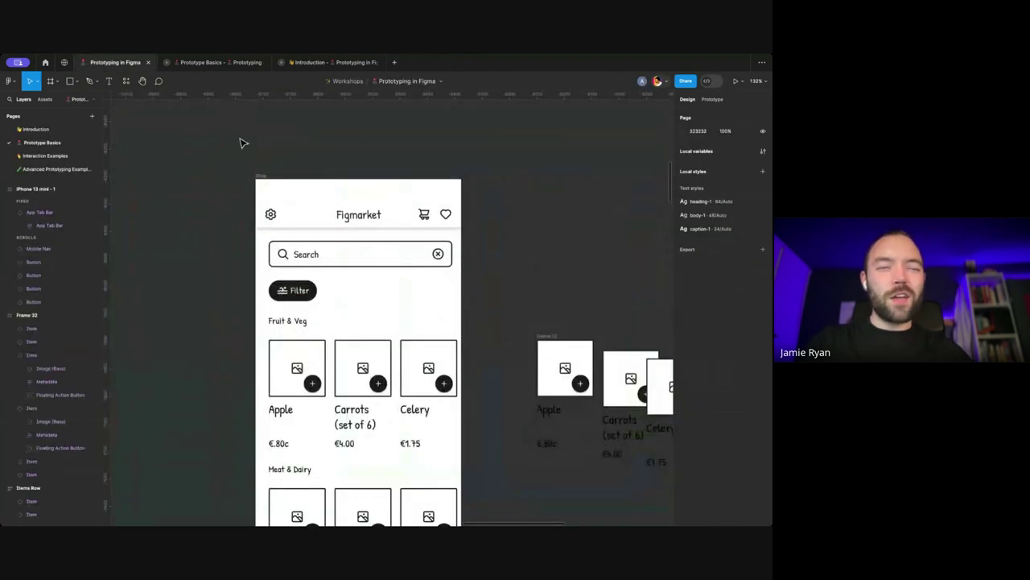
Step: Examine the example sections and frames in the Prototyping in Figma file, including the properties of the Start Here section
scroll(243, 142, down, 5)
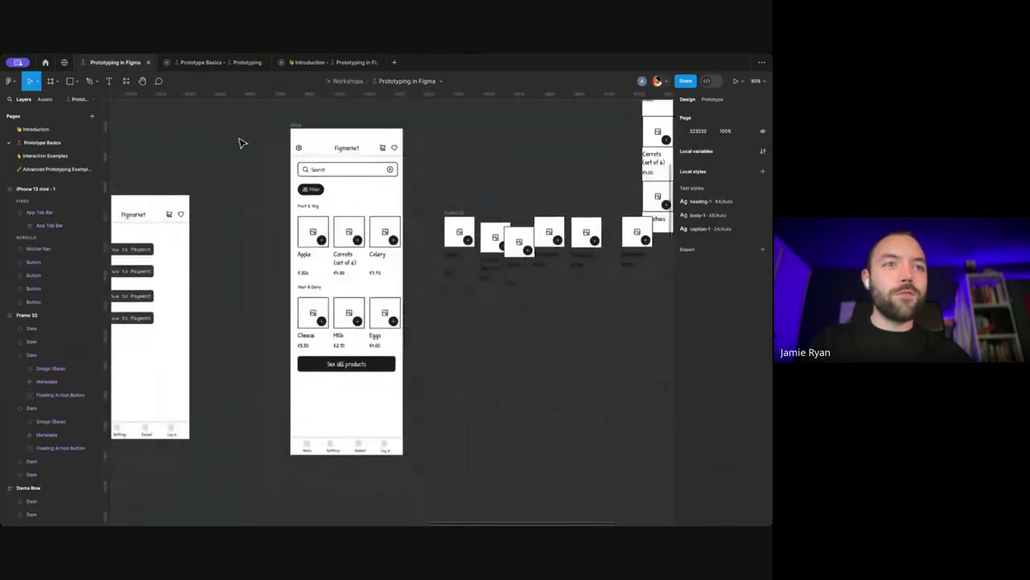
right_click(234, 140)
click(219, 129)
scroll(221, 130, down, 2)
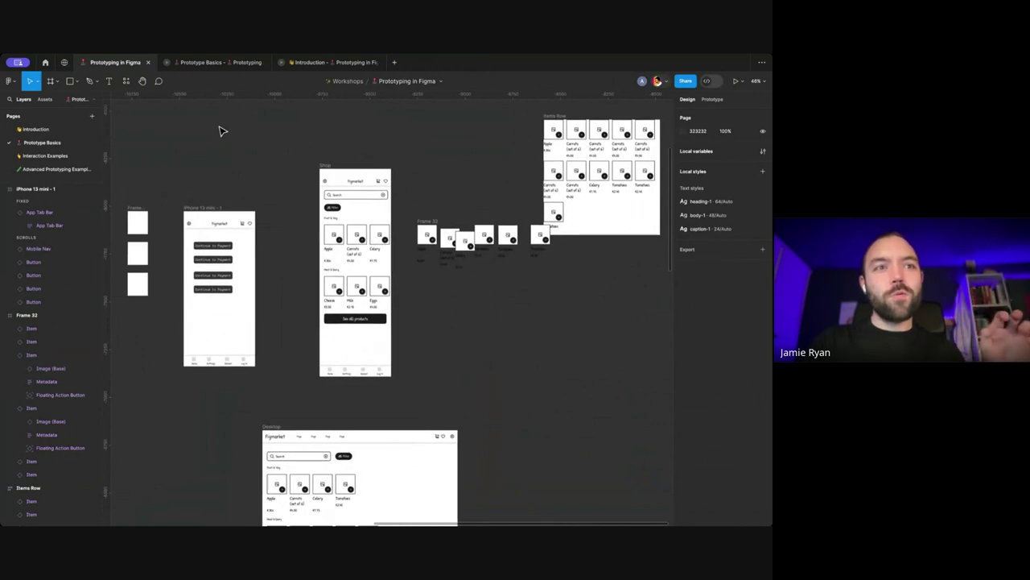
scroll(221, 130, left, 8)
scroll(220, 130, left, 3)
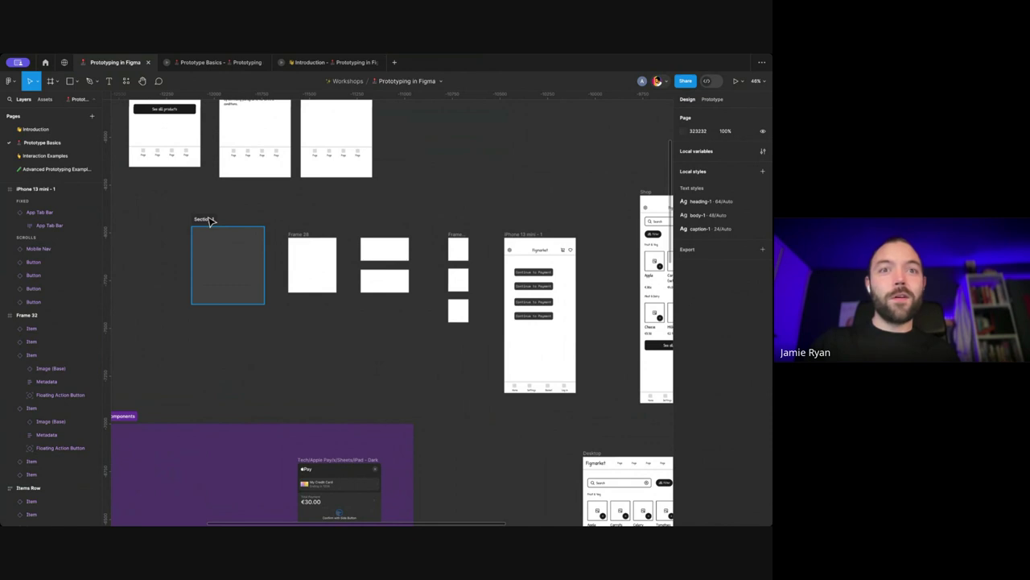
click(283, 201)
click(293, 205)
scroll(293, 207, down, 1)
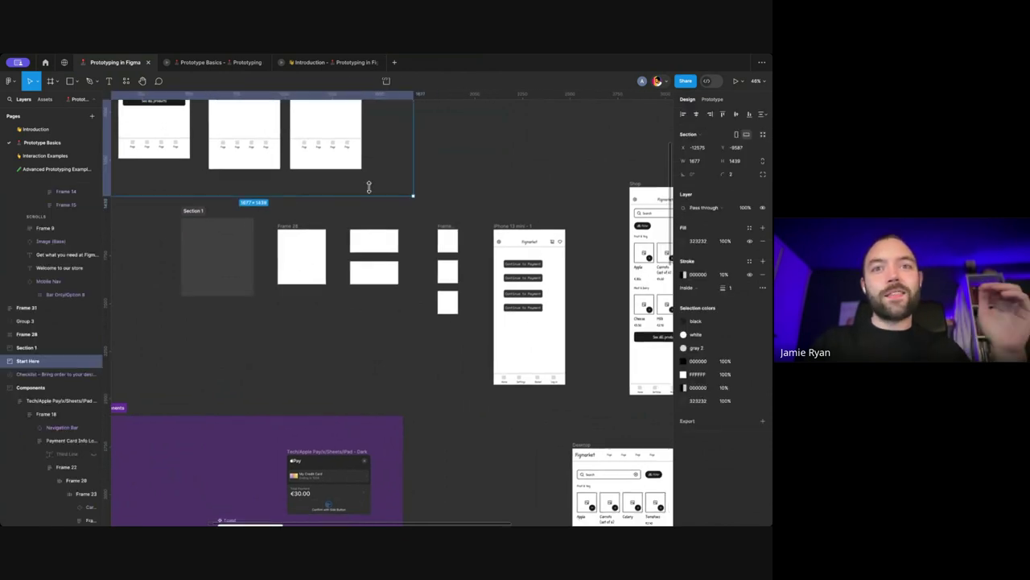
click(477, 188)
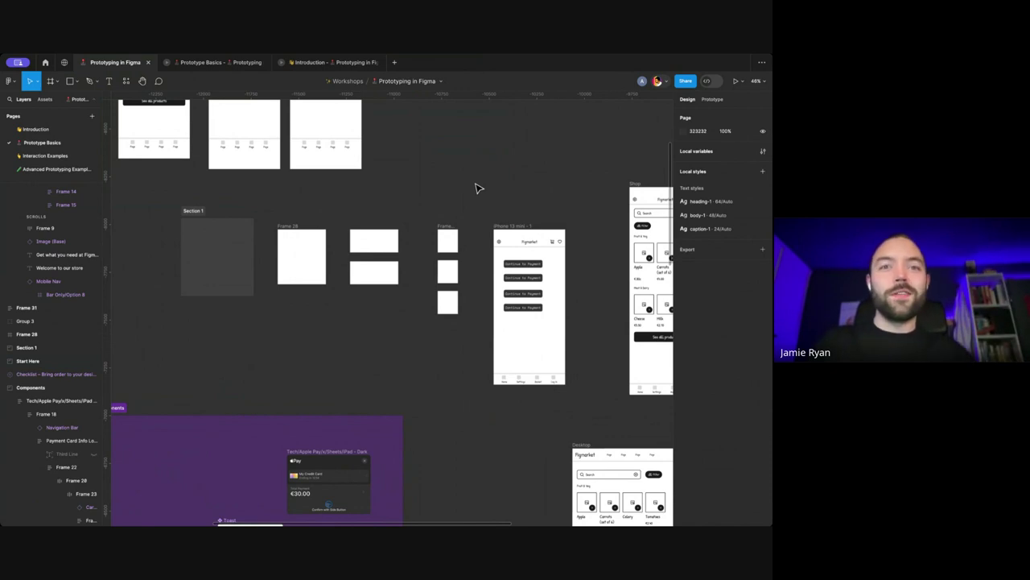
scroll(478, 188, right, 2)
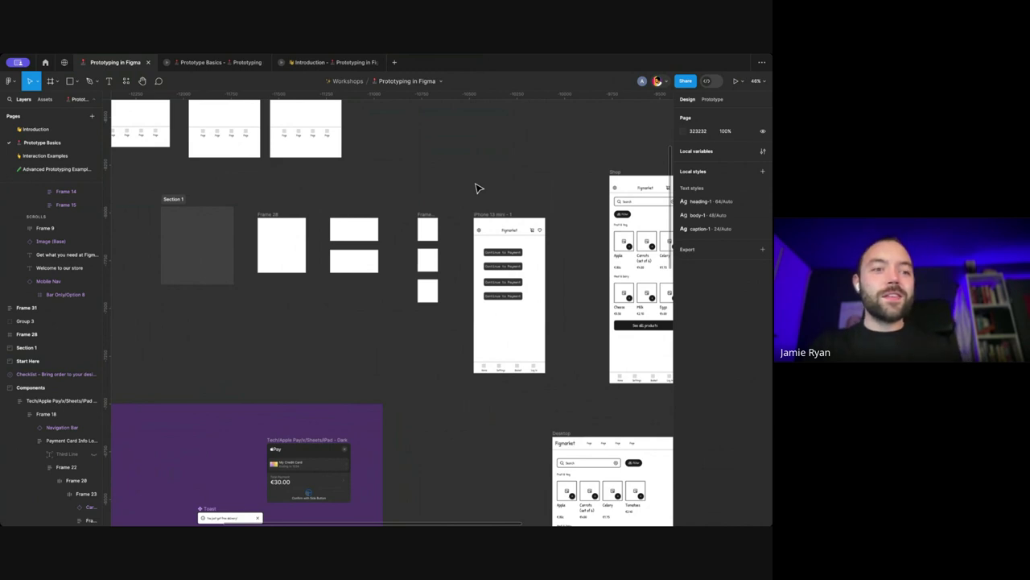
scroll(476, 187, right, 1)
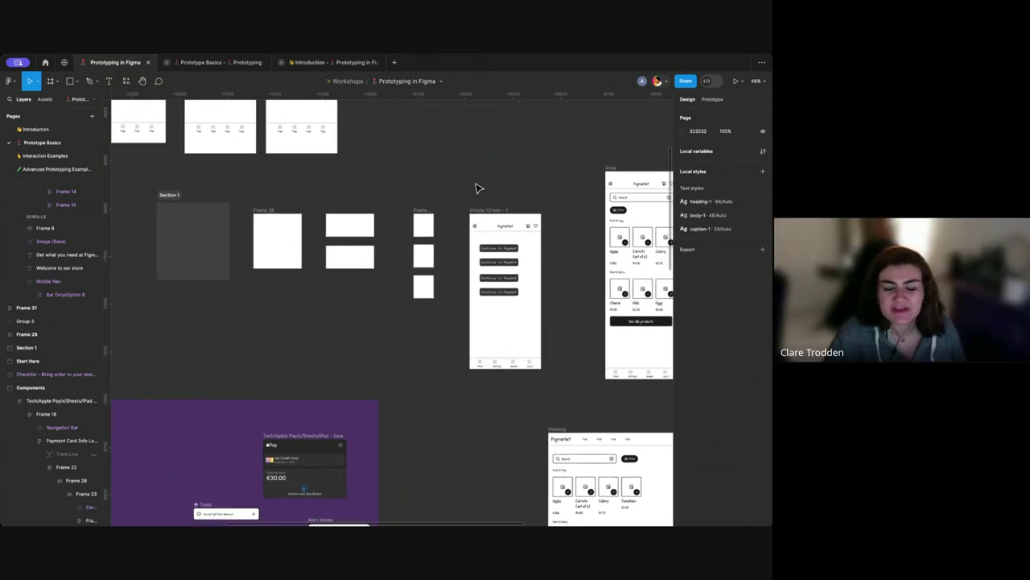
scroll(477, 187, right, 3)
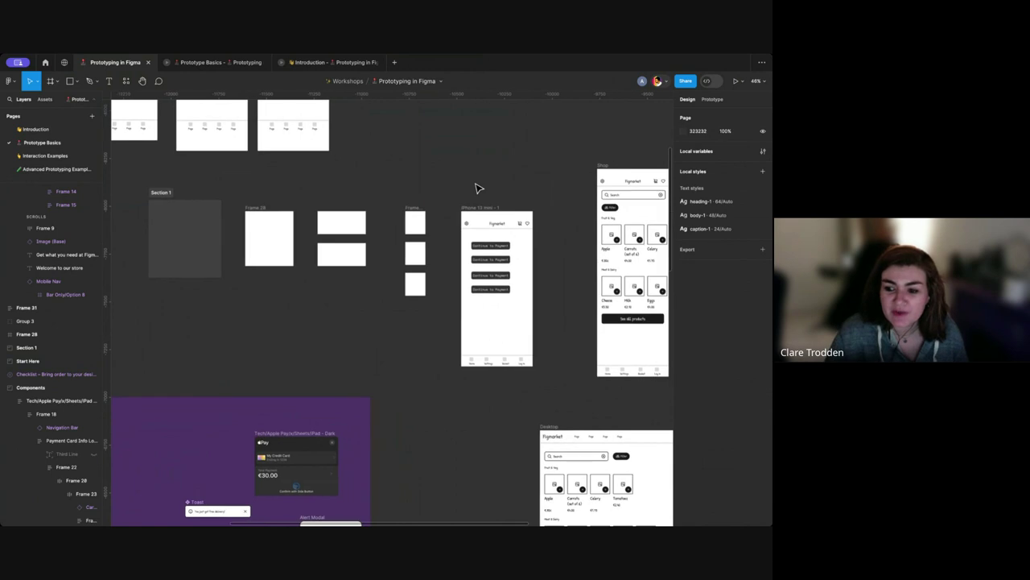
scroll(476, 188, right, 2)
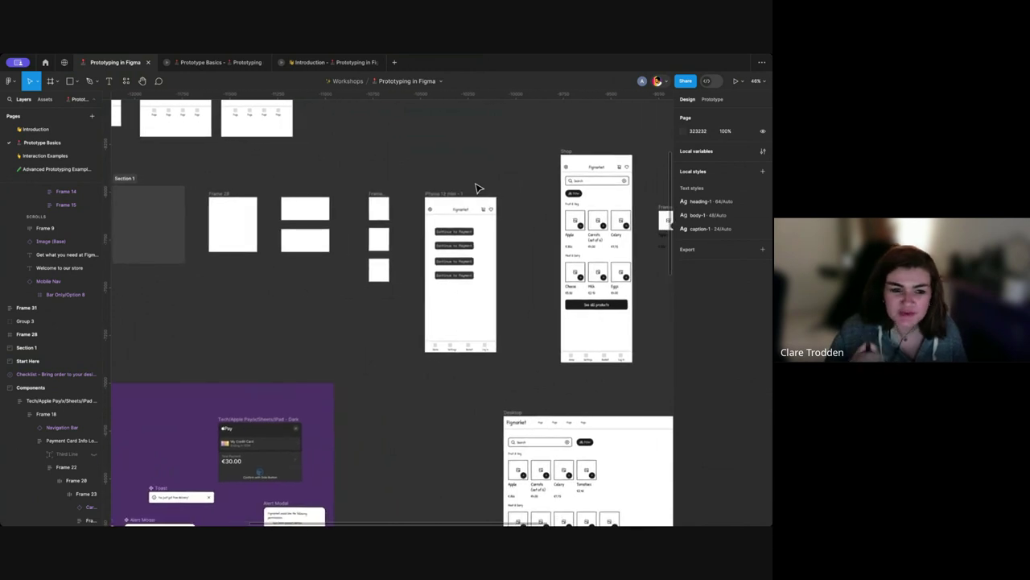
scroll(471, 231, right, 3)
scroll(476, 250, right, 2)
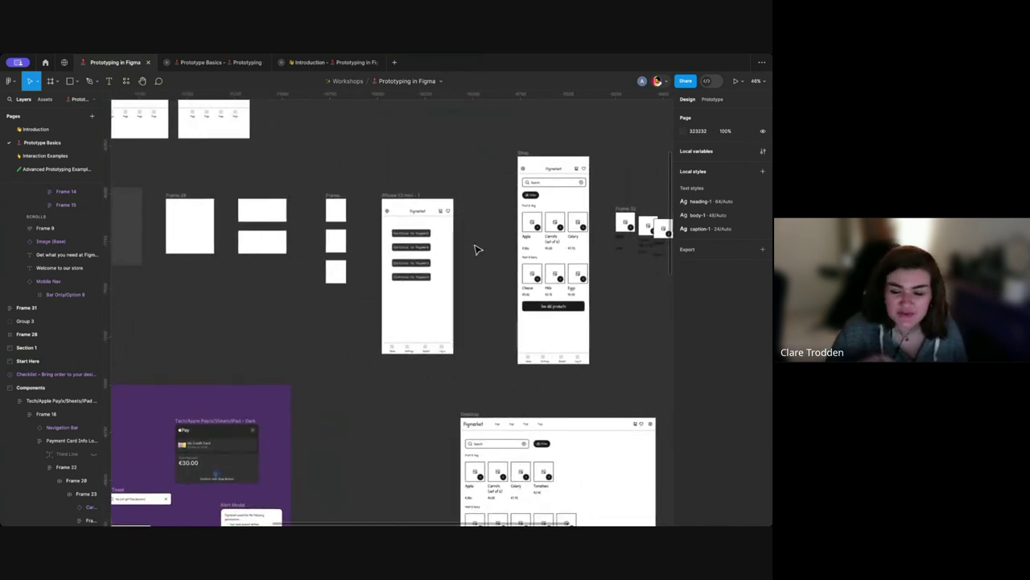
scroll(469, 239, right, 2)
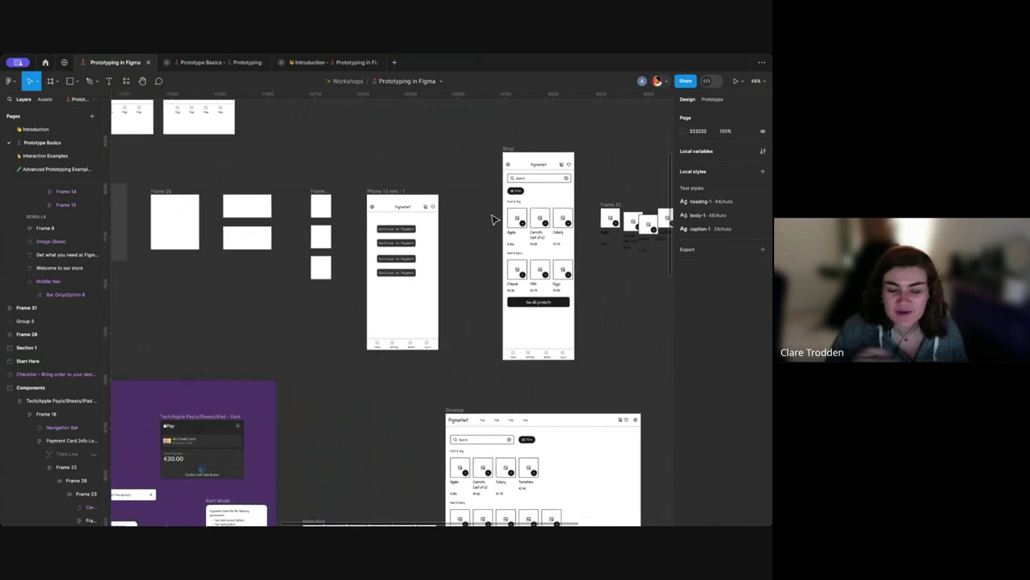
scroll(490, 214, up, 3)
scroll(494, 219, right, 2)
scroll(494, 218, up, 2)
scroll(507, 233, right, 2)
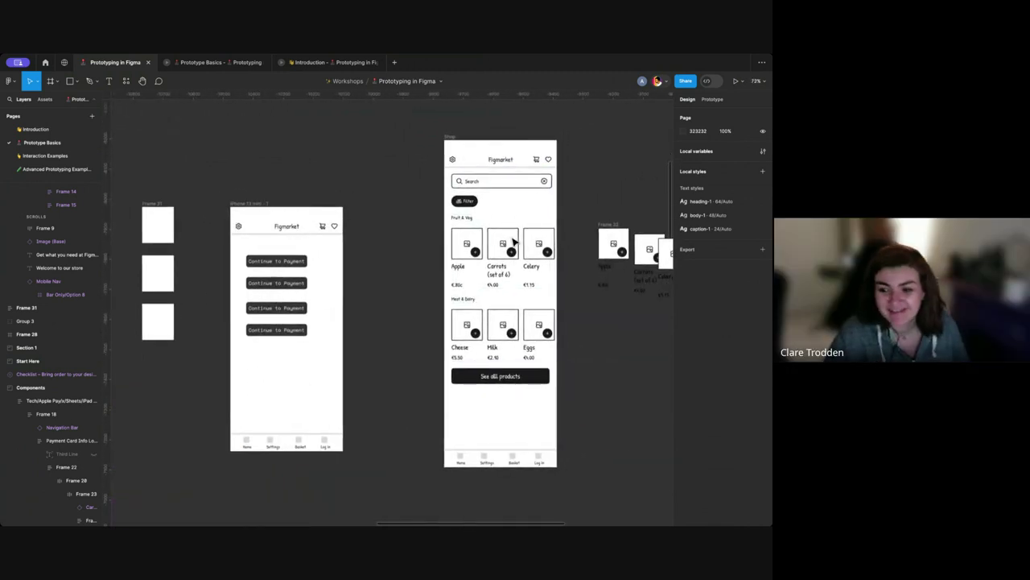
scroll(435, 222, right, 2)
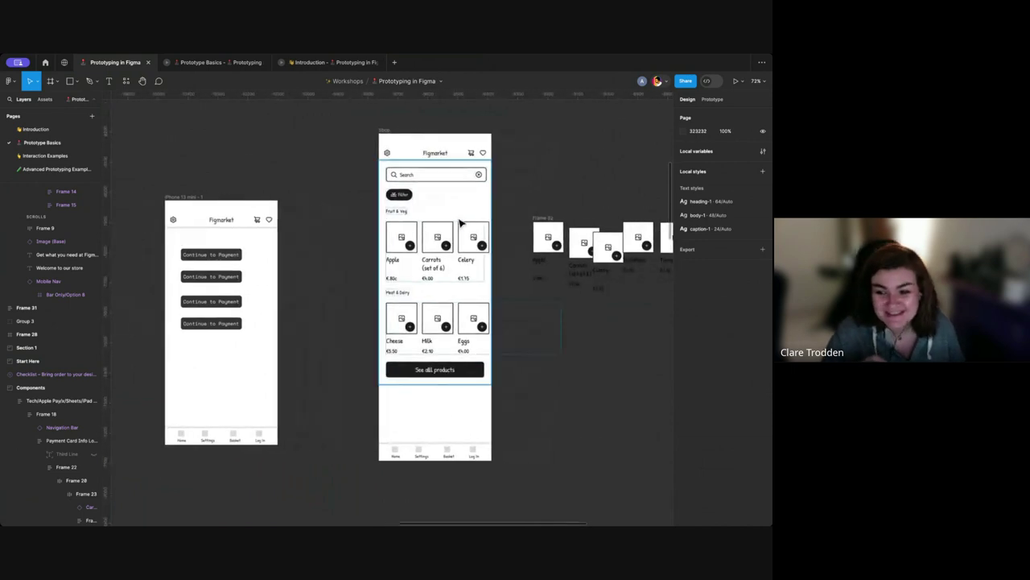
scroll(460, 223, up, 3)
scroll(413, 238, right, 4)
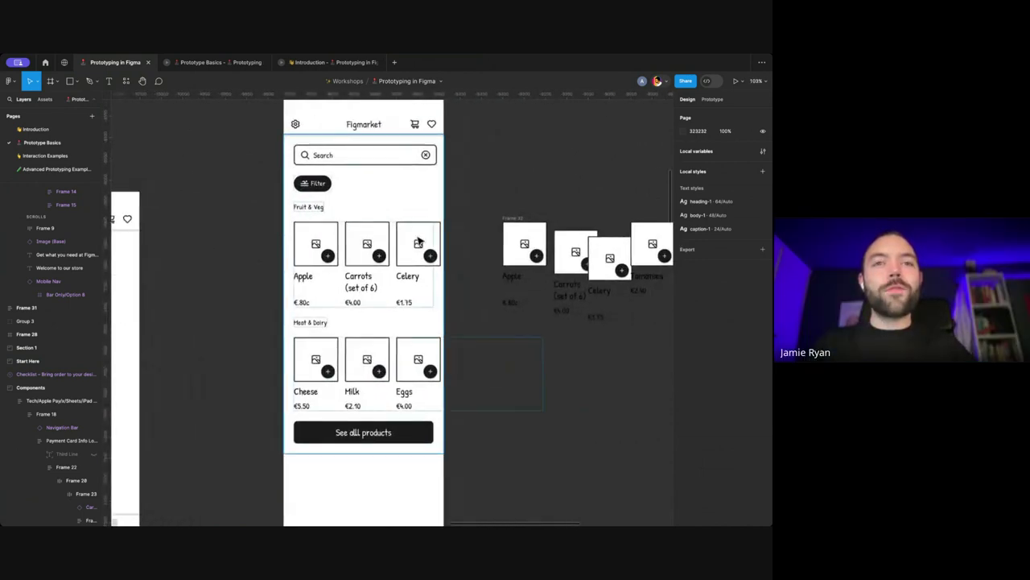
scroll(498, 173, right, 3)
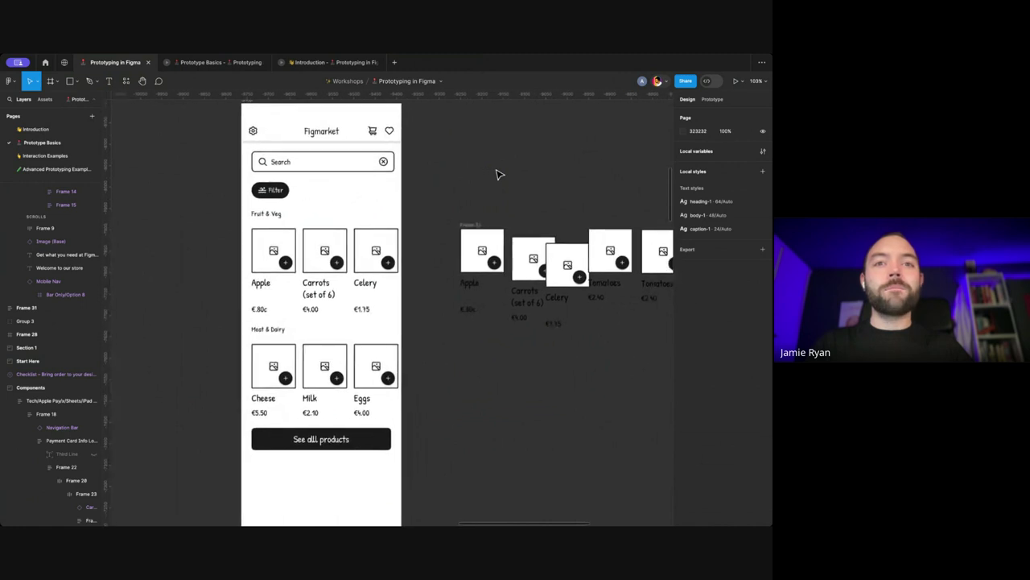
scroll(498, 173, down, 2)
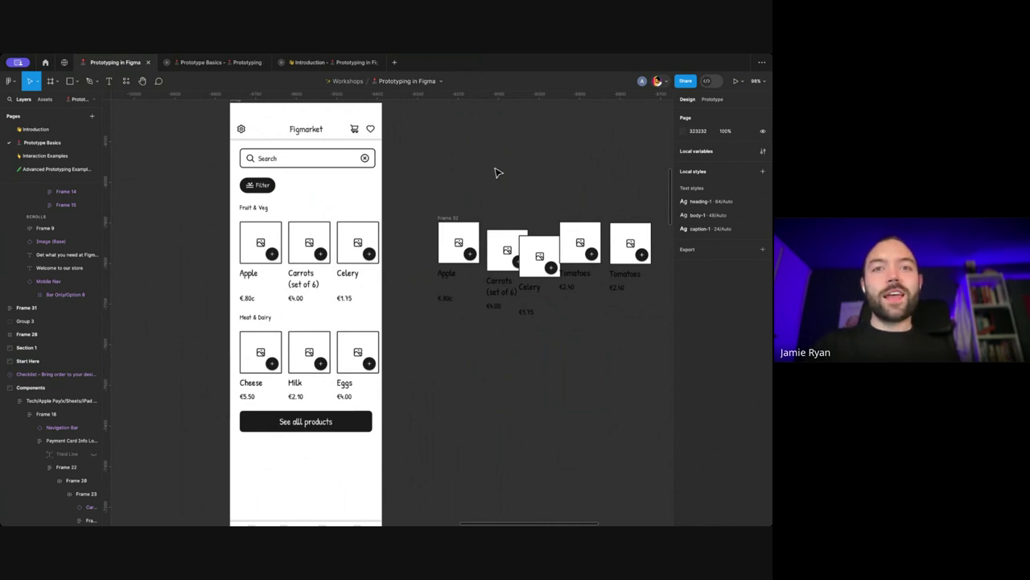
scroll(497, 173, up, 2)
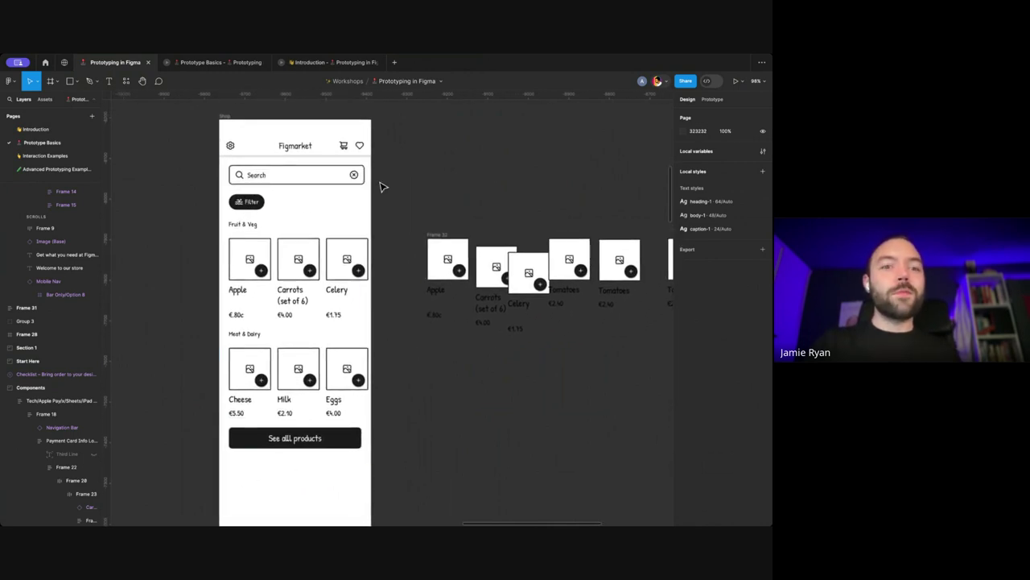
Step: Try removing the Carrots (set of 6) item from the Shop screen's Fruit & Veg row and undo the deletion
click(311, 274)
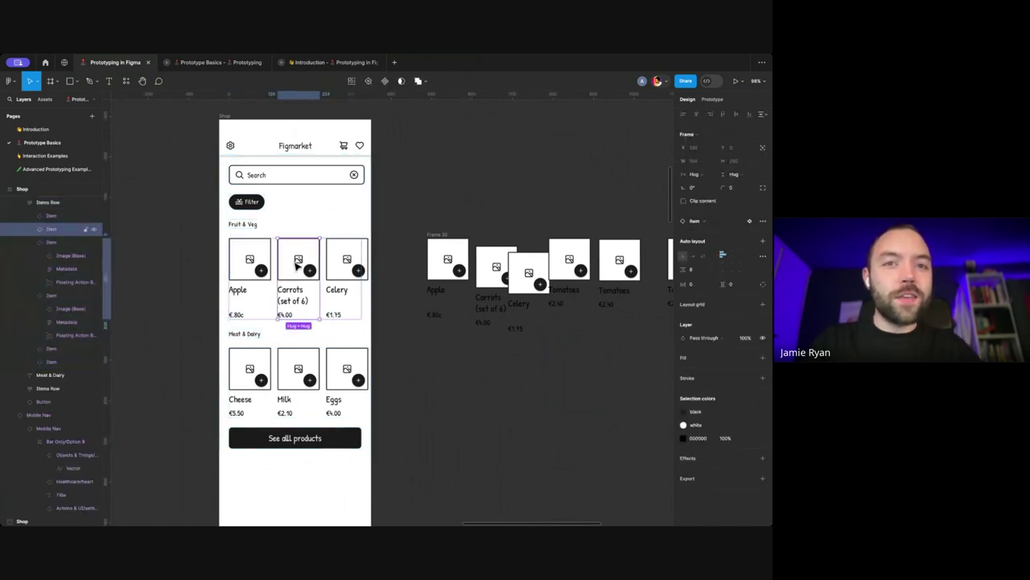
key(Delete)
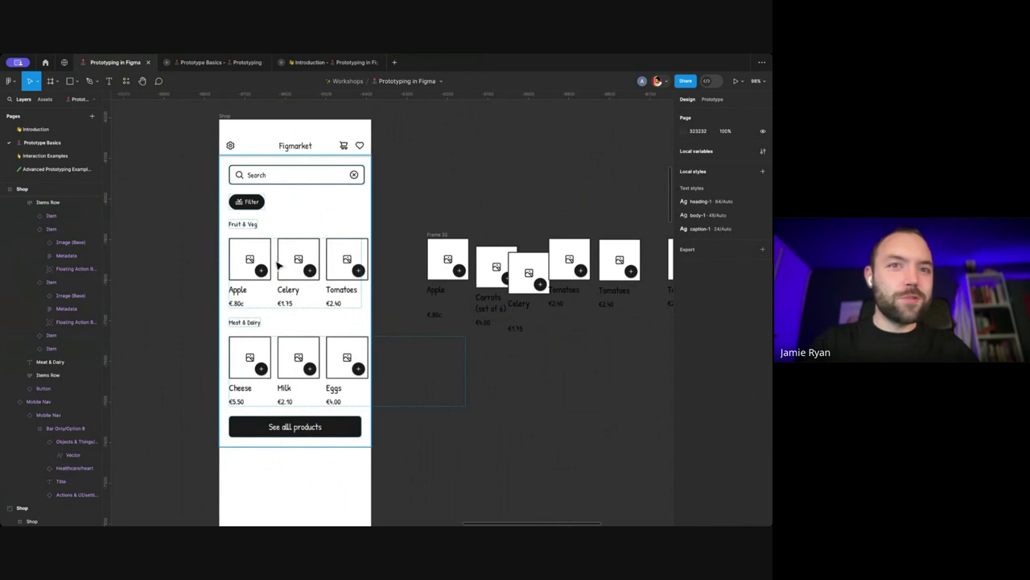
key(ctrl+z)
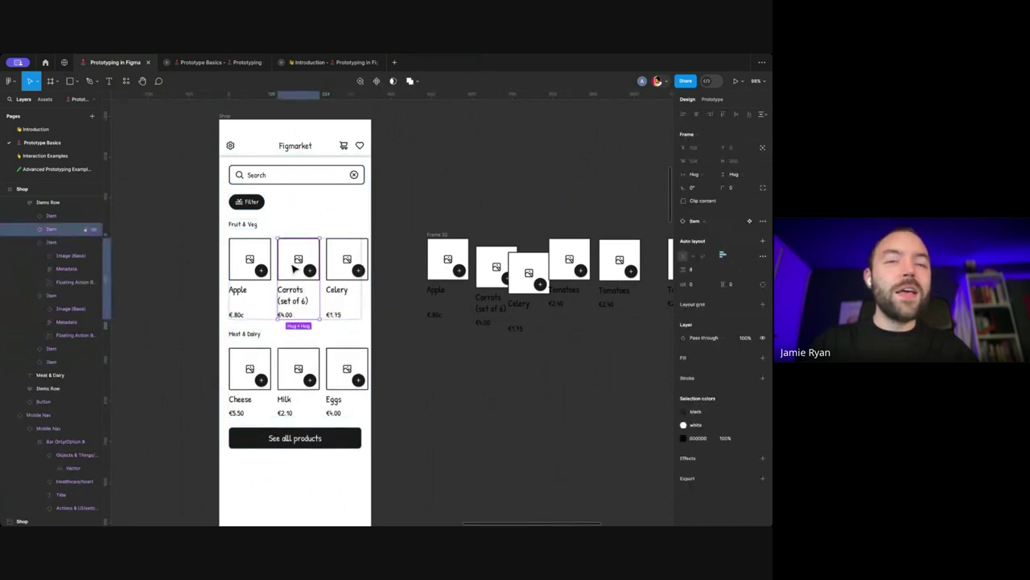
Step: Try hiding the Carrots (set of 6) item in the Fruit & Veg row with 0% opacity, and restore it
scroll(274, 249, left, 1)
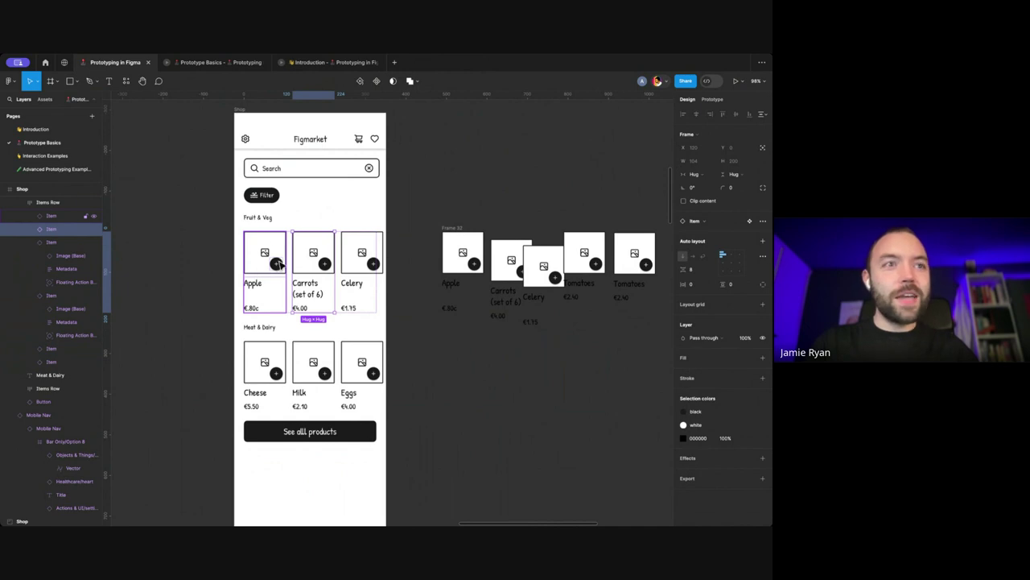
scroll(280, 264, left, 1)
key(0)
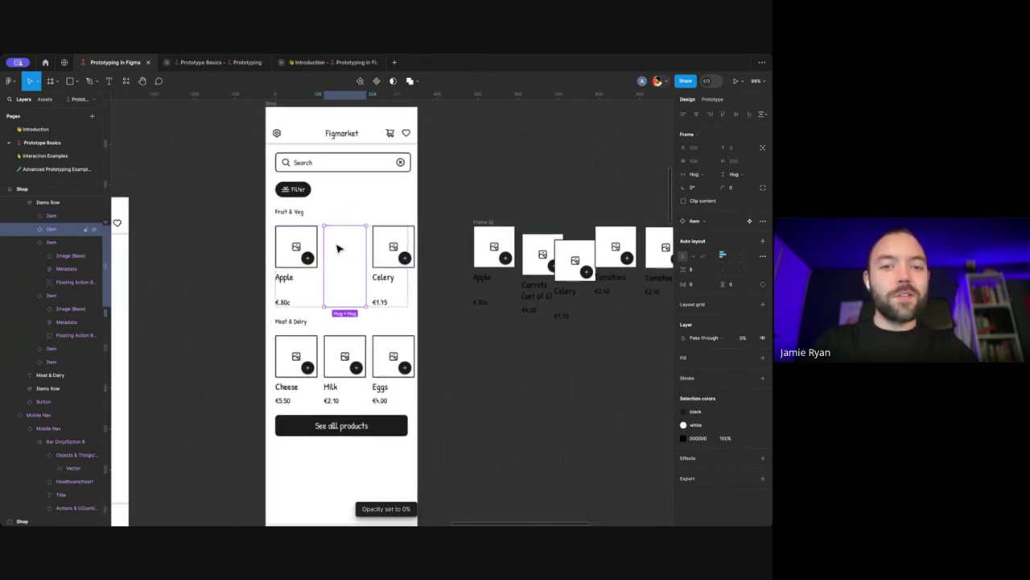
click(389, 254)
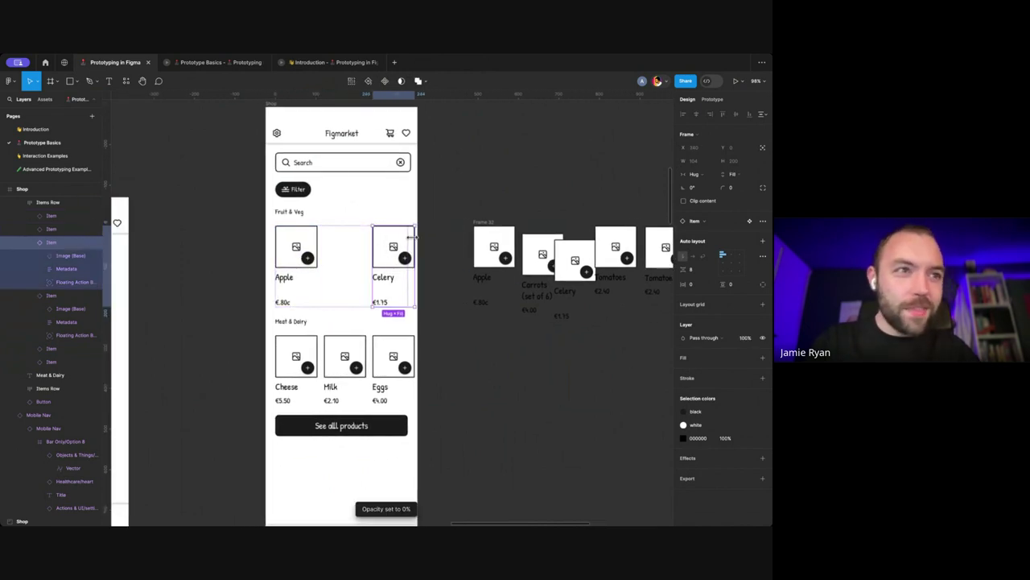
key(shift+Tab)
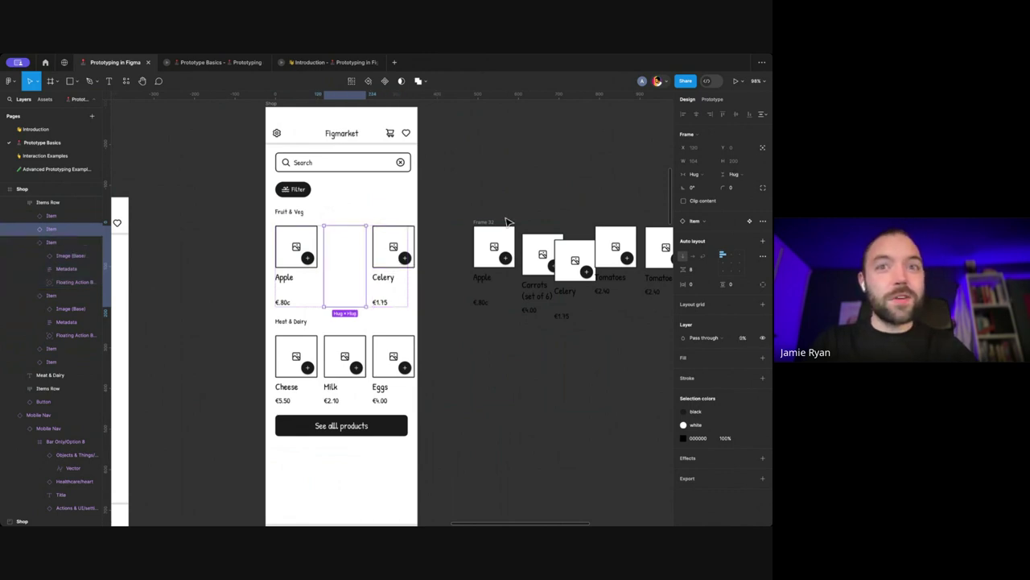
click(454, 224)
scroll(461, 213, right, 2)
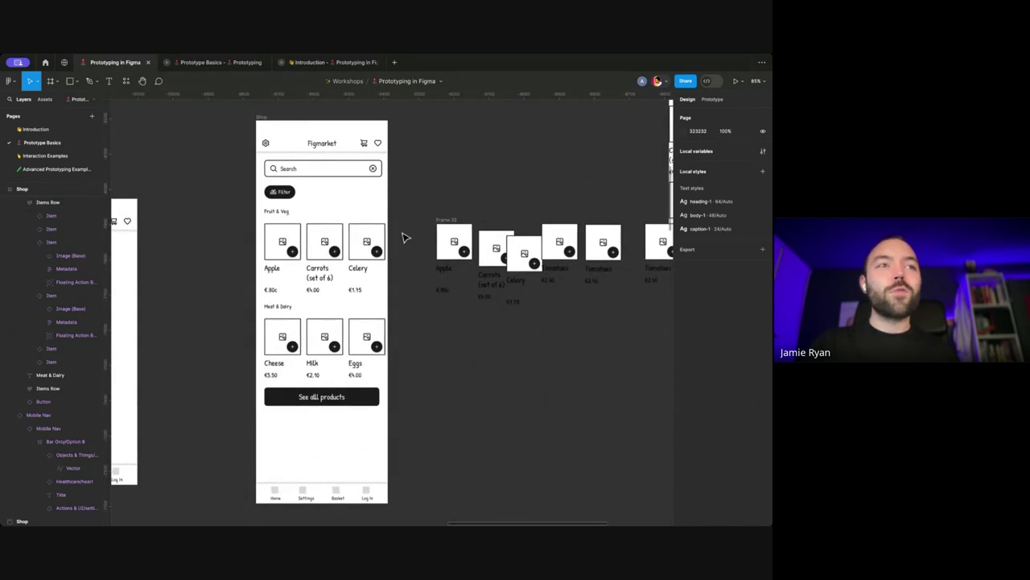
scroll(405, 235, up, 2)
scroll(319, 275, up, 1)
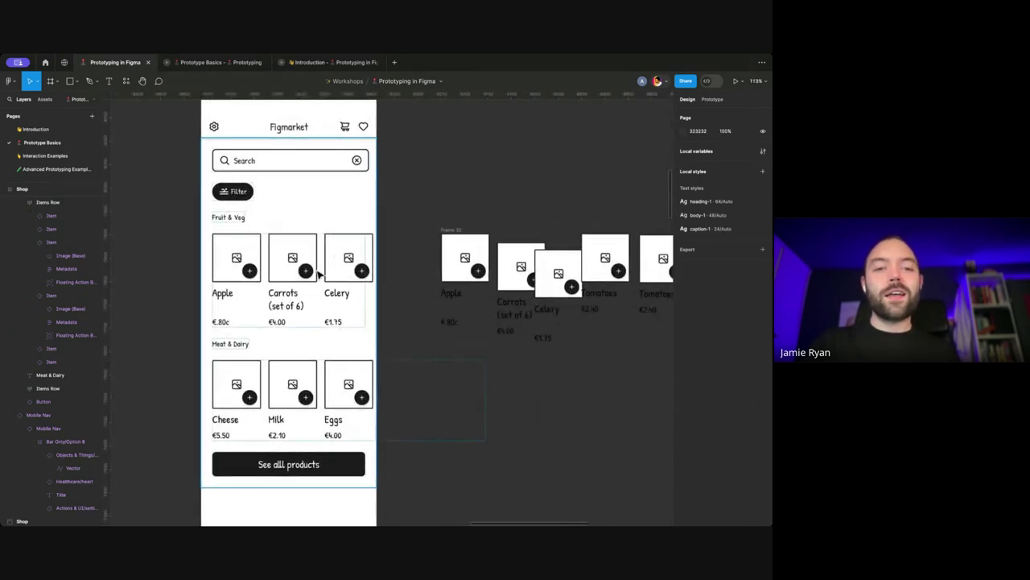
Step: Tick off Prototype Basics, Device frames, Common pitfalls when setting up and Interaction types in the Prototypes Checklist
scroll(319, 275, down, 3)
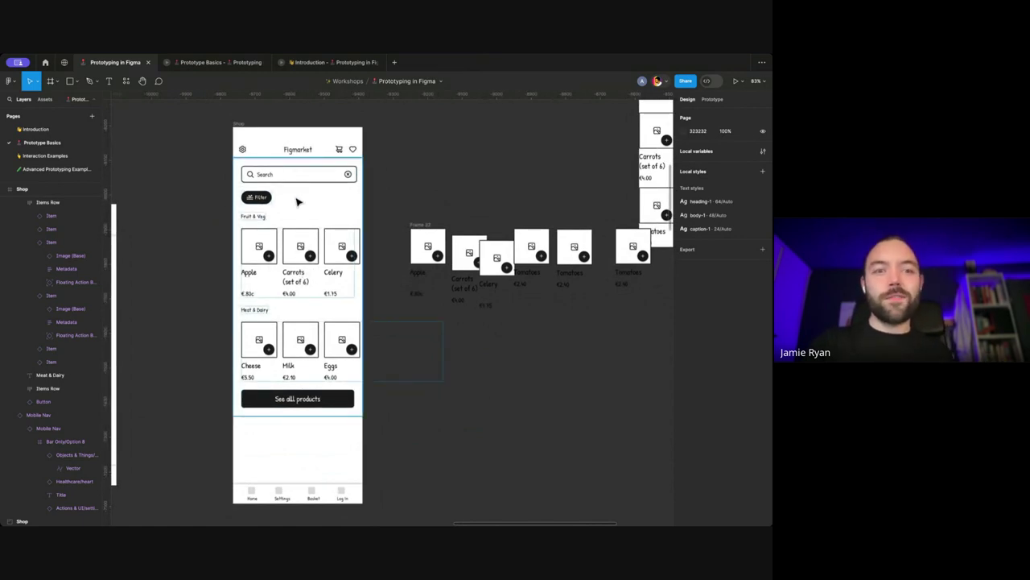
scroll(310, 225, right, 2)
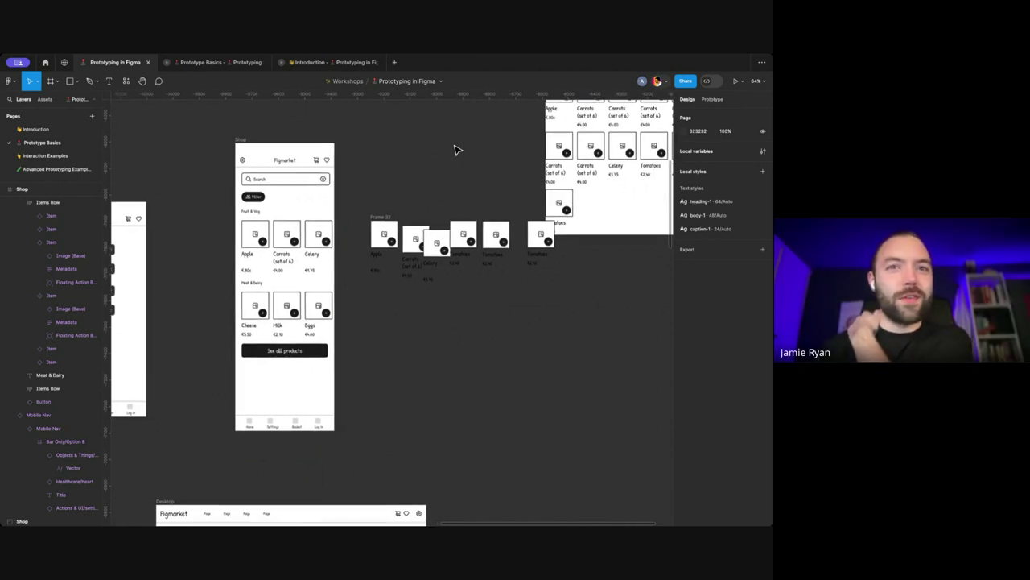
scroll(447, 148, down, 5)
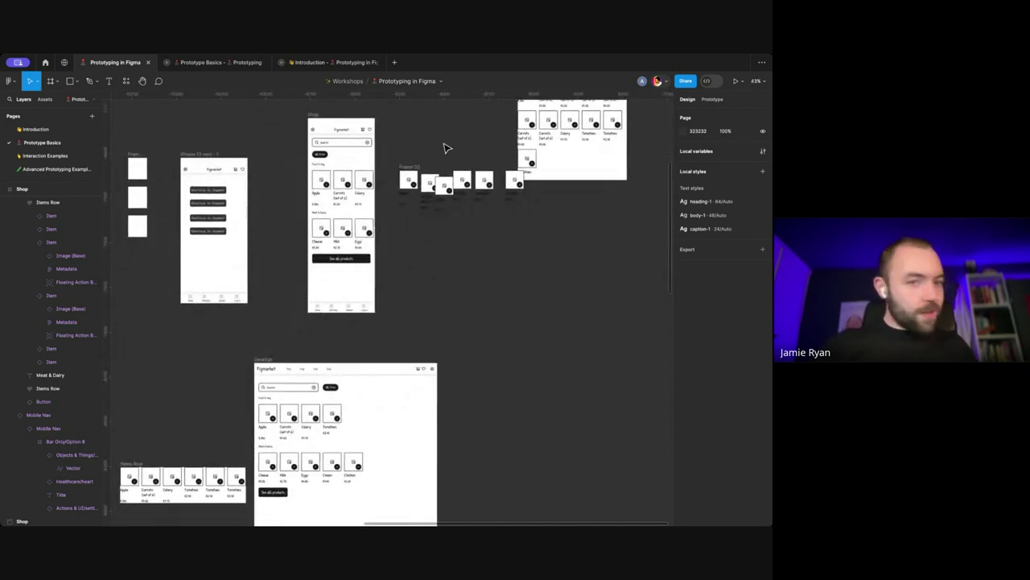
scroll(447, 147, left, 5)
scroll(362, 161, down, 5)
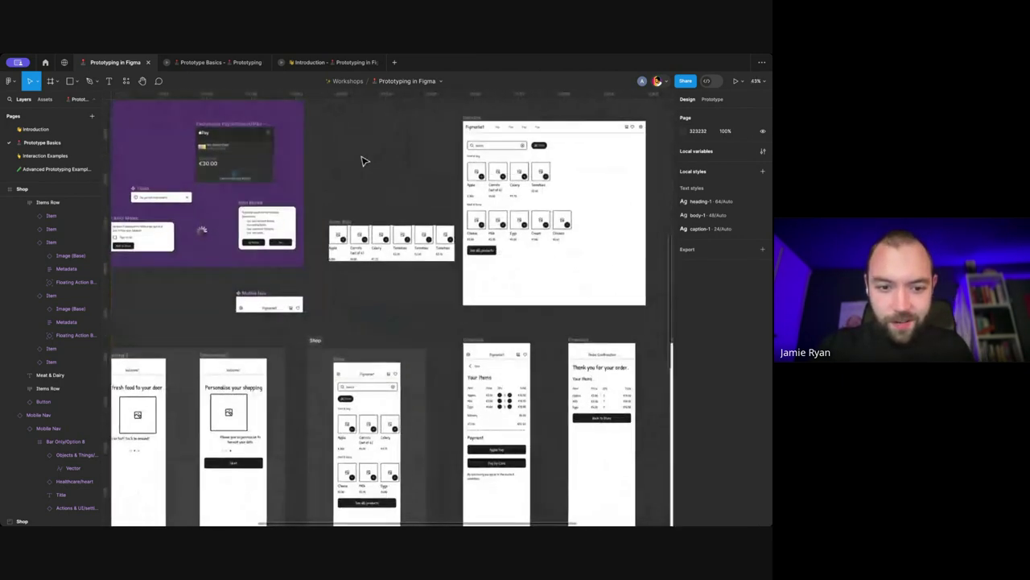
scroll(362, 161, down, 3)
scroll(278, 131, up, 10)
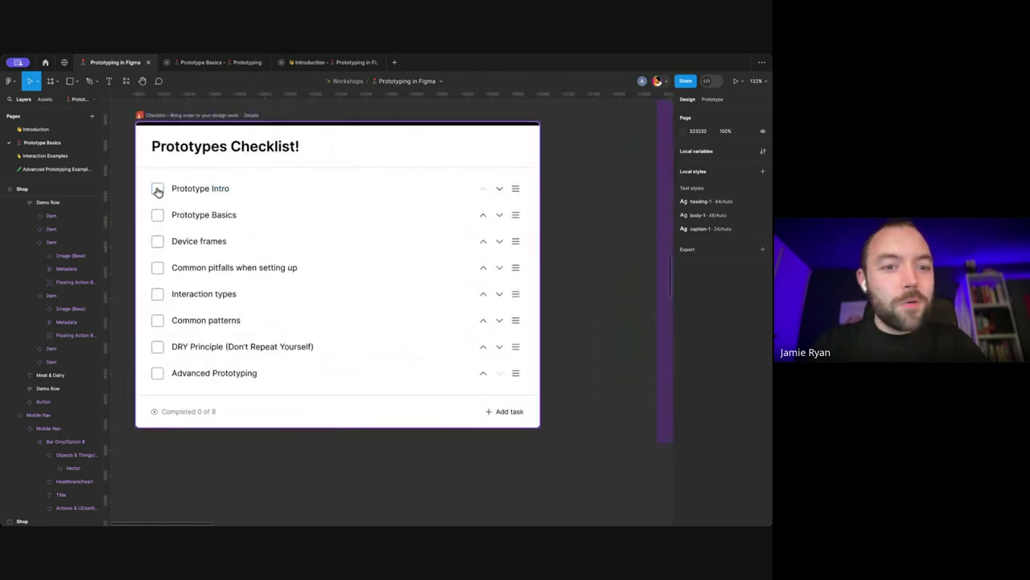
click(158, 191)
click(157, 216)
click(157, 241)
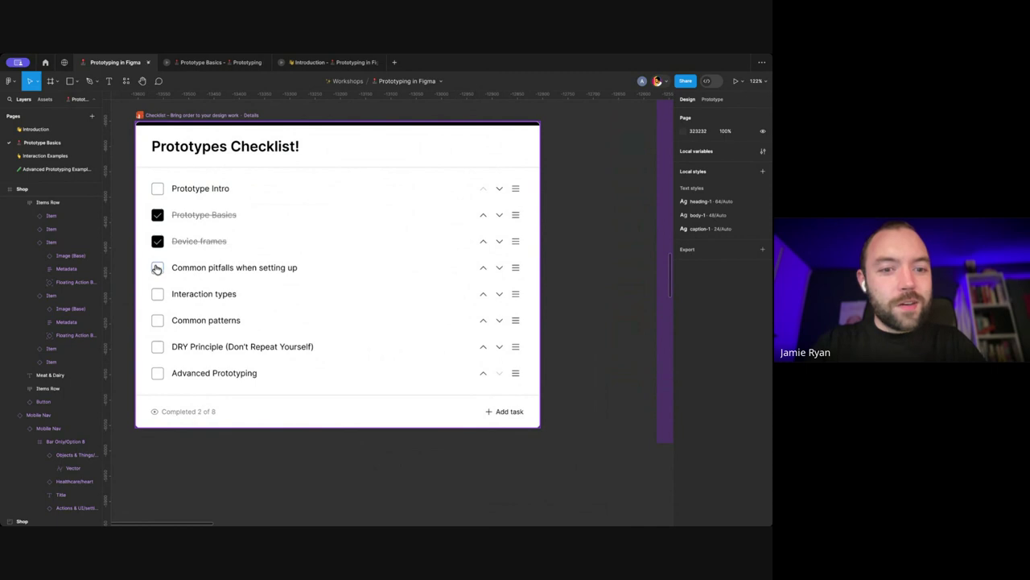
click(158, 269)
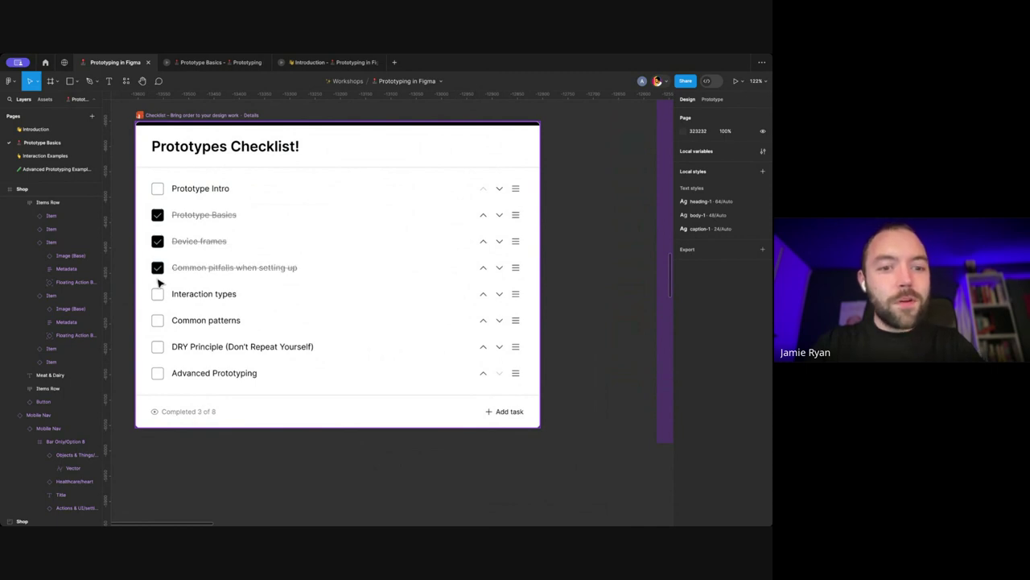
click(157, 295)
Step: Tick off Common patterns and DRY Principle (Don't Repeat Yourself) in the Prototypes Checklist
scroll(170, 300, down, 3)
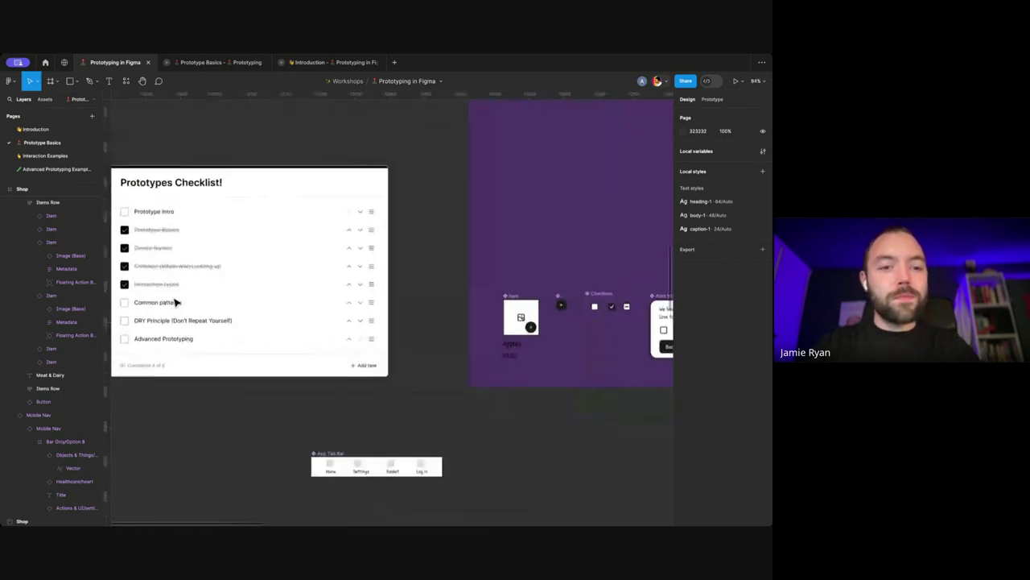
click(133, 303)
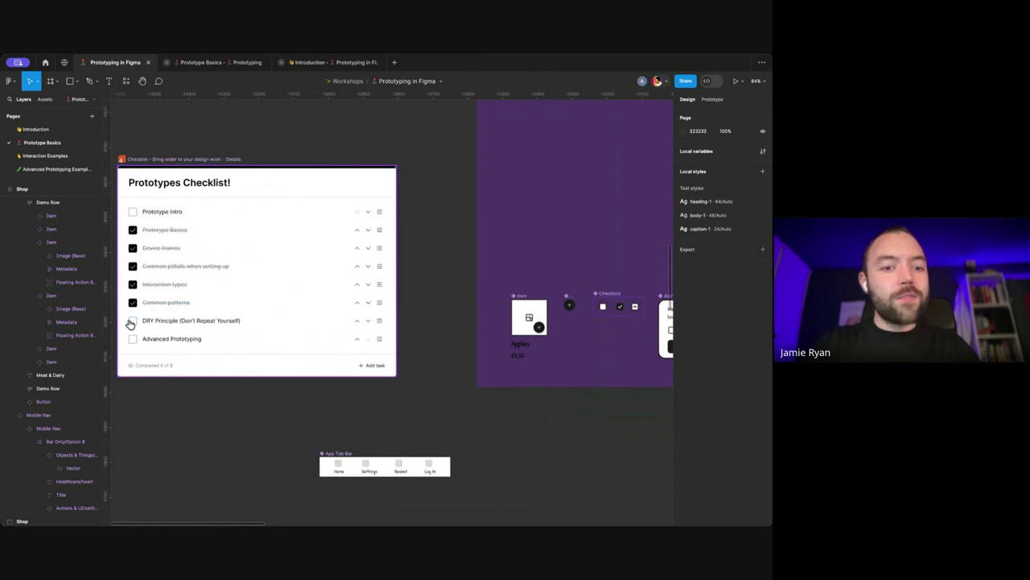
click(132, 322)
scroll(138, 324, down, 2)
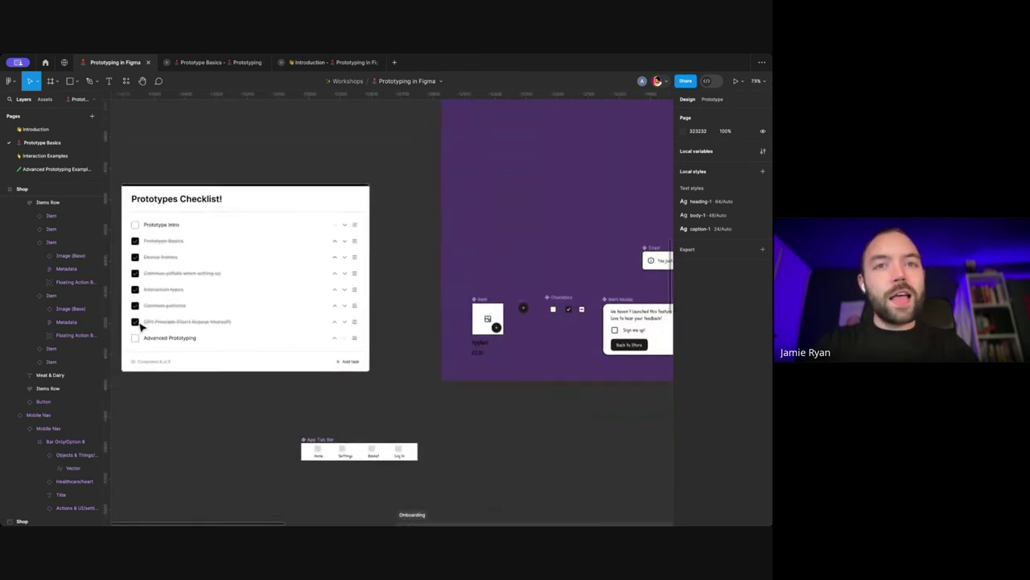
scroll(307, 169, left, 2)
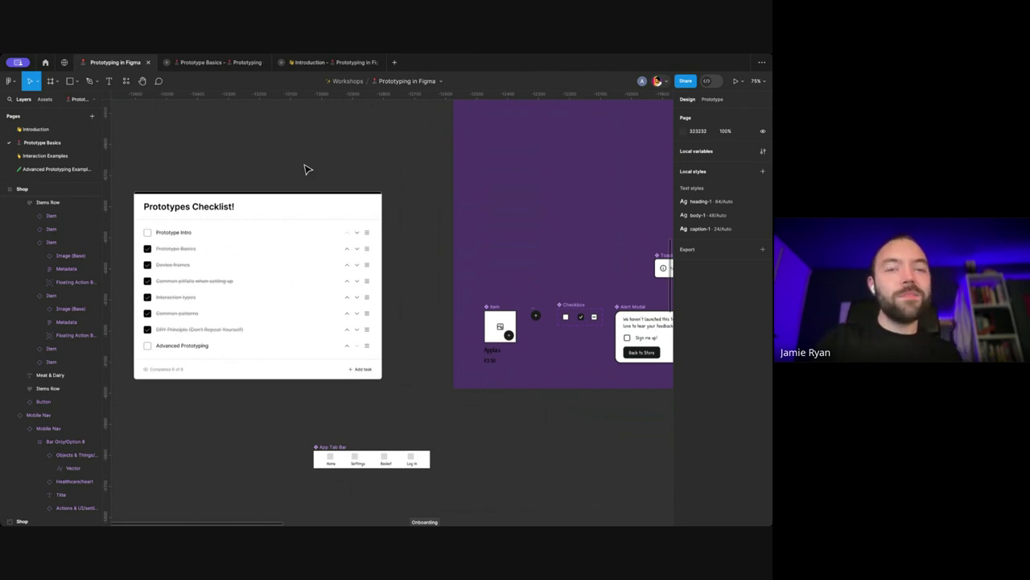
Step: Centre the "Please give us permission to harvest your data." text horizontally on the Onboarding 3 screen
scroll(298, 218, down, 5)
scroll(451, 214, right, 5)
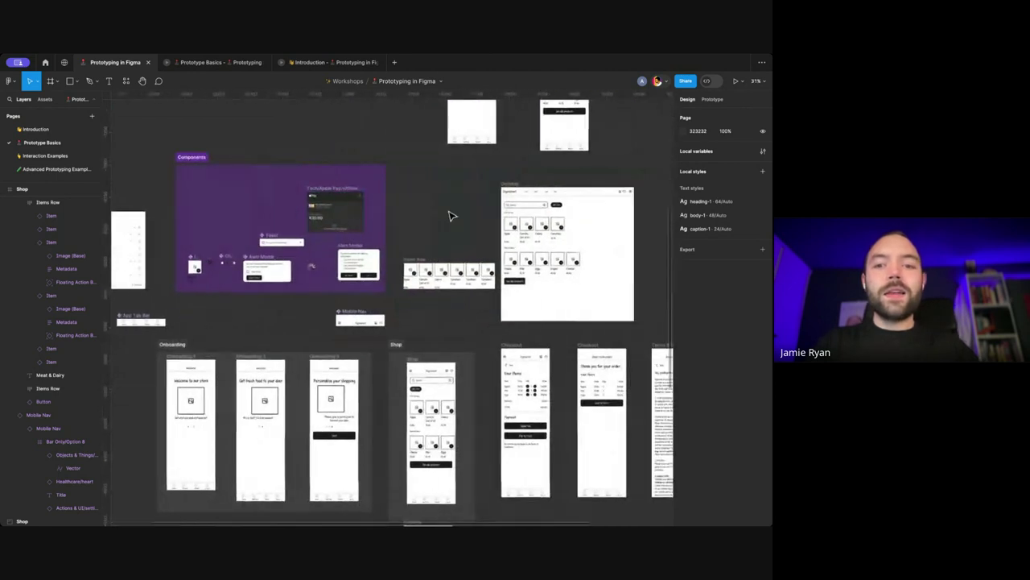
scroll(390, 244, left, 10)
scroll(392, 242, down, 6)
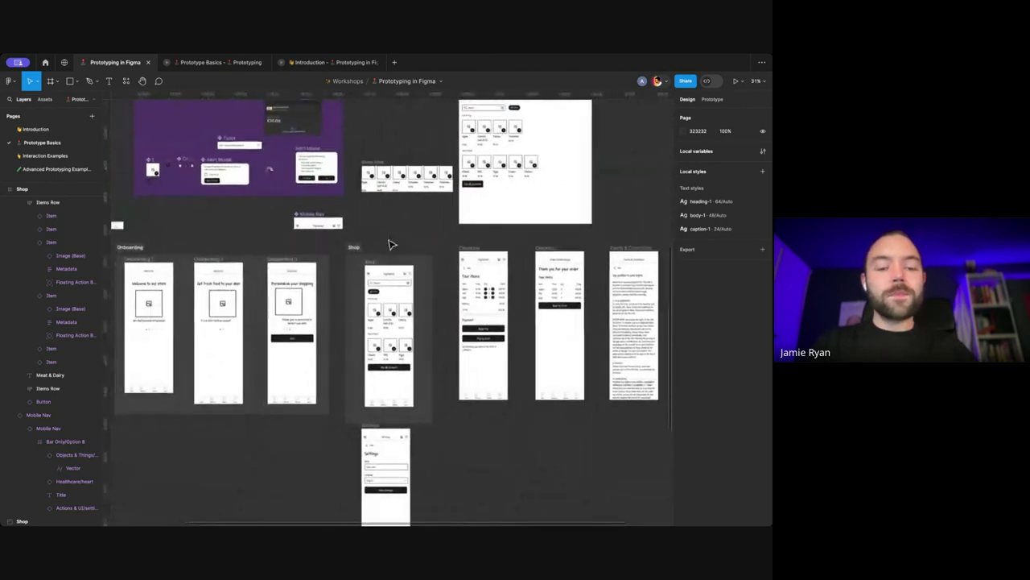
scroll(411, 289, up, 10)
scroll(349, 294, right, 4)
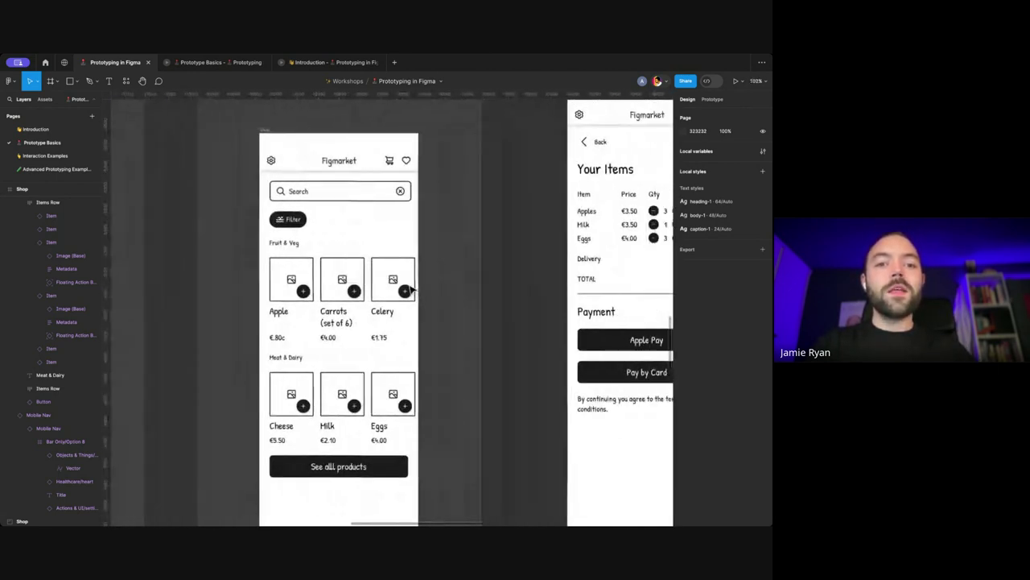
scroll(347, 294, down, 2)
scroll(347, 294, left, 5)
scroll(218, 230, right, 1)
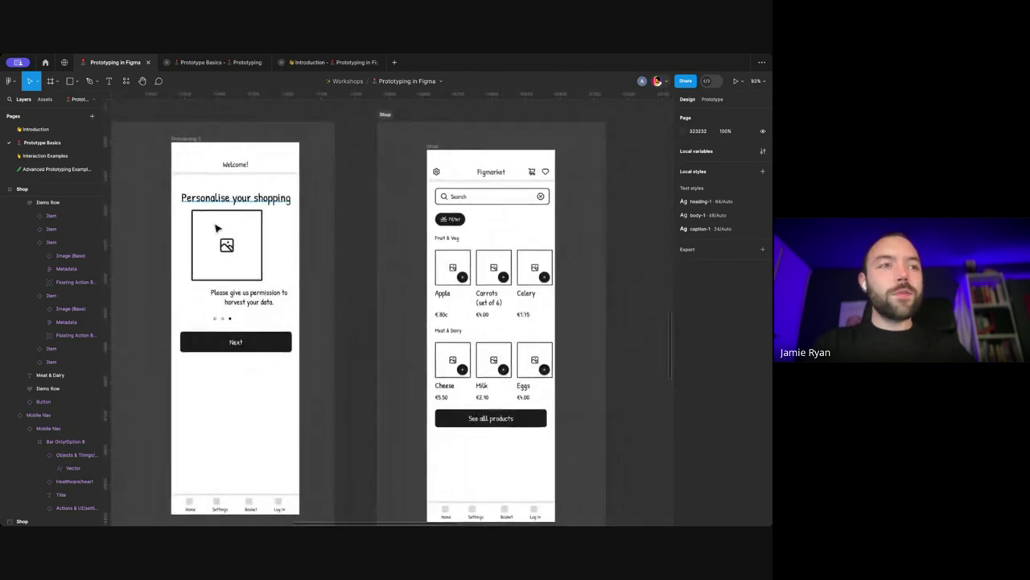
scroll(297, 242, left, 1)
scroll(296, 242, left, 5)
click(494, 308)
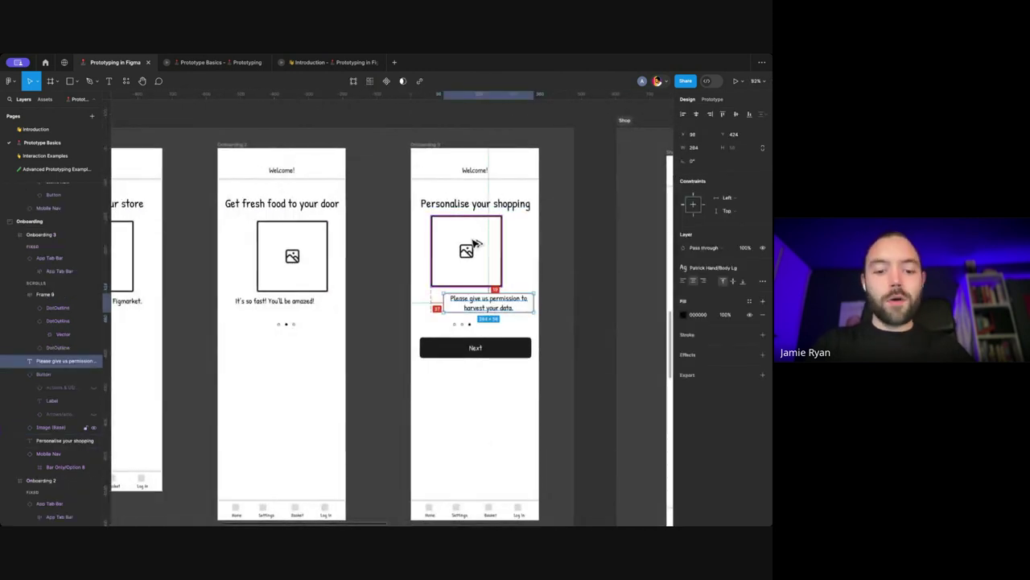
key(alt+h)
Step: Horizontally centre the "It's so fast! You'll be amazed!" text and image placeholder on Onboarding 2, and the image placeholder on Onboarding 3
click(269, 304)
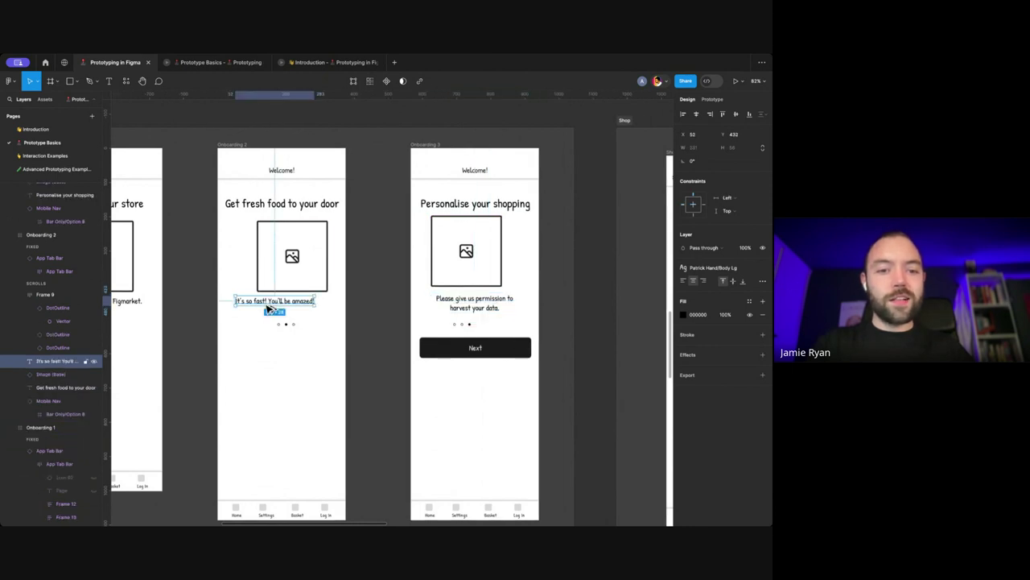
click(312, 262)
click(435, 252)
scroll(502, 250, right, 7)
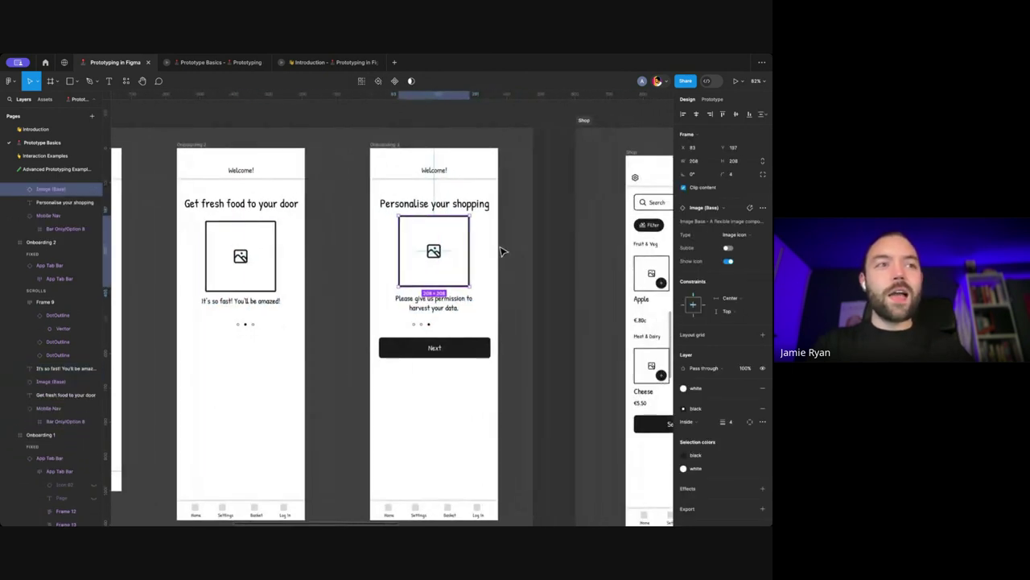
scroll(502, 249, right, 5)
click(460, 242)
Step: Review the Shop, Checkout and Order Confirmation screens, including the item table and payment options
scroll(336, 258, up, 3)
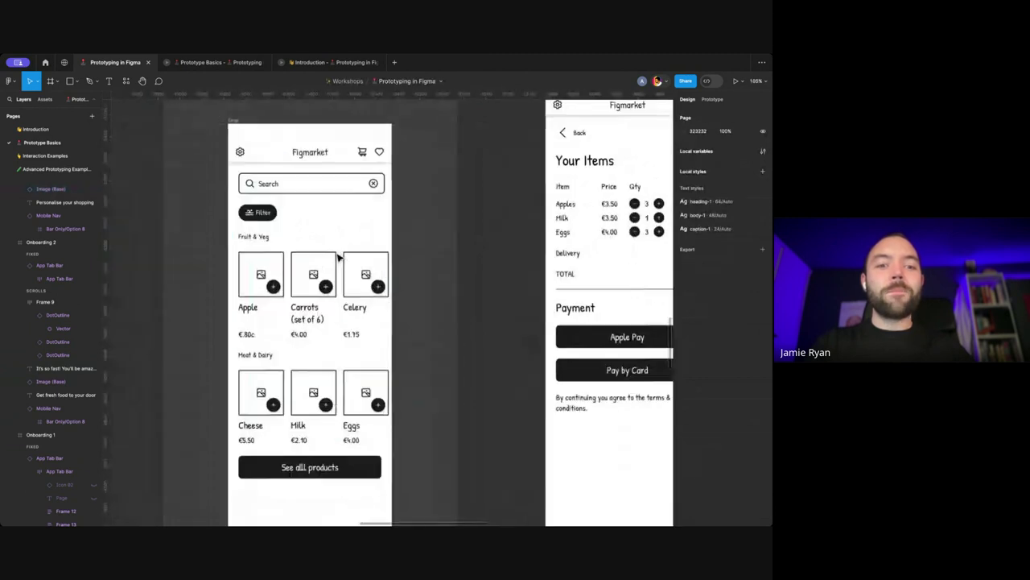
scroll(338, 256, right, 5)
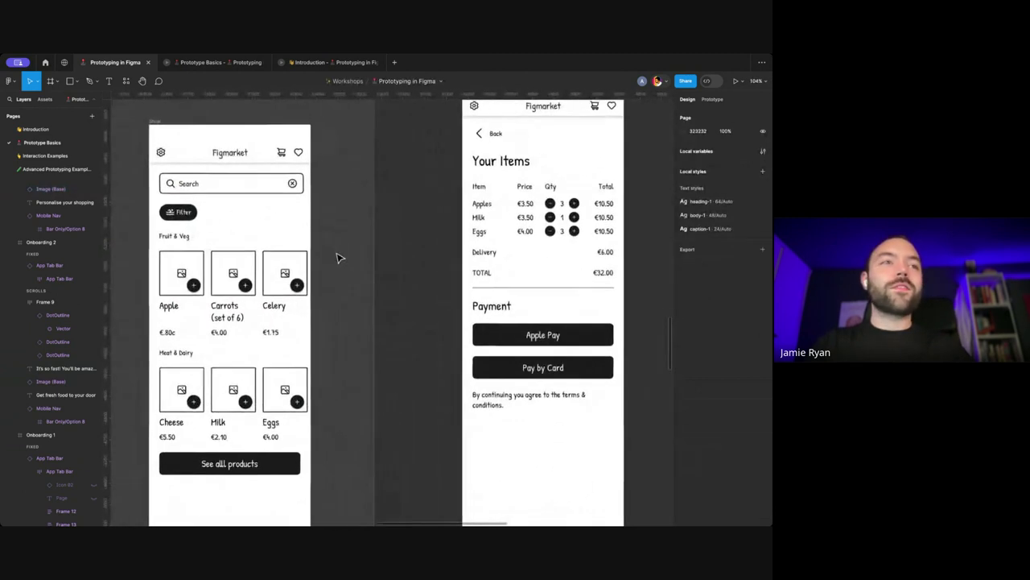
scroll(417, 244, down, 3)
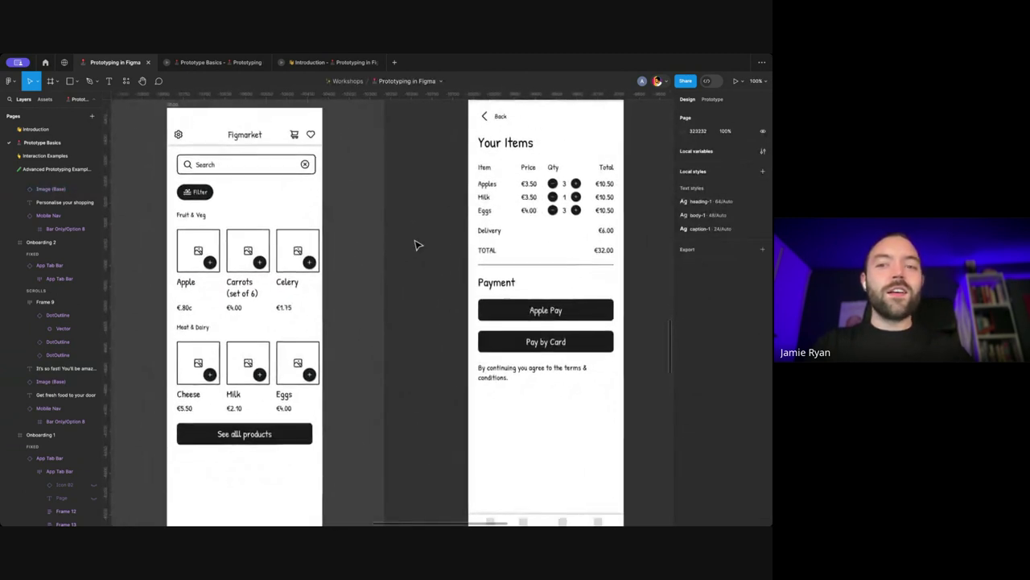
scroll(417, 245, right, 1)
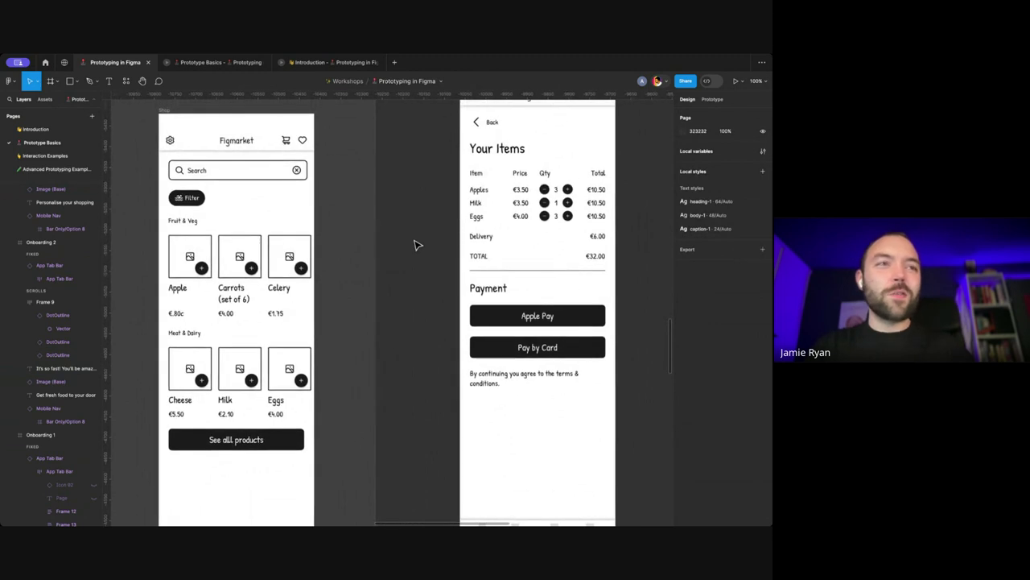
scroll(199, 273, up, 3)
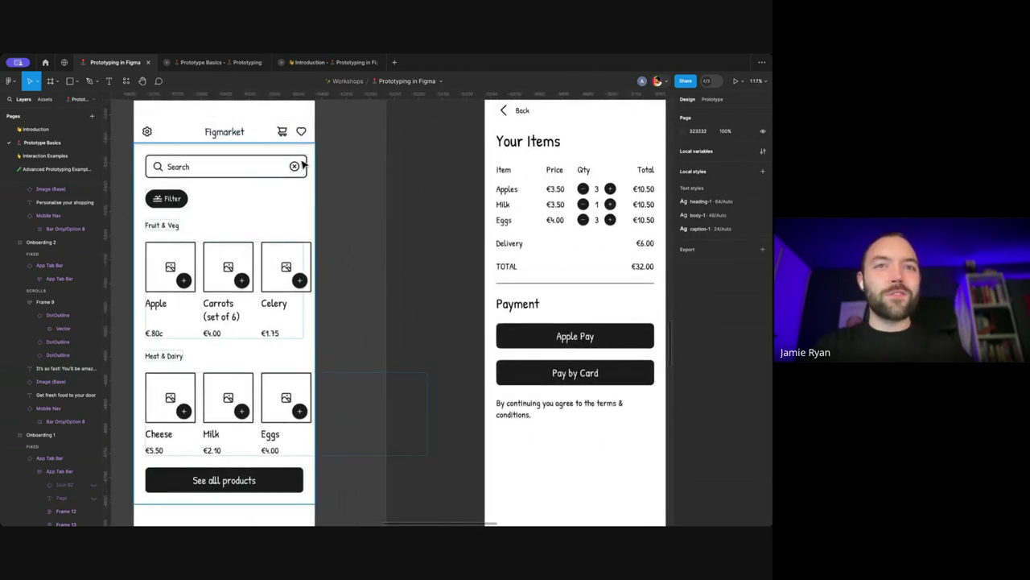
scroll(302, 164, down, 2)
scroll(402, 165, right, 2)
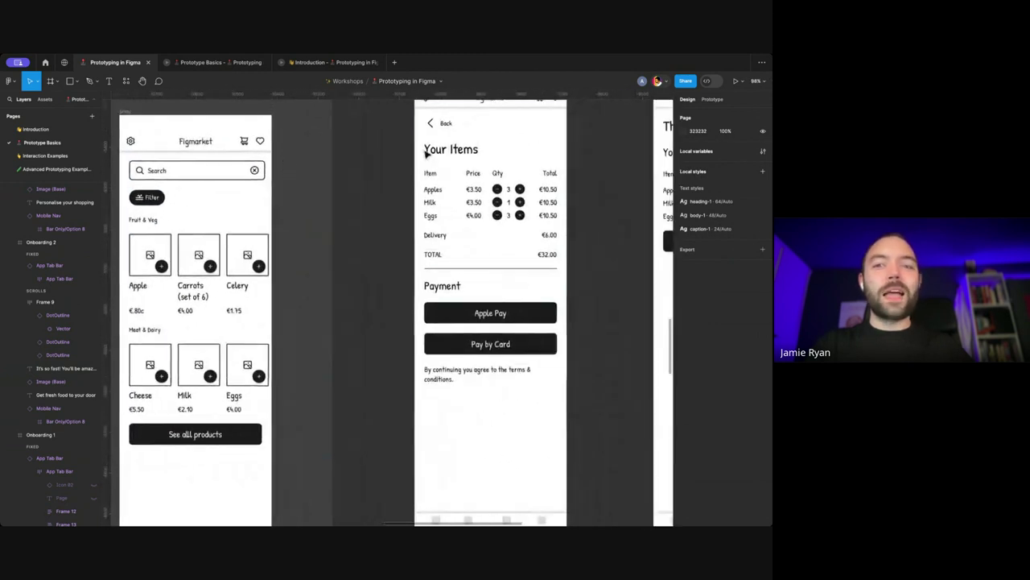
scroll(495, 166, up, 5)
scroll(492, 167, down, 4)
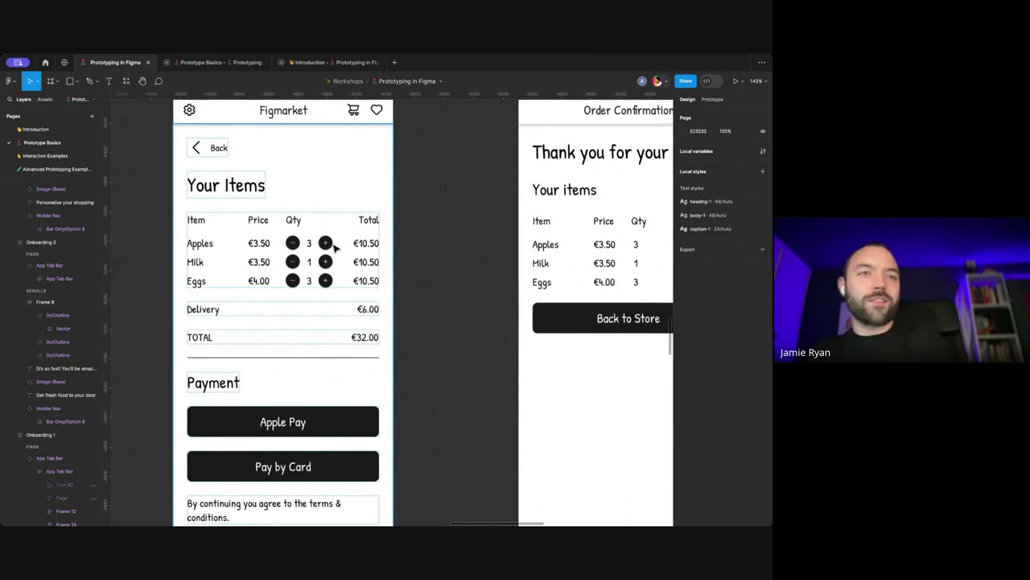
scroll(335, 248, down, 6)
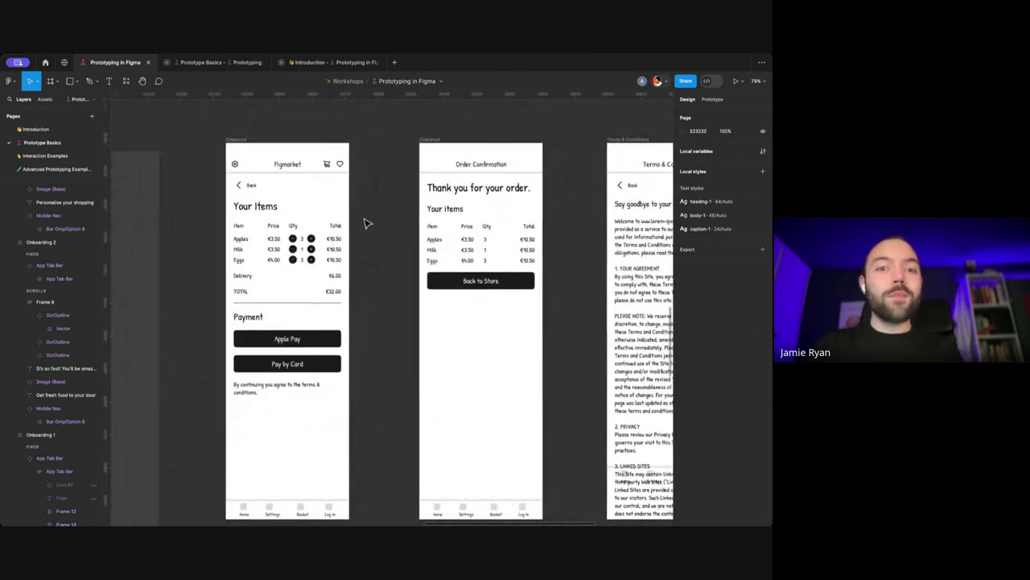
scroll(351, 170, up, 2)
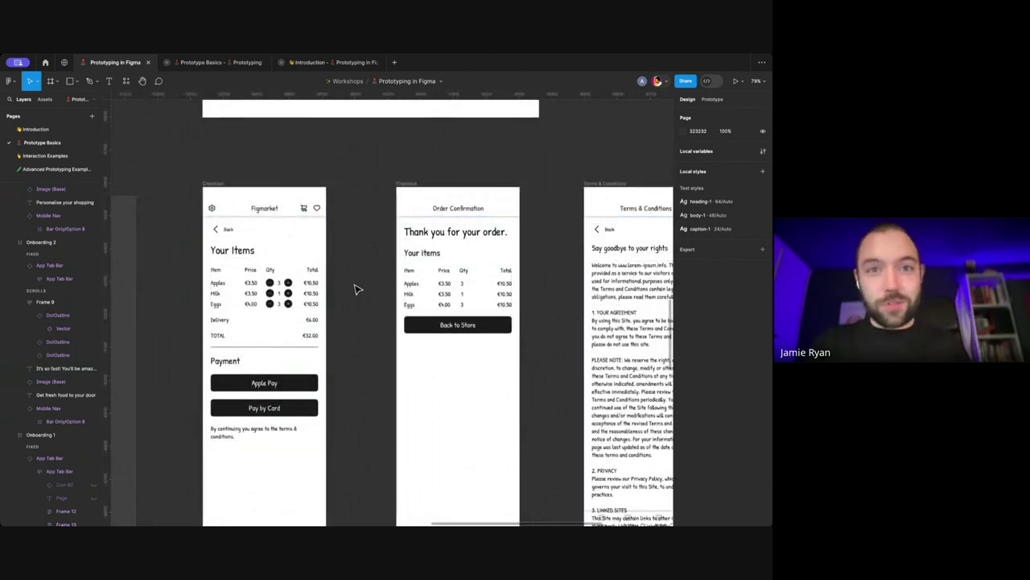
scroll(358, 289, down, 2)
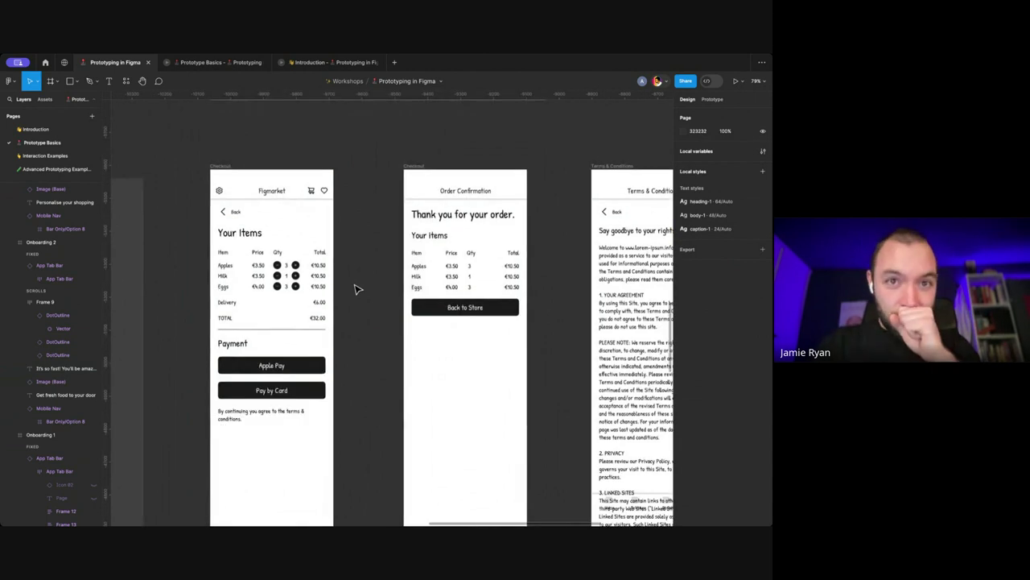
scroll(358, 288, down, 2)
scroll(357, 286, down, 1)
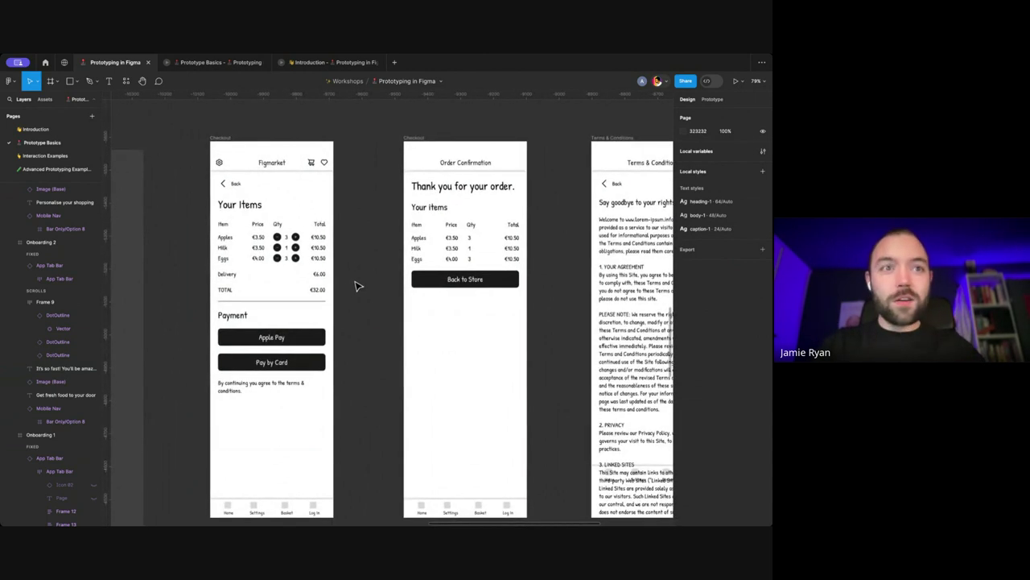
scroll(358, 286, right, 2)
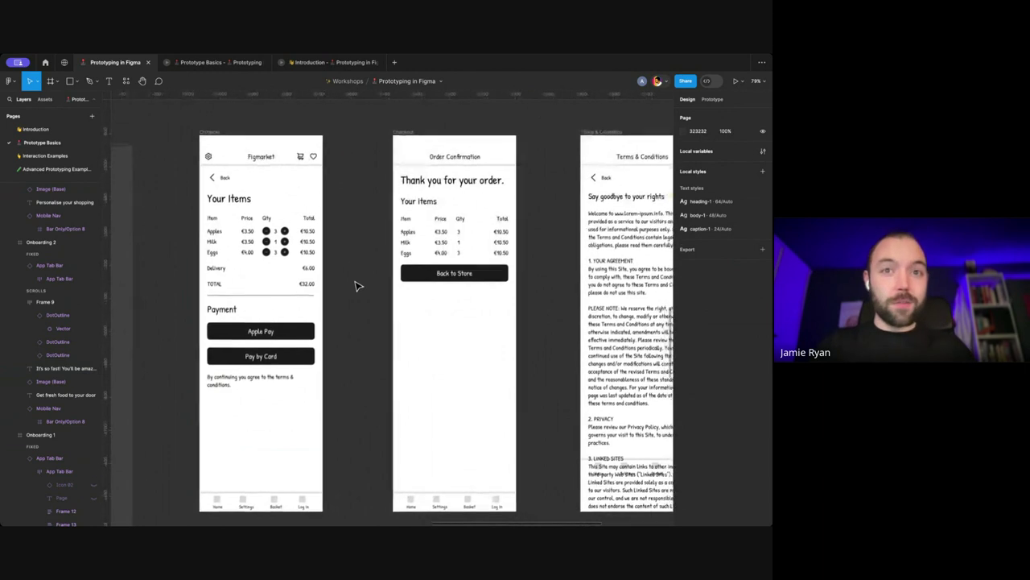
Step: Open the Advanced Prototyping Examples page and examine the get started, loading and homepage screens in Example 1
click(50, 170)
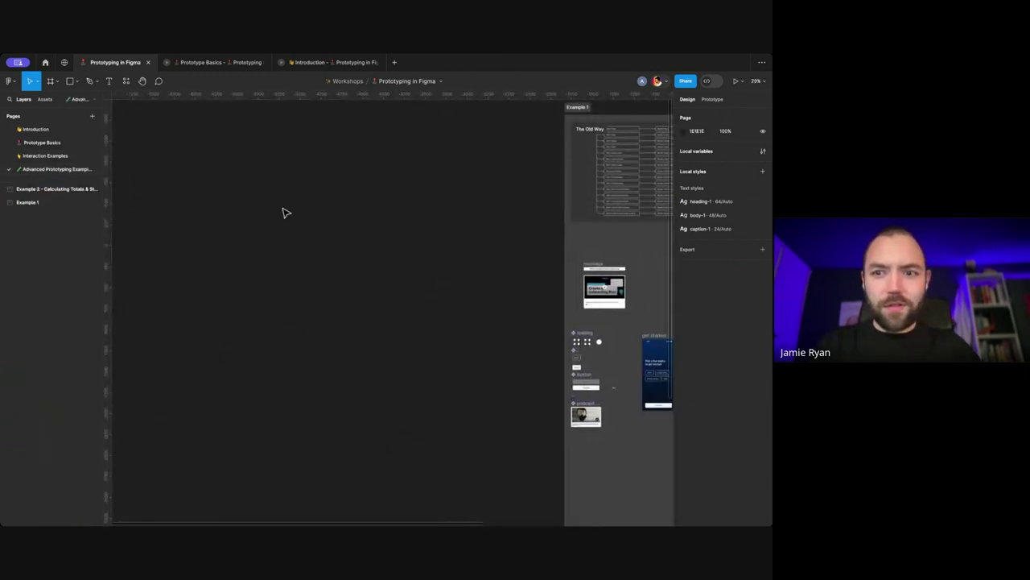
scroll(284, 212, down, 2)
scroll(285, 212, left, 3)
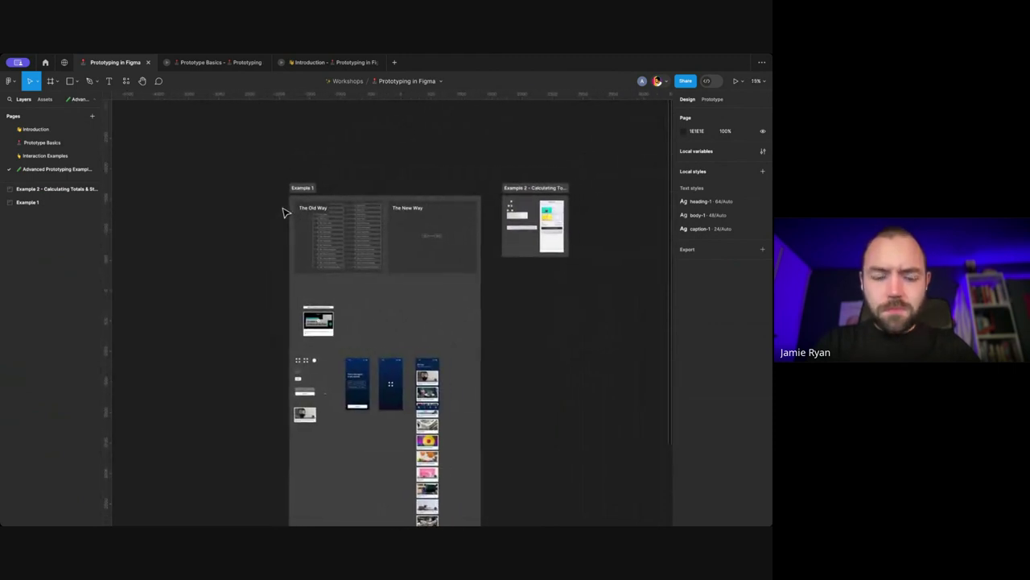
scroll(314, 274, right, 2)
scroll(338, 330, up, 10)
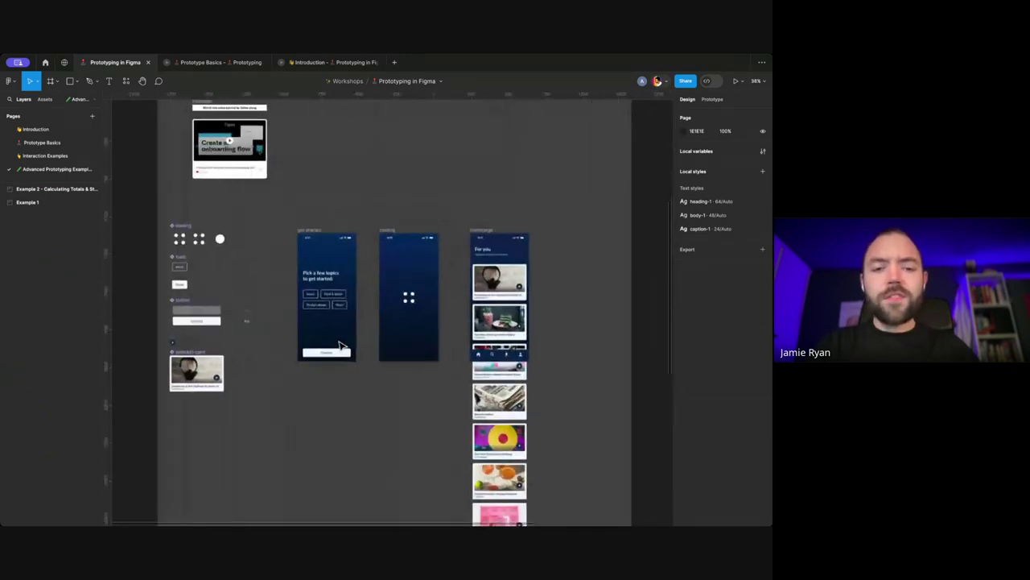
scroll(342, 322, down, 1)
scroll(342, 322, right, 2)
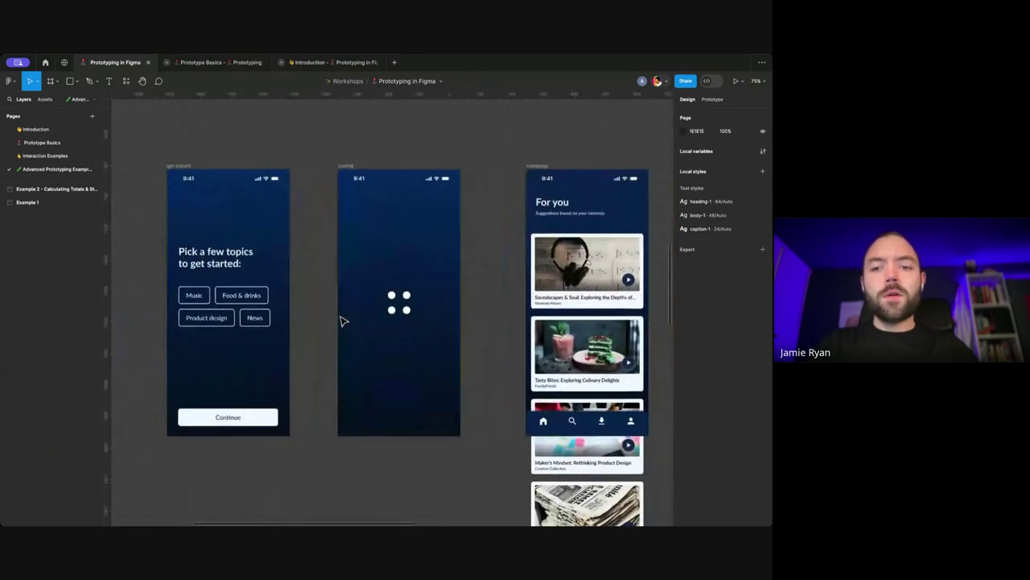
scroll(342, 322, up, 1)
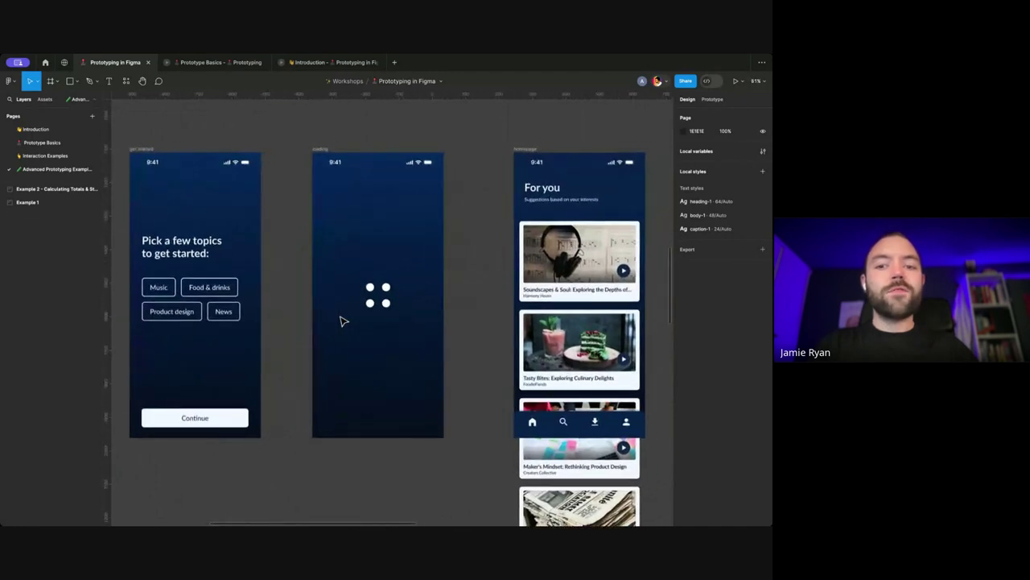
scroll(343, 322, left, 1)
scroll(342, 322, right, 1)
scroll(342, 322, up, 1)
scroll(342, 322, right, 1)
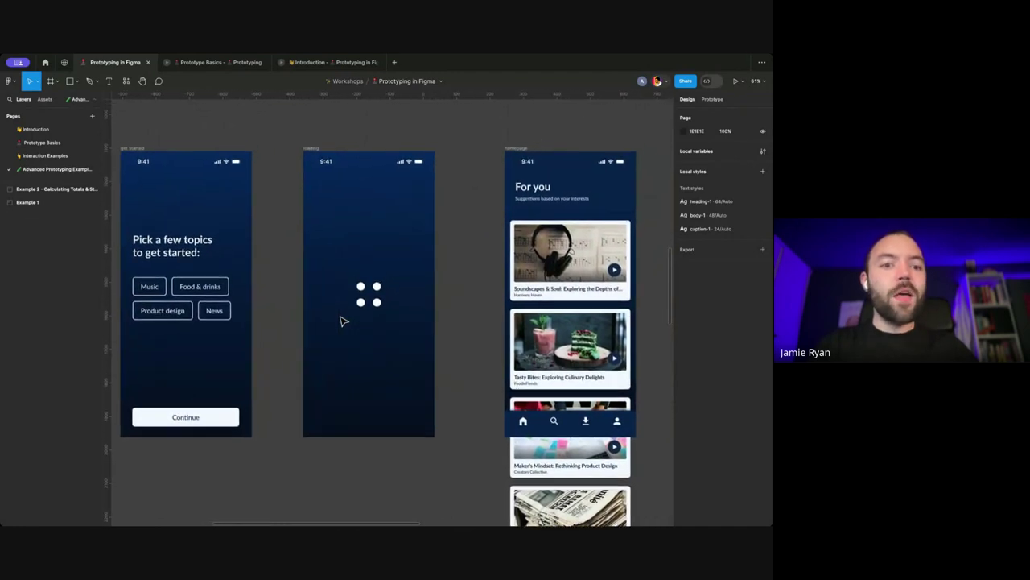
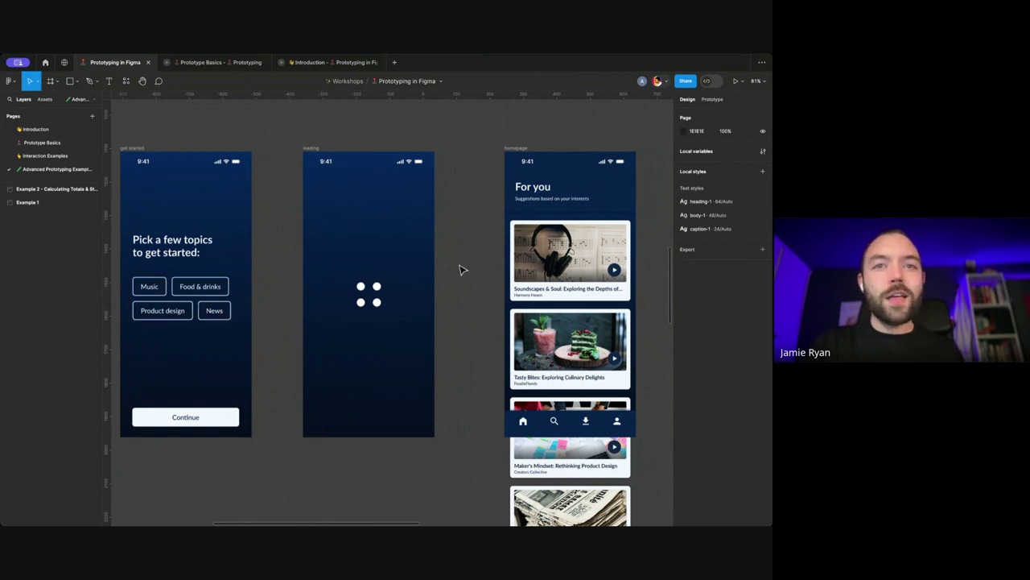
Step: Examine "The Old Way" diagram above the Example 1 screens, following each topic filter combination to its matching results screen
scroll(546, 244, down, 3)
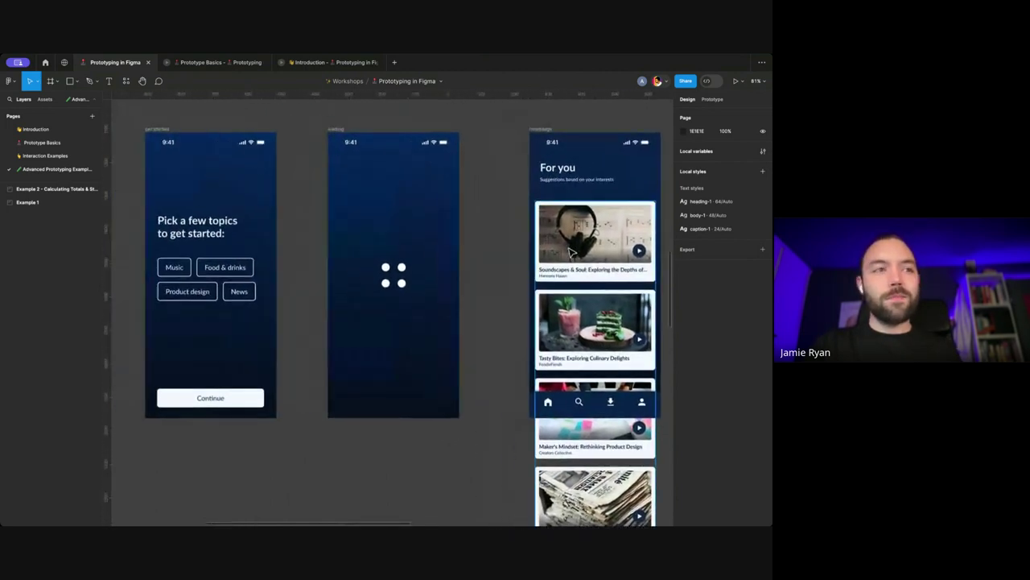
scroll(574, 264, down, 5)
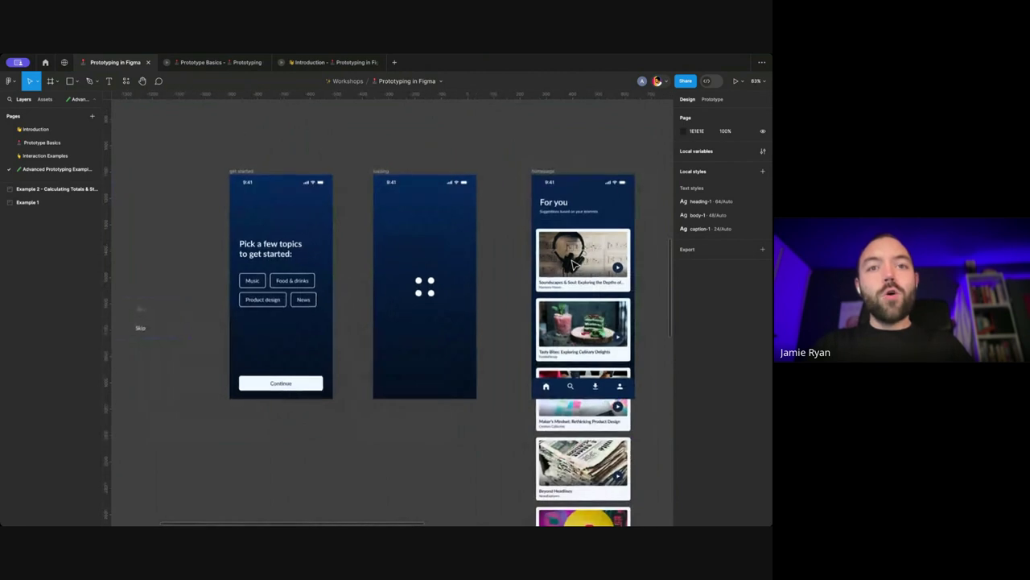
scroll(574, 264, down, 5)
scroll(573, 265, up, 10)
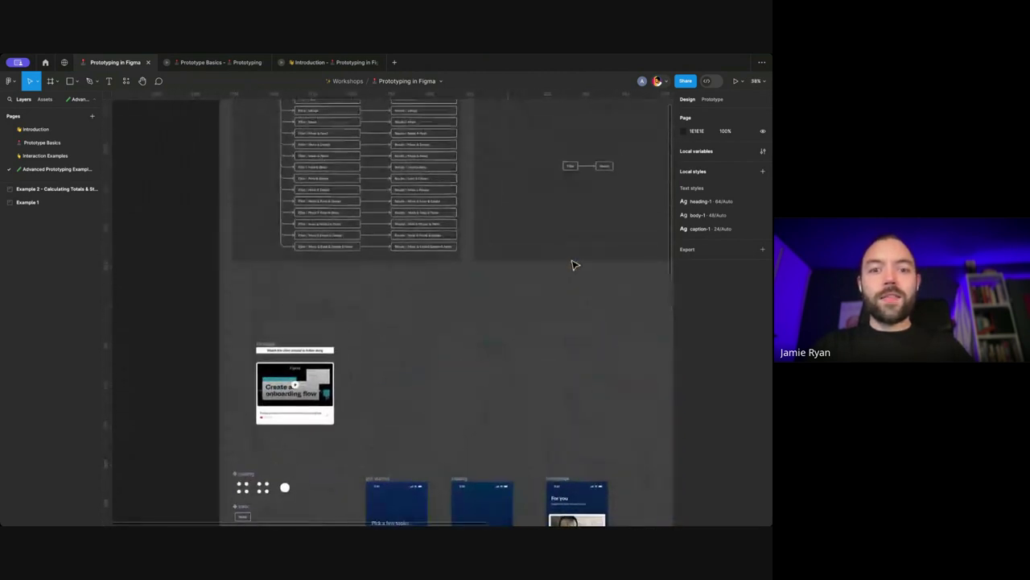
scroll(442, 138, up, 10)
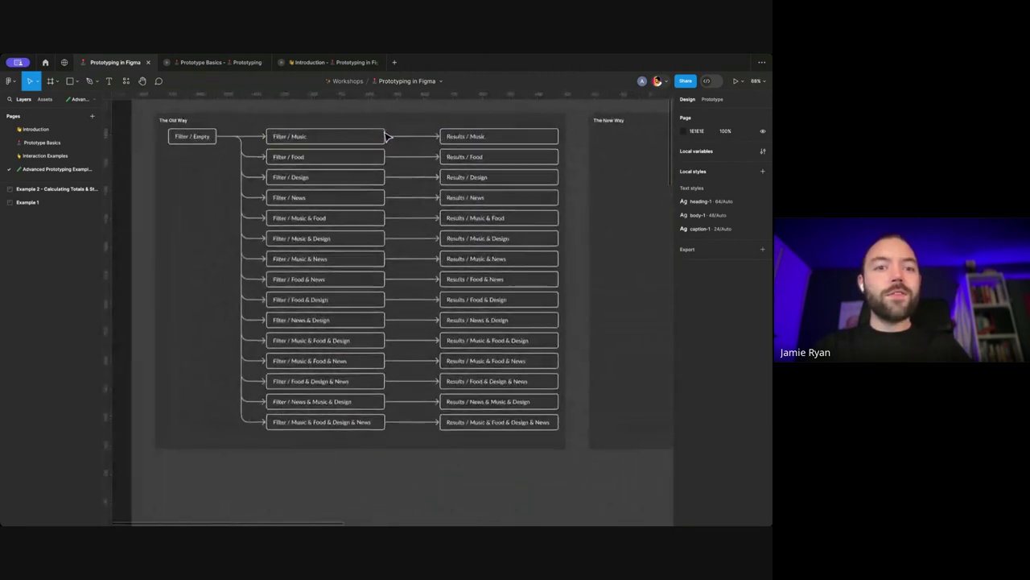
scroll(388, 138, down, 3)
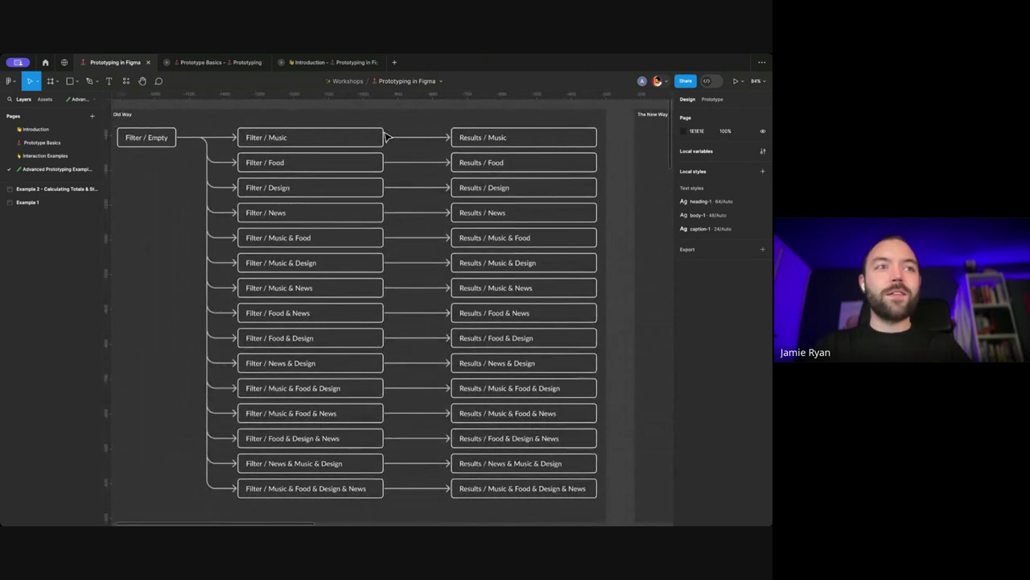
scroll(387, 138, up, 1)
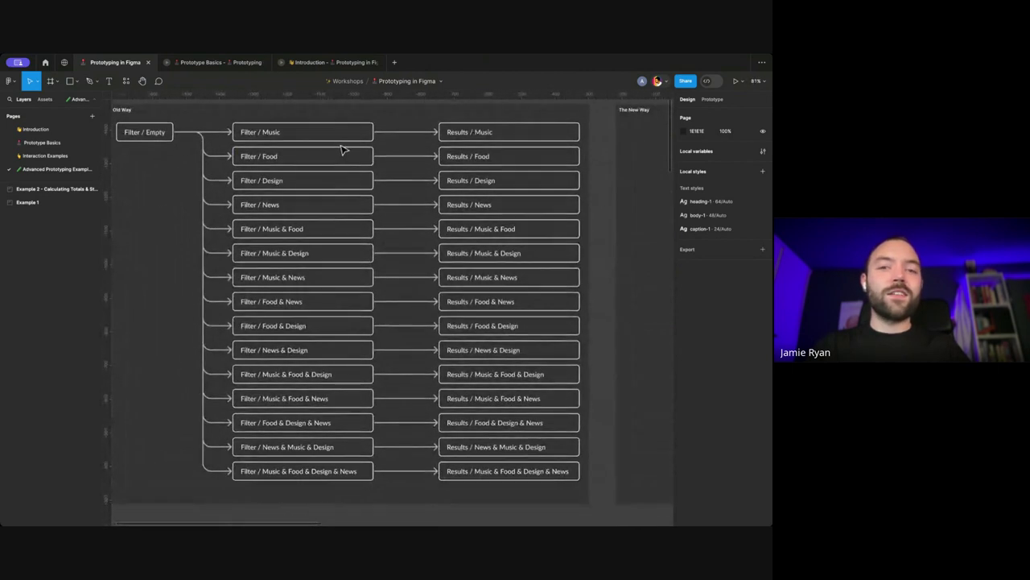
scroll(343, 150, up, 1)
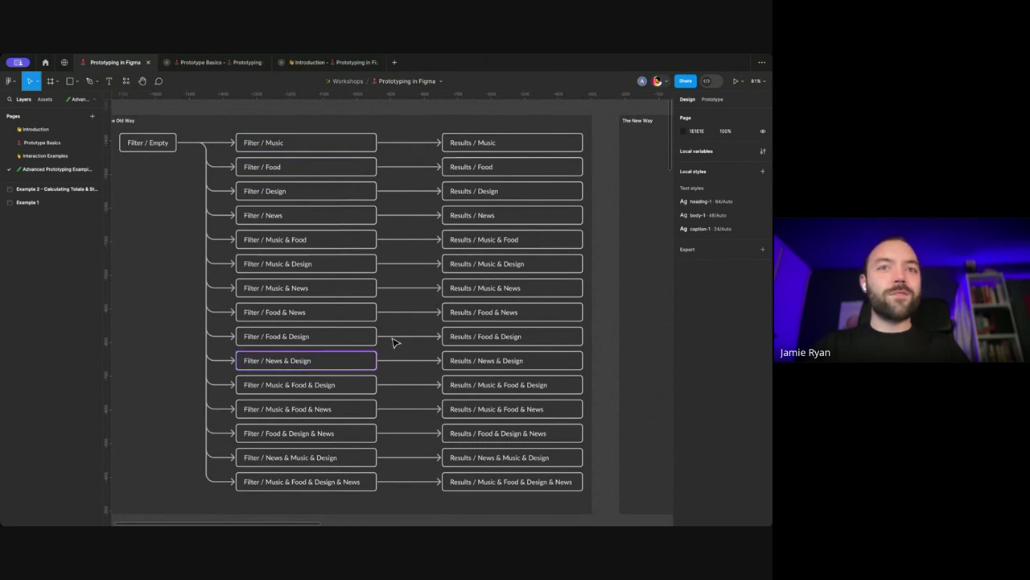
scroll(497, 375, right, 2)
scroll(499, 372, left, 1)
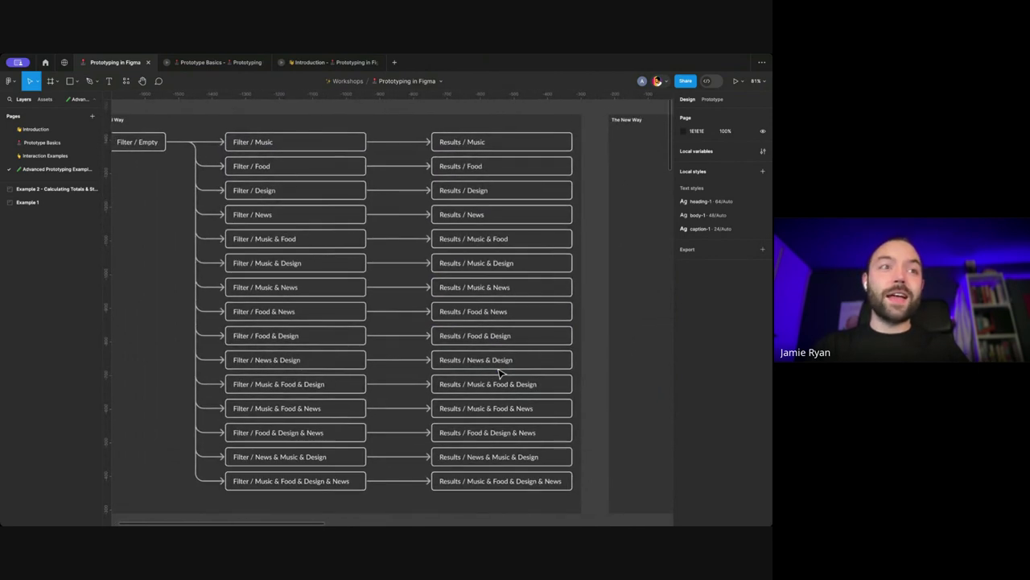
scroll(500, 373, left, 2)
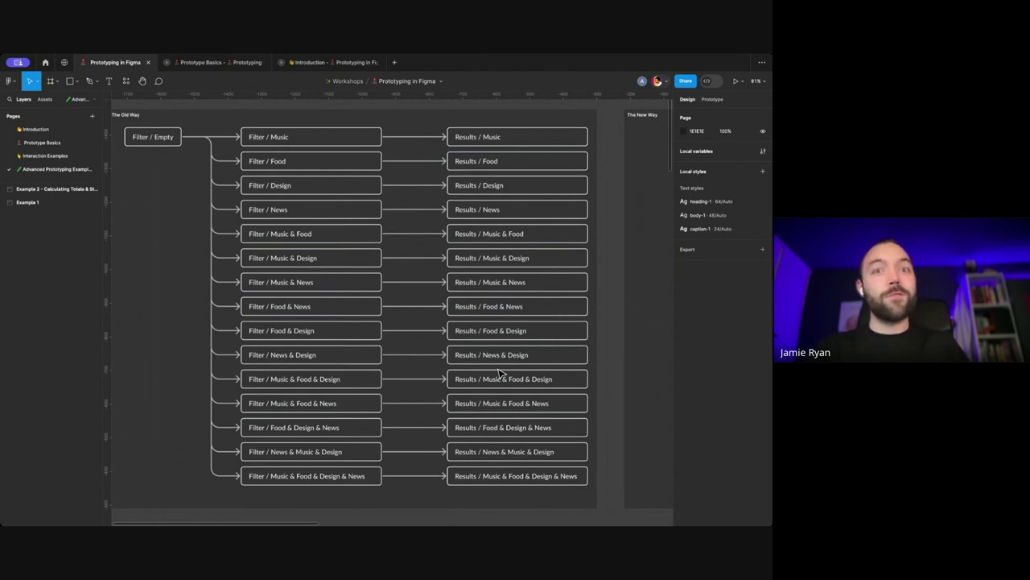
scroll(499, 373, right, 1)
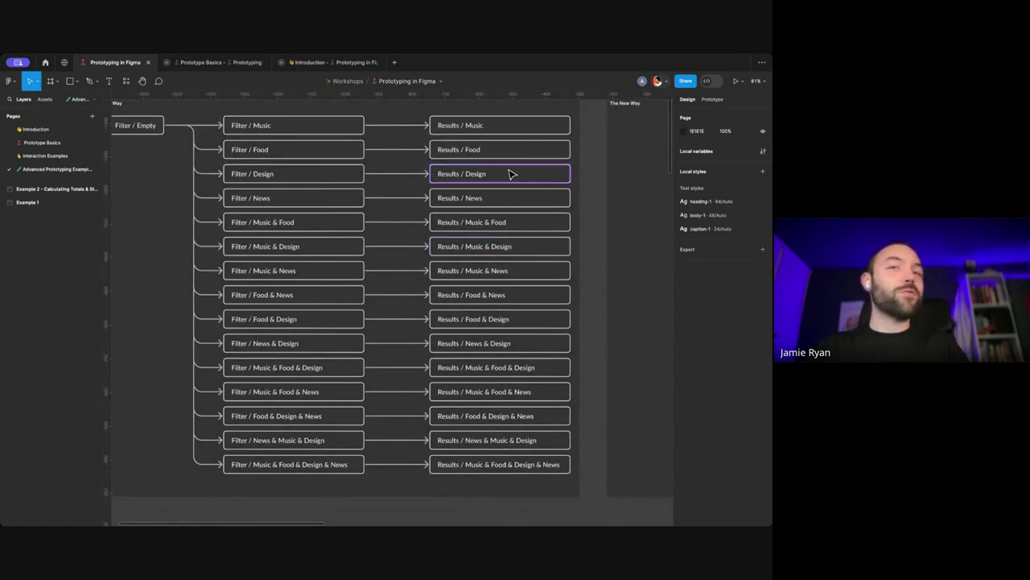
Step: Examine the old-way filter diagram and the get started, loading and homepage screens of Example 1
scroll(520, 188, down, 3)
scroll(518, 190, up, 2)
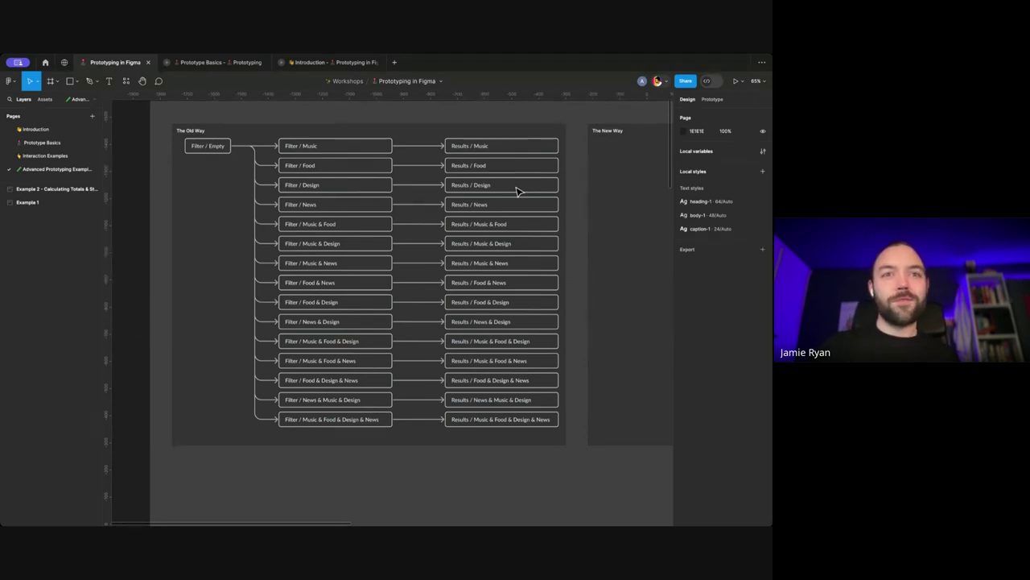
scroll(518, 190, down, 5)
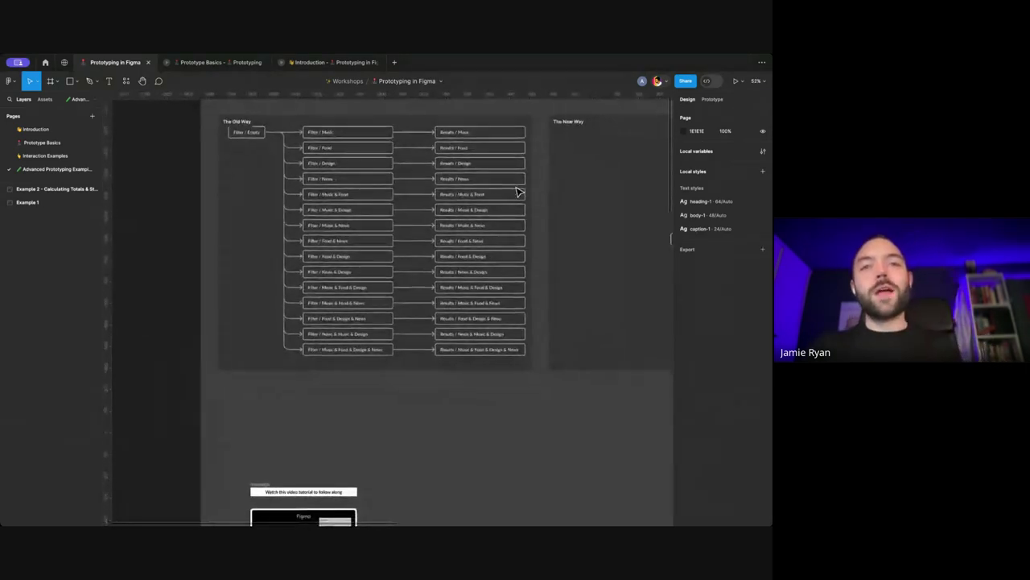
scroll(518, 191, down, 5)
scroll(428, 259, up, 4)
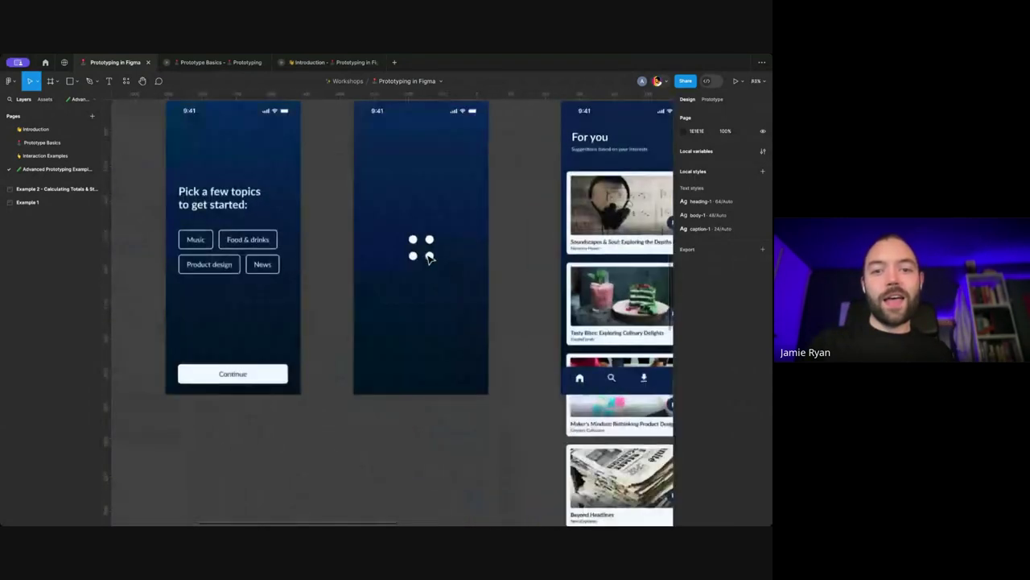
scroll(428, 259, right, 3)
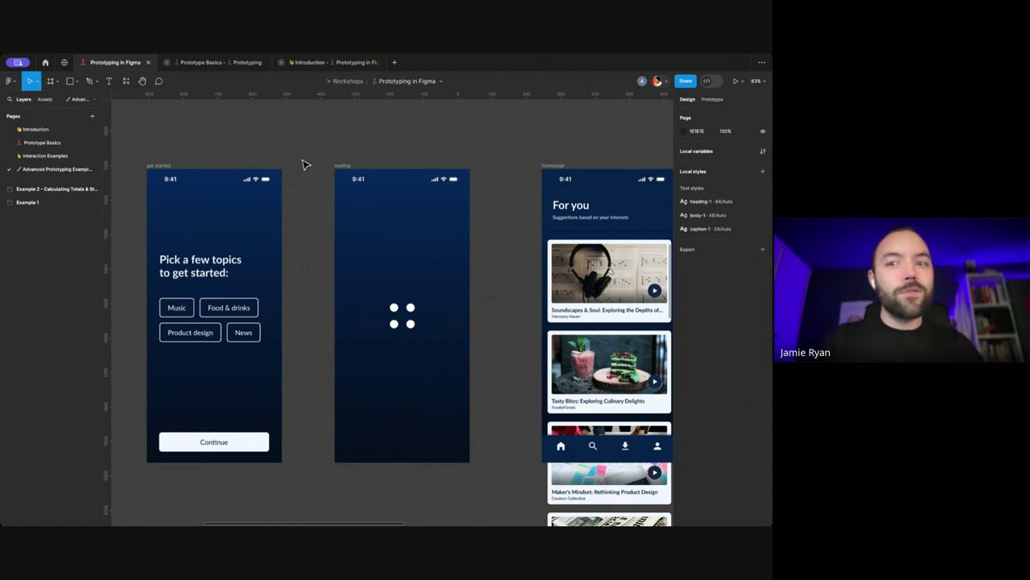
scroll(304, 164, down, 3)
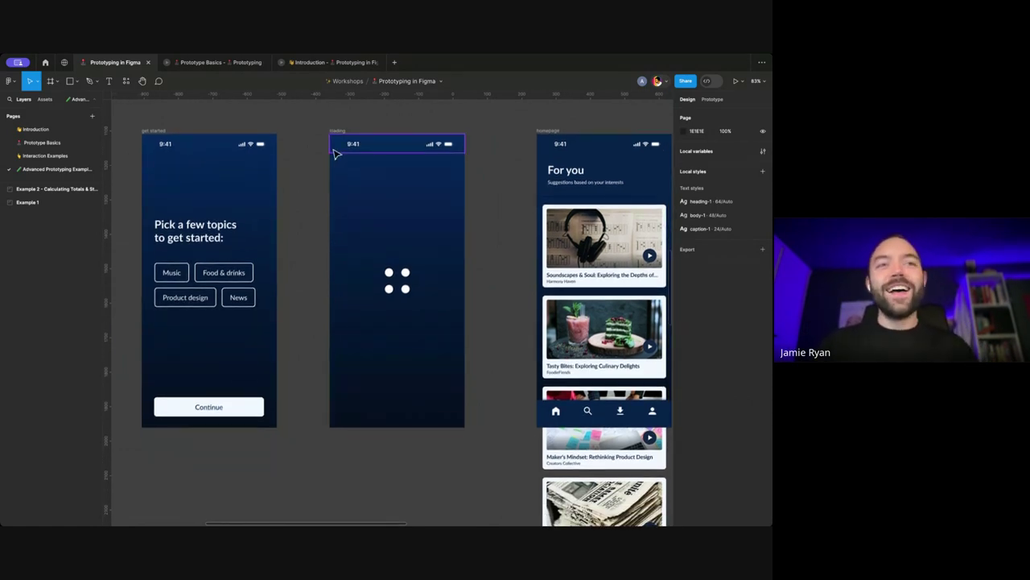
scroll(407, 111, down, 1)
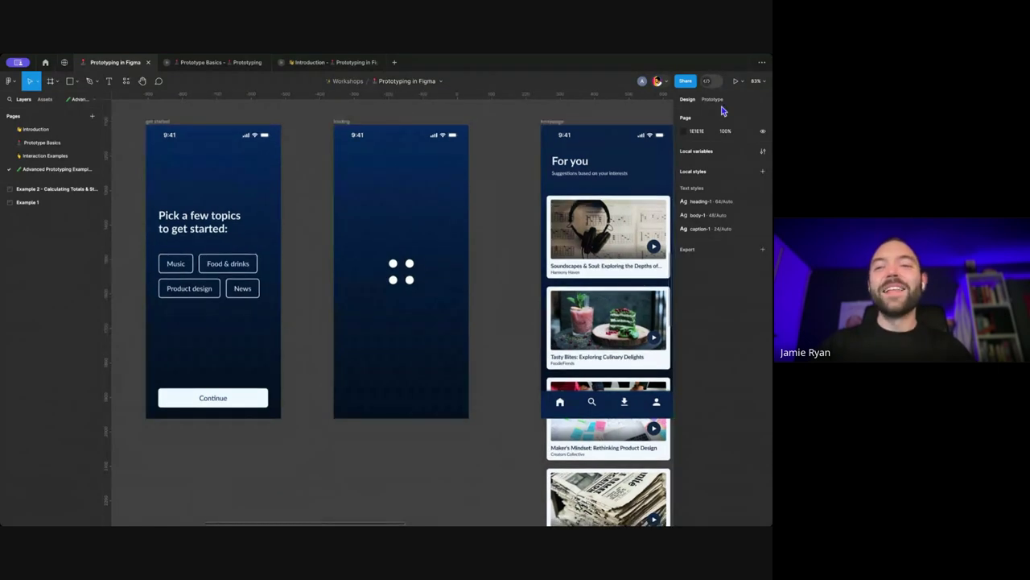
scroll(596, 127, up, 1)
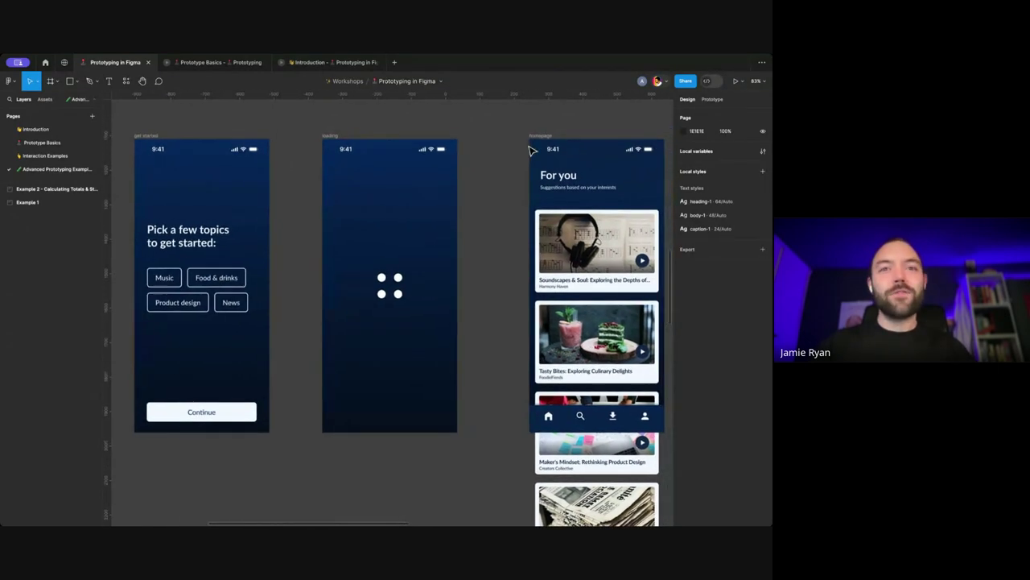
Step: Display the prototype connections between the get started, loading and homepage screens
click(712, 99)
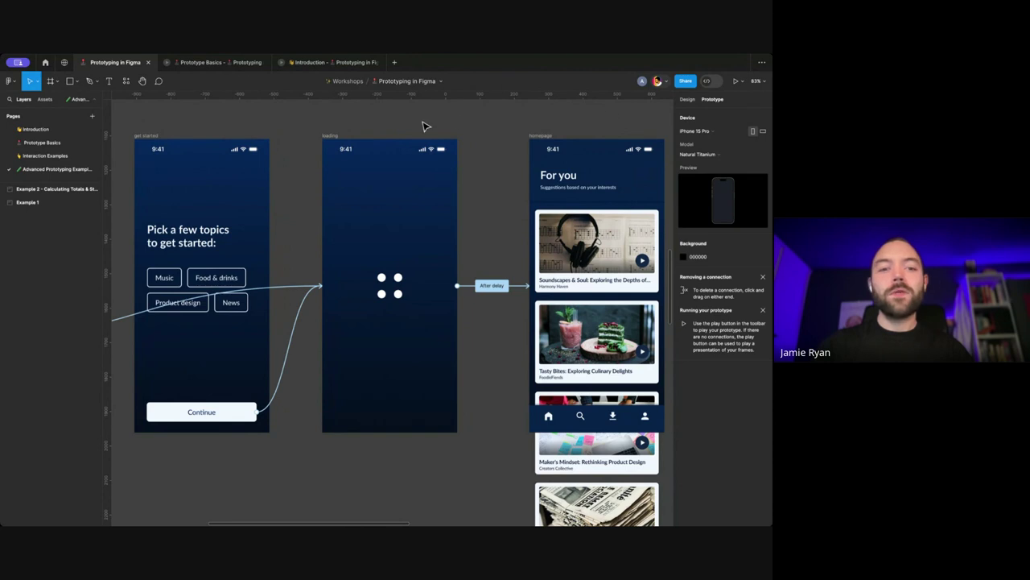
scroll(427, 127, left, 1)
scroll(260, 142, up, 1)
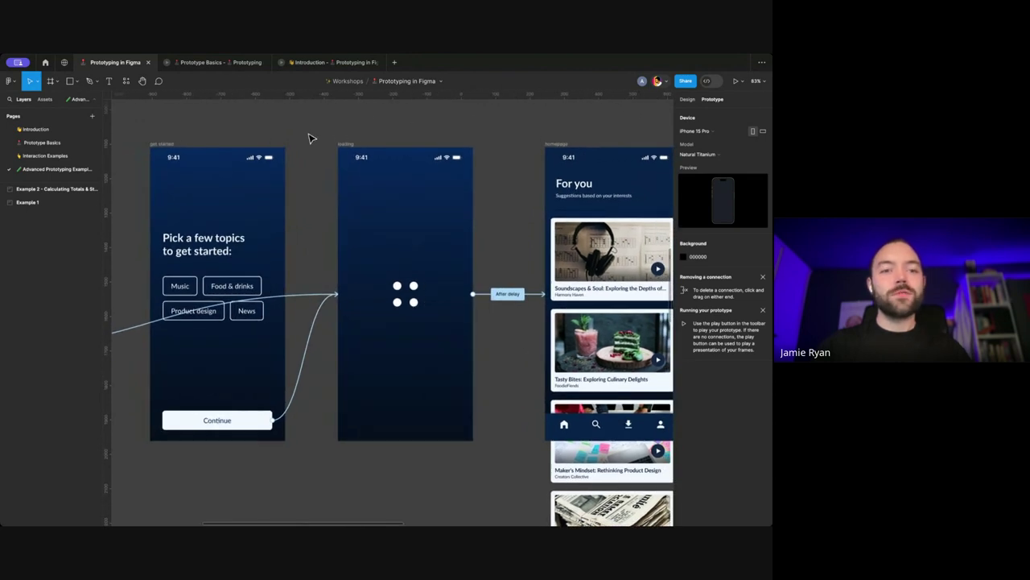
Step: Try to remove both tap interactions from the Music topic on the get started screen
click(182, 287)
click(181, 290)
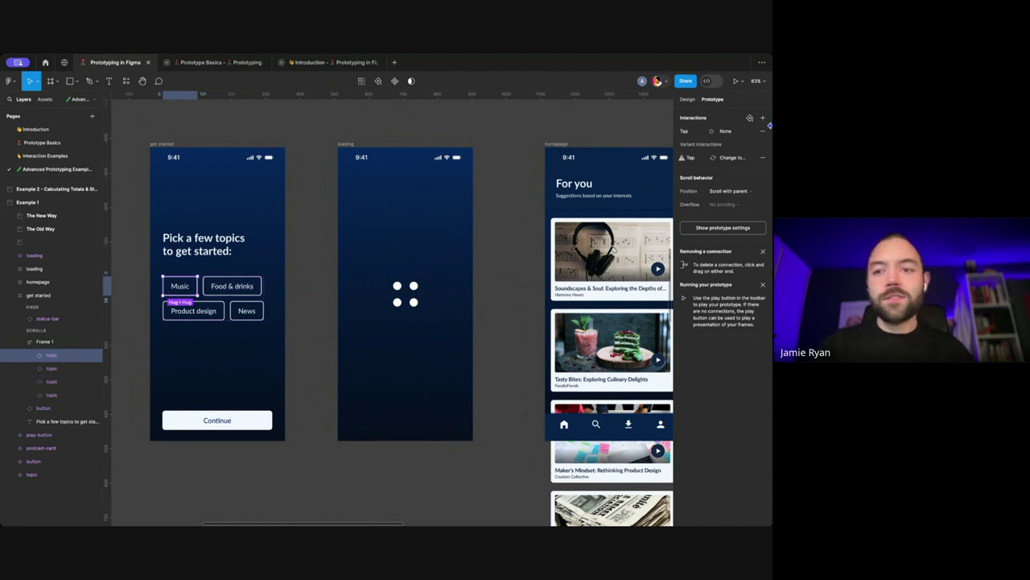
click(763, 158)
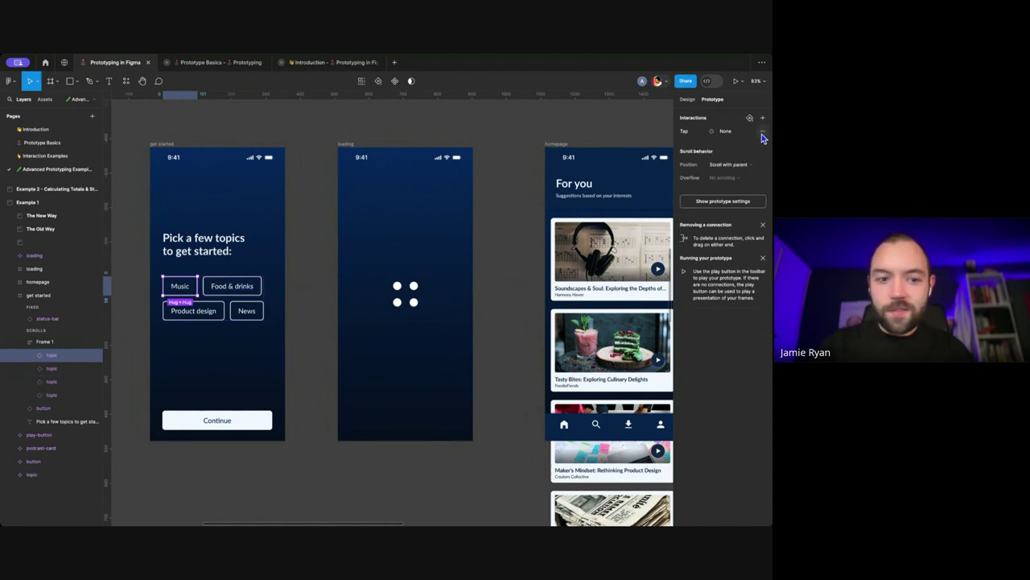
key(ctrl+z)
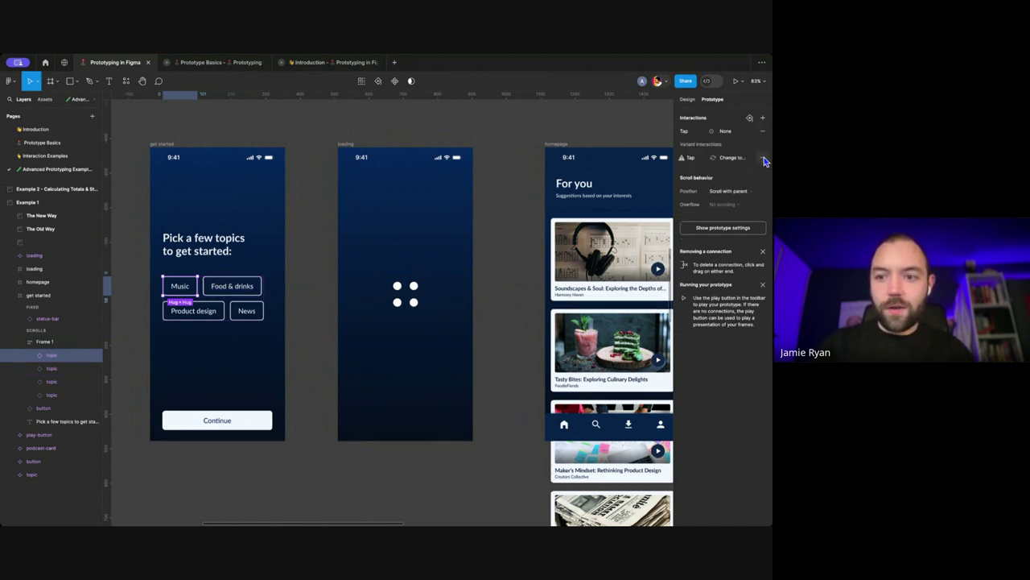
click(763, 158)
click(763, 131)
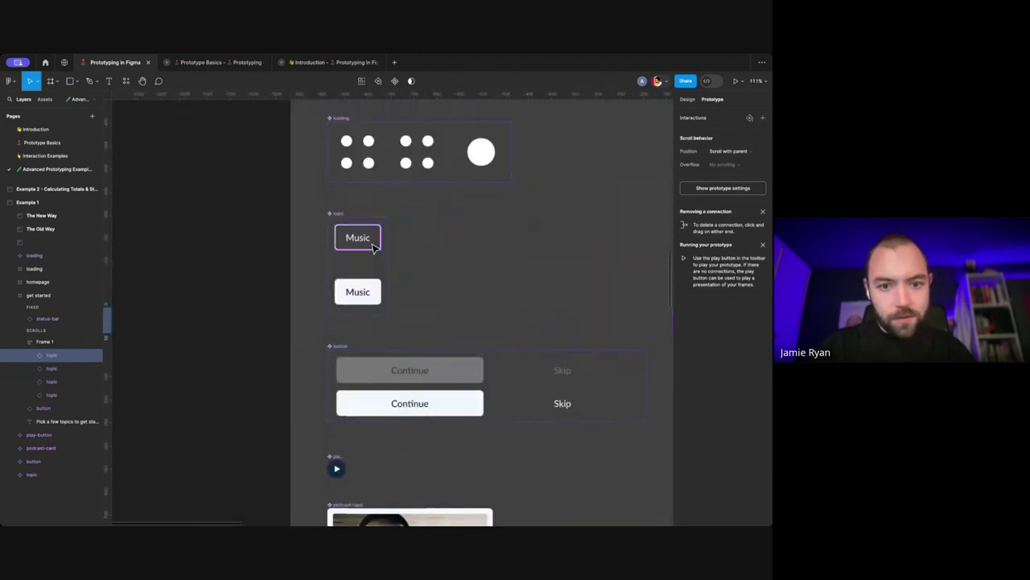
click(362, 292)
scroll(453, 263, right, 5)
scroll(453, 263, right, 3)
click(387, 314)
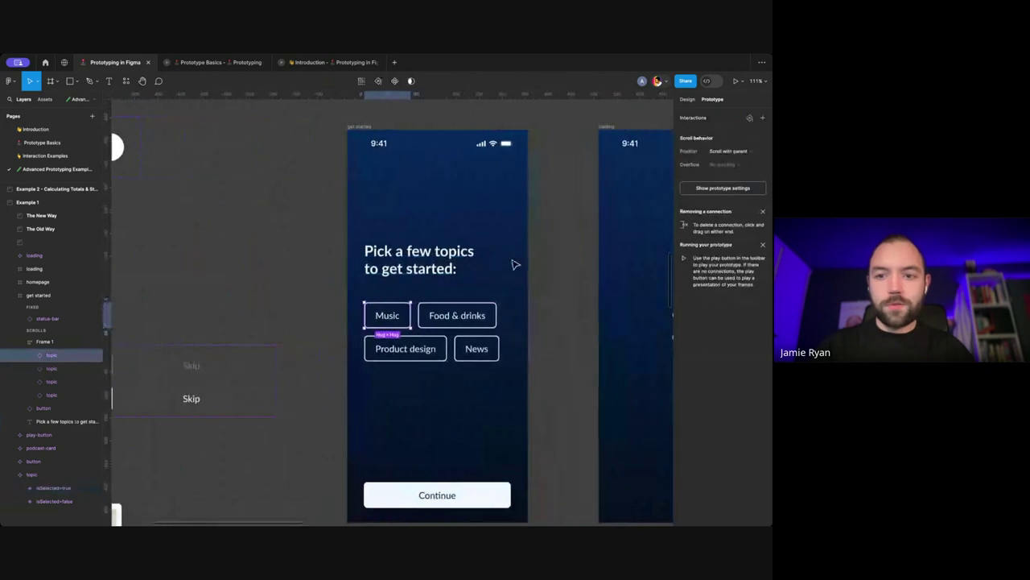
scroll(515, 260, down, 3)
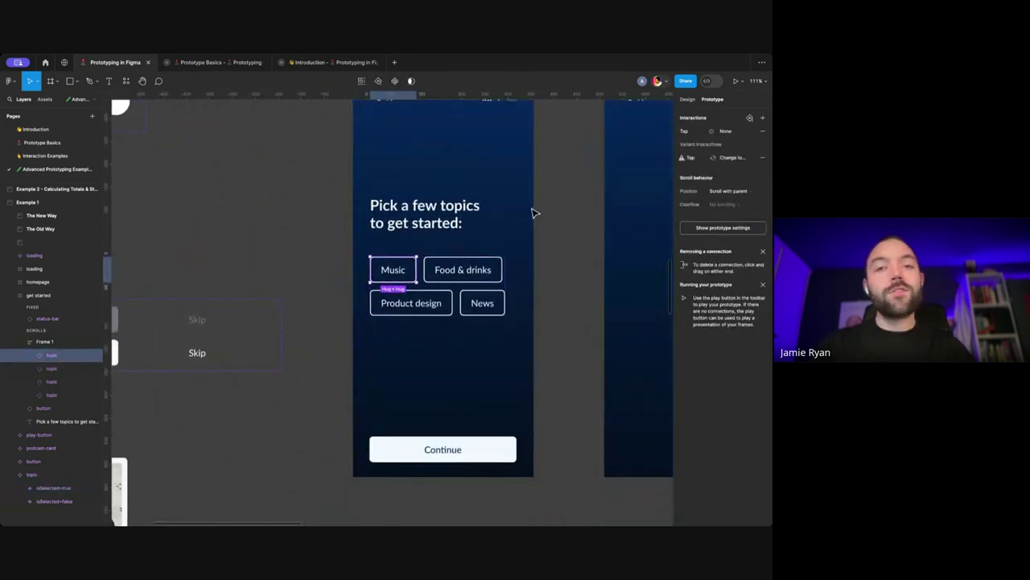
Step: Inspect the tap interaction on the outlined Music variant of the topic component
scroll(533, 211, down, 3)
scroll(427, 207, left, 3)
scroll(298, 221, up, 5)
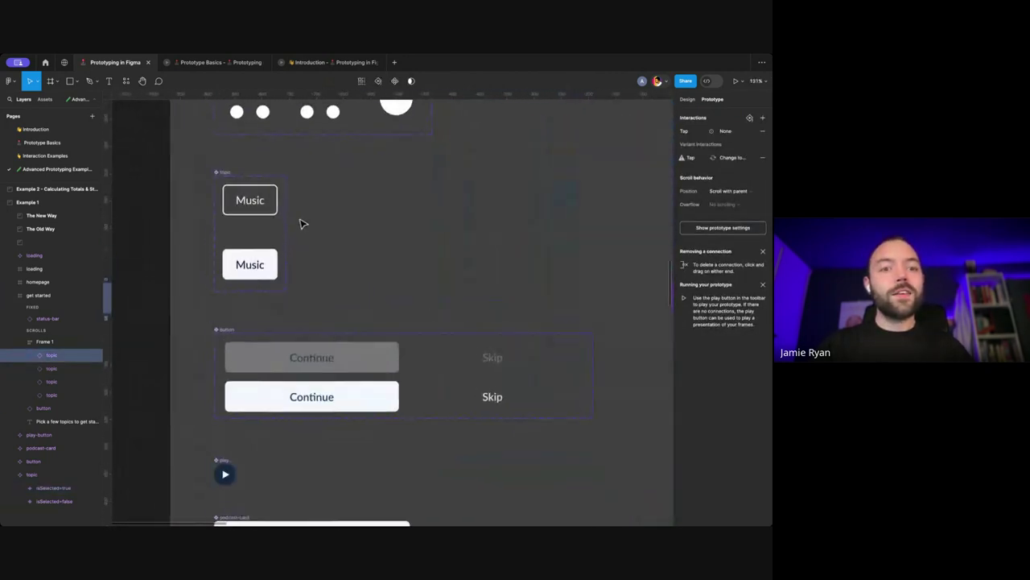
click(264, 211)
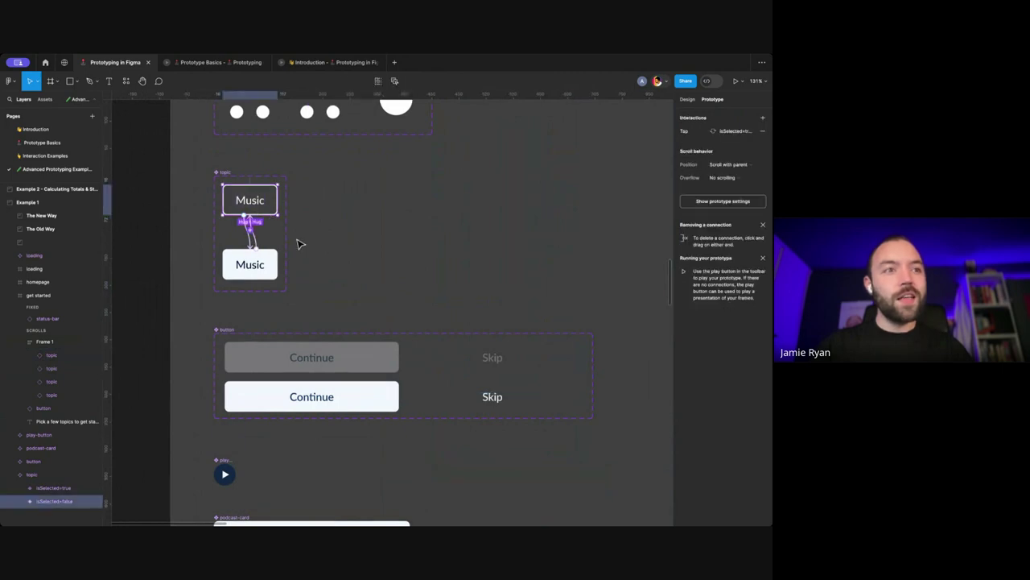
key(n)
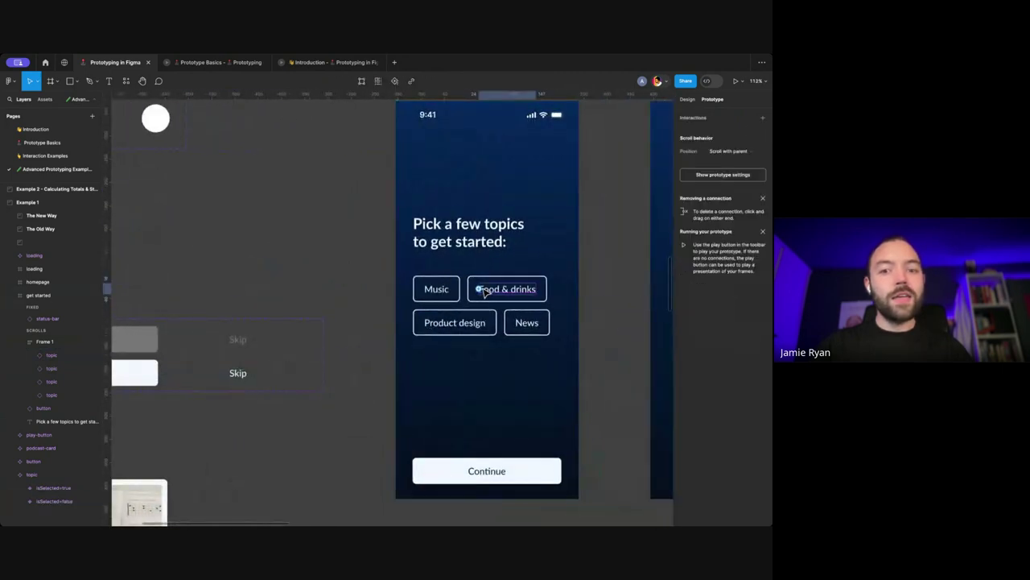
Step: Delete the tap interaction with no action from the Music topic on the get started screen, keeping its variant interaction
click(441, 280)
scroll(441, 279, right, 1)
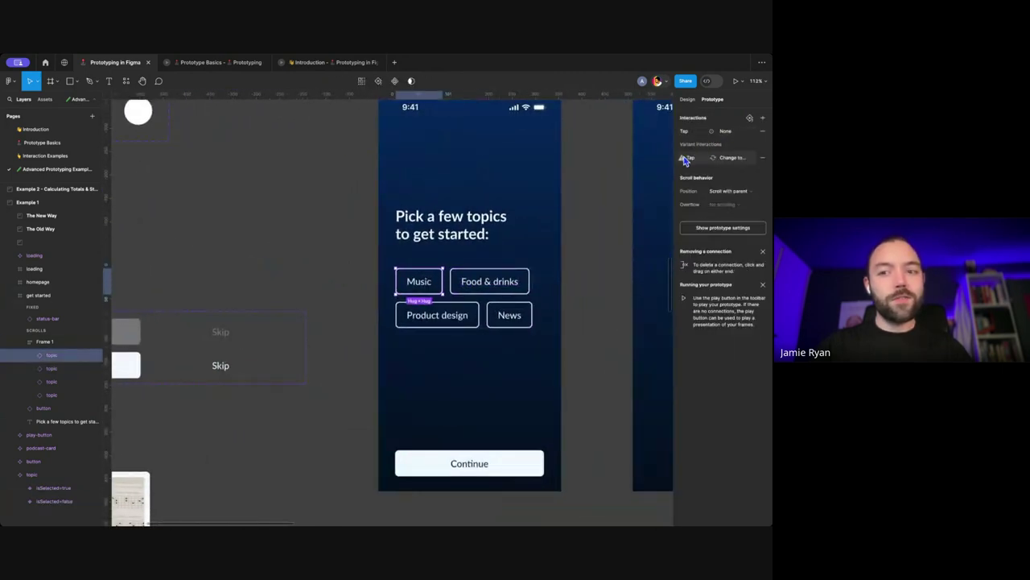
click(763, 133)
scroll(536, 152, right, 2)
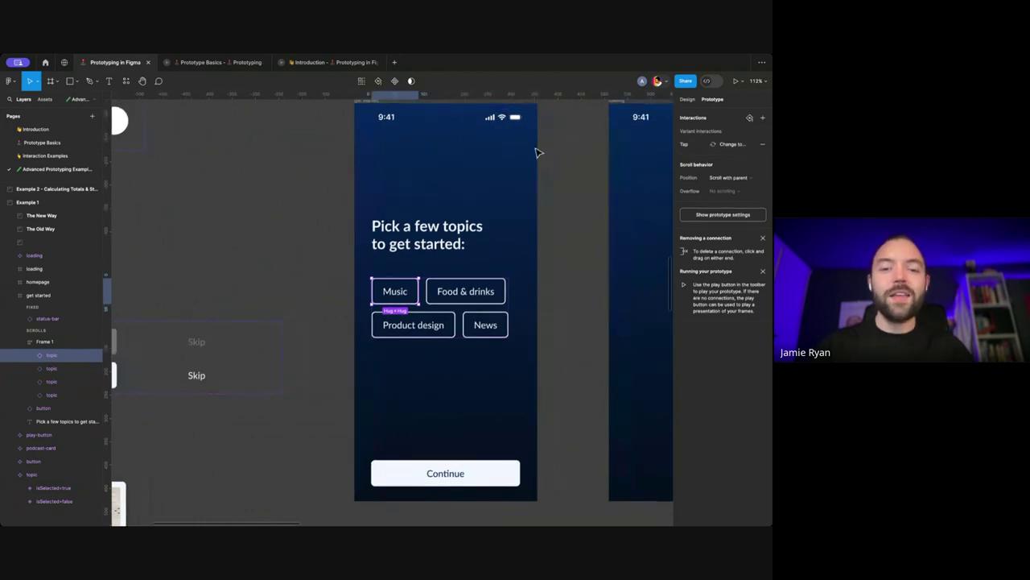
Step: Compare the topic choices on the get started screen with the topic component variants and the podcast cards on the homepage
scroll(478, 214, up, 5)
scroll(478, 214, right, 2)
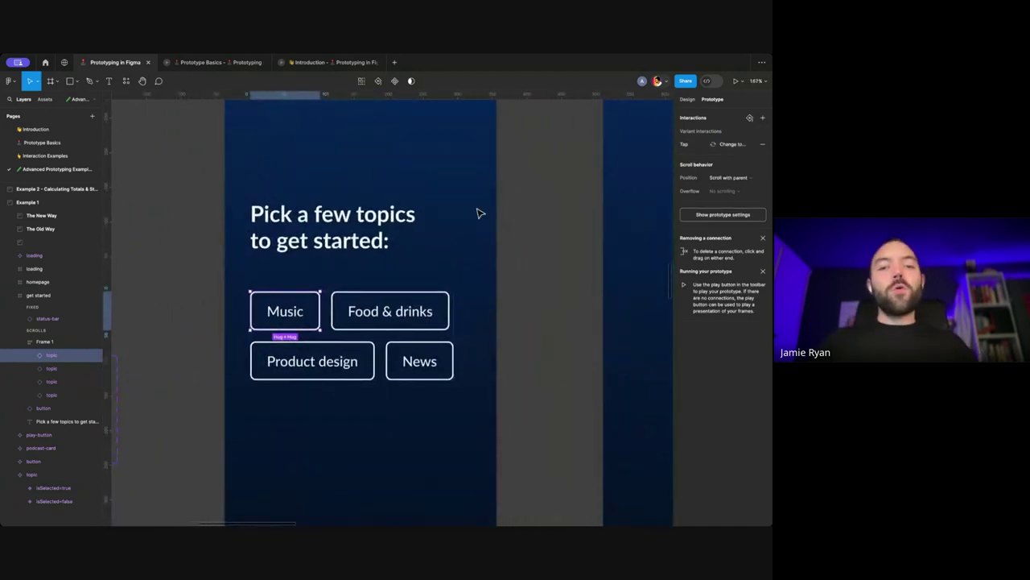
scroll(478, 213, left, 5)
scroll(471, 213, down, 3)
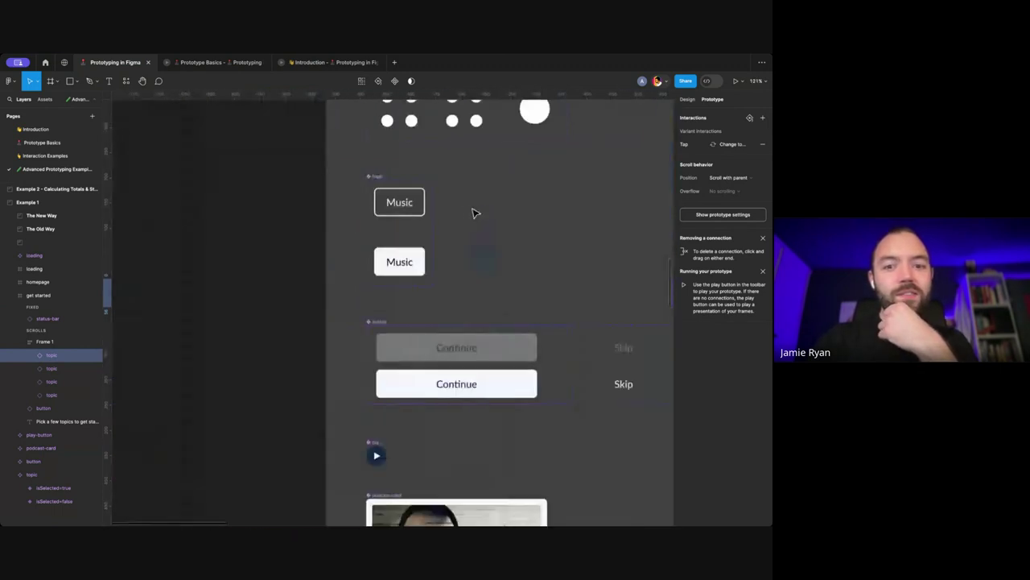
scroll(467, 213, right, 10)
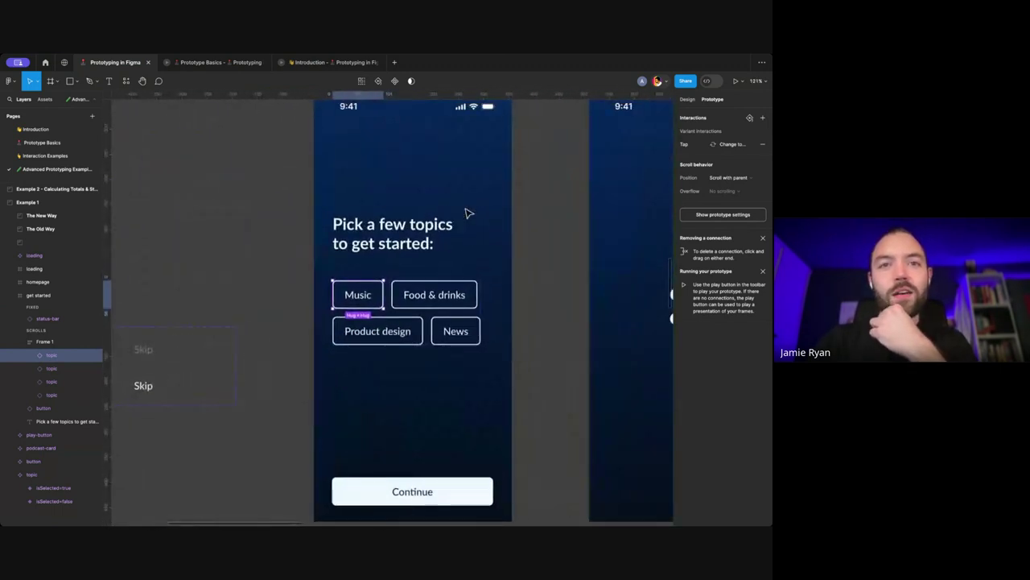
scroll(414, 236, down, 4)
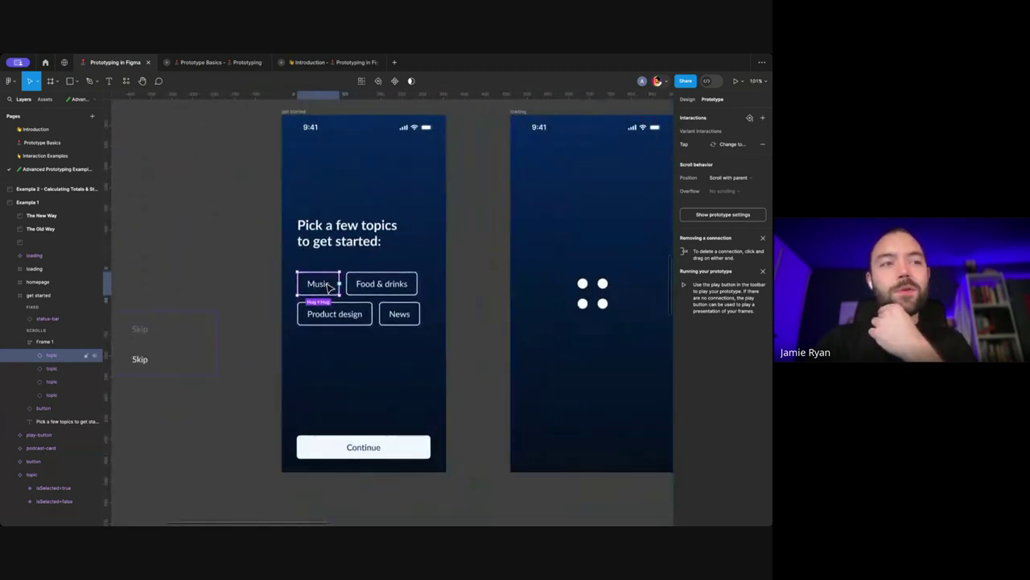
scroll(335, 283, right, 1)
scroll(333, 288, down, 2)
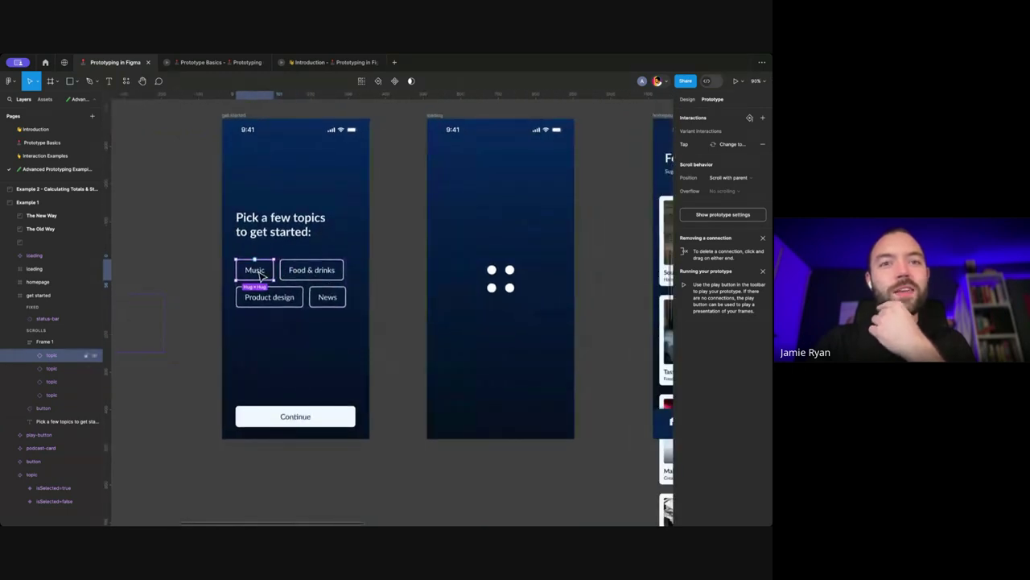
scroll(254, 269, right, 2)
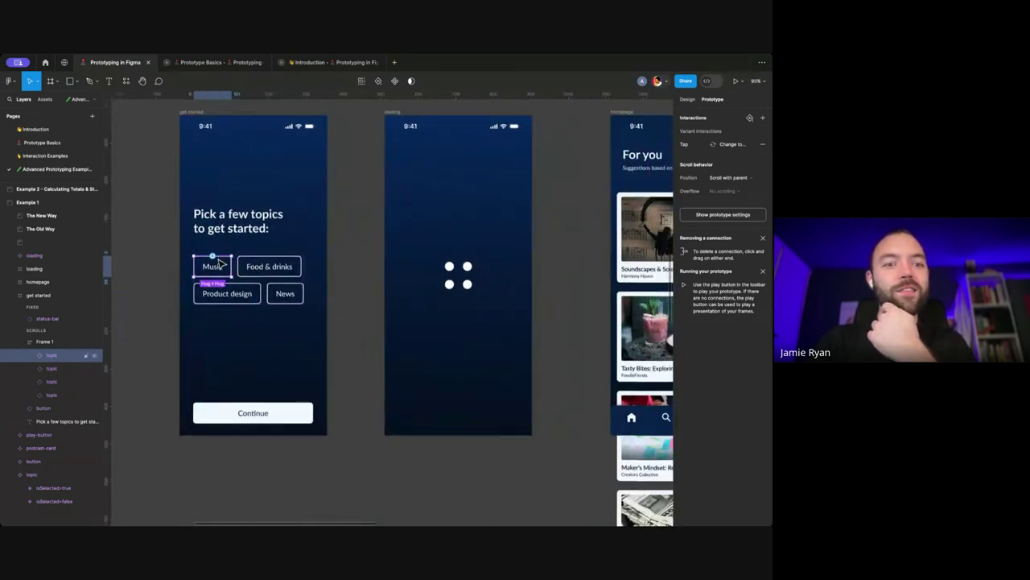
scroll(225, 270, down, 1)
scroll(265, 253, right, 4)
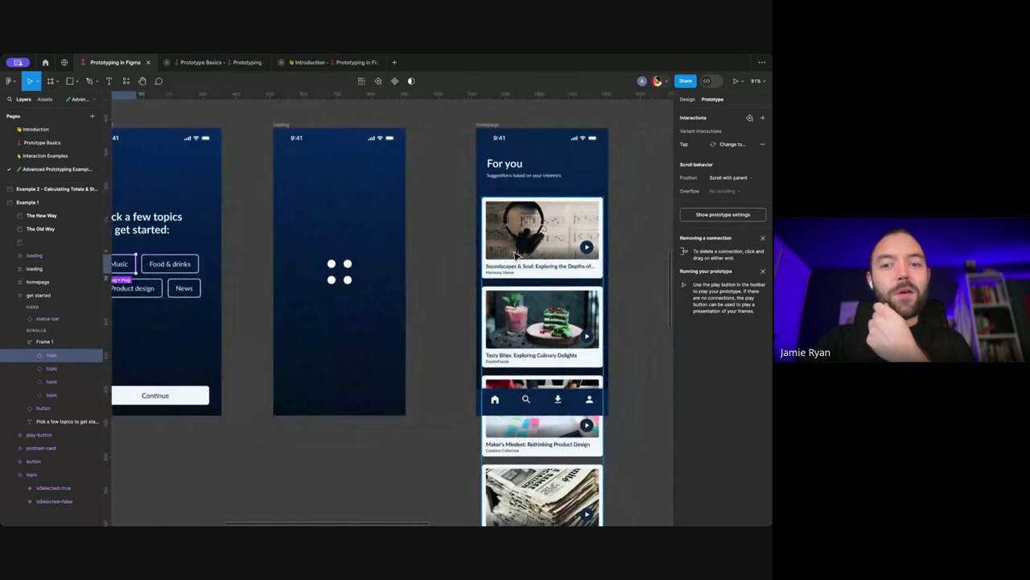
scroll(515, 241, right, 3)
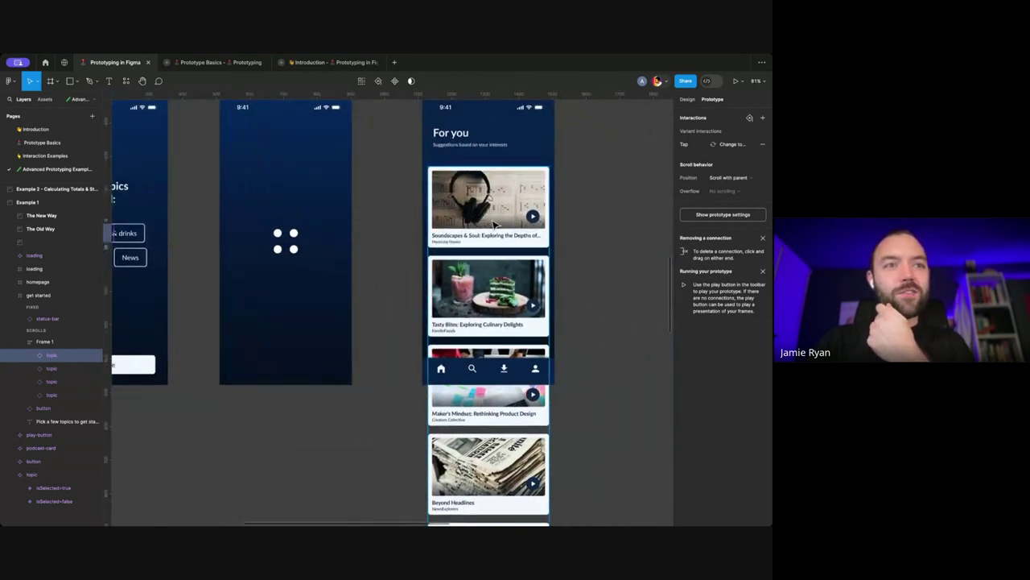
Step: Deselect the Music topic and review the connections from get started through loading to the homepage
scroll(494, 226, left, 2)
click(407, 211)
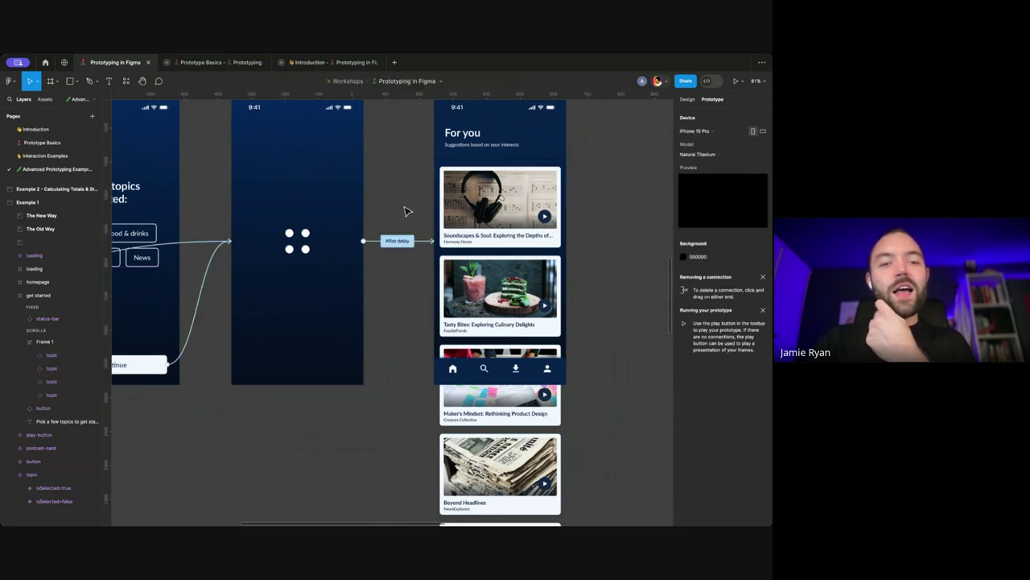
scroll(411, 210, left, 3)
scroll(423, 208, left, 3)
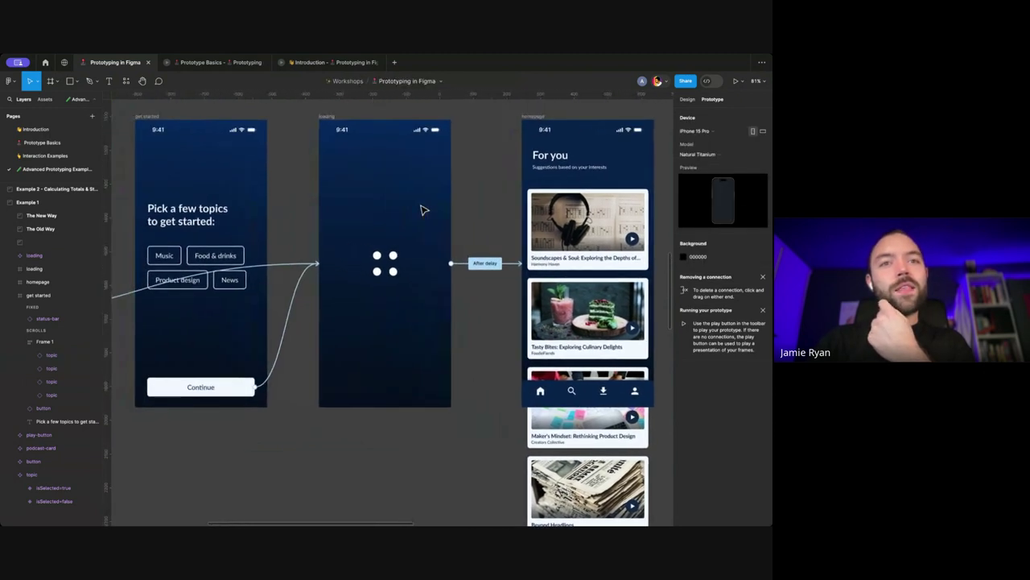
scroll(424, 210, left, 1)
scroll(425, 210, right, 1)
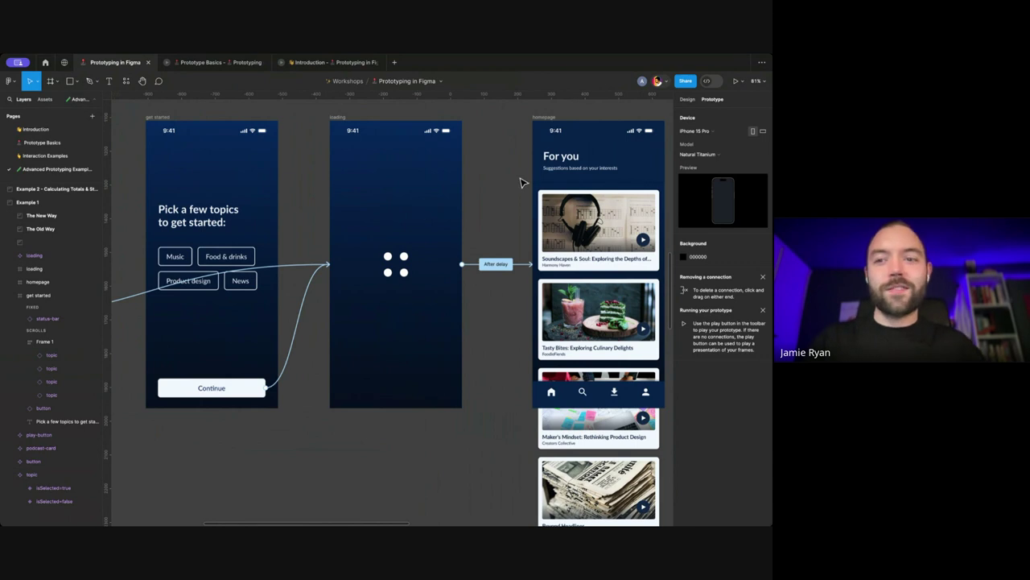
Step: Open the file's local variables and review the hasMusic, hasFood, hasDesign and hasNews logic variables alongside the topic choices
click(689, 100)
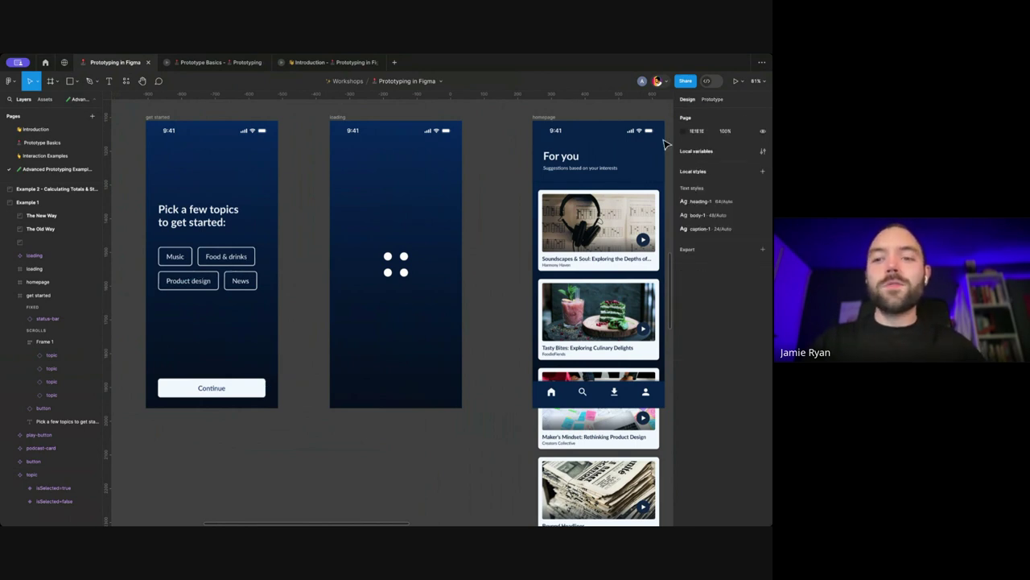
click(763, 152)
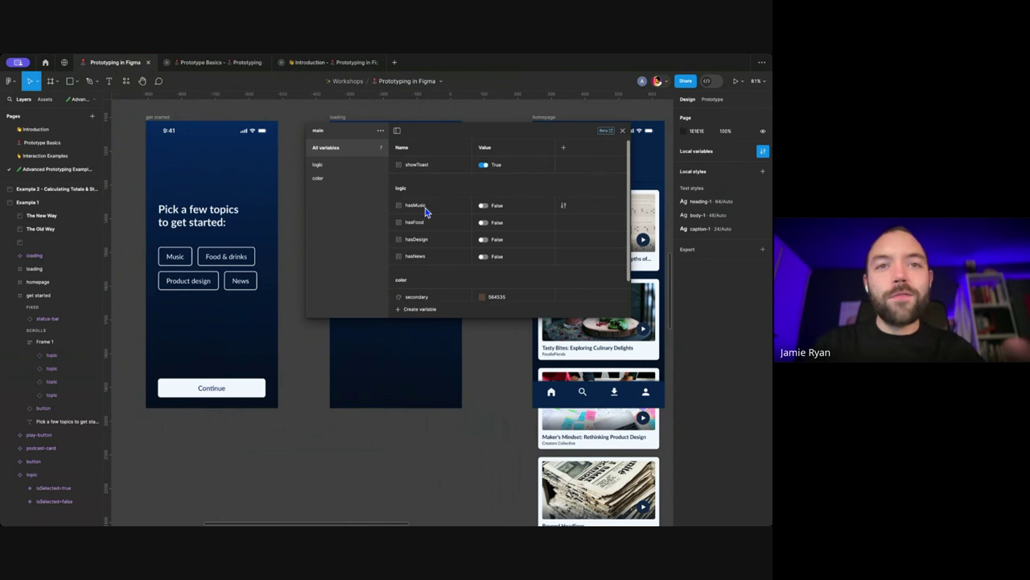
scroll(429, 213, down, 1)
scroll(429, 215, up, 1)
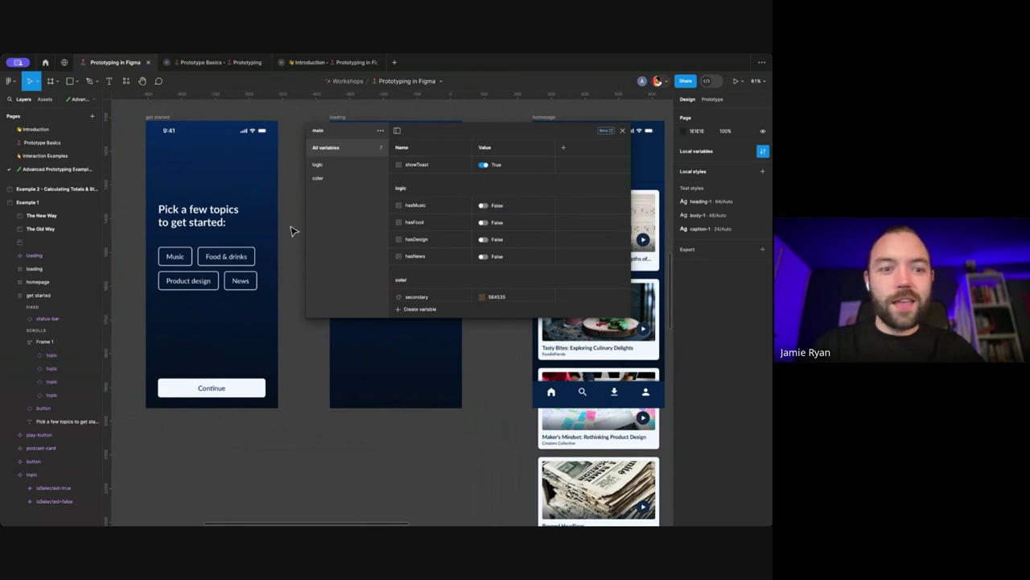
scroll(250, 272, left, 1)
scroll(250, 272, left, 1)
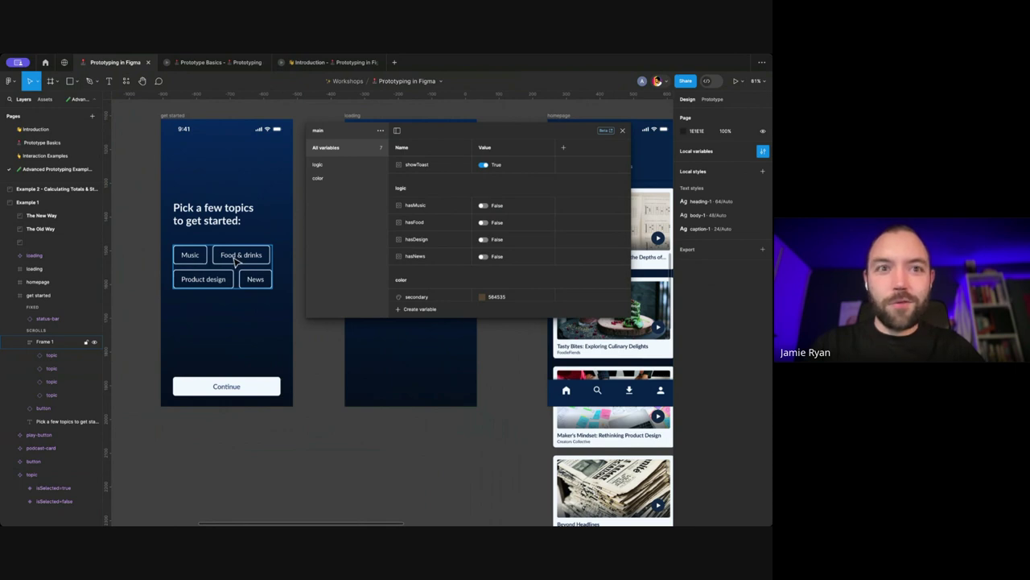
Step: Close the local variables window and select the Music topic on the get started screen
scroll(270, 245, left, 2)
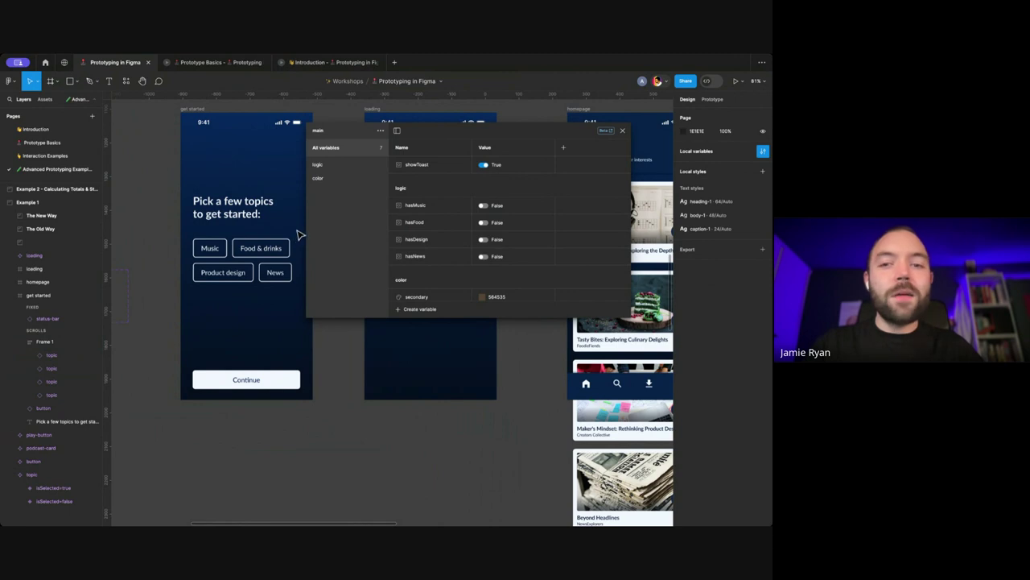
drag(499, 137, 512, 137)
click(638, 132)
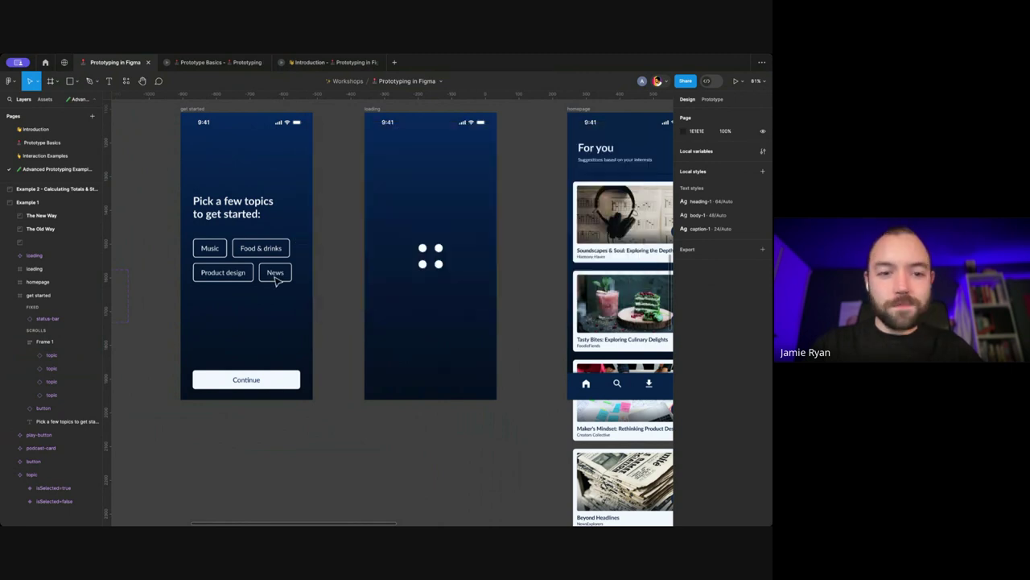
click(239, 269)
scroll(242, 266, up, 3)
click(202, 254)
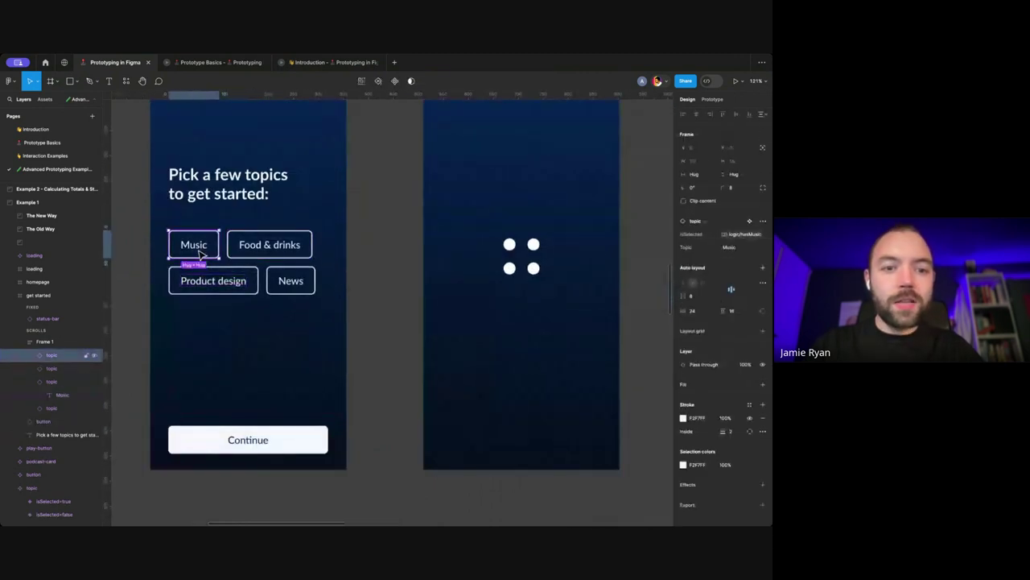
scroll(201, 253, left, 3)
scroll(201, 254, up, 2)
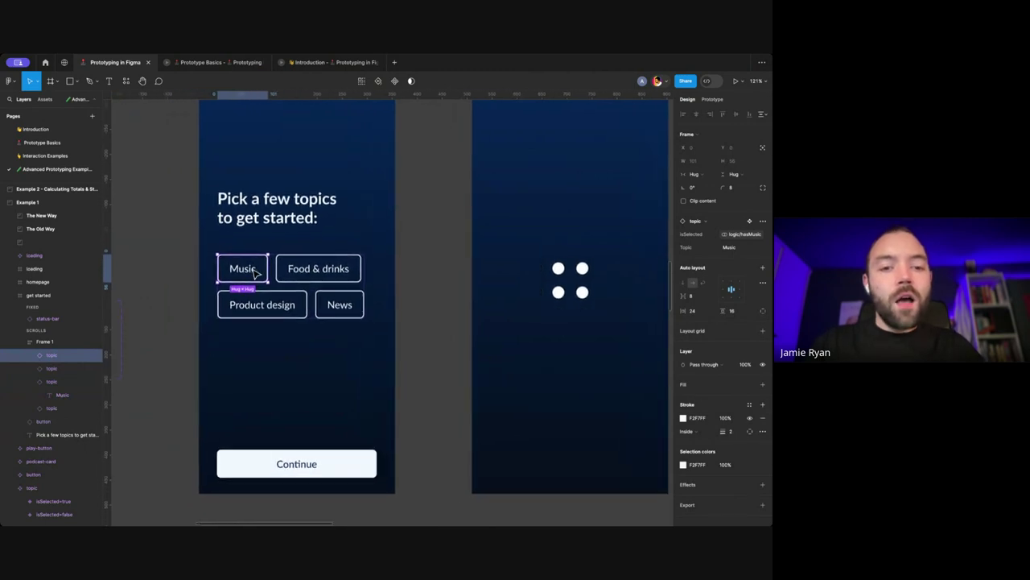
scroll(254, 274, left, 1)
scroll(255, 273, up, 1)
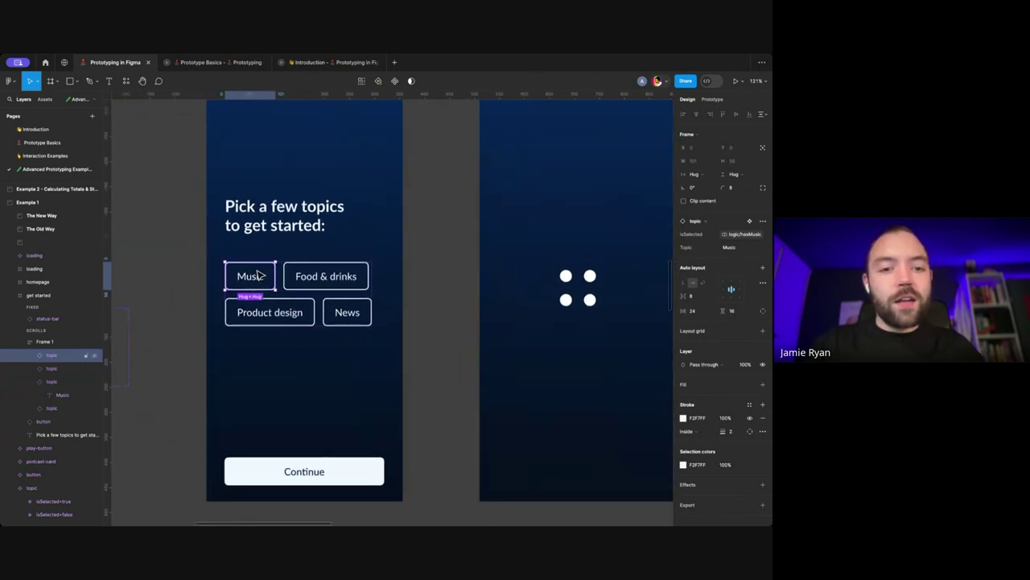
scroll(257, 275, down, 2)
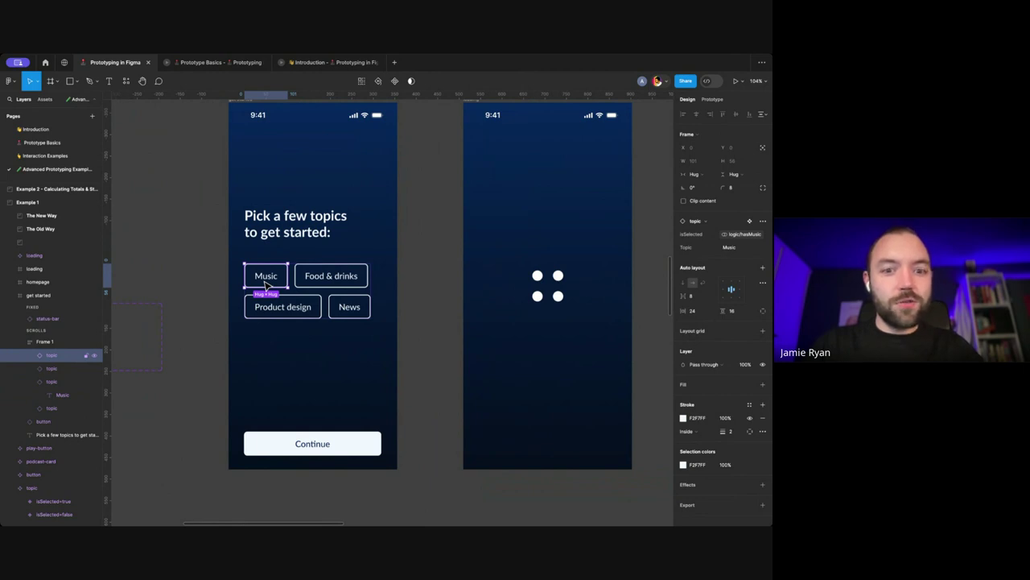
Step: Add a tap interaction to the Music topic that sets the variable logic/hasMusic to true
click(716, 100)
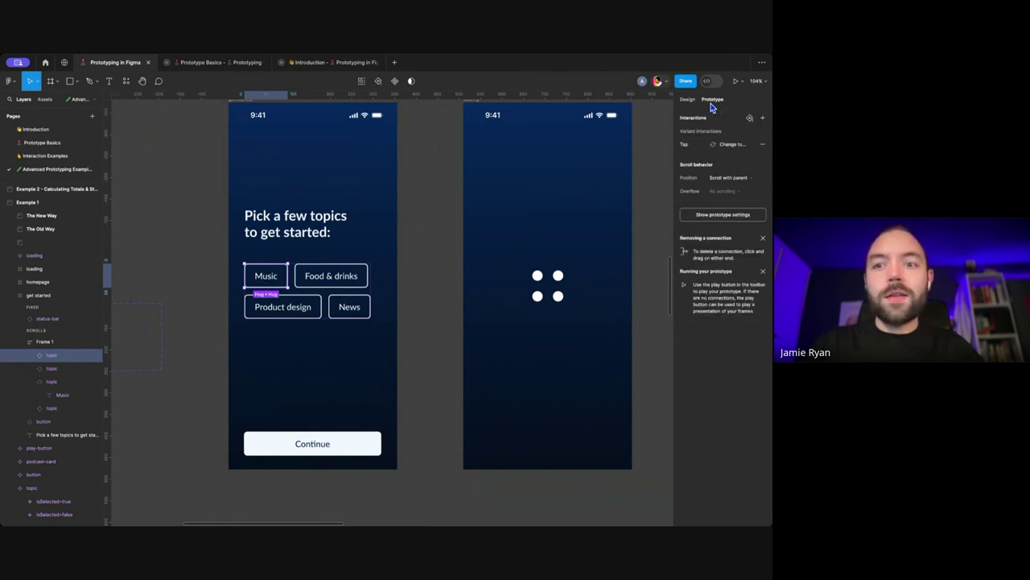
click(763, 118)
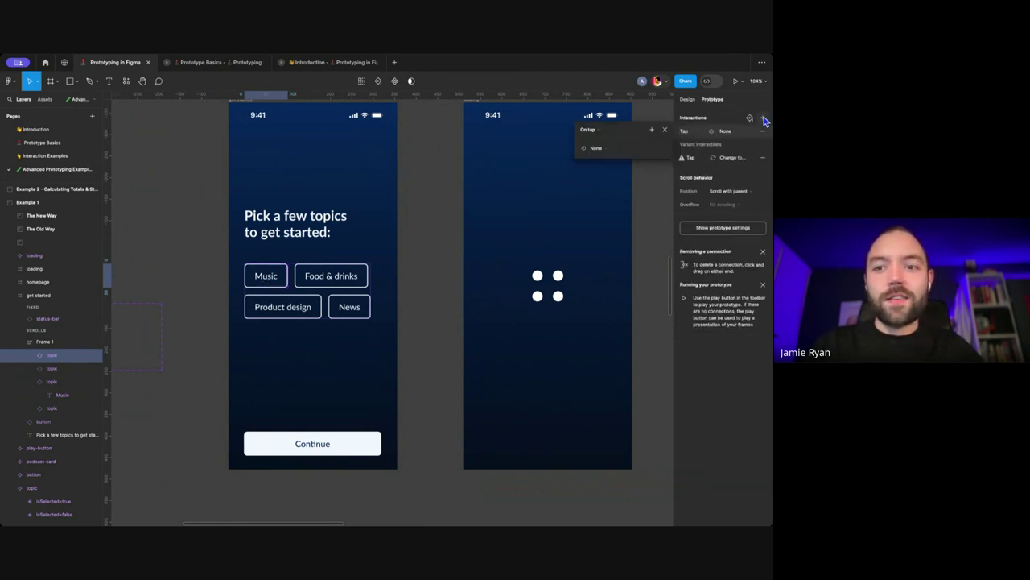
click(596, 149)
click(602, 200)
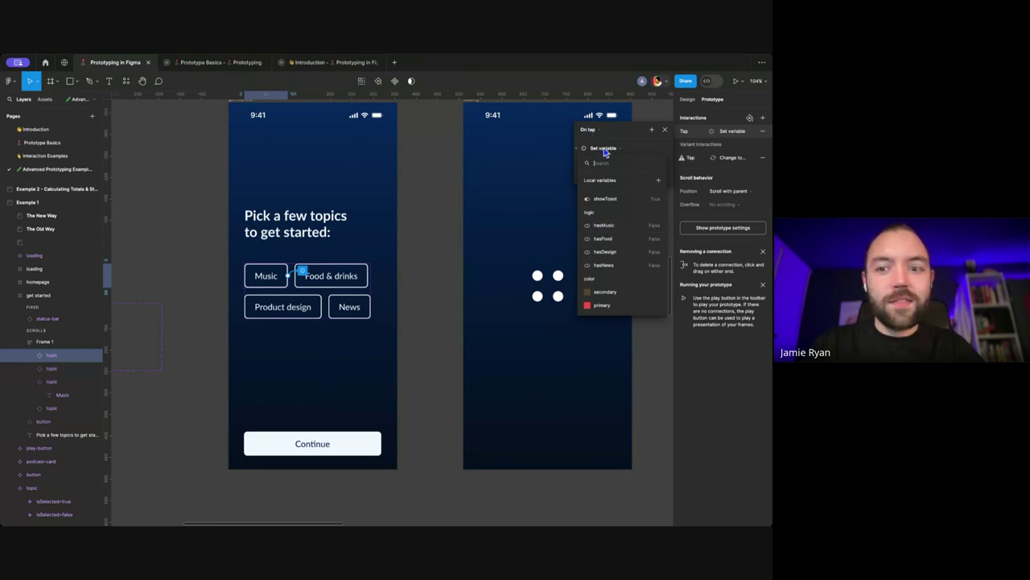
click(605, 227)
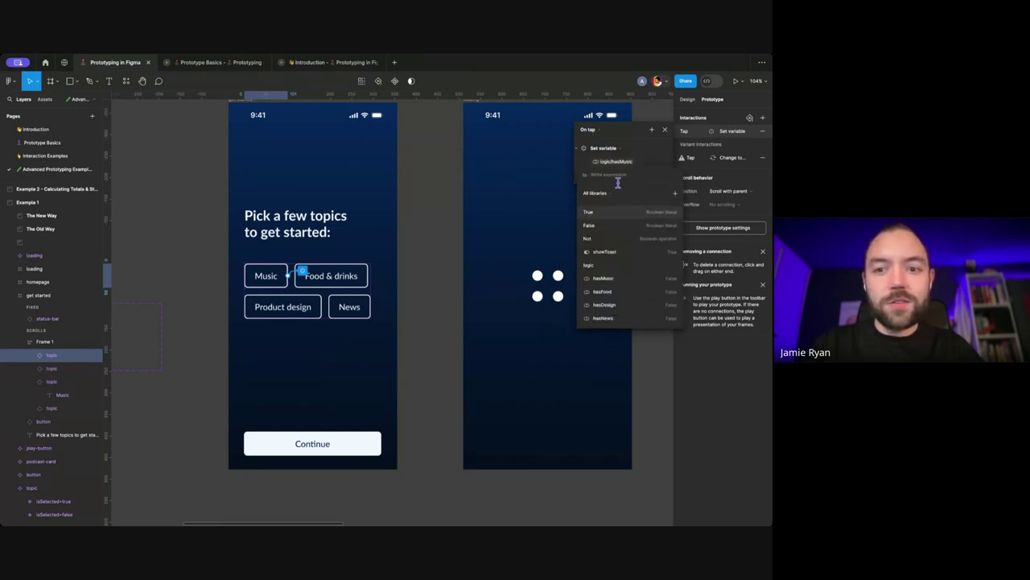
click(601, 214)
click(640, 152)
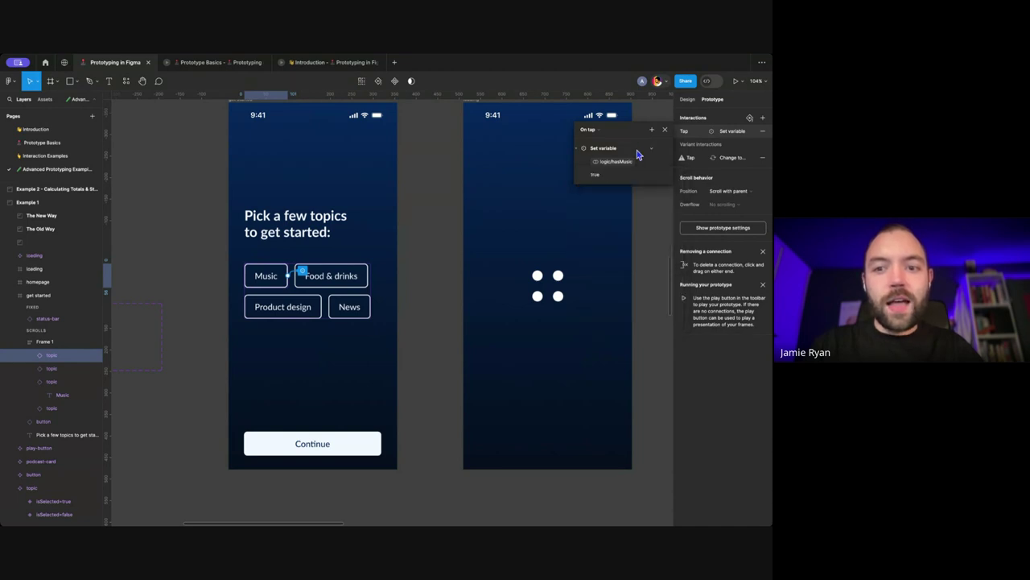
scroll(371, 233, down, 1)
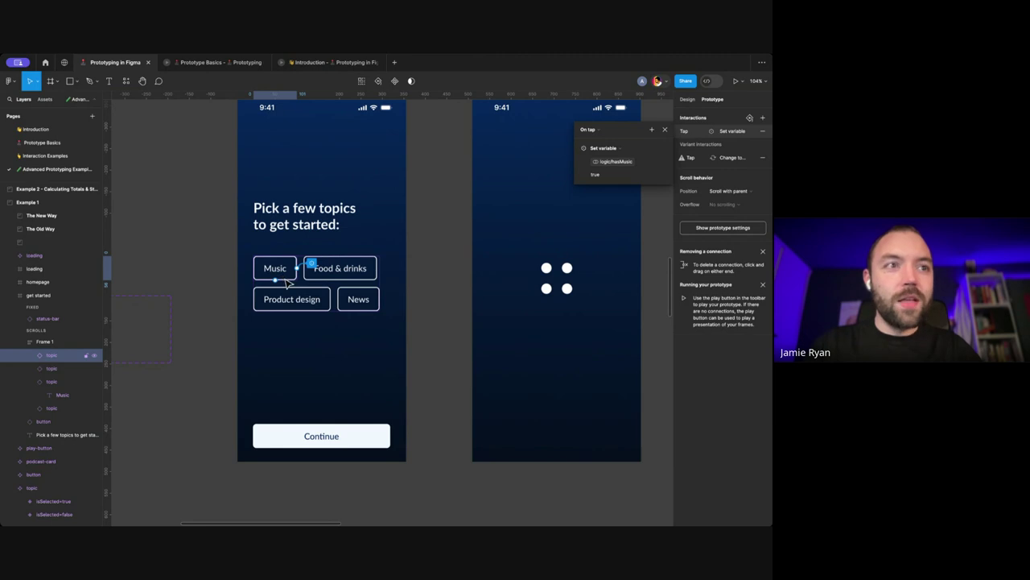
scroll(306, 286, down, 1)
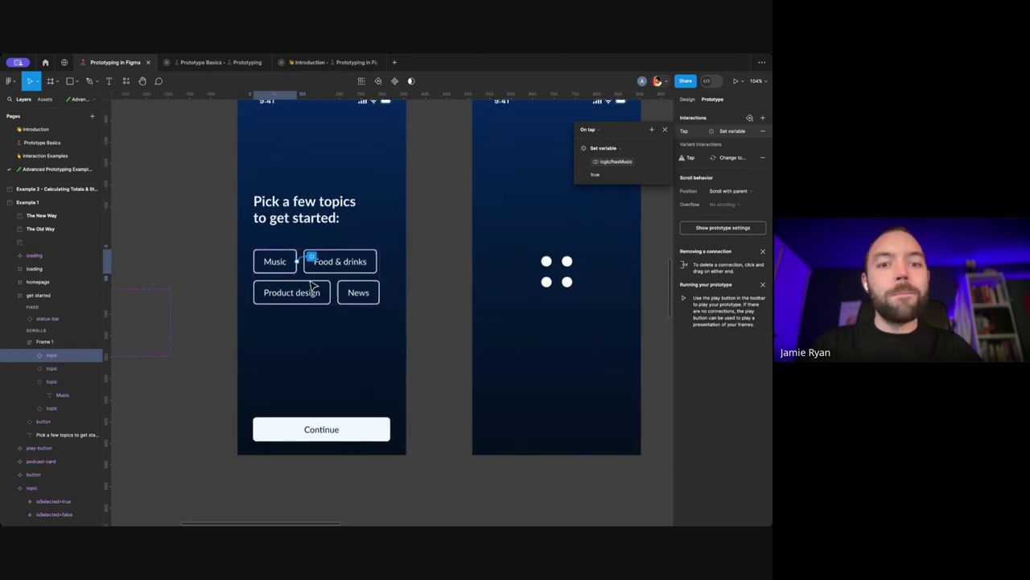
Step: Deselect the Music topic and review the flow from the topic choices through the loading screen to the homepage podcast cards
click(407, 258)
scroll(412, 260, down, 2)
scroll(412, 260, right, 5)
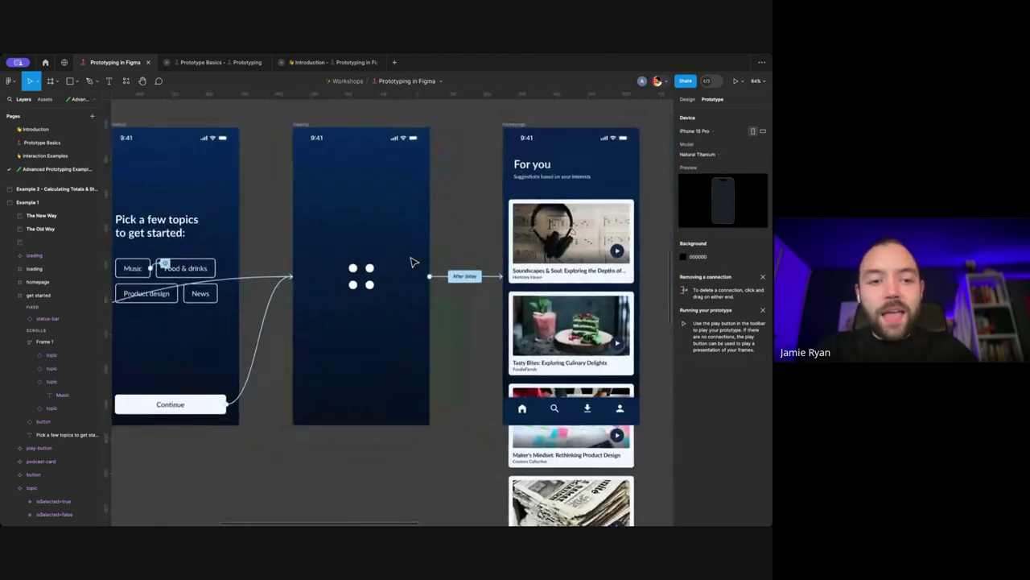
scroll(412, 260, left, 3)
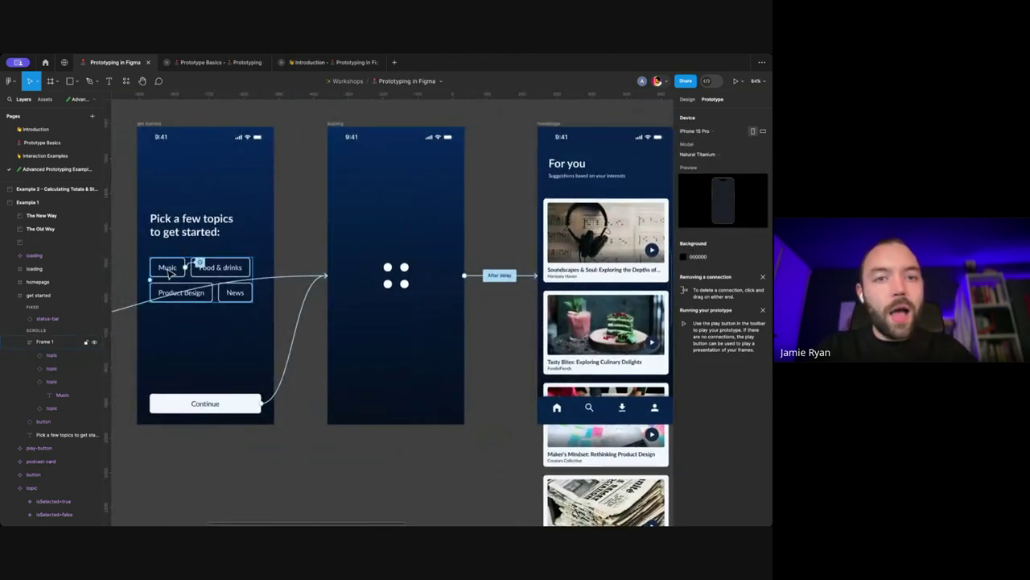
scroll(269, 244, right, 2)
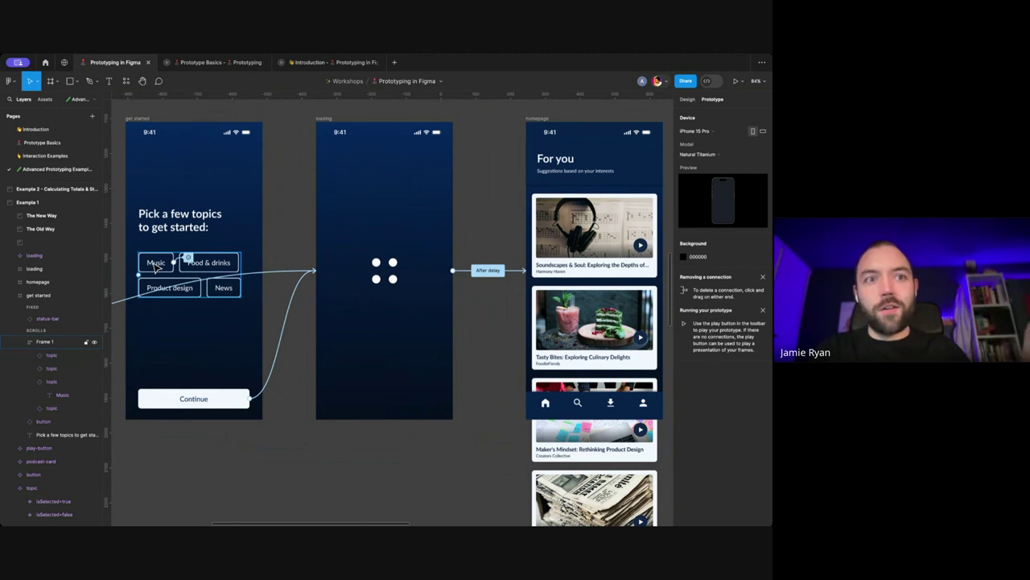
scroll(185, 266, right, 2)
scroll(547, 236, left, 2)
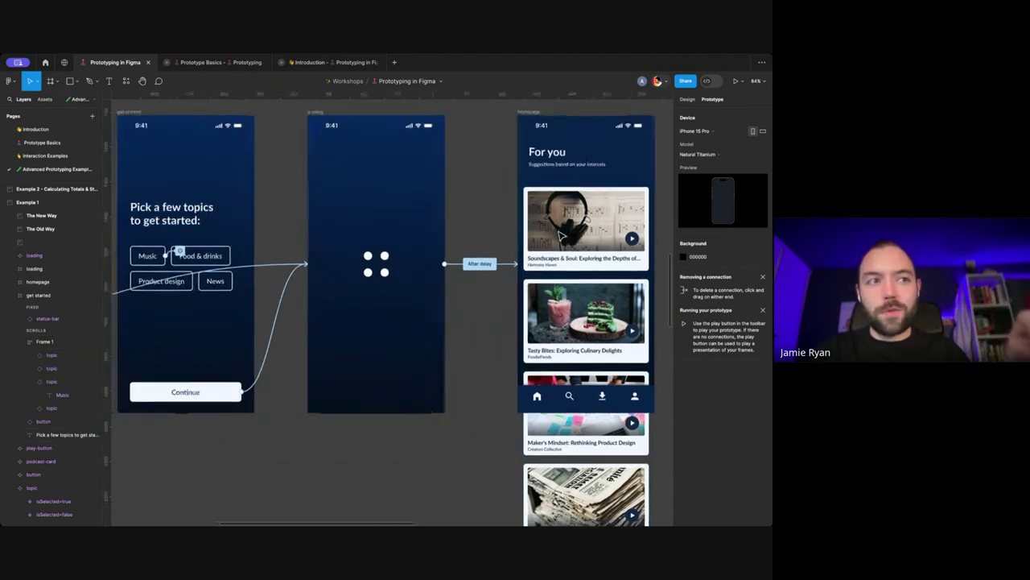
scroll(555, 236, down, 3)
scroll(561, 236, right, 2)
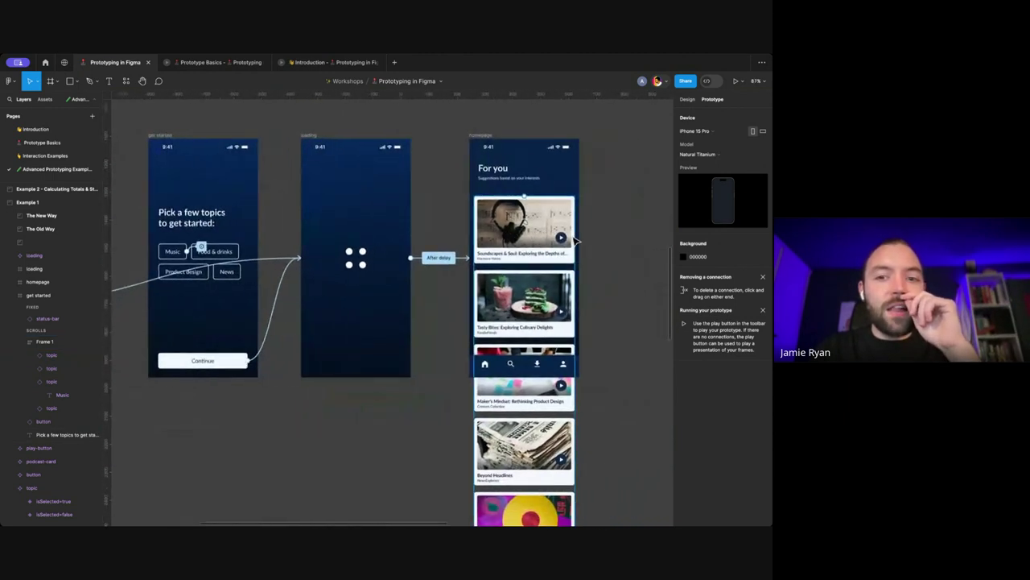
scroll(539, 237, up, 3)
scroll(574, 217, right, 1)
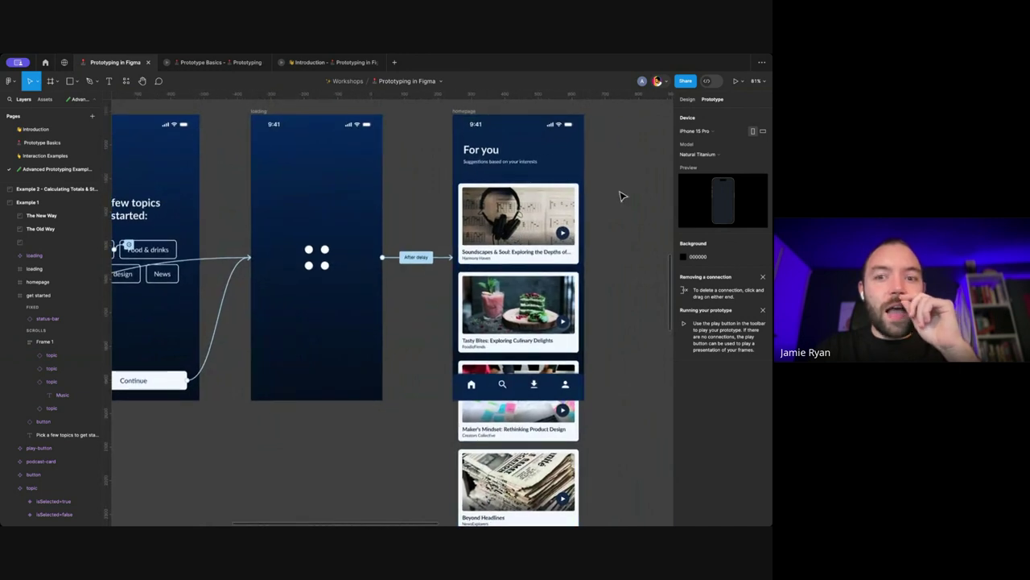
scroll(620, 196, right, 1)
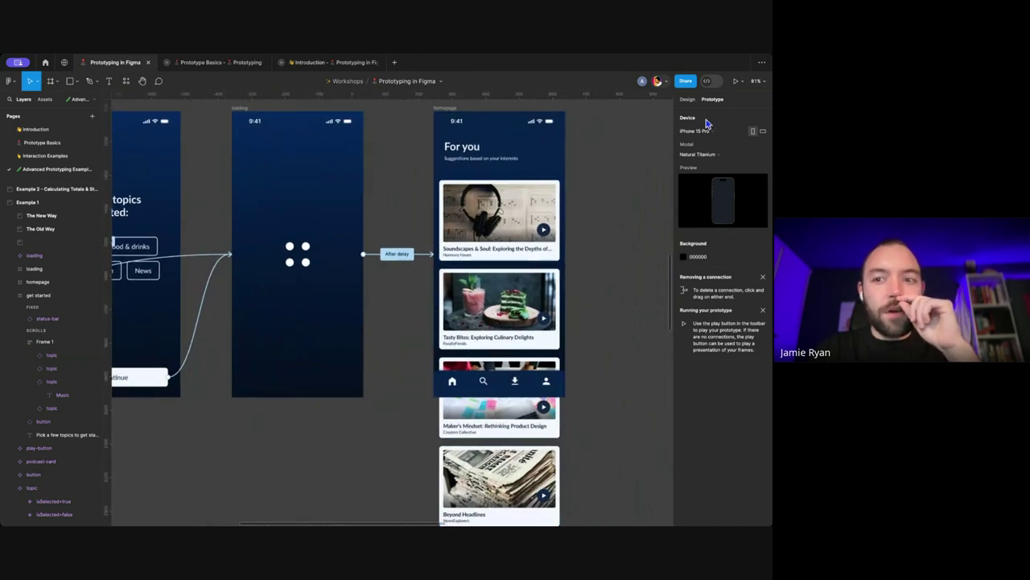
Step: Open the file's local variables again to check the boolean logic values, and close the window
click(688, 100)
click(763, 152)
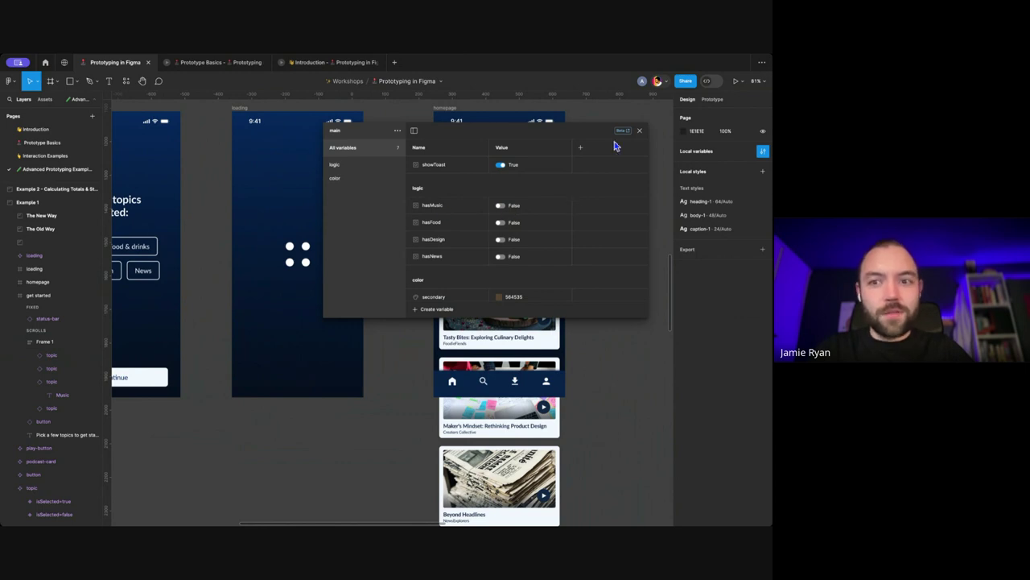
click(640, 131)
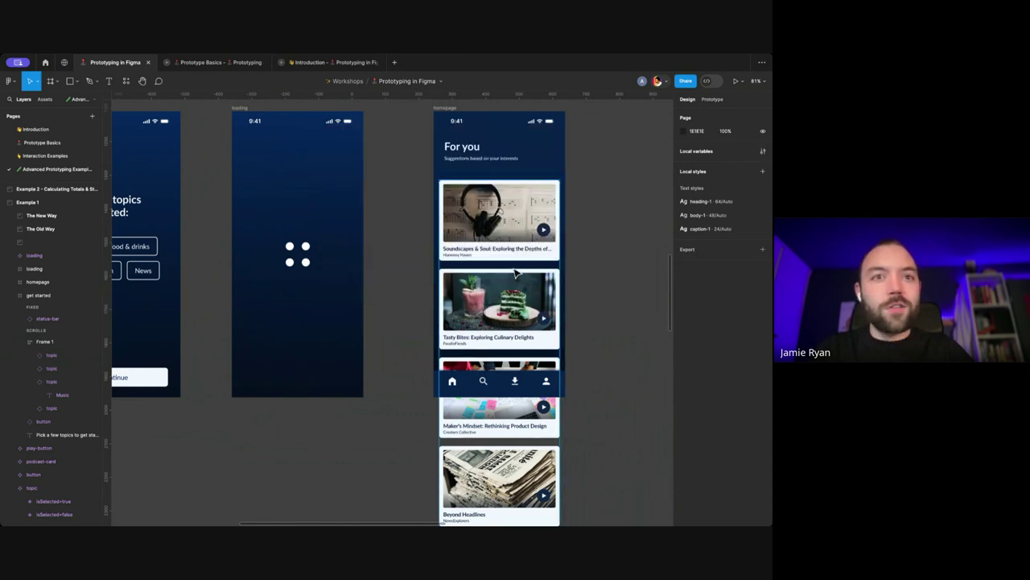
Step: Select the Soundscapes & Soul, Uncharted Melodies, Harmonious Dialogues and Resonating Rhythms podcast cards together on the homepage
click(508, 250)
scroll(519, 257, down, 3)
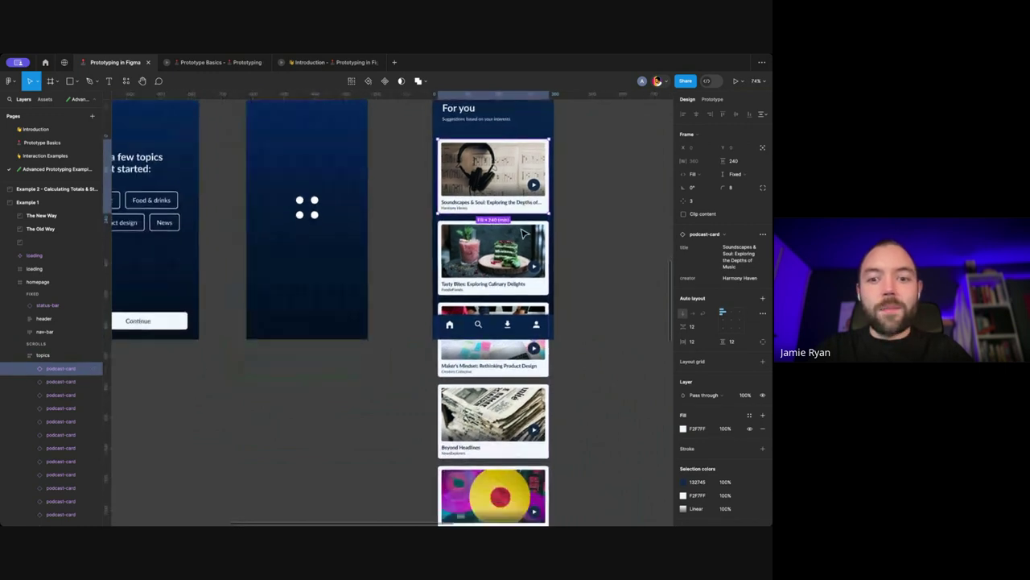
scroll(523, 233, down, 5)
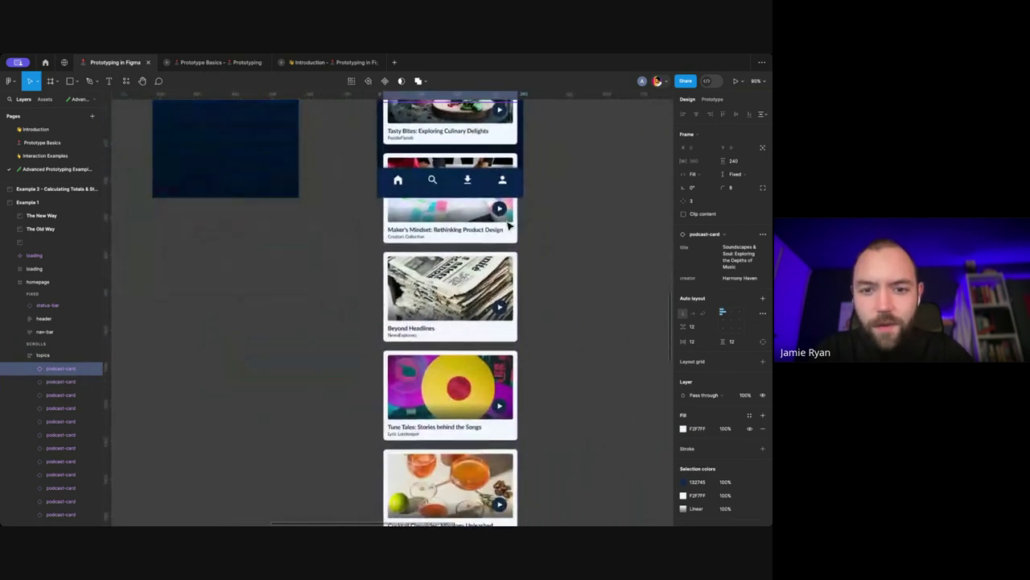
scroll(489, 248, down, 5)
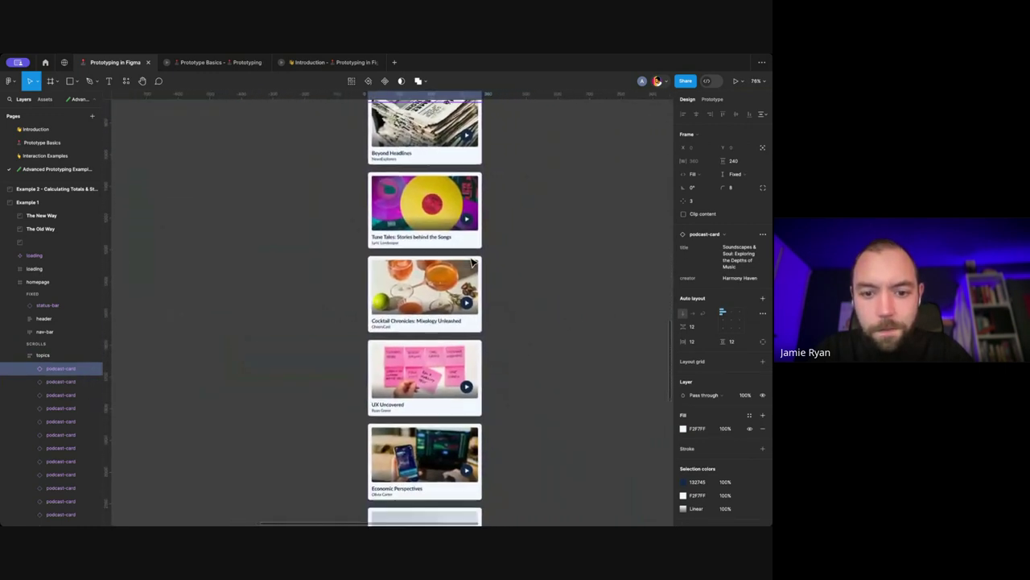
scroll(435, 313, down, 3)
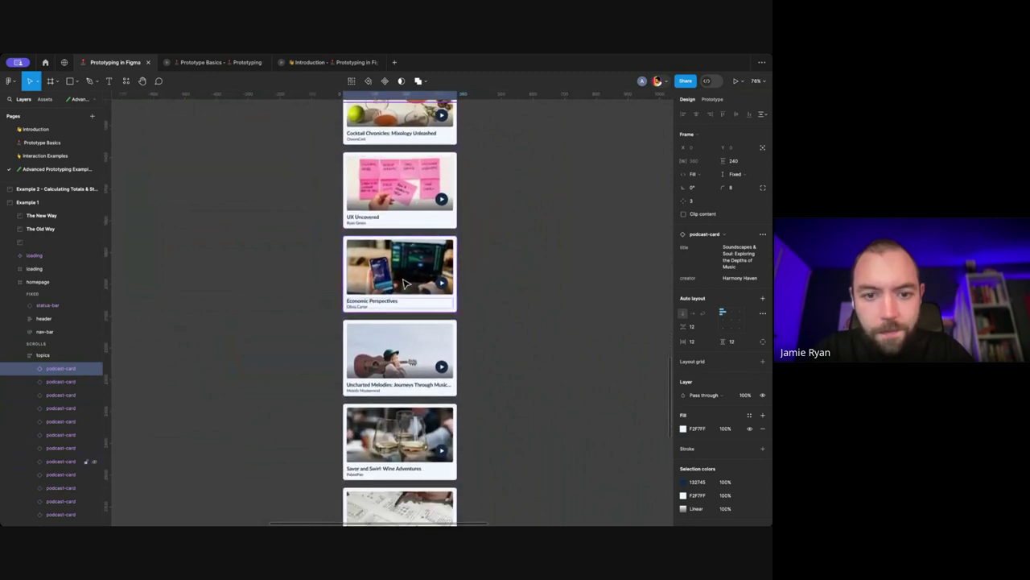
scroll(406, 279, down, 3)
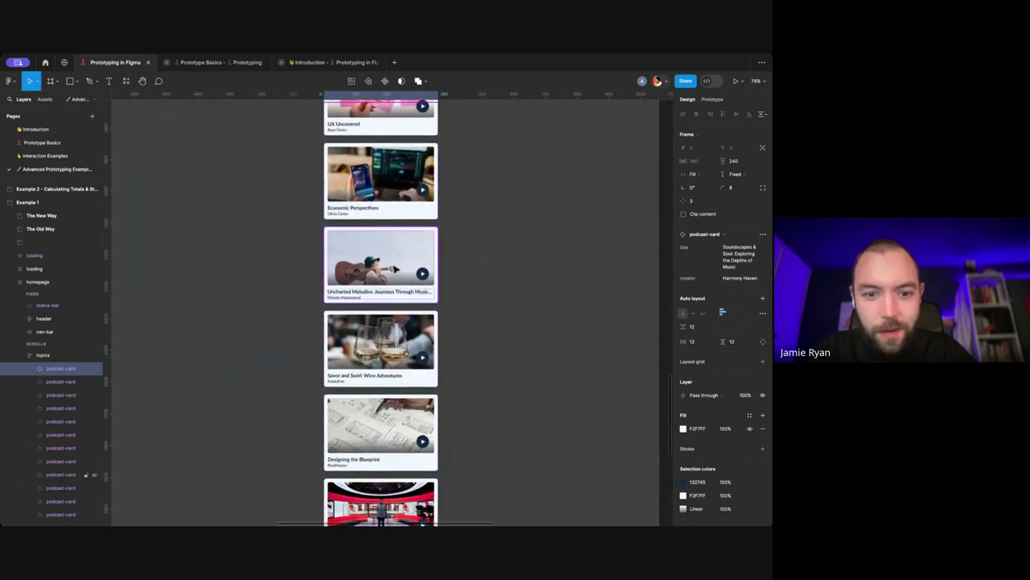
shift+click(394, 269)
scroll(394, 270, down, 4)
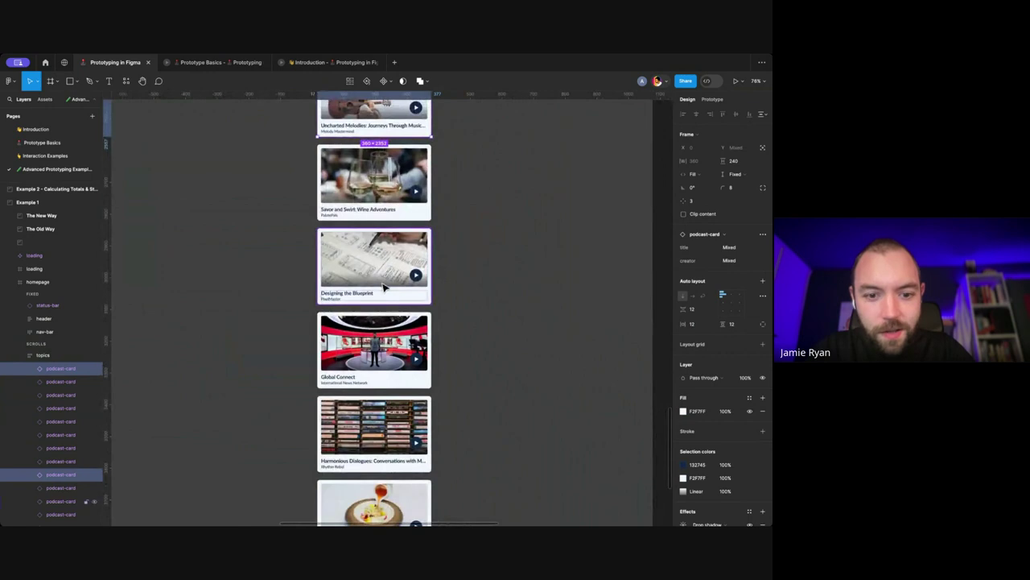
scroll(380, 268, down, 2)
scroll(395, 247, down, 2)
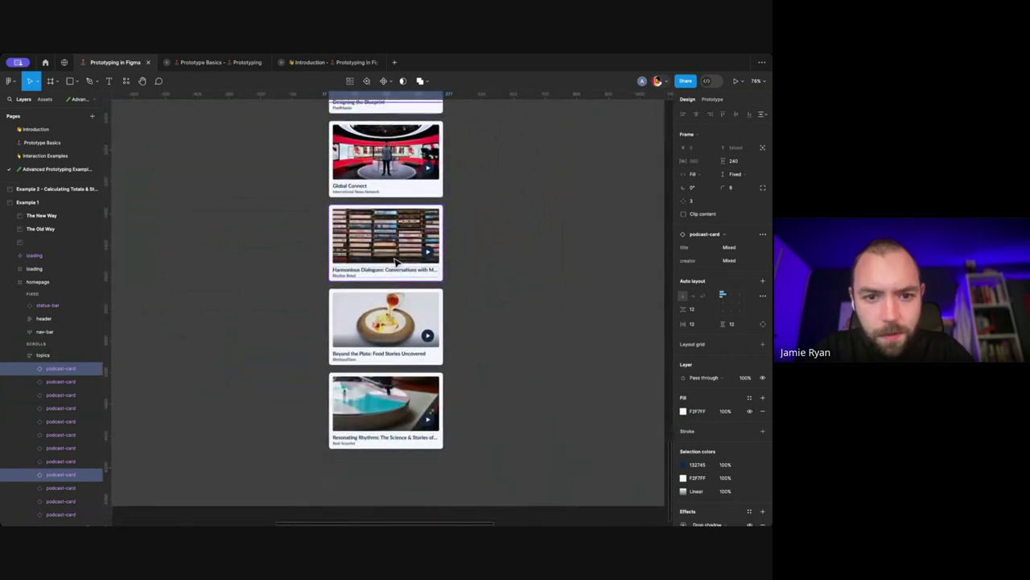
shift+click(391, 260)
shift+click(386, 389)
scroll(385, 389, up, 10)
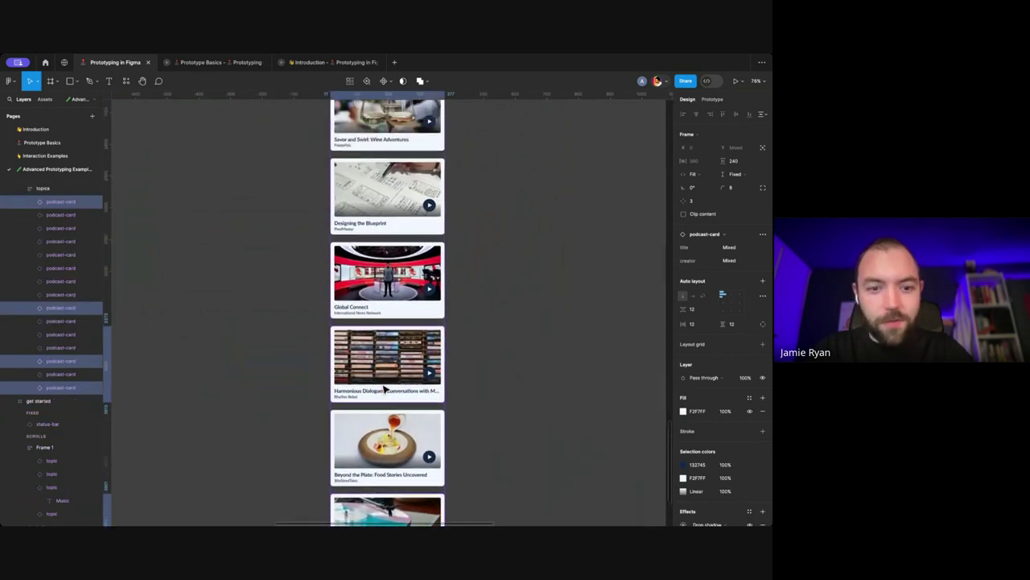
scroll(384, 389, up, 8)
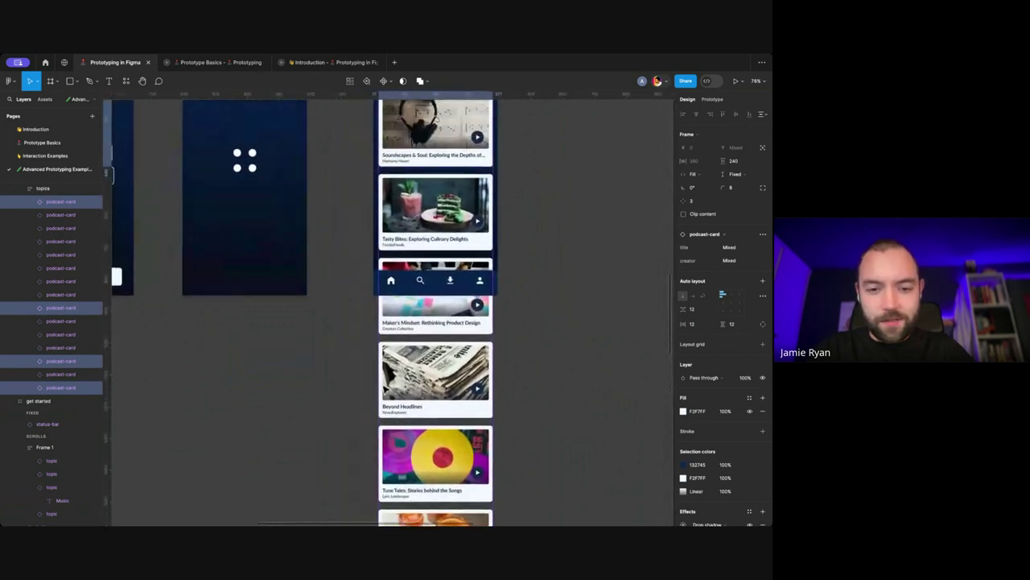
scroll(386, 391, right, 2)
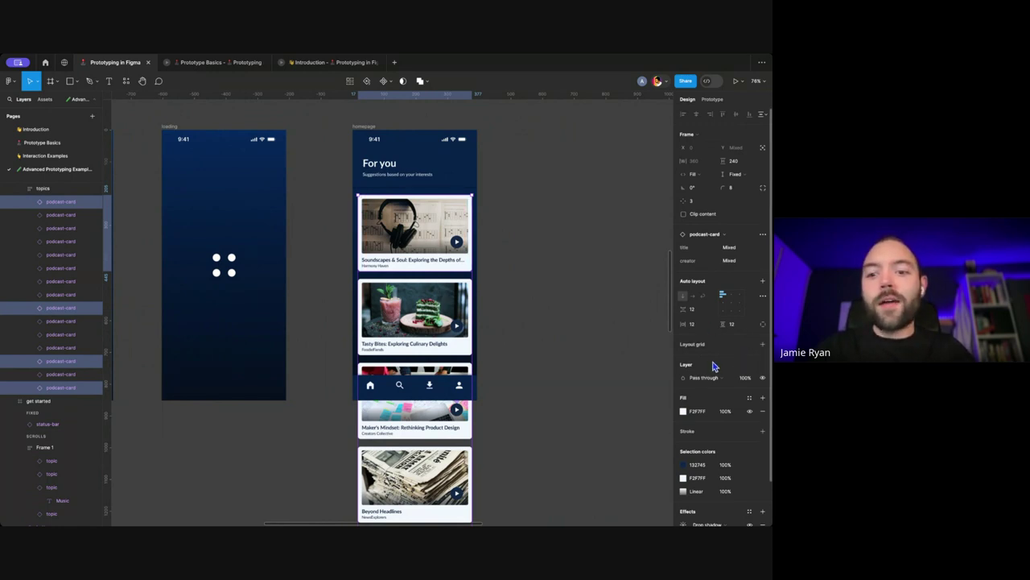
Step: Bind the layer visibility of the selected music podcast cards to the hasMusic variable and deselect them
click(762, 379)
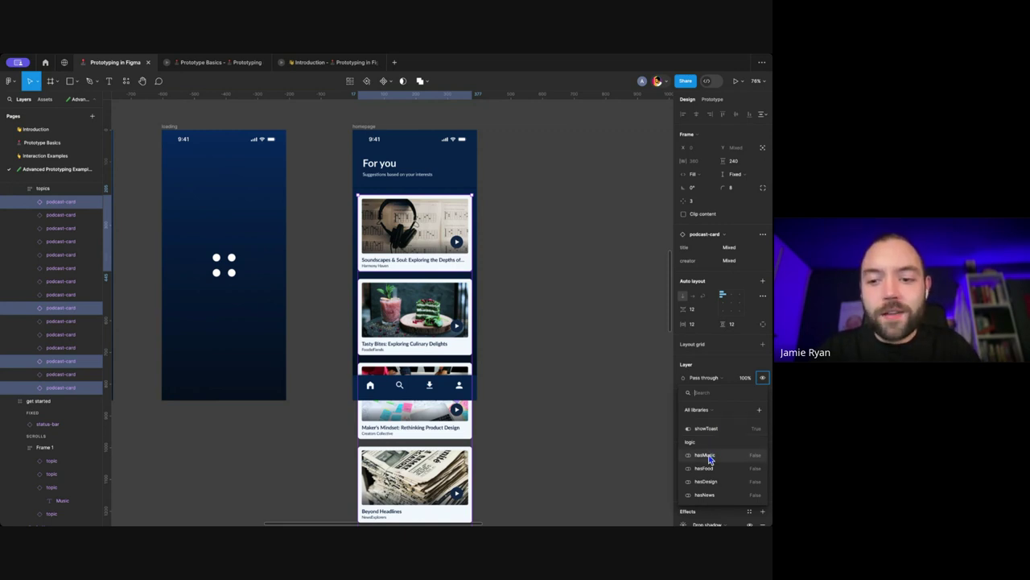
click(703, 455)
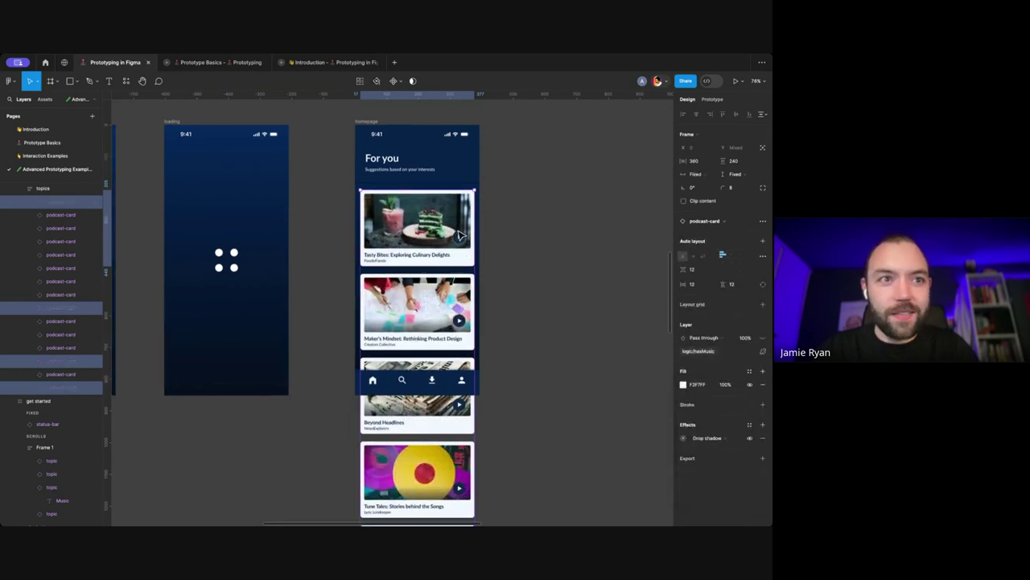
scroll(462, 235, down, 1)
scroll(462, 235, left, 1)
click(552, 228)
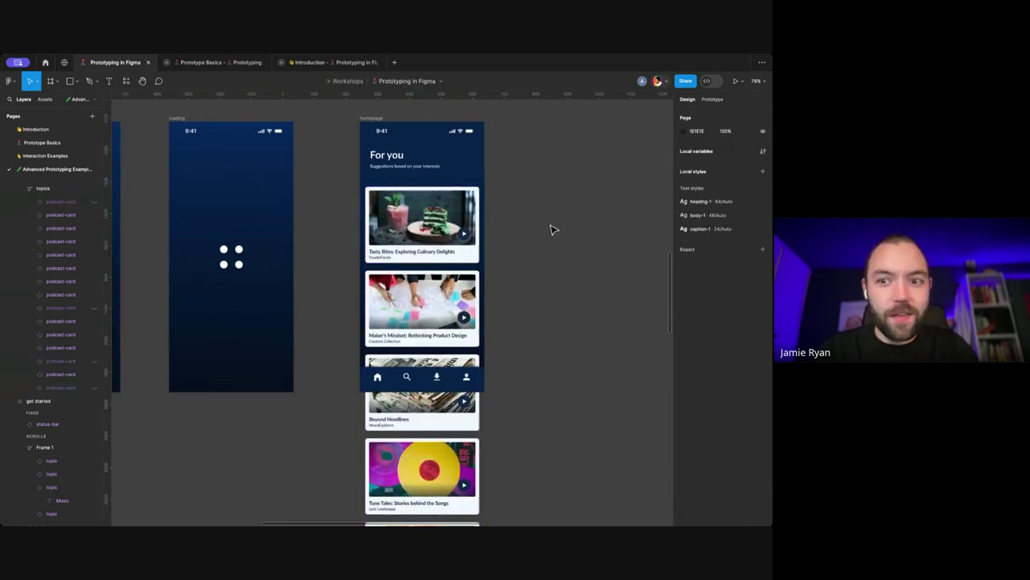
Step: Toggle hasMusic to True and back to False in the local variables to test the homepage music cards' visibility
click(763, 151)
drag(549, 133, 244, 172)
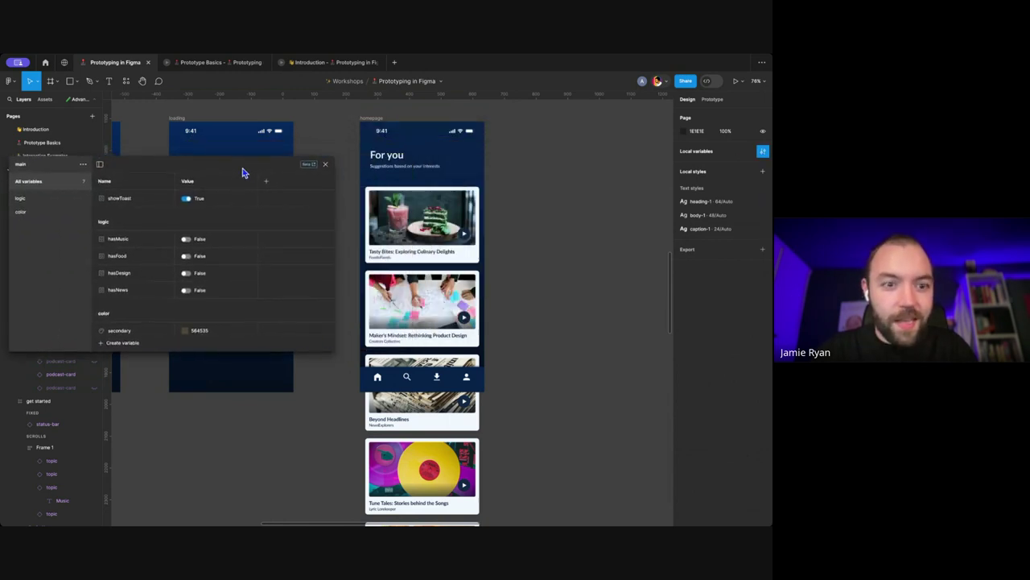
click(186, 239)
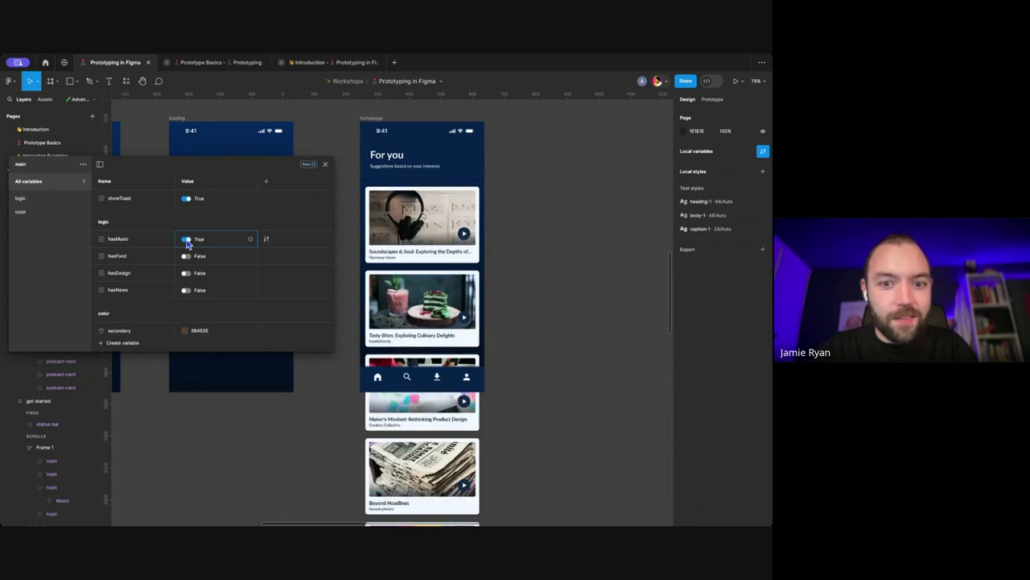
click(186, 240)
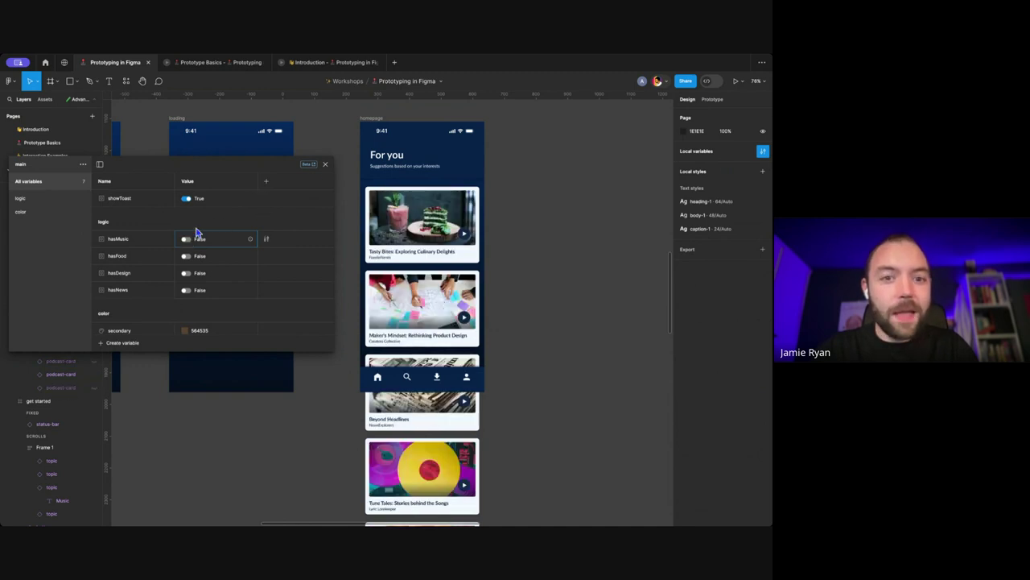
click(325, 164)
Step: Select the Food & drinks topic on the get started screen and examine its isSelected binding alongside the homepage cards
scroll(327, 182, down, 3)
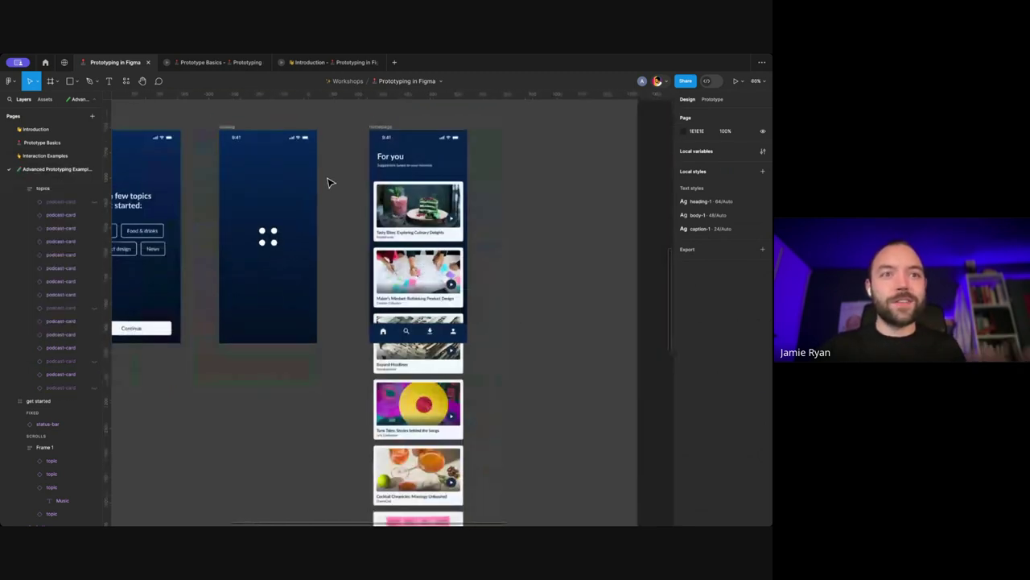
scroll(328, 182, left, 3)
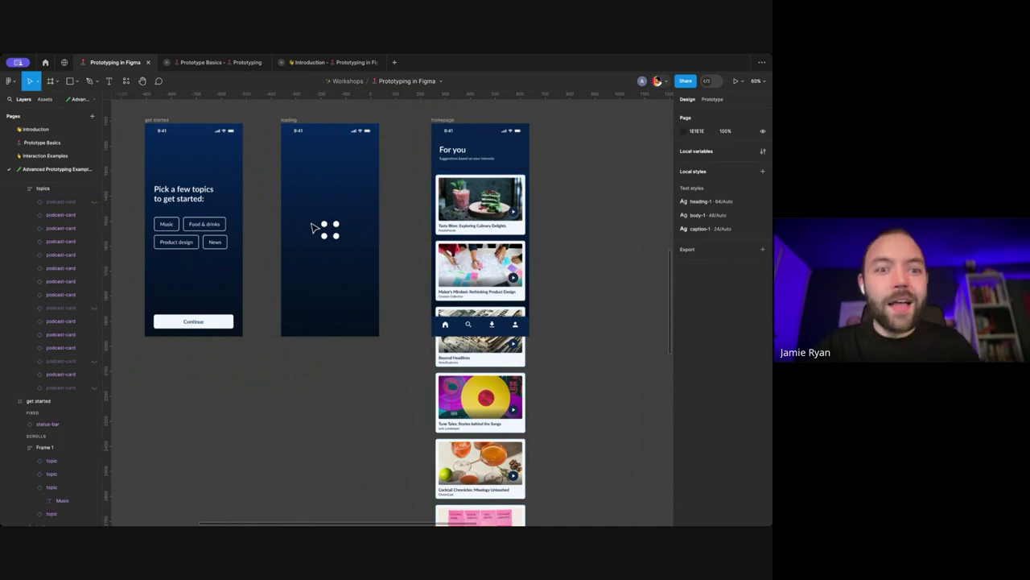
scroll(250, 240, up, 2)
click(203, 228)
scroll(203, 231, down, 3)
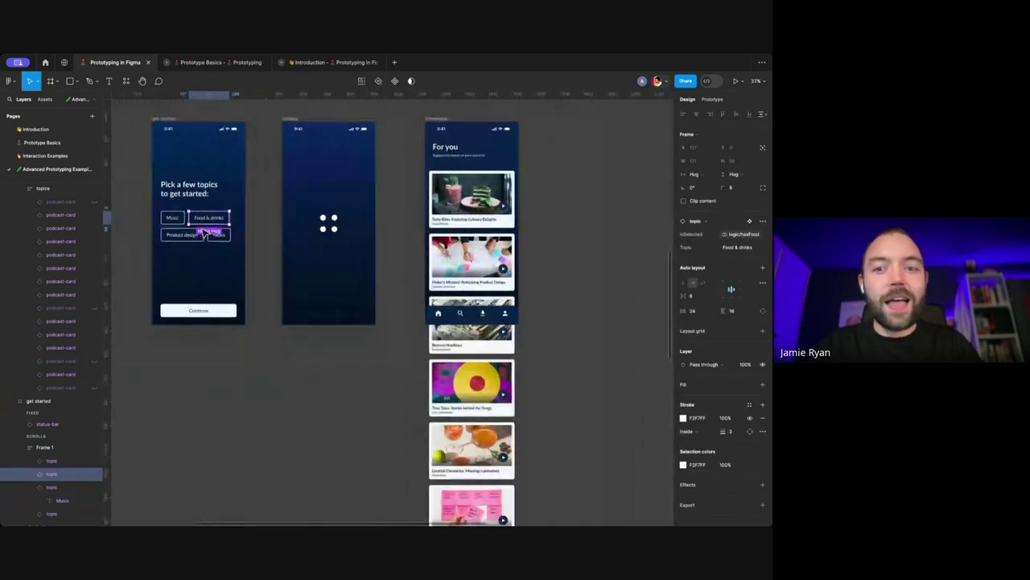
scroll(297, 208, up, 2)
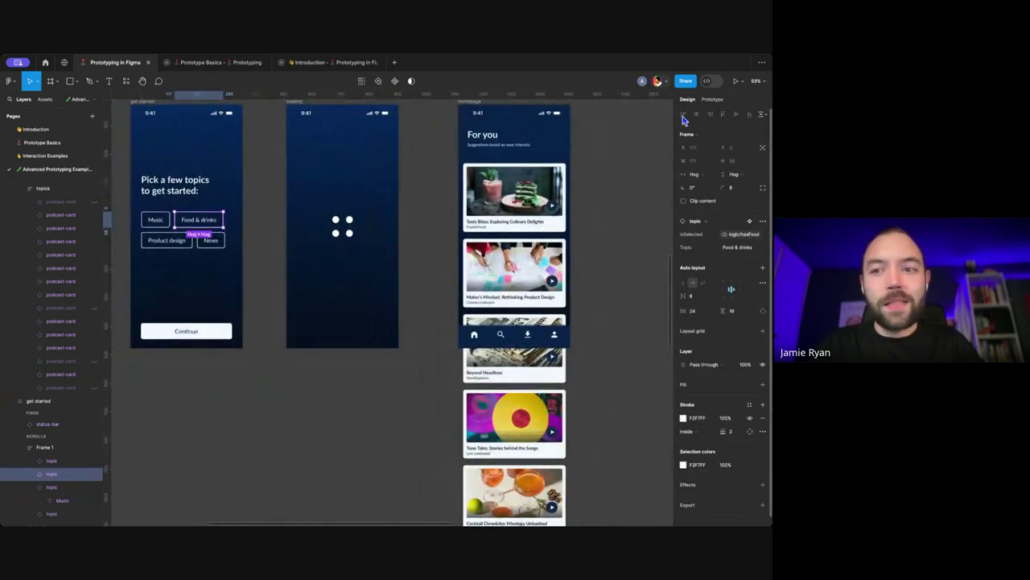
scroll(512, 306, right, 1)
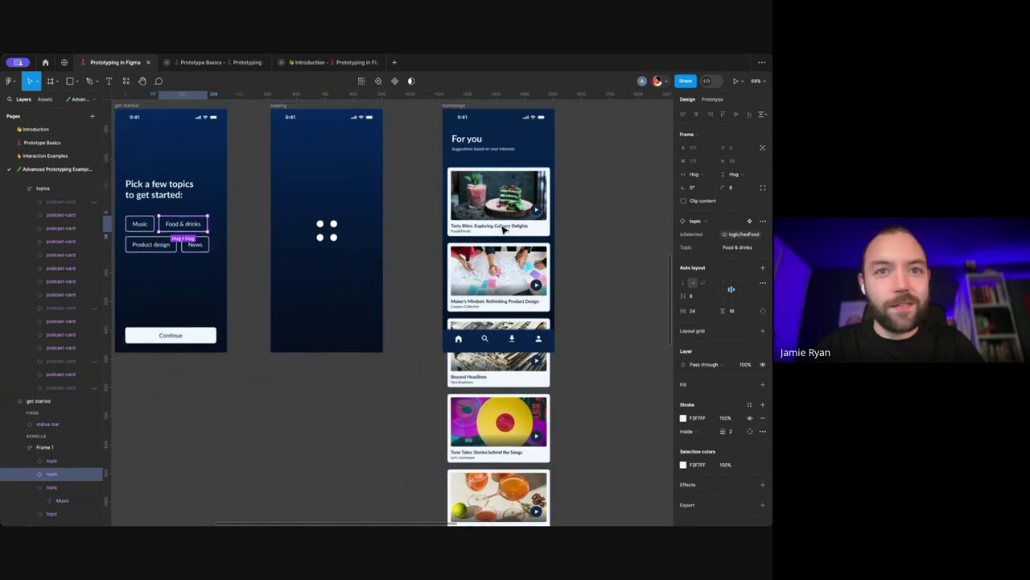
Step: Select all visible podcast cards on the homepage together, from Tasty Bites down to Beyond the Plate
click(489, 226)
scroll(489, 225, down, 1)
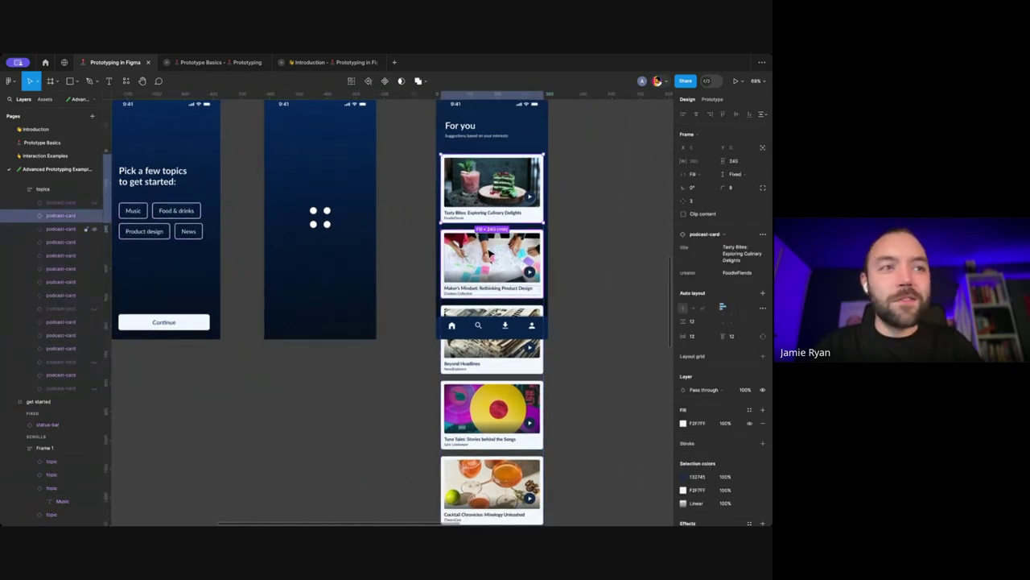
shift+click(490, 253)
scroll(491, 254, down, 1)
shift+click(479, 310)
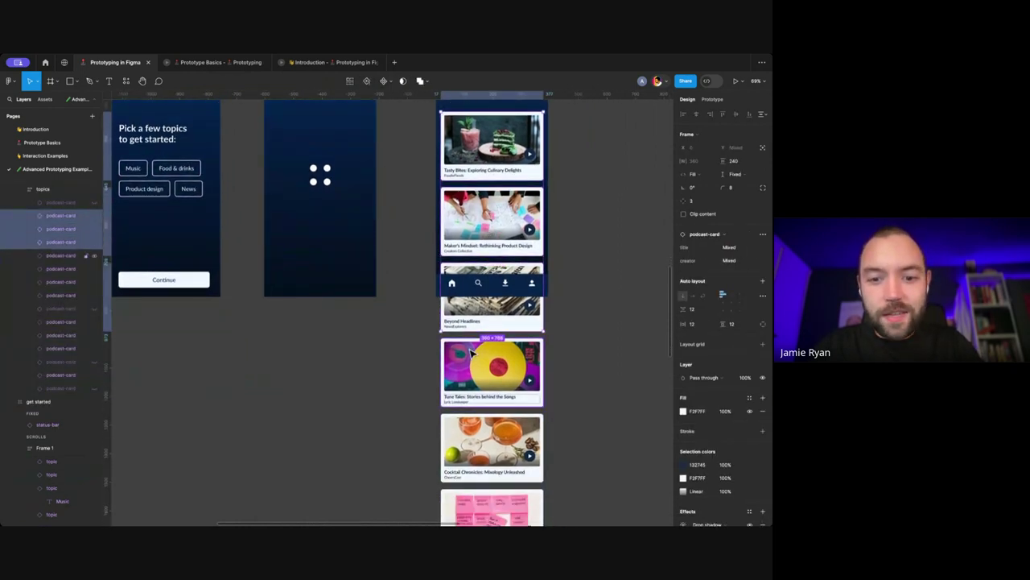
shift+click(483, 379)
scroll(483, 378, down, 3)
shift+click(494, 312)
shift+click(493, 378)
scroll(493, 379, down, 3)
shift+click(492, 314)
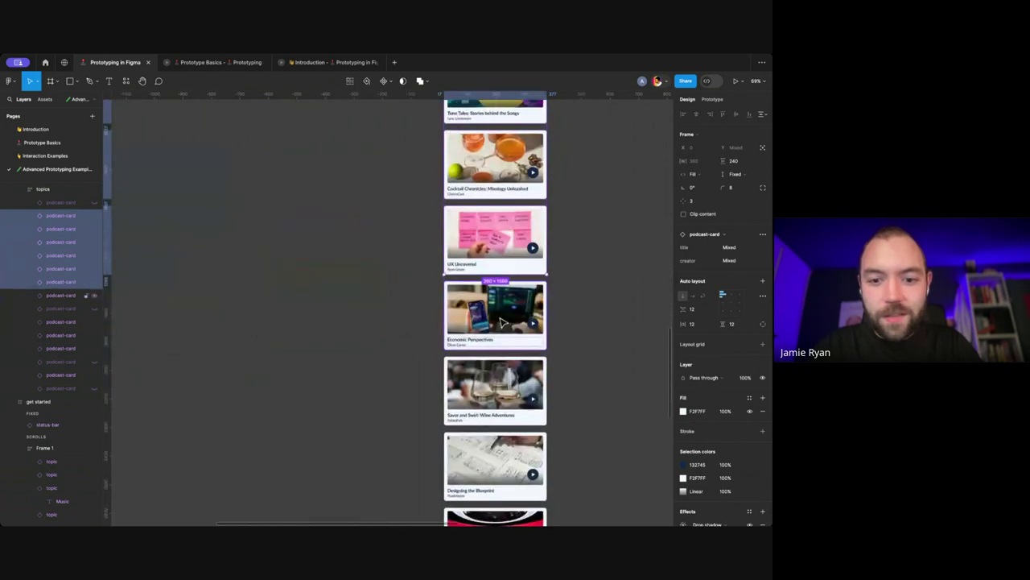
shift+click(493, 386)
shift+click(479, 456)
scroll(478, 456, down, 3)
shift+click(529, 432)
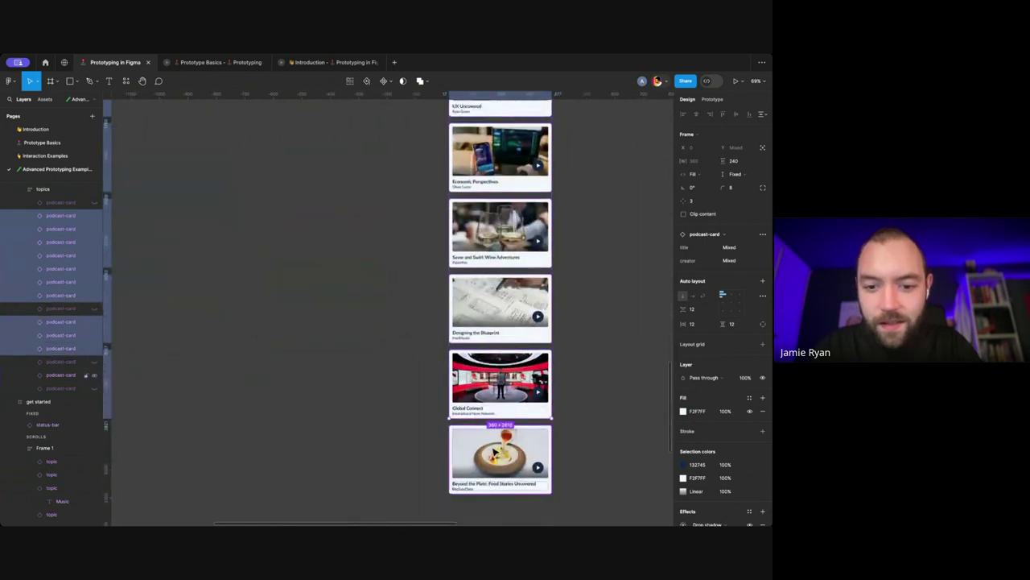
shift+click(533, 375)
Step: Remove Economic Perspectives, UX Uncovered and Cocktail Chronicles from the selection and bind the remaining cards' layer visibility to the hasFood variable
scroll(533, 375, up, 4)
shift+click(471, 355)
shift+click(453, 269)
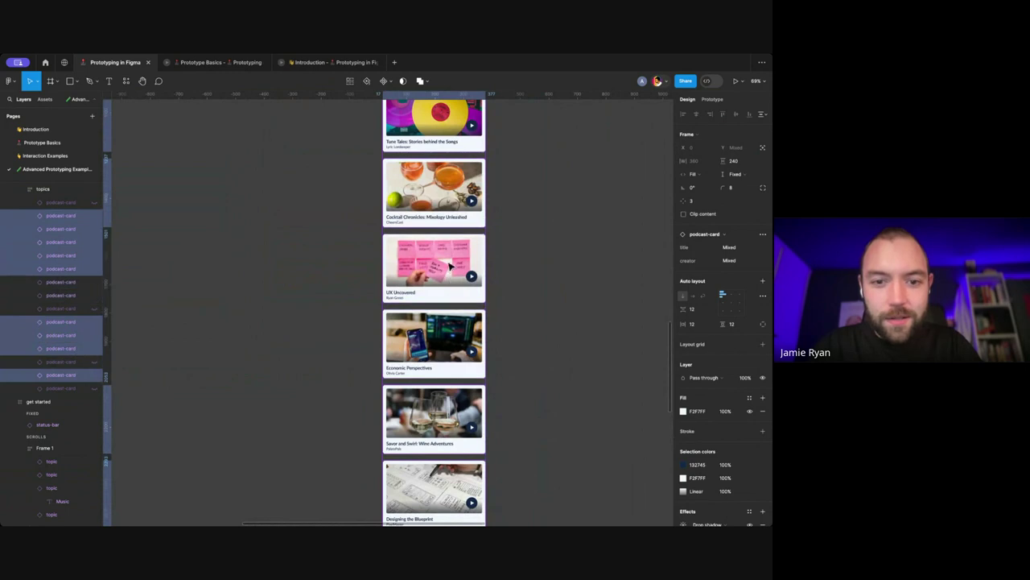
shift+click(458, 212)
scroll(458, 212, up, 1)
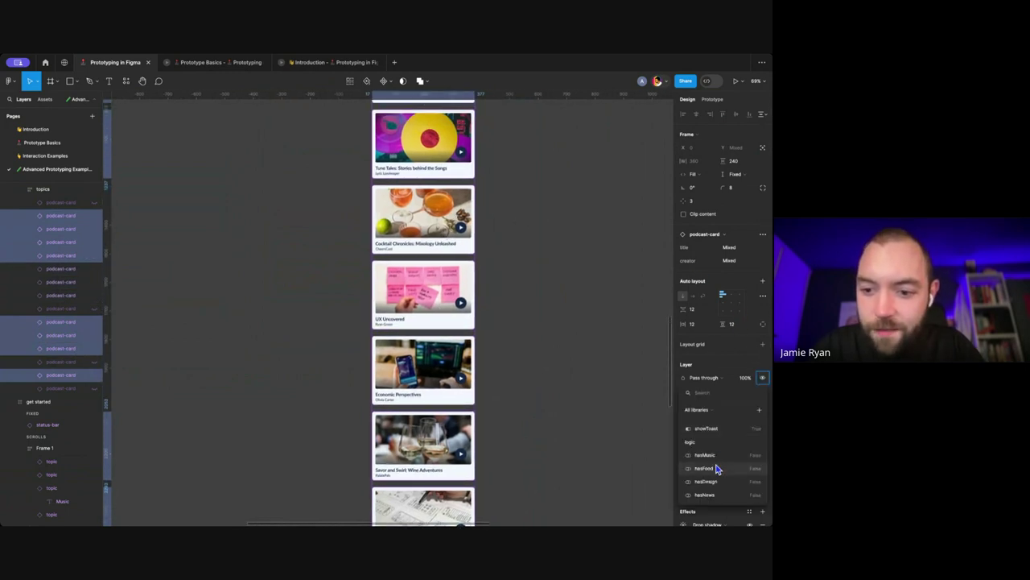
click(591, 334)
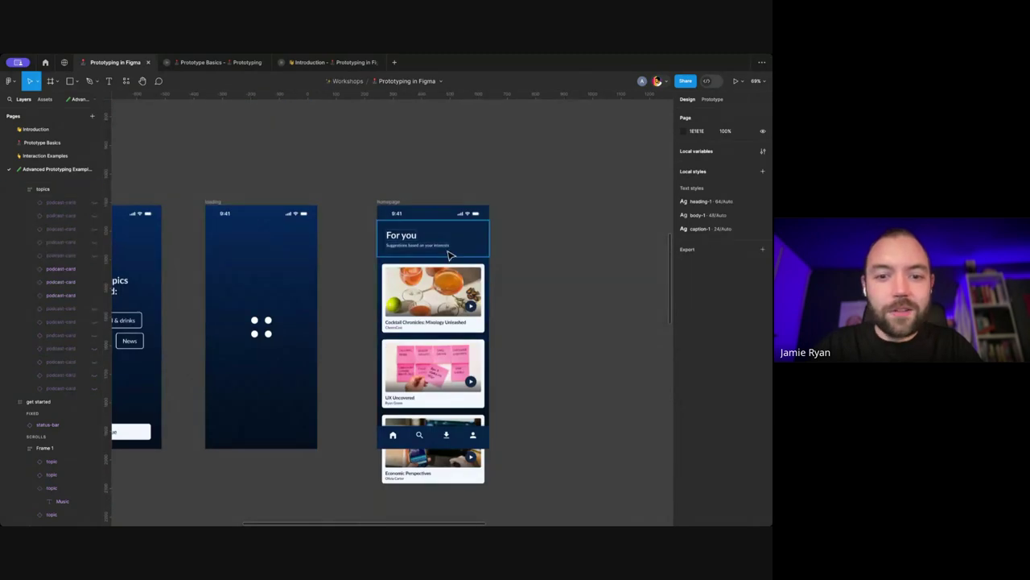
Step: Select the Cocktail Chronicles, UX Uncovered and Economic Perspectives cards and bind their layer visibility to the hasDesign variable
double_click(436, 295)
scroll(436, 296, down, 2)
scroll(435, 295, left, 2)
shift+click(458, 320)
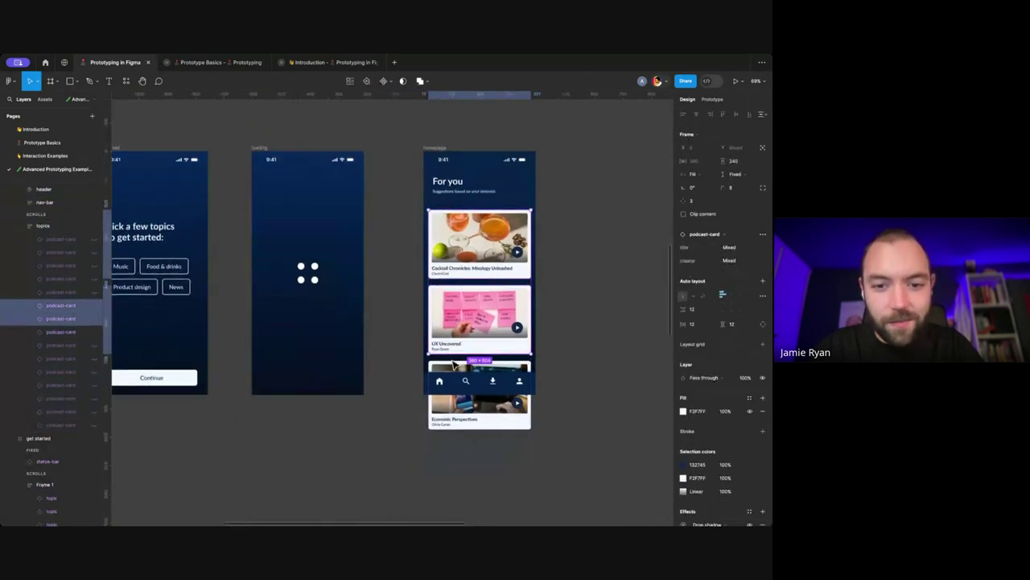
shift+click(454, 373)
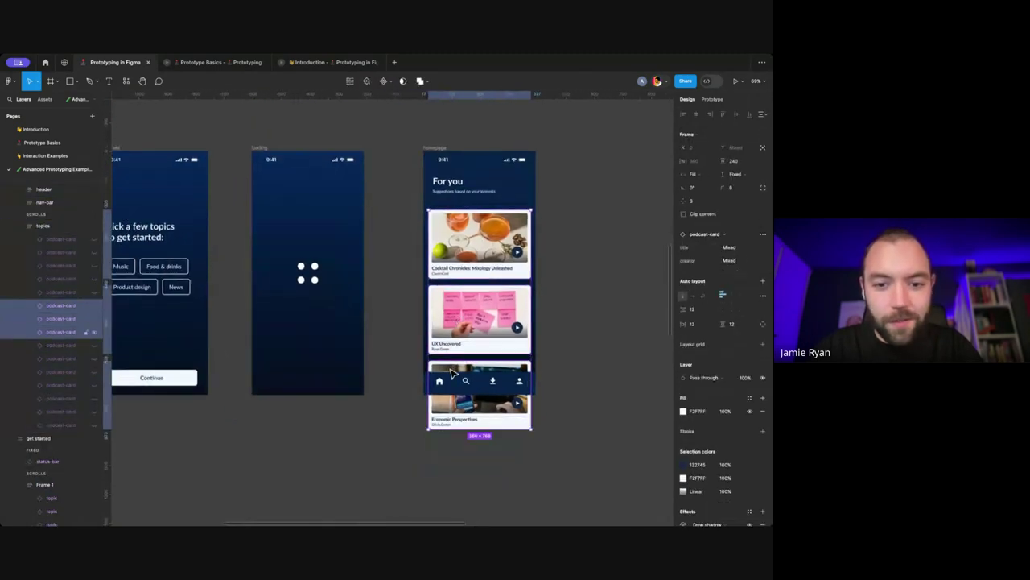
click(762, 379)
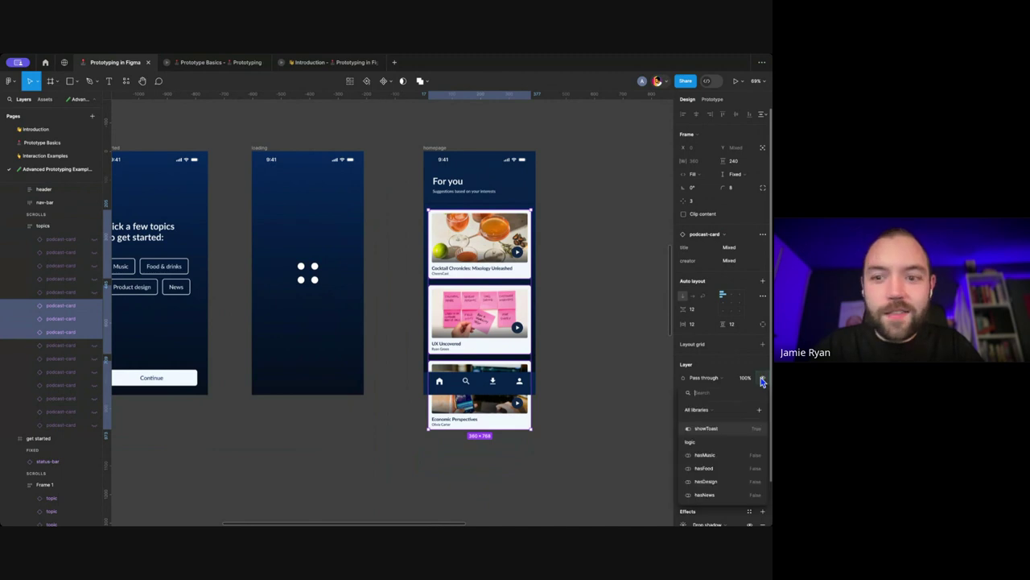
click(719, 479)
click(636, 387)
Step: Copy the Music topic's tap interaction on the get started screen and paste it onto the Food & drinks topic
scroll(629, 380, left, 3)
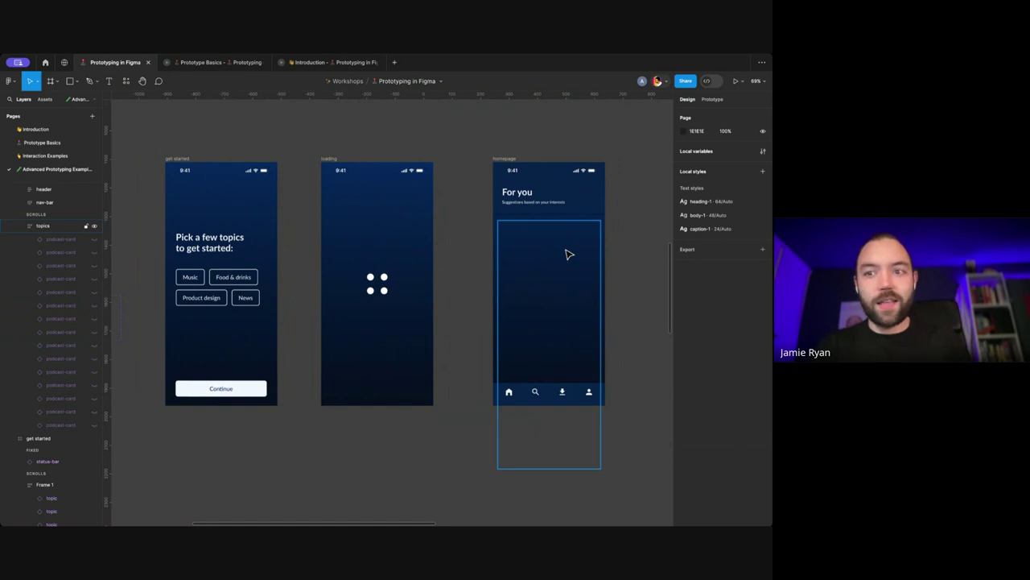
scroll(272, 272, up, 3)
click(215, 286)
scroll(216, 286, left, 2)
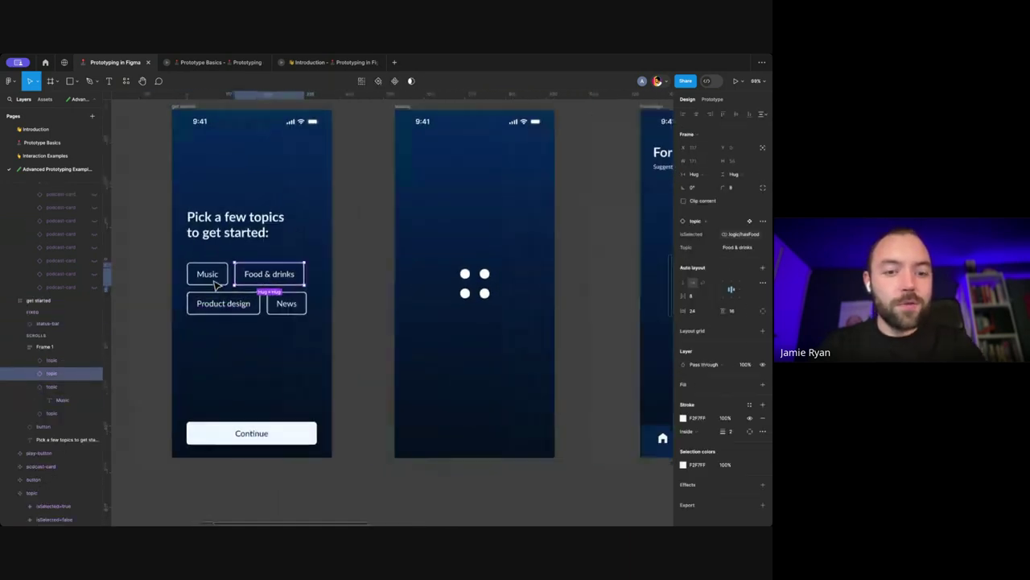
scroll(216, 286, left, 2)
click(712, 99)
key(Escape)
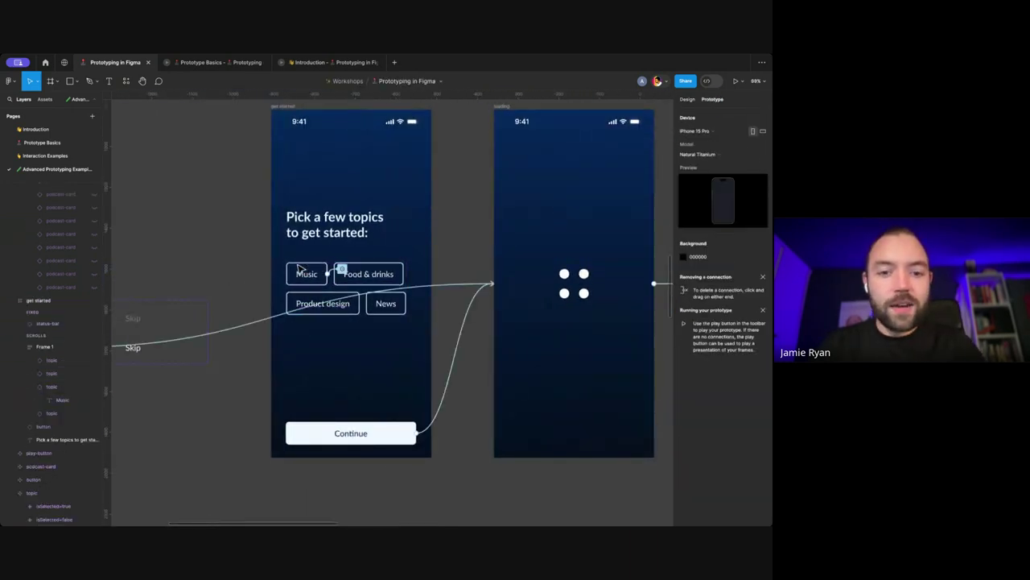
click(340, 271)
click(378, 274)
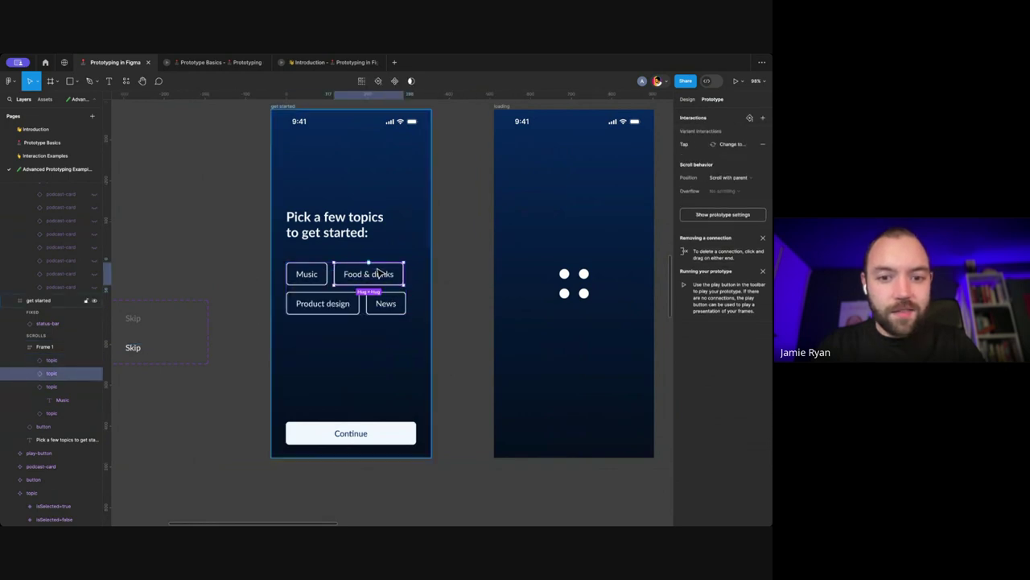
scroll(416, 269, up, 4)
Step: Change the Food & drinks topic's tap action to set the logic/hasFood variable to true
click(421, 271)
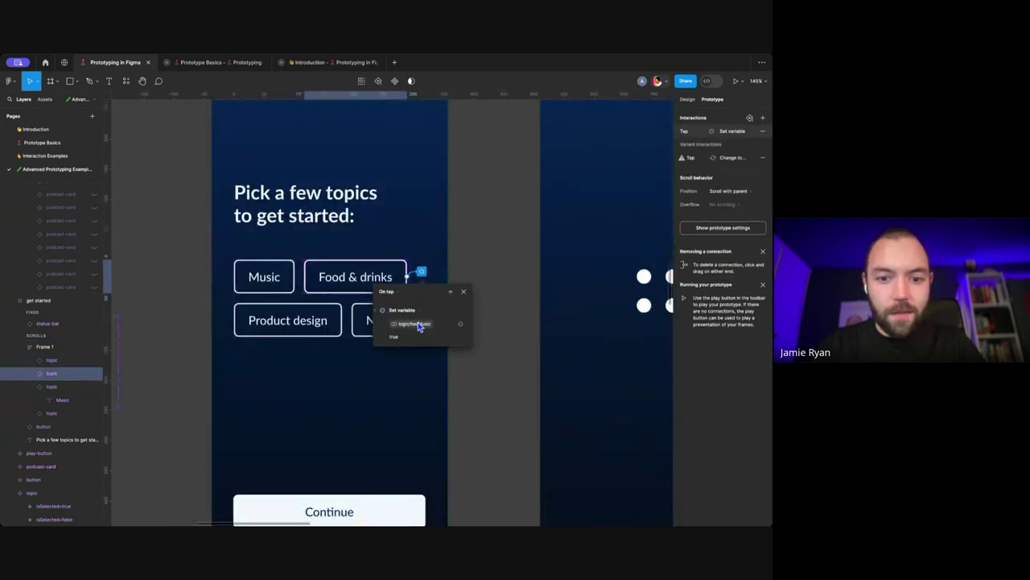
click(418, 324)
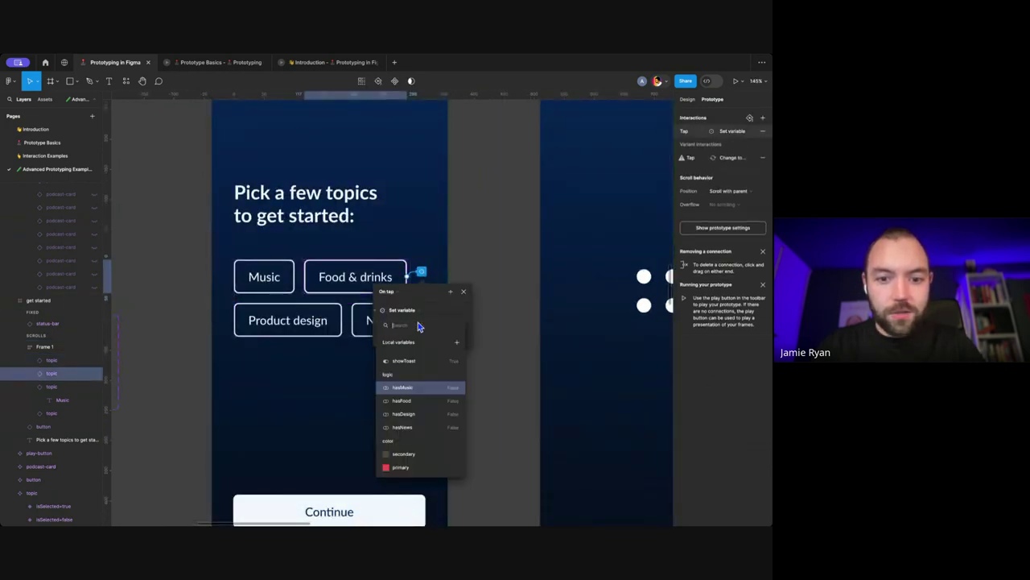
click(412, 398)
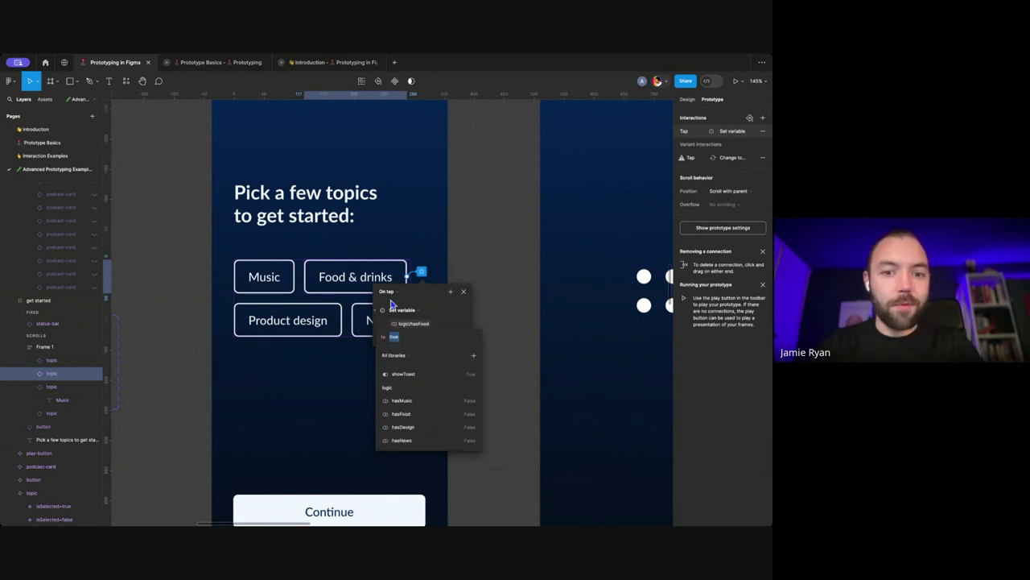
click(462, 293)
click(471, 297)
Step: Copy the Food & drinks tap interaction to the Product design topic and make it set logic/hasDesign to true
click(427, 276)
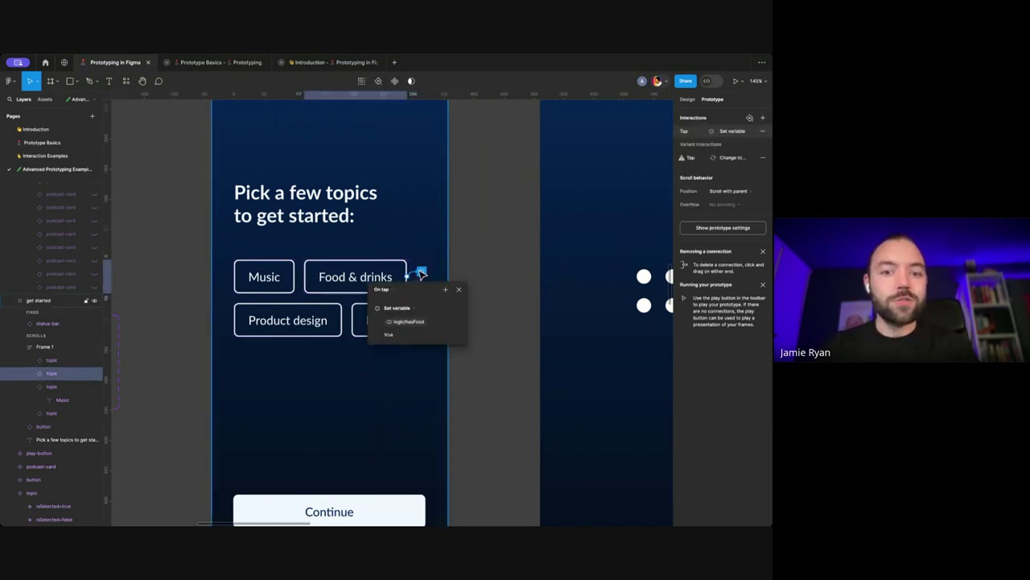
click(316, 318)
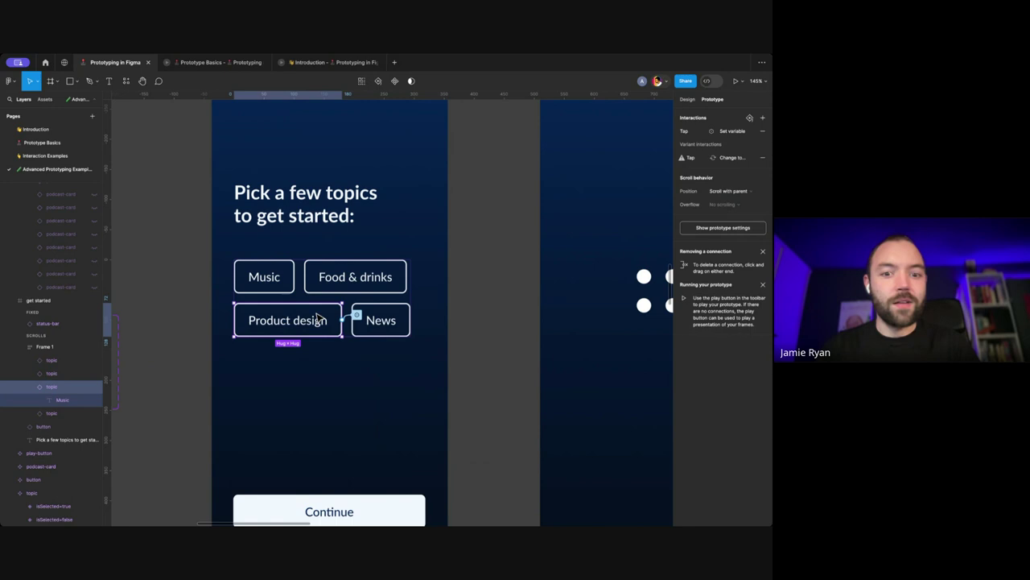
click(361, 320)
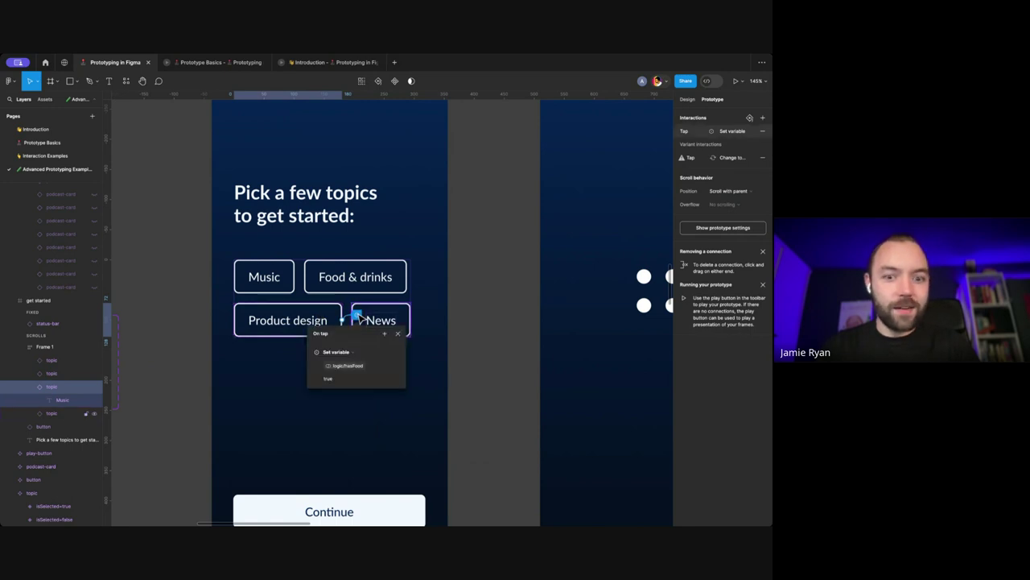
click(354, 363)
click(351, 455)
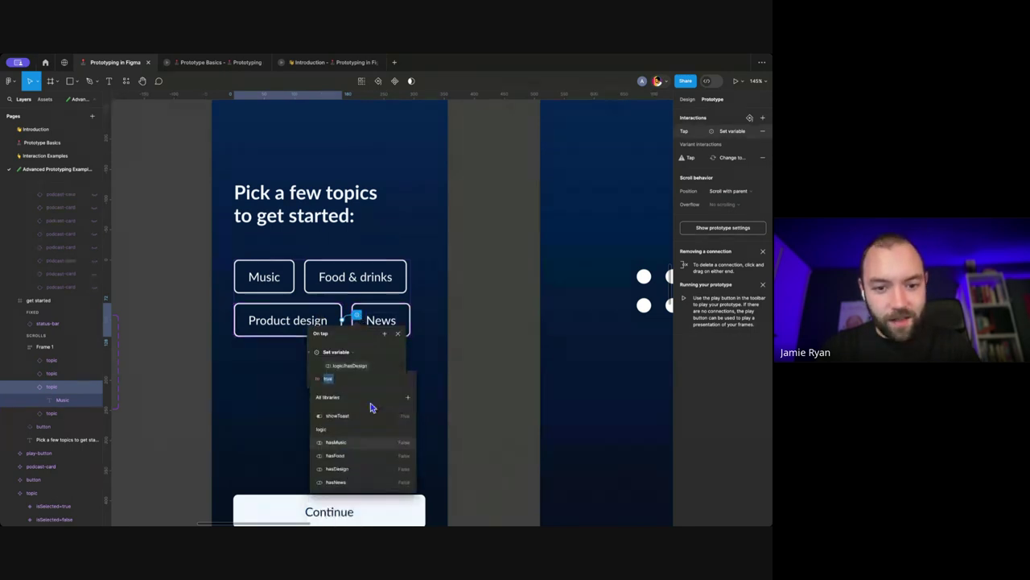
click(399, 337)
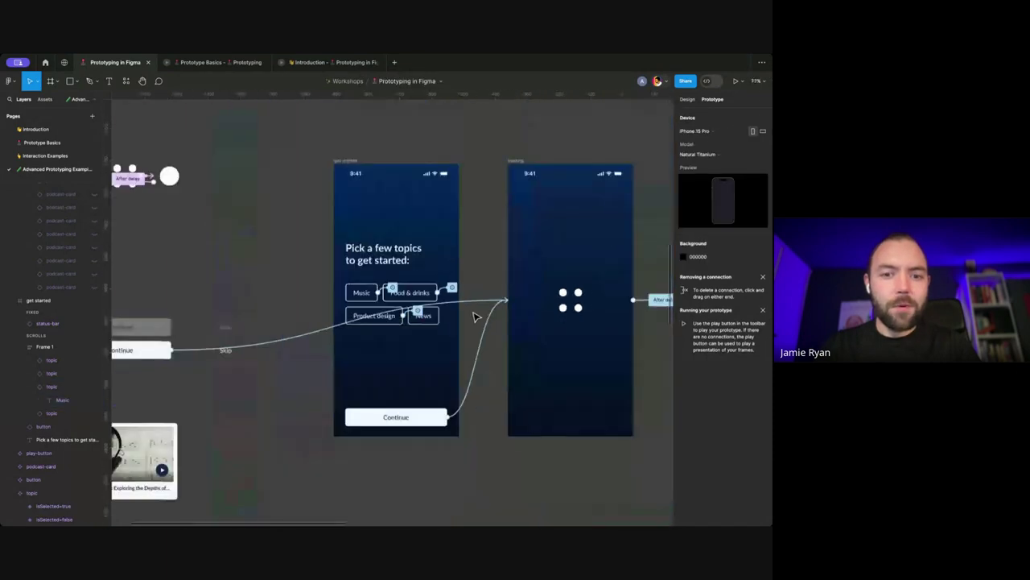
Step: Review the prototype connections of the components and the get started, loading and homepage frames, and return to the page's design properties
scroll(472, 315, down, 5)
scroll(308, 339, left, 3)
scroll(308, 338, up, 2)
scroll(308, 339, right, 2)
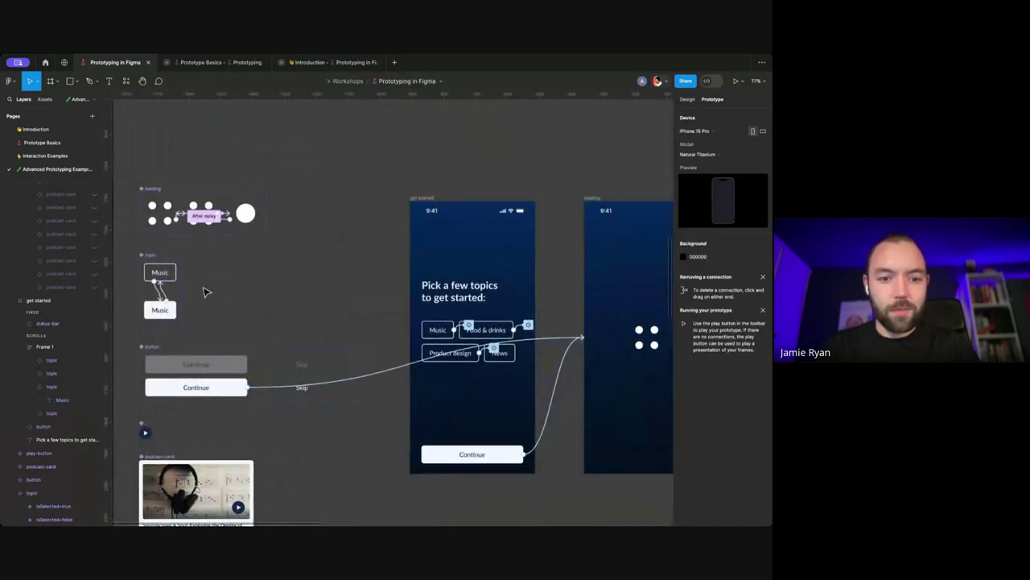
scroll(368, 202, right, 1)
click(391, 203)
scroll(391, 205, right, 5)
scroll(392, 205, down, 1)
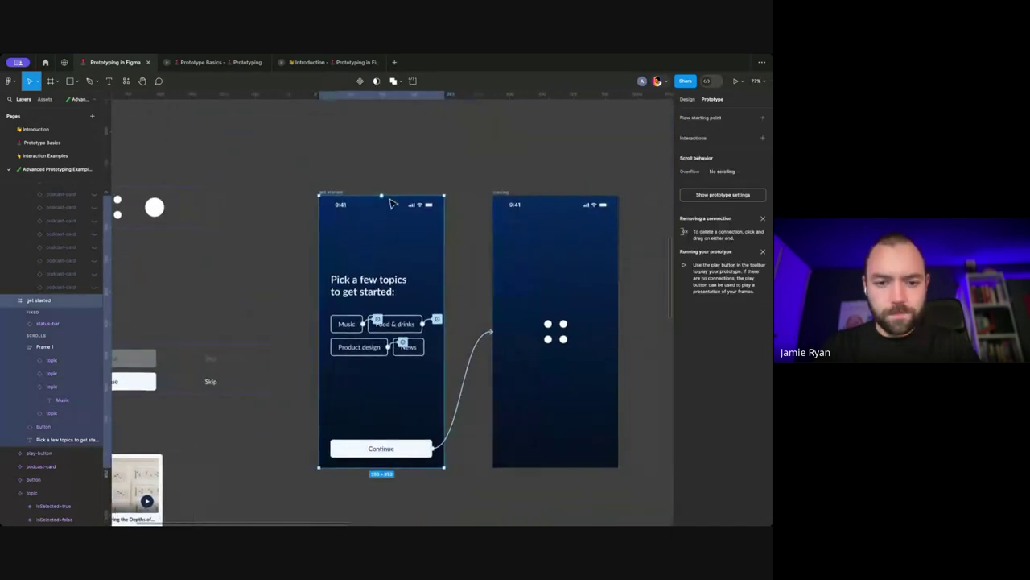
scroll(392, 209, down, 1)
scroll(338, 260, up, 2)
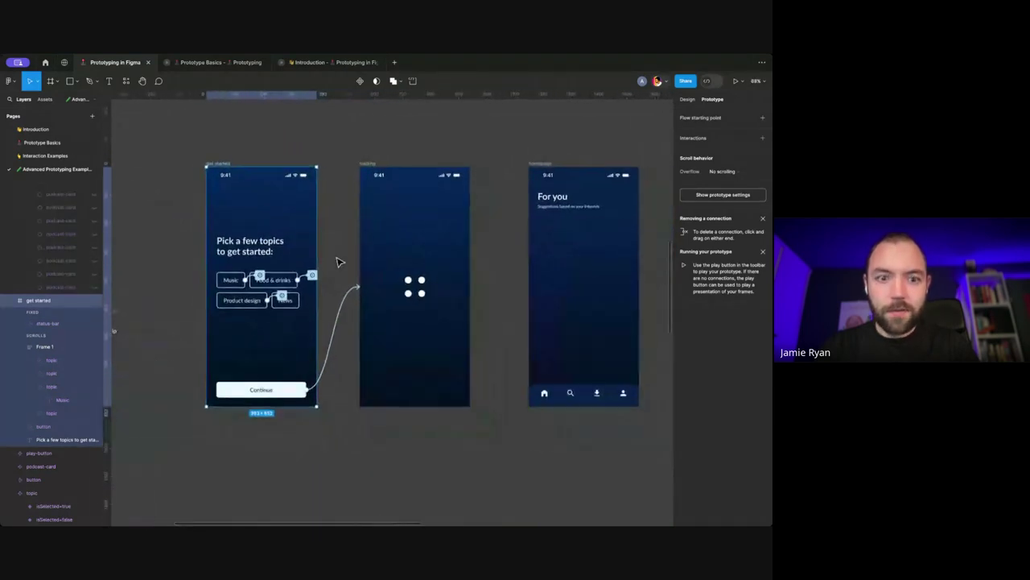
scroll(338, 260, right, 2)
scroll(338, 266, up, 1)
scroll(338, 267, right, 1)
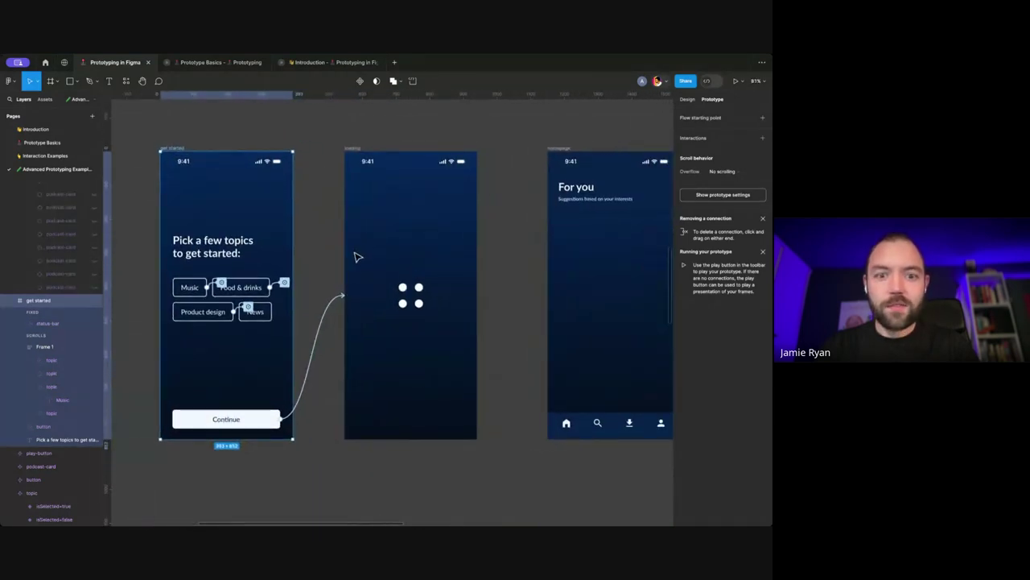
click(326, 256)
click(689, 101)
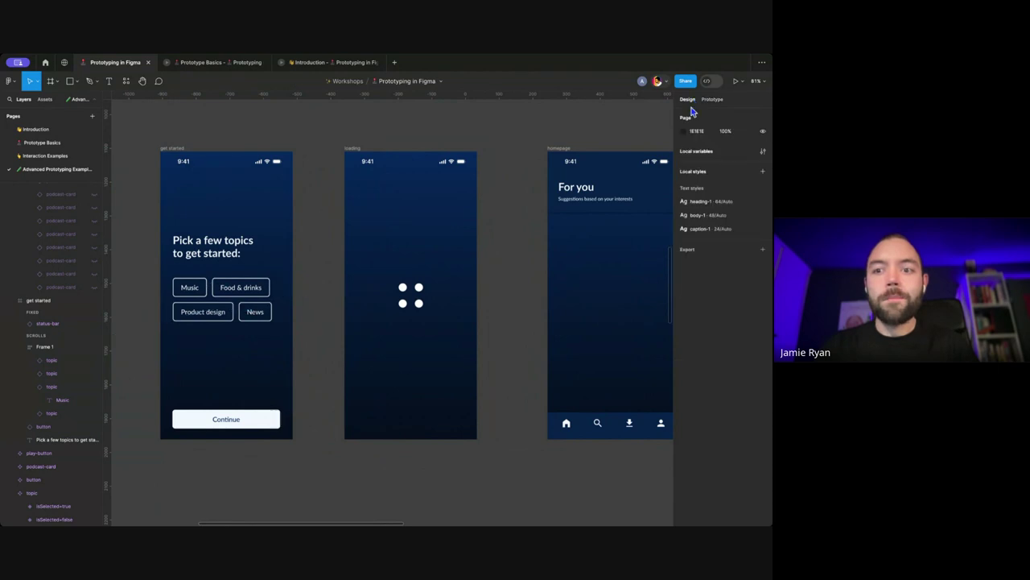
Step: Review the file's local variables, including the hasMusic, hasFood, hasDesign and hasNews booleans in the logic group
click(763, 152)
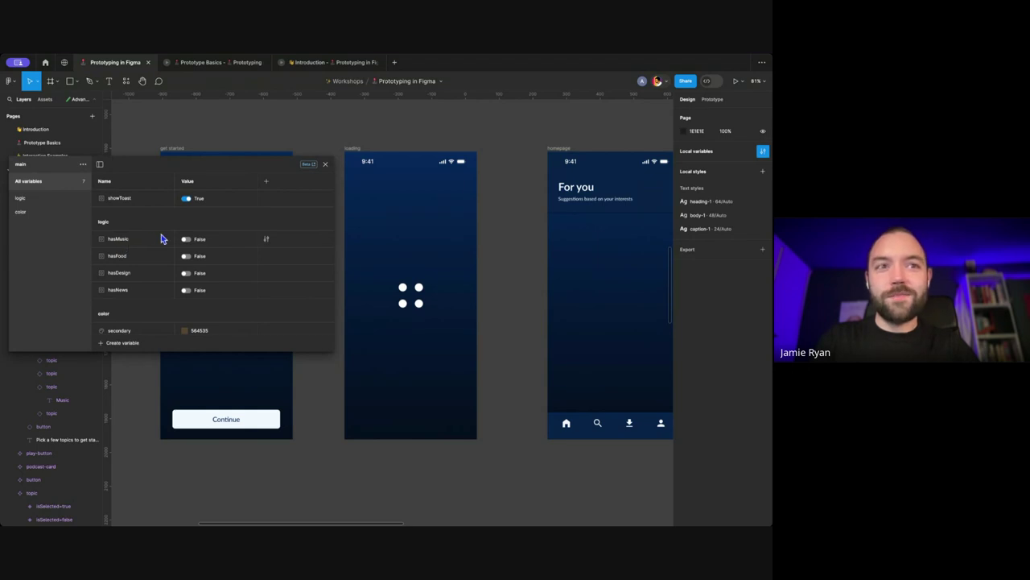
scroll(141, 242, down, 2)
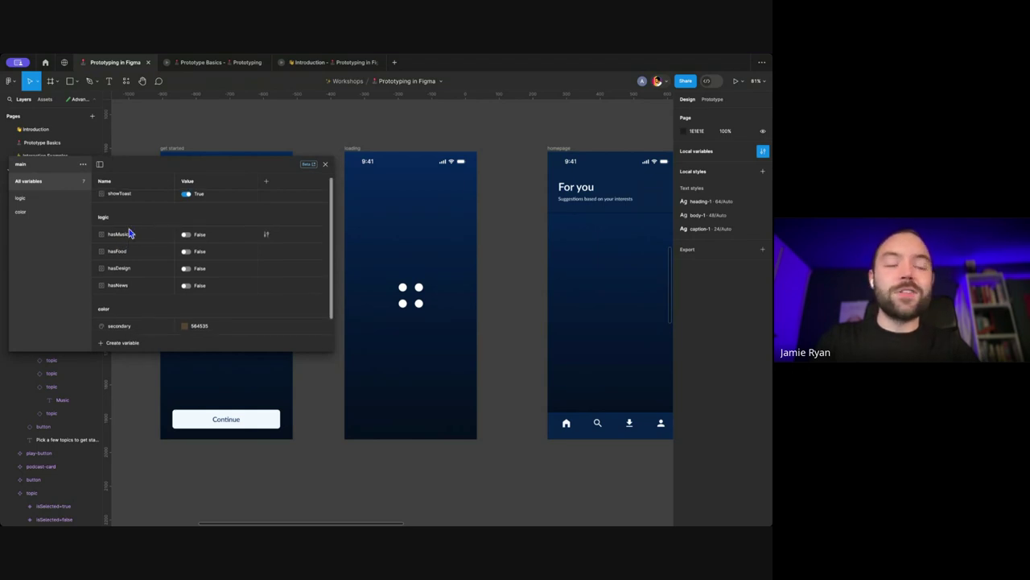
scroll(126, 245, up, 2)
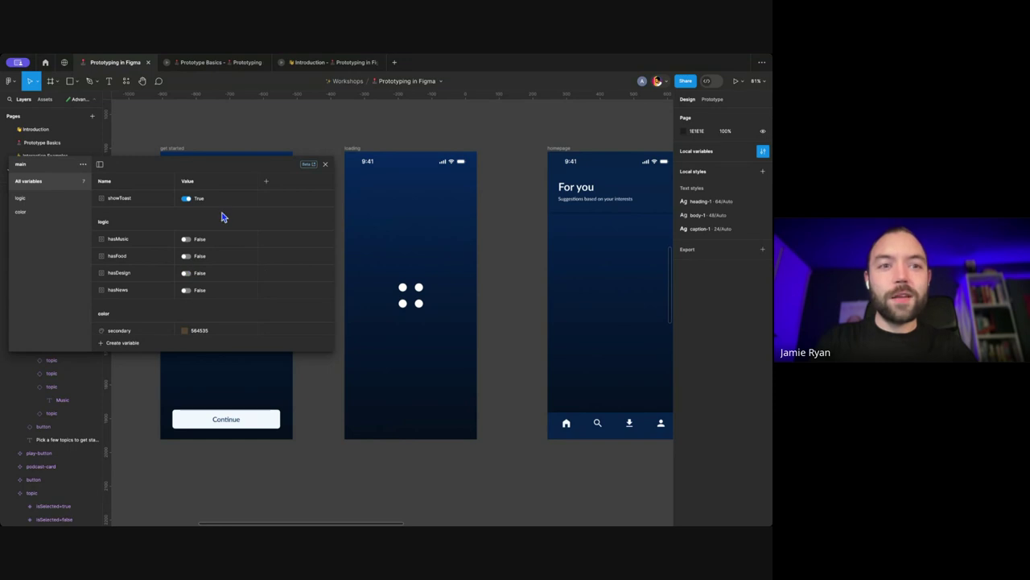
click(326, 163)
Step: Change the Music topic's tap action on the get started screen from Set variable to Conditional
scroll(361, 212, left, 2)
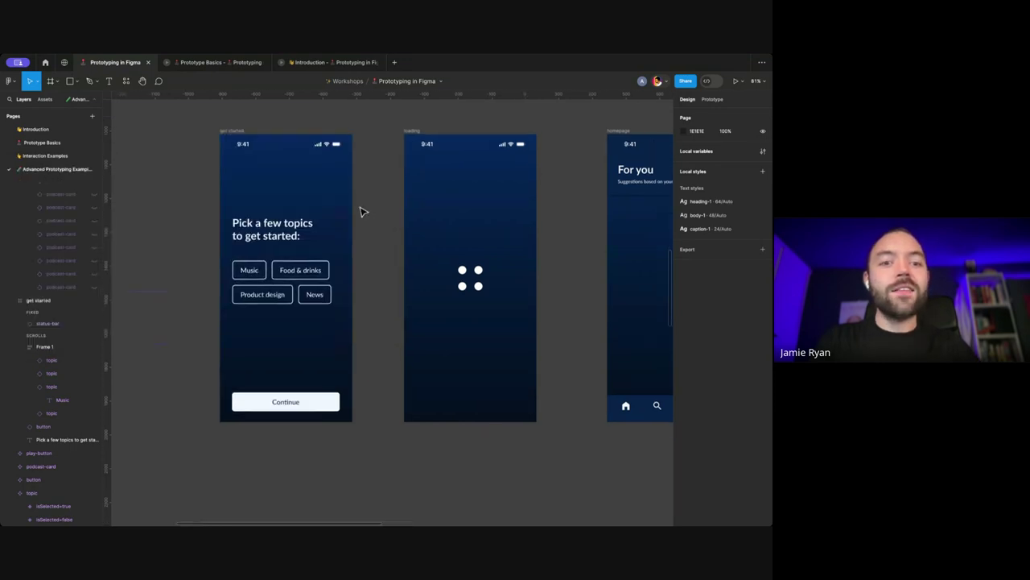
scroll(330, 225, down, 1)
scroll(297, 235, up, 3)
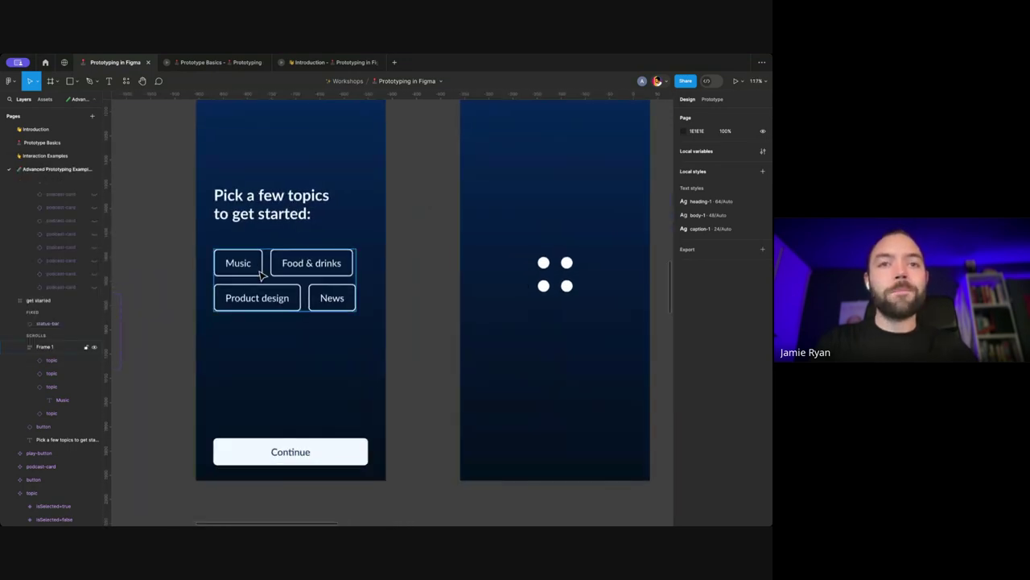
scroll(242, 274, right, 1)
key(shift+e)
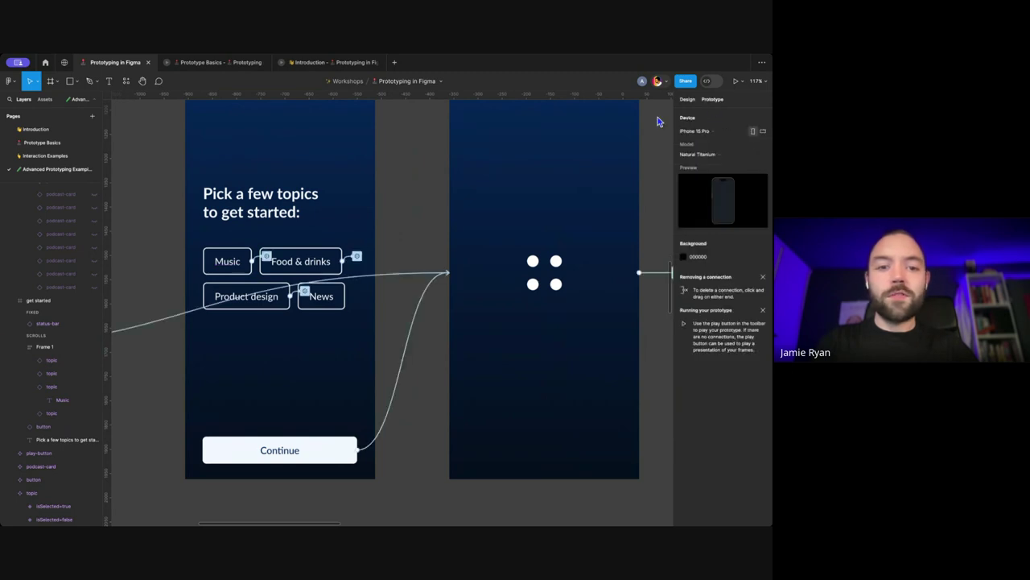
click(265, 257)
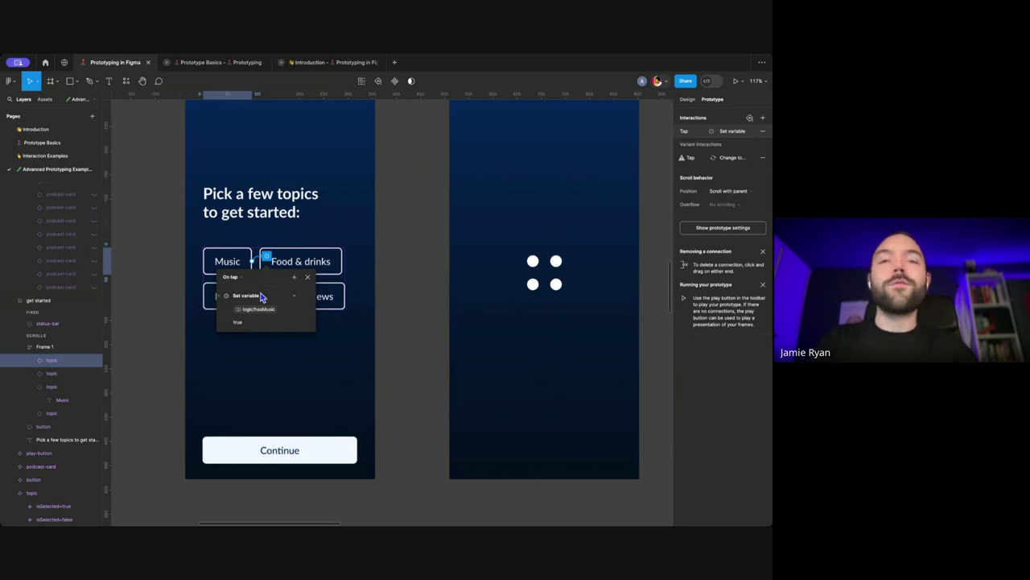
click(260, 297)
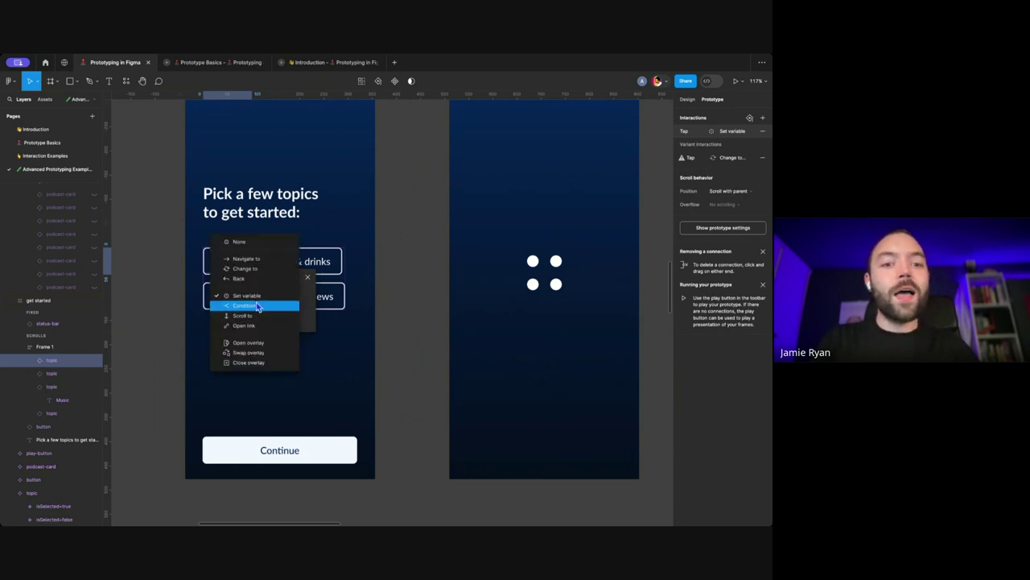
click(257, 306)
Step: Write the Music topic's tap condition as hasMusic == false
click(250, 311)
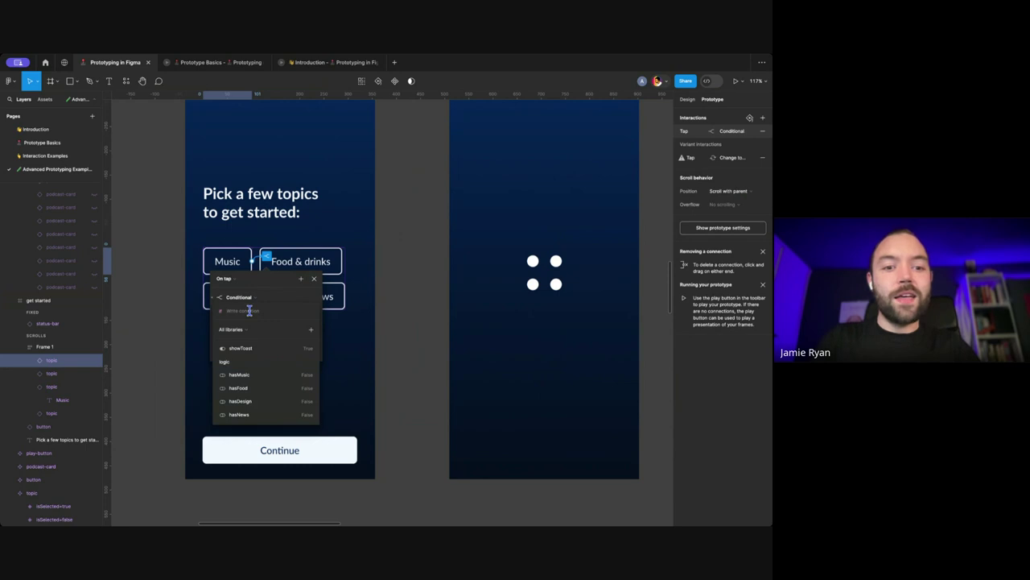
text(hasM)
key(Return)
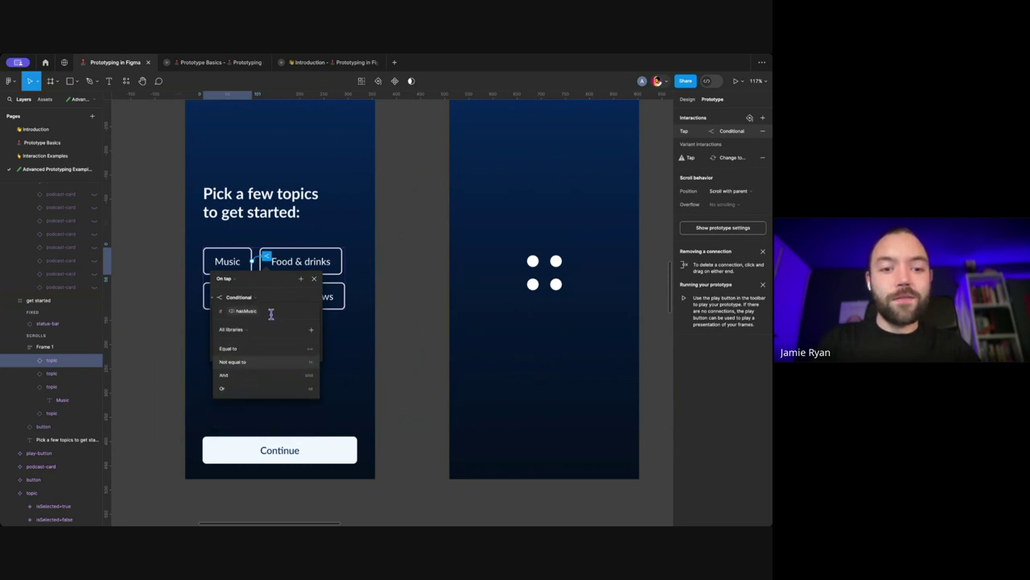
click(246, 350)
click(239, 366)
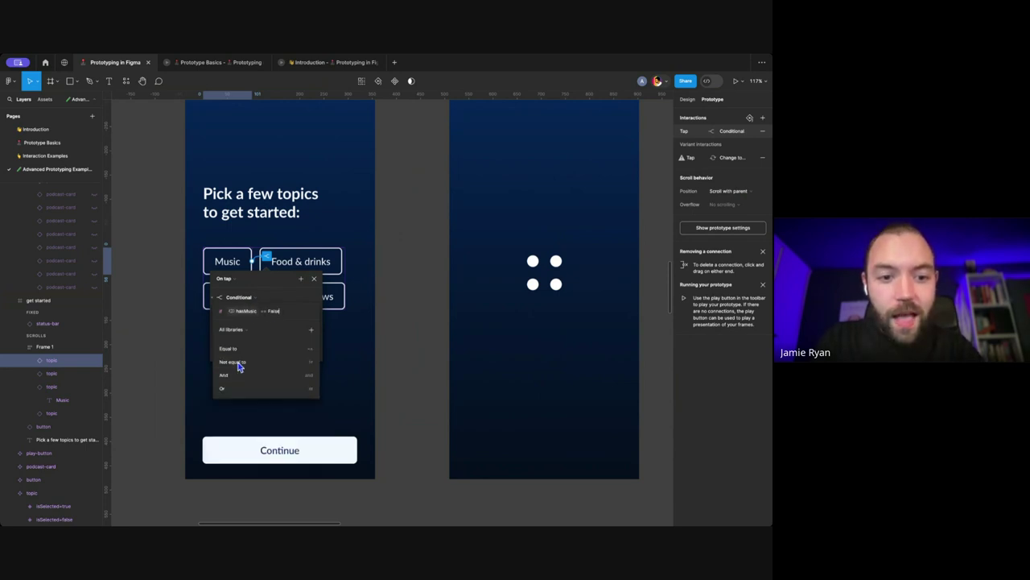
click(249, 348)
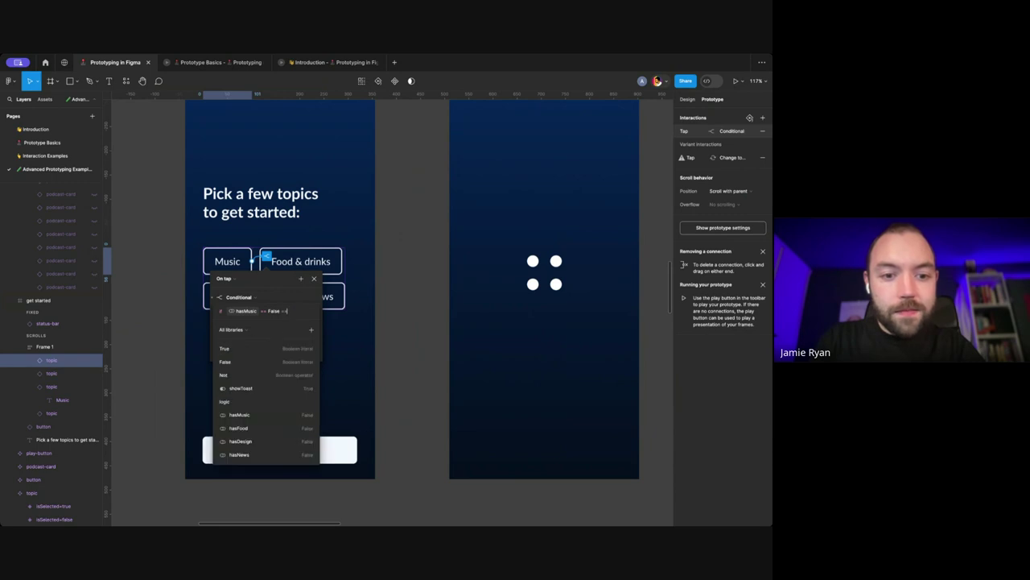
key(BackSpace)
click(286, 302)
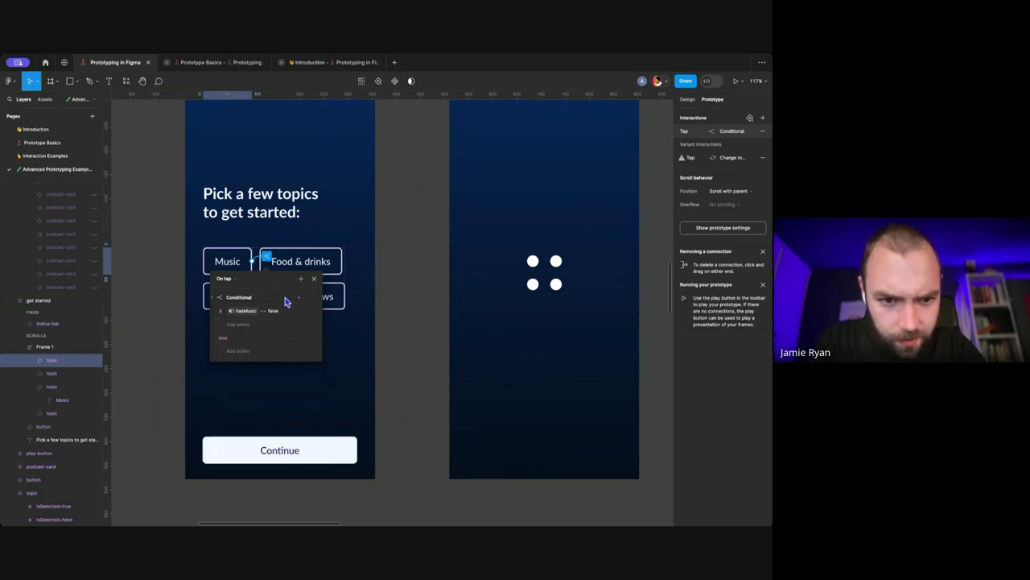
Step: Add a Set variable action under the if branch that sets logic/hasMusic to true
click(249, 324)
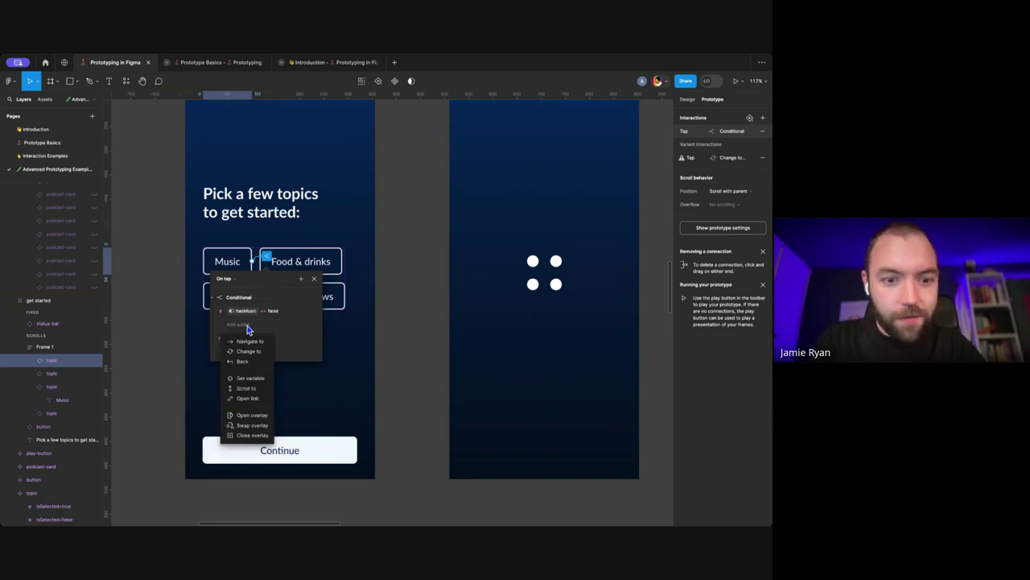
click(251, 379)
click(257, 396)
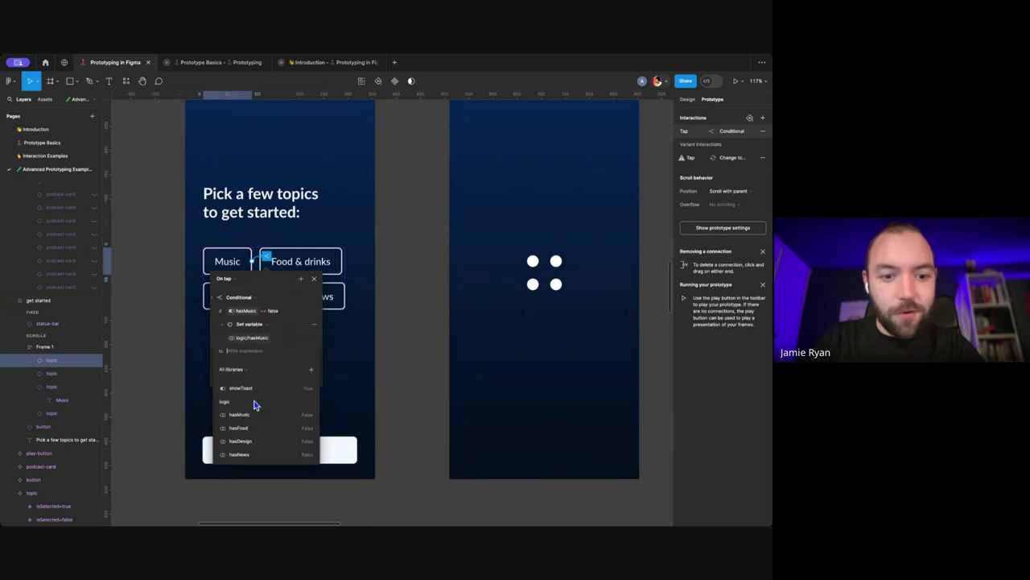
click(280, 299)
click(248, 352)
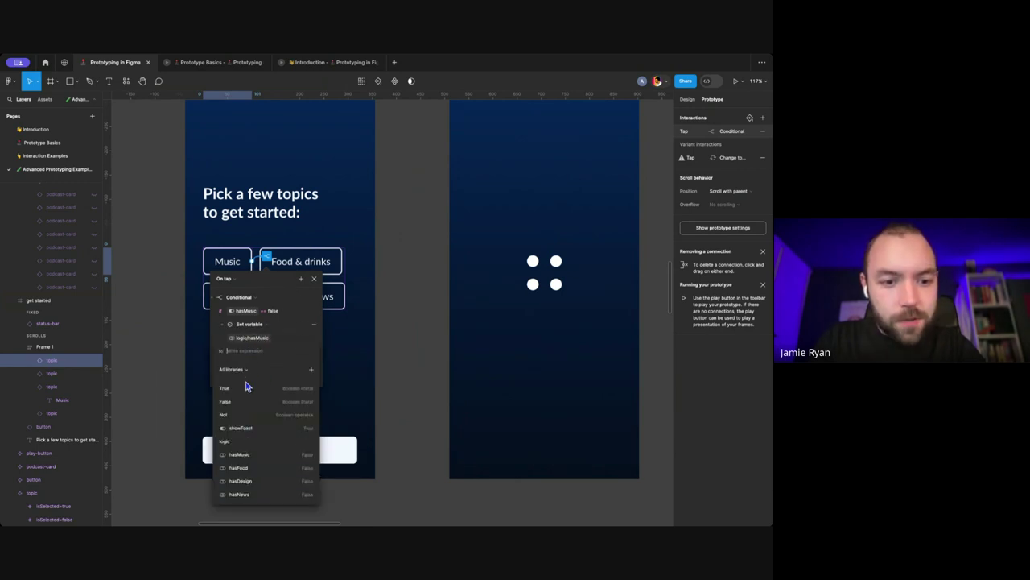
click(242, 393)
click(276, 301)
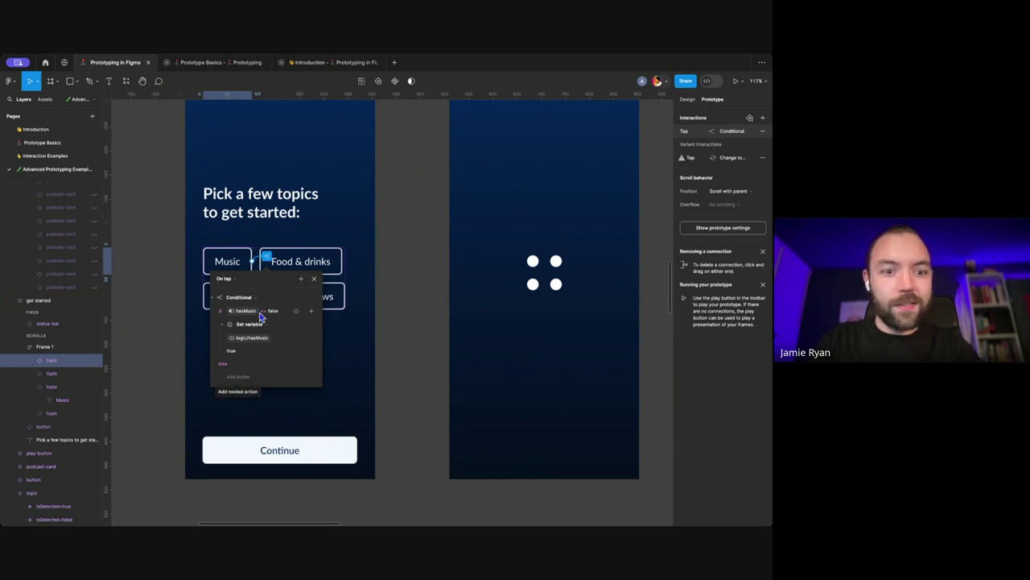
Step: Add a Set variable action under the else branch that sets logic/hasMusic to false, and close the interaction settings
click(247, 378)
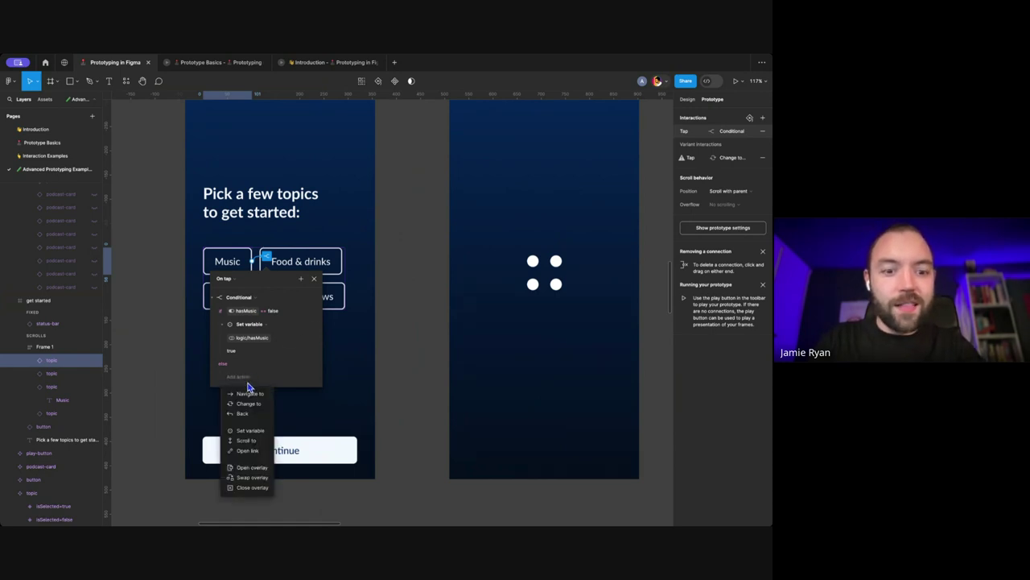
click(253, 433)
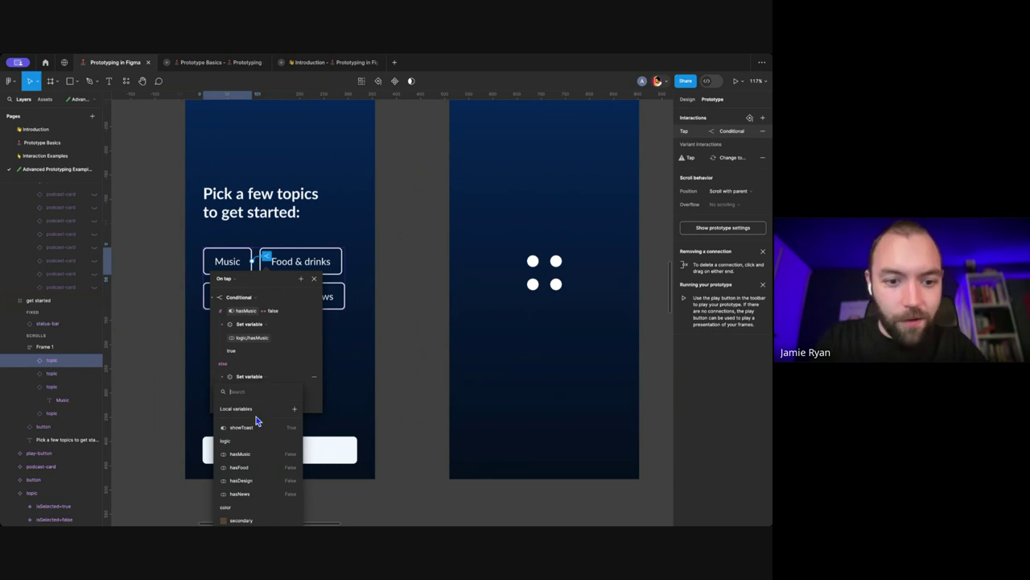
click(242, 453)
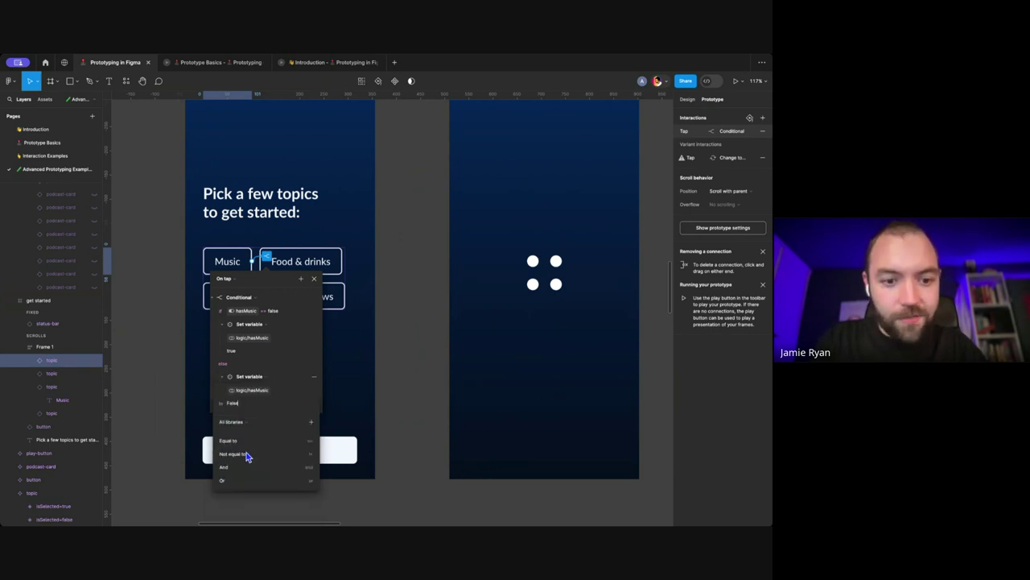
click(294, 365)
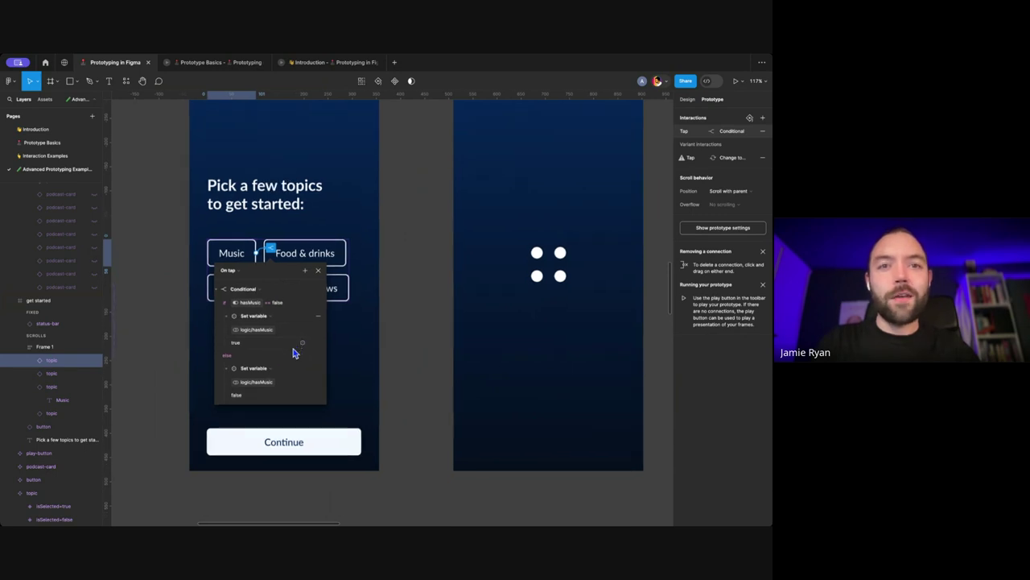
scroll(293, 354, down, 2)
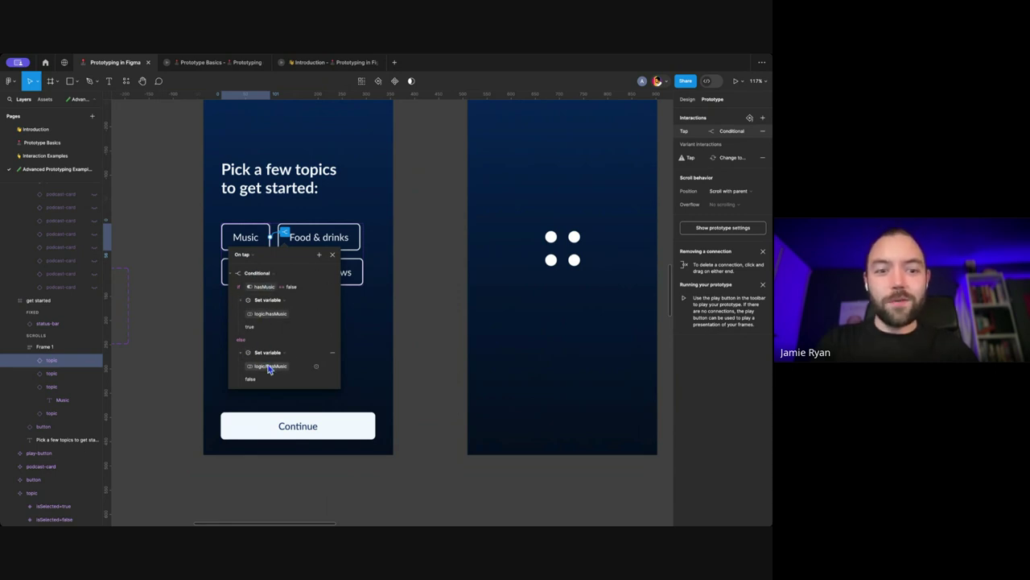
click(334, 256)
Step: Preview the get started frame, toggle the Music topic on and off several times, and close the preview
scroll(281, 156, up, 3)
click(247, 140)
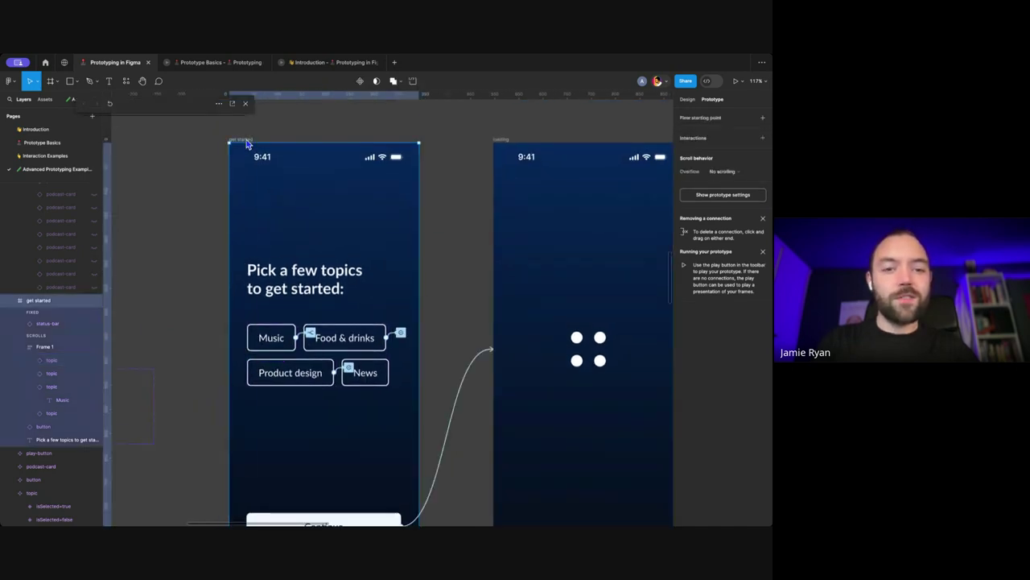
key(shift+space)
click(126, 289)
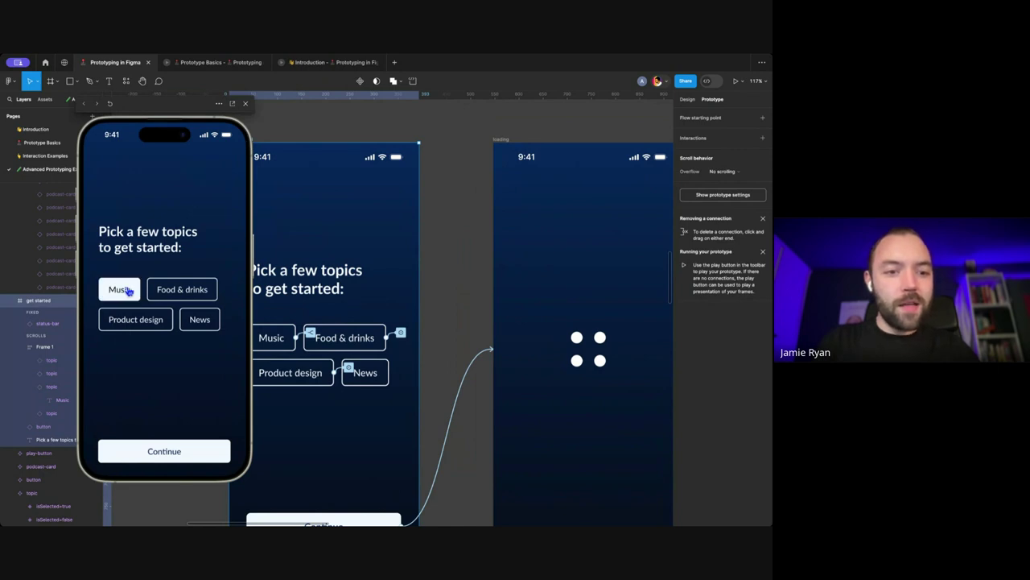
click(127, 290)
click(127, 290)
click(127, 292)
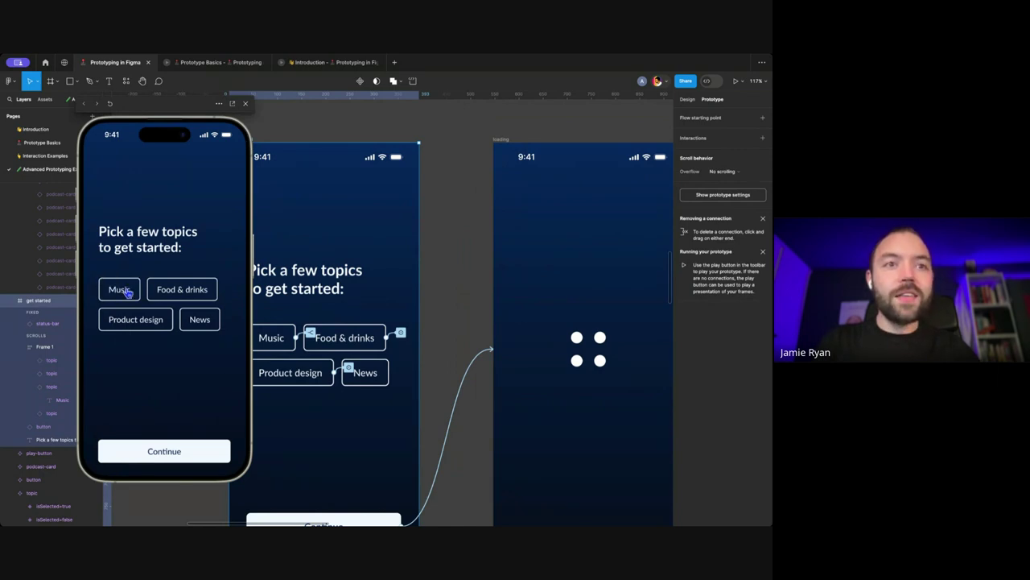
click(126, 291)
click(126, 292)
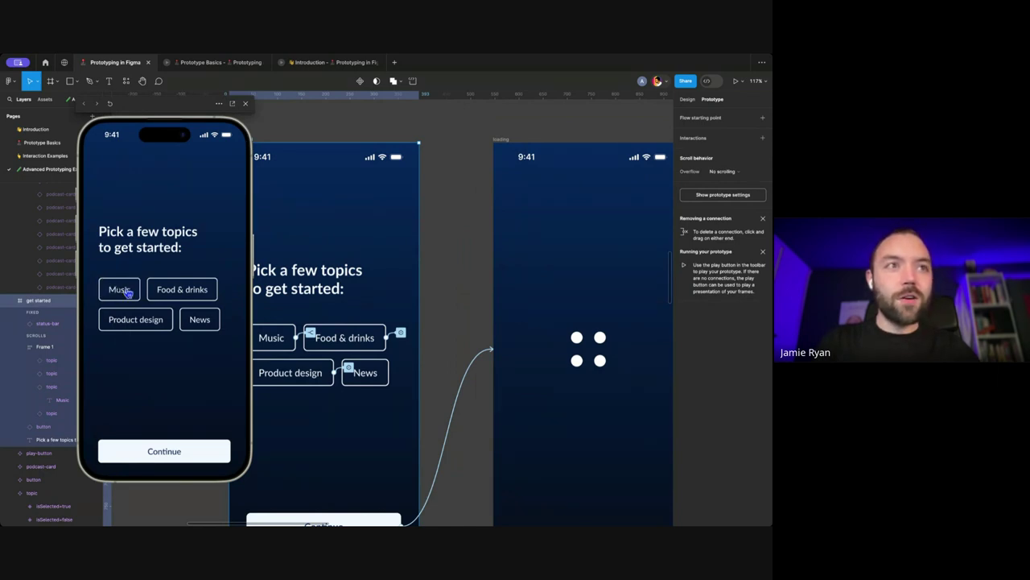
click(246, 103)
Step: Add a text layer reading "Music" on the get started screen between the topics and the Continue button
scroll(287, 115, down, 3)
scroll(241, 249, up, 2)
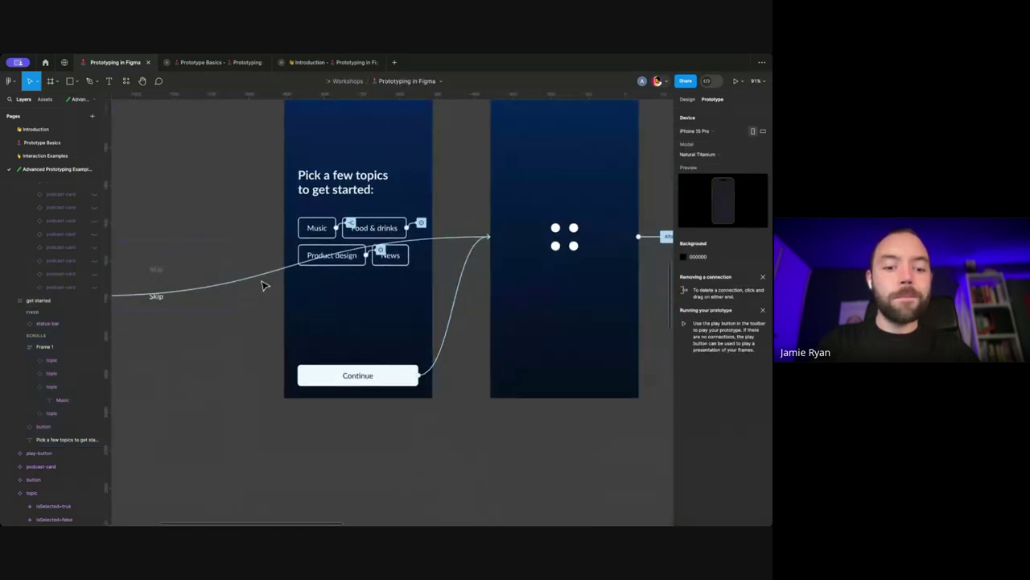
key(t)
click(320, 320)
text(Music)
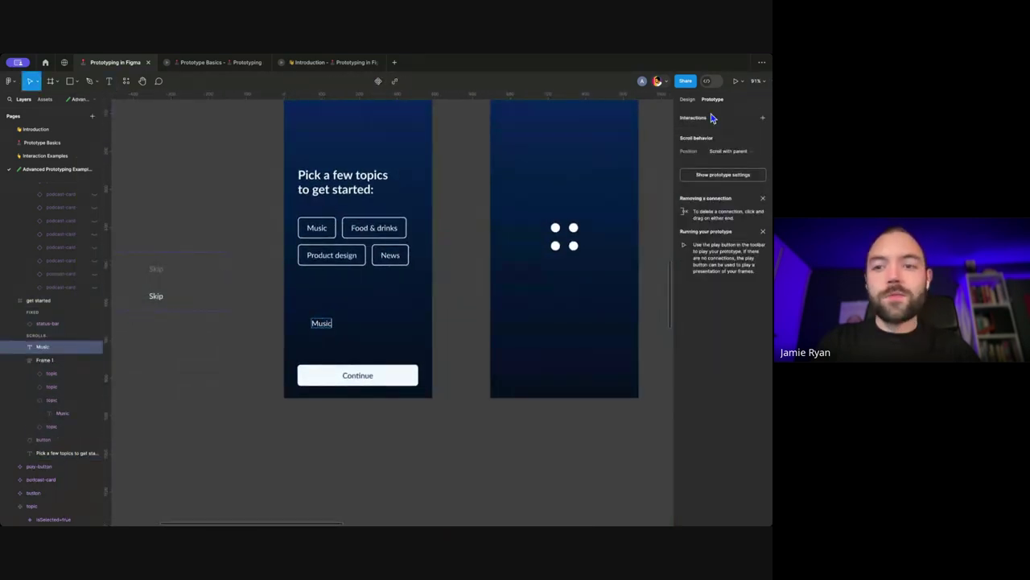
Step: Style the new Music text in Comic Neue at size 64 with an FFC0CB fill
click(688, 100)
click(685, 281)
text(comic)
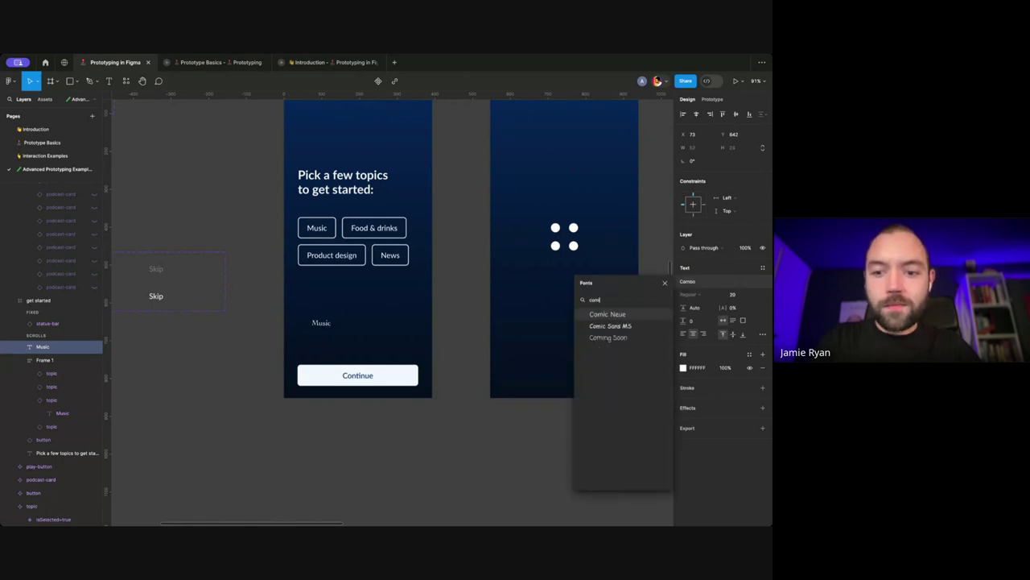
key(Return)
click(732, 295)
text(64)
key(Return)
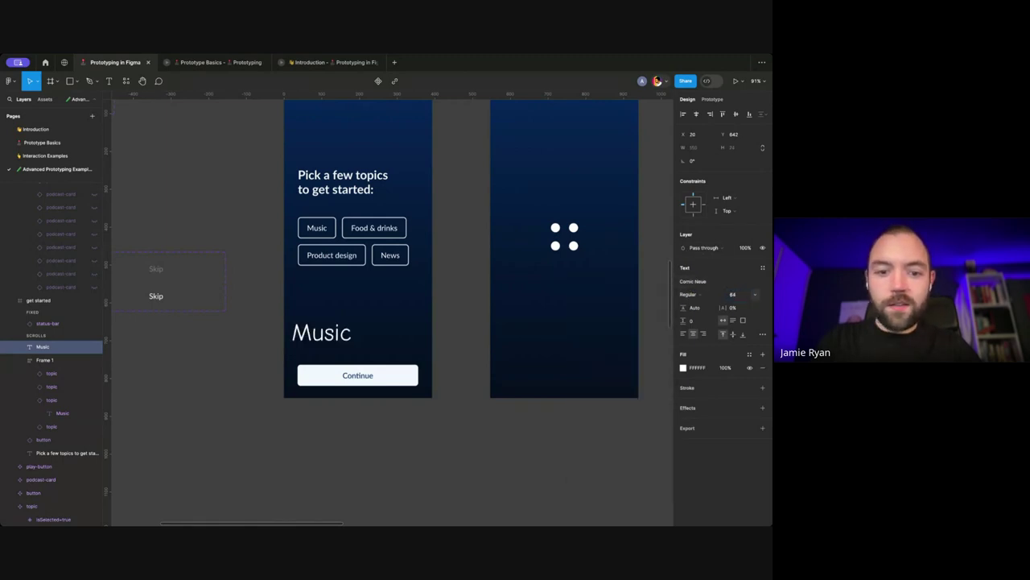
text(ffc0cb)
key(Return)
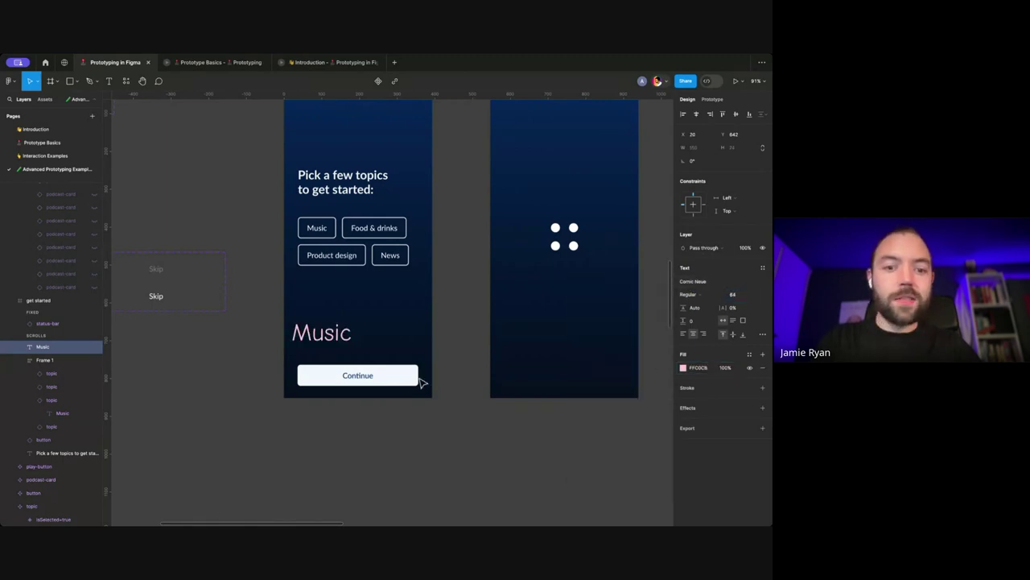
Step: Move the large Music text toward the middle of the screen above Continue and bind its layer visibility to the hasMusic variable
click(345, 343)
drag(349, 330, 374, 321)
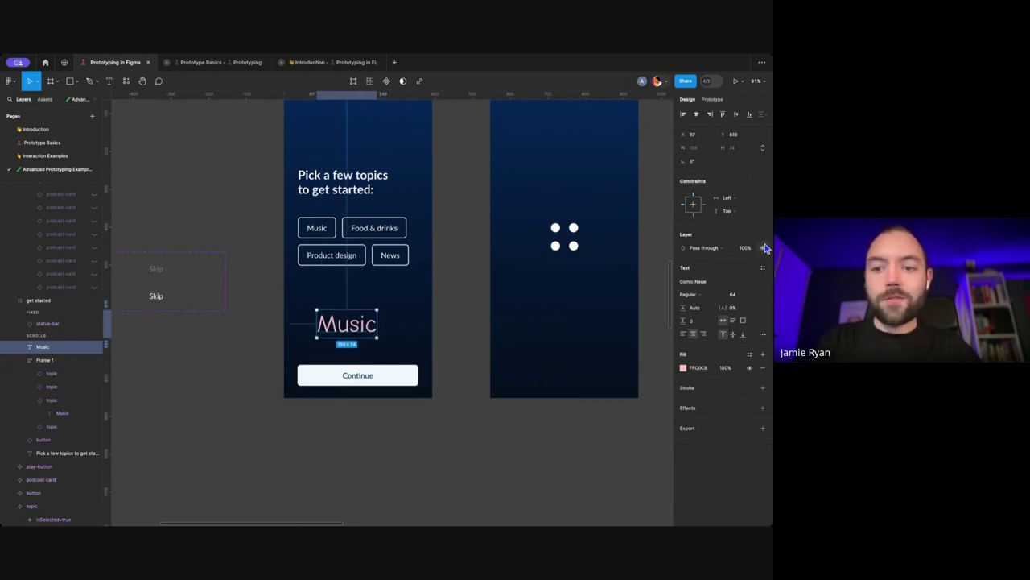
click(703, 247)
click(708, 345)
click(483, 272)
Step: Preview the get started frame and tap the Music topic repeatedly to test the Music text's visibility
scroll(487, 271, up, 1)
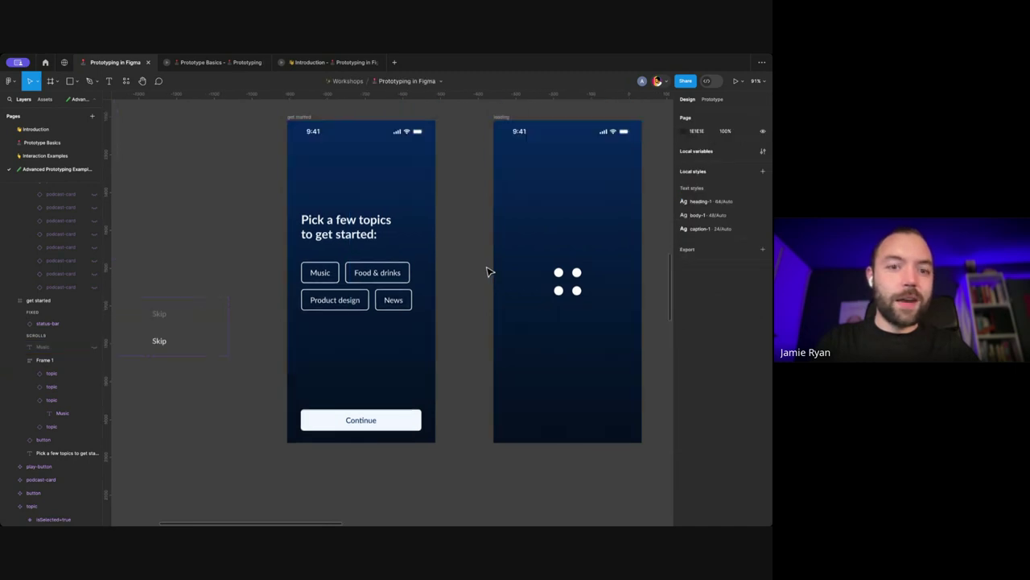
scroll(487, 271, up, 2)
click(302, 215)
key(shift+space)
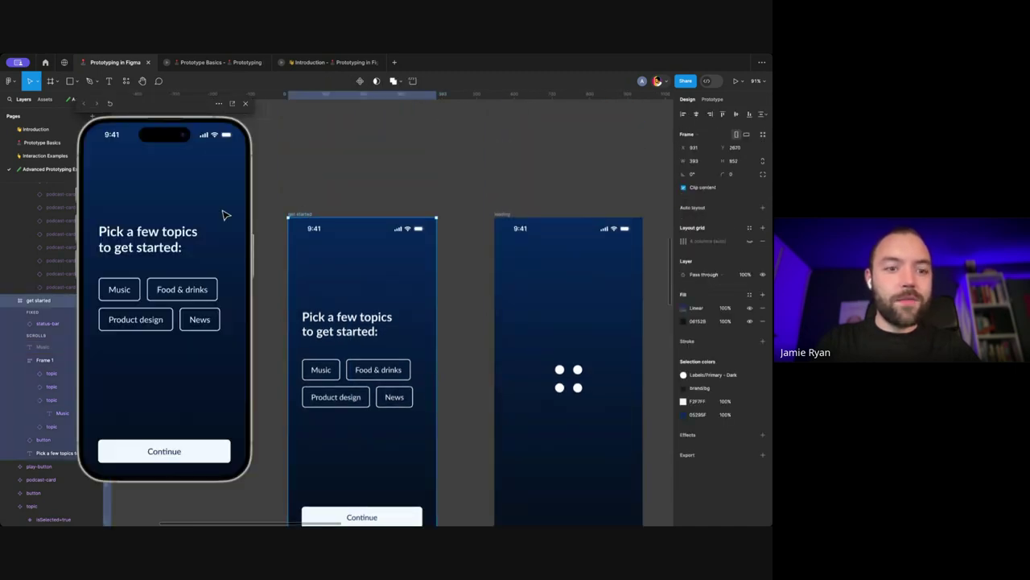
click(123, 293)
click(123, 293)
click(123, 293)
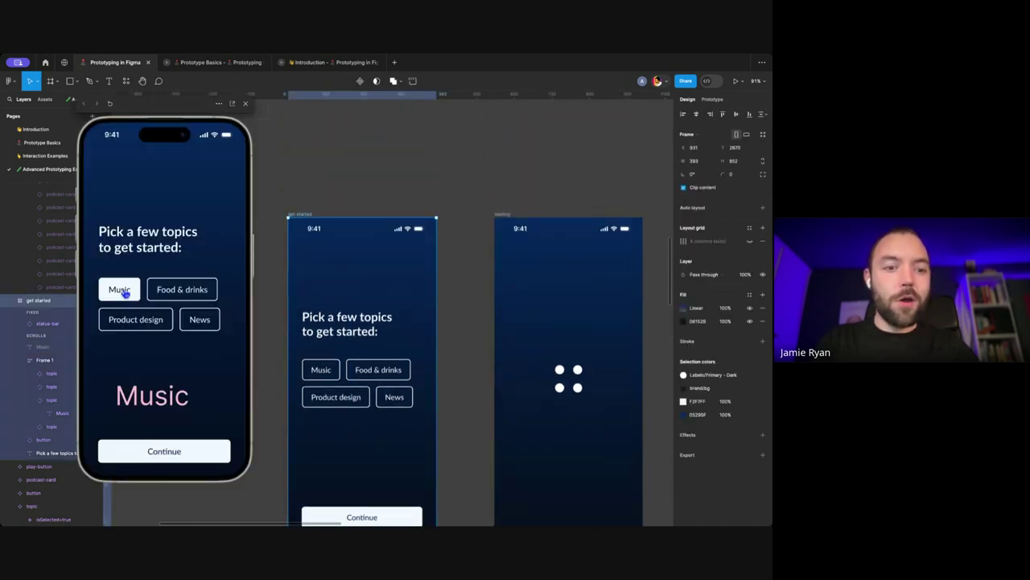
Step: Toggle the Music topic in the preview, leave every topic unselected, and continue to the homepage
click(125, 294)
click(125, 294)
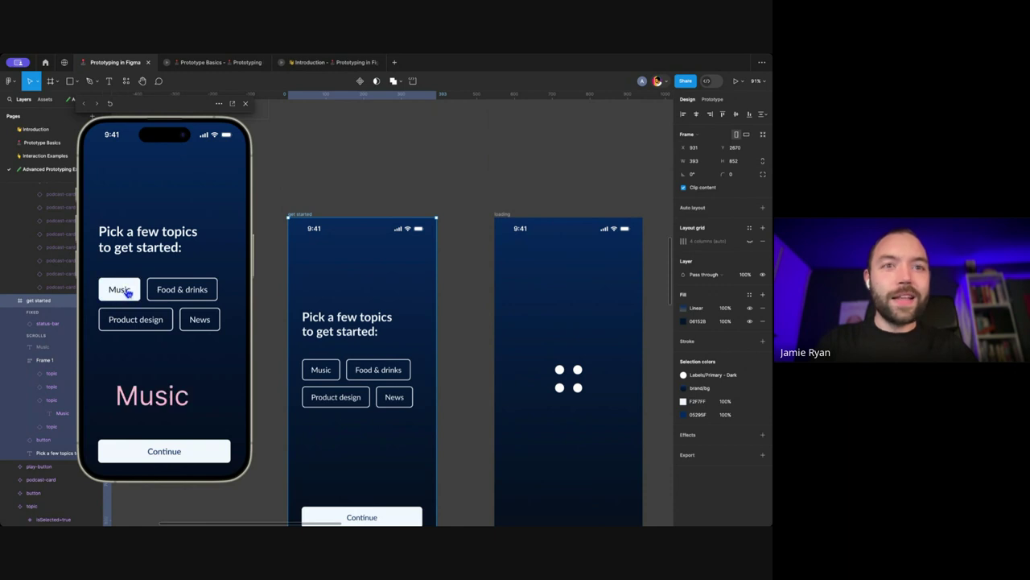
click(153, 388)
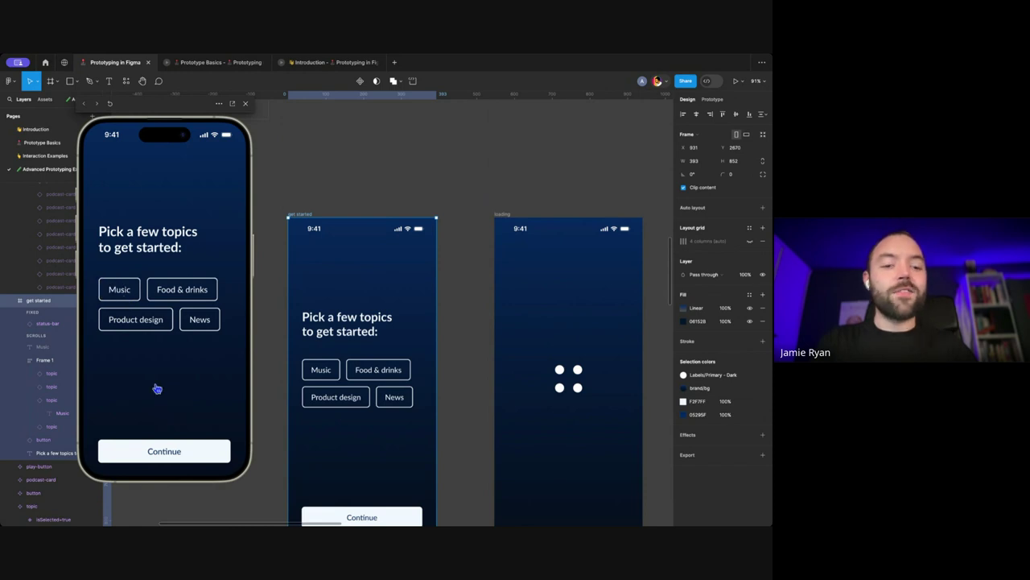
click(161, 452)
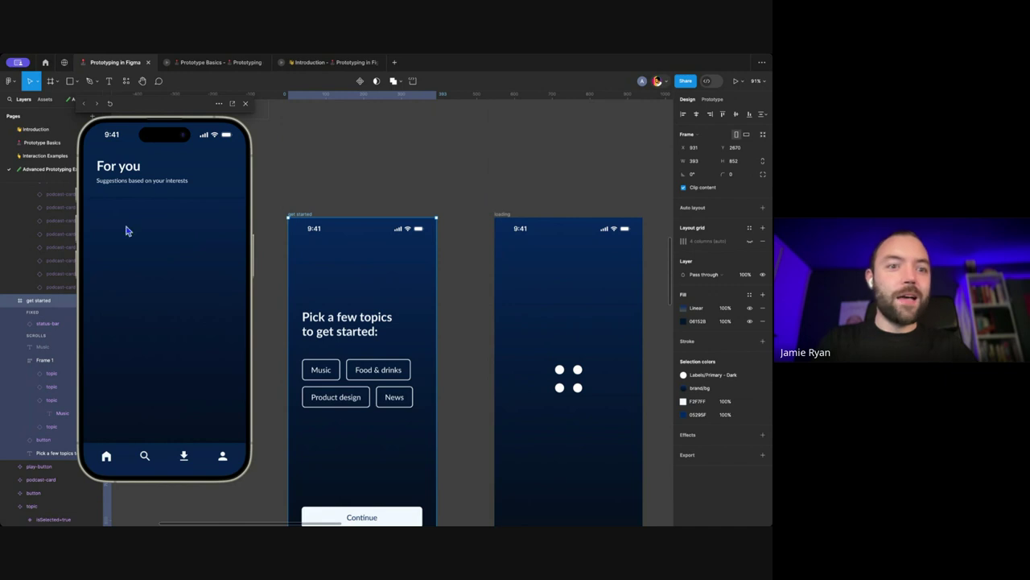
Step: Restart the prototype, pick only the Music topic, continue to the homepage and browse its podcast cards
key(r)
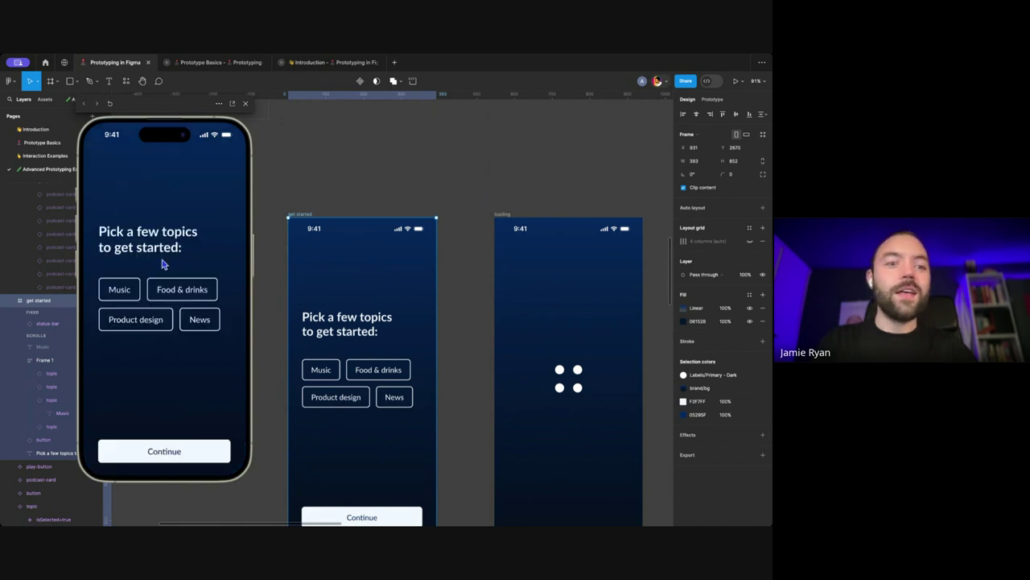
click(126, 294)
click(161, 452)
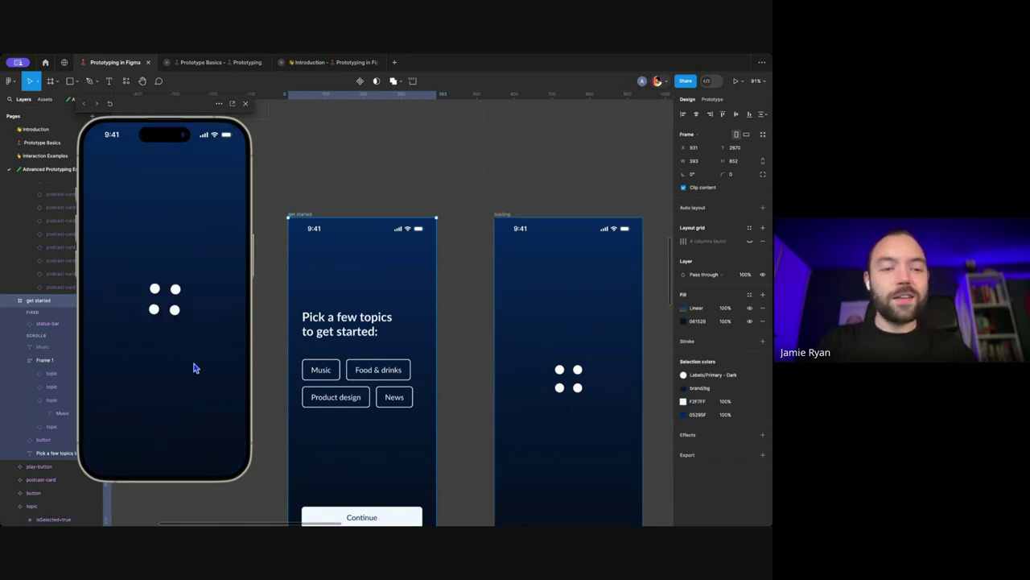
scroll(186, 318, down, 4)
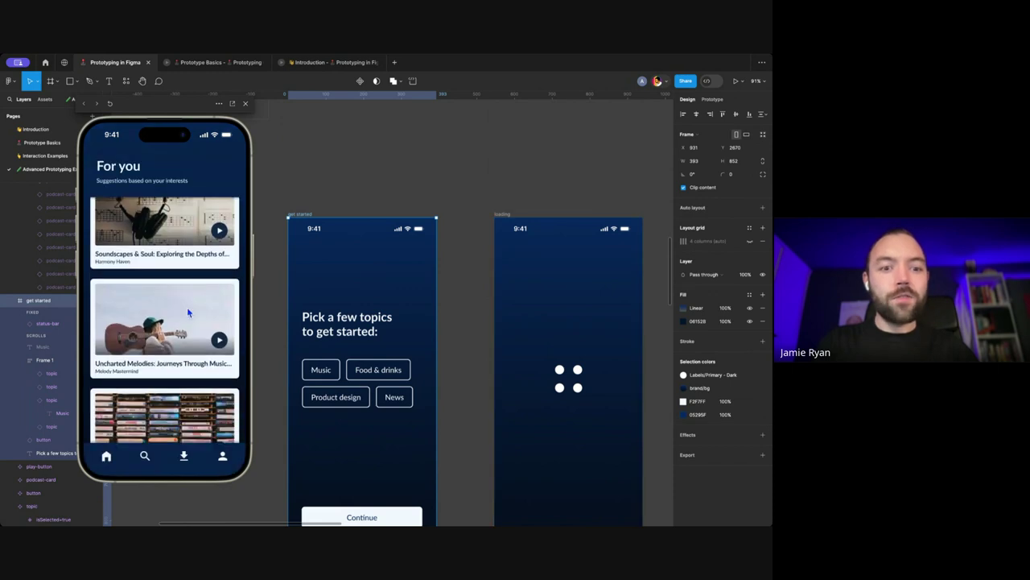
scroll(187, 310, up, 4)
scroll(189, 312, down, 4)
Step: Restart the prototype, pick Music and Food & drinks, and continue to browse the suggested podcast cards
key(r)
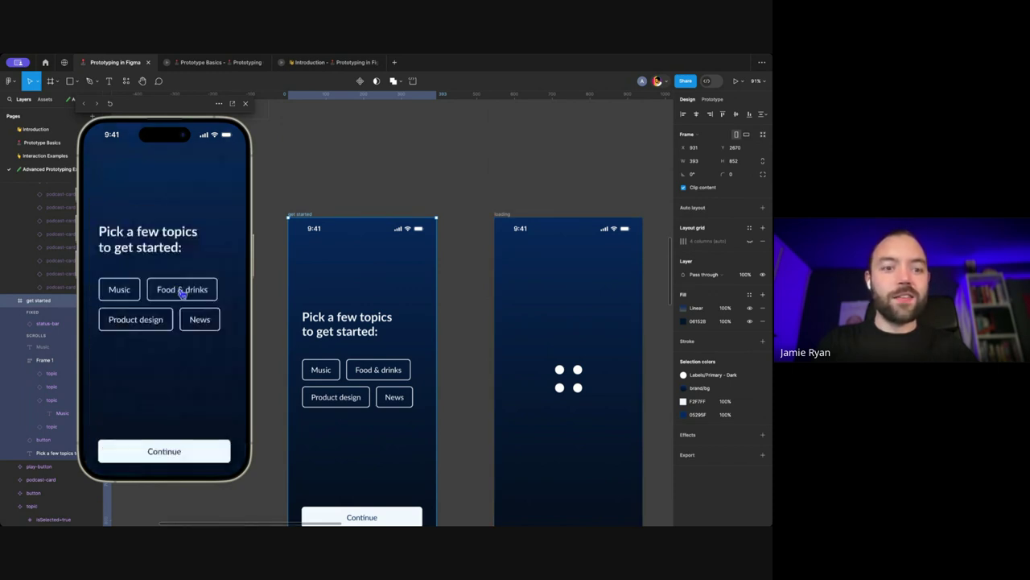
click(131, 296)
click(170, 295)
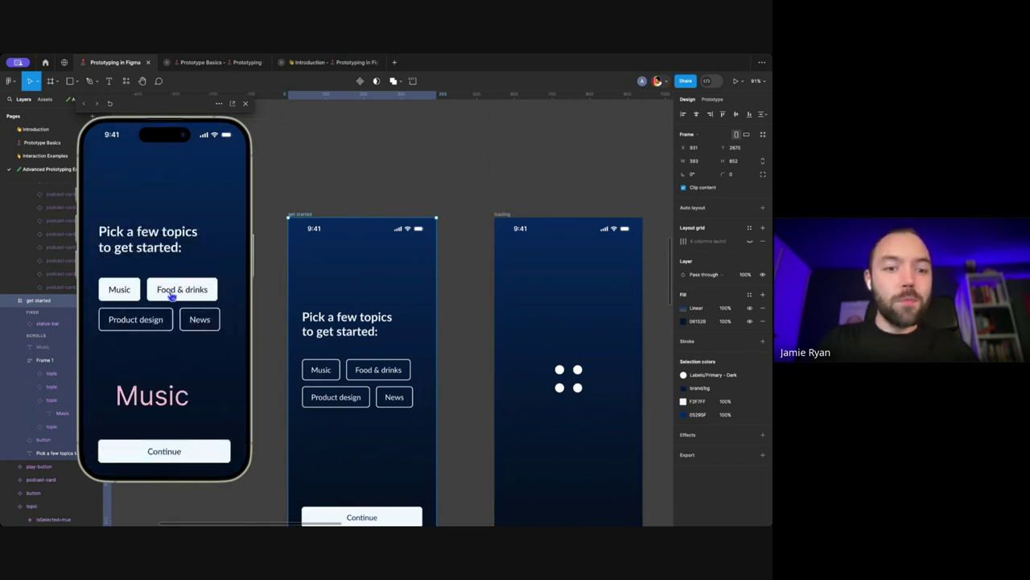
click(161, 451)
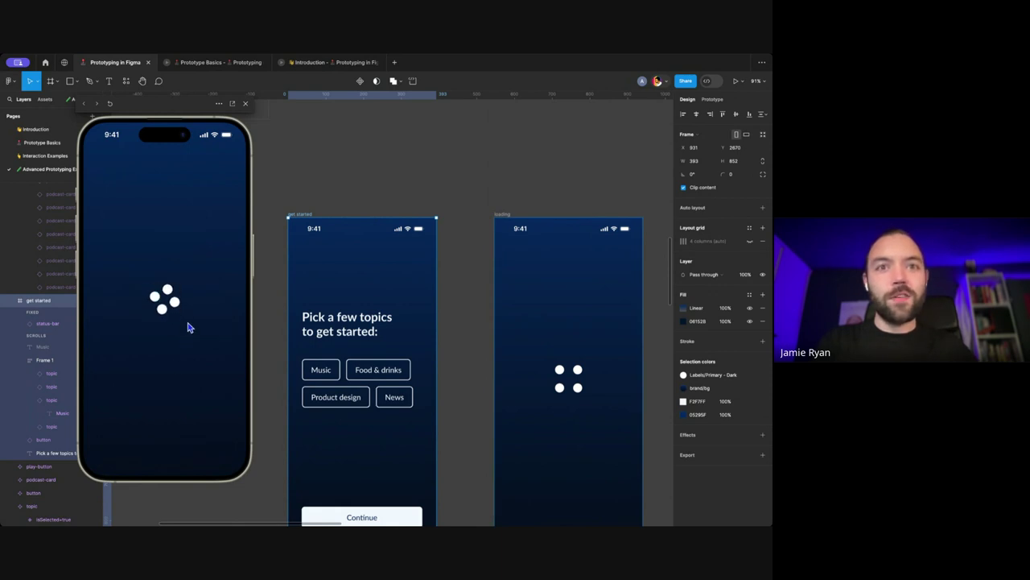
scroll(185, 334, down, 5)
scroll(187, 333, down, 5)
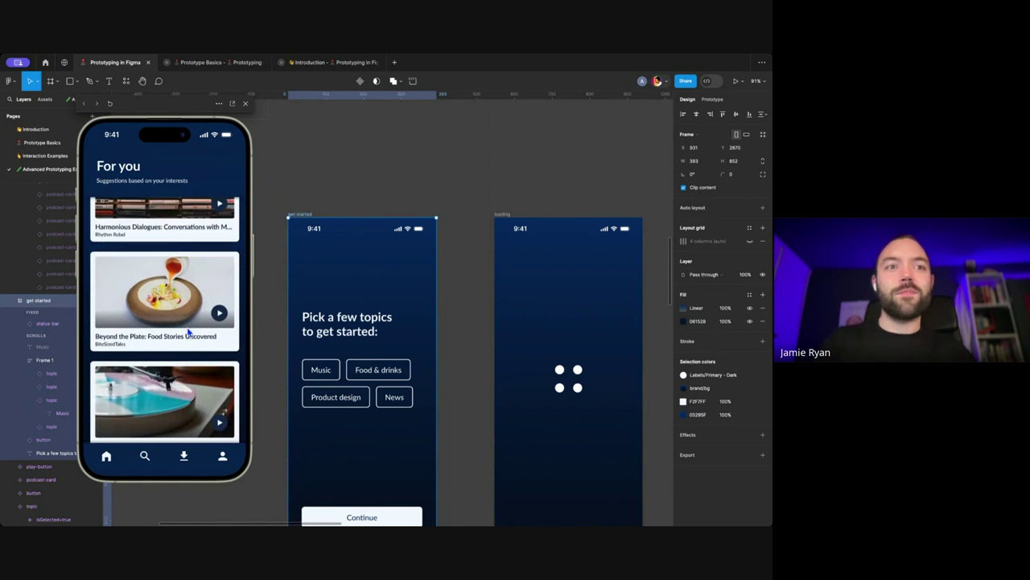
scroll(187, 333, up, 5)
scroll(187, 333, down, 5)
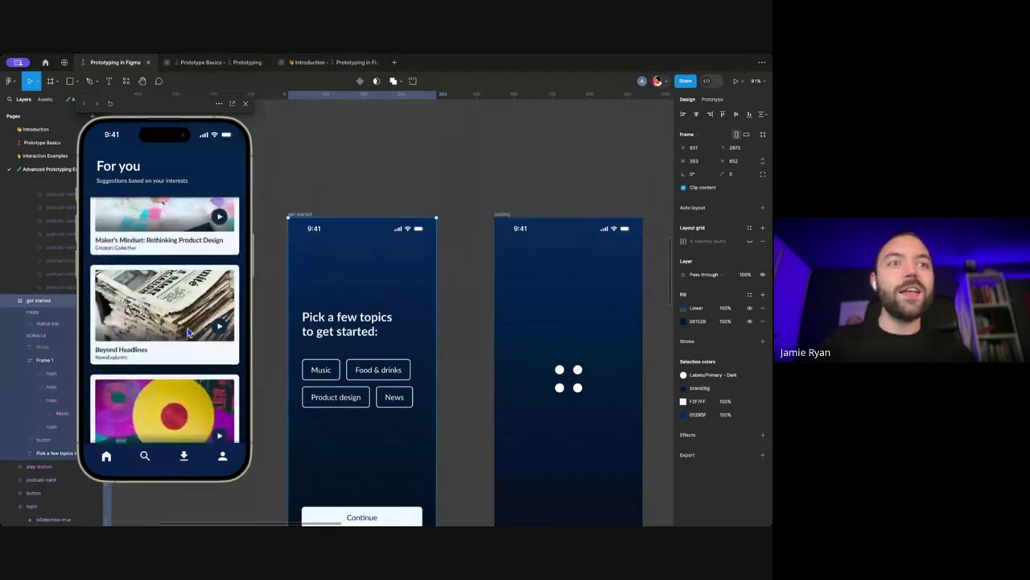
Step: Restart the prototype, pick Music and Product design, and continue to the homepage for comparison with the canvas screens
key(r)
click(129, 290)
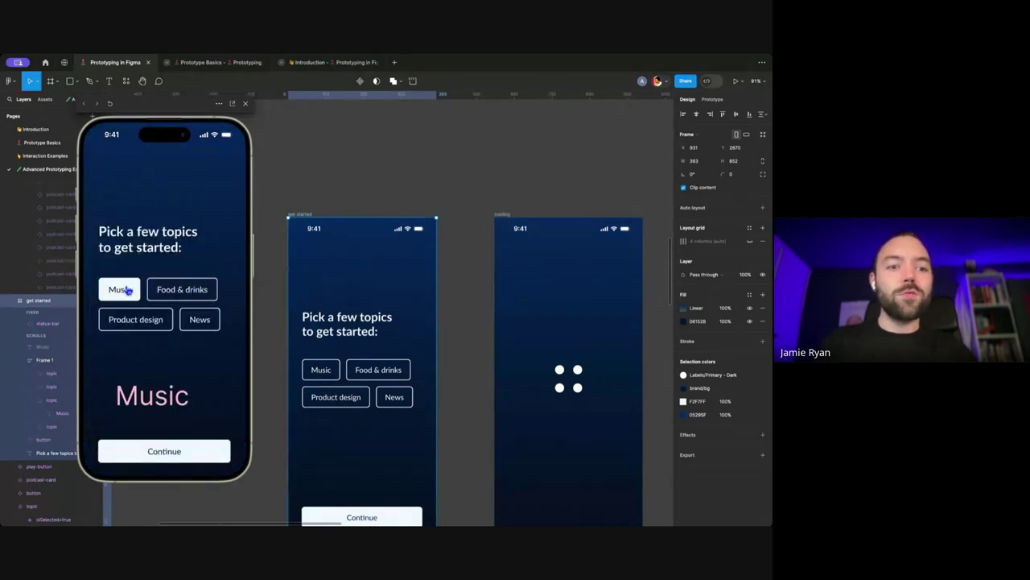
click(137, 322)
click(148, 443)
scroll(334, 227, down, 5)
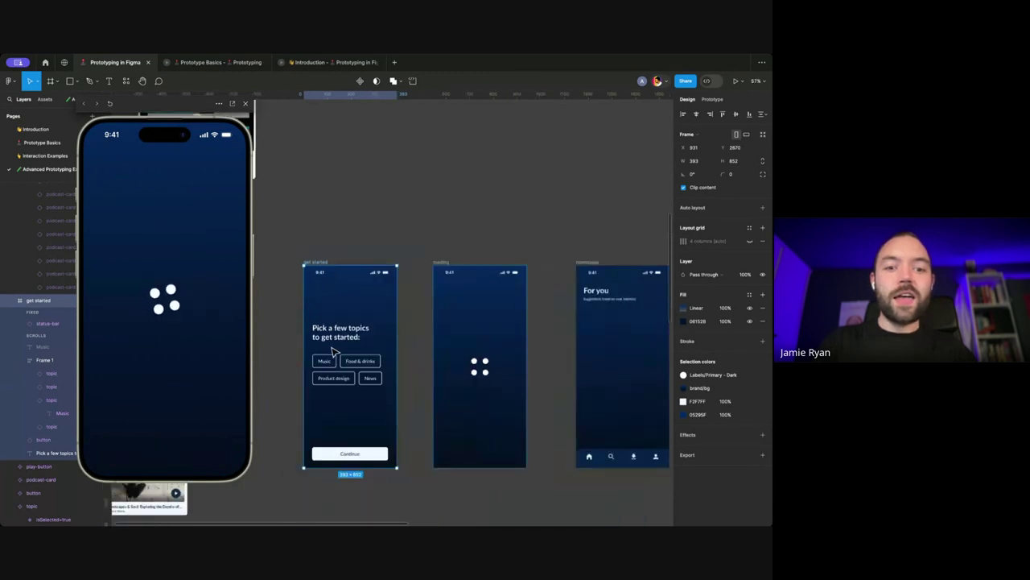
scroll(573, 249, left, 2)
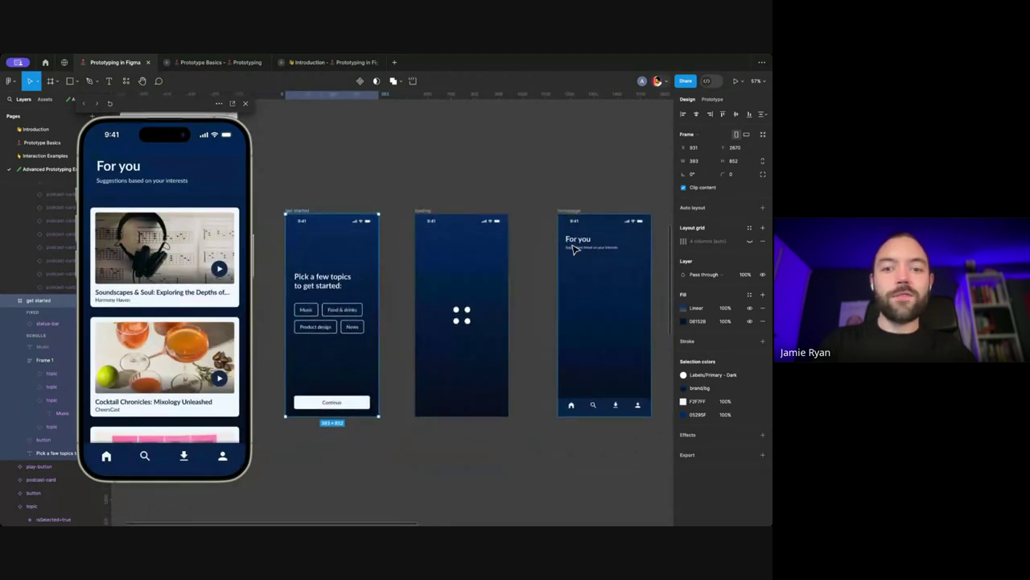
scroll(602, 241, down, 1)
scroll(602, 241, right, 1)
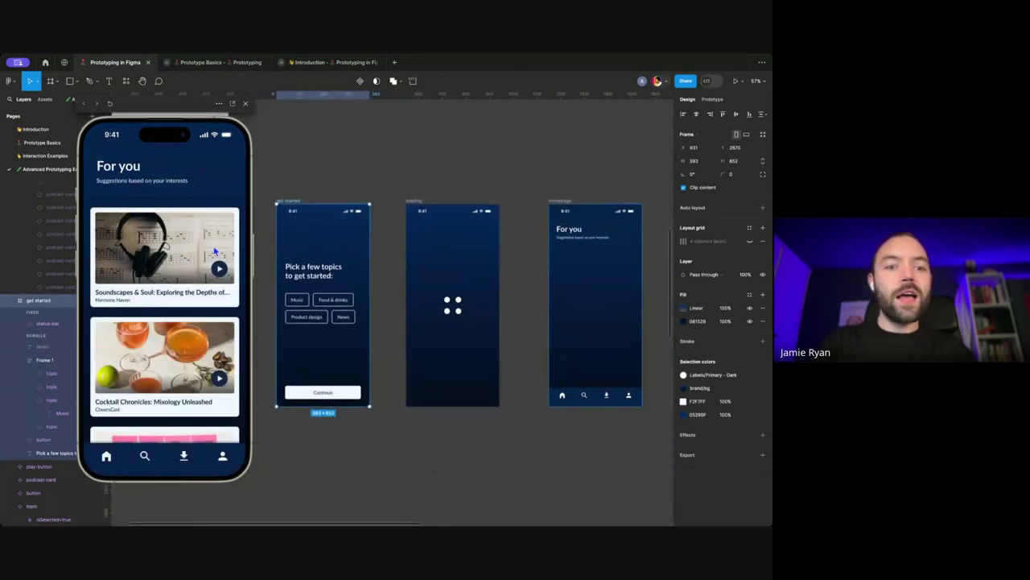
Step: Review the podcast cards suggested on the previewed For you page
scroll(194, 284, down, 3)
scroll(193, 283, up, 3)
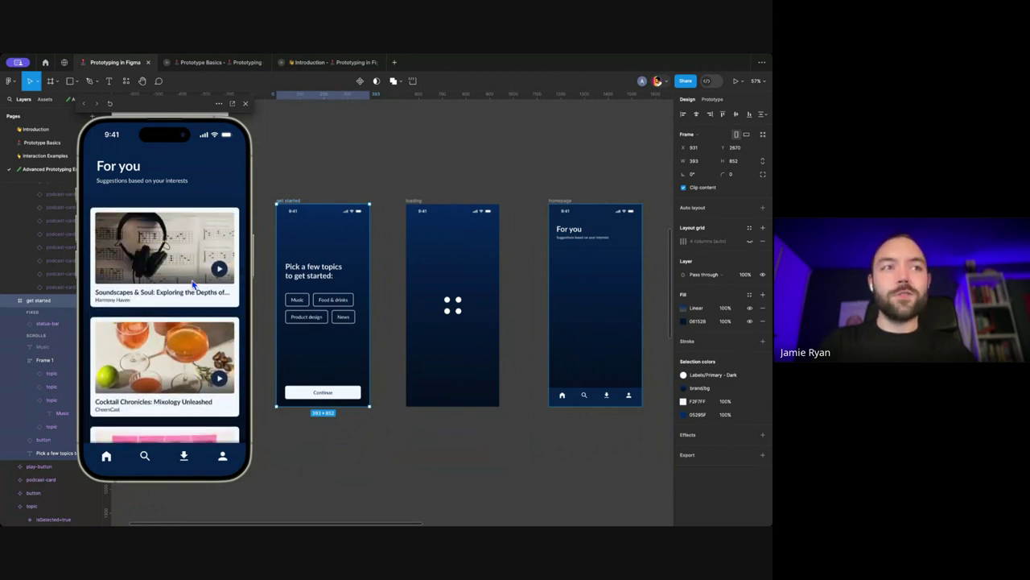
scroll(193, 284, down, 1)
scroll(193, 283, up, 1)
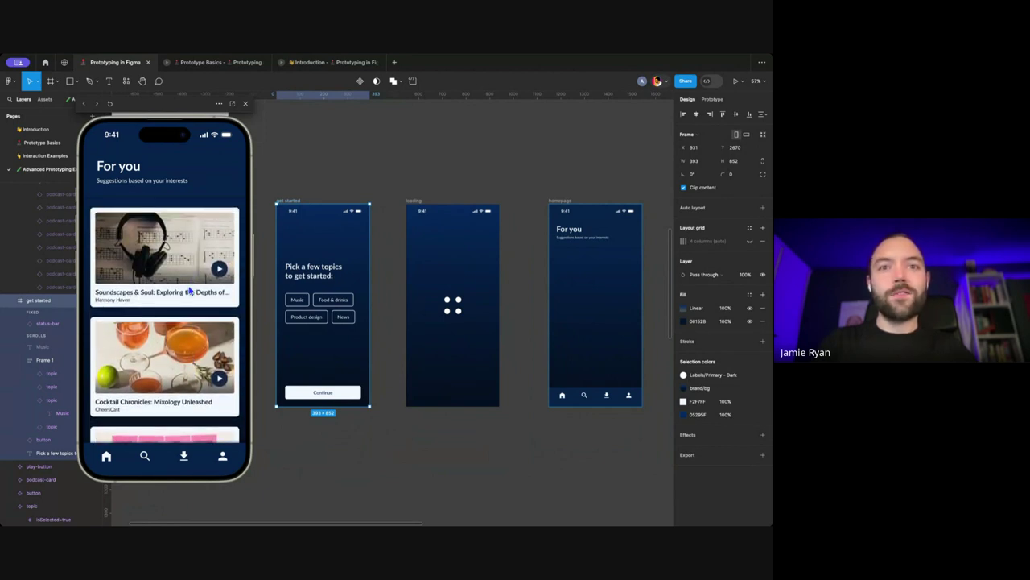
scroll(190, 293, down, 5)
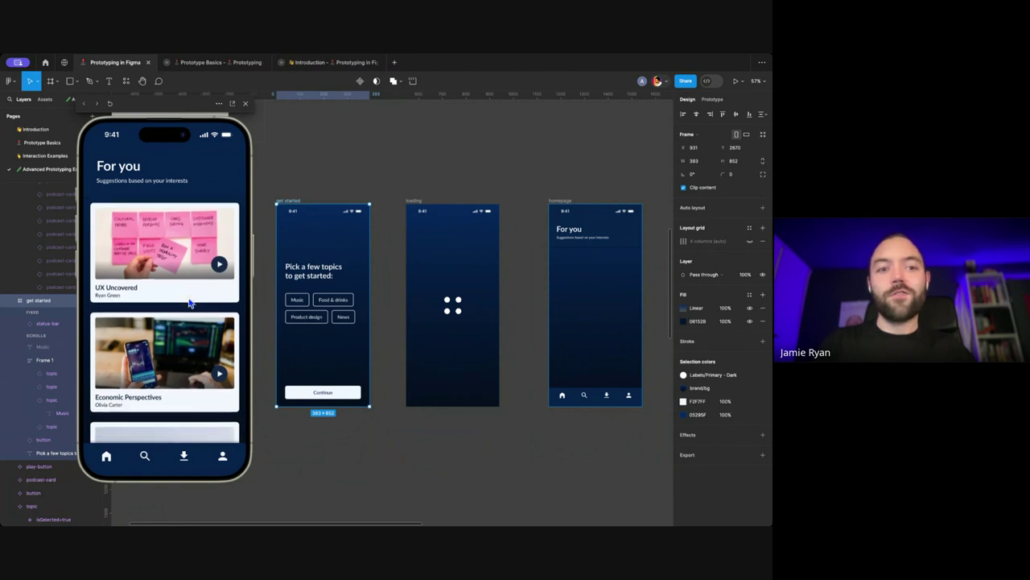
scroll(190, 300, up, 2)
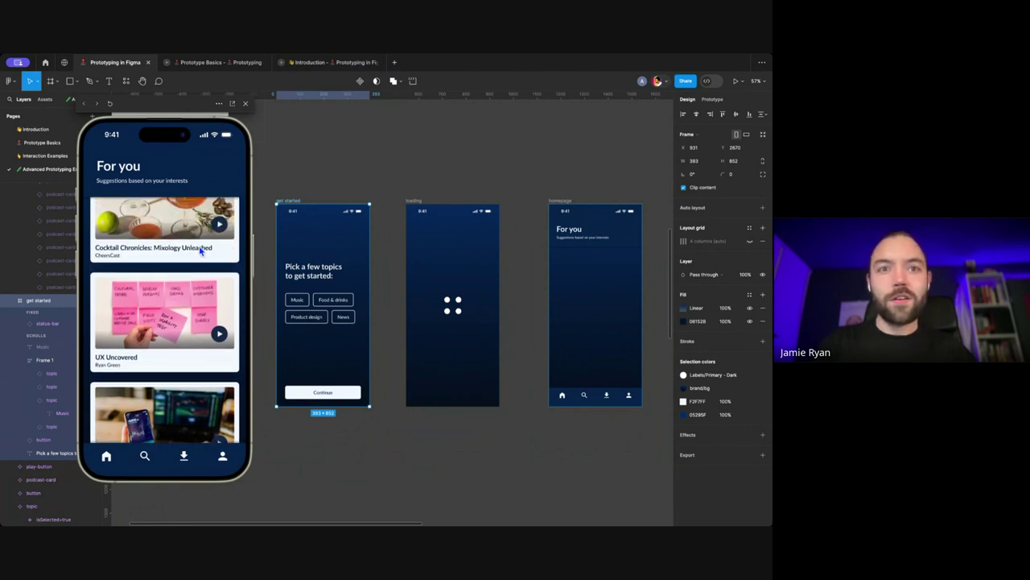
scroll(201, 250, up, 2)
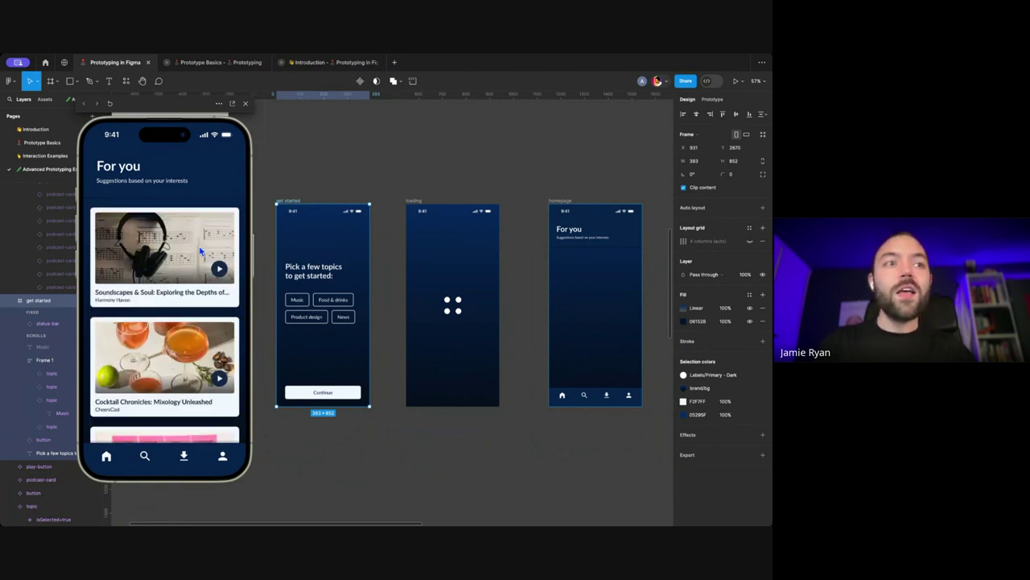
Step: Close the prototype preview and deselect the get started frame
click(247, 107)
click(318, 150)
scroll(318, 150, right, 3)
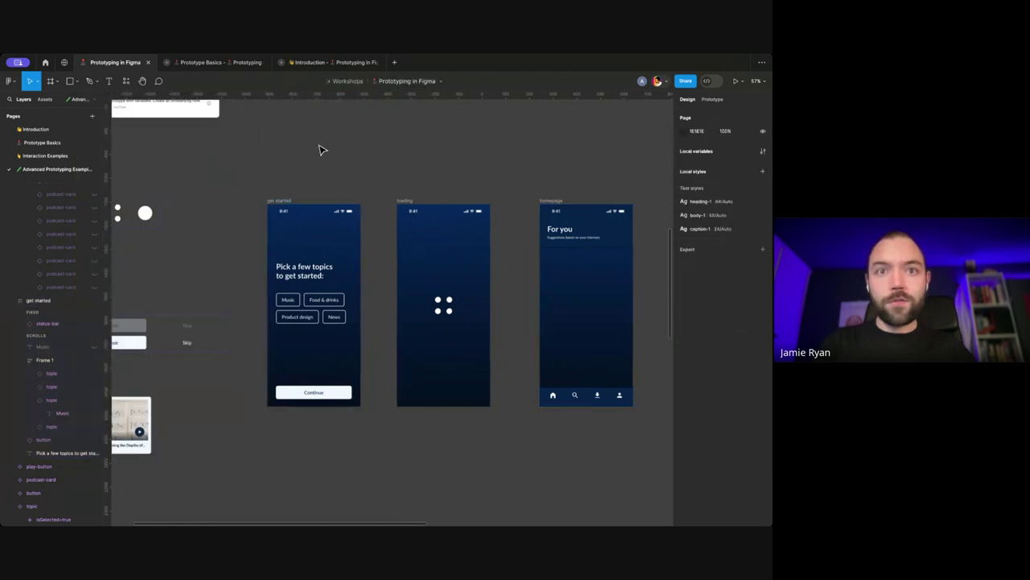
scroll(318, 150, right, 2)
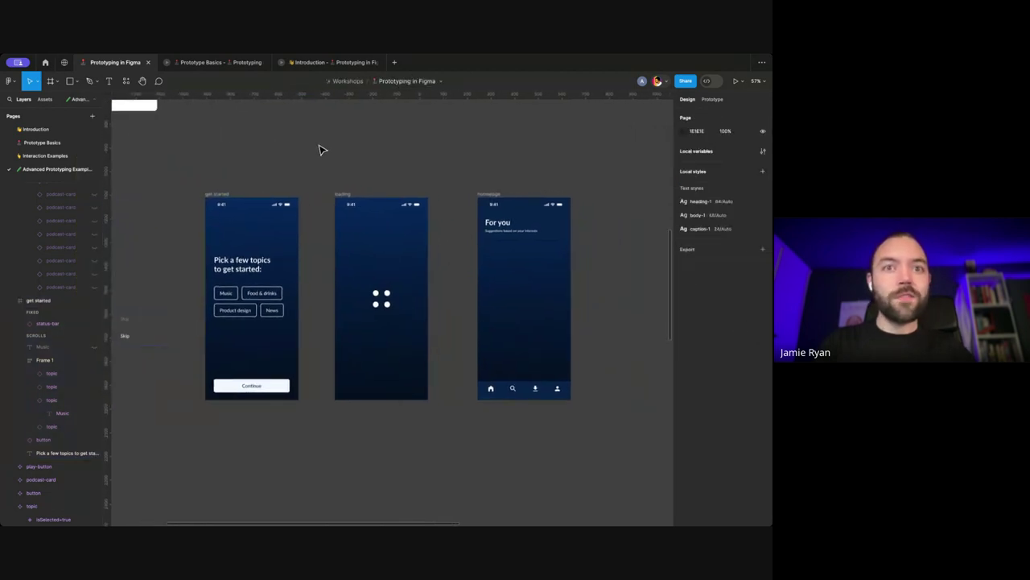
scroll(319, 149, right, 2)
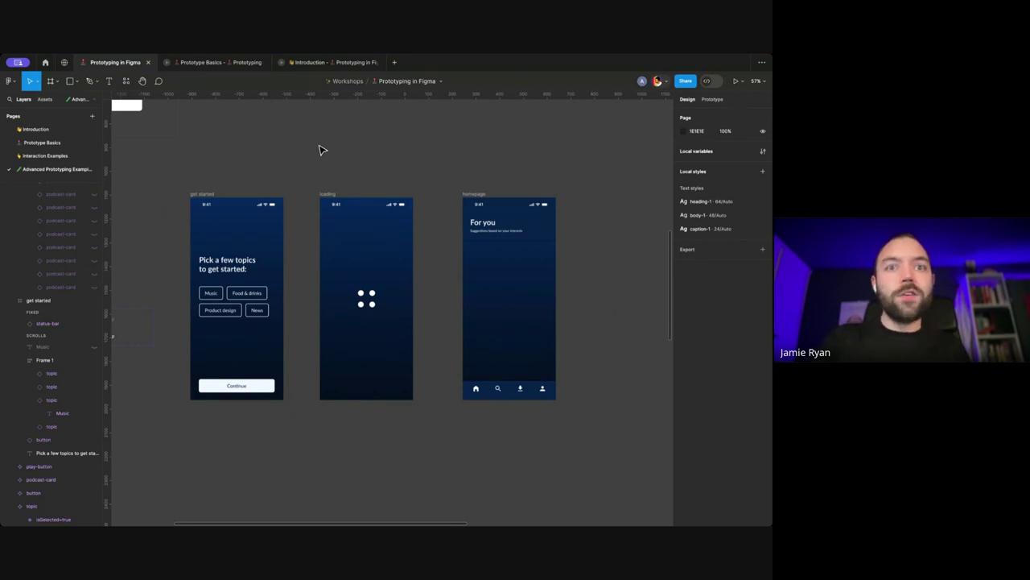
Step: Switch to the Prototype Basics page and examine the Apples price text on the Checkout screen
click(36, 131)
click(42, 142)
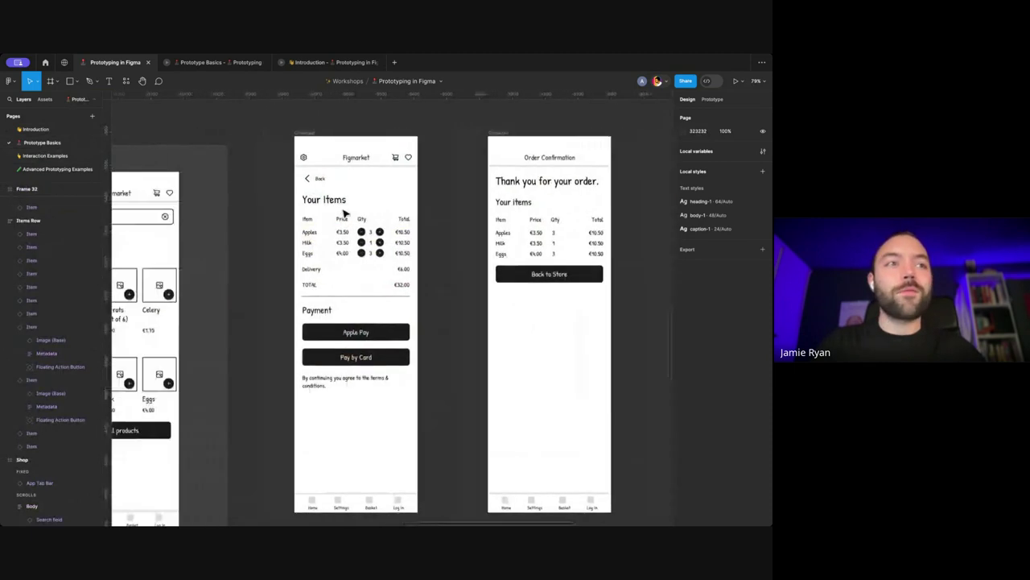
scroll(294, 193, left, 2)
scroll(282, 198, right, 1)
scroll(365, 226, up, 5)
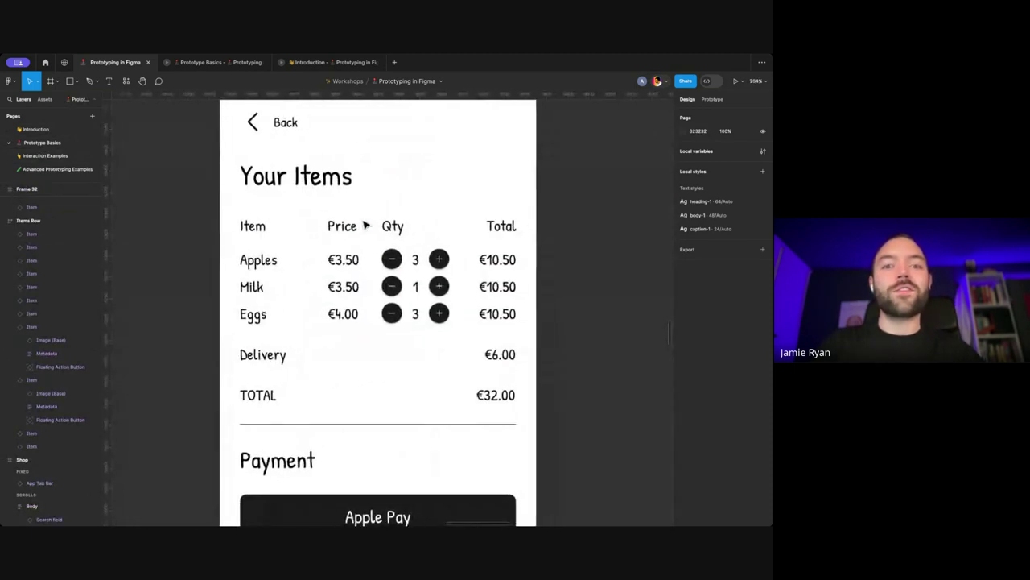
click(343, 259)
scroll(377, 264, down, 2)
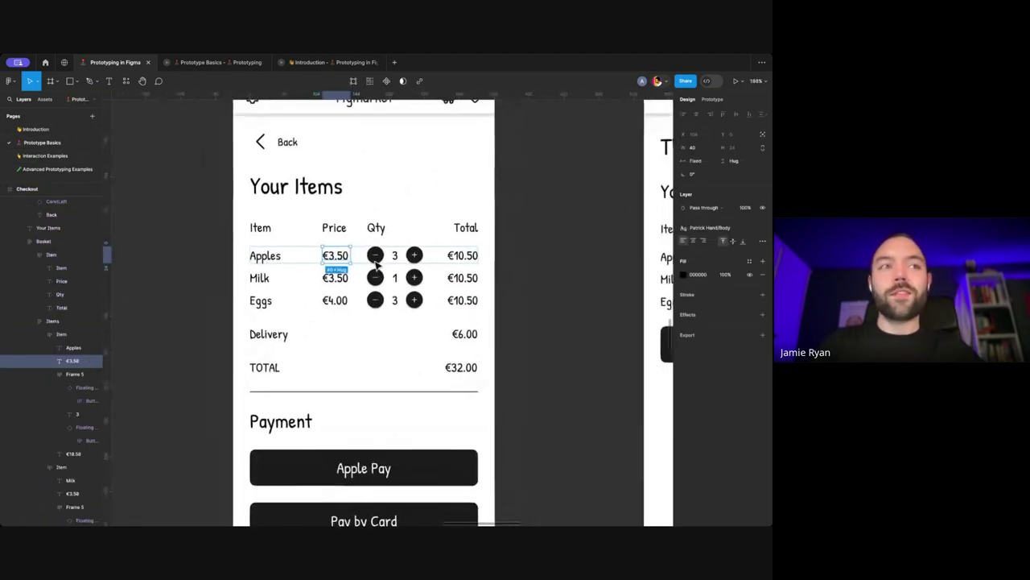
scroll(341, 258, up, 3)
click(589, 226)
Step: Examine the Apples quantity text and its plus and minus controls on the Checkout screen
scroll(588, 226, down, 2)
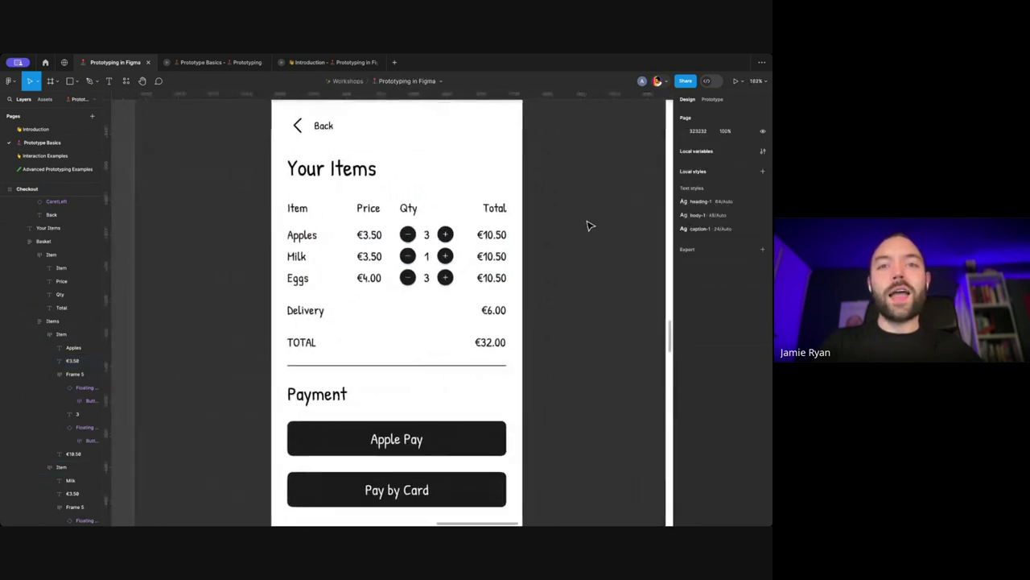
scroll(588, 224, right, 1)
scroll(510, 216, up, 1)
scroll(384, 269, up, 1)
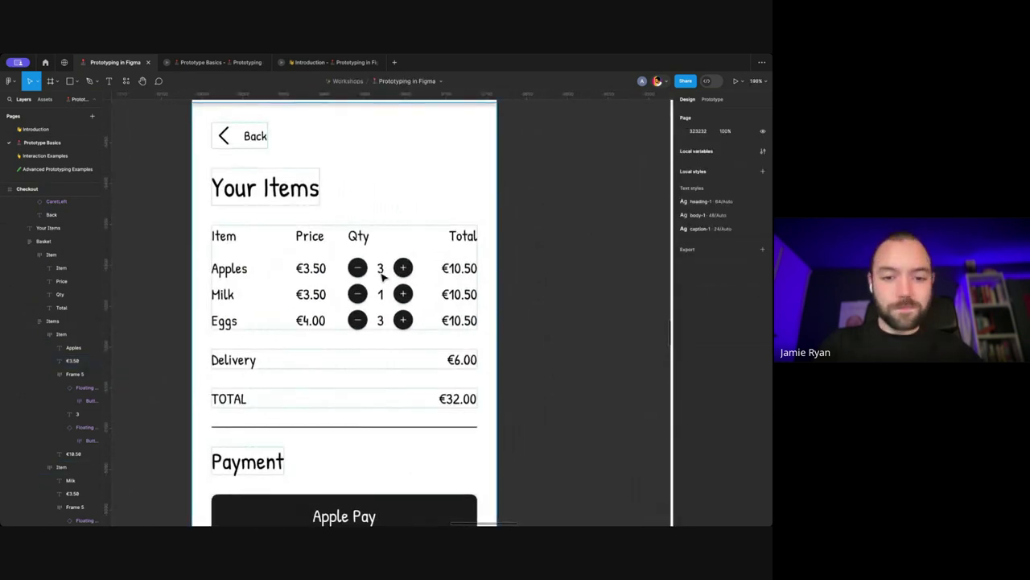
click(382, 271)
scroll(382, 270, up, 2)
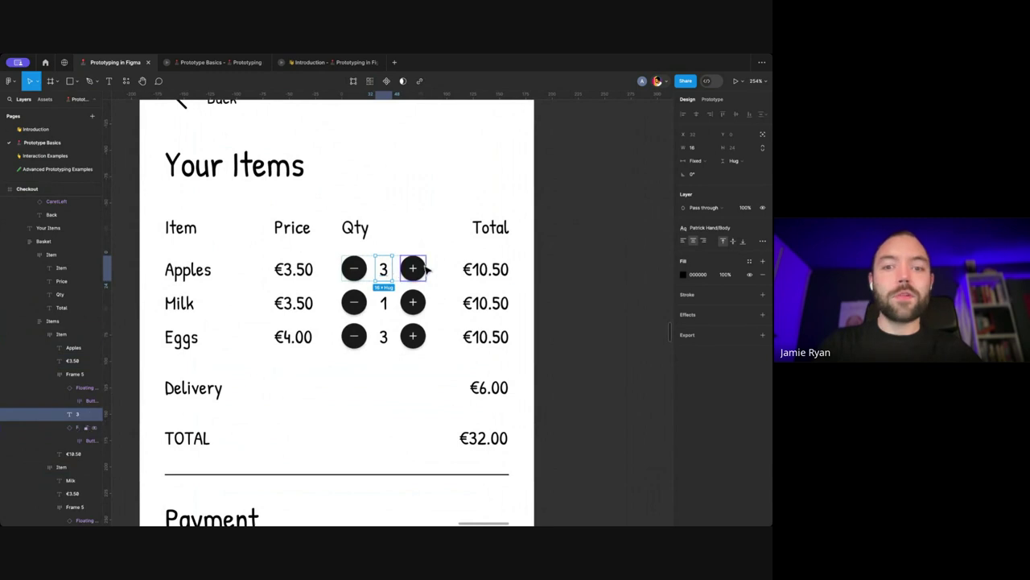
Step: Create a number variable named price/apples in the local variables collection
click(568, 233)
click(762, 151)
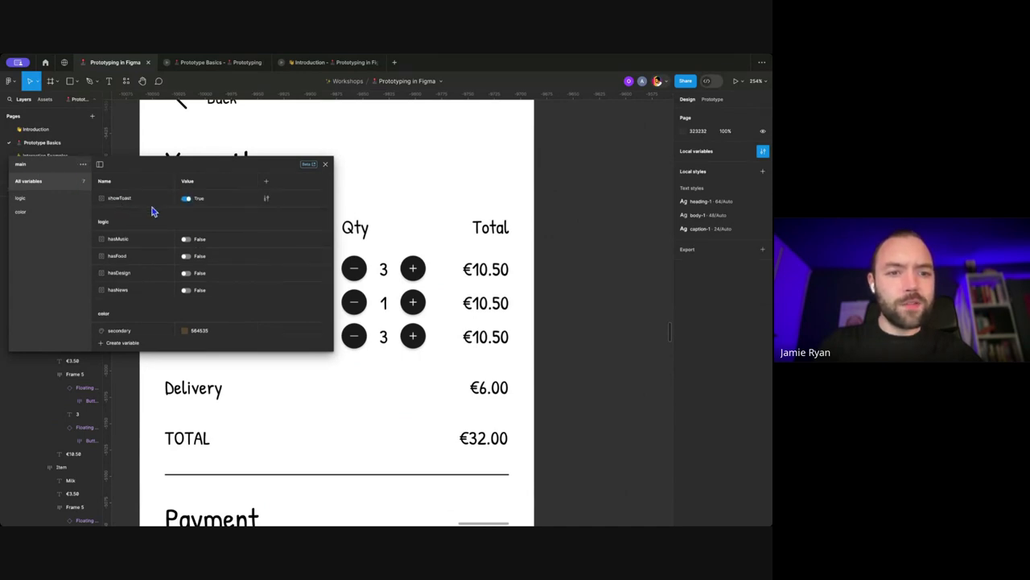
click(267, 181)
key(ctrl+z)
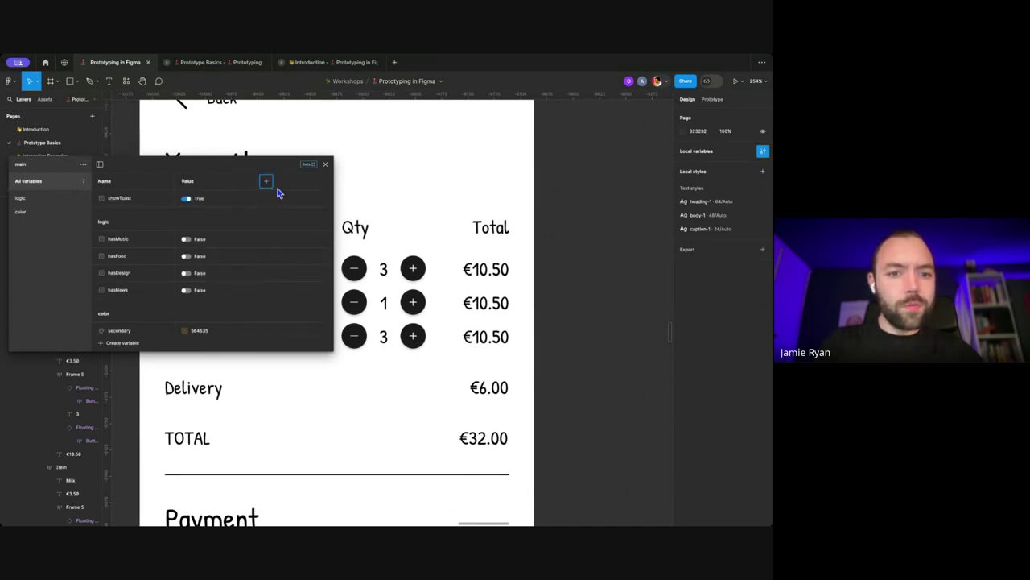
scroll(115, 239, down, 1)
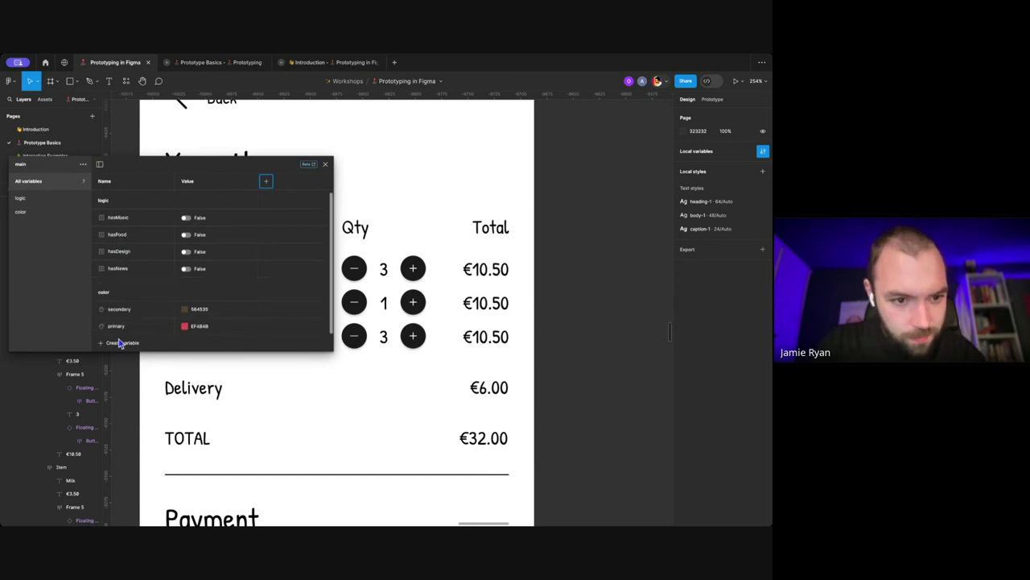
click(120, 342)
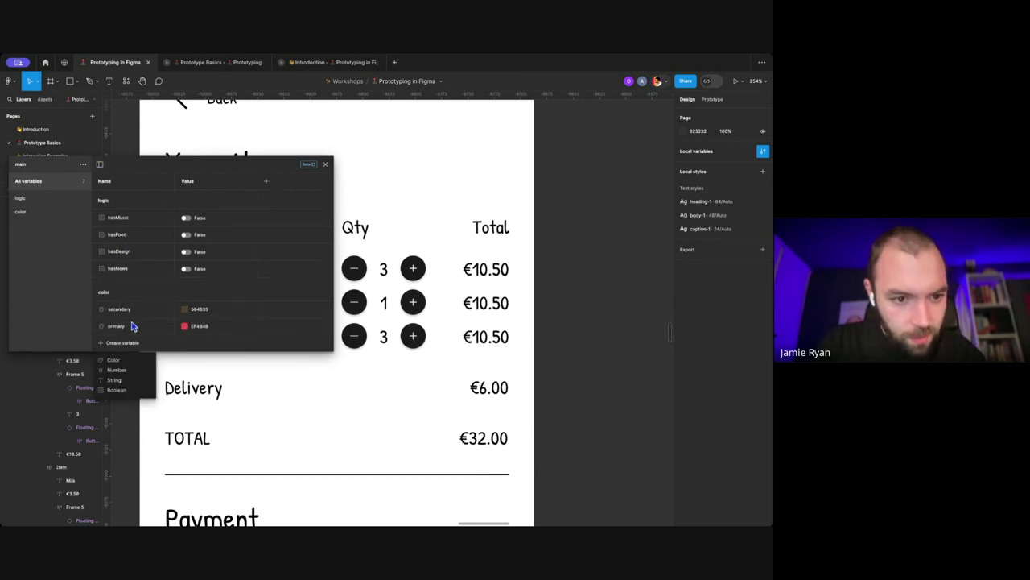
click(117, 369)
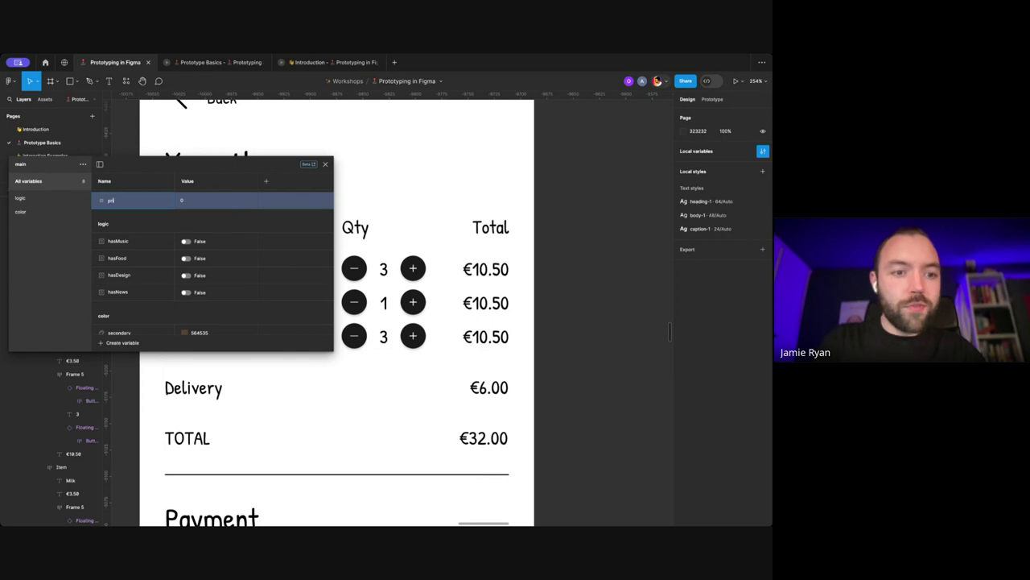
scroll(504, 230, left, 5)
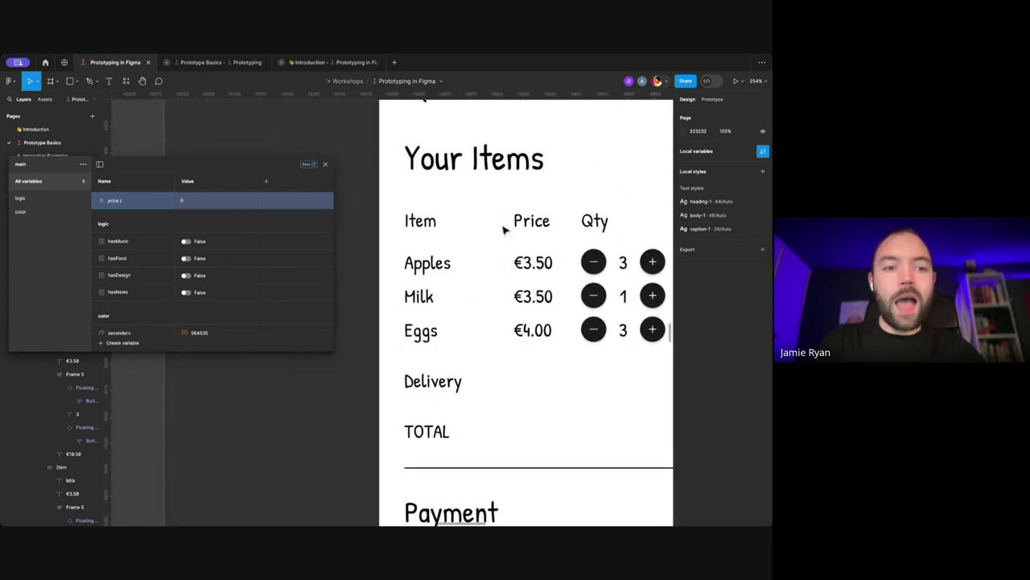
text(ggs)
key(Return)
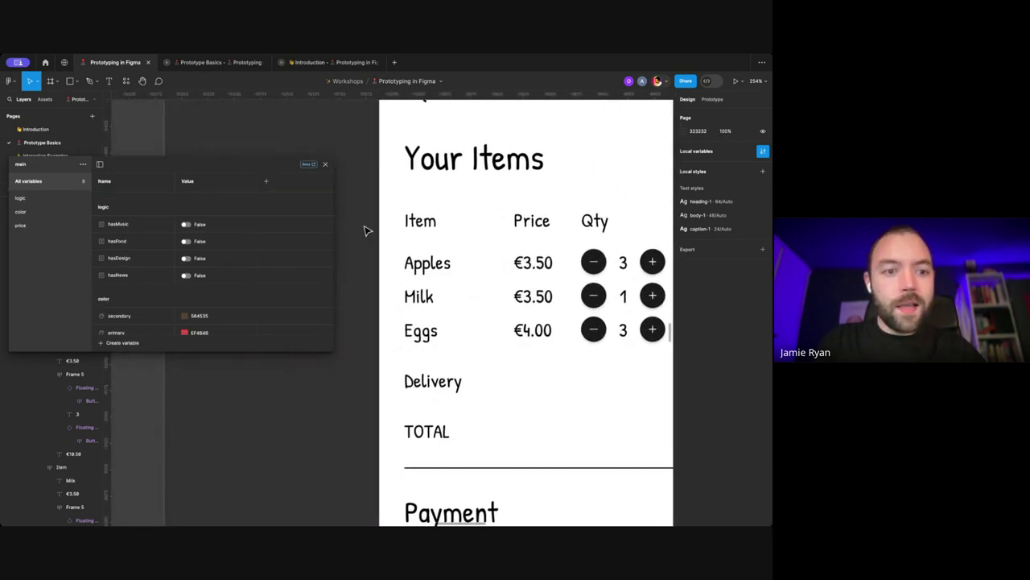
Step: Set the apples price variable's value to 3.50
scroll(223, 281, up, 1)
scroll(224, 281, down, 2)
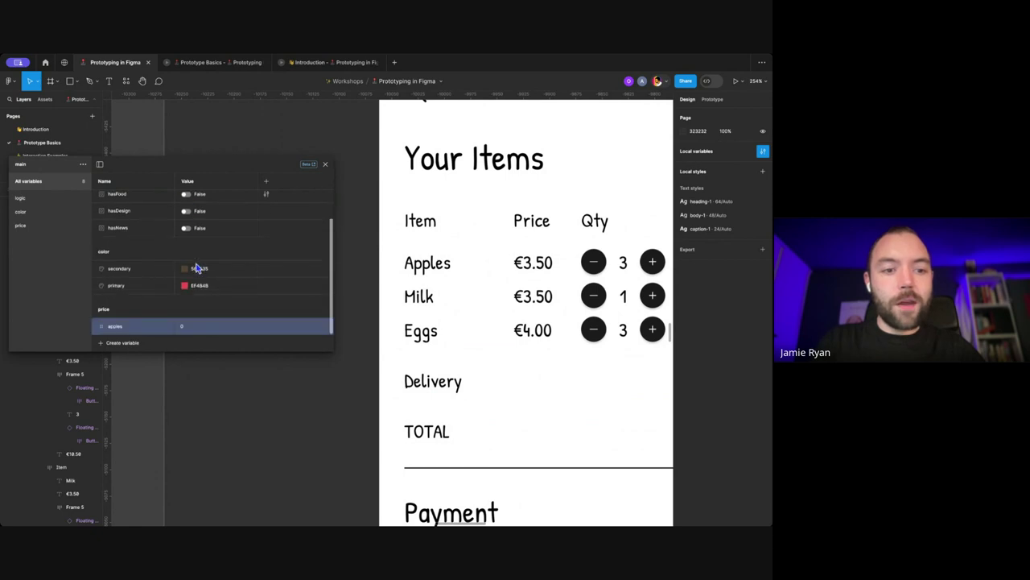
click(188, 329)
text(3.5)
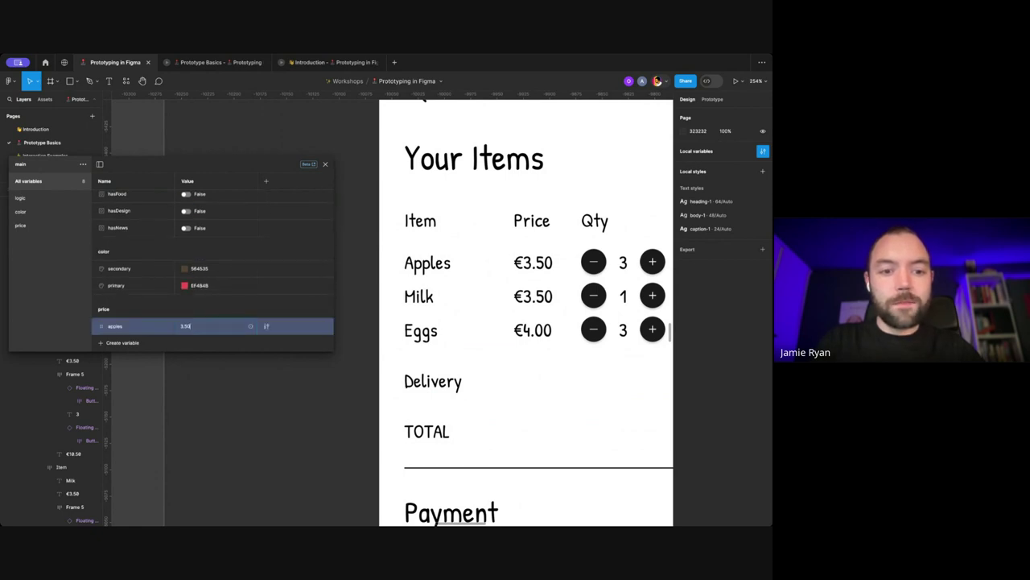
Step: Bind the Apples price text on the Checkout screen to the price/apples variable
scroll(227, 378, right, 1)
scroll(228, 378, right, 2)
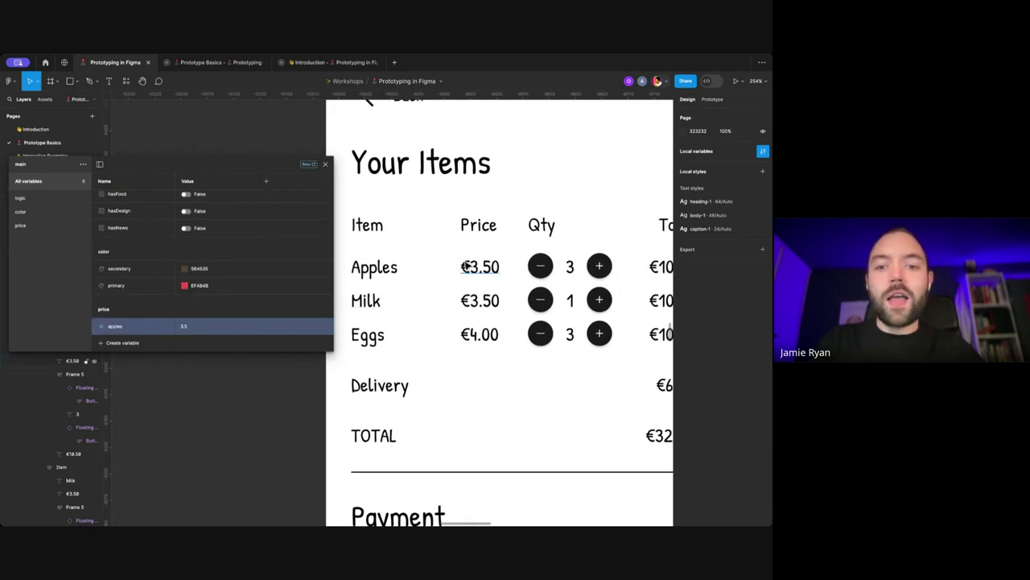
click(479, 267)
scroll(475, 265, right, 1)
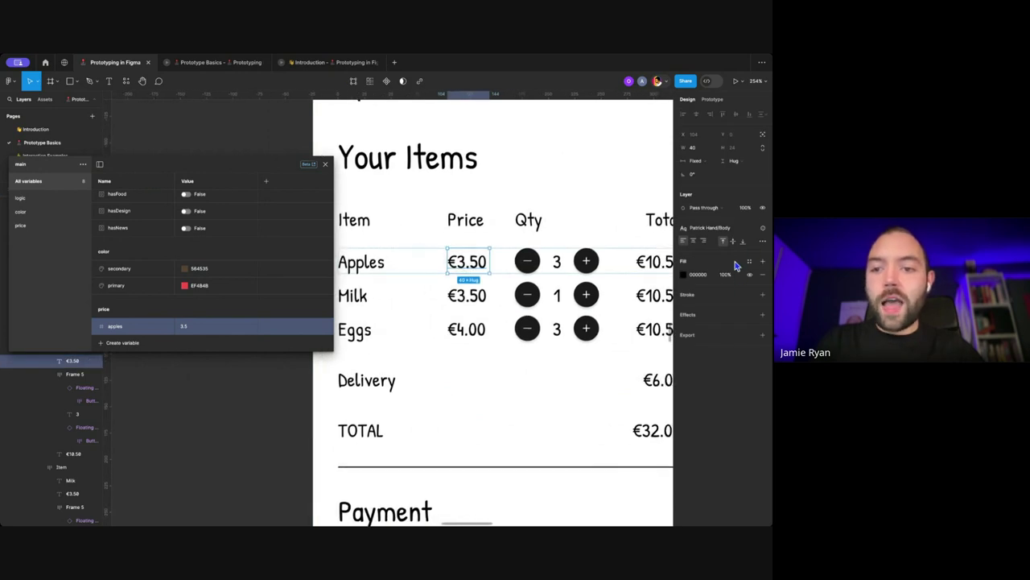
click(764, 232)
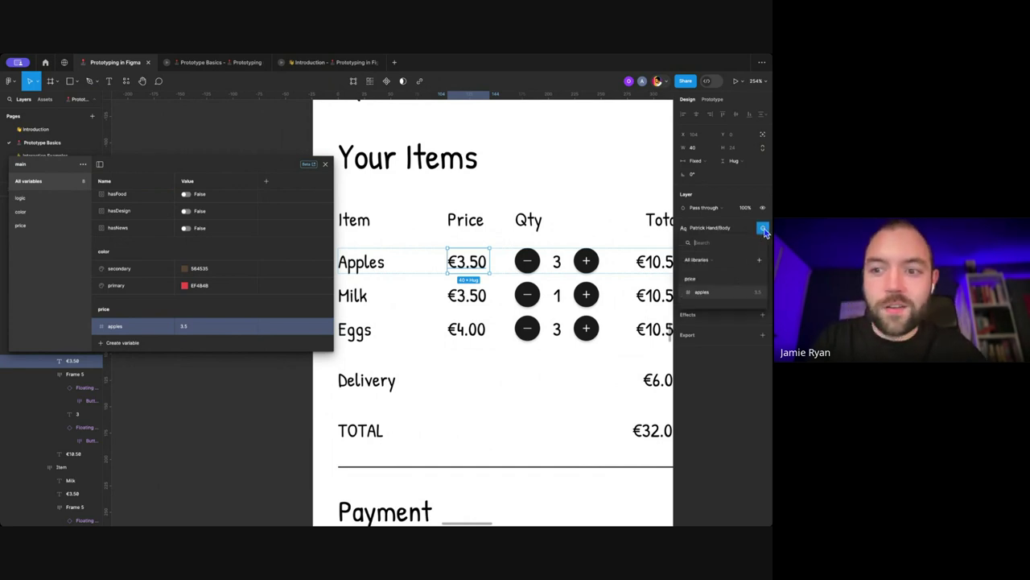
click(714, 291)
scroll(479, 262, left, 1)
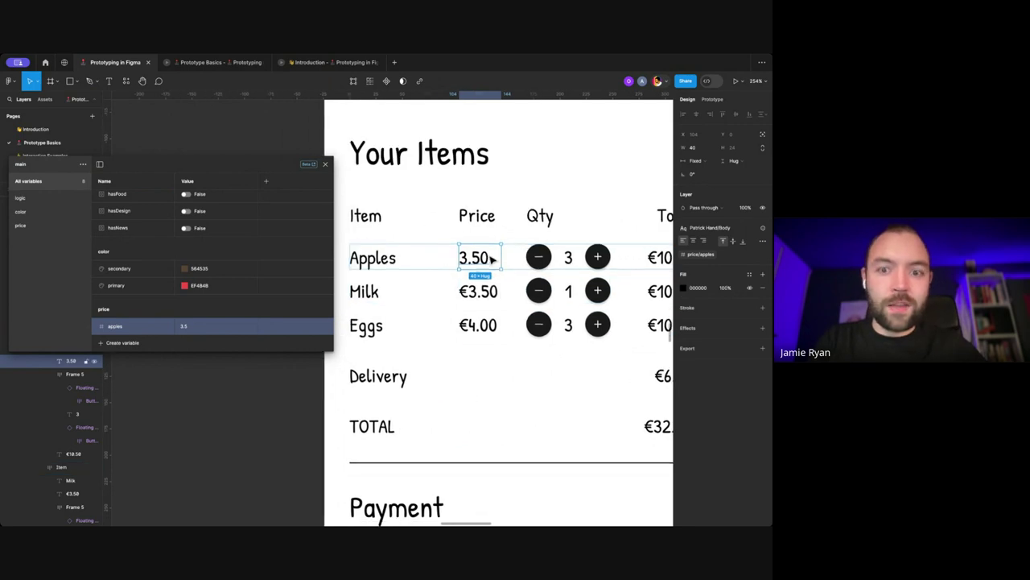
key(ctrl+d)
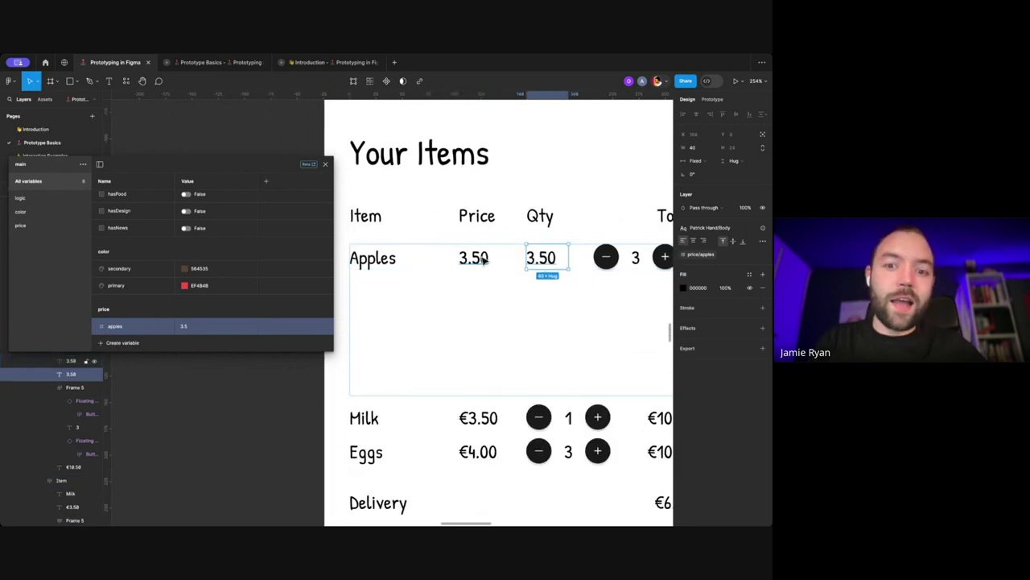
drag(475, 260, 455, 262)
click(528, 258)
key(Delete)
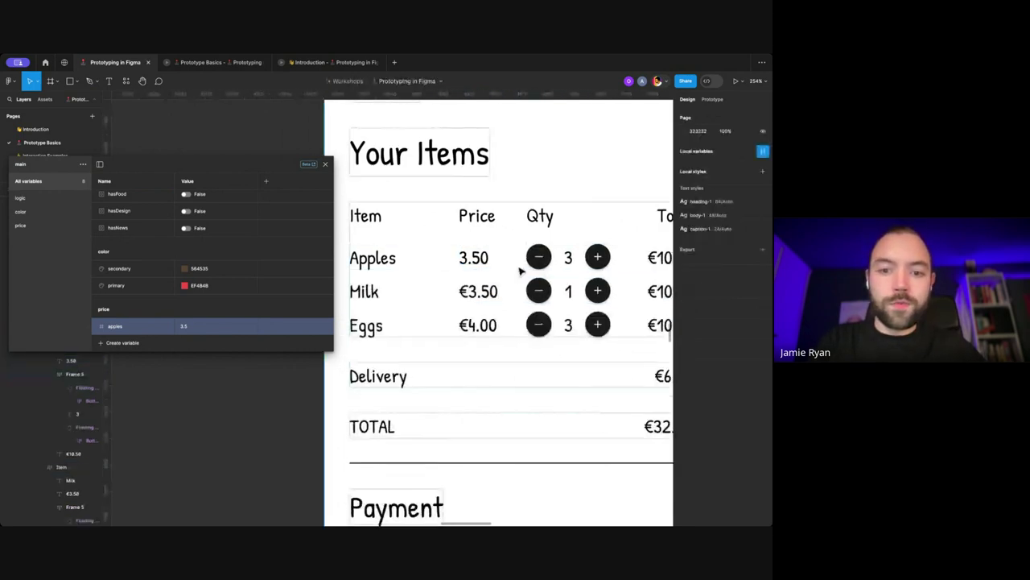
Step: Add a separate "€" text in front of the Apples price in its basket row
key(t)
click(453, 262)
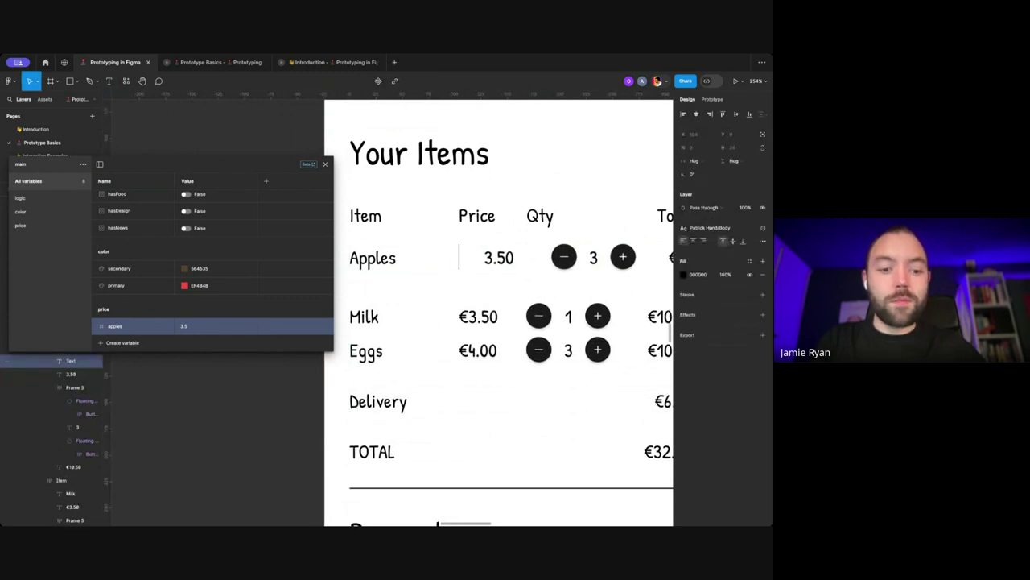
text(€)
key(Escape)
Step: Wrap the euro sign and the Apples price in an auto layout frame with 0 spacing between items
shift+click(503, 258)
key(shift+a)
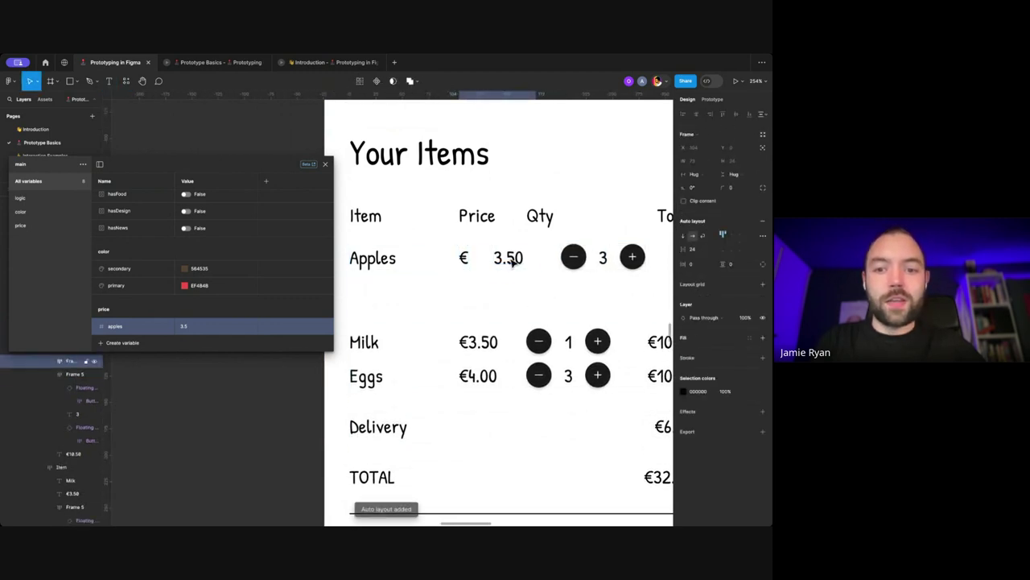
text(0)
key(Return)
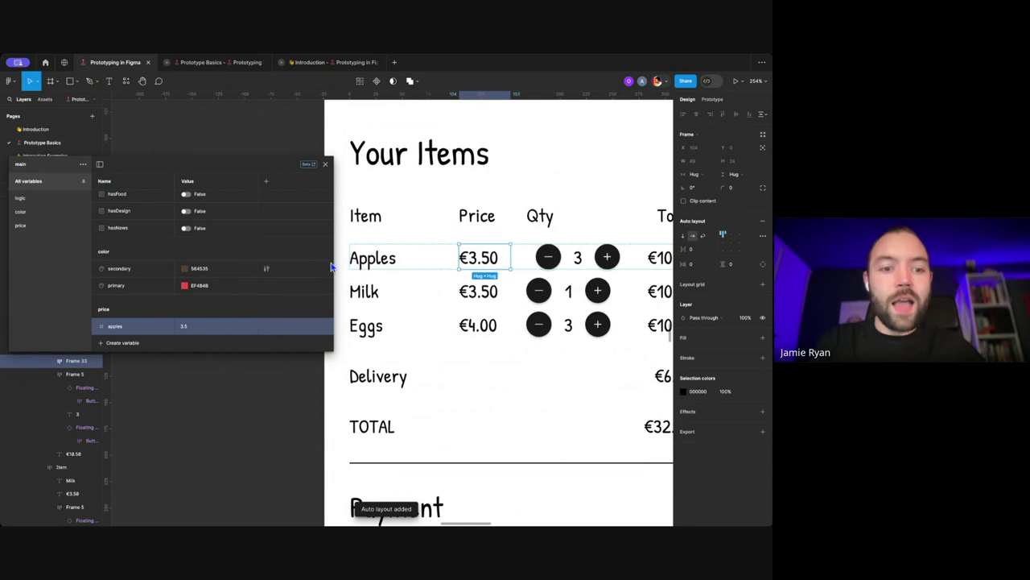
Step: Test the Apples price binding by setting the apples variable to 7, and restore it to 3.5
click(177, 329)
text(7)
key(Return)
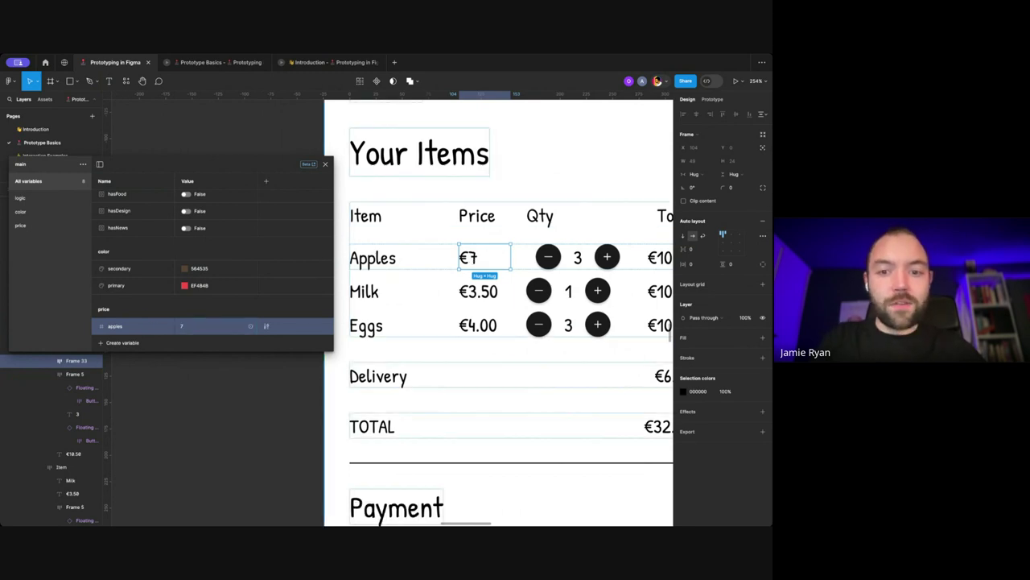
click(224, 426)
scroll(226, 423, right, 2)
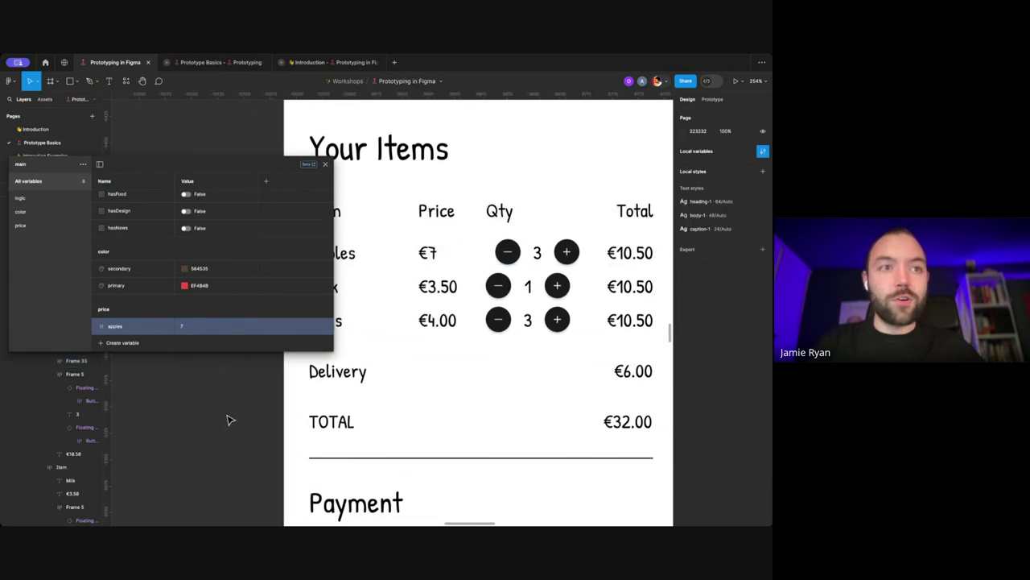
click(182, 329)
text(3.5)
key(Return)
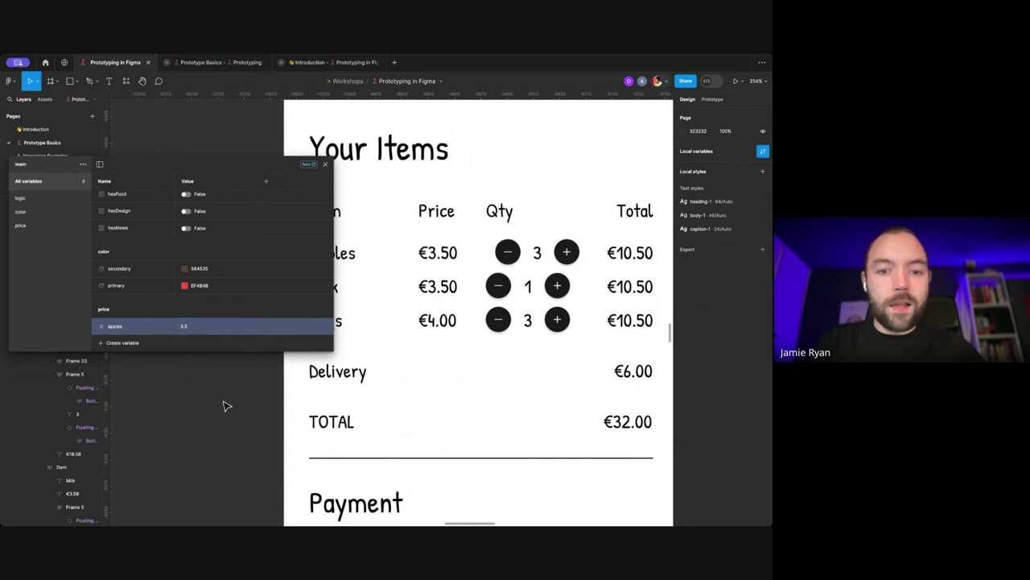
Step: Examine the Checkout basket's item totals, delivery cost and overall total
scroll(400, 295, down, 3)
scroll(400, 295, up, 3)
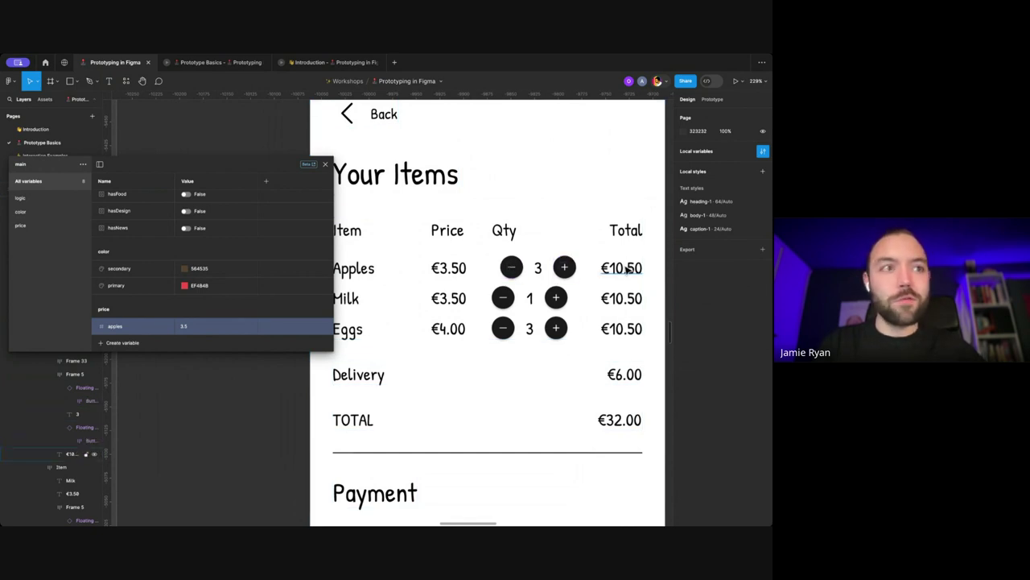
scroll(626, 270, down, 1)
scroll(626, 270, down, 1)
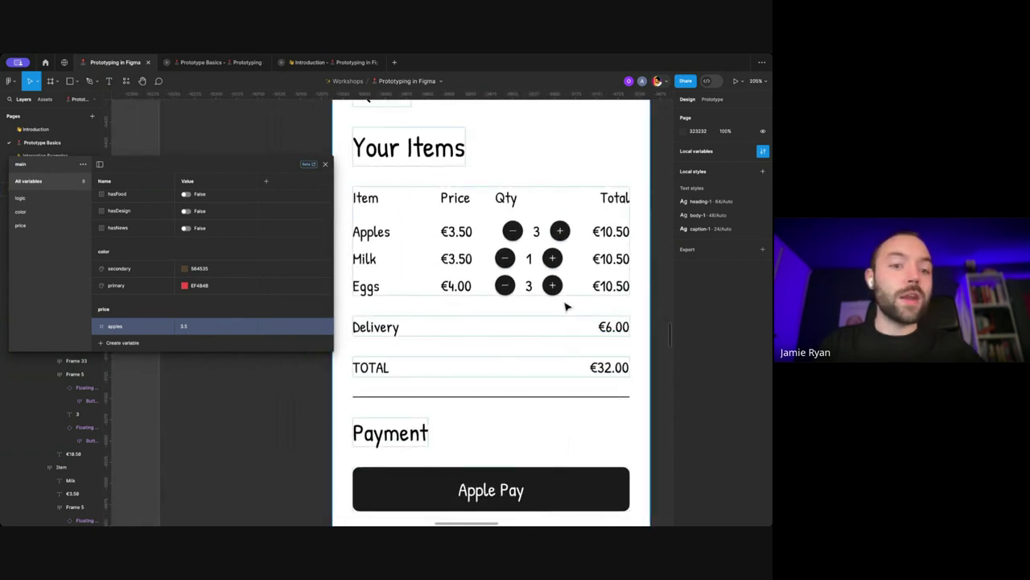
scroll(565, 304, right, 1)
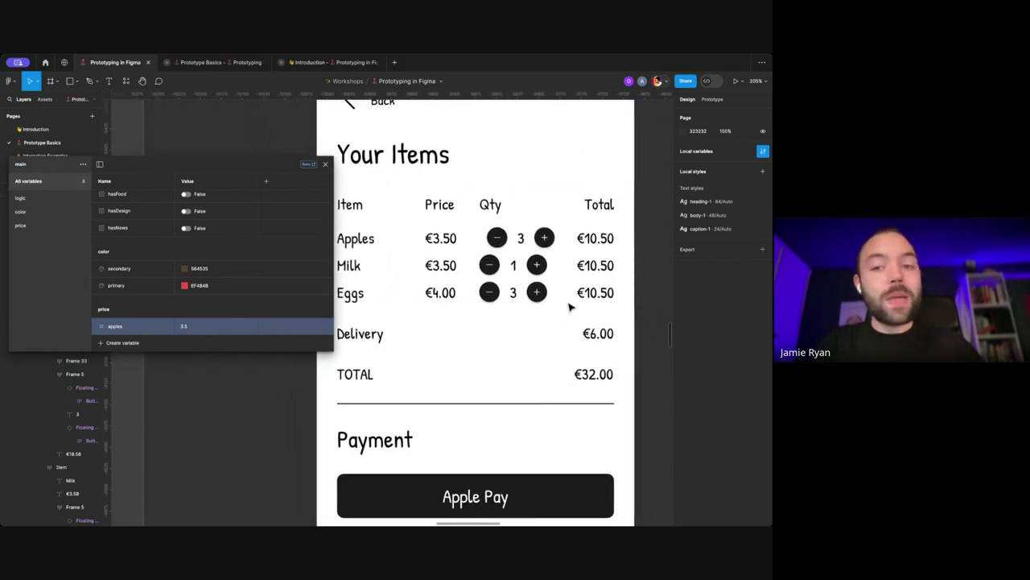
scroll(571, 305, down, 1)
scroll(578, 307, left, 1)
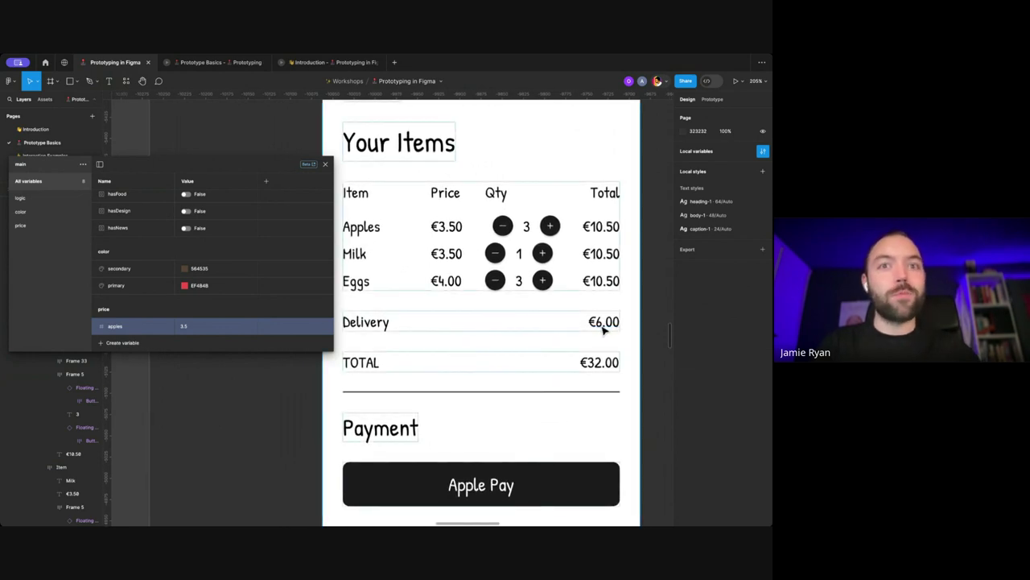
scroll(604, 330, down, 1)
scroll(604, 330, right, 4)
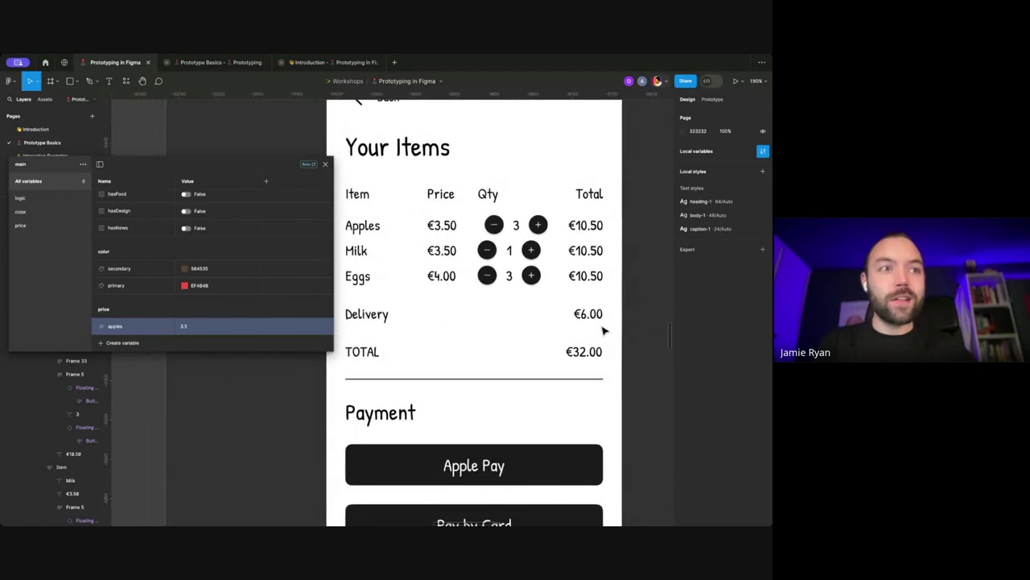
scroll(610, 323, left, 1)
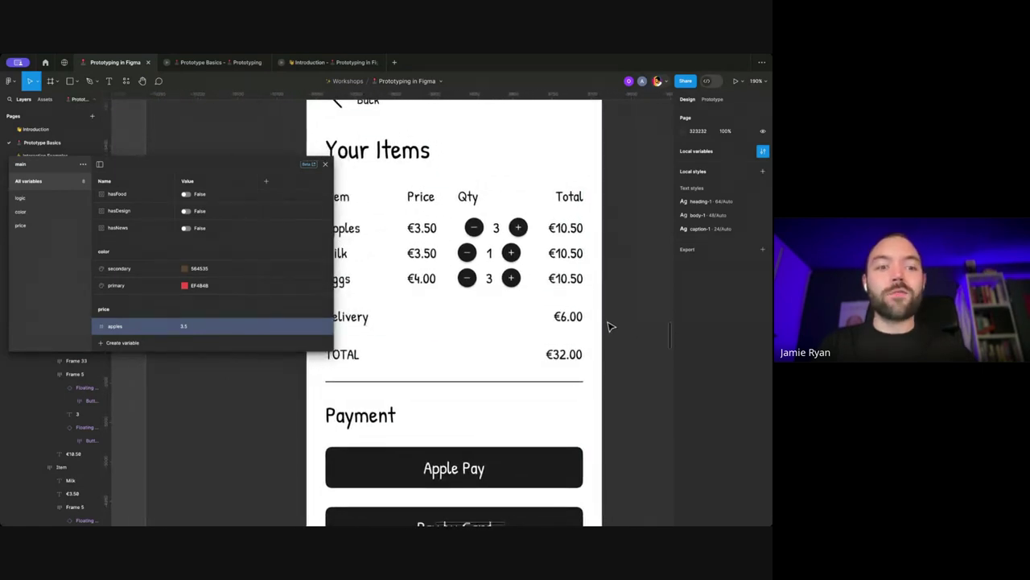
Step: Close the local variables window
click(325, 165)
scroll(274, 173, right, 3)
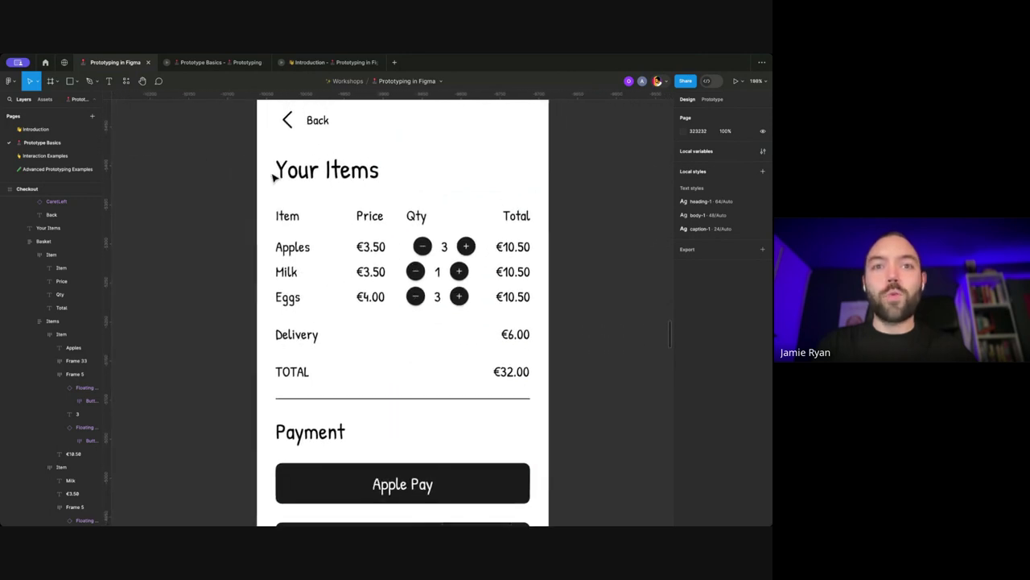
scroll(274, 177, down, 5)
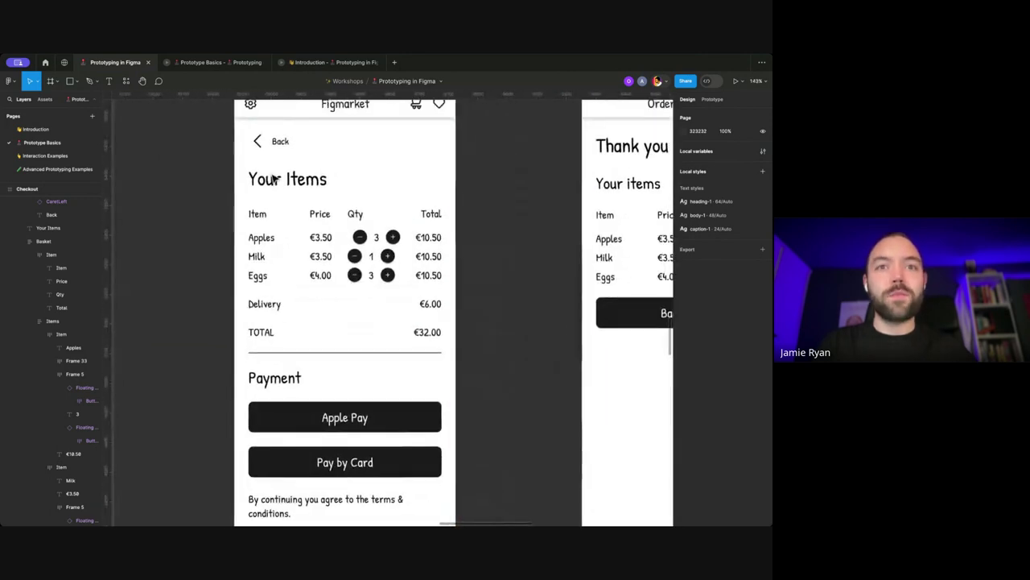
scroll(274, 179, right, 2)
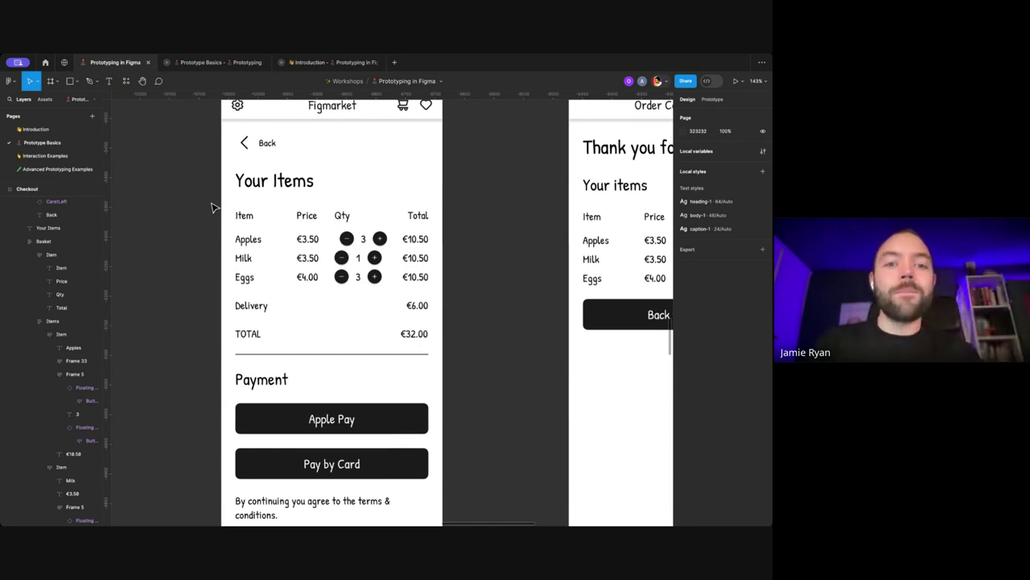
scroll(229, 211, down, 3)
scroll(285, 223, up, 3)
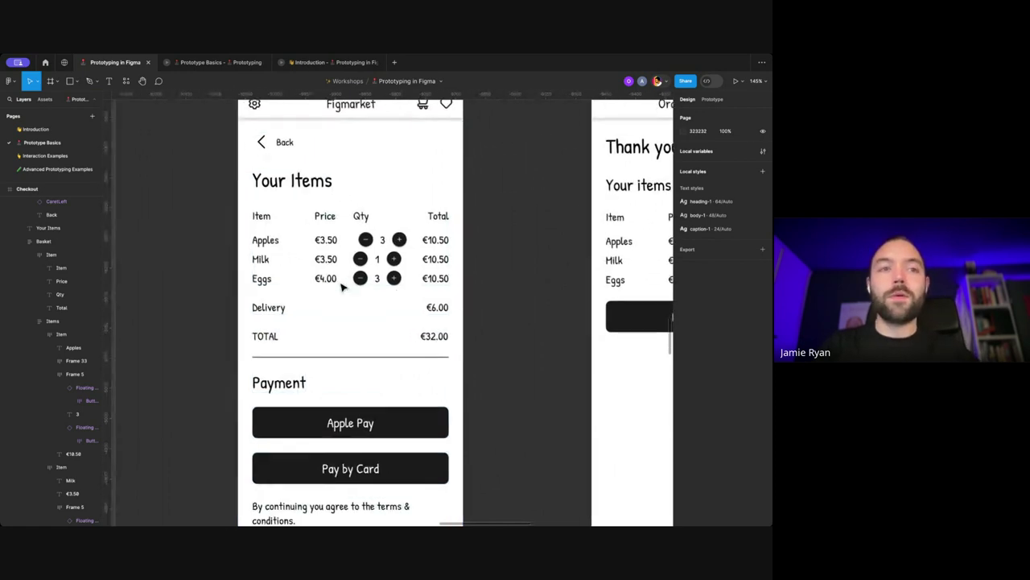
scroll(345, 286, left, 1)
scroll(232, 246, down, 2)
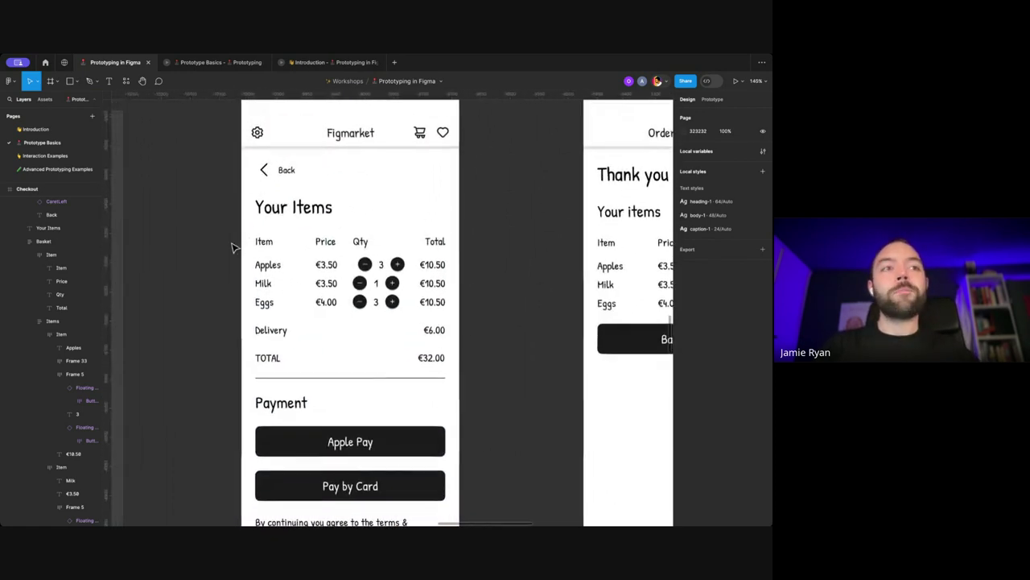
scroll(232, 247, down, 2)
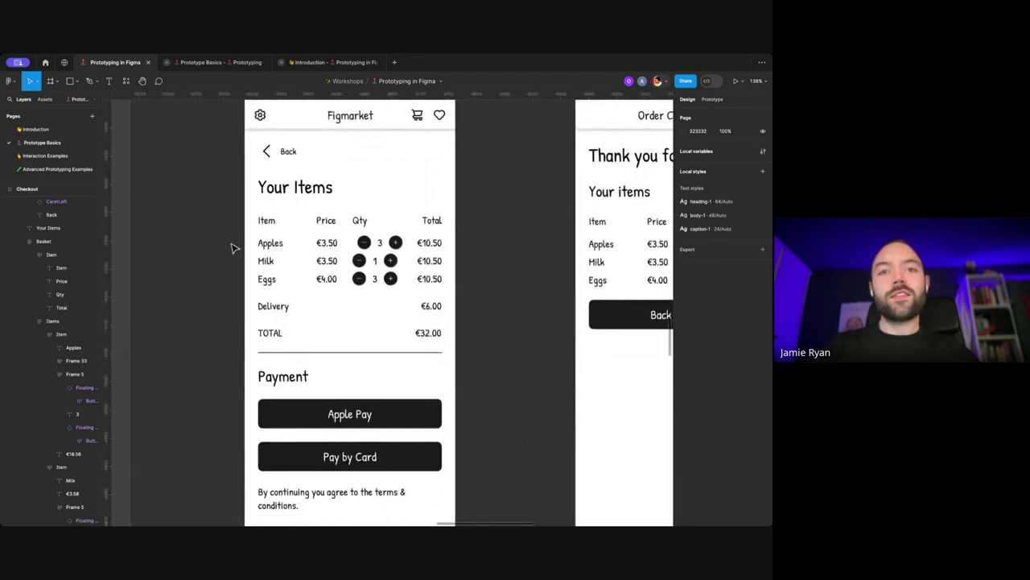
scroll(232, 247, down, 5)
scroll(231, 247, up, 3)
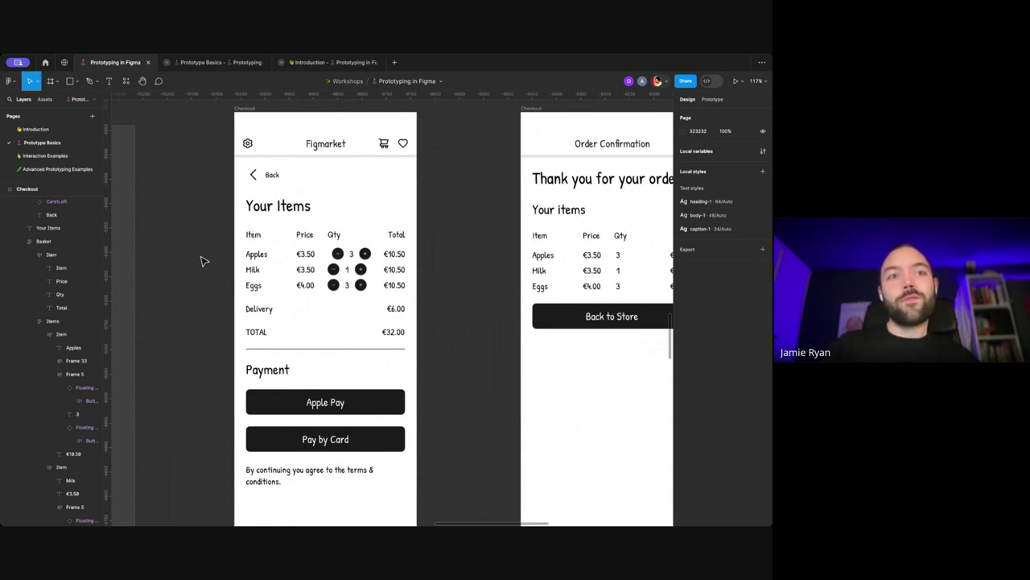
scroll(204, 261, up, 1)
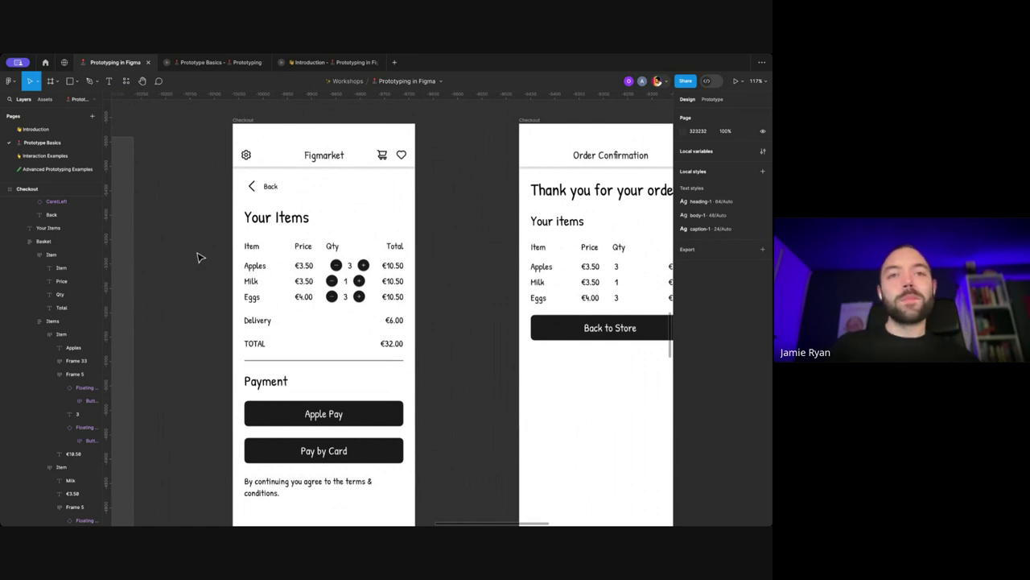
scroll(198, 255, down, 1)
scroll(198, 255, down, 5)
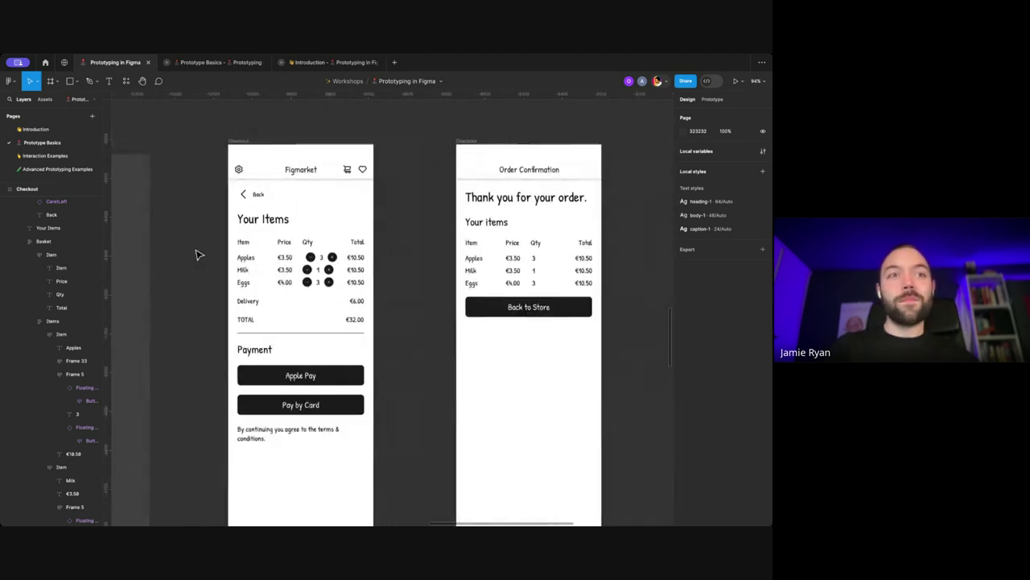
scroll(217, 249, left, 1)
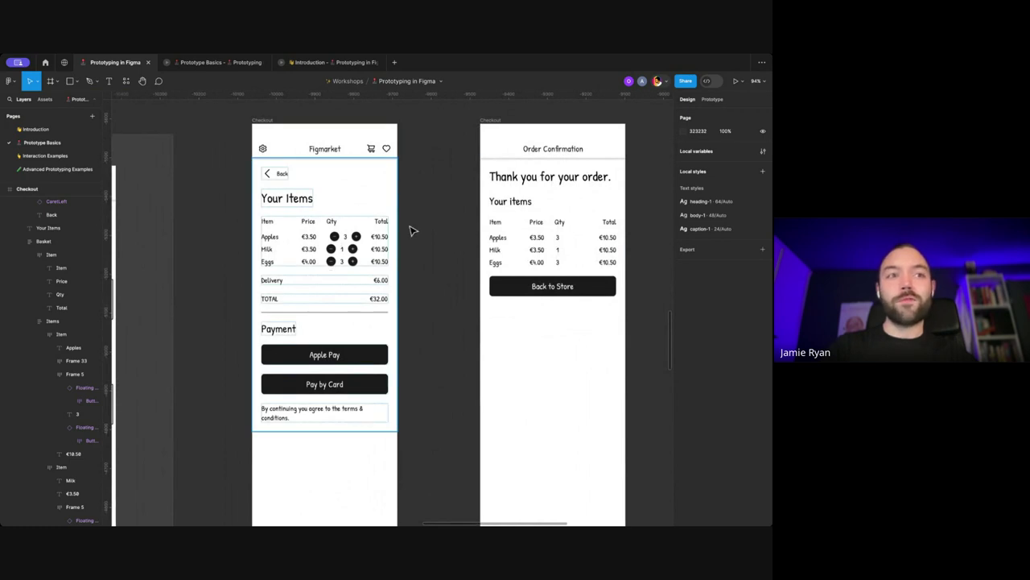
scroll(483, 214, right, 1)
scroll(483, 215, up, 1)
scroll(430, 257, right, 1)
scroll(429, 258, down, 1)
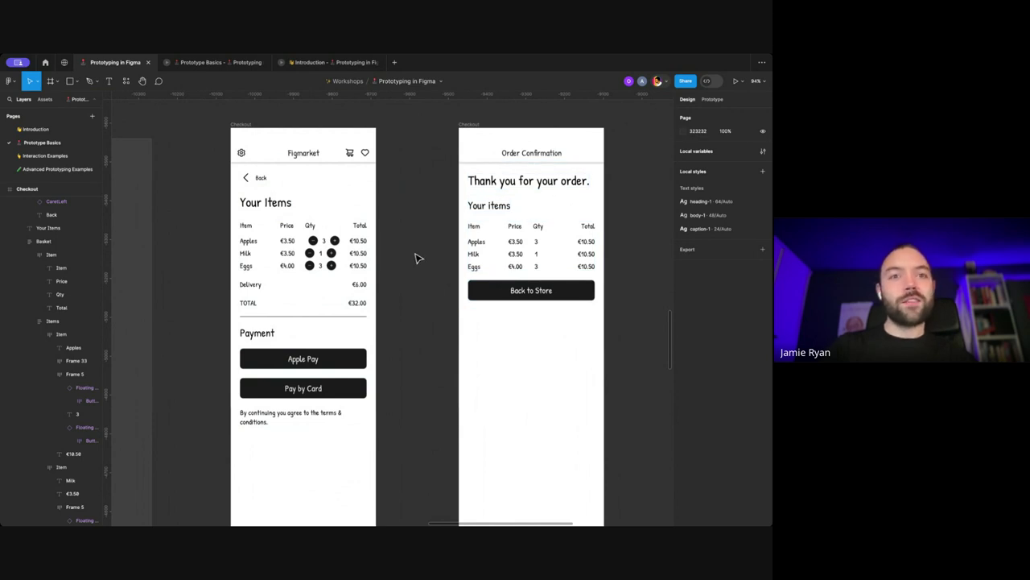
scroll(418, 259, right, 1)
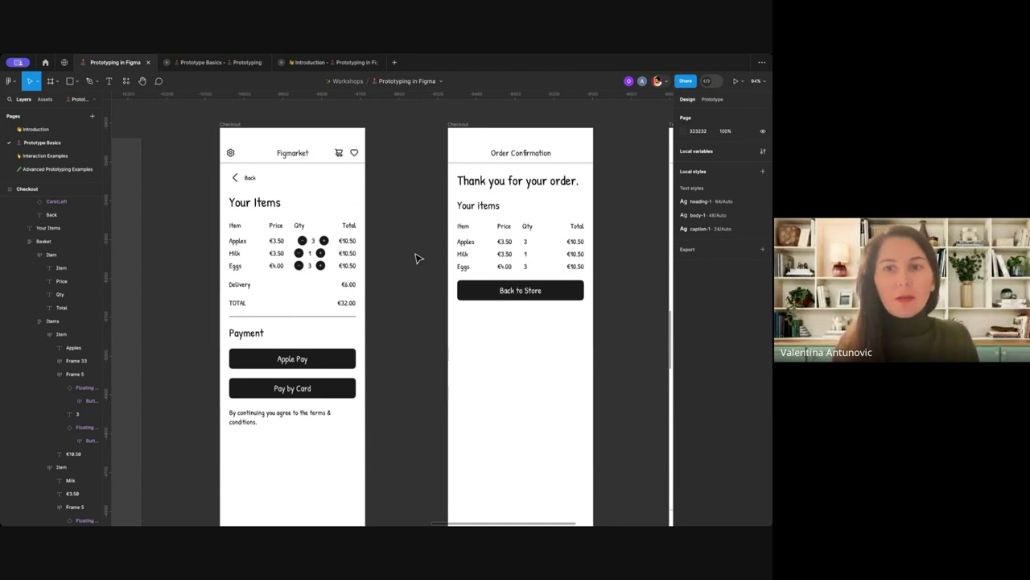
scroll(418, 259, down, 5)
scroll(417, 258, left, 5)
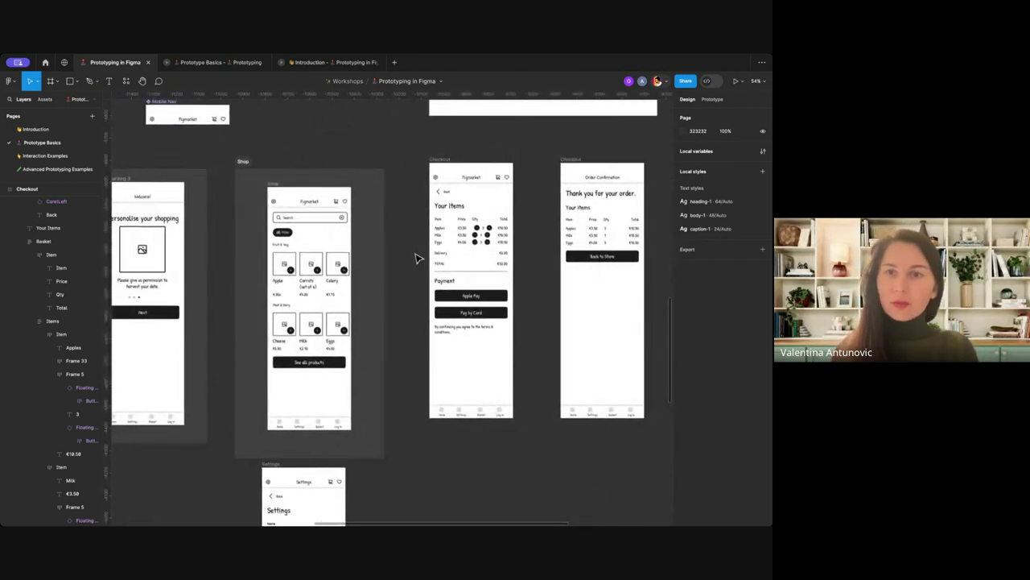
scroll(416, 257, left, 3)
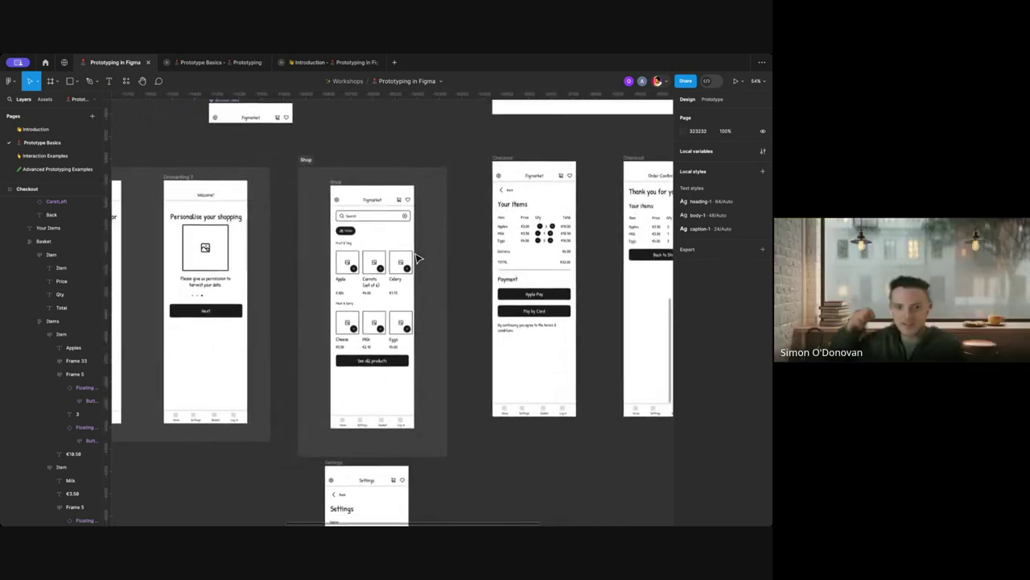
scroll(416, 258, right, 1)
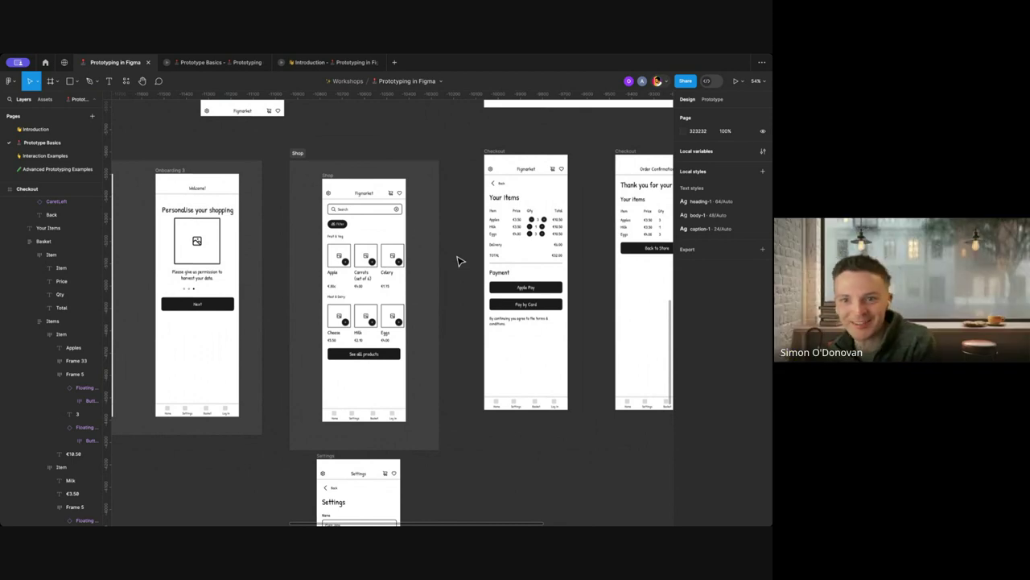
scroll(460, 261, right, 1)
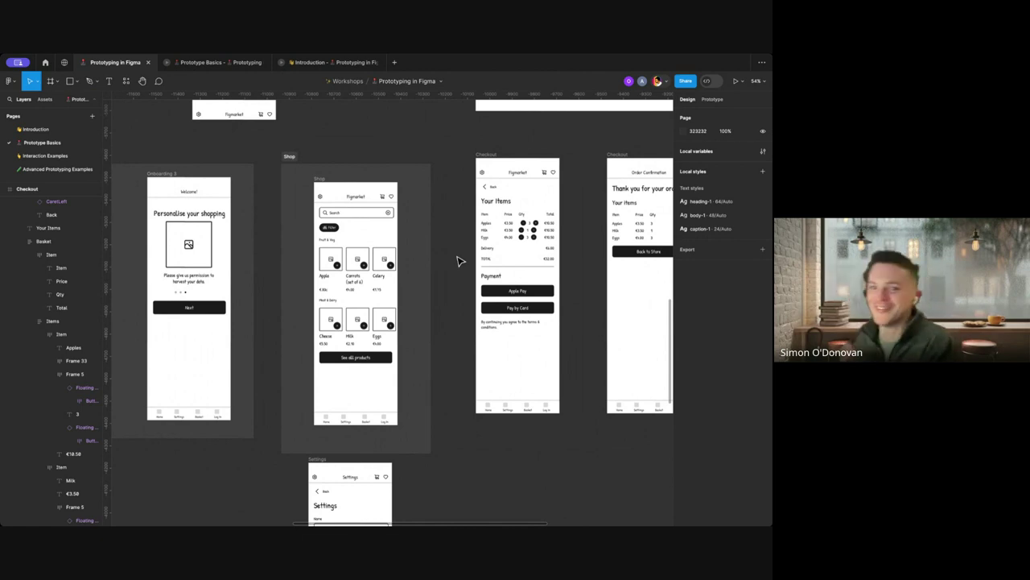
key(ctrl+backslash)
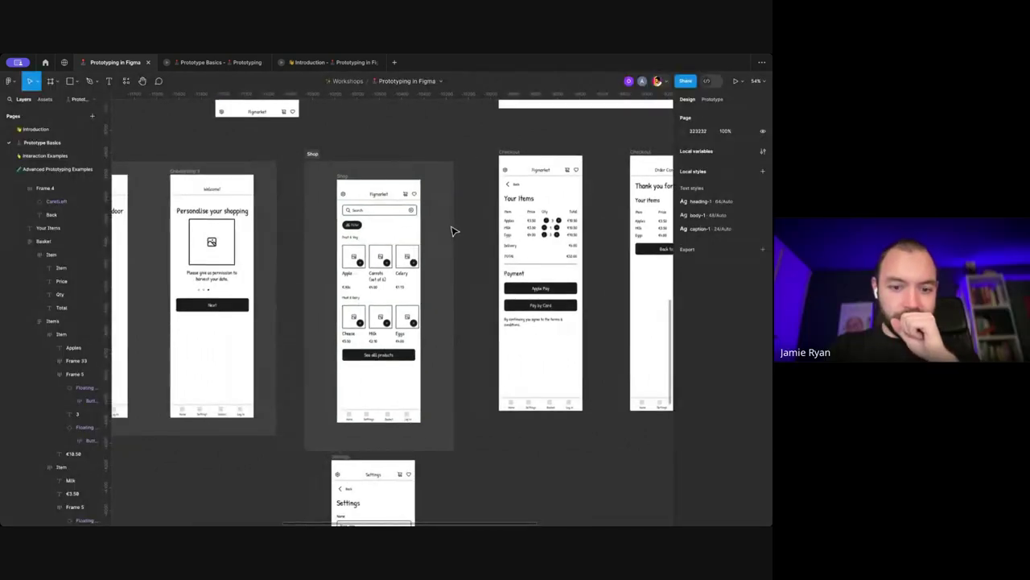
Step: Examine the Settings screen's name field, language dropdown and save button
scroll(454, 228, down, 5)
scroll(453, 227, up, 3)
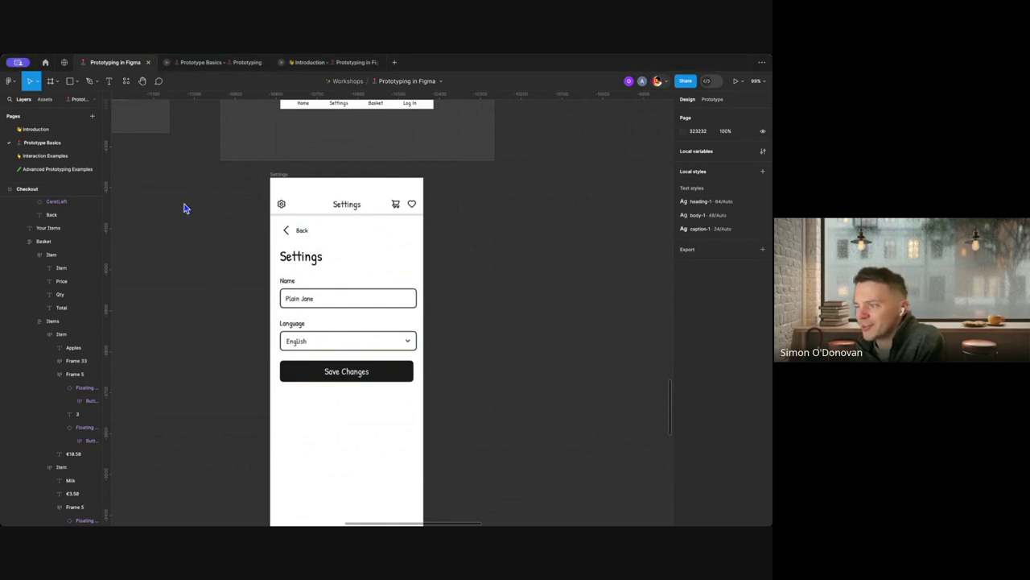
scroll(184, 208, up, 2)
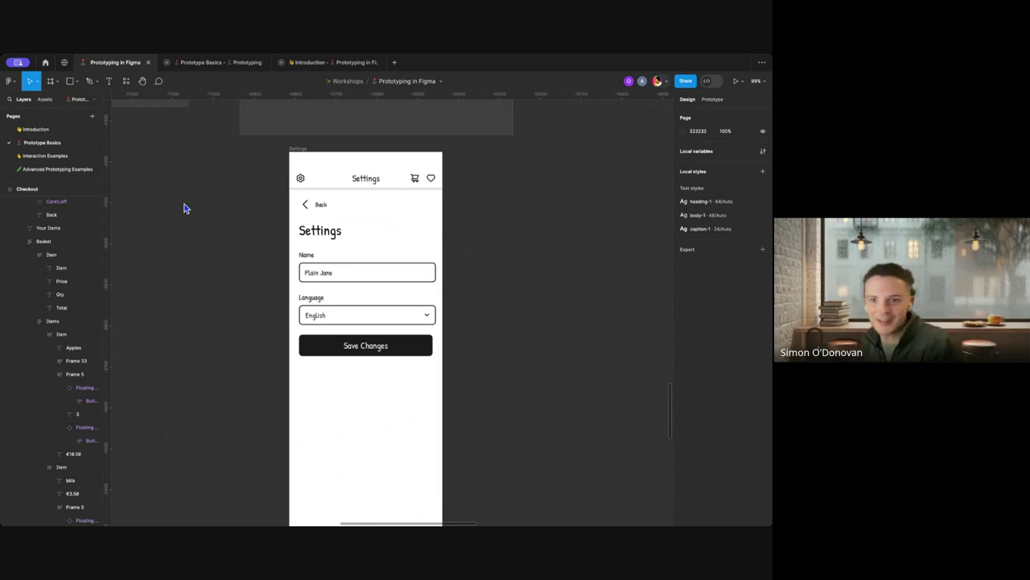
scroll(185, 209, down, 2)
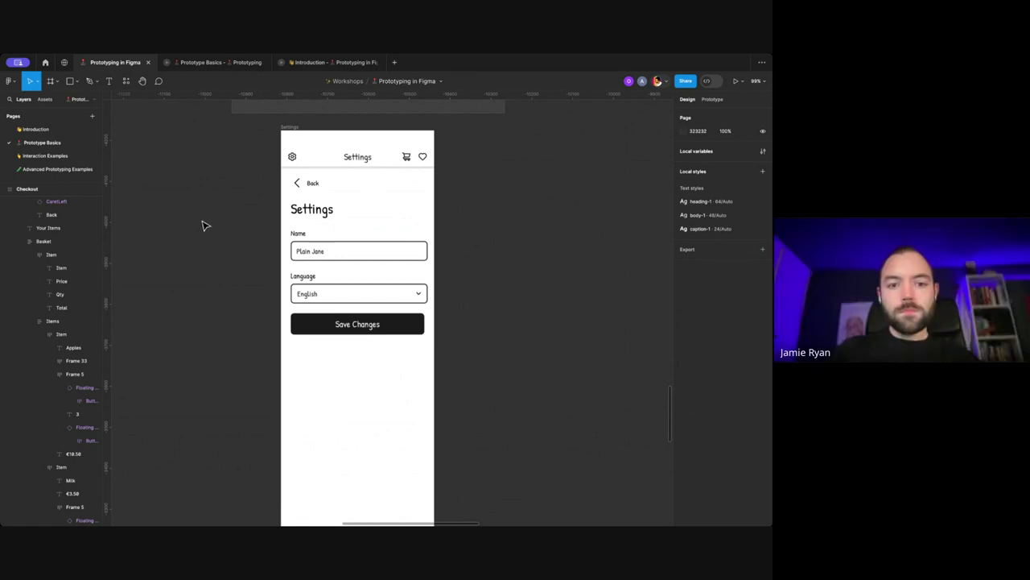
scroll(204, 225, down, 1)
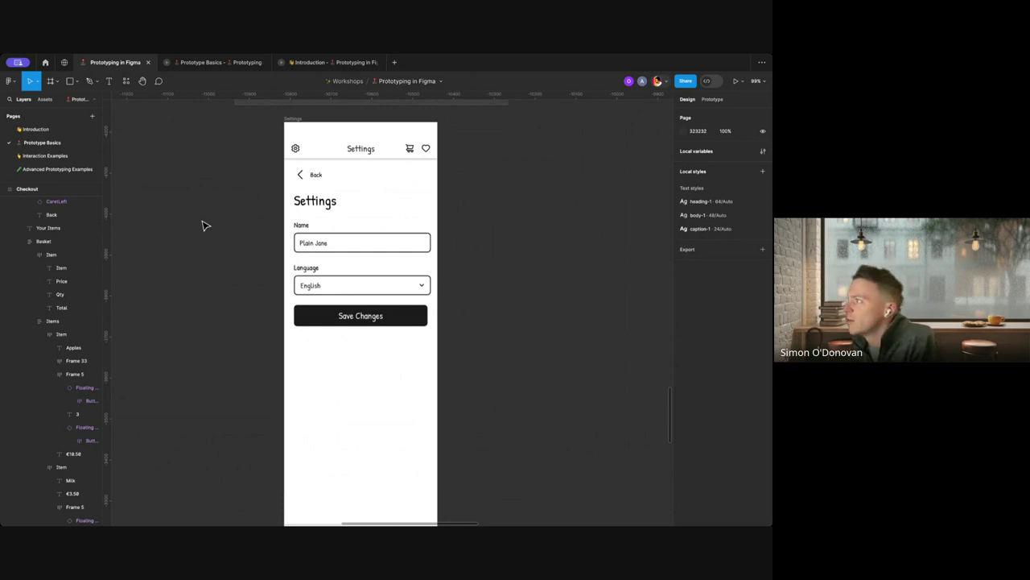
scroll(207, 223, right, 2)
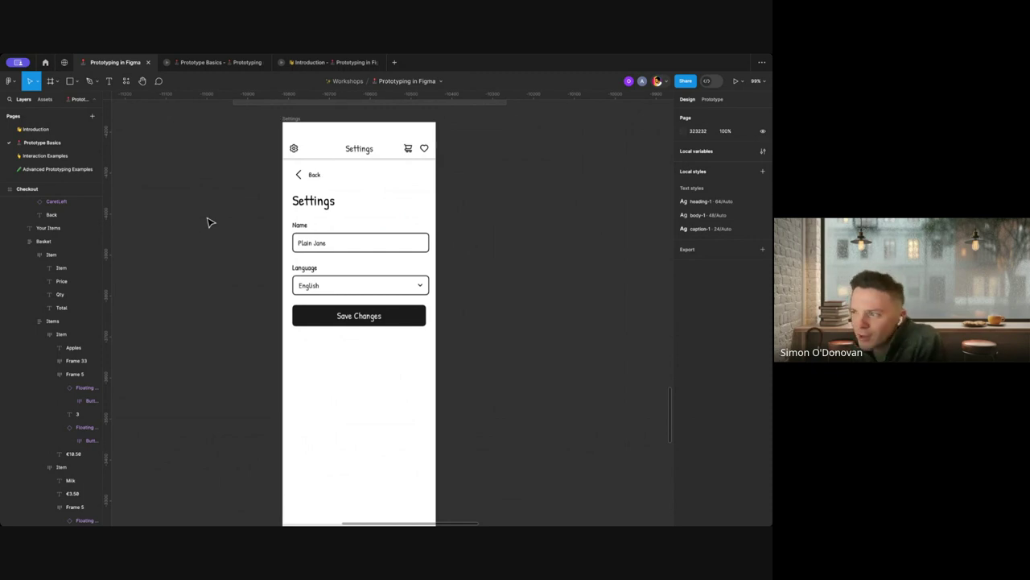
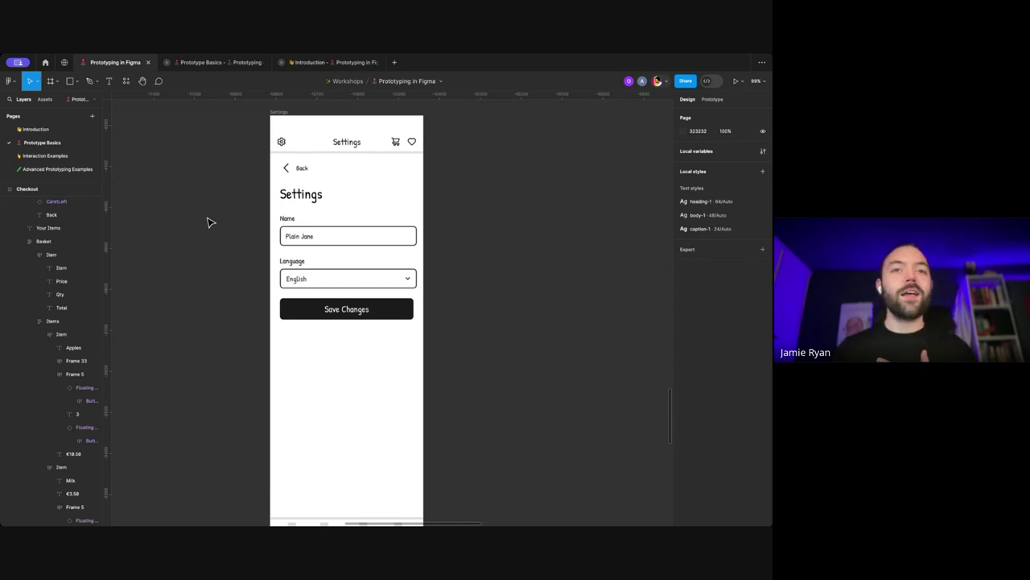
scroll(496, 265, right, 2)
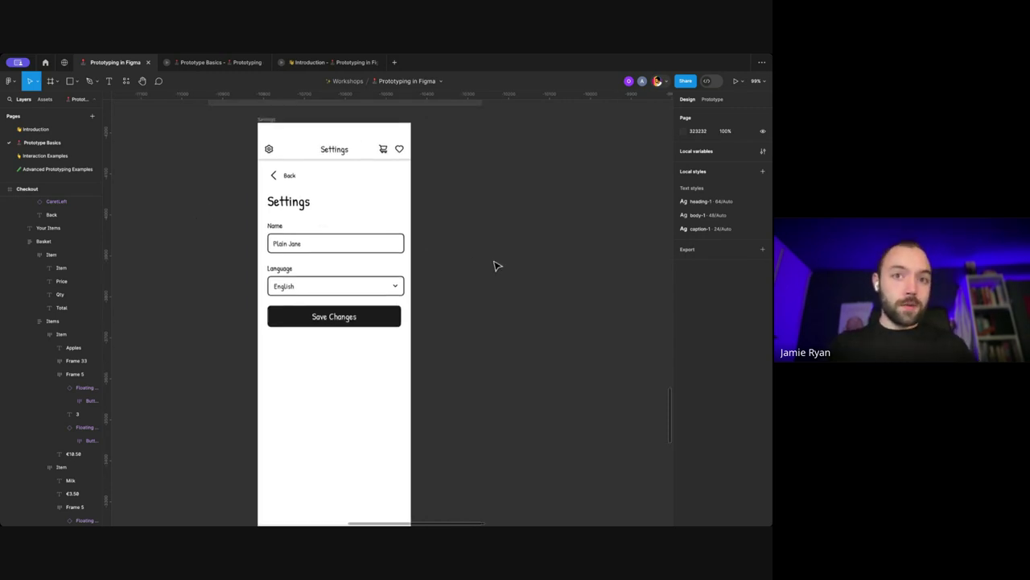
scroll(496, 266, up, 1)
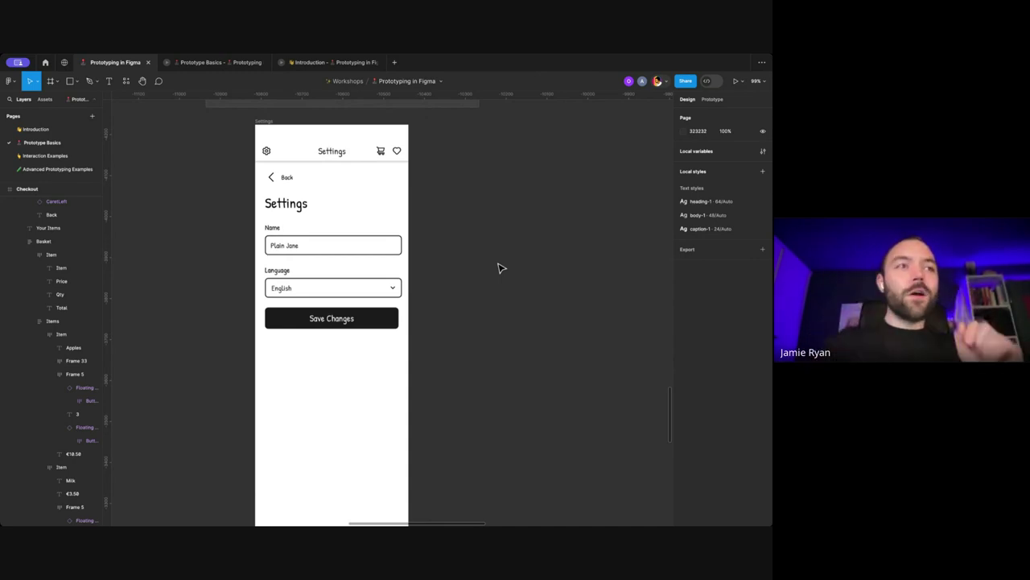
scroll(499, 268, down, 1)
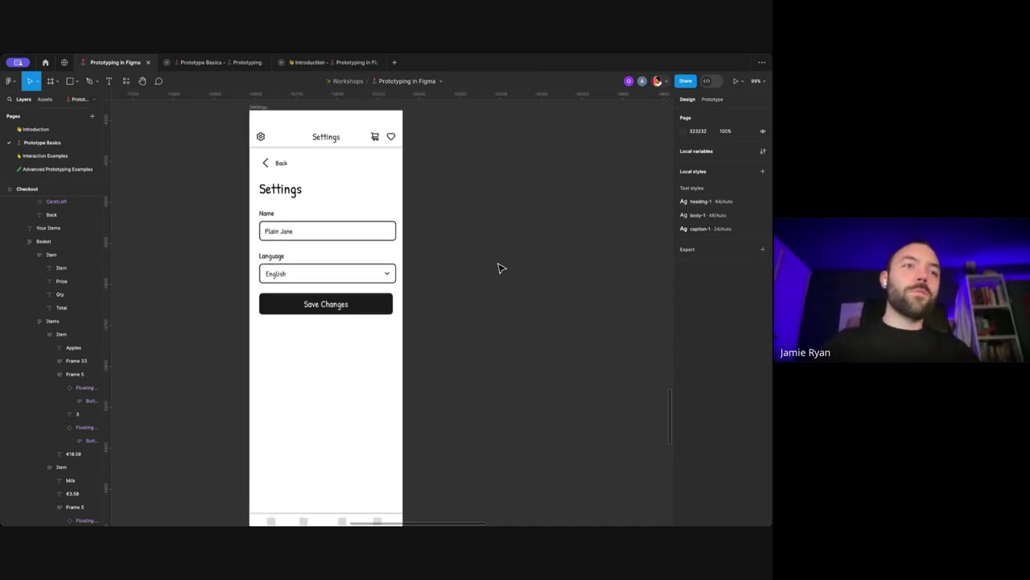
scroll(499, 268, up, 2)
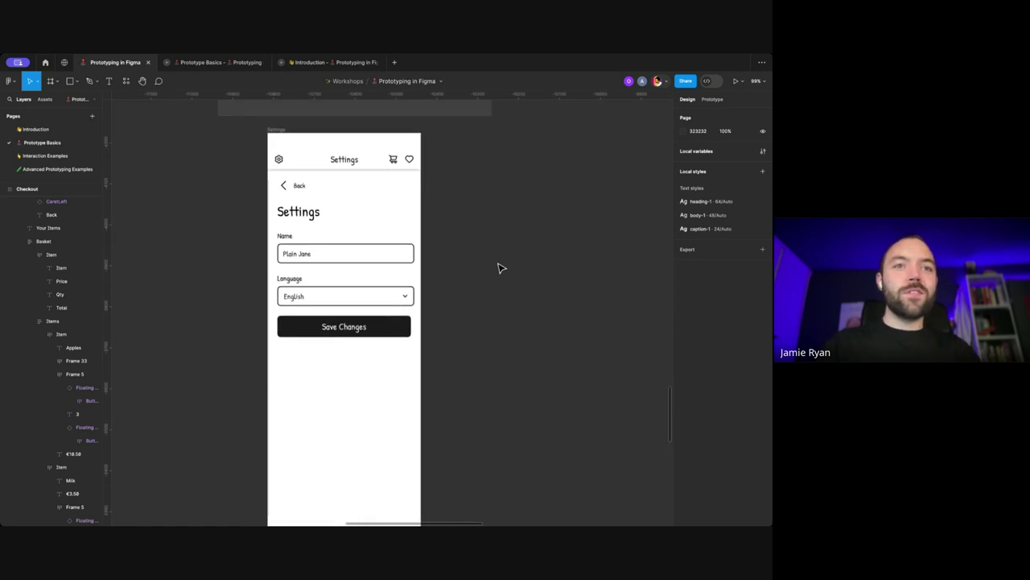
Step: Duplicate the Settings screen's labelled Name field and place the copy on the empty canvas beside the screen
click(352, 291)
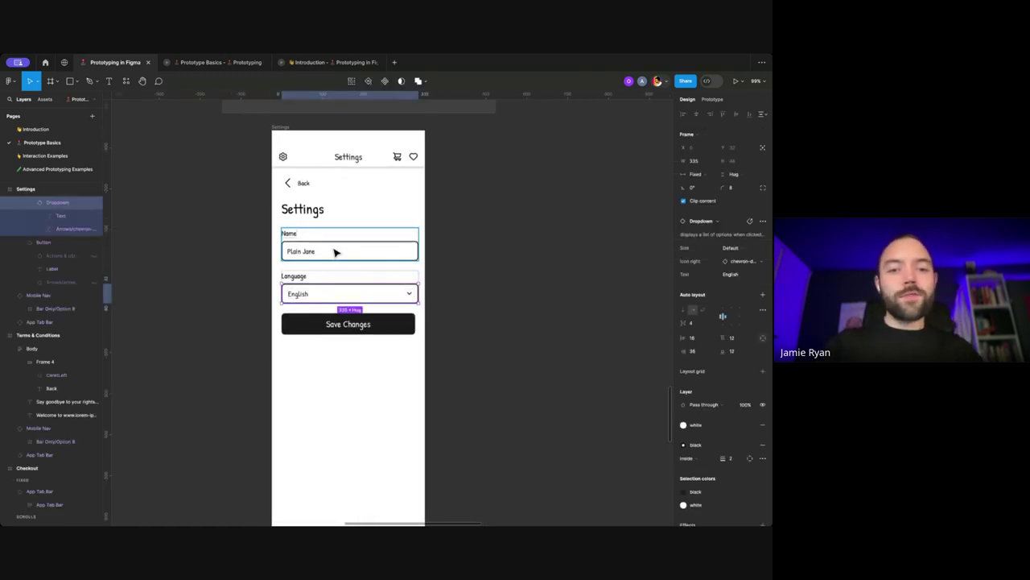
scroll(335, 252, up, 2)
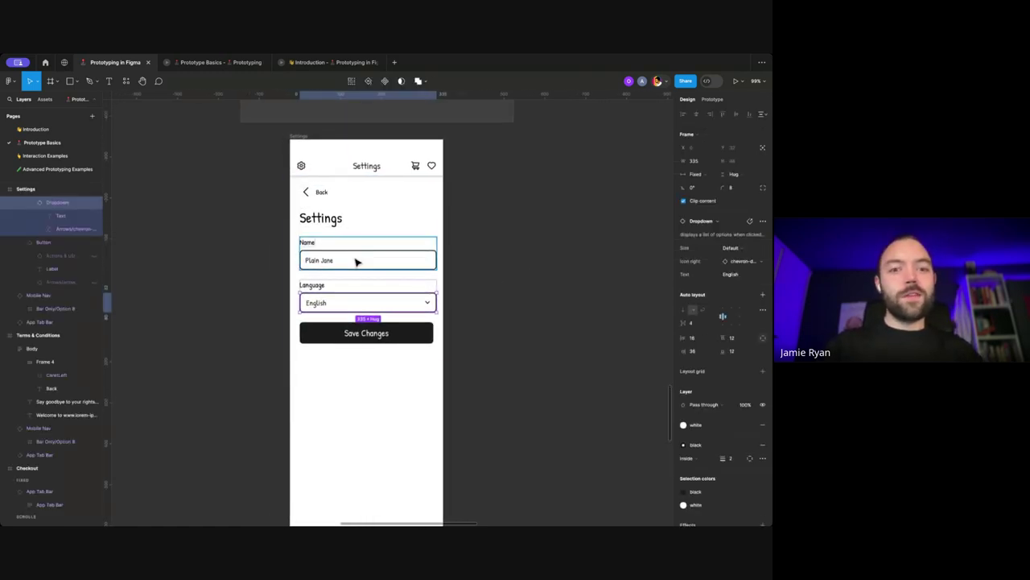
scroll(356, 262, left, 2)
click(405, 260)
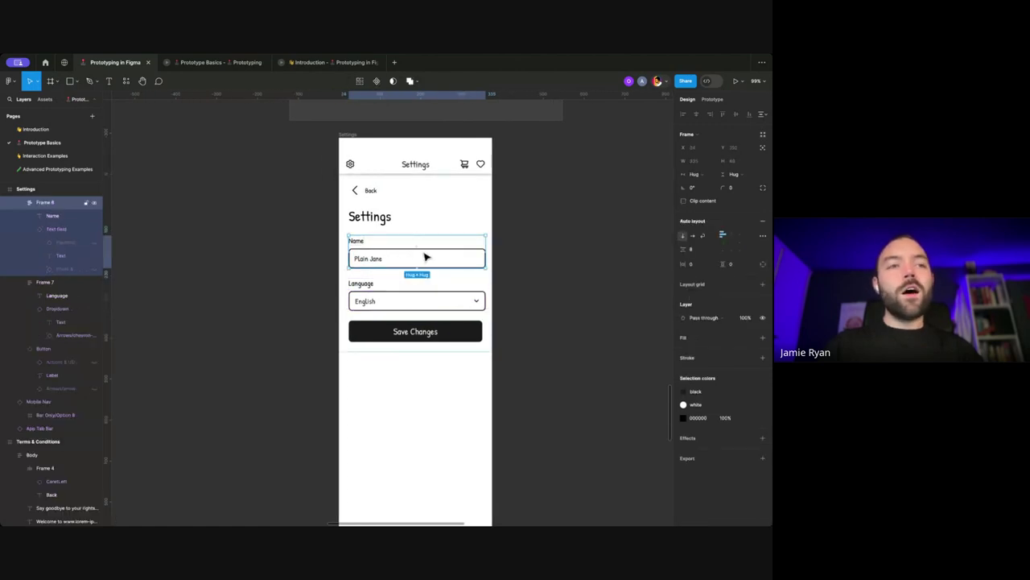
drag(425, 256, 252, 265)
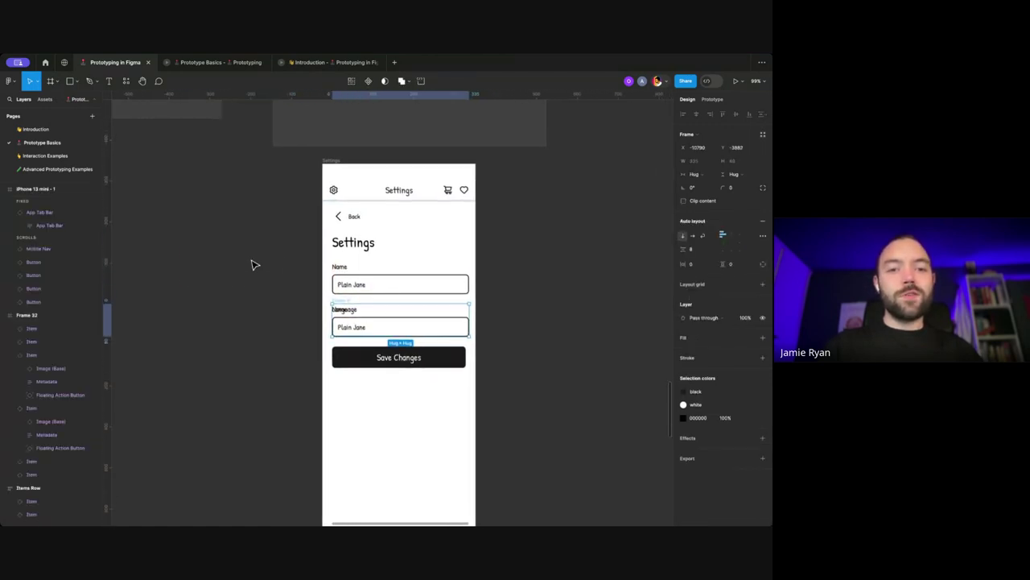
drag(253, 265, 169, 276)
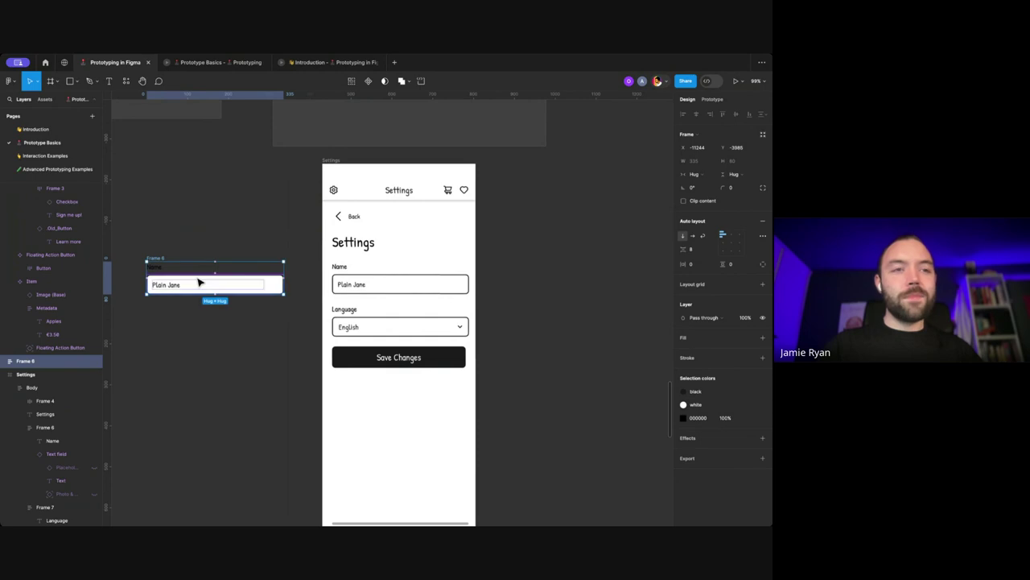
Step: Duplicate the loose Name field on the canvas, placing the new copy directly above it
scroll(199, 282, left, 2)
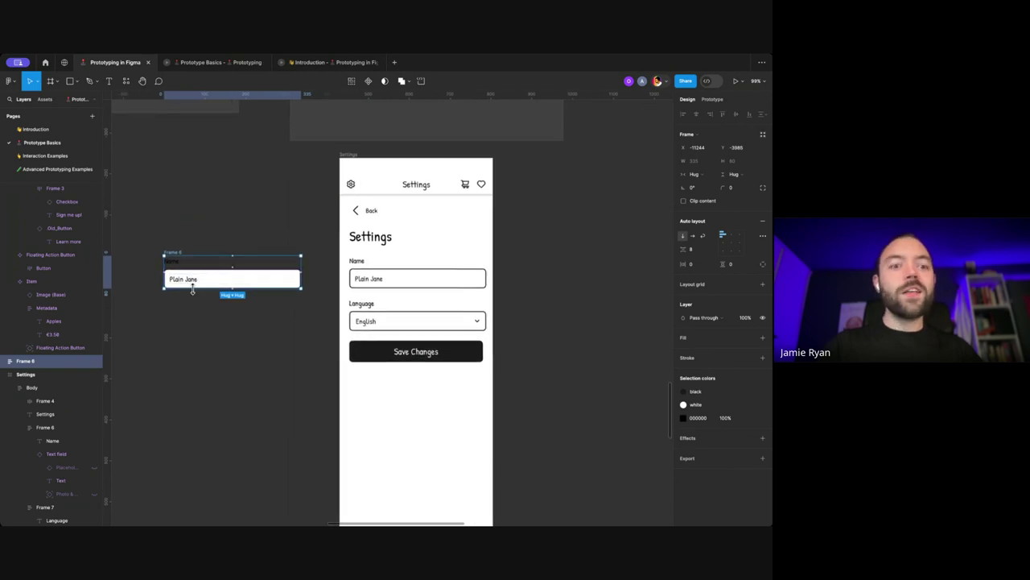
drag(205, 278, 203, 230)
scroll(203, 231, left, 2)
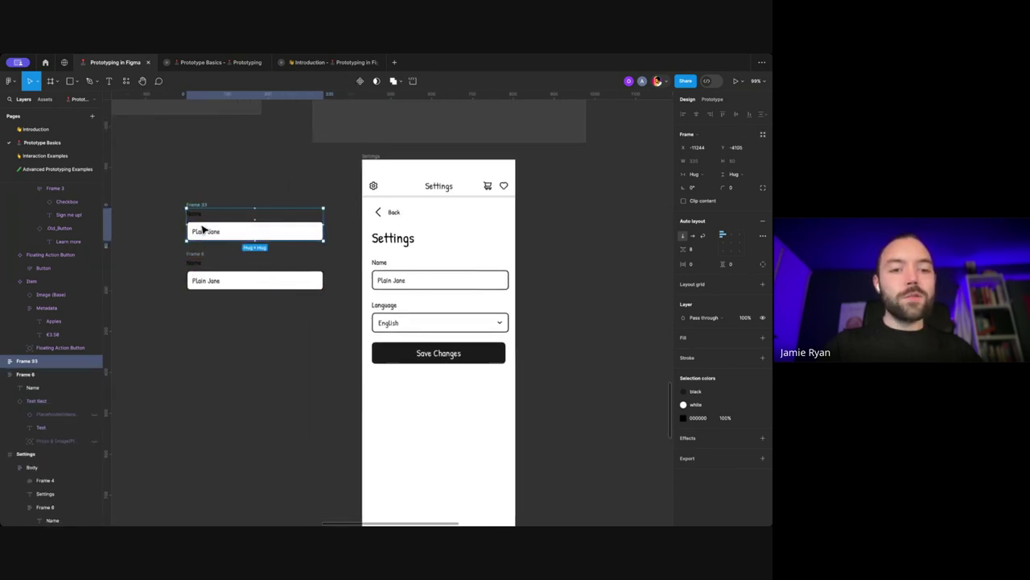
click(173, 198)
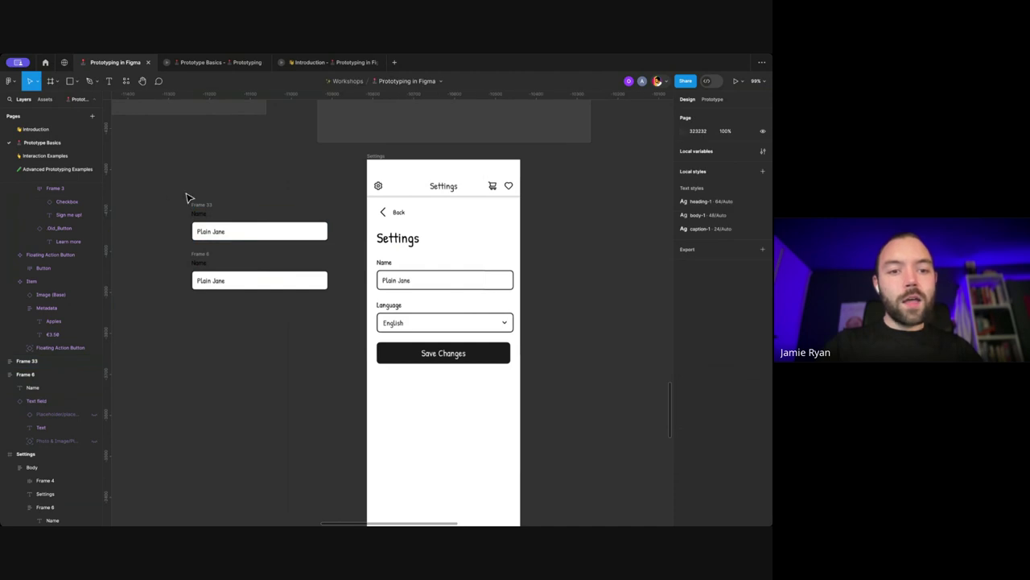
scroll(183, 200, left, 1)
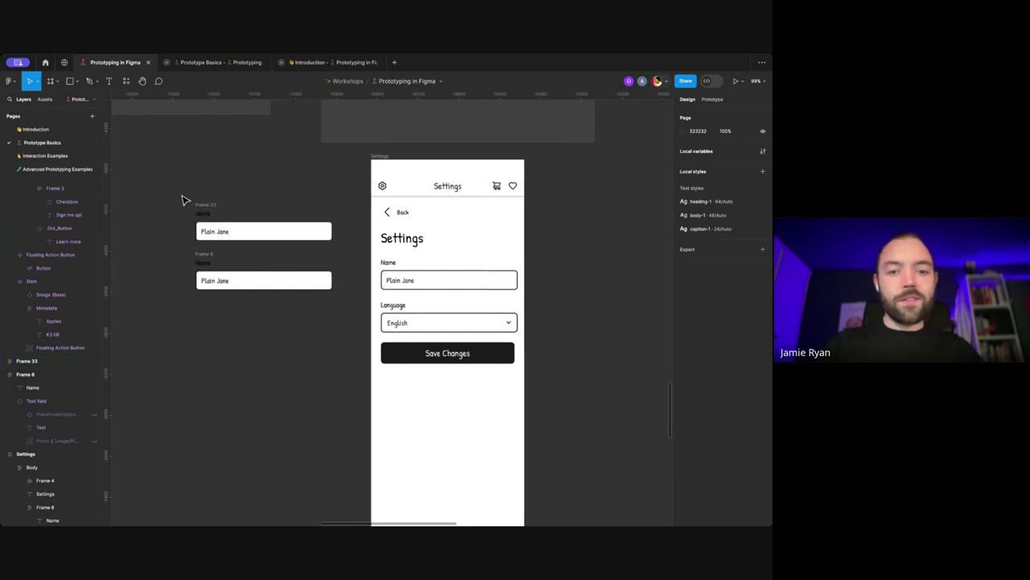
Step: Rename the upper Name field frame on the canvas as default
scroll(182, 199, up, 2)
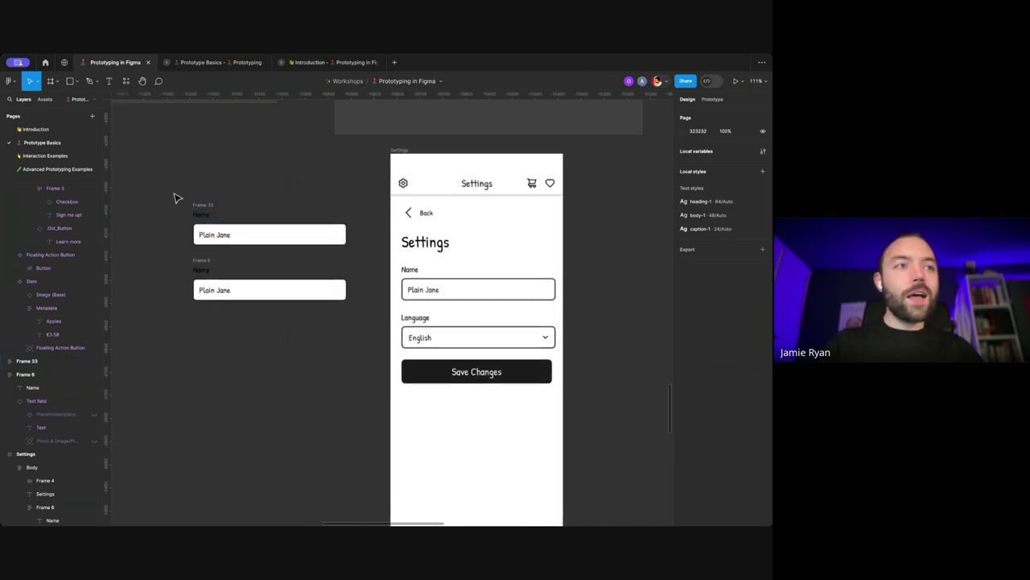
click(202, 206)
text(defau)
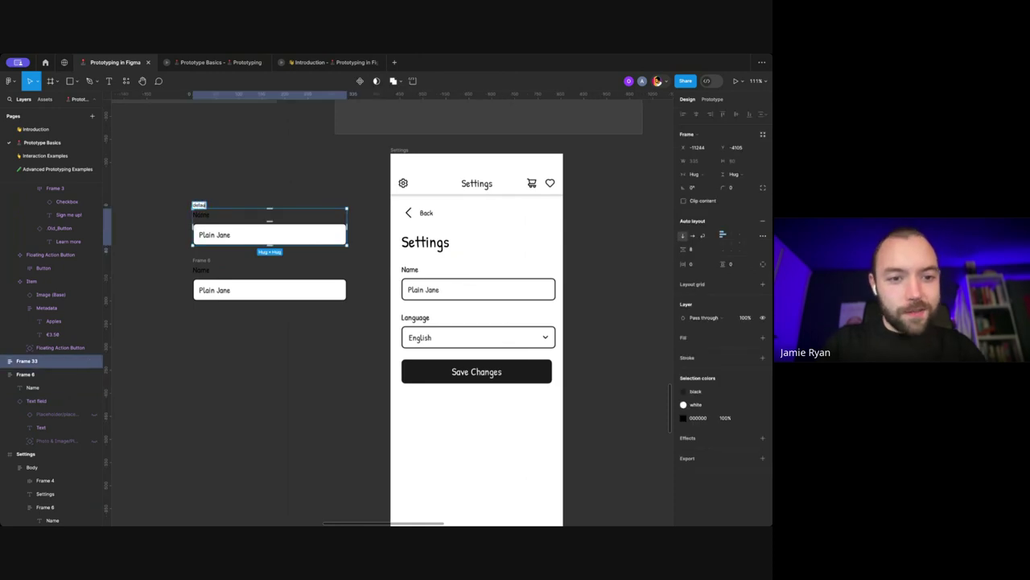
text(lt)
key(Return)
Step: Rename the lower Name field frame on the canvas as active
double_click(200, 260)
key(BackSpace)
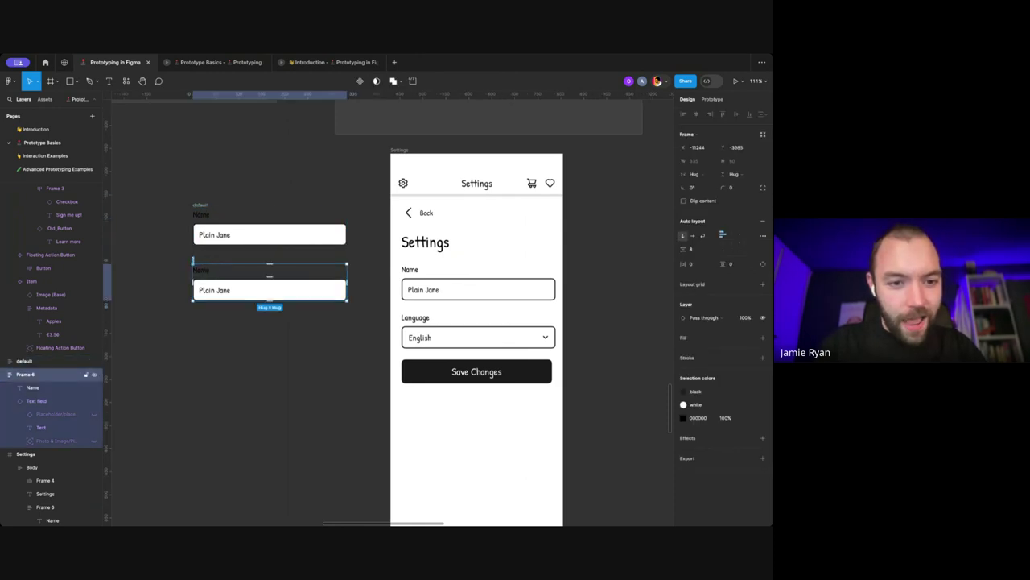
text(active)
key(Return)
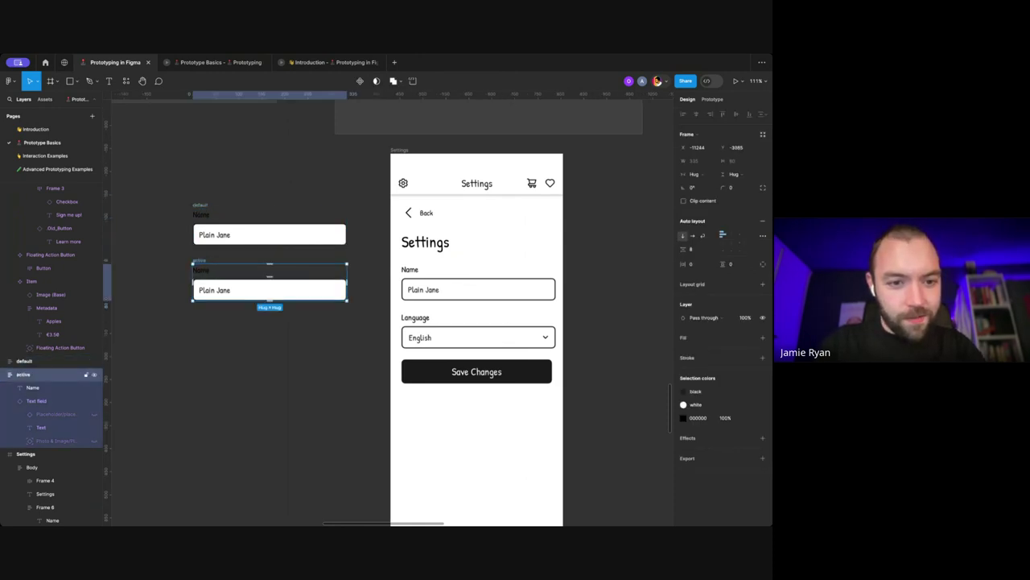
Step: Duplicate the active field frame below itself and rename the middle frame of the stack as hover
drag(205, 266, 206, 330)
click(203, 265)
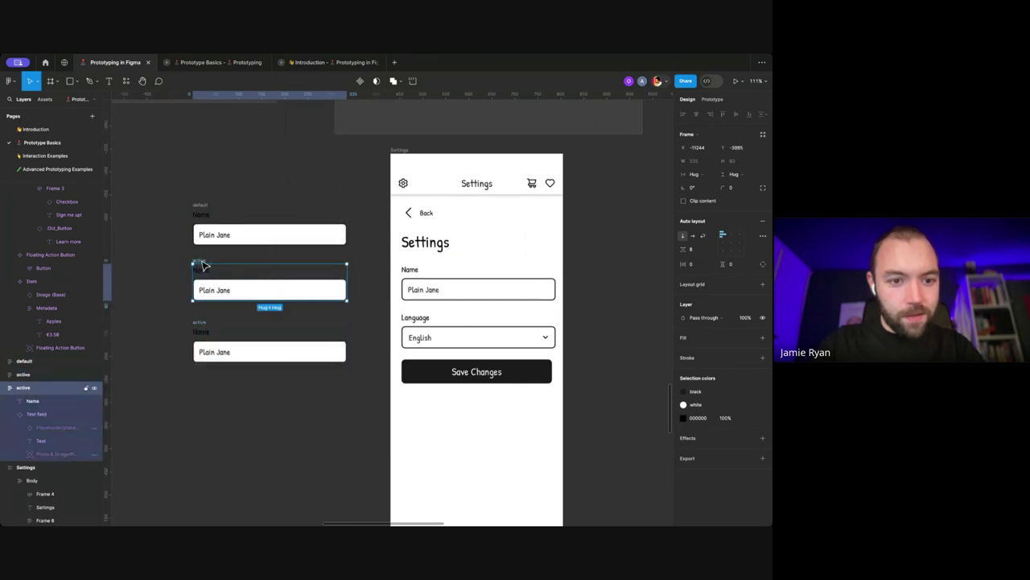
double_click(202, 262)
text(hover)
key(Return)
Step: Rename the lowest Name field frame of the stack as filled
click(206, 325)
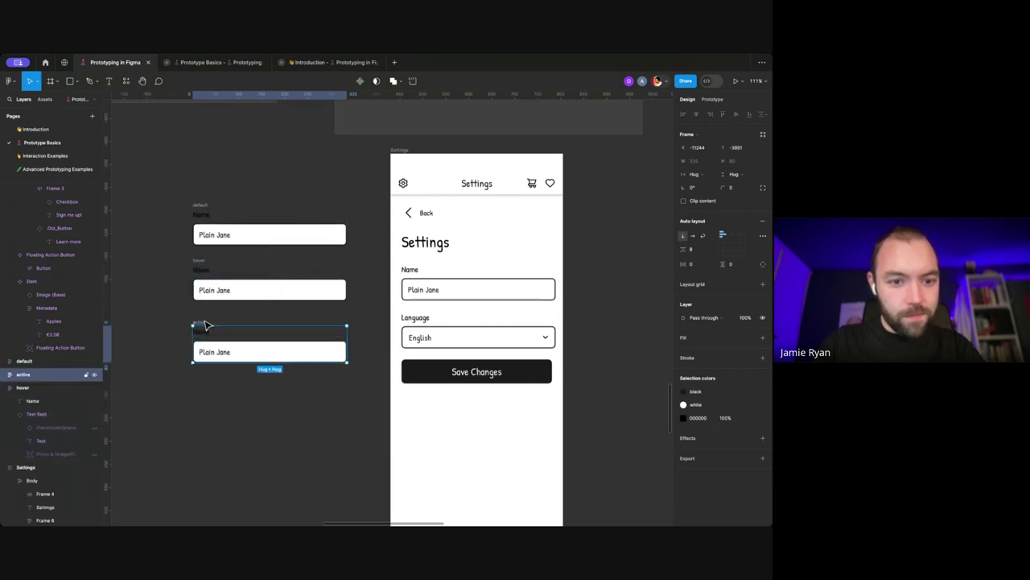
double_click(200, 322)
text(filled)
key(Return)
click(172, 289)
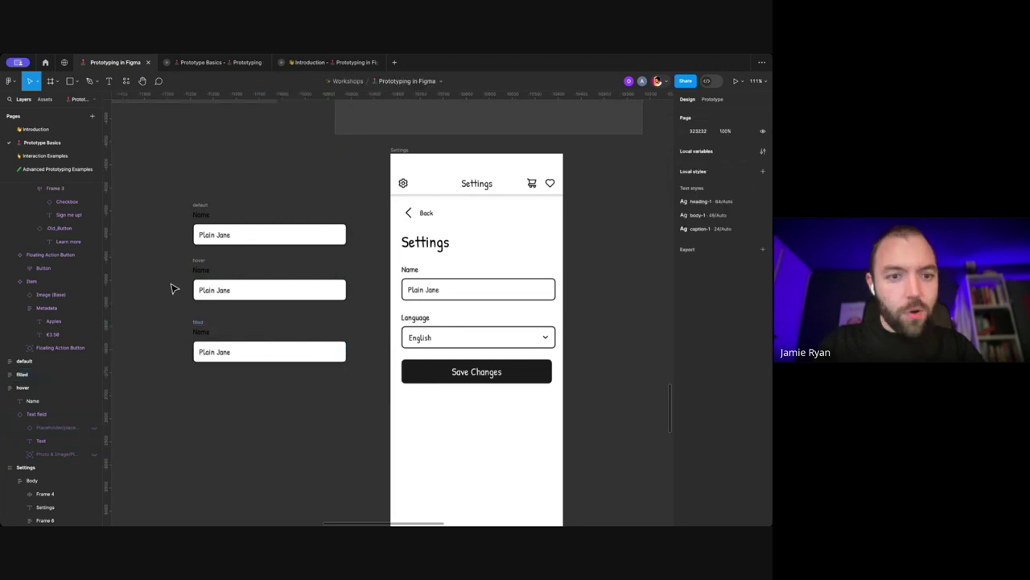
Step: Set the opacity of the Plain Jane text to 0% in both the default and hover Name fields
scroll(178, 267, down, 3)
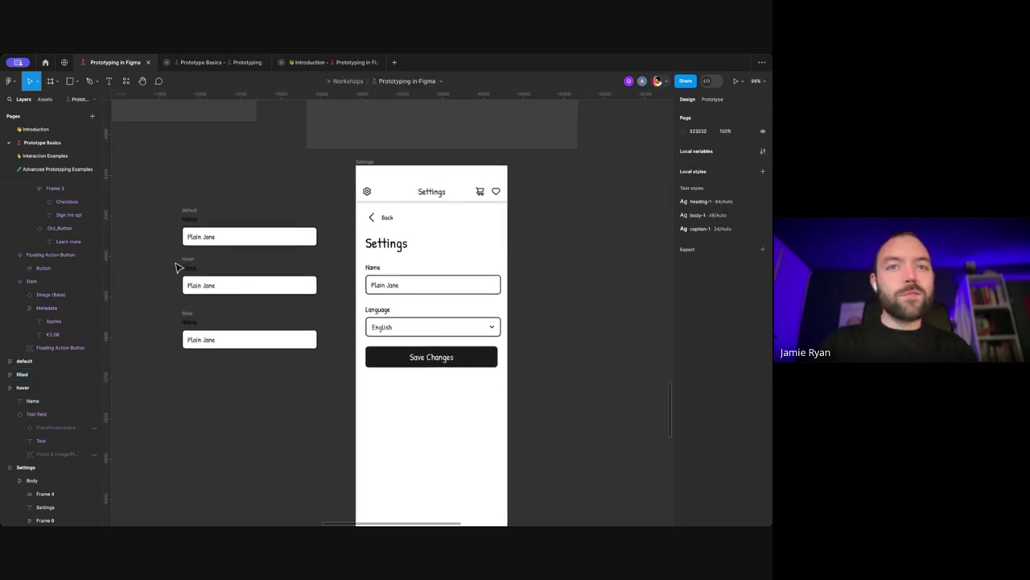
scroll(178, 267, right, 1)
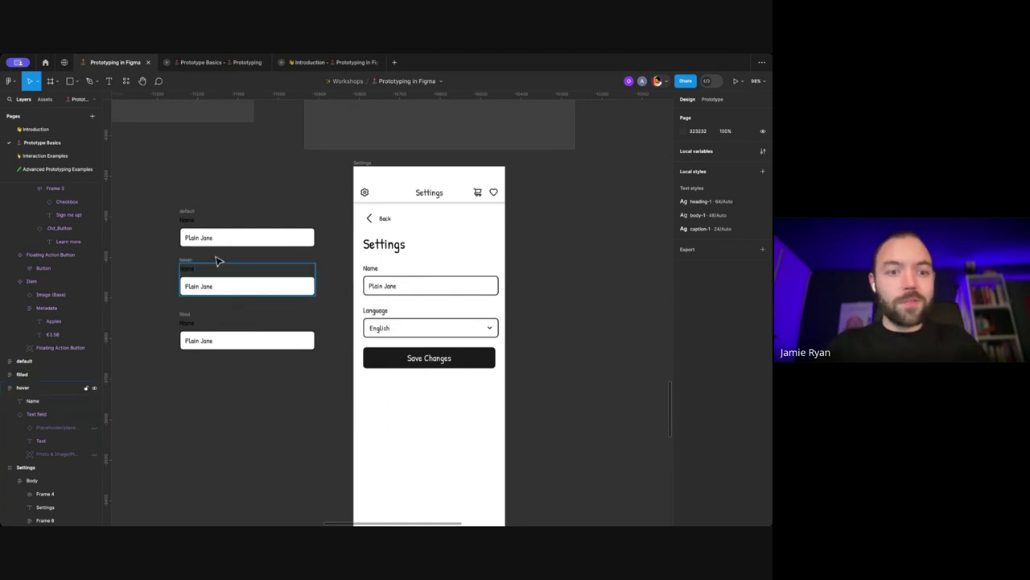
double_click(202, 236)
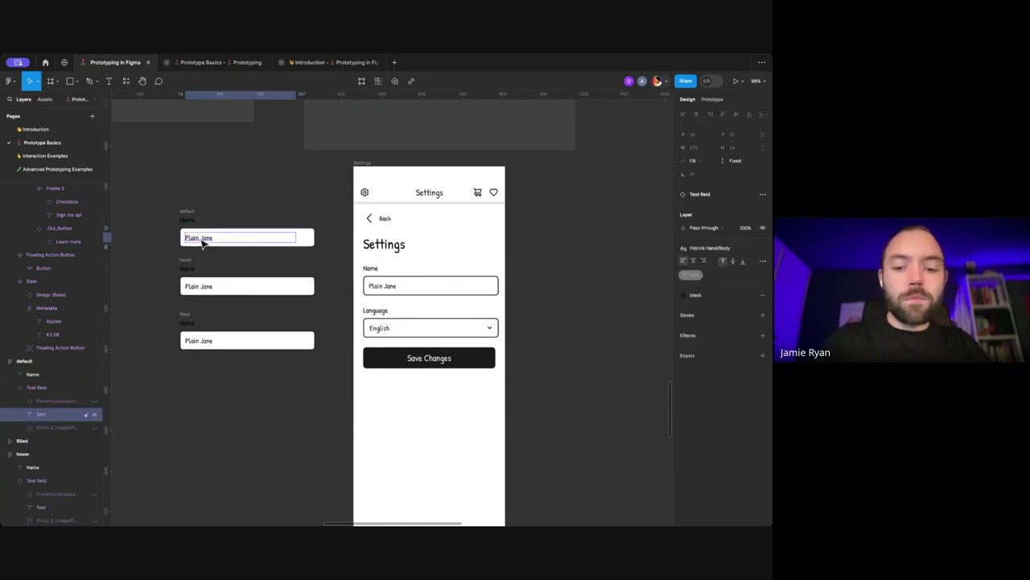
key(0)
key(Escape)
double_click(202, 288)
key(0)
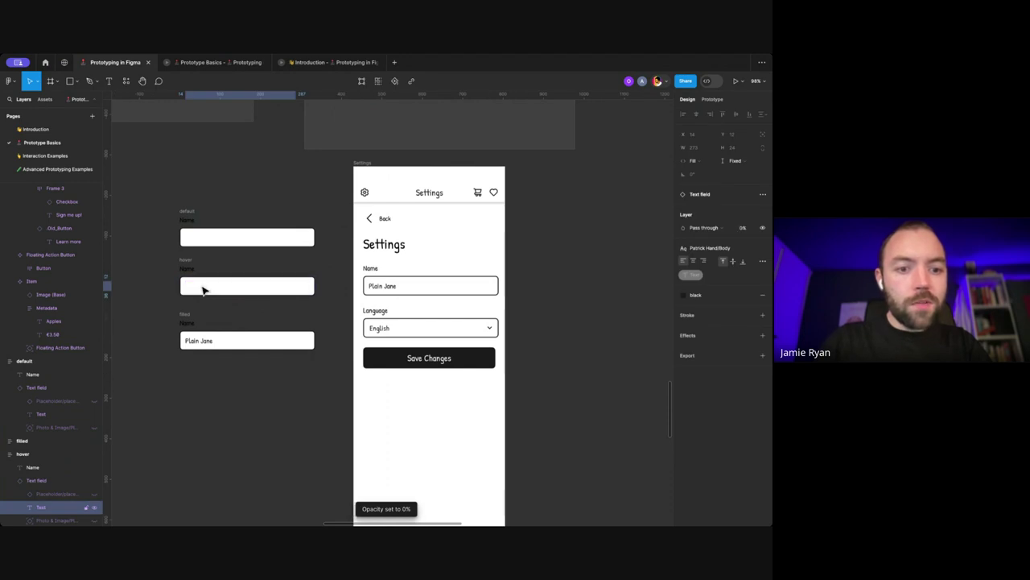
key(Escape)
Step: Combine the default, hover and filled Name field frames into one component set and name it Form field
scroll(156, 265, up, 5)
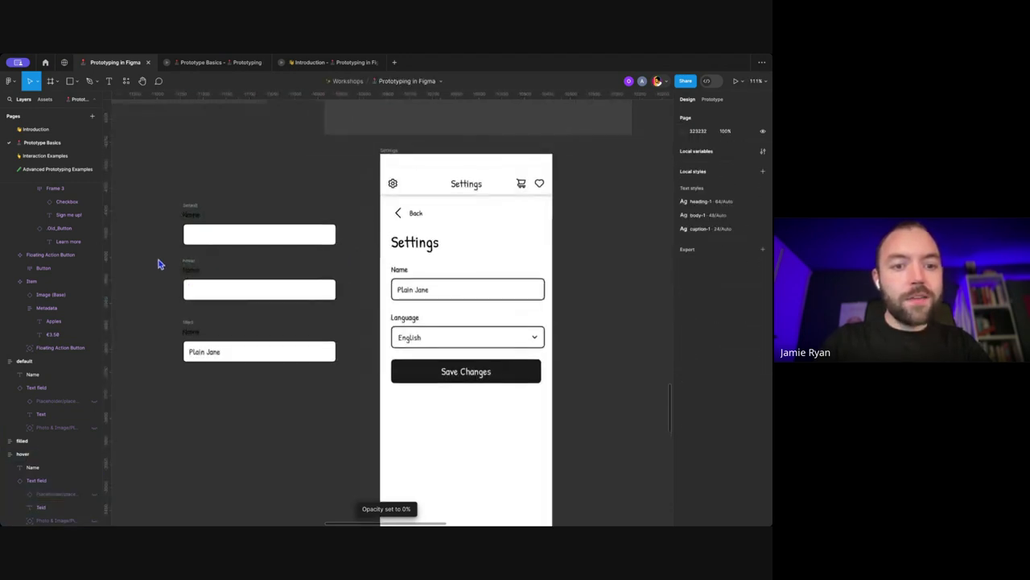
scroll(187, 252, right, 2)
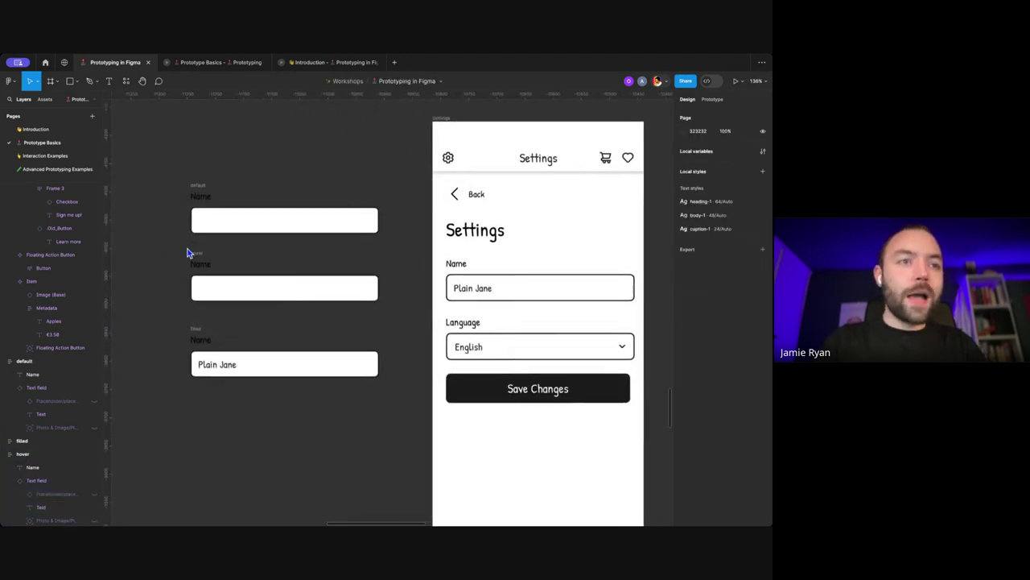
scroll(197, 244, down, 1)
scroll(197, 245, up, 2)
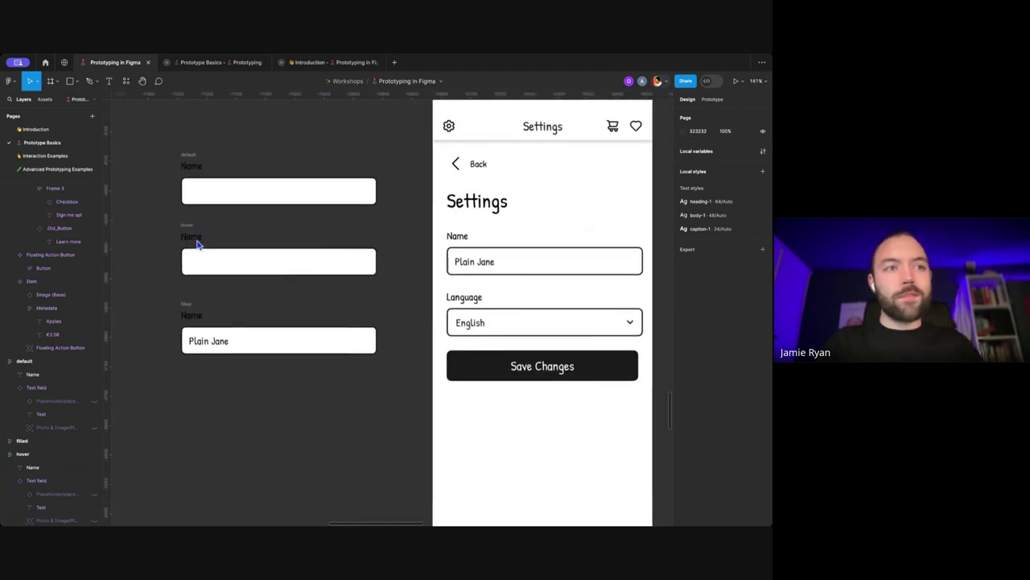
drag(152, 142, 391, 388)
scroll(366, 257, right, 1)
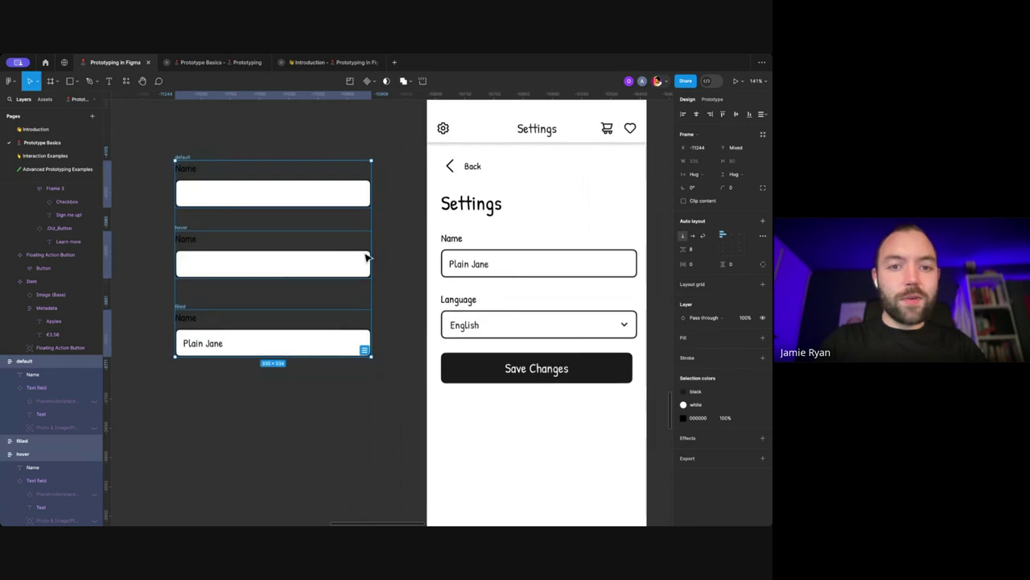
click(375, 80)
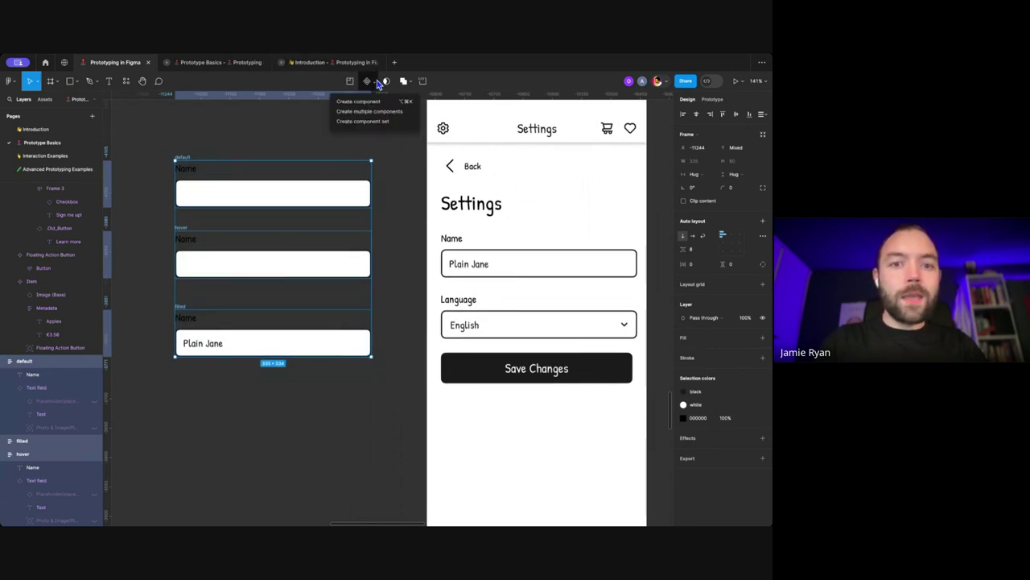
click(368, 123)
double_click(201, 149)
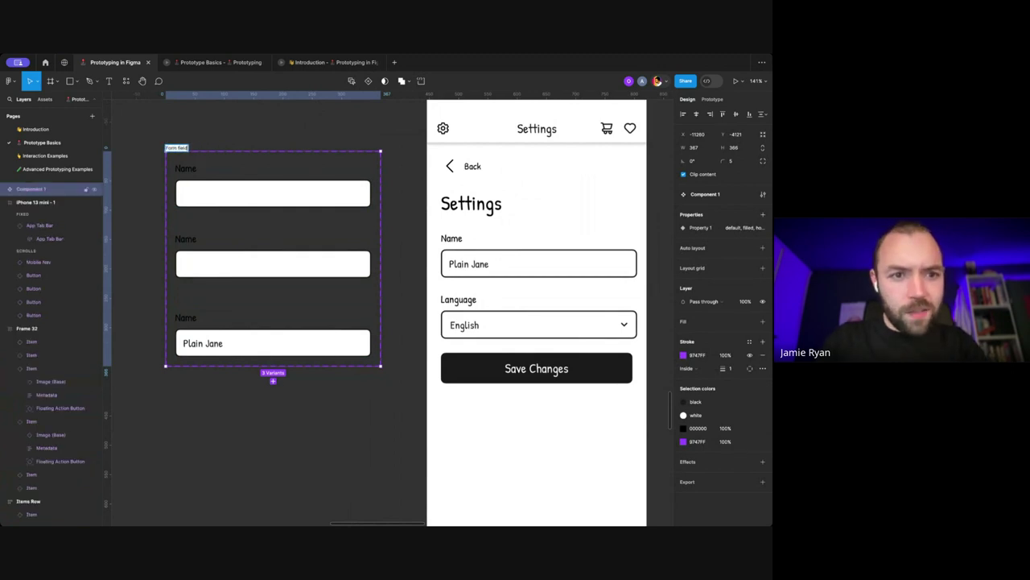
click(260, 179)
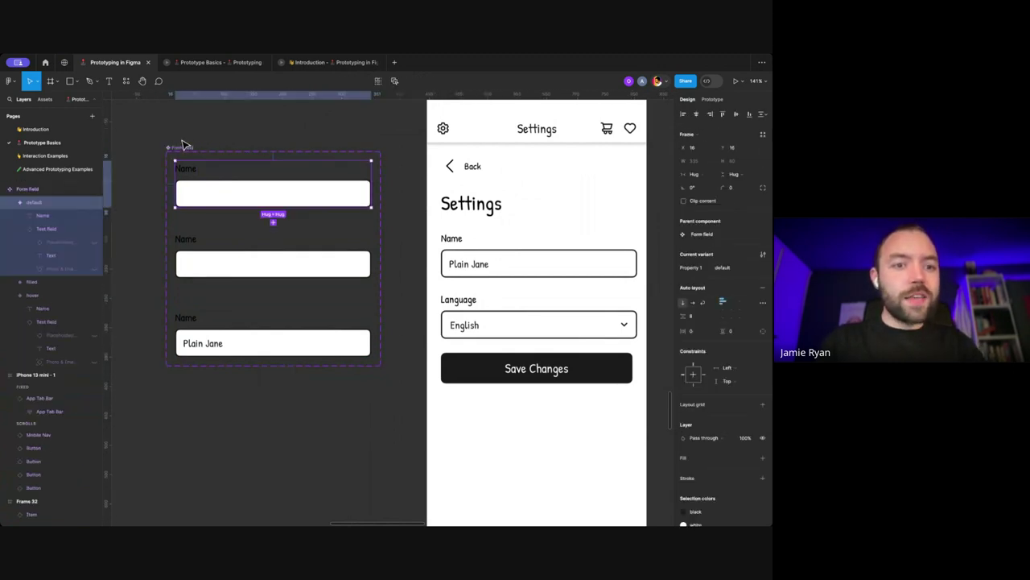
Step: Examine the default, hover and filled variants of the Form field component set beside the Settings screen
click(225, 271)
scroll(241, 290, left, 3)
click(257, 316)
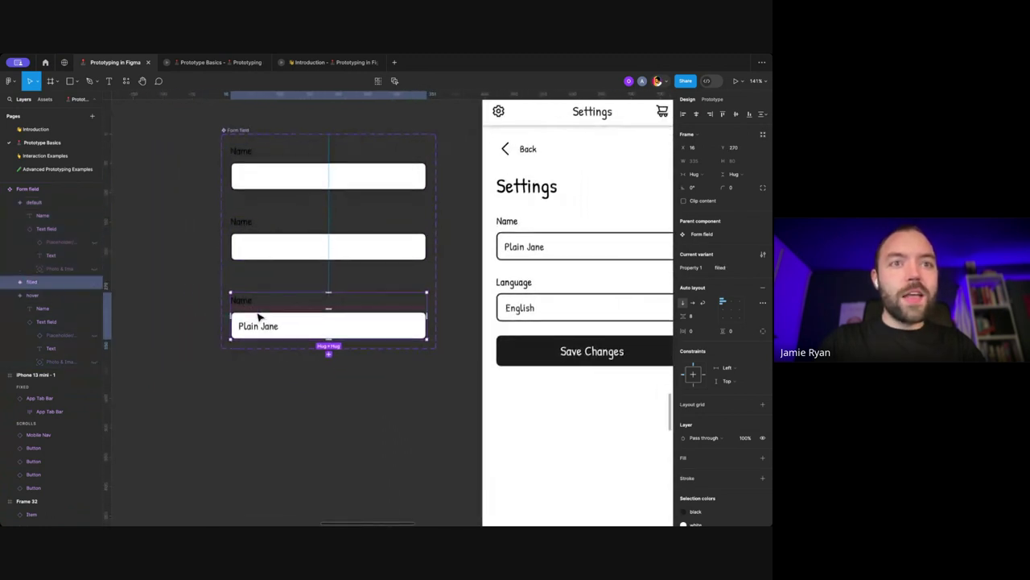
scroll(258, 316, right, 2)
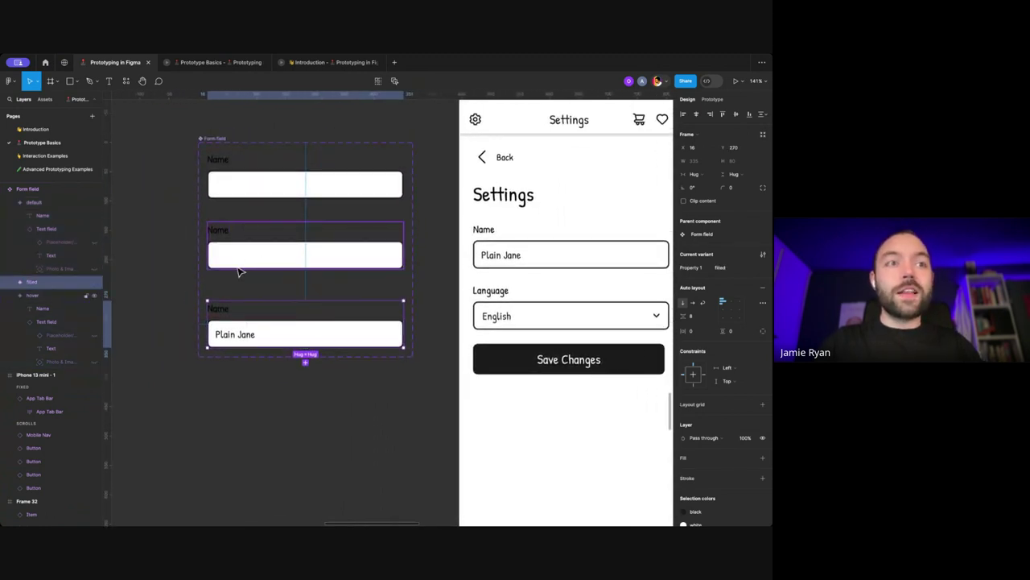
click(256, 173)
click(254, 251)
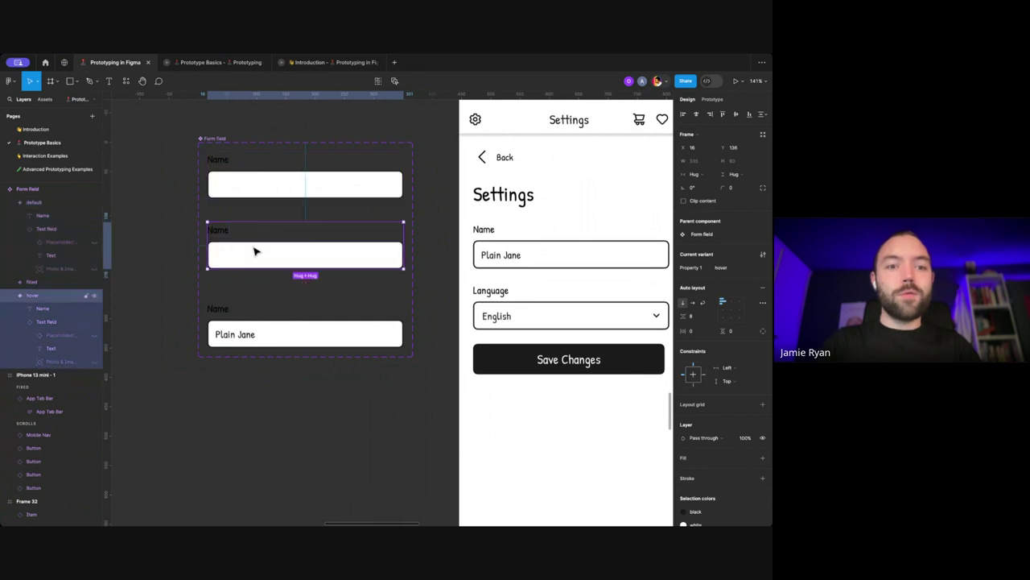
click(257, 194)
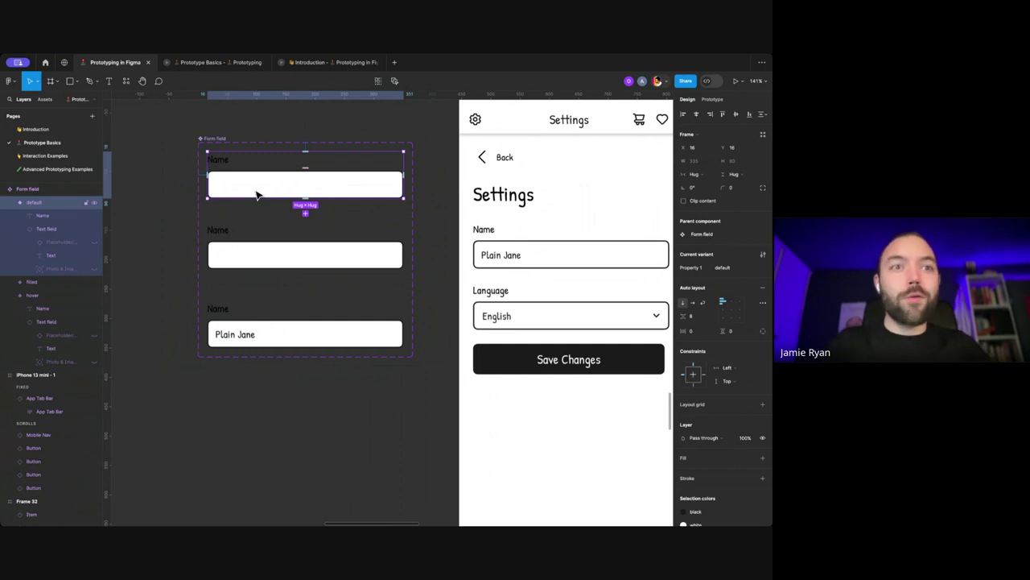
scroll(256, 194, up, 5)
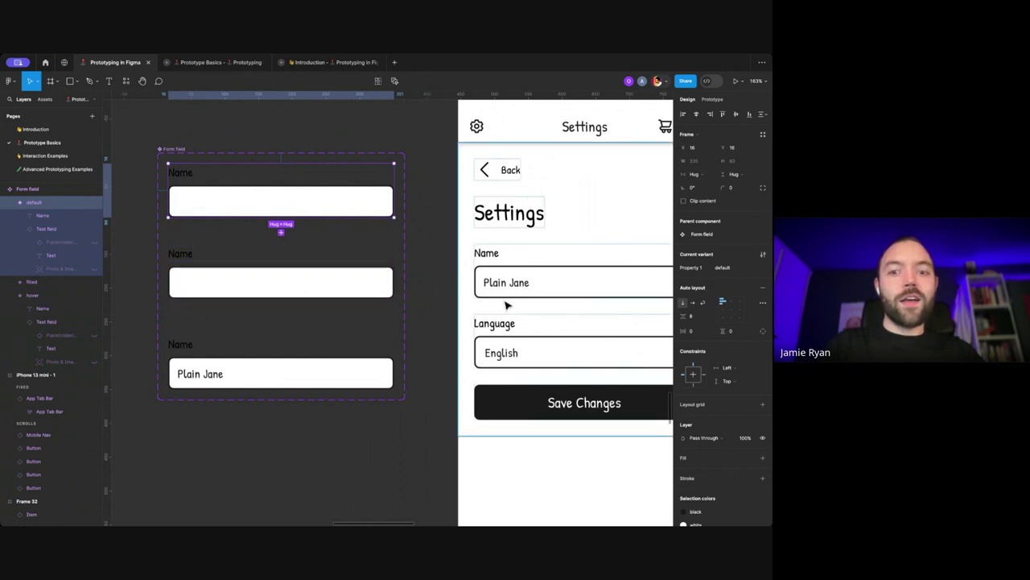
scroll(515, 274, left, 1)
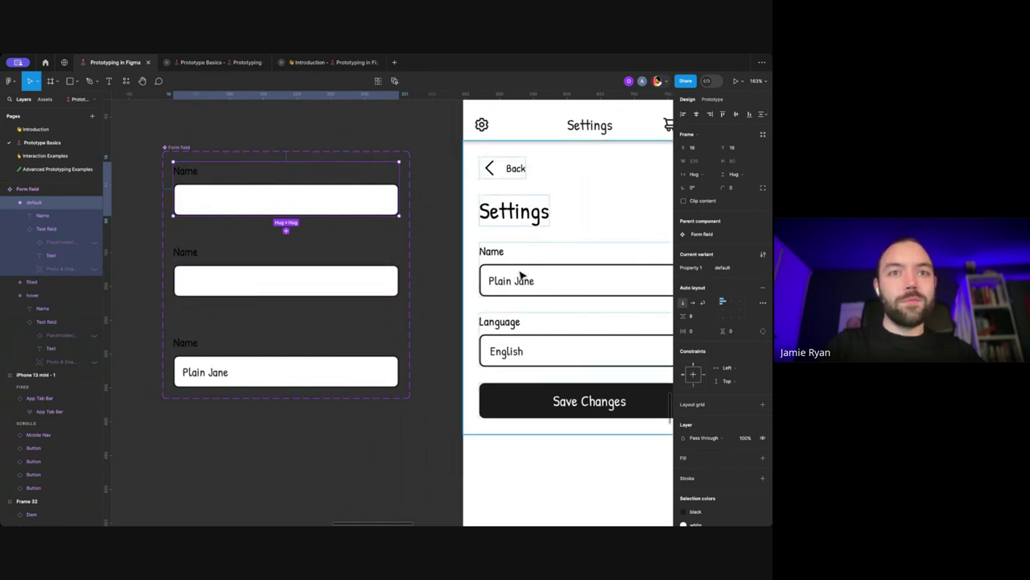
scroll(418, 266, right, 2)
scroll(418, 267, down, 3)
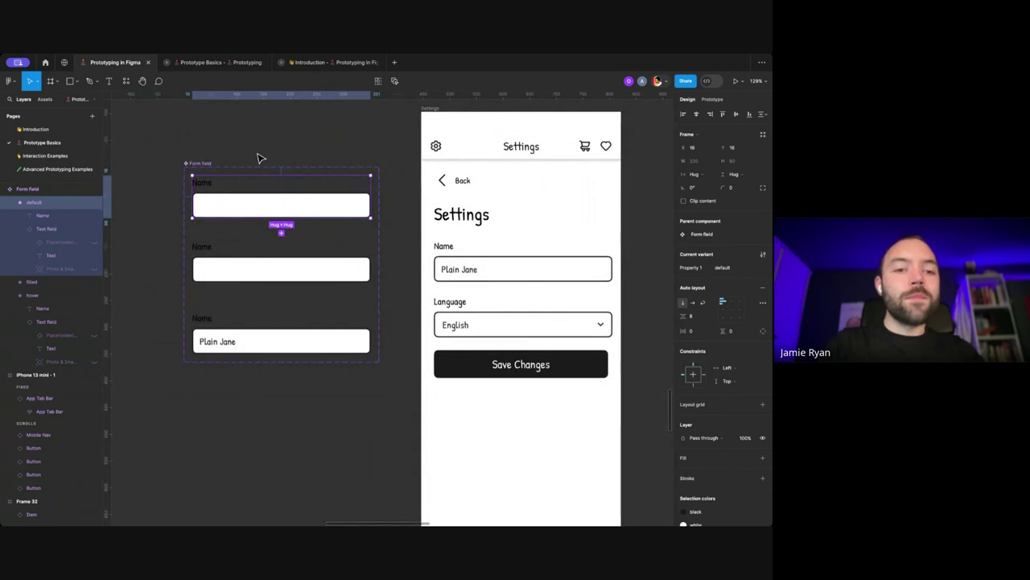
key(Escape)
Step: Detach the white fill style from the hover variant's text field and set its fill to light grey D1D2D3
scroll(207, 182, up, 2)
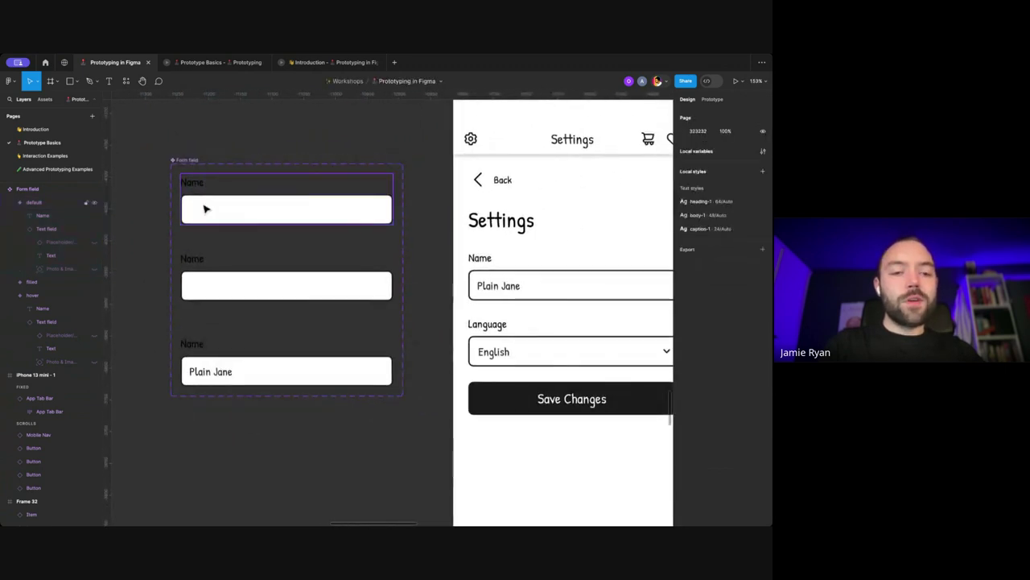
scroll(205, 209, up, 2)
click(266, 313)
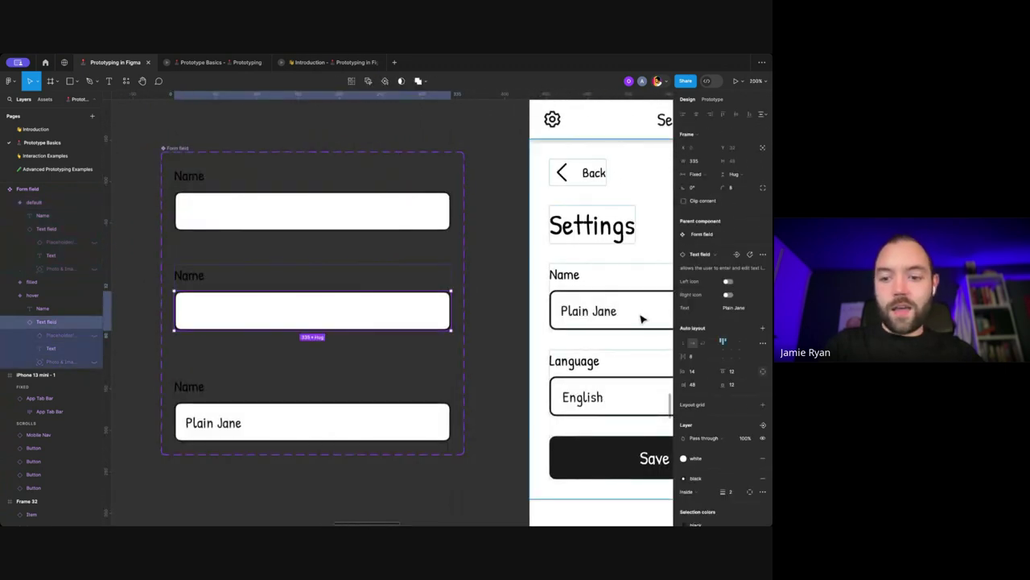
scroll(711, 426, down, 1)
click(742, 439)
click(697, 445)
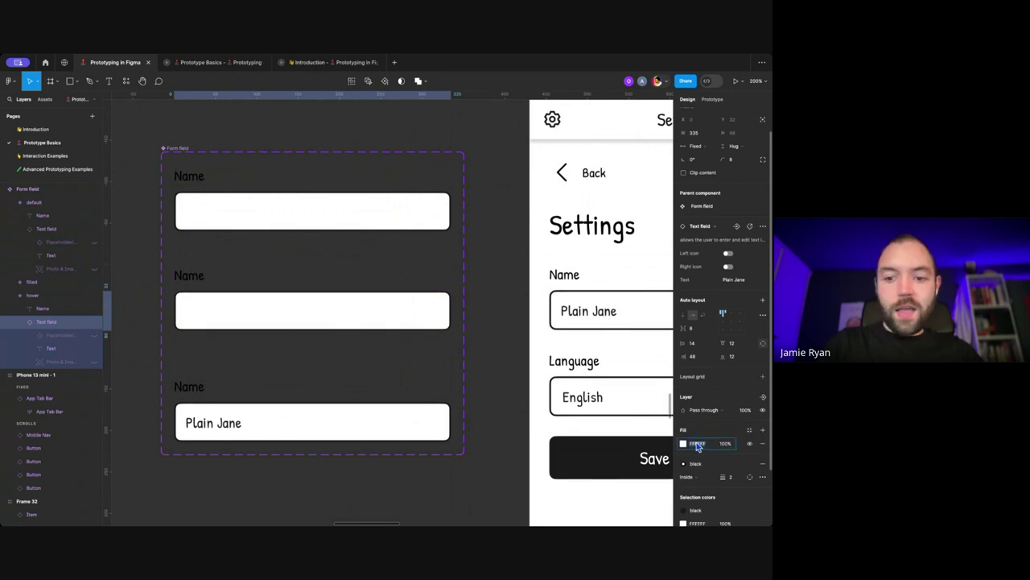
text(d9d9d9)
key(Return)
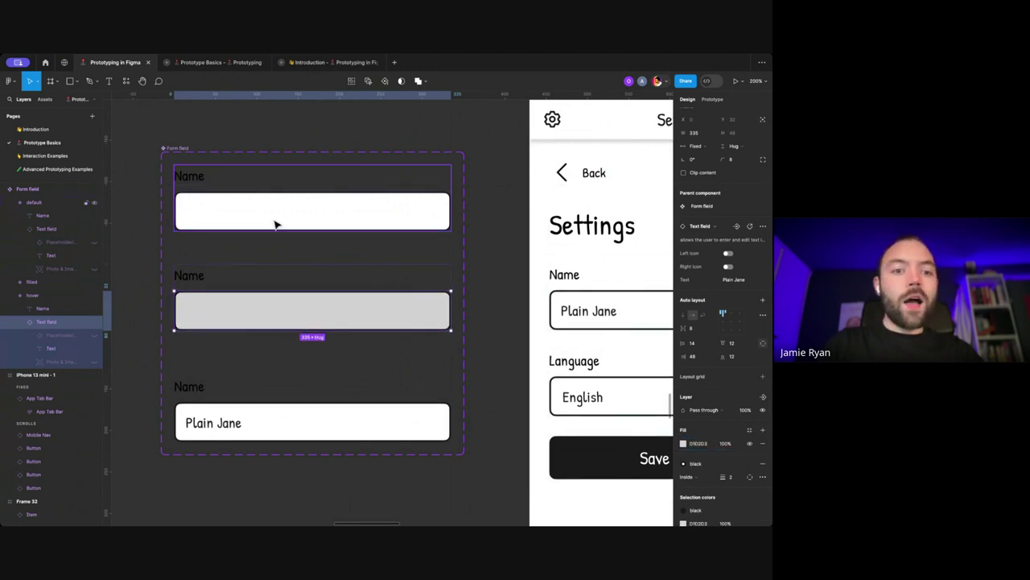
Step: Compare how the text field looks in each Form field variant, from default through hover to filled
click(214, 198)
scroll(209, 196, left, 2)
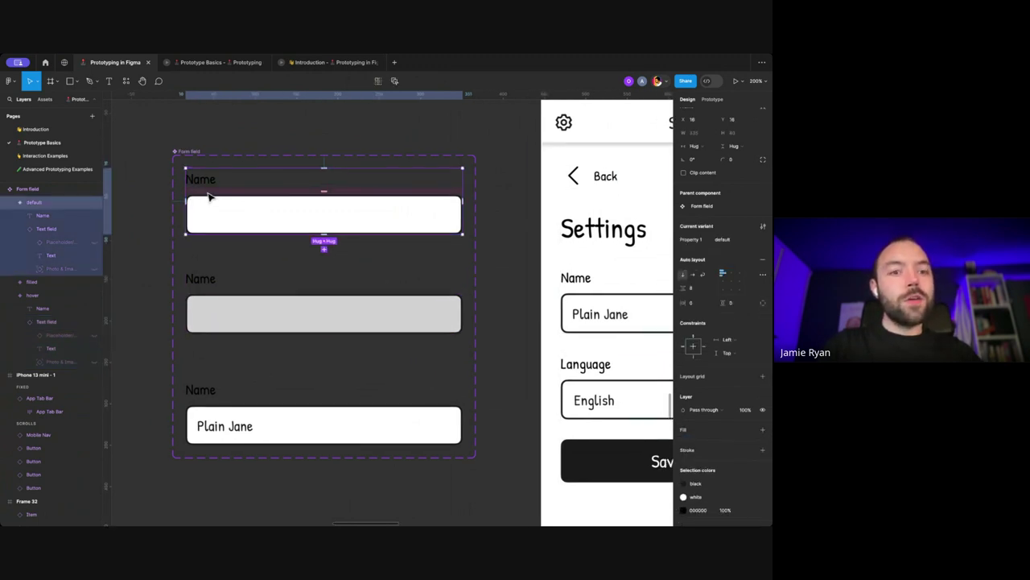
click(223, 290)
scroll(223, 291, down, 1)
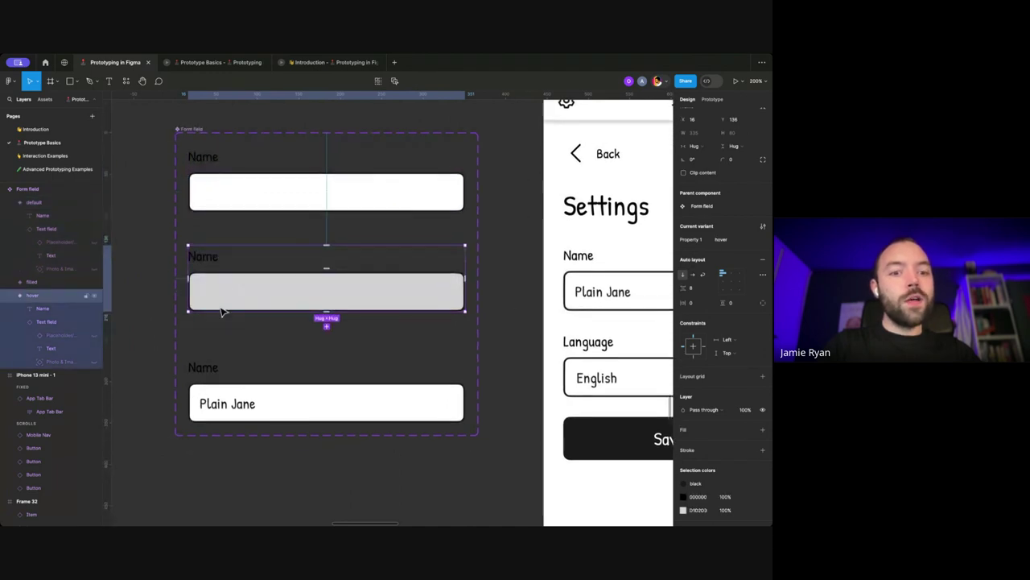
click(230, 389)
scroll(230, 388, down, 1)
scroll(230, 388, right, 1)
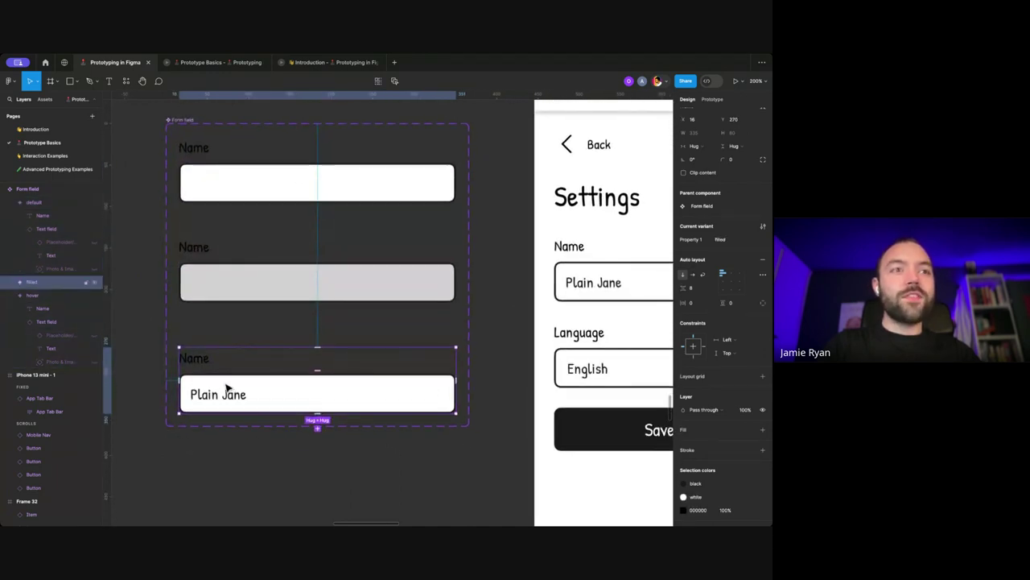
scroll(228, 389, down, 2)
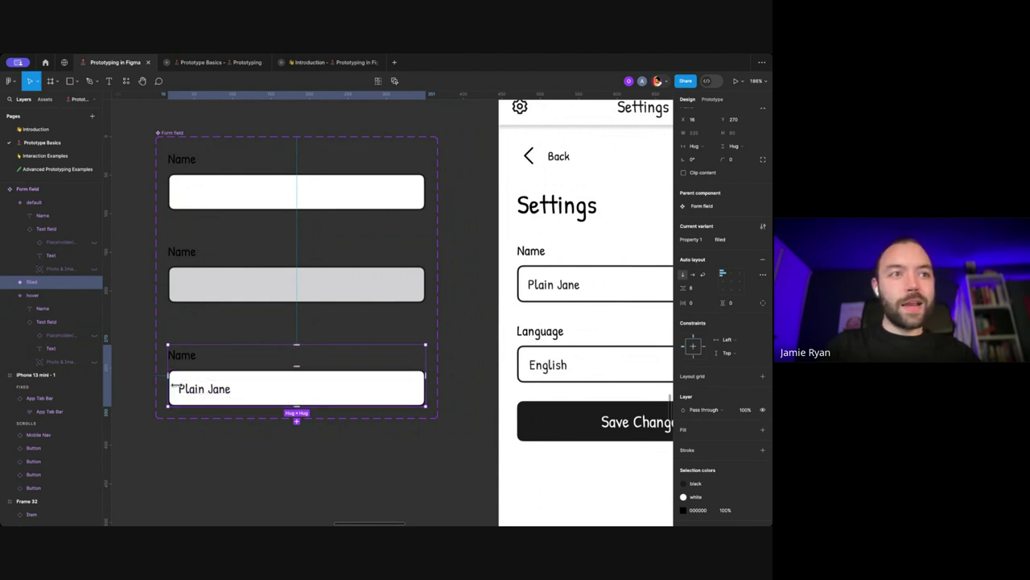
scroll(239, 387, left, 1)
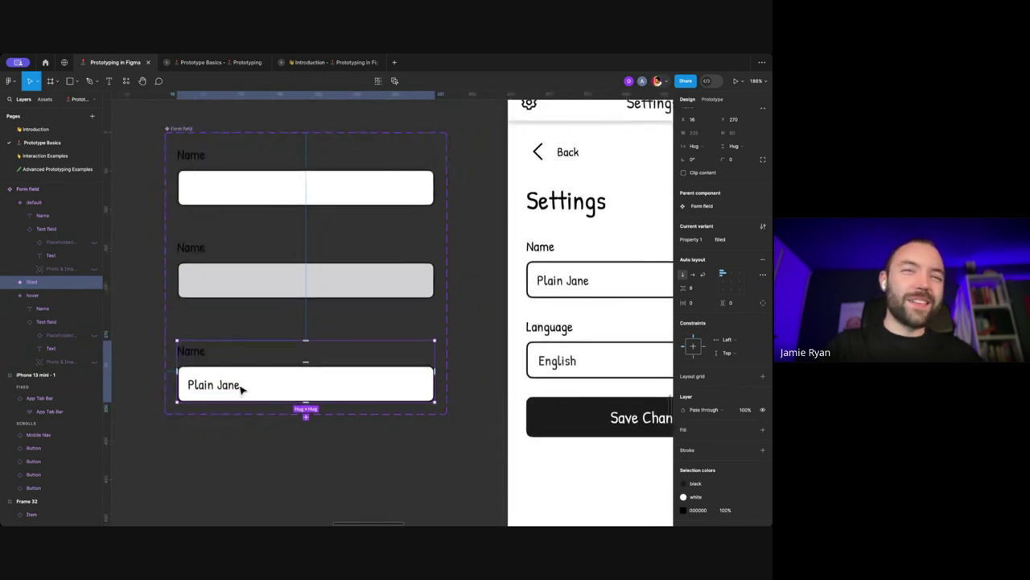
scroll(240, 388, right, 1)
scroll(240, 388, down, 1)
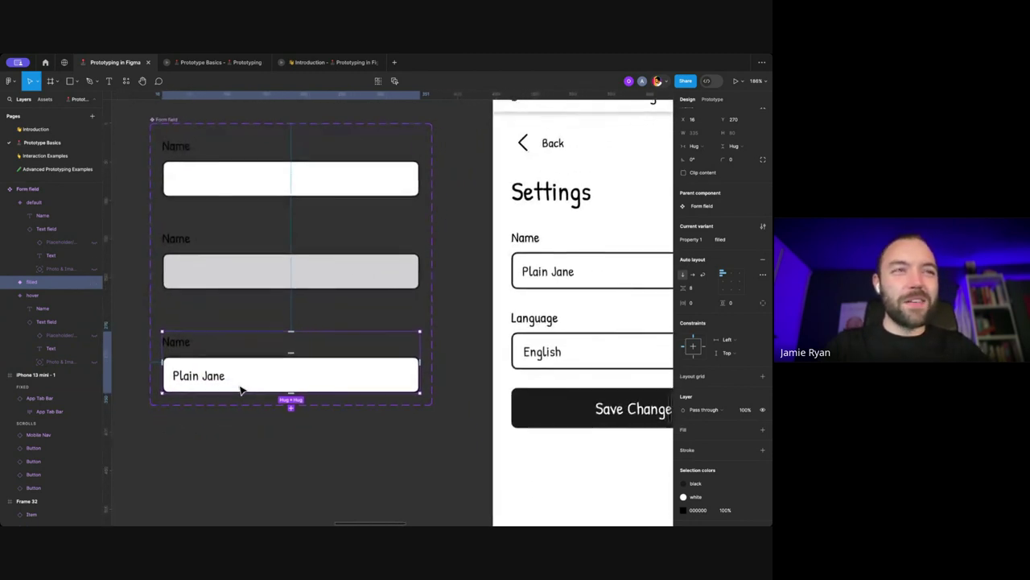
Step: Link the default variant to the hover variant with a While hovering interaction that changes to hover instantly
click(248, 197)
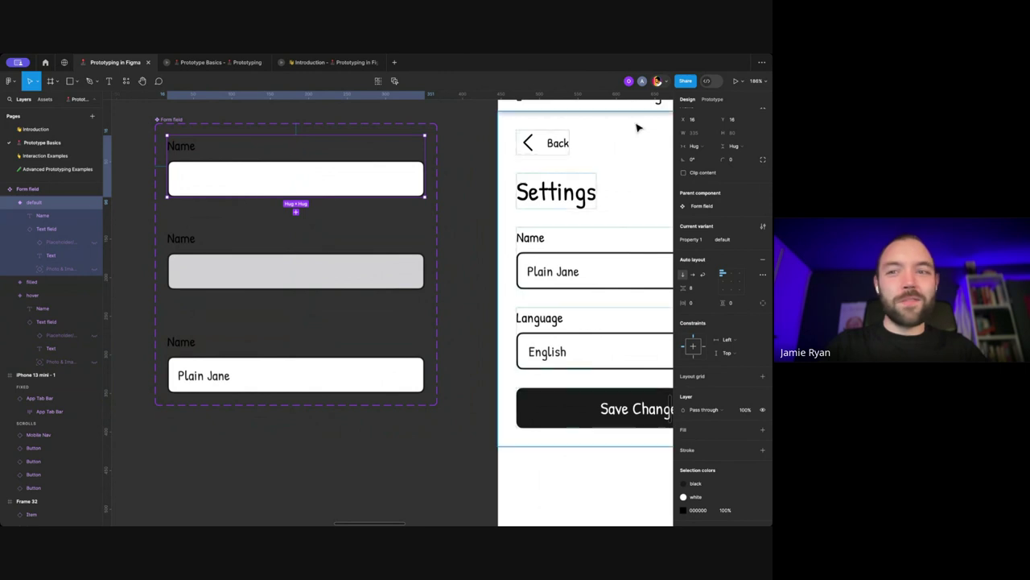
click(712, 99)
scroll(406, 138, right, 2)
scroll(404, 145, left, 4)
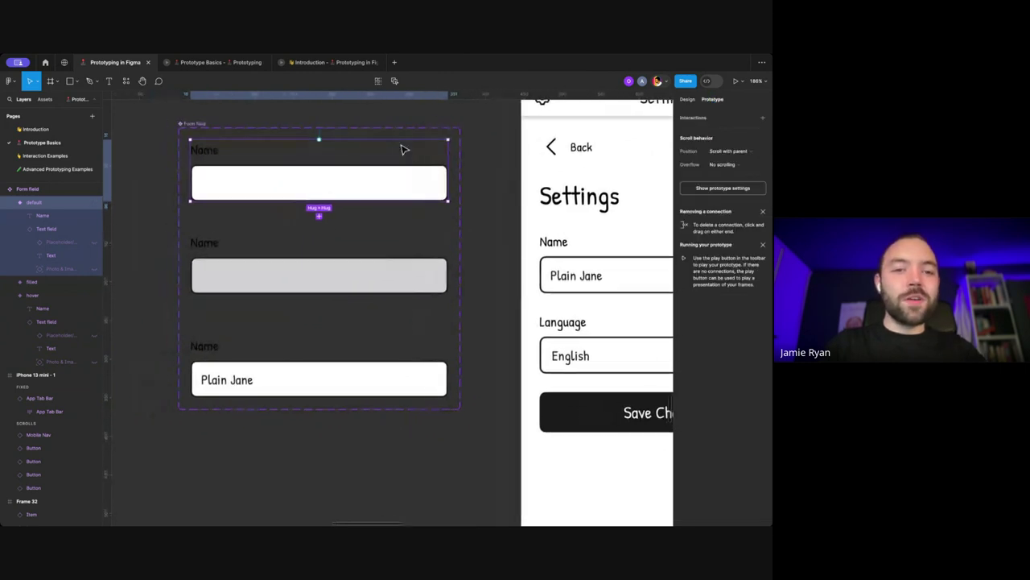
drag(321, 200, 328, 256)
click(293, 254)
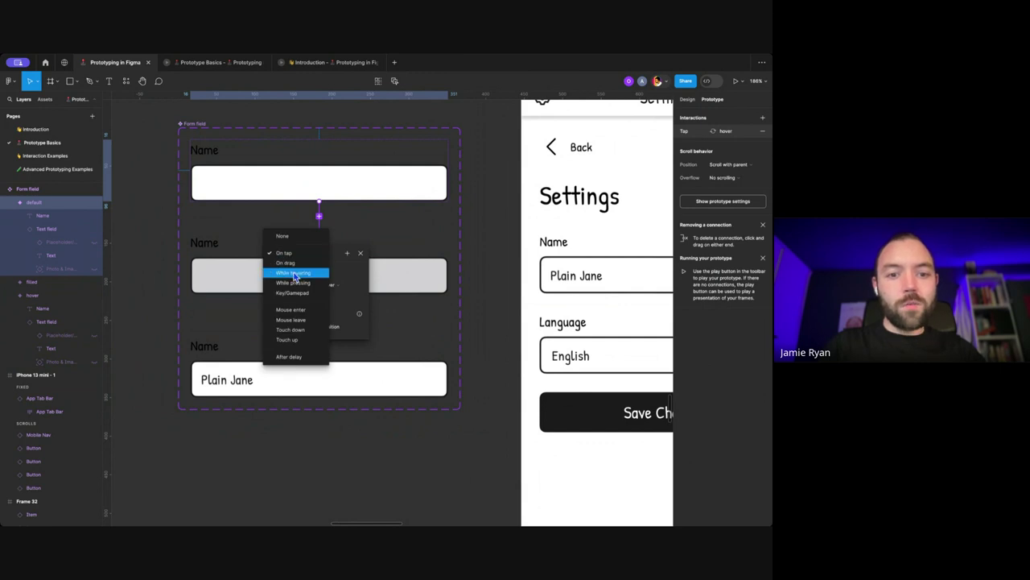
click(295, 271)
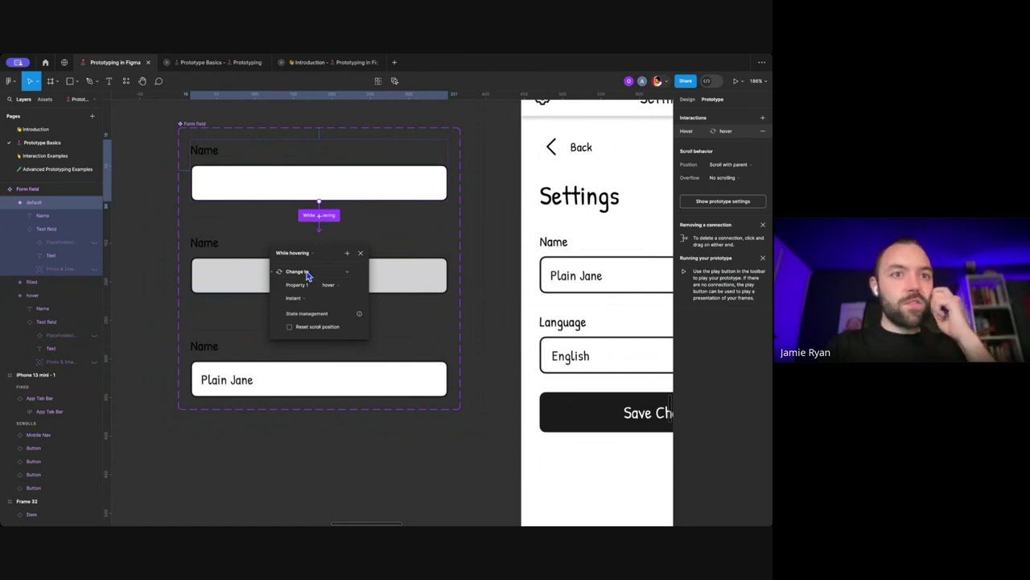
Step: Link the hover variant to the filled variant with an On tap interaction that changes to filled instantly
click(220, 260)
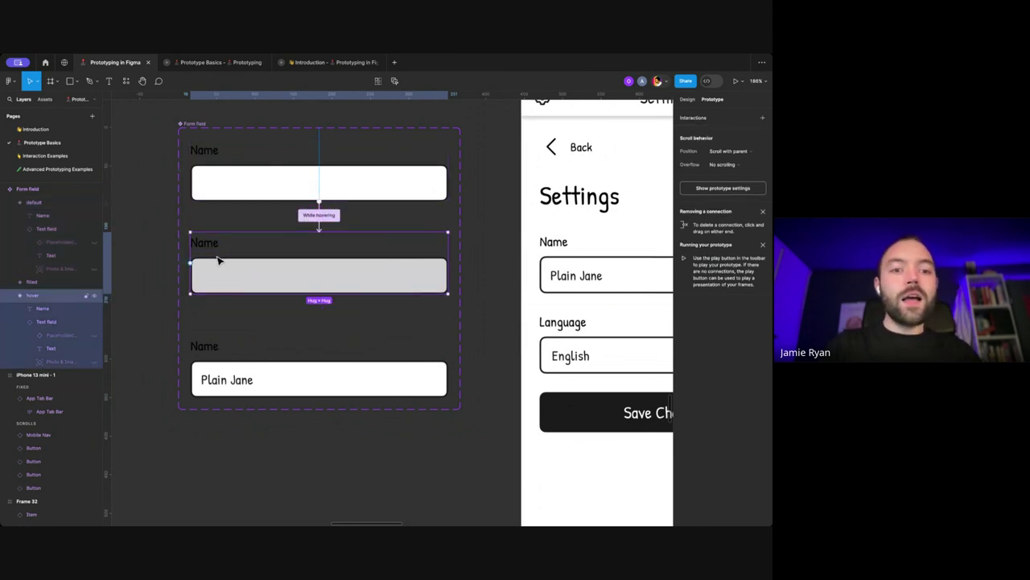
scroll(242, 250, down, 2)
scroll(241, 249, left, 2)
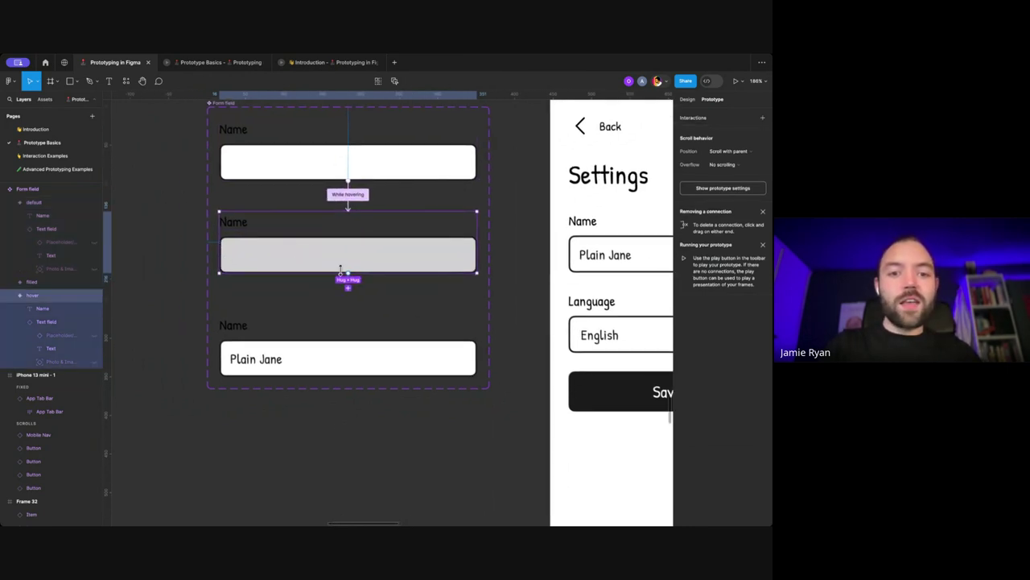
drag(348, 281, 343, 339)
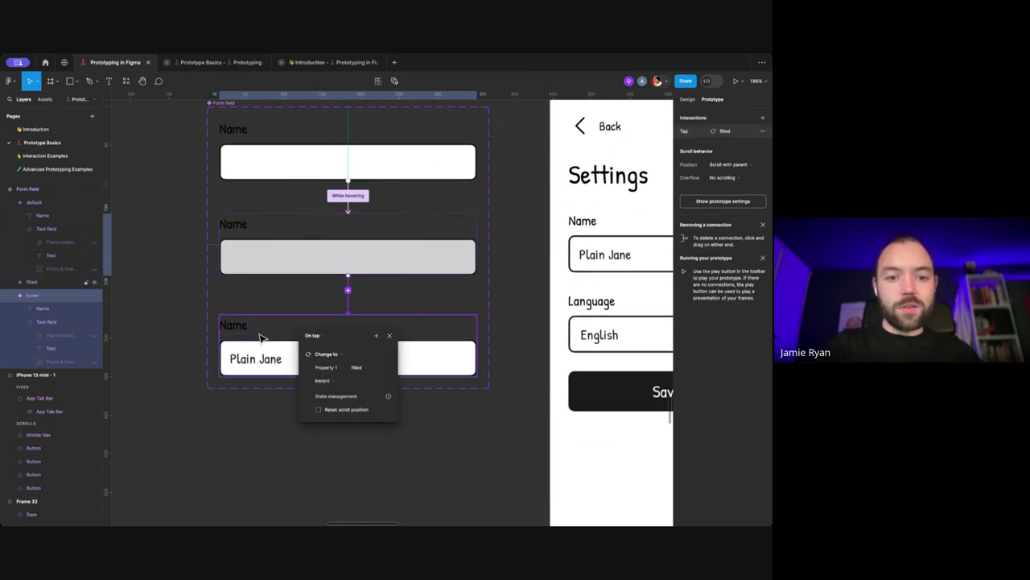
Step: Try a Key/Gamepad trigger on the hover-to-filled interaction and return the trigger to On tap
click(317, 342)
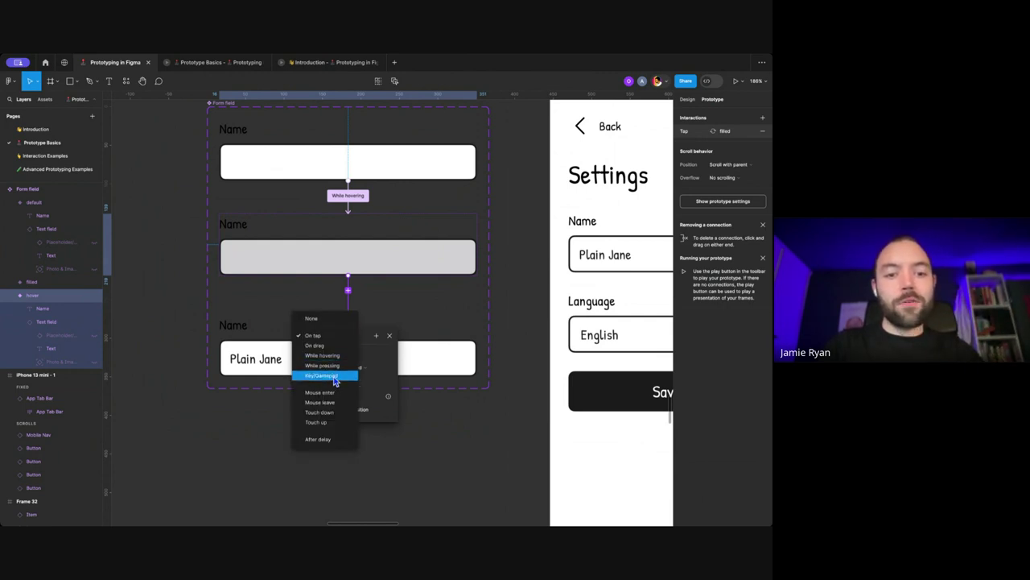
click(330, 376)
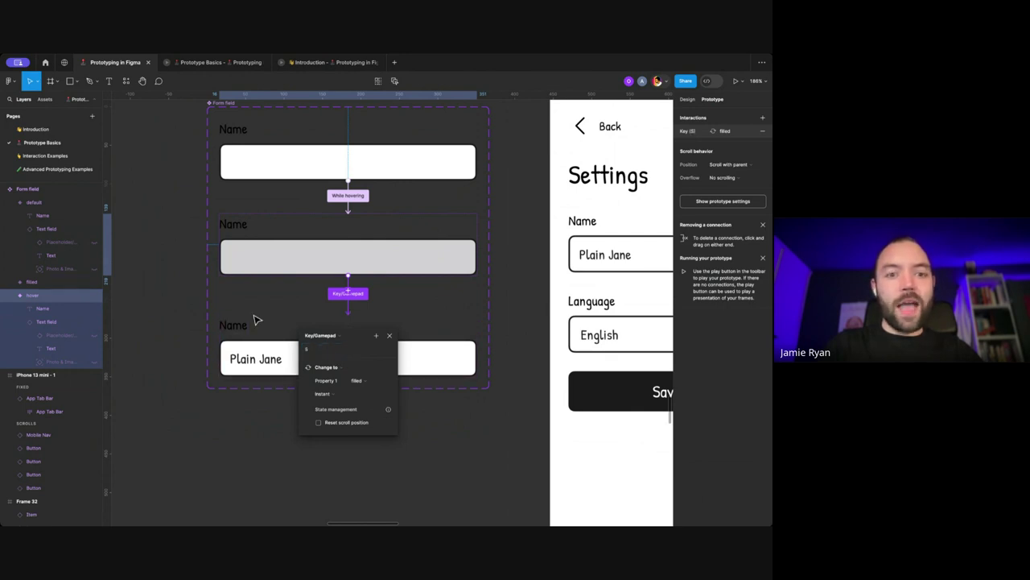
click(338, 338)
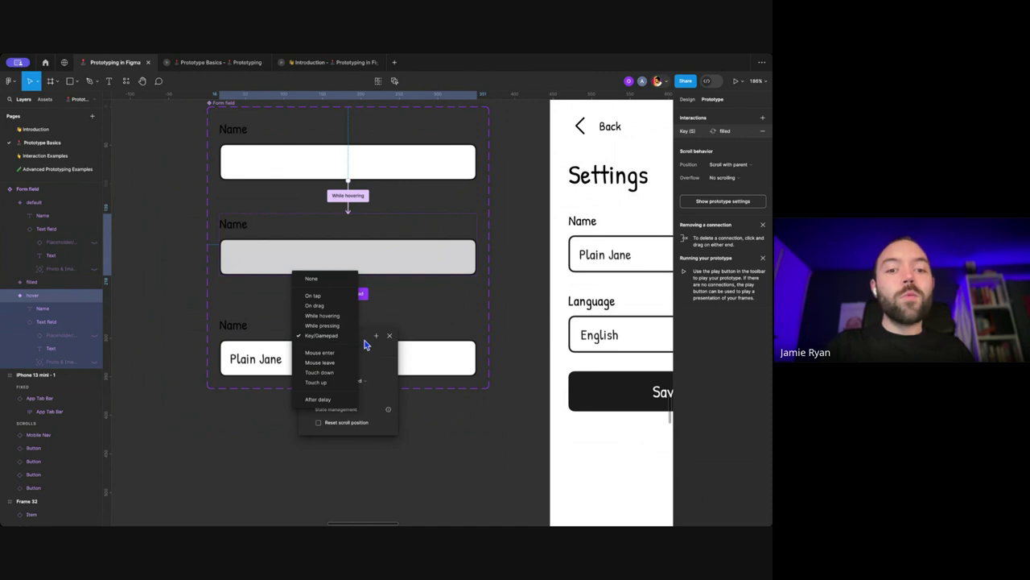
click(364, 344)
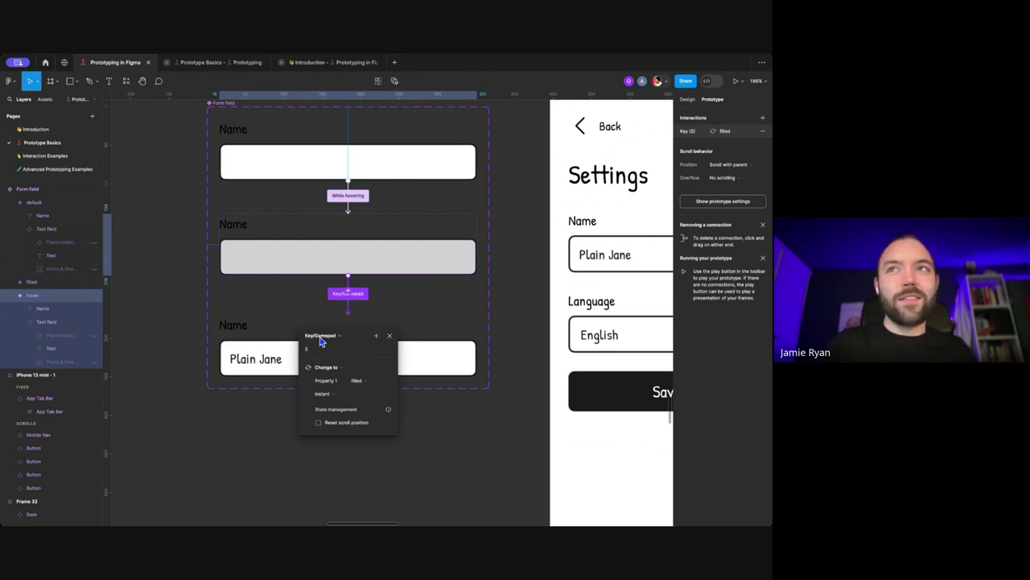
click(321, 338)
click(323, 298)
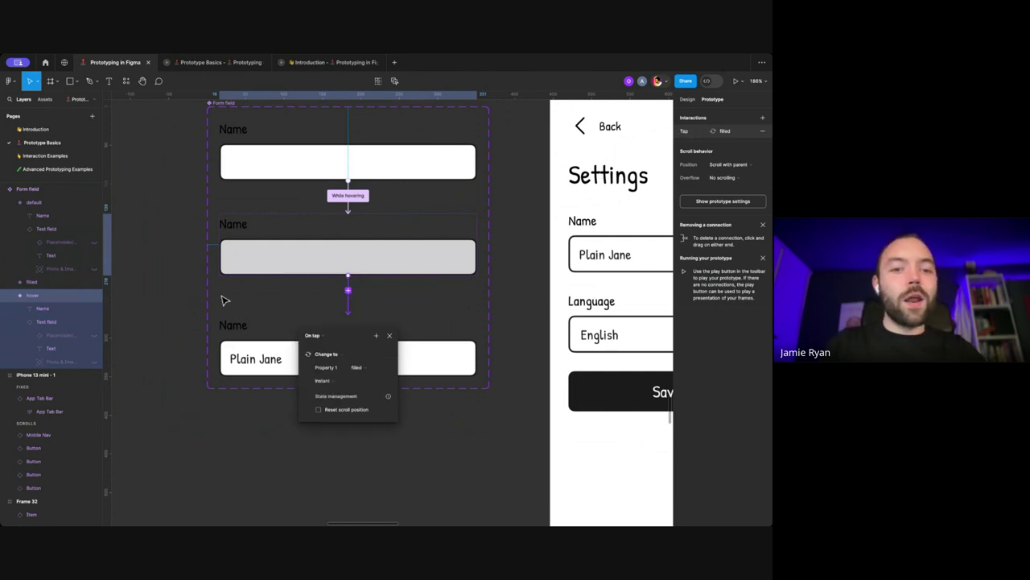
click(184, 299)
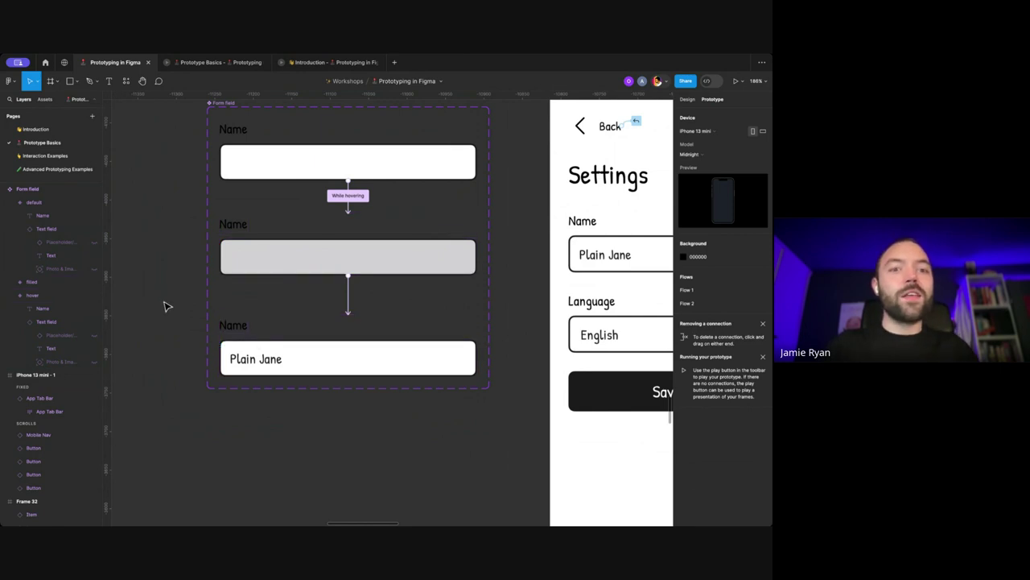
Step: Replace the Name label and text field group on the Settings screen with an instance of the default Form field component
scroll(164, 306, down, 3)
scroll(246, 196, up, 2)
drag(233, 228, 265, 153)
scroll(347, 220, right, 3)
click(396, 296)
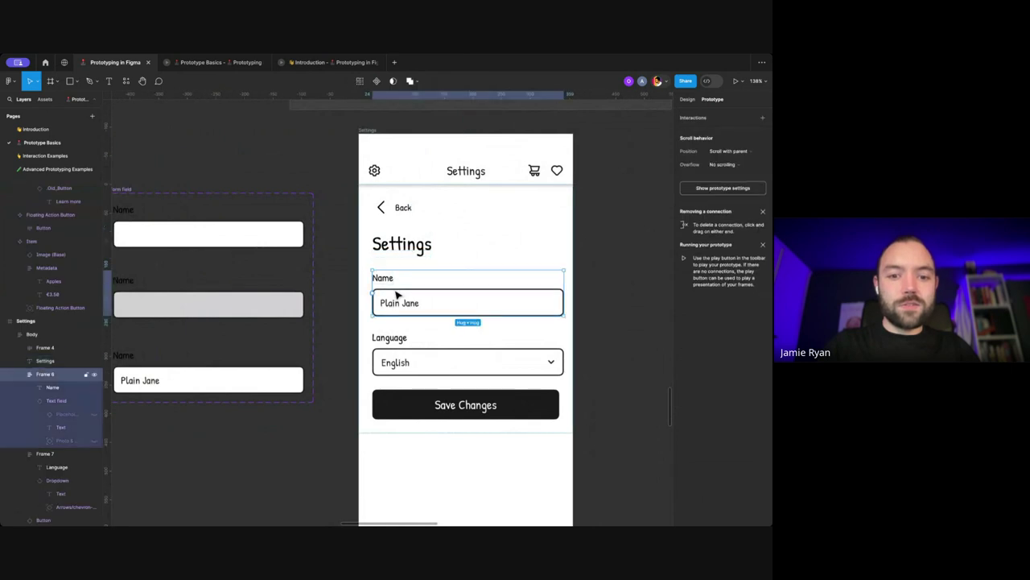
key(ctrl+shift+r)
scroll(395, 294, right, 1)
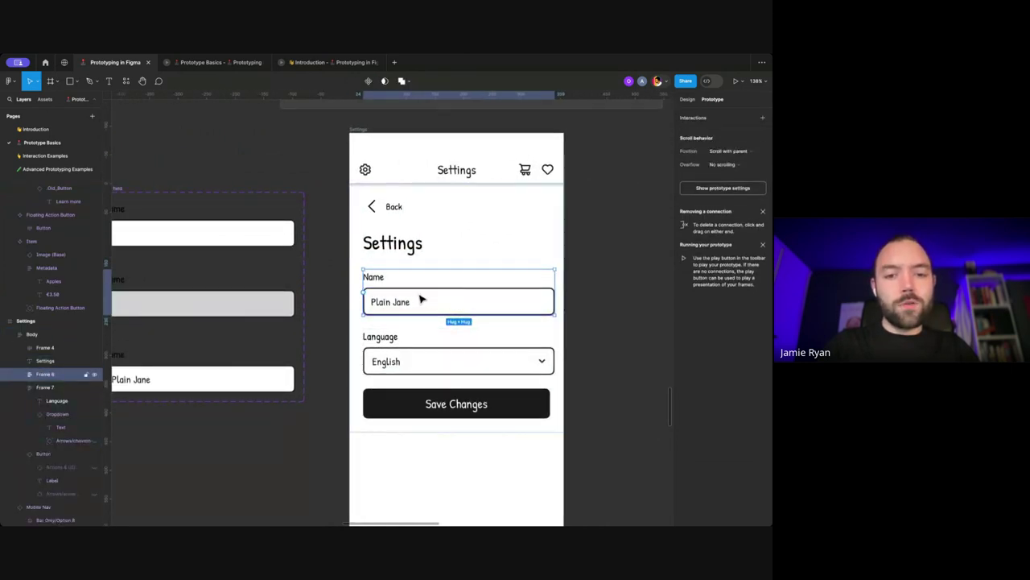
key(ctrl+z)
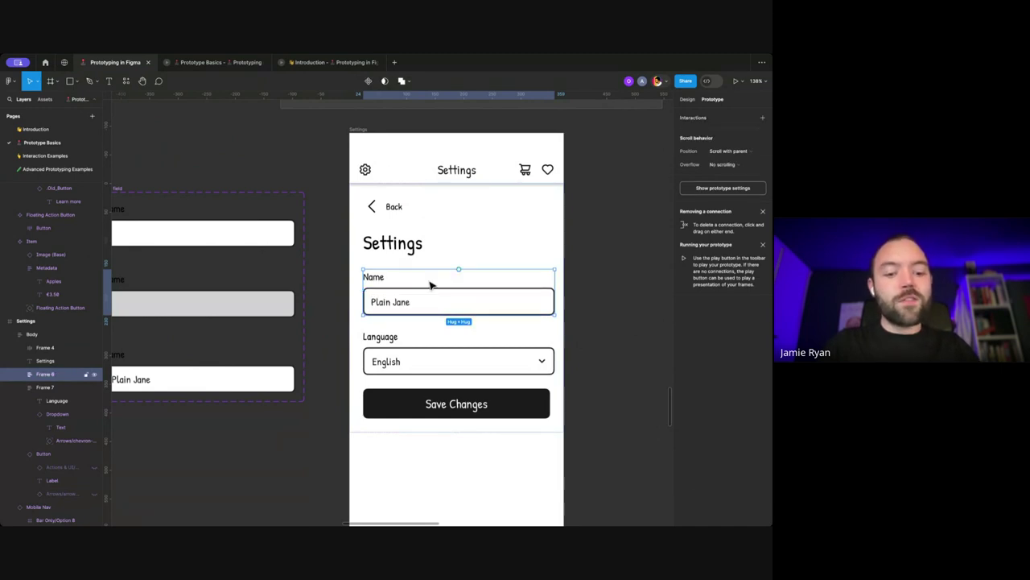
key(ctrl+shift+z)
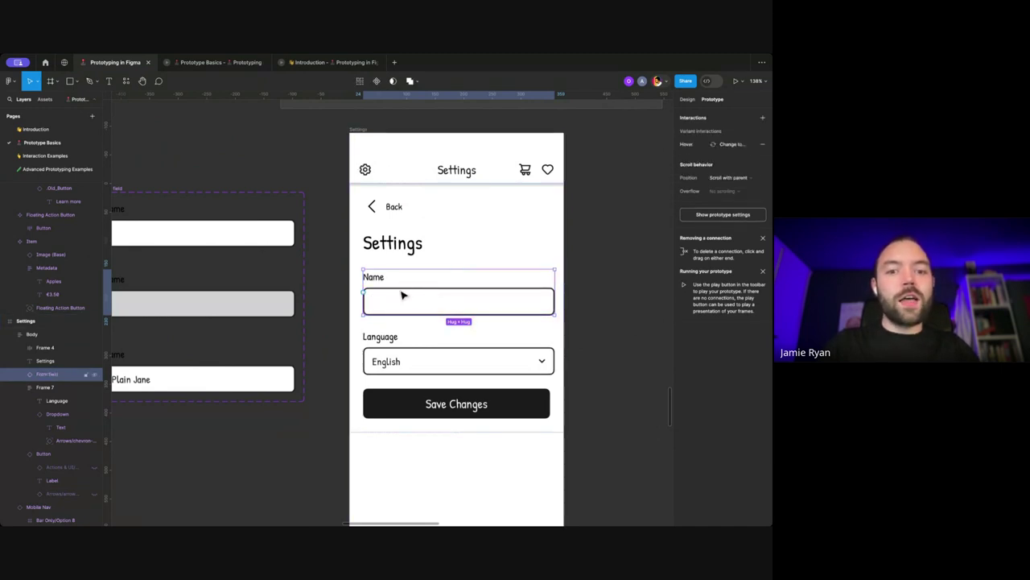
scroll(411, 294, down, 1)
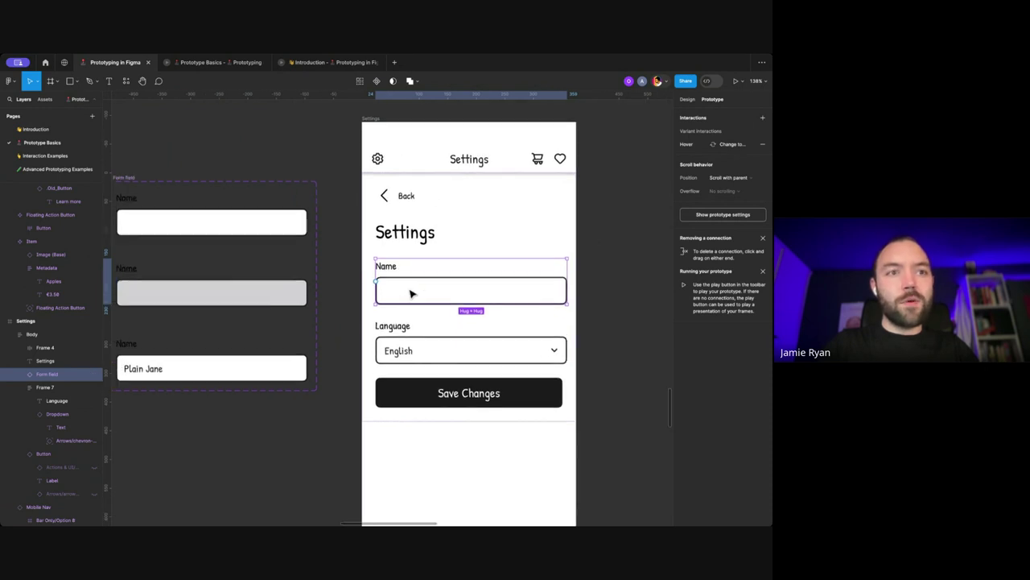
key(ctrl+z)
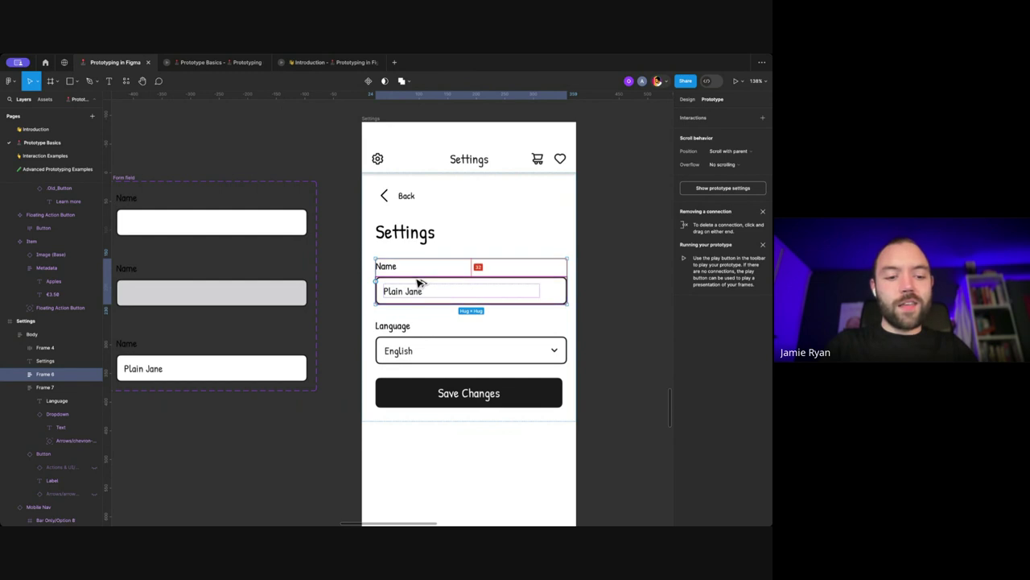
key(ctrl+shift+z)
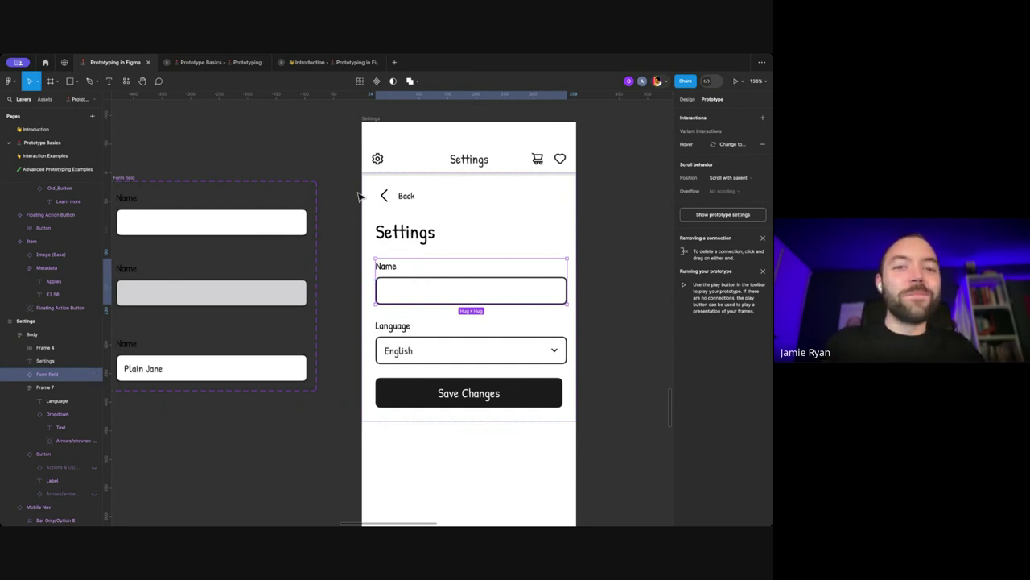
Step: Try replacing the Settings heading with a Form field instance and undo the replacement
scroll(370, 222, down, 1)
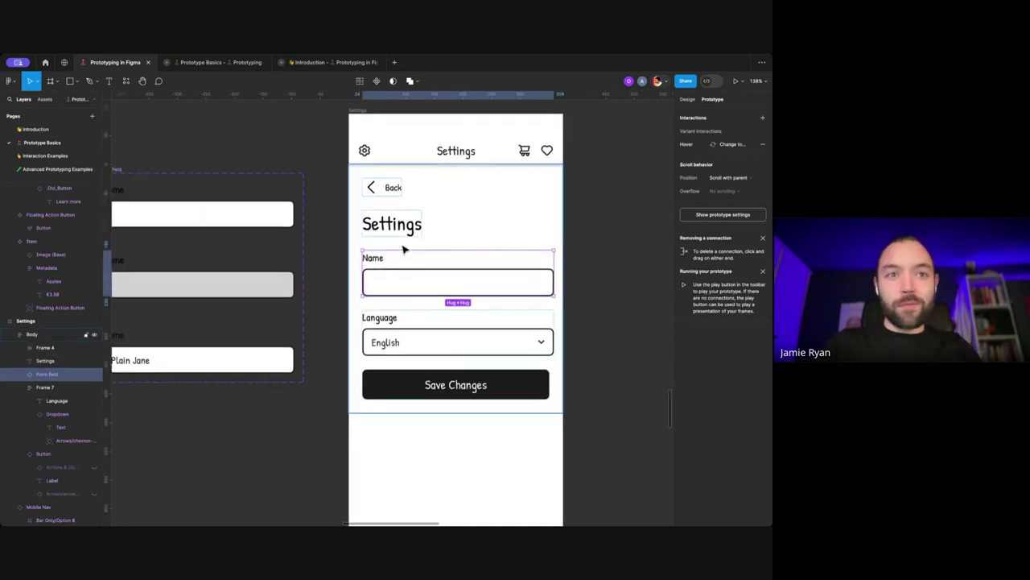
click(387, 223)
key(ctrl+shift+r)
scroll(386, 223, down, 1)
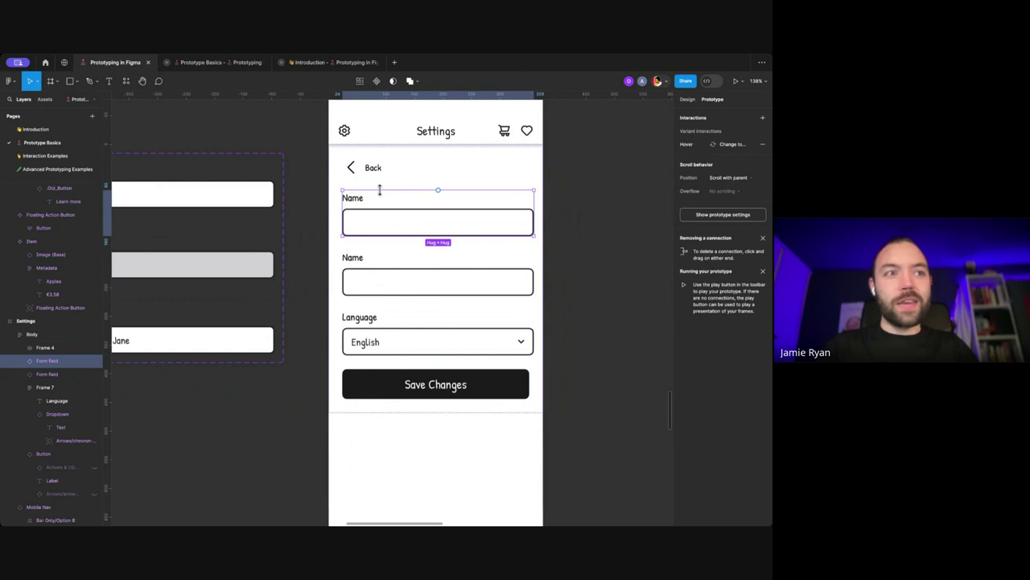
key(ctrl+z)
scroll(400, 149, down, 3)
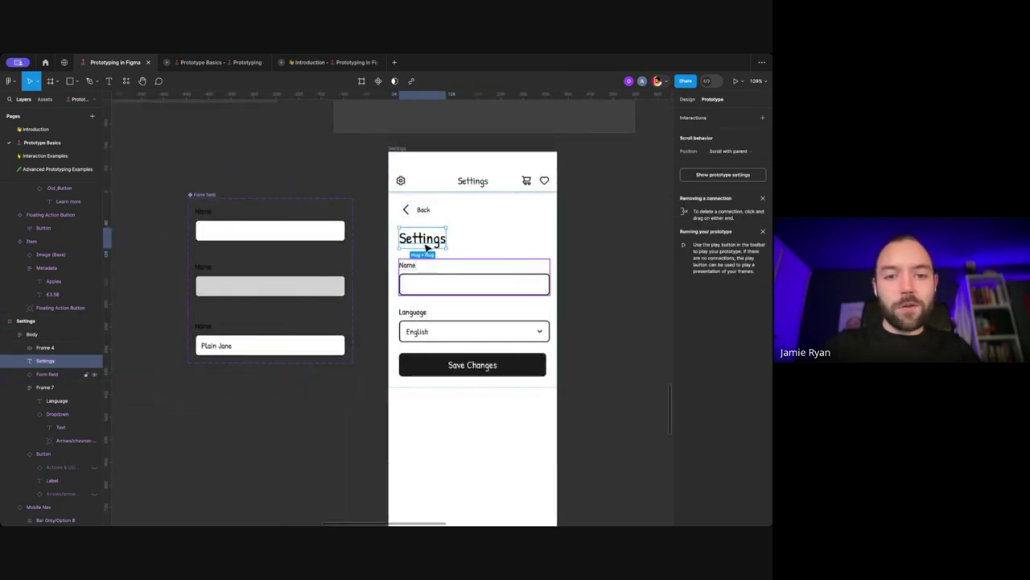
click(362, 176)
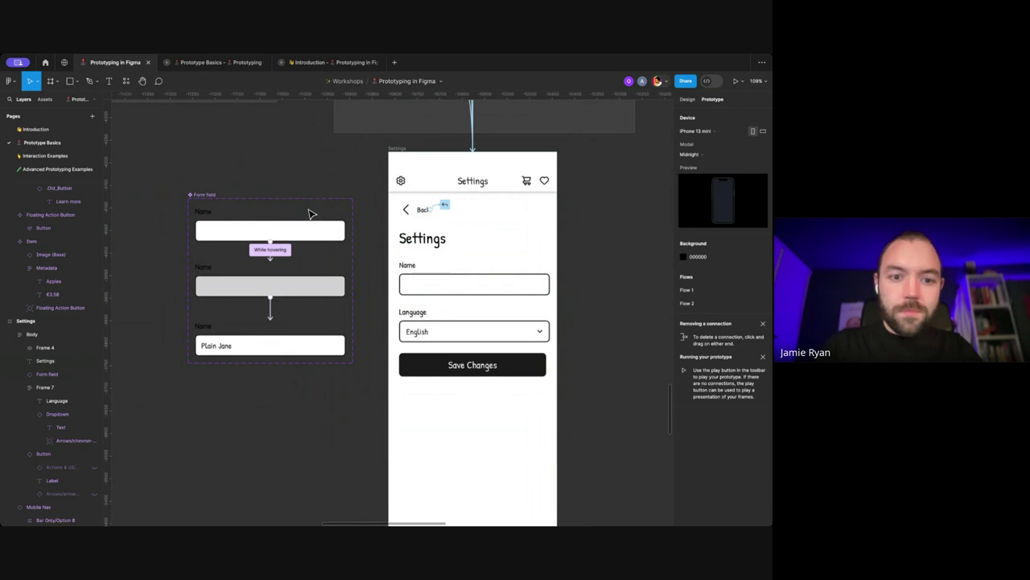
Step: Preview the Settings screen and test the Name field's hover and tap interactions
click(400, 148)
key(shift+space)
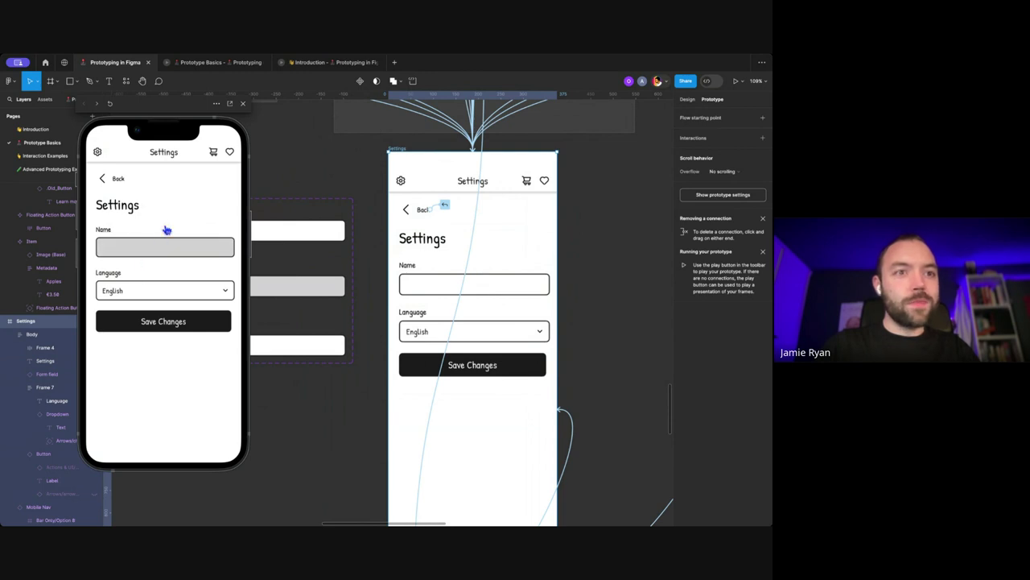
click(134, 252)
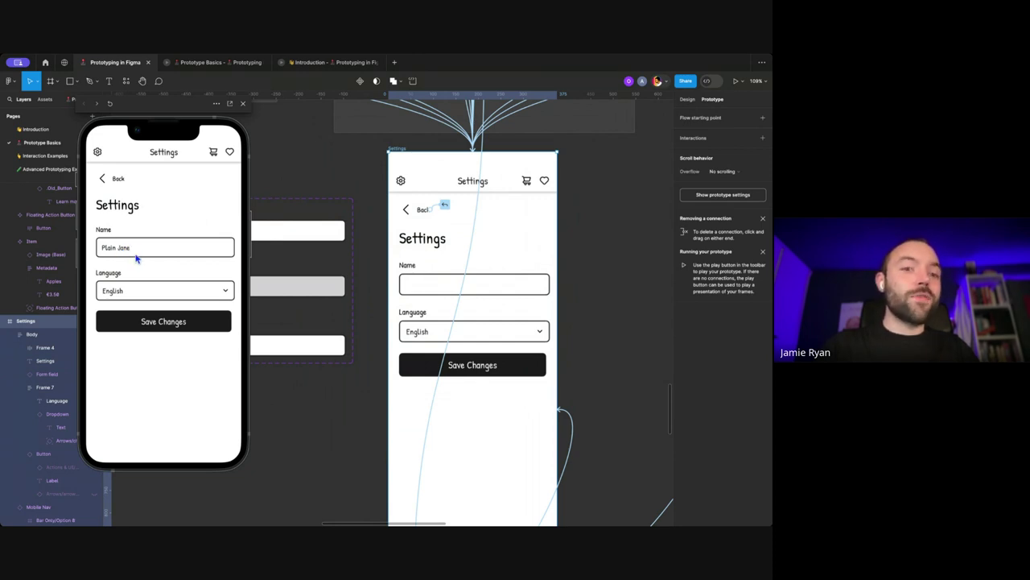
Step: Link the filled variant back to the default variant with a Key/Gamepad interaction on Backspace that changes instantly
click(326, 336)
scroll(346, 346, left, 4)
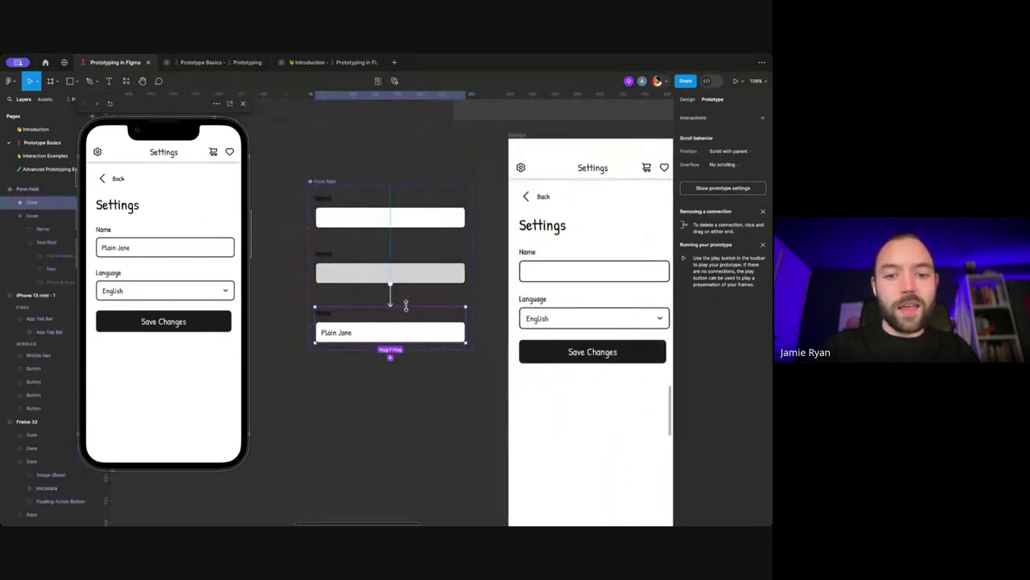
drag(406, 305, 409, 221)
click(356, 248)
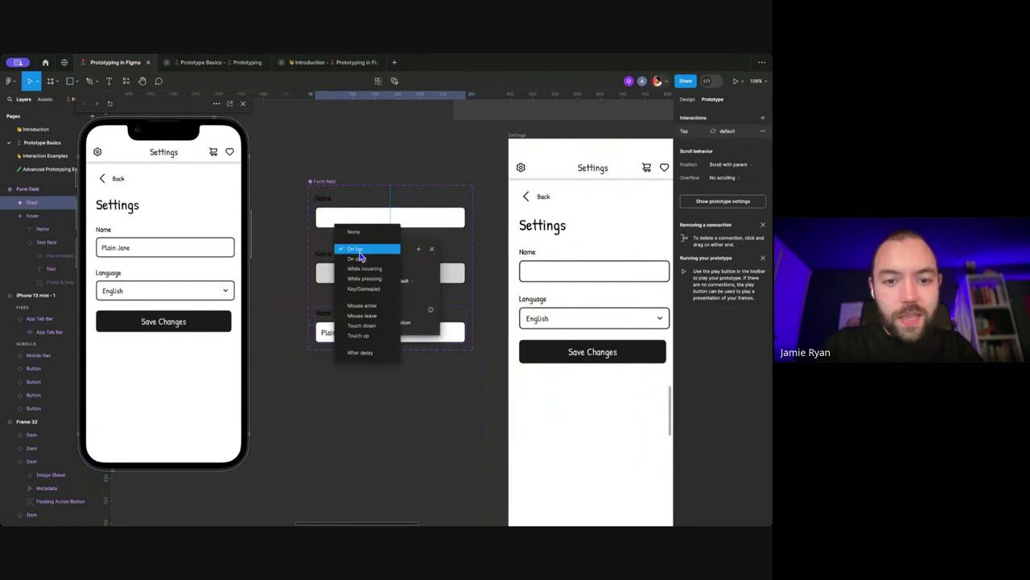
click(364, 288)
key(BackSpace)
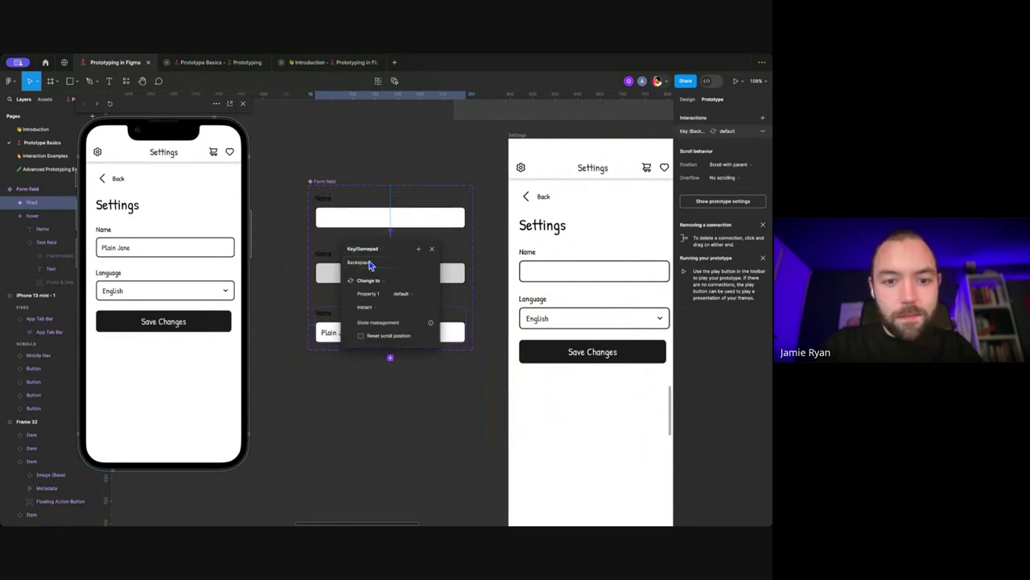
Step: Test the Backspace interaction on the previewed Name field and fill the field again
click(193, 245)
key(BackSpace)
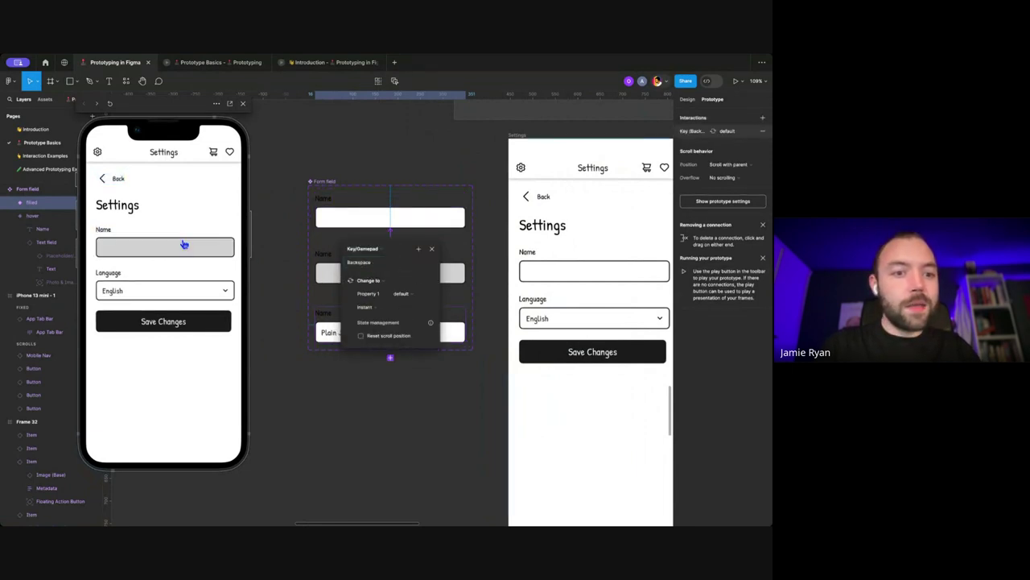
click(111, 250)
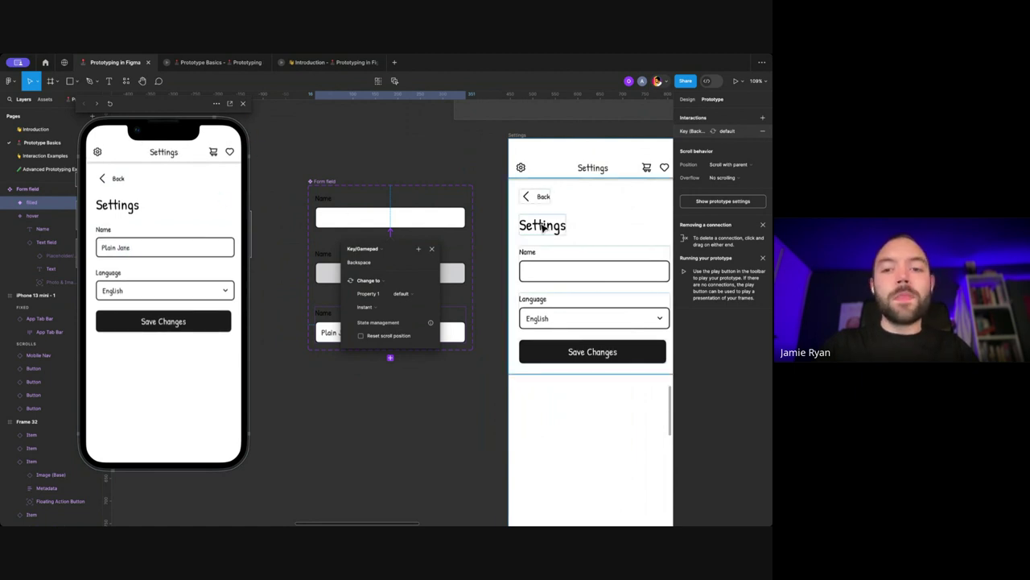
Step: Duplicate the Settings screen's Name form field twice so three are stacked above Language
click(545, 264)
key(ctrl+d)
key(ctrl+d)
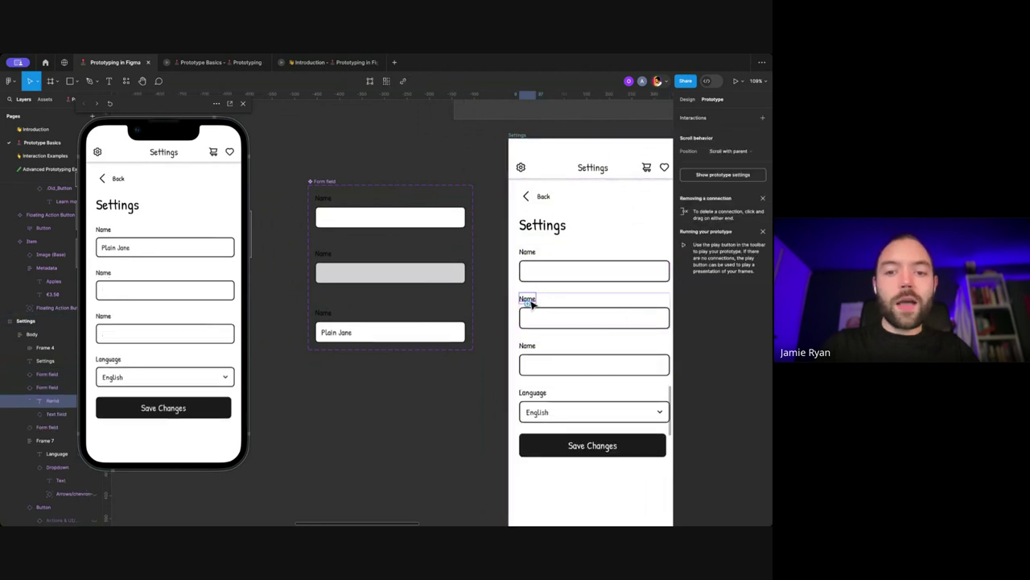
double_click(538, 299)
scroll(540, 306, up, 3)
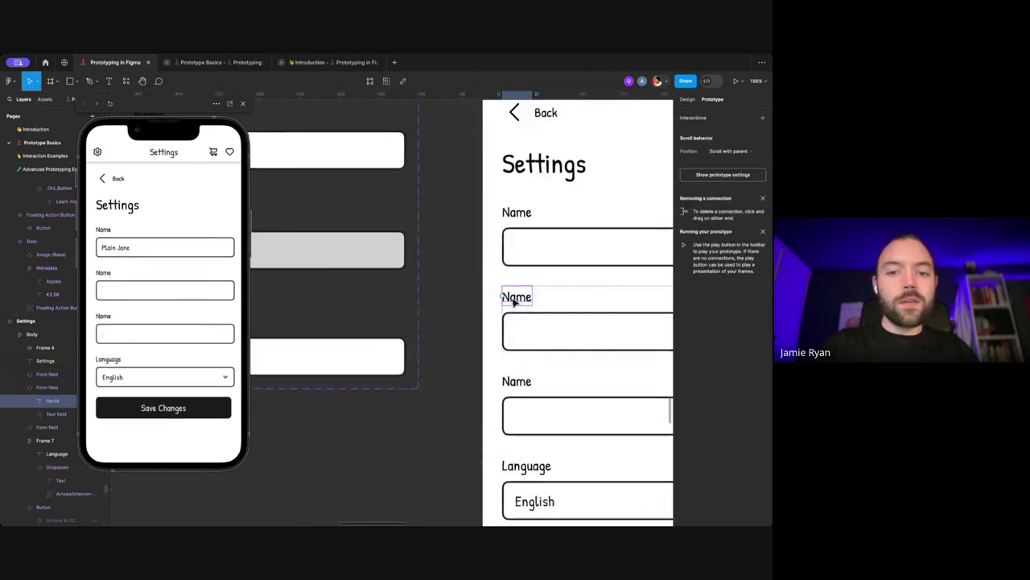
click(533, 278)
key(shift+0)
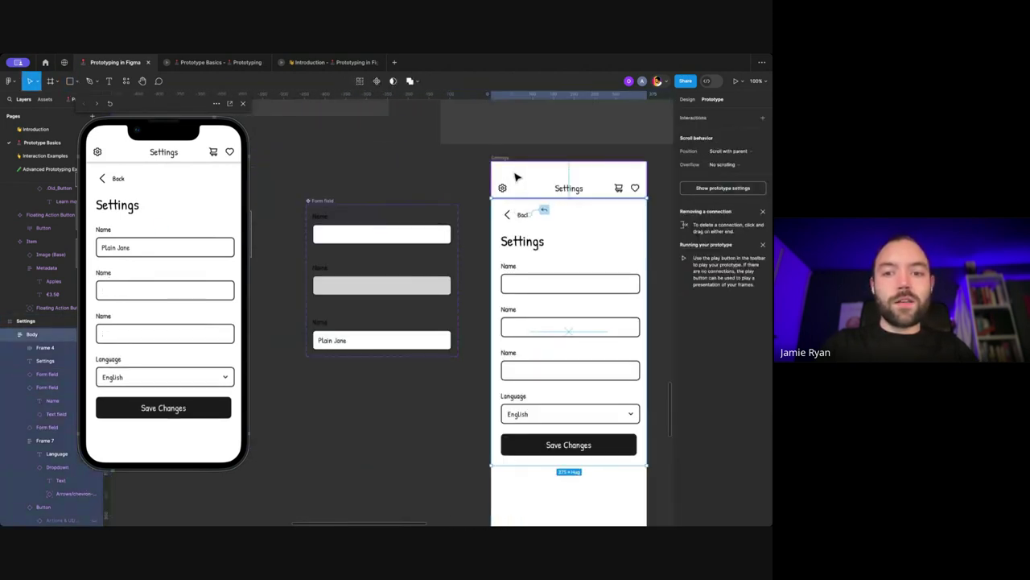
key(shift+Return)
scroll(287, 207, right, 2)
click(322, 146)
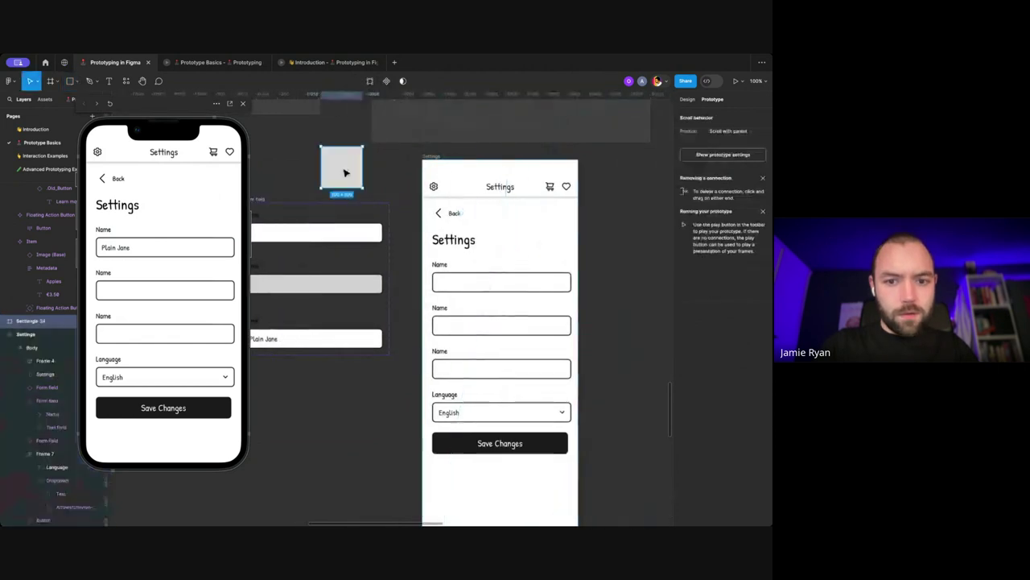
key(ctrl+z)
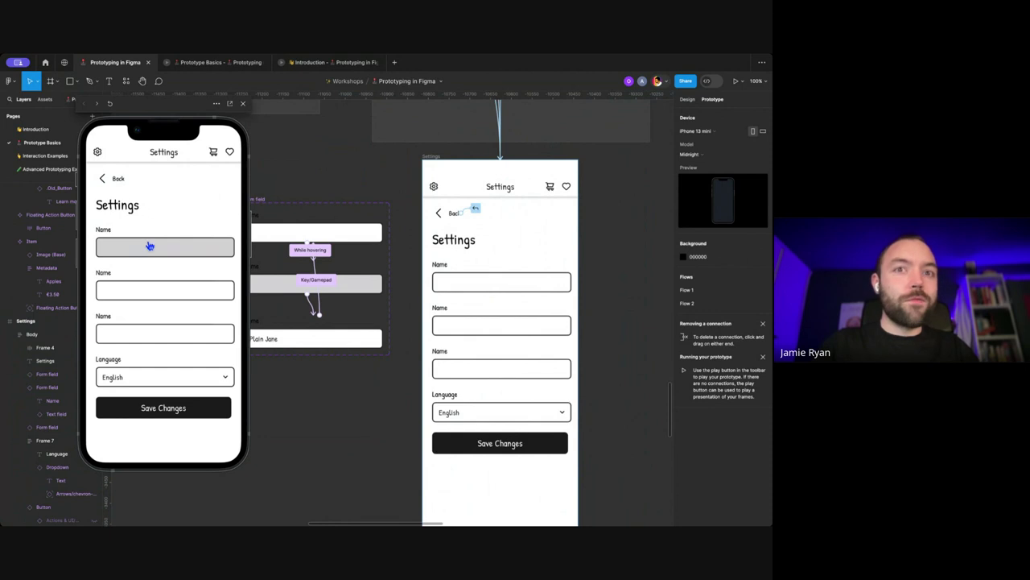
Step: Test all three Name fields in the preview by filling each one, and check how the Settings screen scrolls
key(Return)
key(Return)
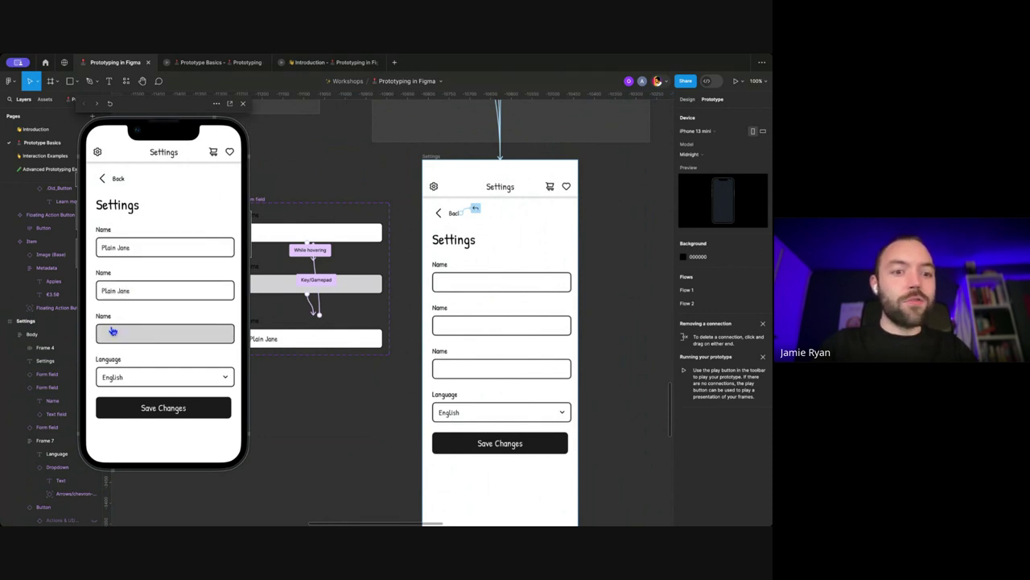
key(Return)
scroll(139, 281, down, 2)
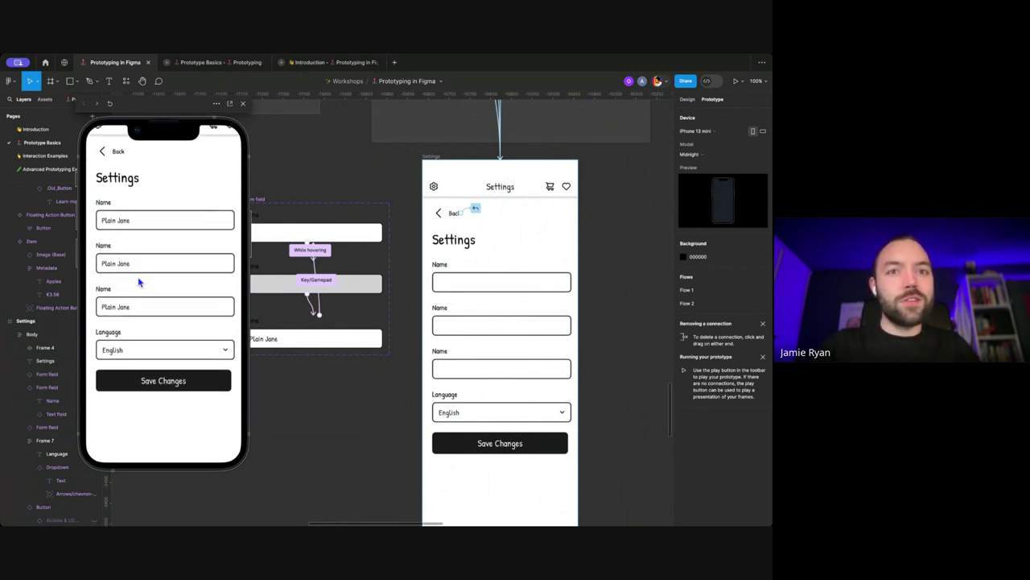
scroll(124, 299, down, 1)
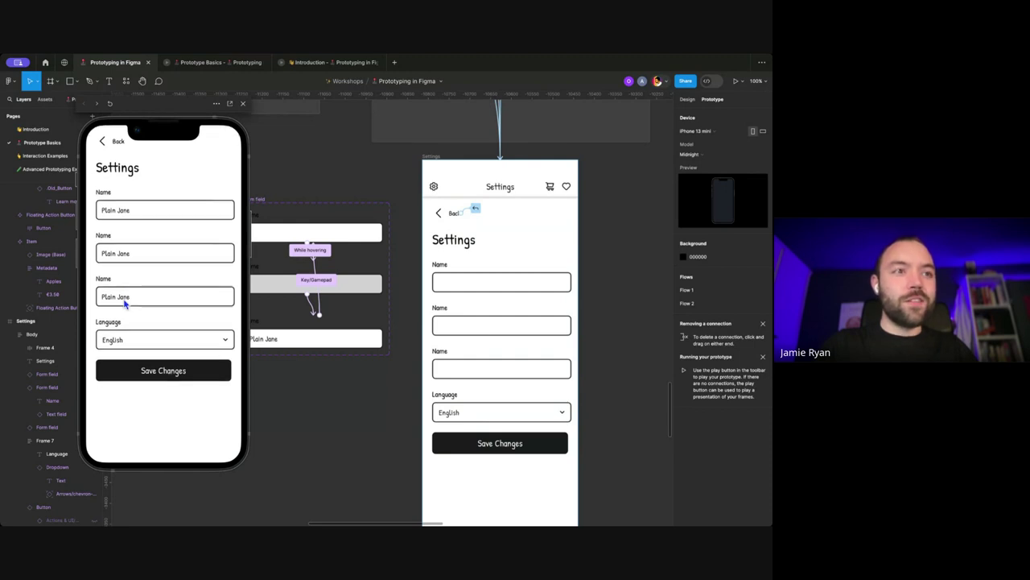
scroll(125, 303, down, 3)
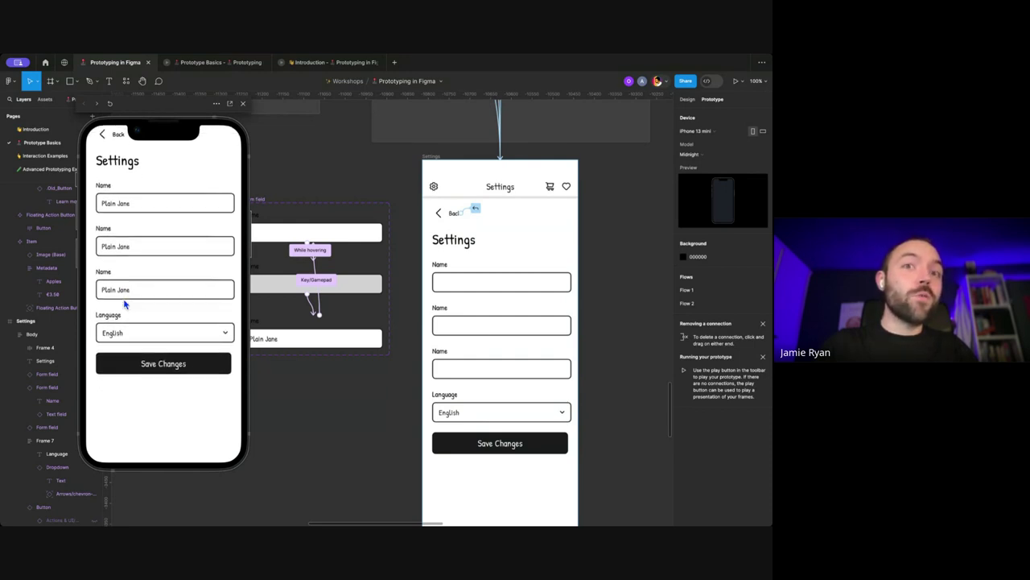
scroll(133, 265, up, 3)
scroll(145, 241, down, 5)
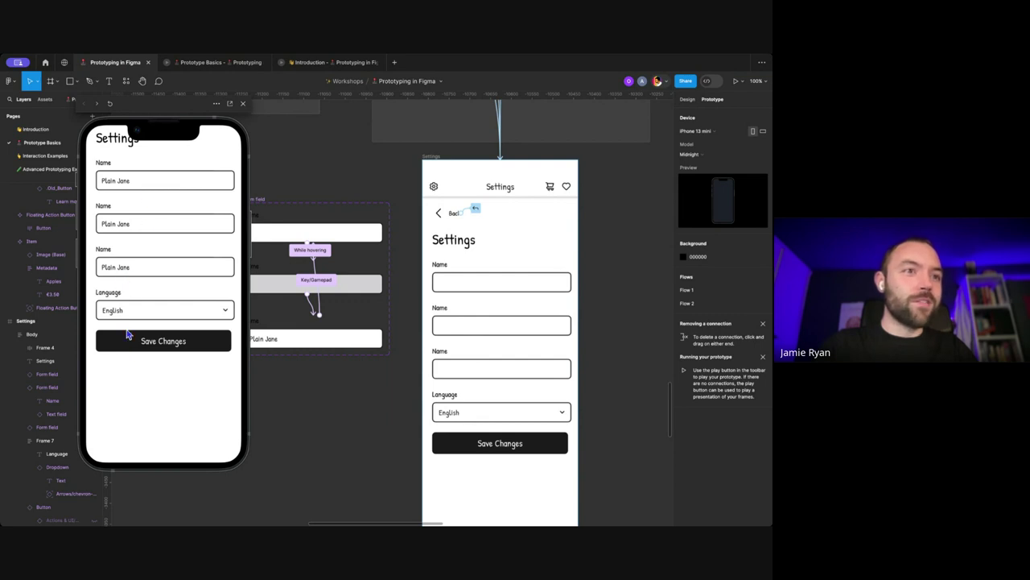
scroll(144, 302, up, 5)
scroll(145, 303, up, 2)
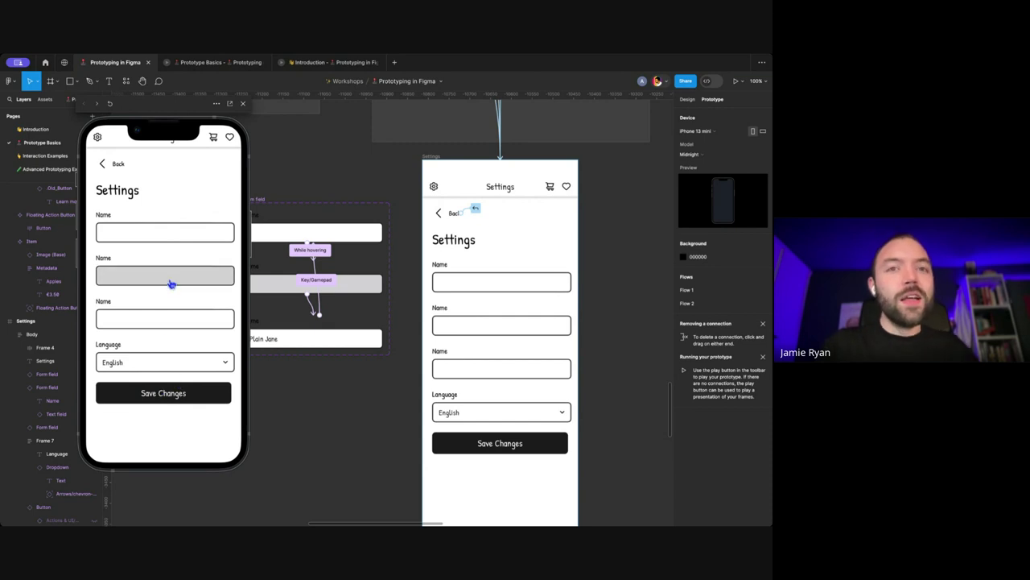
Step: Test the Enter interaction again by filling each of the three Name fields on the previewed Settings screen
key(Return)
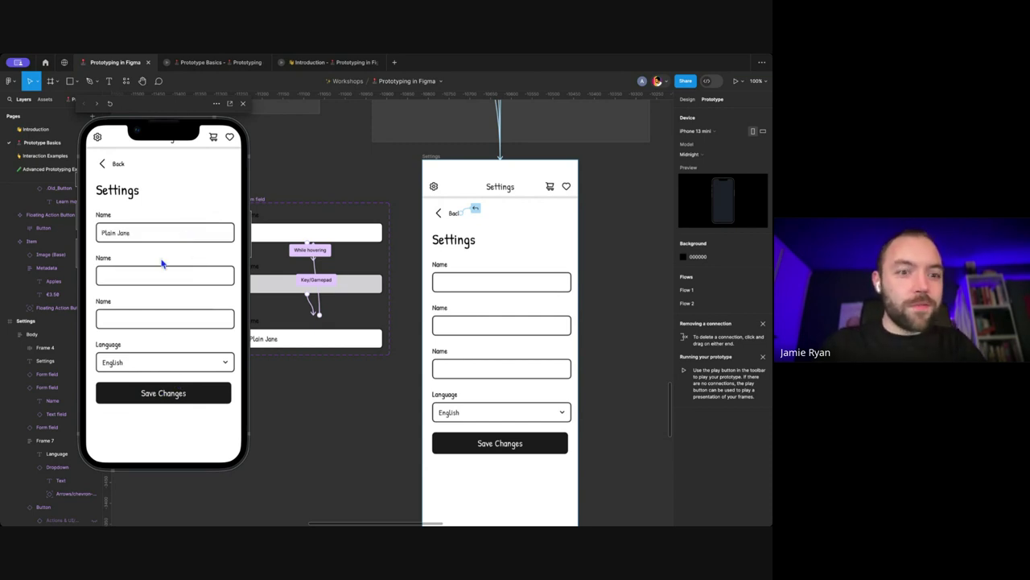
key(Return)
key(Return)
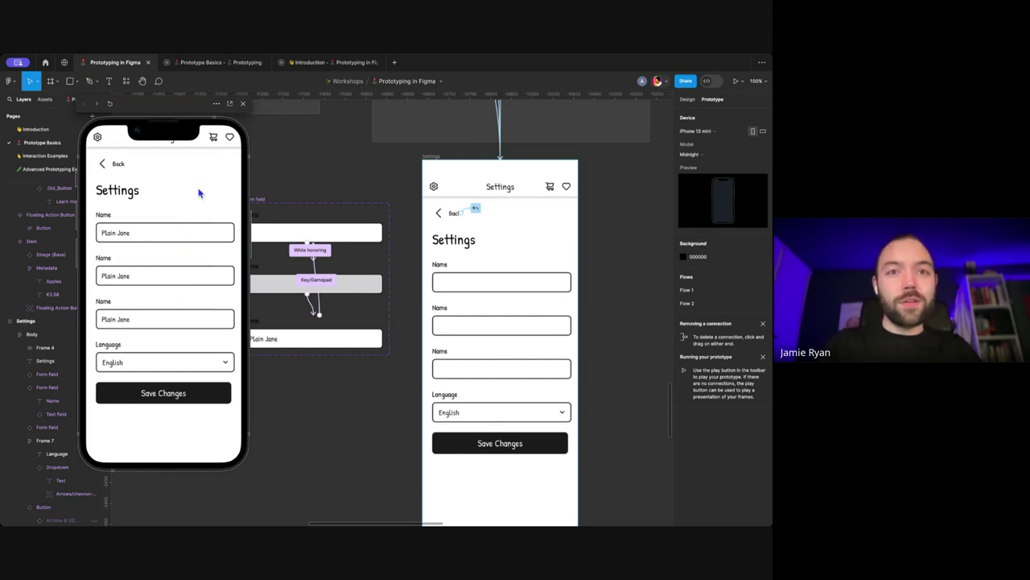
Step: Restart the prototype to clear the Name fields, check the Settings screen's scrolling, and close the preview
key(r)
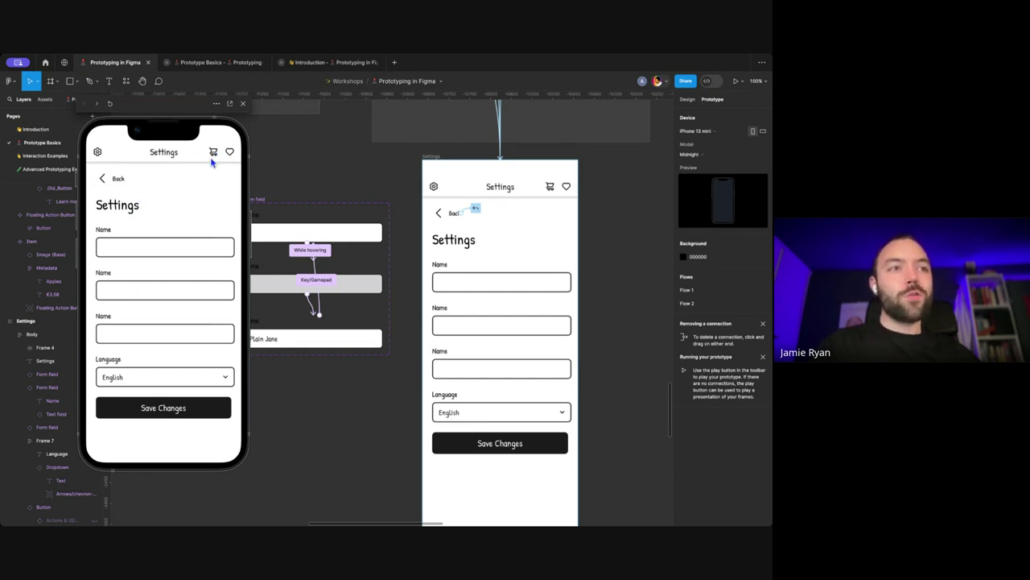
scroll(161, 241, down, 1)
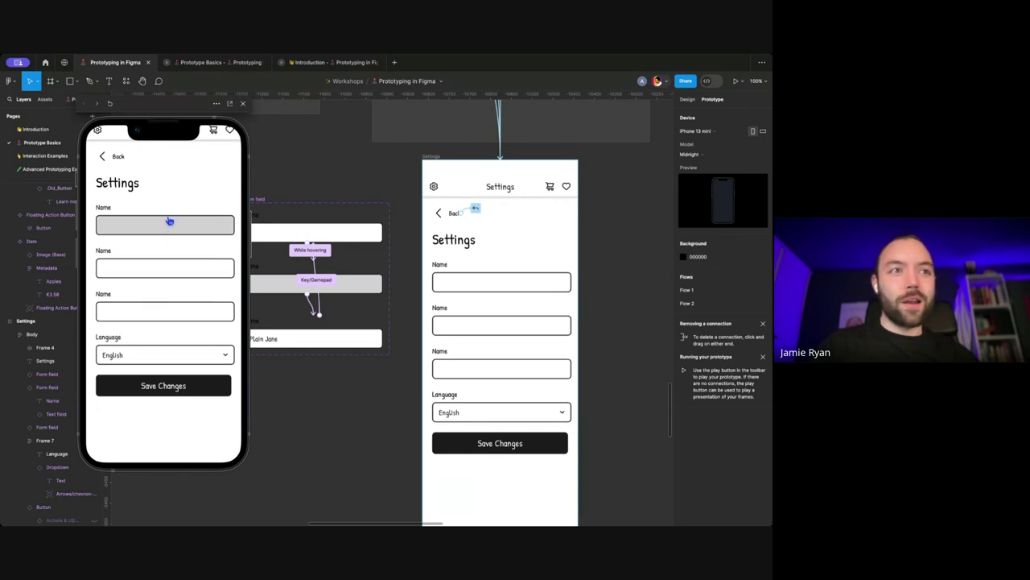
scroll(167, 233, up, 1)
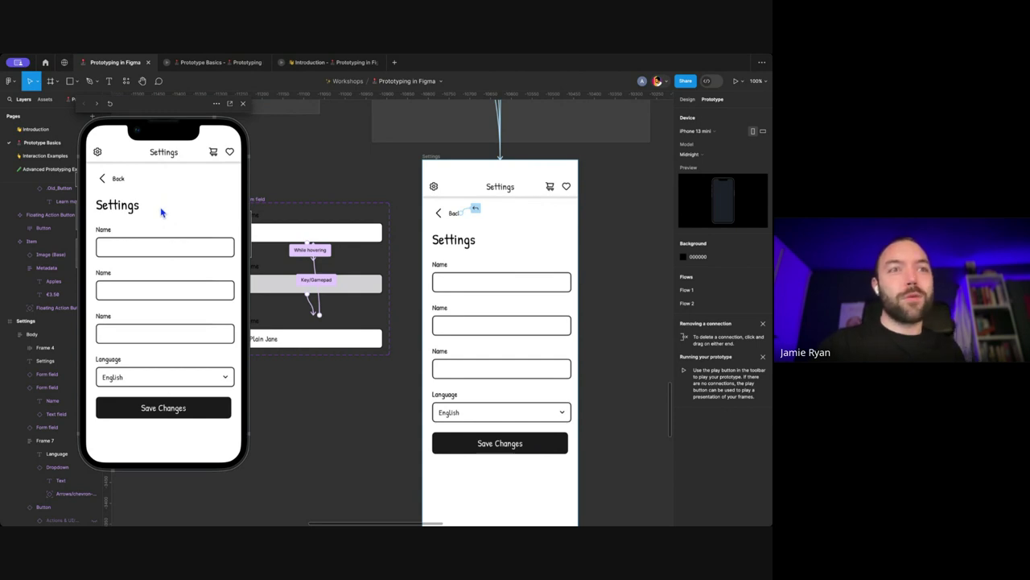
click(244, 107)
Step: Rename the Form field component set beside the Settings screen to ".proto Form Field"
scroll(346, 185, right, 3)
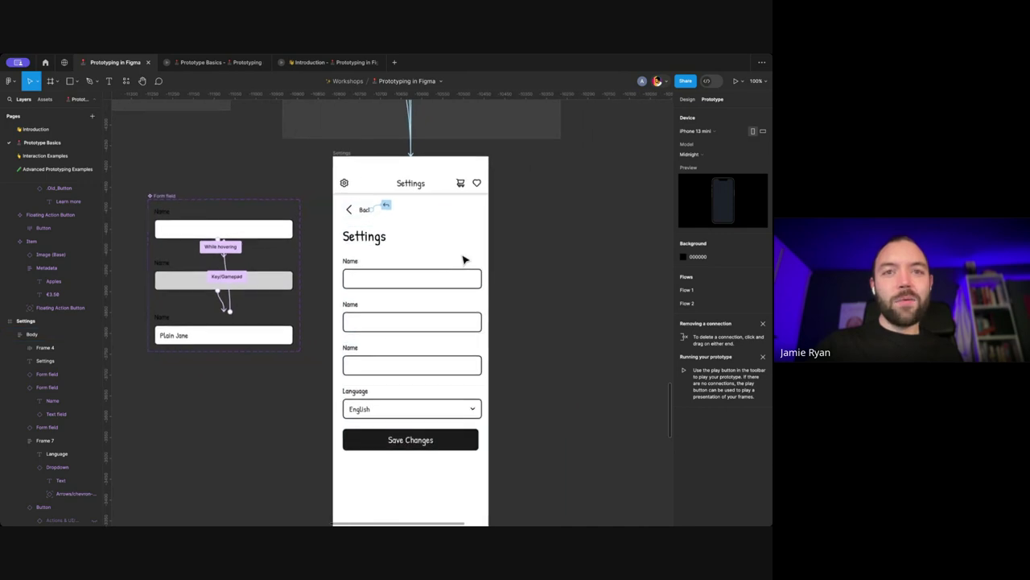
scroll(464, 259, down, 1)
click(172, 176)
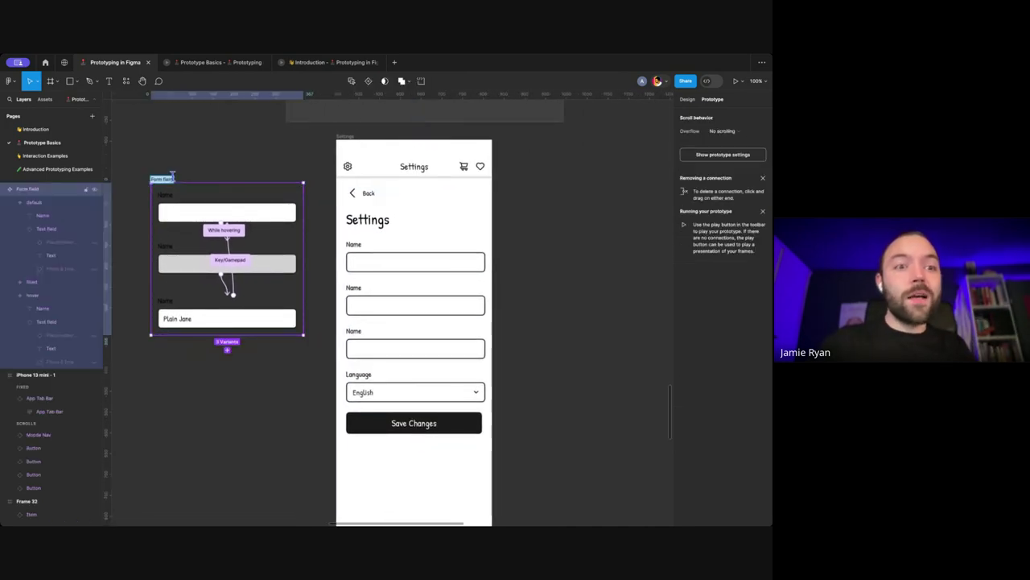
click(186, 162)
scroll(186, 160, left, 2)
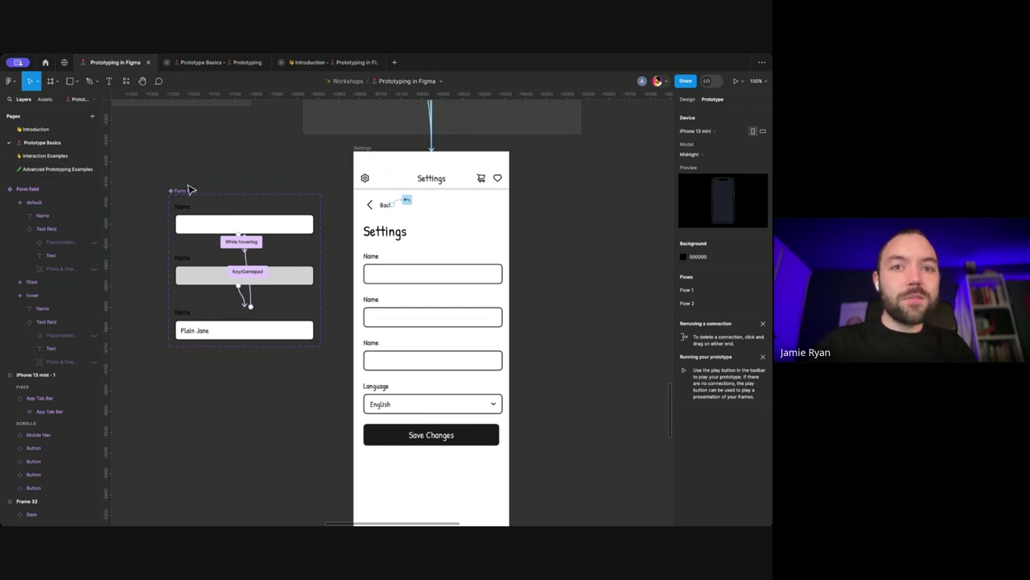
scroll(189, 186, left, 1)
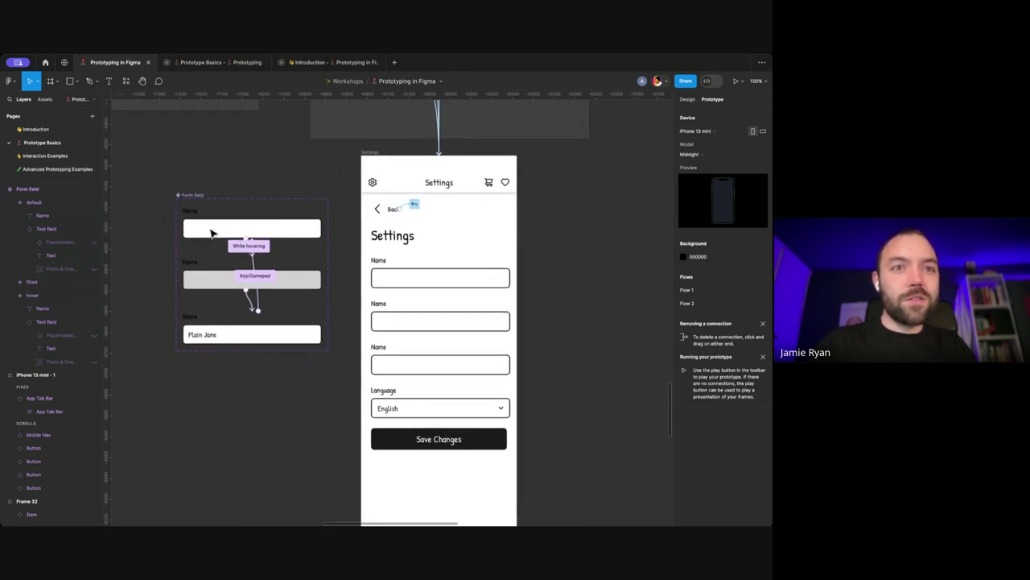
click(202, 197)
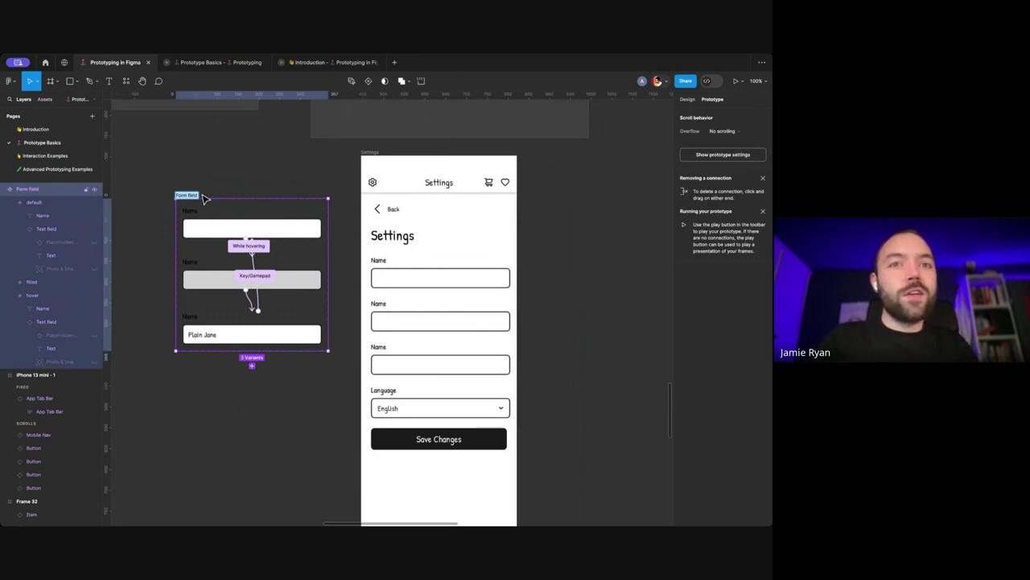
double_click(193, 196)
text(prop)
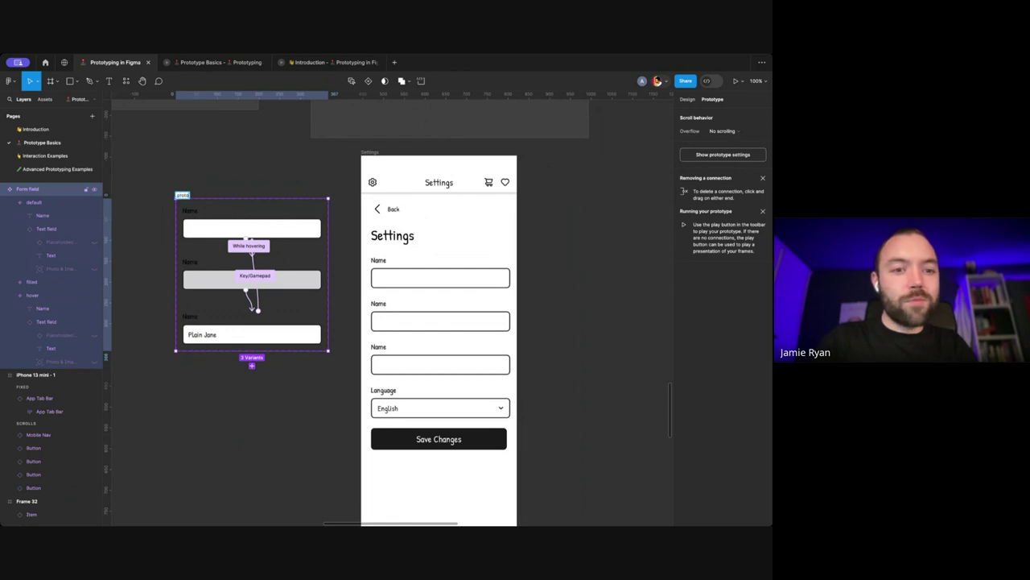
text(o Form Field)
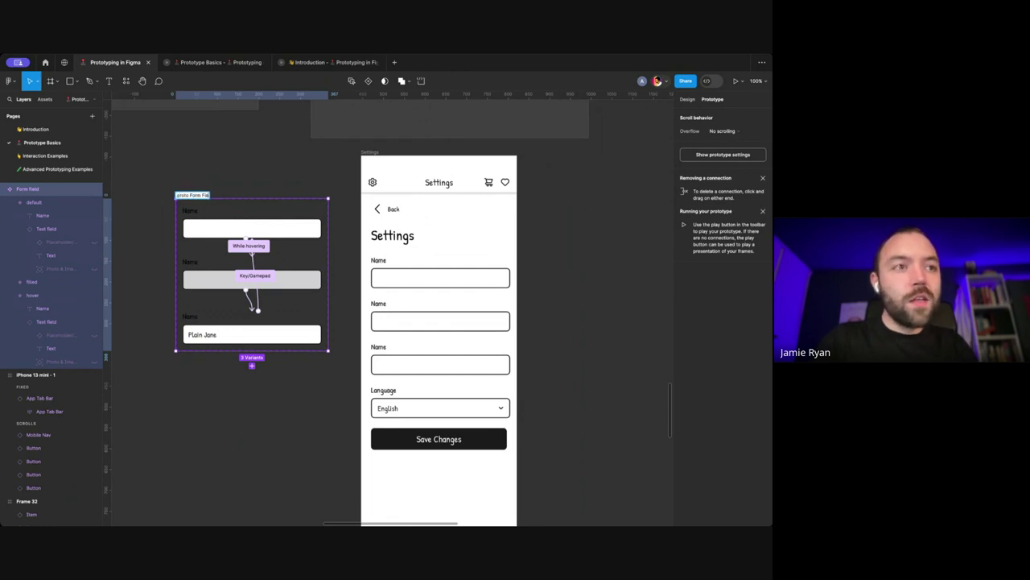
key(Return)
scroll(184, 194, up, 3)
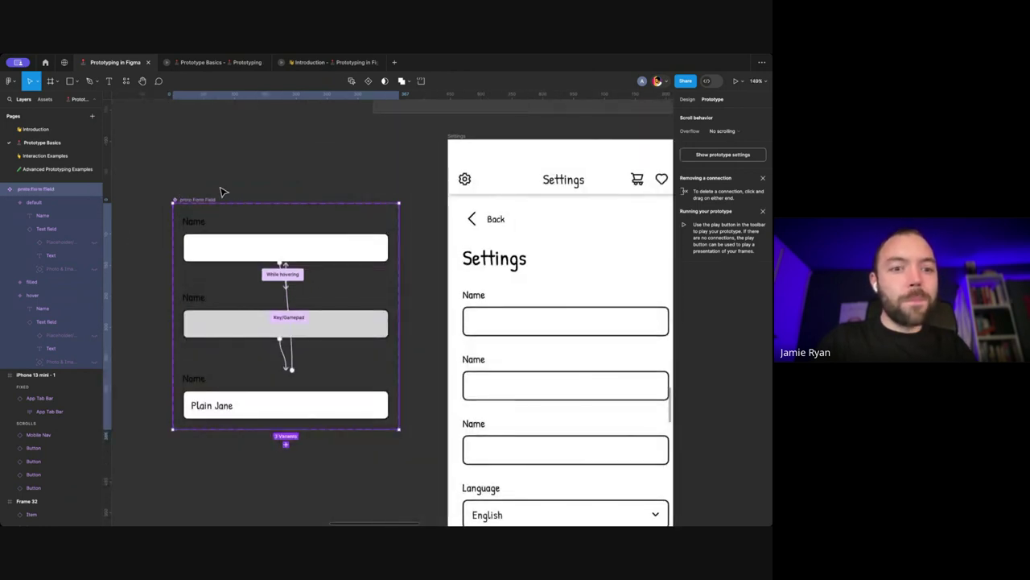
key(Escape)
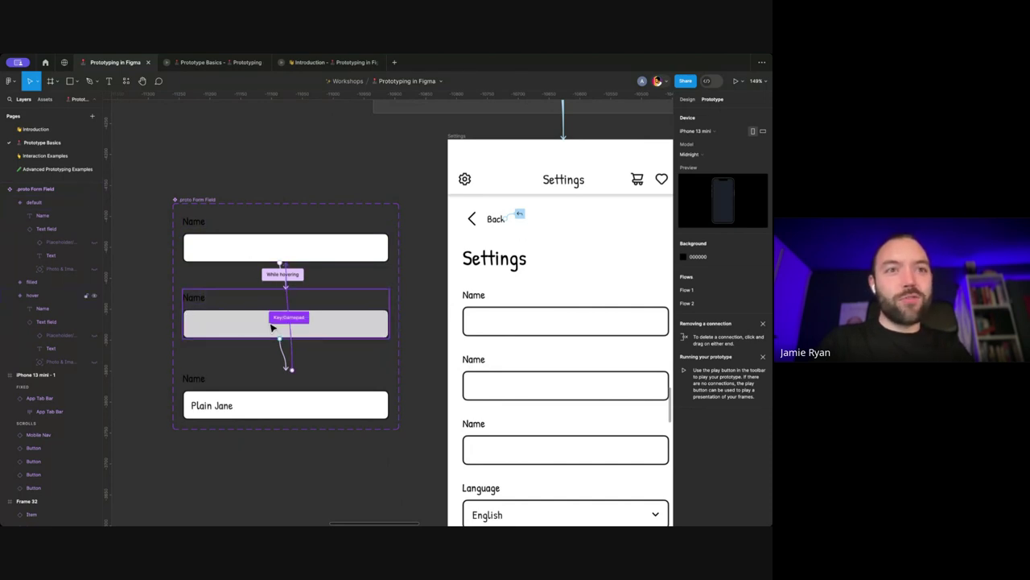
scroll(272, 328, down, 4)
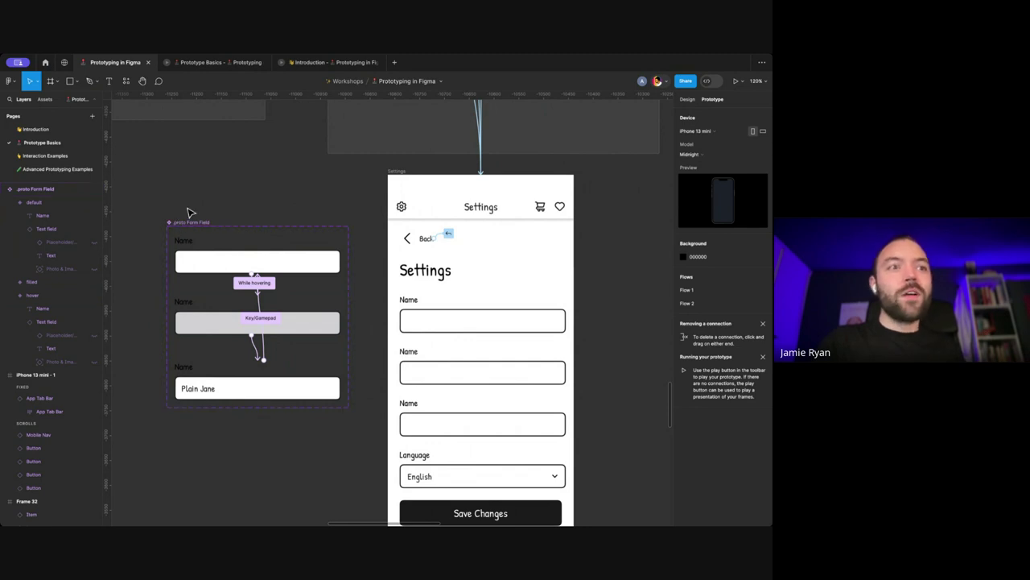
scroll(190, 212, right, 2)
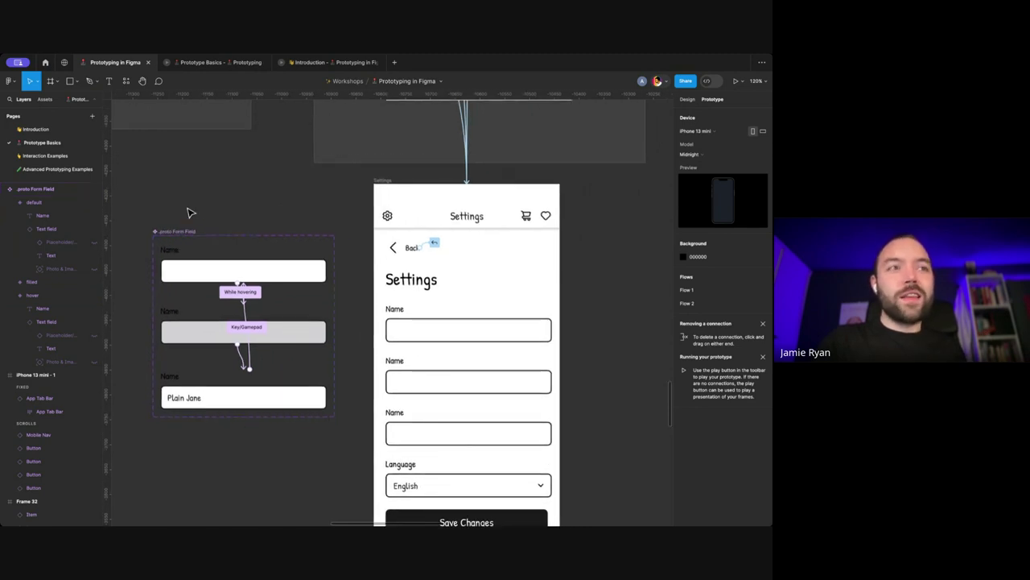
scroll(189, 212, down, 3)
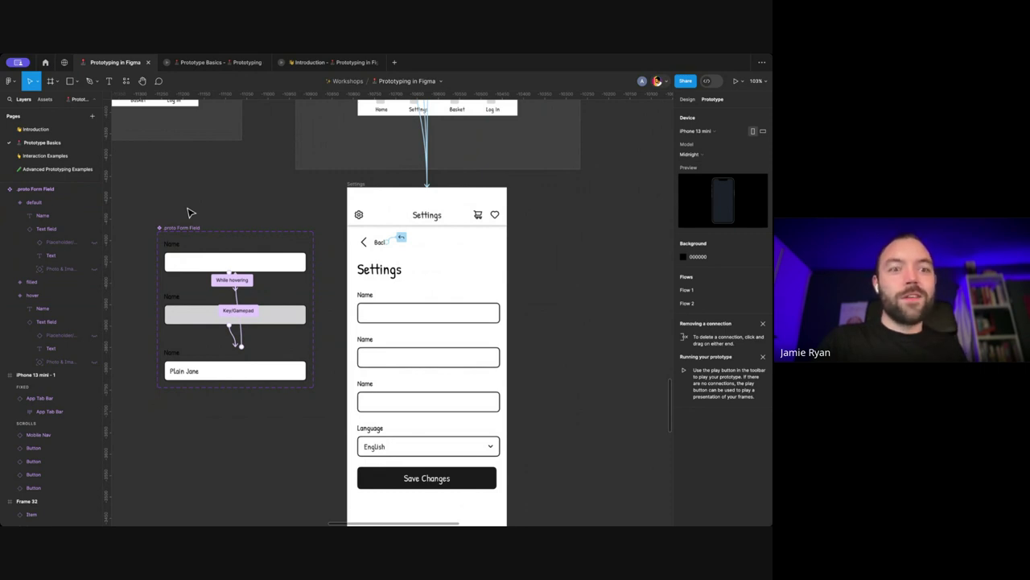
scroll(189, 212, up, 2)
scroll(189, 211, left, 2)
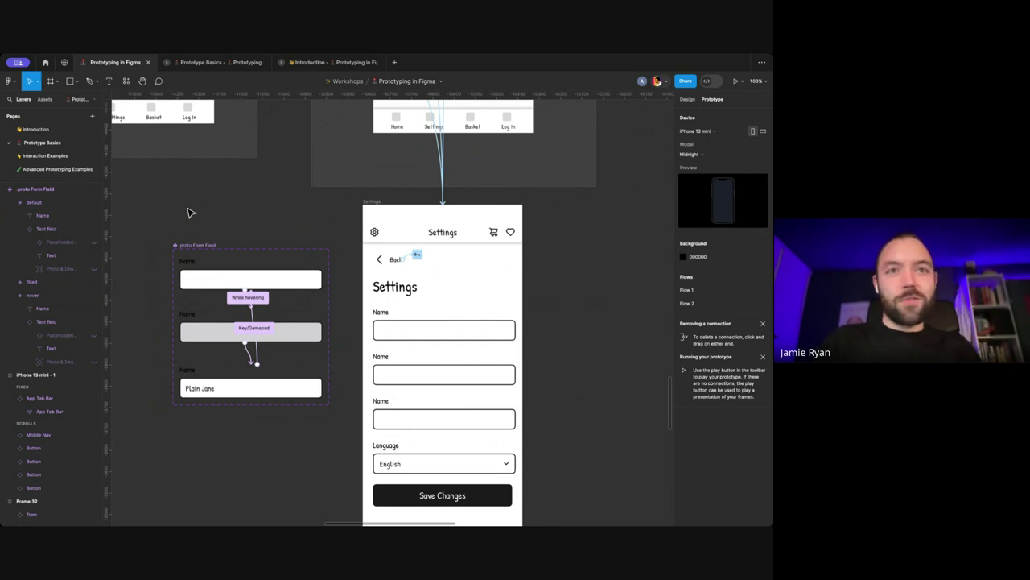
scroll(189, 211, down, 5)
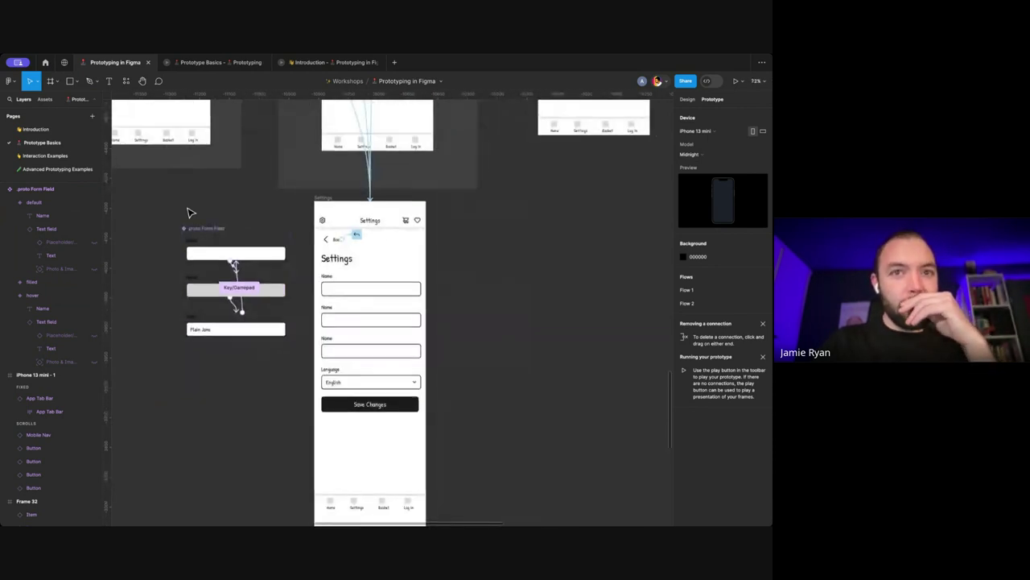
scroll(189, 211, down, 1)
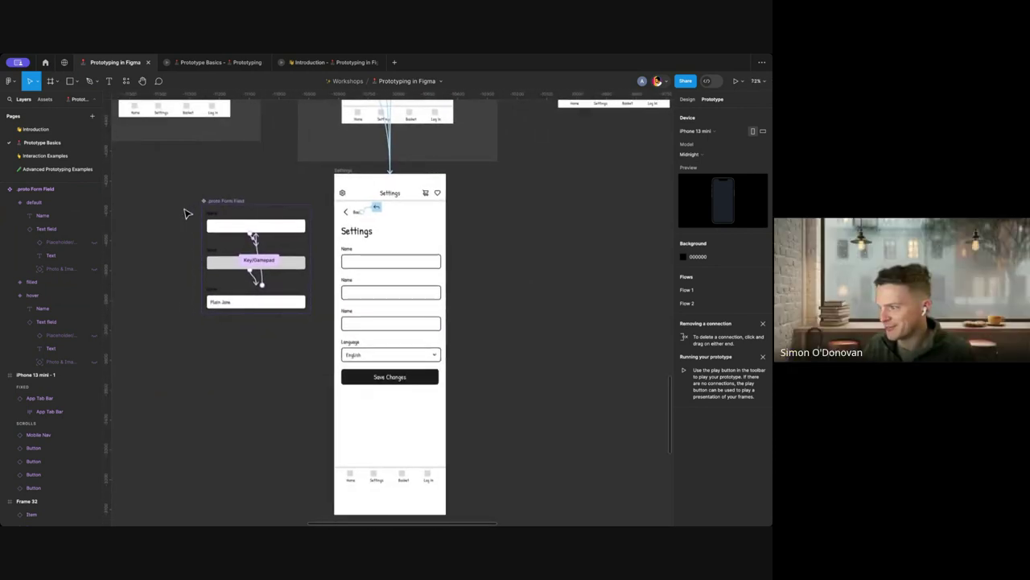
scroll(237, 188, up, 1)
scroll(236, 188, right, 1)
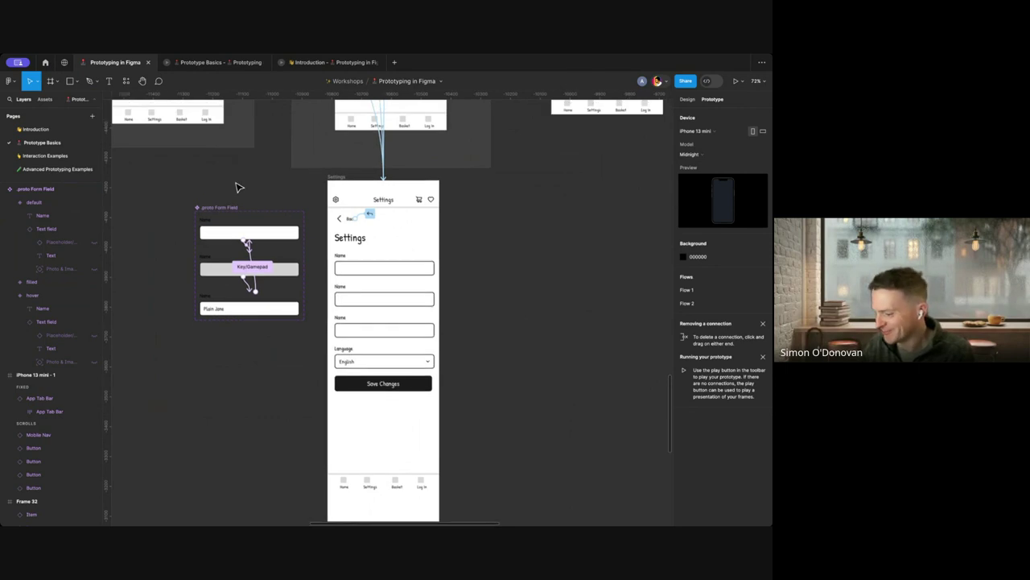
scroll(237, 188, right, 1)
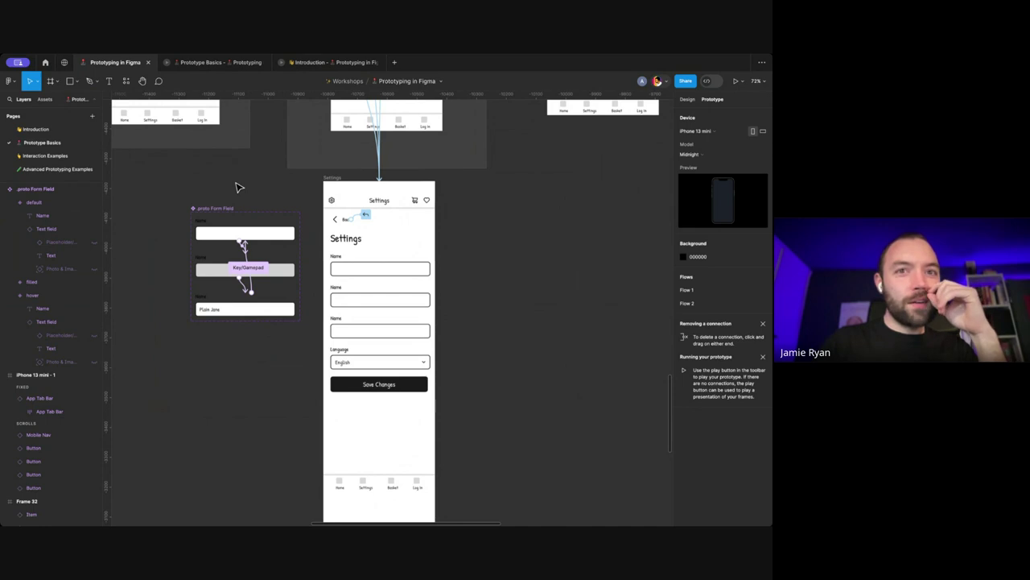
scroll(238, 187, up, 2)
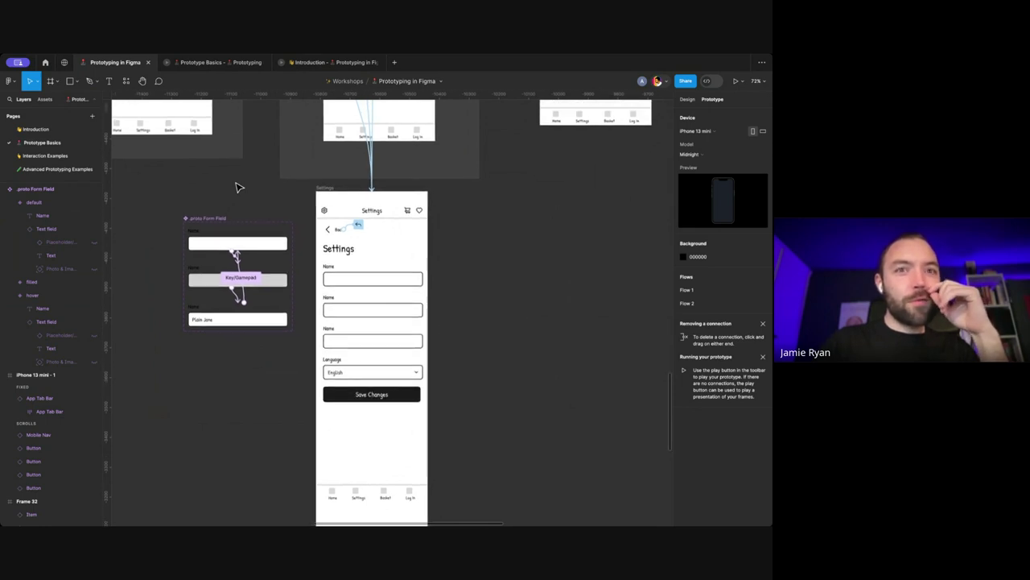
scroll(237, 188, up, 1)
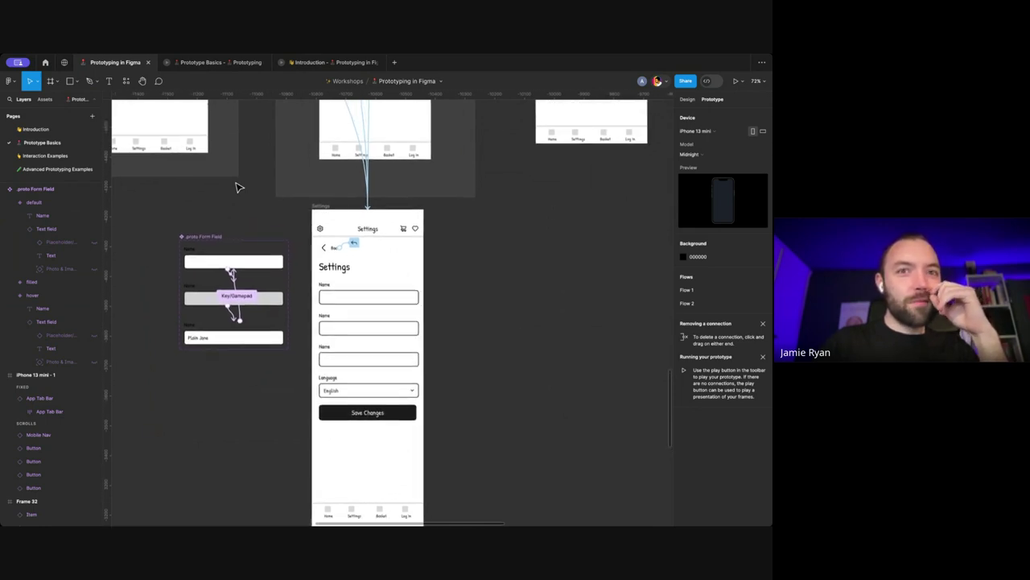
scroll(238, 187, down, 2)
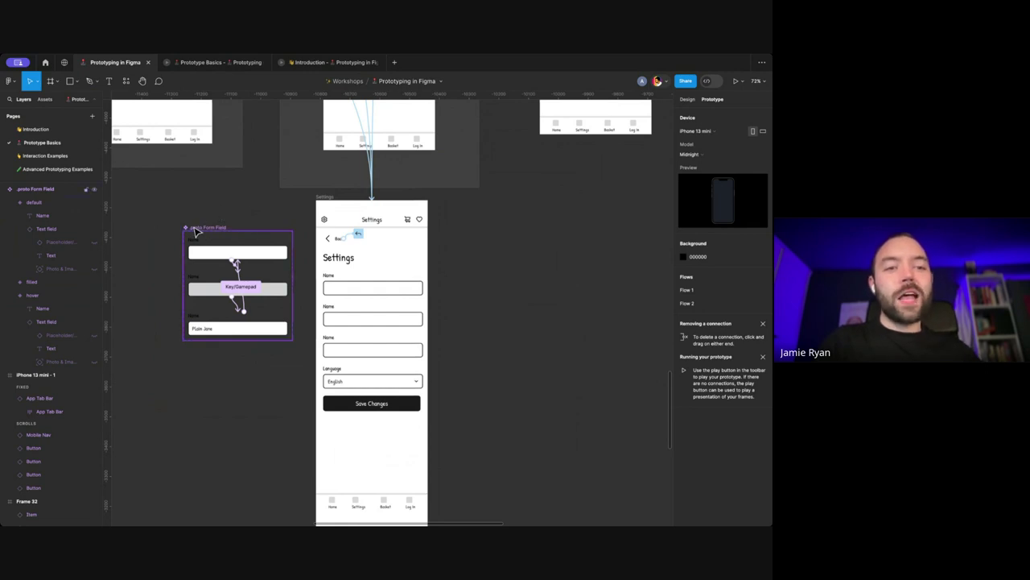
scroll(227, 215, up, 2)
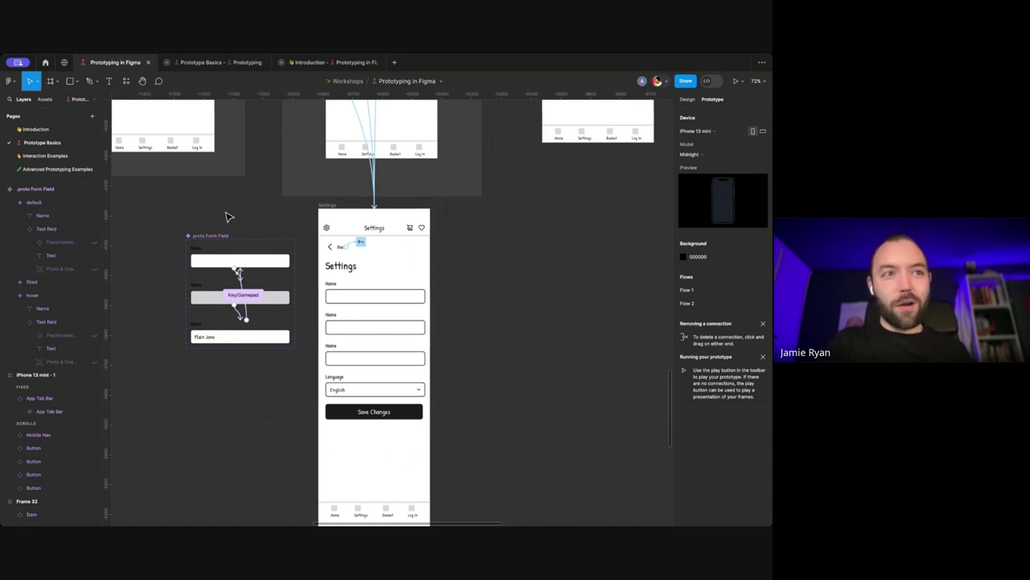
scroll(228, 215, down, 2)
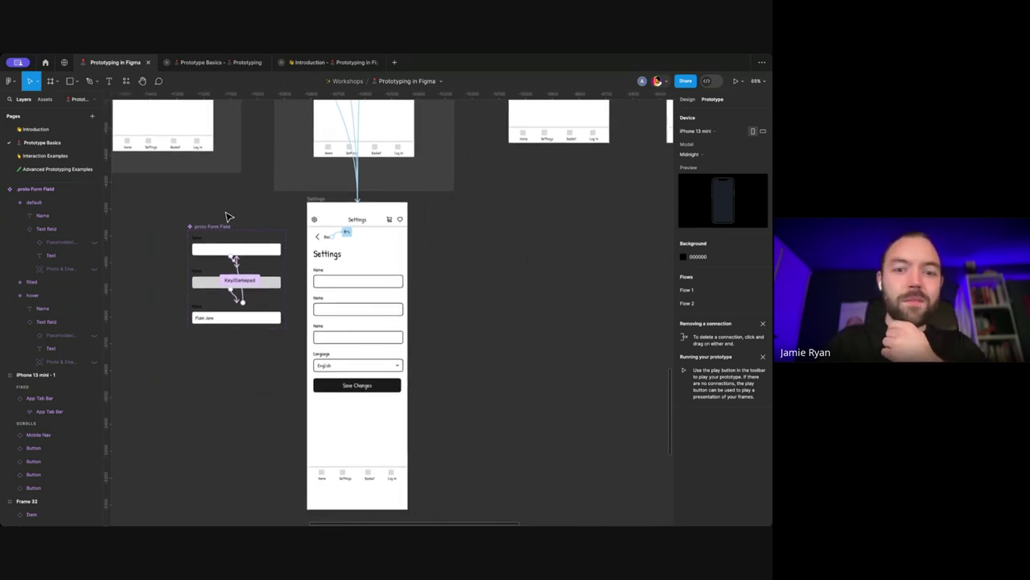
scroll(265, 212, up, 3)
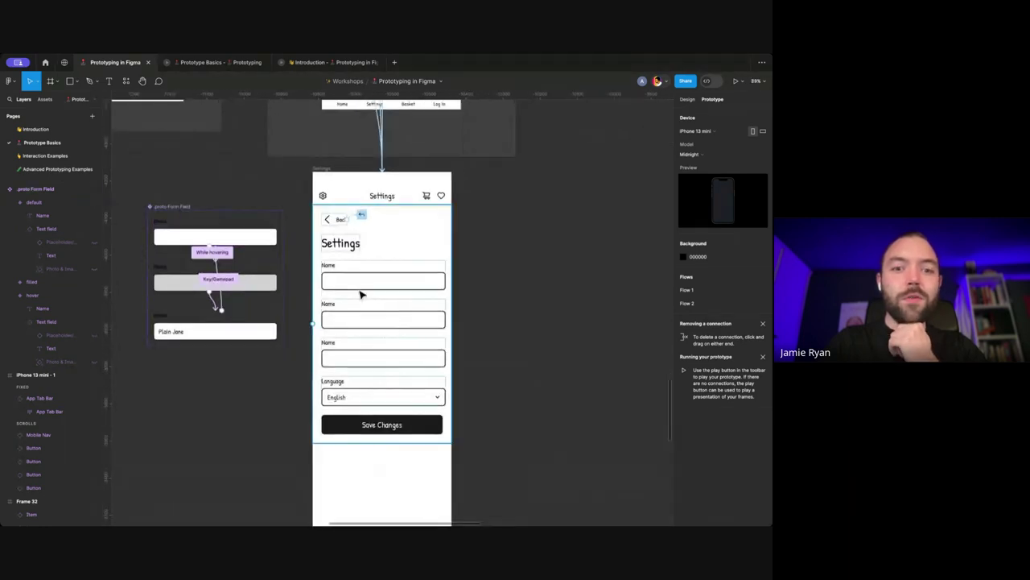
scroll(363, 282, left, 2)
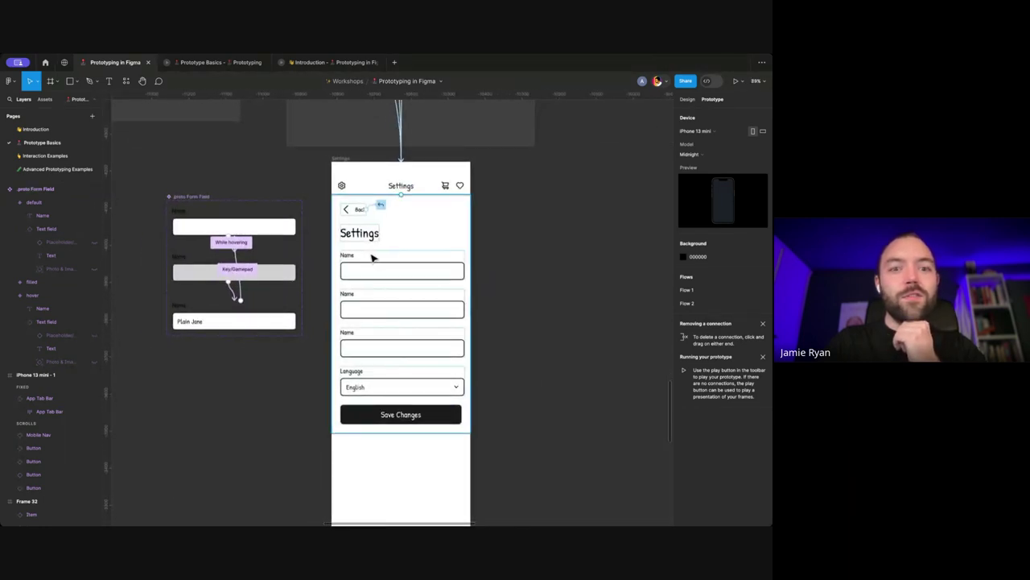
scroll(371, 257, up, 3)
scroll(371, 256, down, 2)
scroll(371, 257, up, 1)
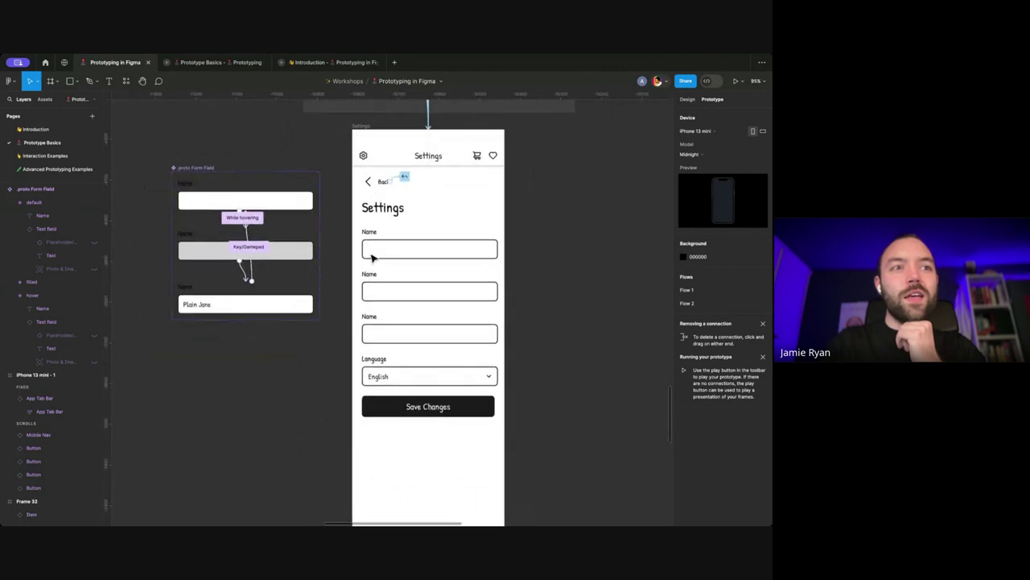
scroll(371, 257, up, 4)
scroll(371, 257, down, 2)
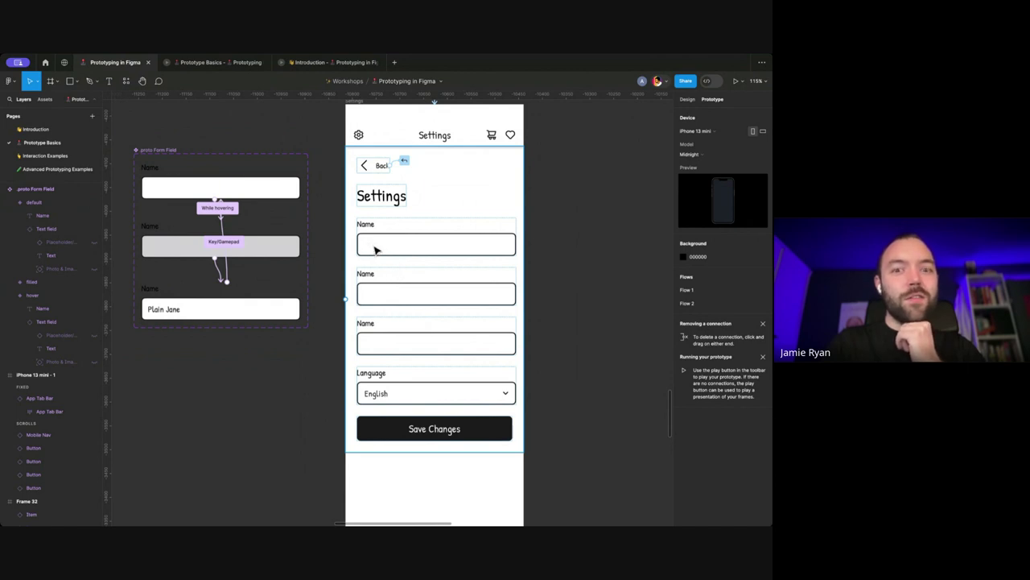
scroll(375, 251, right, 2)
scroll(375, 249, down, 3)
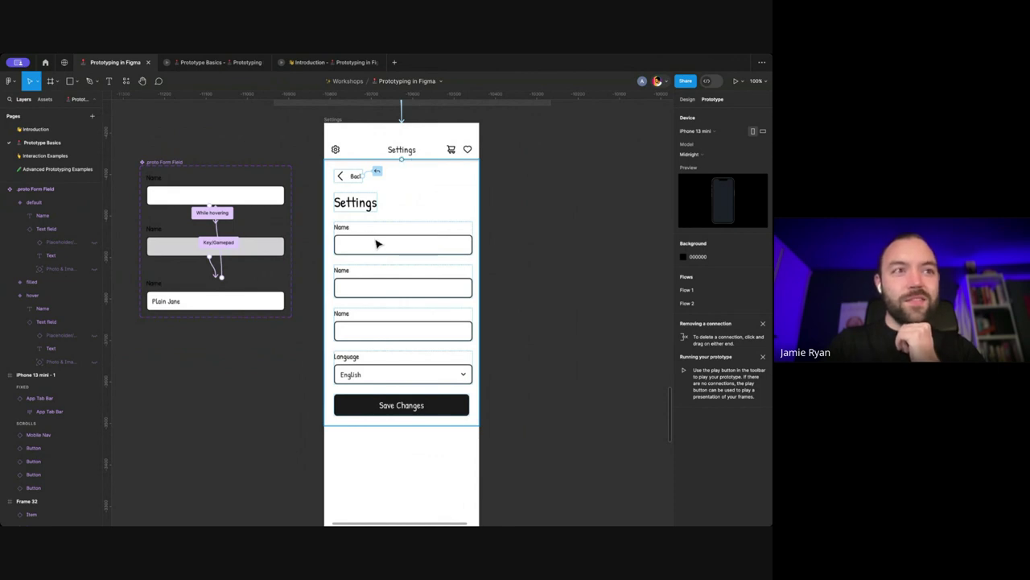
scroll(375, 243, right, 1)
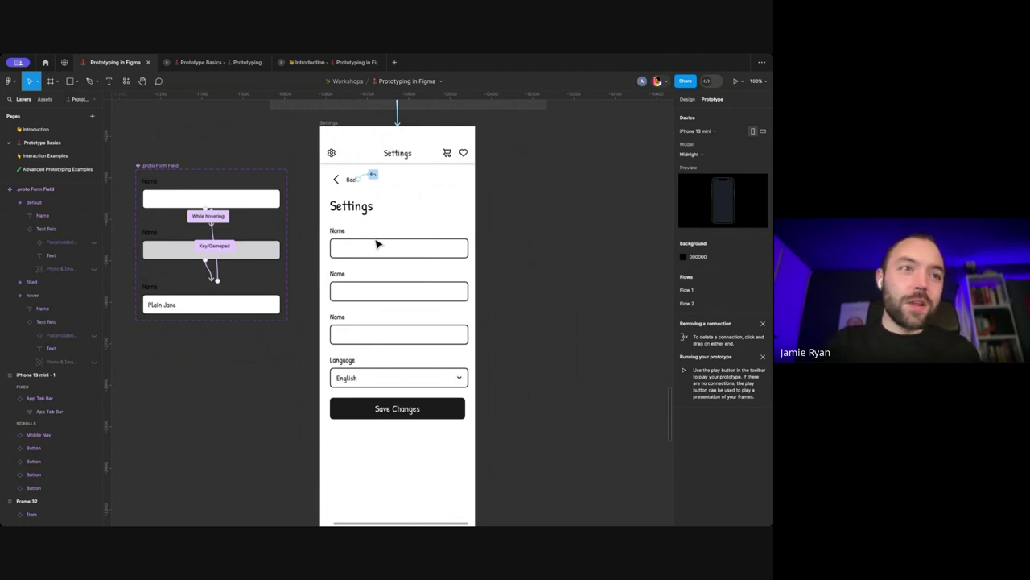
scroll(376, 244, right, 1)
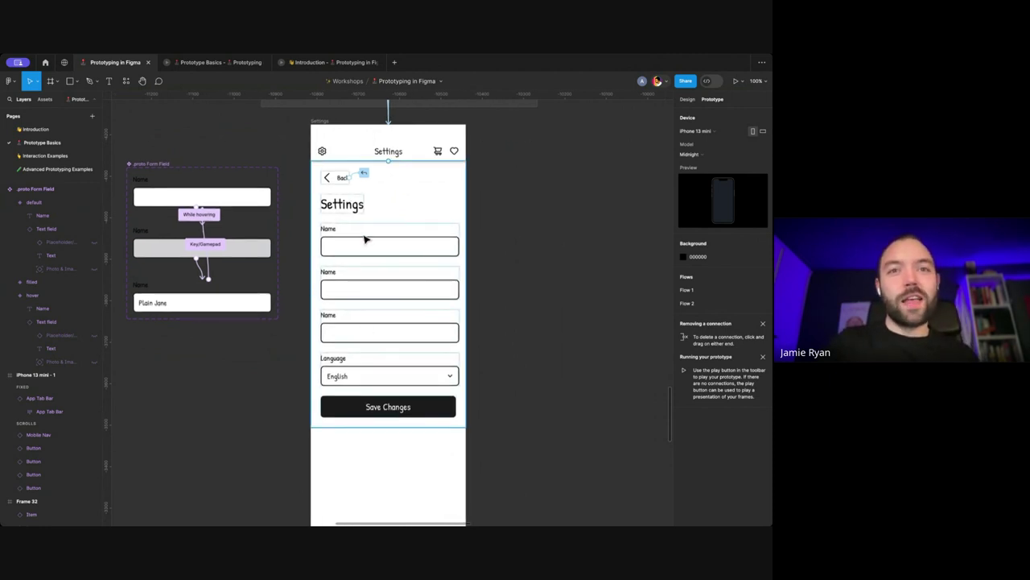
scroll(363, 282, right, 1)
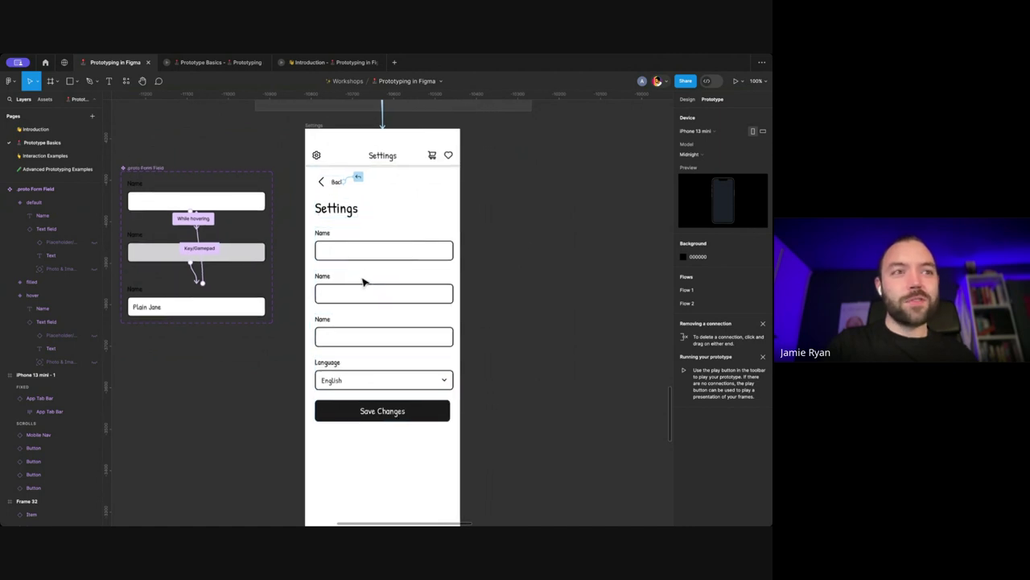
scroll(363, 281, down, 1)
scroll(363, 282, left, 1)
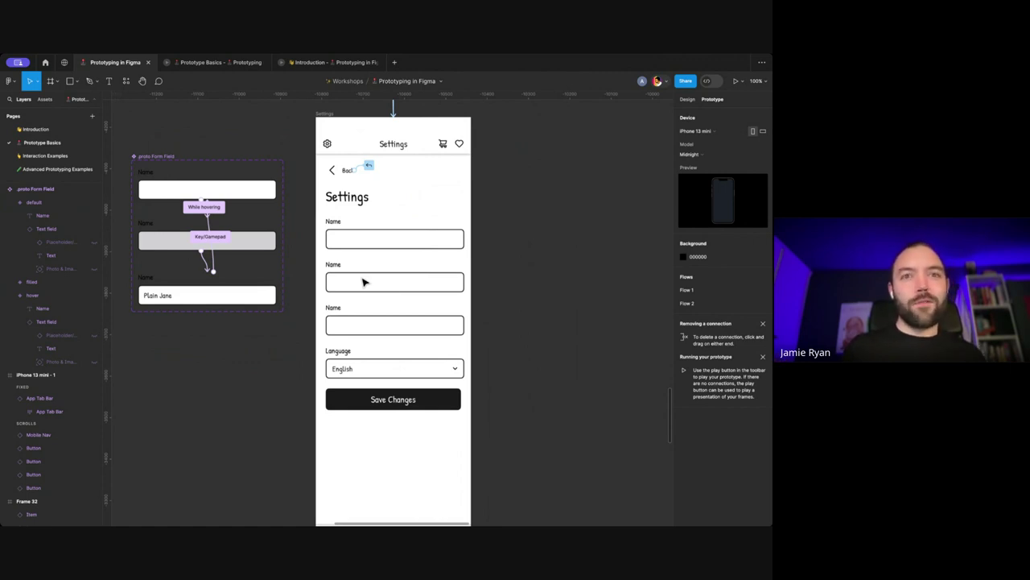
scroll(500, 239, up, 1)
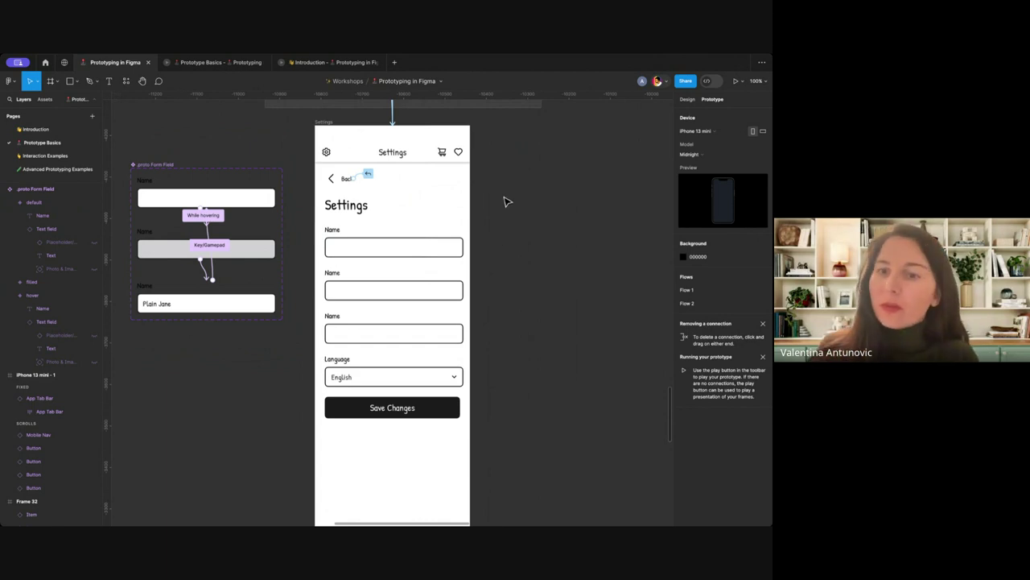
scroll(507, 201, down, 3)
scroll(507, 201, up, 2)
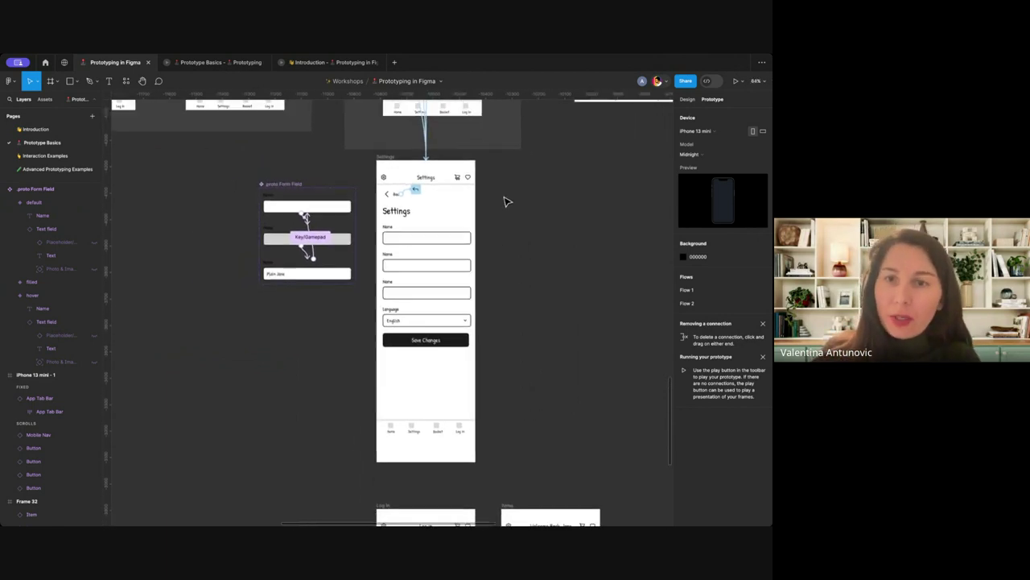
Step: Switch to the design properties and look over the screens above Settings, hiding the interface briefly and restoring it
scroll(507, 201, up, 5)
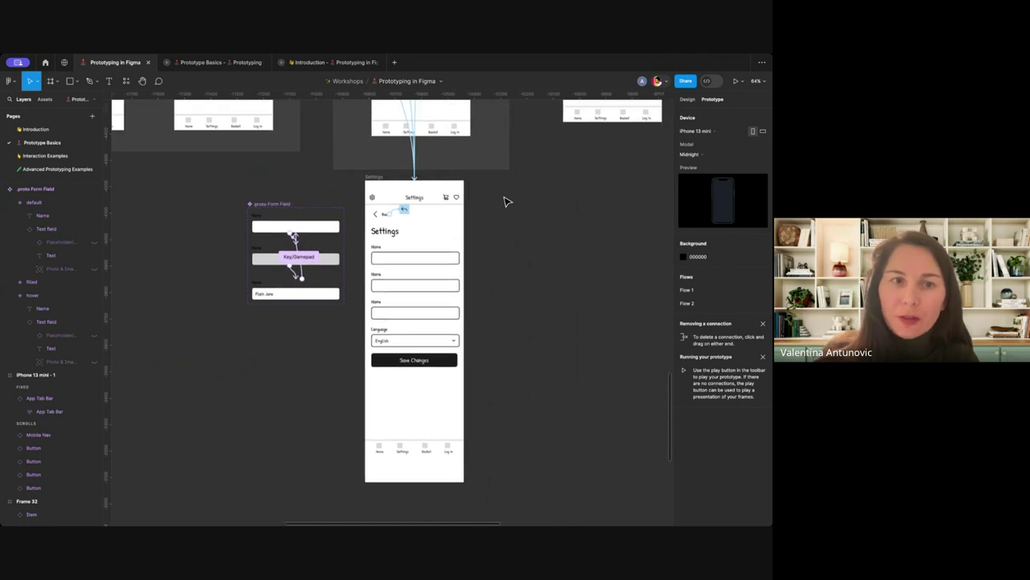
scroll(507, 201, up, 3)
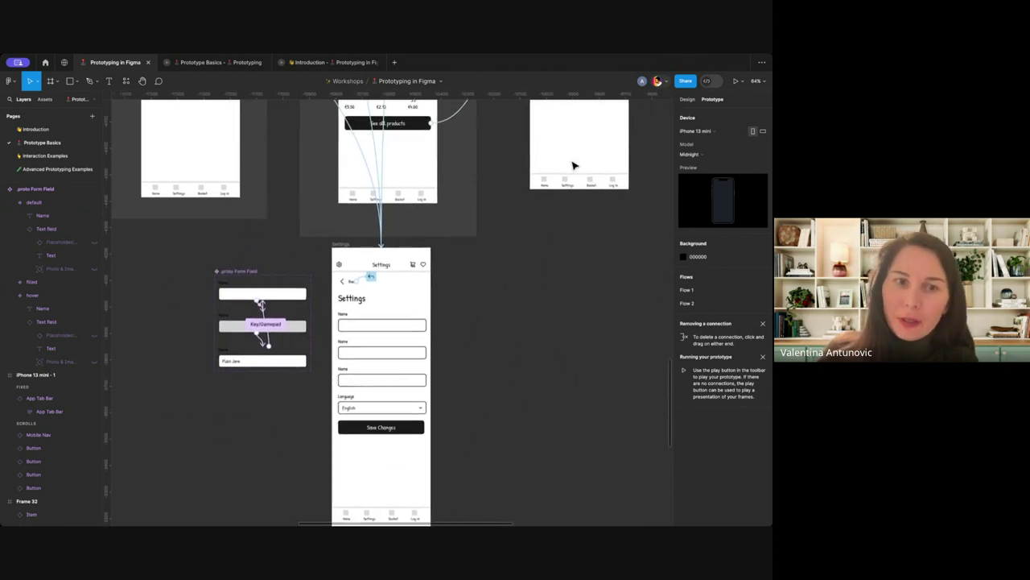
scroll(570, 182, up, 3)
click(688, 100)
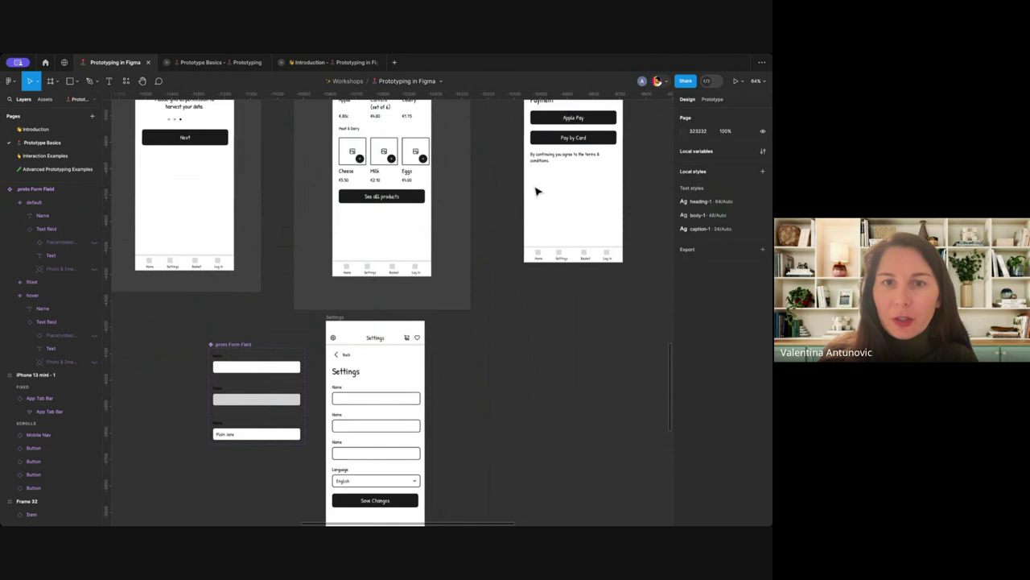
key(ctrl+backslash)
scroll(538, 191, up, 2)
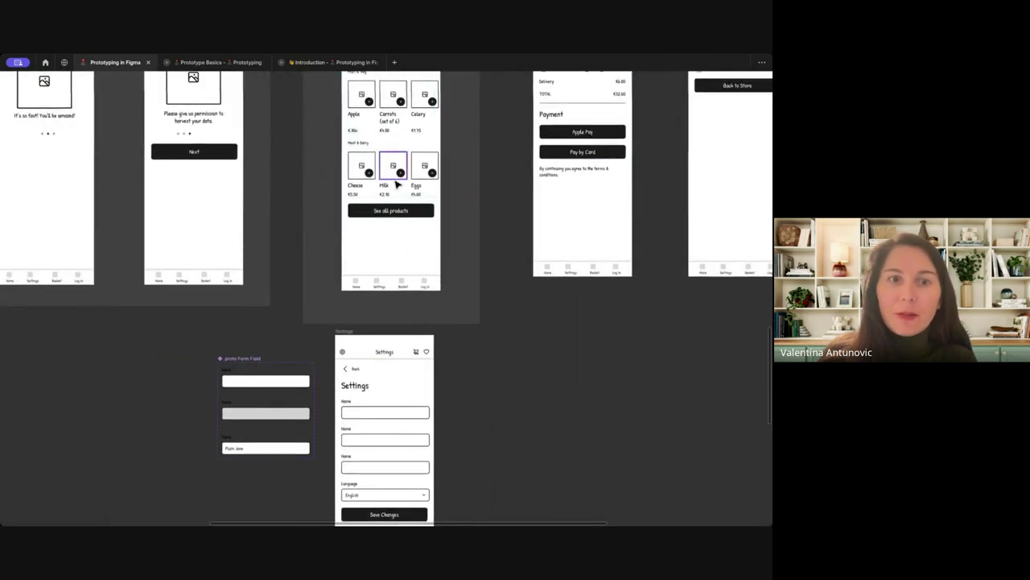
key(ctrl+backslash)
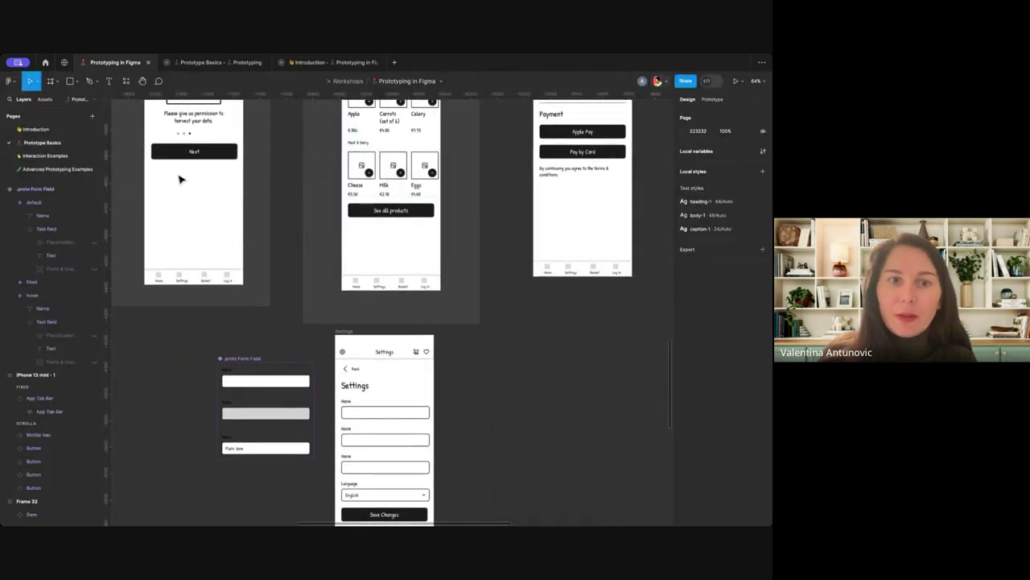
Step: Open the Interaction Examples page and survey its example sections, from Video & sections back to the Prototyping 101 cover
click(70, 158)
scroll(195, 161, down, 5)
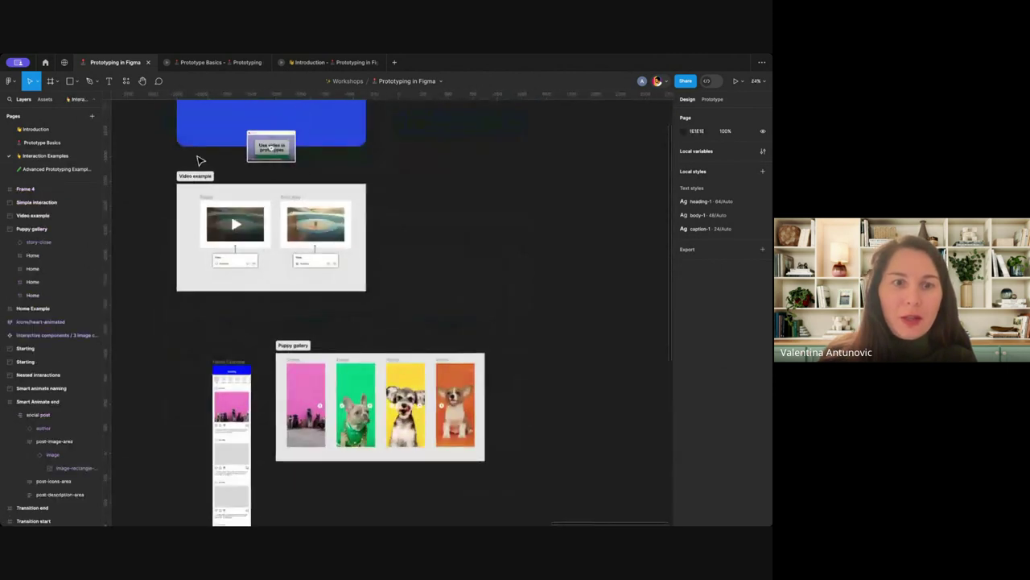
scroll(198, 161, down, 5)
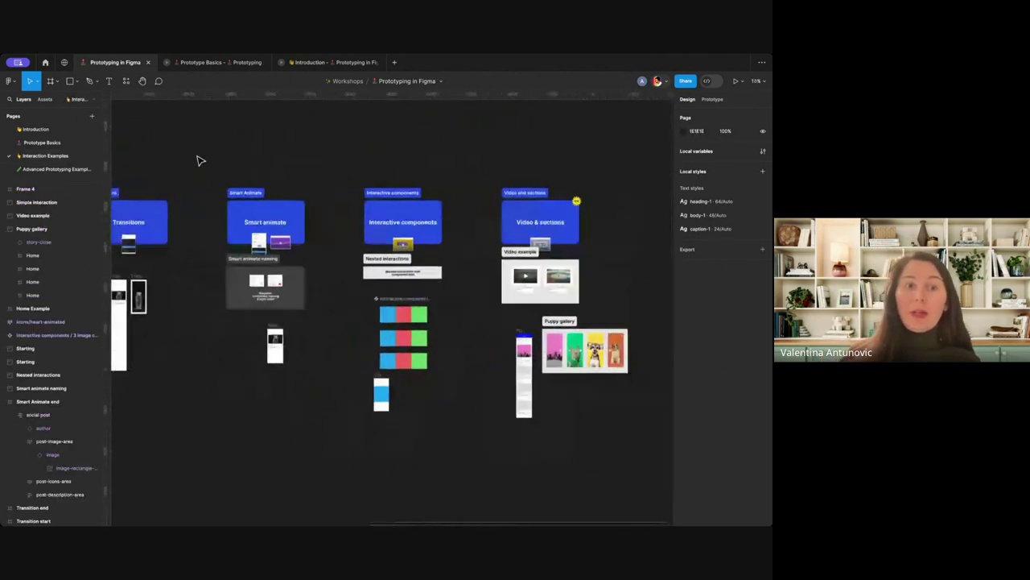
scroll(199, 161, left, 10)
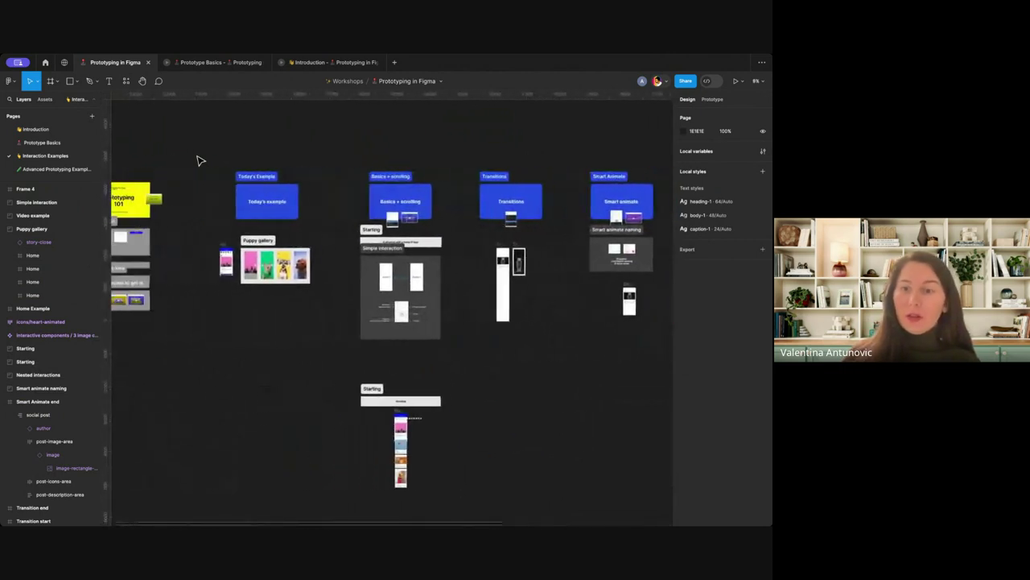
scroll(200, 161, left, 2)
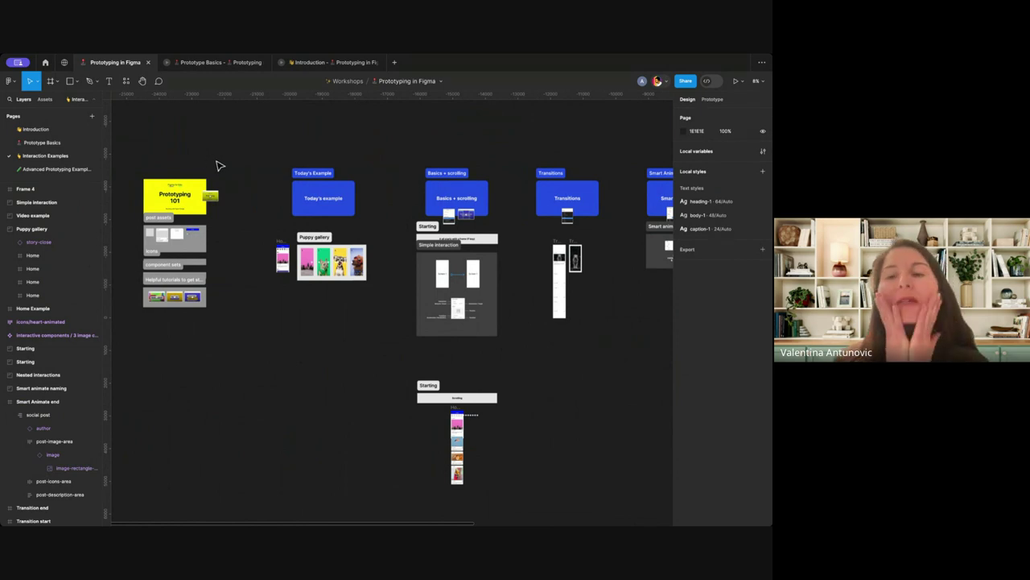
scroll(213, 163, down, 3)
scroll(212, 163, right, 2)
scroll(218, 166, down, 3)
scroll(218, 166, left, 1)
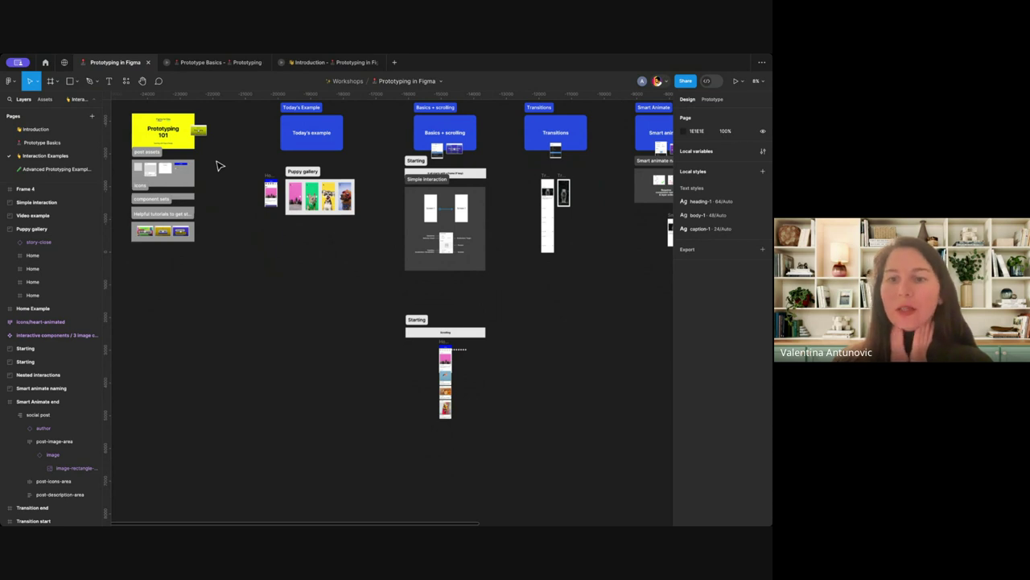
scroll(218, 165, up, 1)
scroll(218, 166, right, 1)
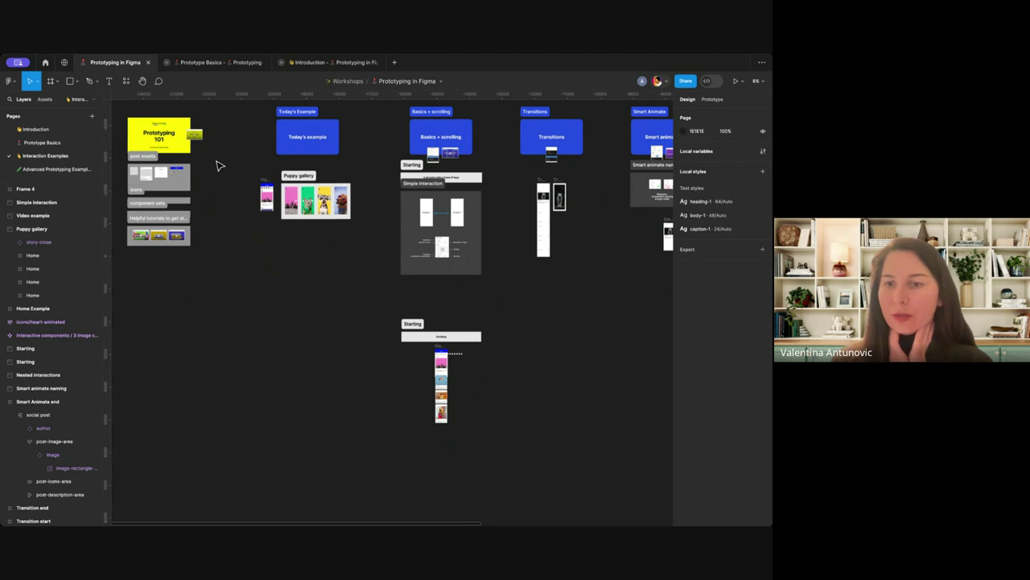
Step: Open the Introduction page and look through its slides from "What is a prototype?" to "When Figma isn't suitable…"
click(71, 132)
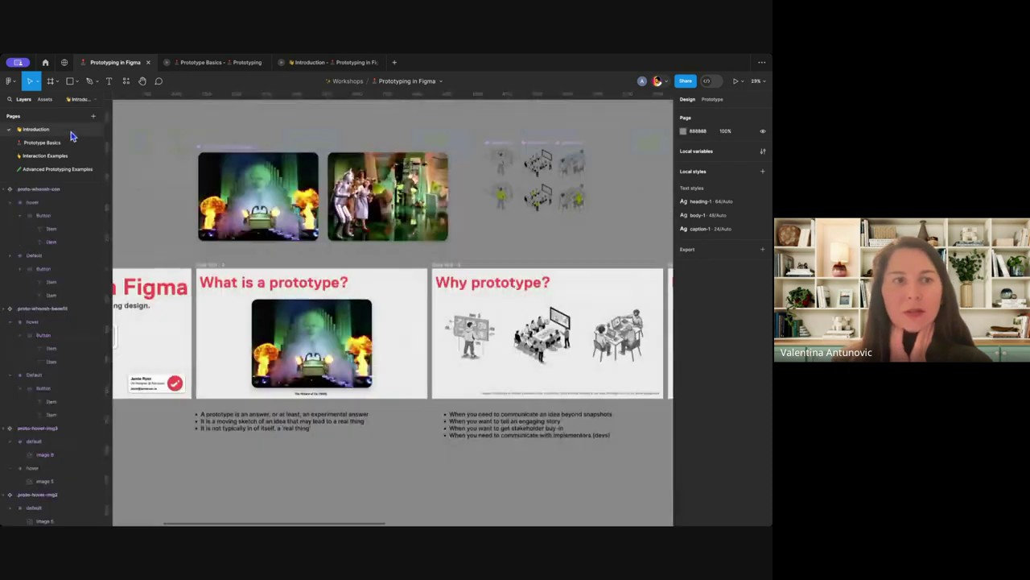
scroll(211, 160, down, 3)
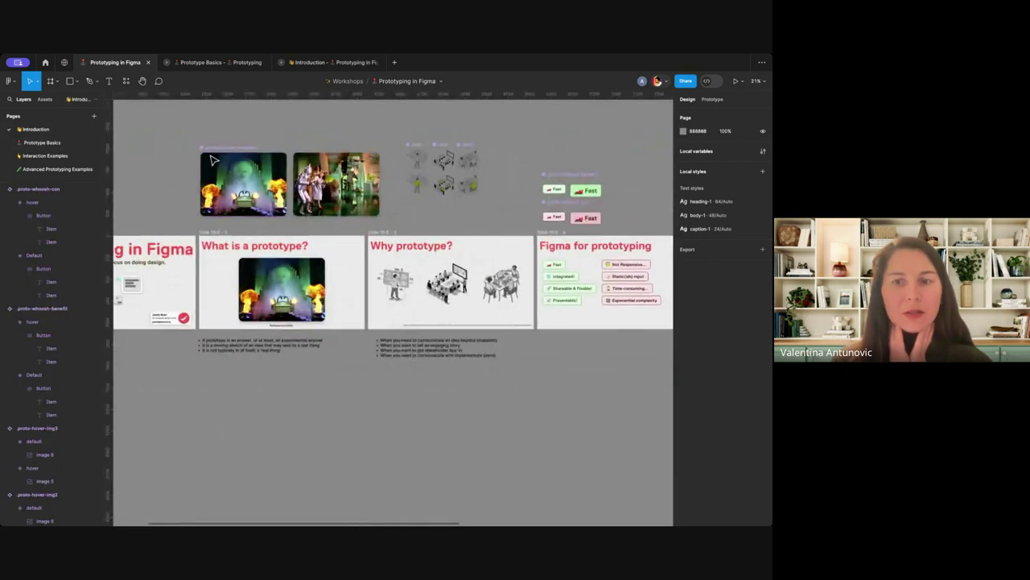
scroll(211, 160, right, 10)
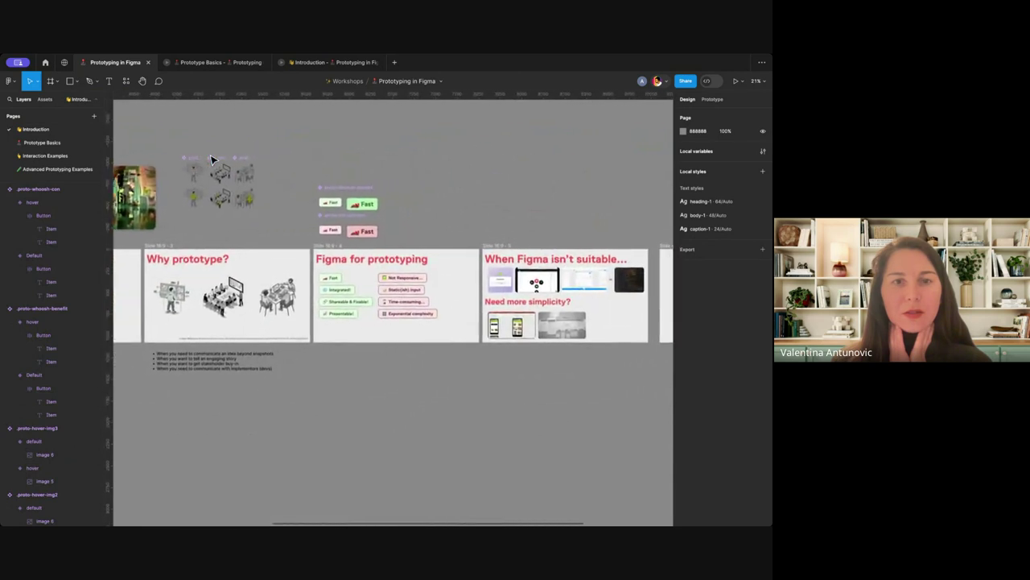